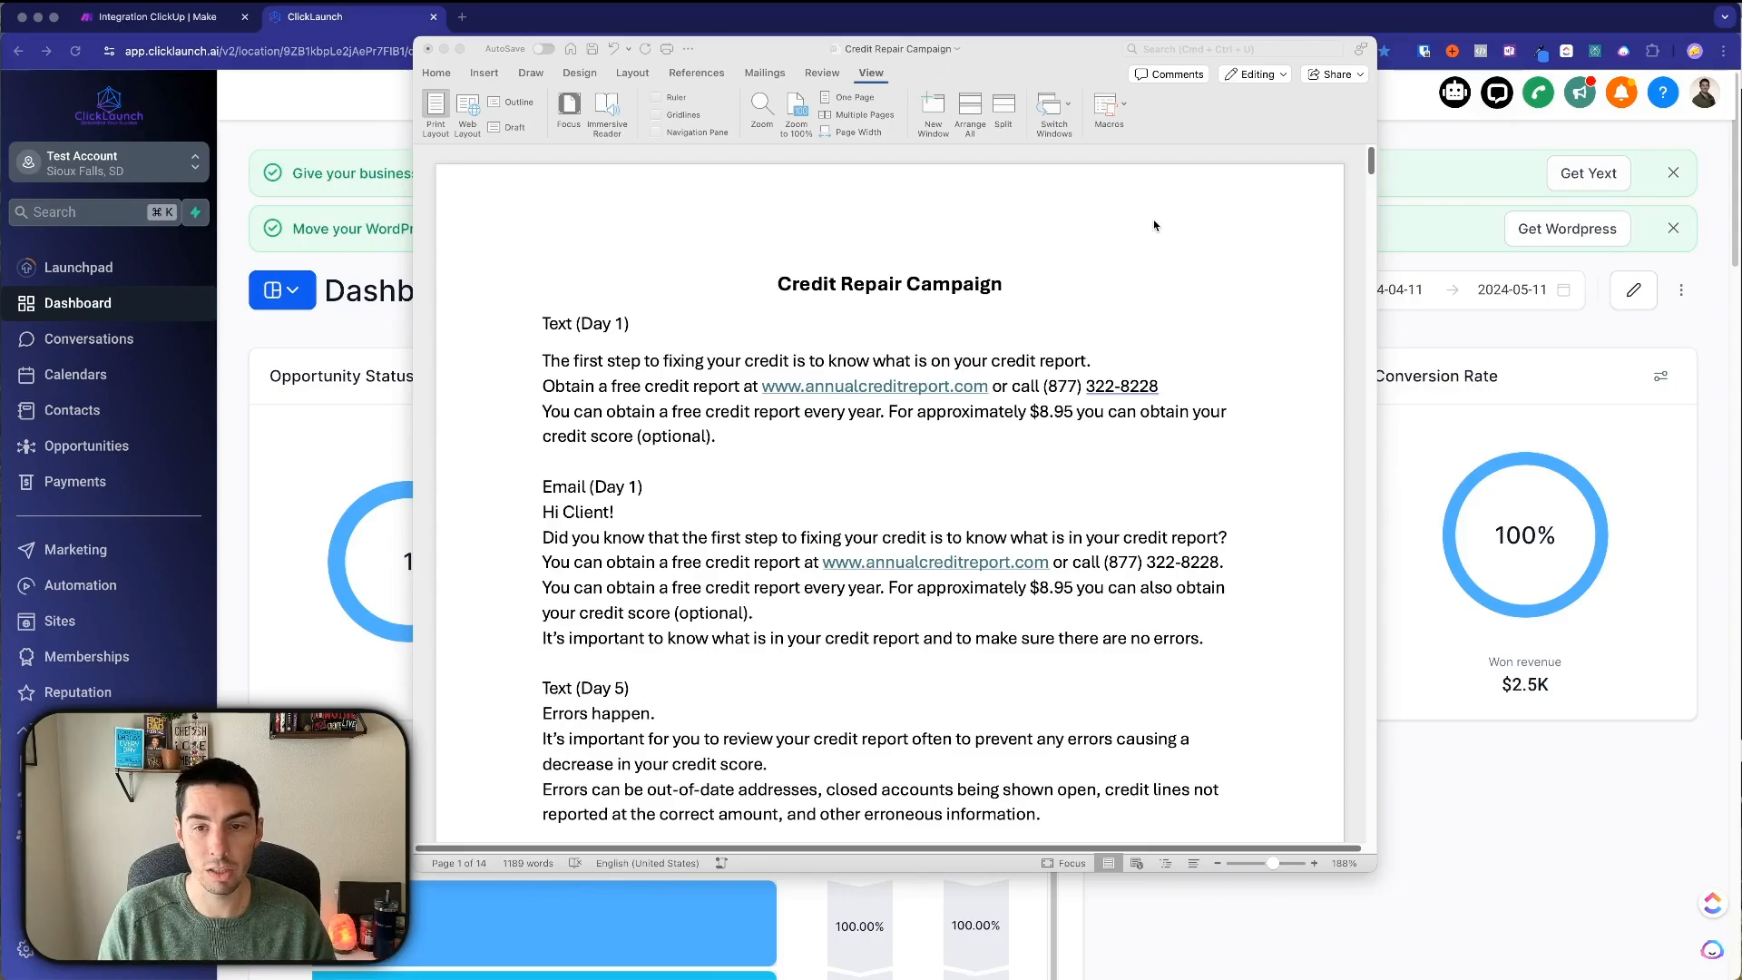
Bring ClickLaunch forward and go to Marketing > Emails > Templates.
click(1401, 22)
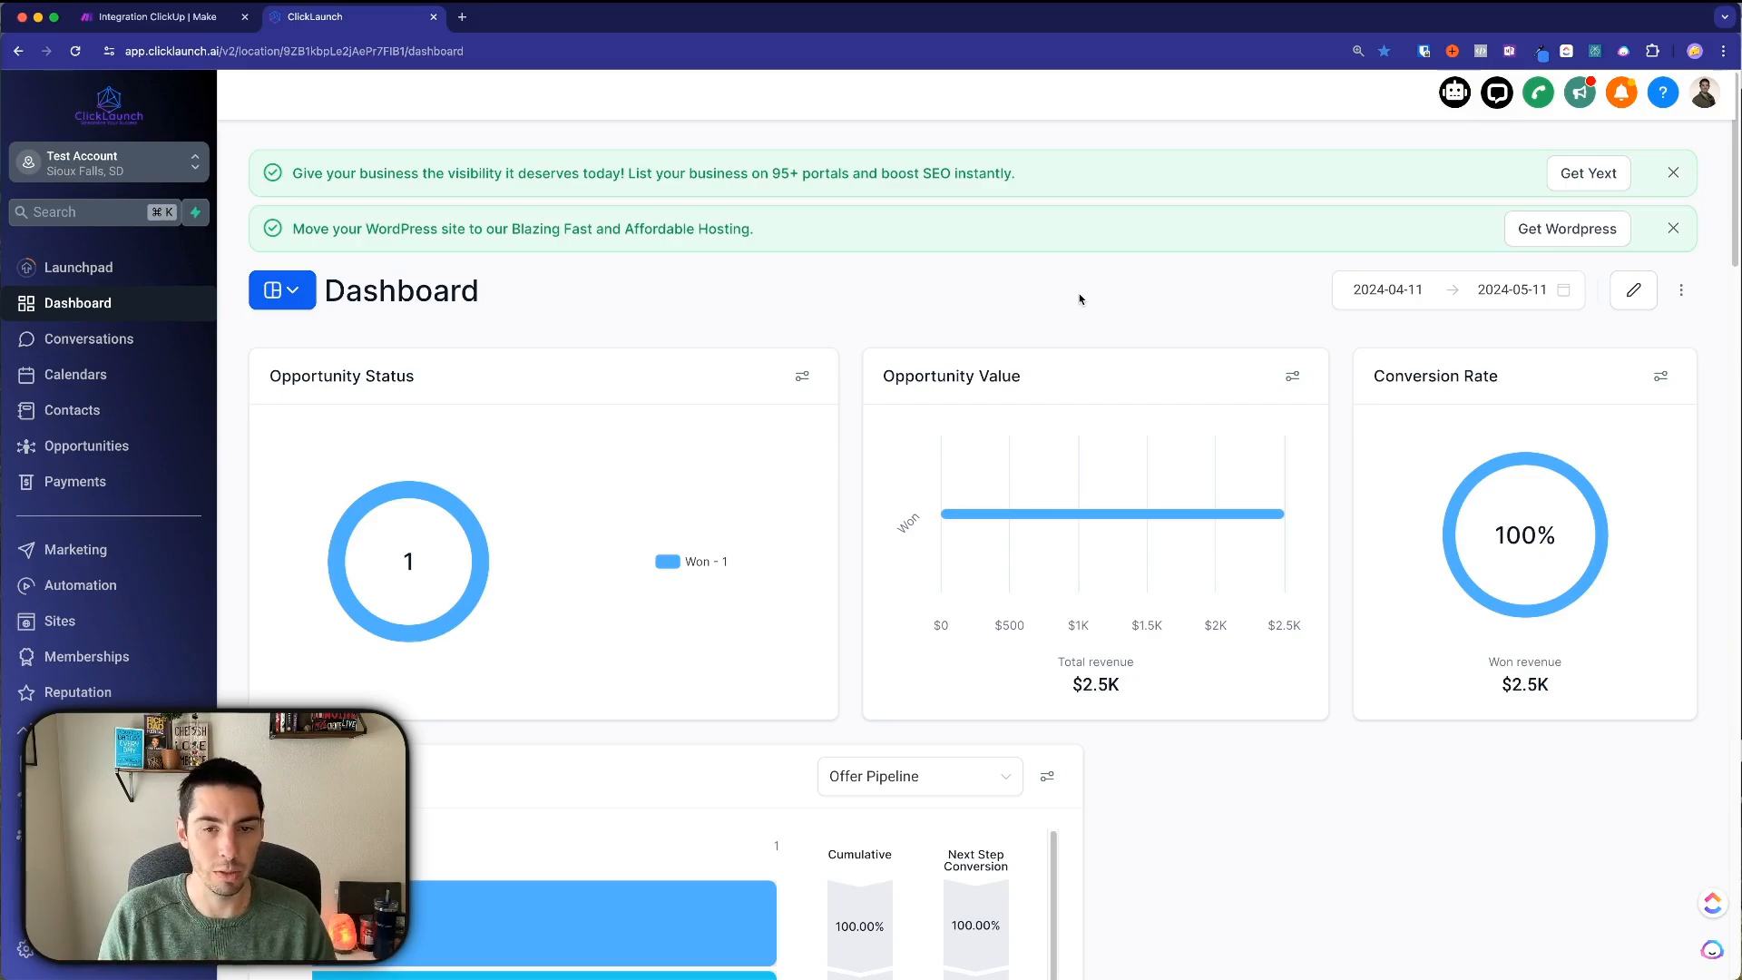
click(87, 553)
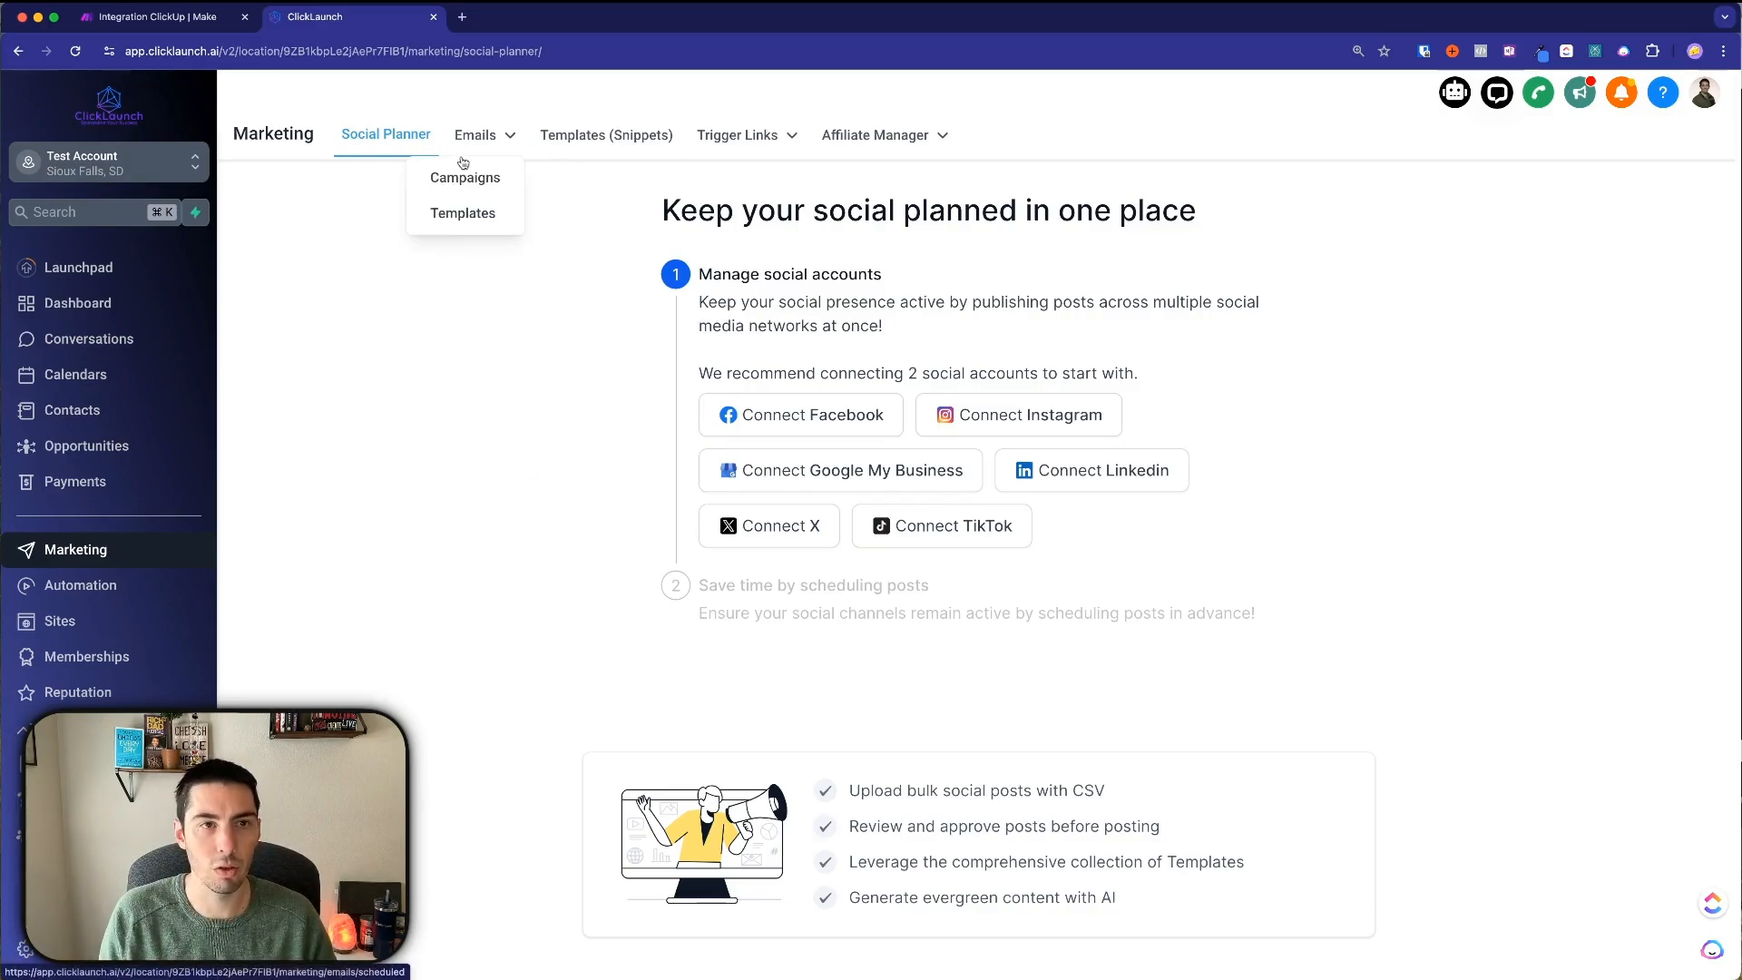
mouse_move(472, 156)
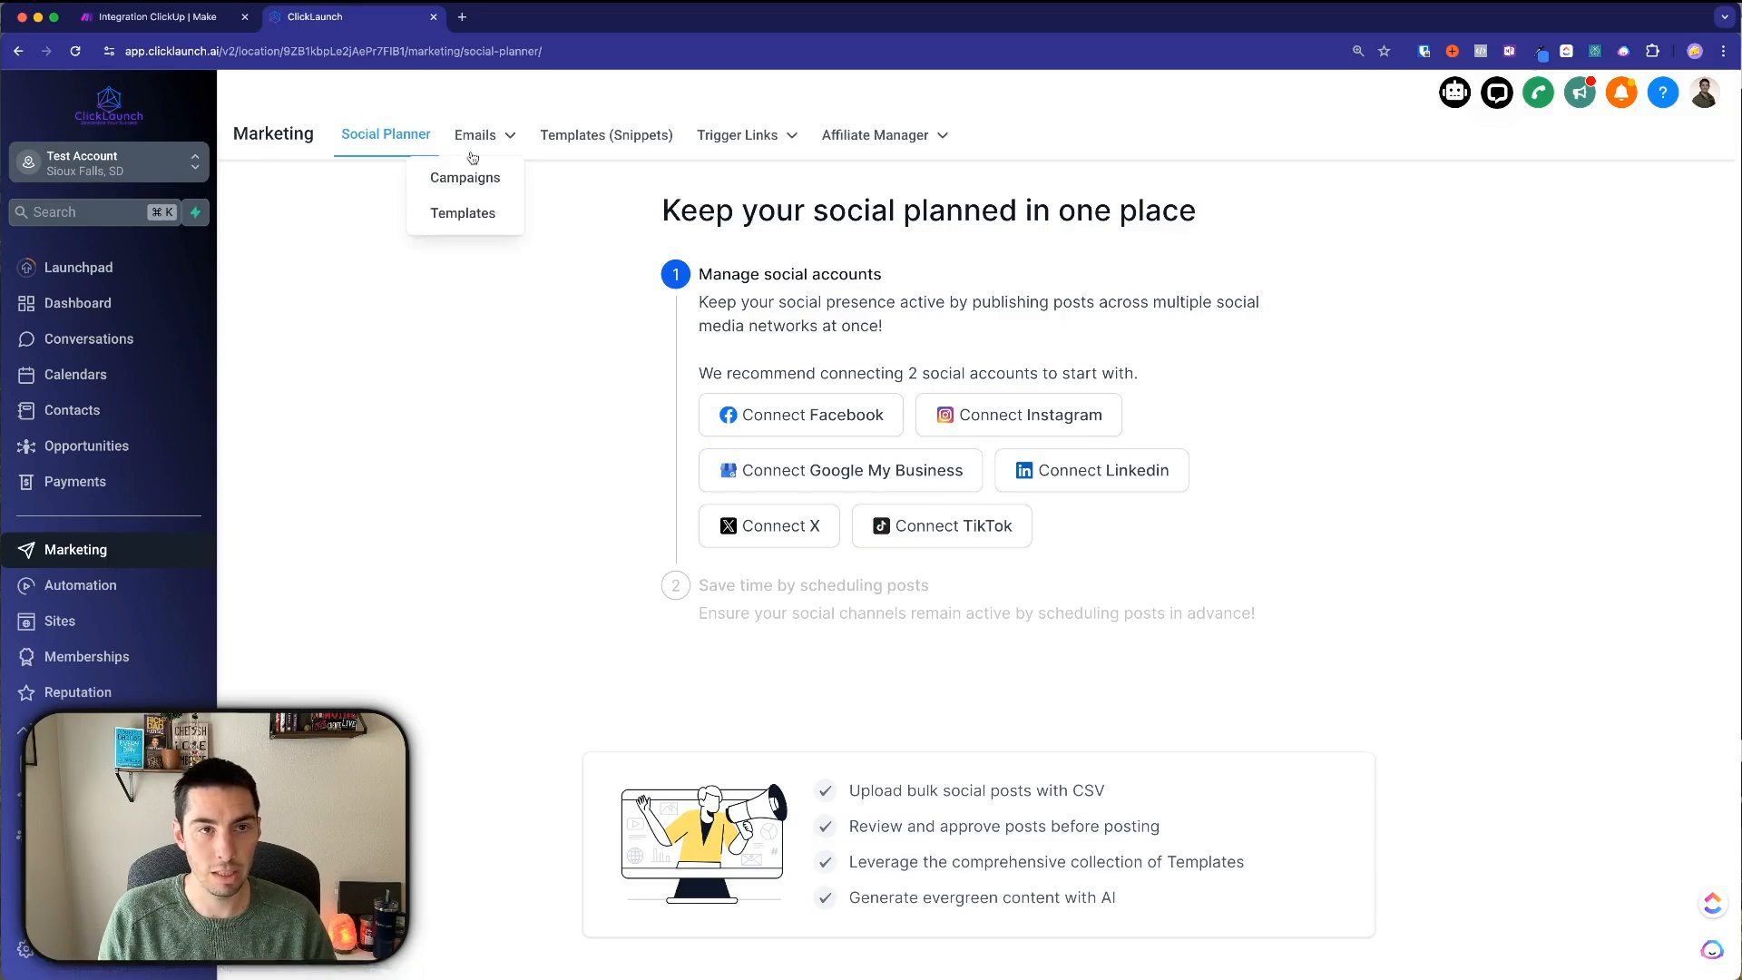
click(463, 214)
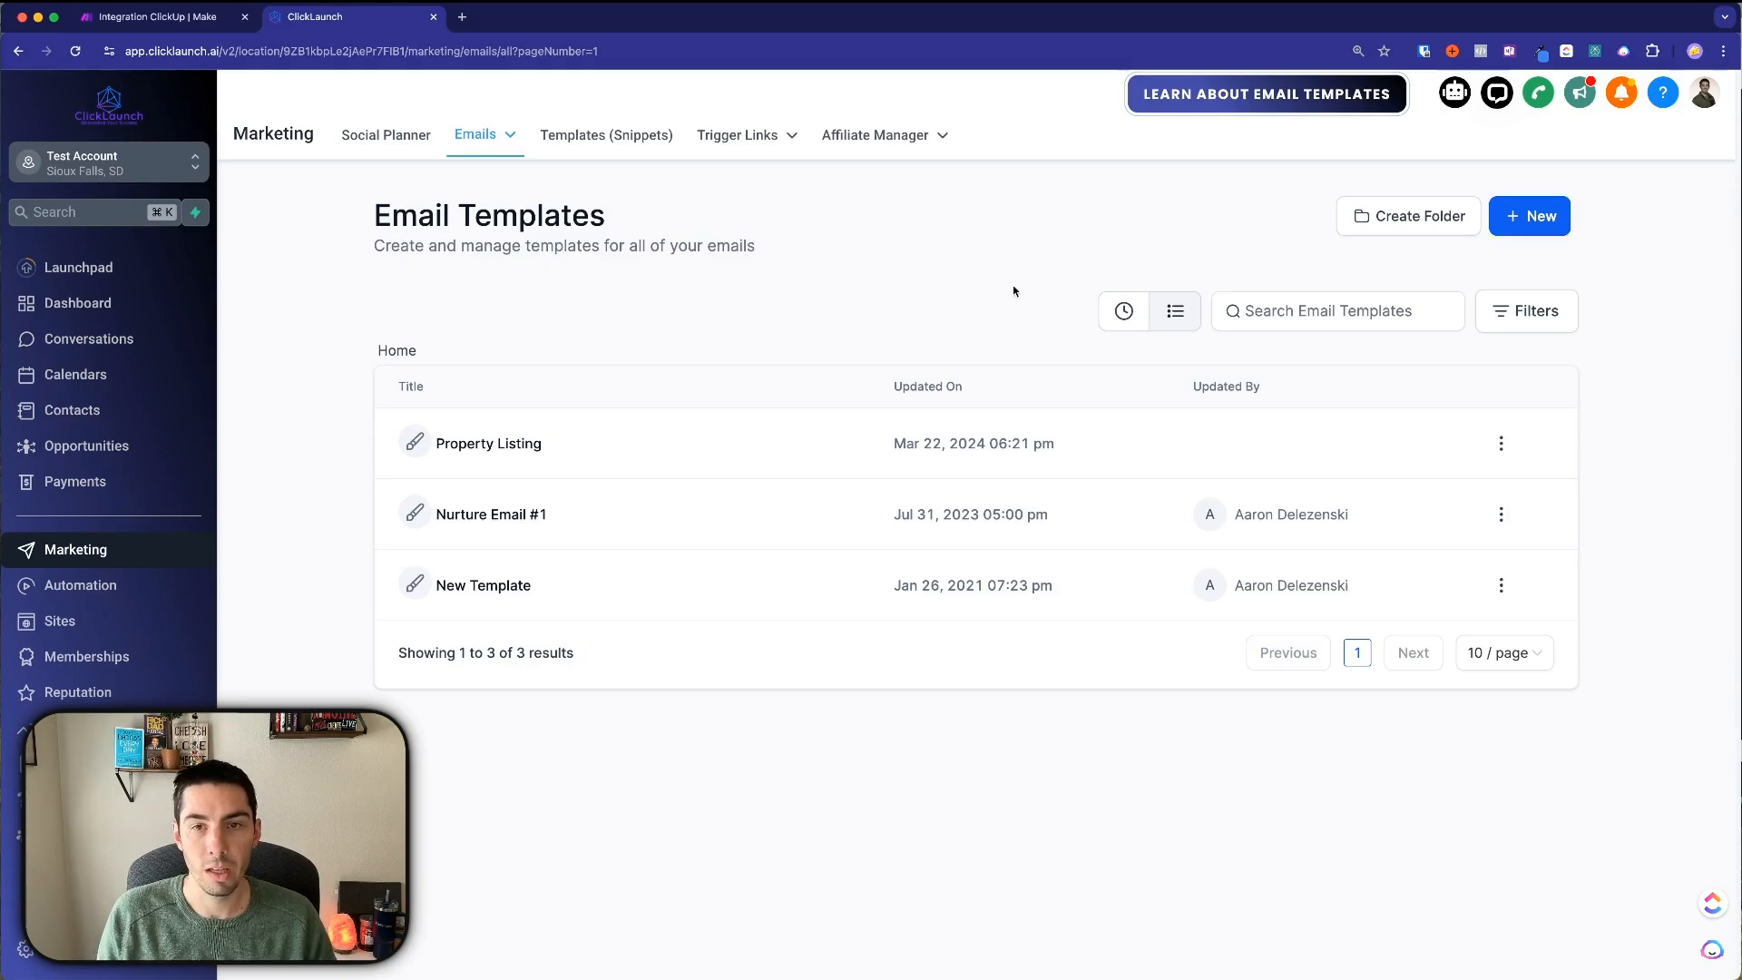
Create a template folder named 'Credit Repair Campaign'.
click(1408, 227)
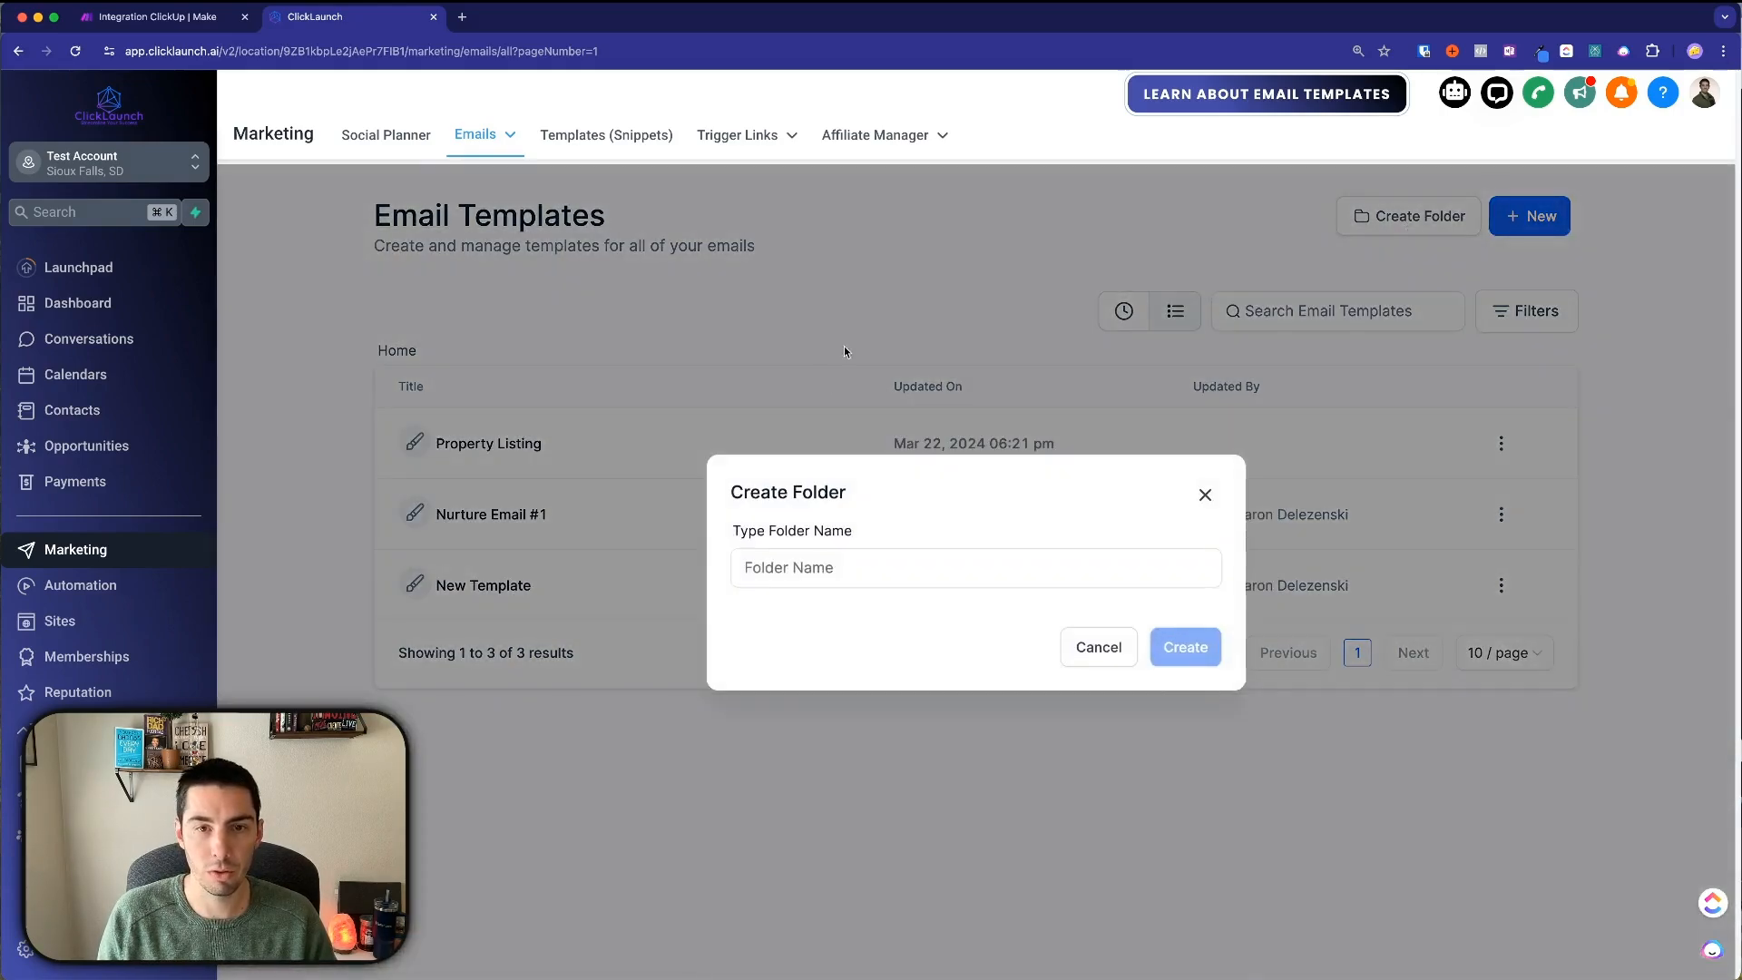
click(780, 573)
text(Credit Repa)
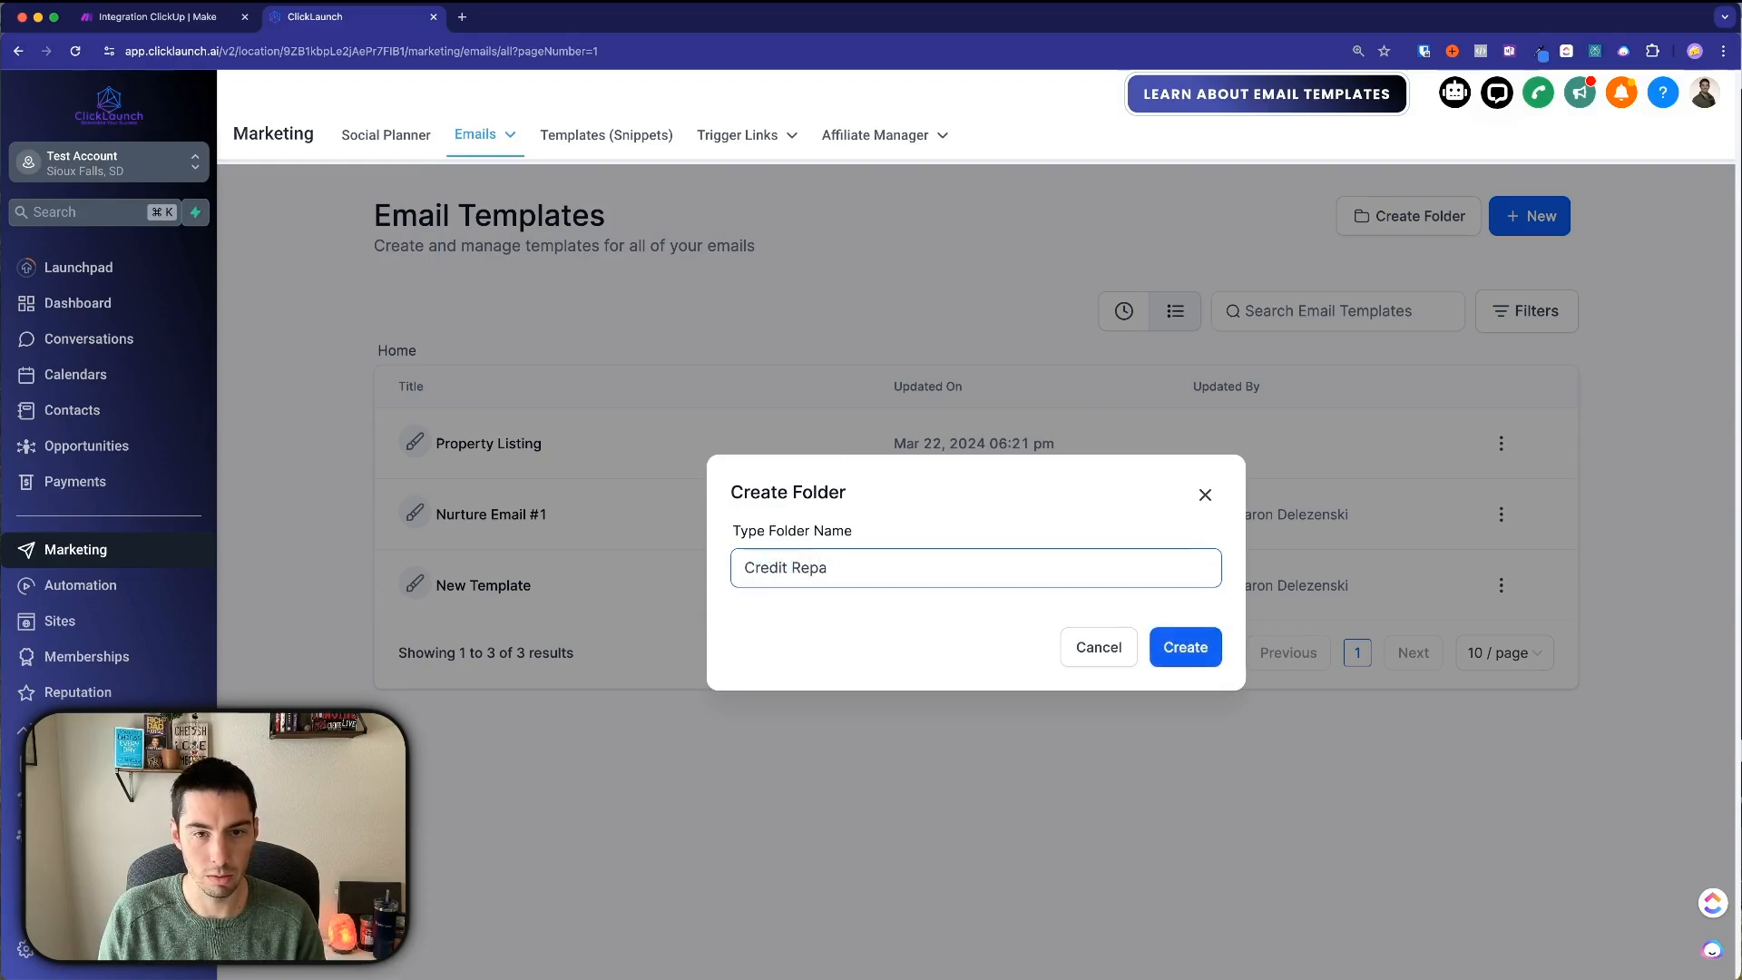
text(ir Campaign)
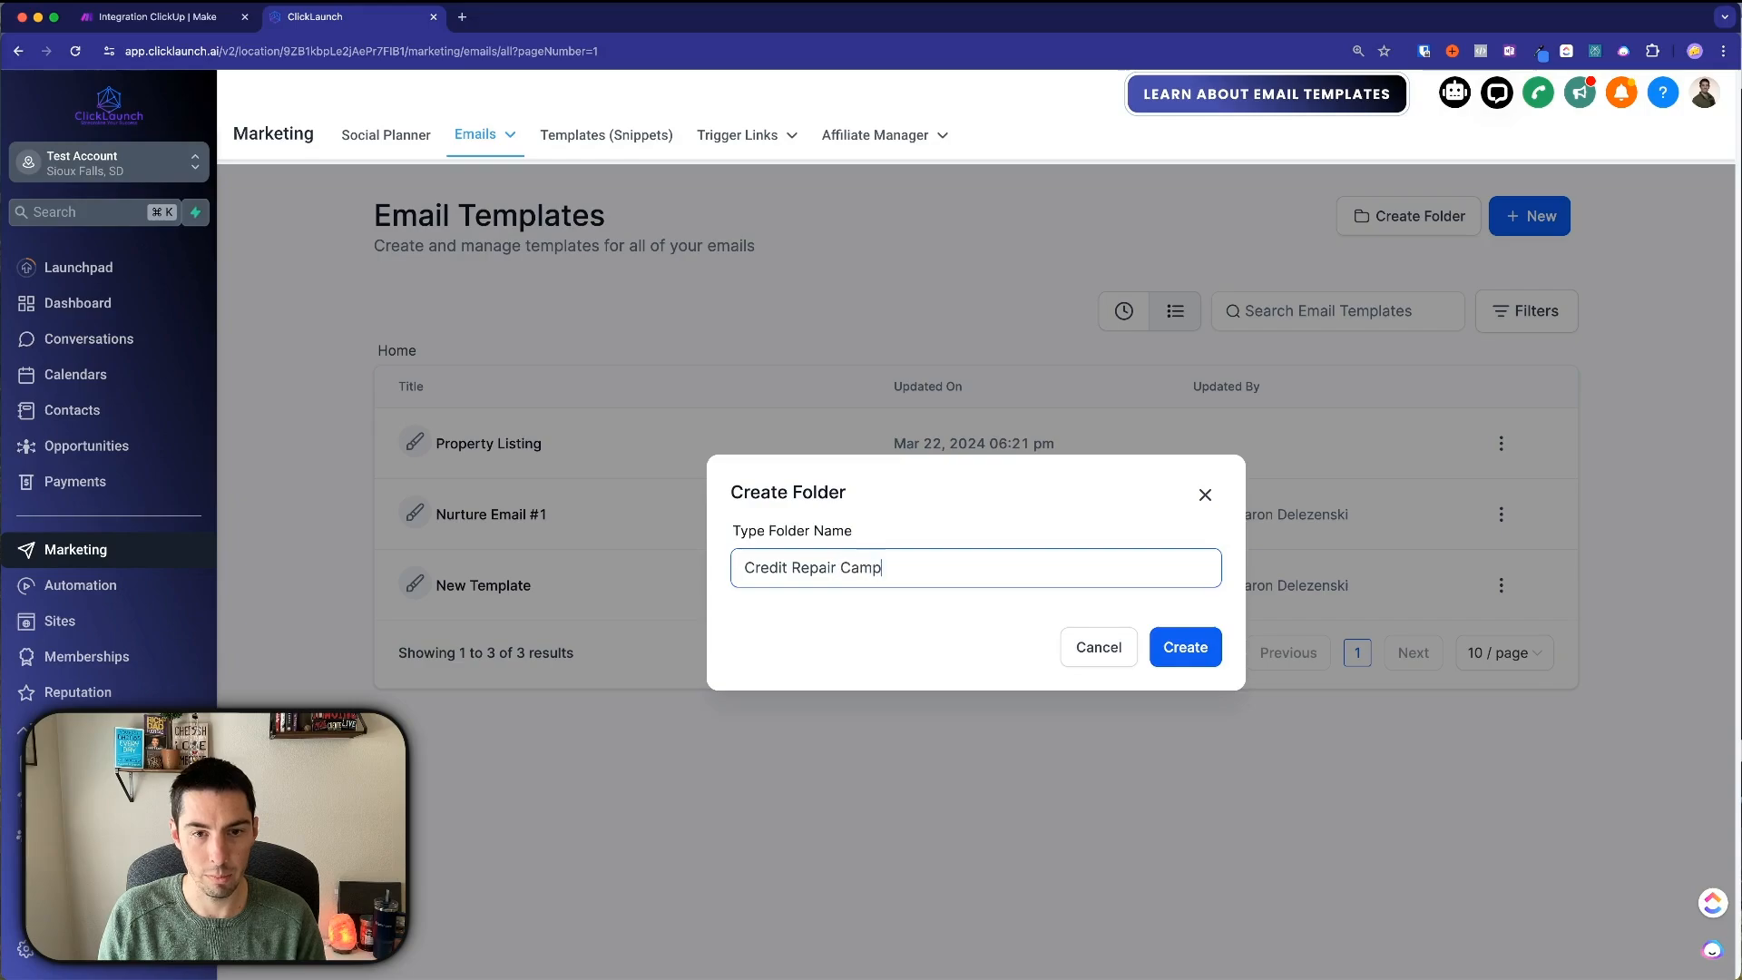
key(Return)
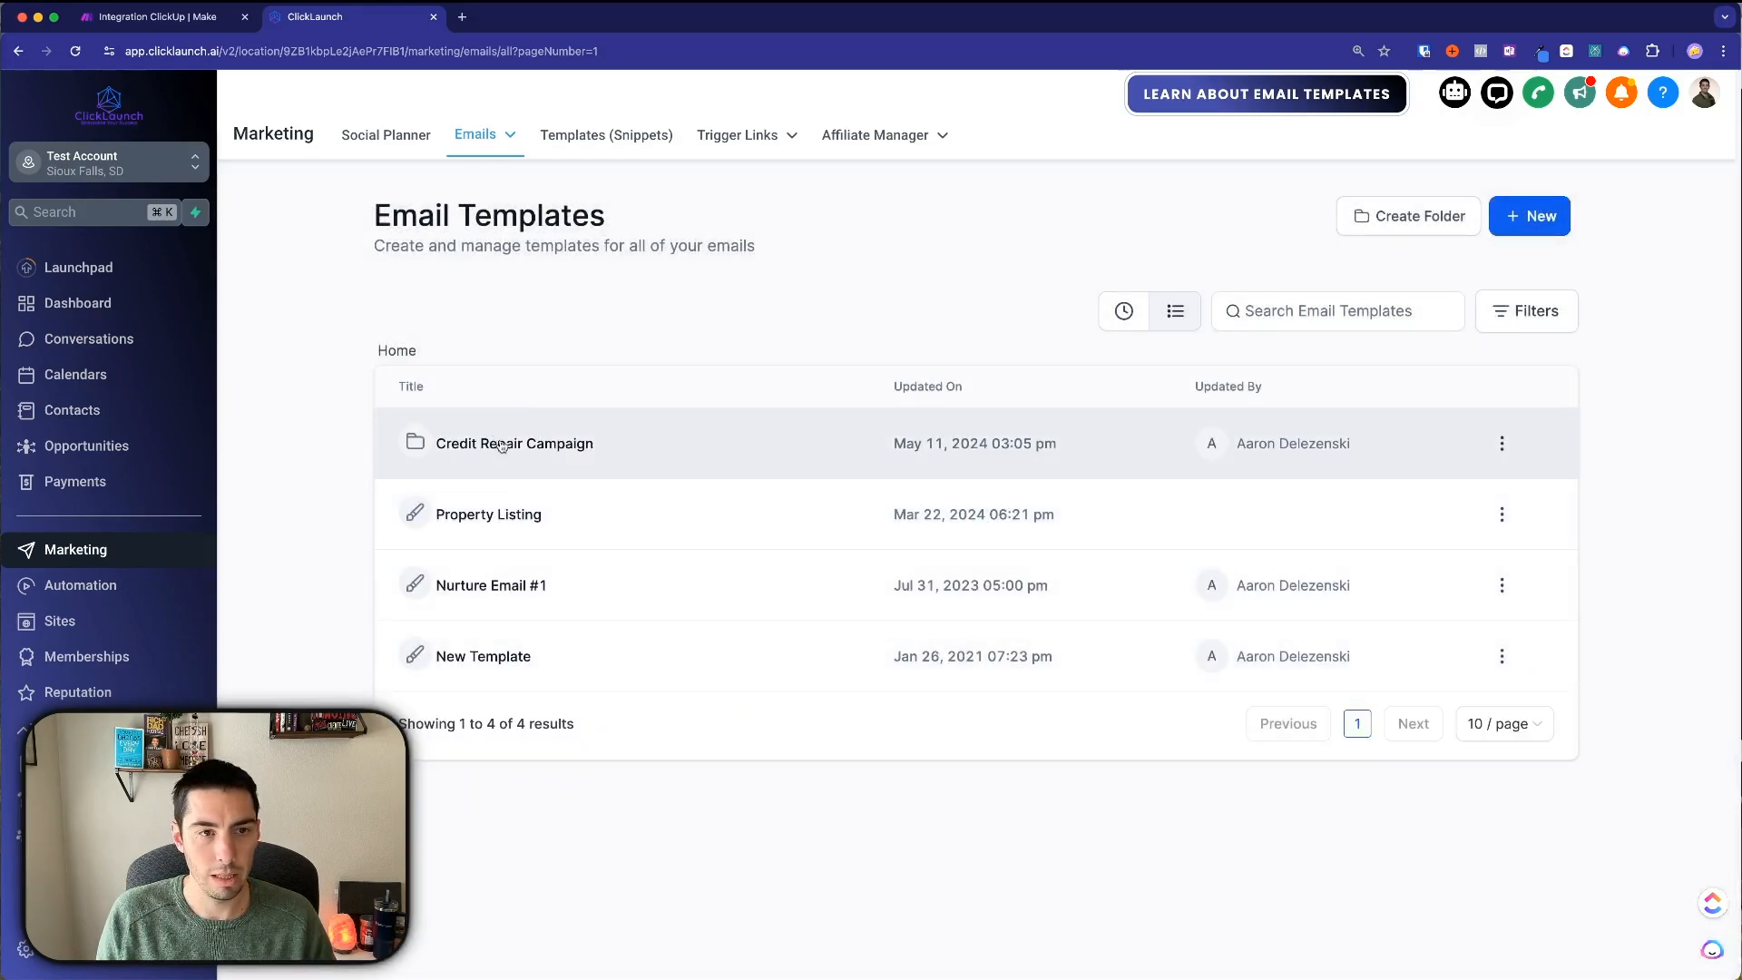
Inside the folder, start a new template in the drag-and-drop Design Editor.
click(505, 447)
click(975, 614)
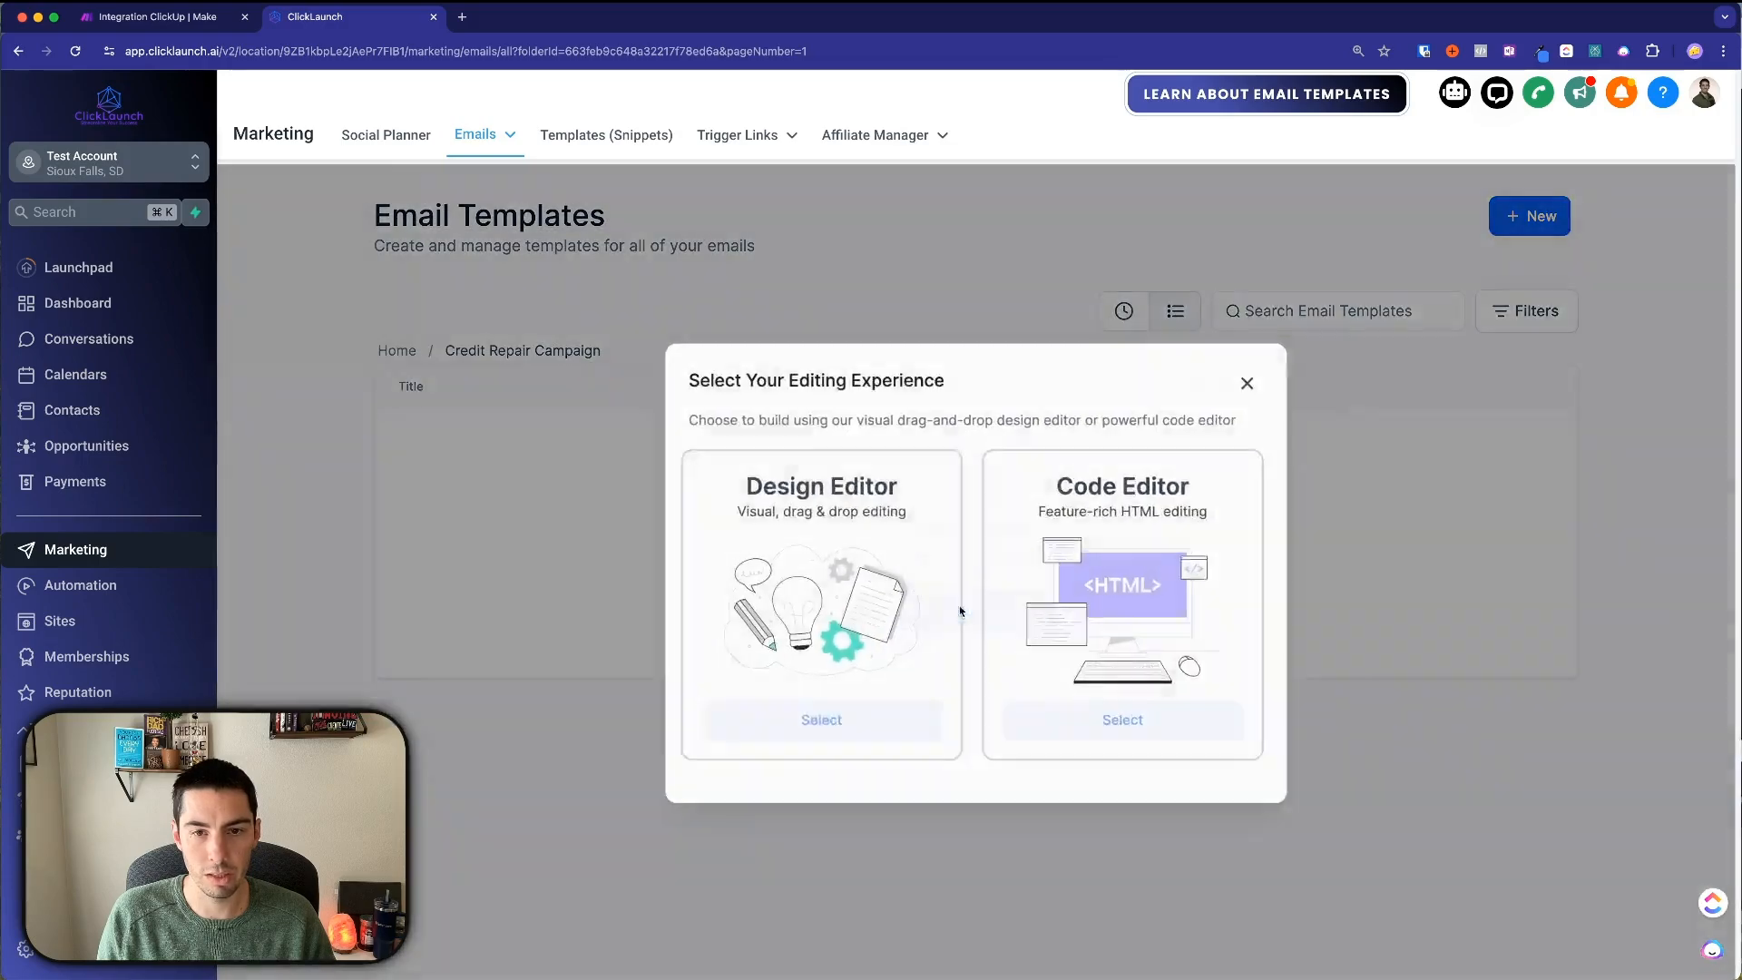
click(819, 723)
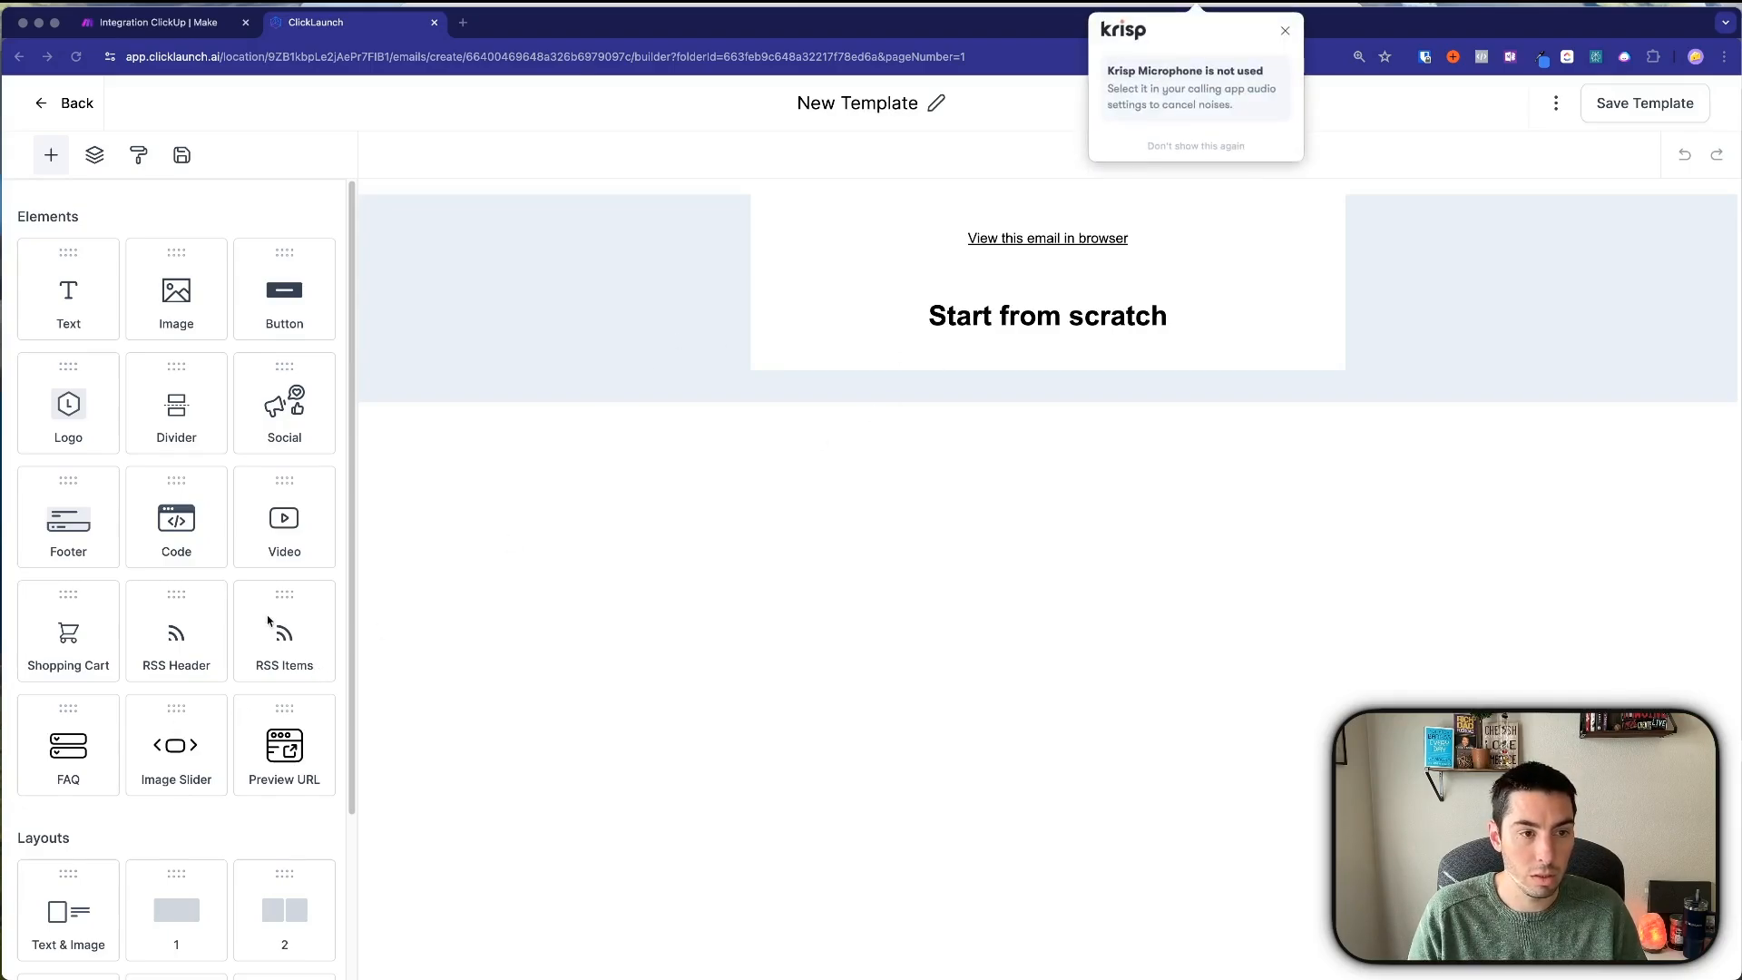
Drag a Footer block beneath the Start from scratch heading.
drag(67, 516, 1048, 349)
click(1014, 445)
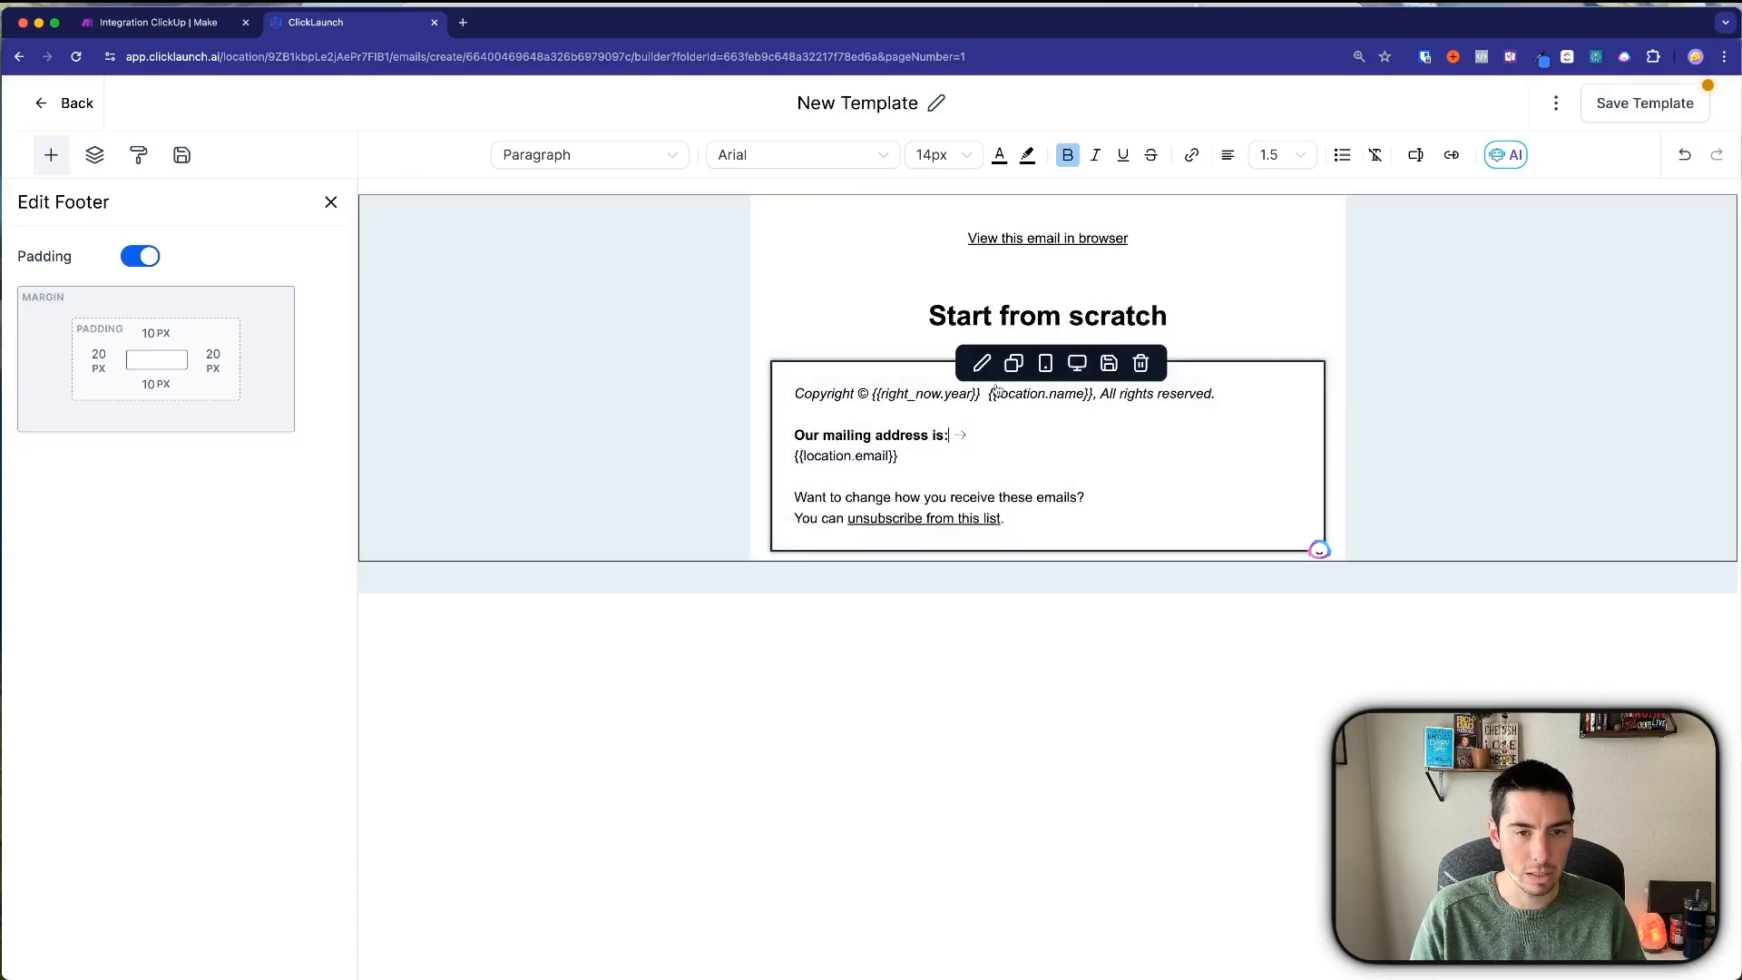
click(51, 155)
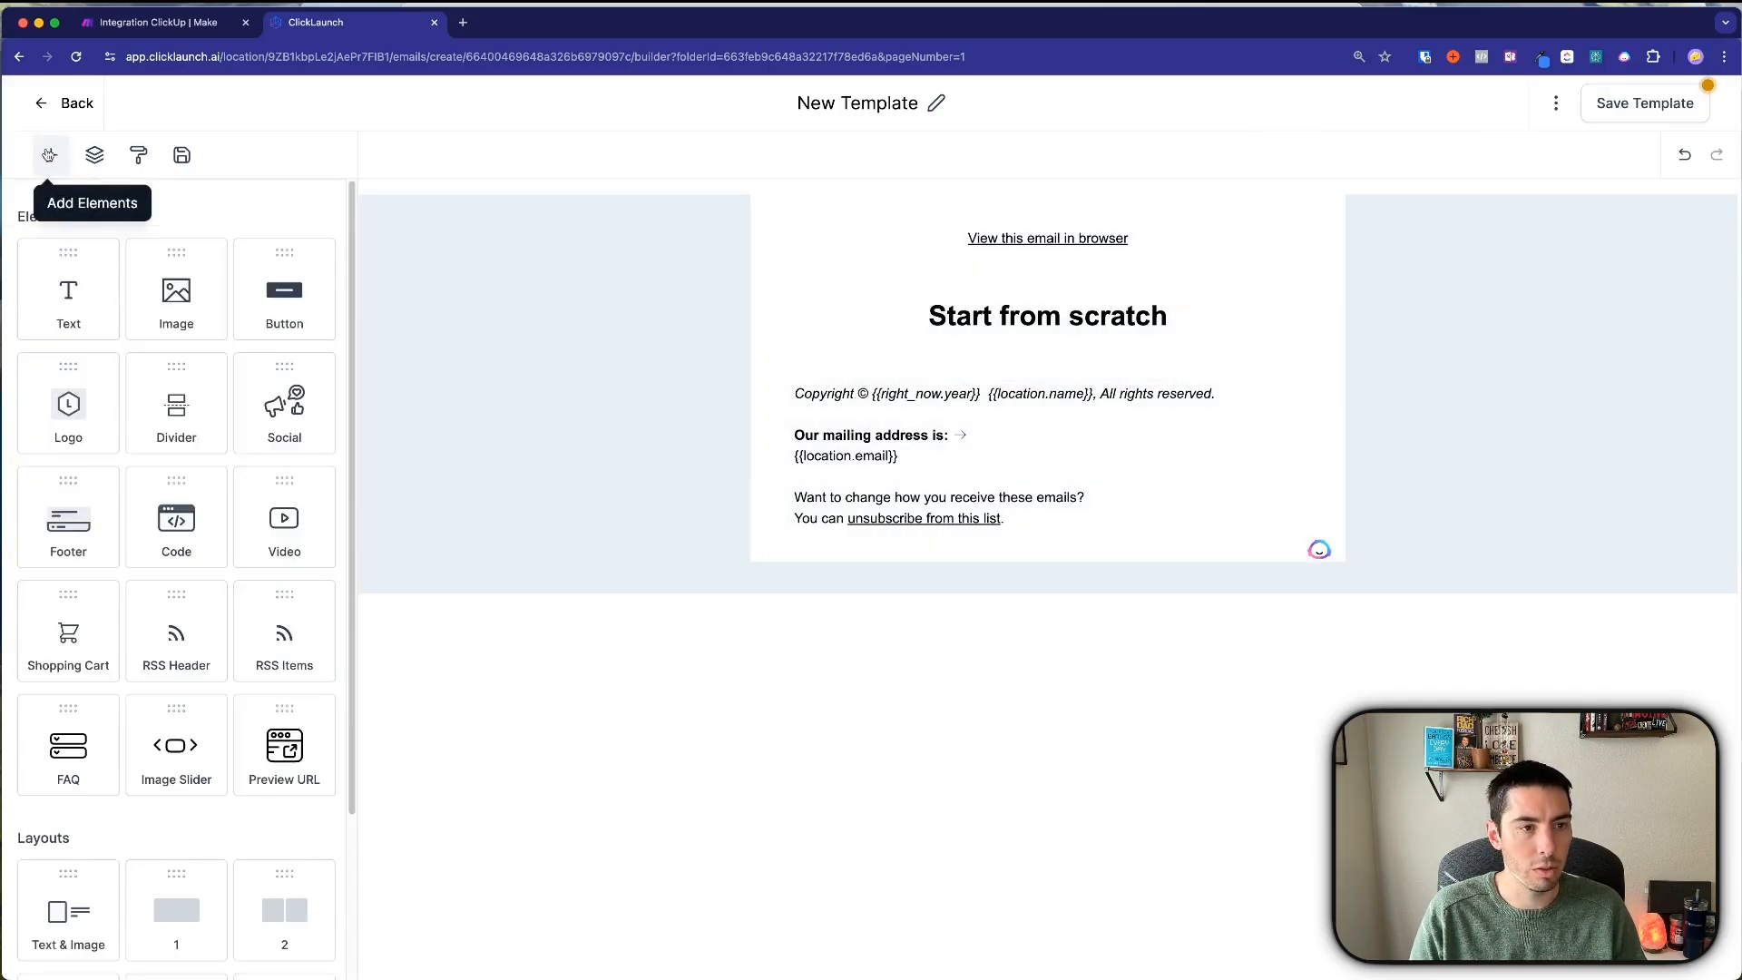
scroll(141, 736, down, 3)
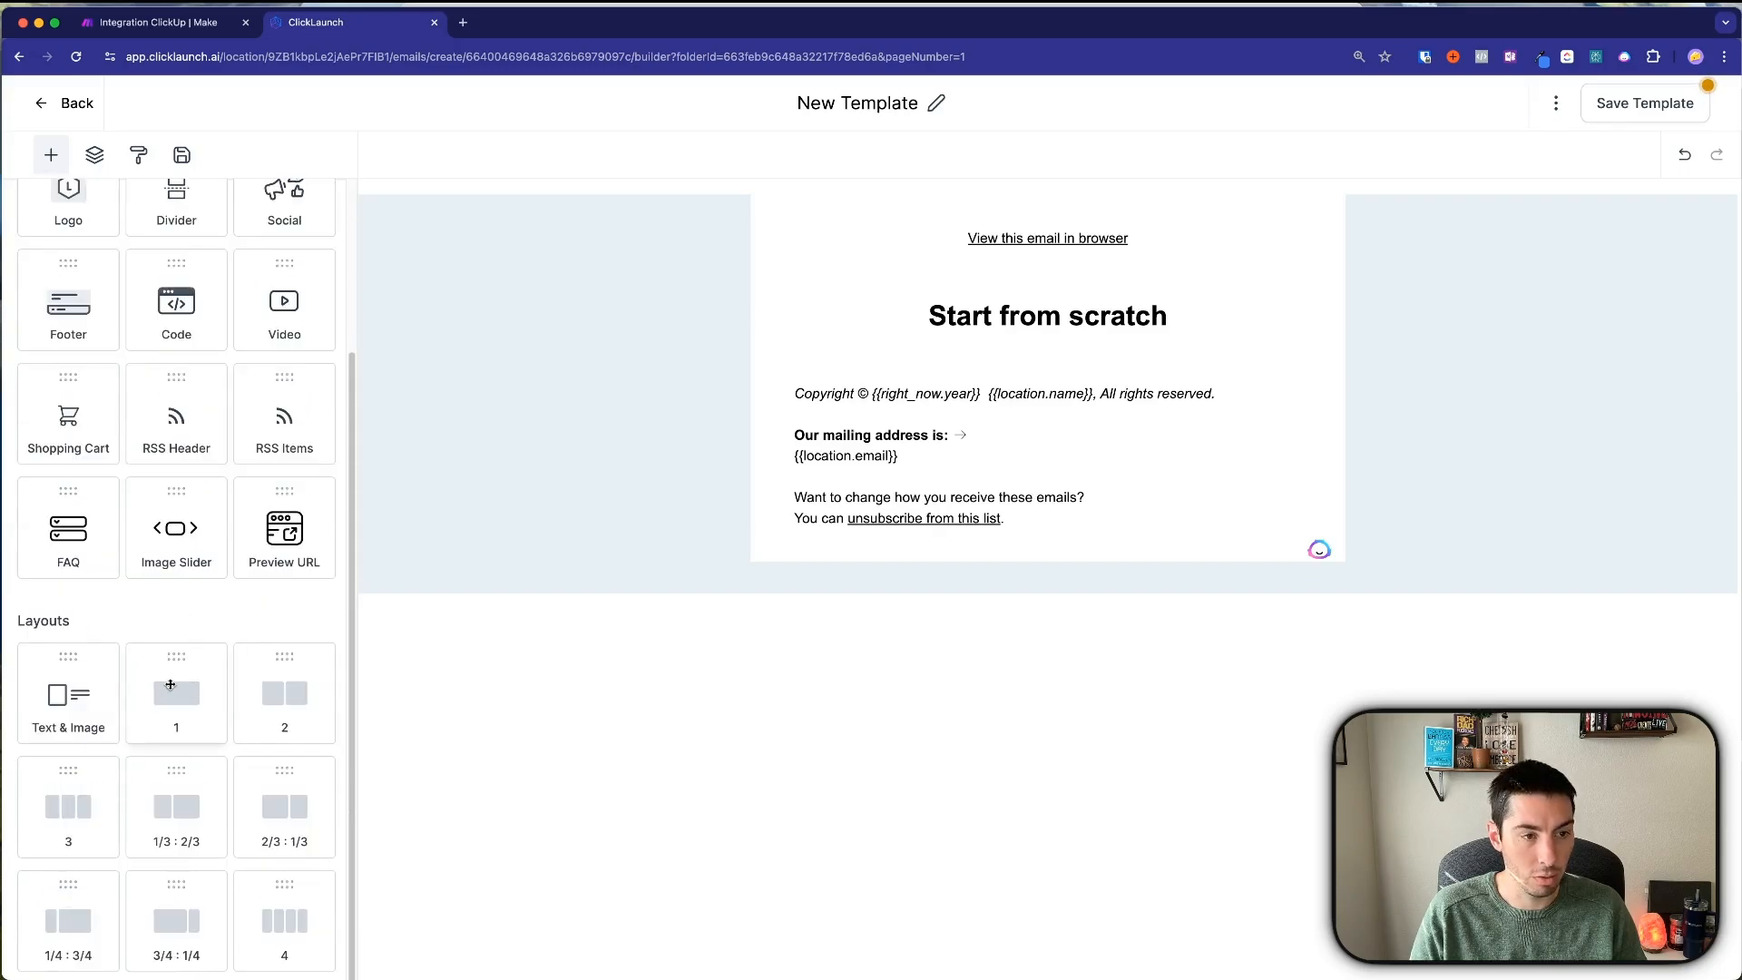
Add a 1-column layout row and move the footer into its own section below the heading.
drag(176, 686, 952, 545)
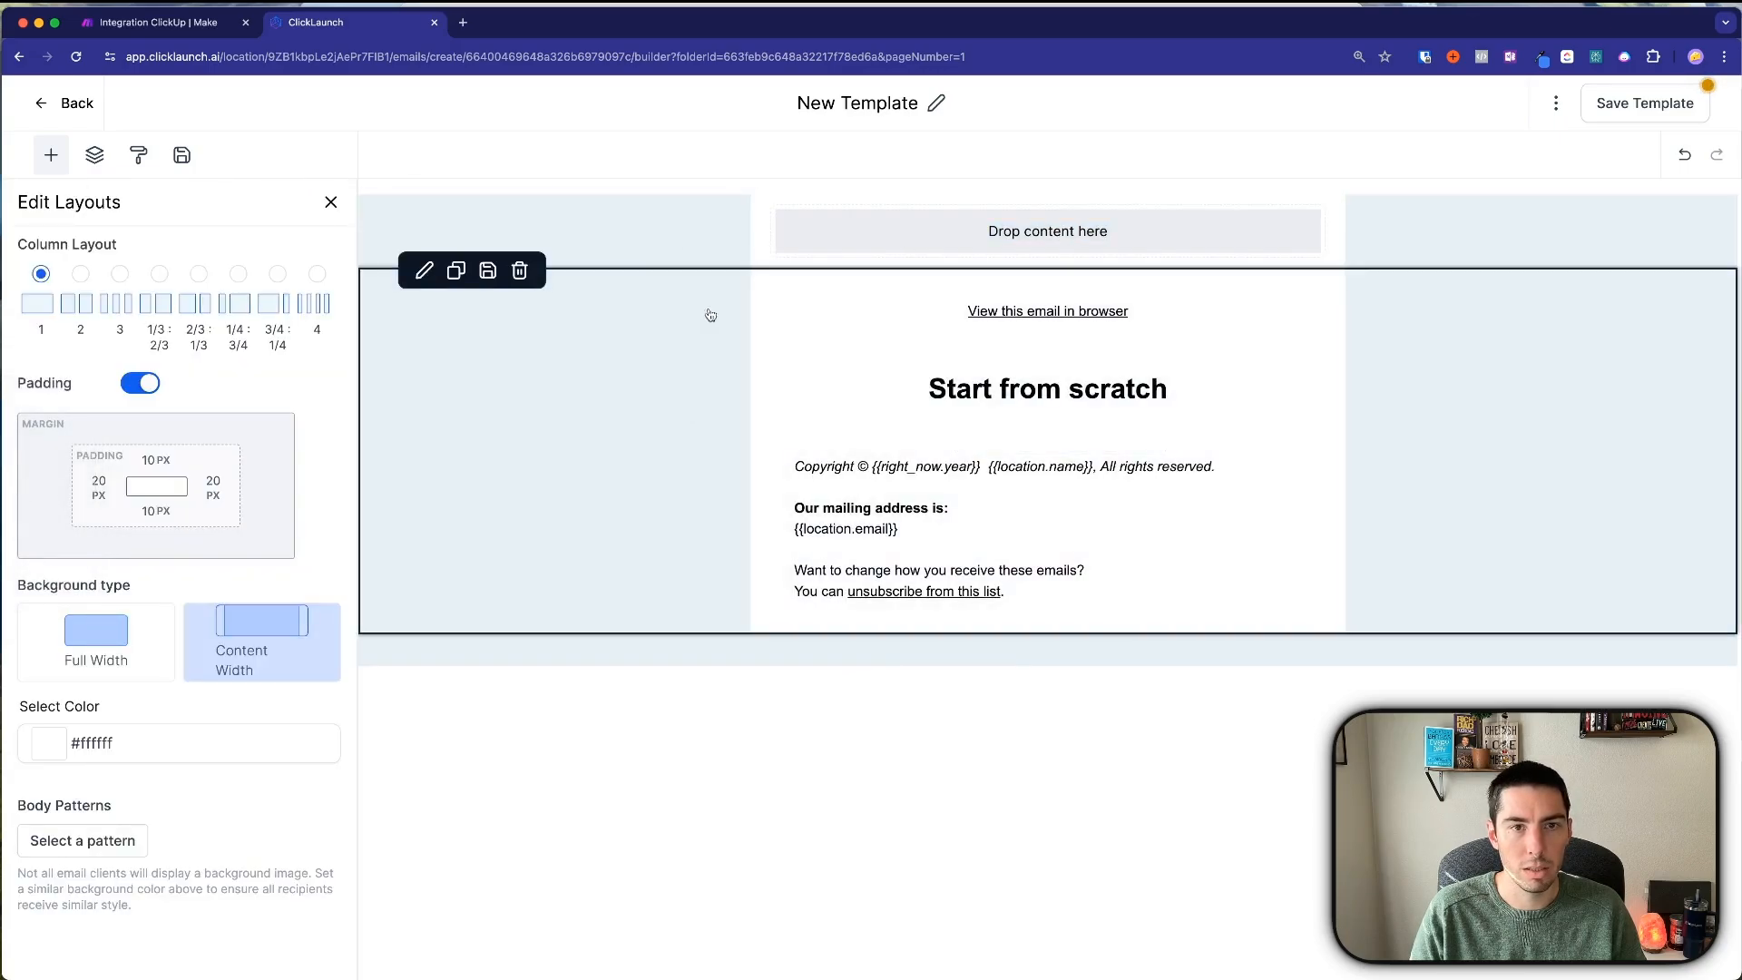
drag(370, 233, 391, 500)
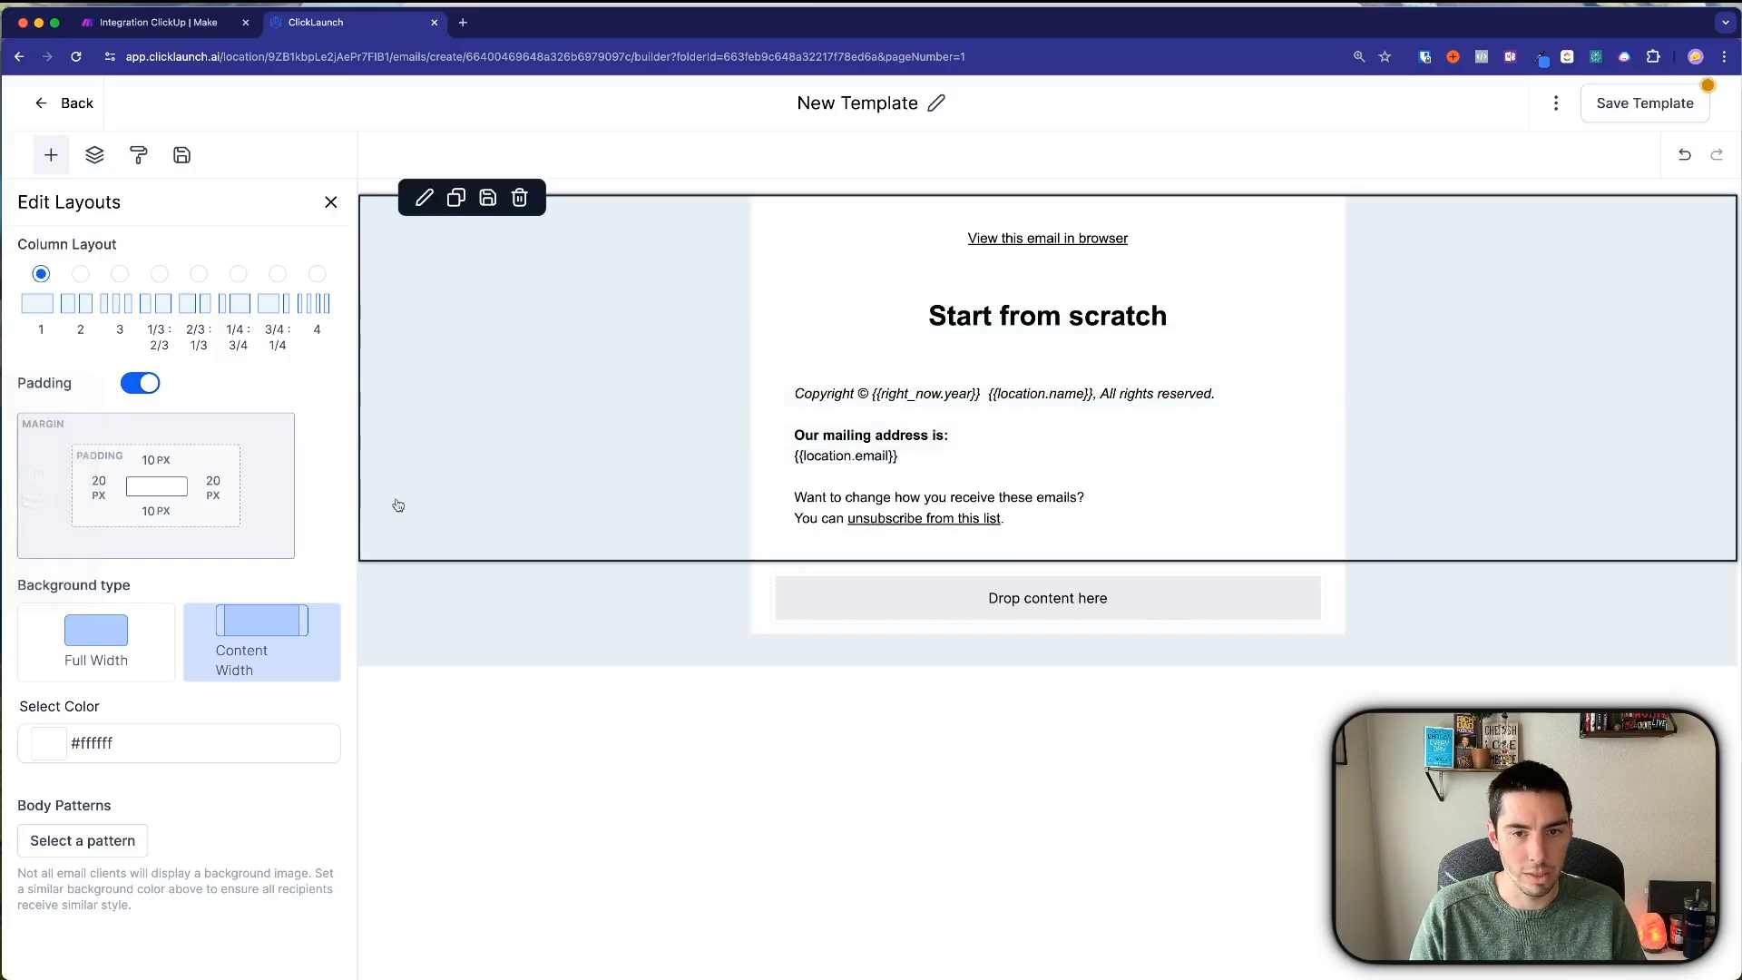
click(947, 498)
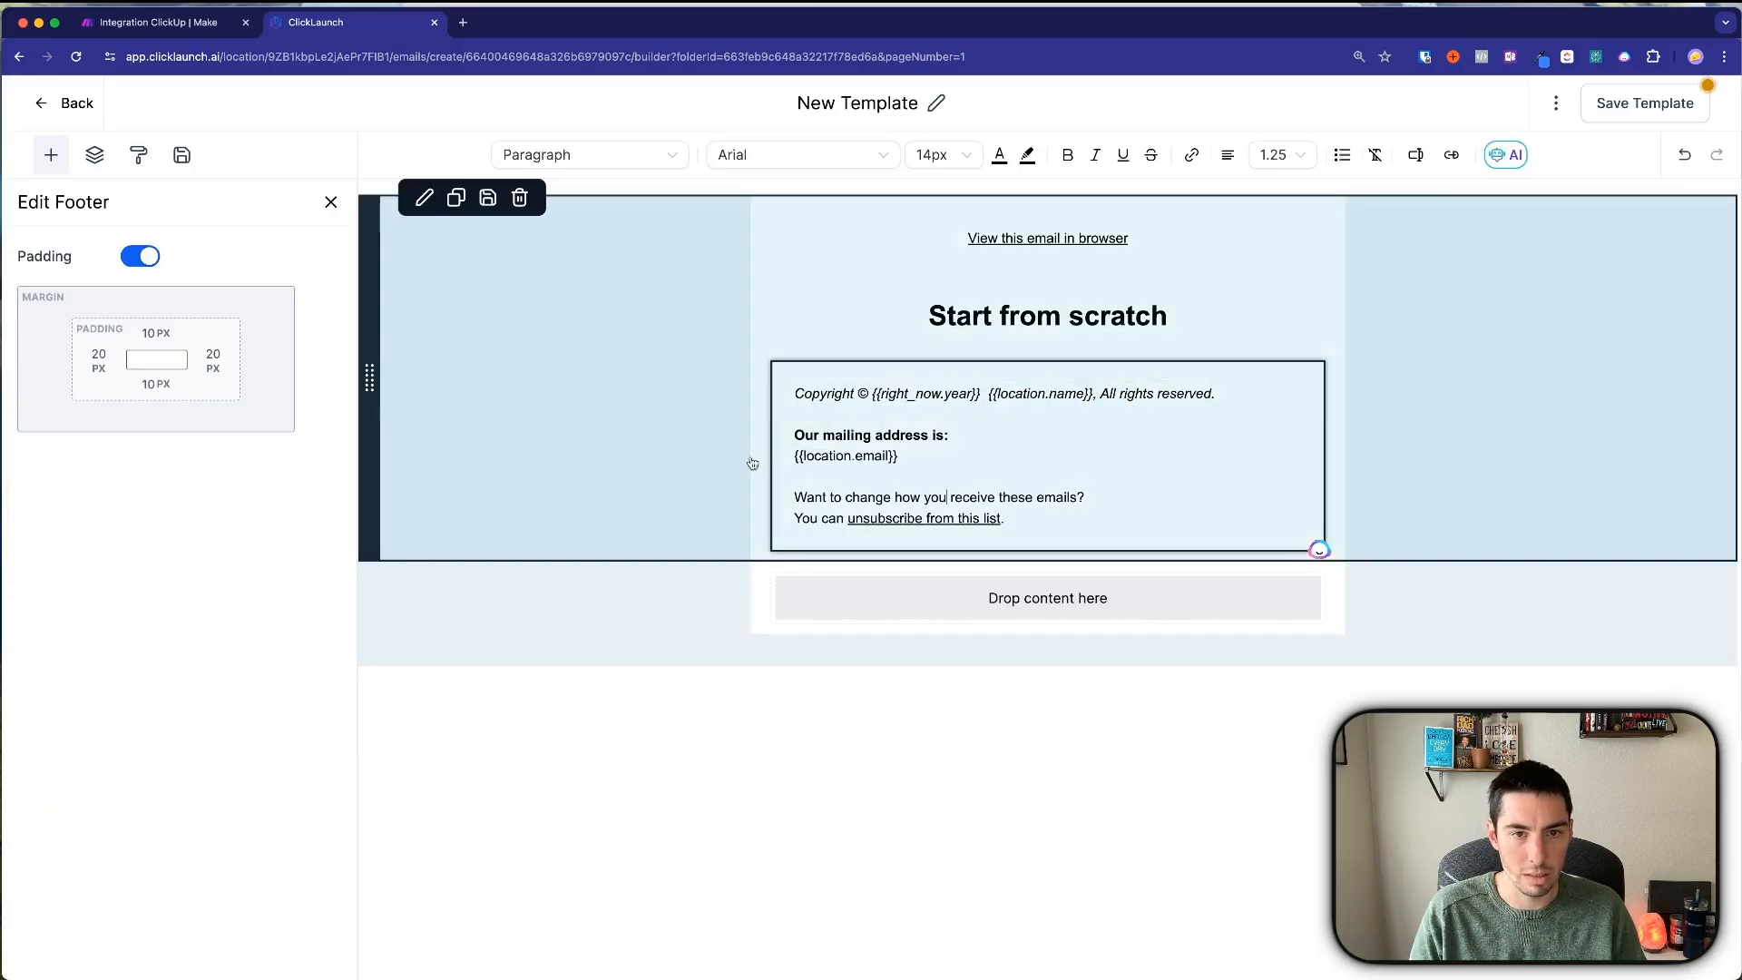
click(876, 598)
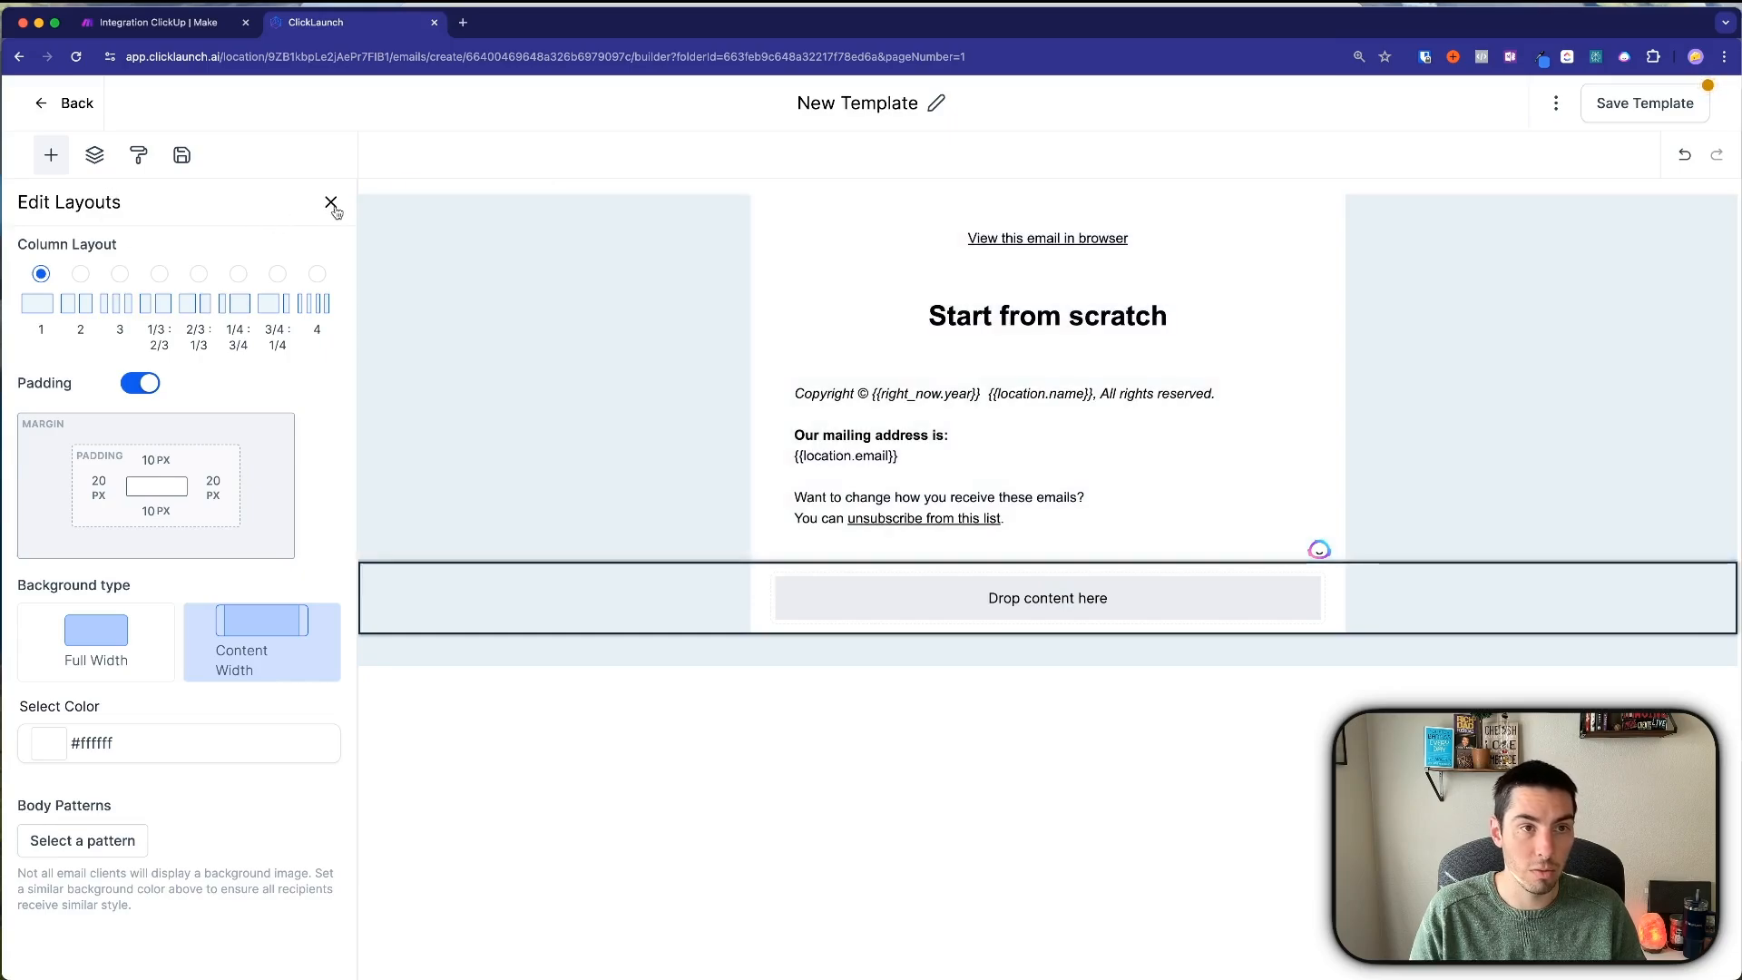
click(331, 203)
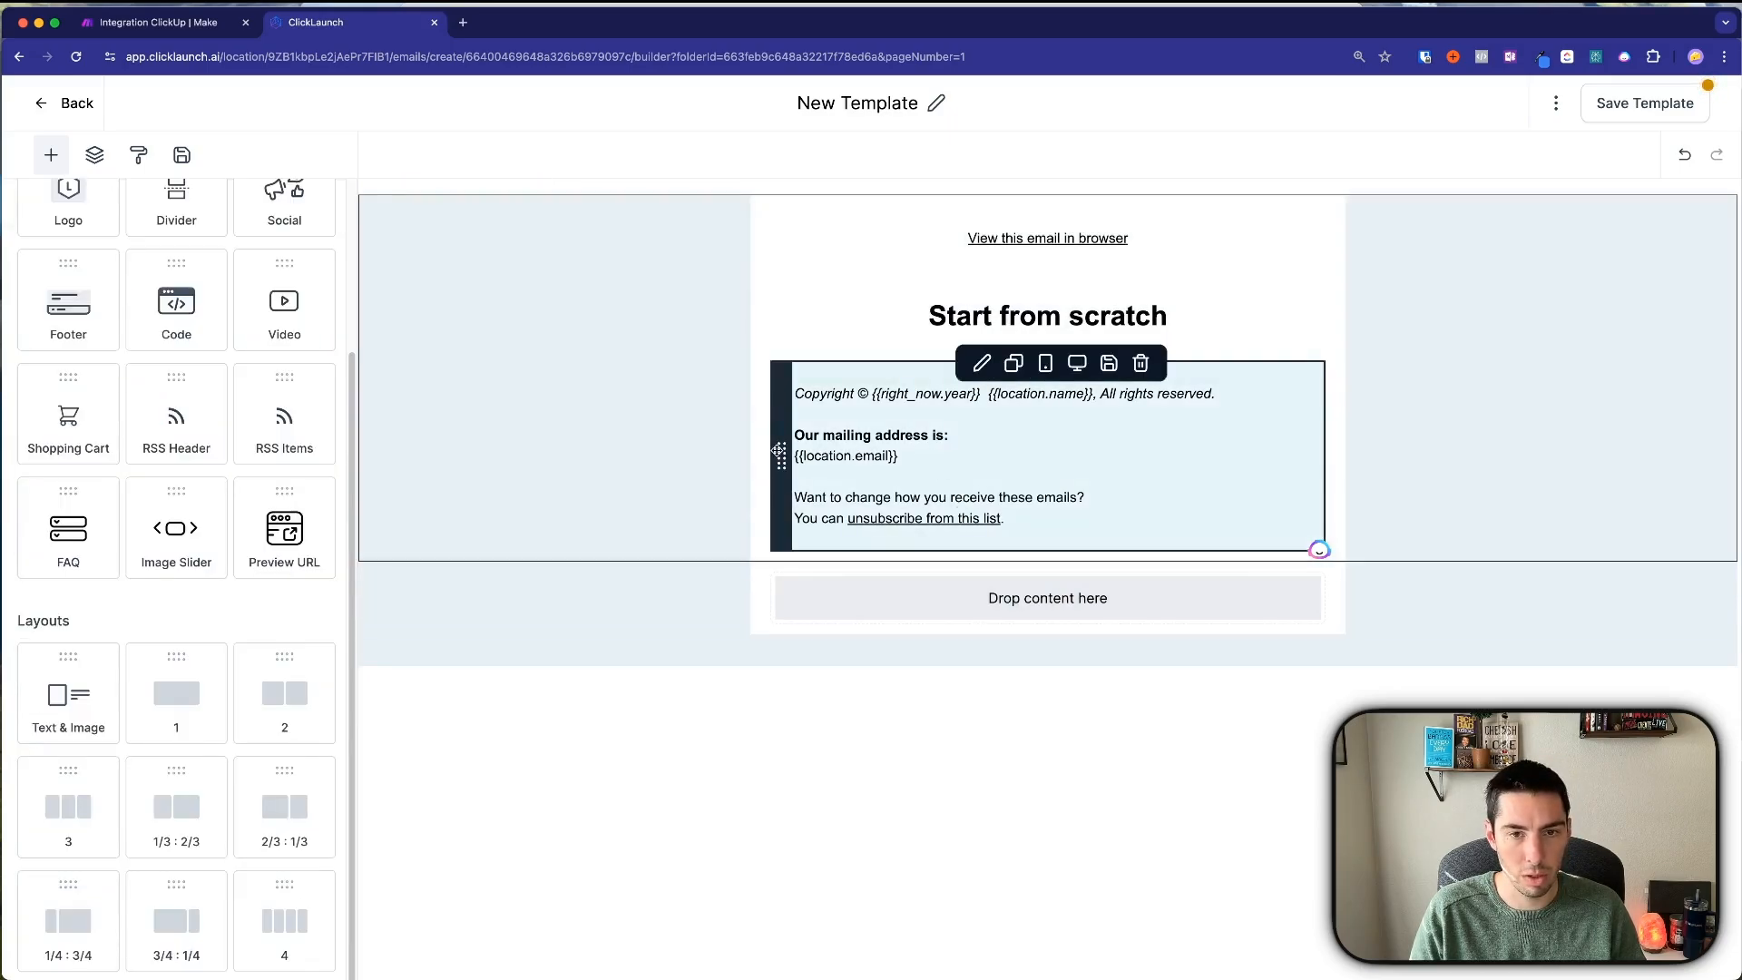
drag(780, 451, 812, 372)
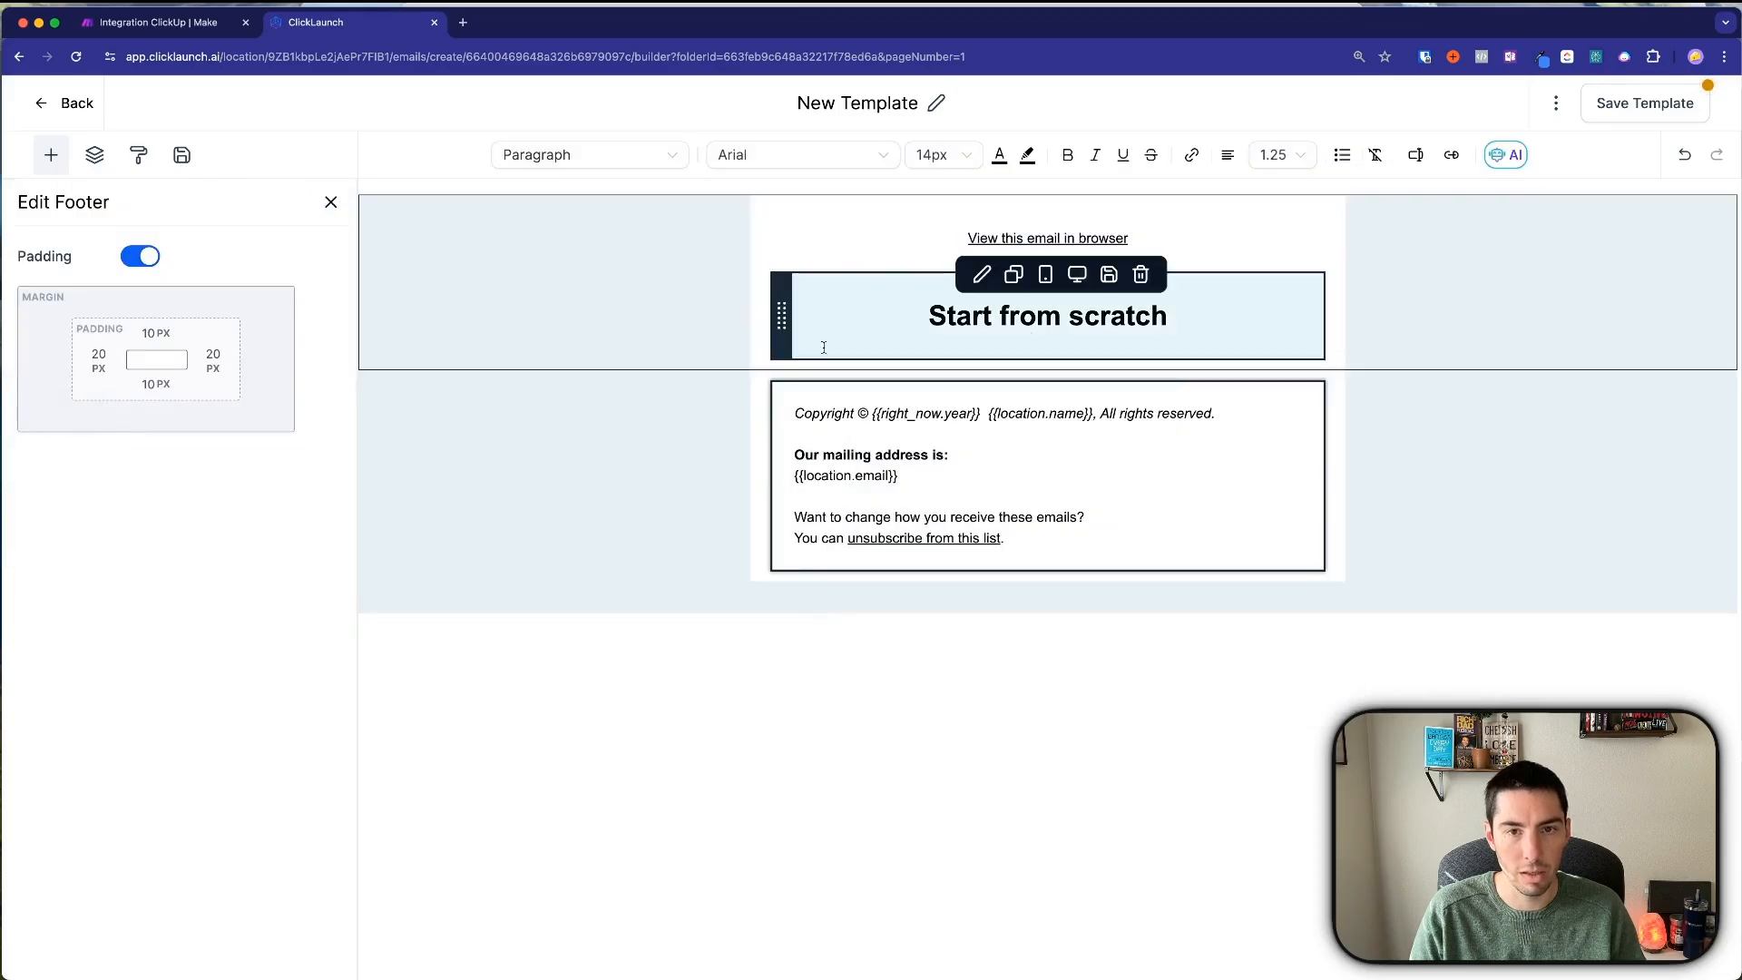
click(498, 412)
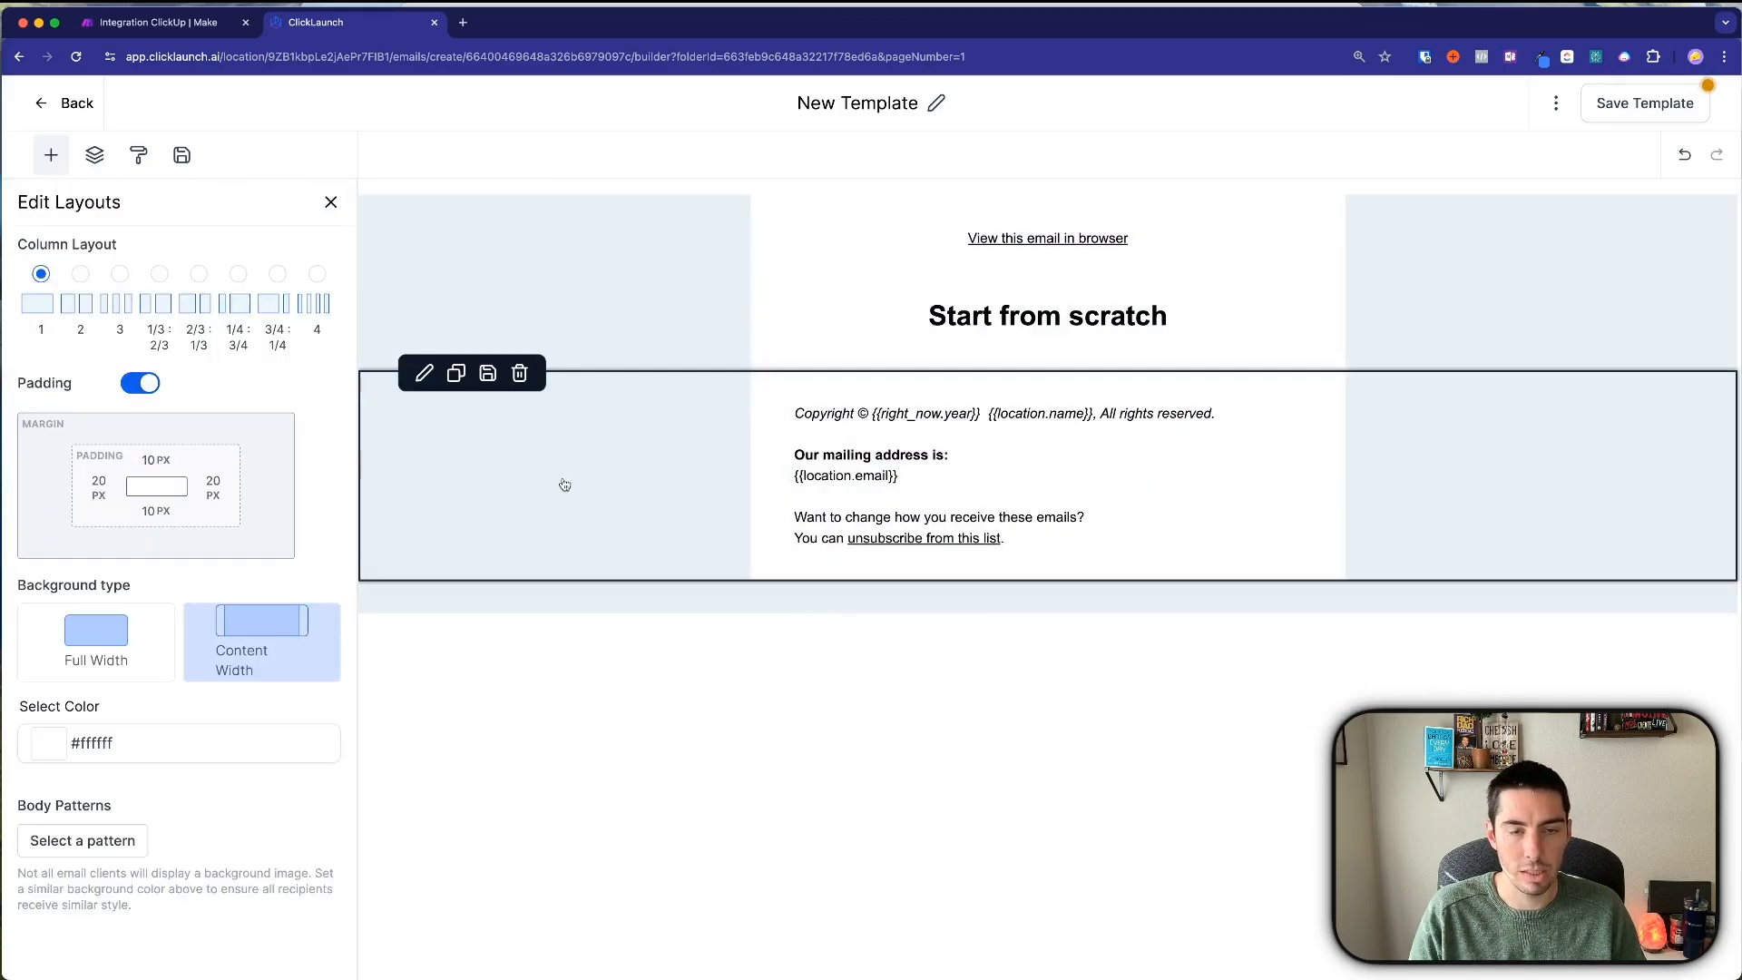
Set the footer section background to #333333 and make all footer text white.
click(70, 756)
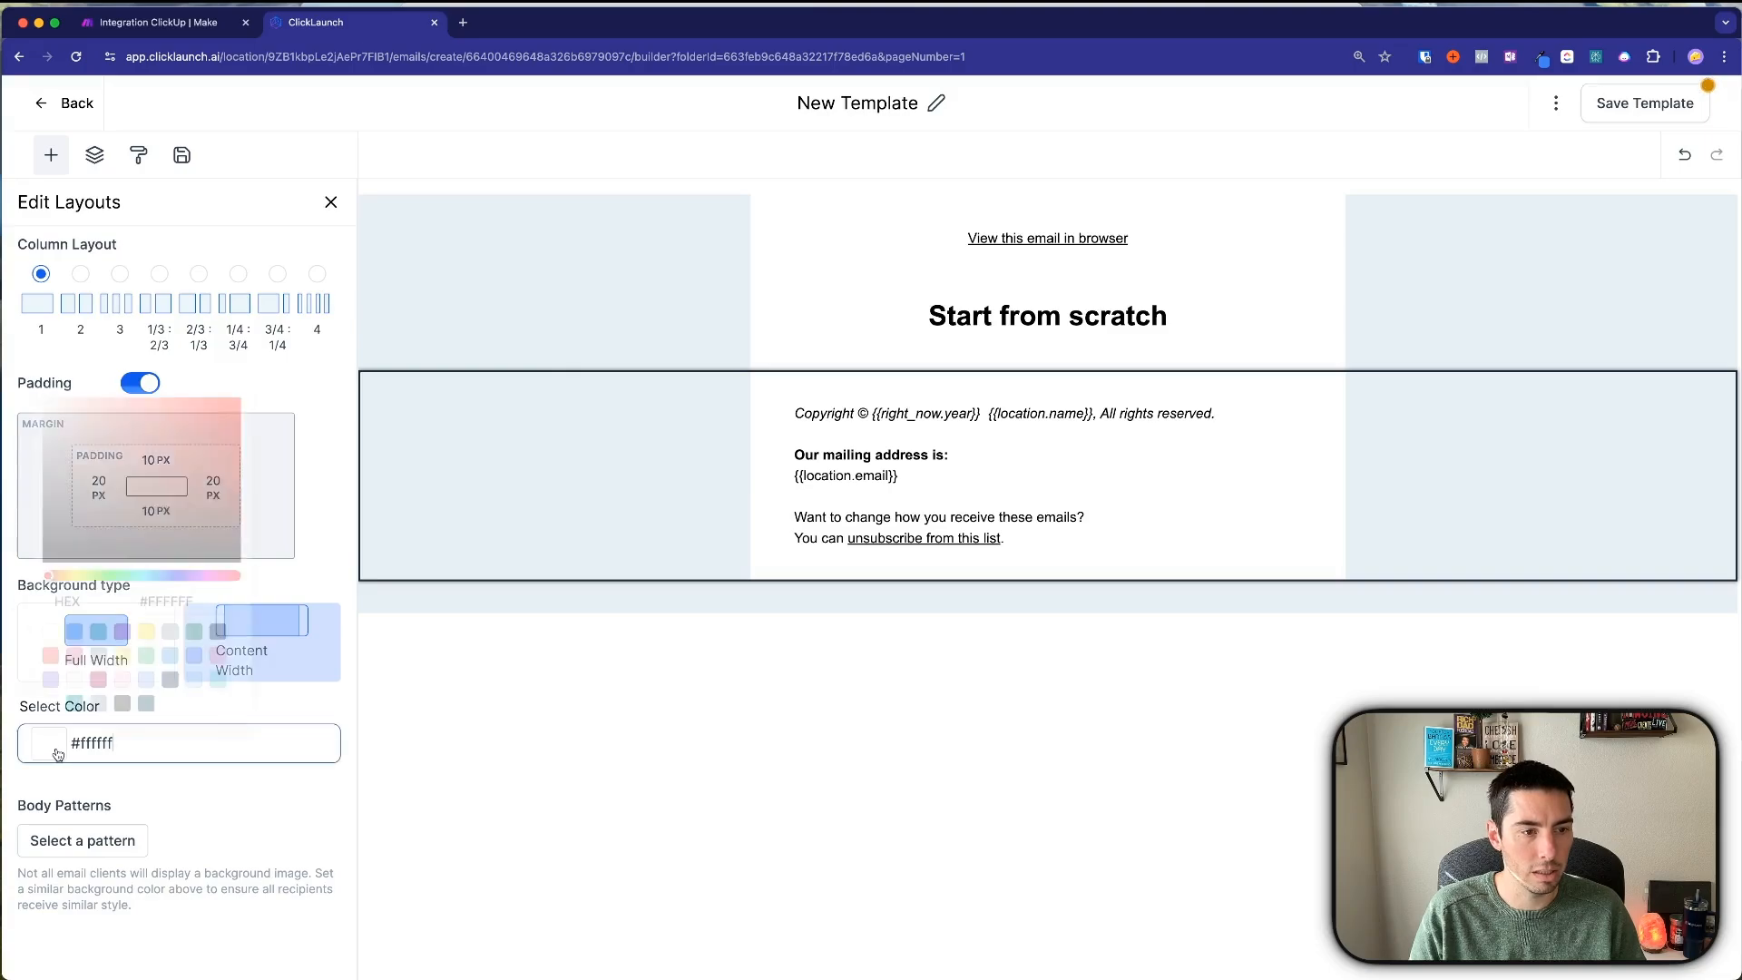
click(129, 704)
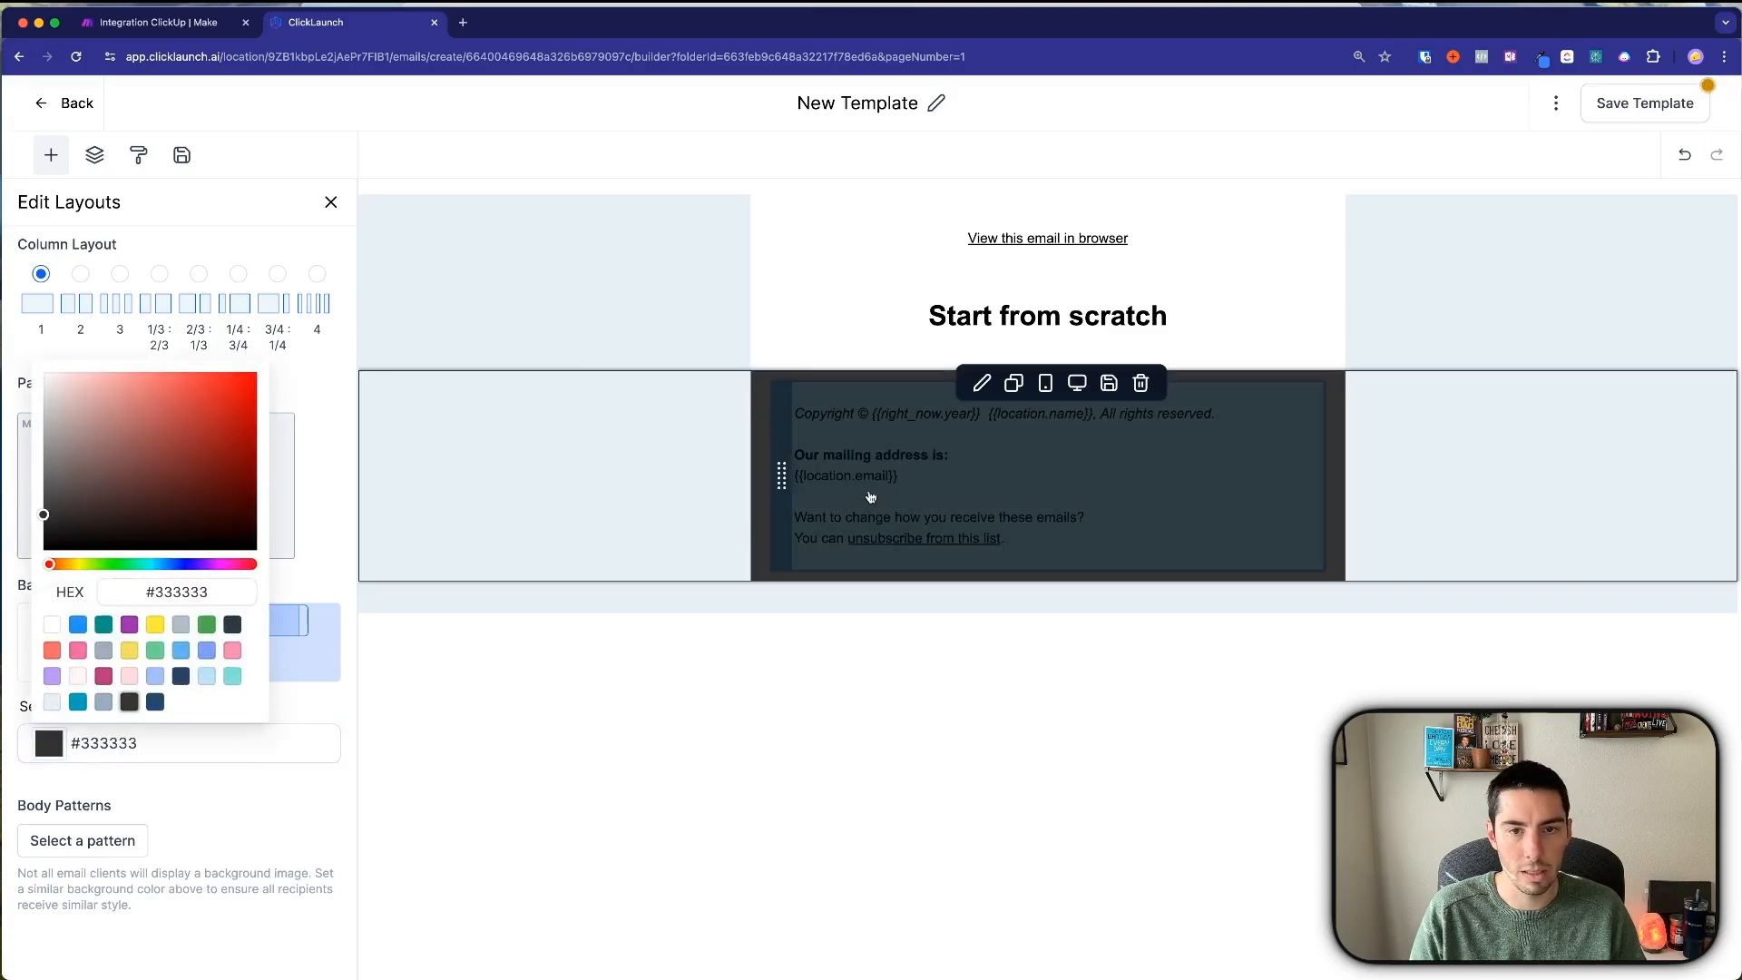
click(1037, 475)
key(ctrl+a)
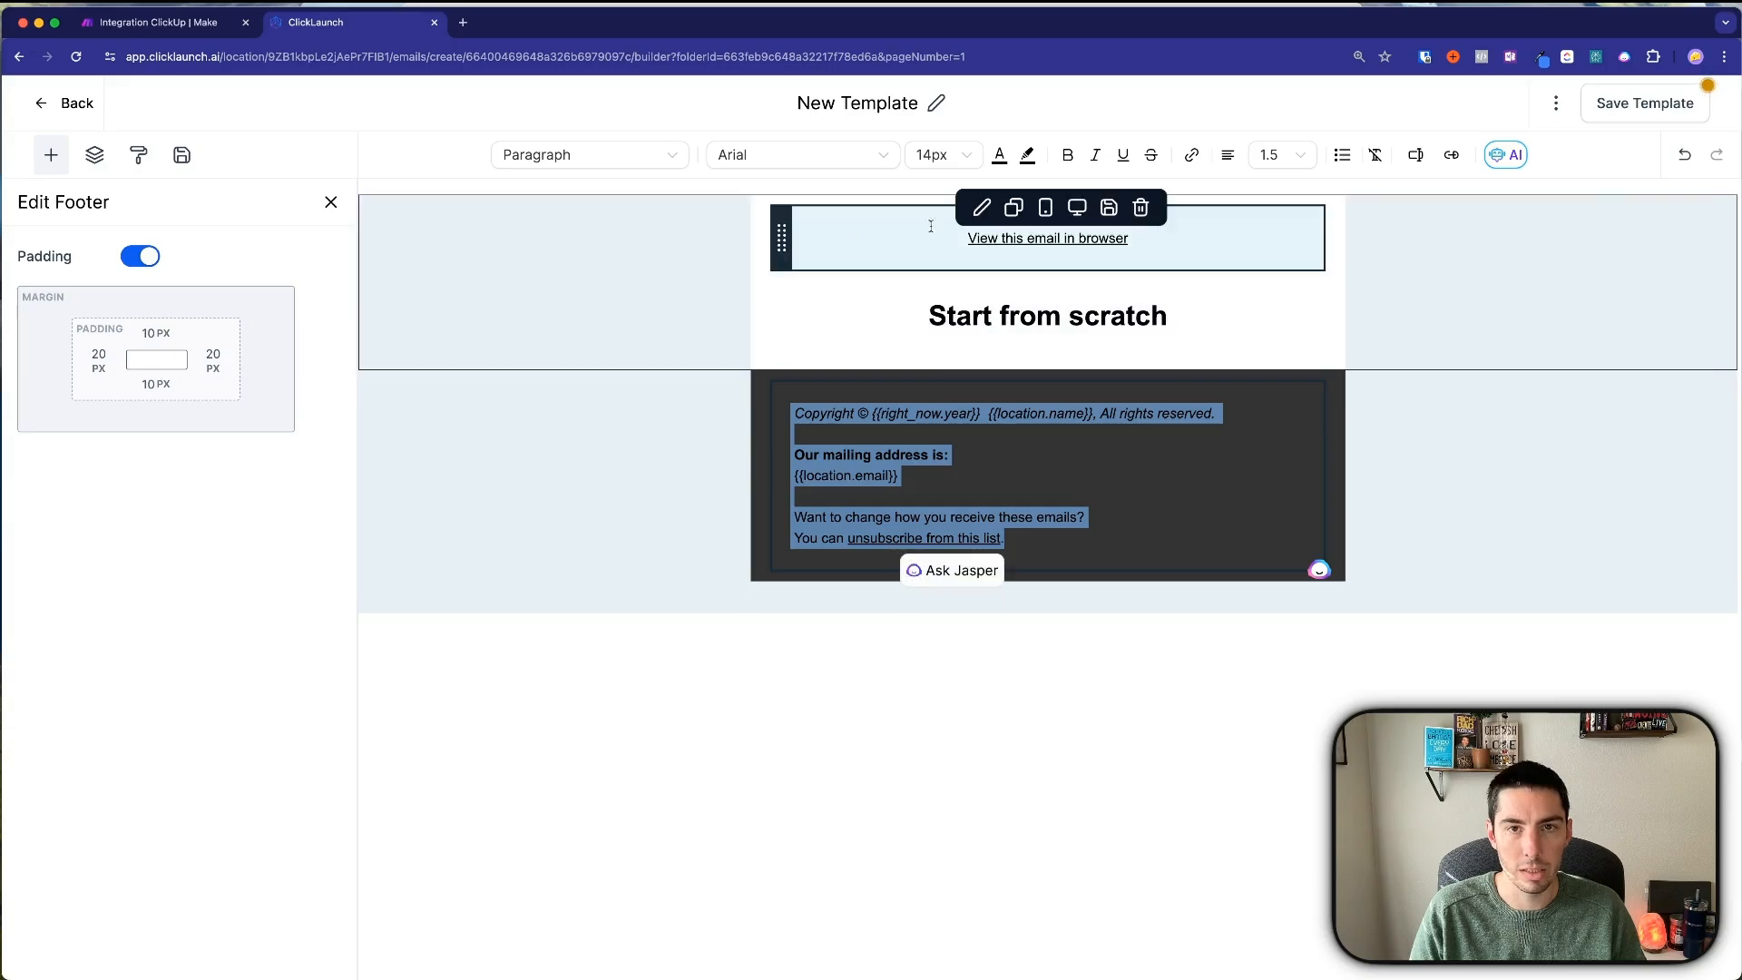
click(999, 154)
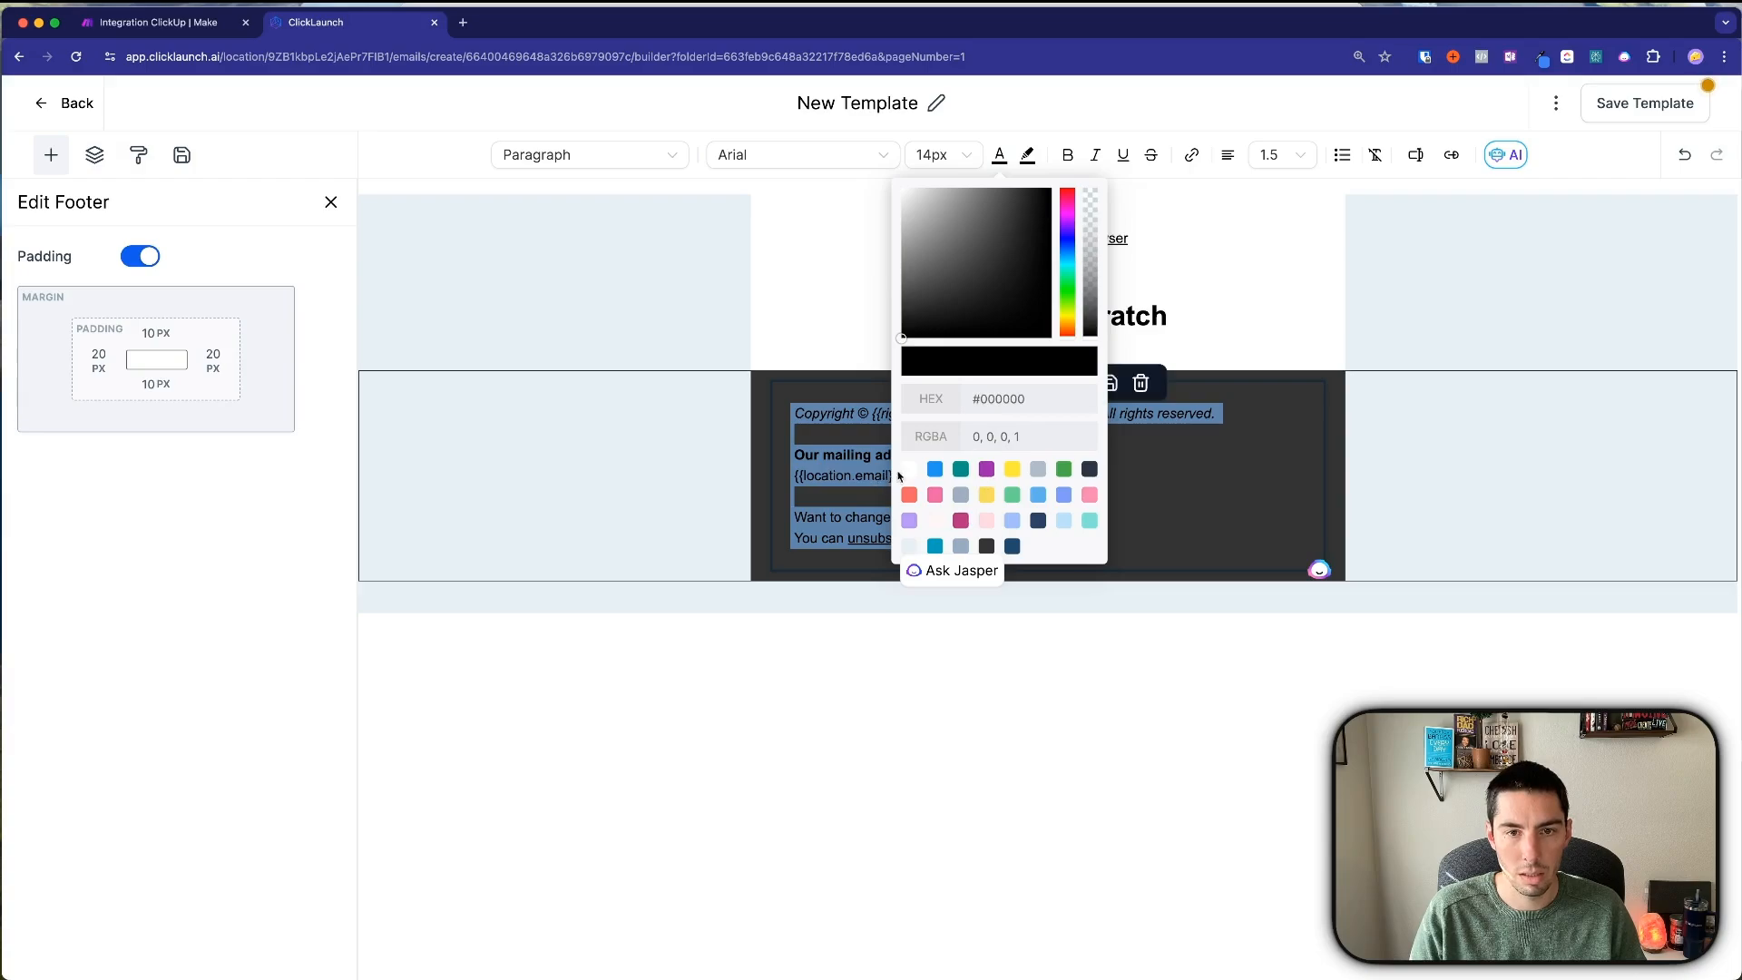
click(908, 469)
click(645, 505)
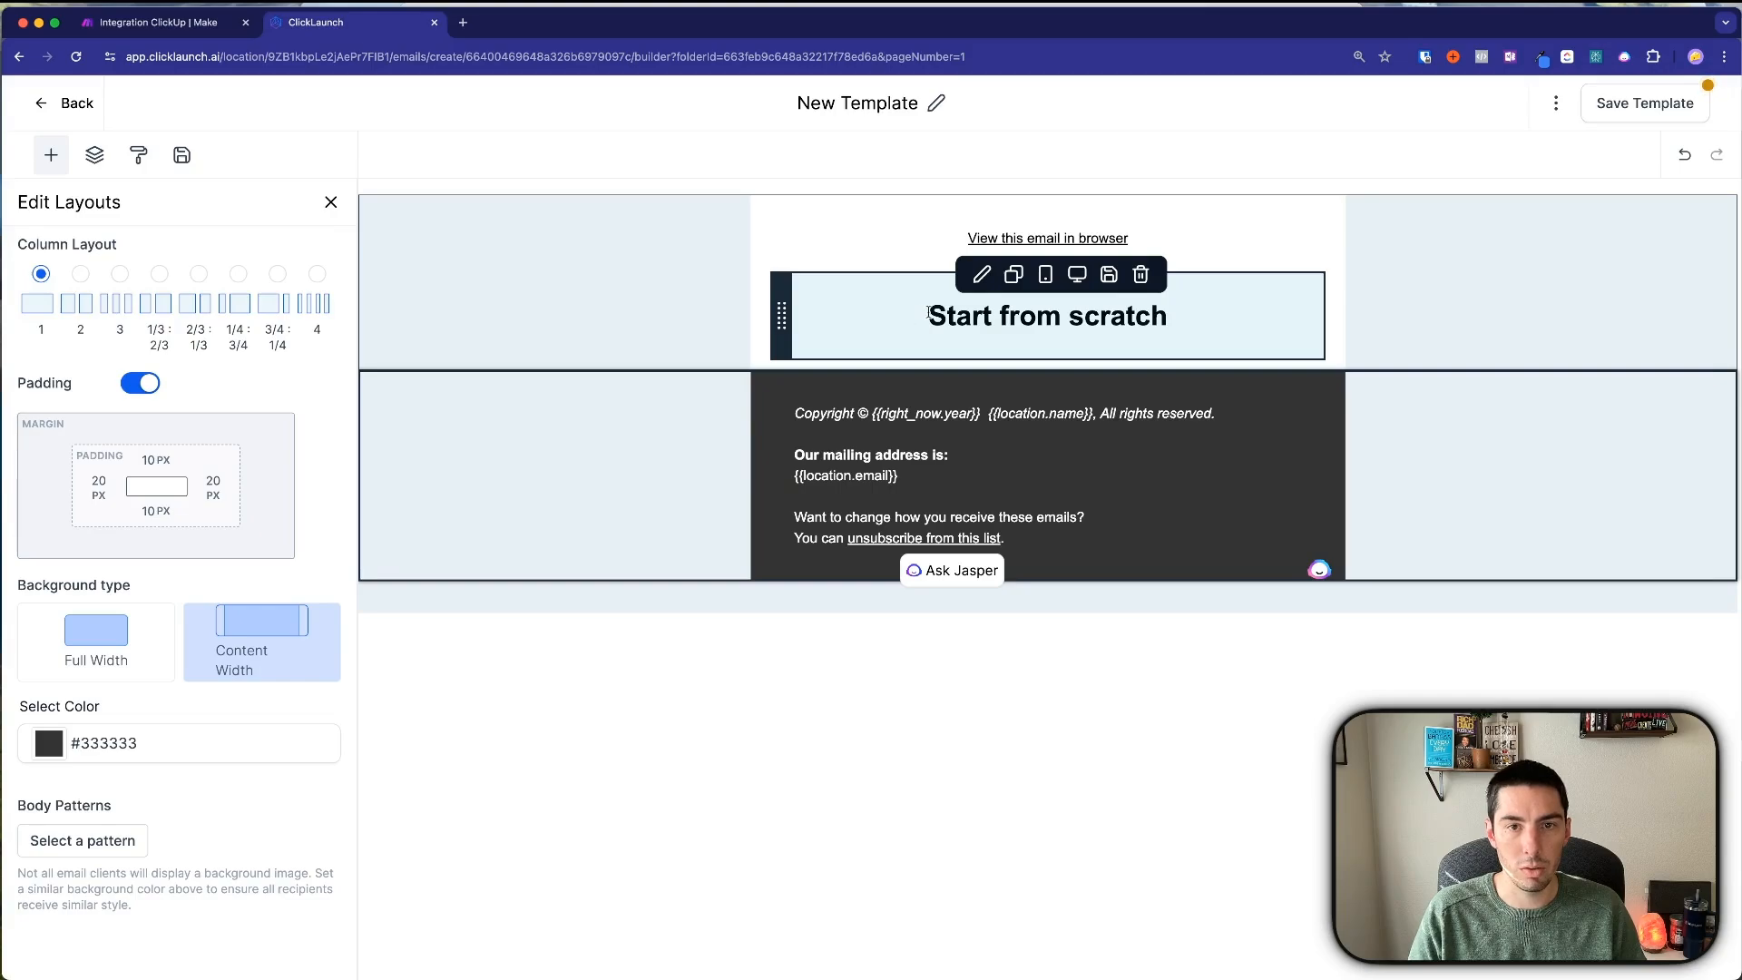
click(1047, 318)
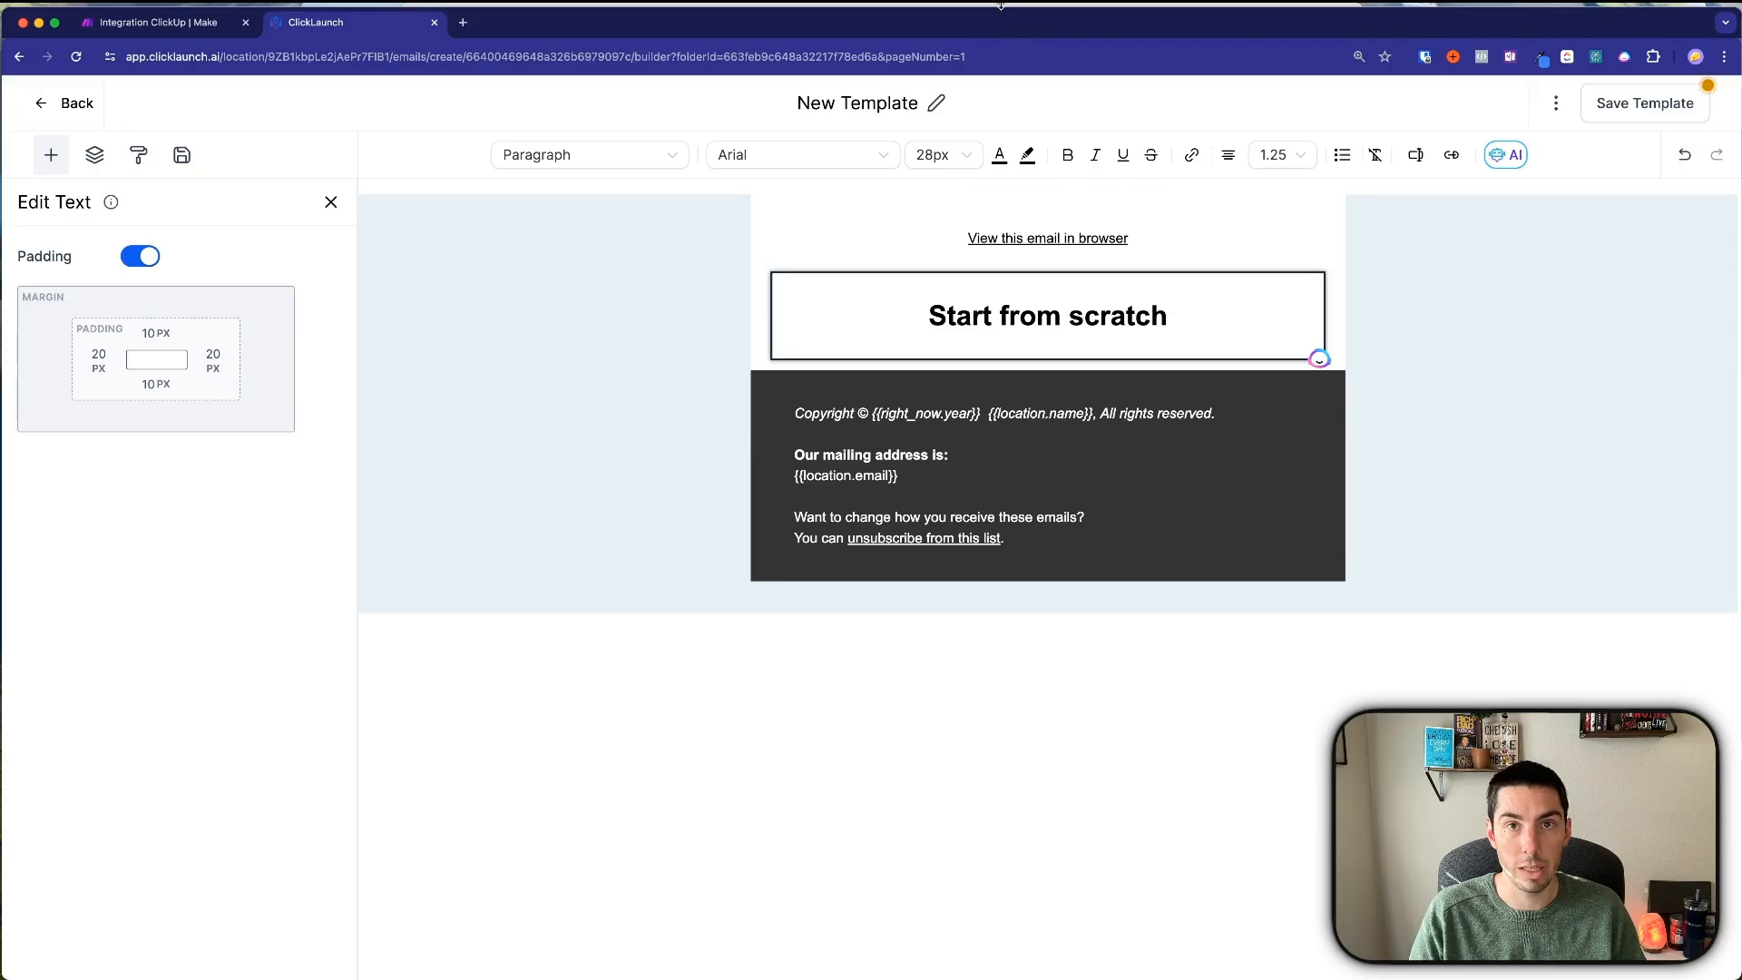
Copy the Email (Day 1) message text from the Credit Repair Campaign Word document.
drag(987, 12, 980, 36)
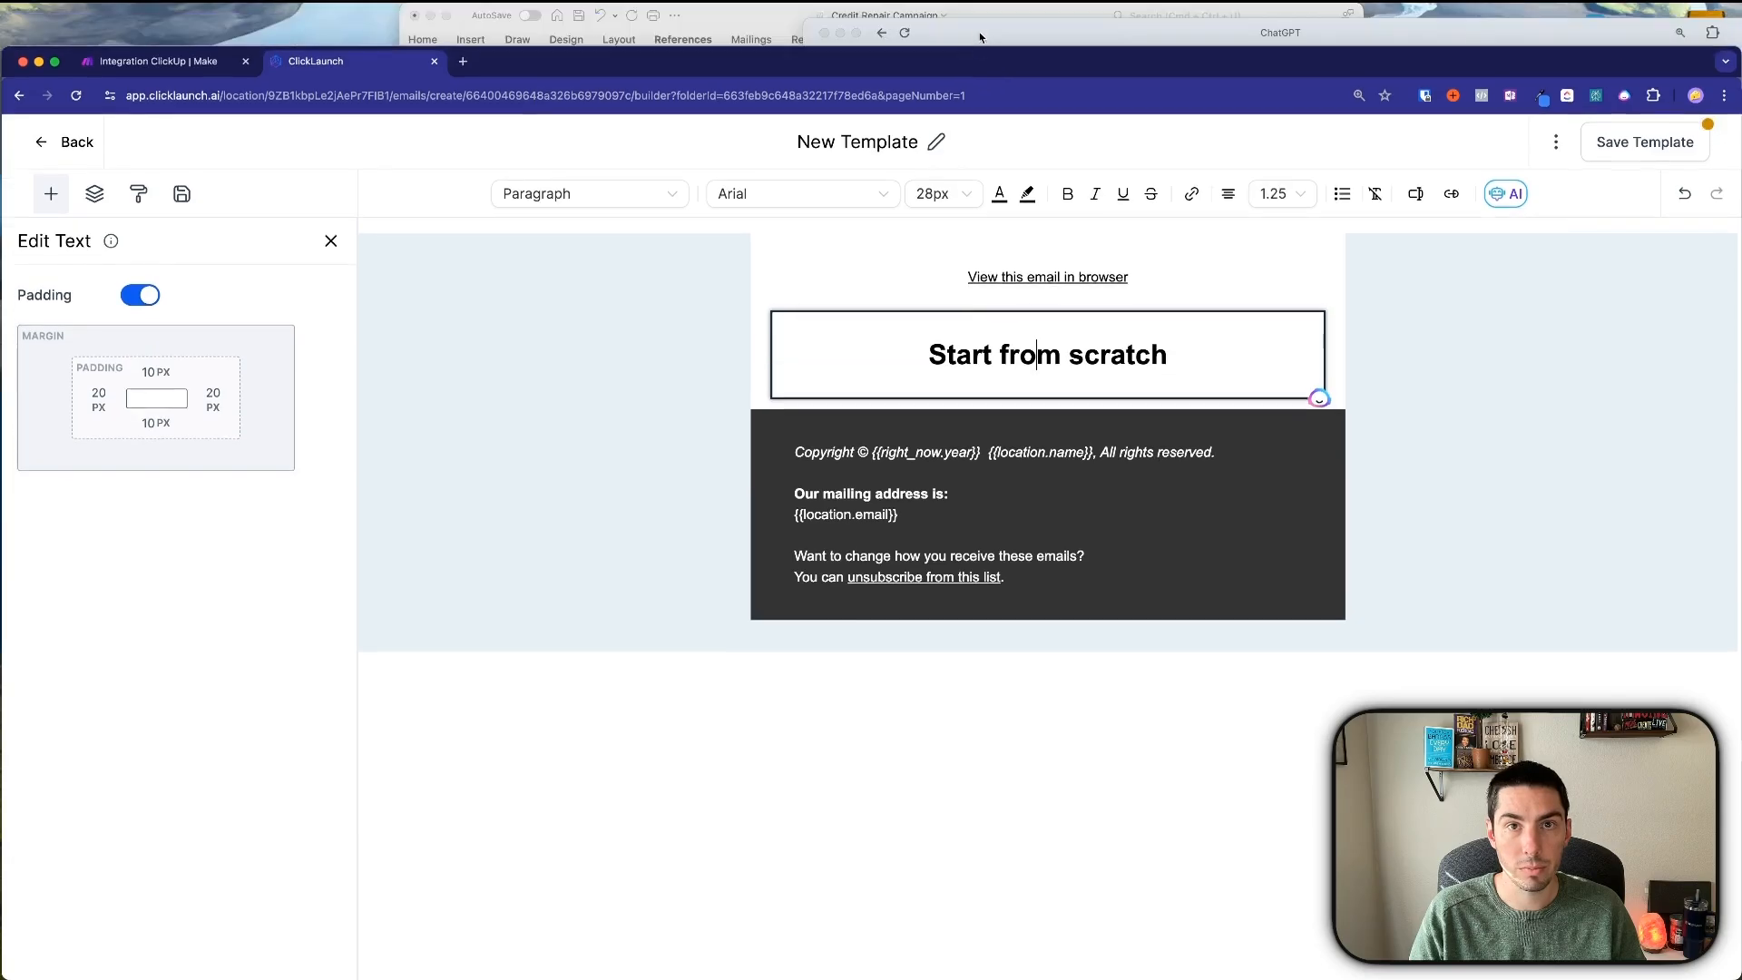
click(729, 30)
scroll(805, 284, up, 20)
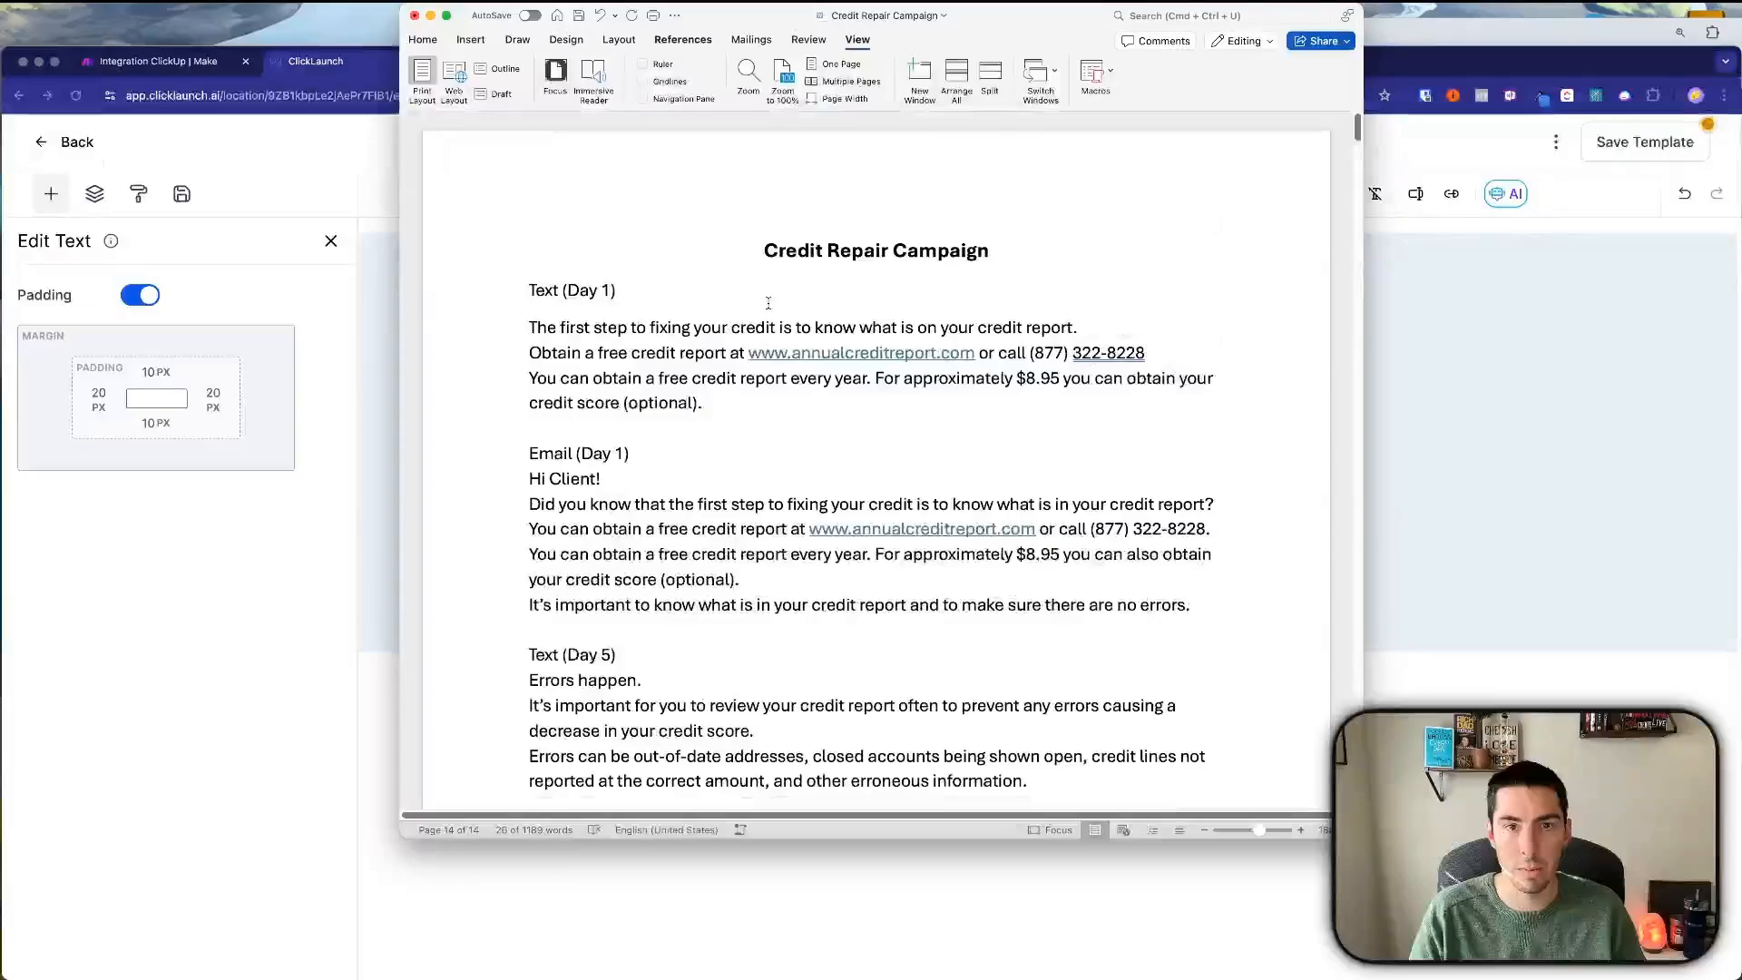
scroll(768, 303, down, 3)
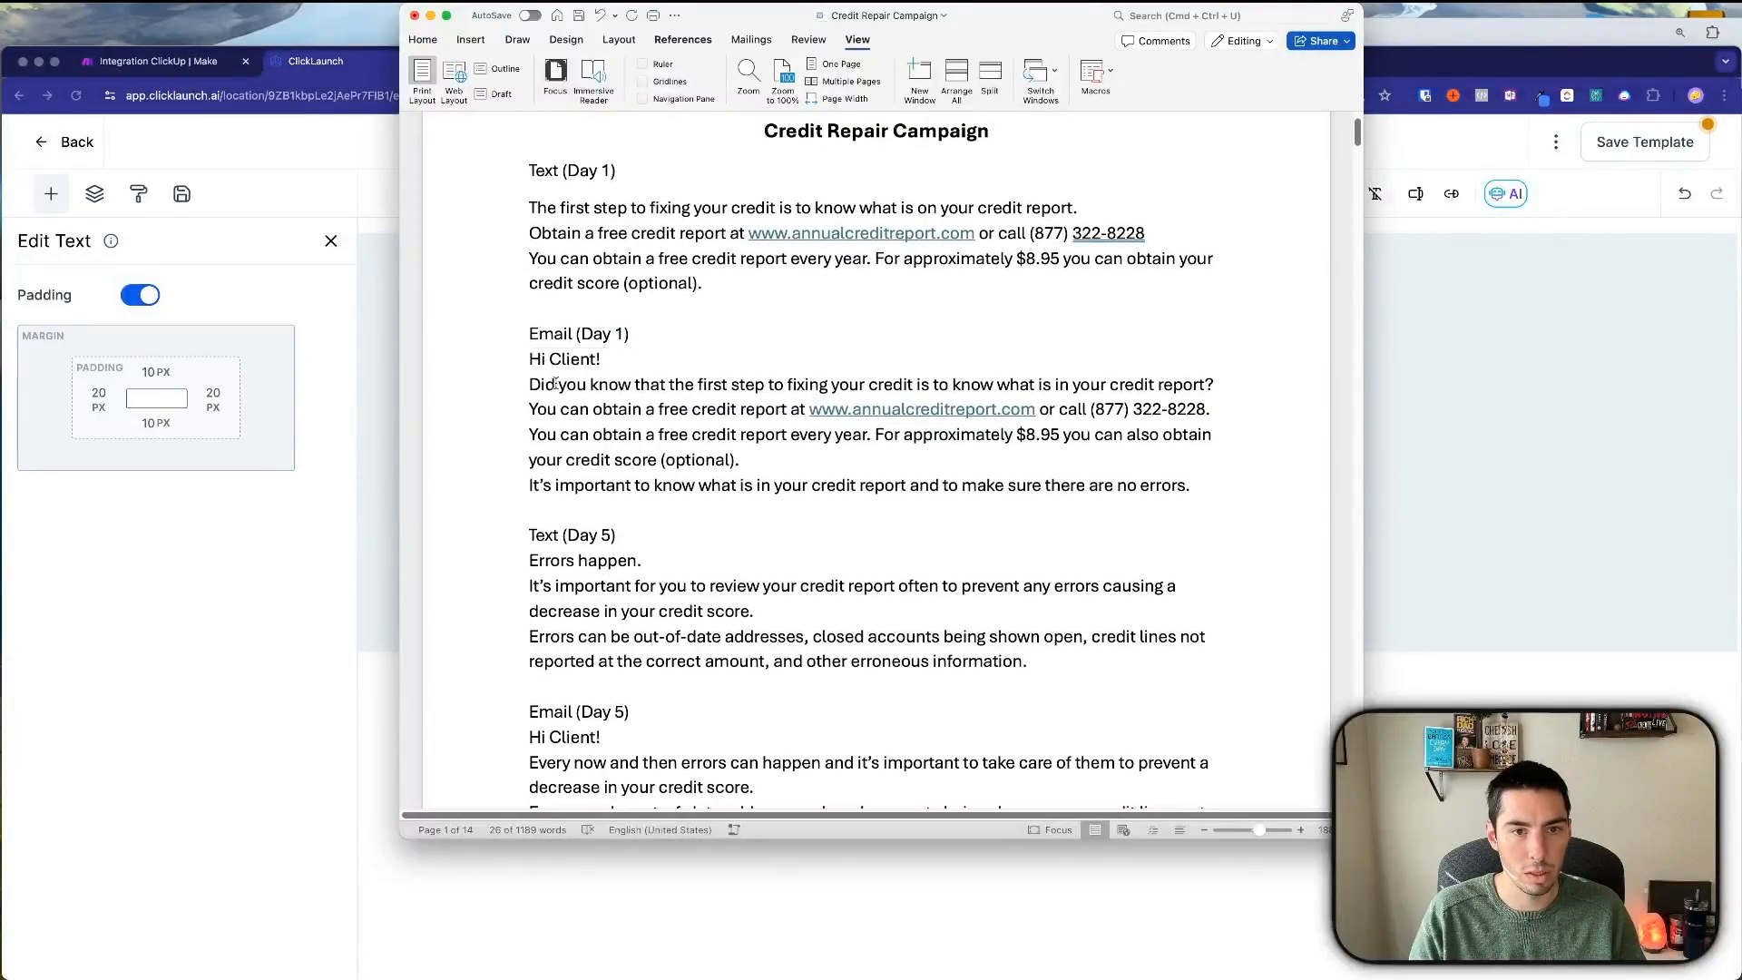
drag(555, 383, 1190, 482)
key(super+c)
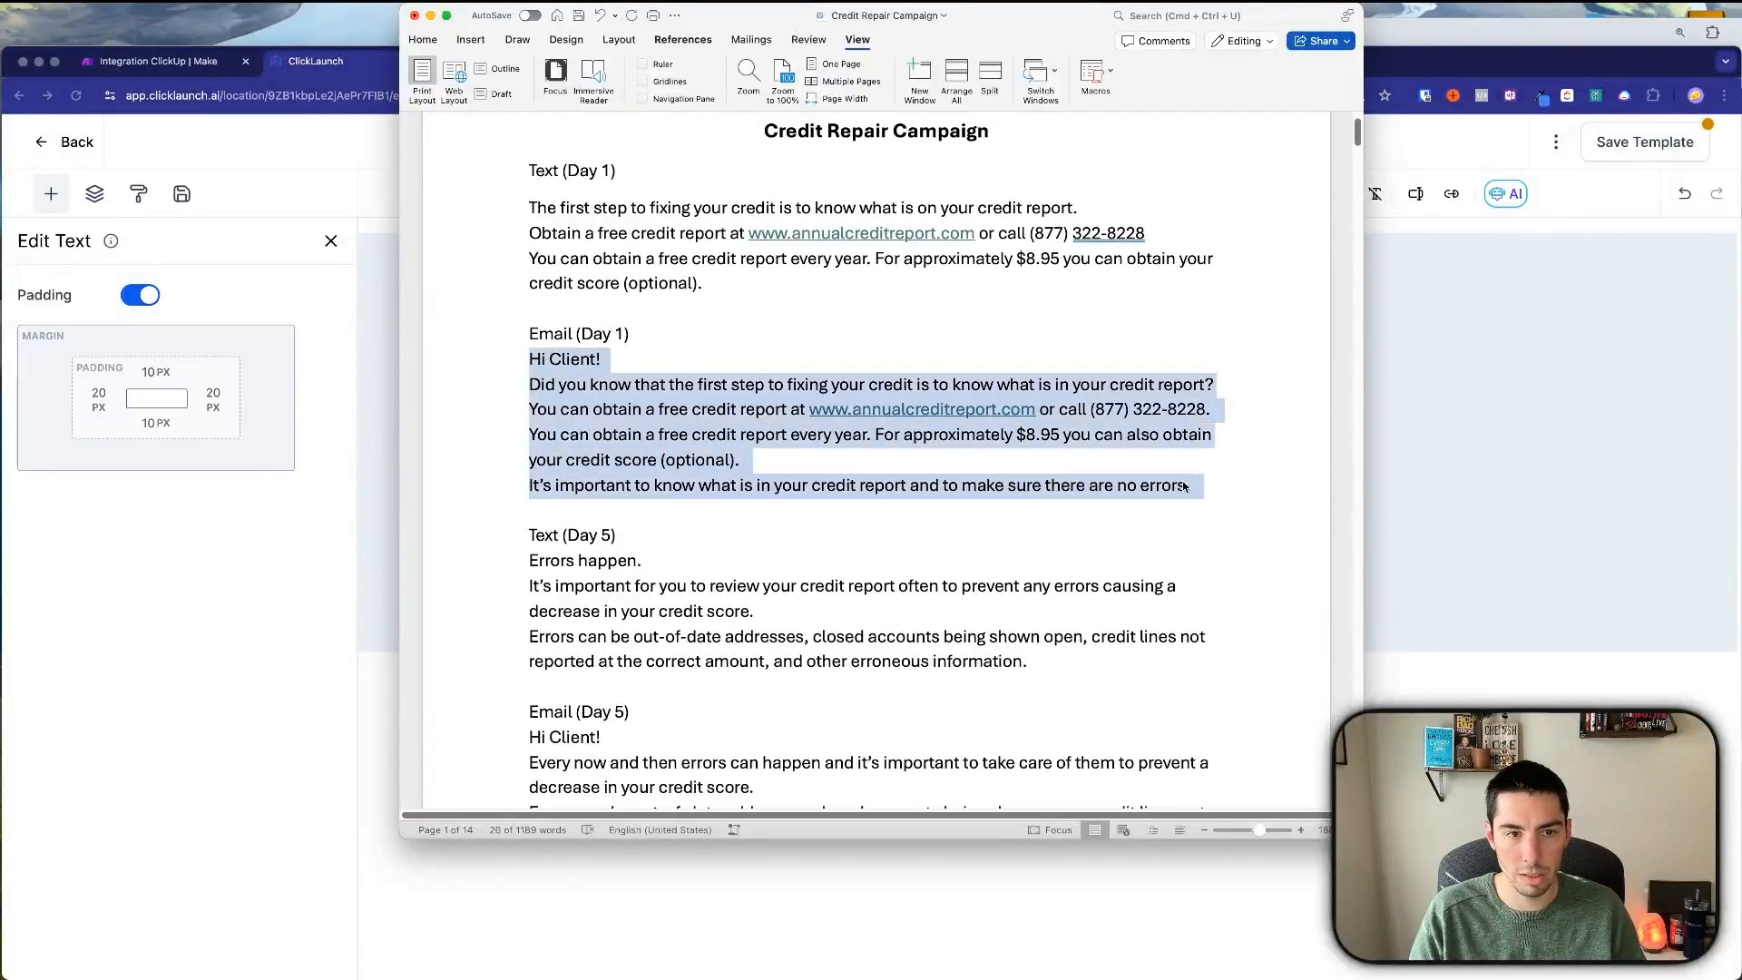
Paste it over the Start from scratch heading, replacing the Hi Client! line with 'Hey'.
click(1453, 581)
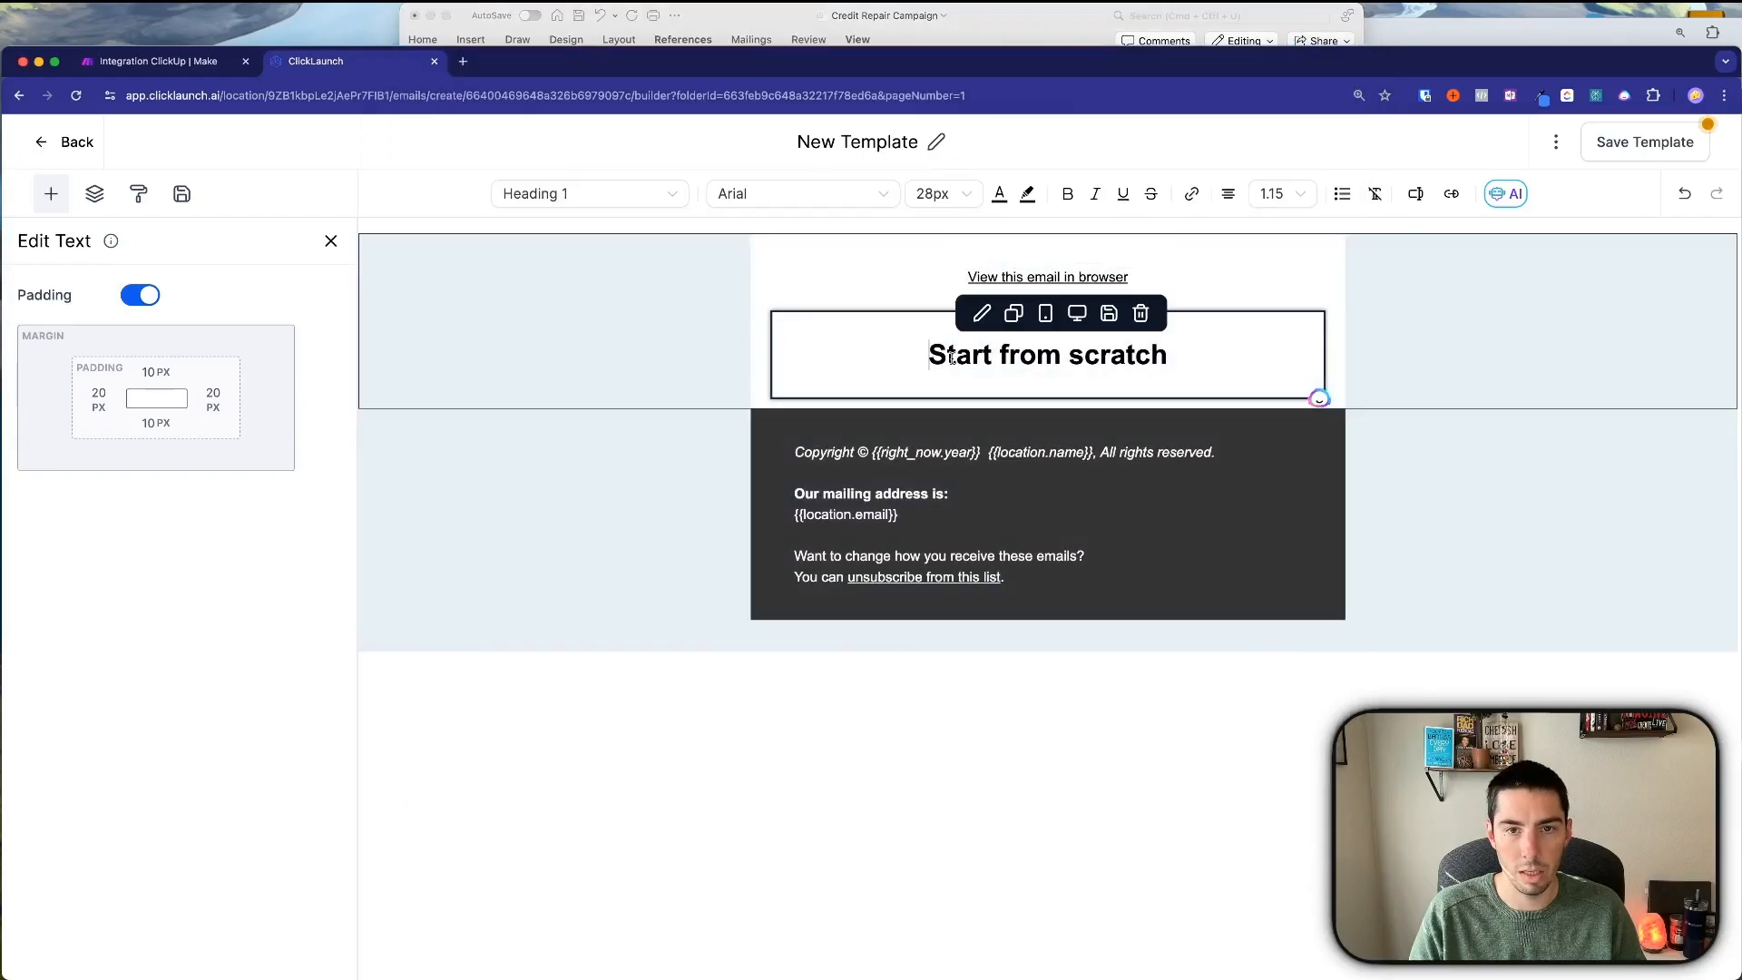
triple_click(951, 358)
key(super+v)
click(1128, 360)
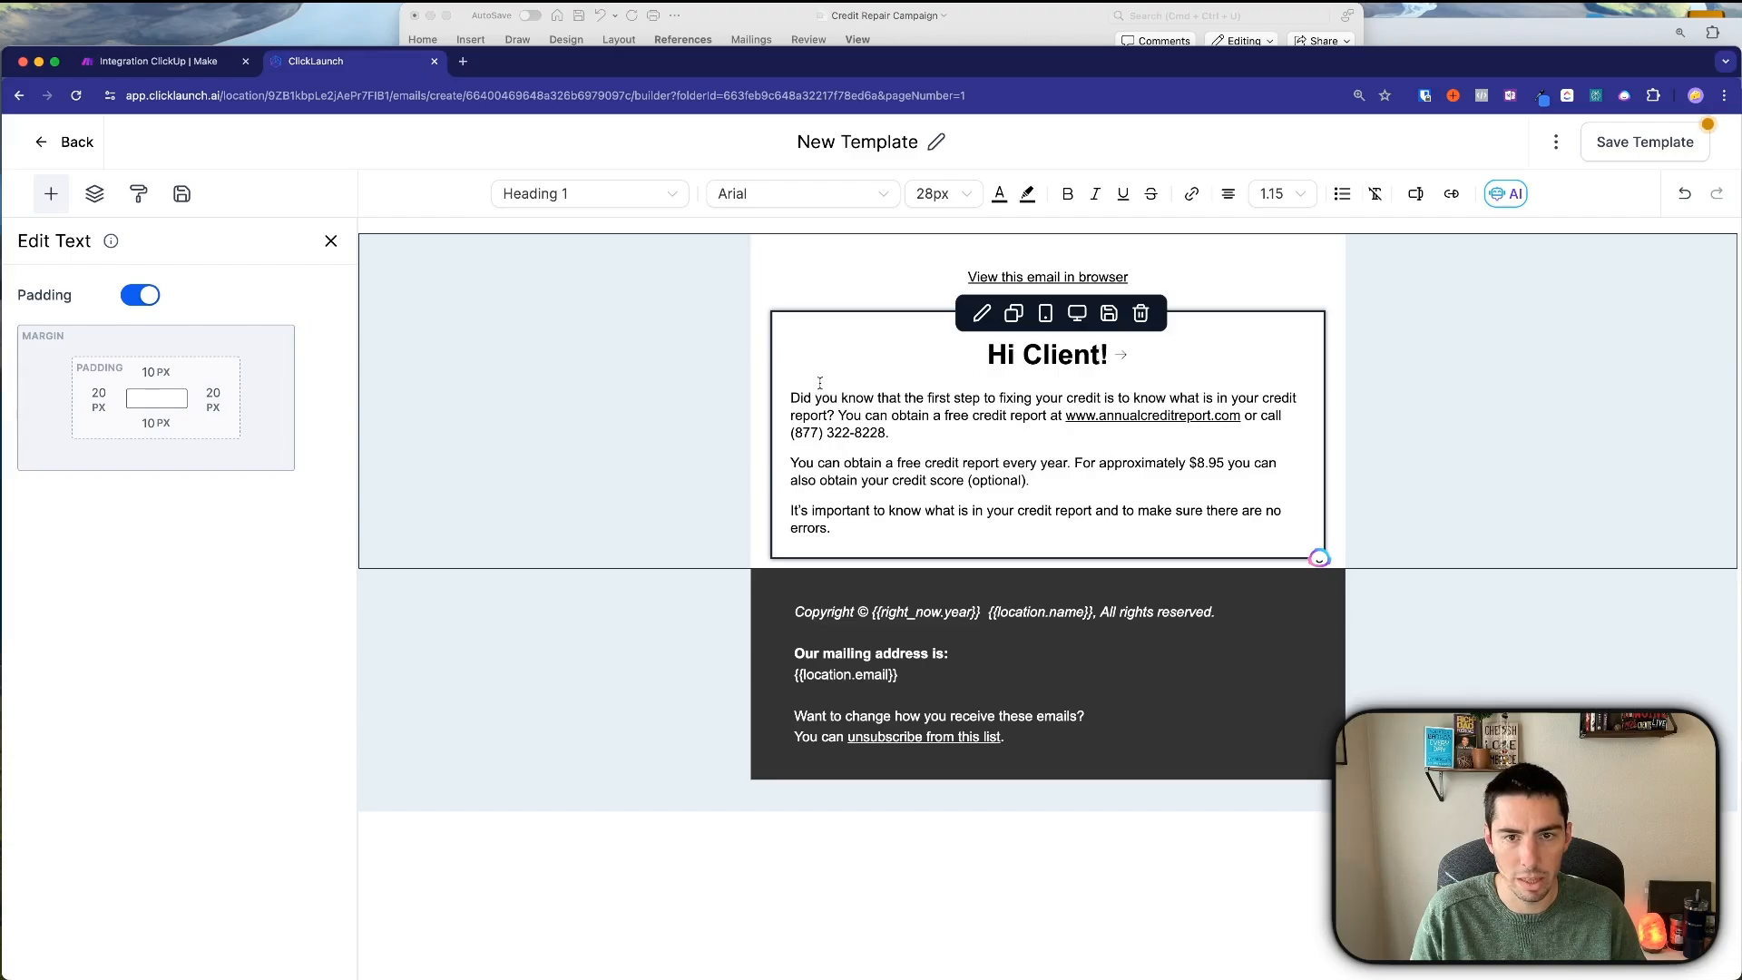
triple_click(1105, 356)
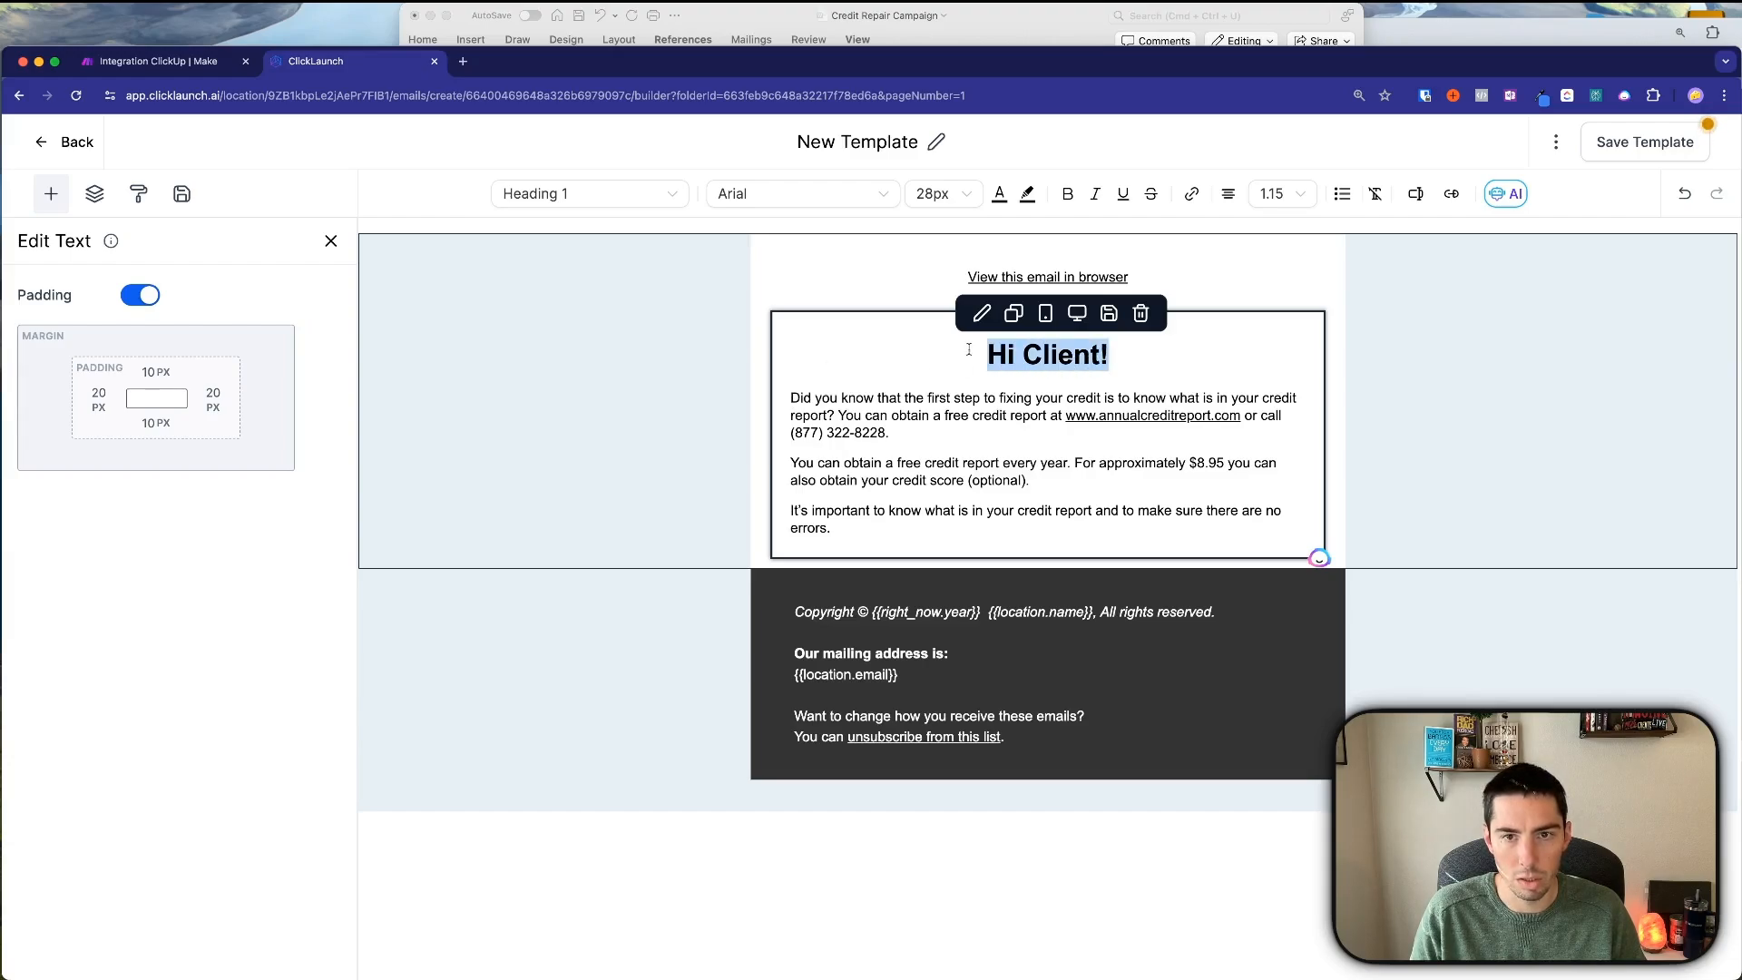
key(BackSpace)
key(Delete)
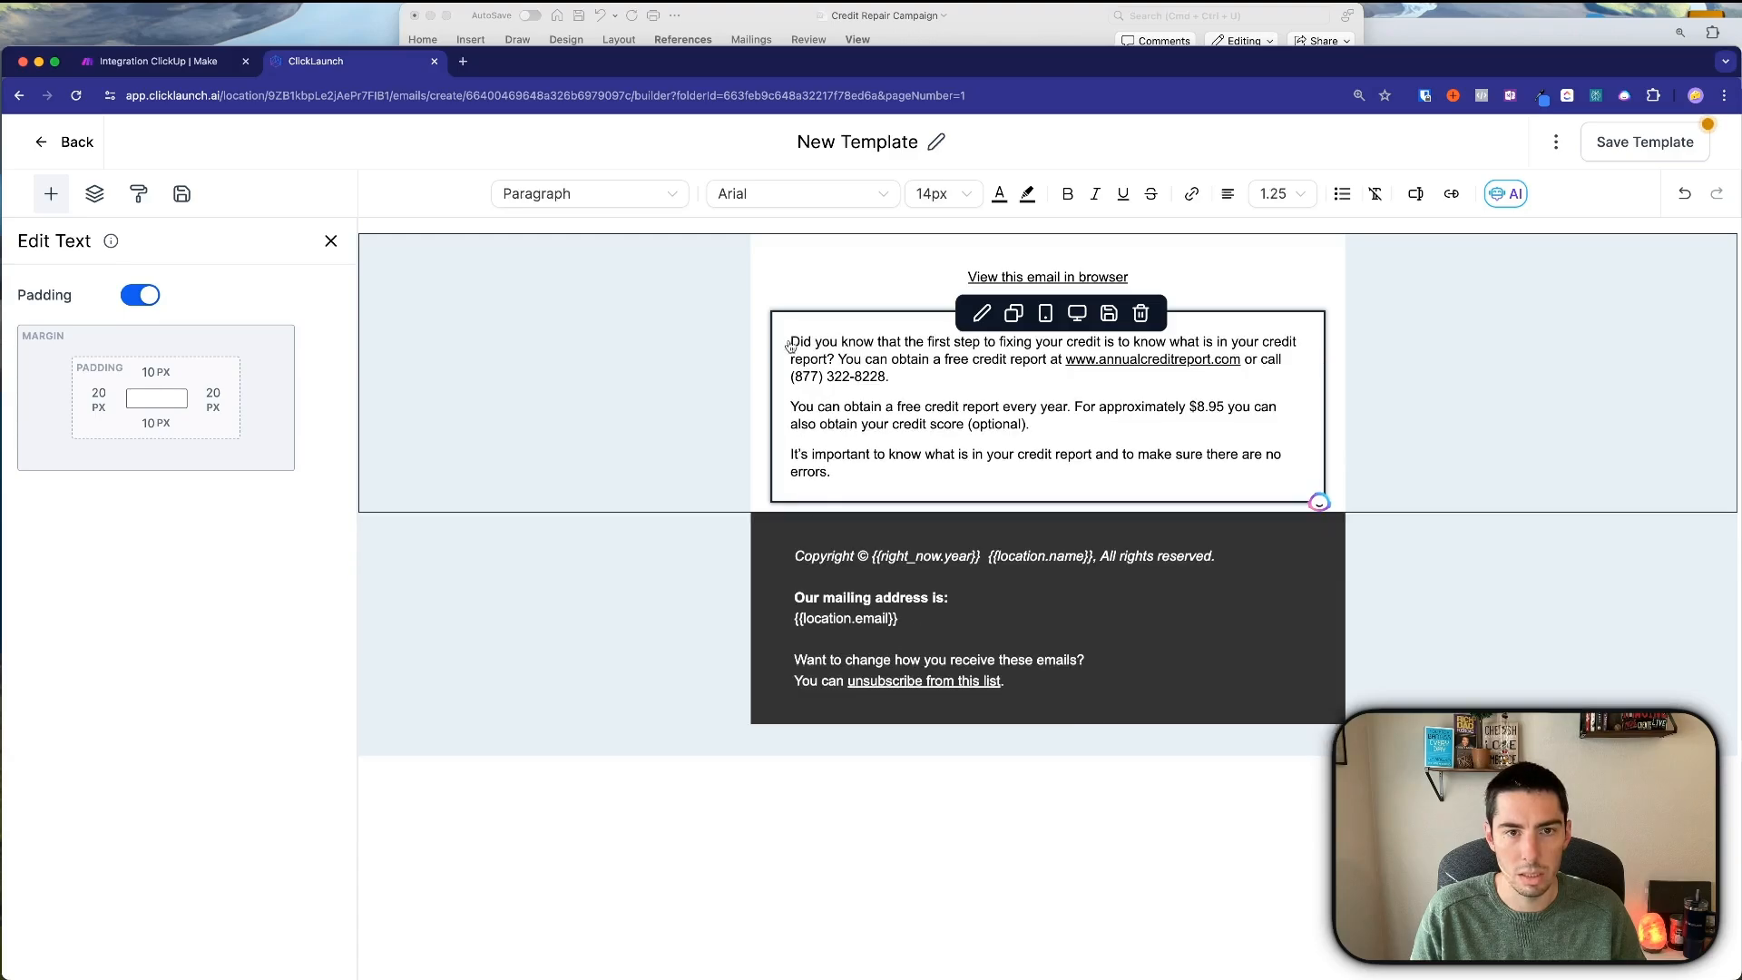
key(Return)
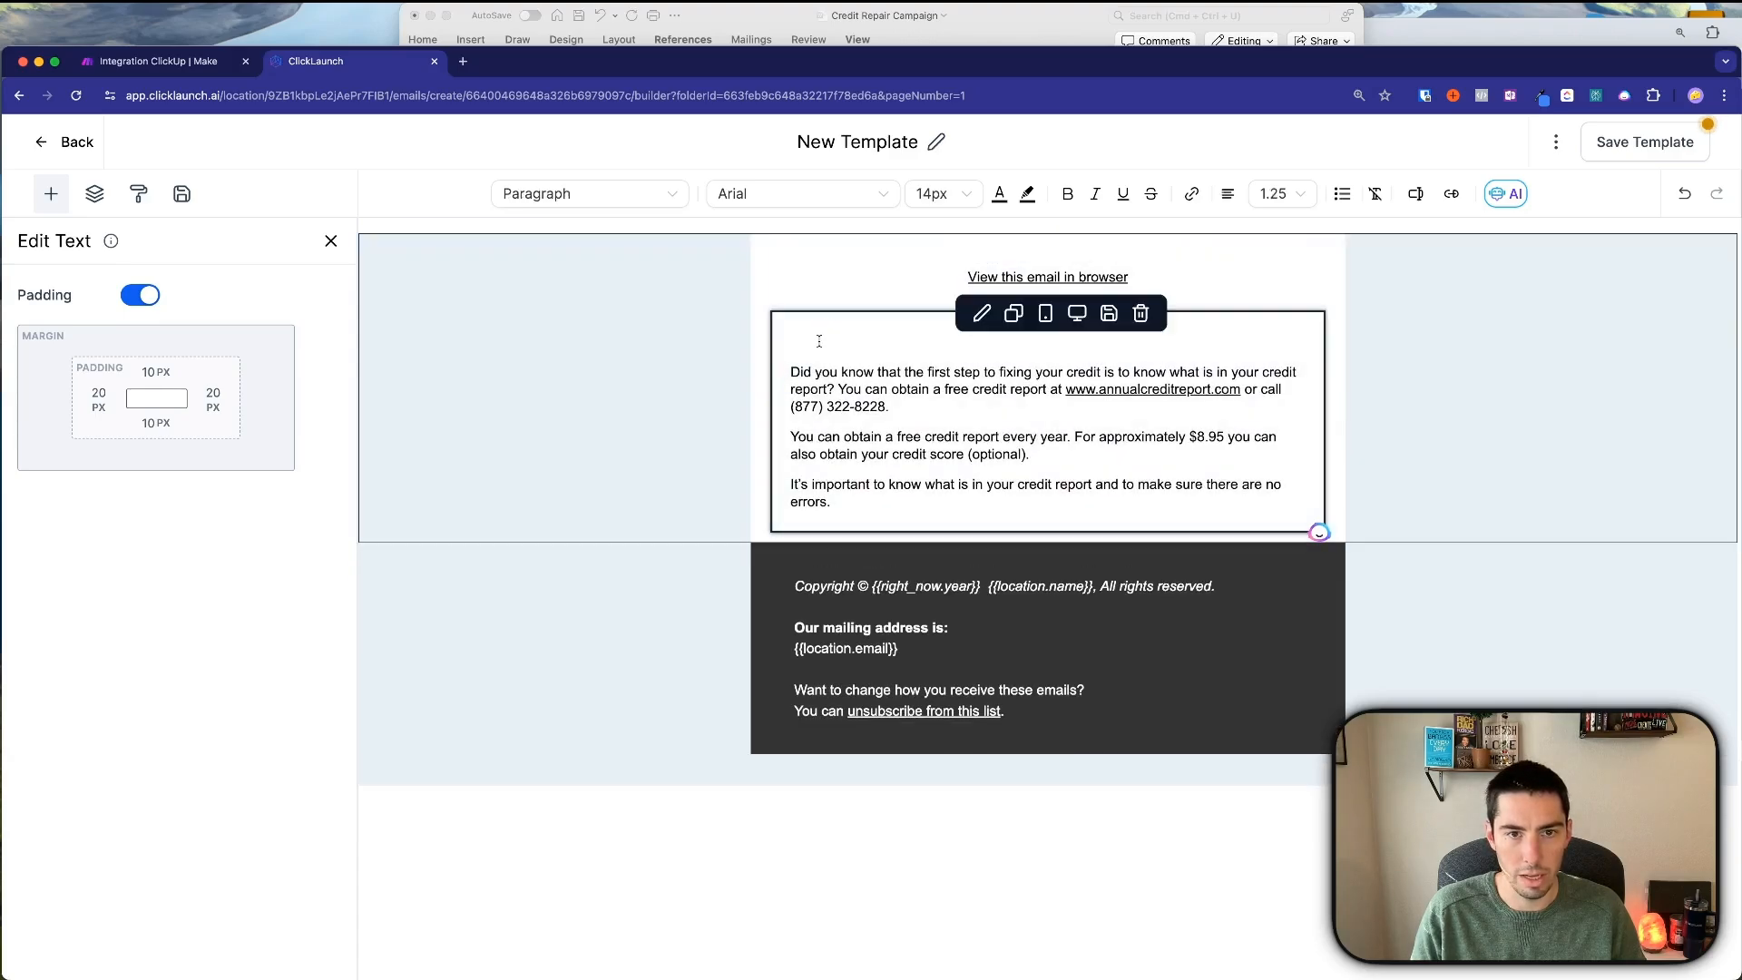
text(Hey)
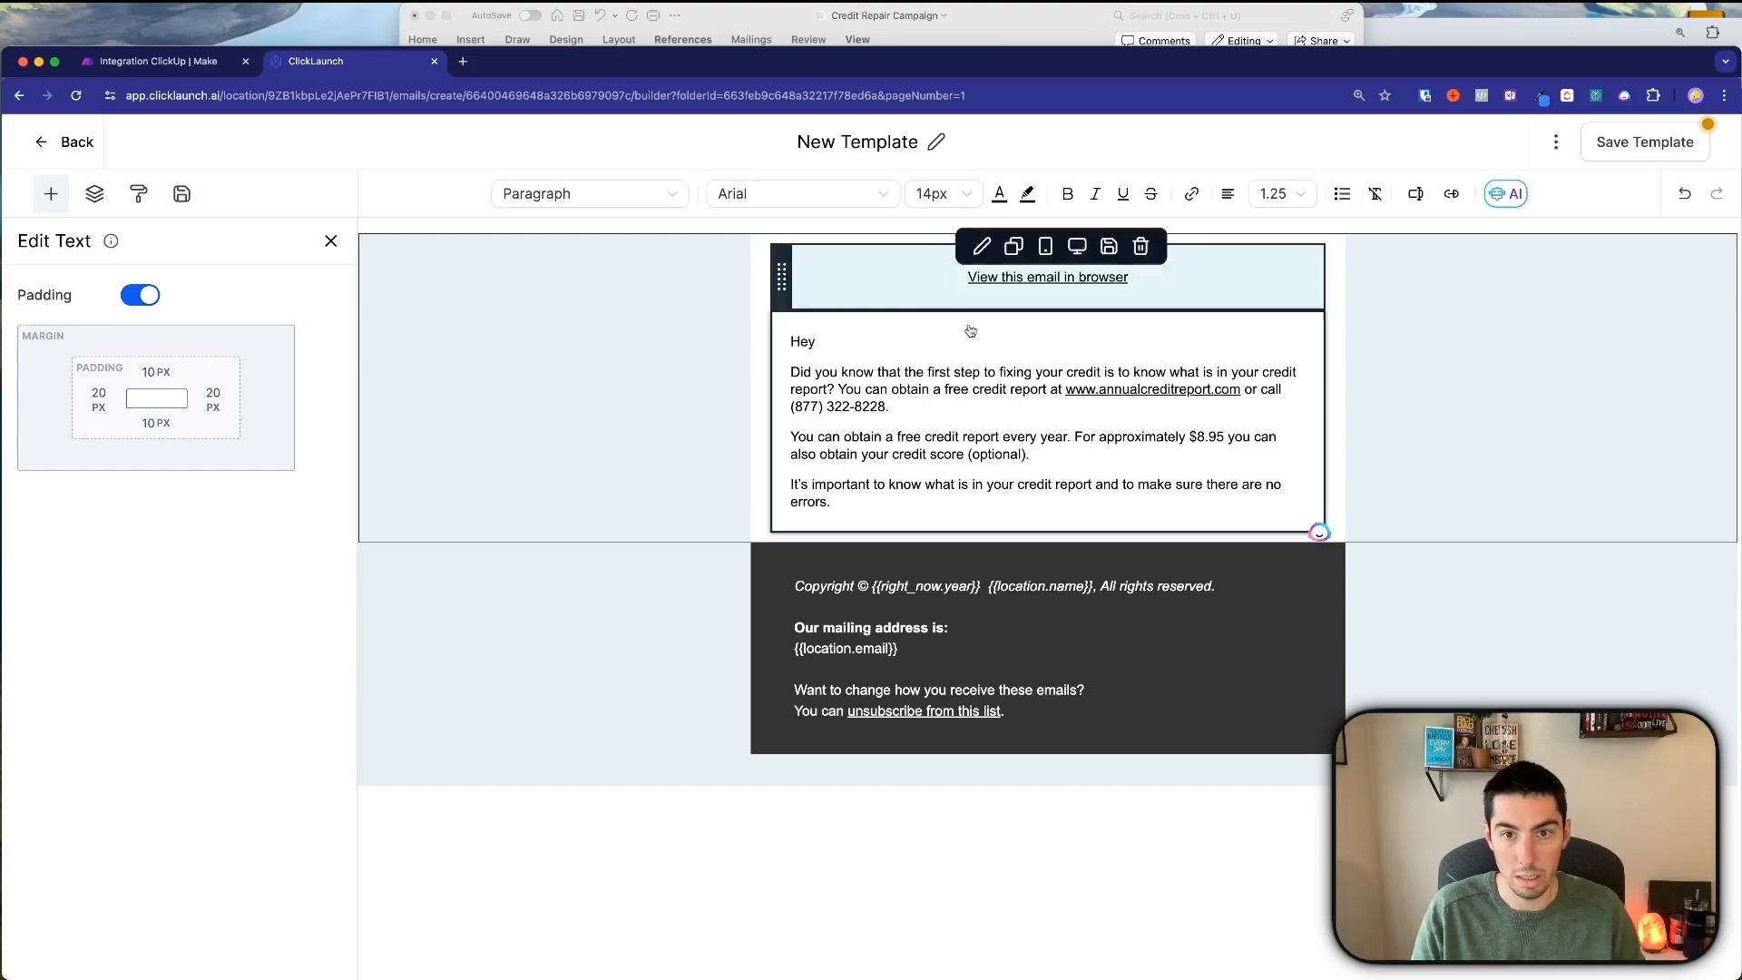
Insert the Contact > First Name custom value into the greeting.
click(1415, 194)
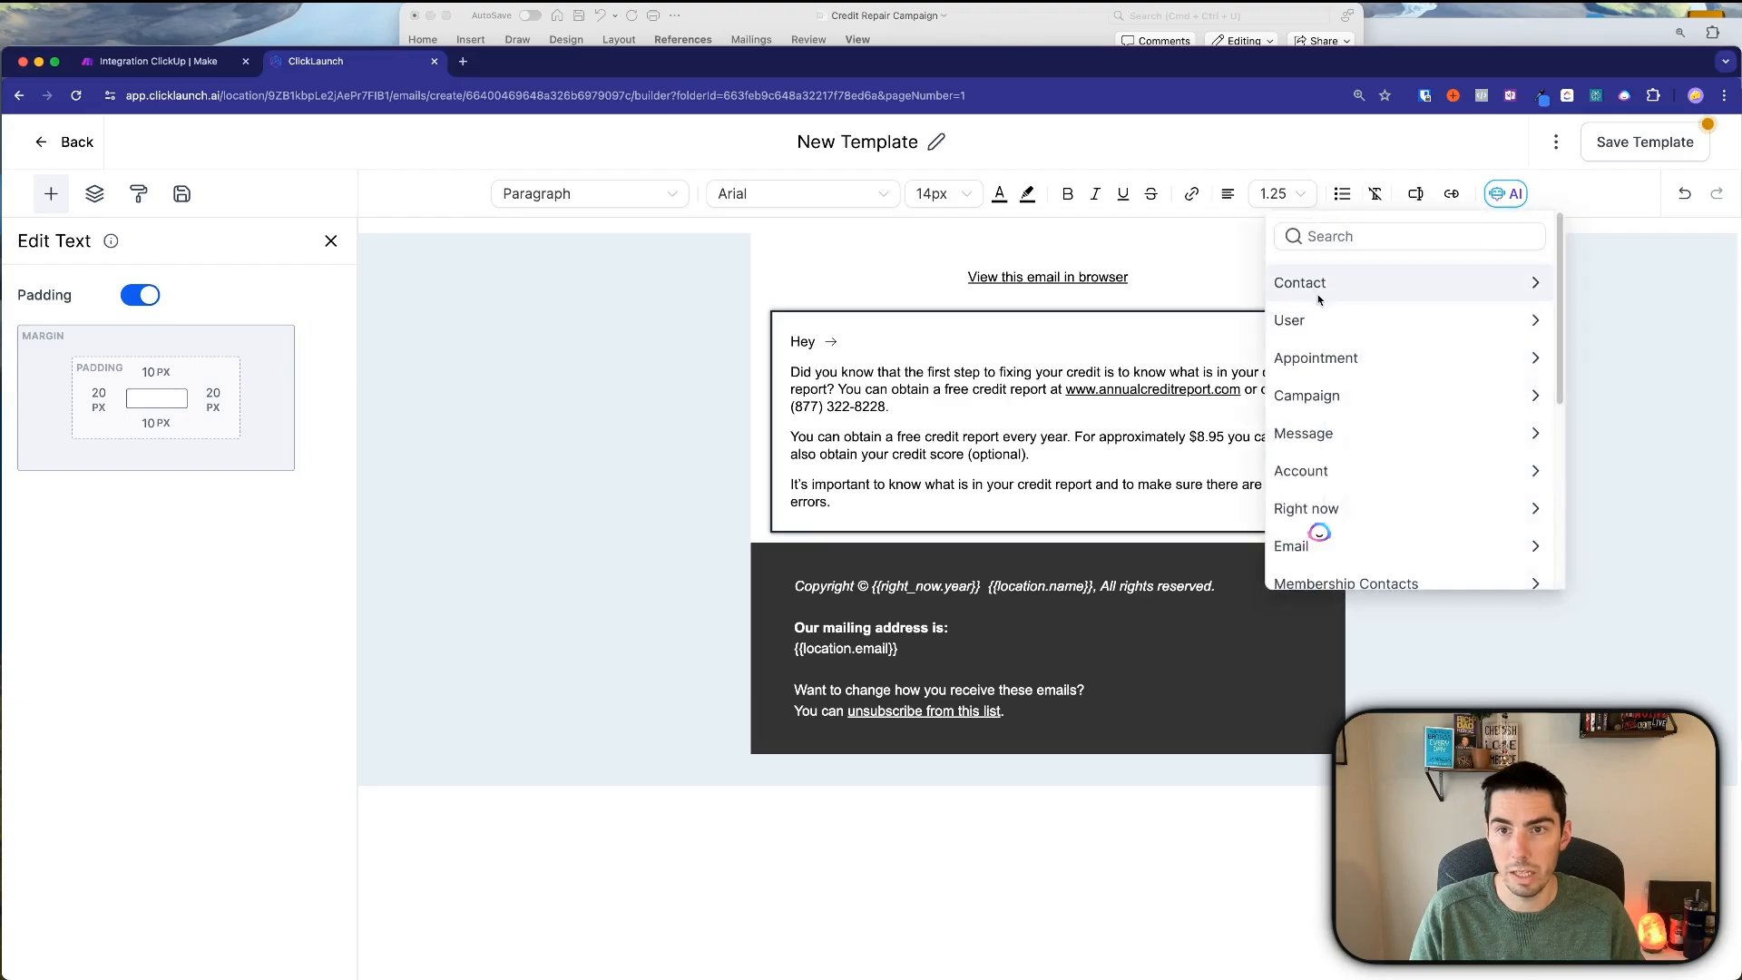
click(1317, 292)
click(1298, 364)
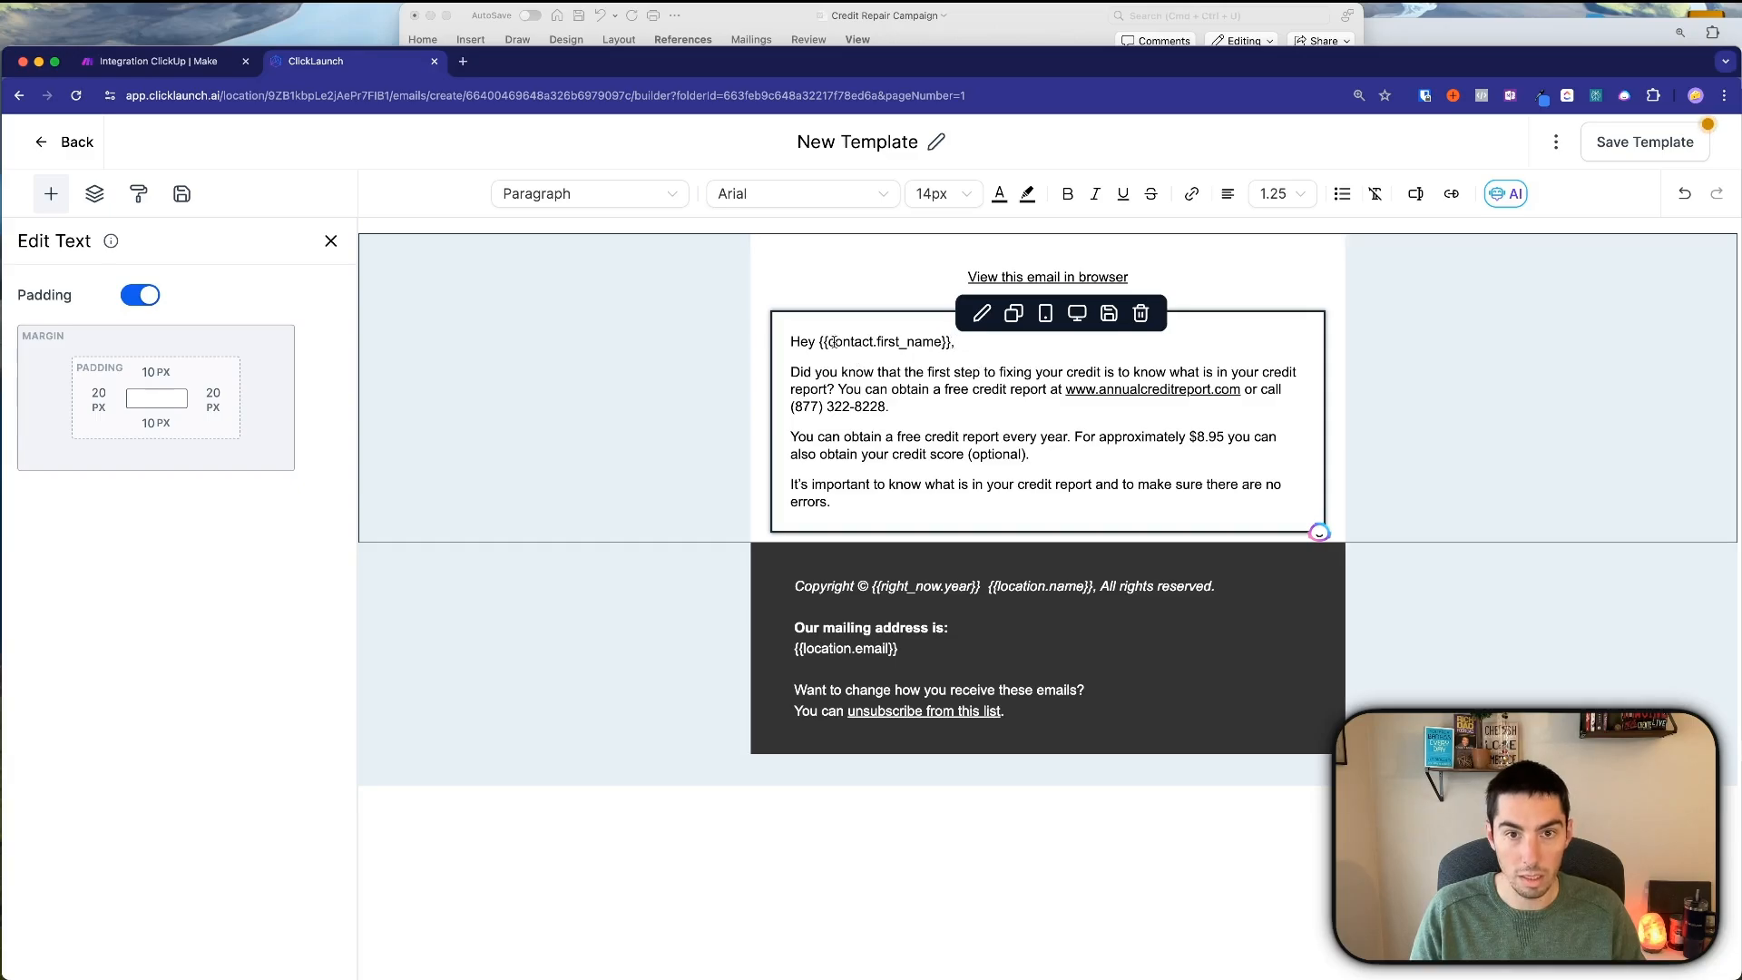
Add a closing line reading '{{user.first_name}} from {{location.name}}' using custom values.
click(855, 502)
key(Return)
key(Return)
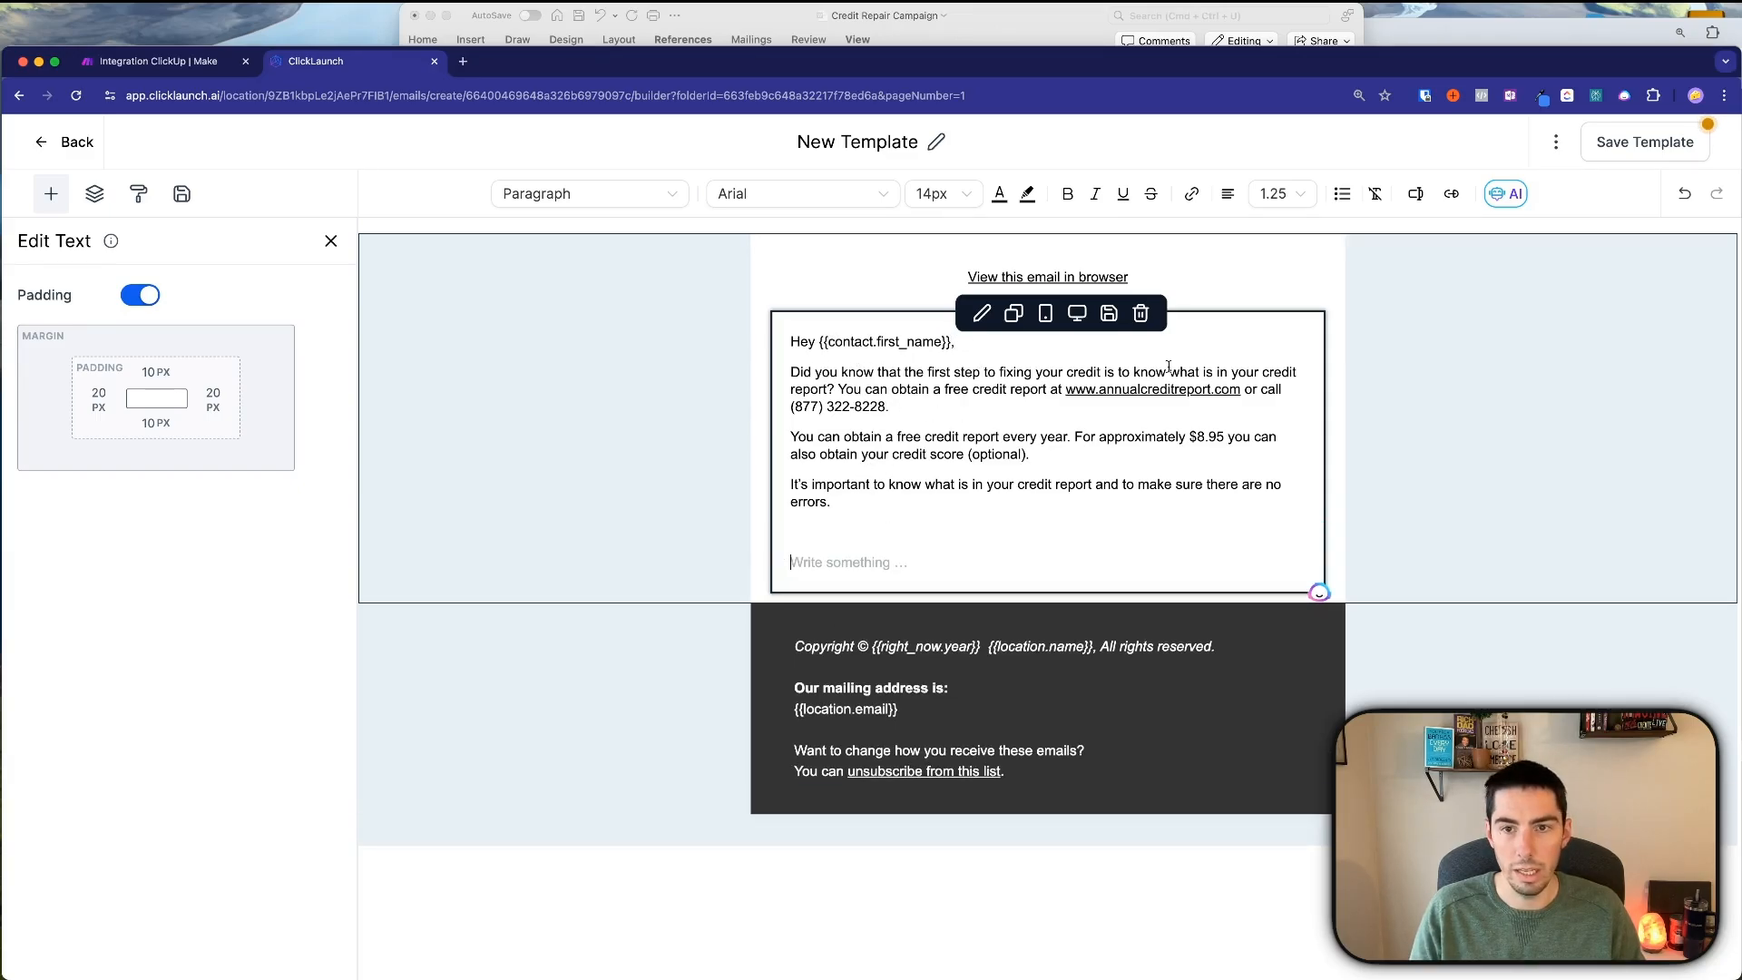
click(990, 16)
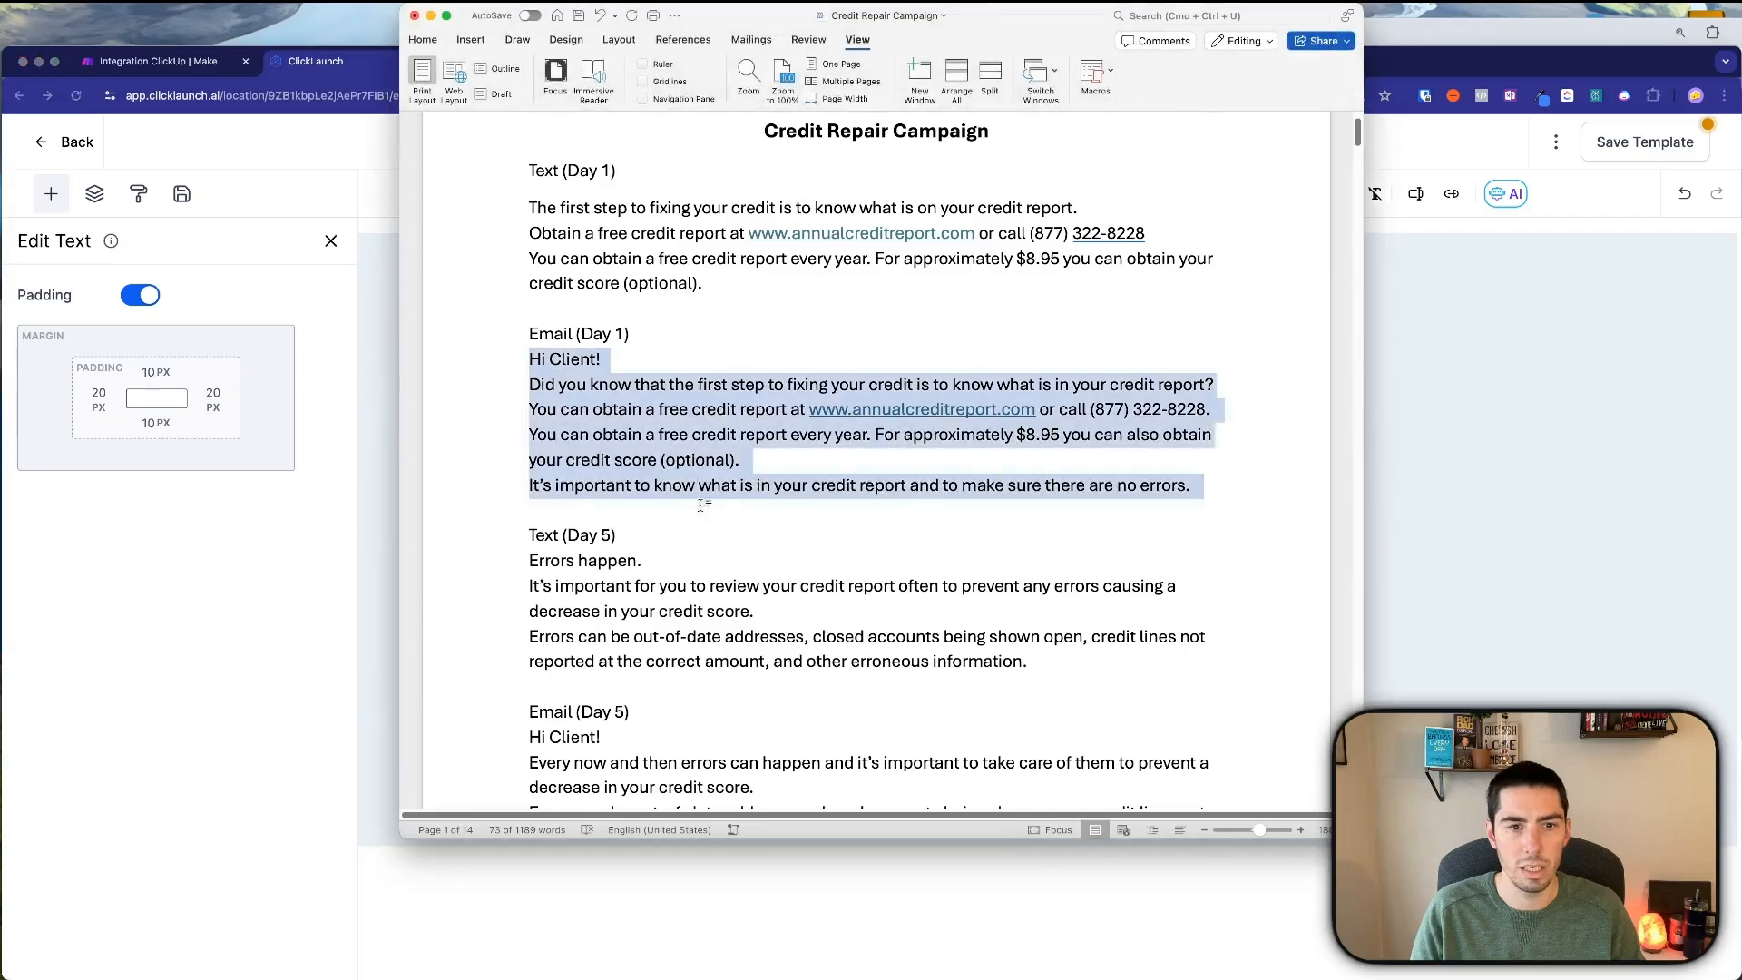
click(1388, 427)
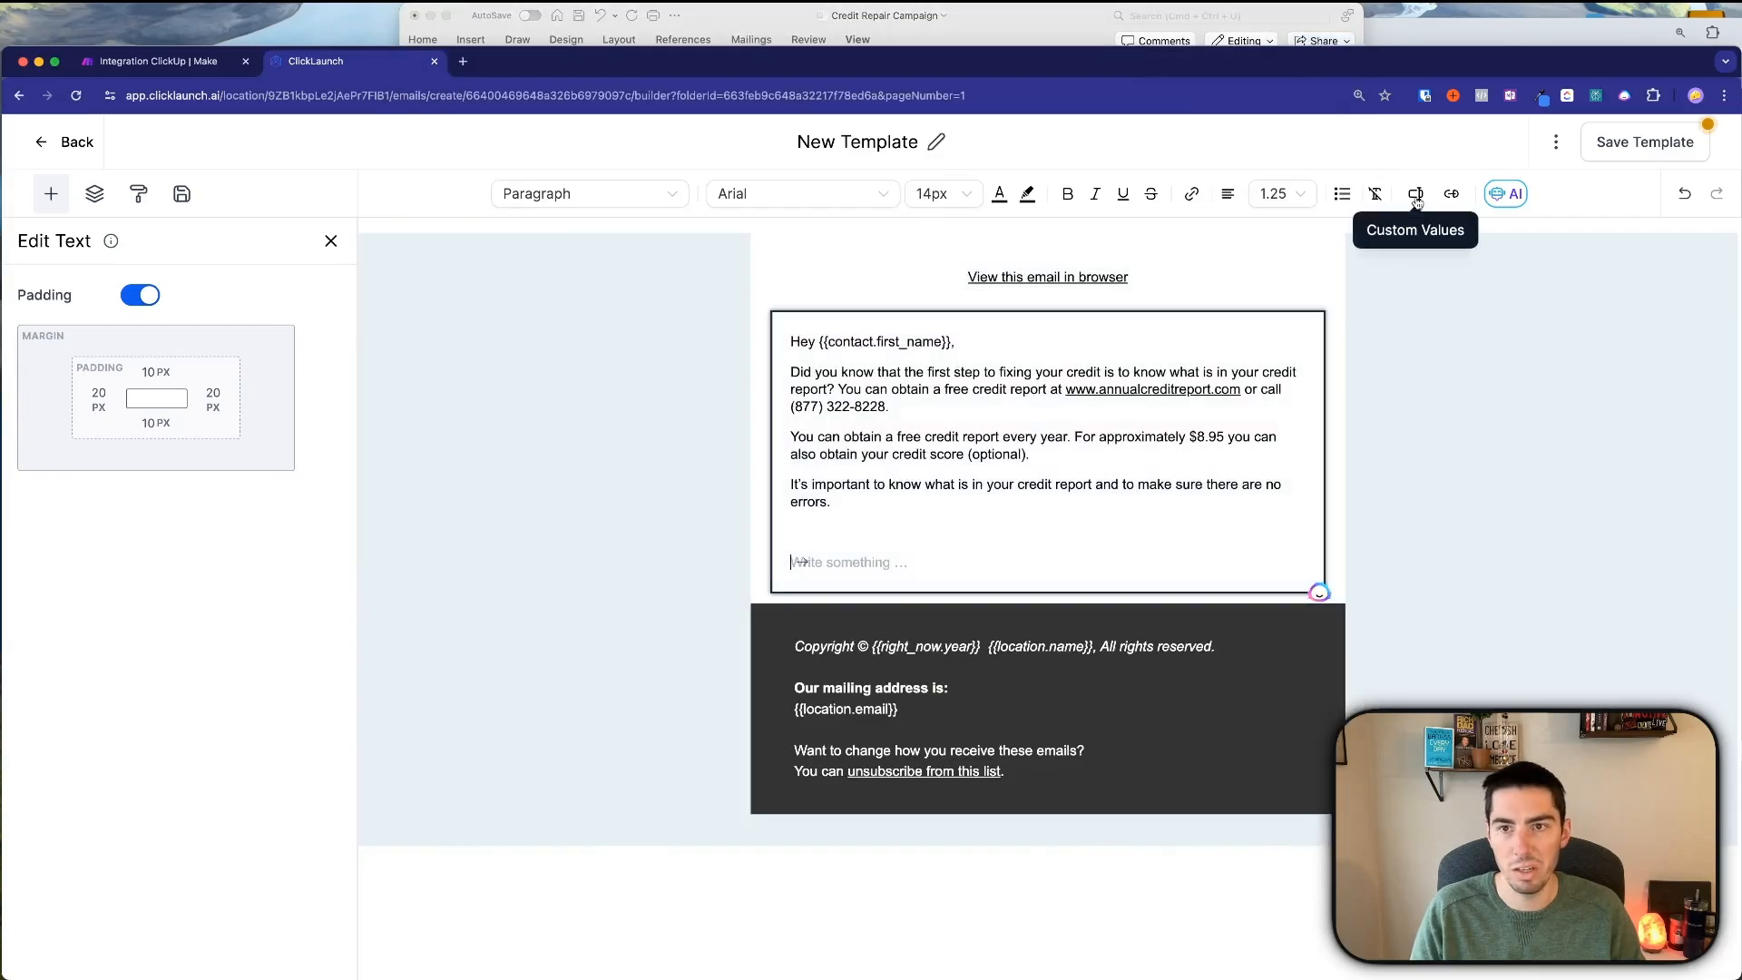
click(1416, 199)
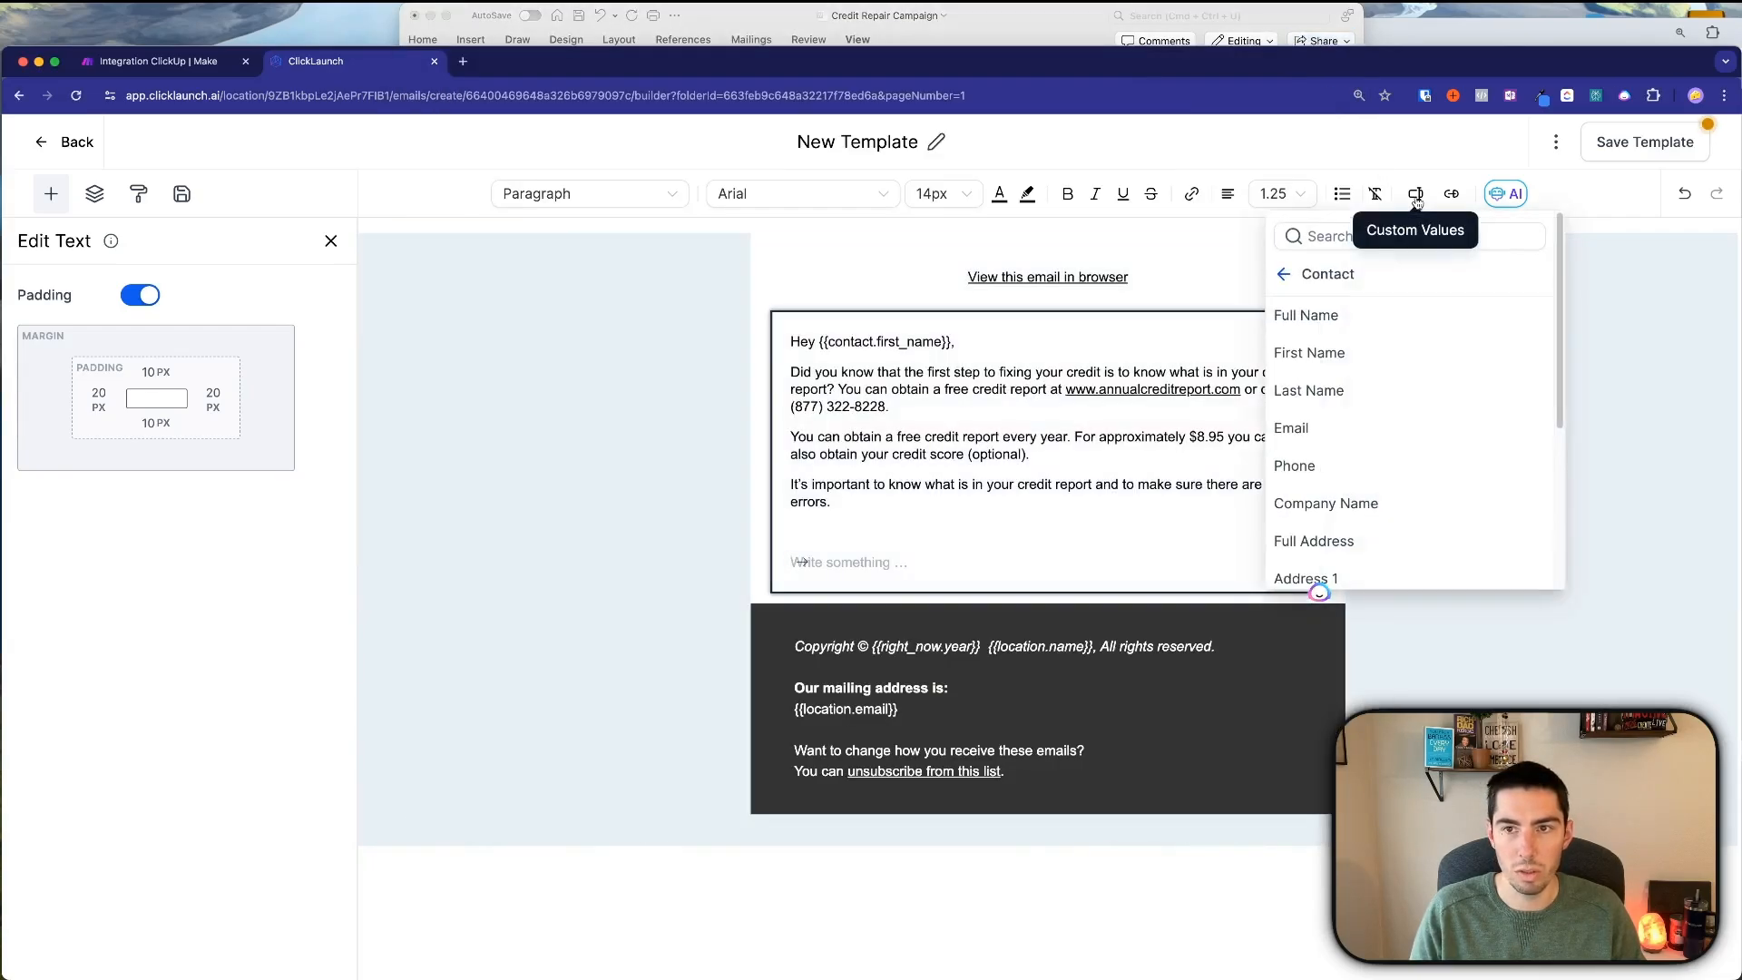
click(1295, 277)
click(1302, 323)
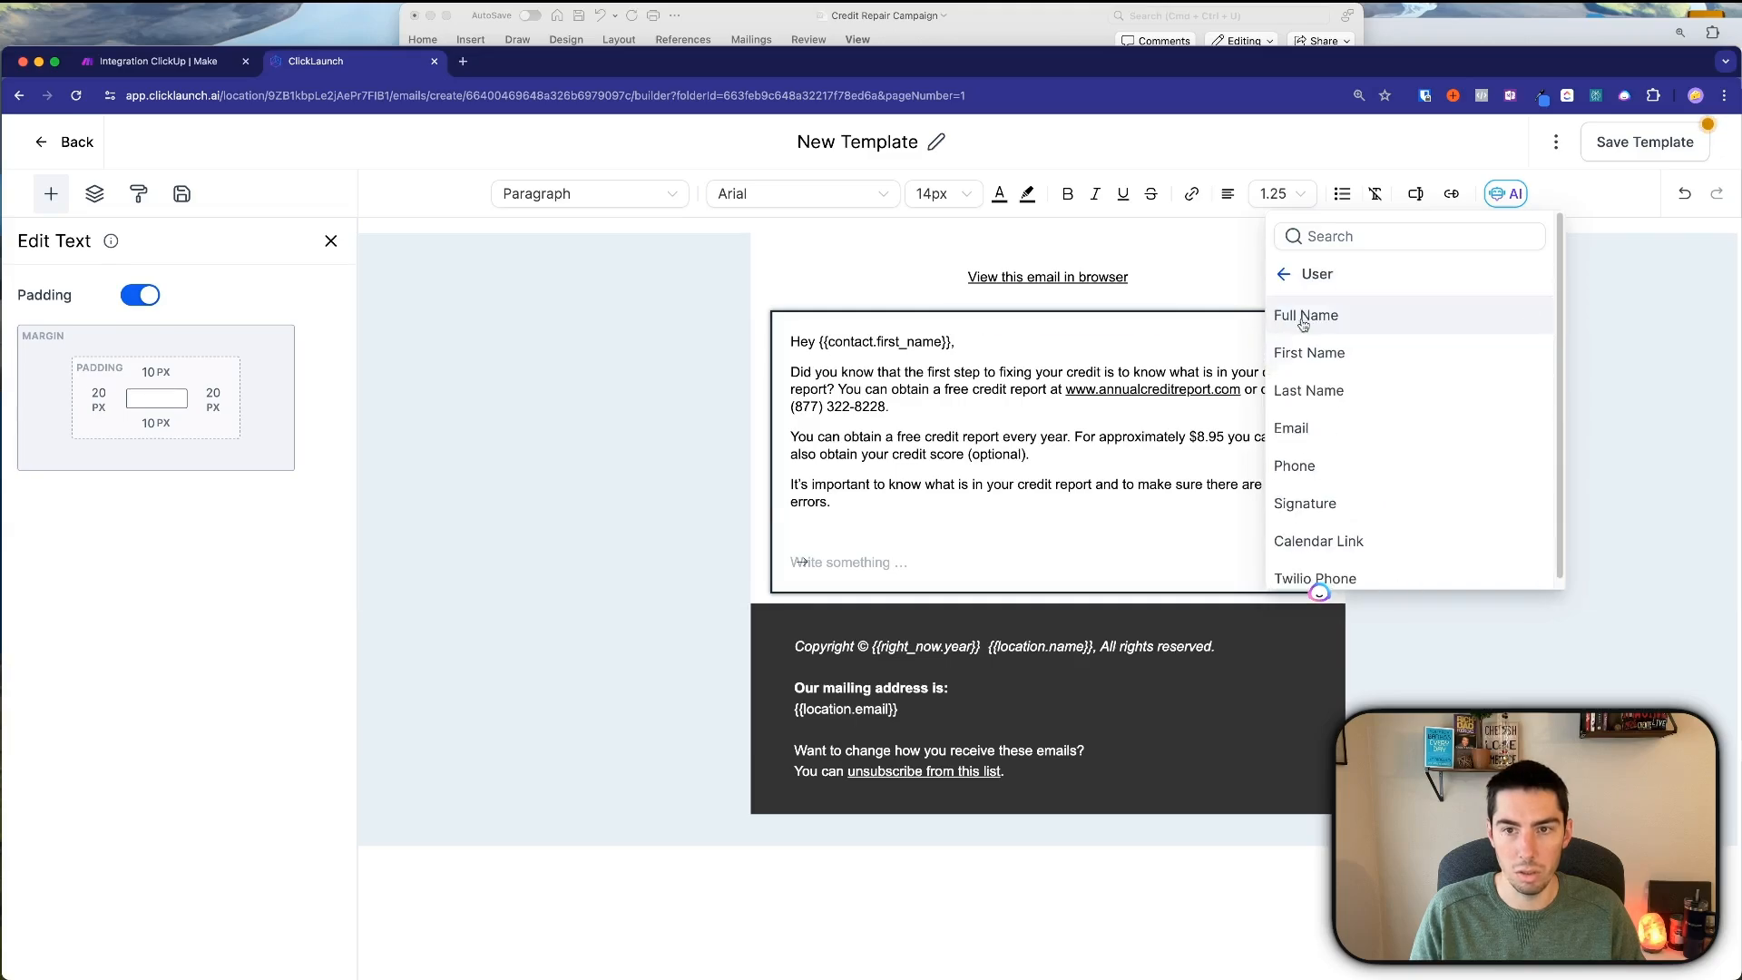
click(1295, 355)
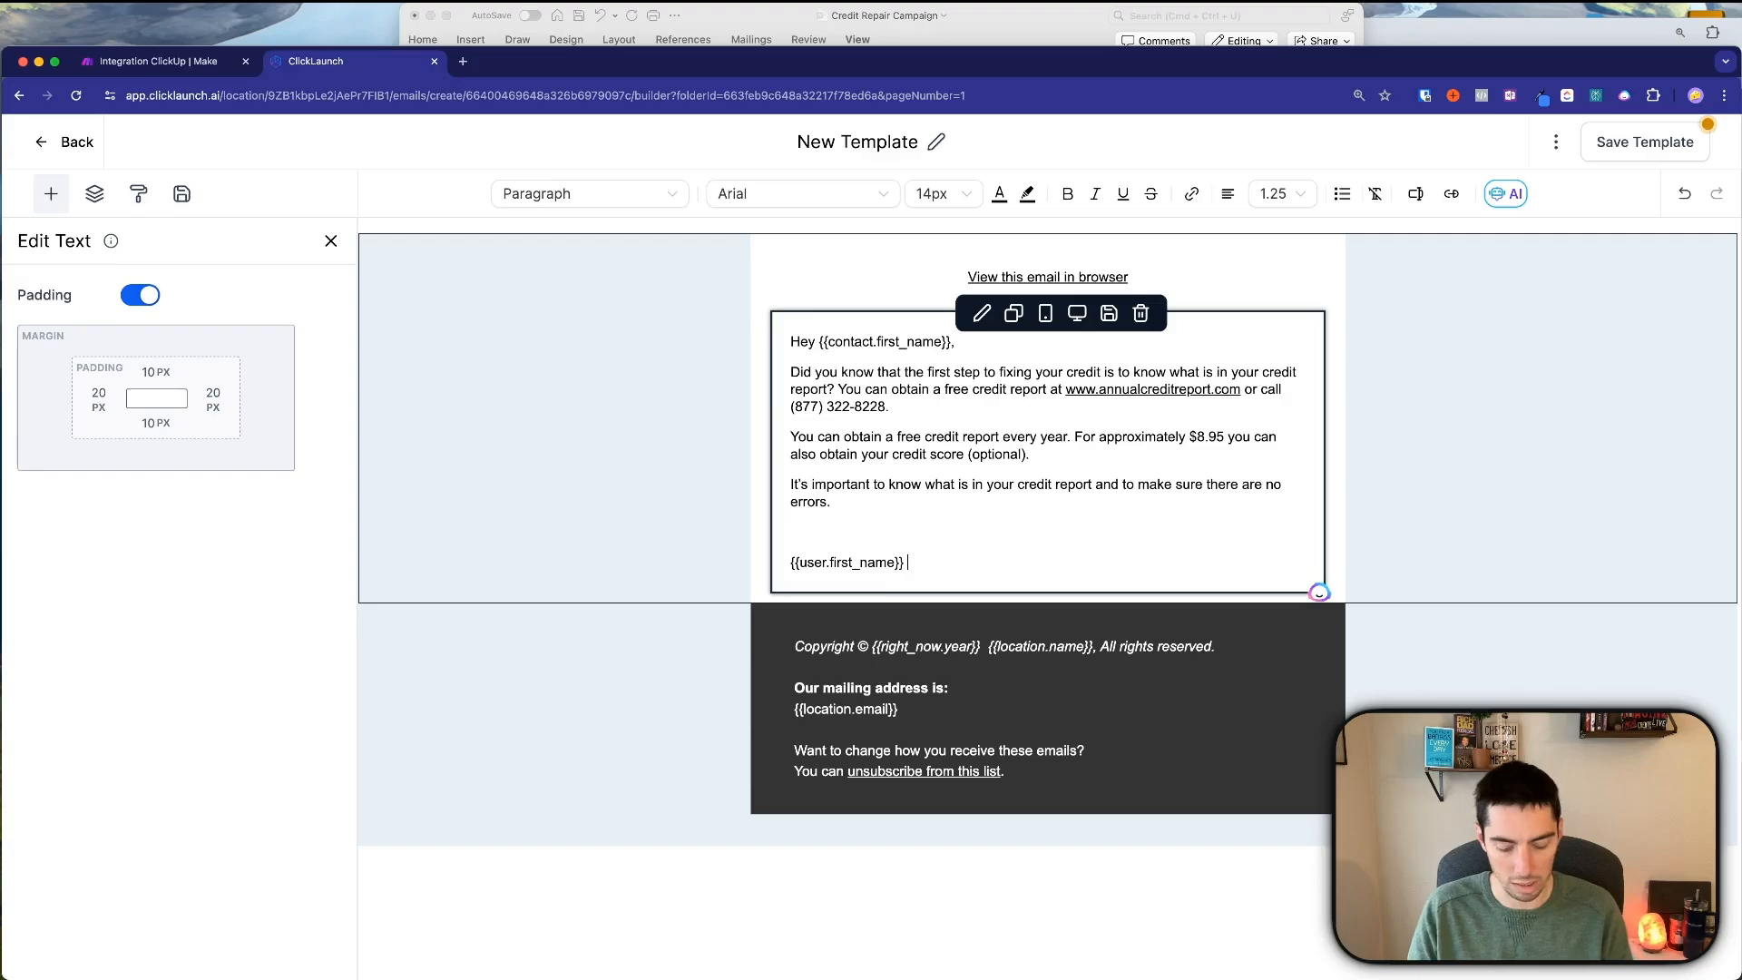
text(from)
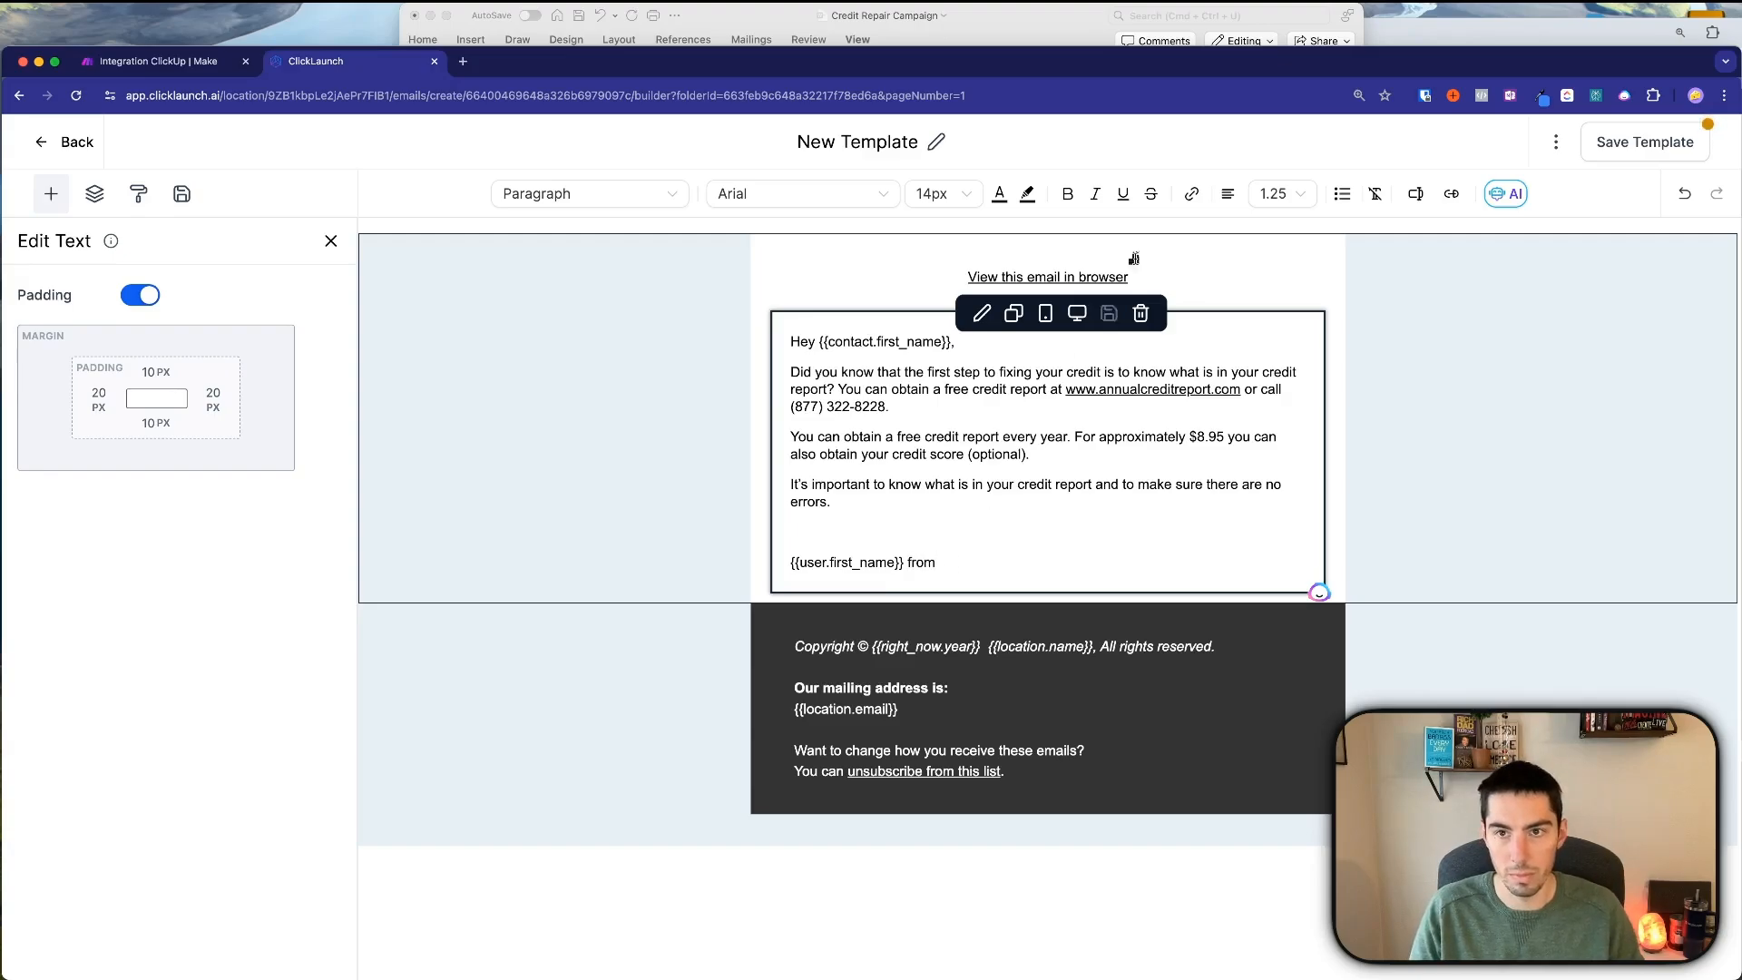
click(1415, 193)
click(1285, 276)
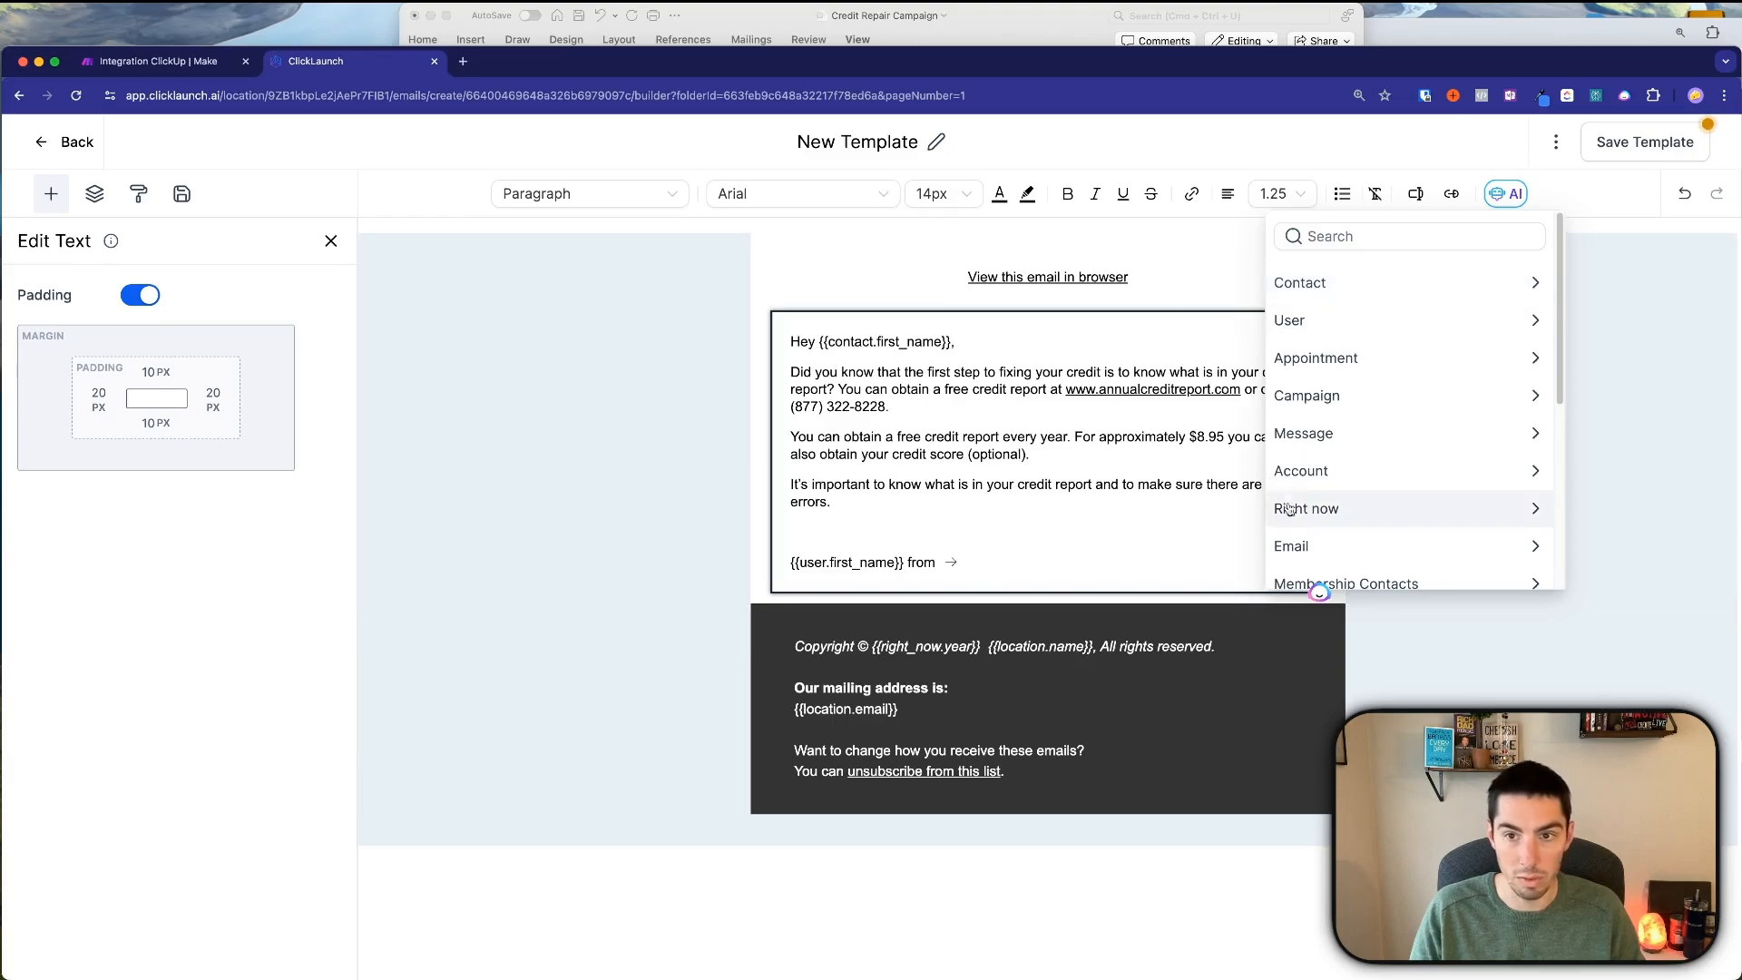
click(1296, 471)
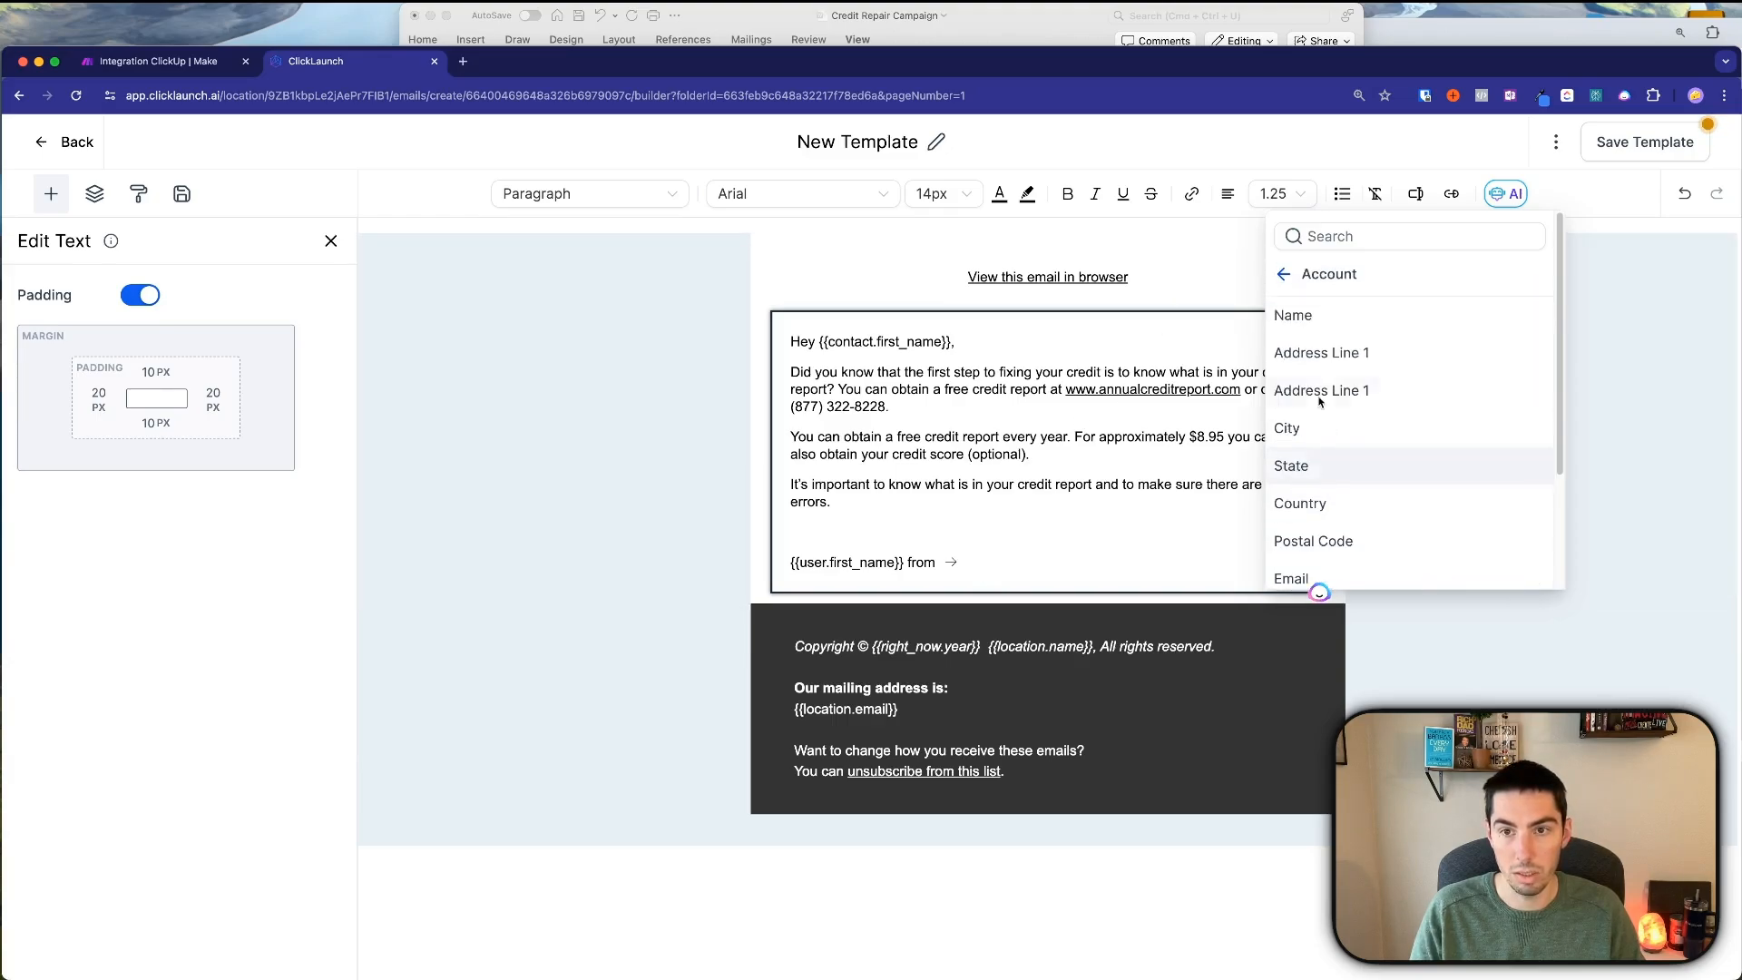
click(1303, 314)
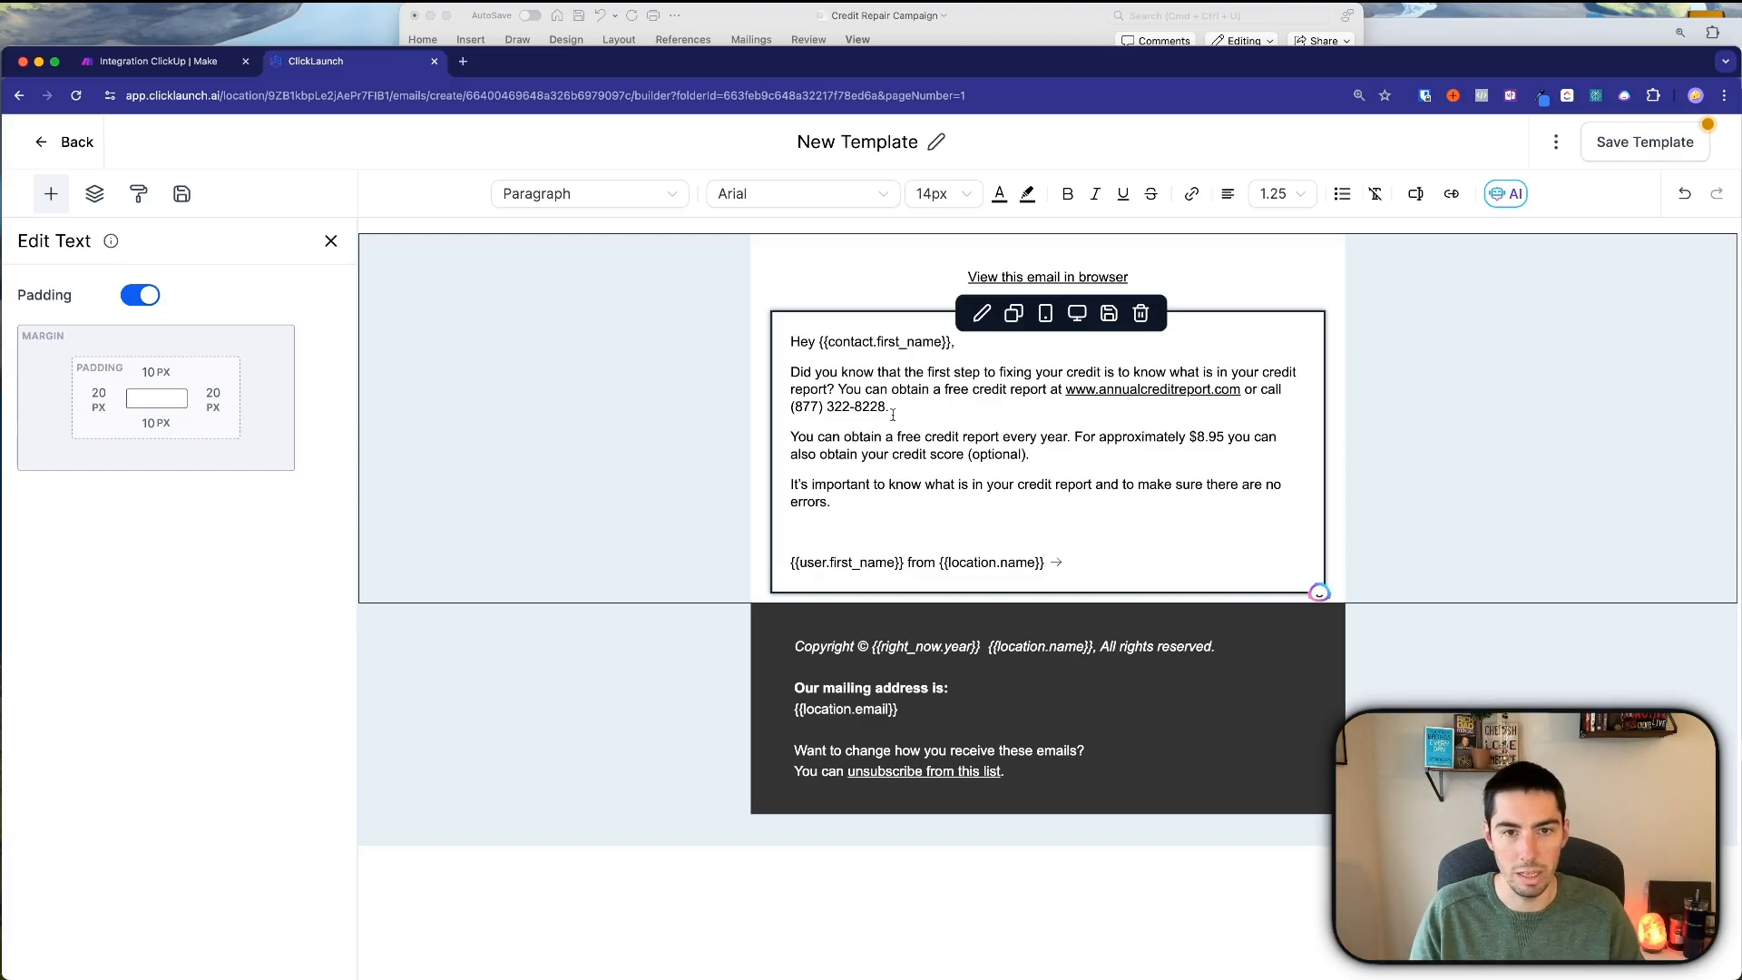
Add an empty paragraph below the greeting line.
click(951, 350)
key(Return)
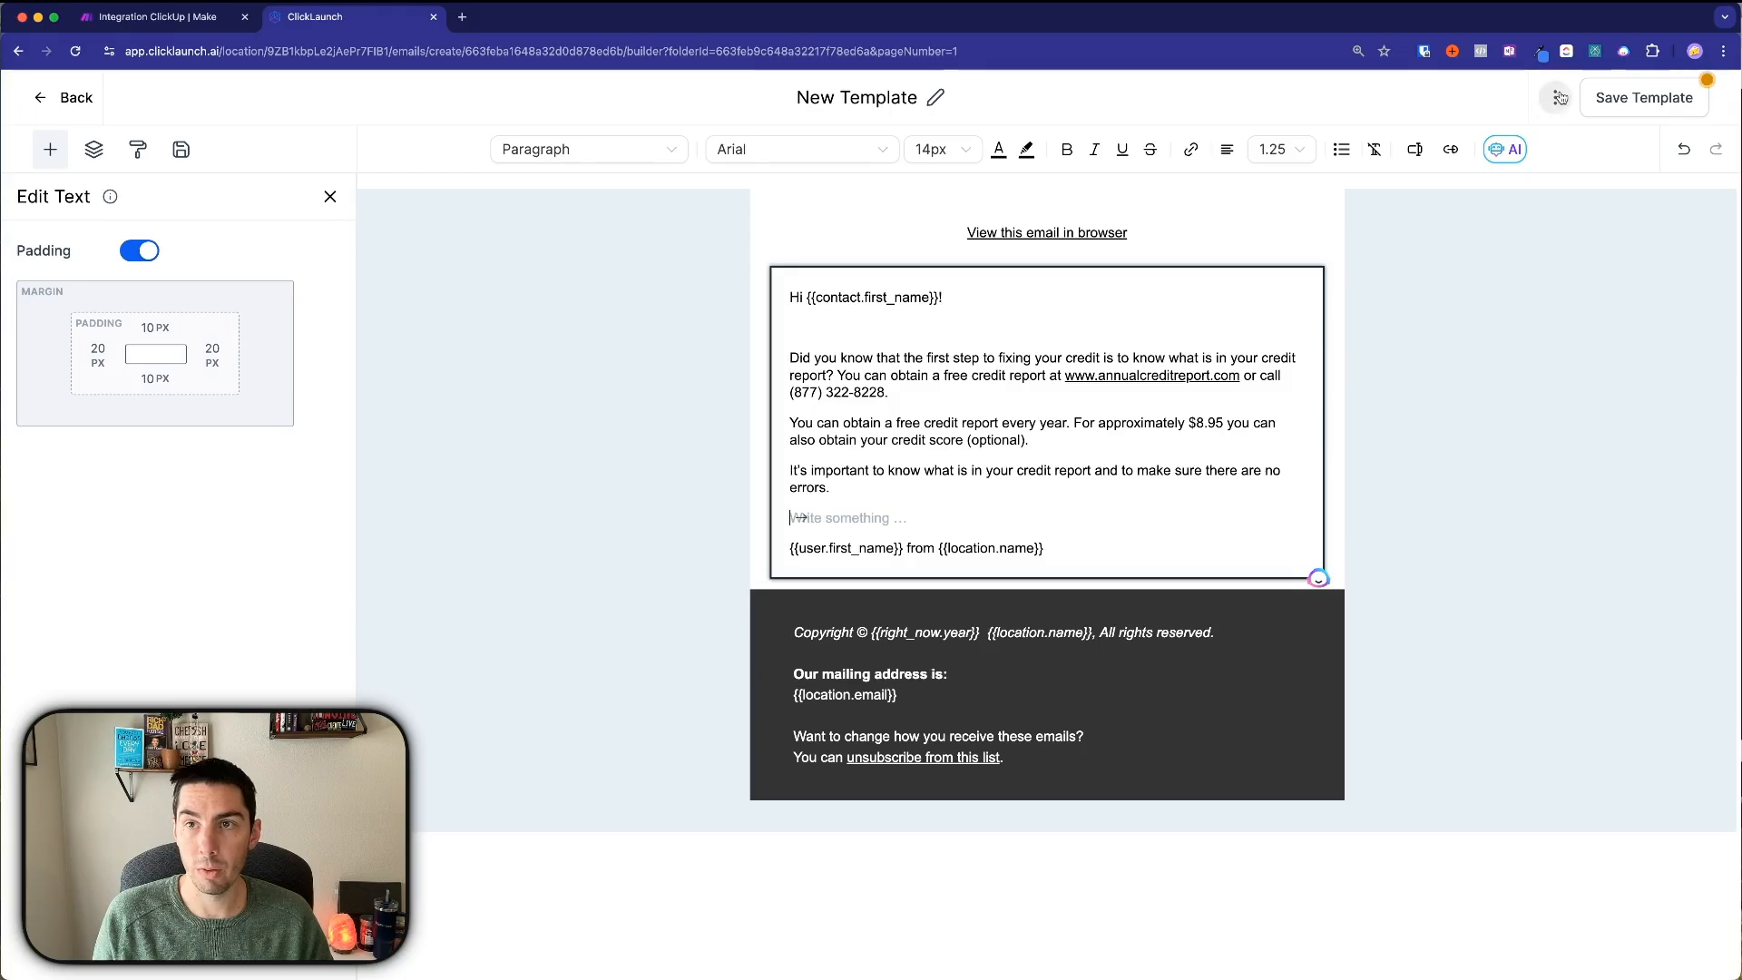
click(1555, 97)
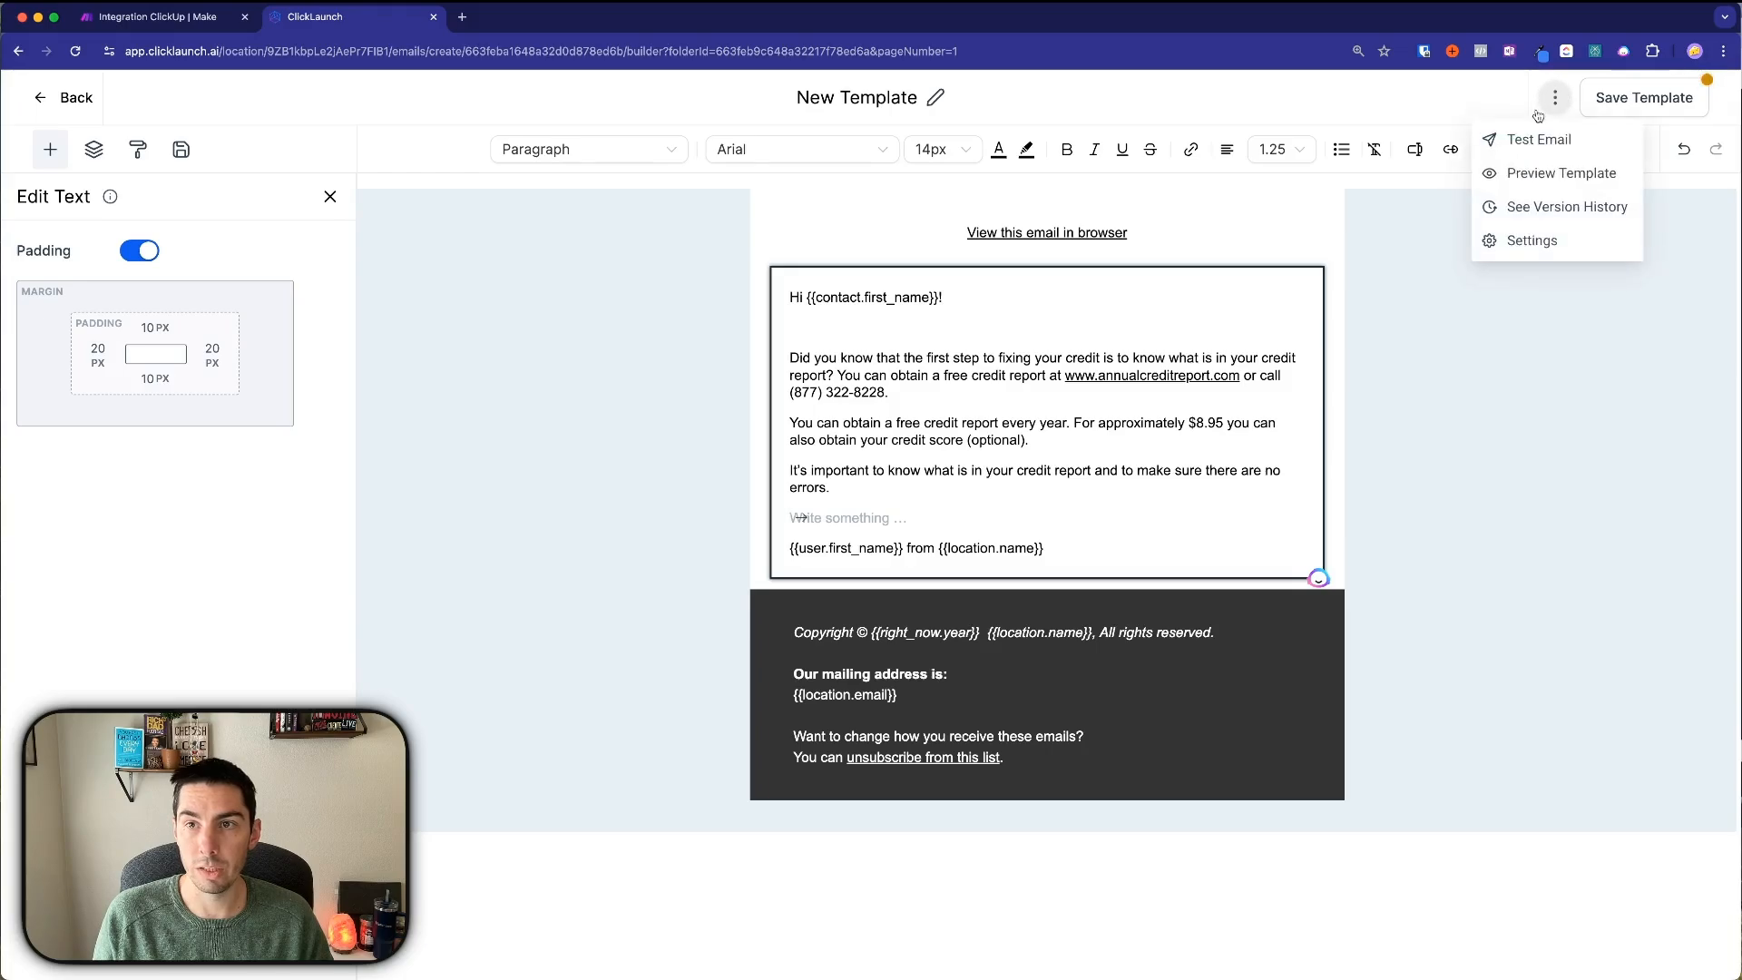
Open the template Settings at the Email Subject field, then switch to the Credit Repair Campaign document.
click(1531, 241)
click(1300, 626)
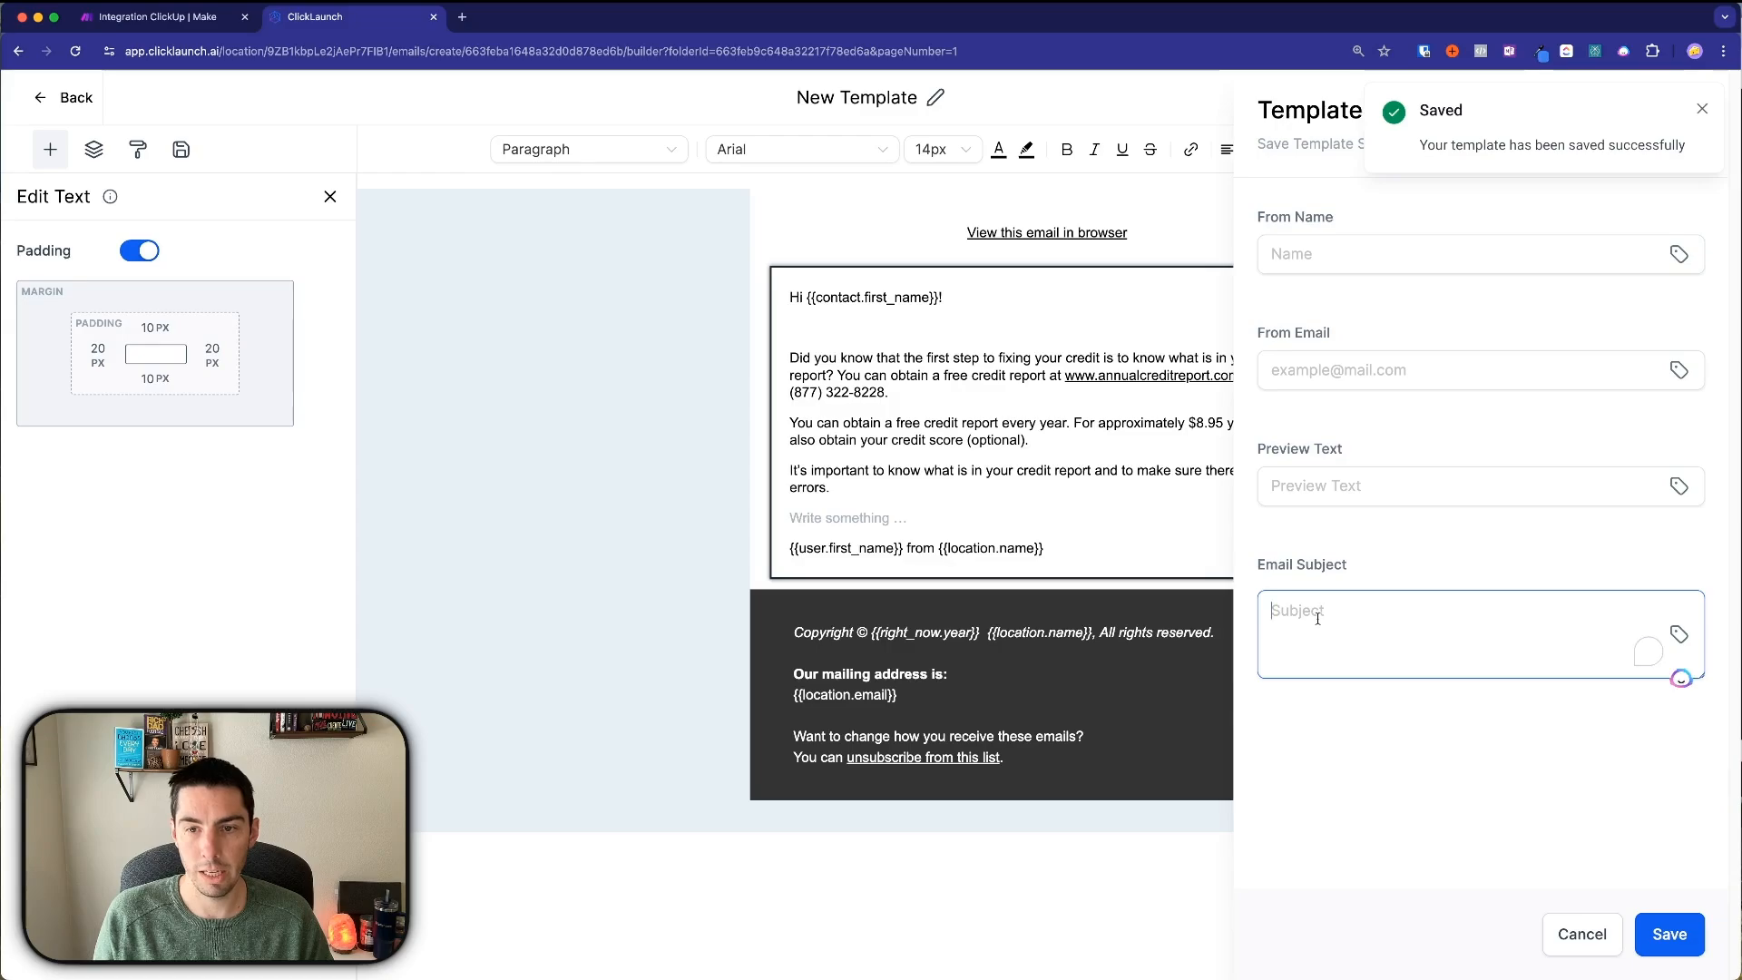
key(super+Tab)
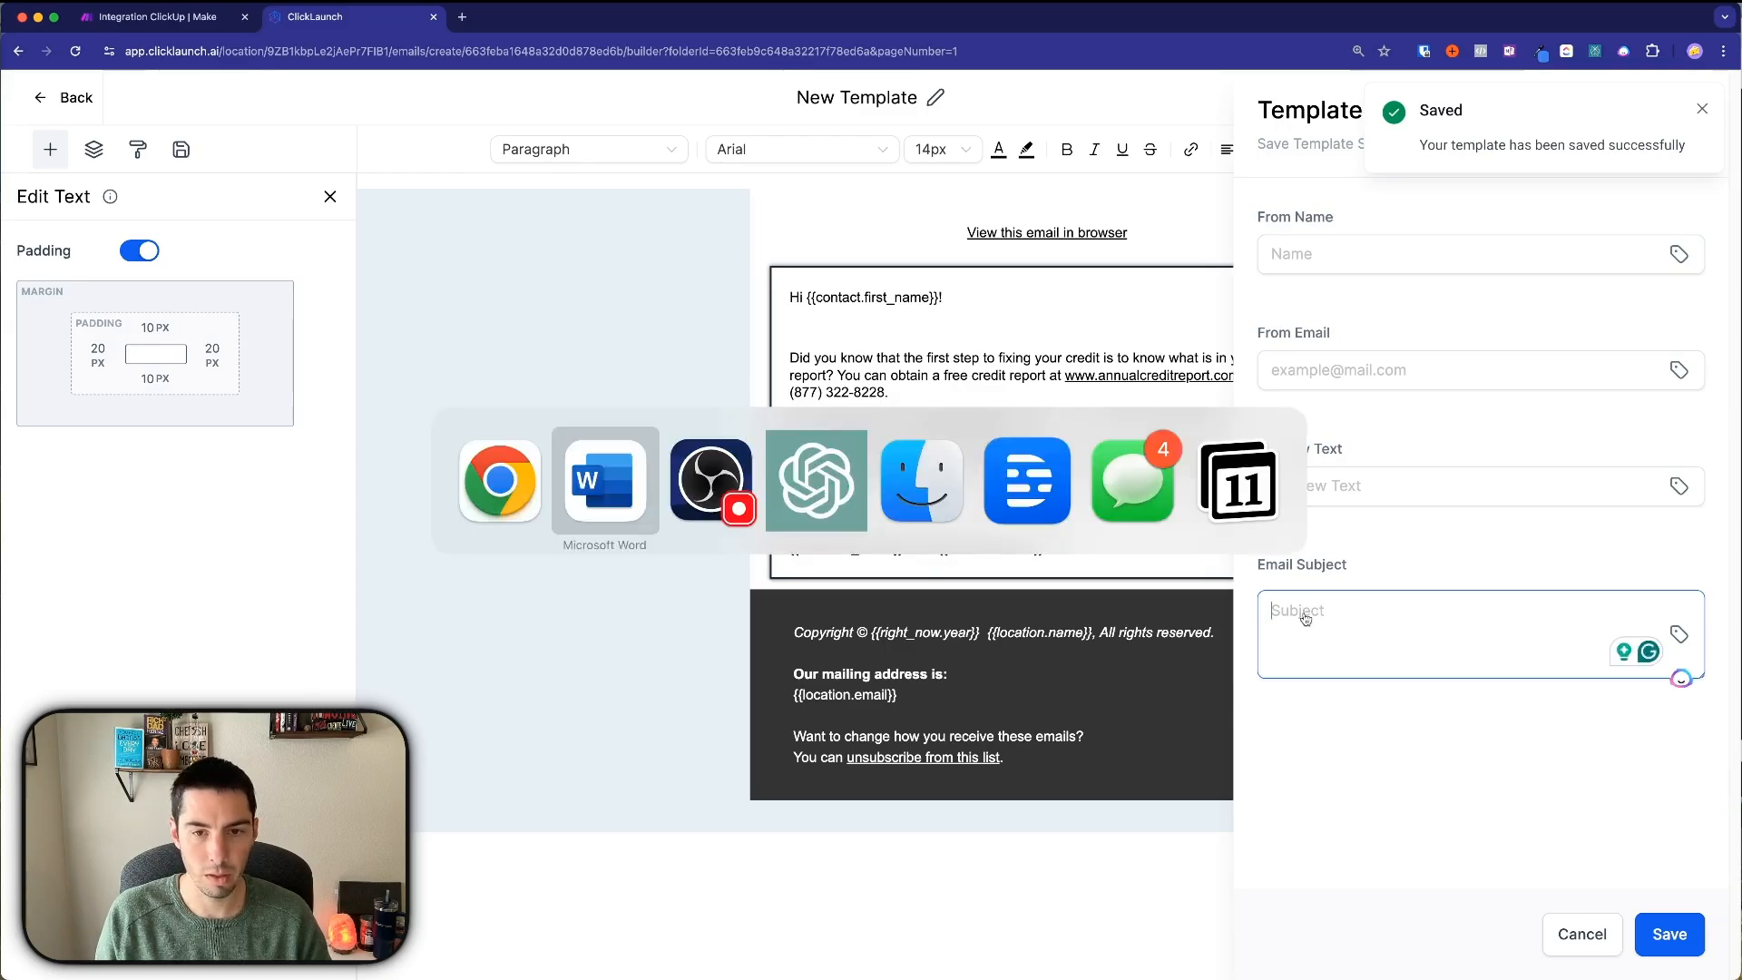
key(super+Tab)
key(super+Tab)
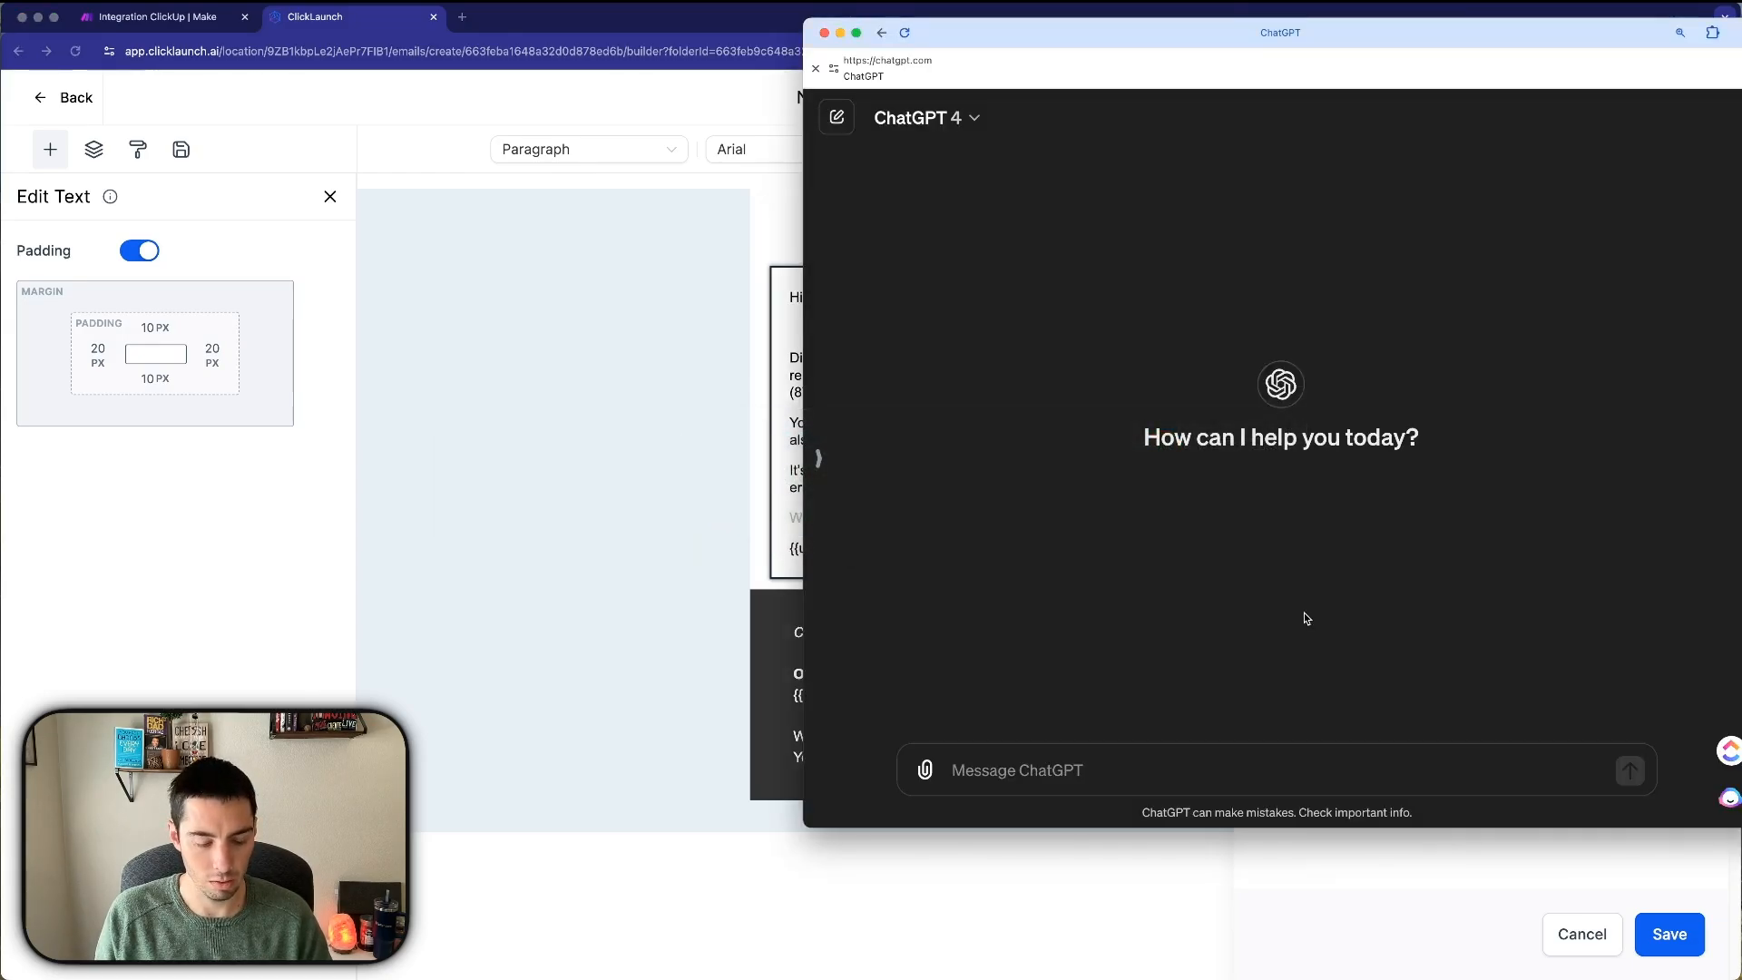
key(super+Tab)
key(super+Tab)
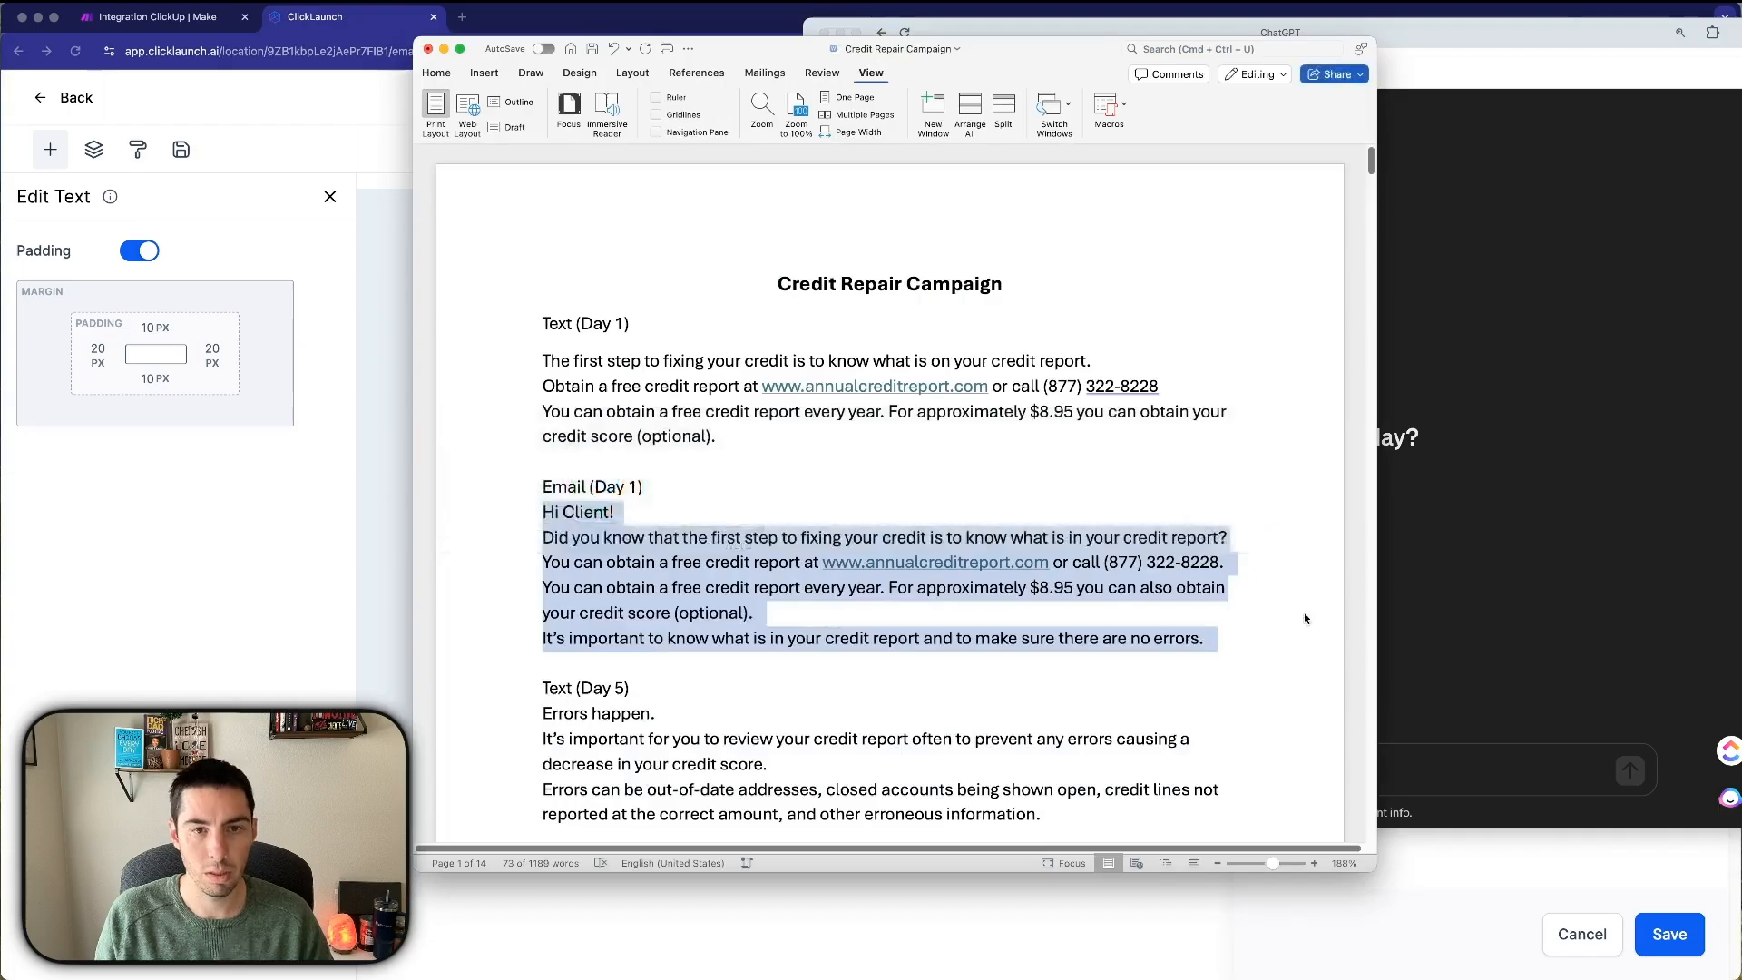
Select the entire Credit Repair Campaign document text, then bring ChatGPT to the front.
click(1222, 619)
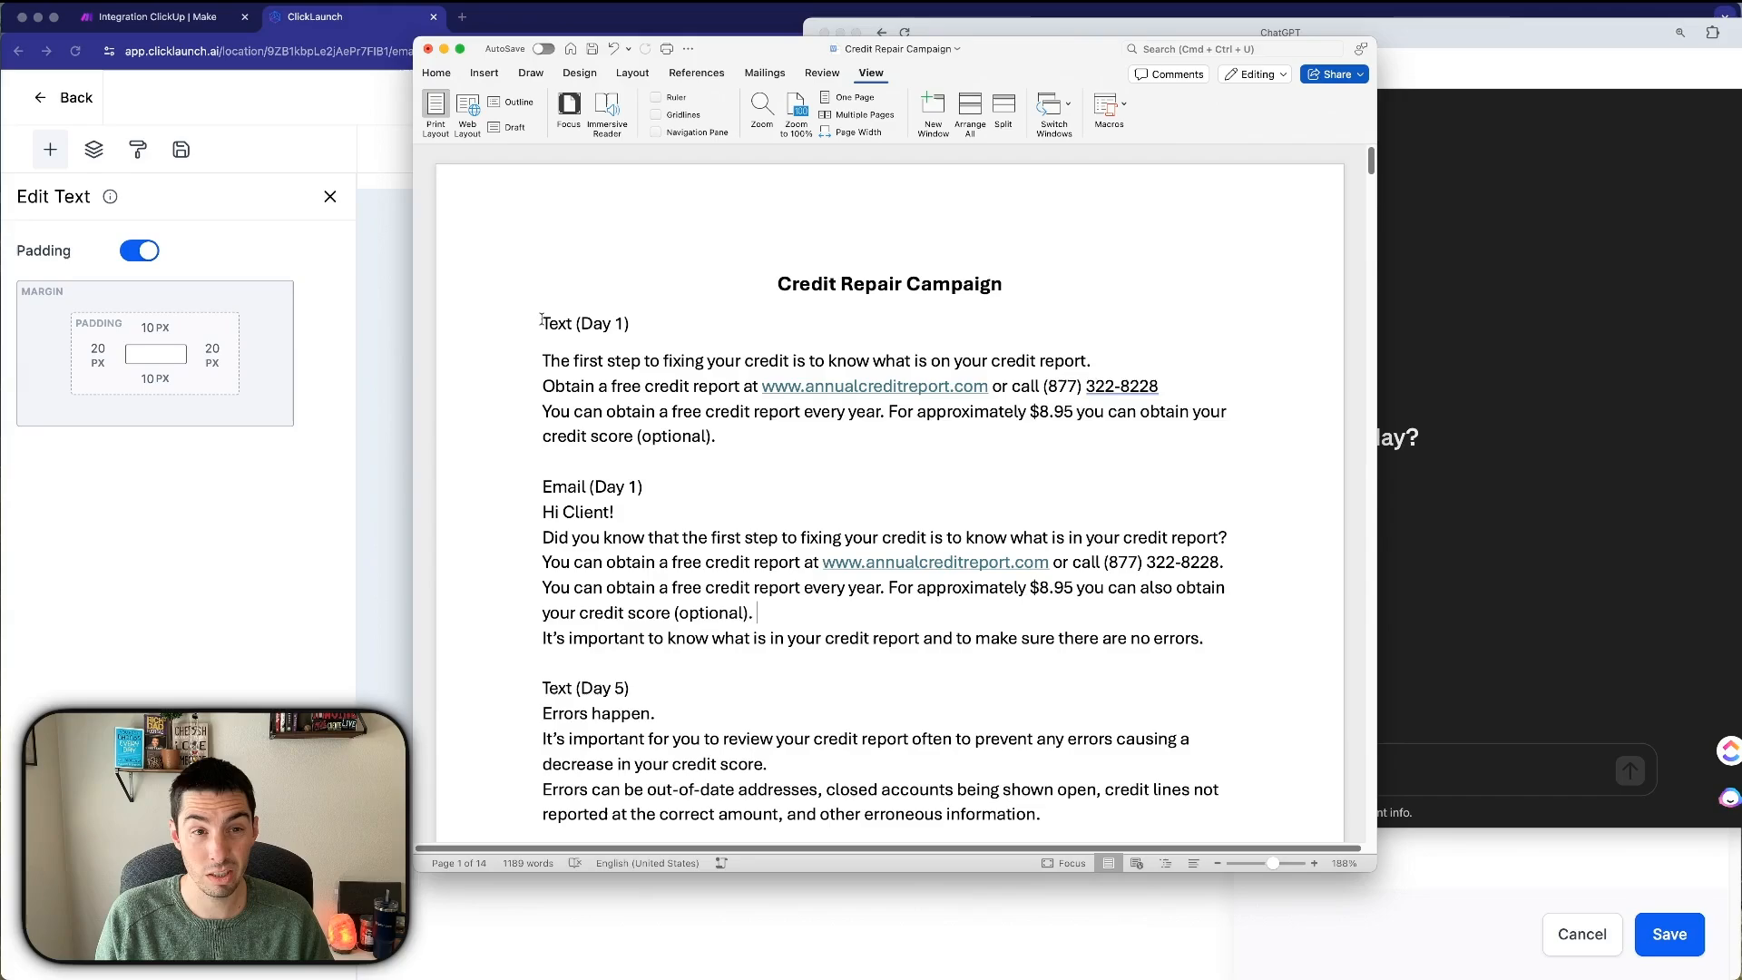
drag(542, 323, 709, 509)
click(713, 498)
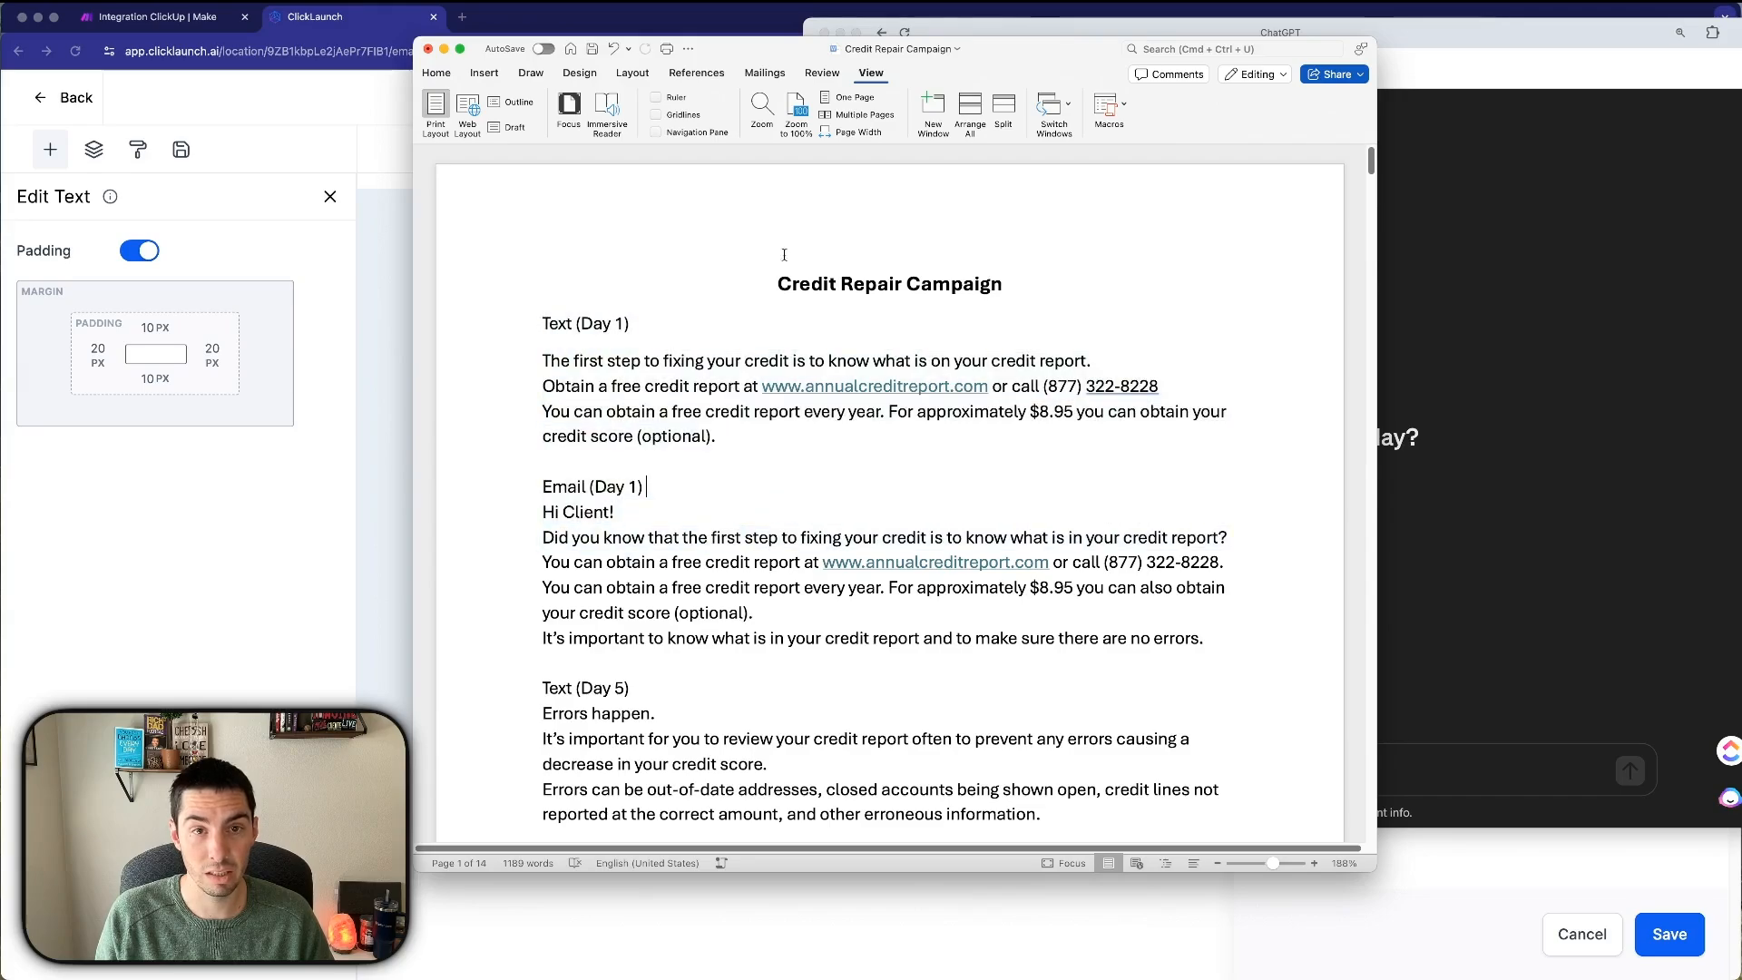
drag(766, 284, 884, 662)
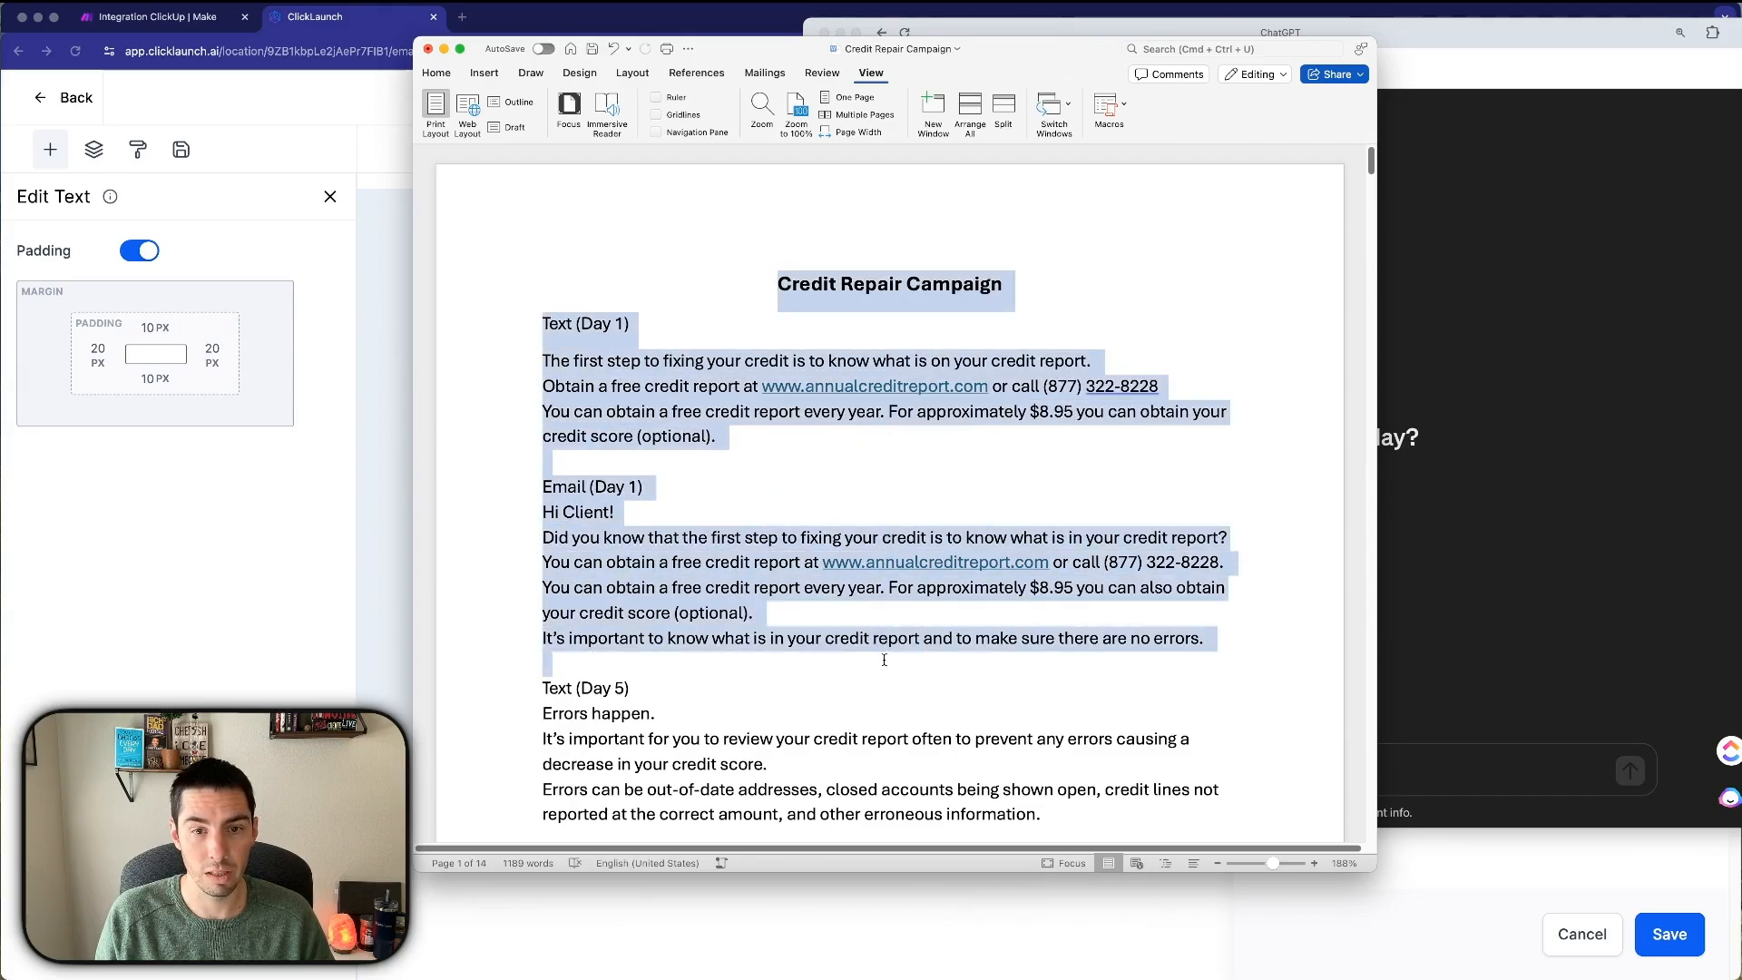
click(807, 336)
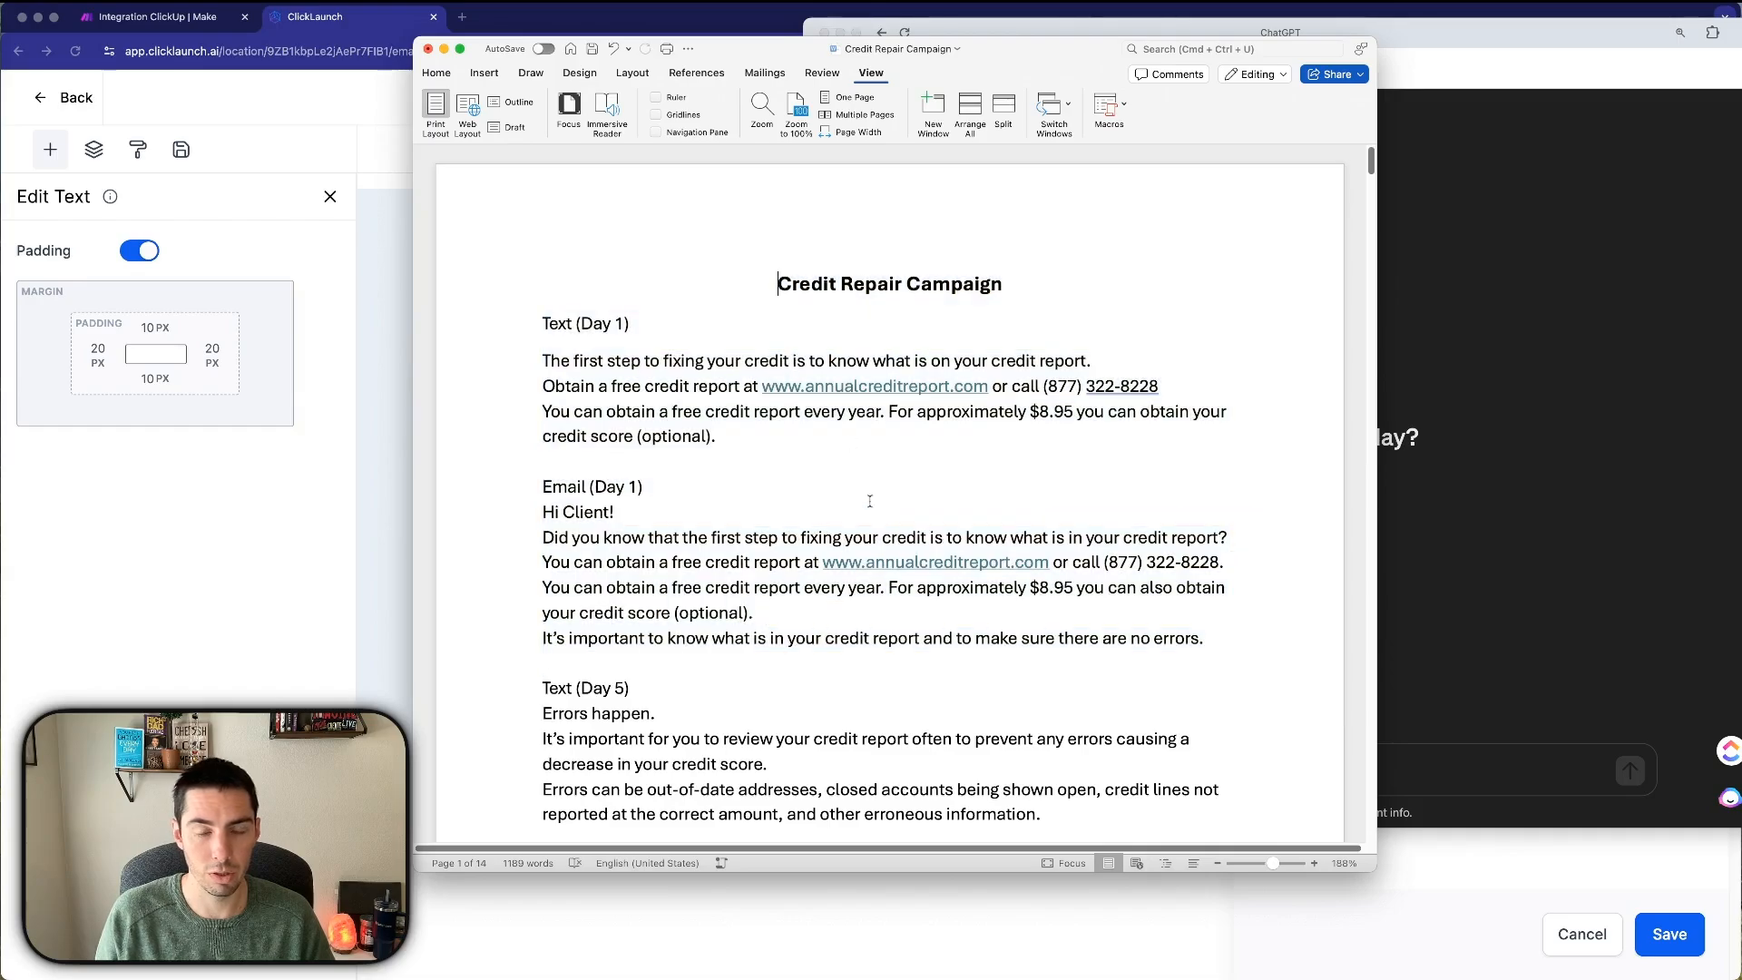
scroll(869, 501, down, 20)
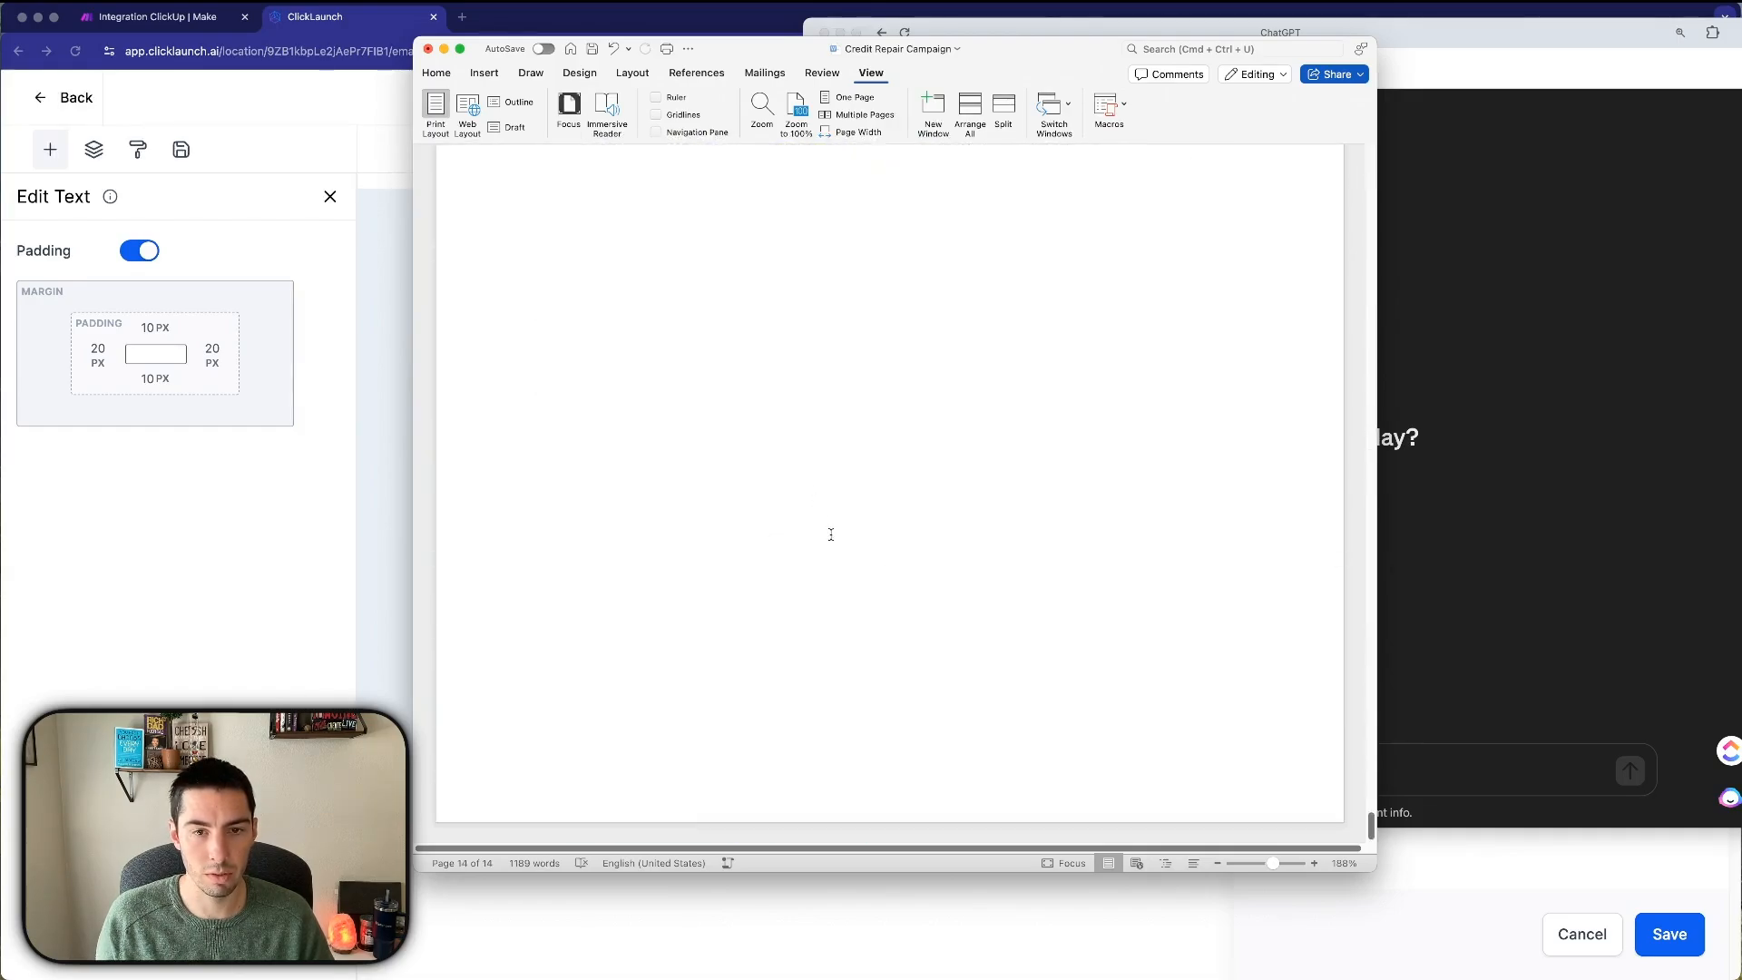
key(super+a)
scroll(803, 431, up, 5)
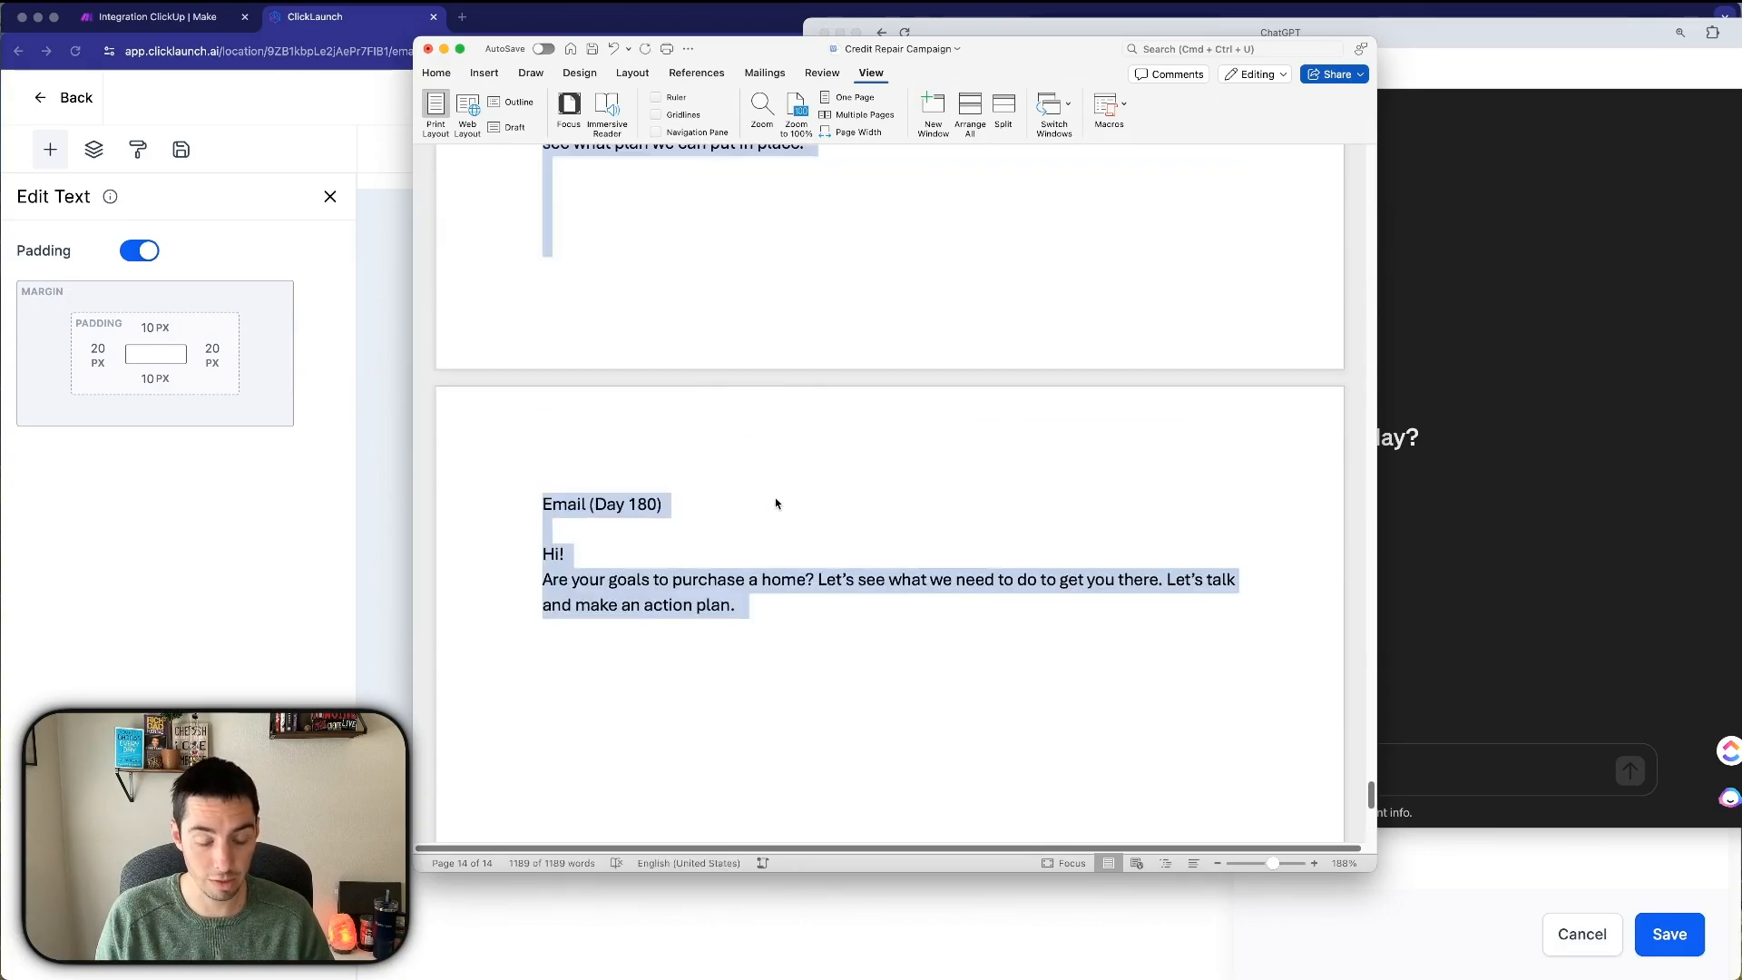
click(1515, 526)
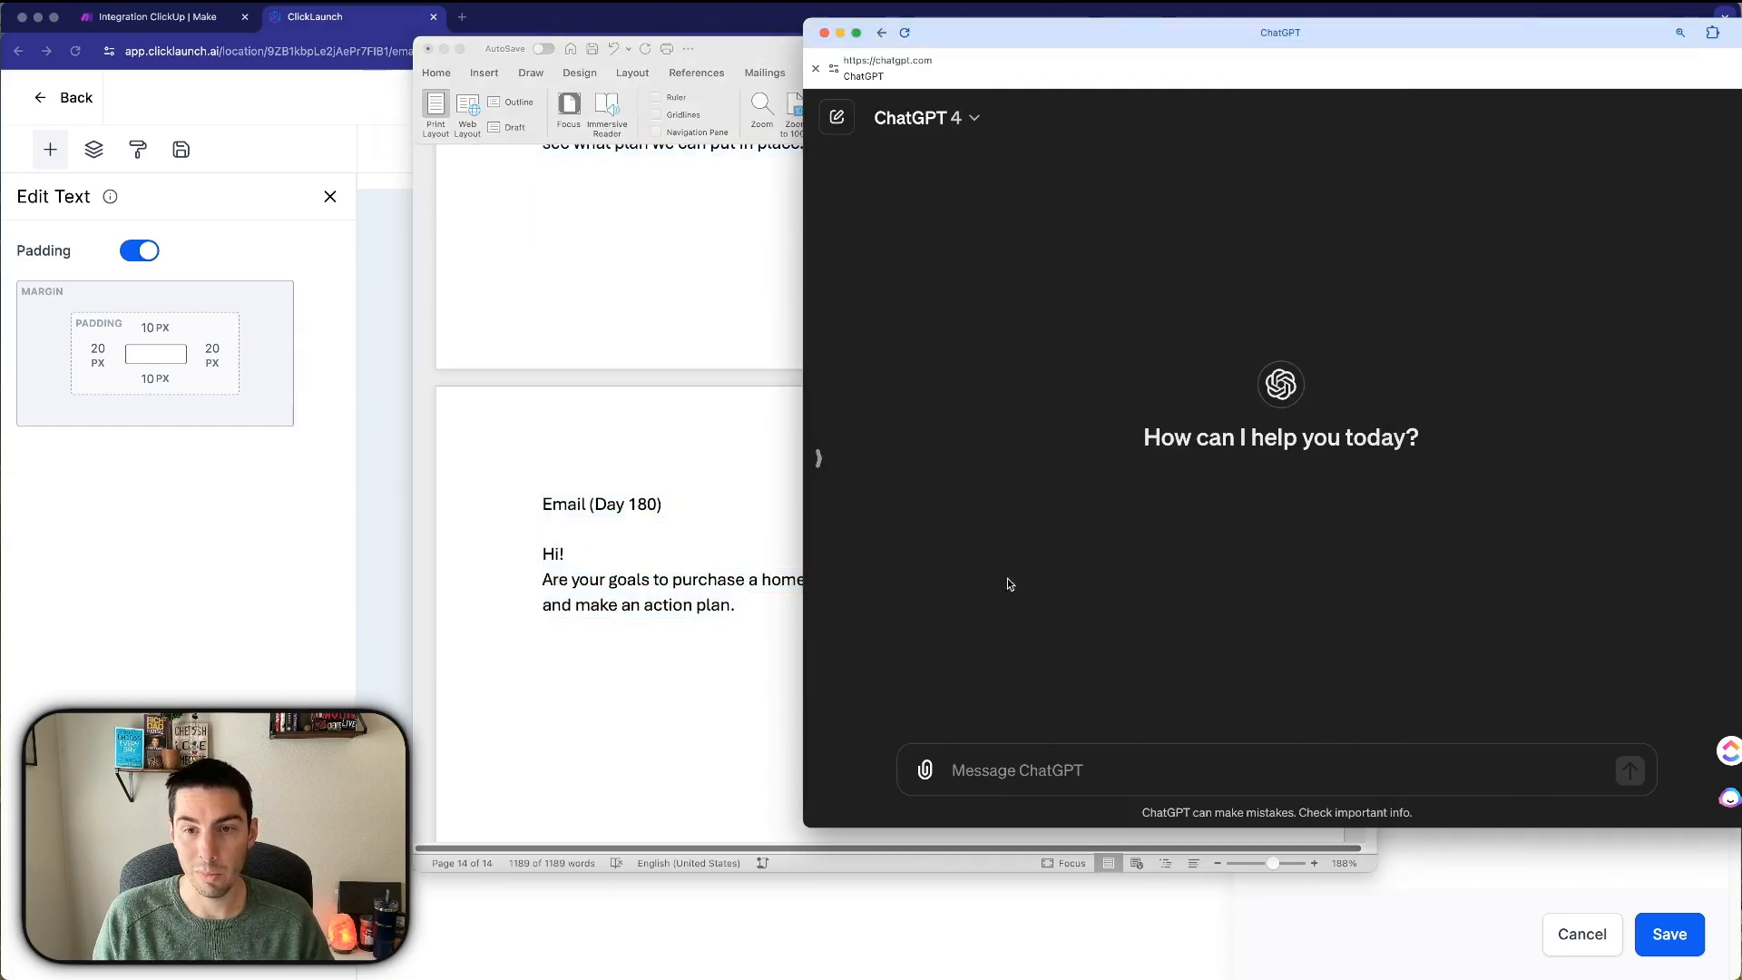
Ask ChatGPT to write an email subject line for each of the following emails, pasting the campaign emails below.
click(983, 766)
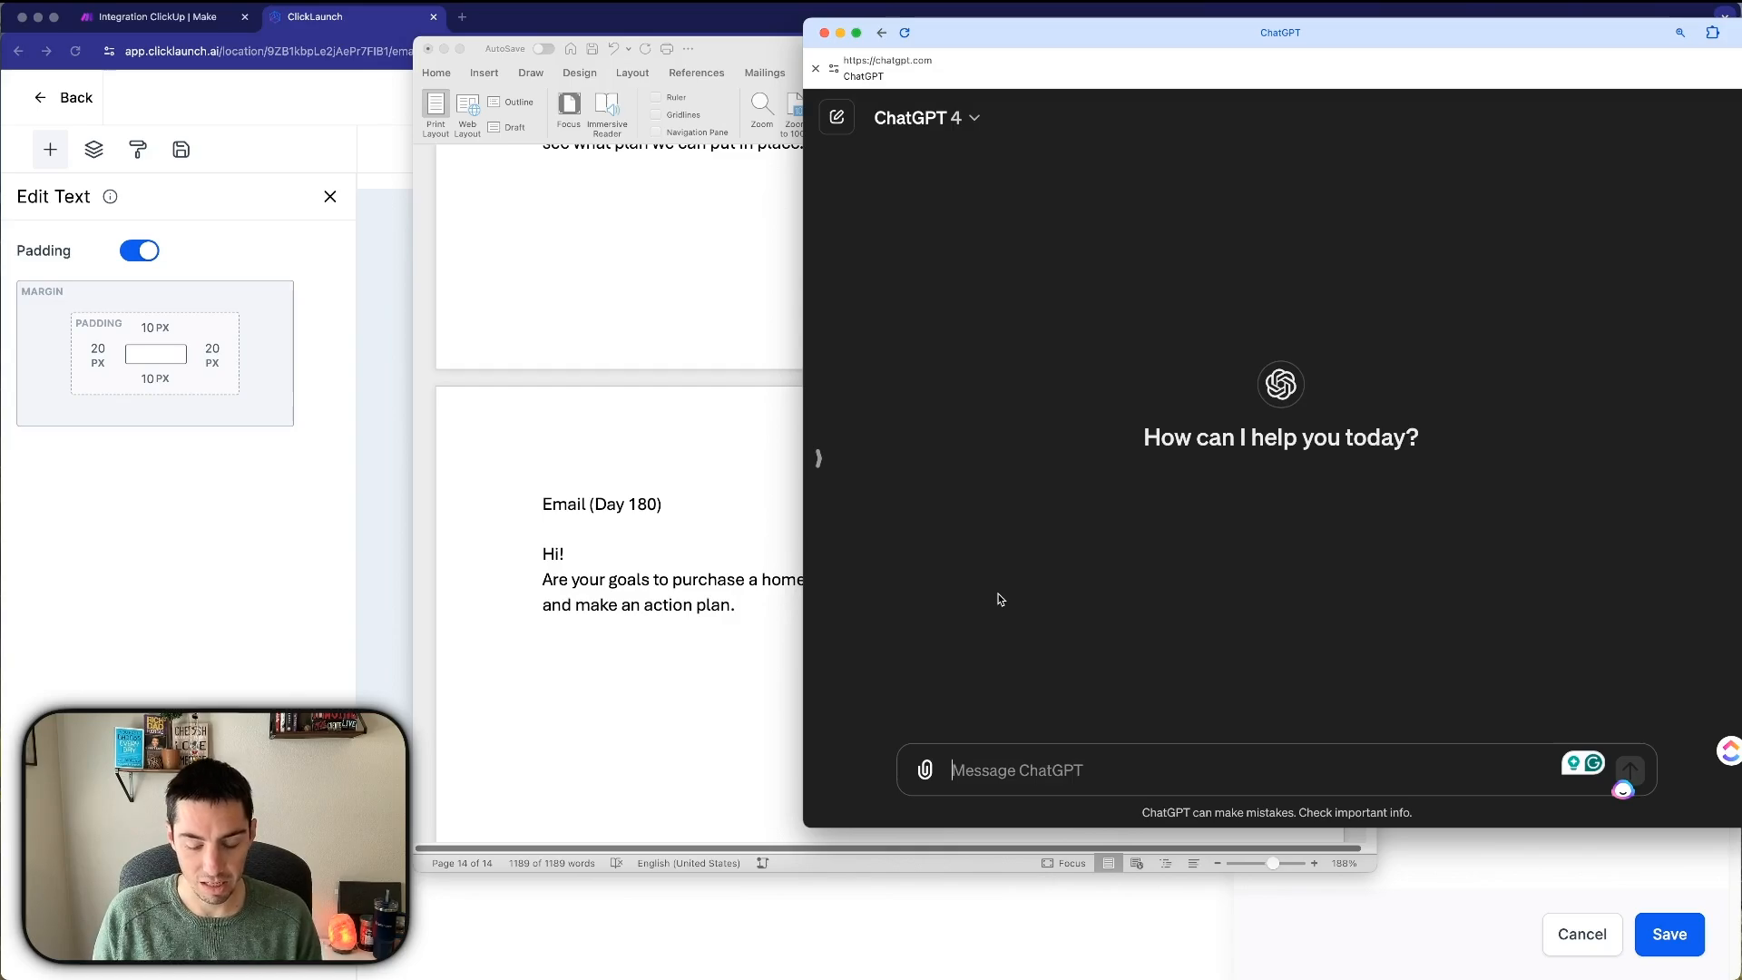
text(P)
text(s w)
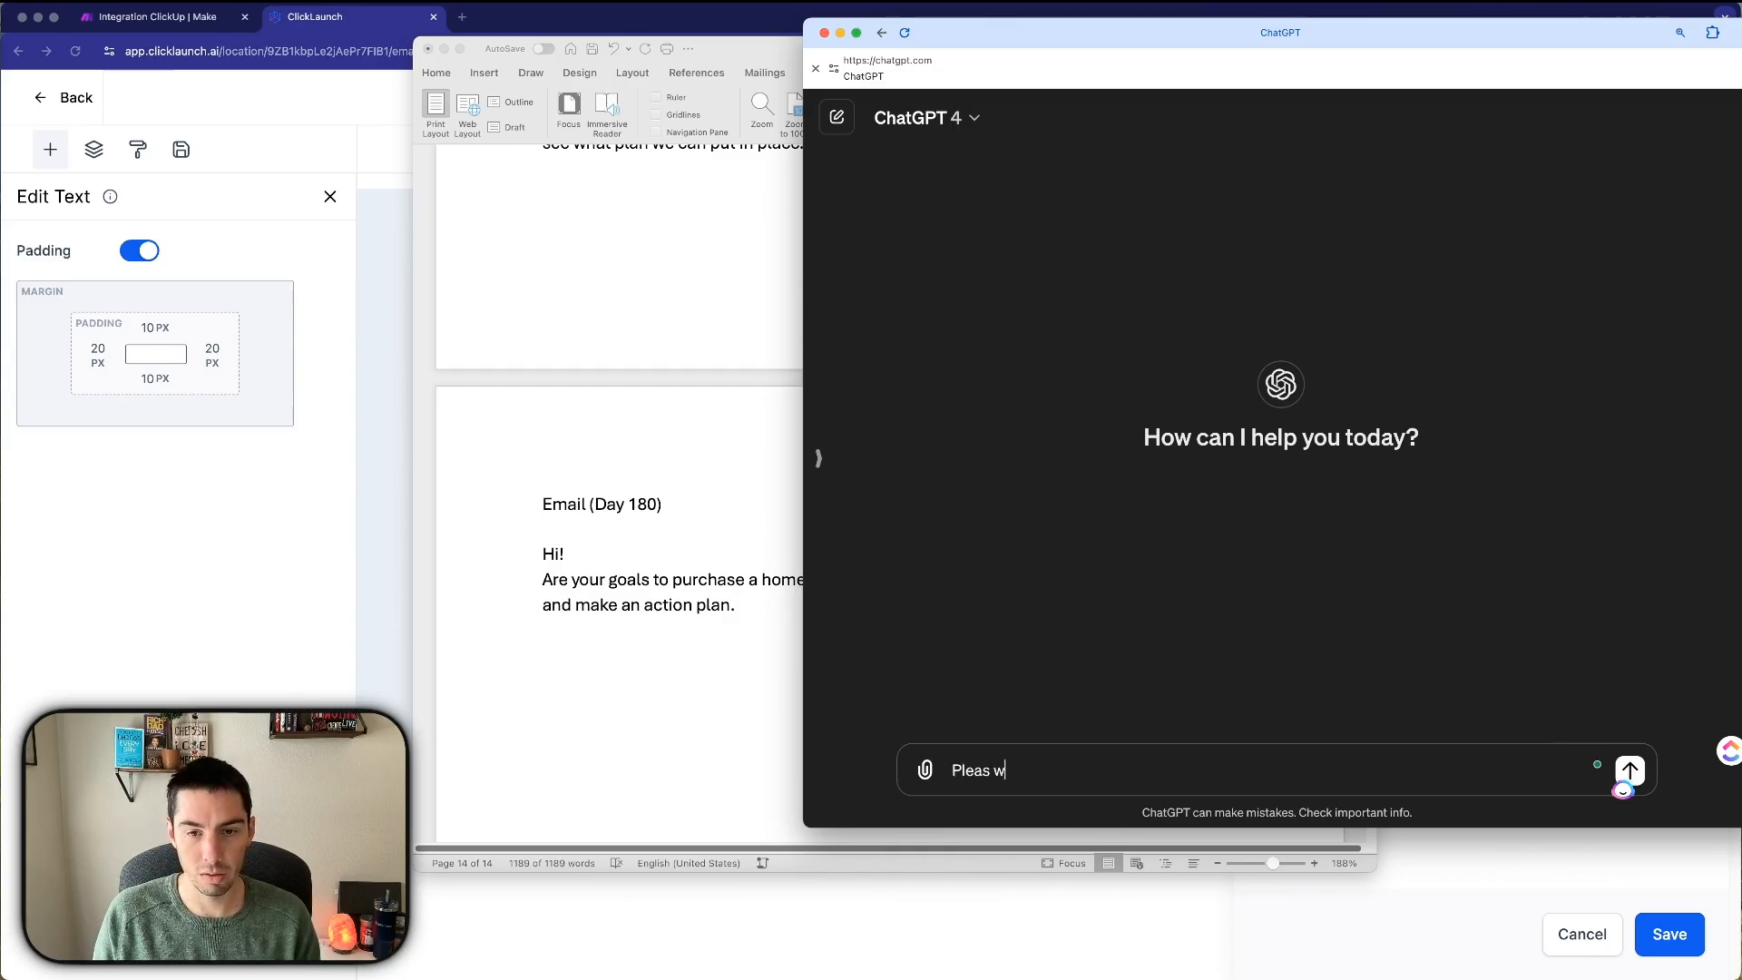
key(BackSpace)
key(BackSpace)
text(e write)
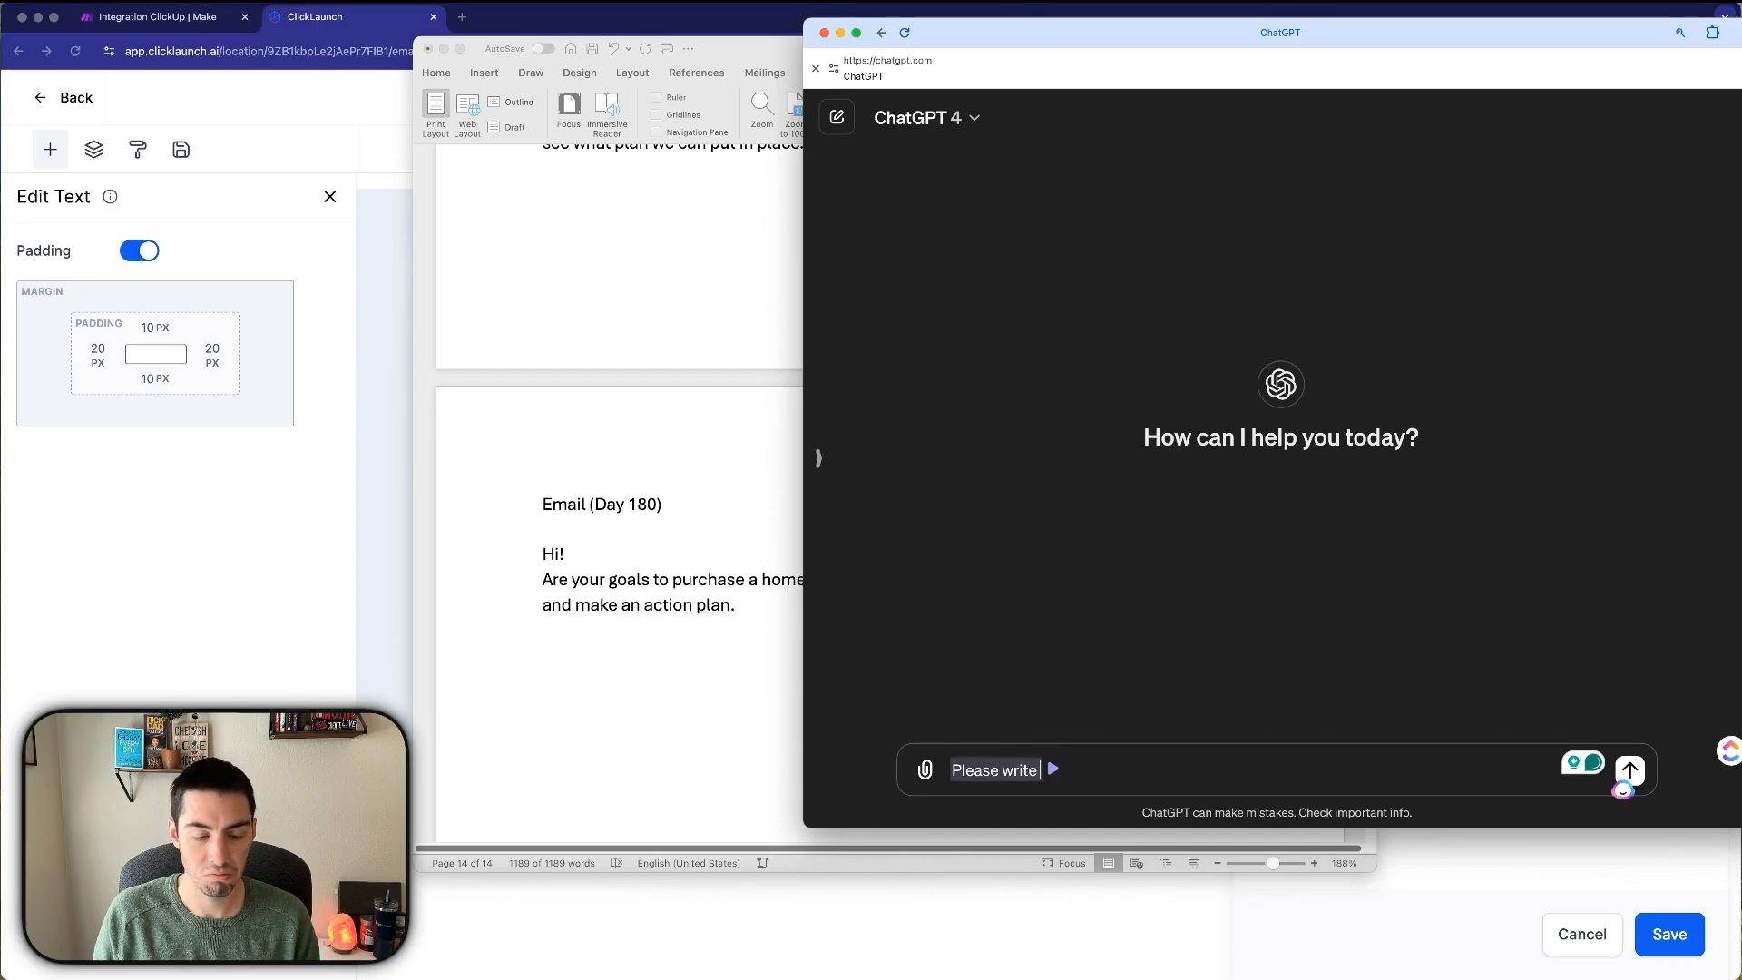
text( em)
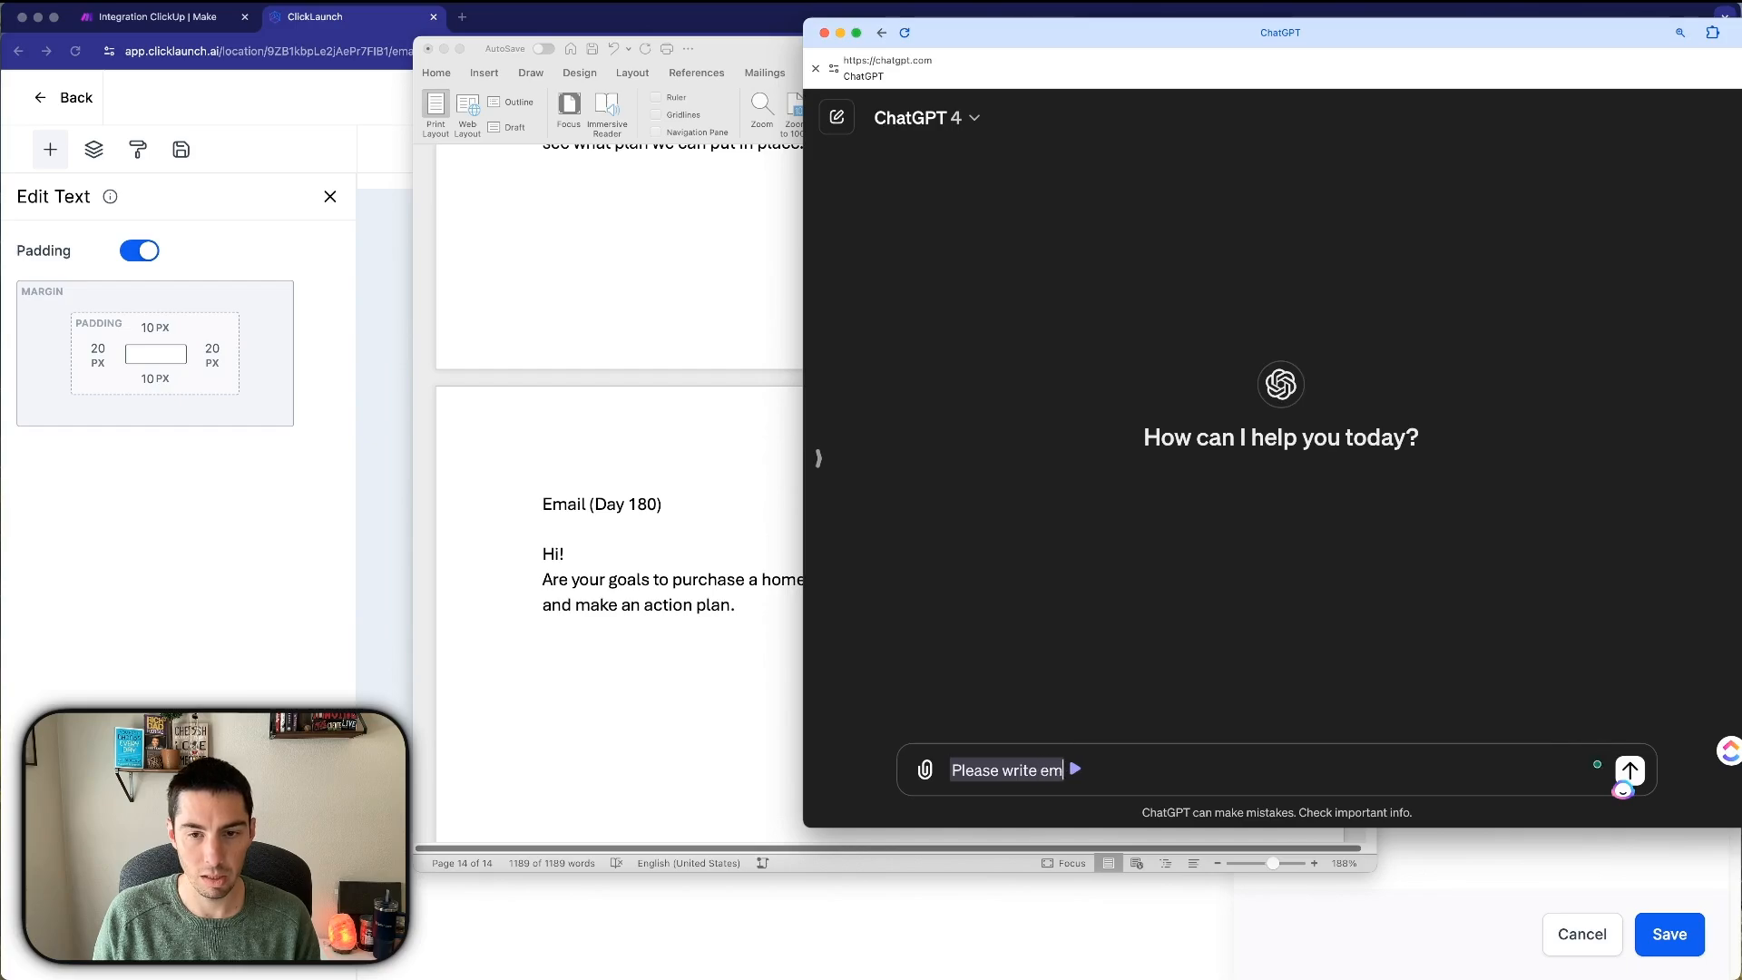
text(ail su)
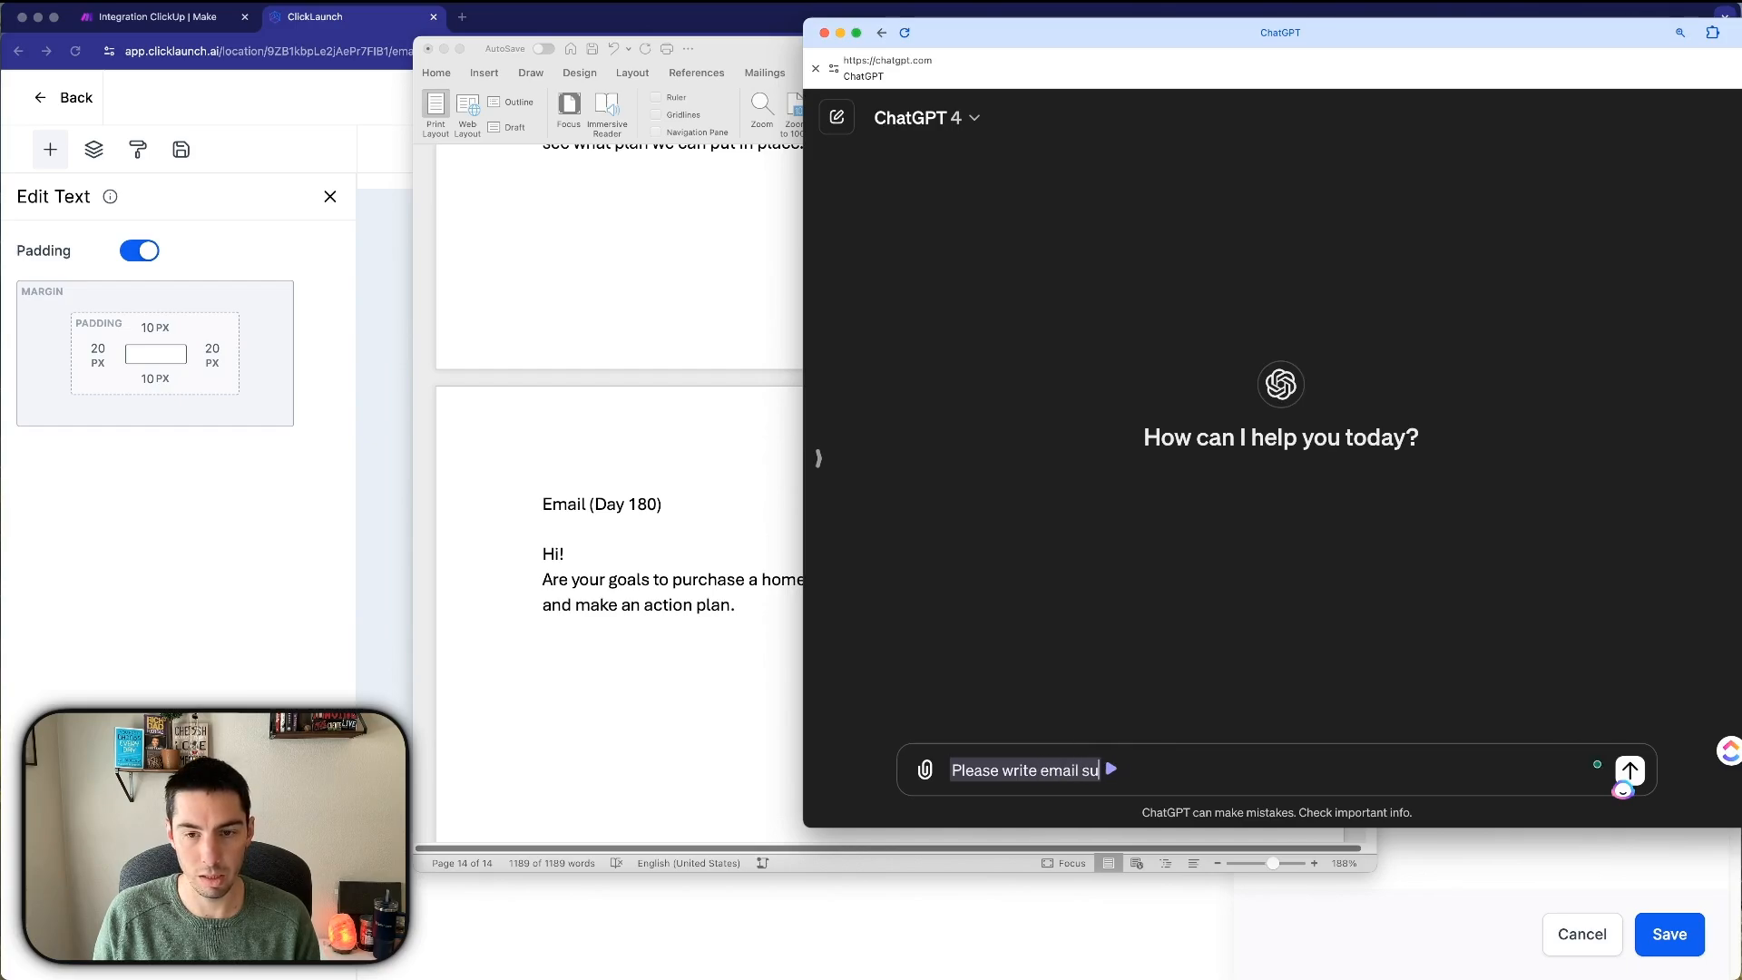
text(bject link)
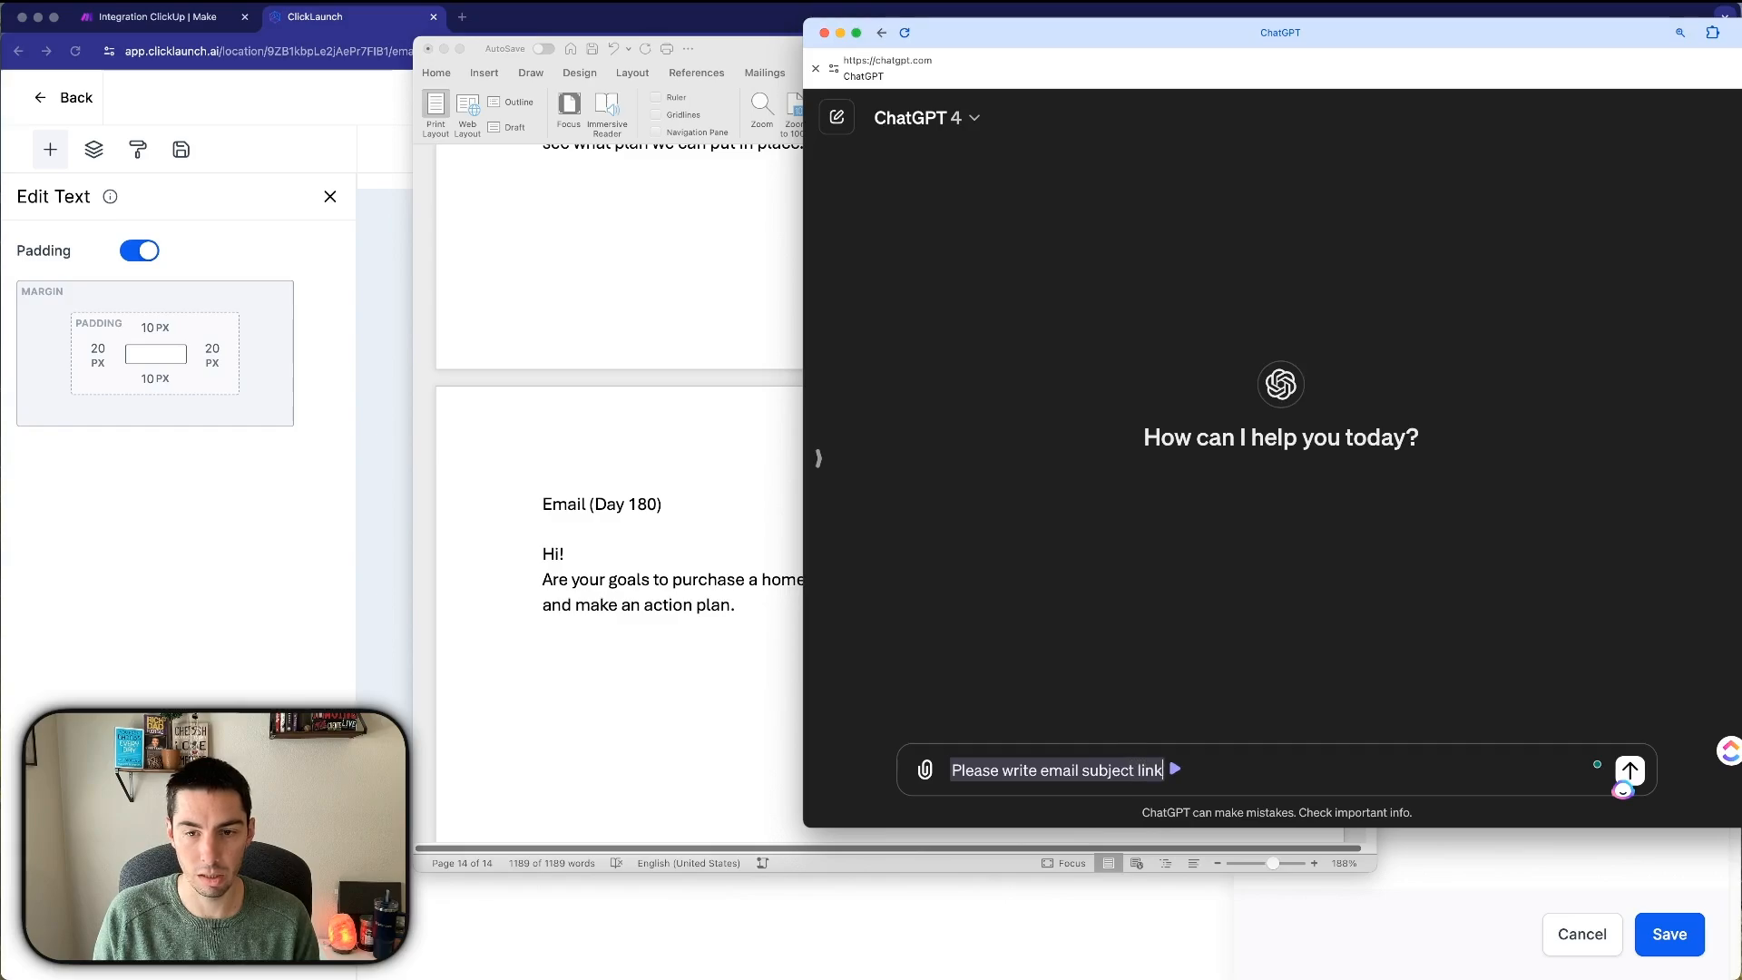
text( for ea)
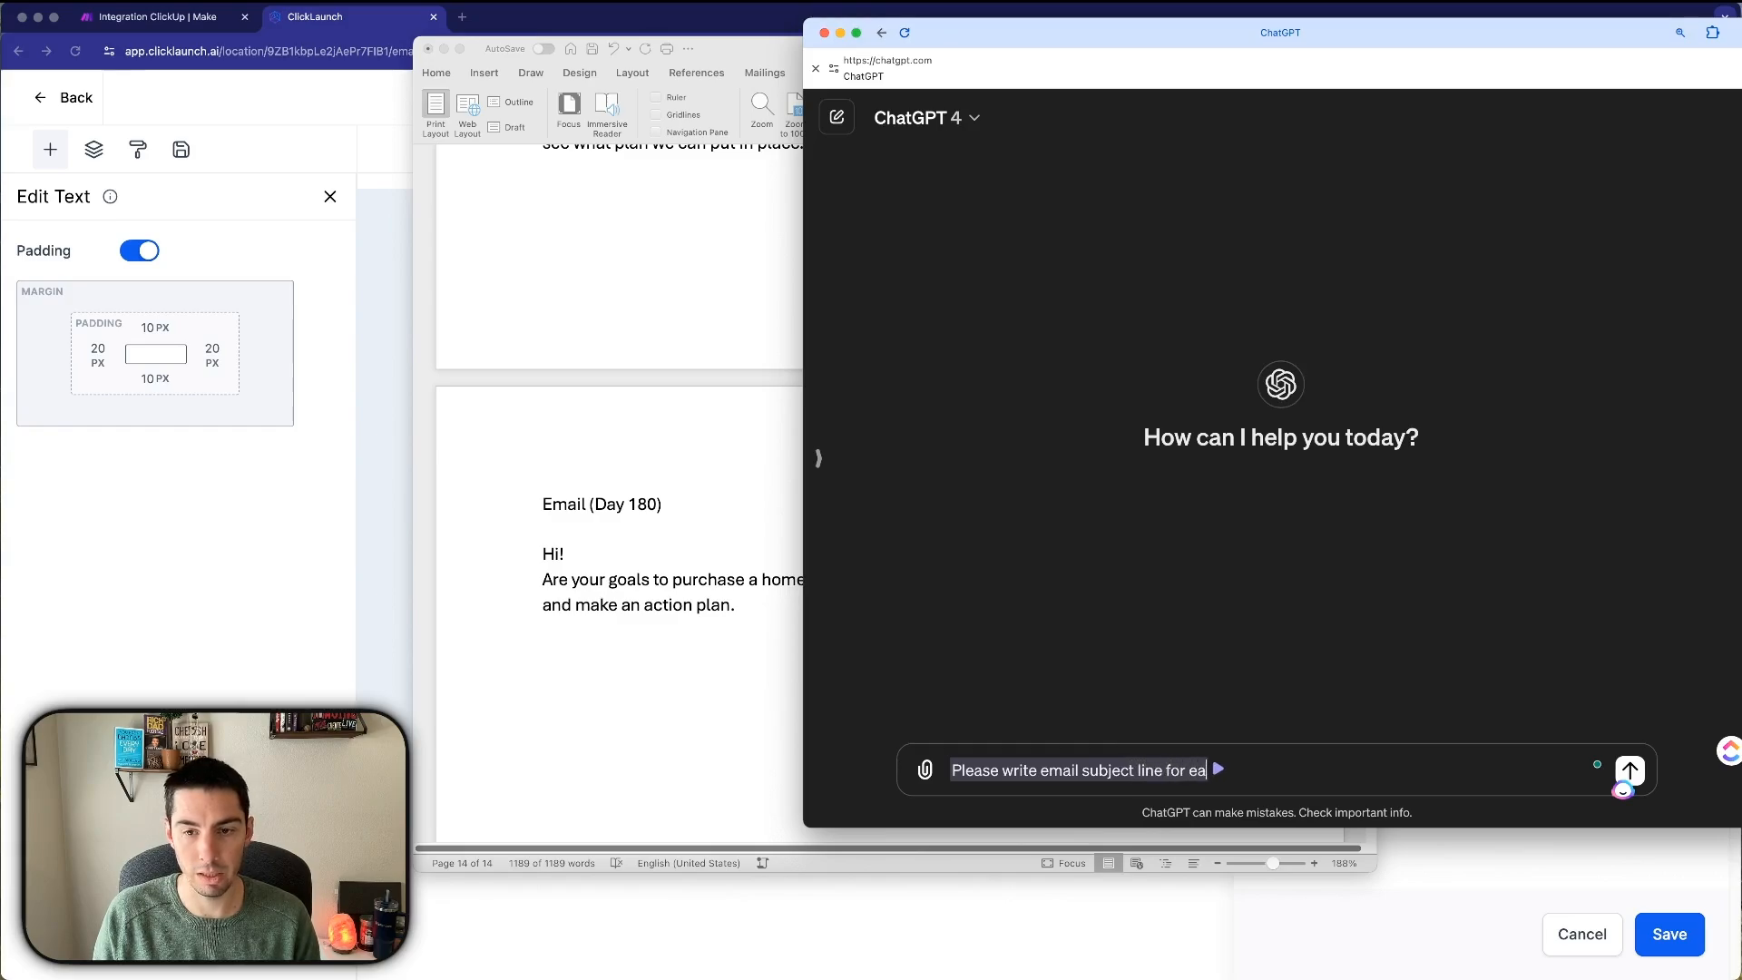
text(ch of the folowi)
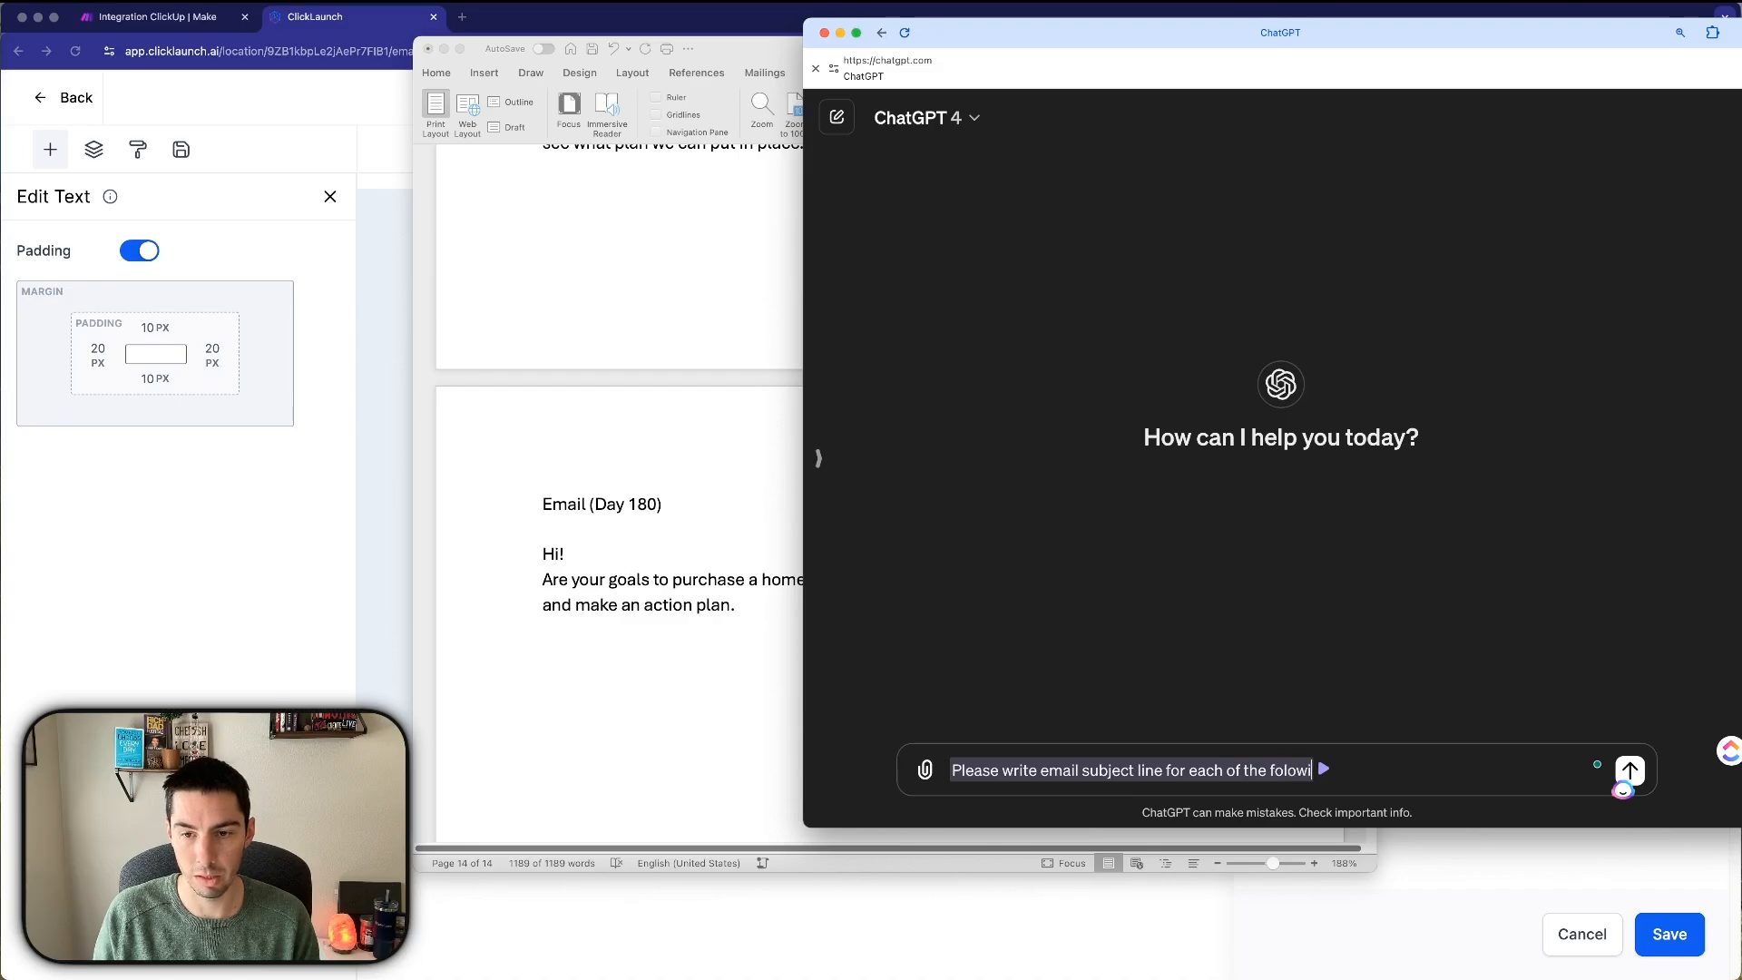
key(BackSpace)
key(BackSpace)
key(BackSpace)
text(lowing )
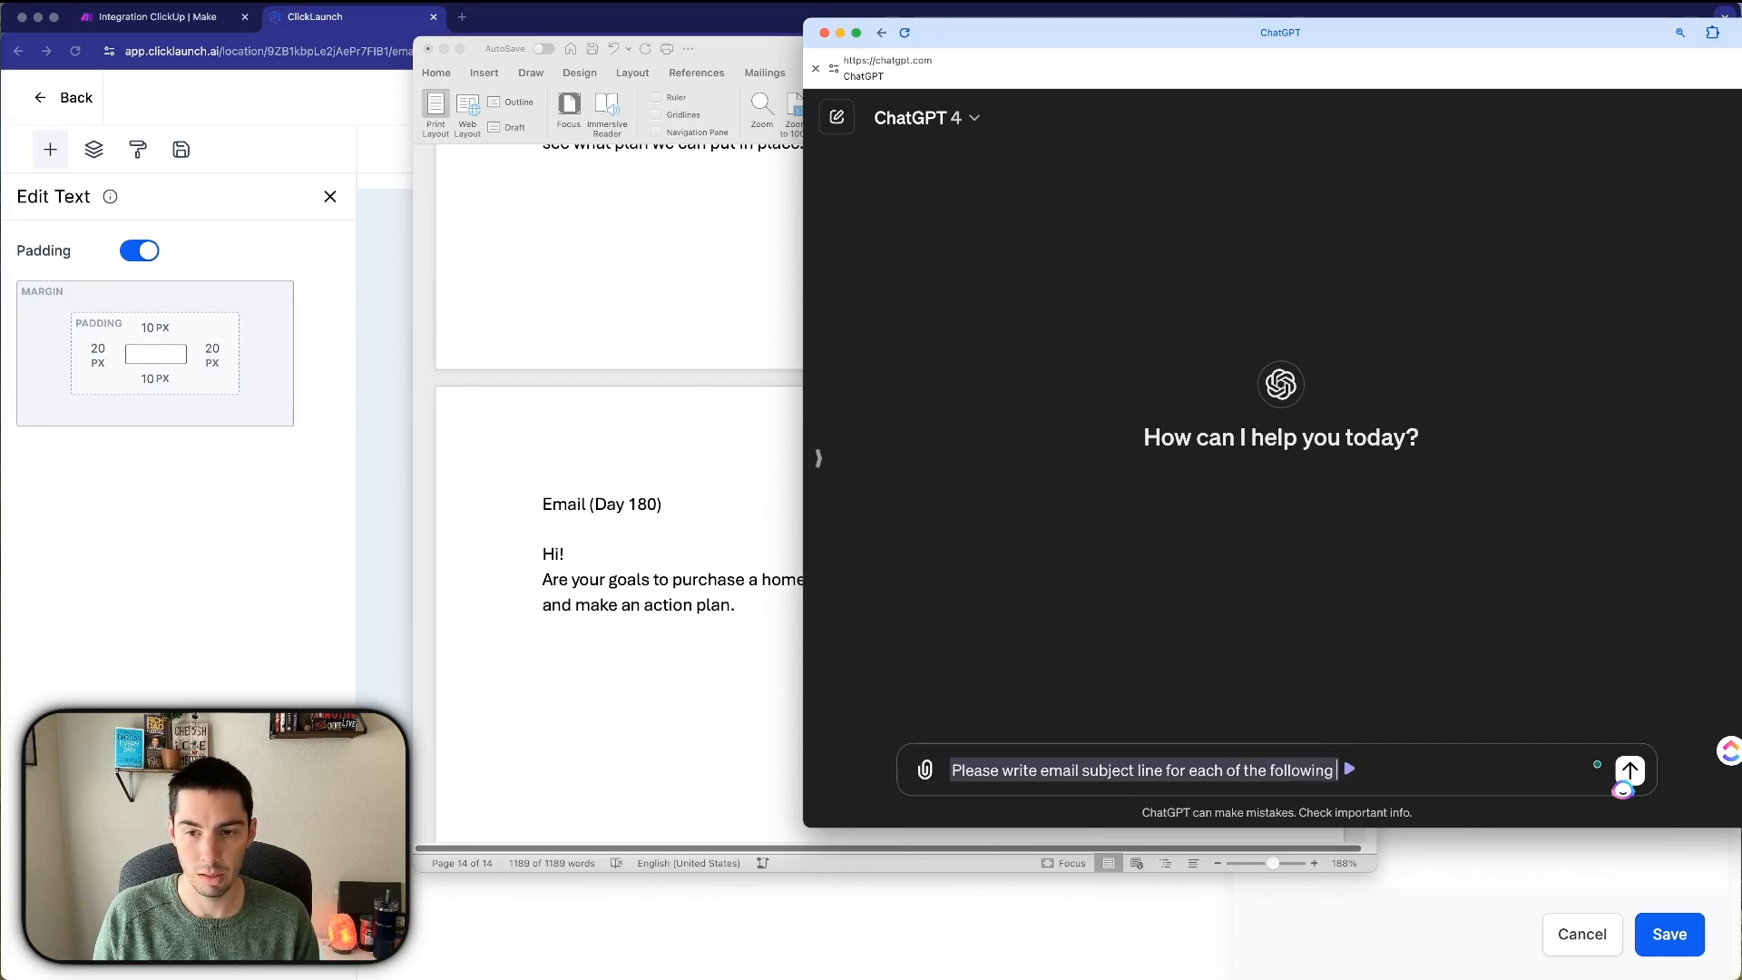
text(emails)
key(BackSpace)
key(BackSpace)
key(BackSpace)
key(BackSpace)
text(ails)
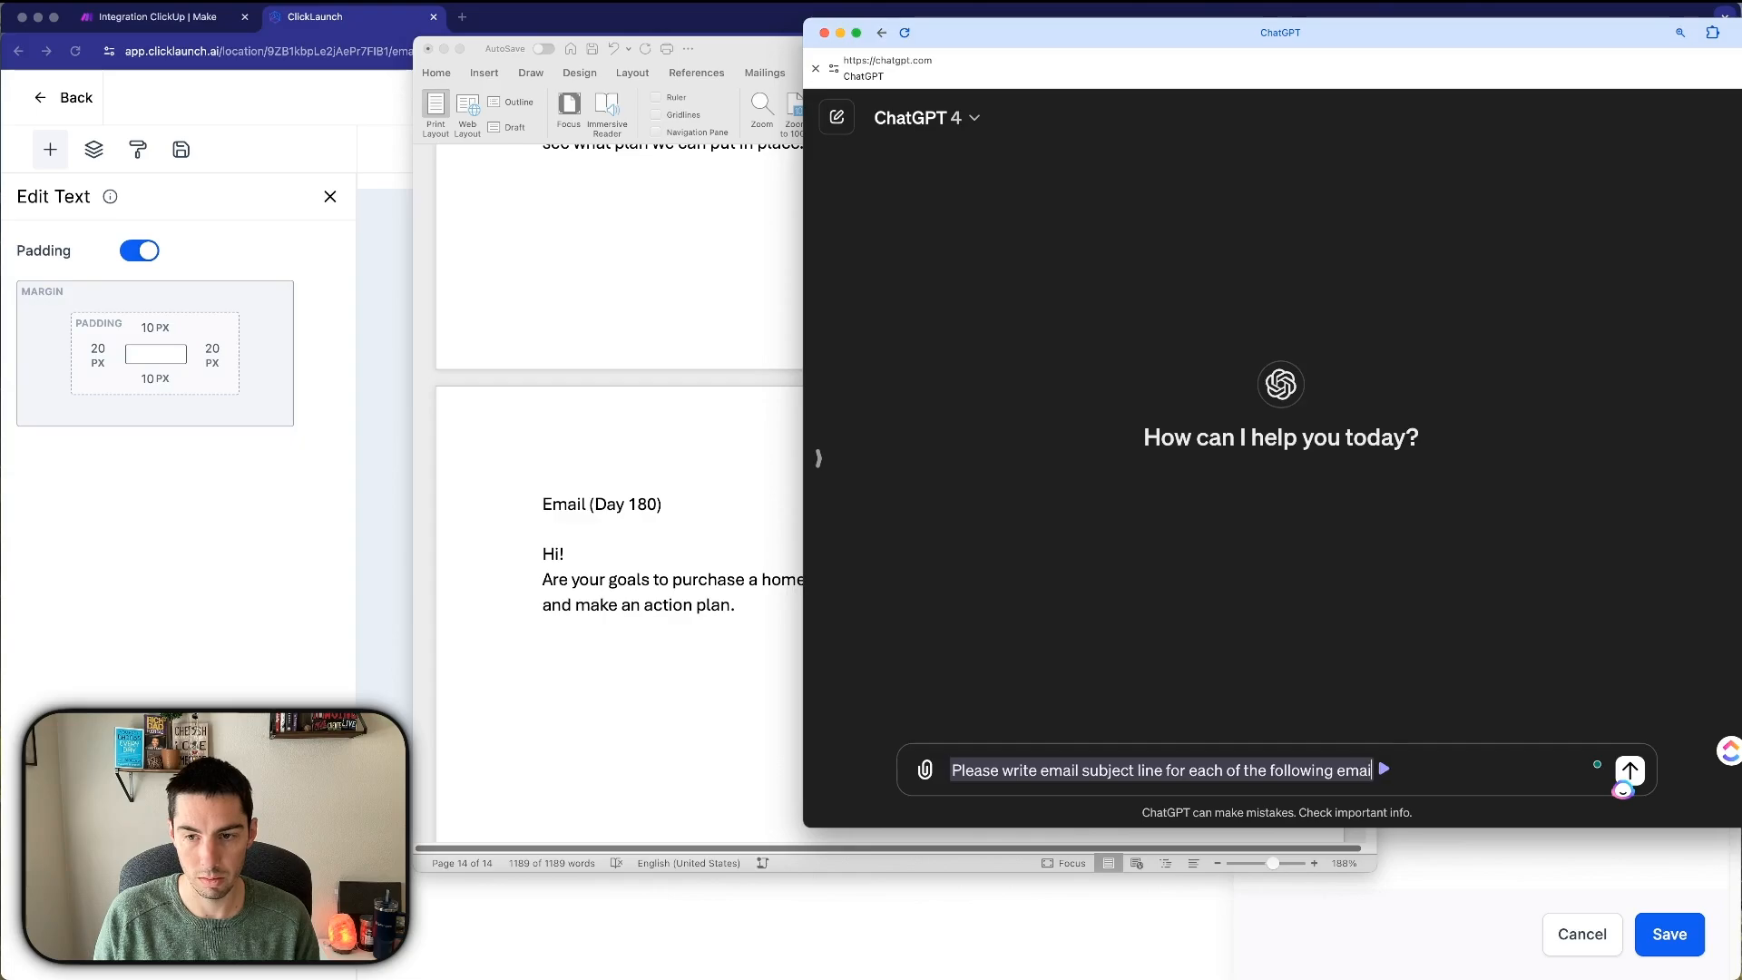
text(:)
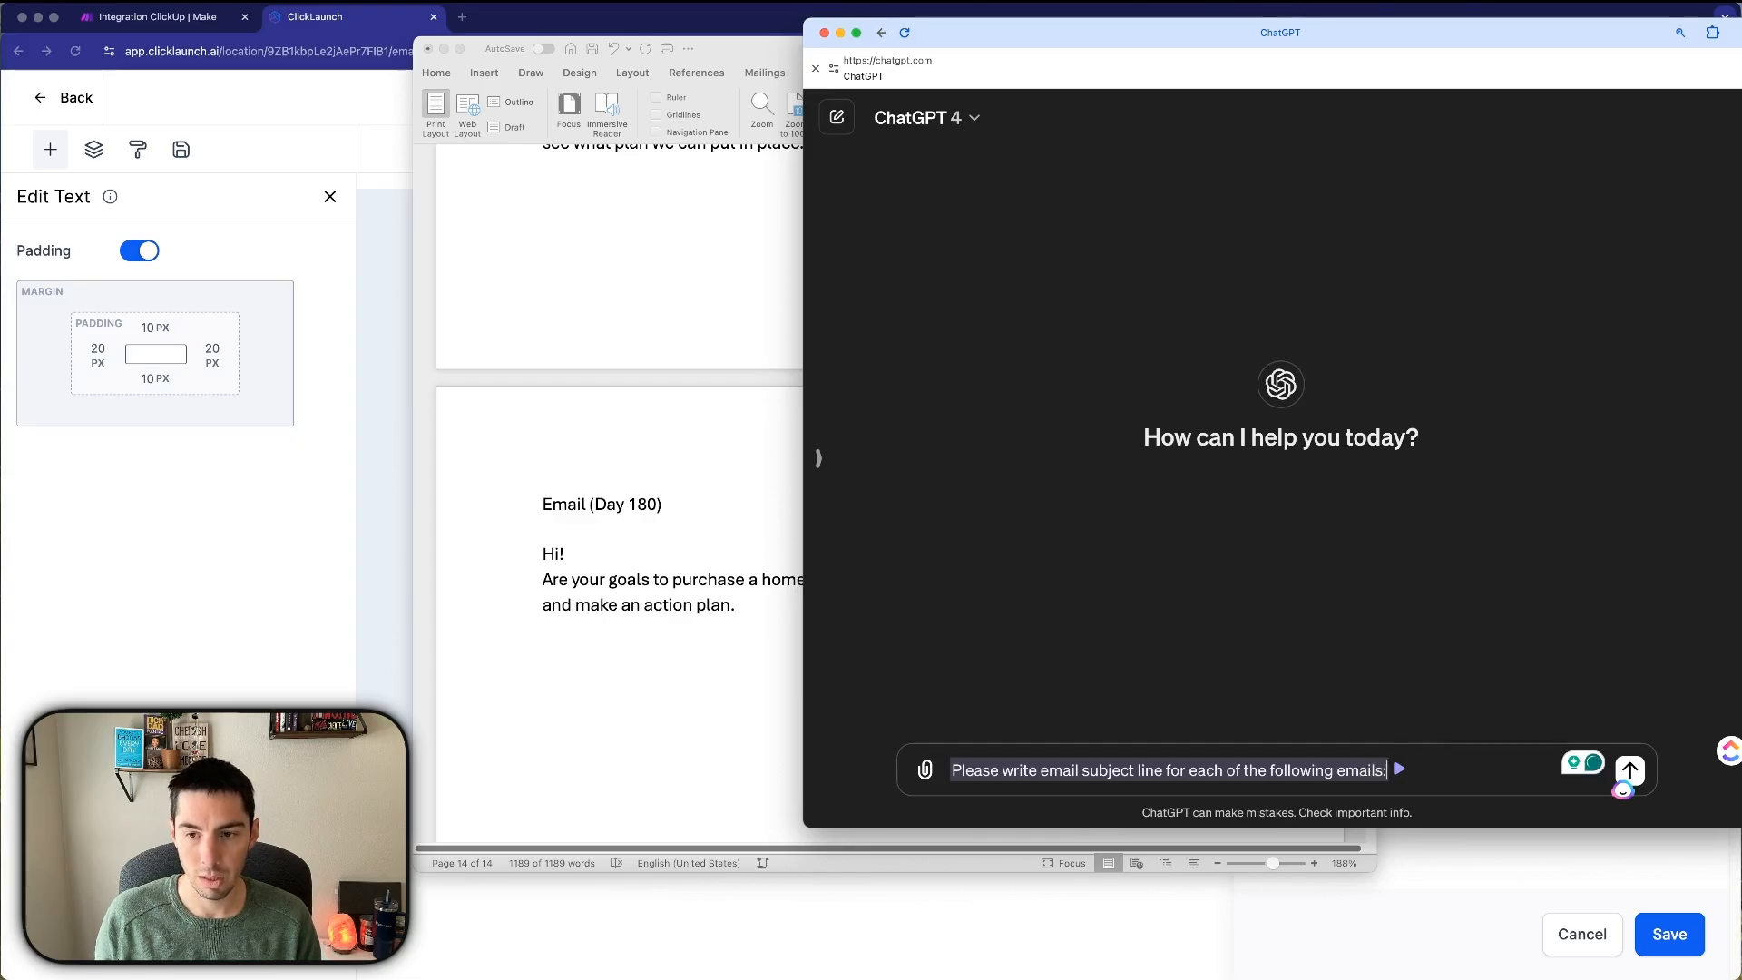
key(shift+Return)
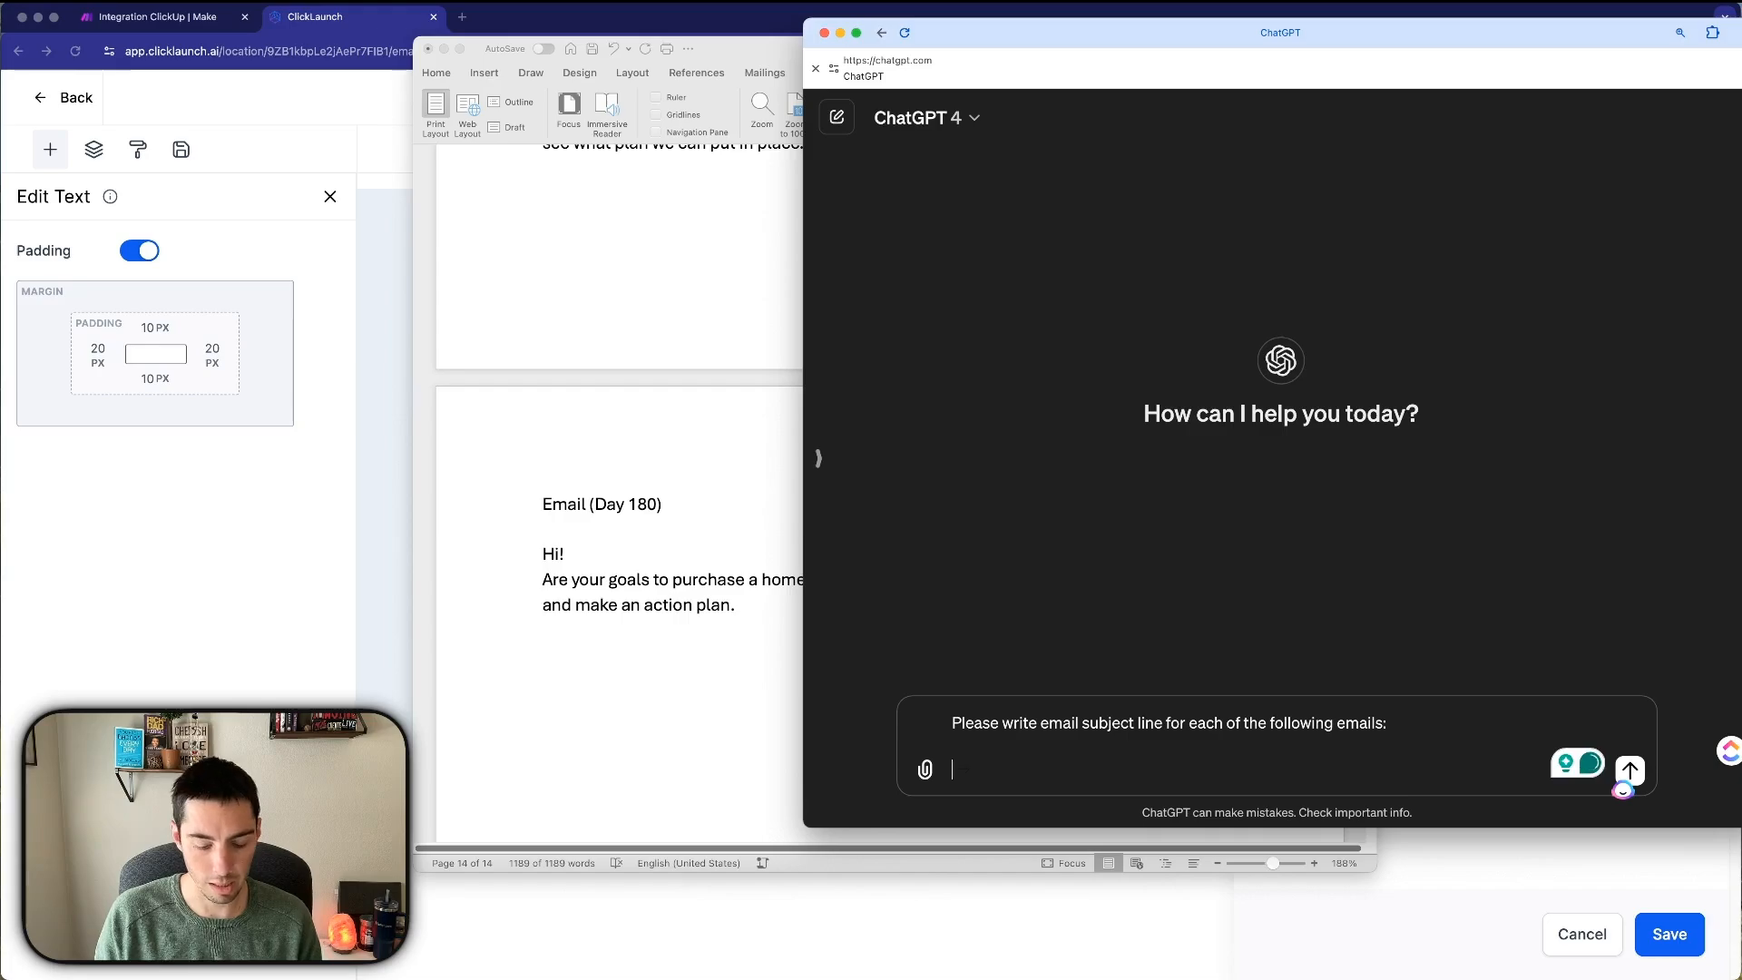
text(Email (Day 180)  Hi! Are your goals to purchase a home? Let’s see what we need to do to get you there. Let’s talk and make an action plan.)
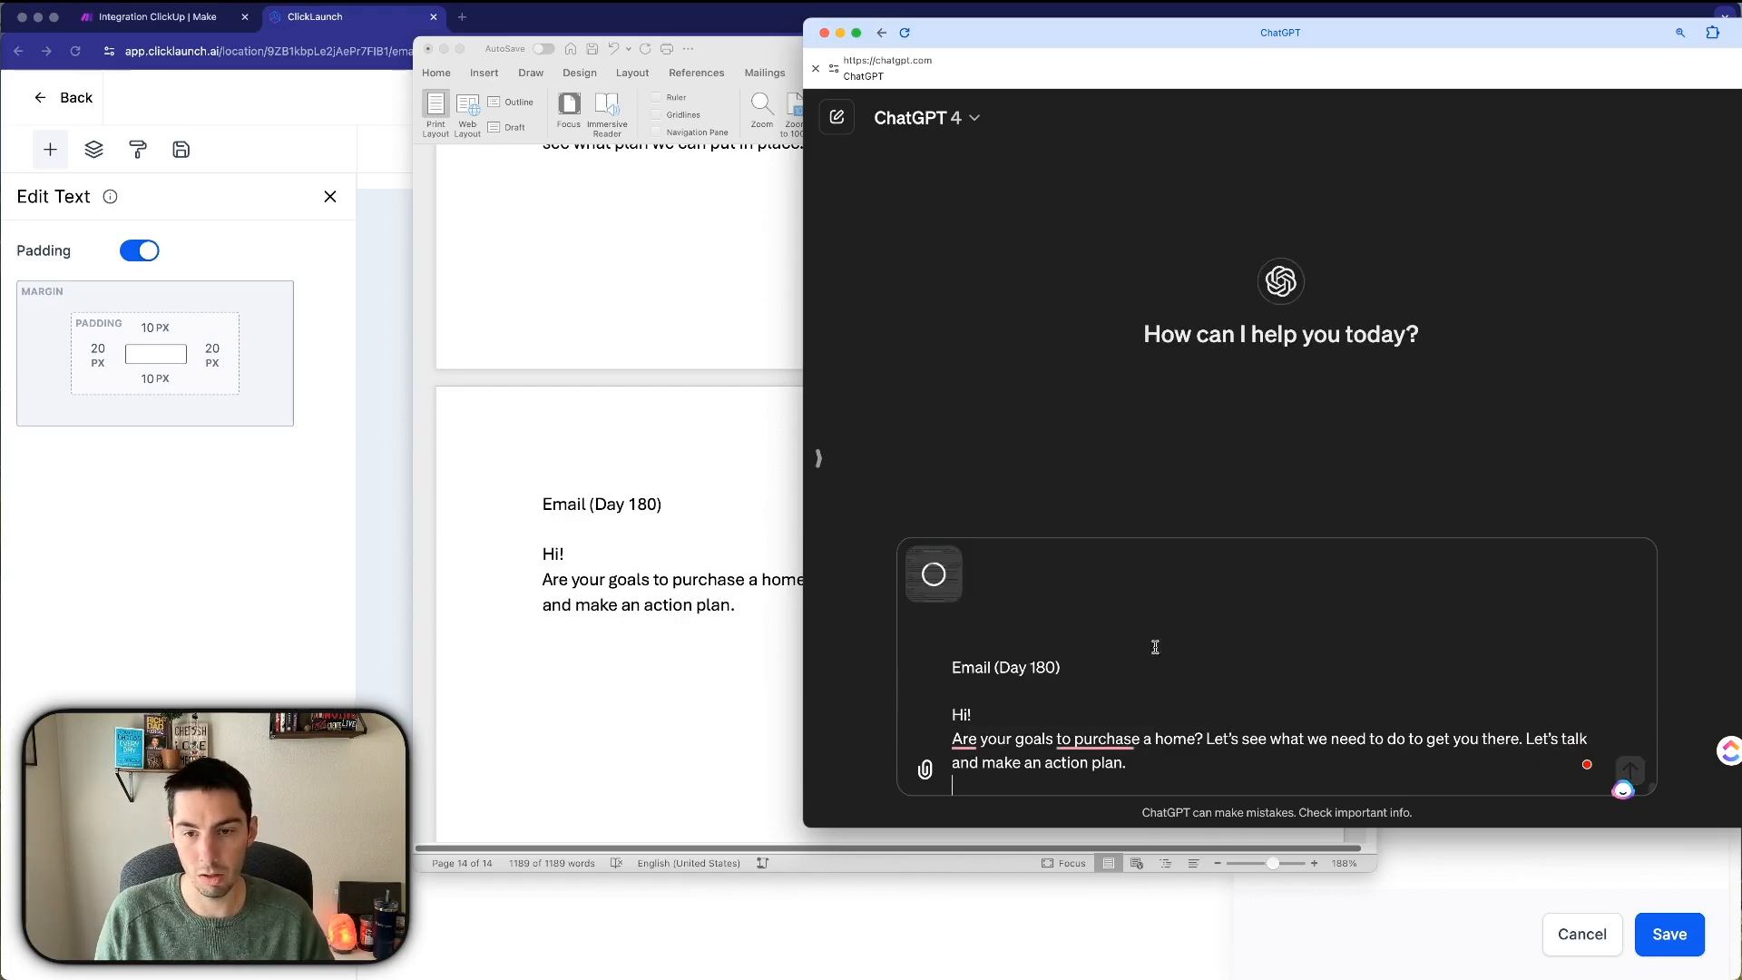
Prefix the prompt with 'You are an expert copy writer for a mortgage broker.', pluralise 'subject lines', and send.
scroll(1134, 699, up, 15)
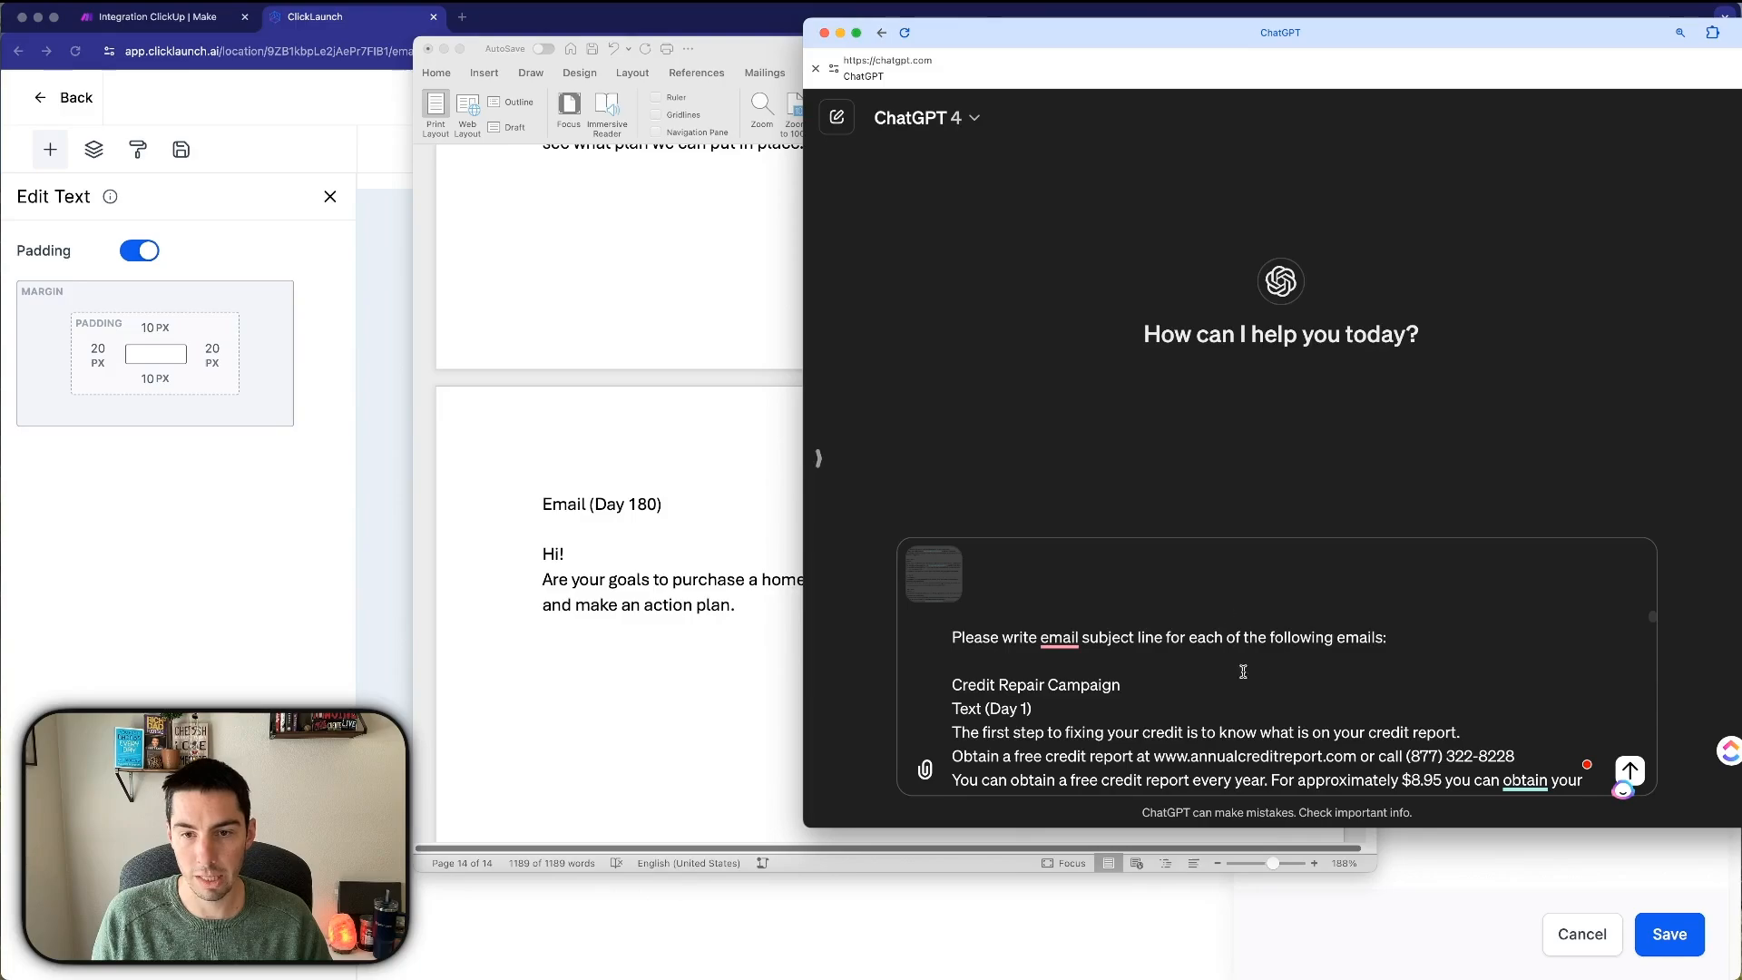
triple_click(951, 639)
click(951, 639)
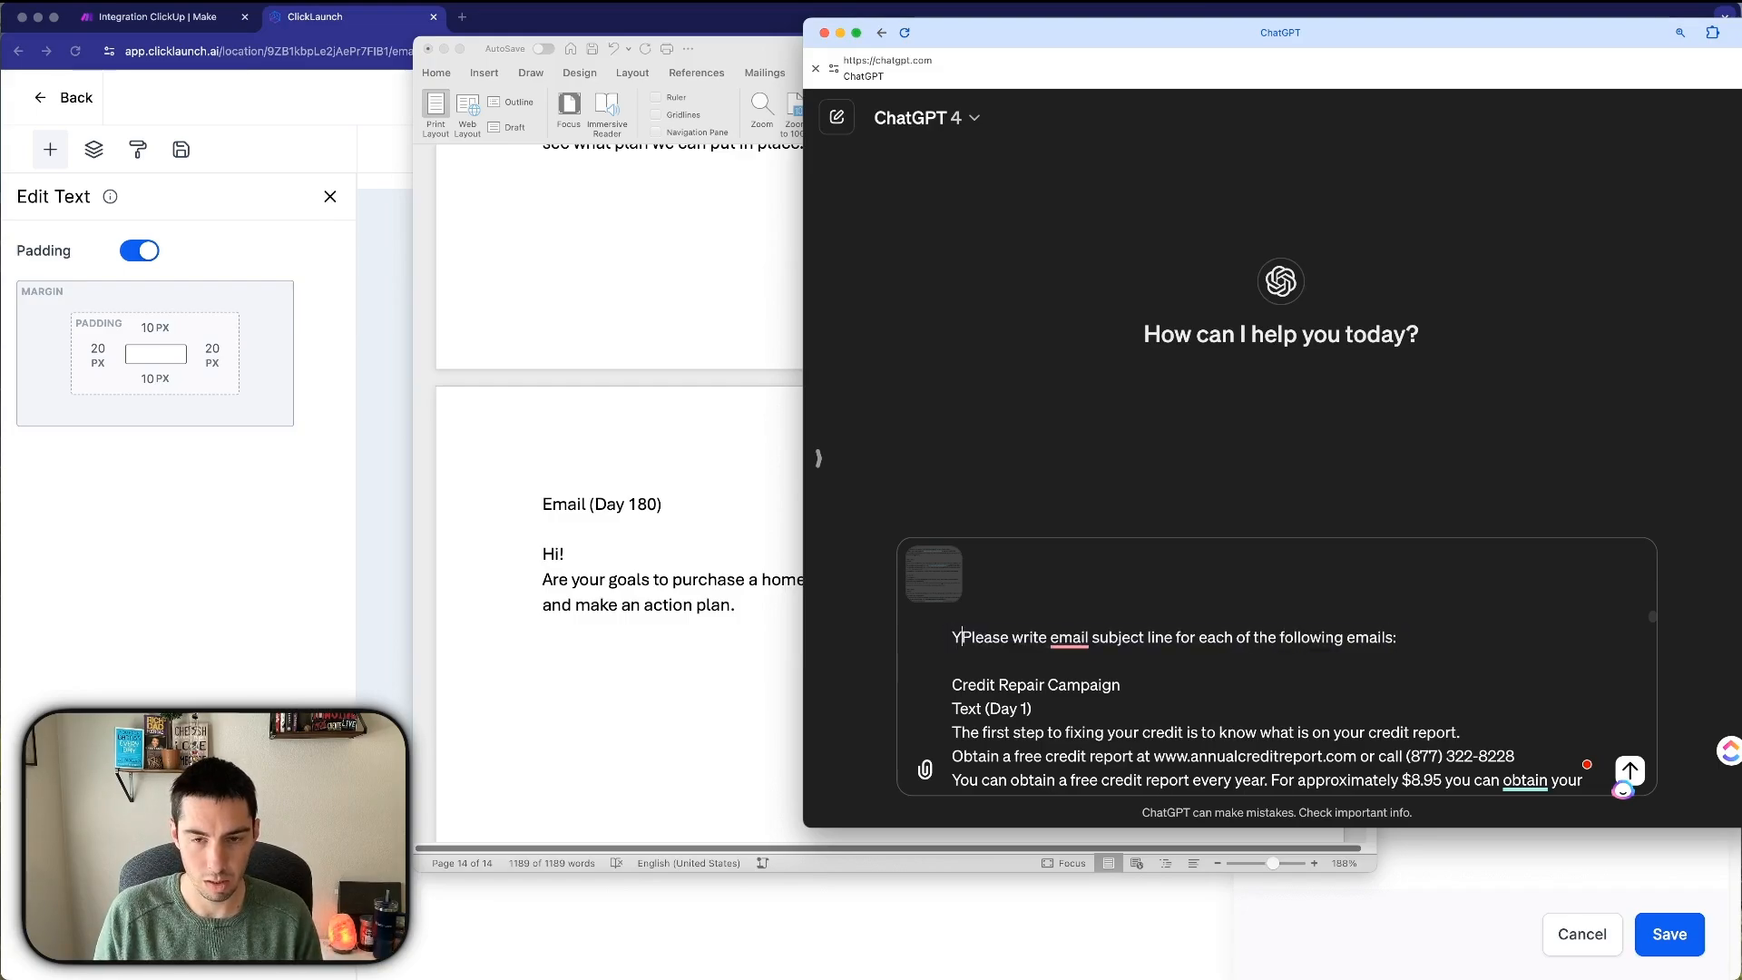
text(You are an expert )
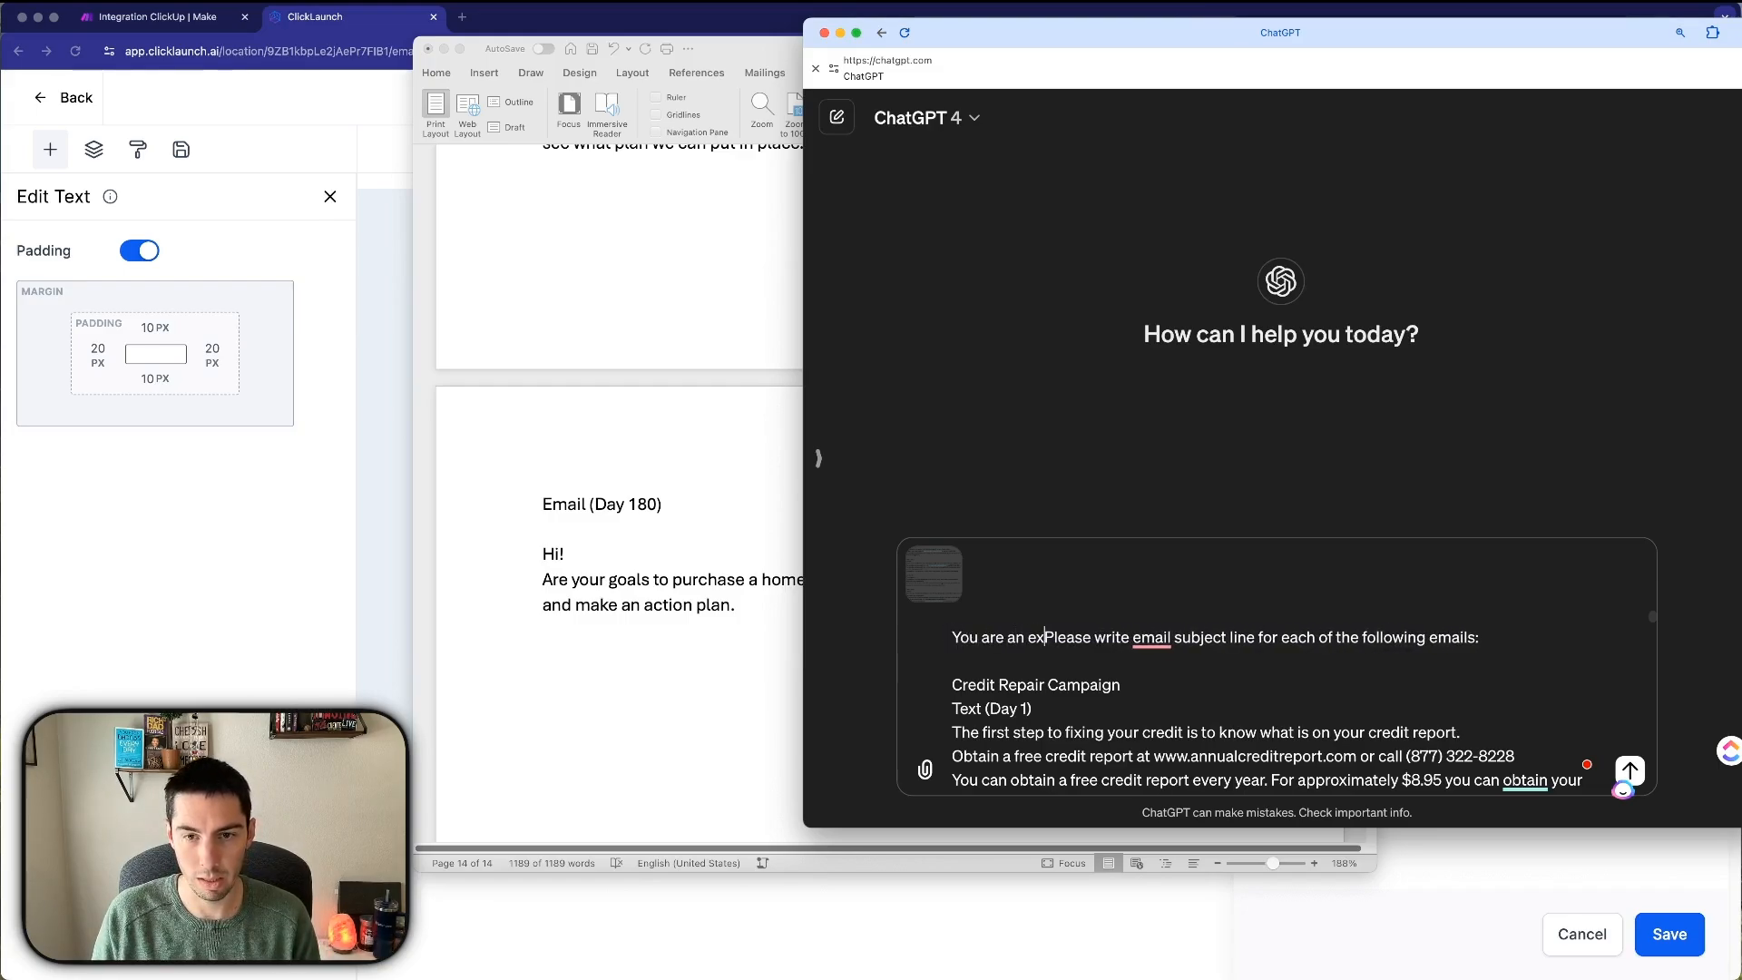
text(copy)
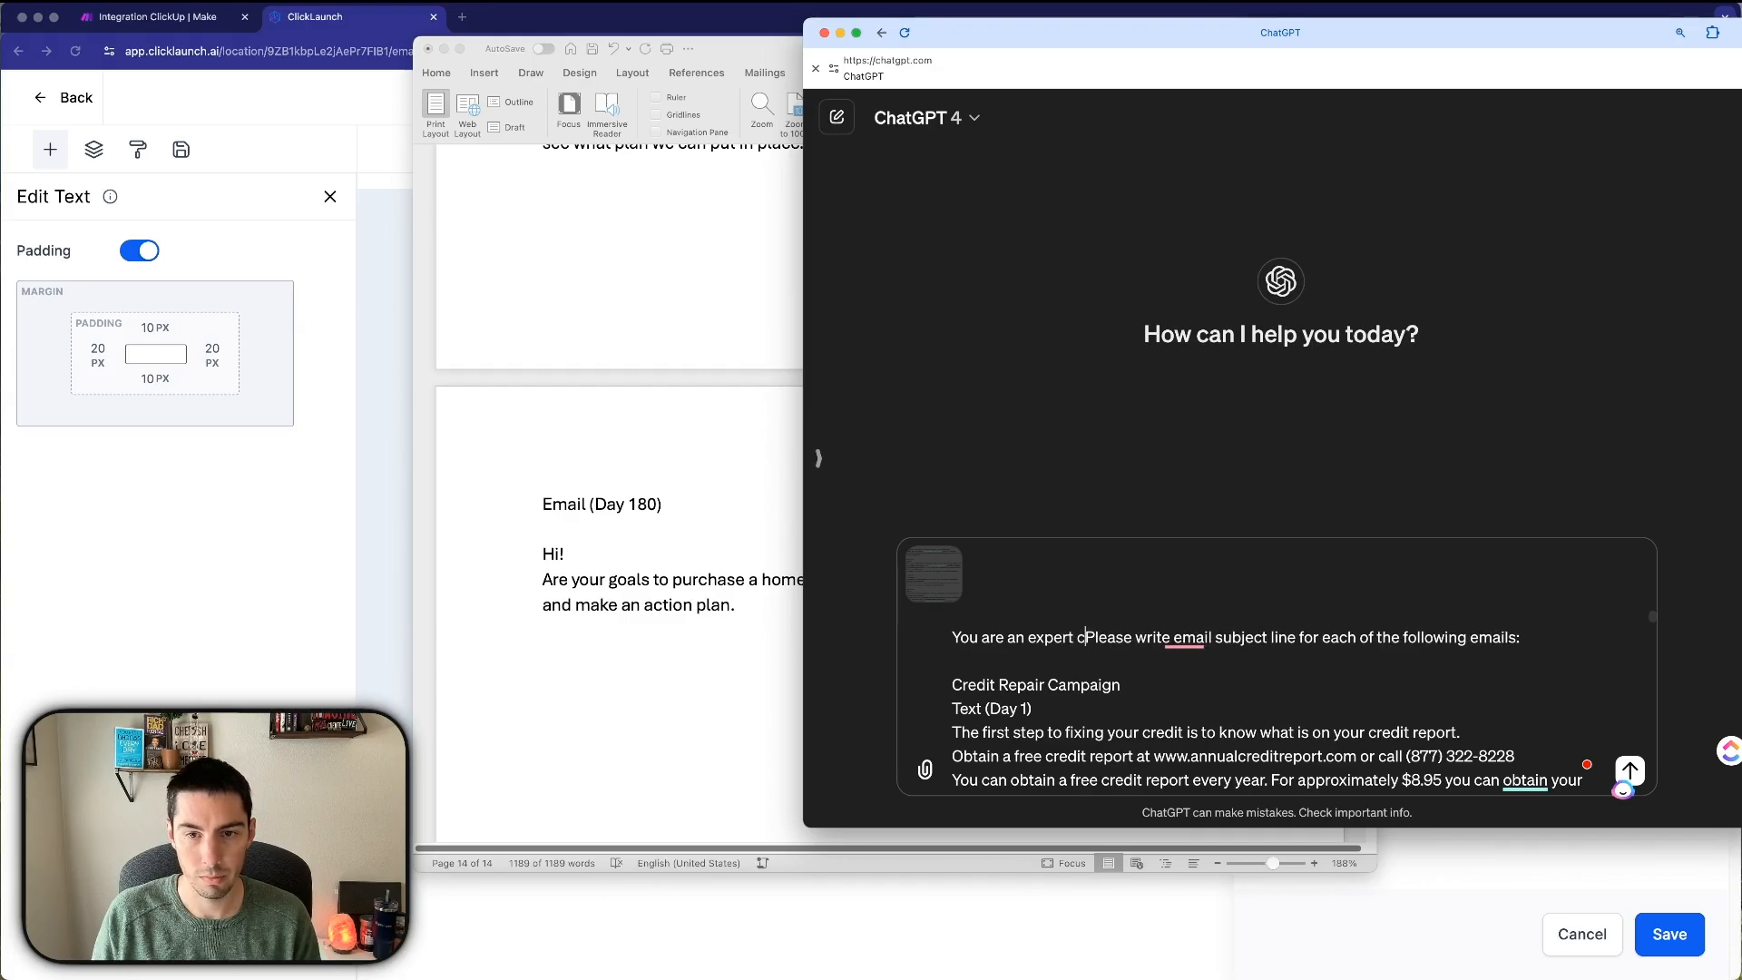
text( wir)
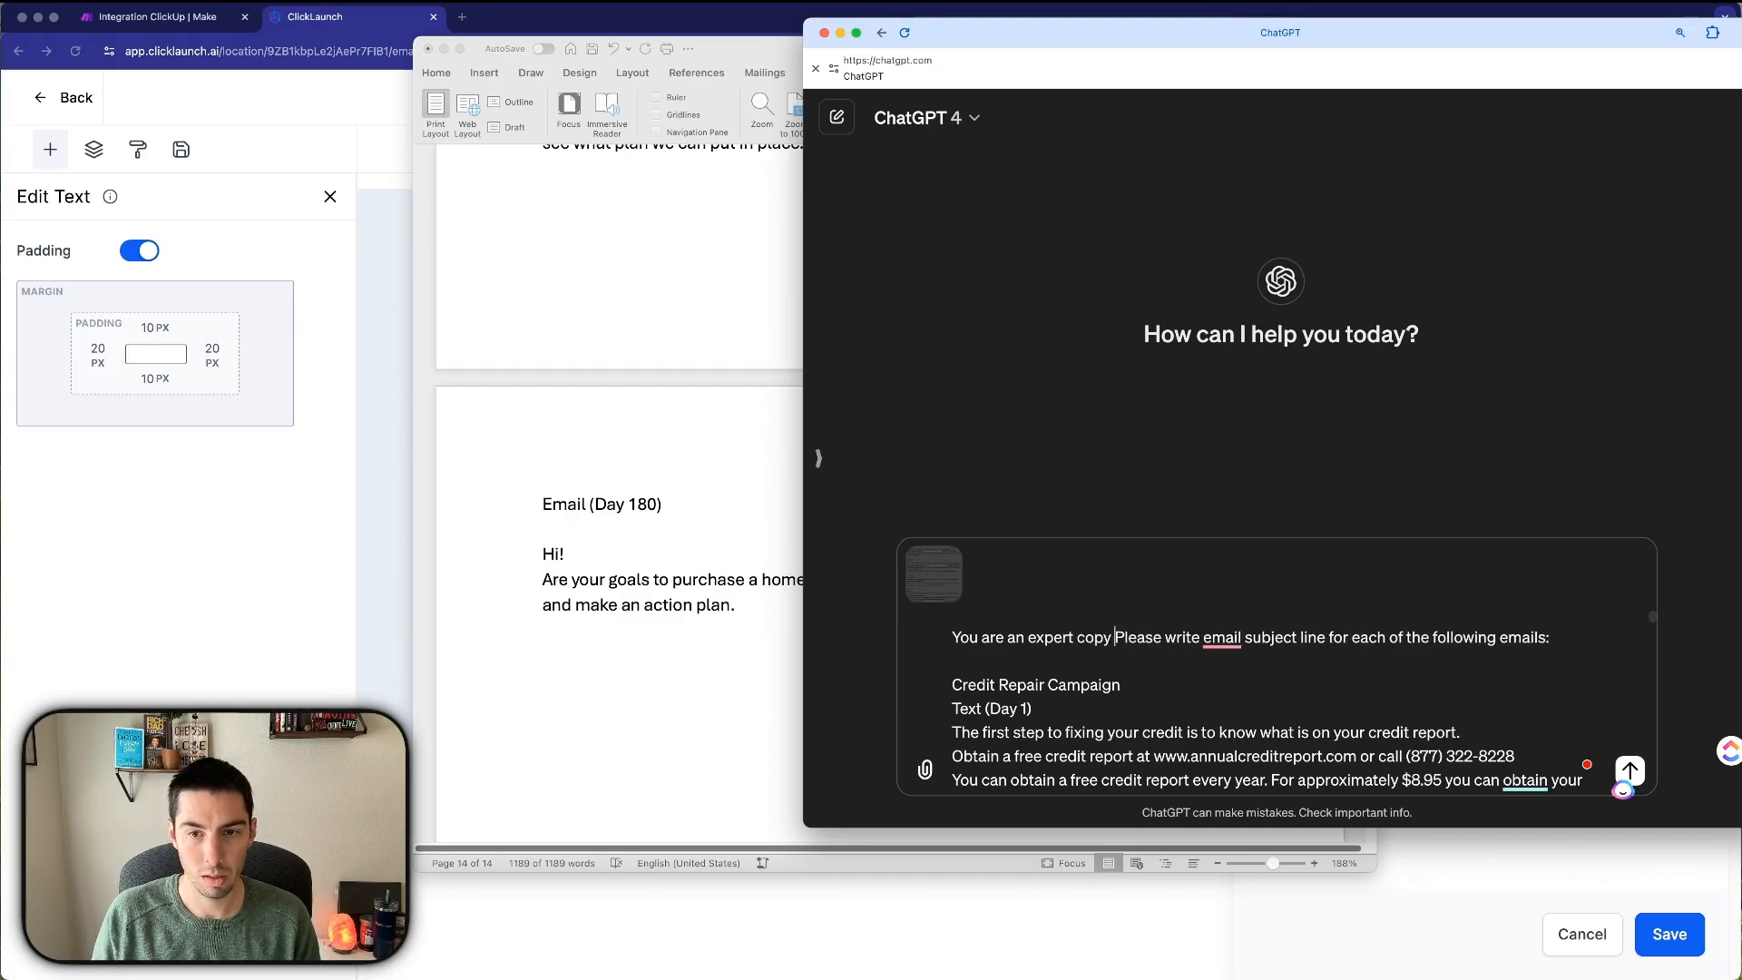
key(BackSpace)
text(ter for a mor)
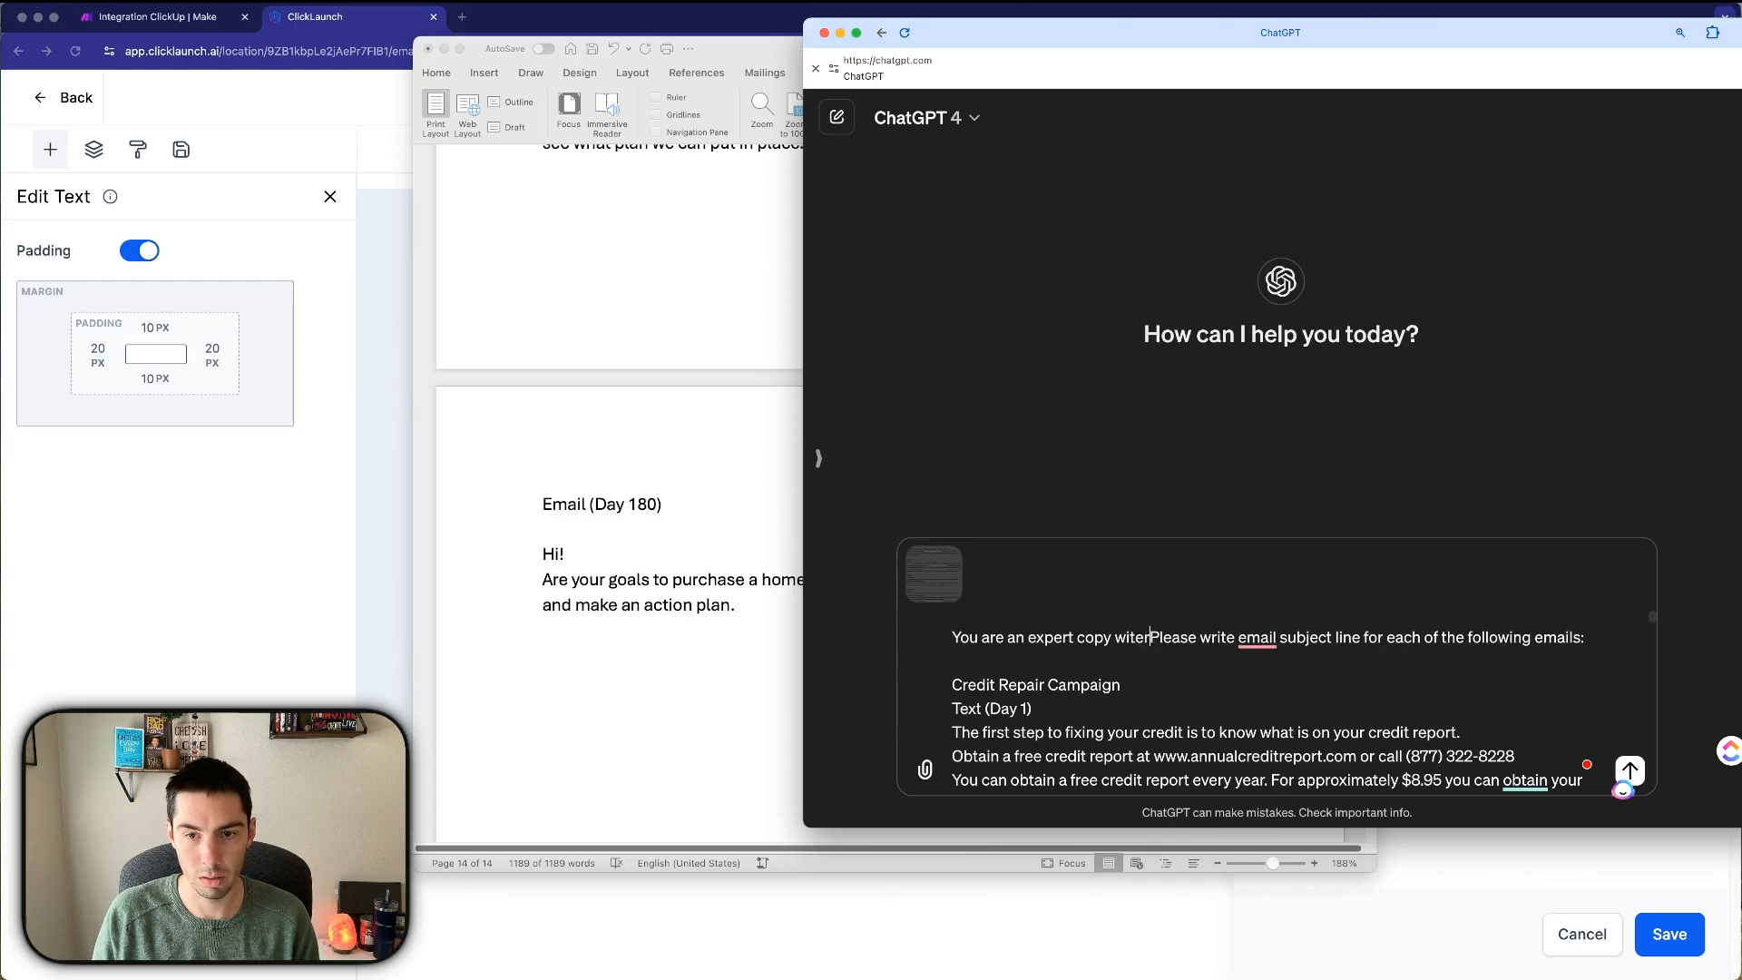
text(tgage broker.)
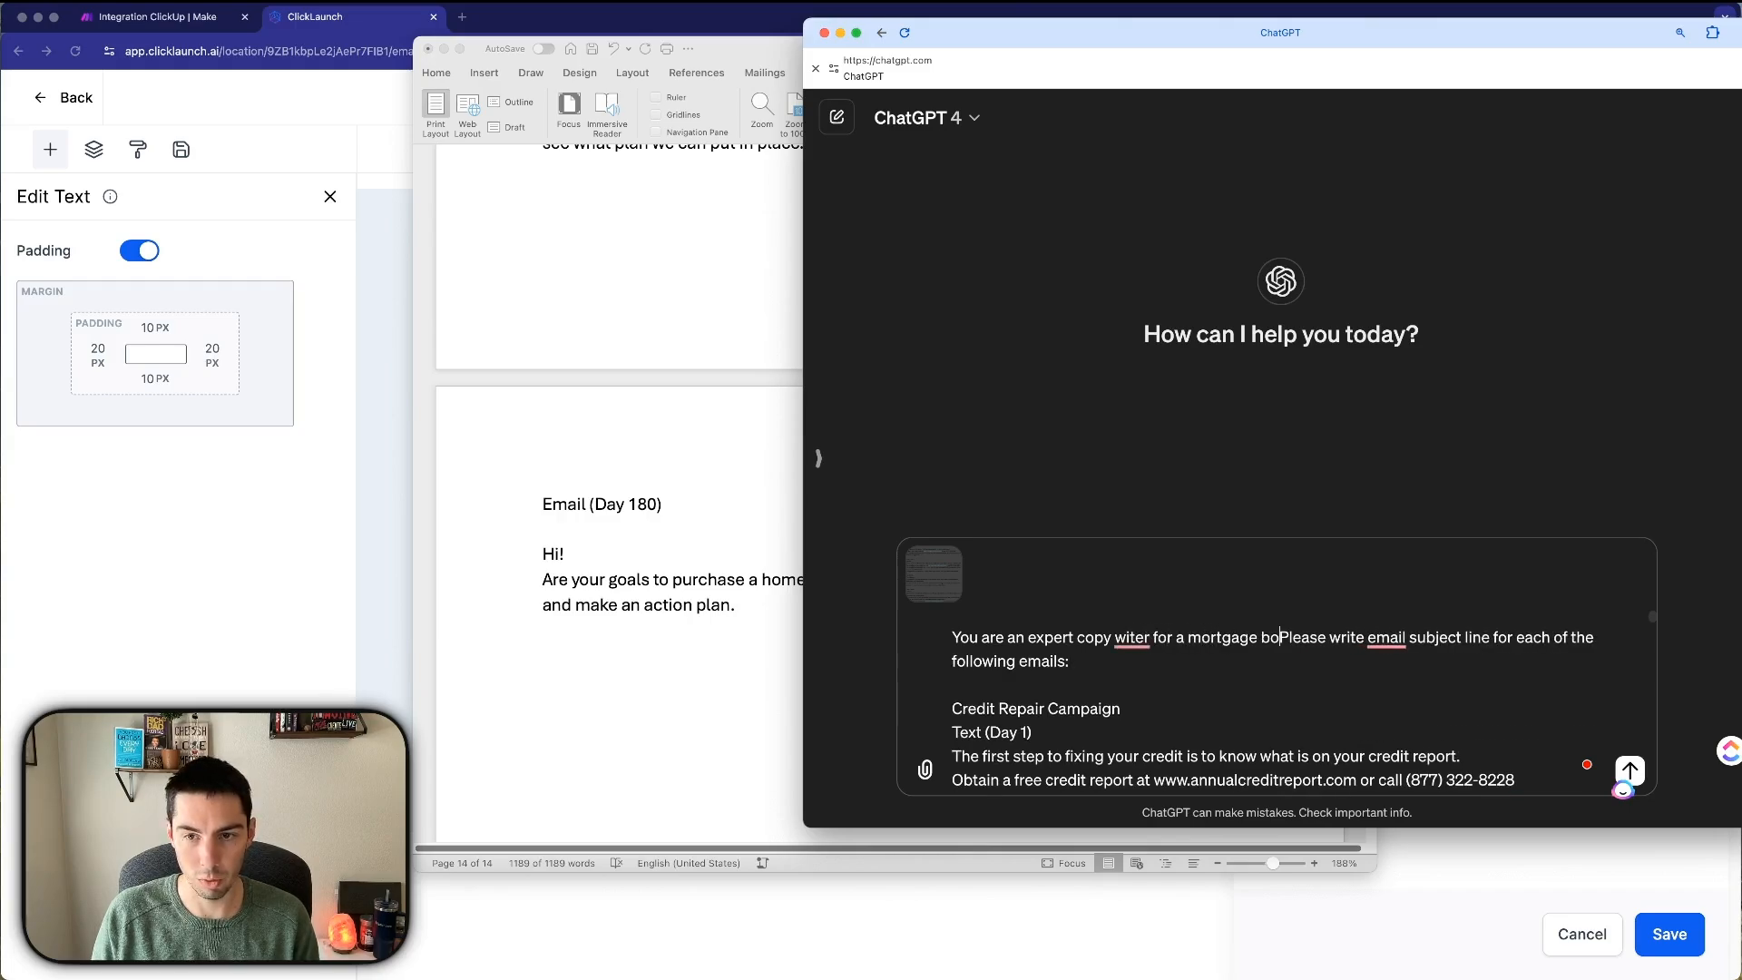
mouse_move(1442, 639)
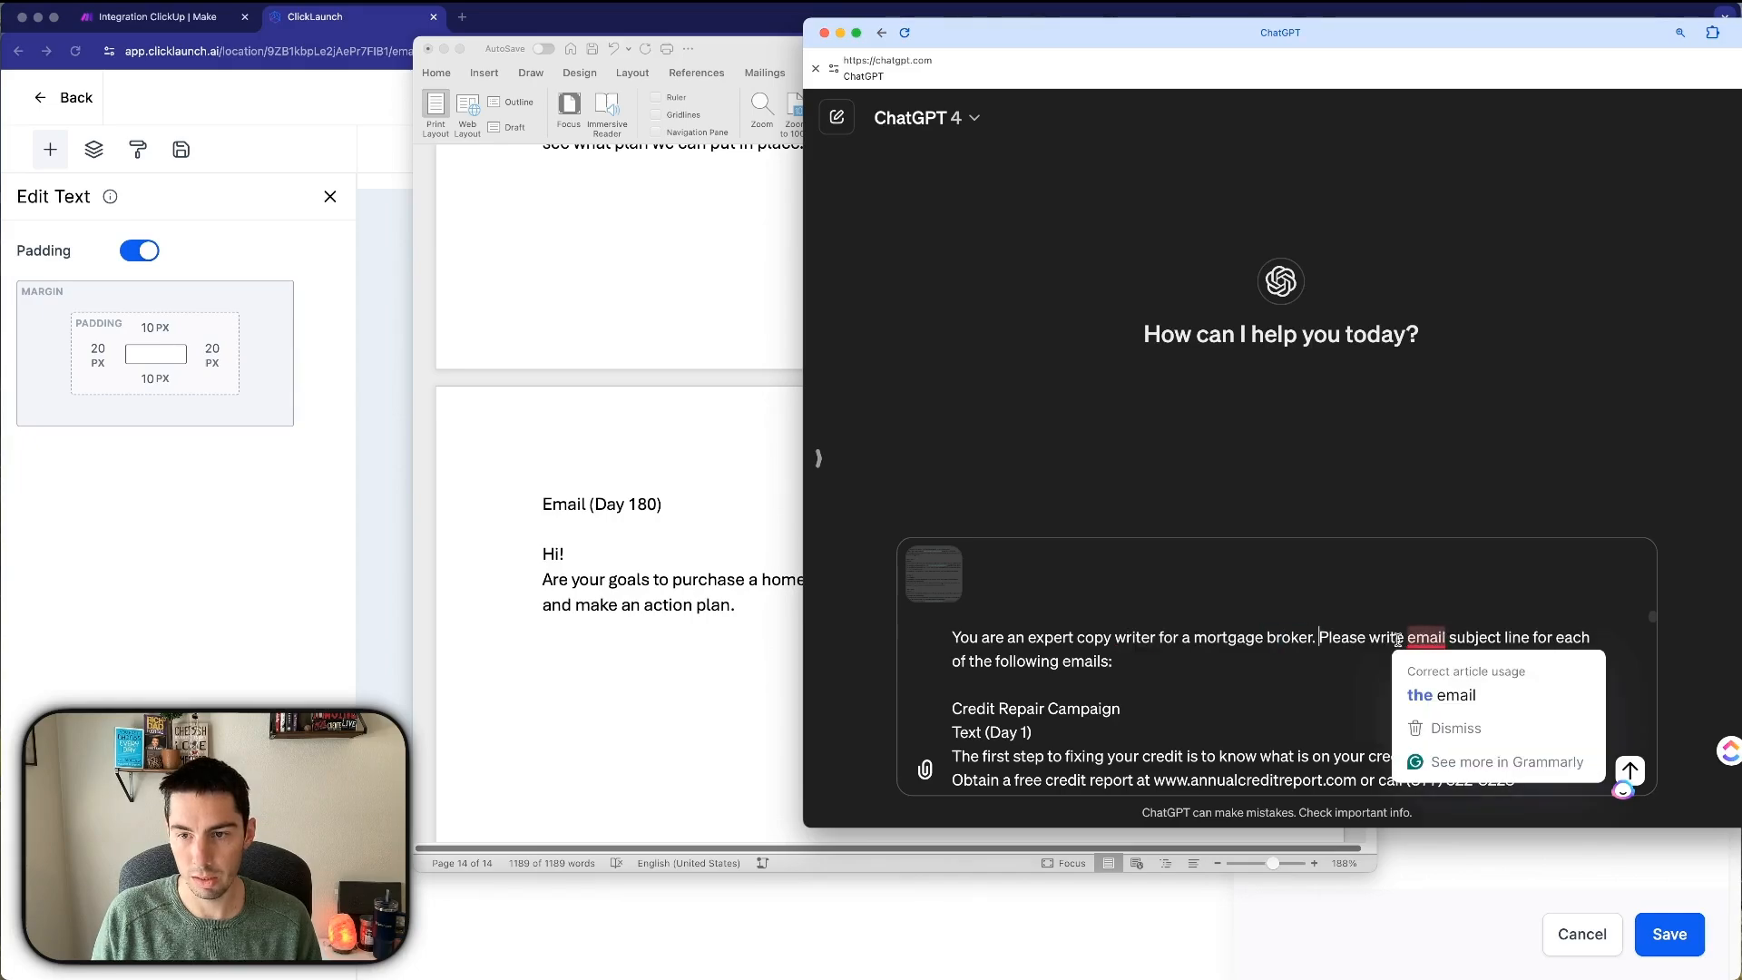
click(1529, 638)
text(s)
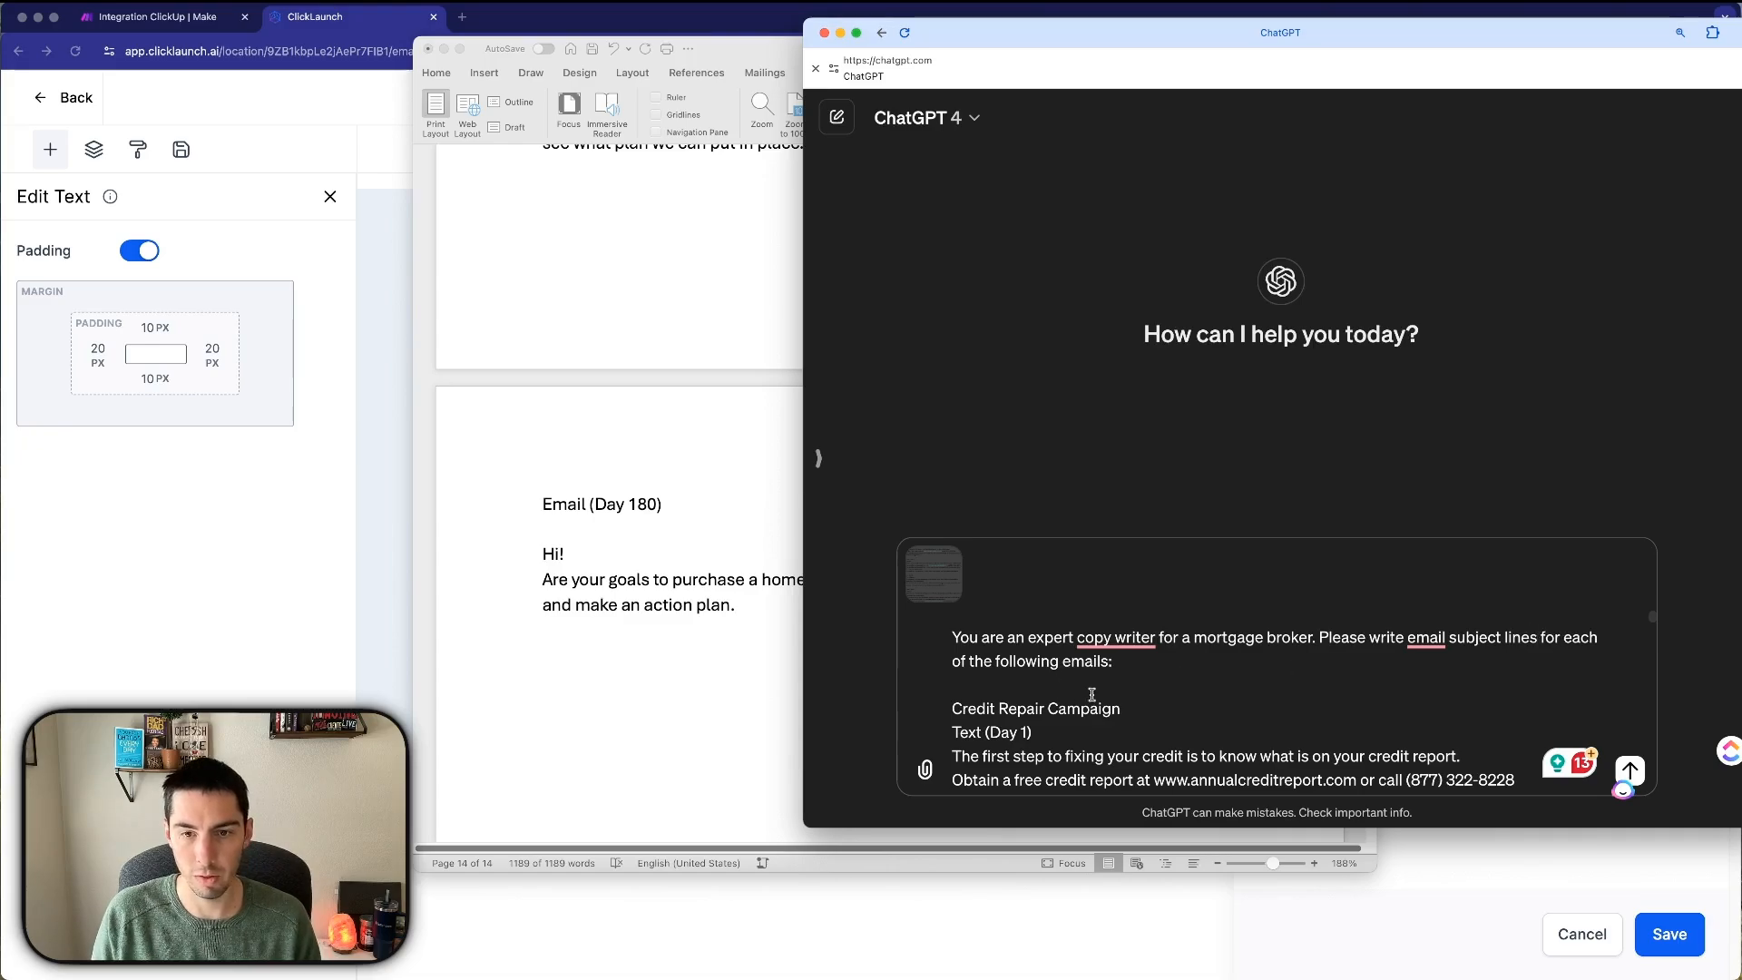
scroll(1093, 696, down, 3)
scroll(1093, 696, down, 2)
scroll(1184, 707, up, 5)
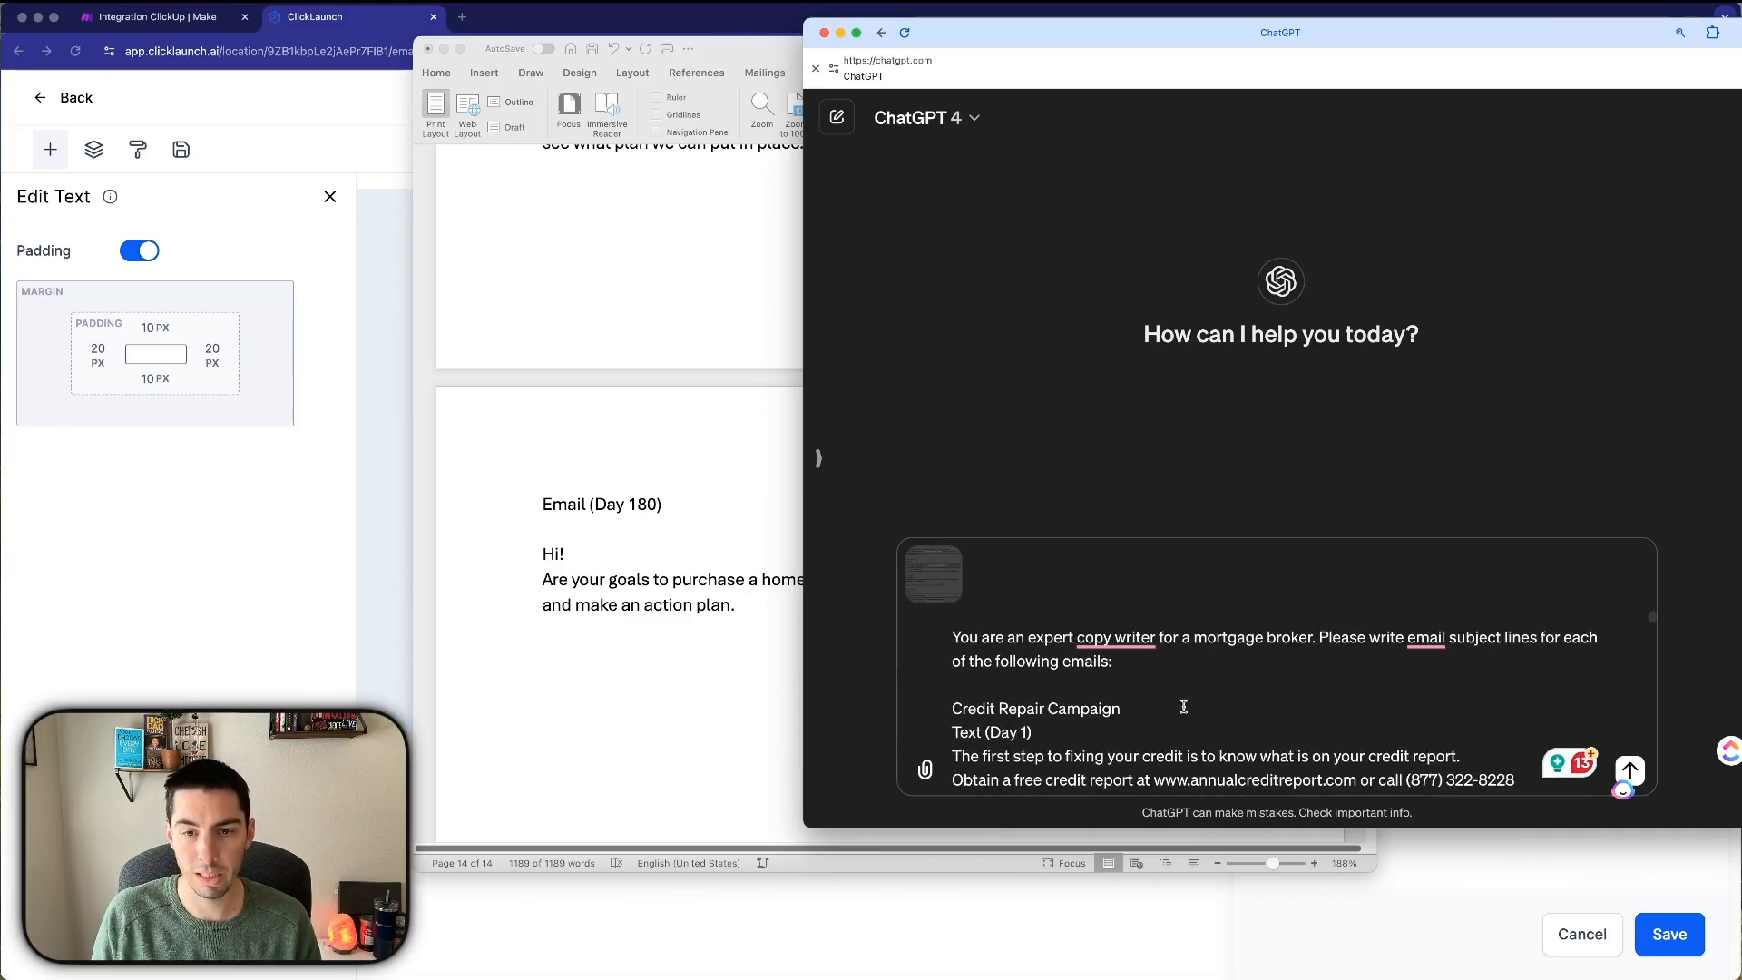
key(Return)
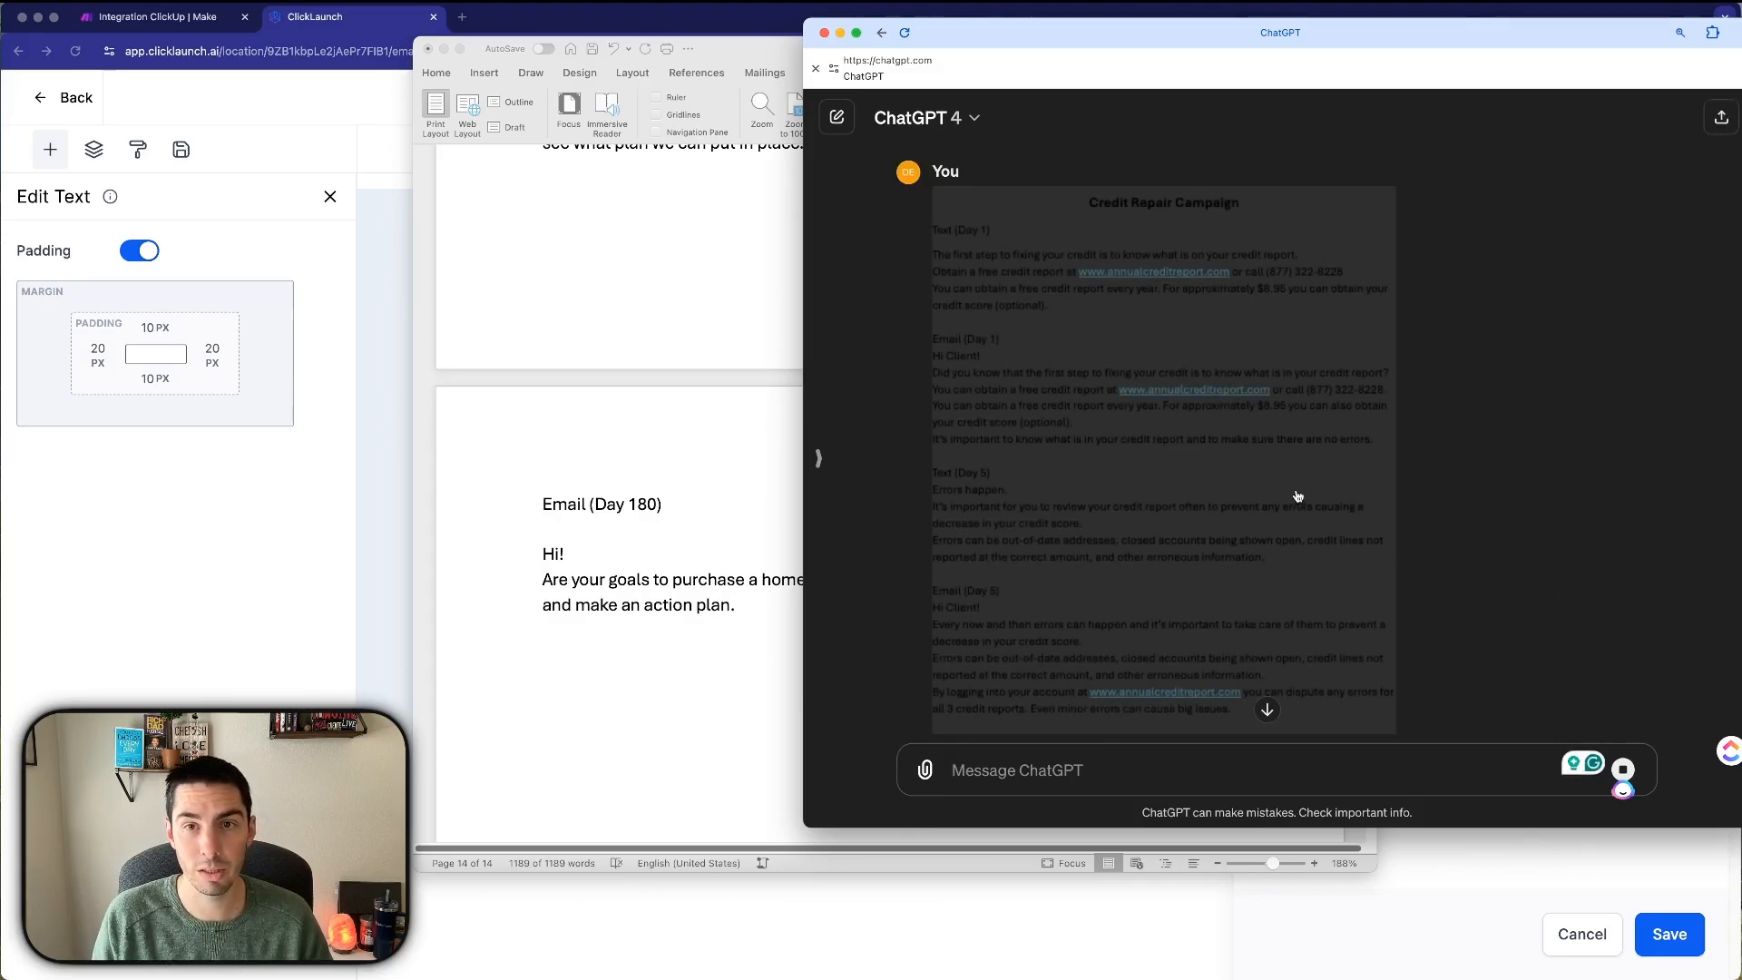
Review ChatGPT's subject lines and select Day 1's 'Unlock Your Financial Future'.
scroll(1150, 481, down, 10)
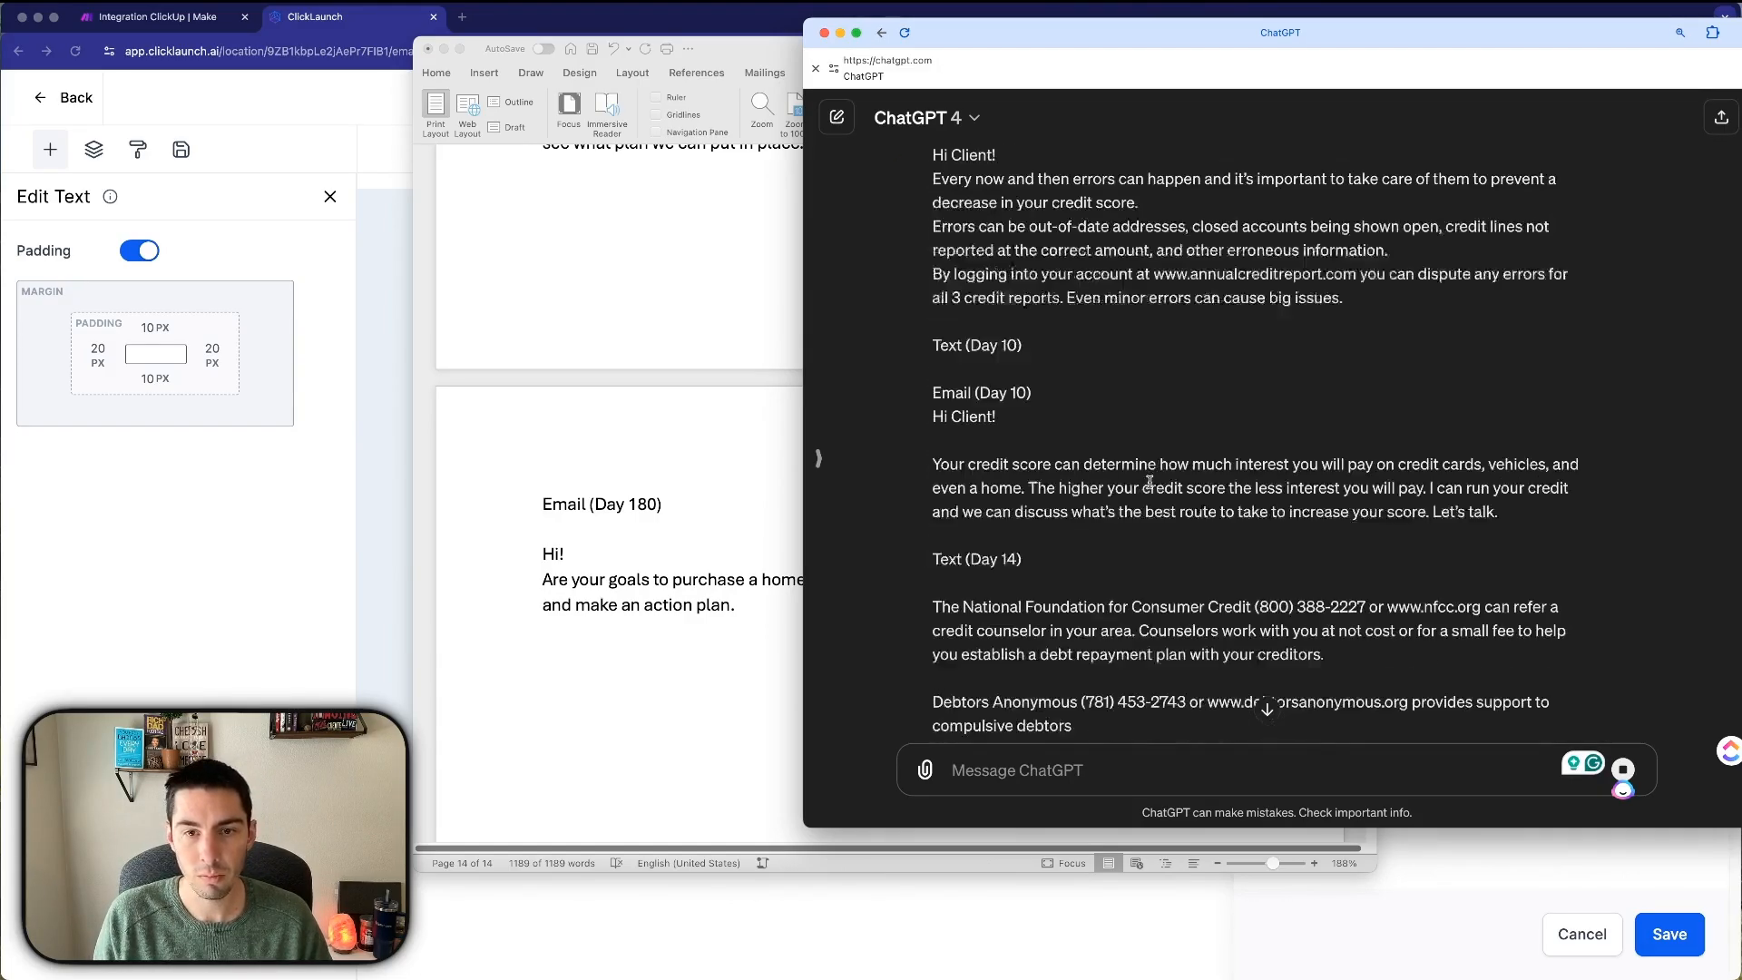
scroll(1150, 481, down, 15)
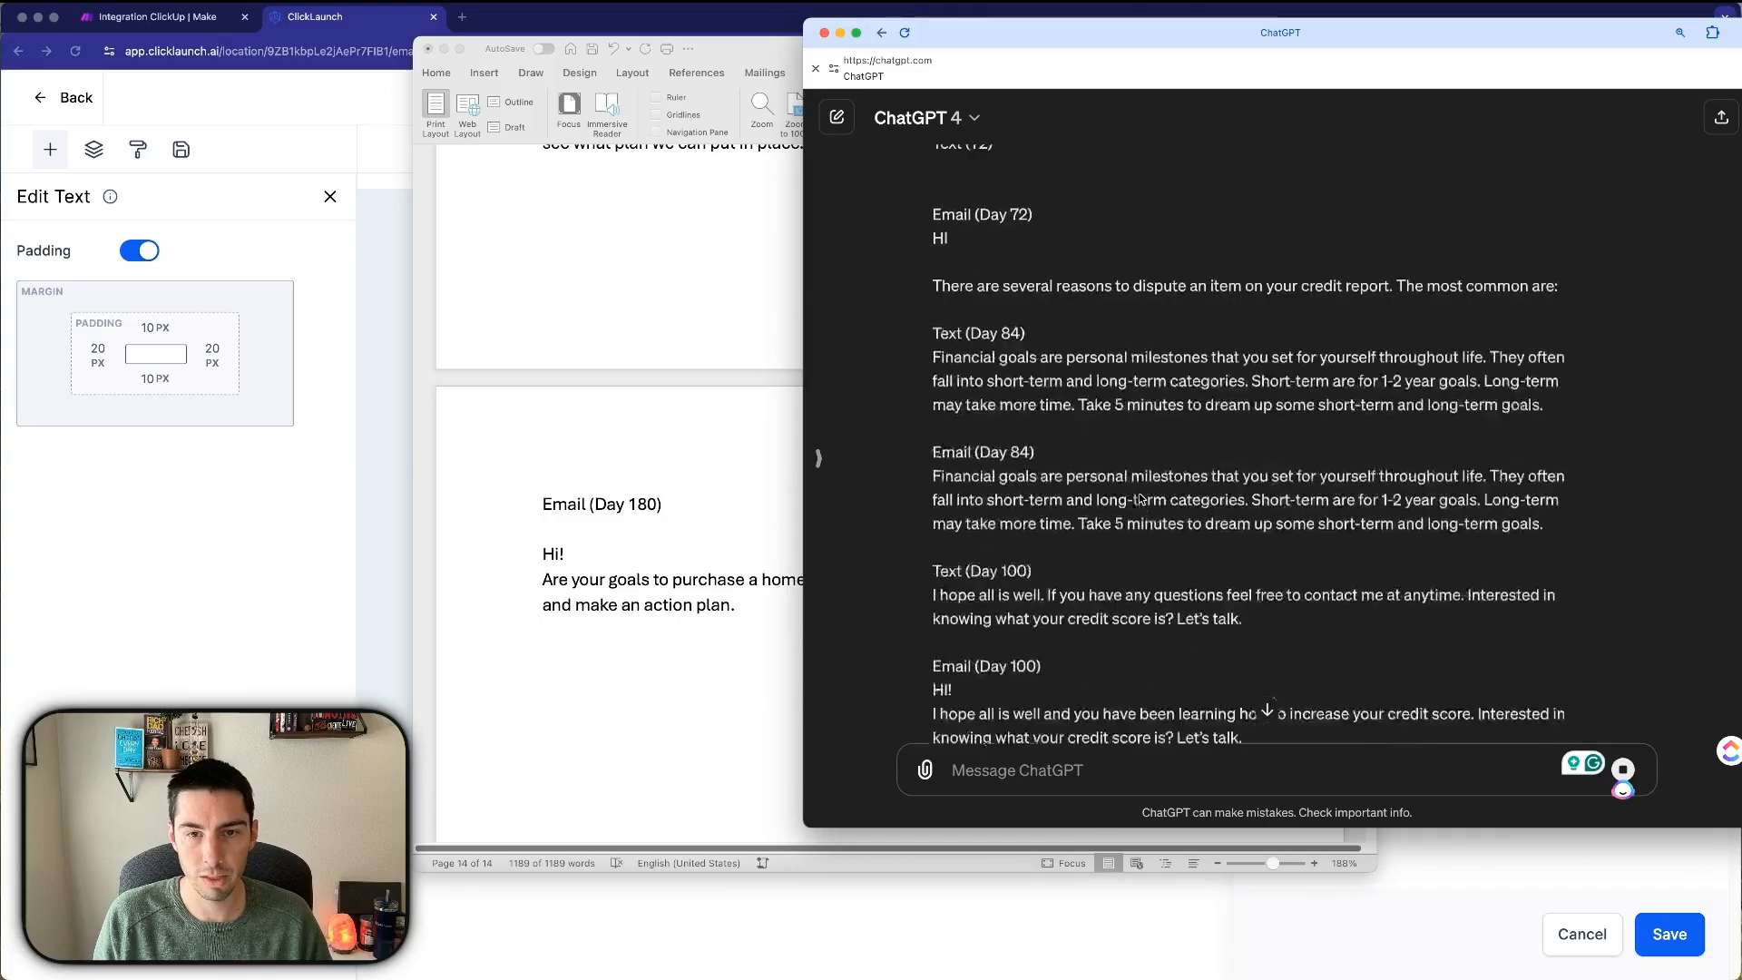
scroll(1141, 498, down, 15)
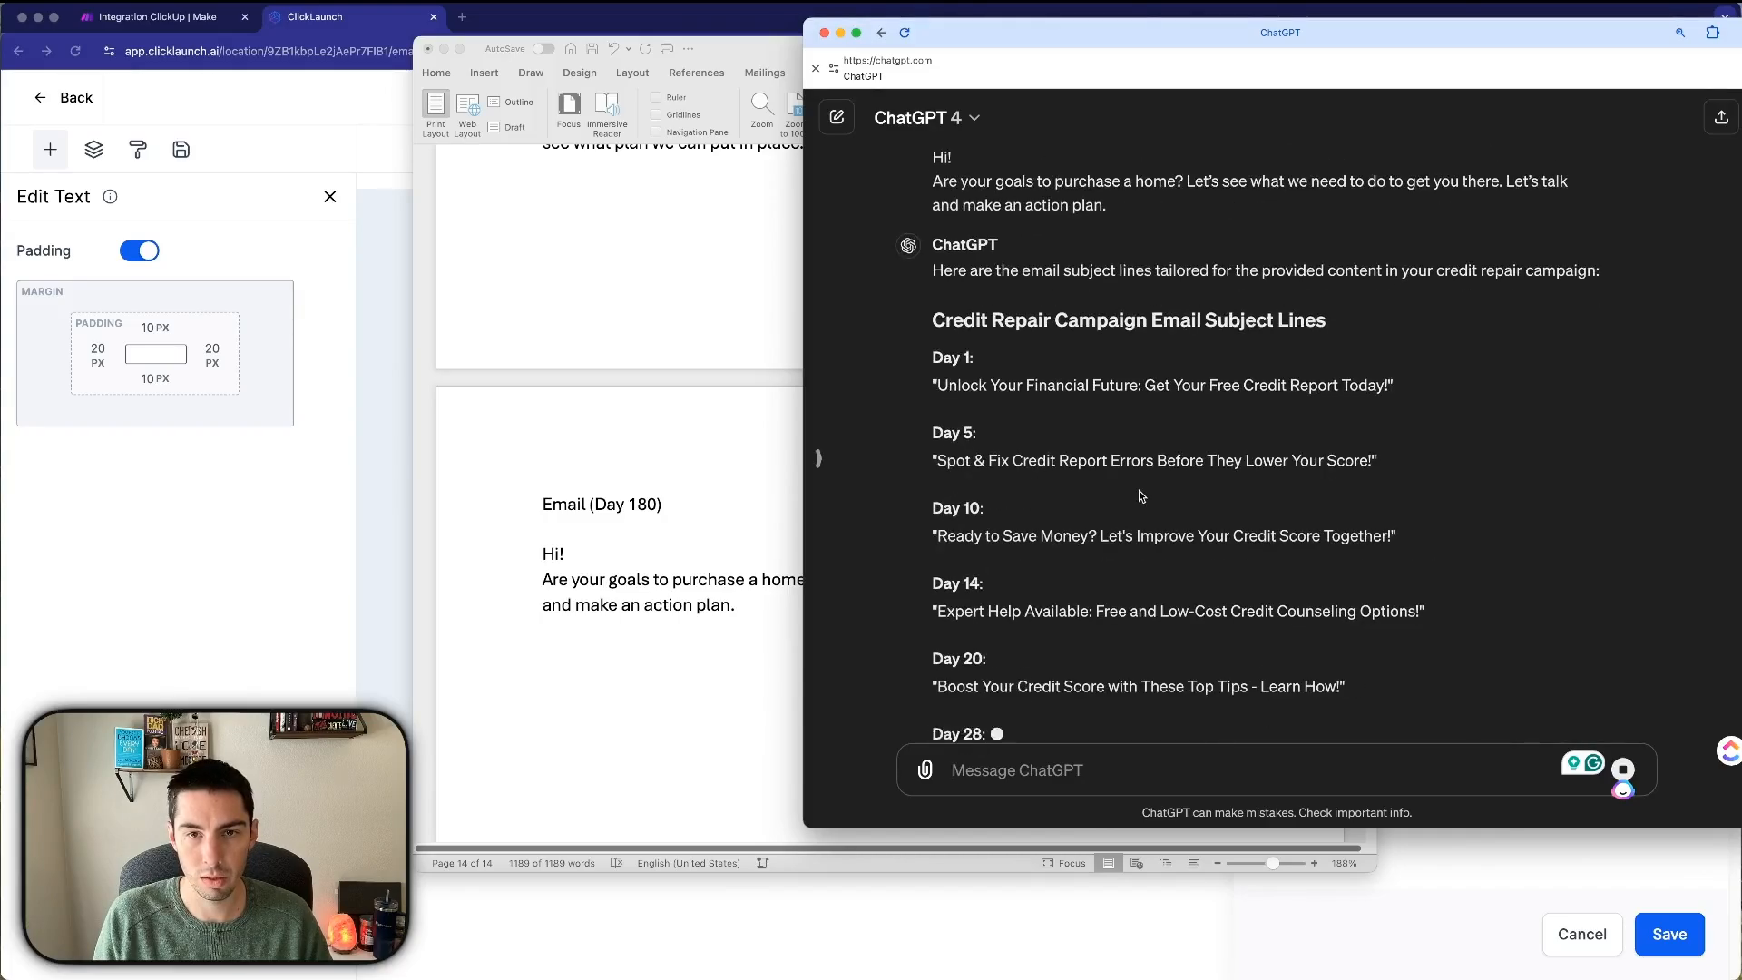
scroll(1141, 497, up, 2)
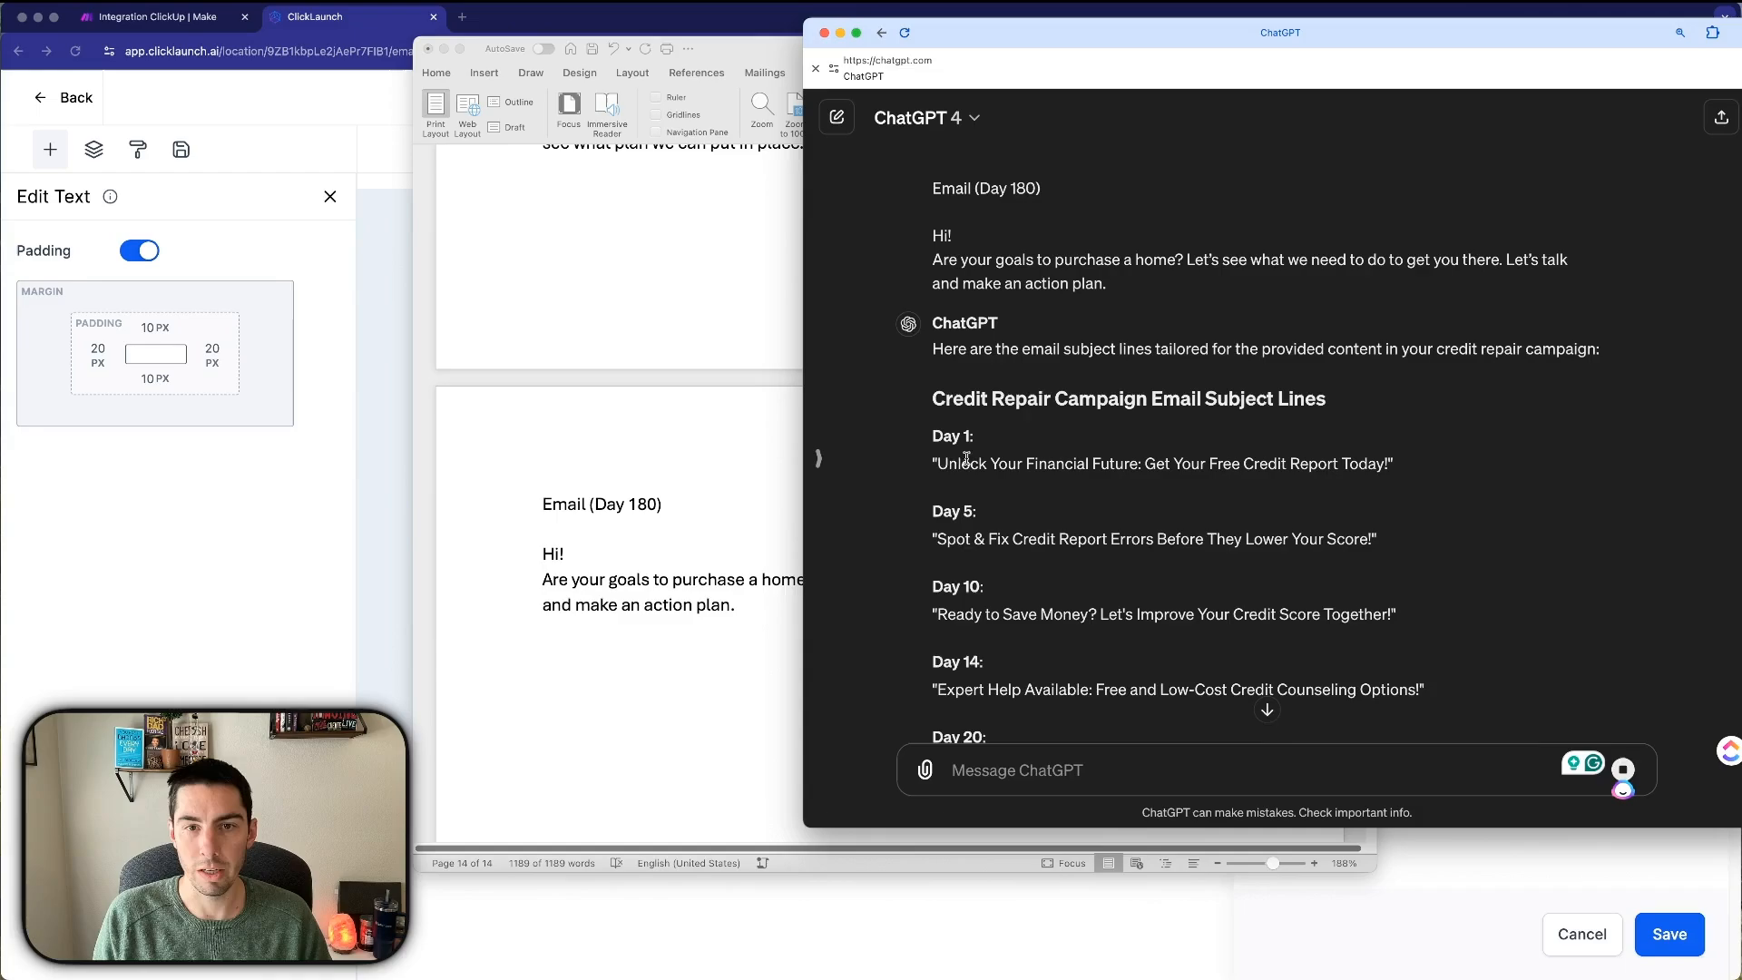
scroll(980, 468, down, 4)
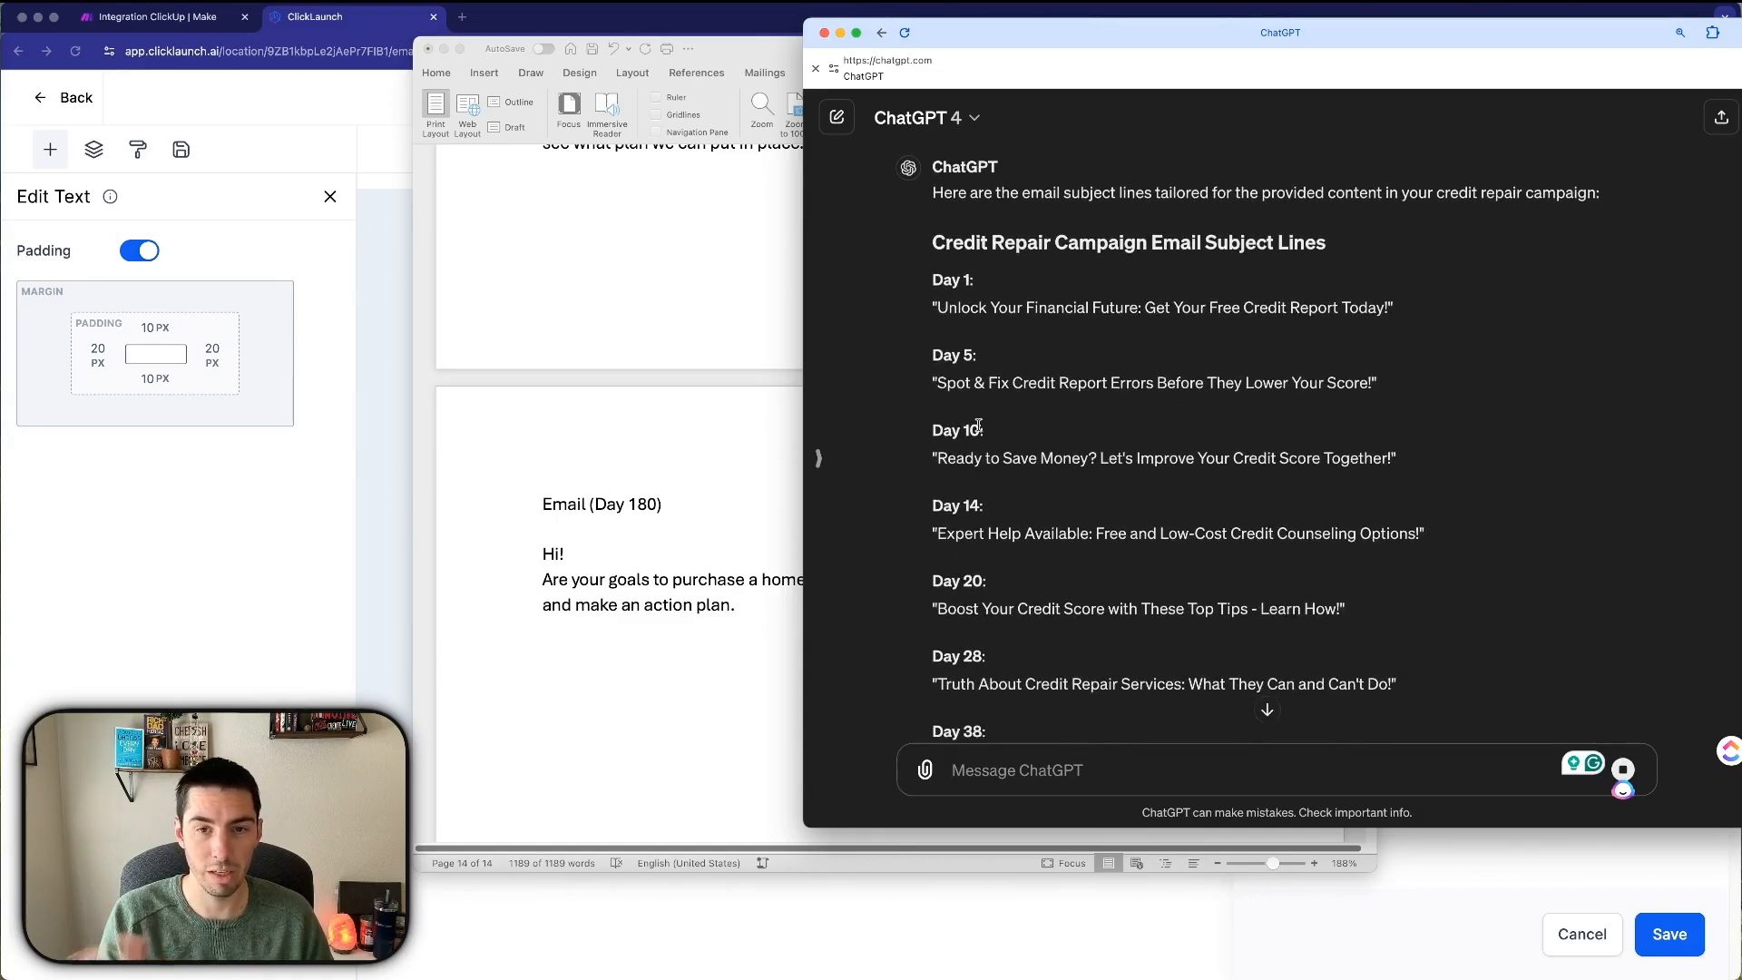
scroll(952, 318, up, 2)
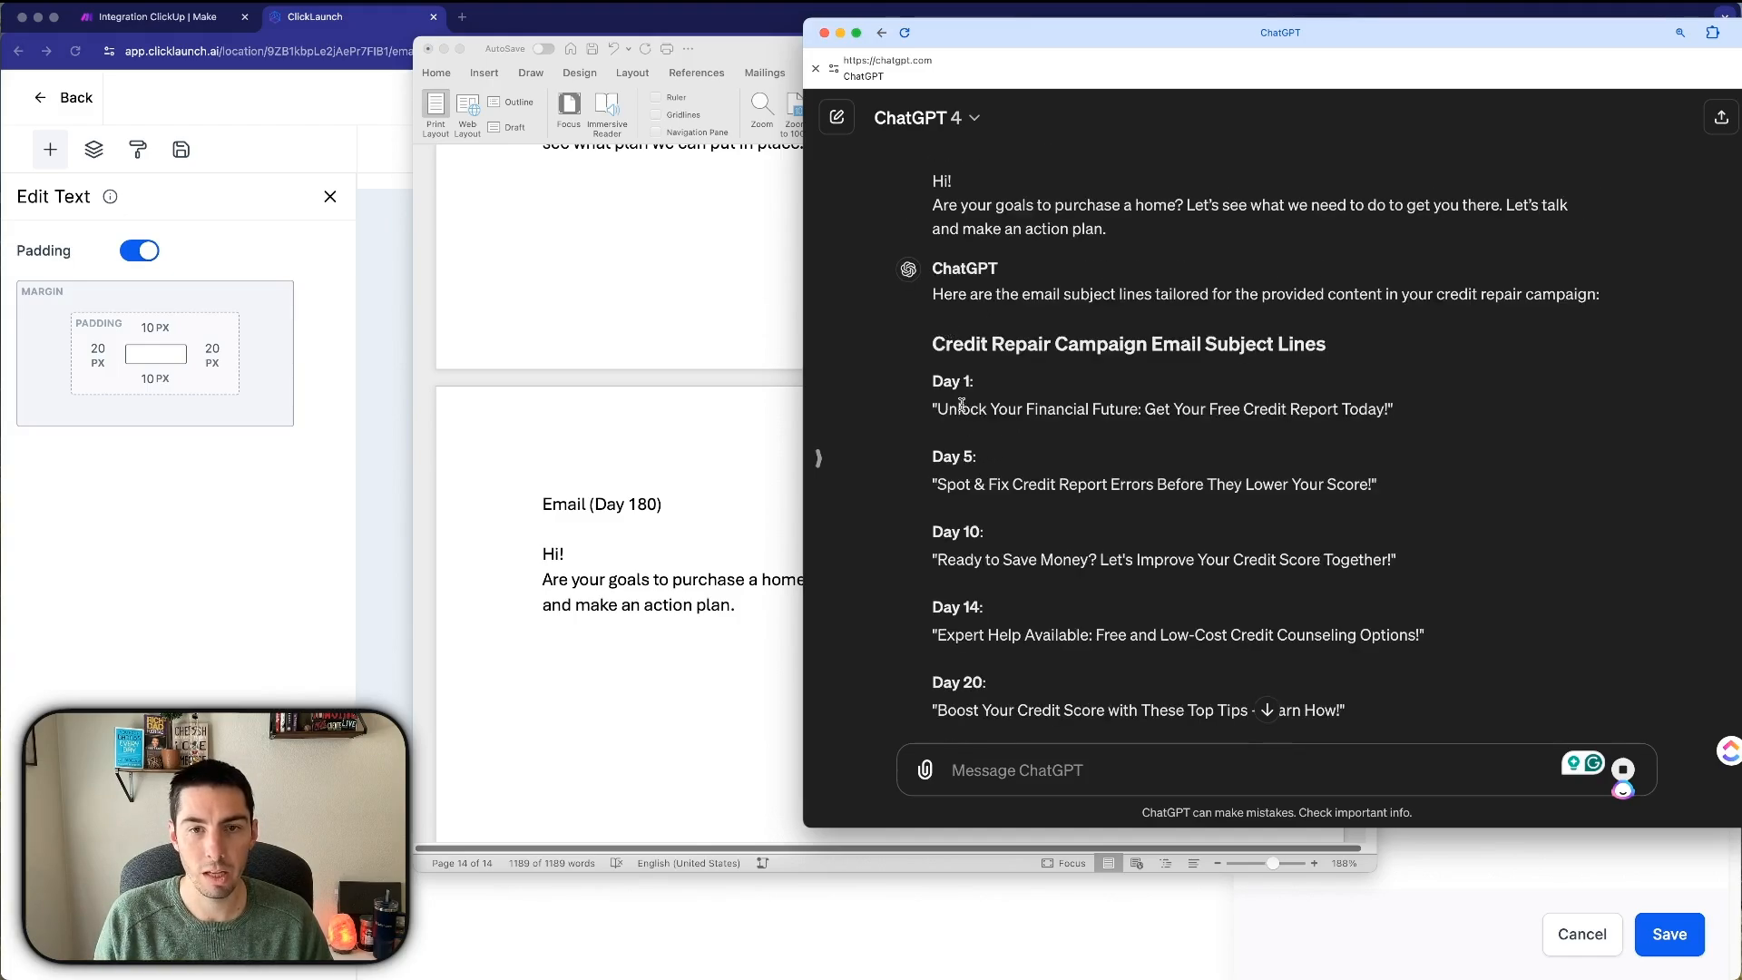
drag(939, 410, 1390, 413)
key(super+c)
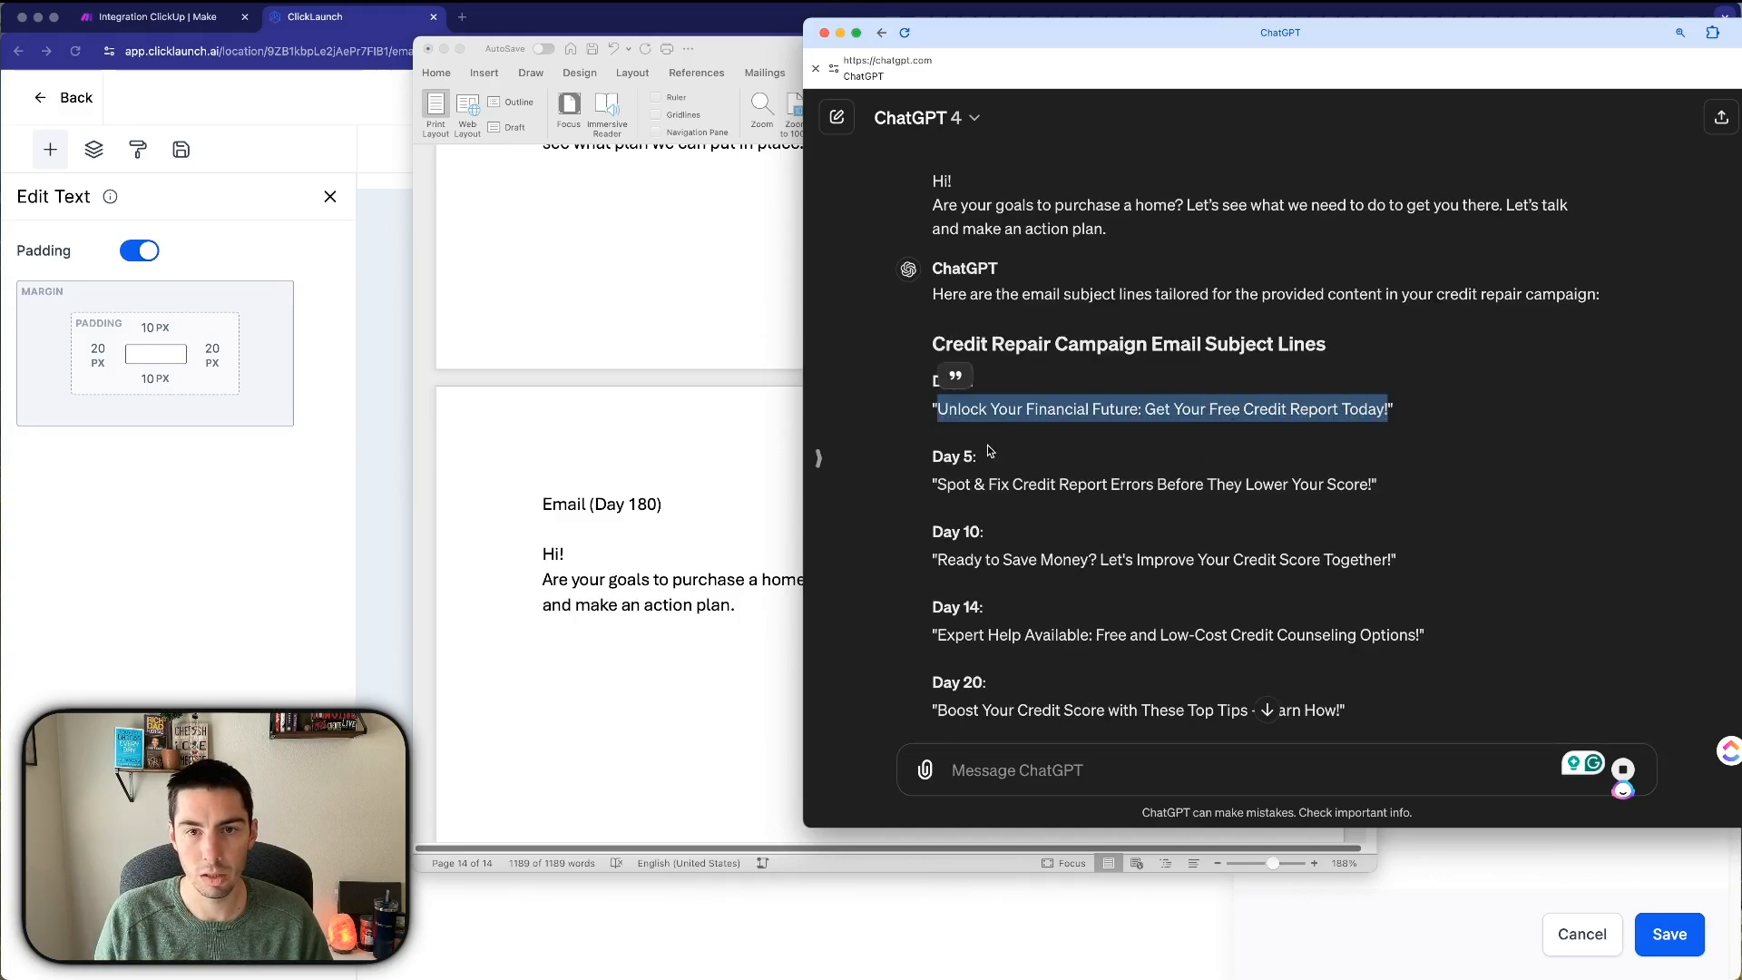
Paste 'Unlock Your Financial Future: Get Your Free Credit Report Today!' as the Email Subject, save, and go back.
click(624, 450)
click(330, 555)
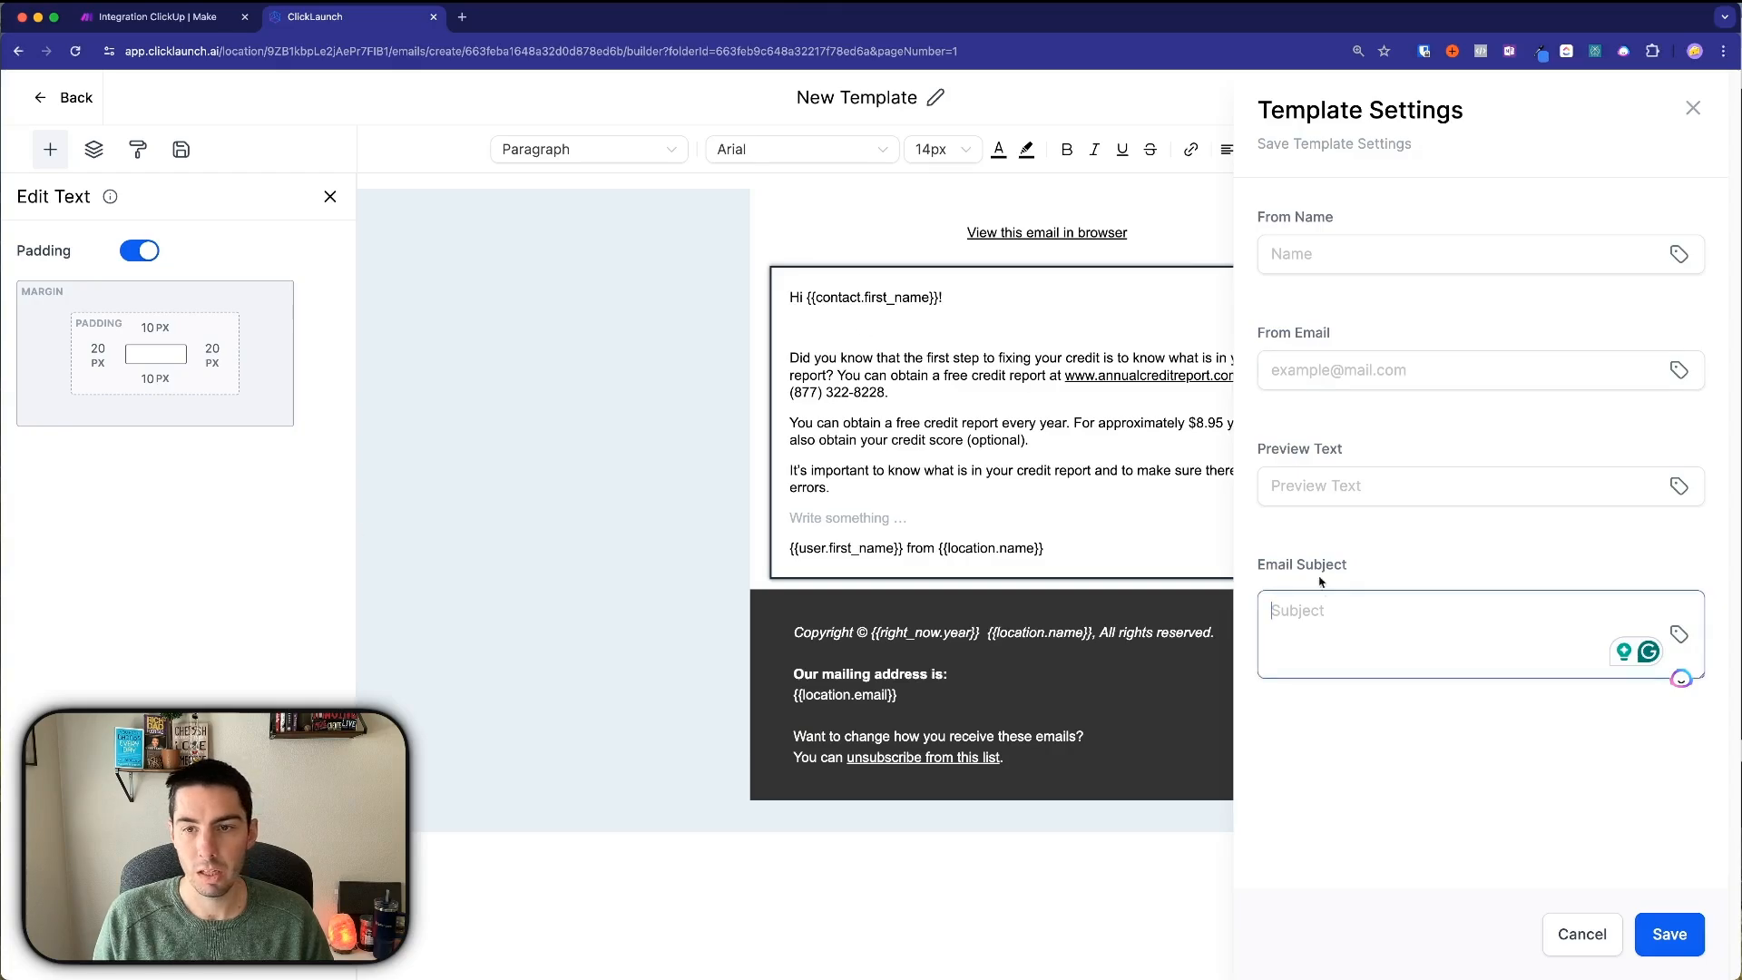
key(super+v)
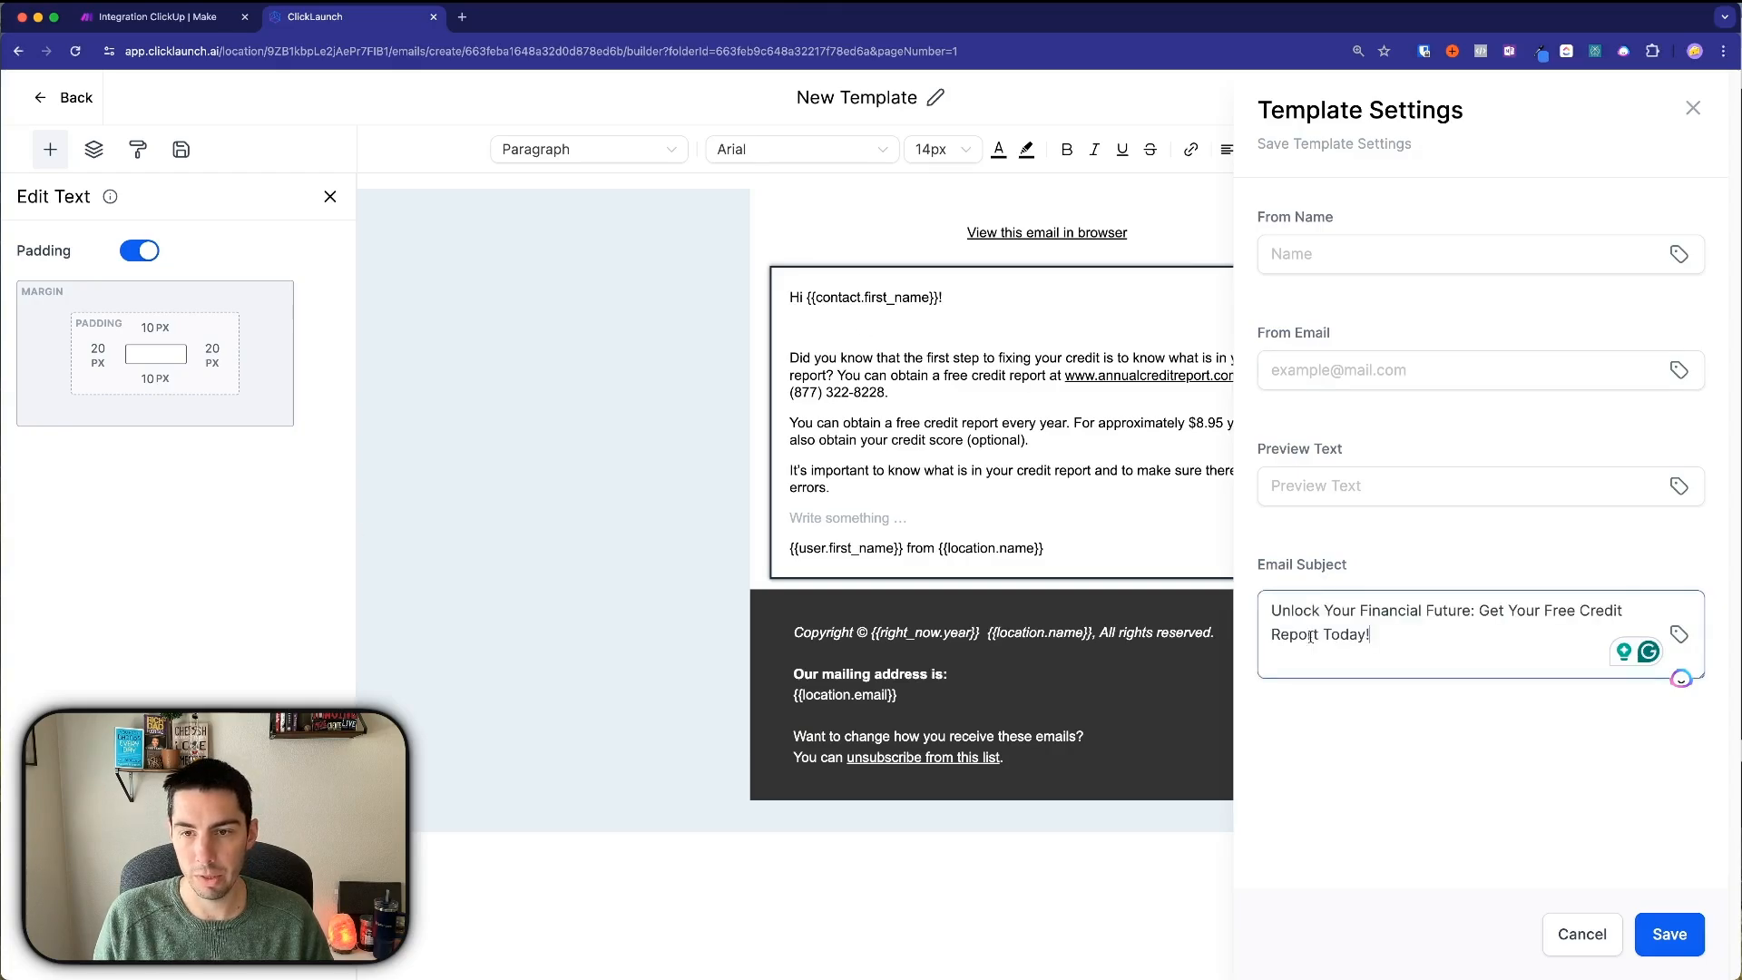
click(1346, 738)
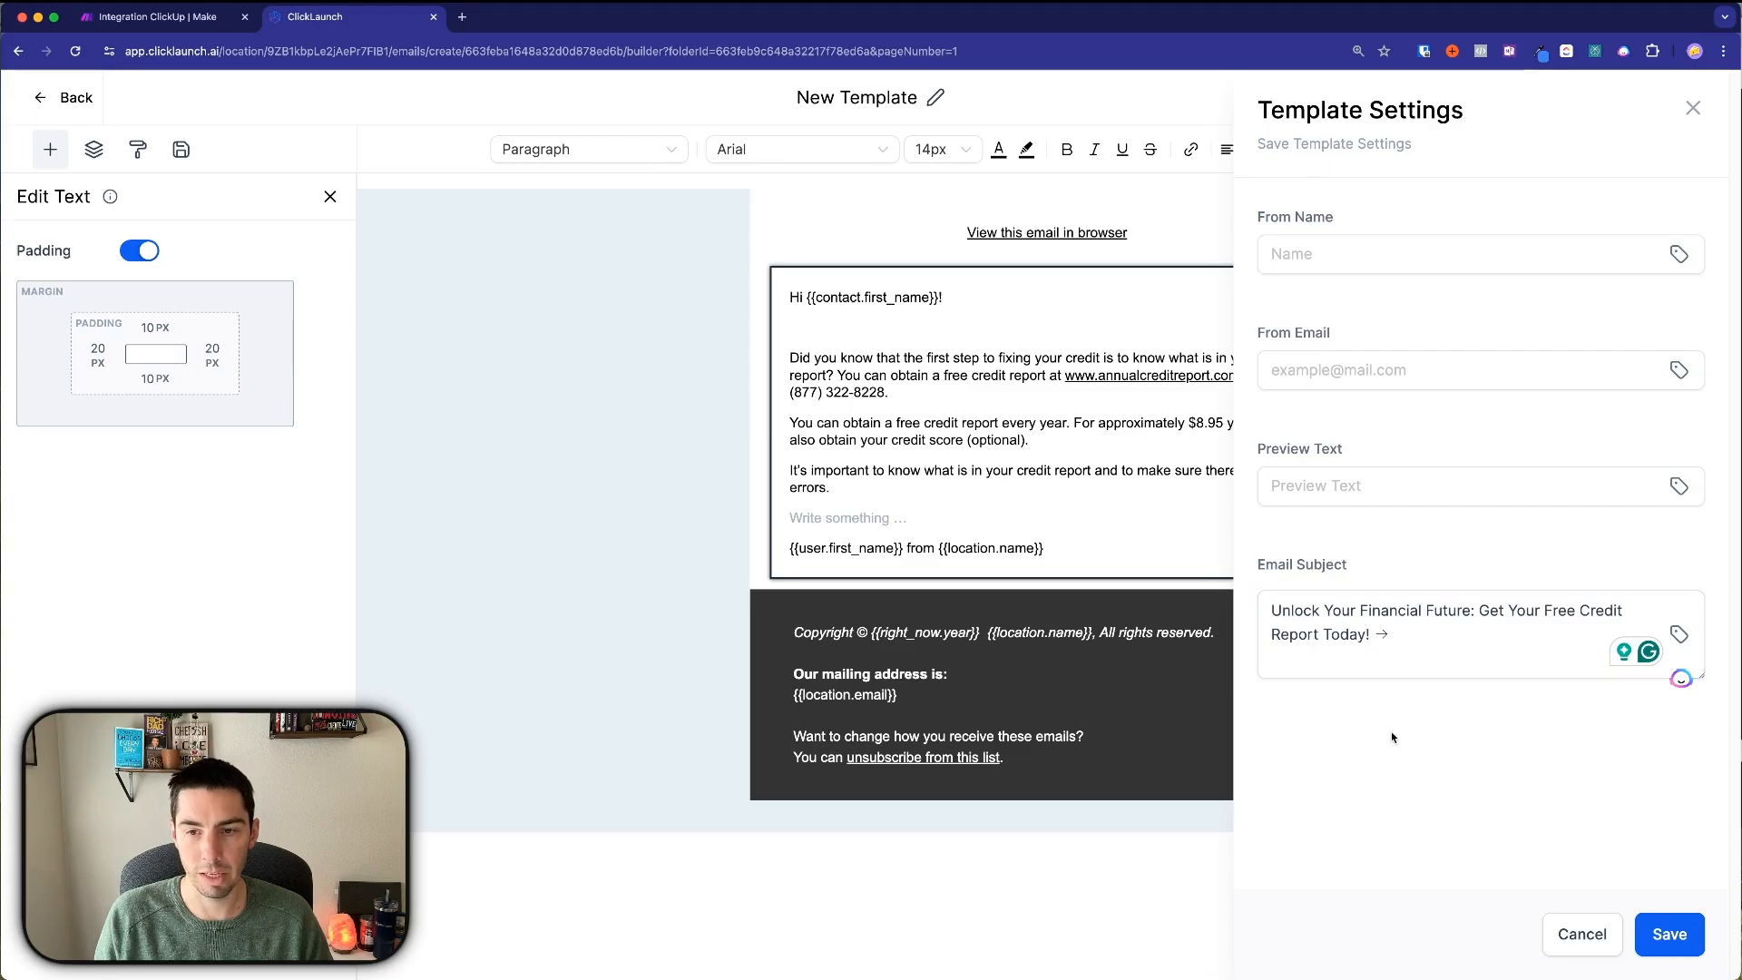
click(1669, 934)
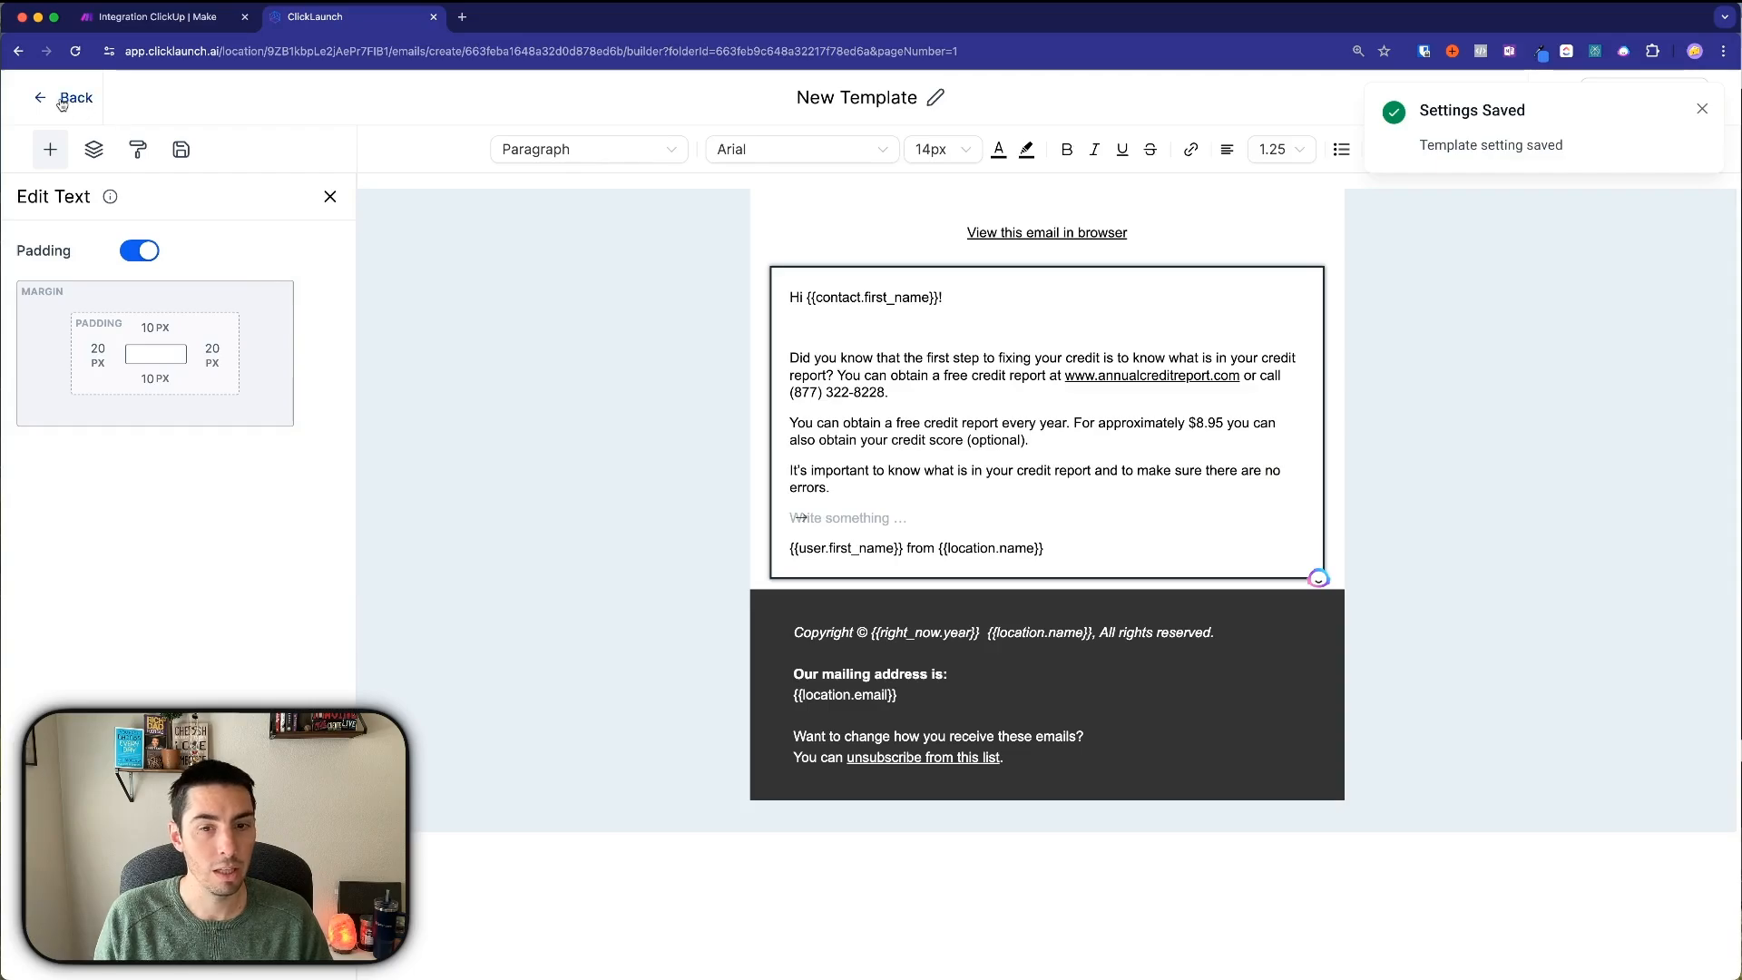
click(62, 100)
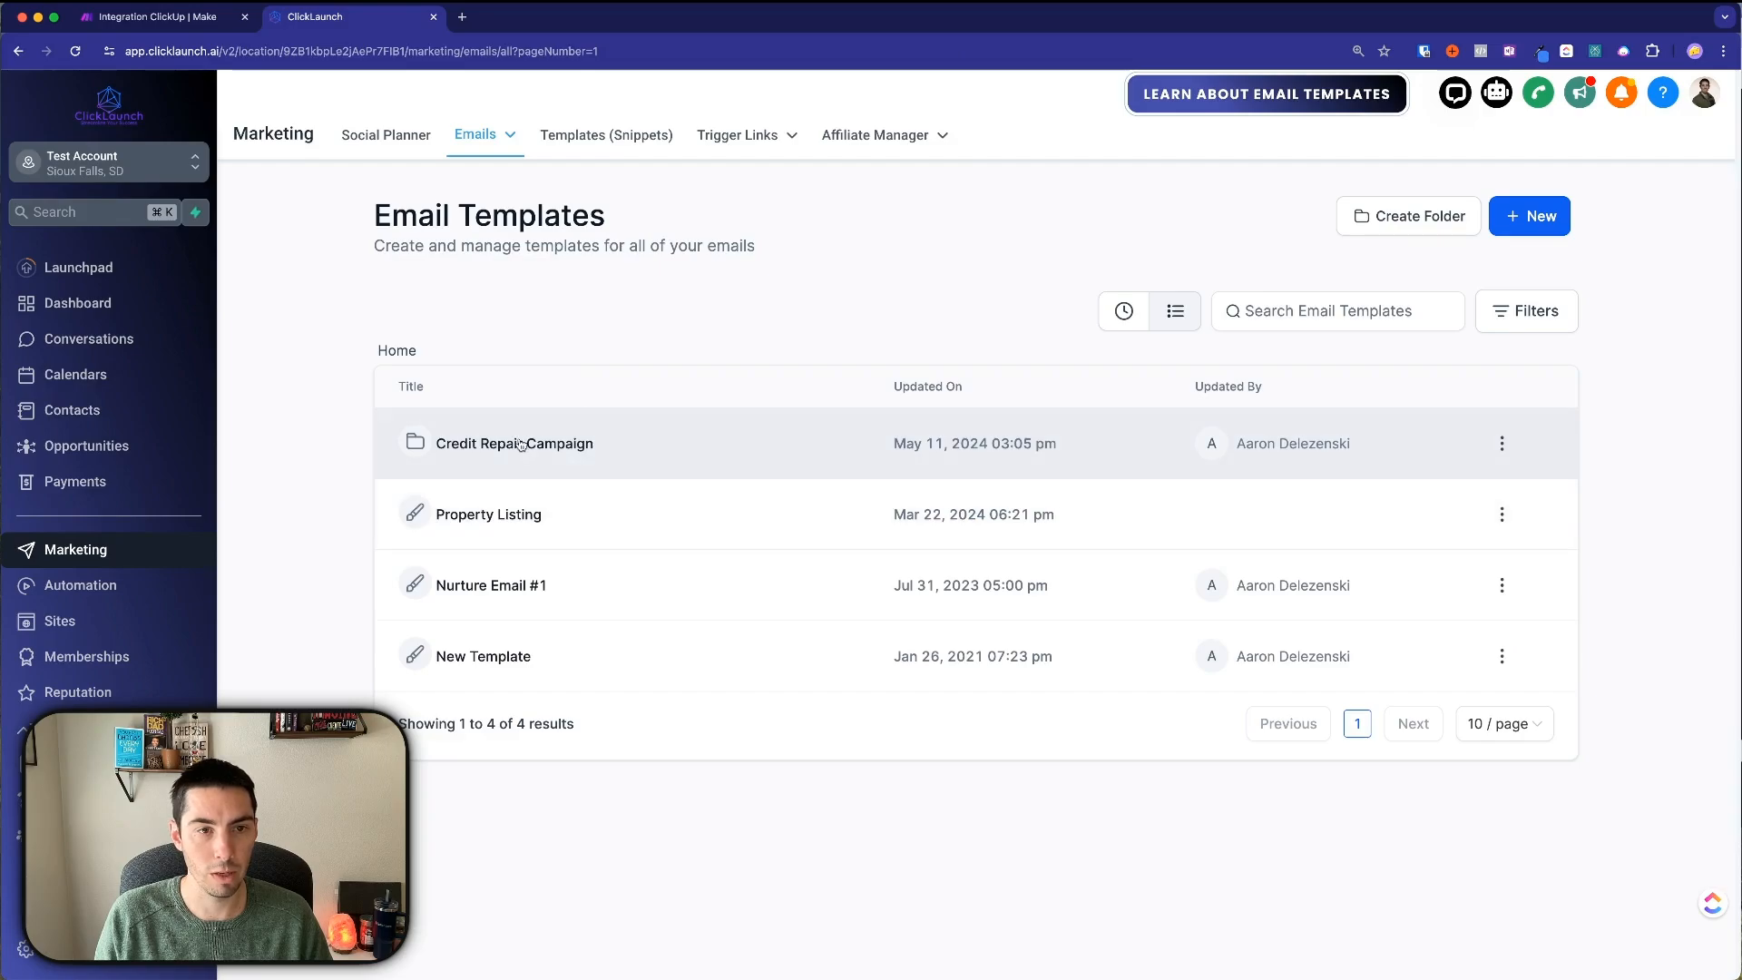
Open New Template in the Credit Repair Campaign folder and retitle it 'Credit Repair - Day 1'.
click(521, 445)
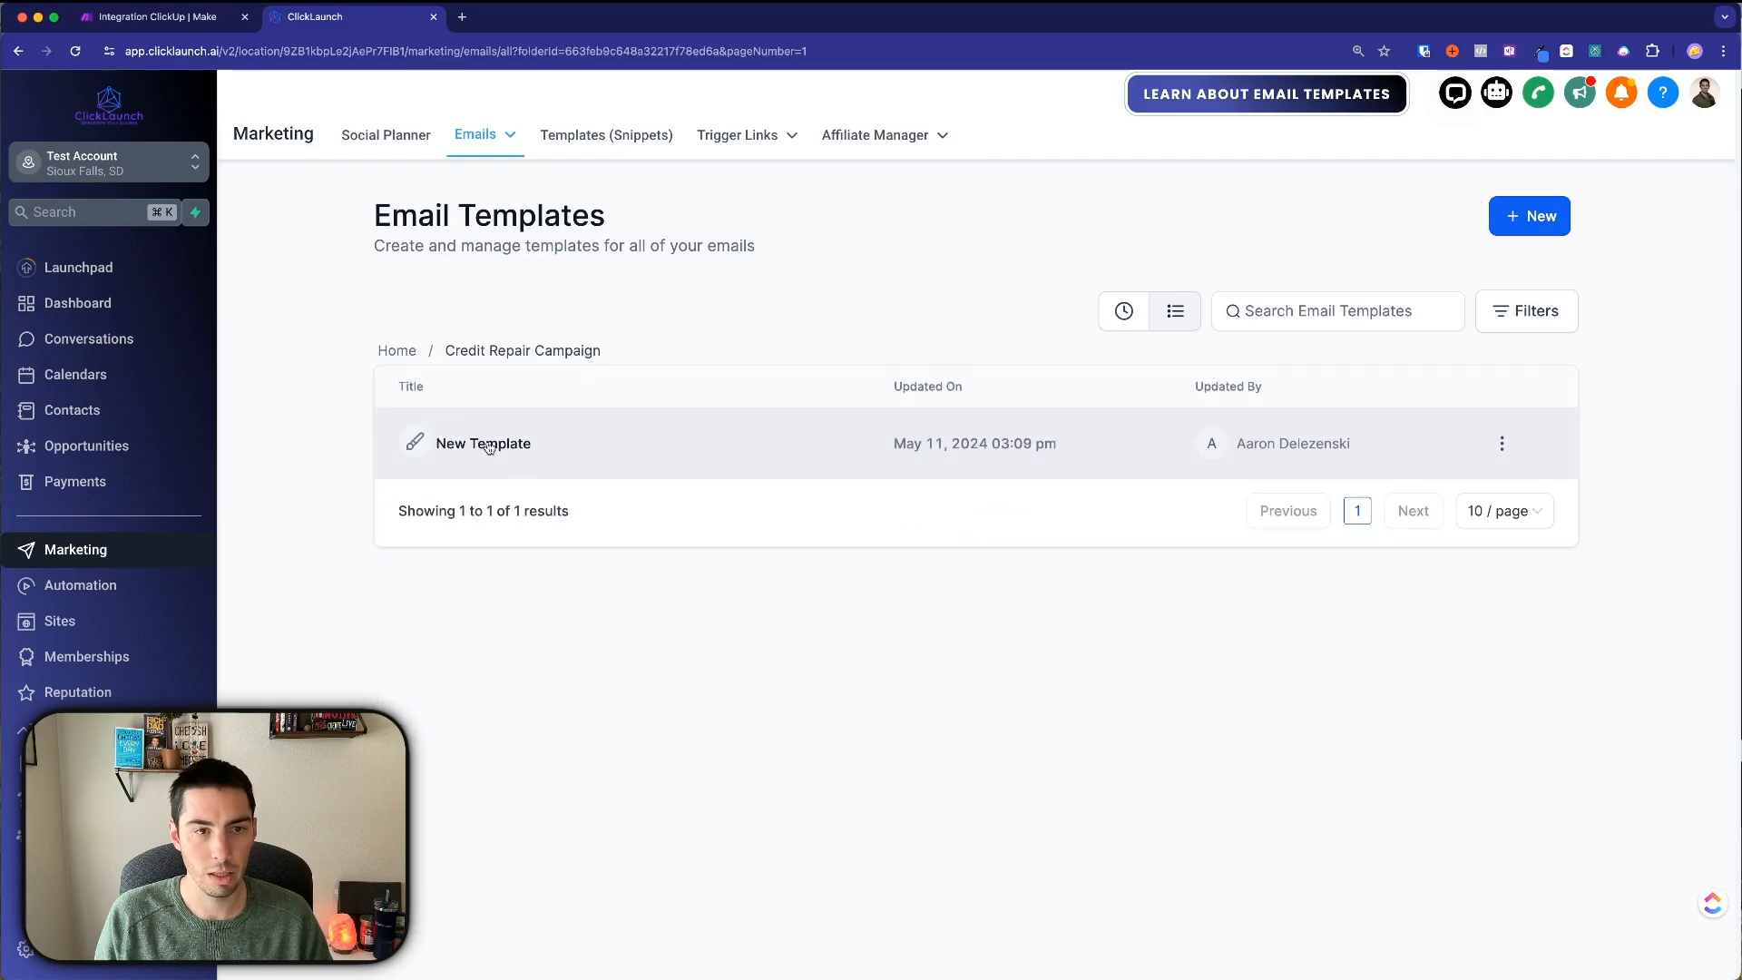
click(488, 446)
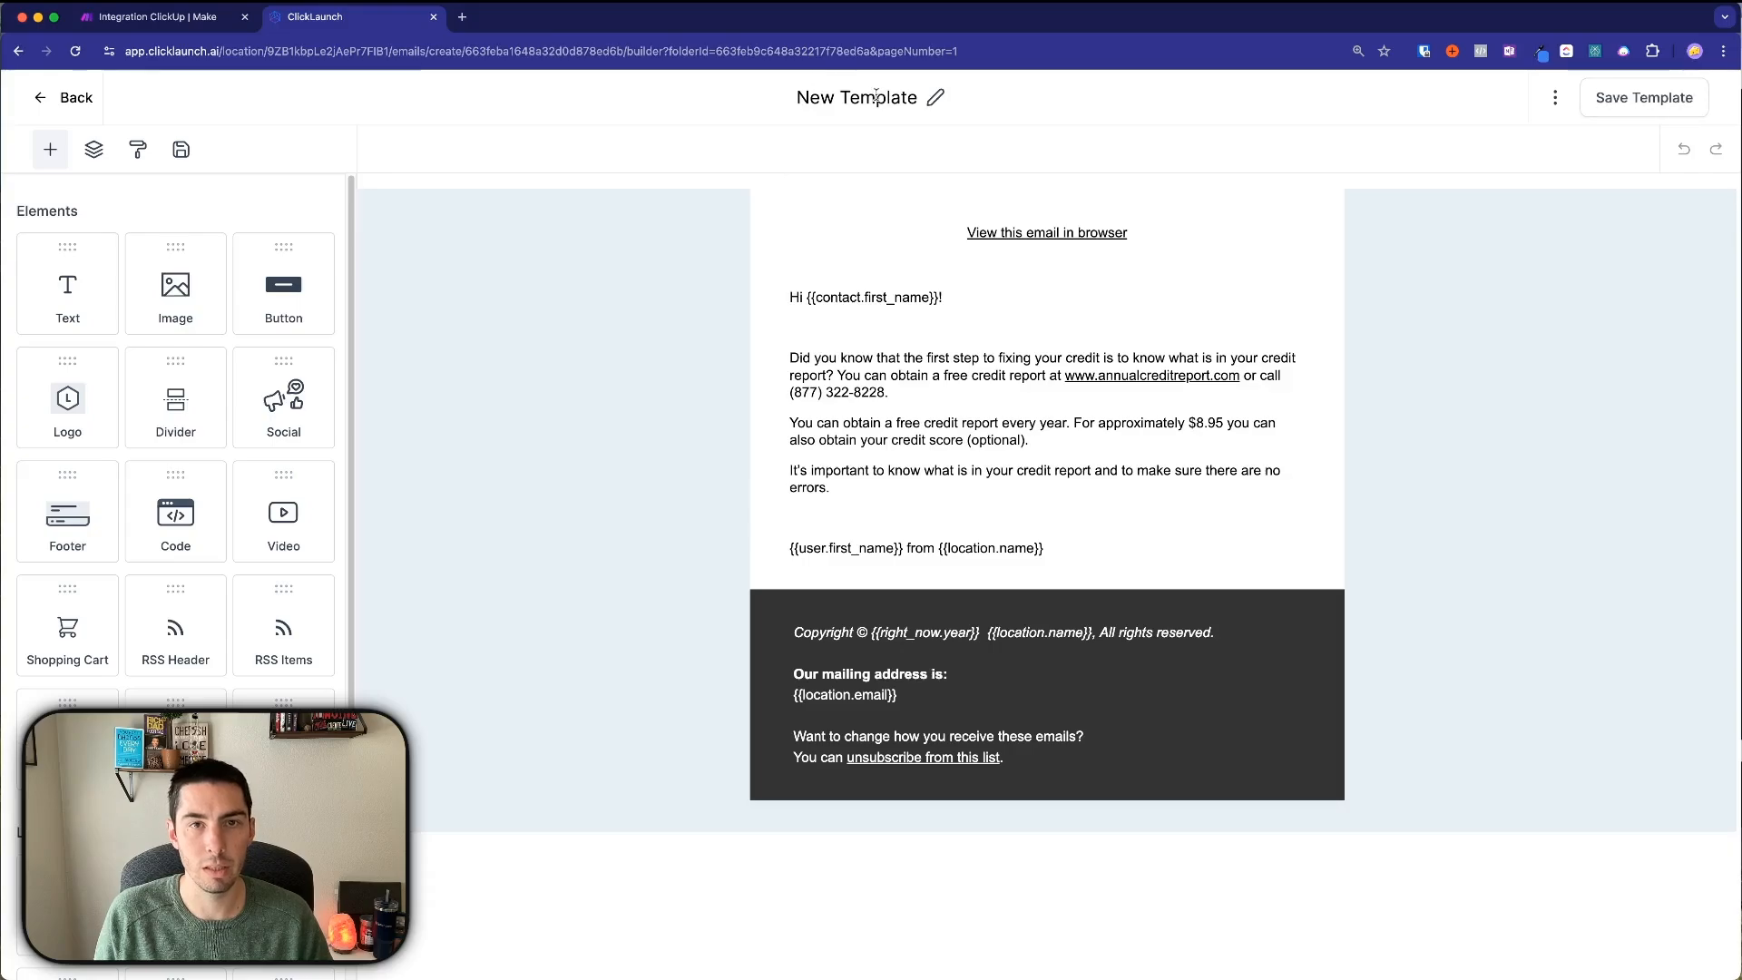
triple_click(876, 97)
text(X)
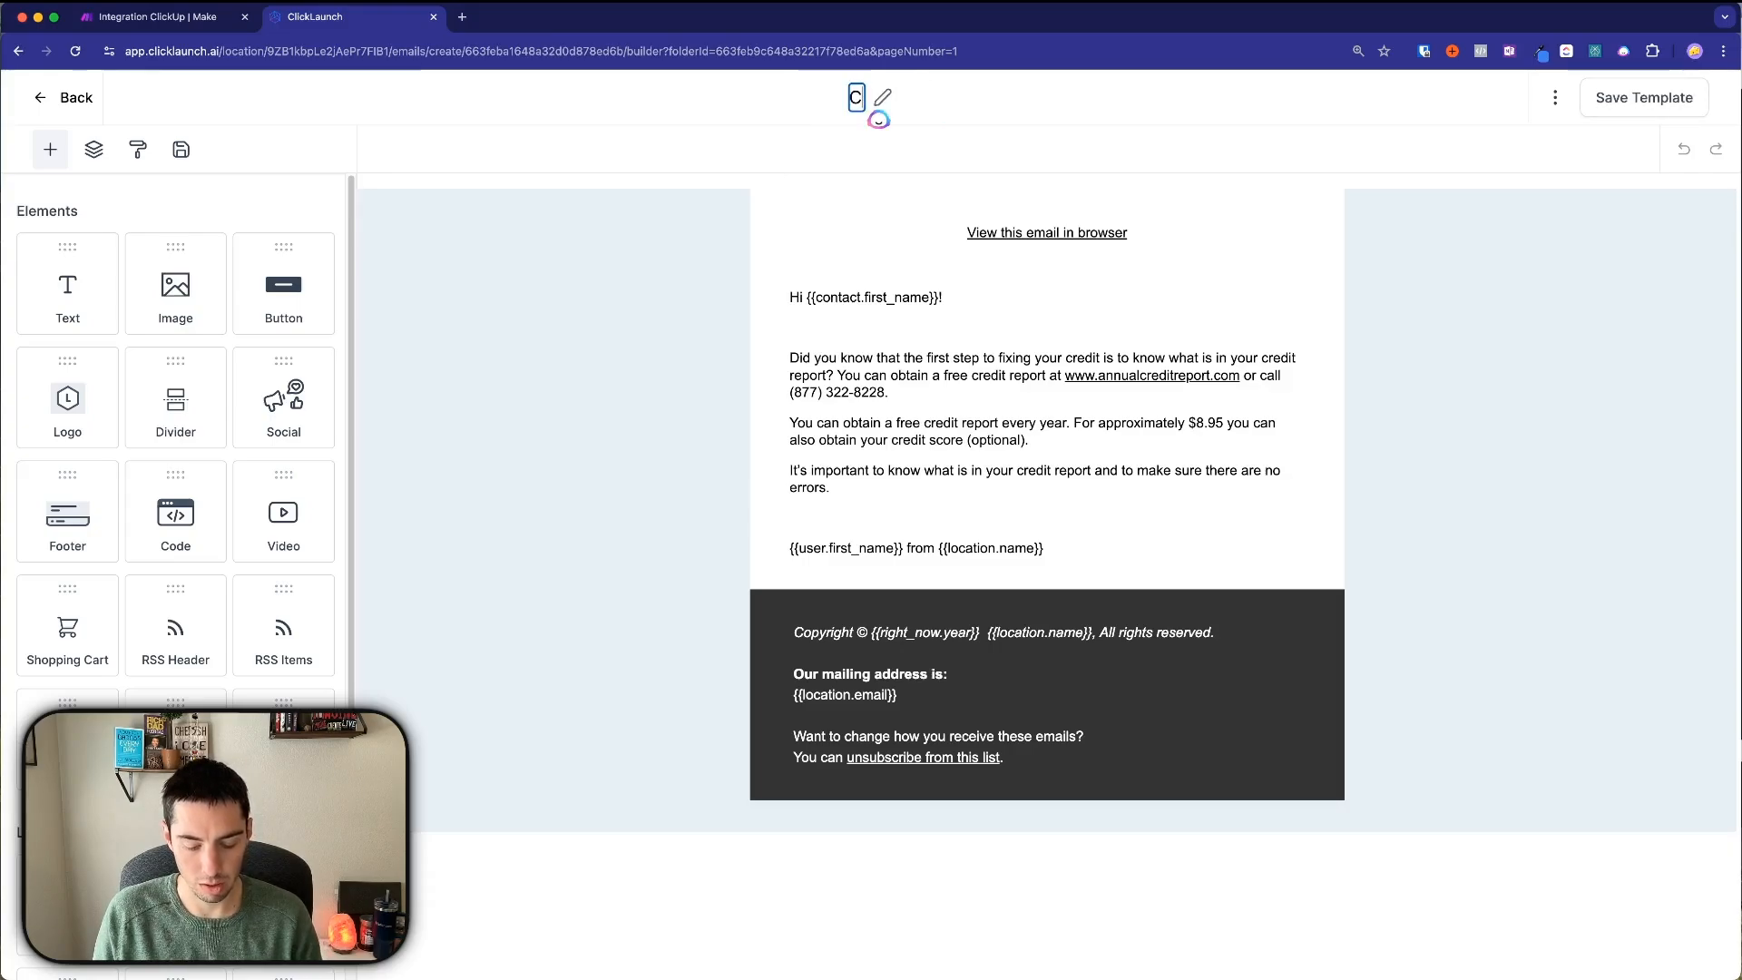
text(redit Repari)
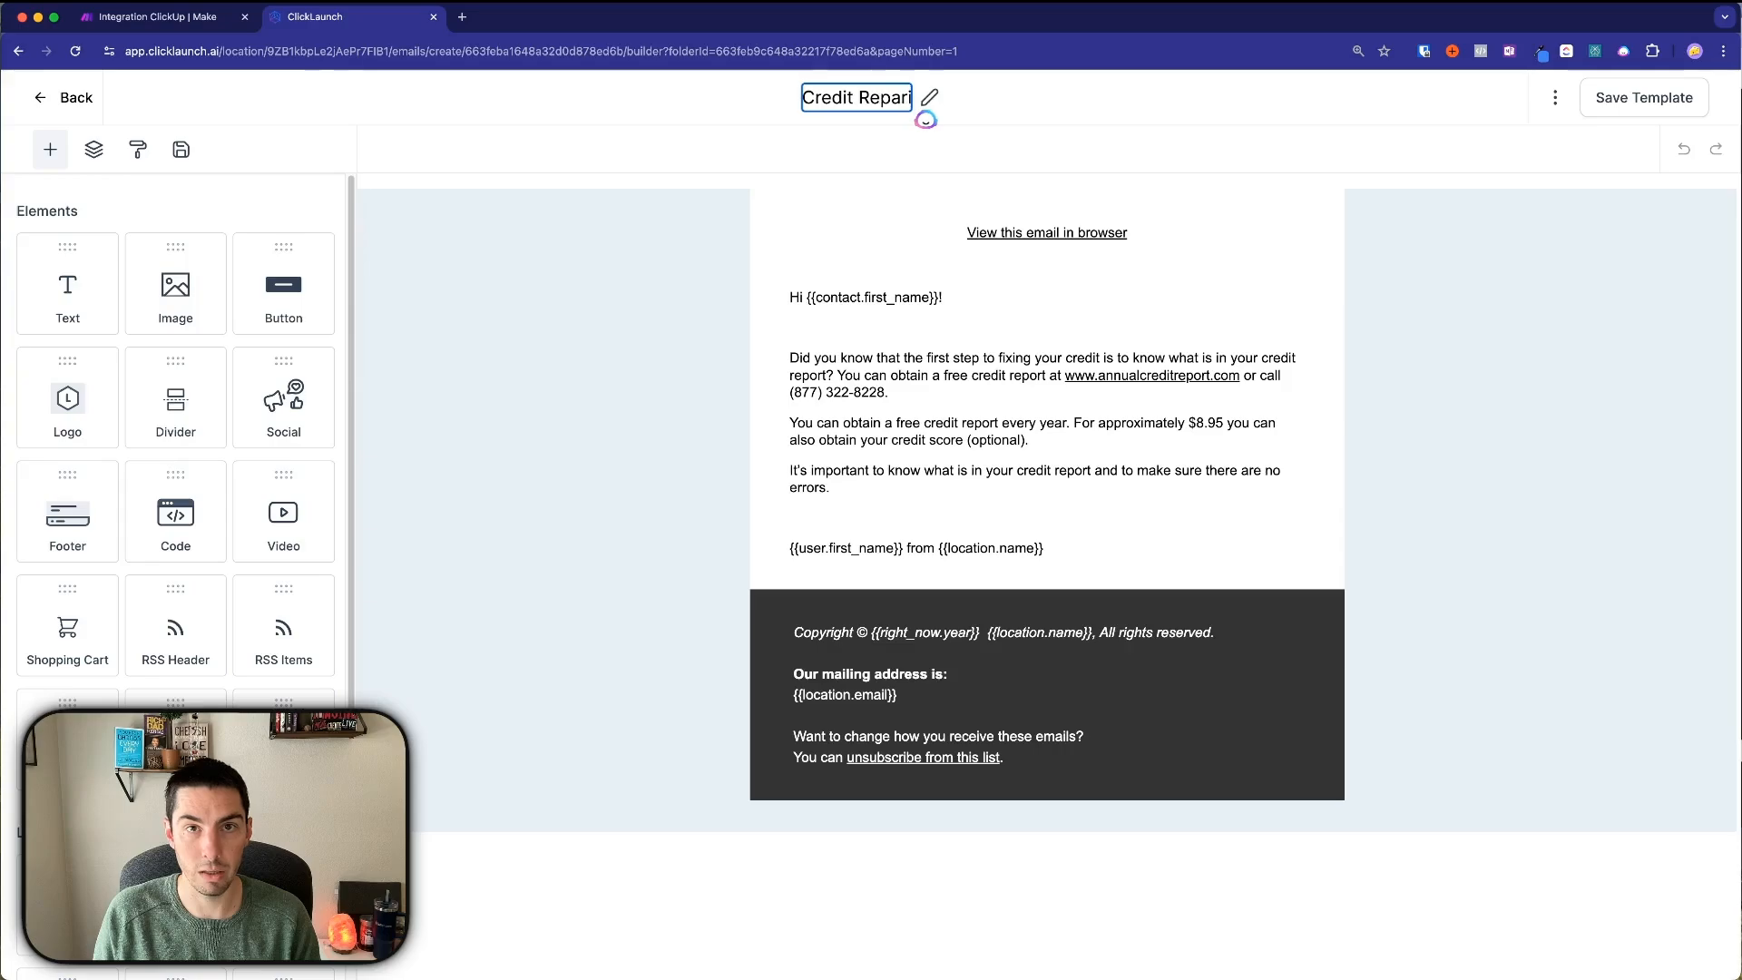
key(BackSpace)
key(BackSpace)
text(ir -)
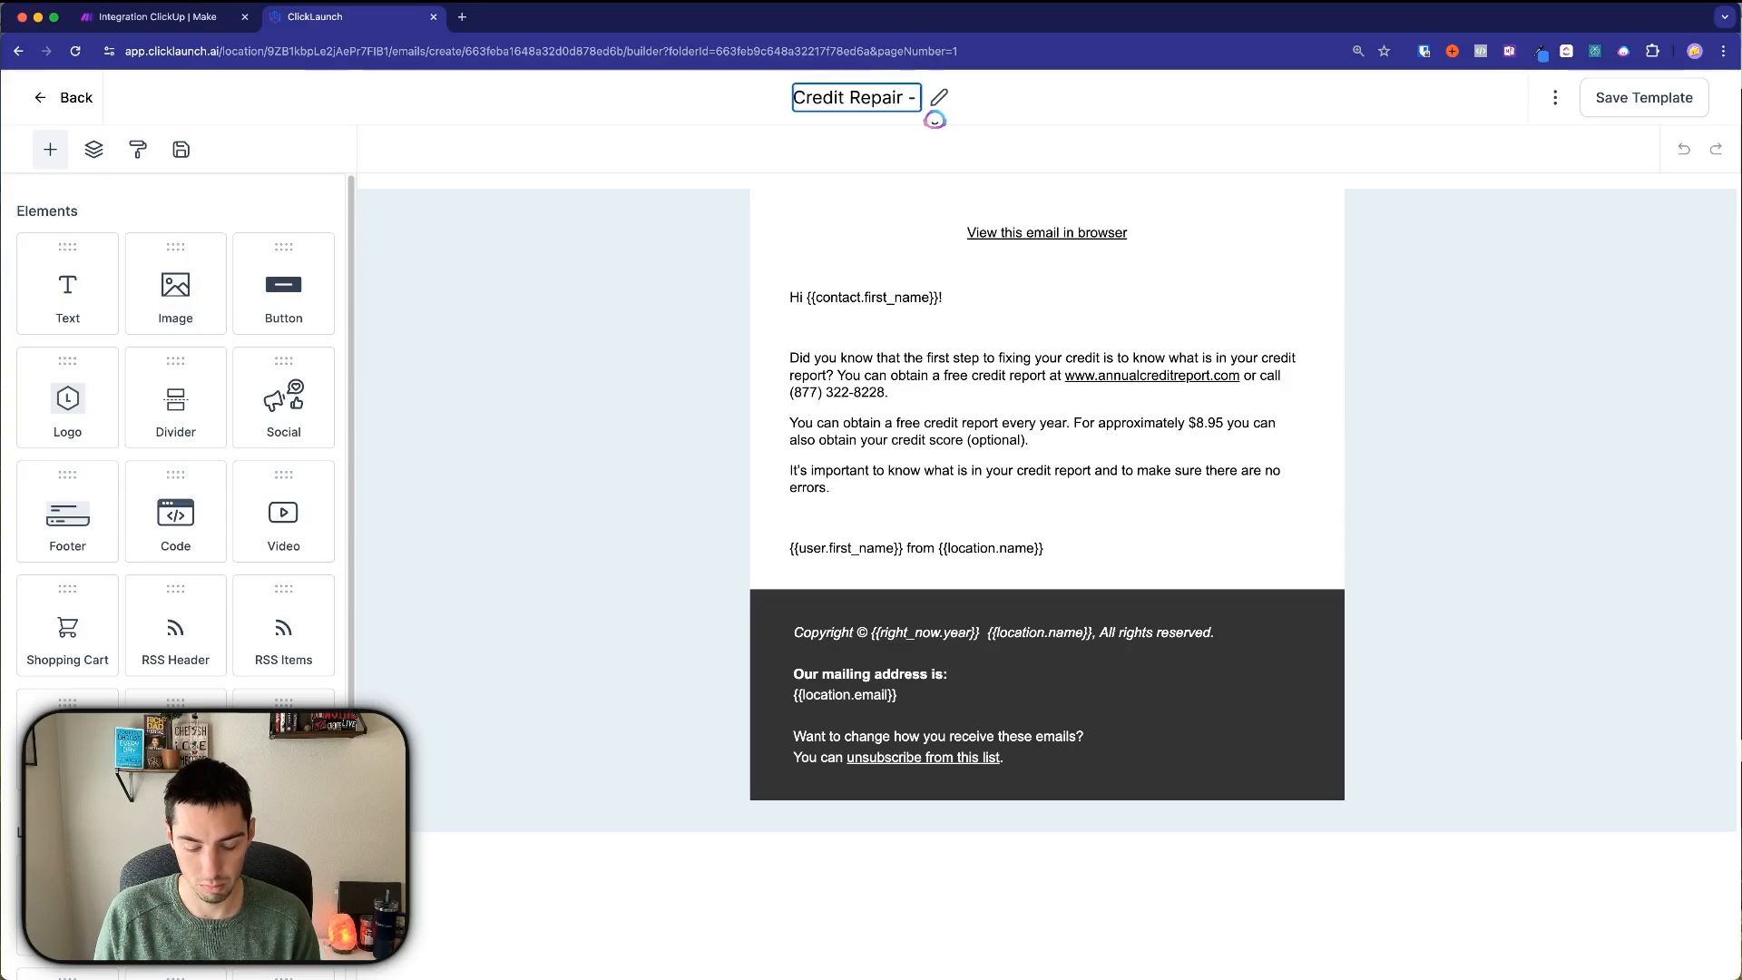
text( Day 1)
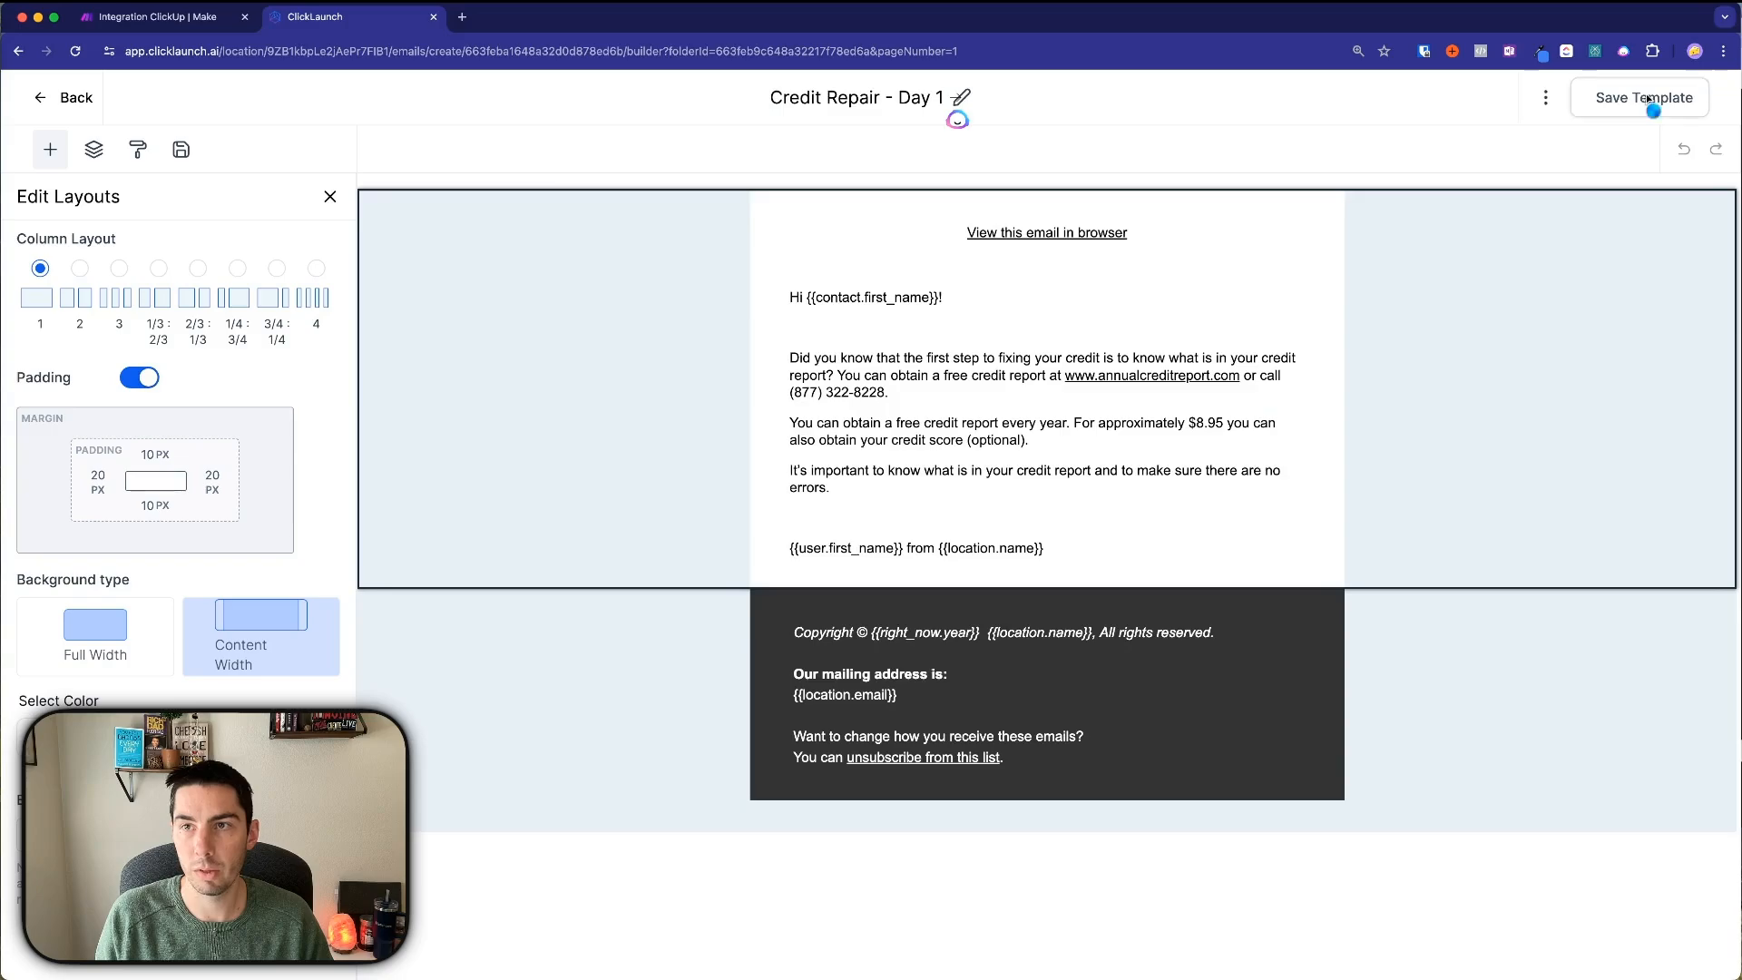
Save the renamed template and return to the Credit Repair Campaign folder.
click(1644, 97)
click(49, 107)
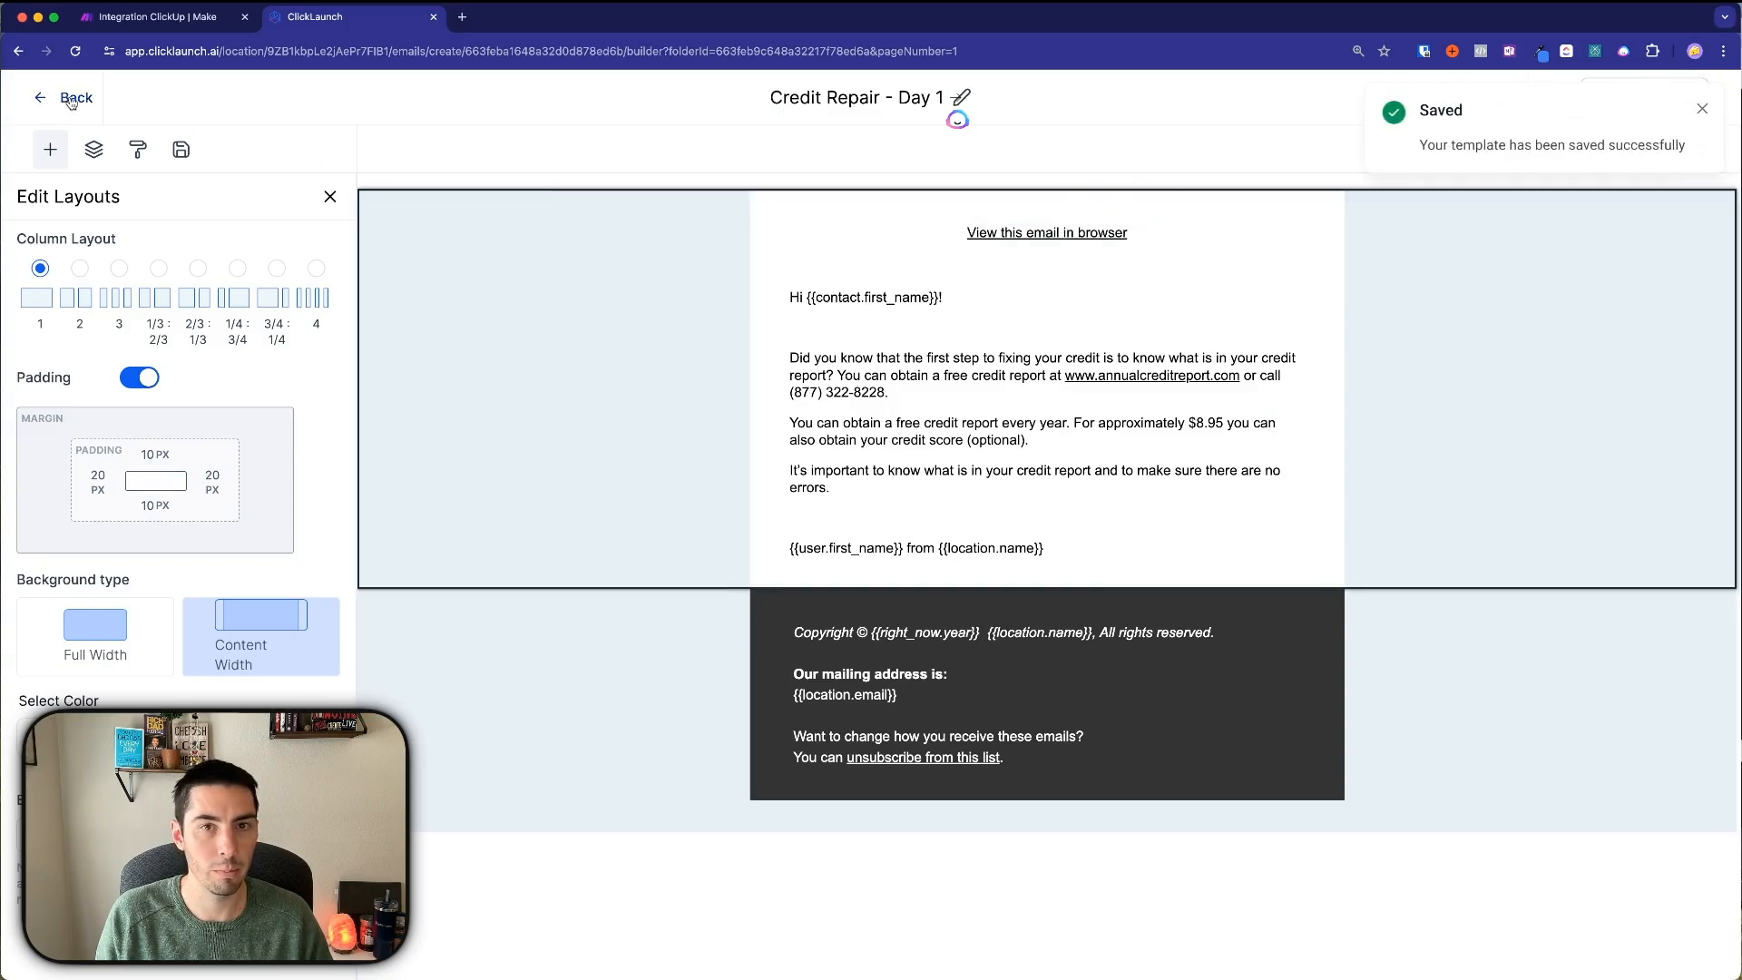
click(562, 445)
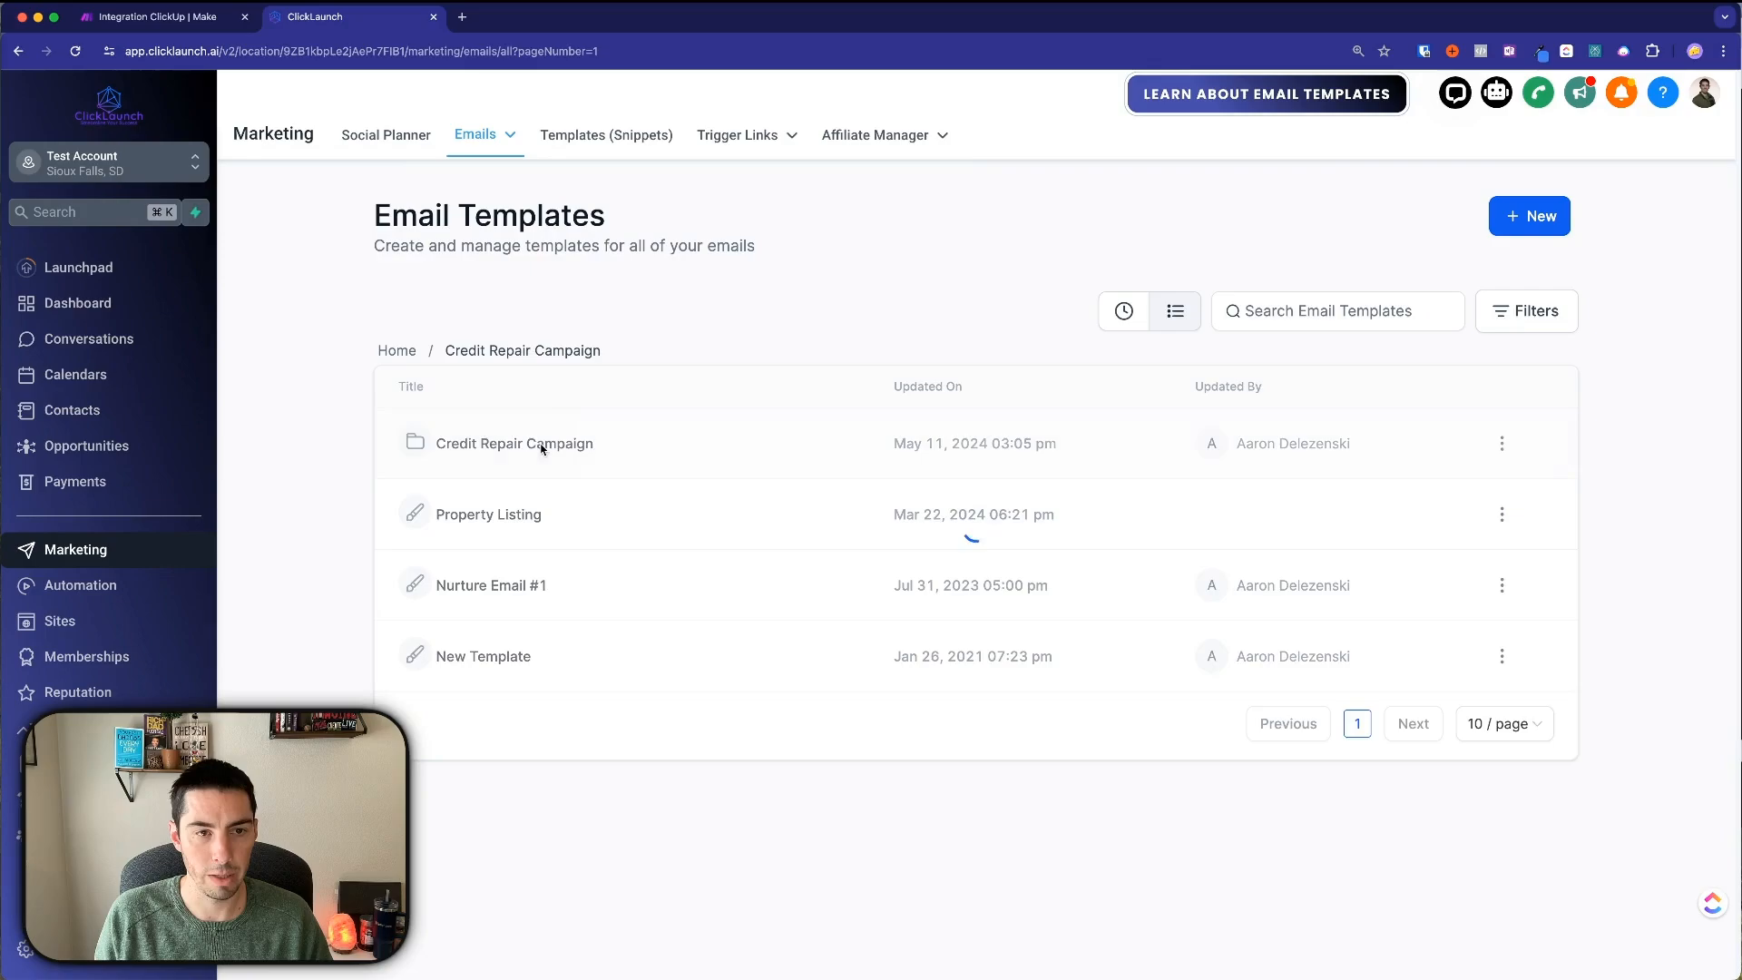
Clone the Day 1 template and rename the copy 'Credit Repair - Day 5'.
click(1502, 443)
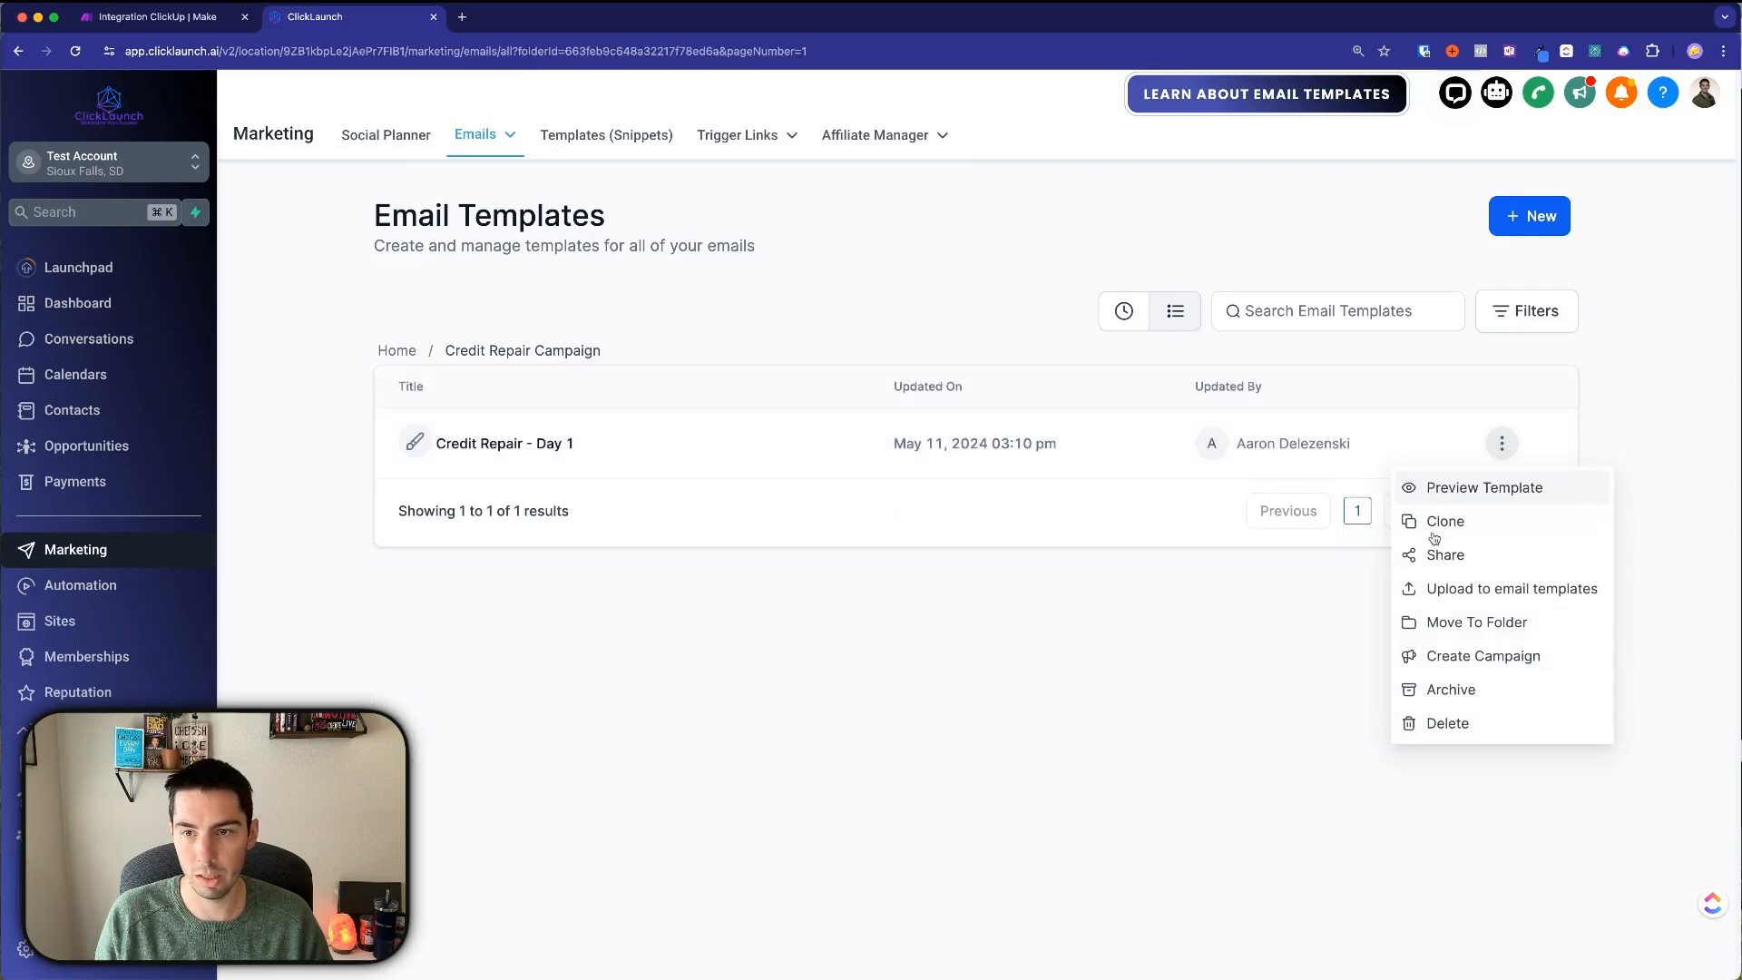
click(1455, 519)
click(885, 568)
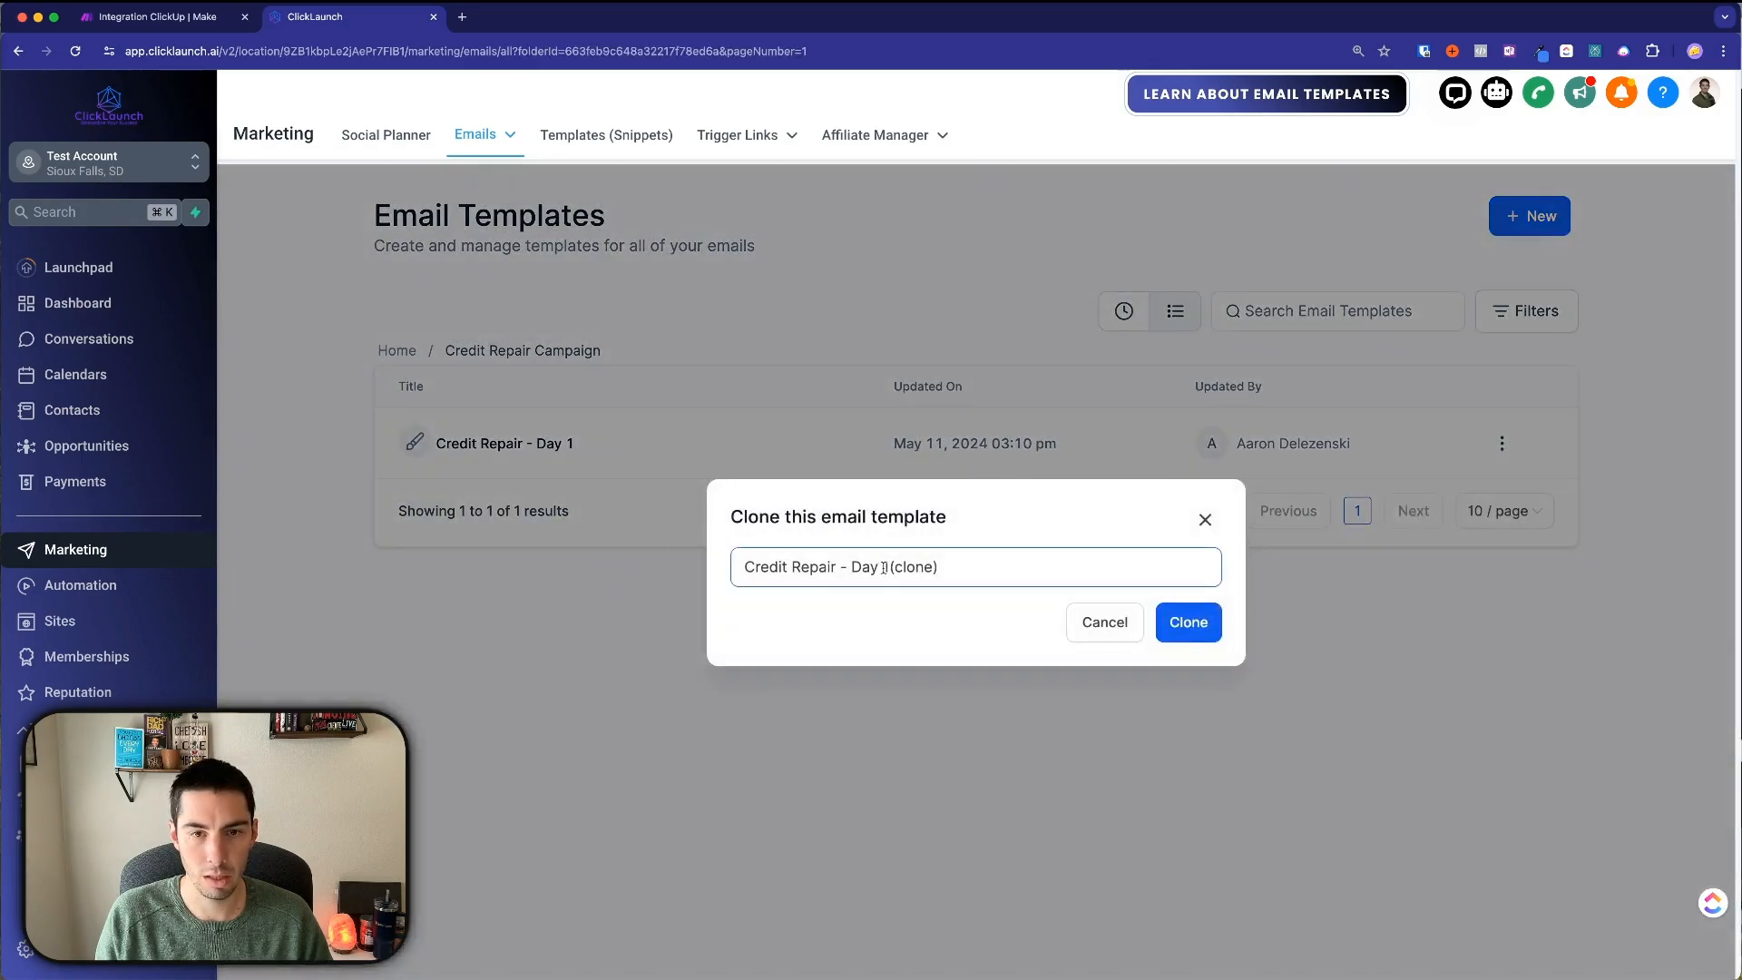
drag(885, 568, 1032, 563)
text(5)
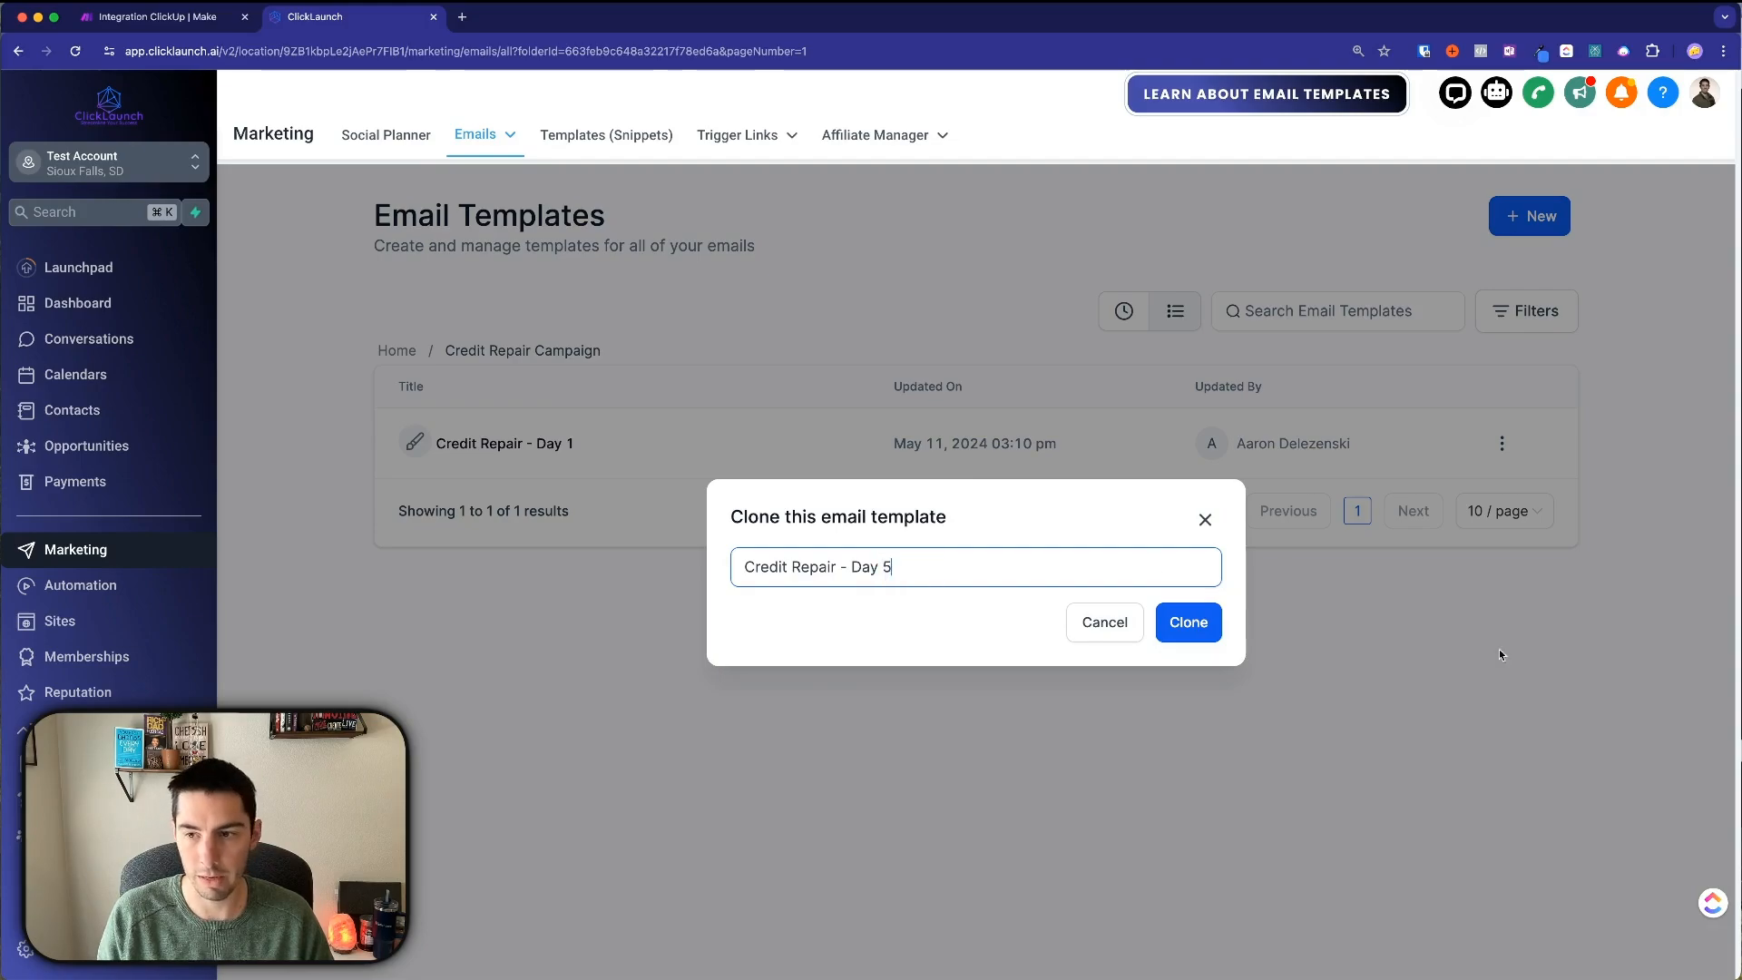
Bring the Word campaign document forward and scroll to the Day 5 email.
key(super+Tab)
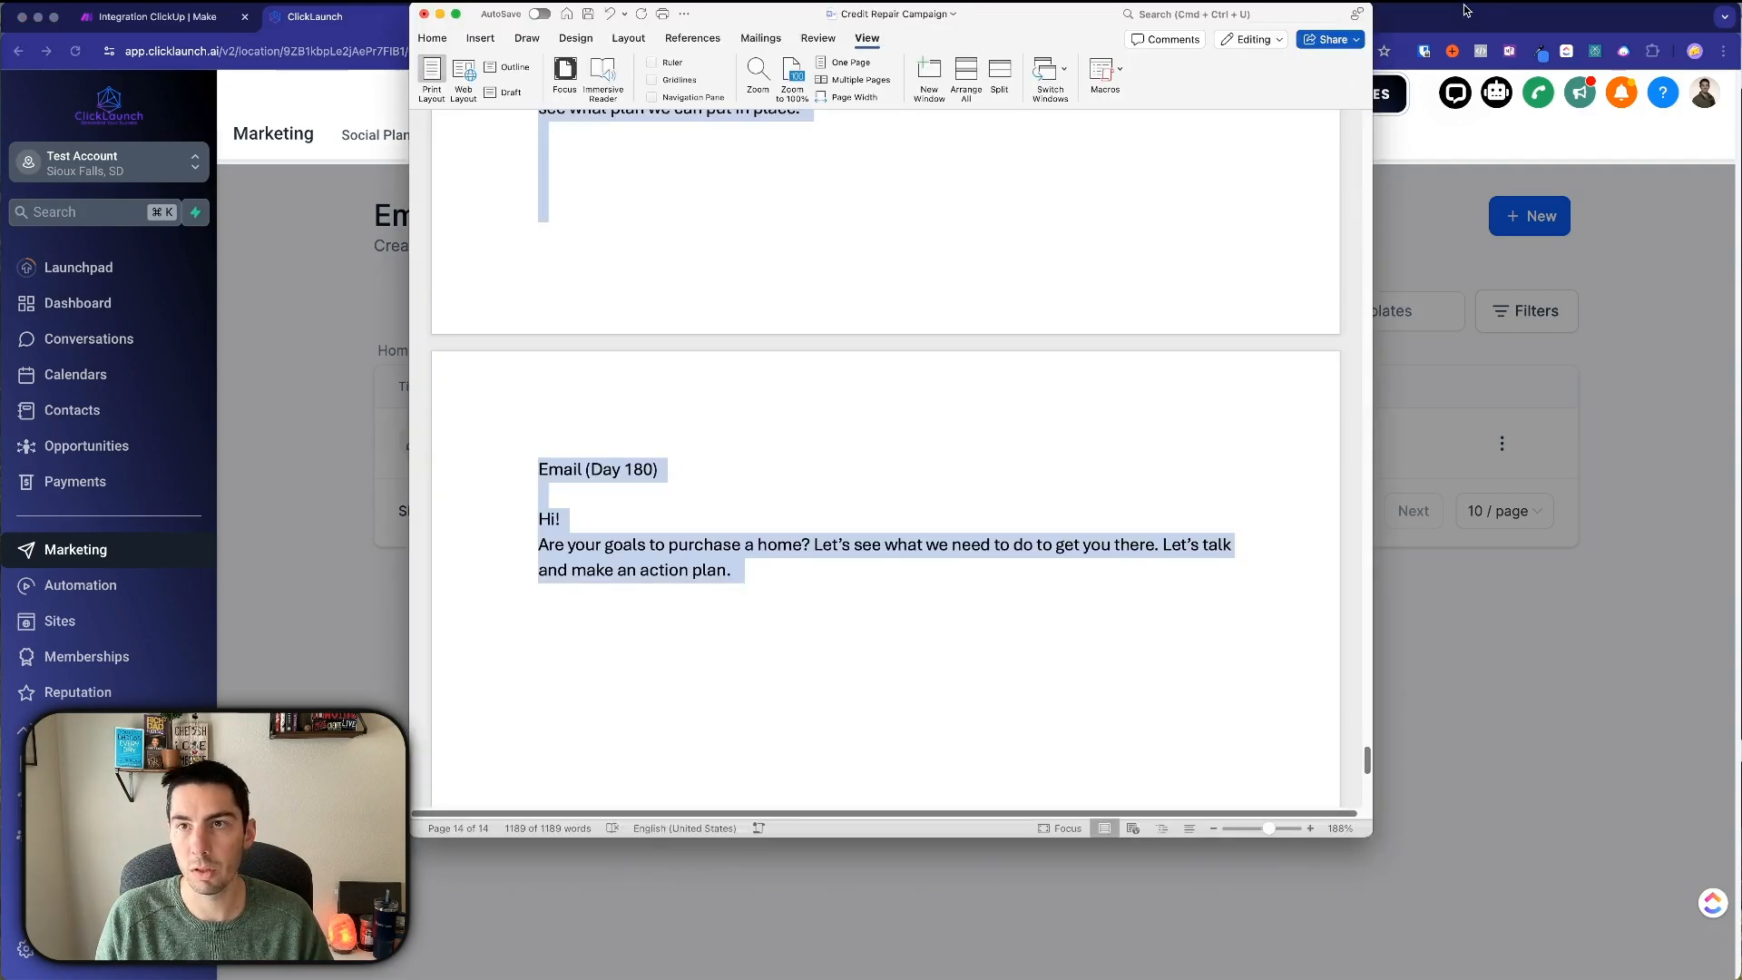
click(1462, 29)
drag(1461, 29, 1463, 46)
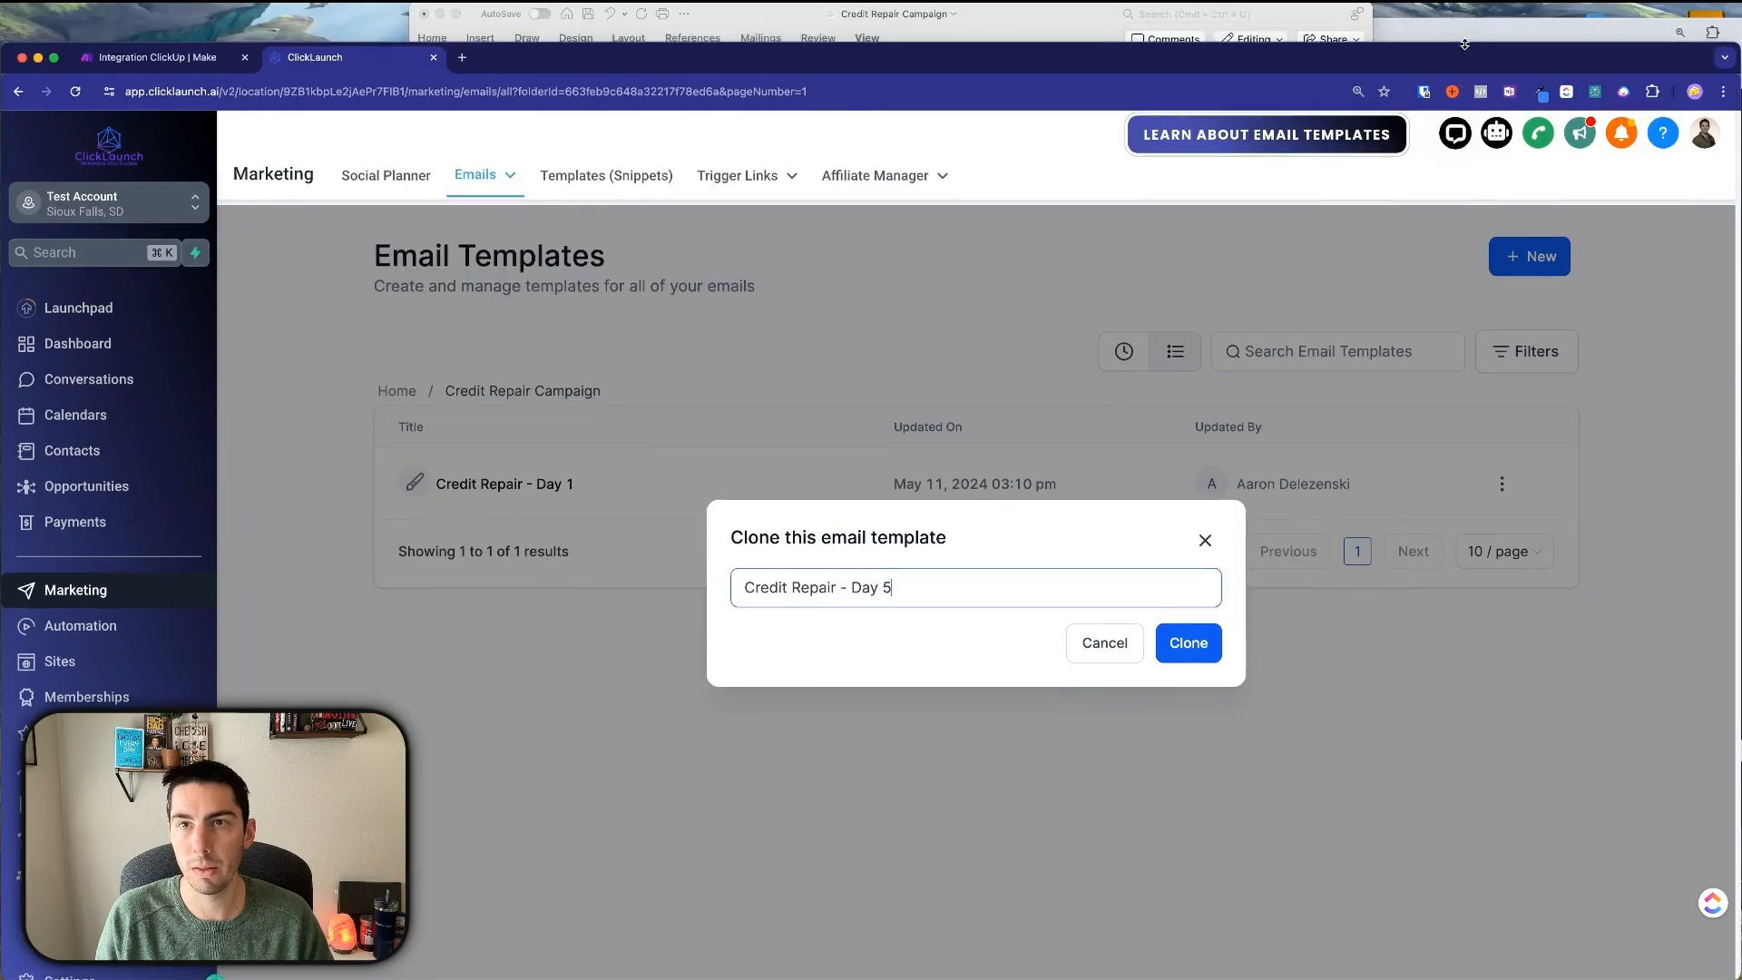
click(1075, 20)
click(744, 447)
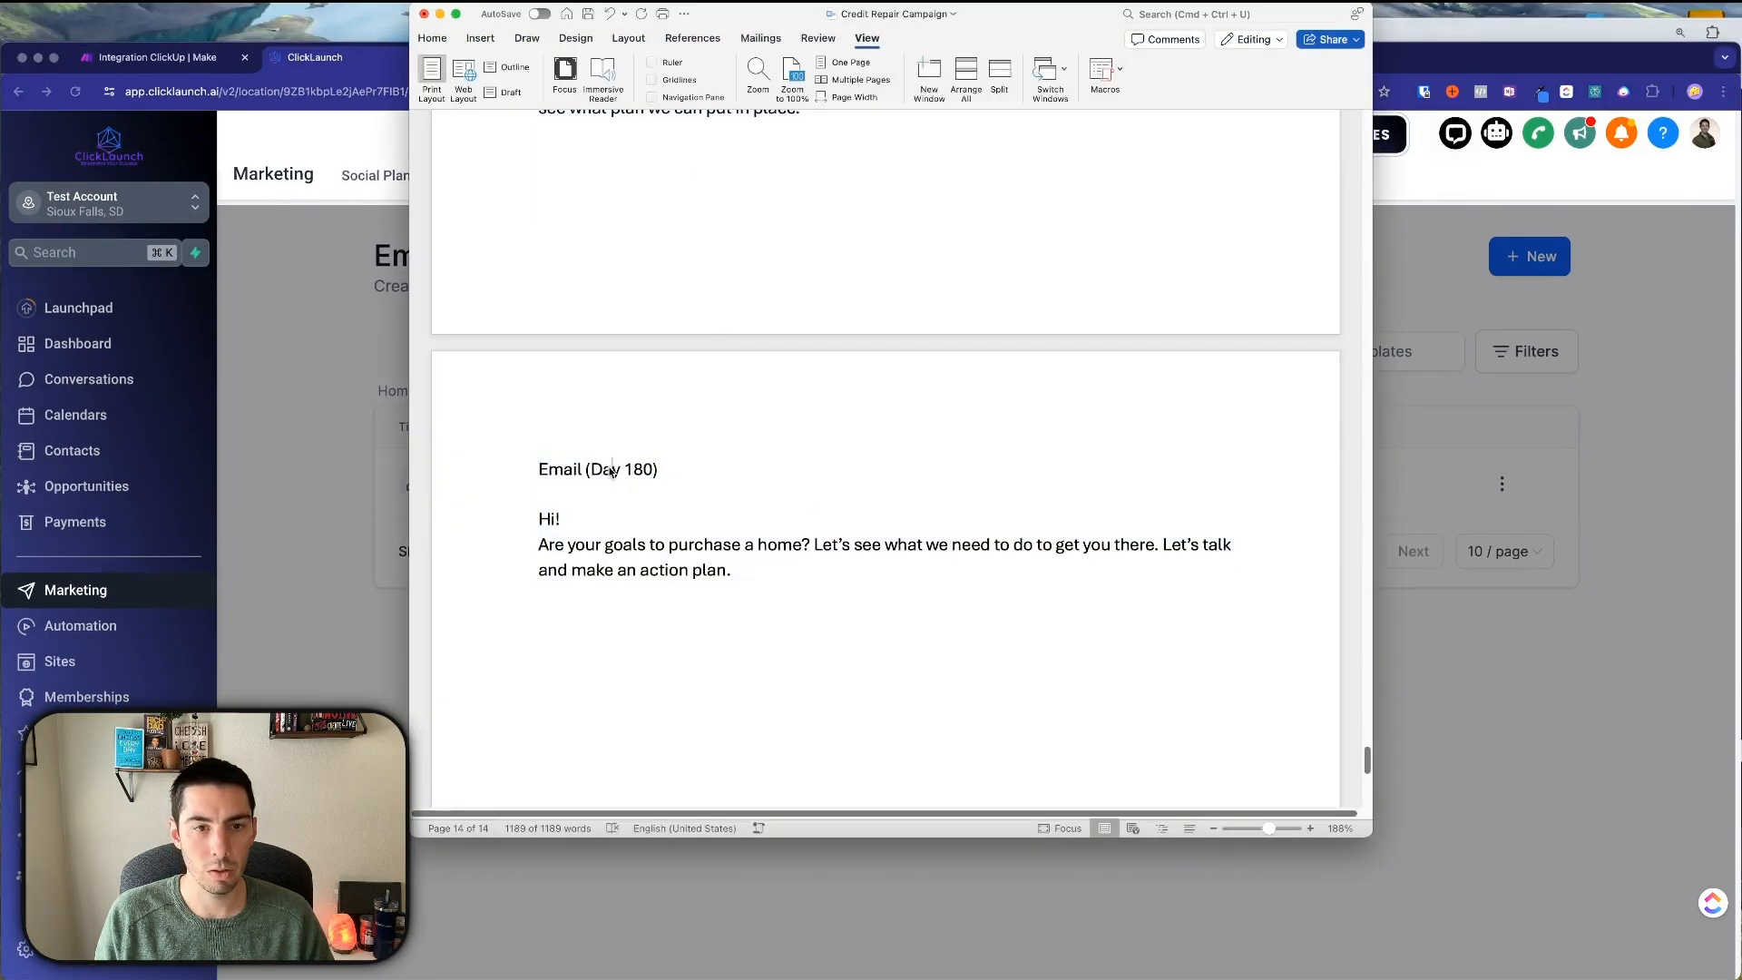
scroll(744, 446, up, 20)
scroll(744, 447, up, 20)
scroll(690, 427, down, 5)
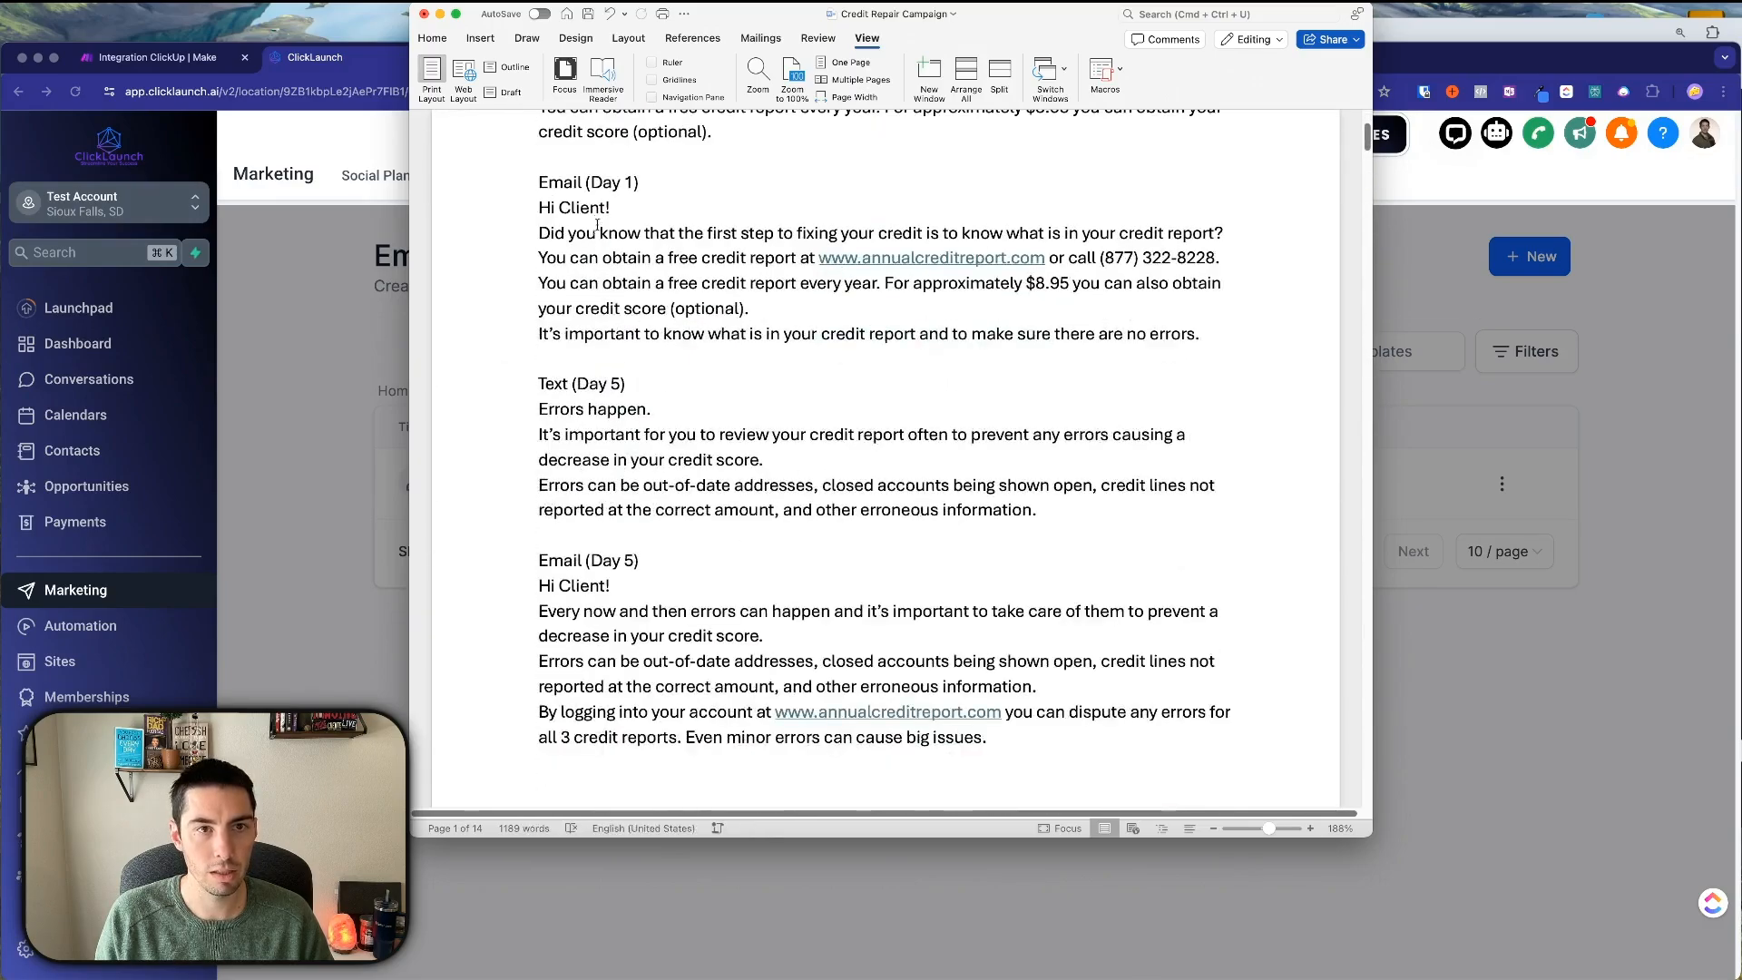
scroll(565, 247, down, 5)
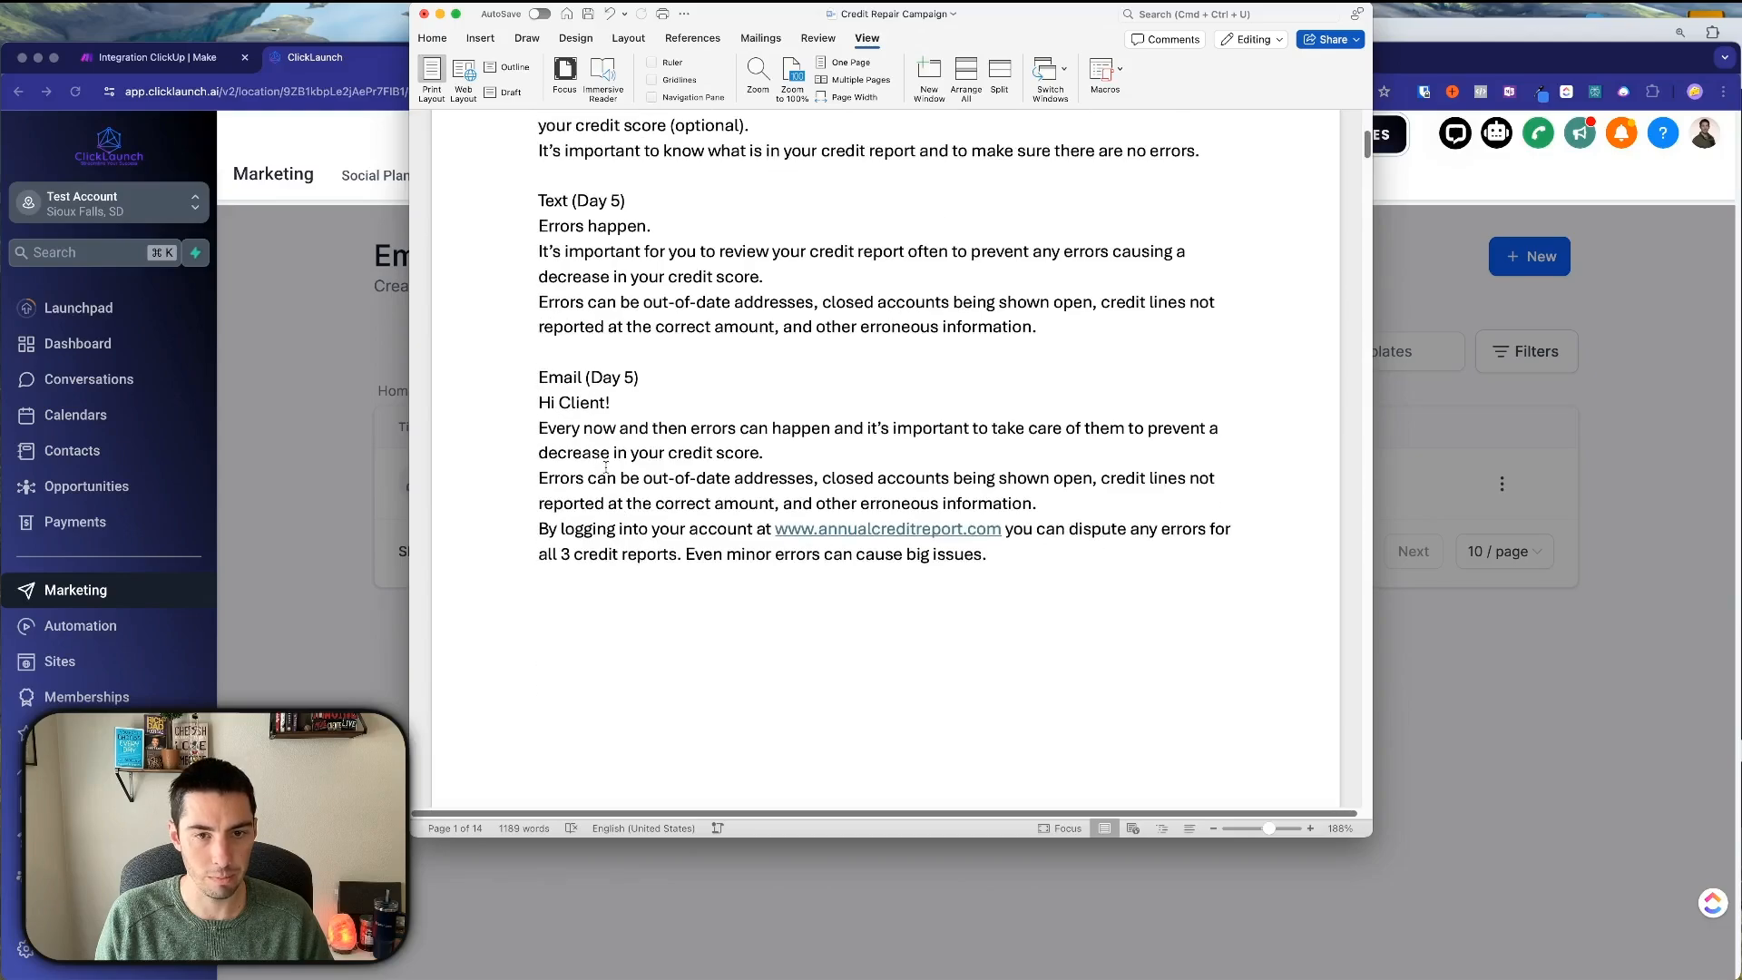
Copy the three Day 5 body paragraphs from Word and confirm the clone.
drag(541, 393, 987, 547)
click(625, 523)
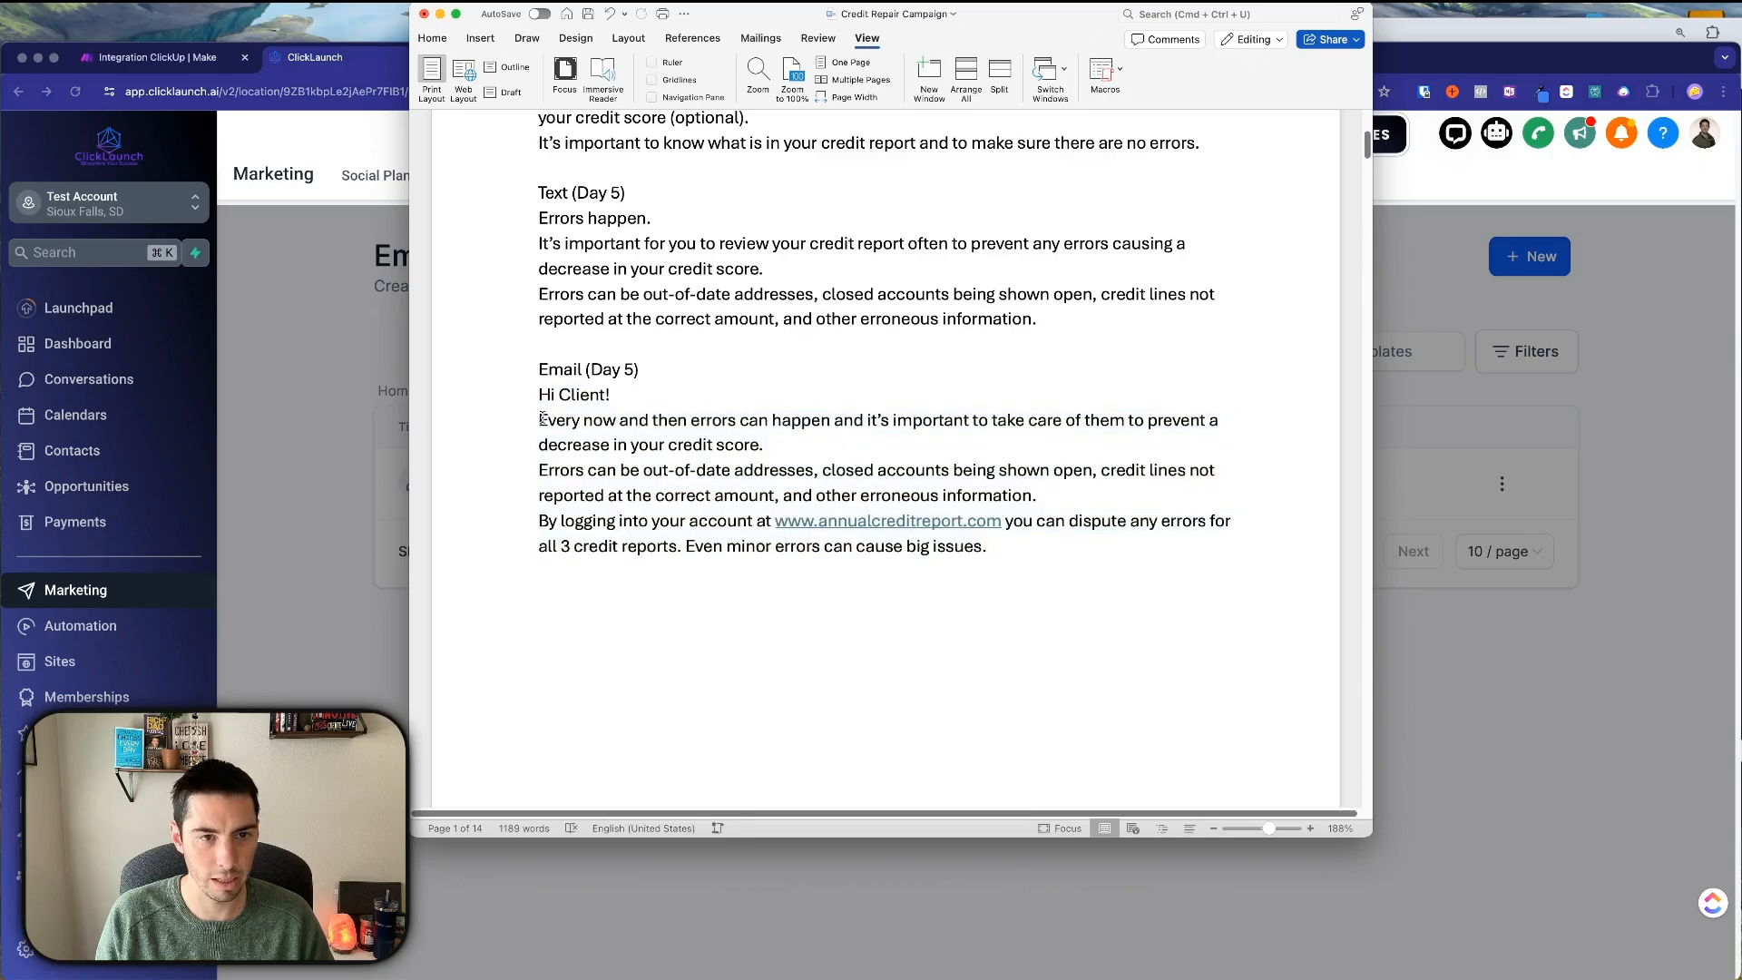
drag(542, 419, 993, 554)
key(super+c)
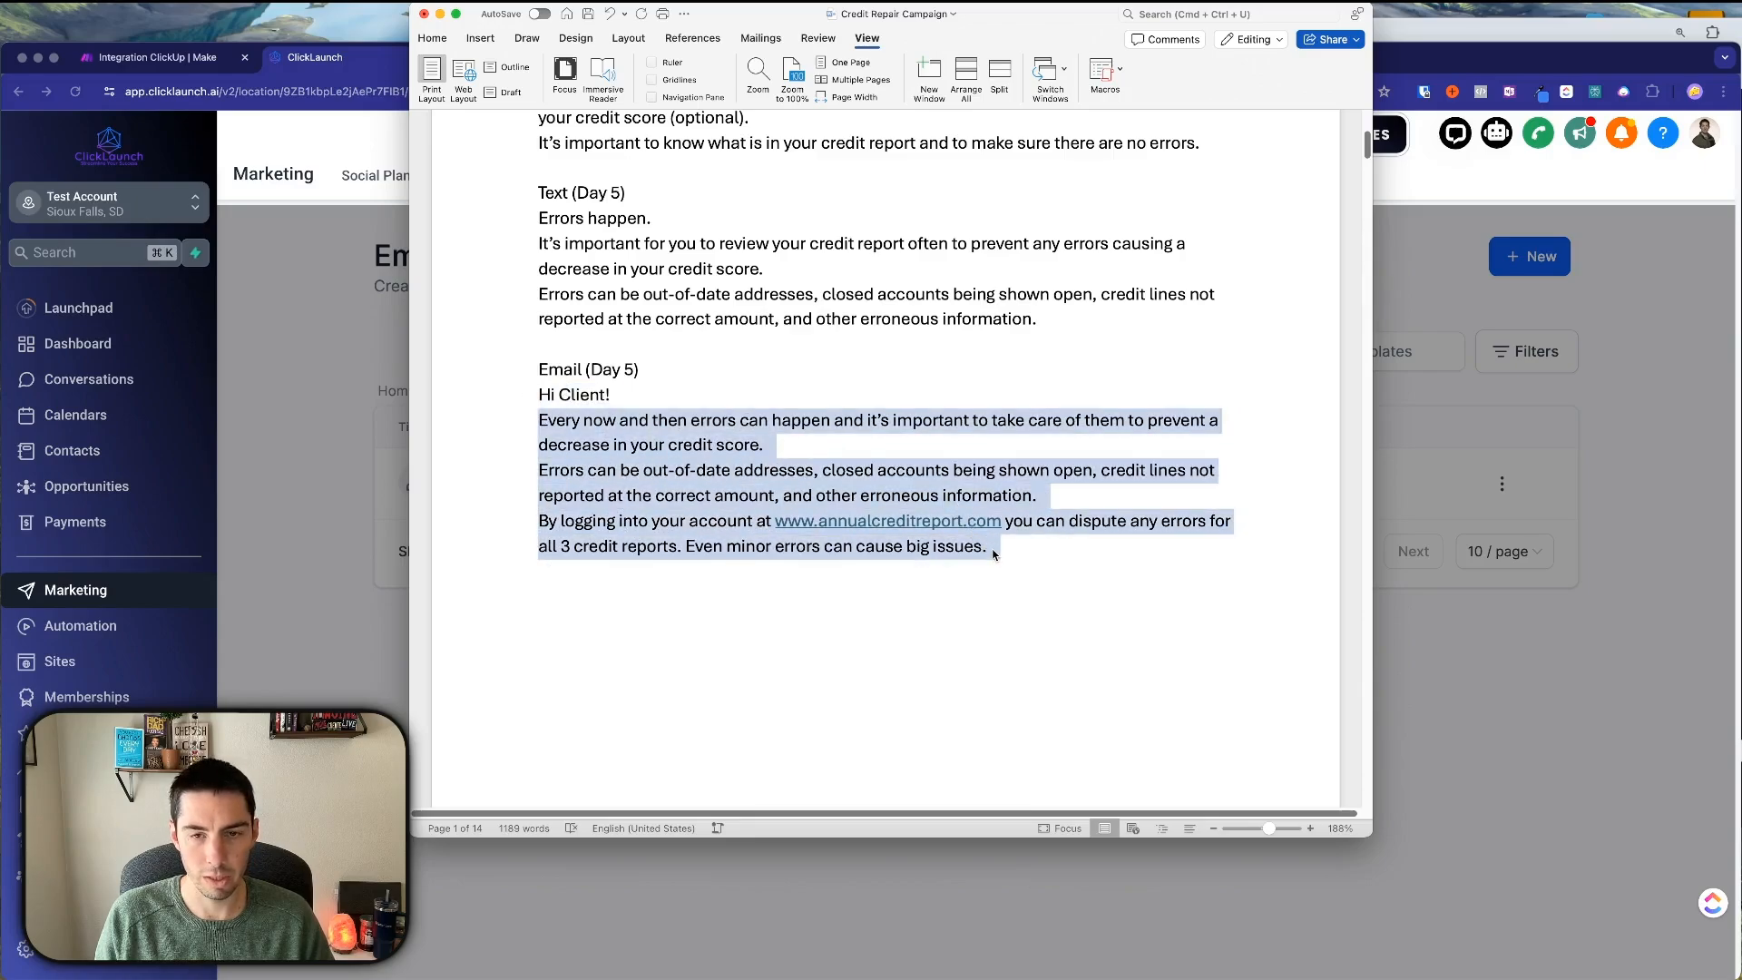
scroll(987, 550, down, 5)
scroll(983, 547, up, 5)
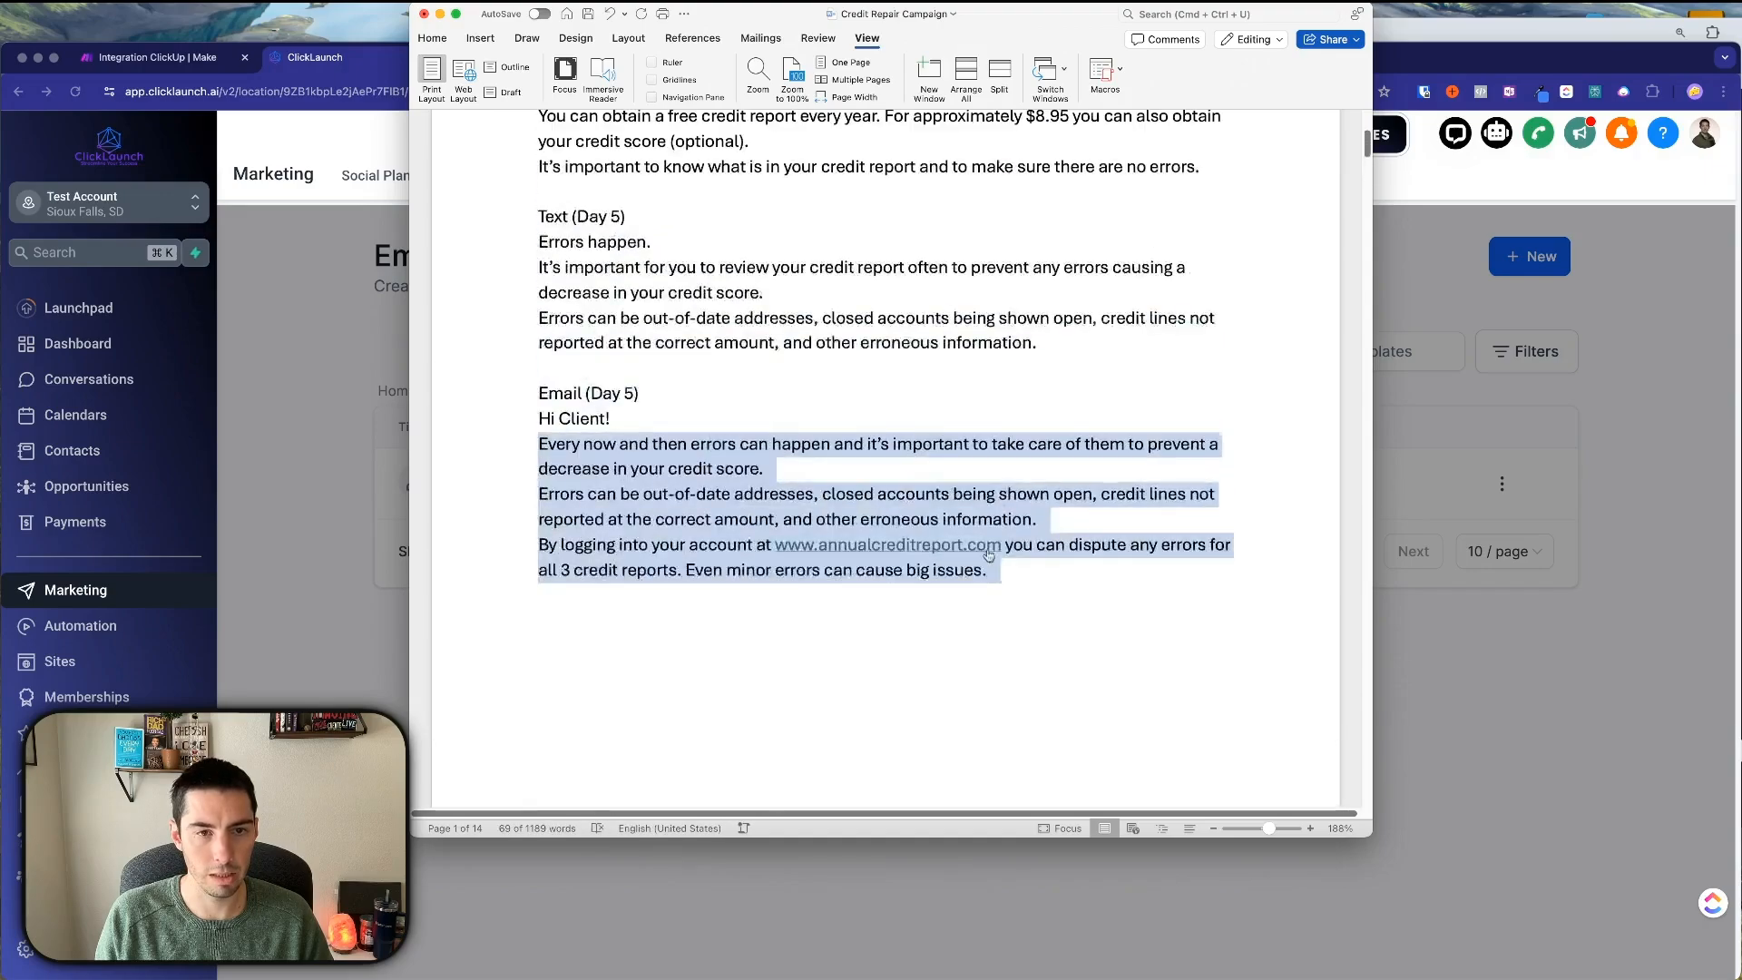
click(1597, 631)
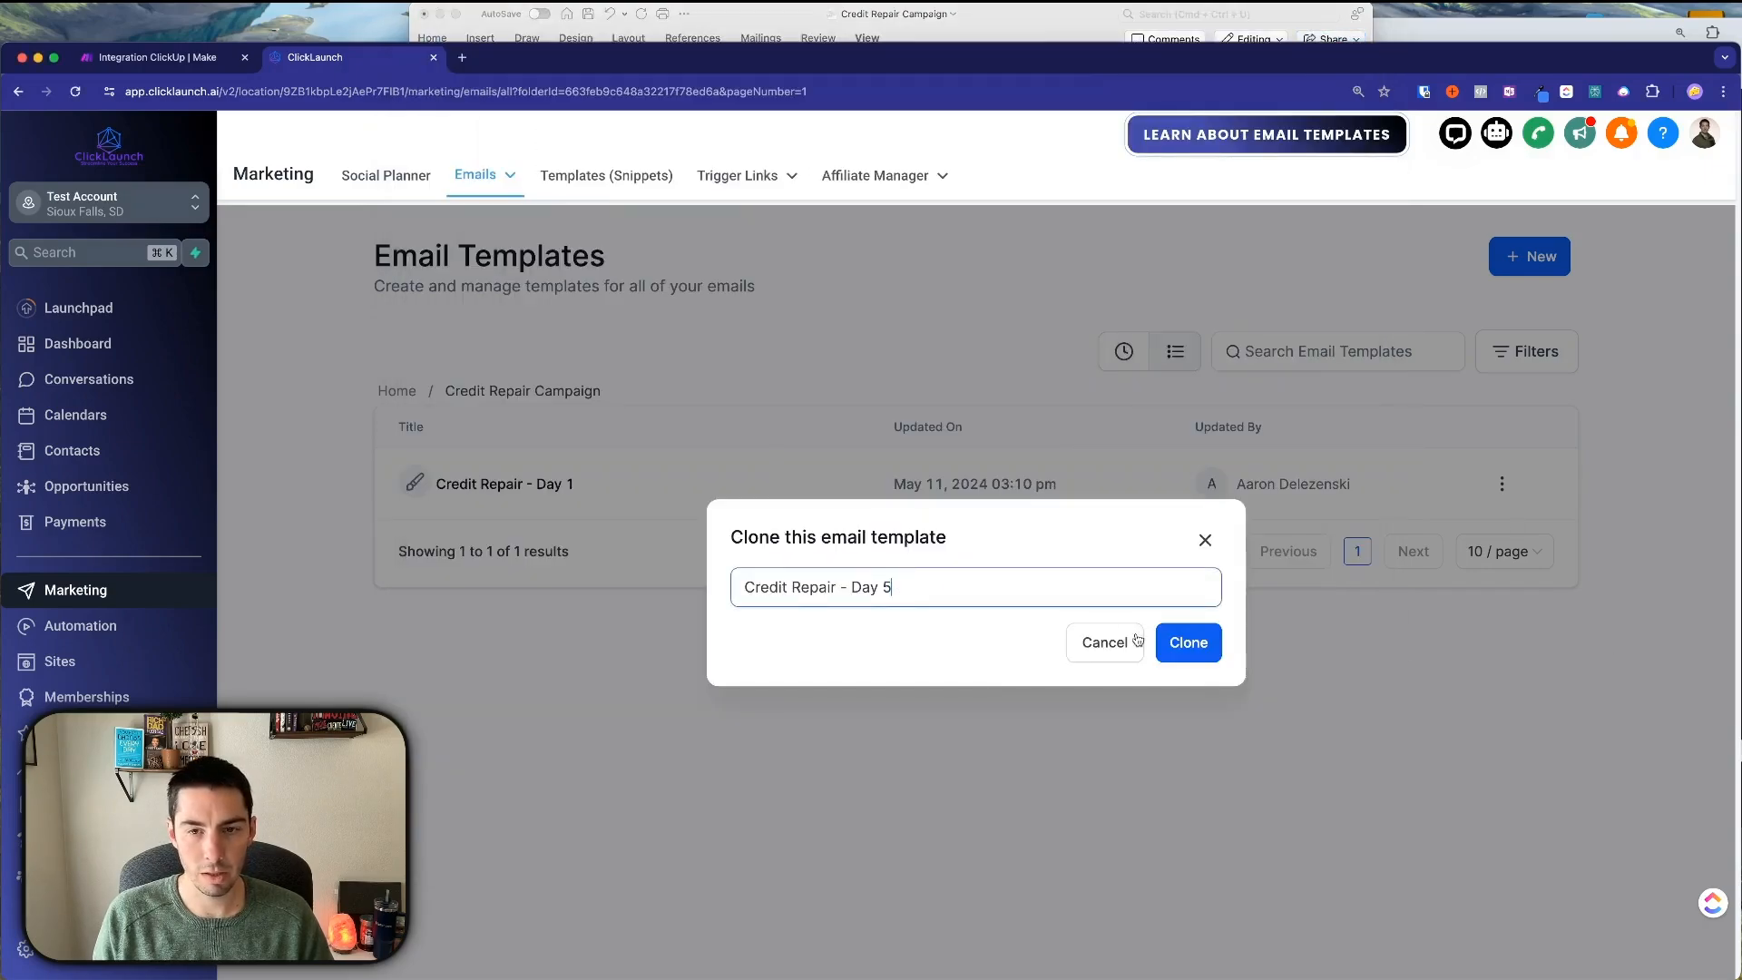
click(1179, 643)
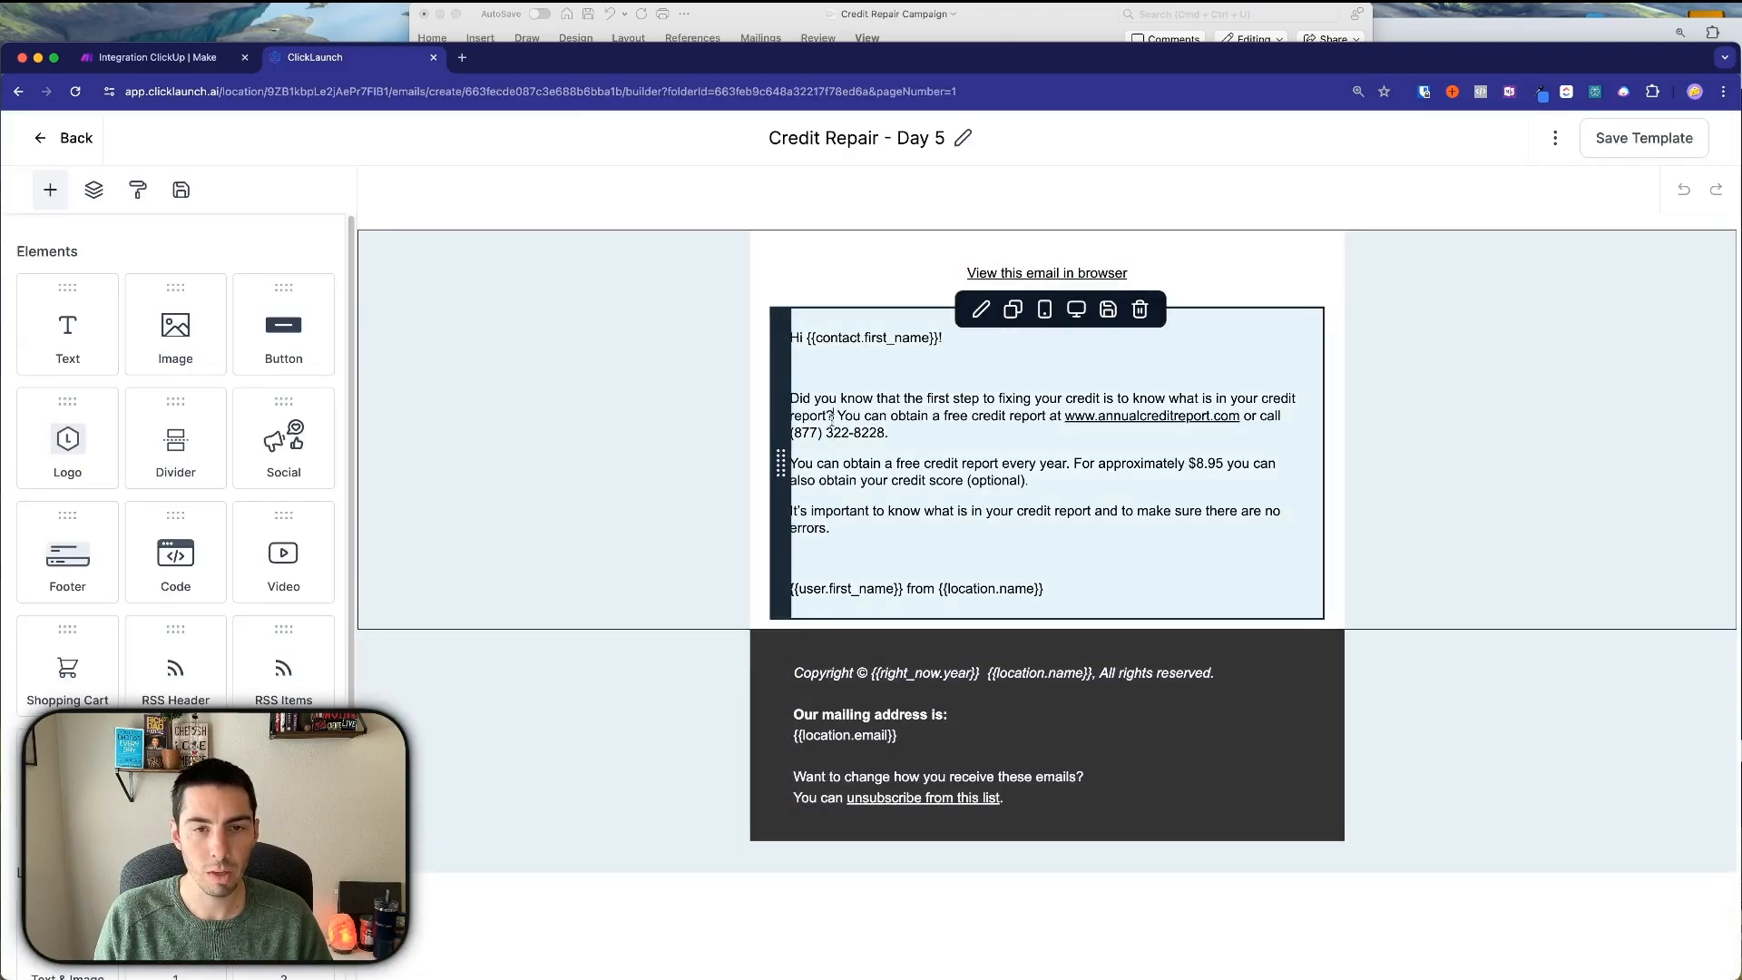
Replace the three old body paragraphs with the pasted Day 5 text.
click(831, 415)
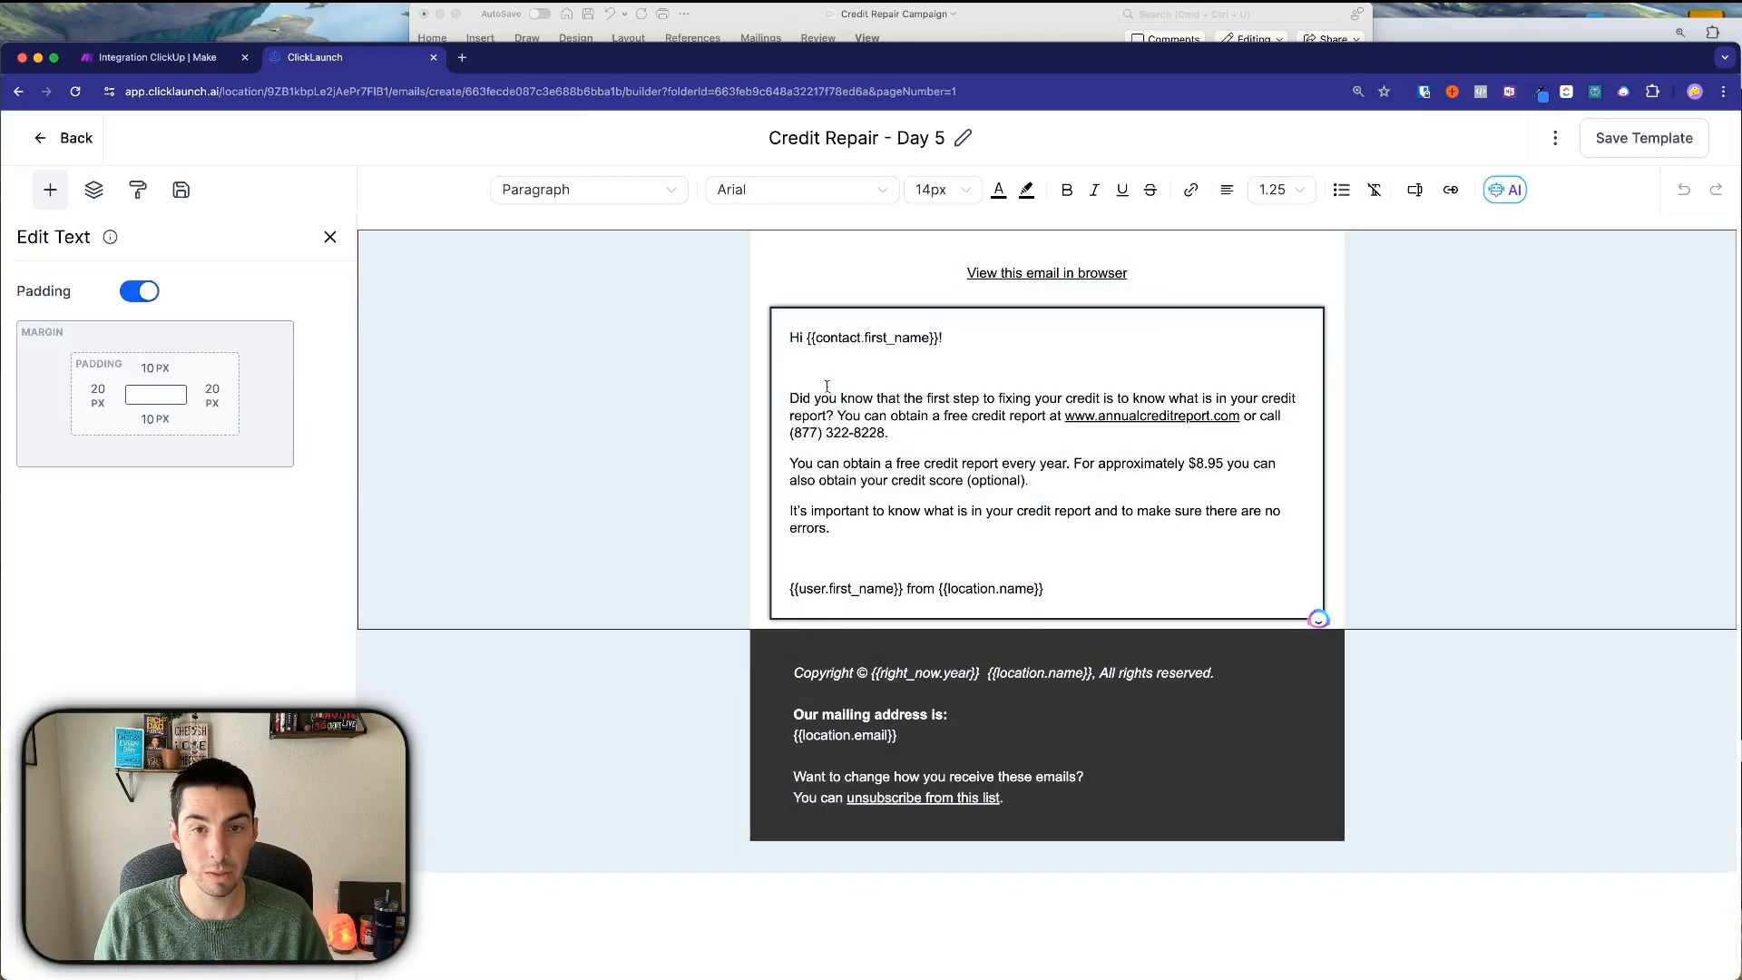
drag(790, 397, 1037, 537)
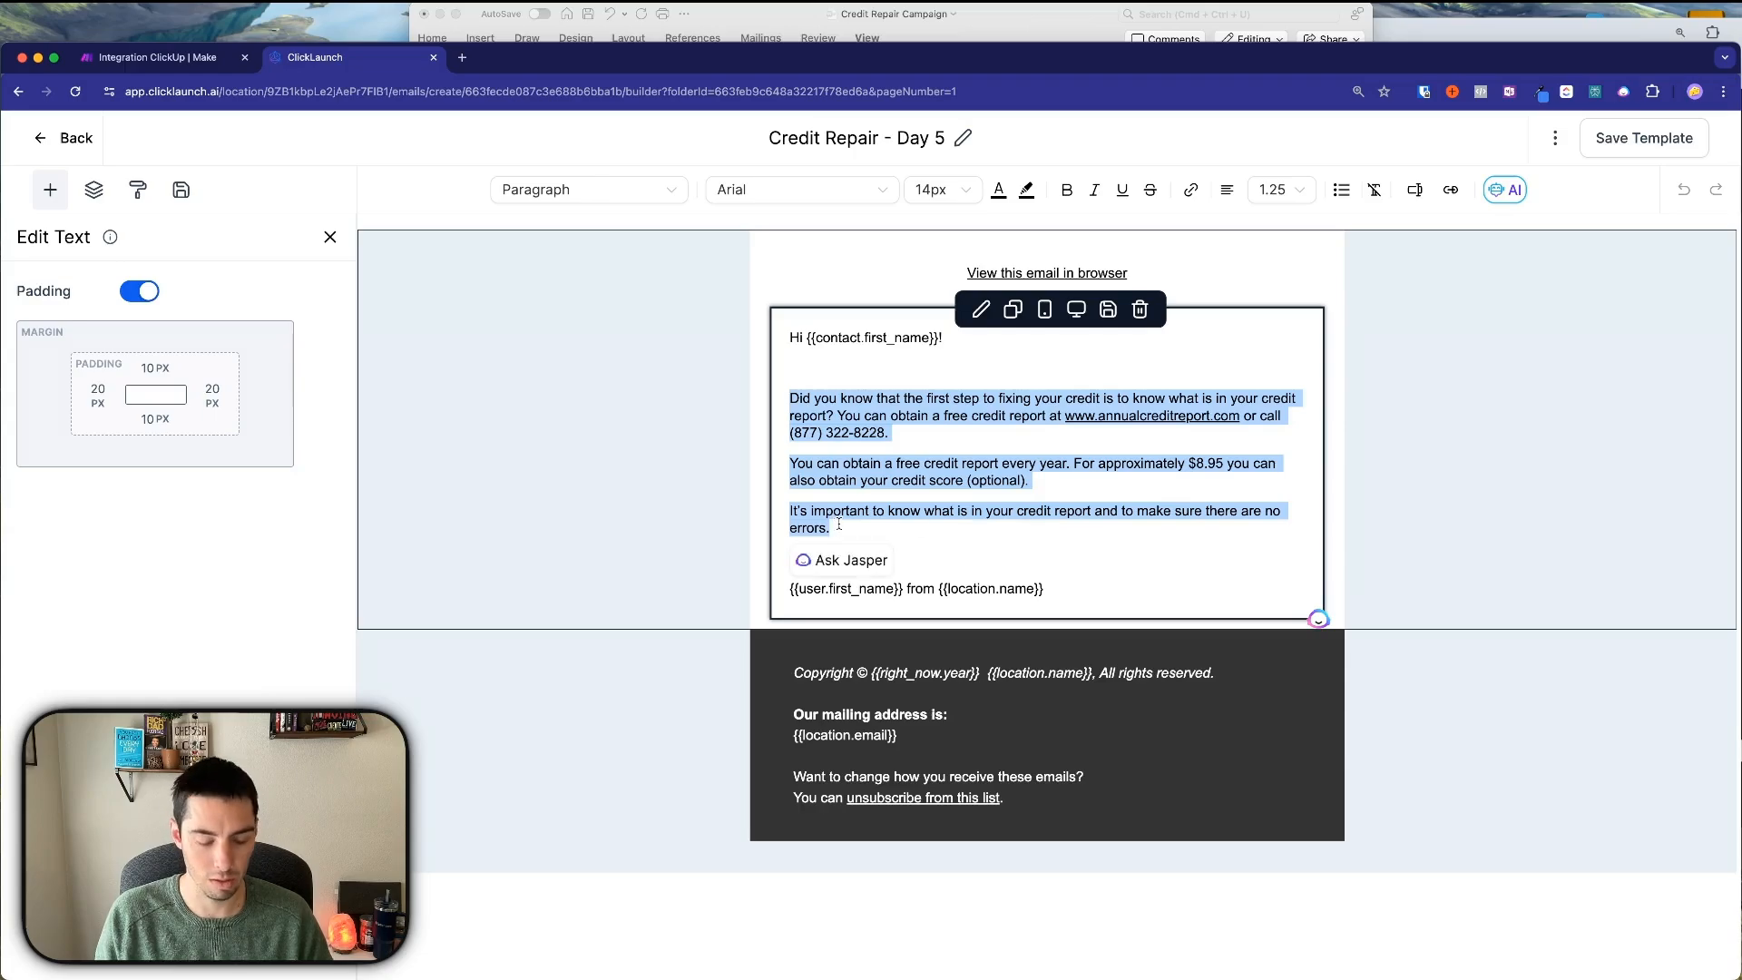
key(super+v)
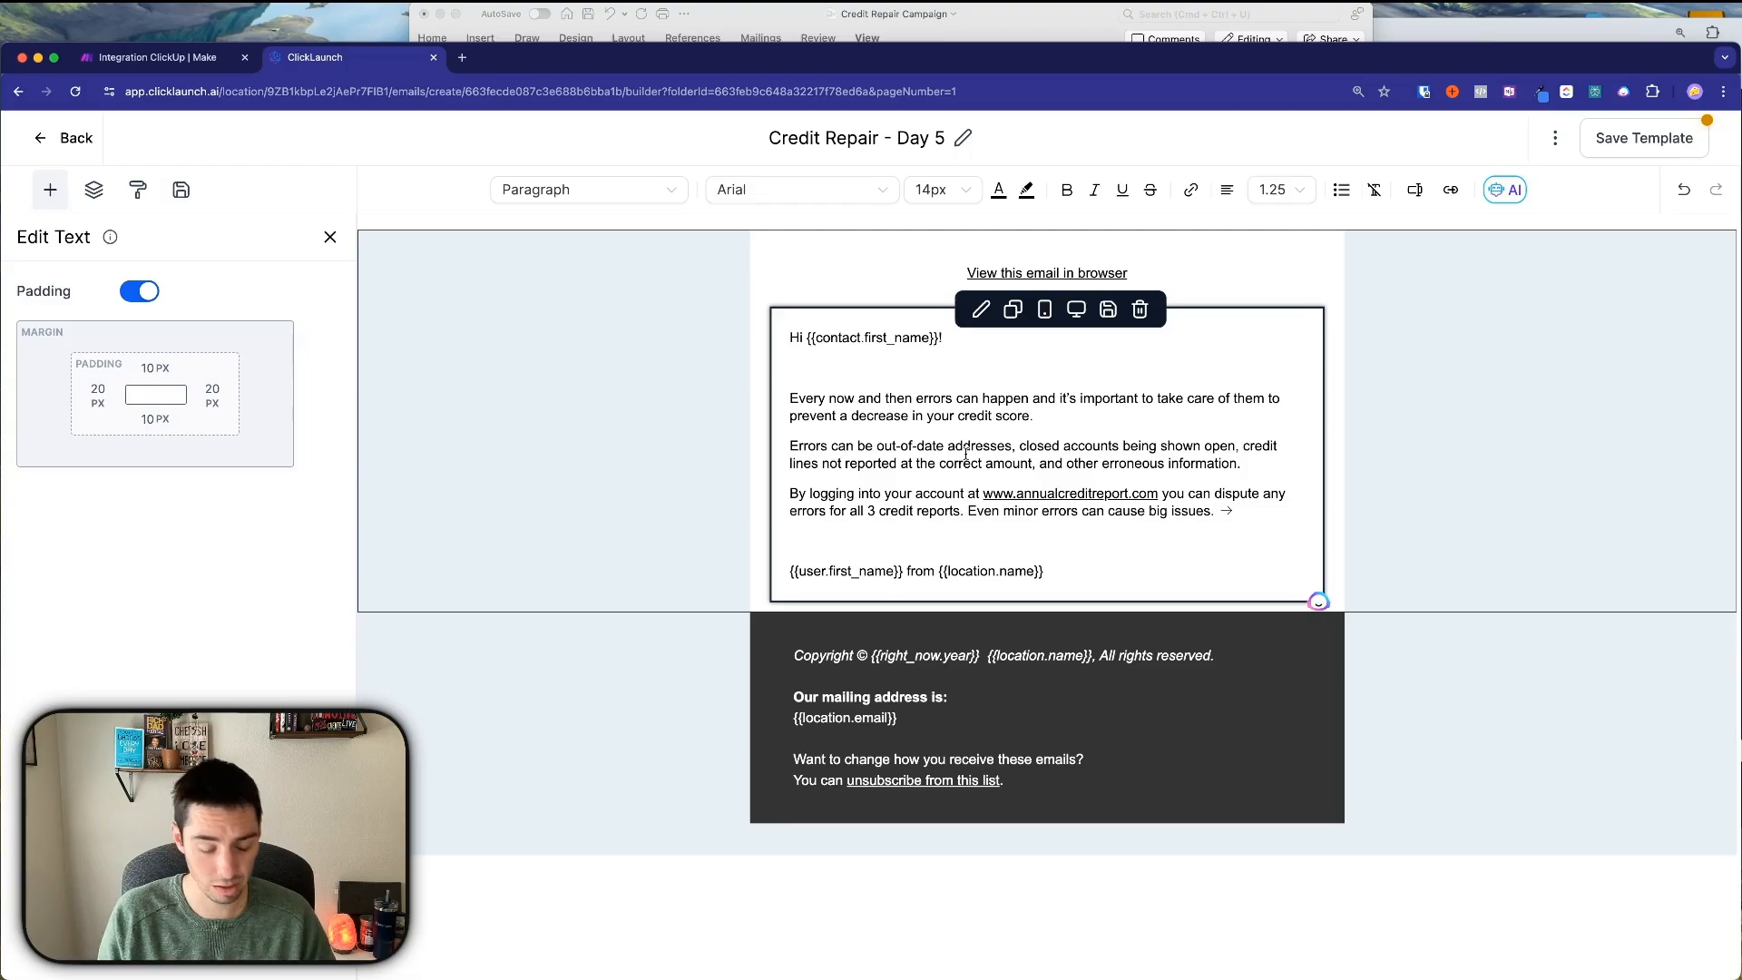
key(super+z)
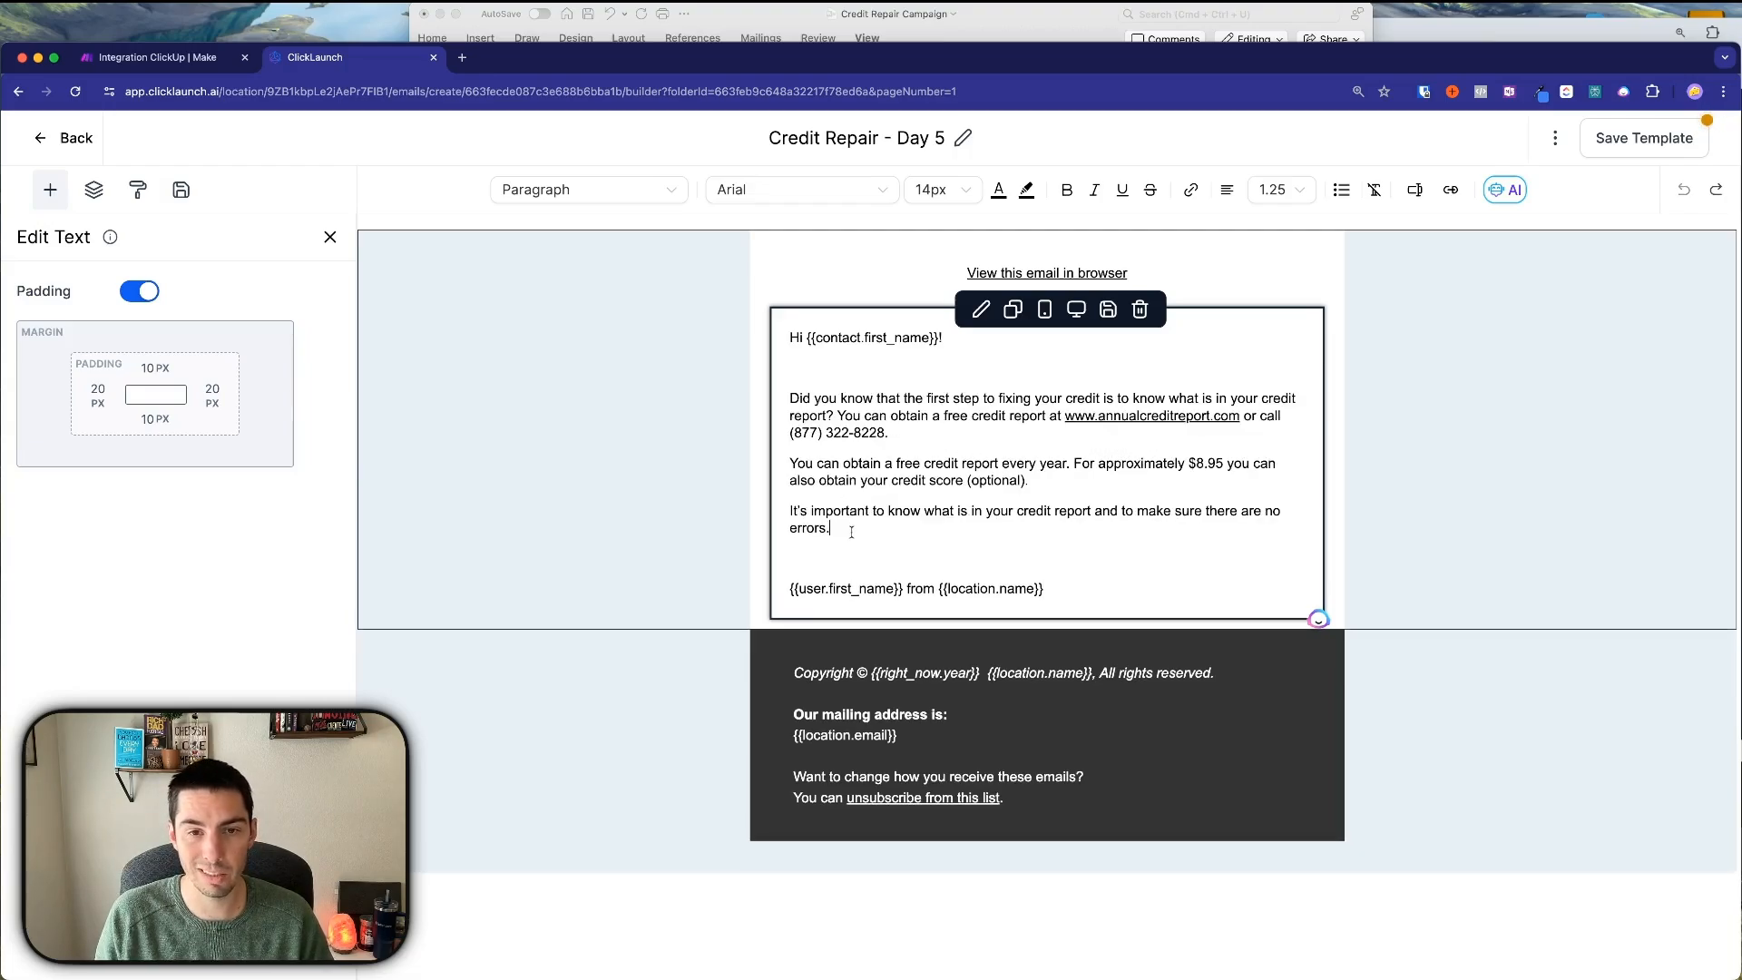
drag(844, 531, 785, 402)
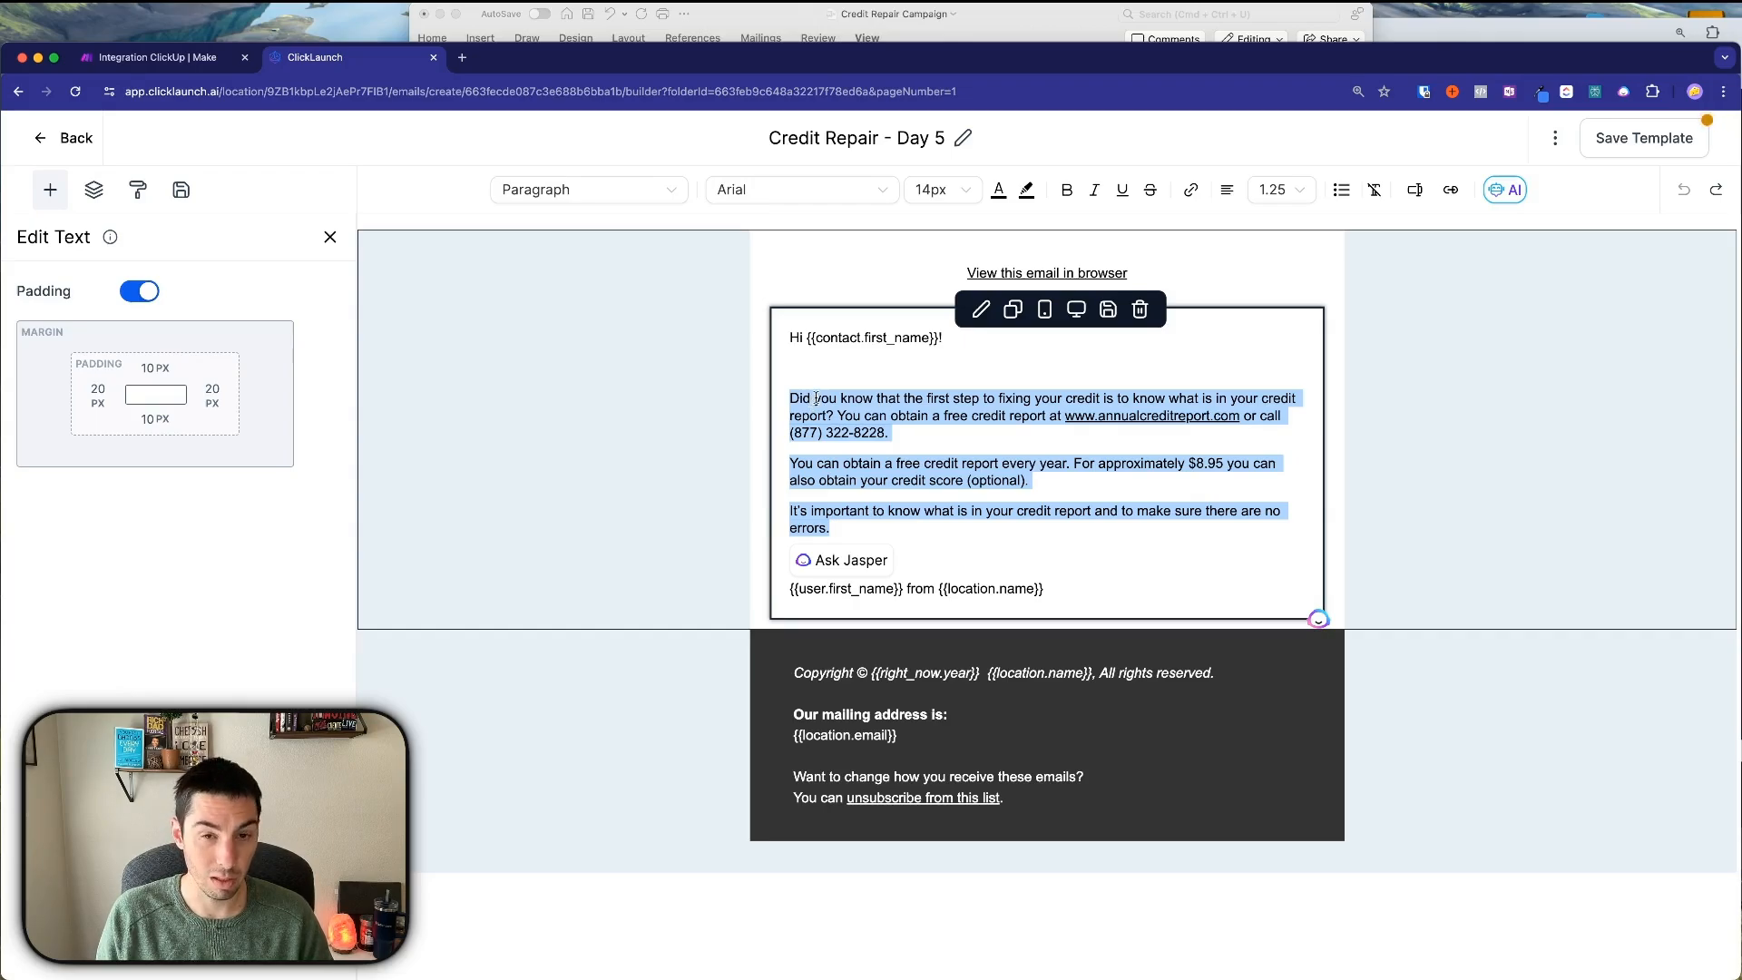
key(super+v)
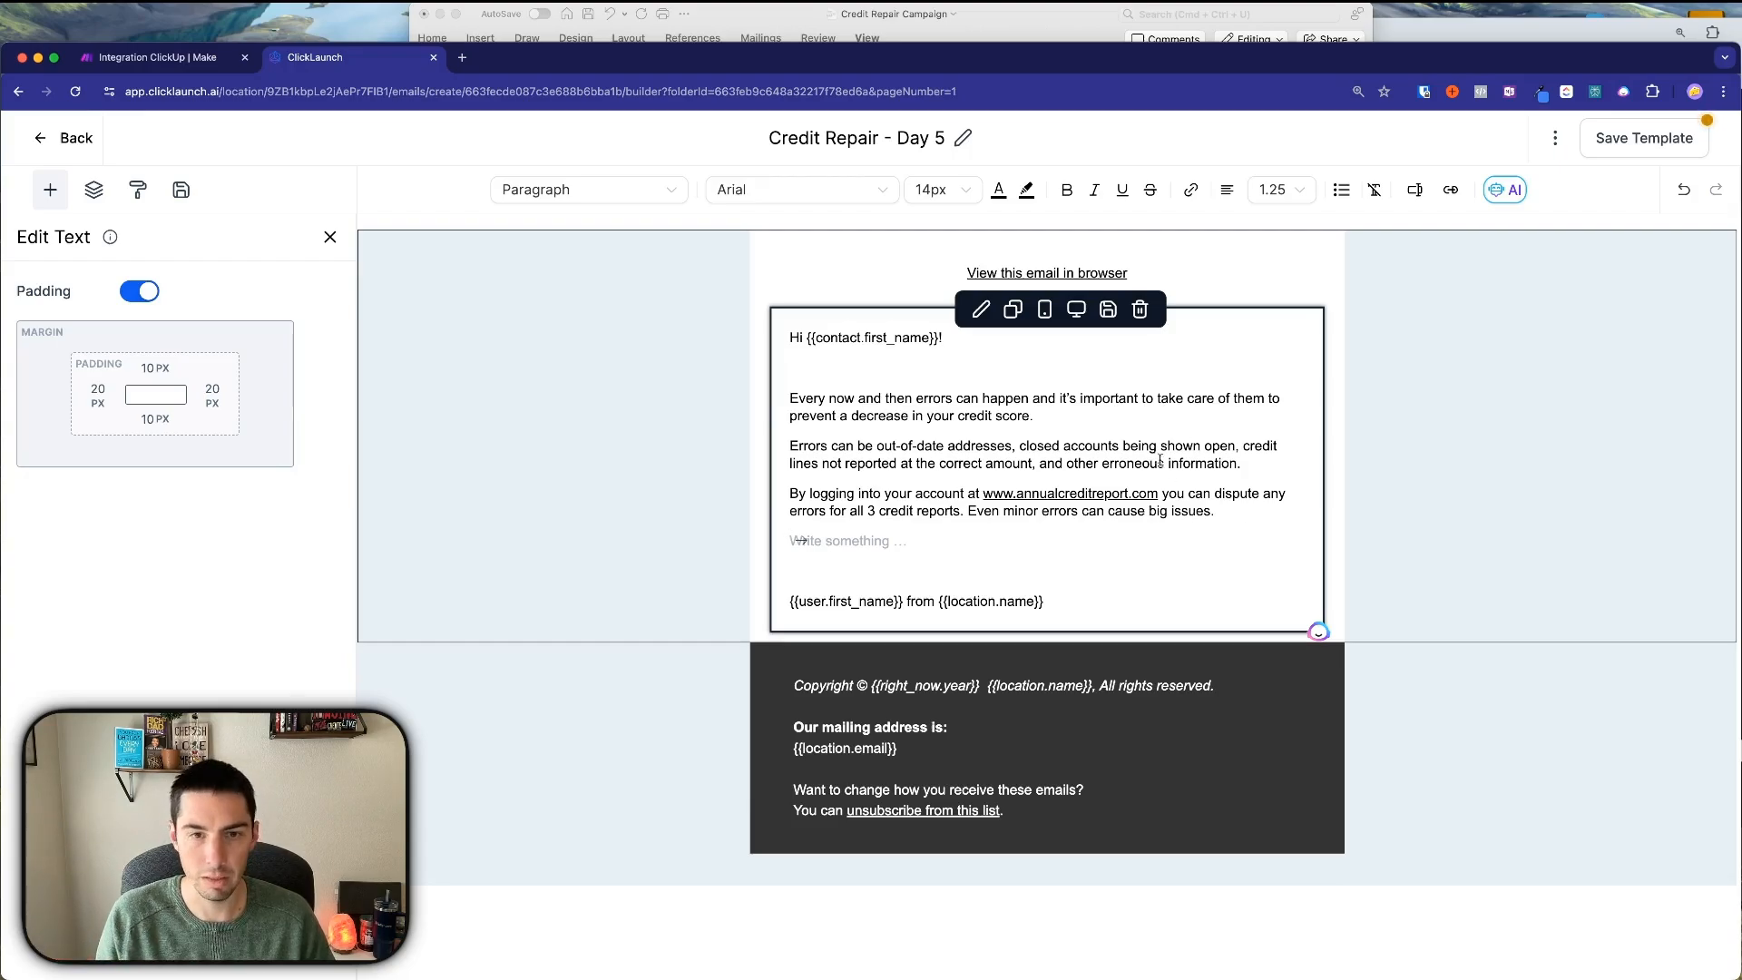
Delete the extra blank line below the last paragraph.
right_click(1227, 511)
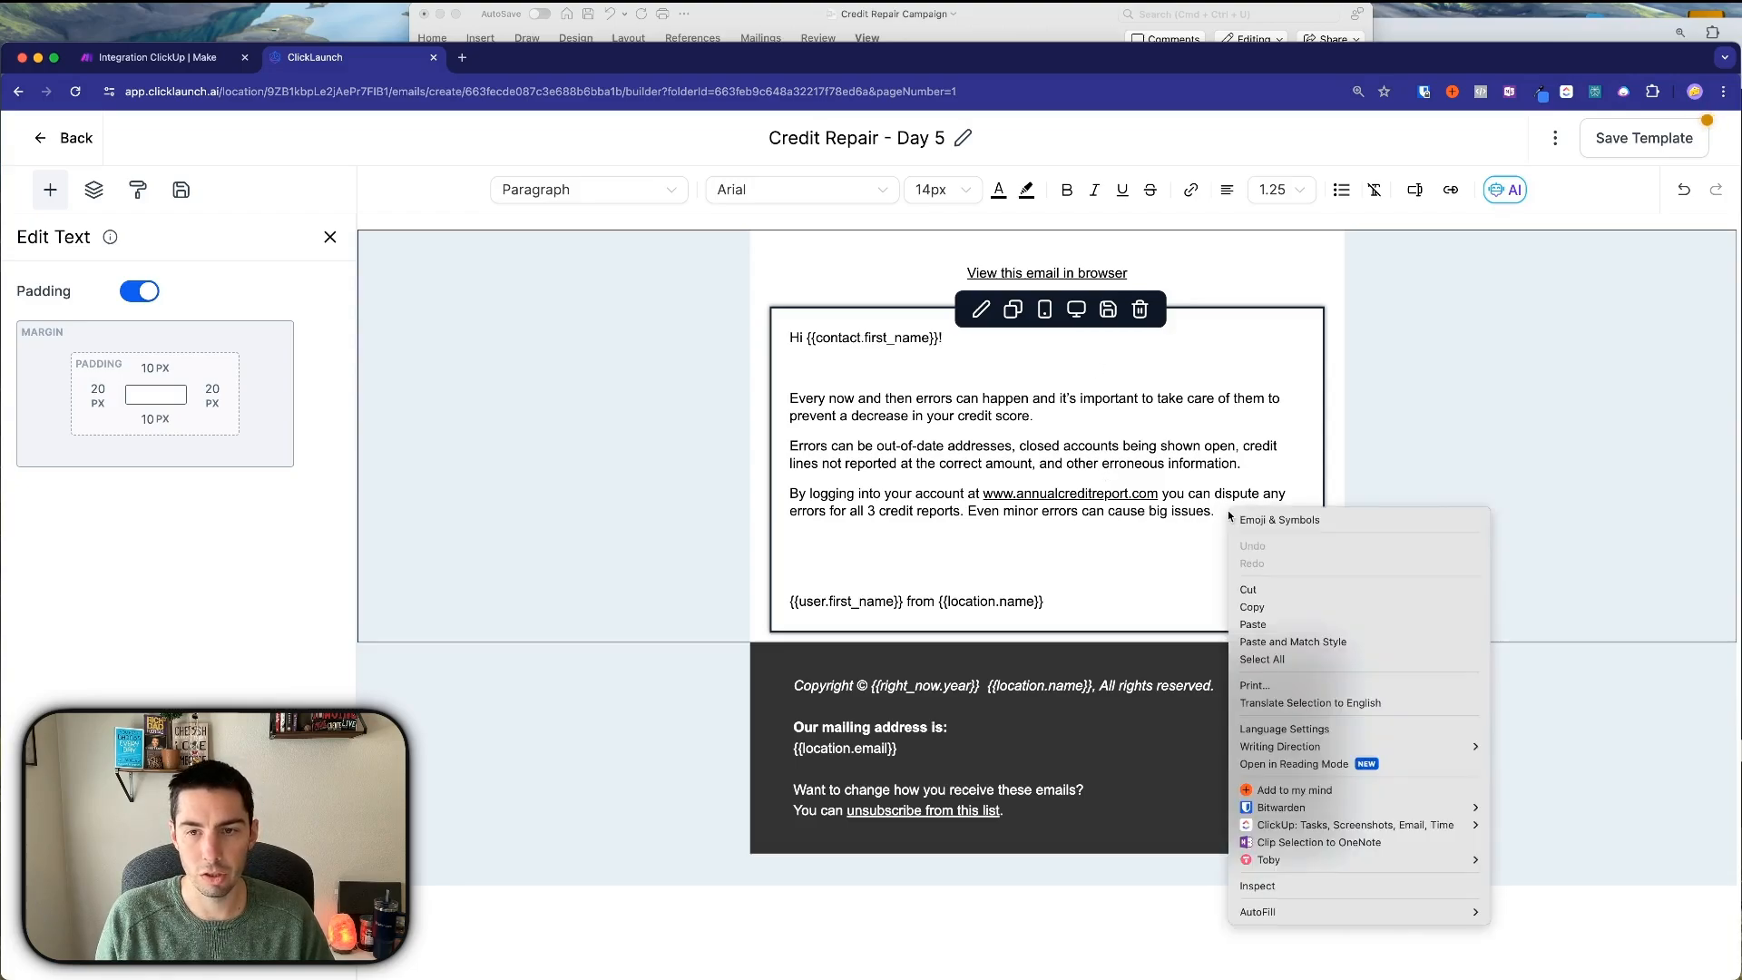
click(1069, 561)
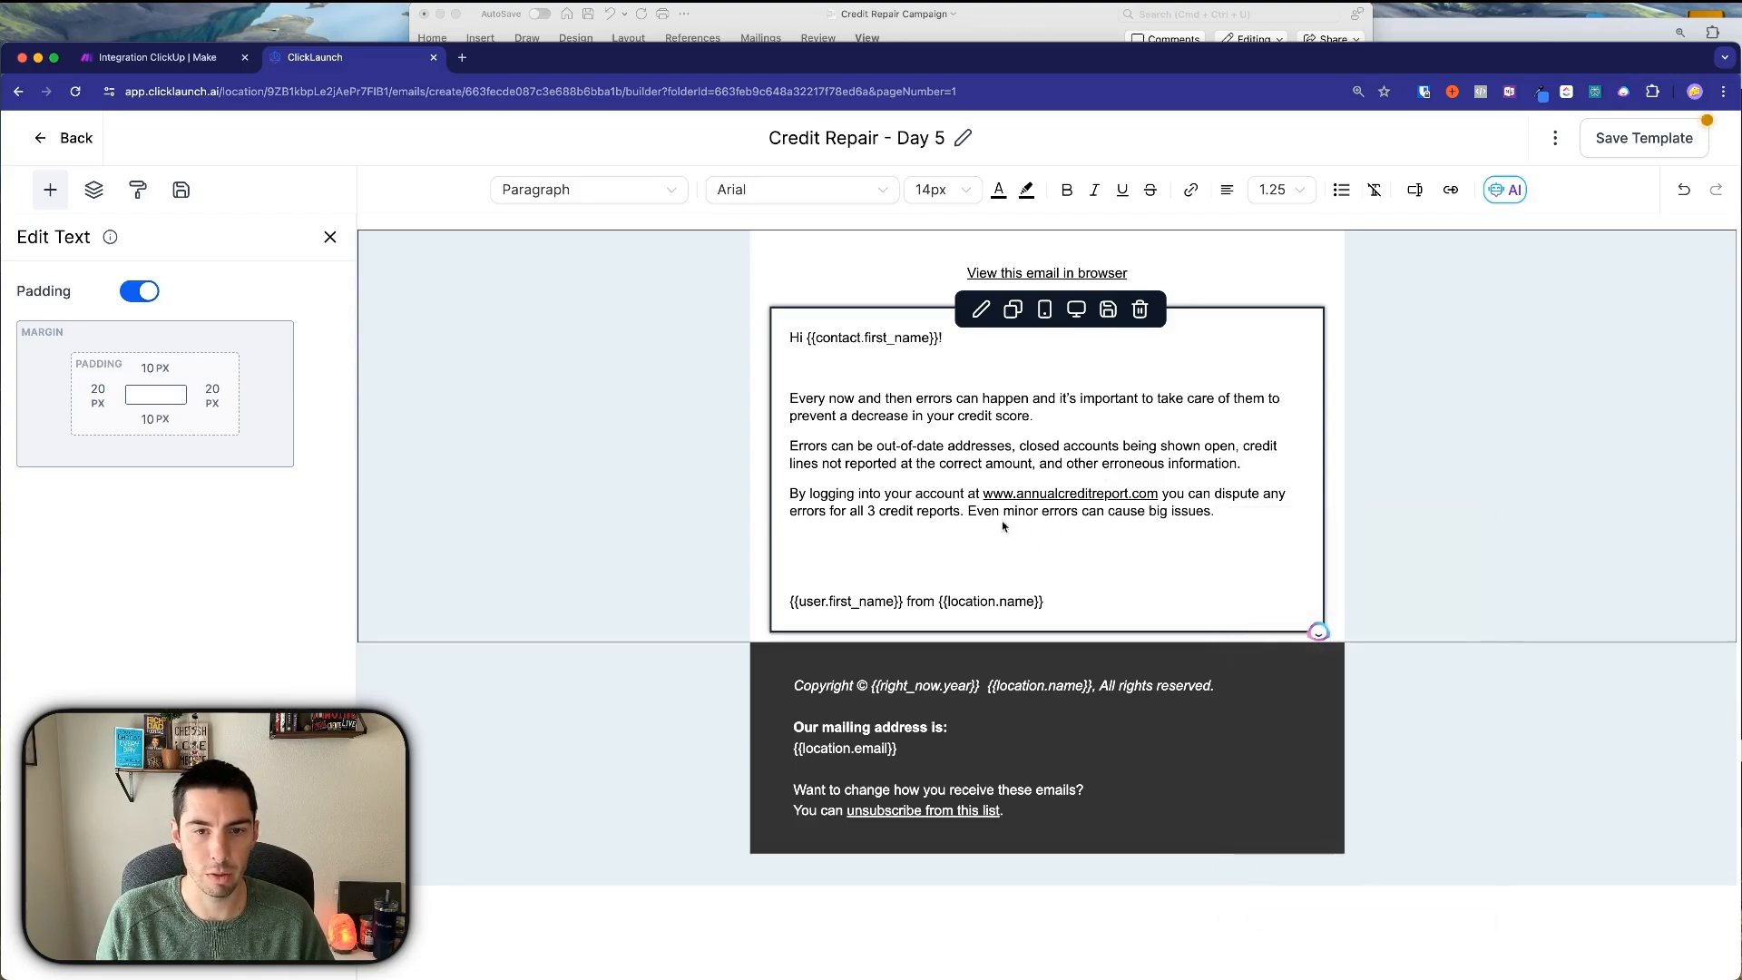
click(851, 560)
key(BackSpace)
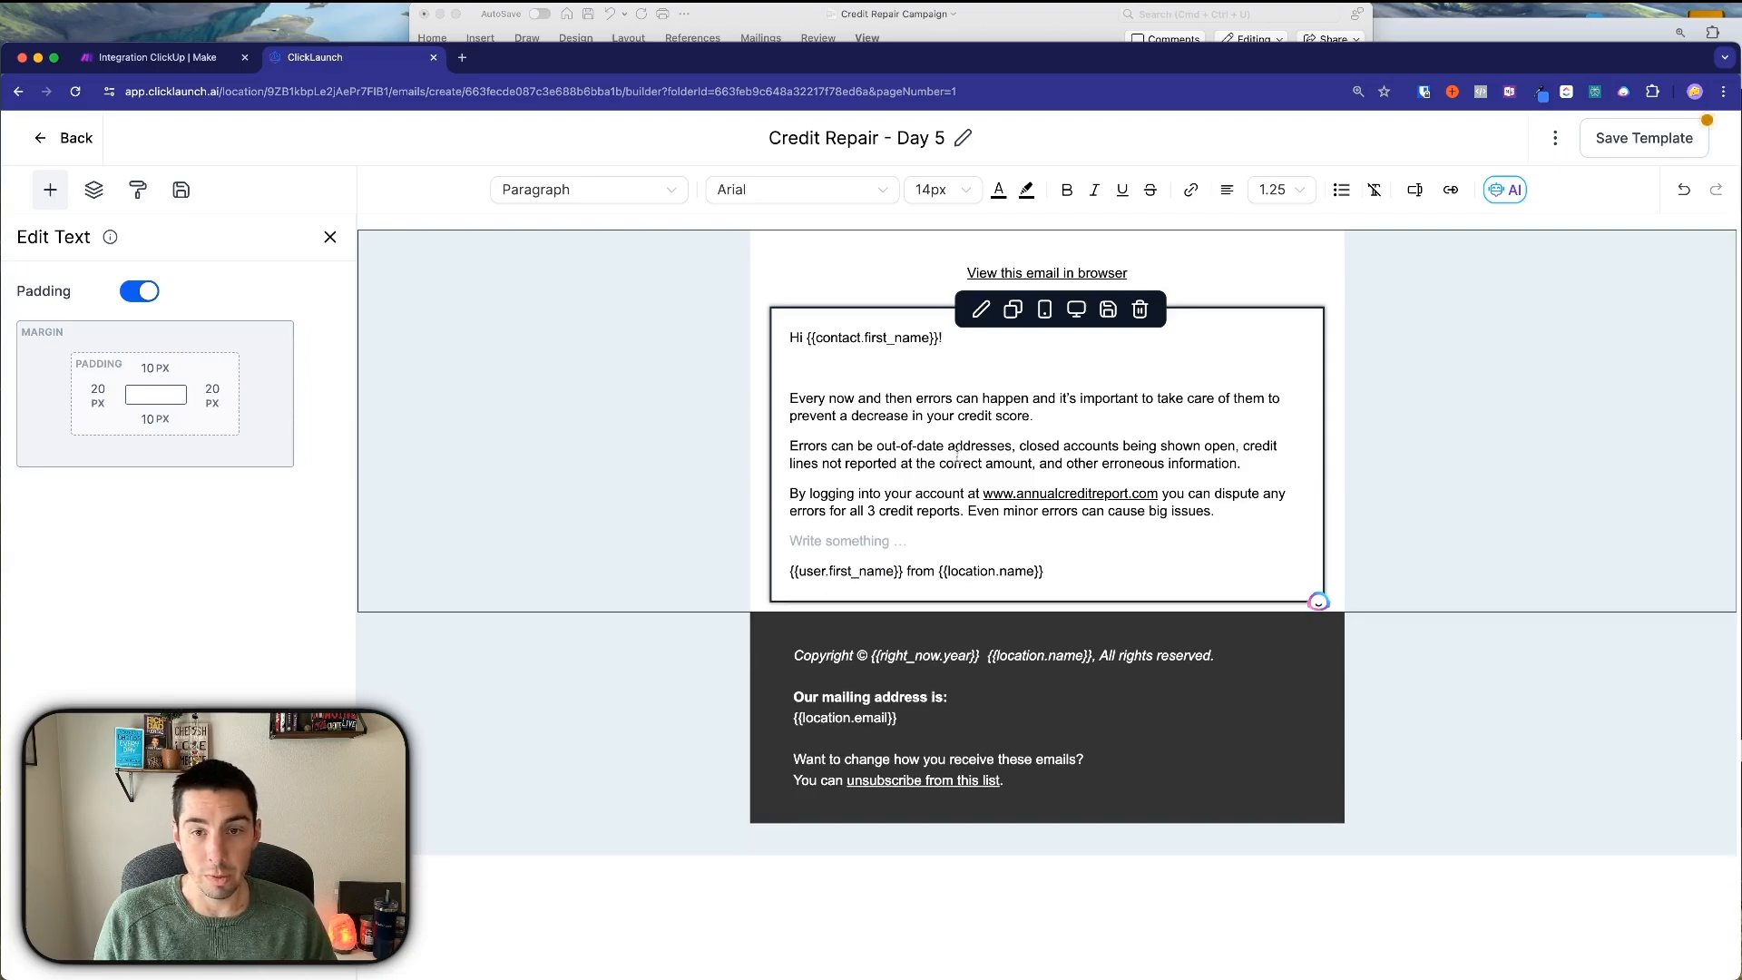
Copy the Day 5 subject from ChatGPT into the template's Email Subject setting and save.
click(1633, 32)
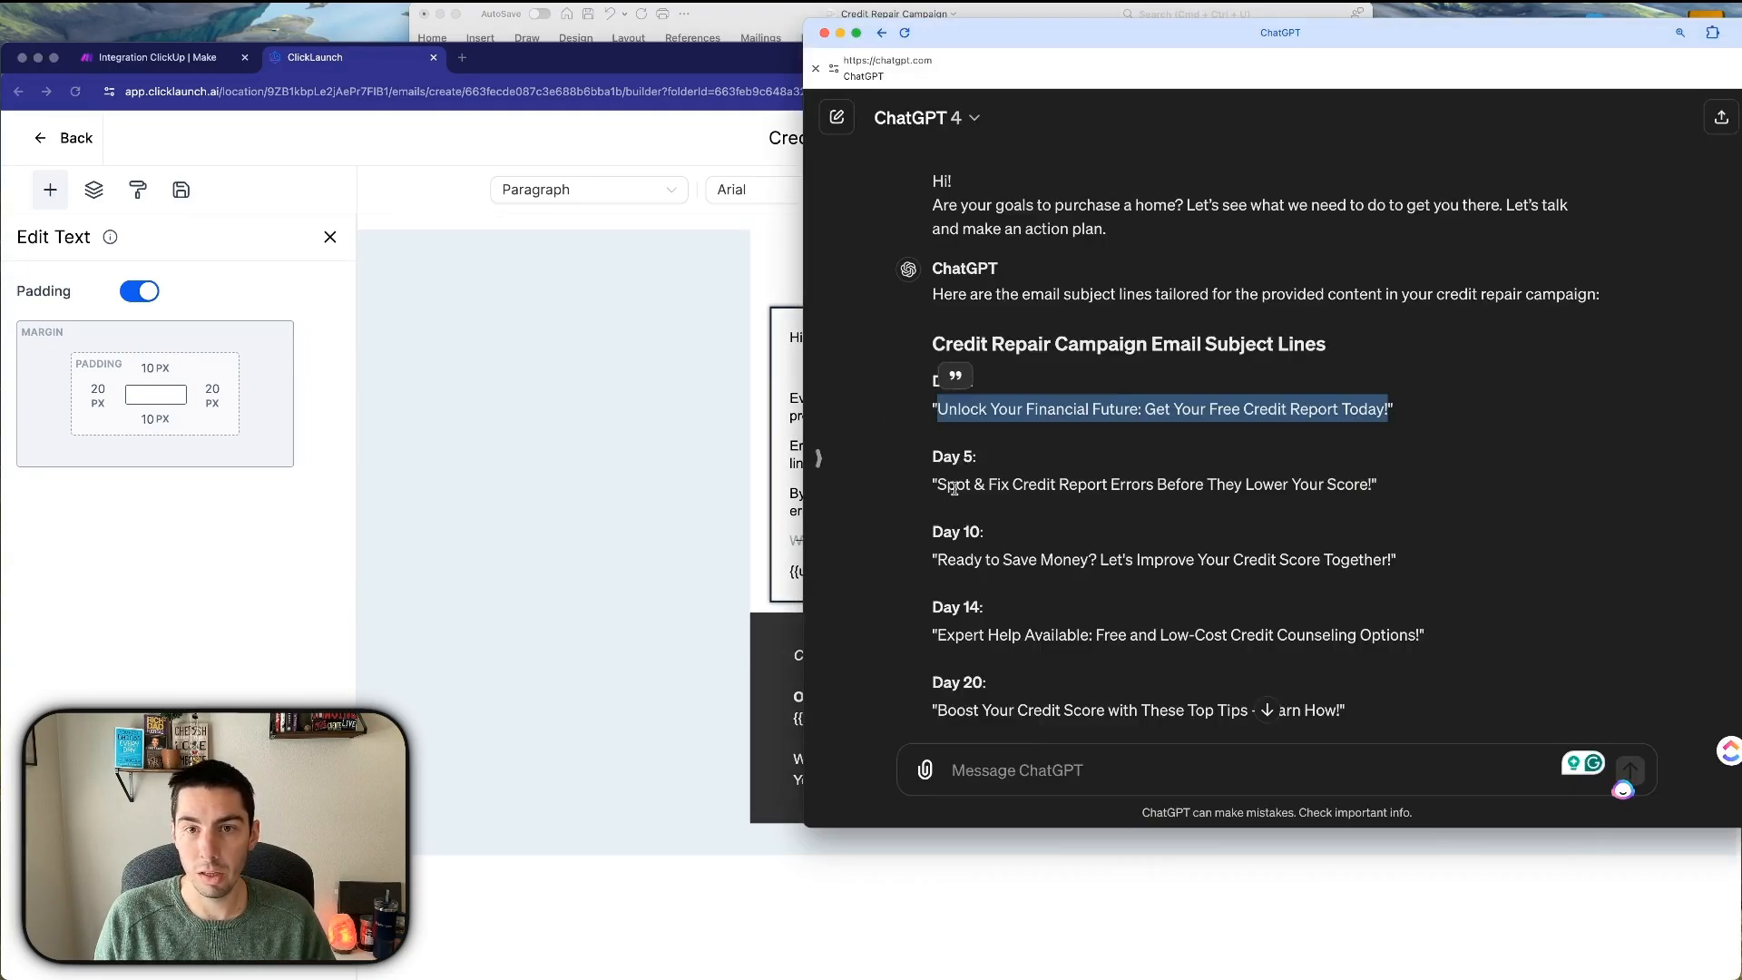
click(1059, 406)
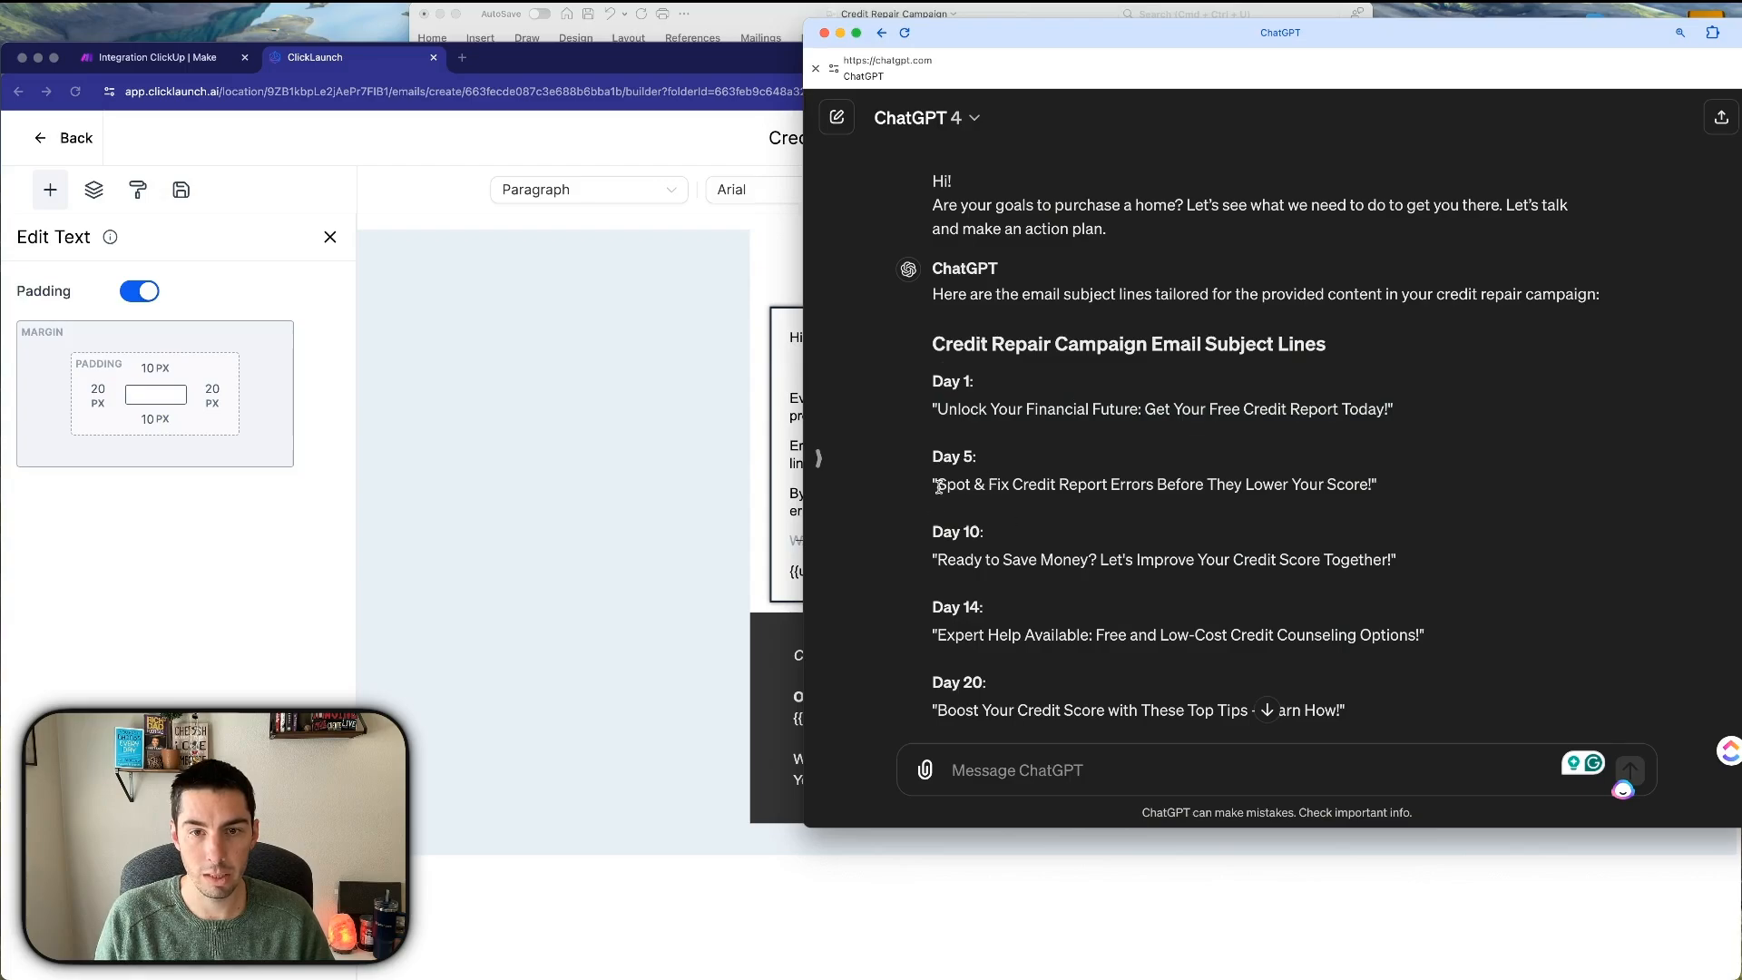
drag(938, 487, 1372, 487)
key(super+c)
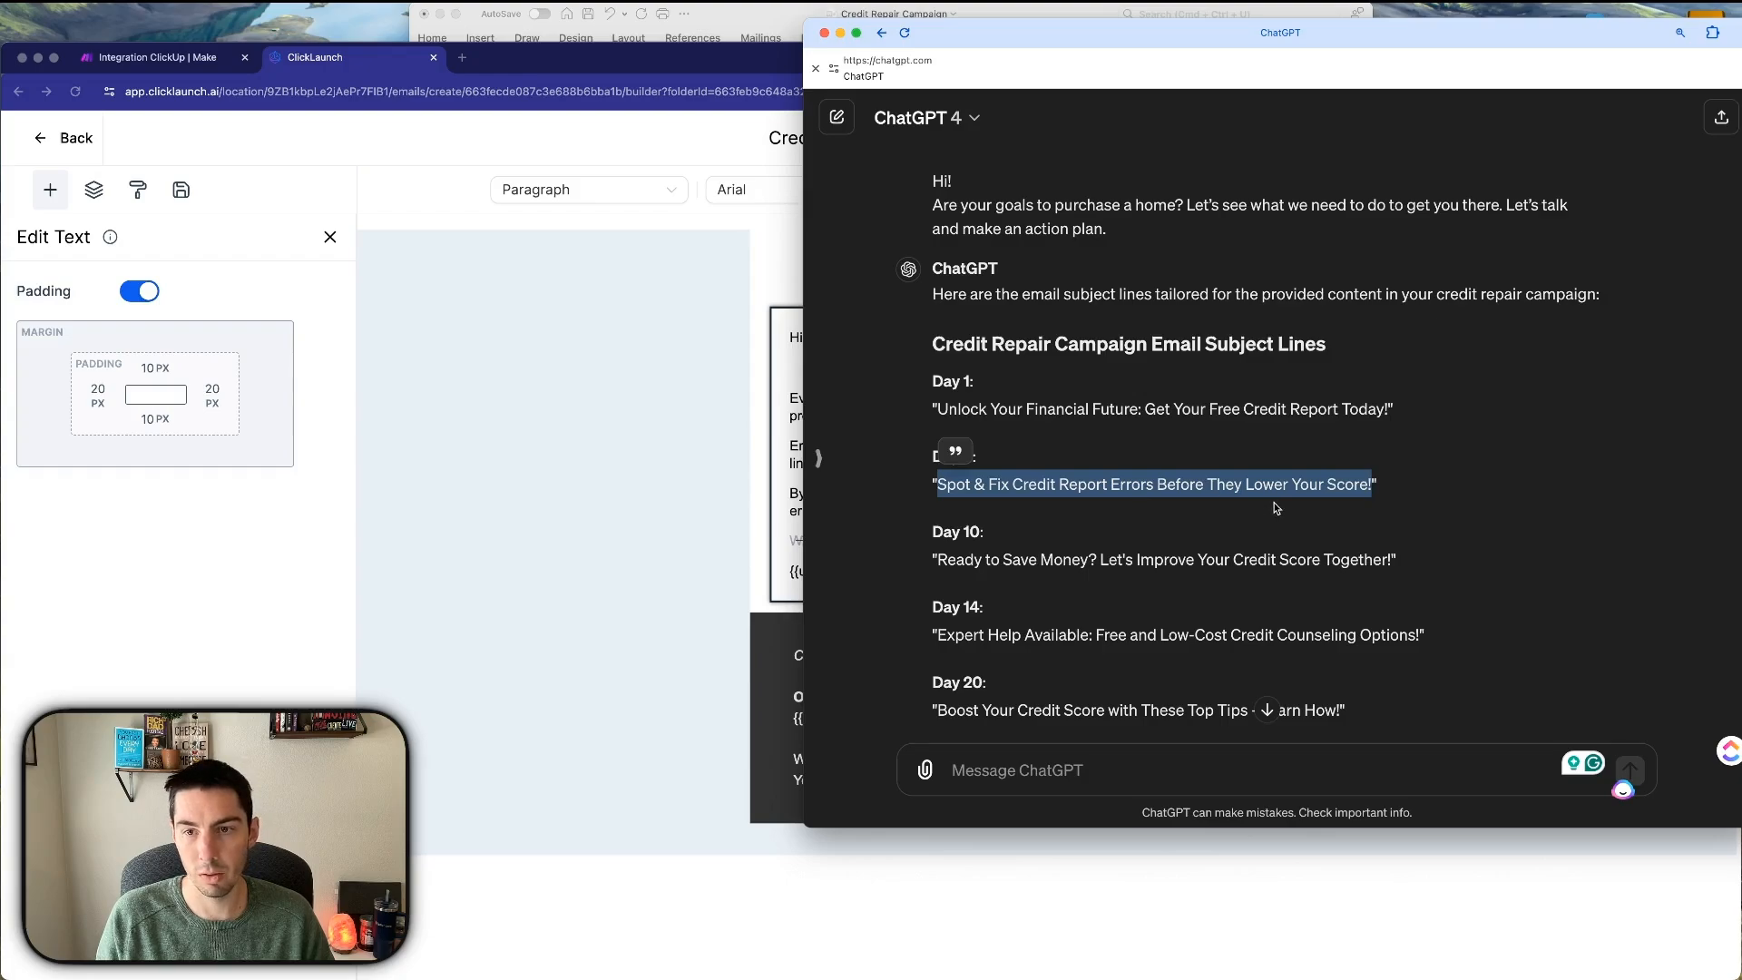
click(695, 505)
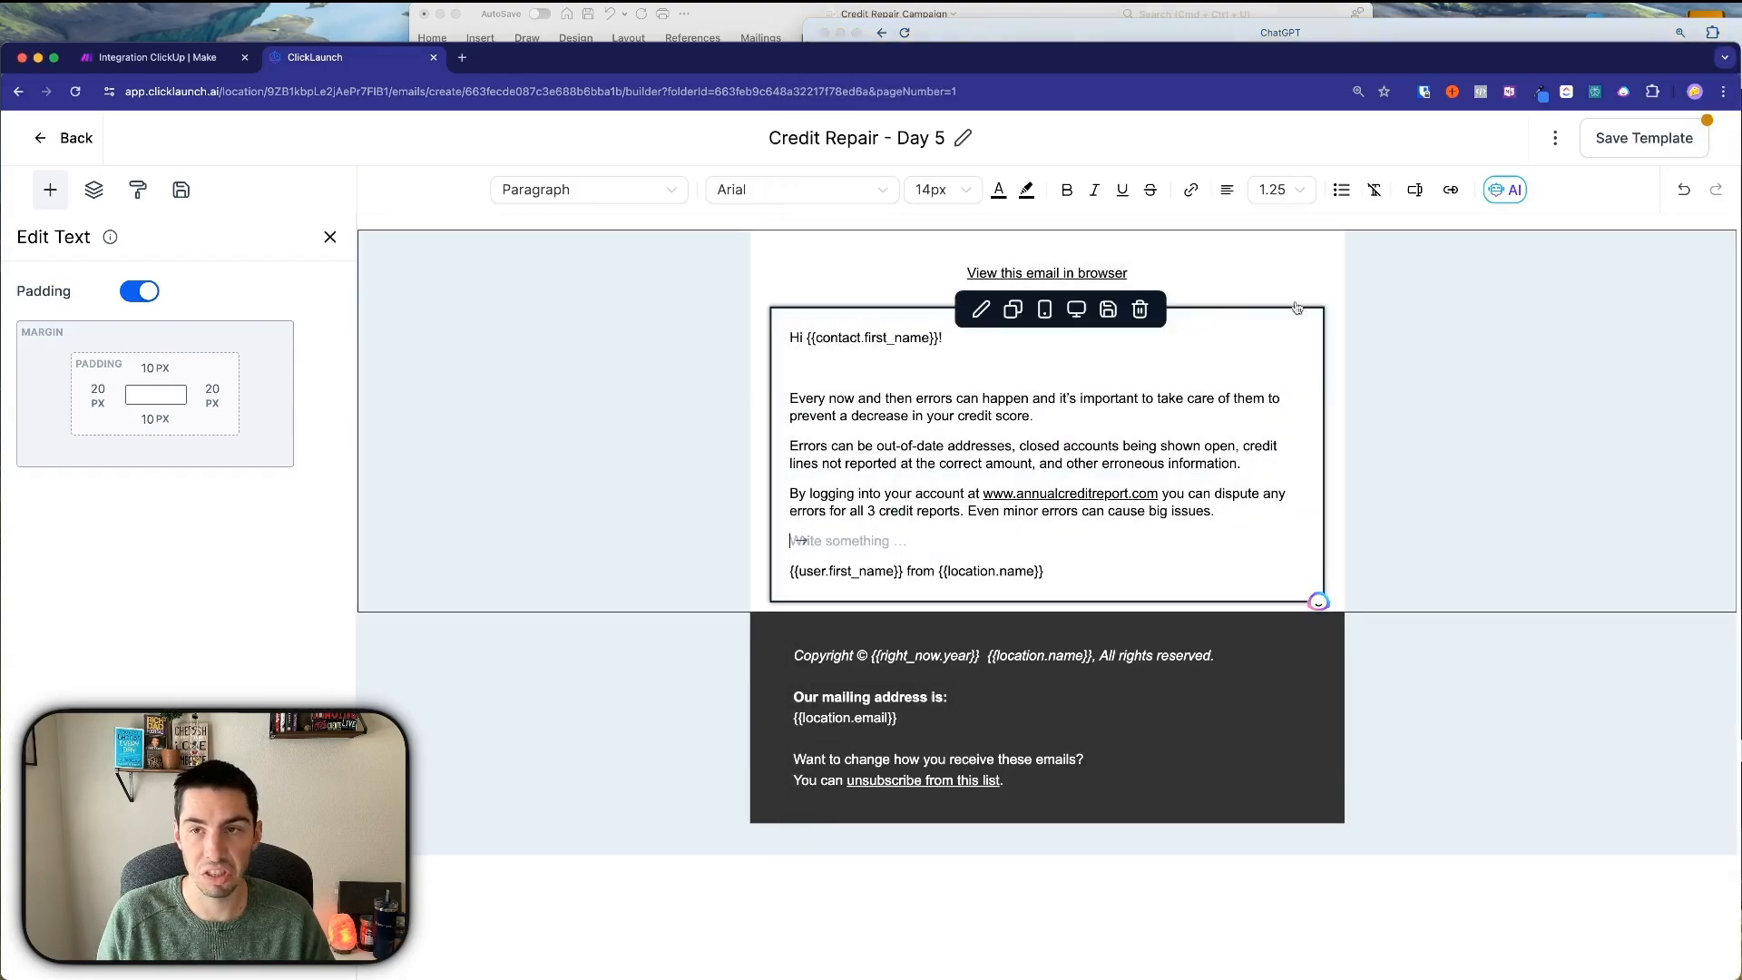
click(1555, 139)
click(1532, 282)
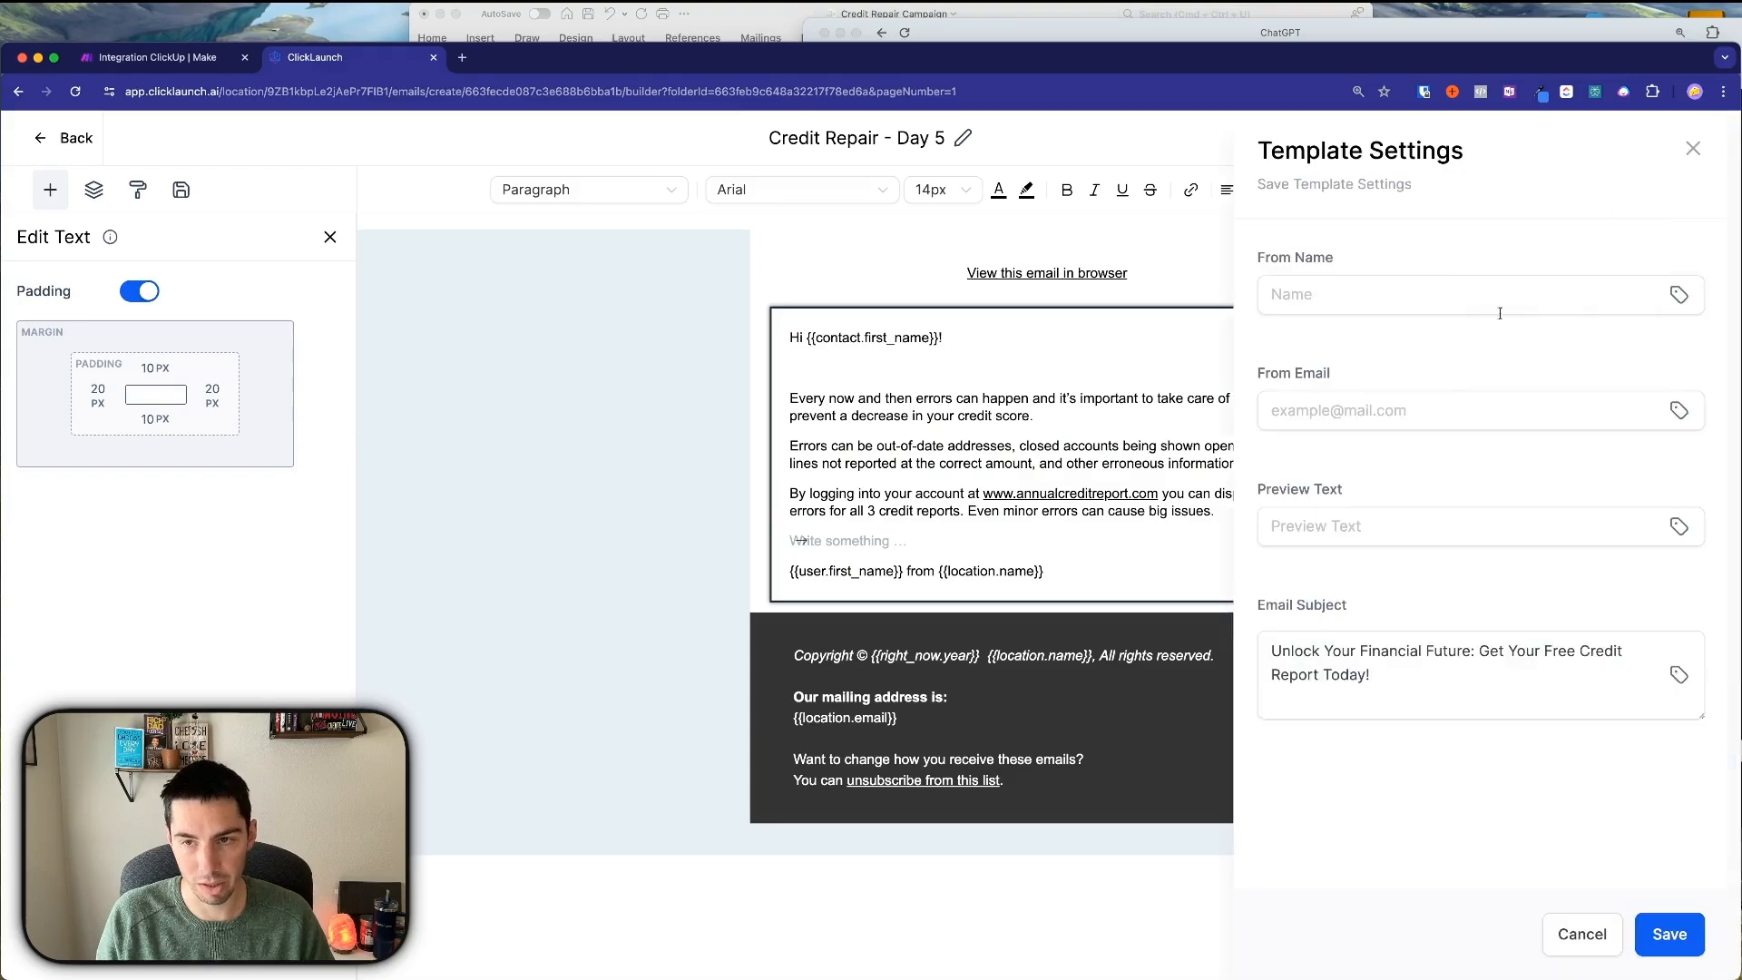
double_click(1371, 655)
key(super+a)
key(super+v)
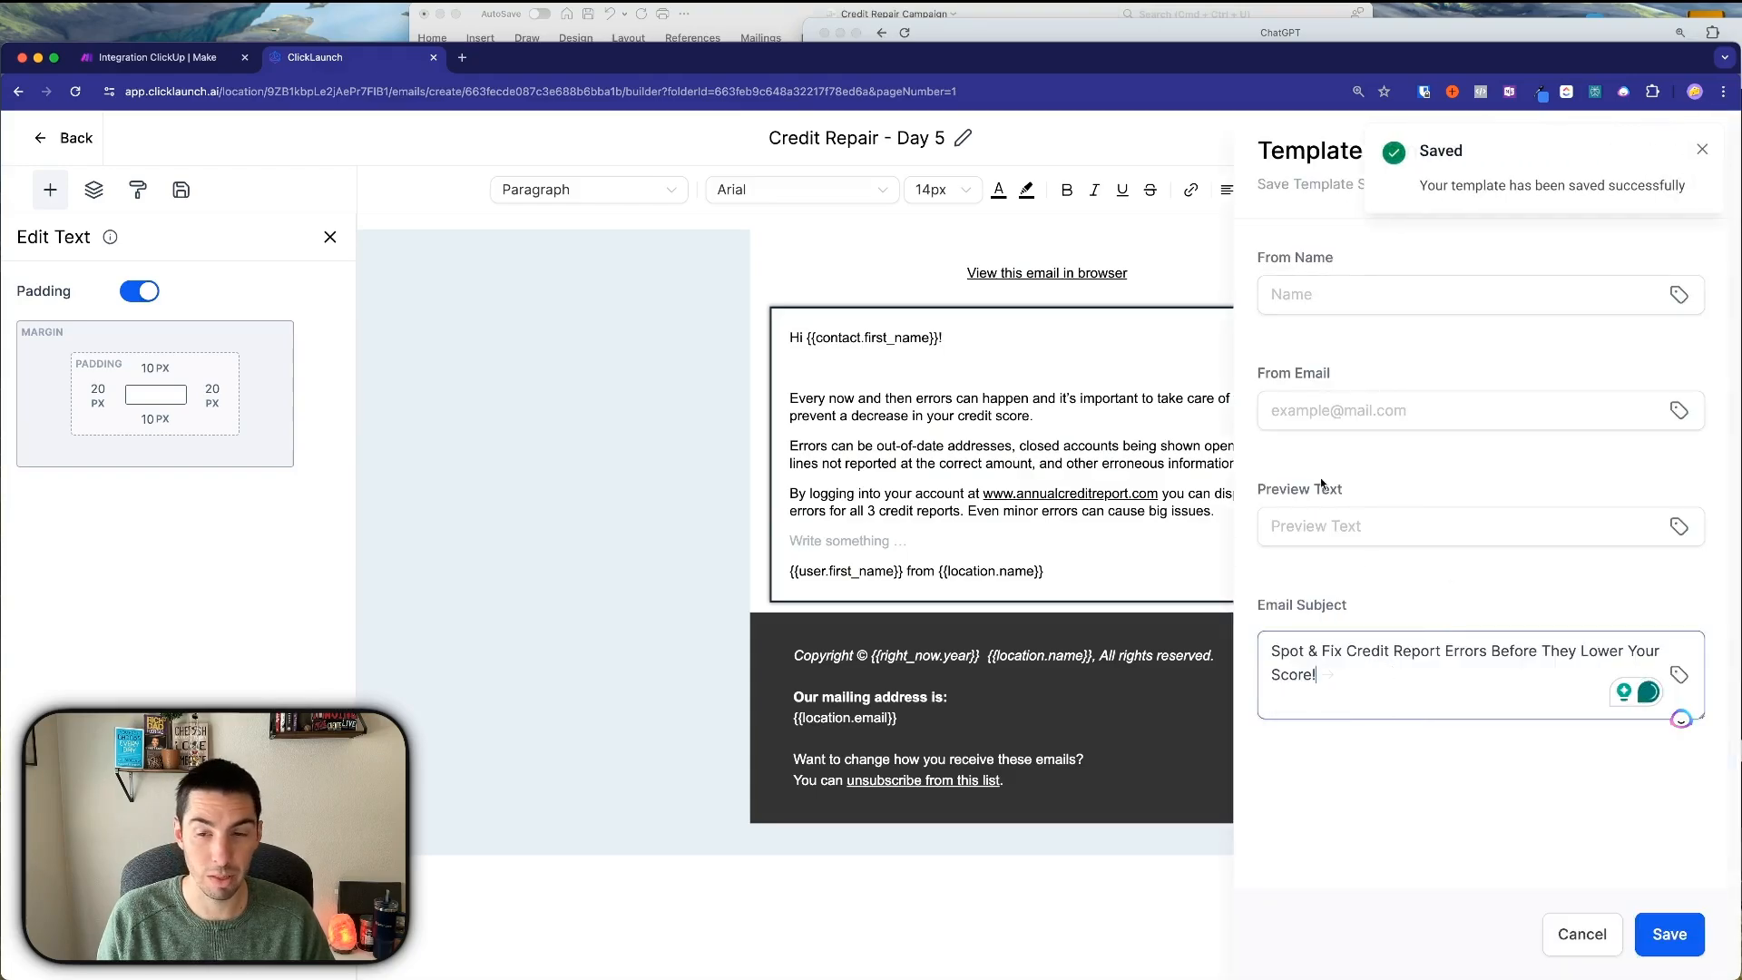
click(1668, 935)
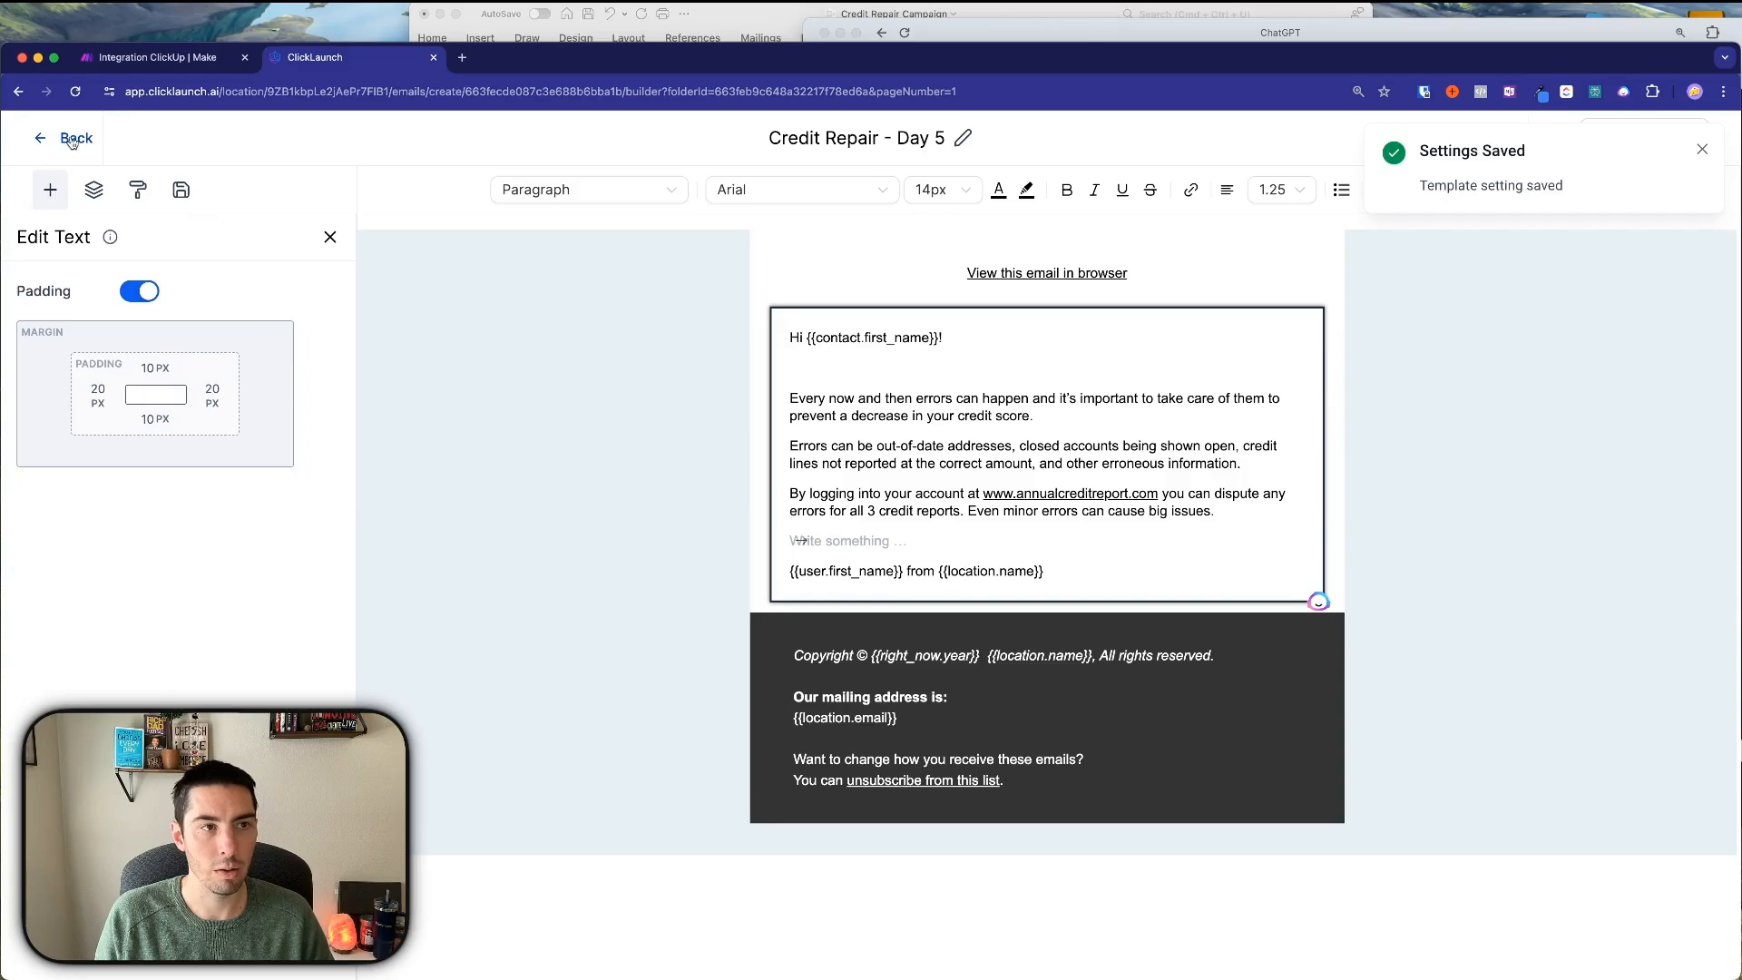
Return to the Credit Repair Campaign templates folder.
click(1554, 138)
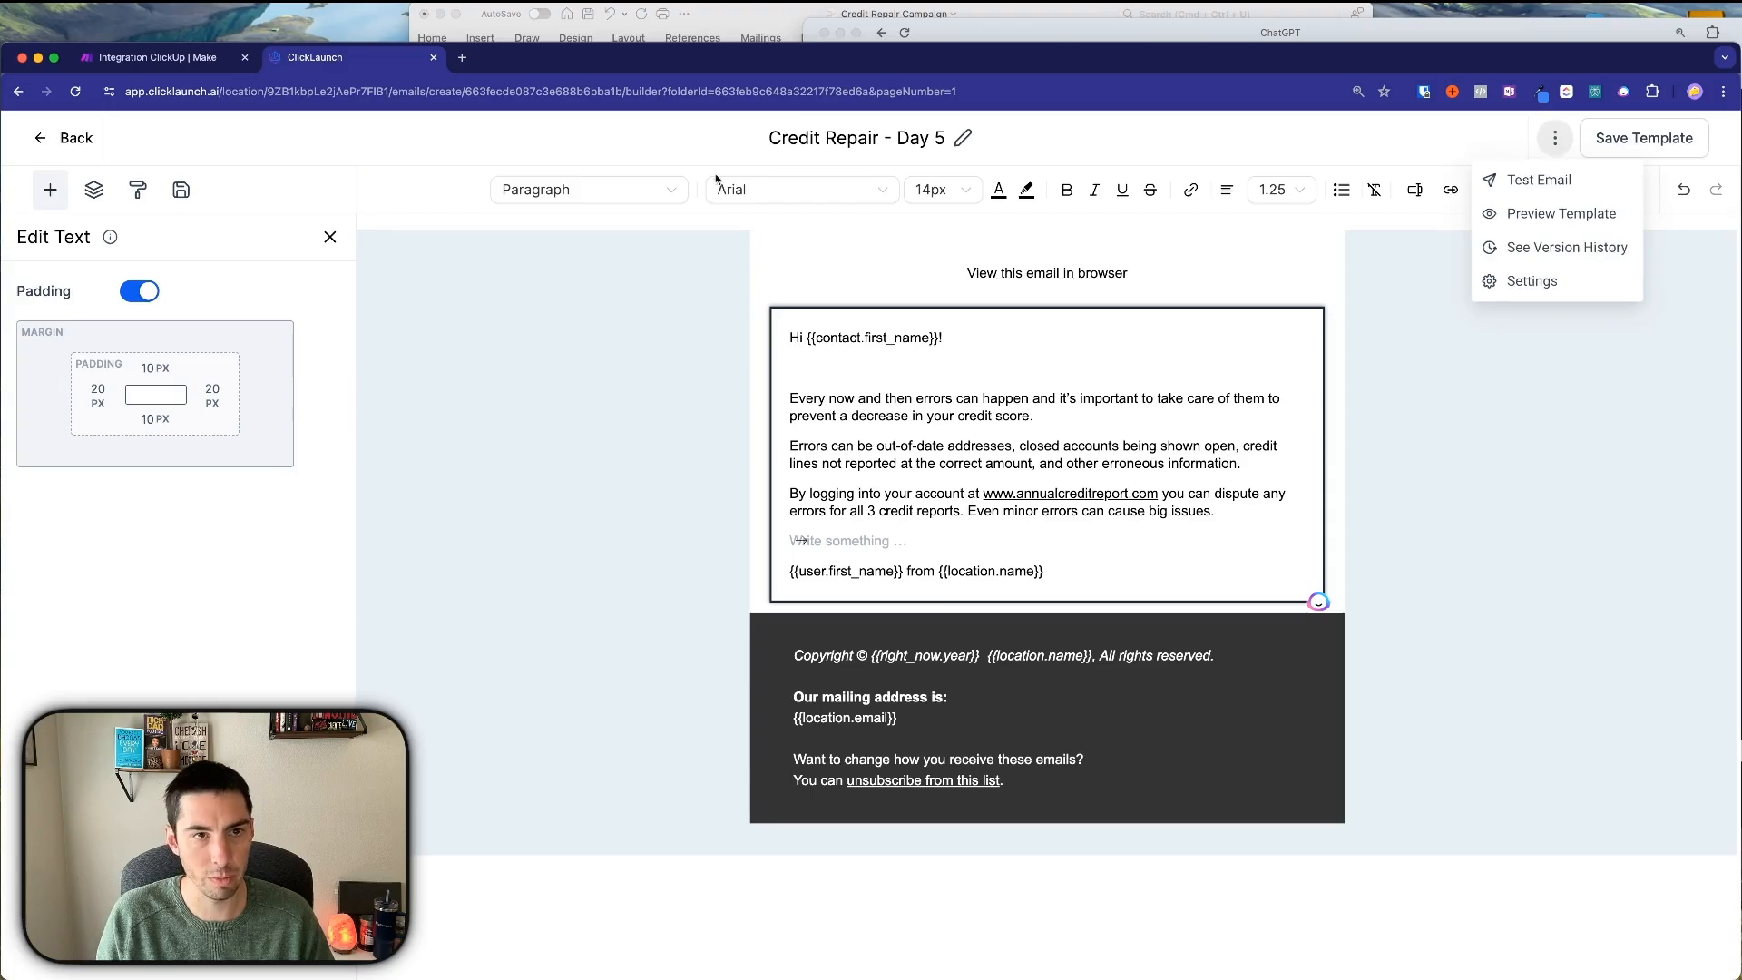
click(80, 138)
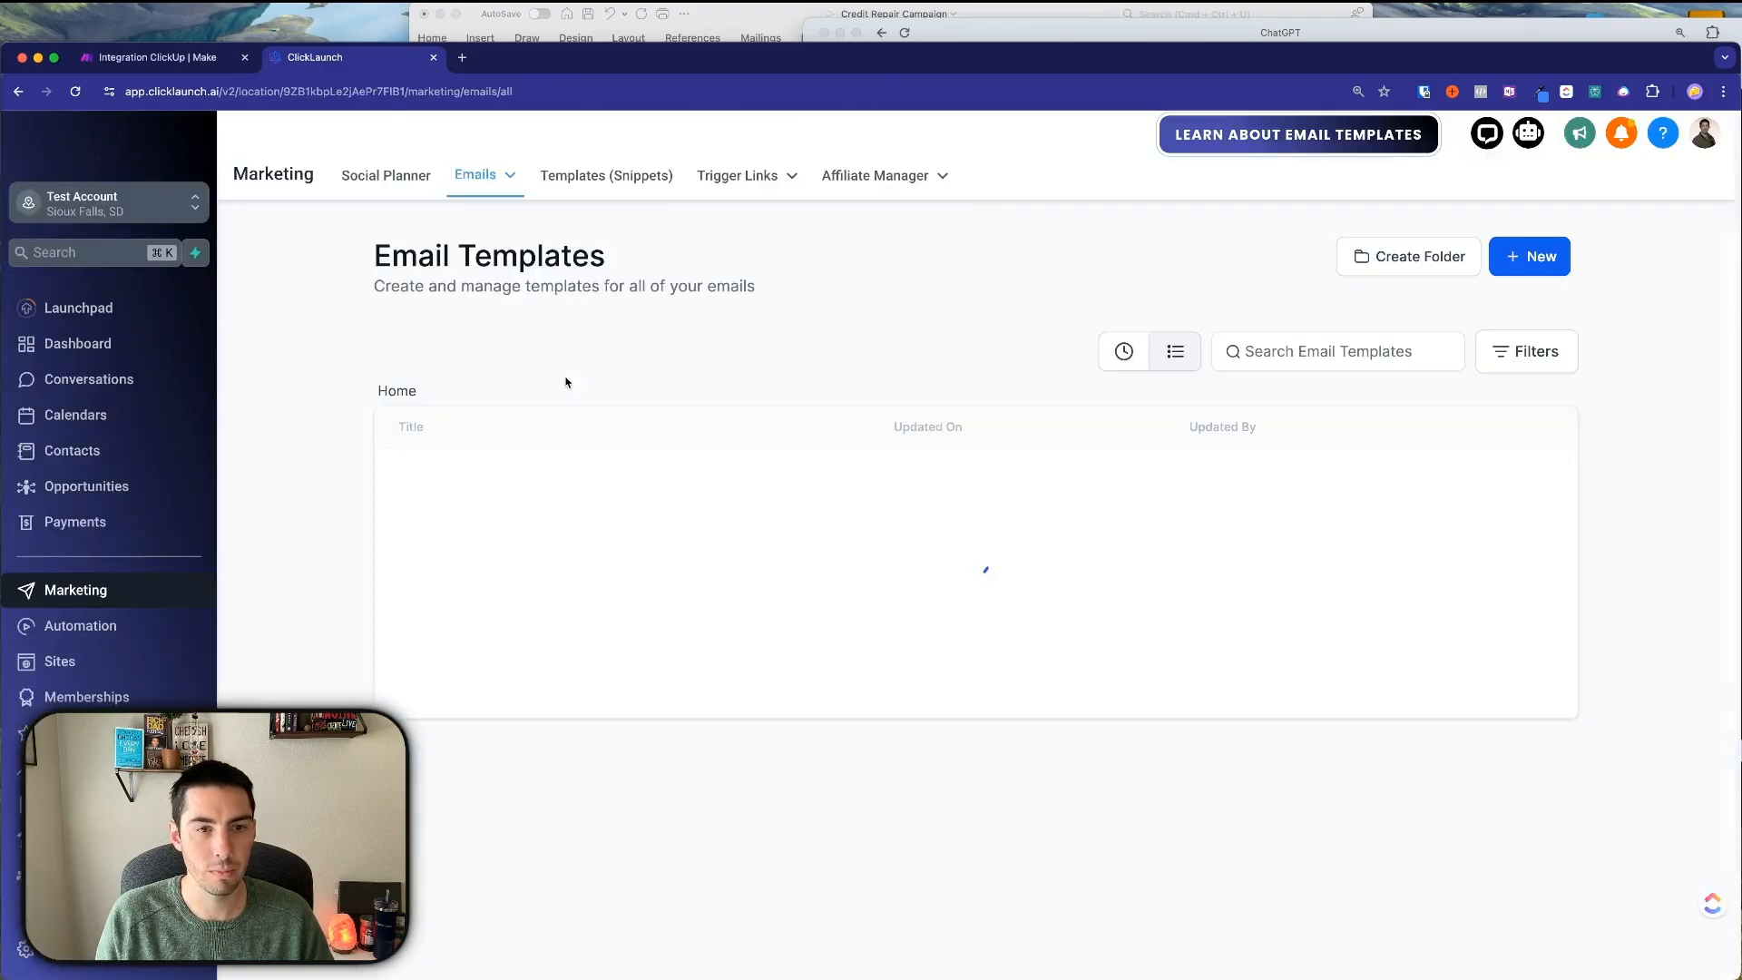
click(510, 486)
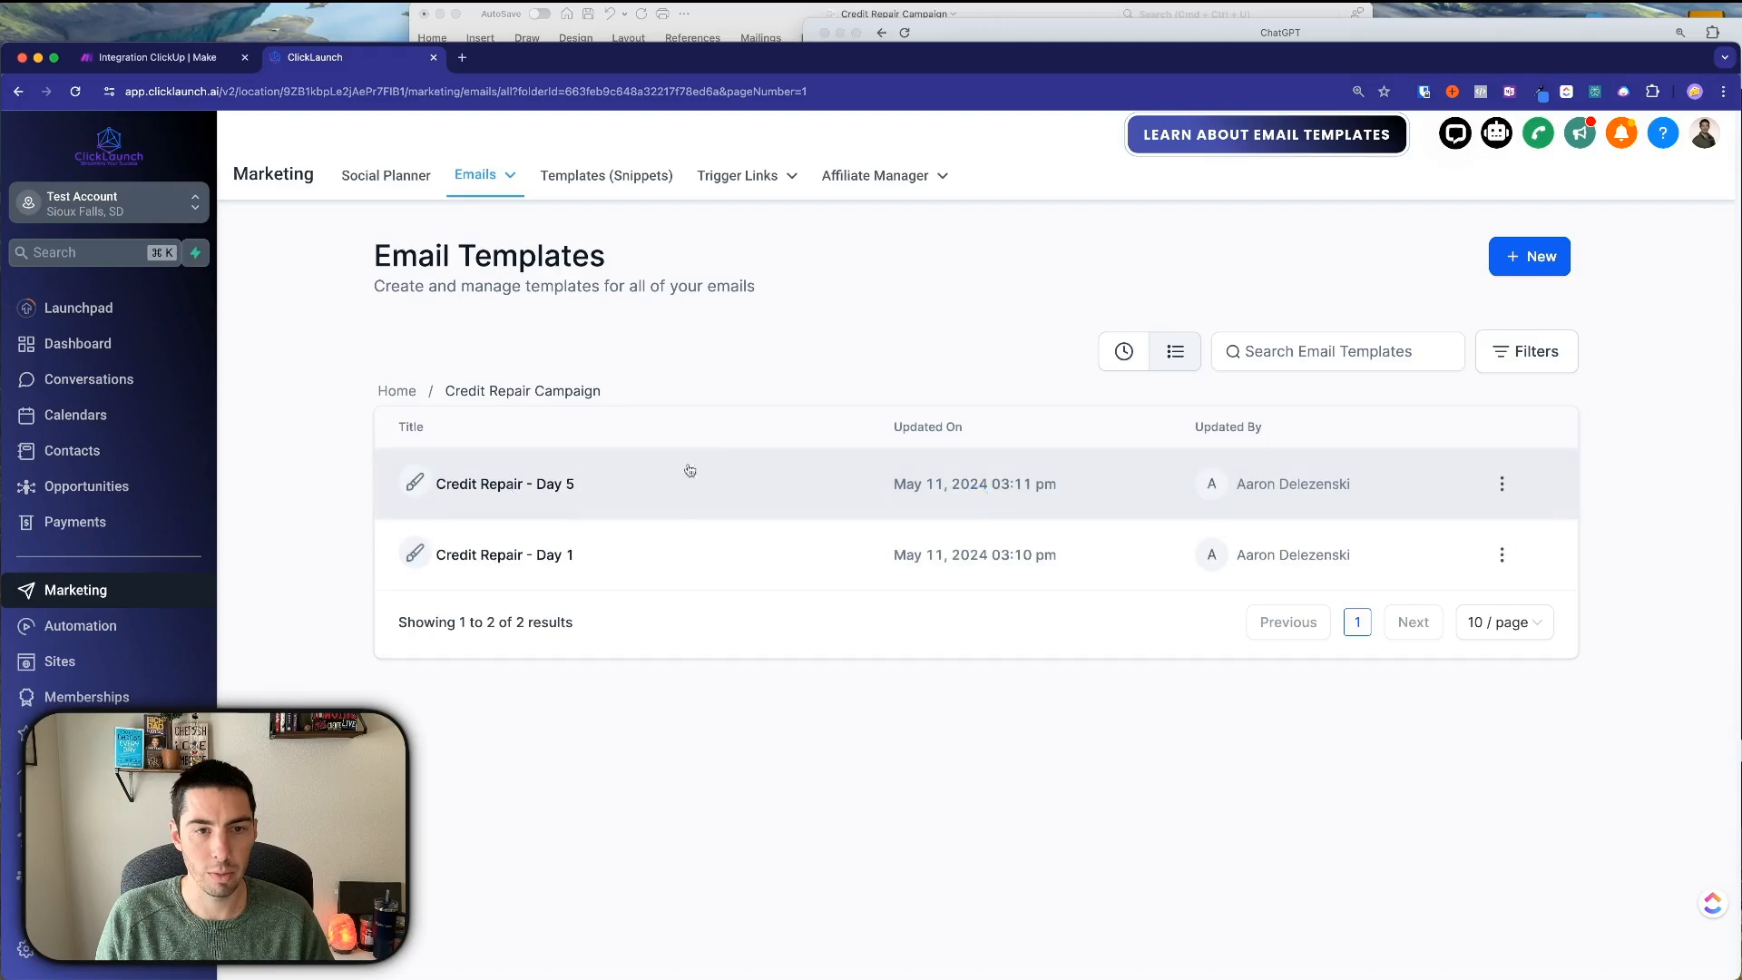
Start cloning the Day 5 template and copy the Day 10 email paragraph from Word.
click(1502, 483)
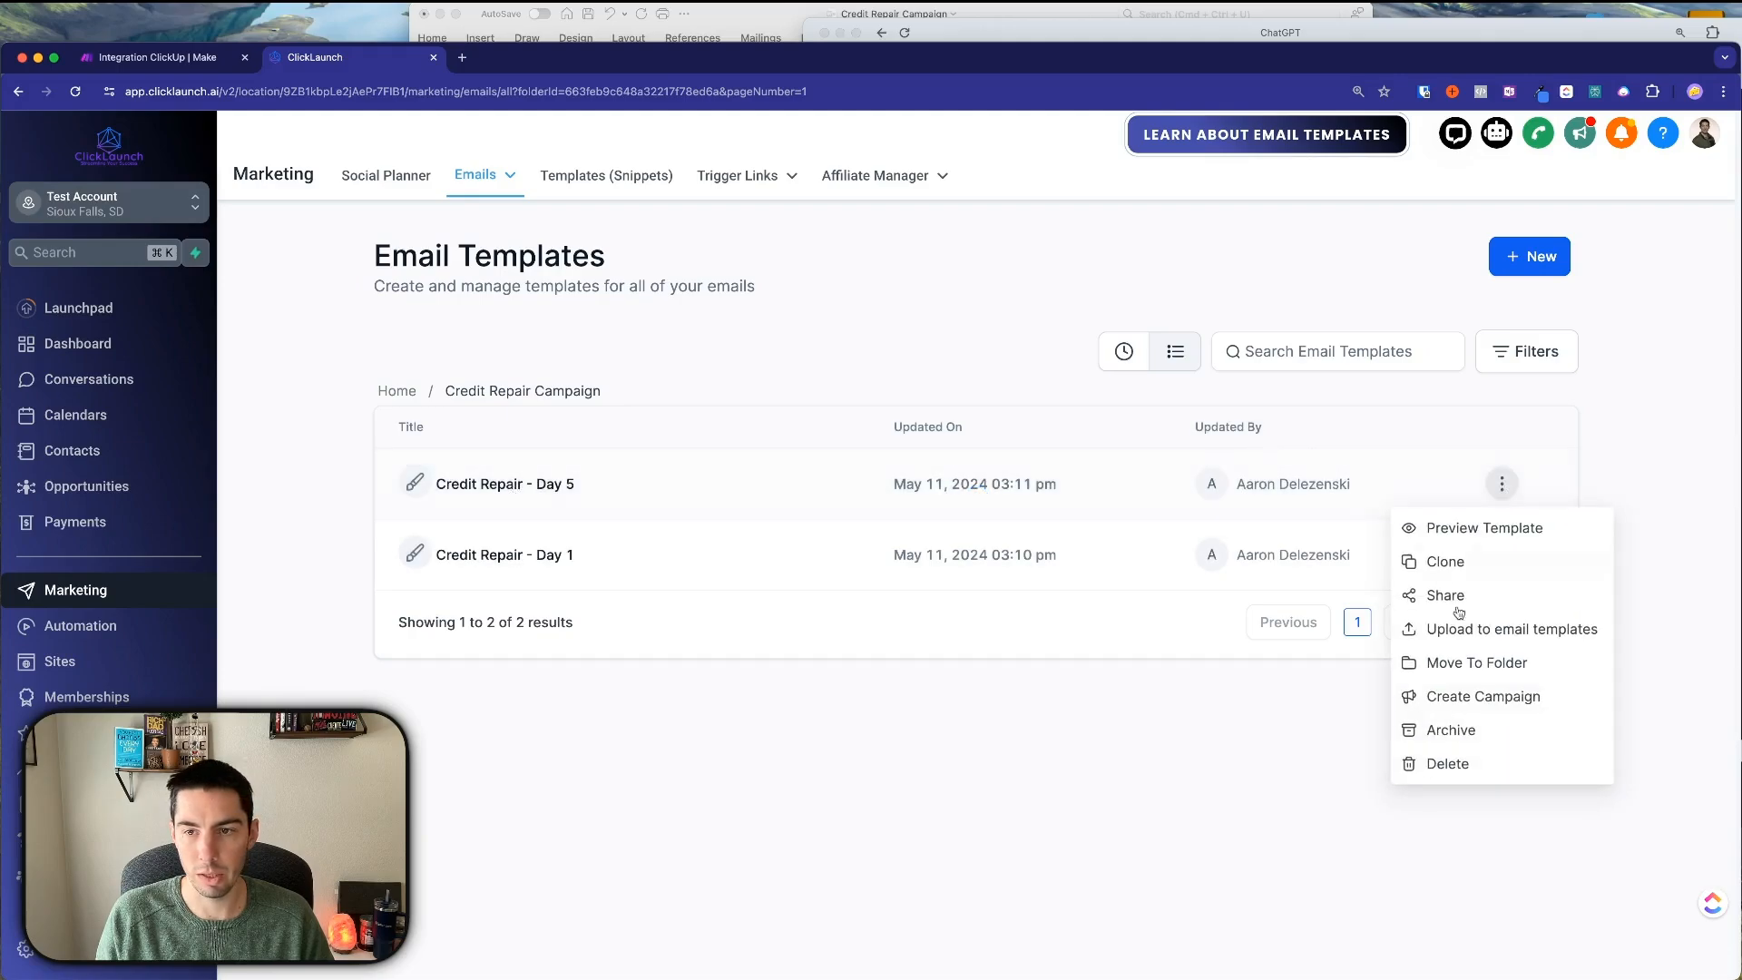
click(1448, 556)
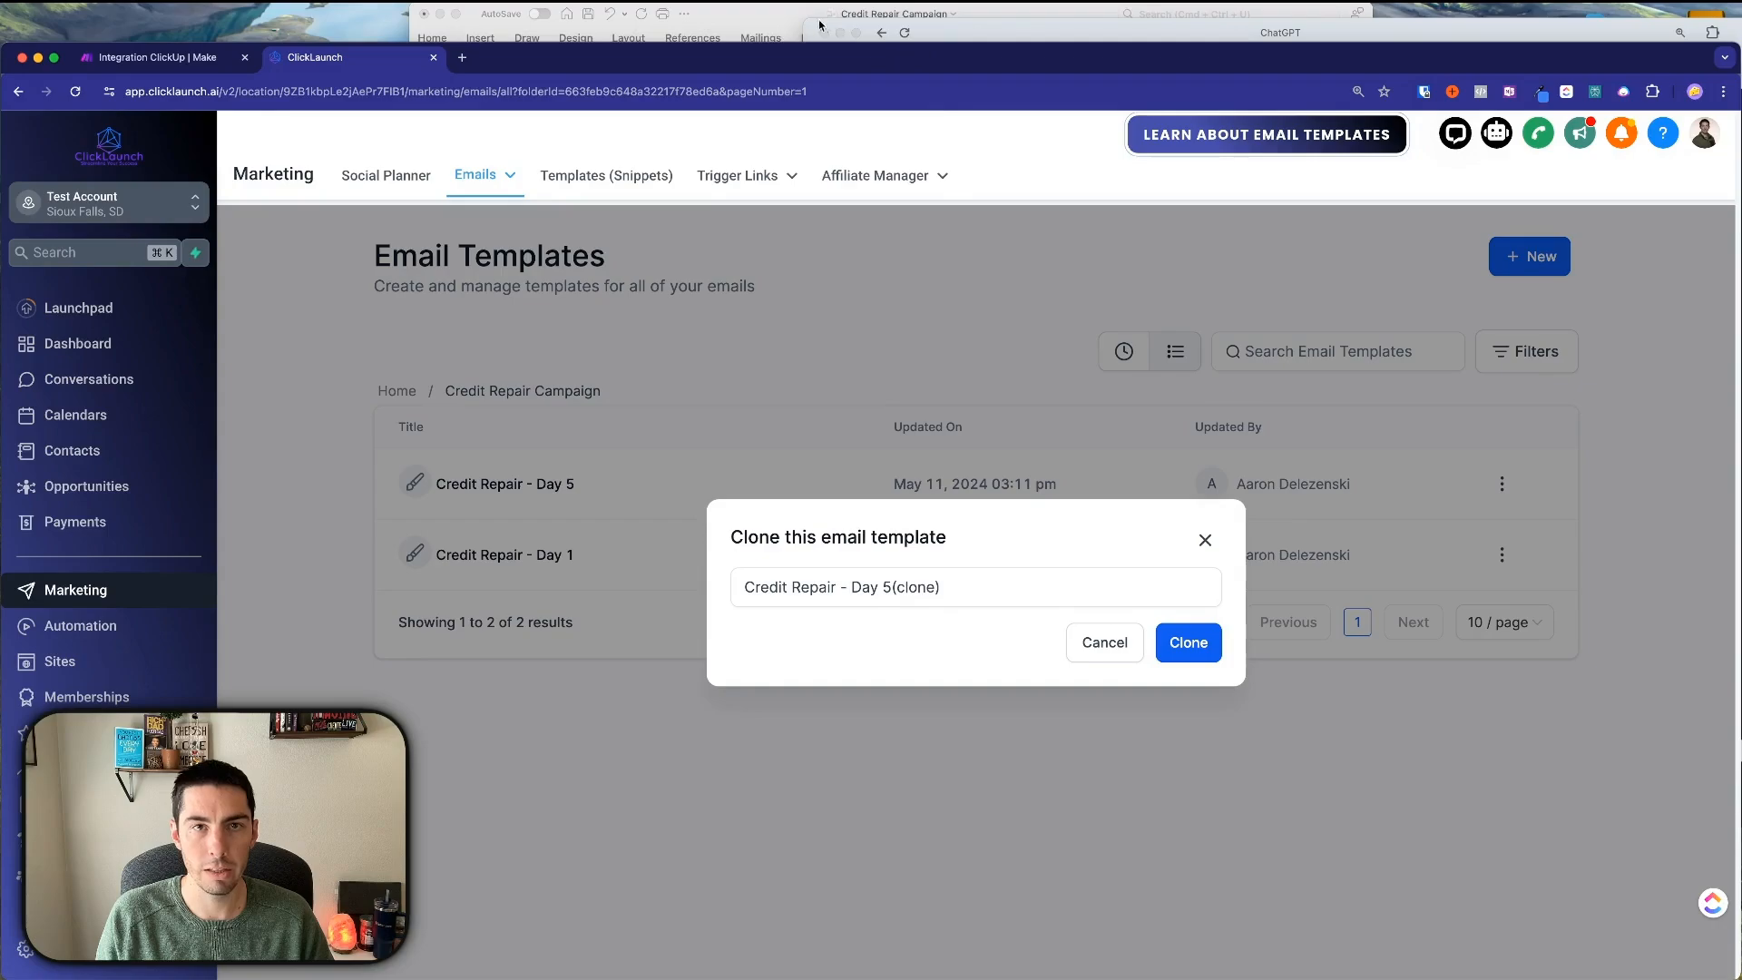
click(819, 24)
scroll(677, 451, down, 5)
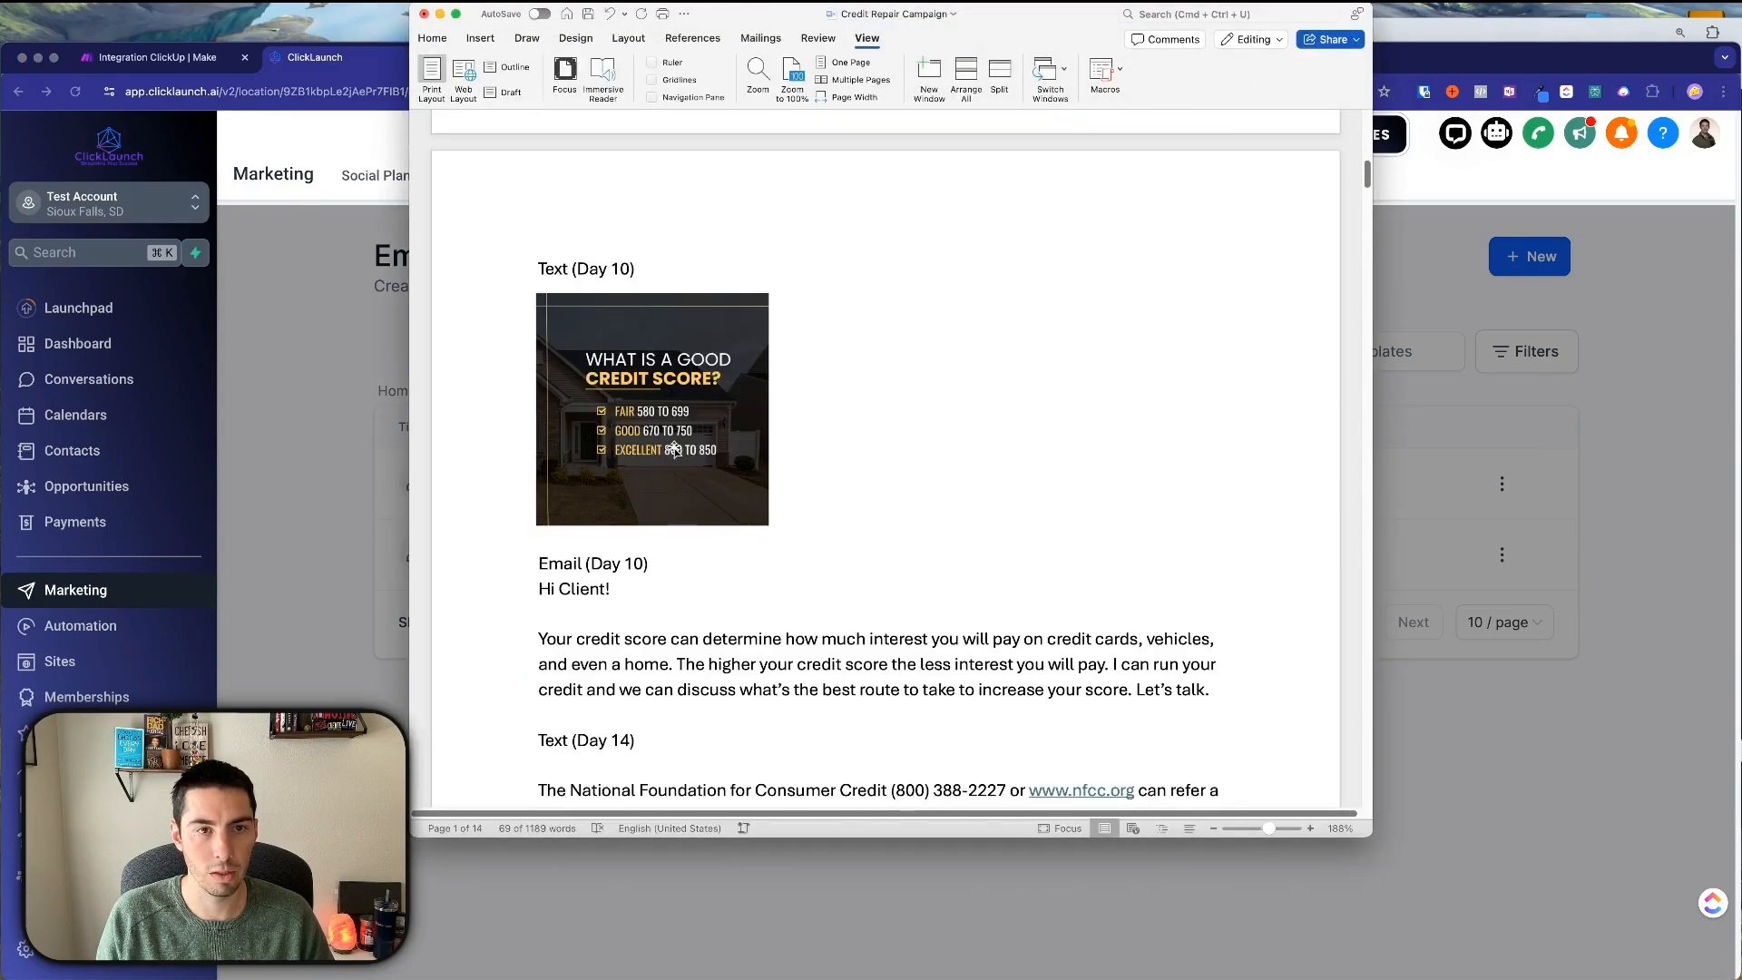
scroll(603, 575, down, 1)
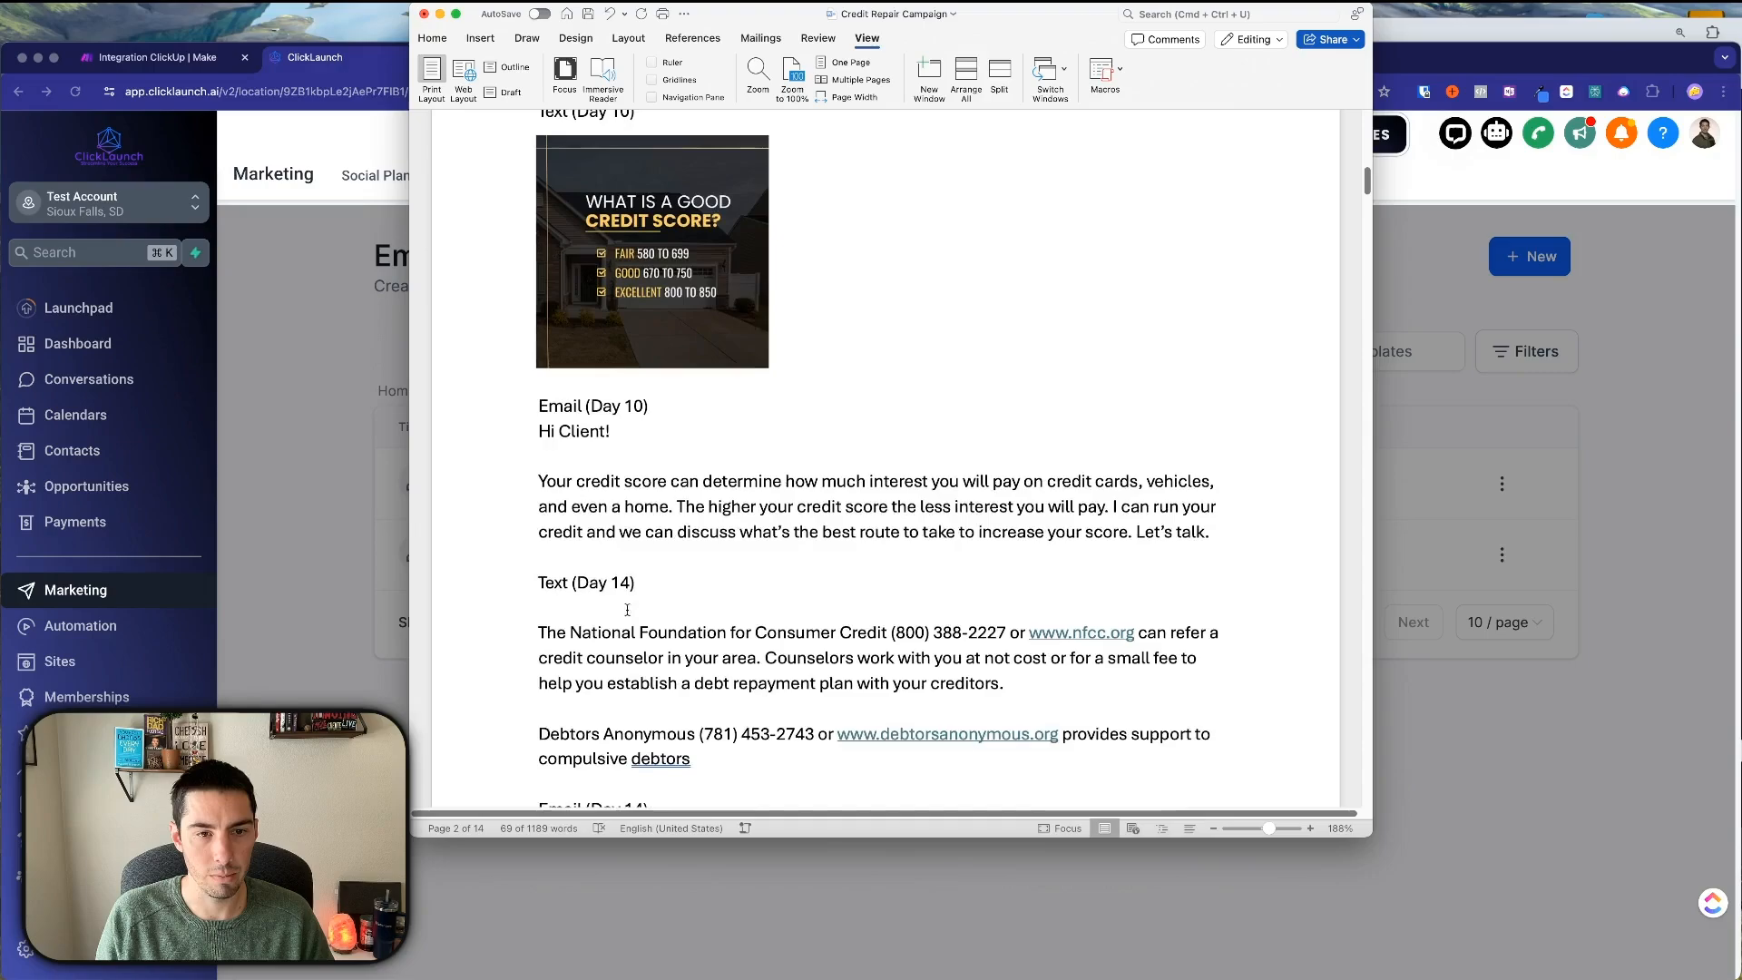
triple_click(542, 481)
key(super+c)
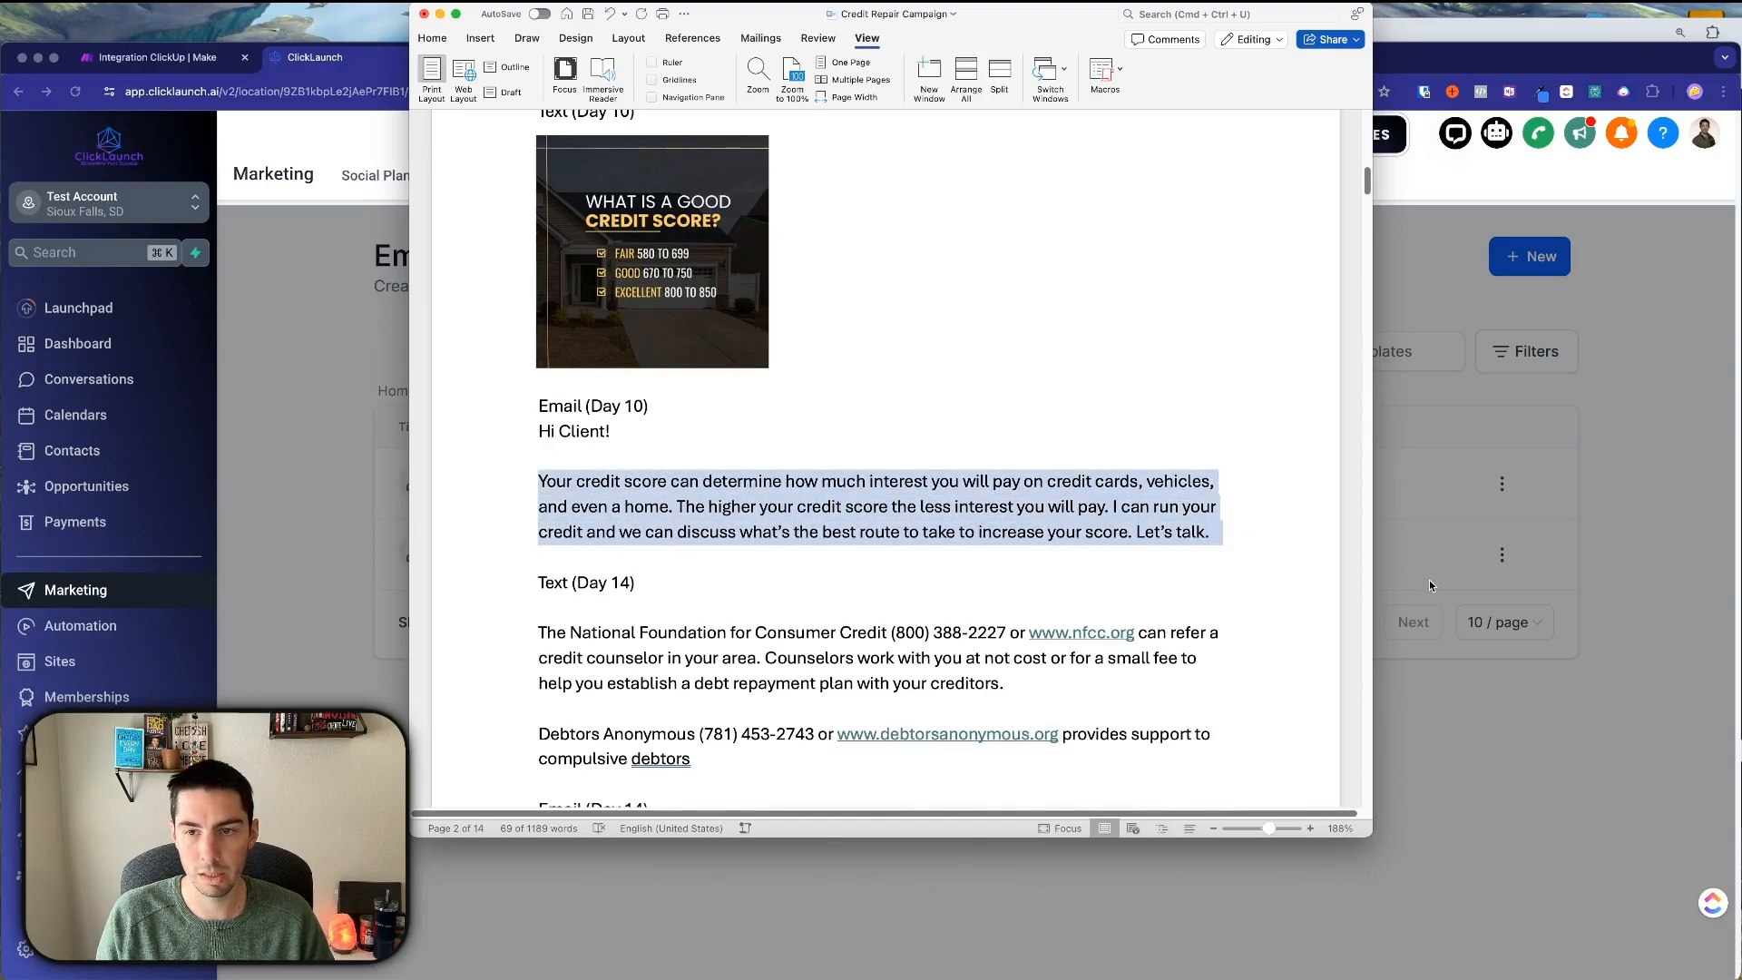
Name the copy 'Credit Repair - Day 10' and create it.
click(1429, 581)
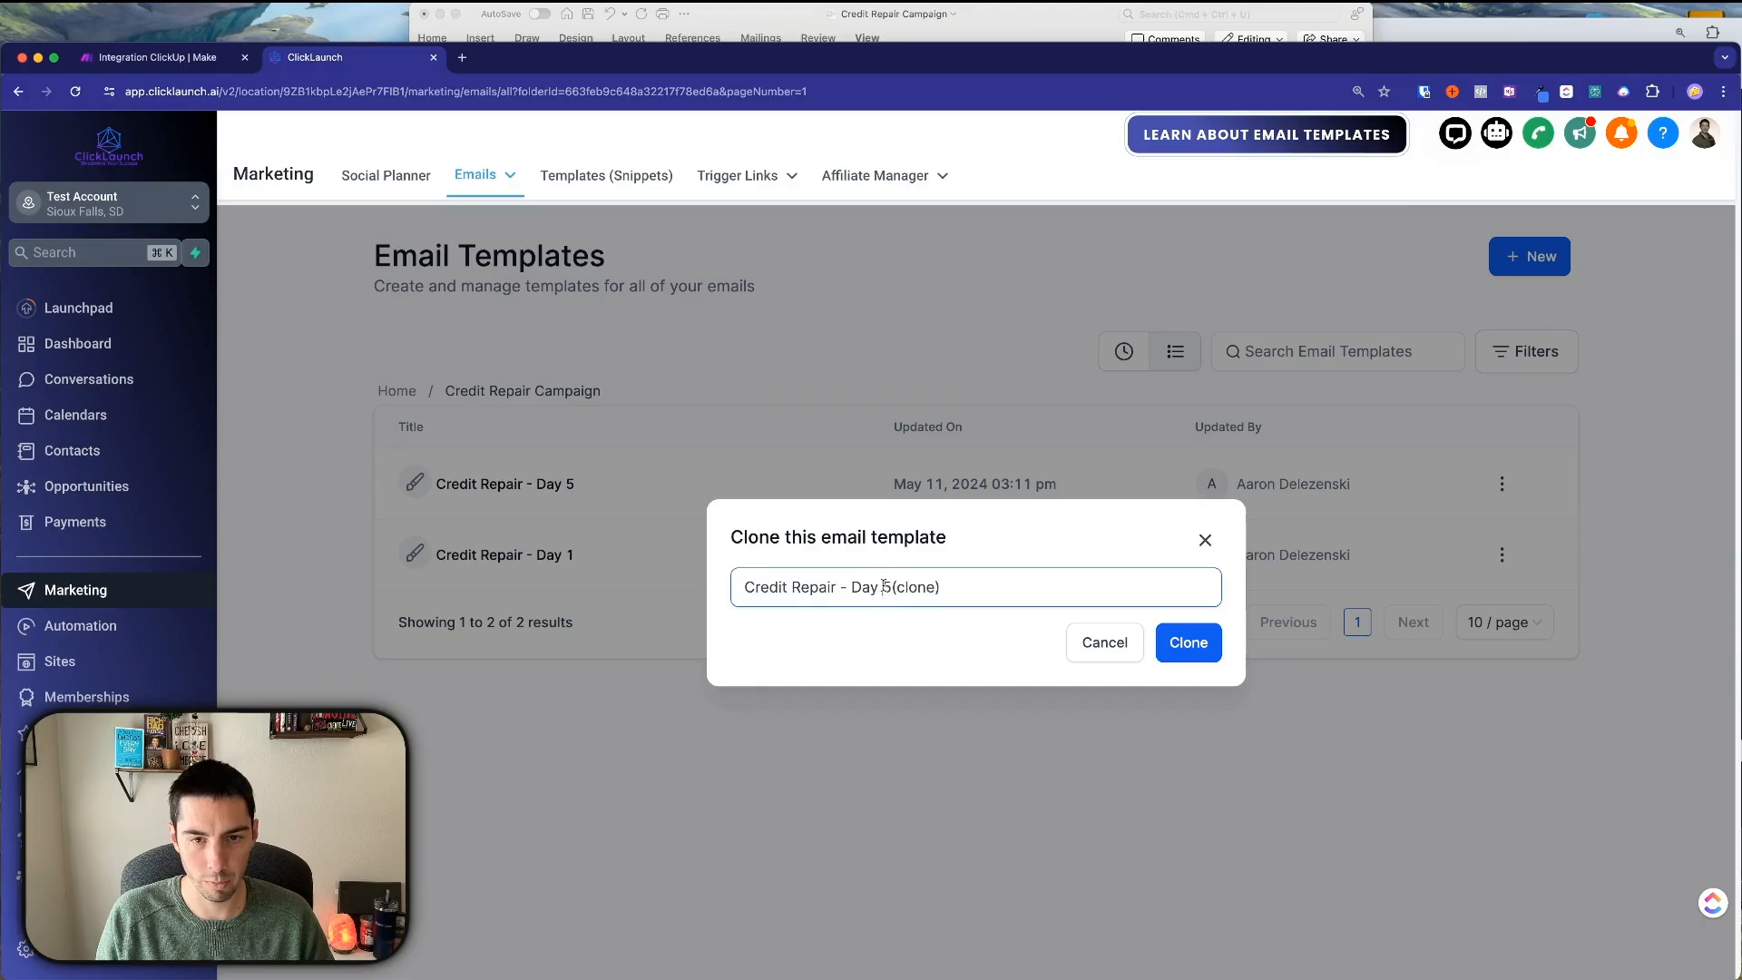
drag(885, 587, 1026, 591)
text(10)
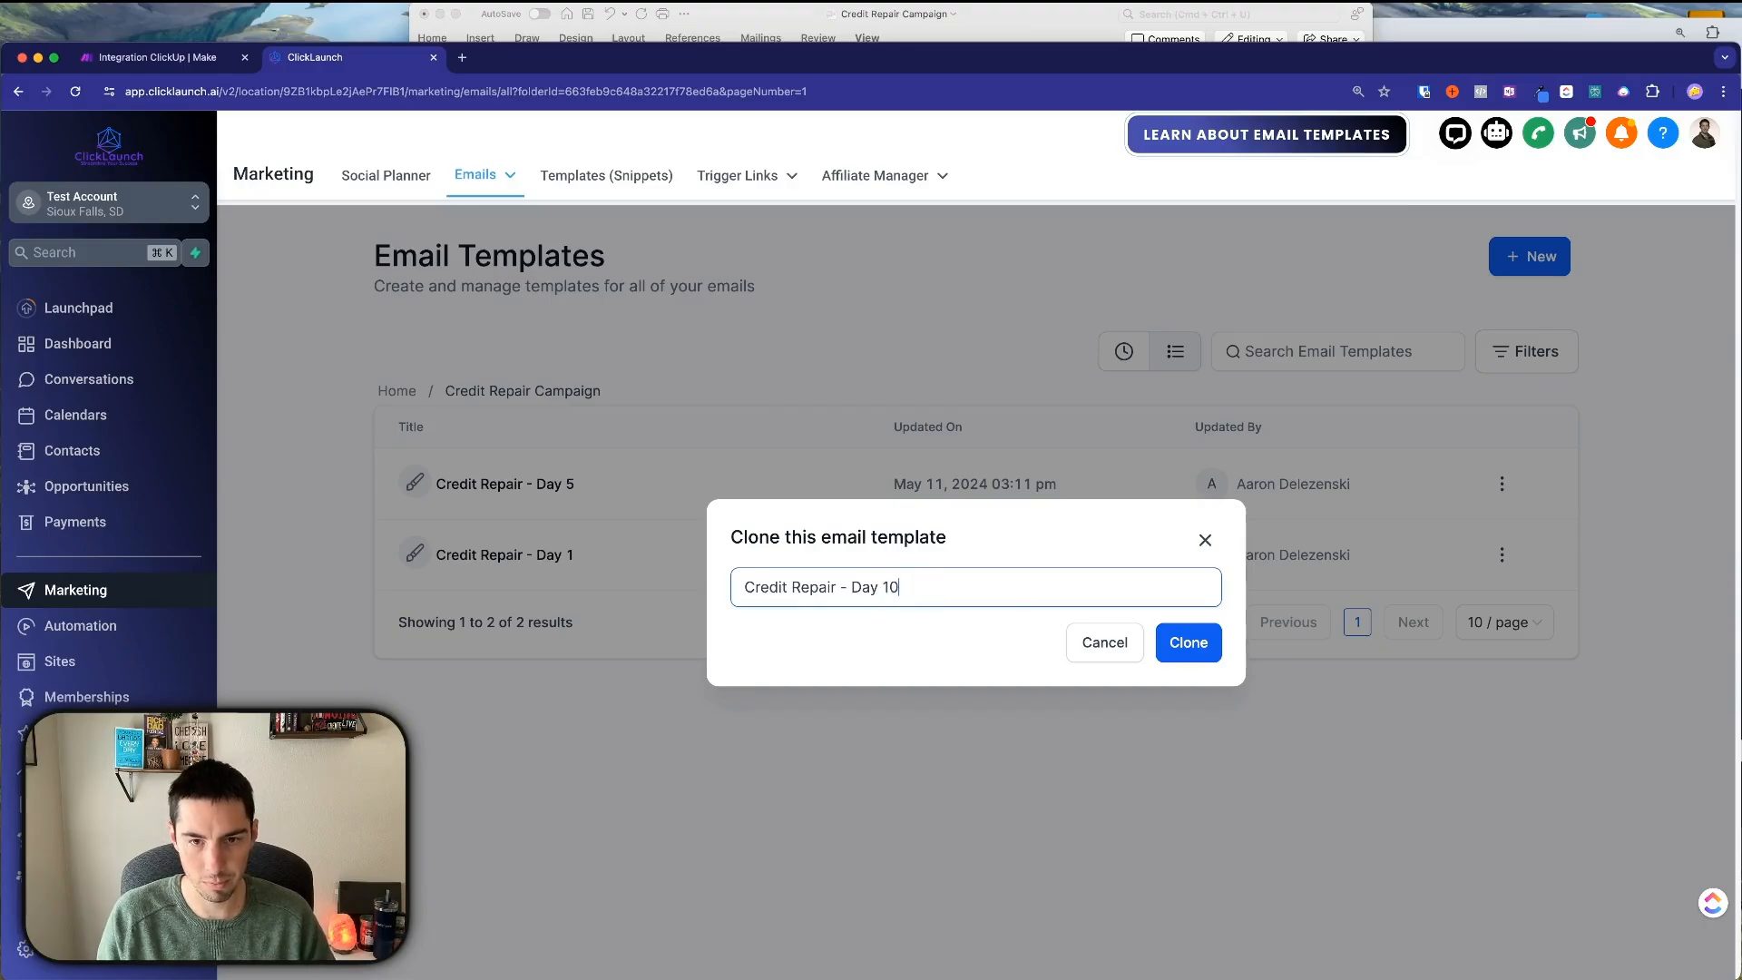
click(1176, 654)
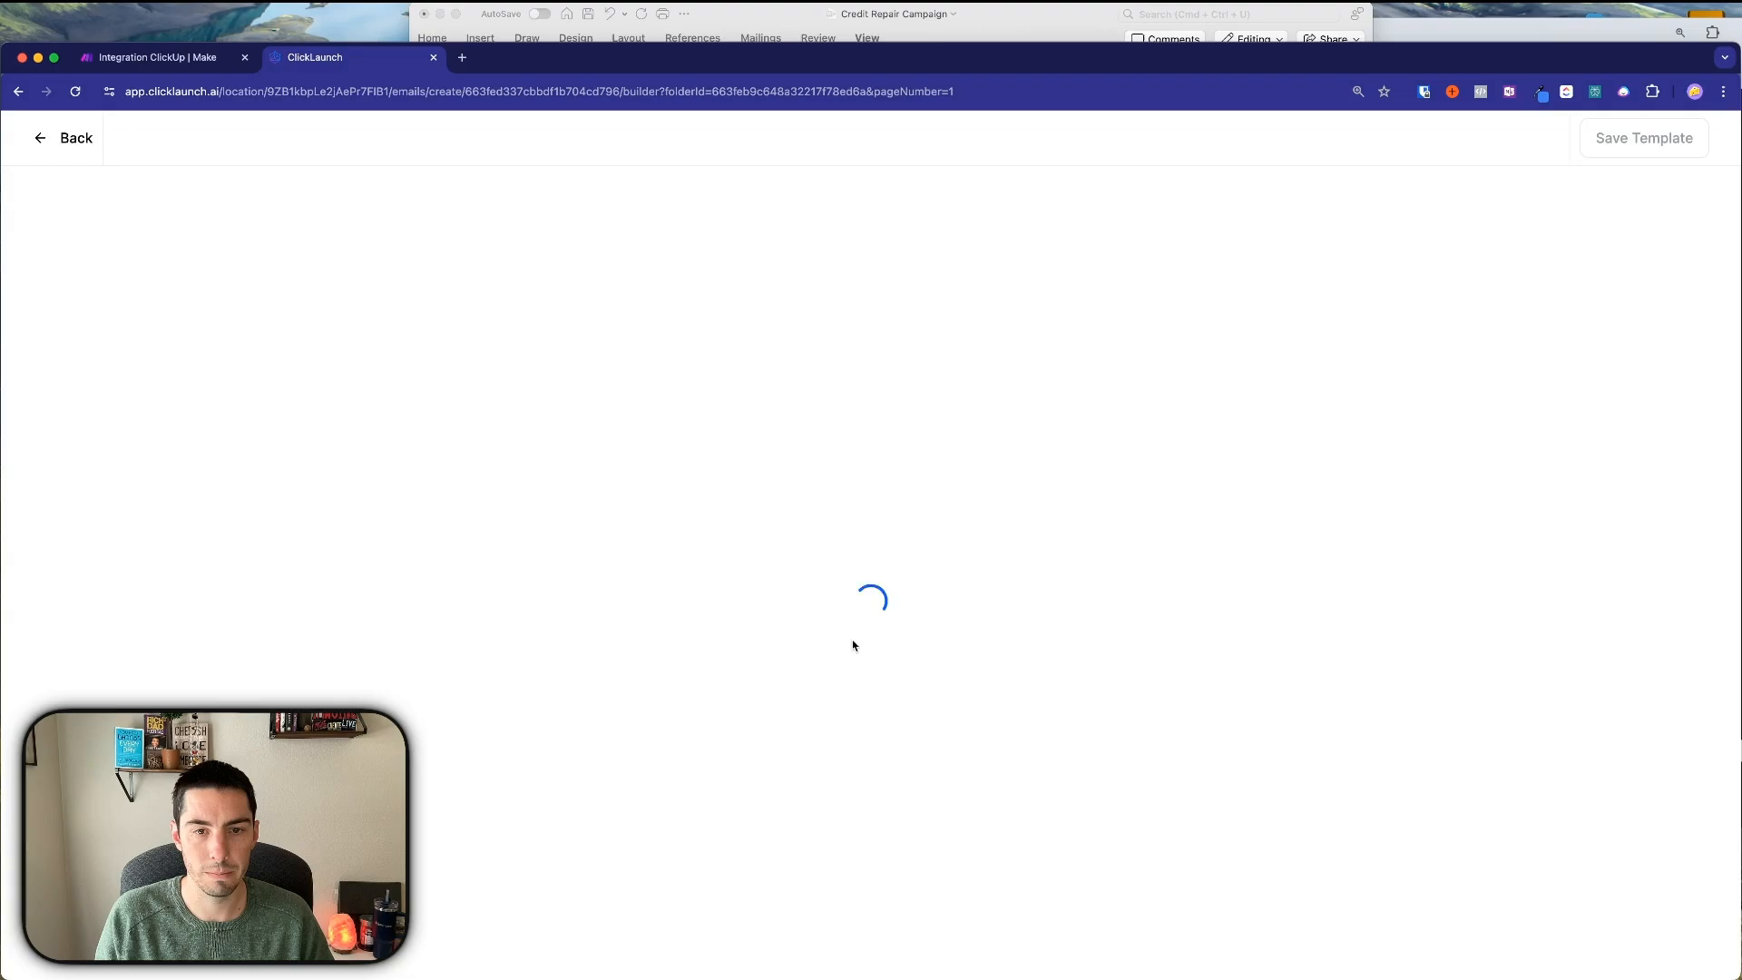
Paste the Day 10 credit-score text over the old body and split it into two paragraphs after 'pay.'.
click(791, 397)
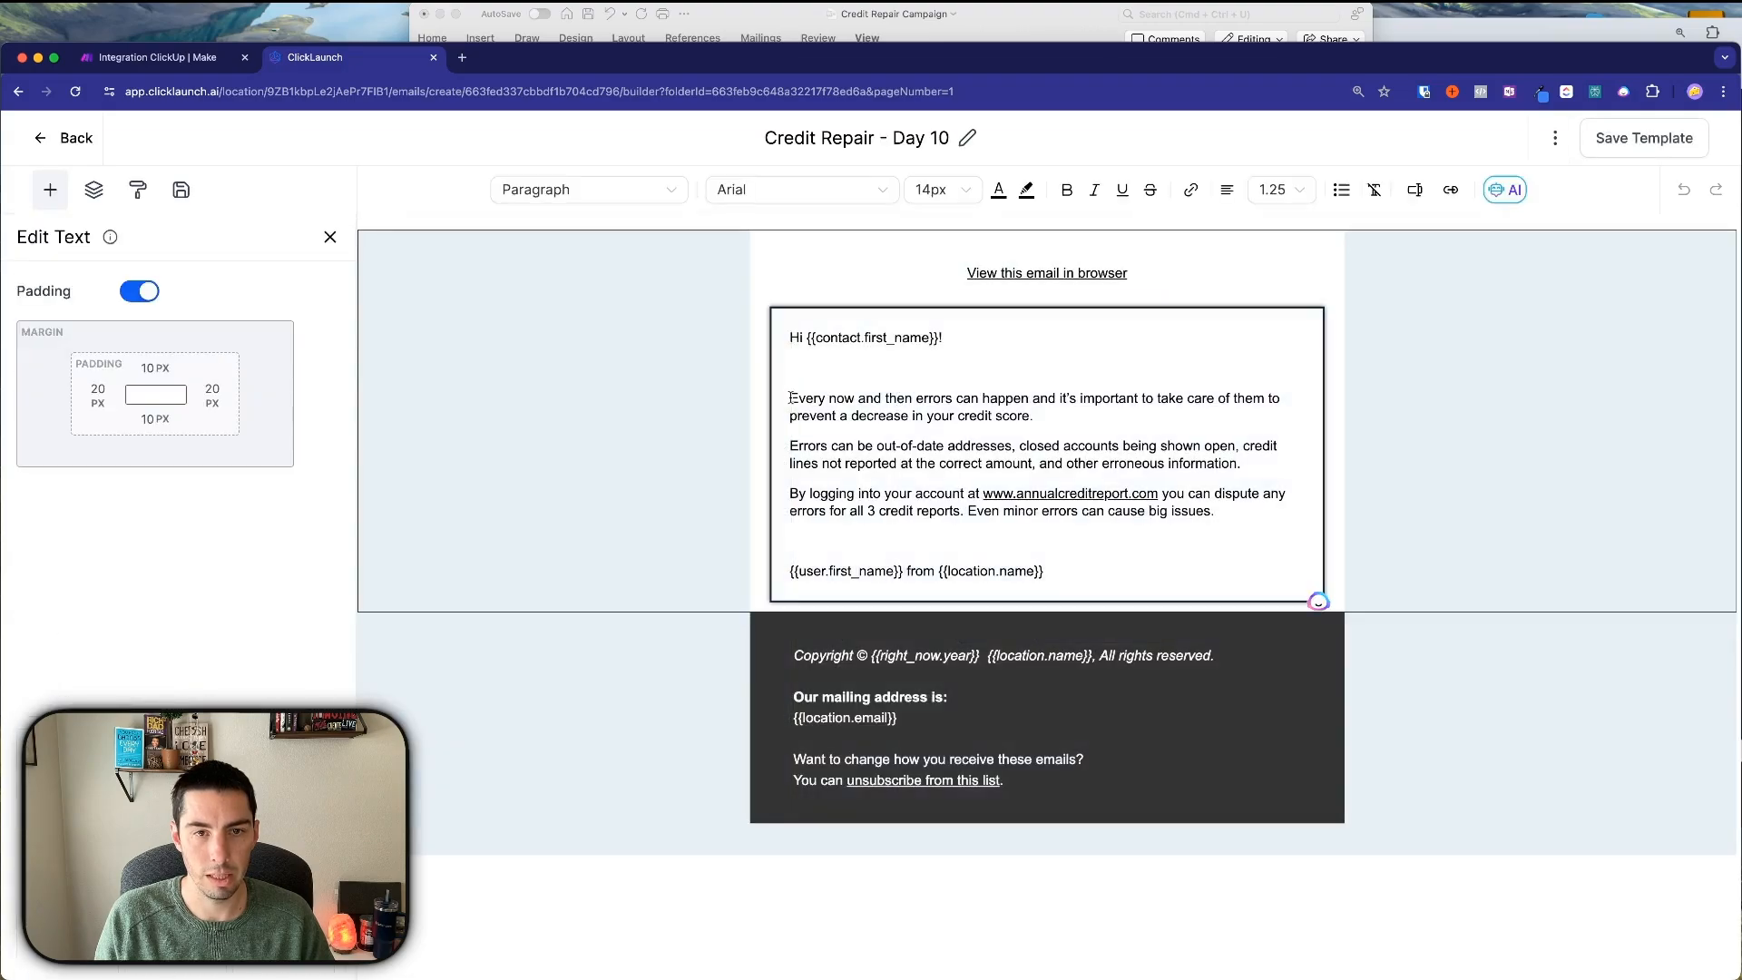
drag(791, 398, 1217, 513)
key(super+v)
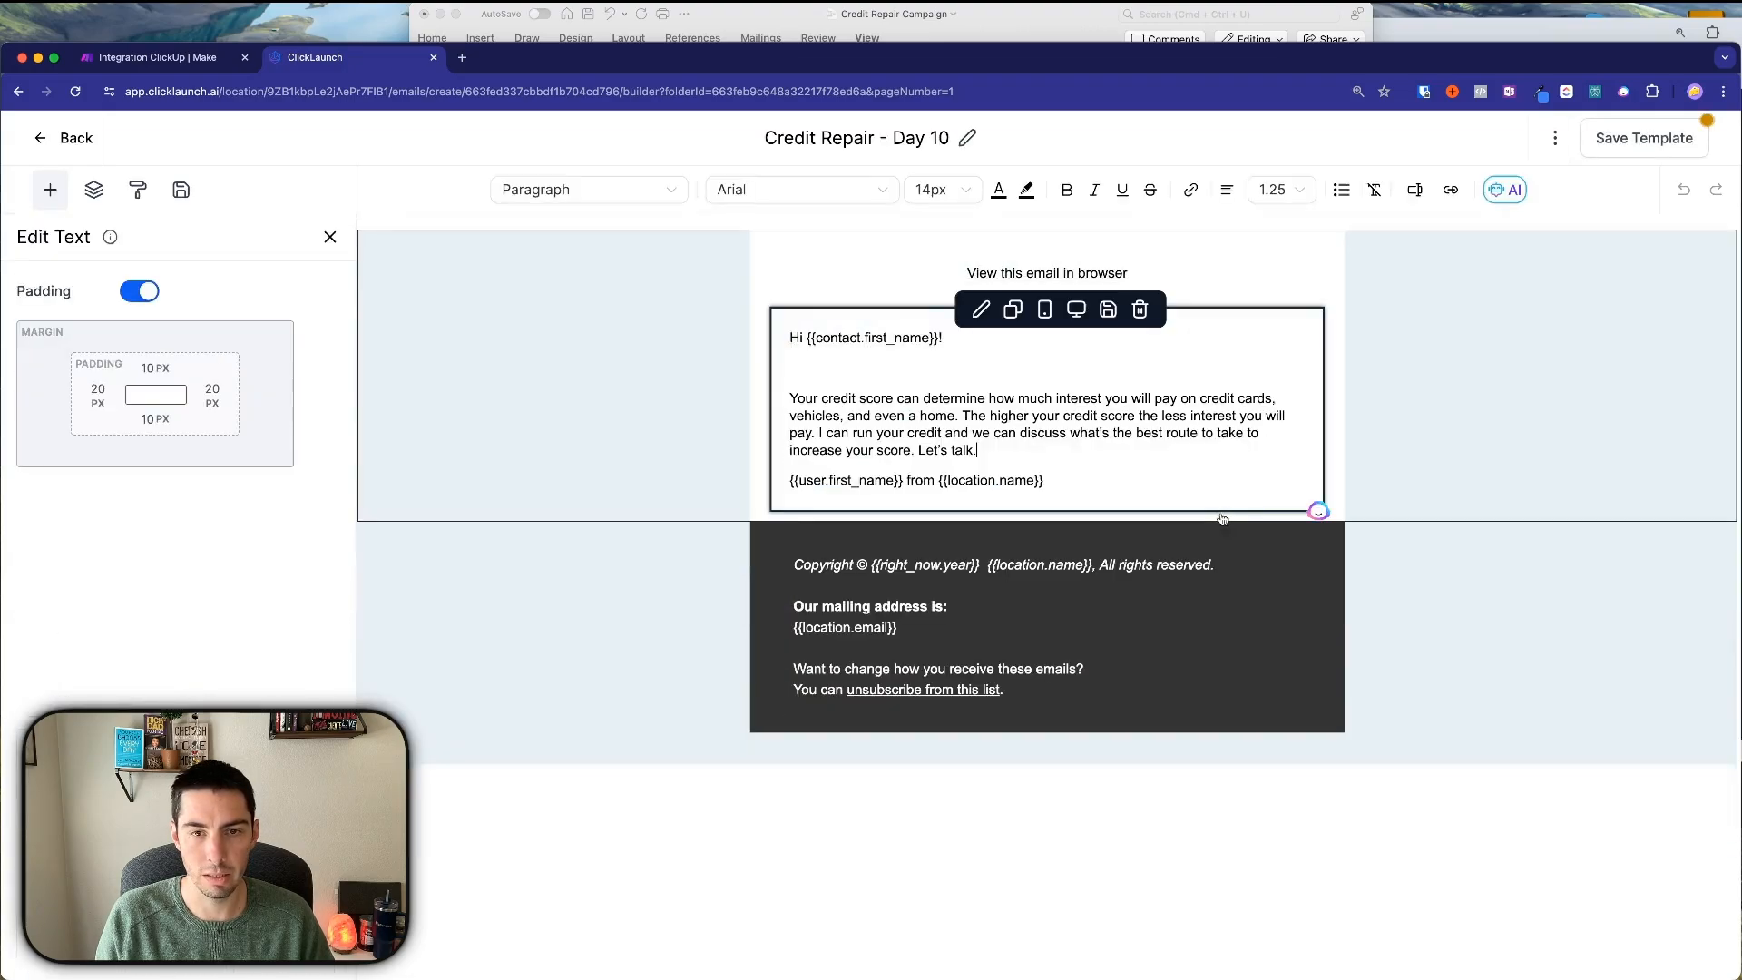
click(978, 452)
key(Return)
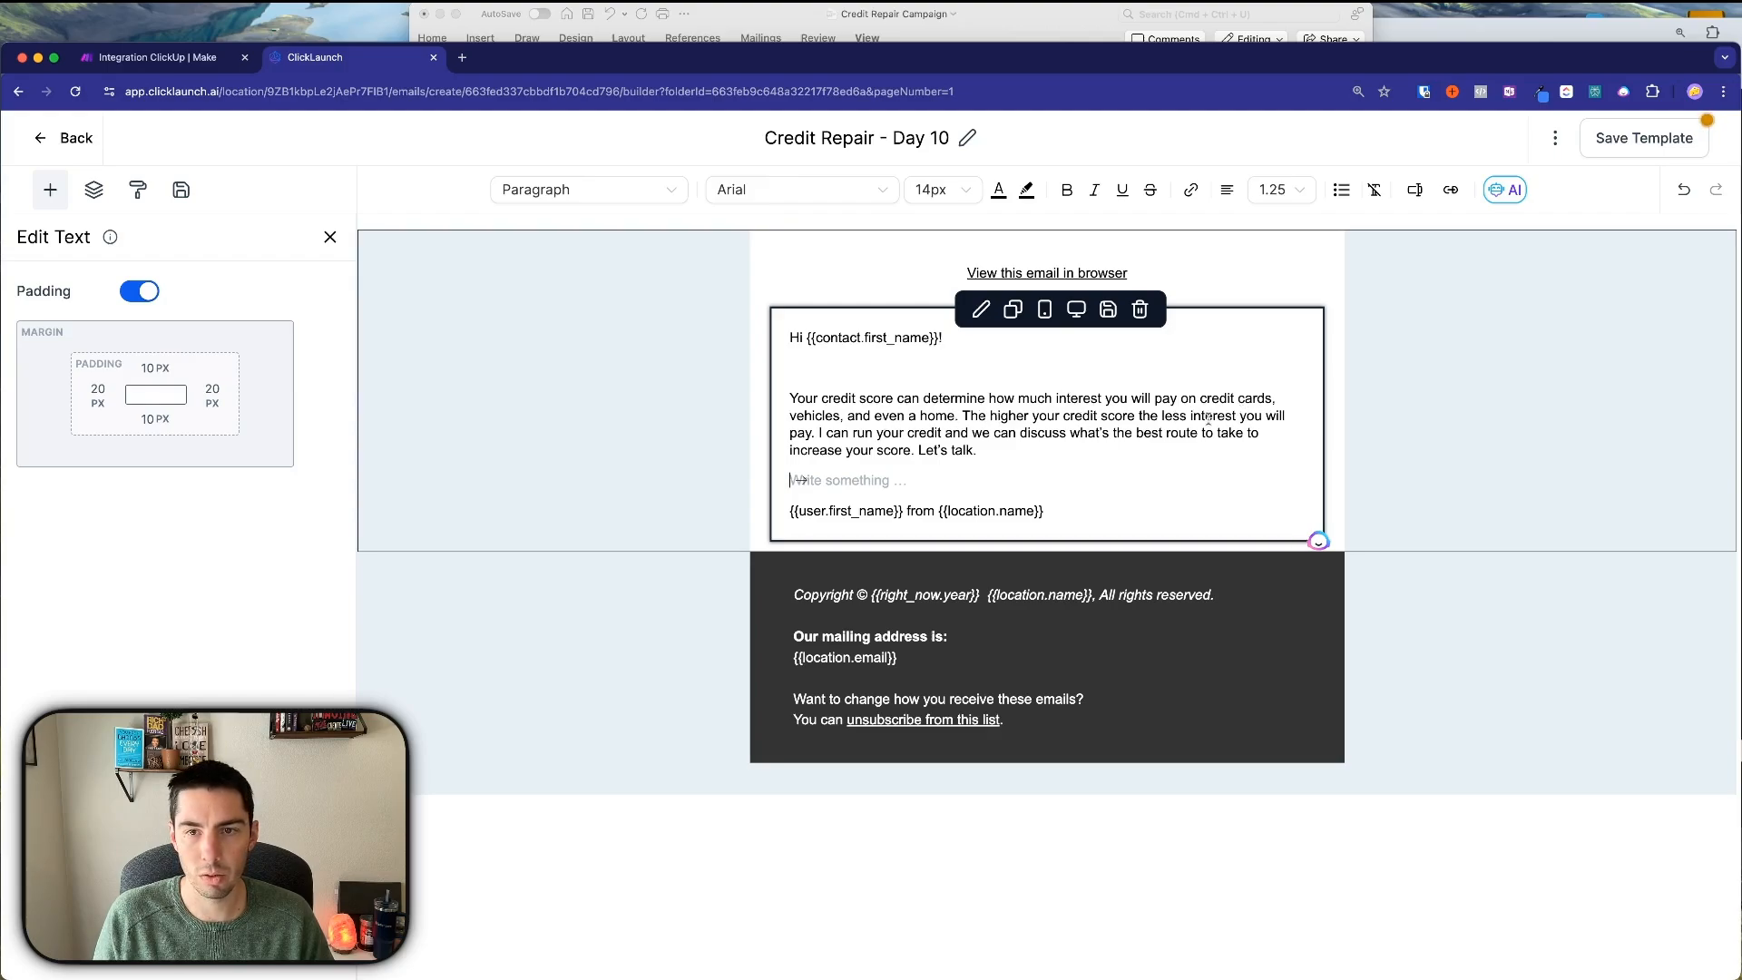
click(816, 433)
key(Return)
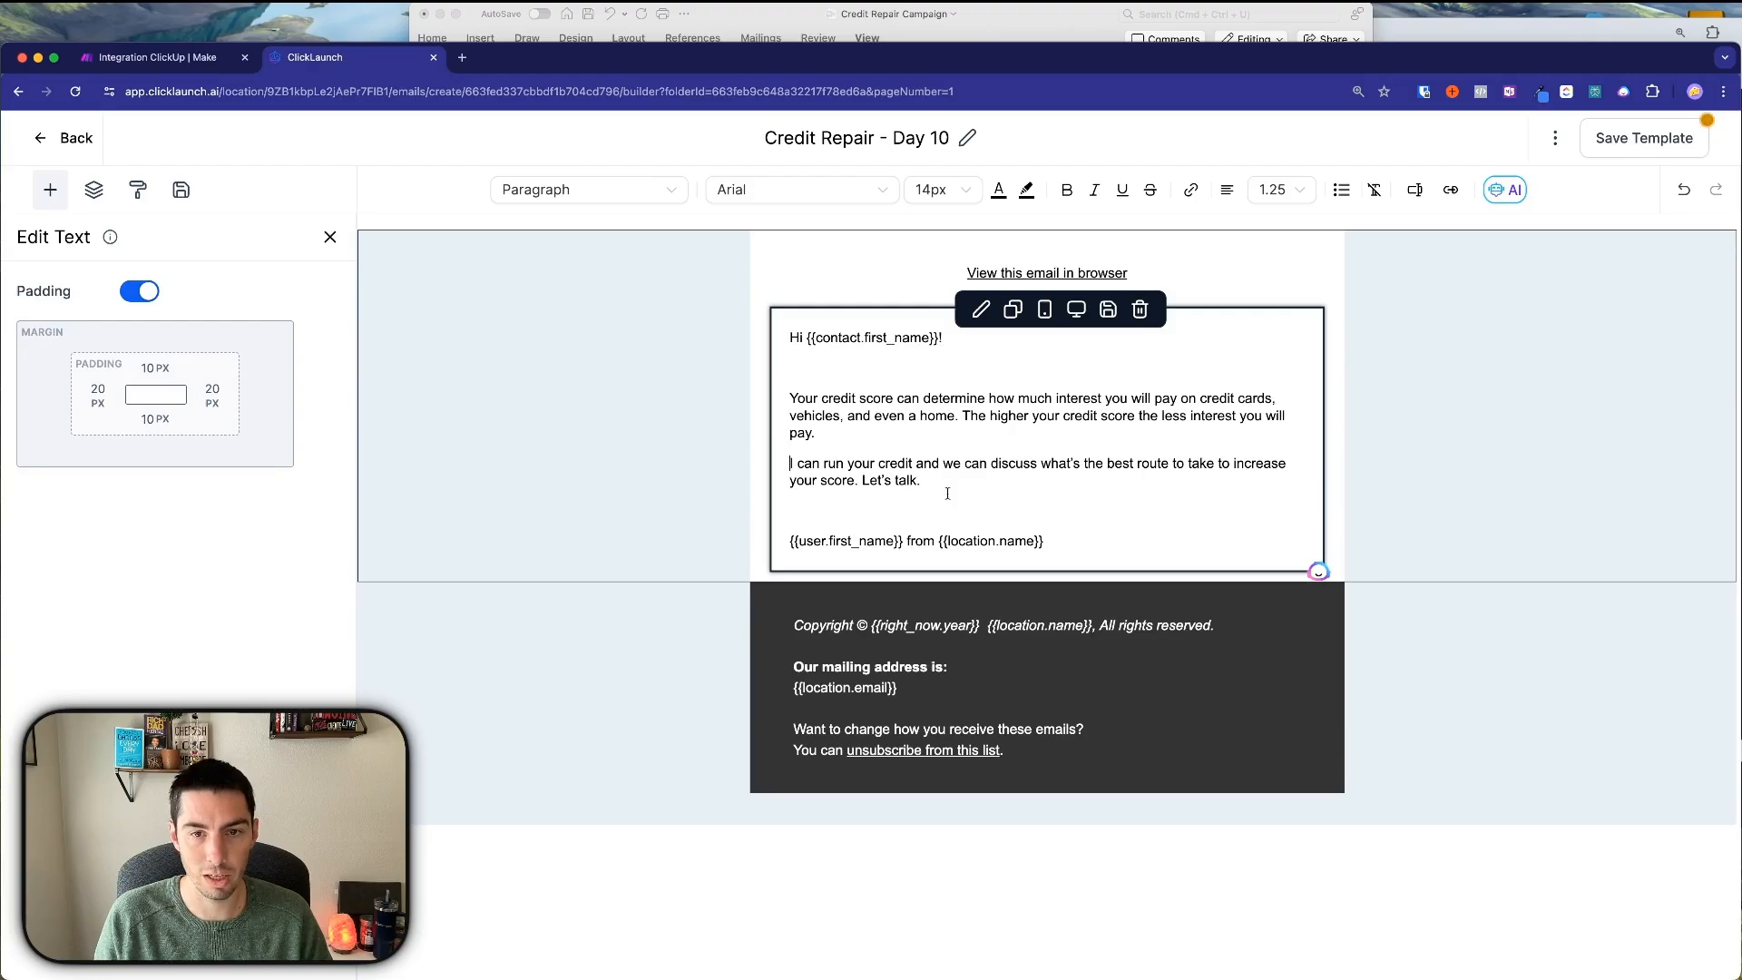
click(1557, 139)
click(1532, 275)
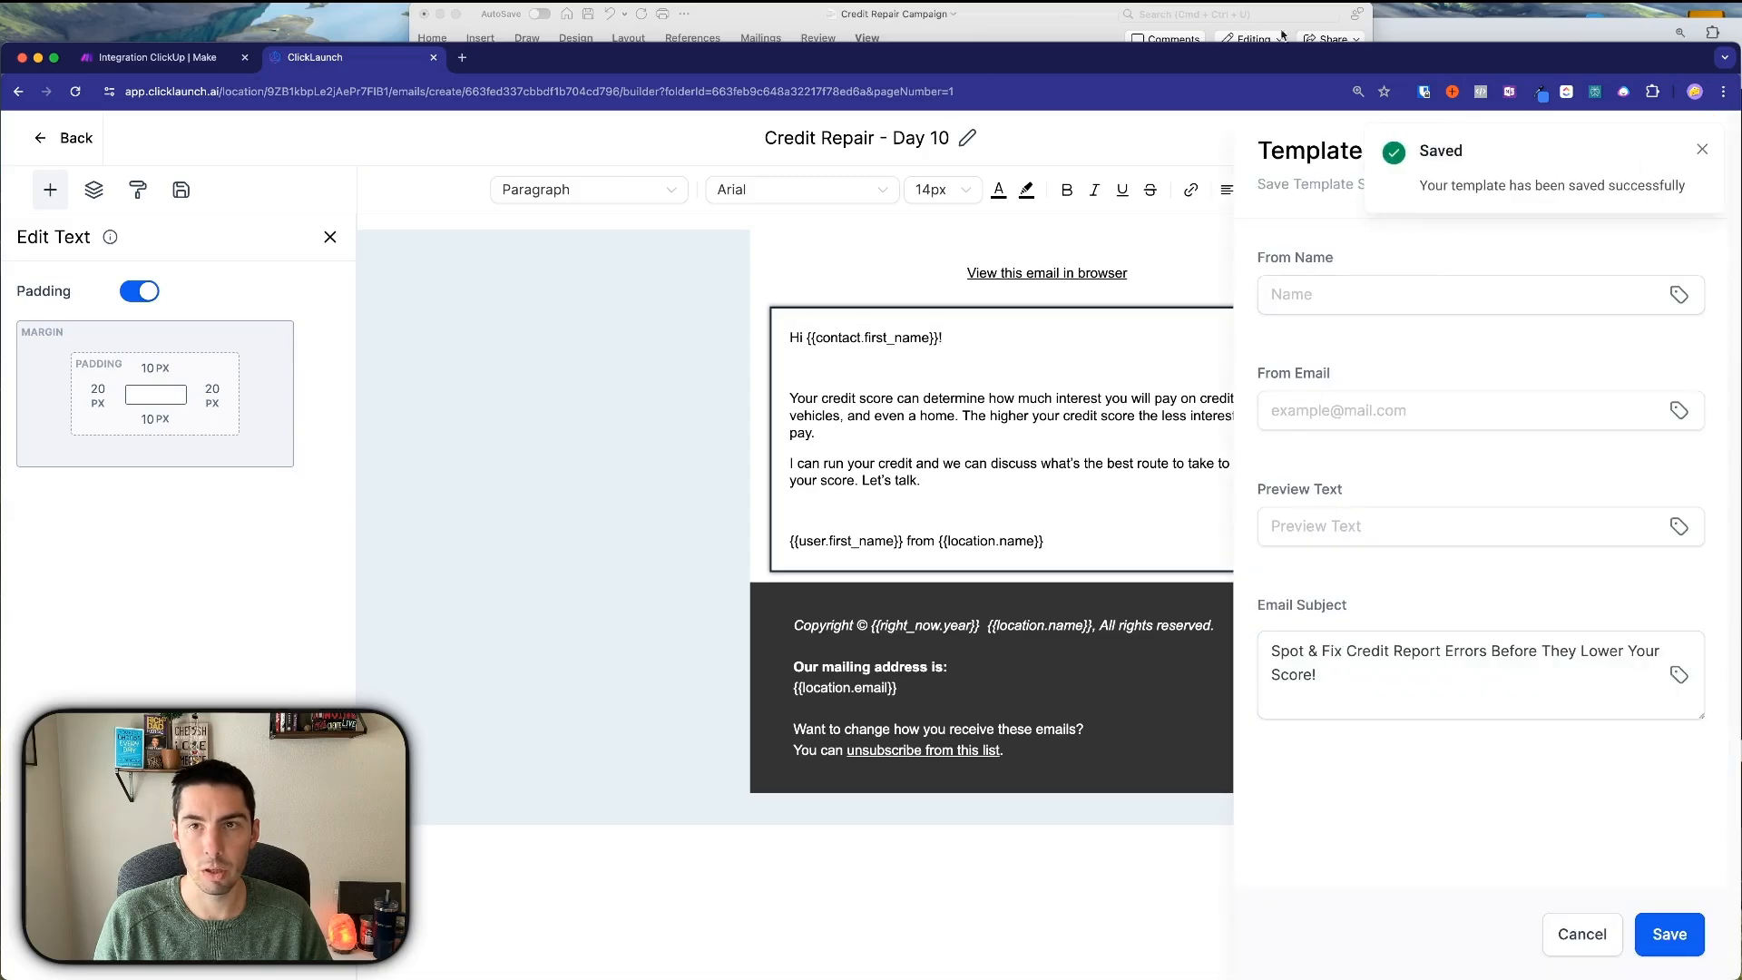
Set the subject to 'Ready to Save Money? Let's Improve Your Credit Score Together!', save, and go back.
click(1421, 38)
scroll(1113, 508, down, 3)
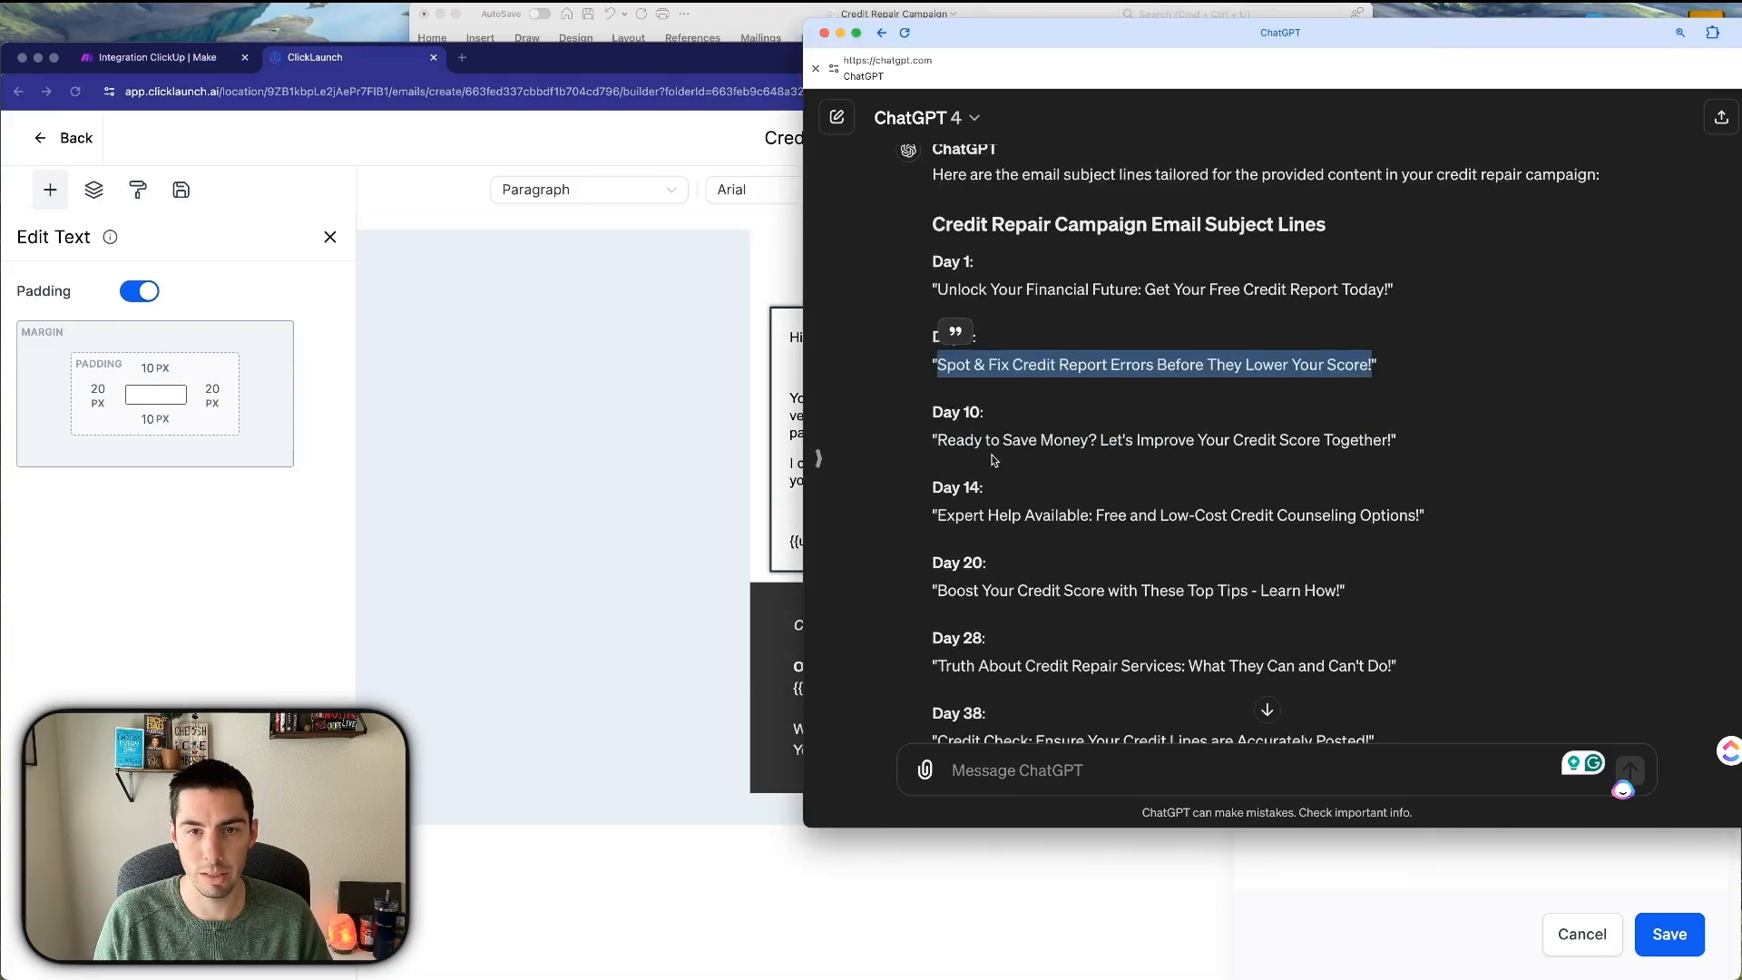
click(952, 442)
drag(940, 441, 1390, 440)
key(super+c)
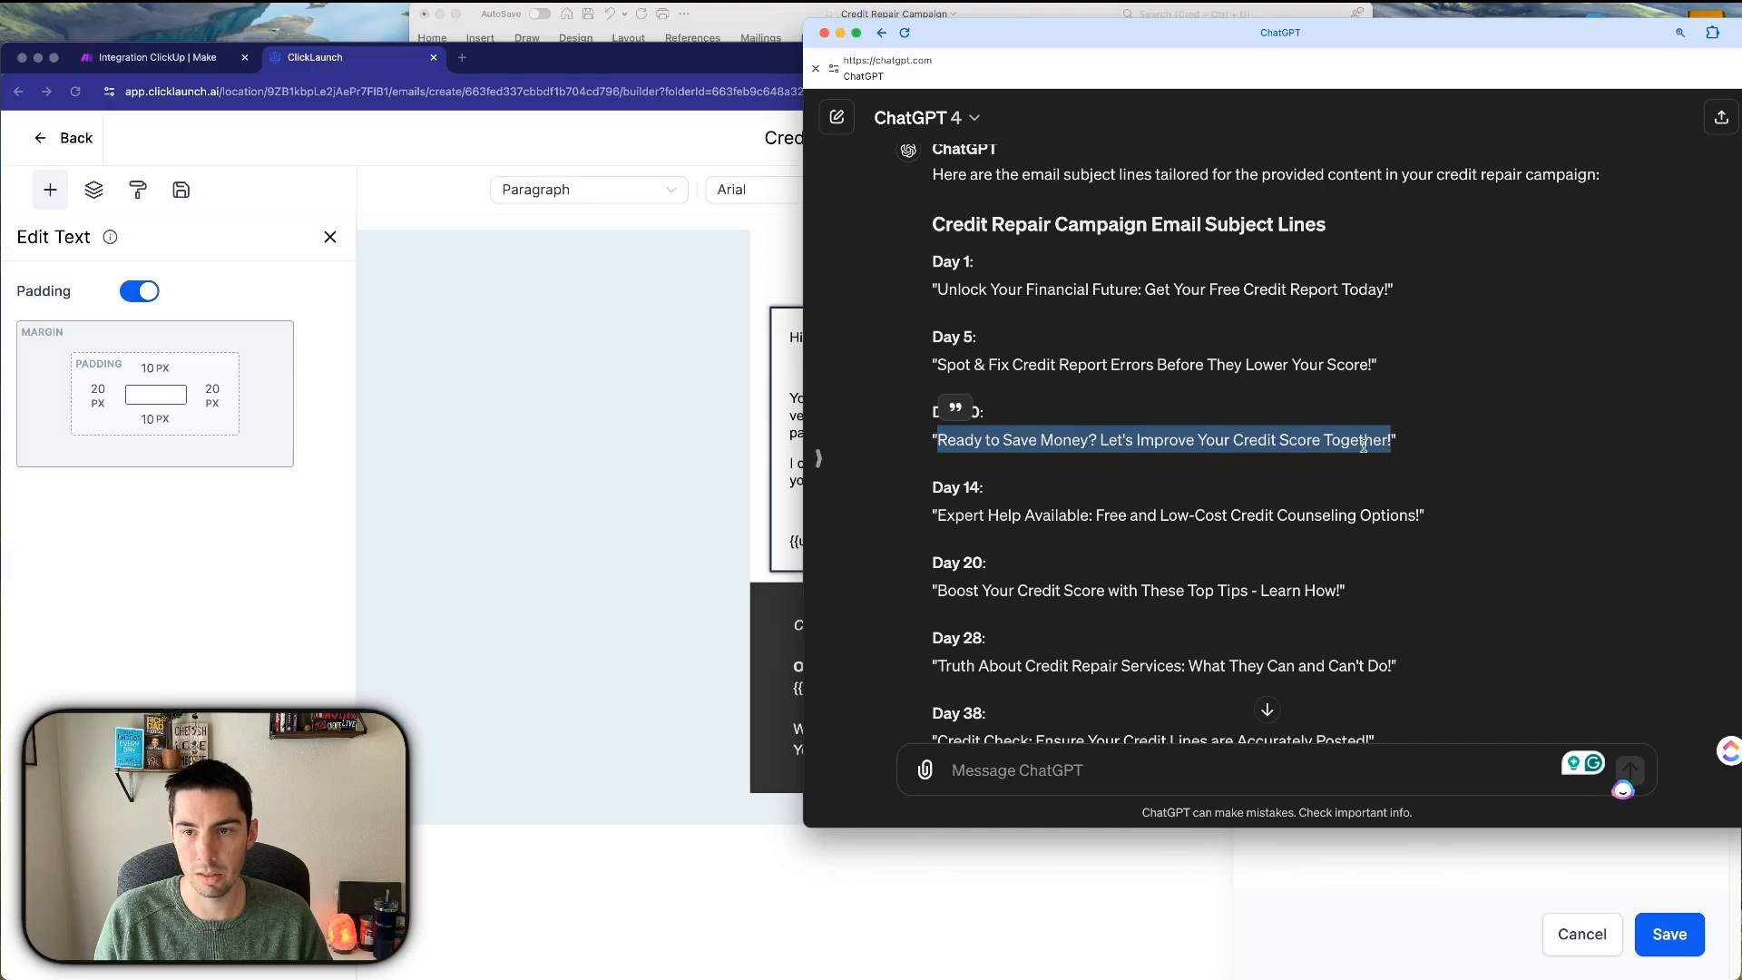
click(701, 549)
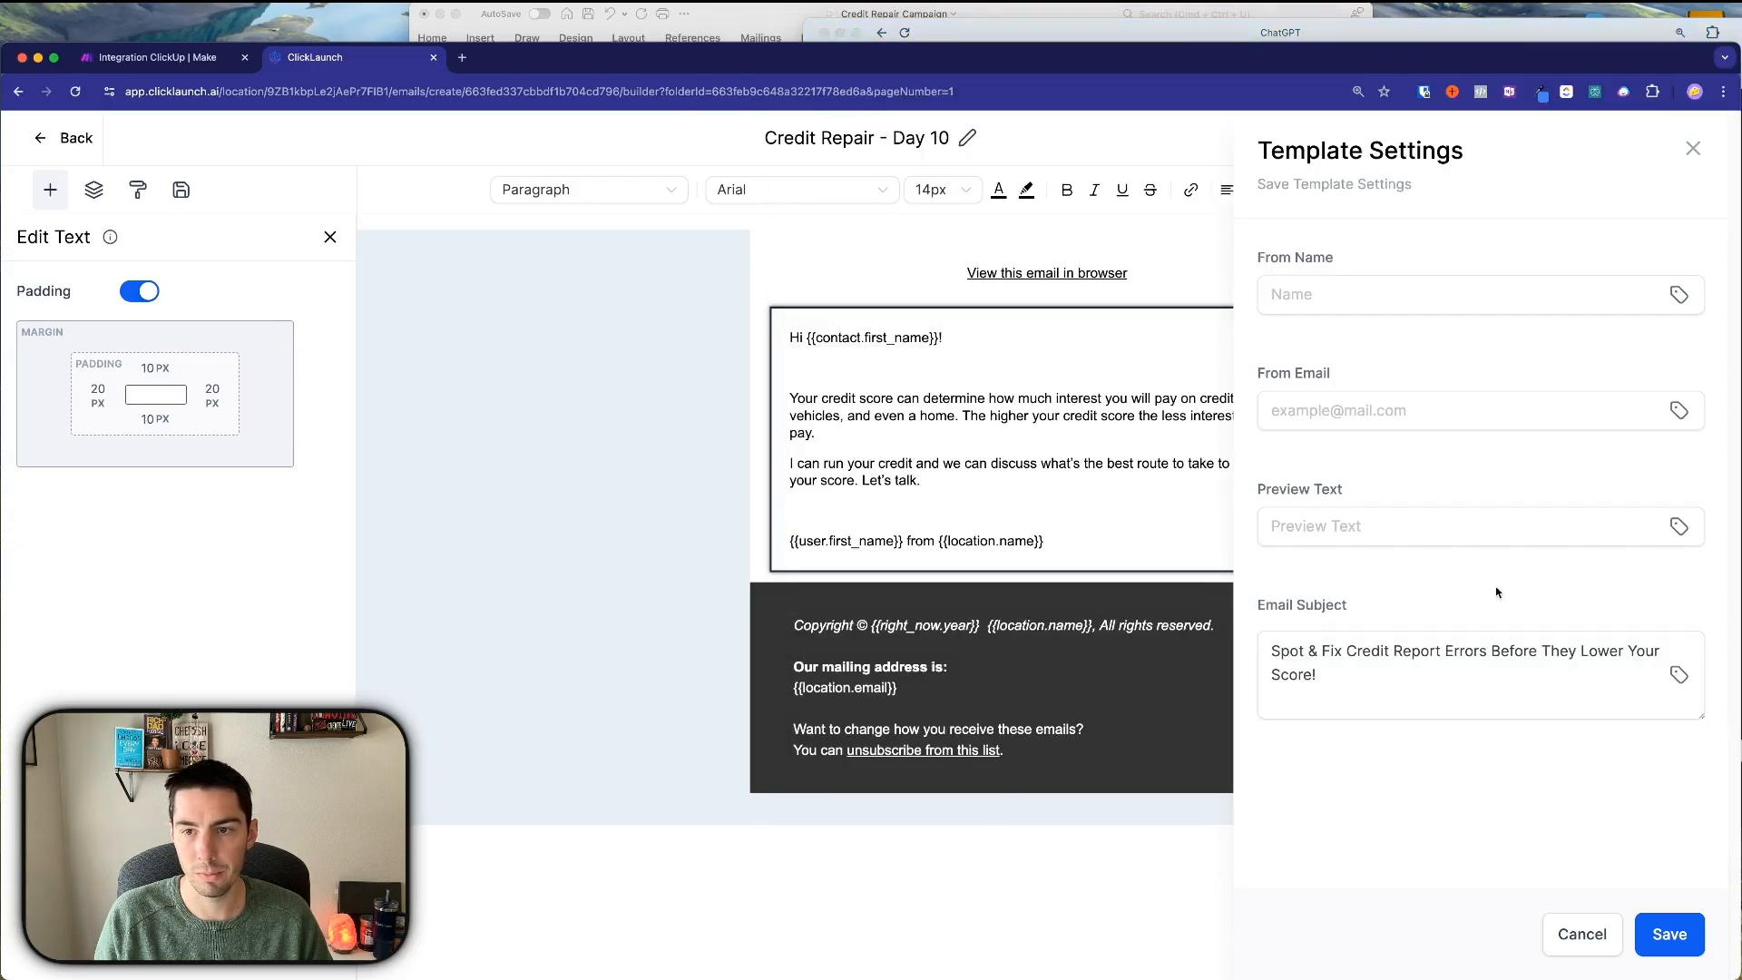
triple_click(1421, 653)
key(super+v)
click(1667, 932)
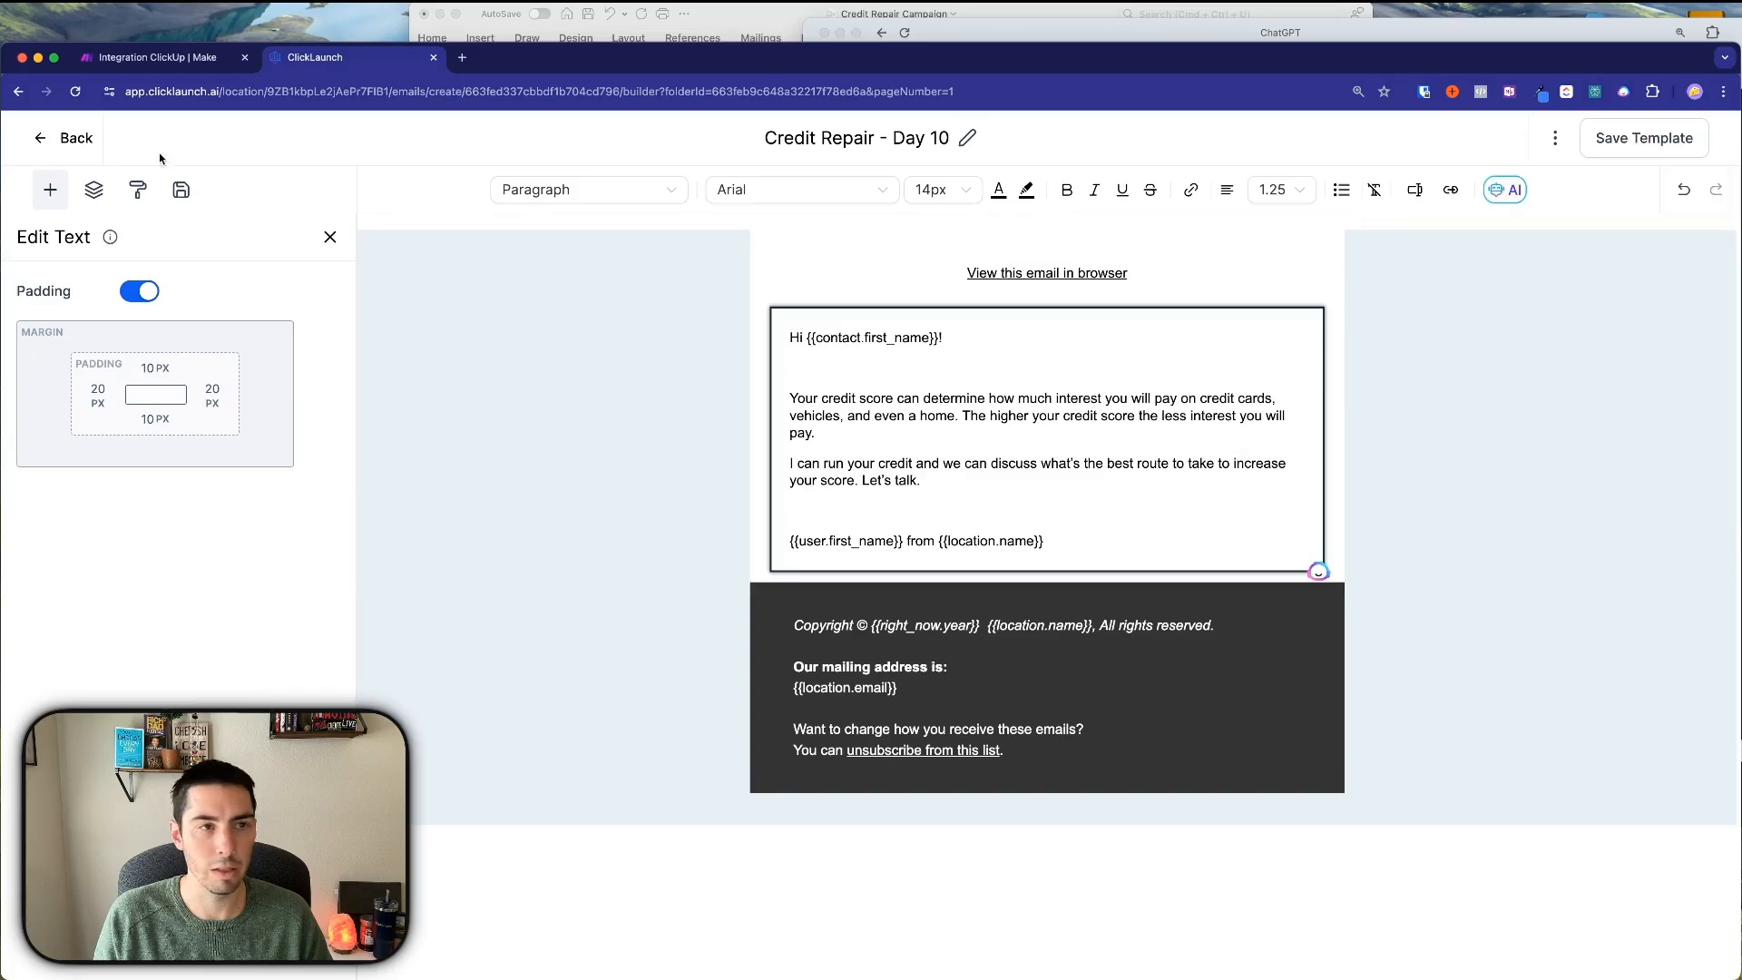
click(66, 138)
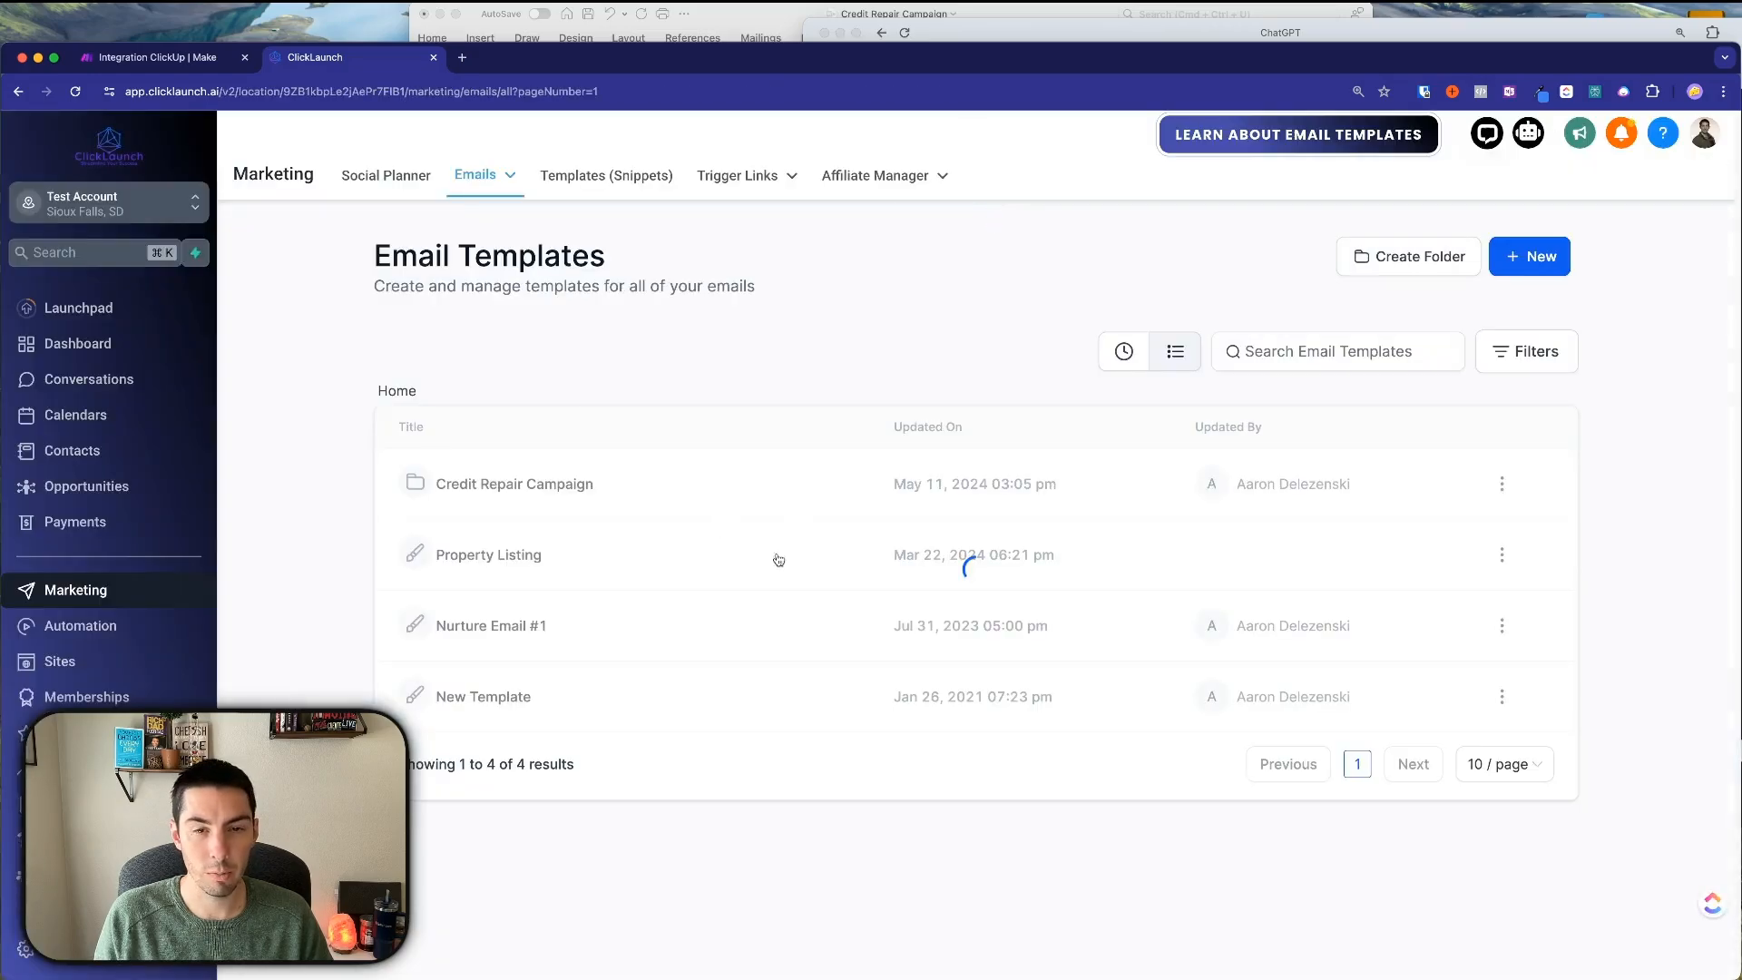
Open the Credit Repair Campaign folder and copy the Day 20 opening paragraph from Word.
click(530, 493)
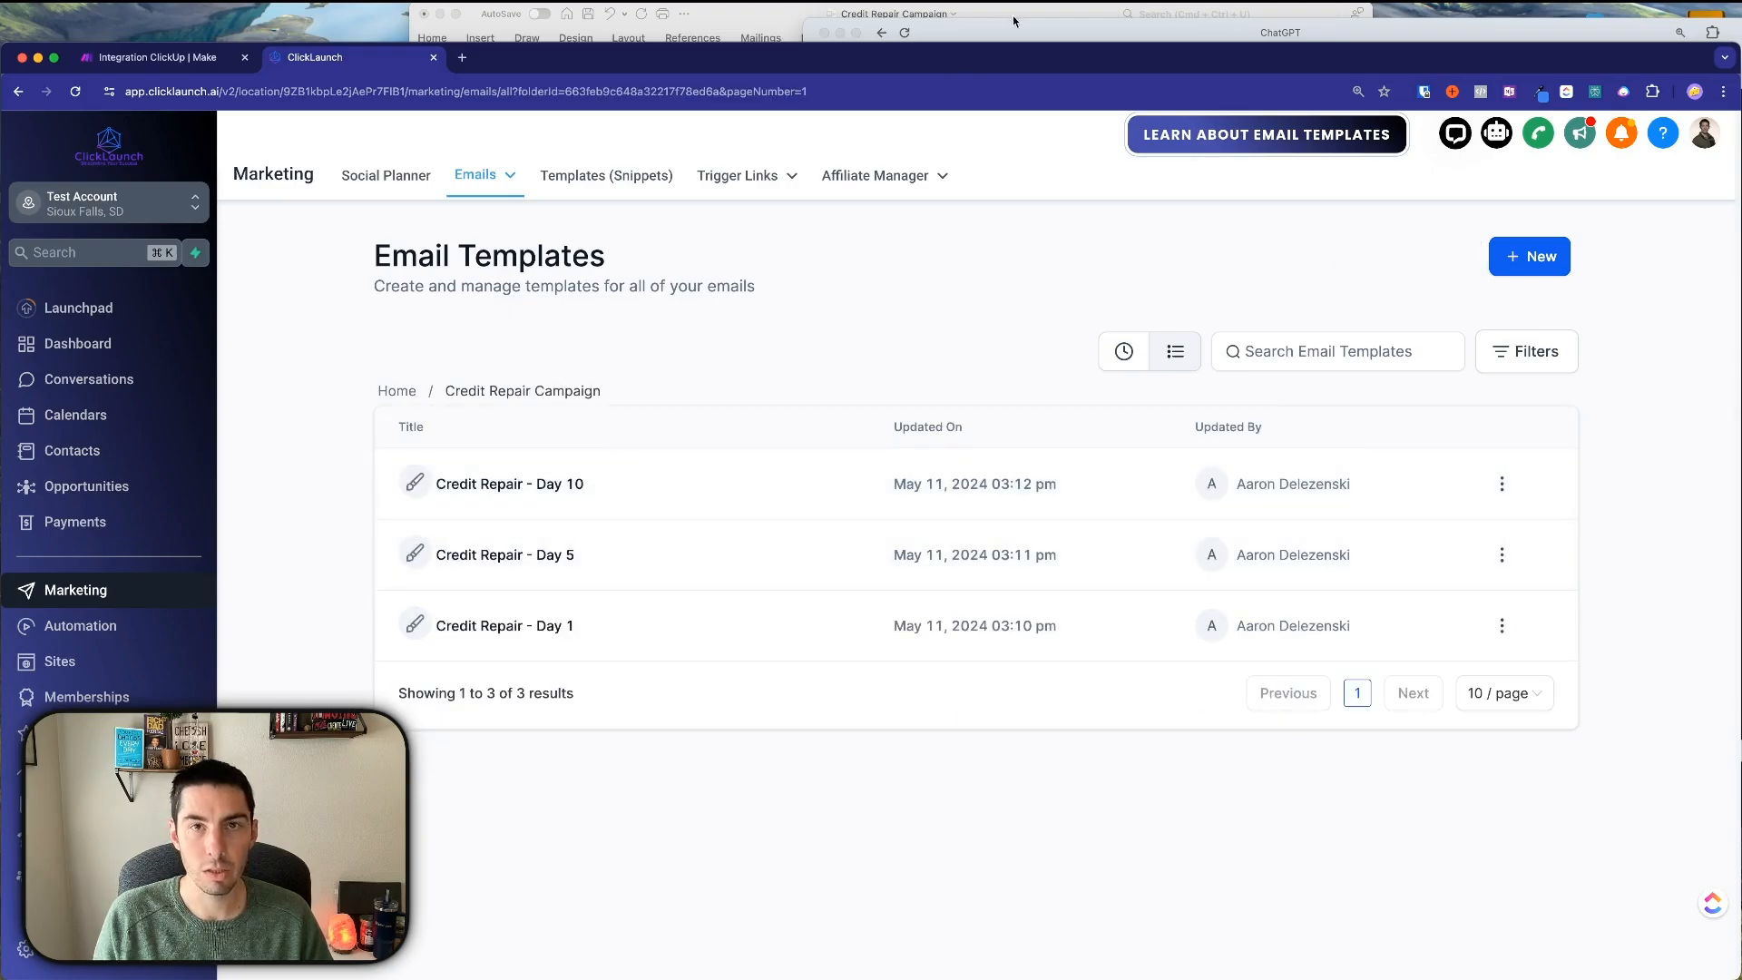
click(789, 20)
scroll(715, 494, down, 5)
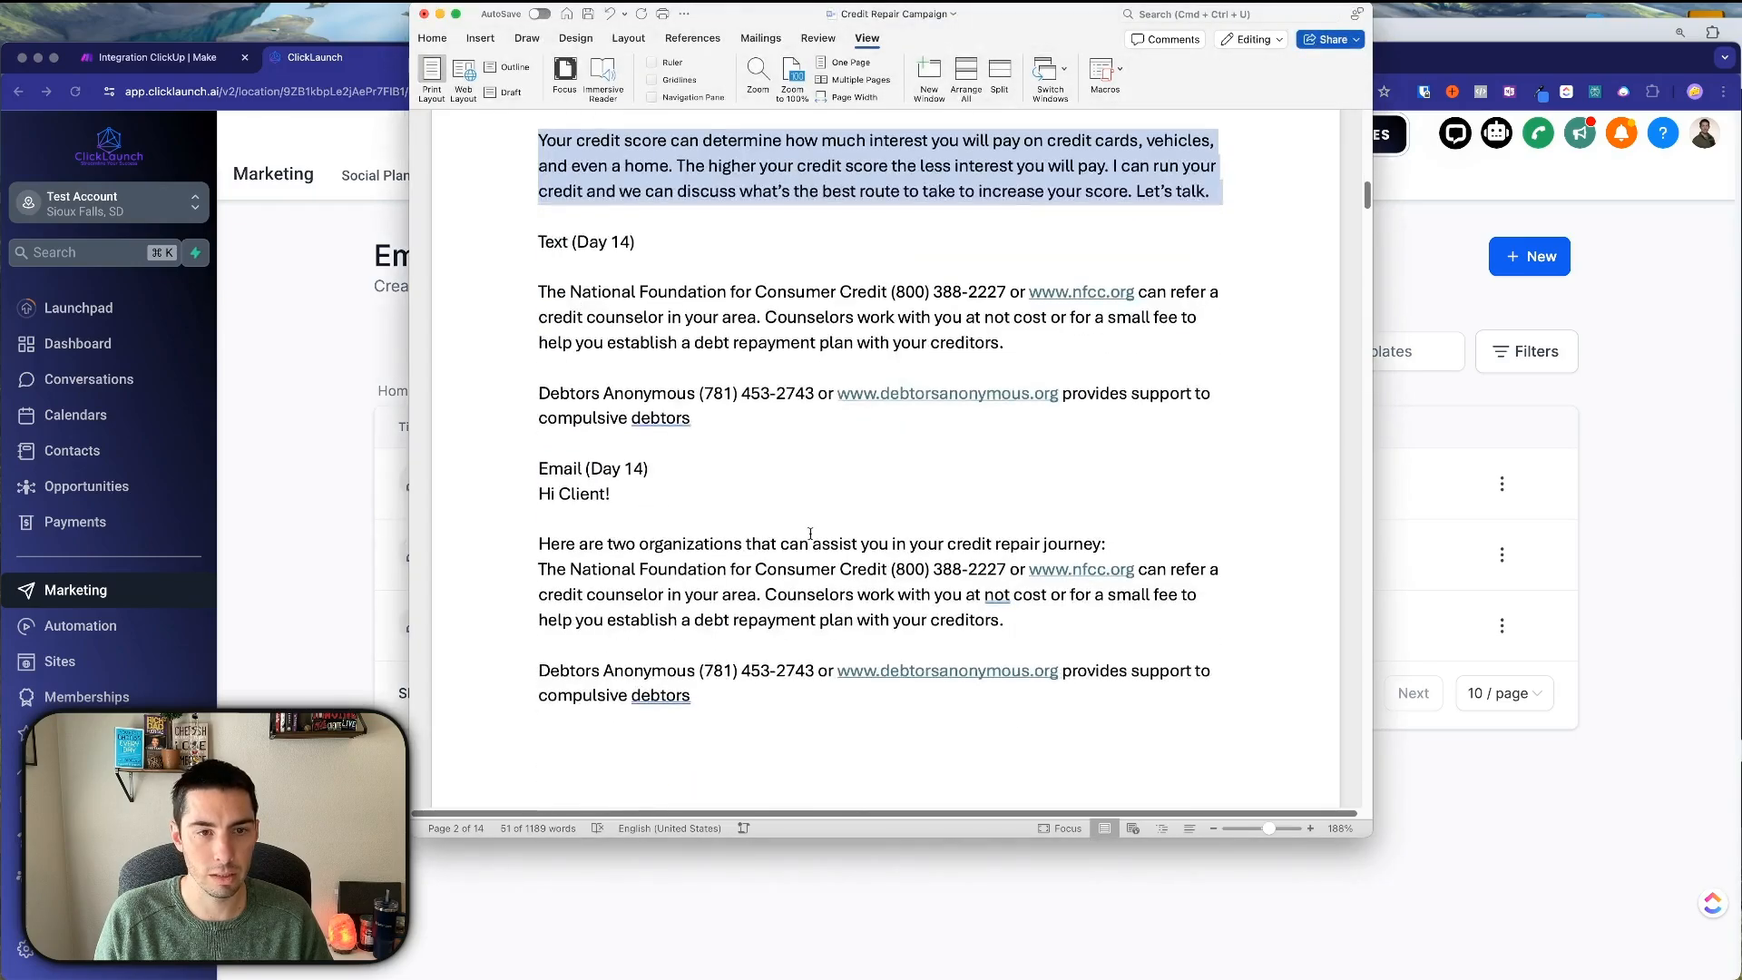
scroll(715, 495, down, 10)
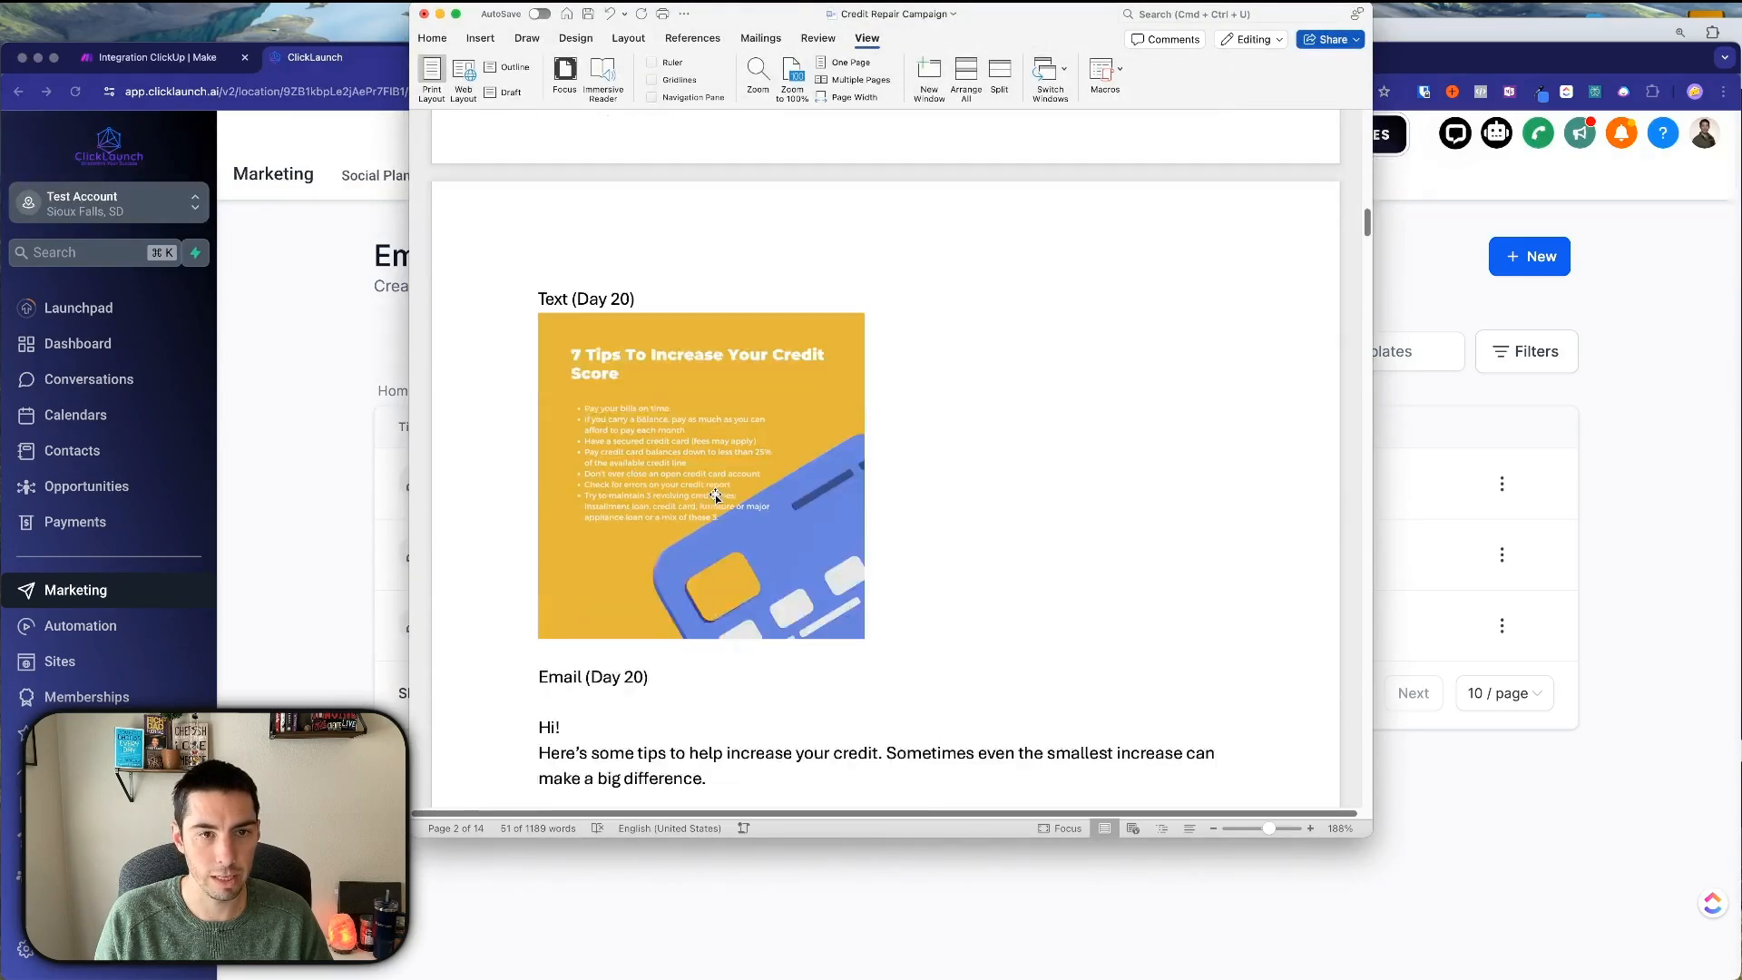
scroll(715, 494, up, 5)
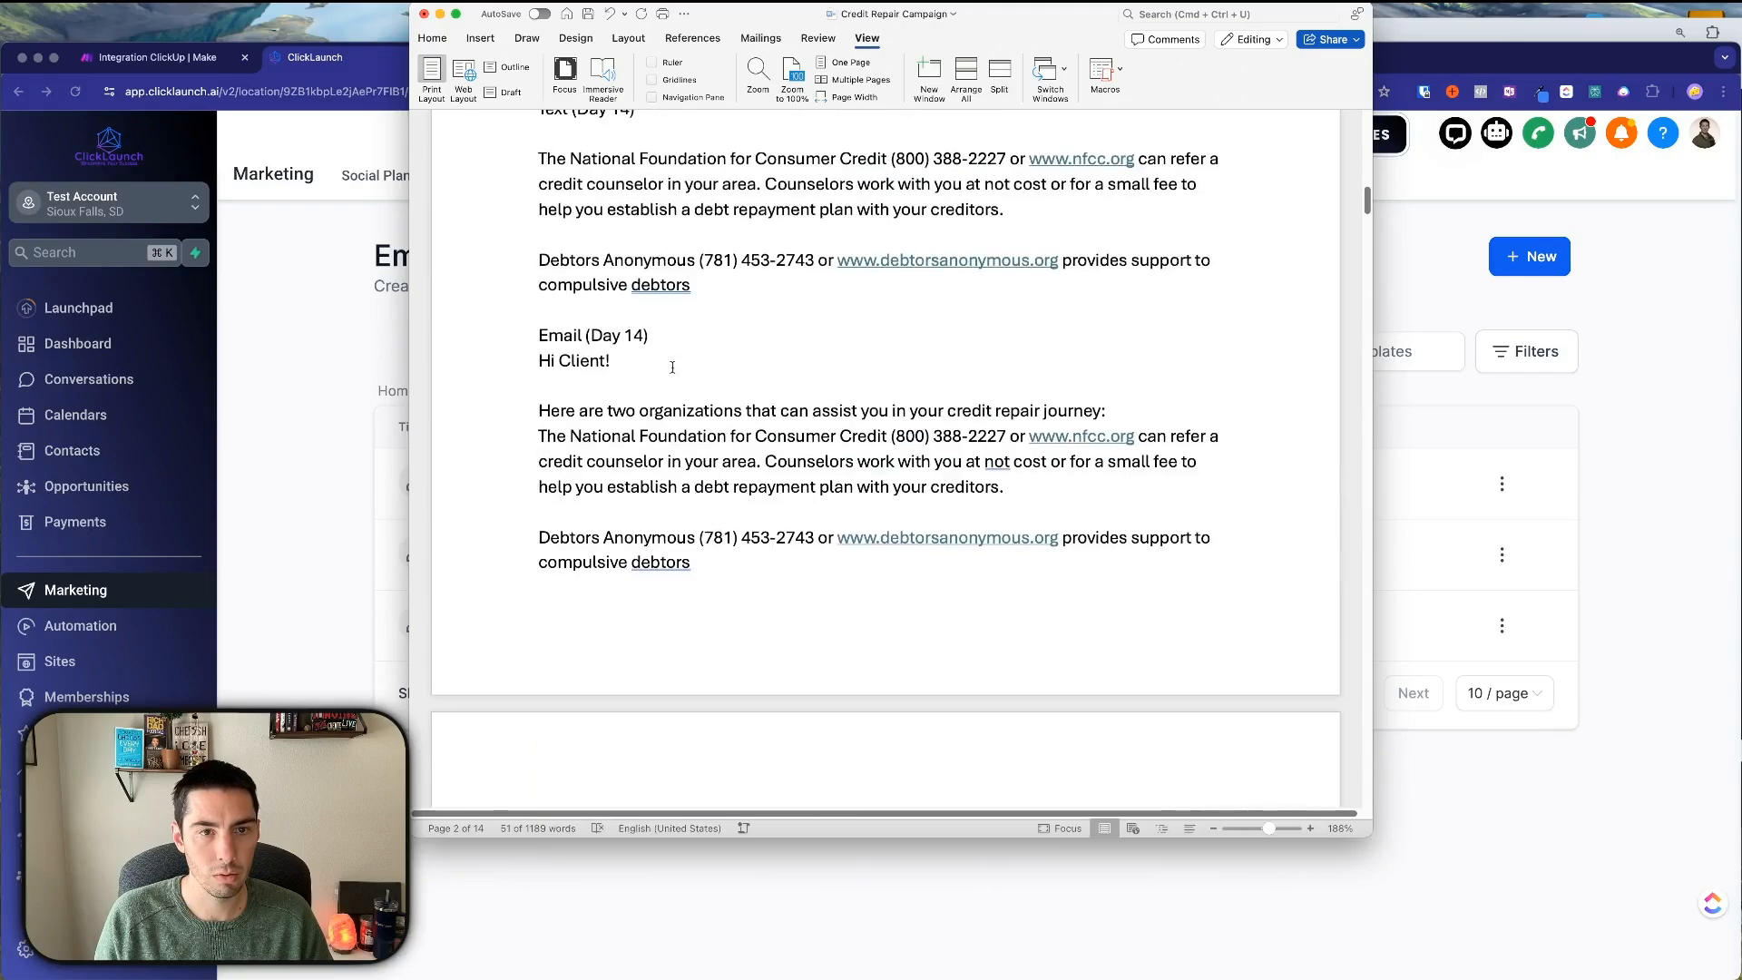
scroll(632, 446, down, 2)
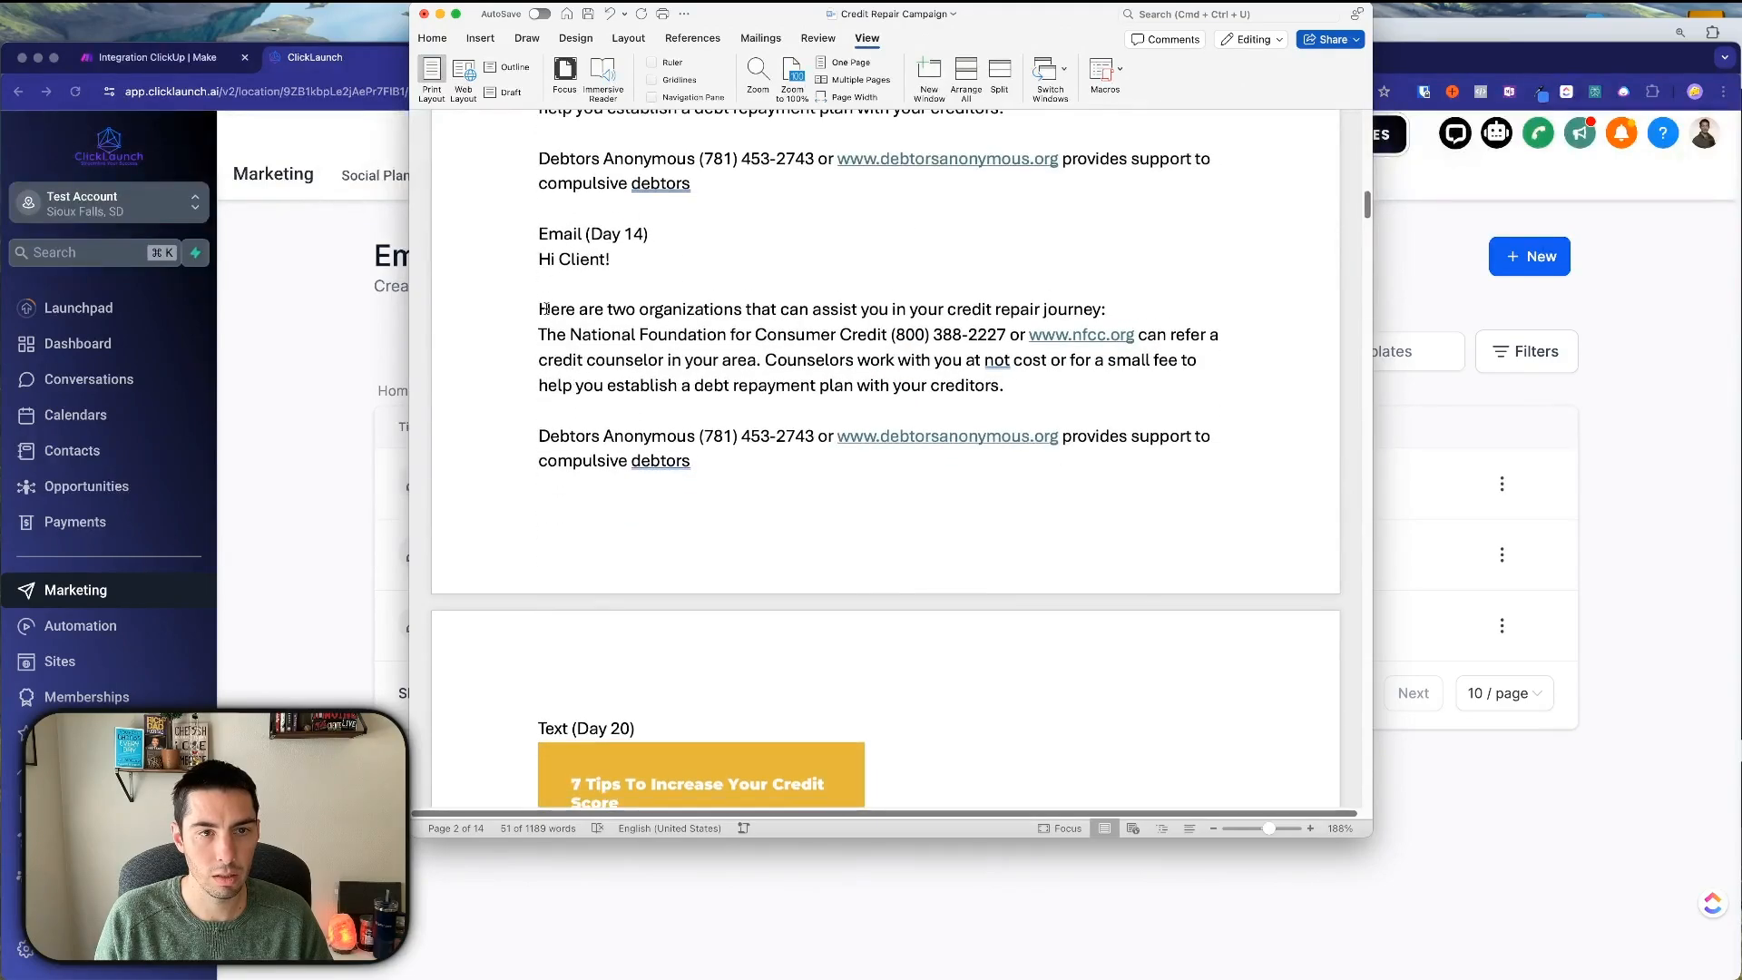
scroll(616, 436, down, 20)
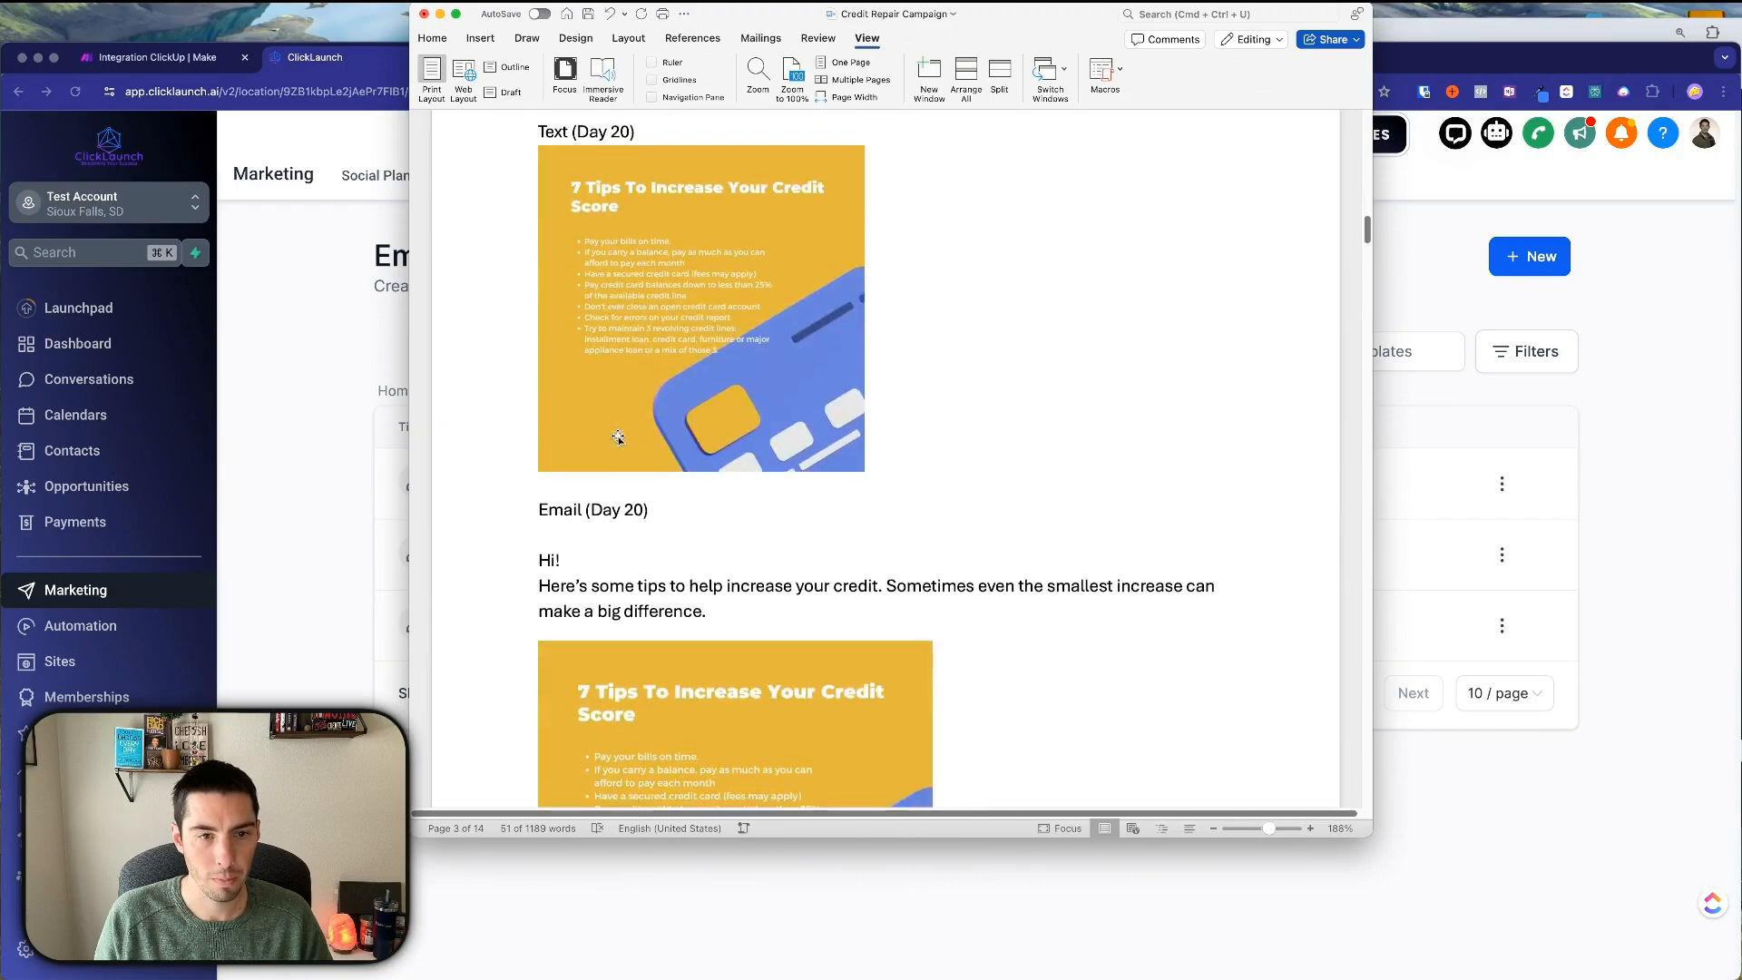
scroll(618, 438, down, 3)
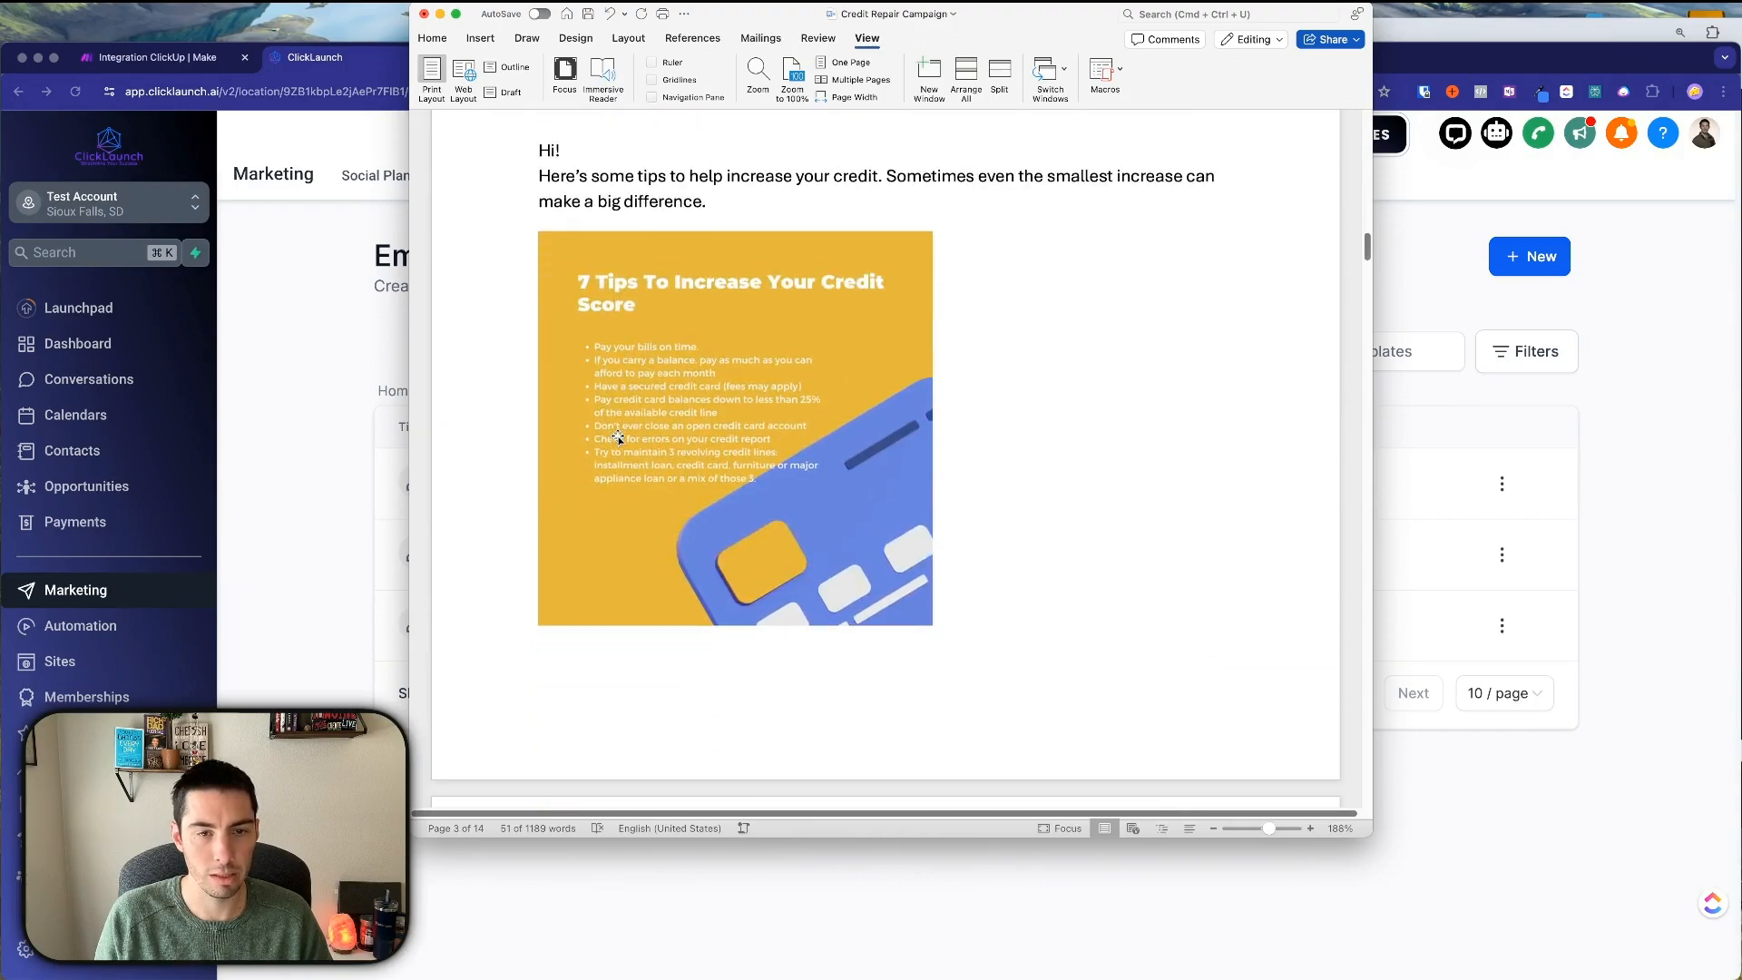
scroll(599, 381, up, 3)
scroll(552, 258, down, 1)
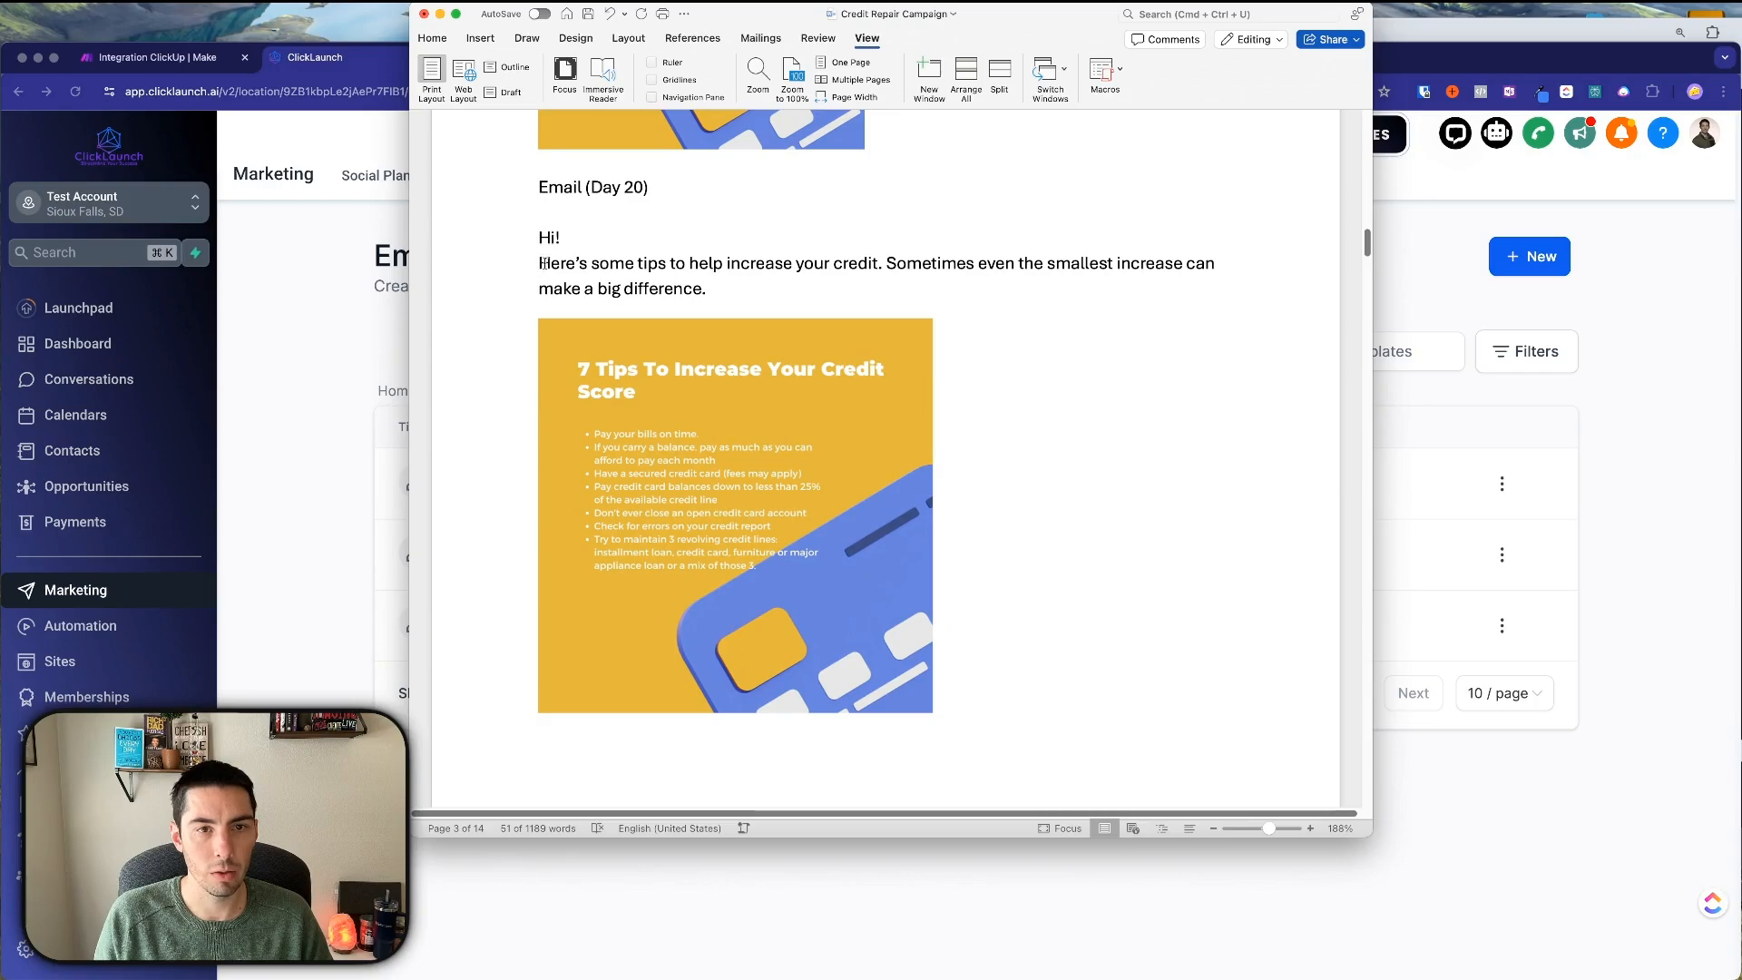
drag(543, 264, 707, 289)
key(super+c)
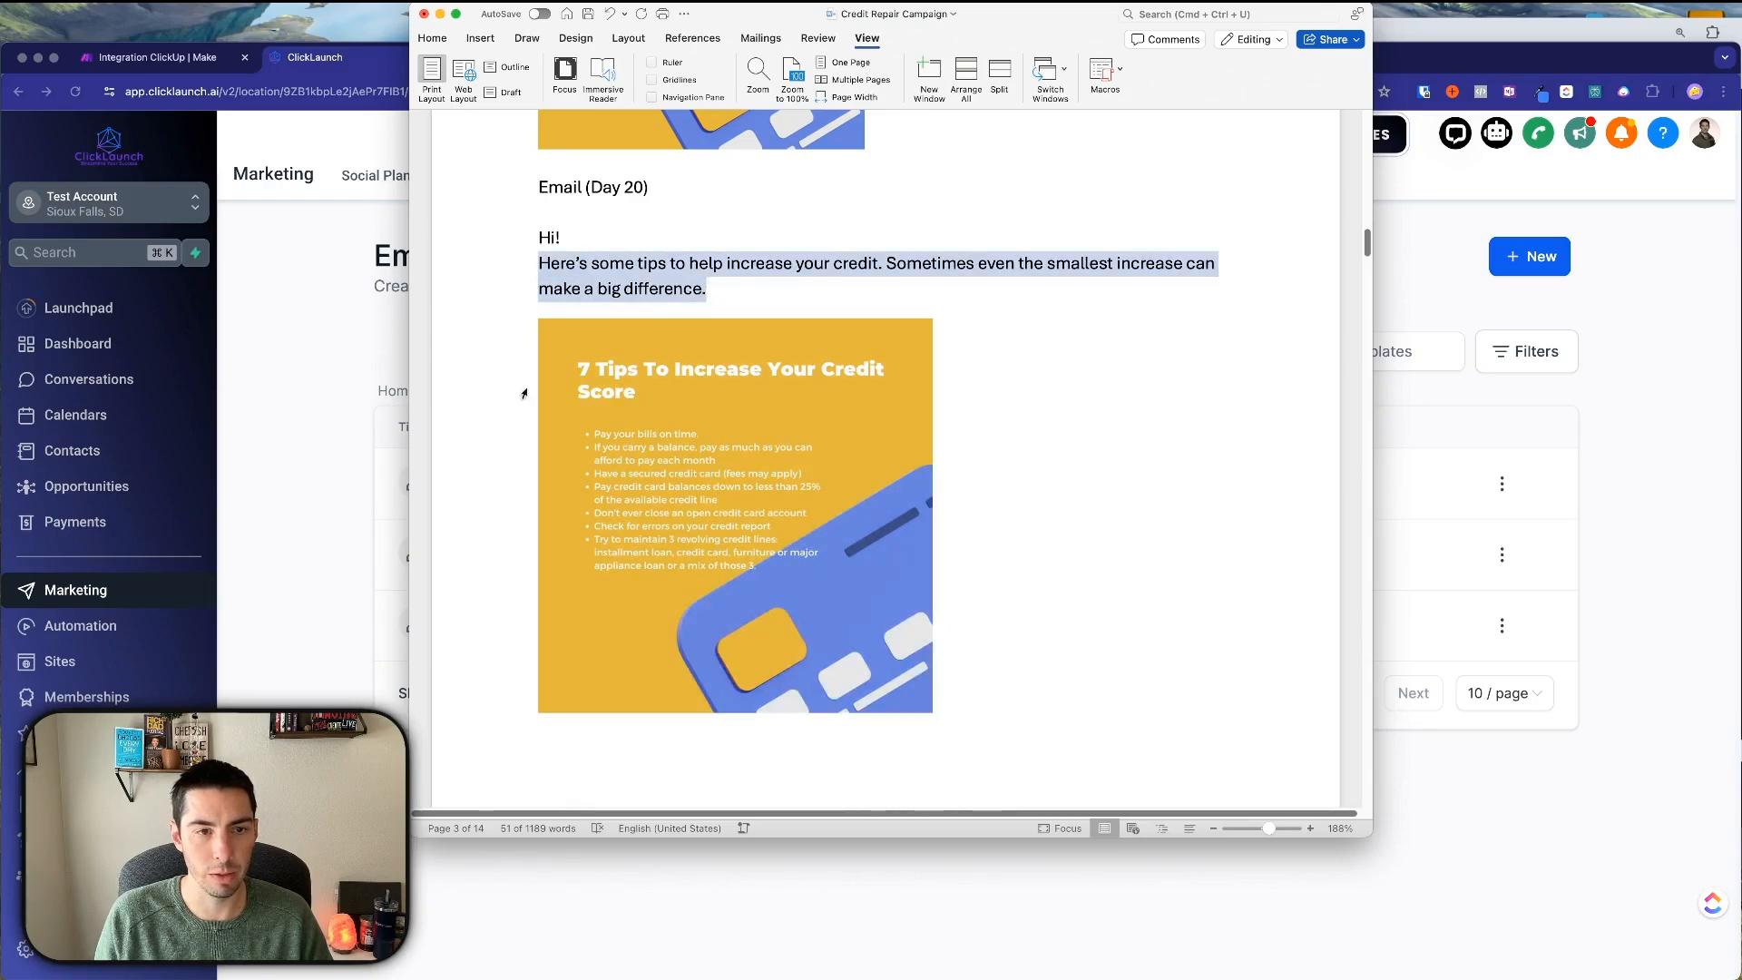
Clone the Day 10 template and delete the end of the copy's name.
click(342, 463)
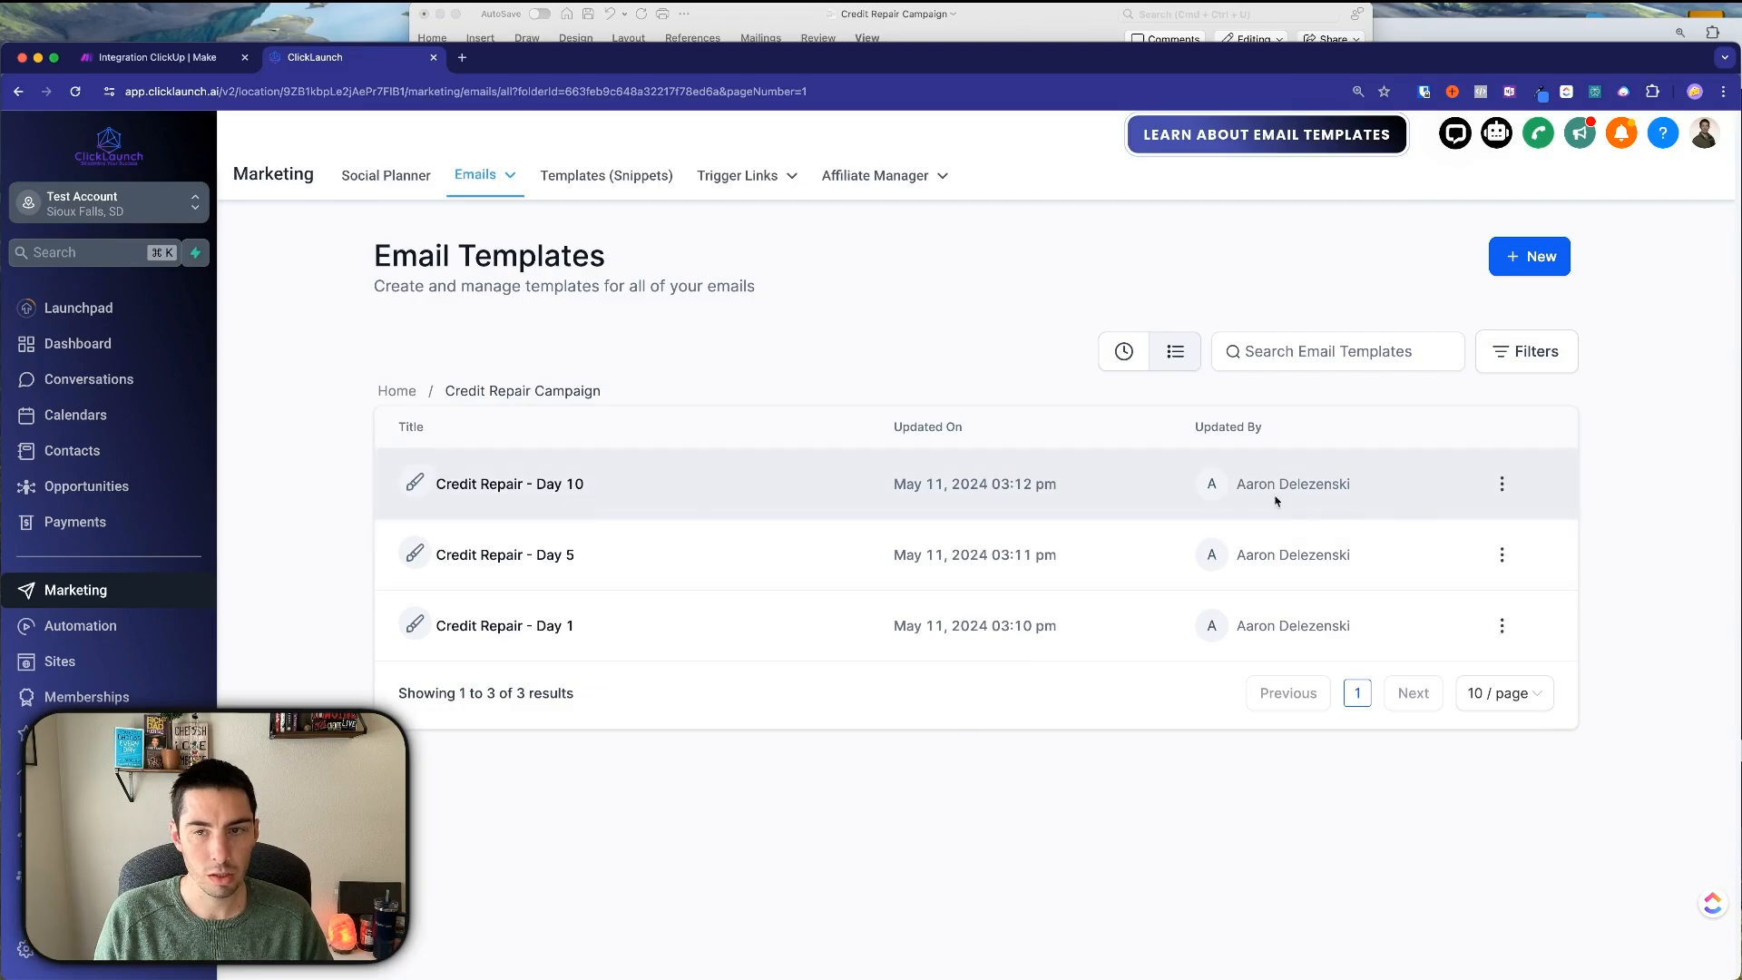
click(1502, 485)
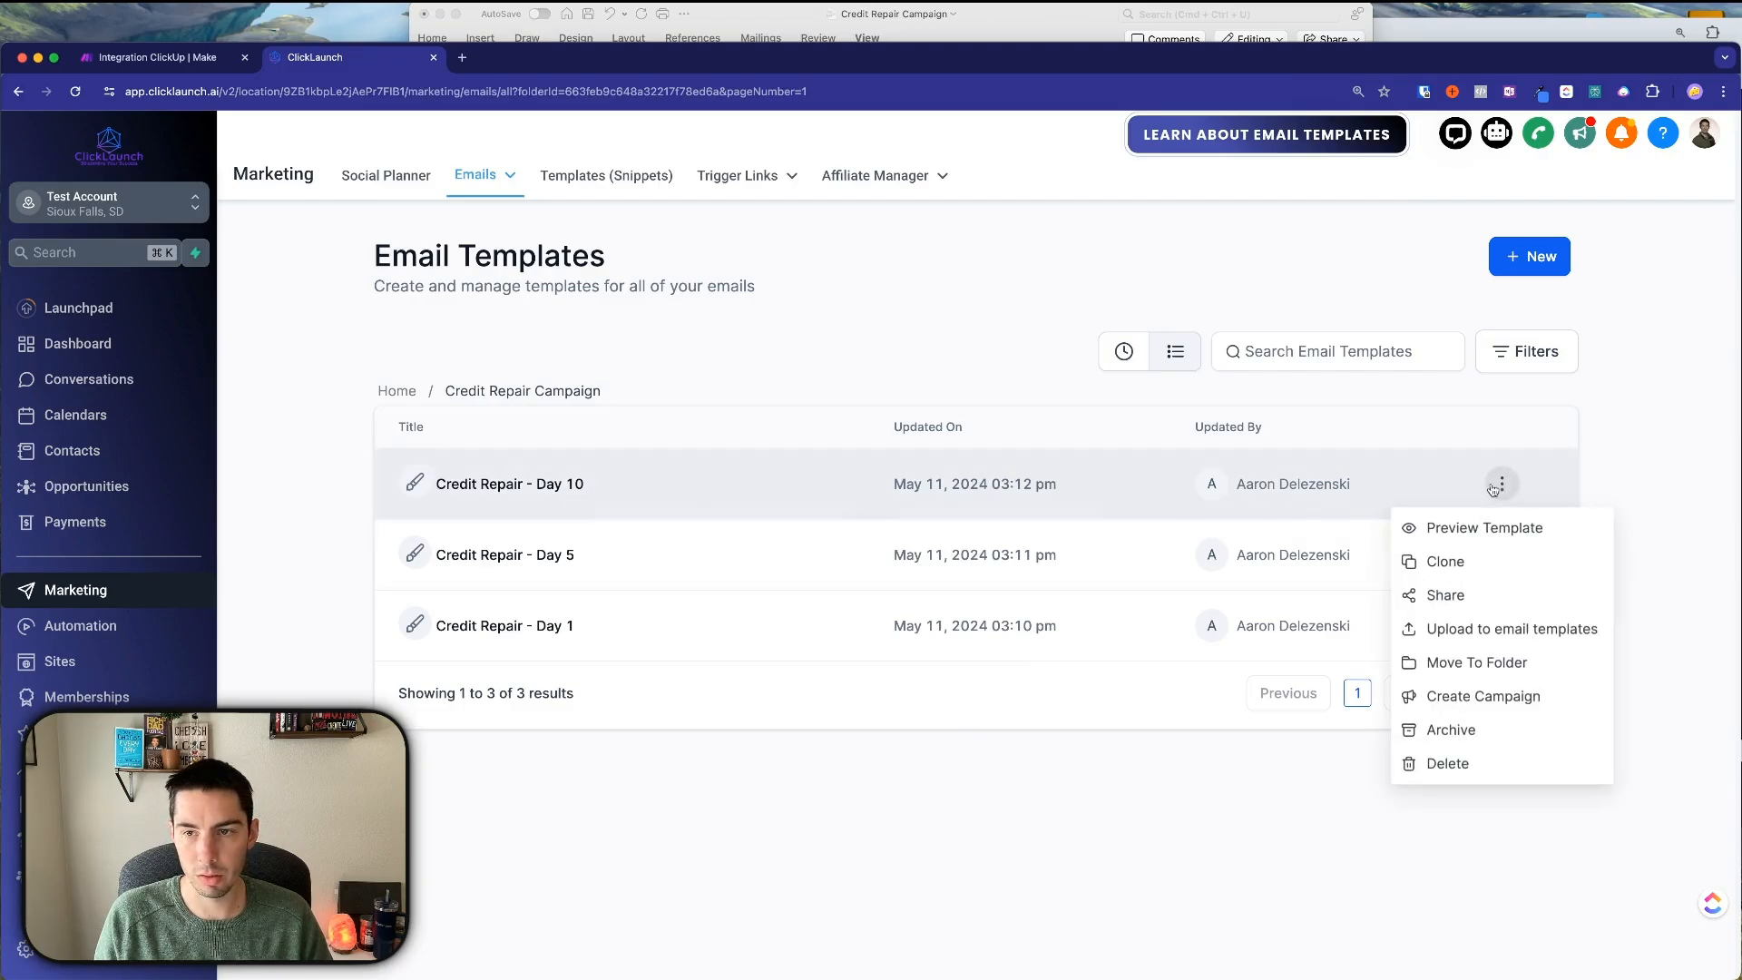
click(1423, 563)
drag(889, 587, 1026, 582)
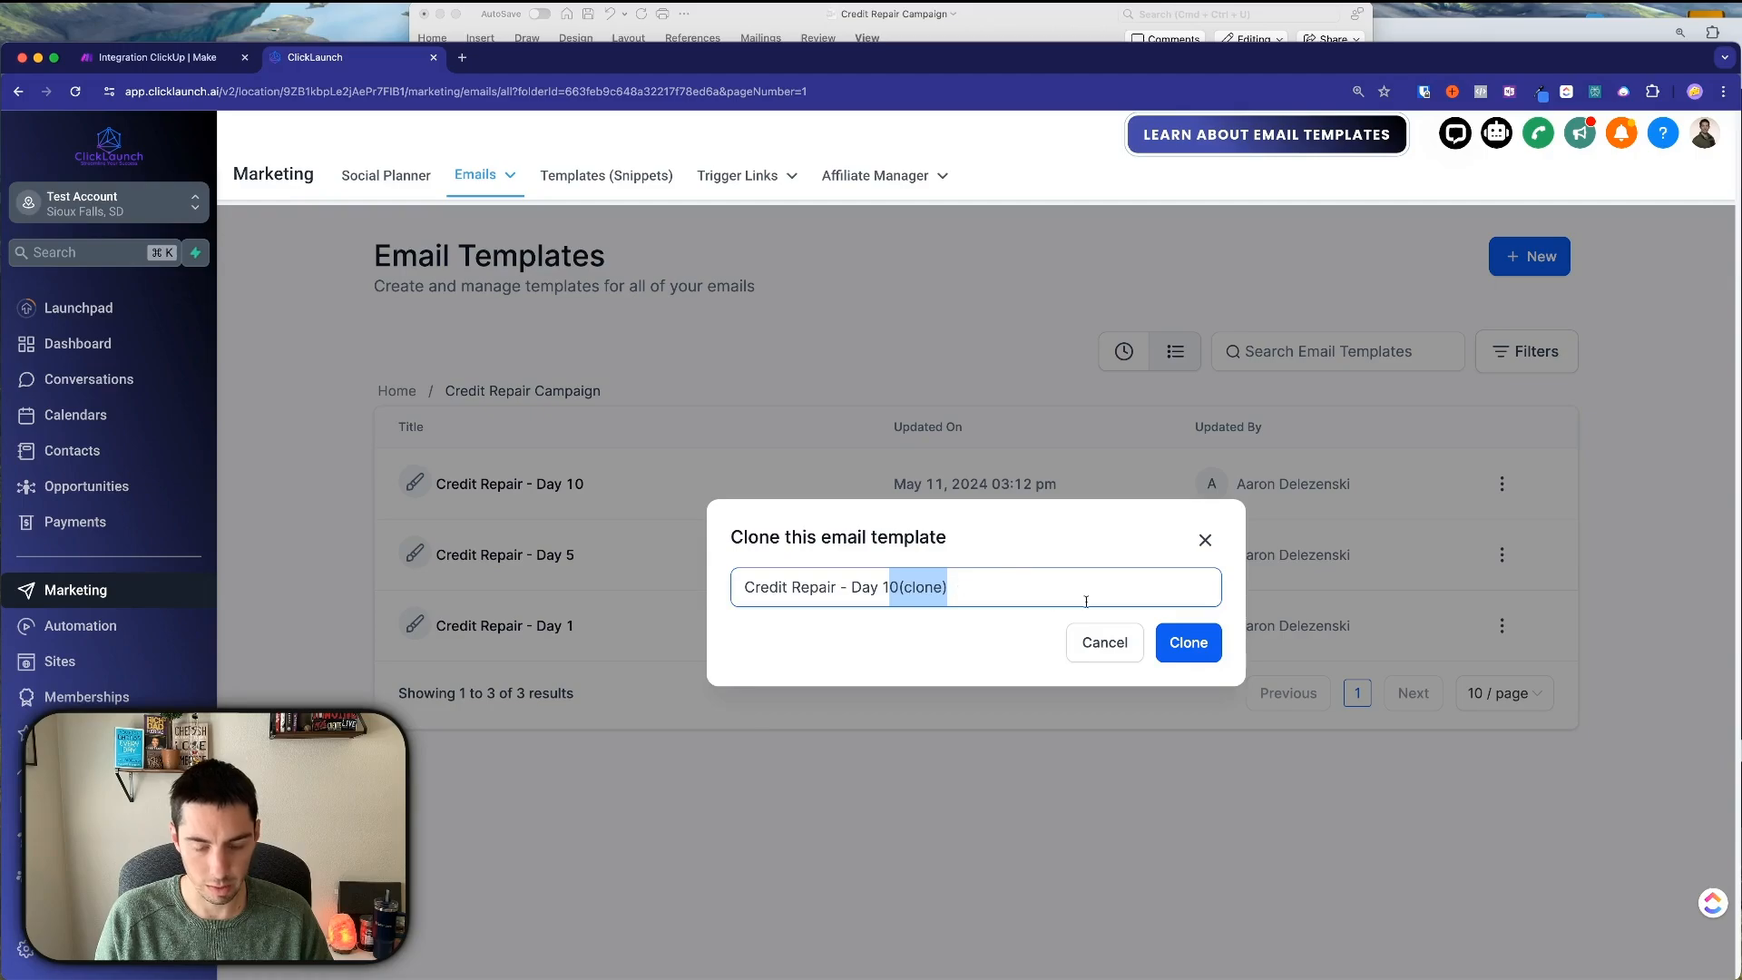
key(BackSpace)
Create the 'Credit Repair - Day 20' clone and paste the Day 20 tips text over both body paragraphs.
text(2)
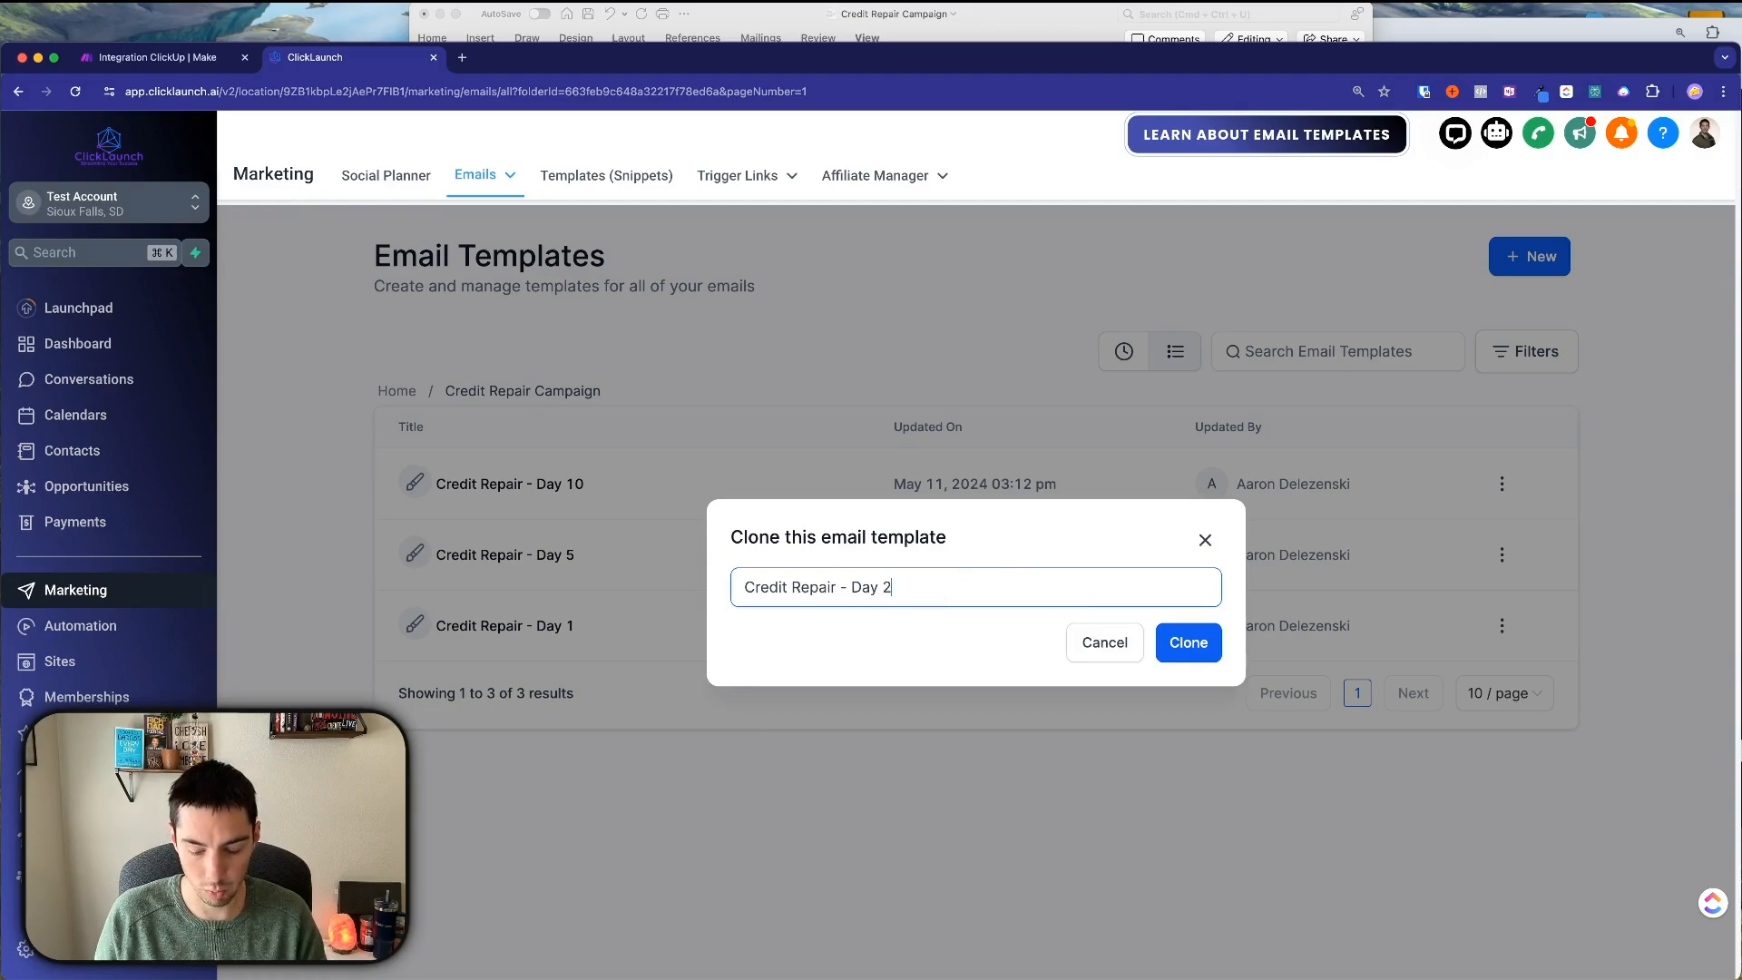
text(0)
click(1184, 643)
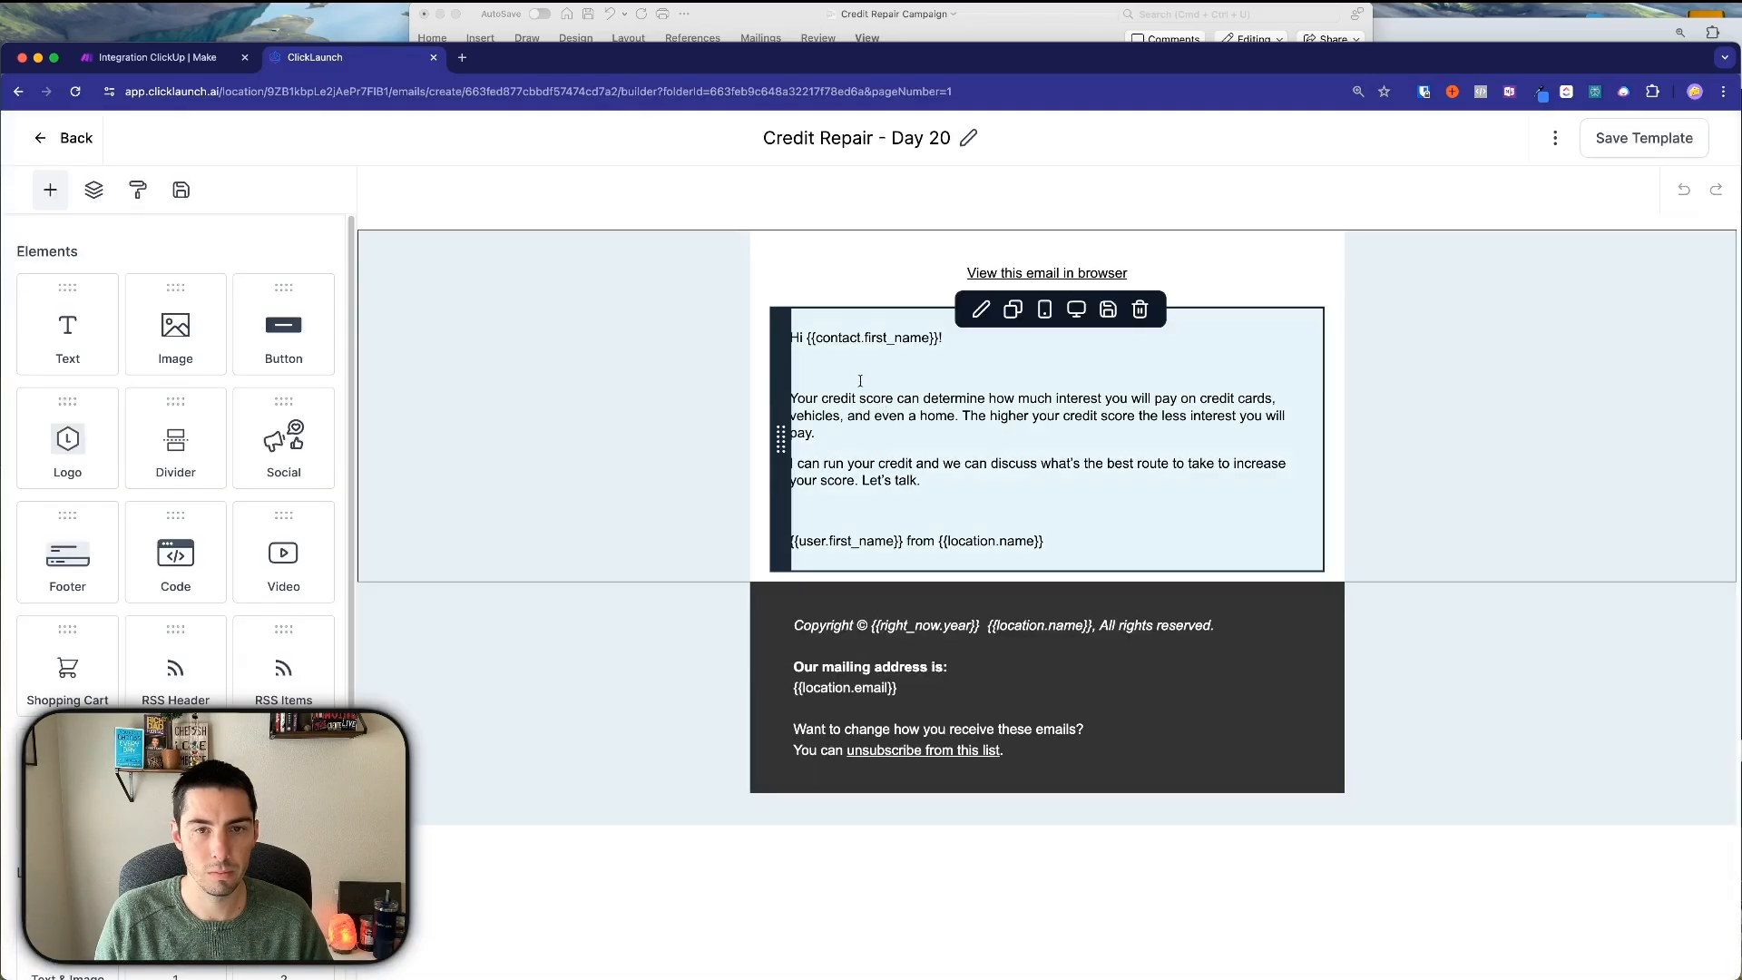
click(802, 399)
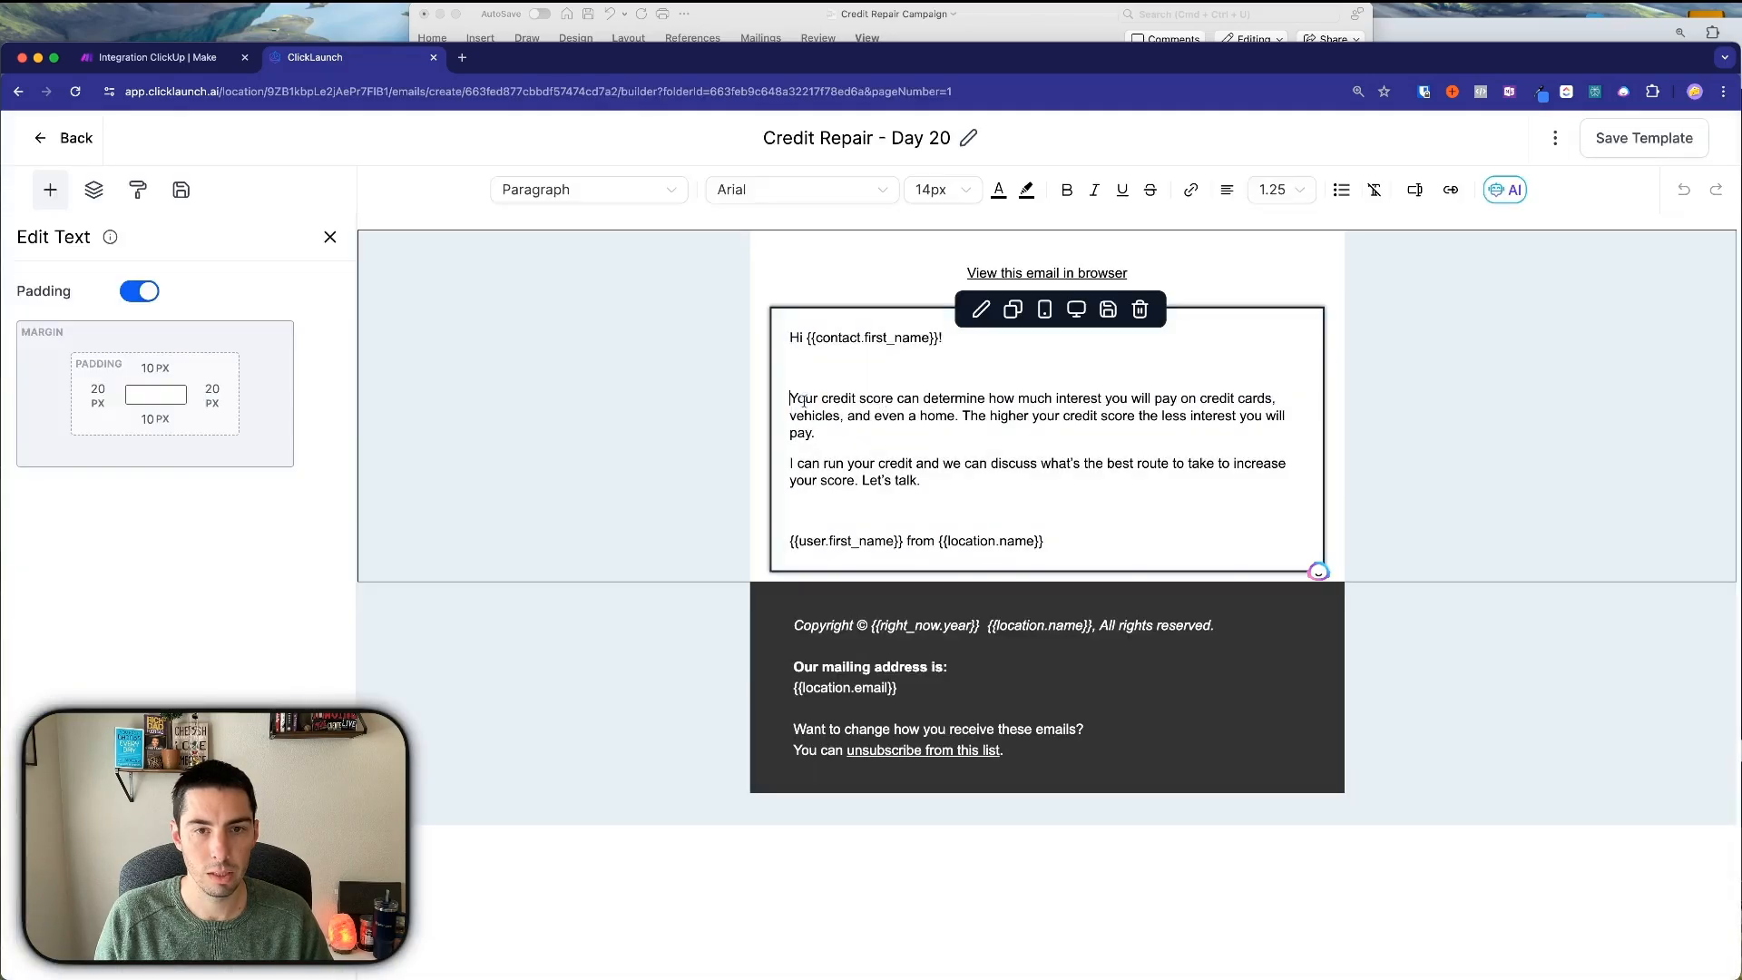
drag(793, 397, 935, 481)
key(super+v)
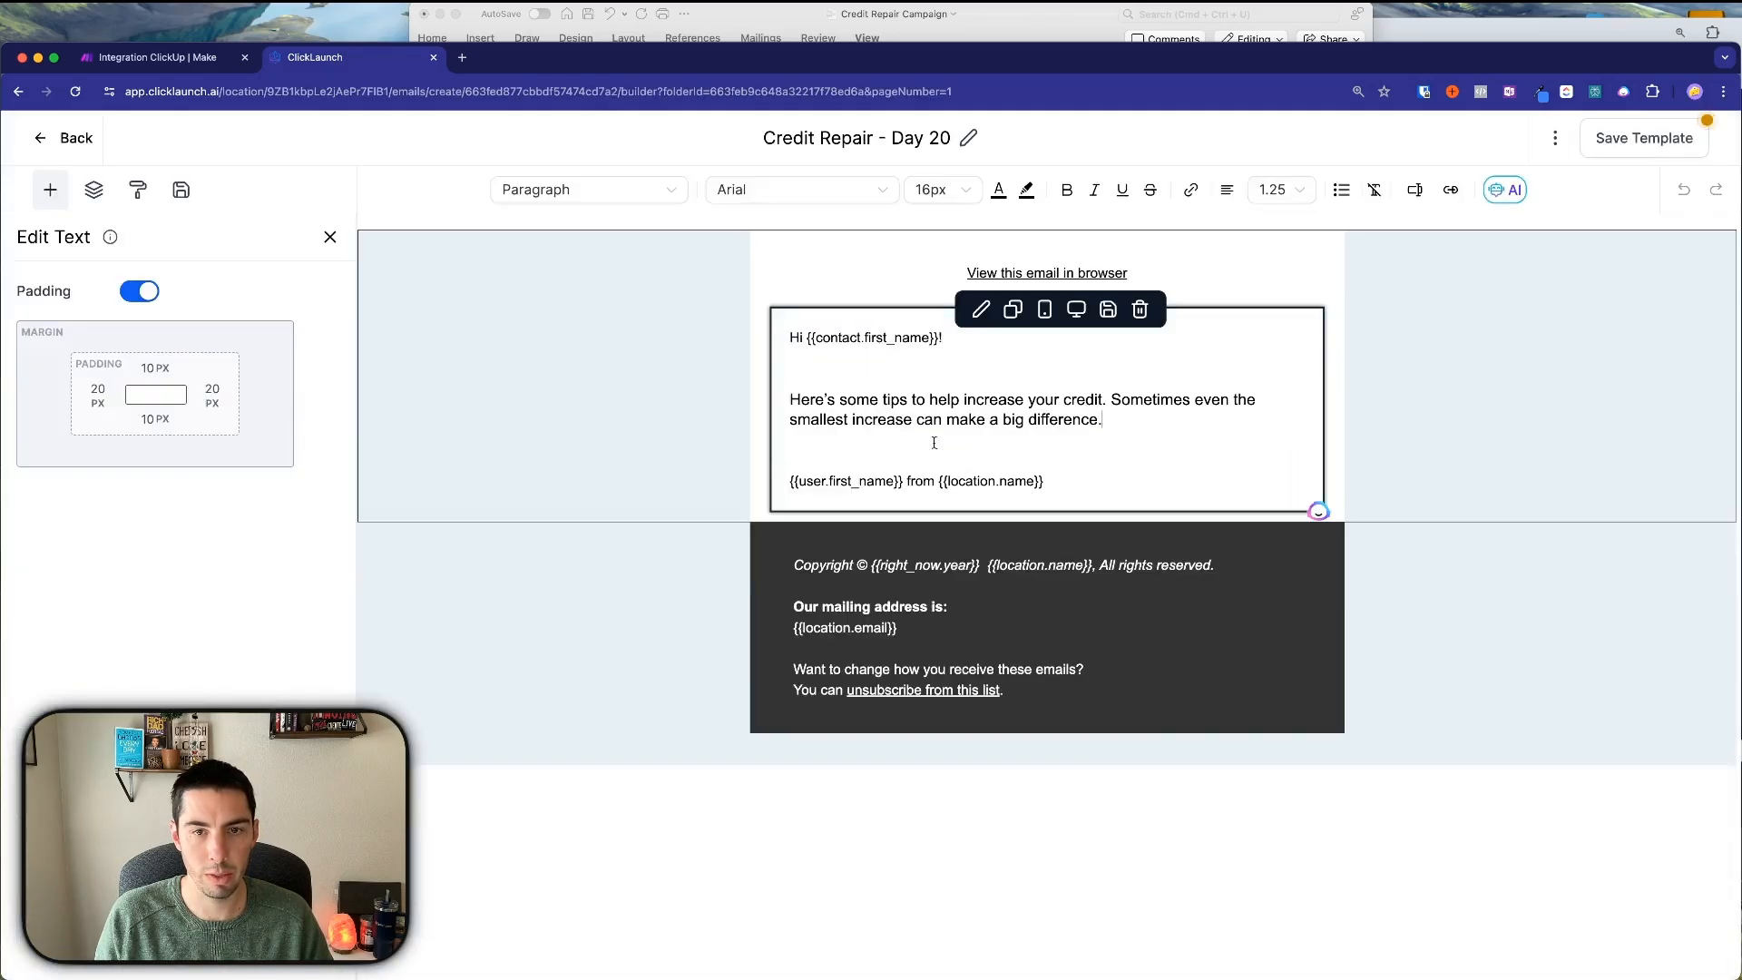
key(super+z)
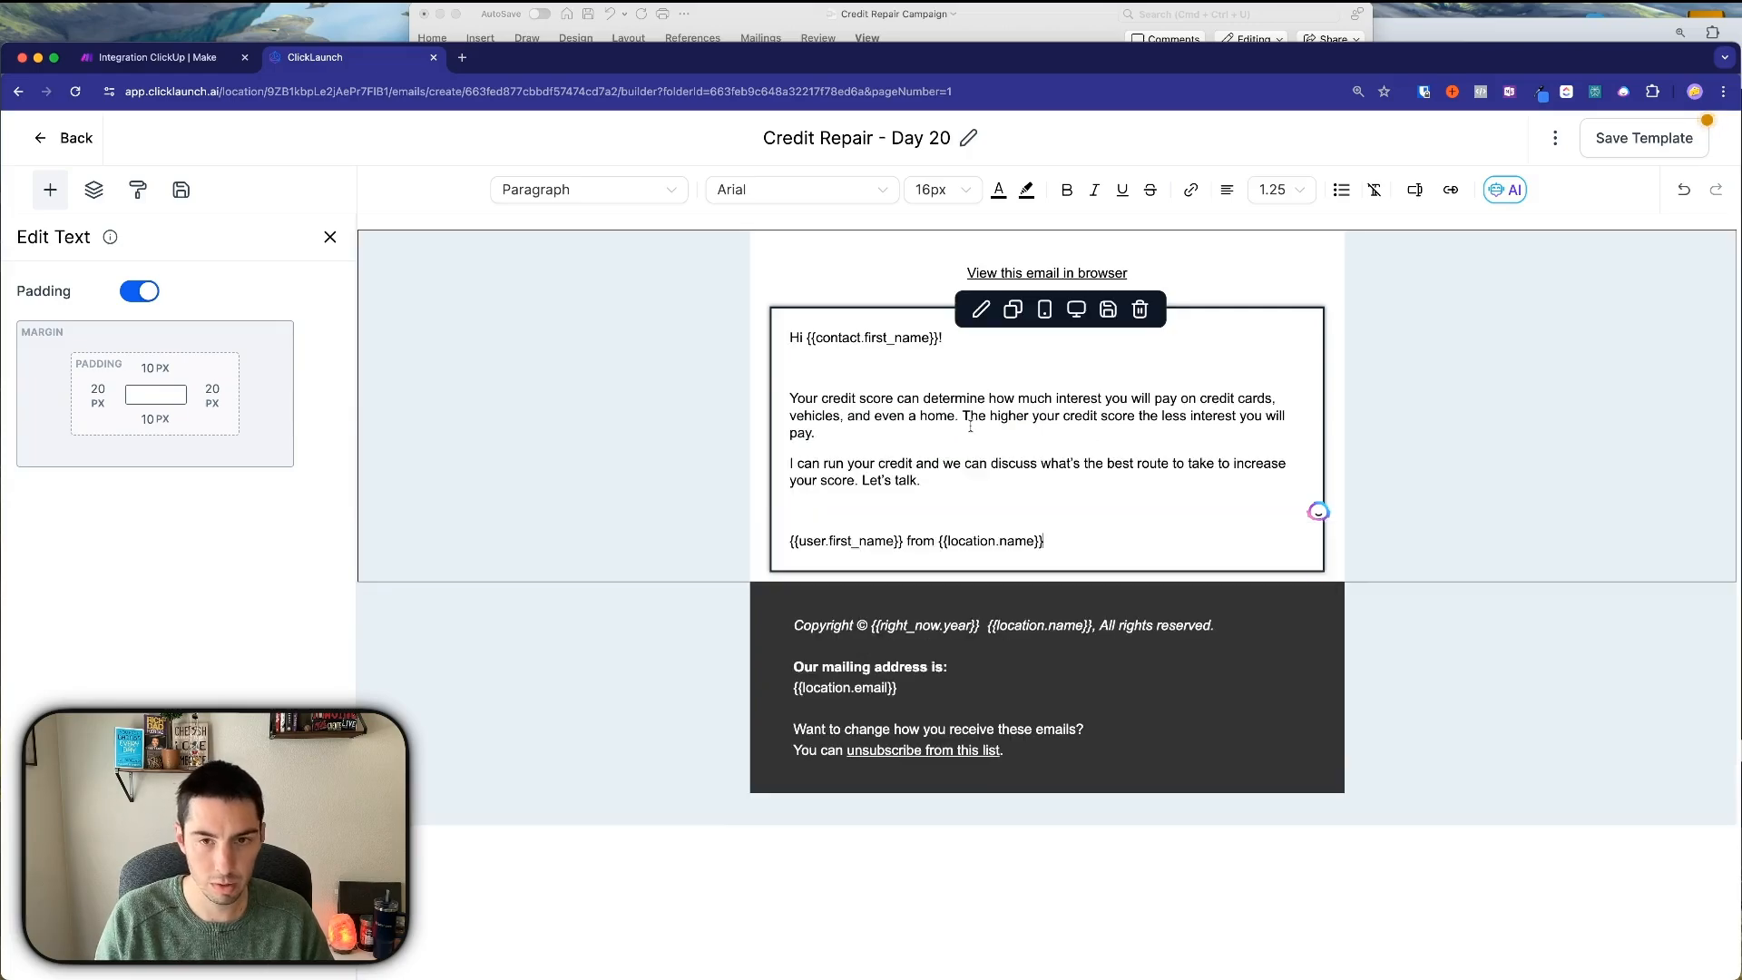
drag(939, 497, 797, 391)
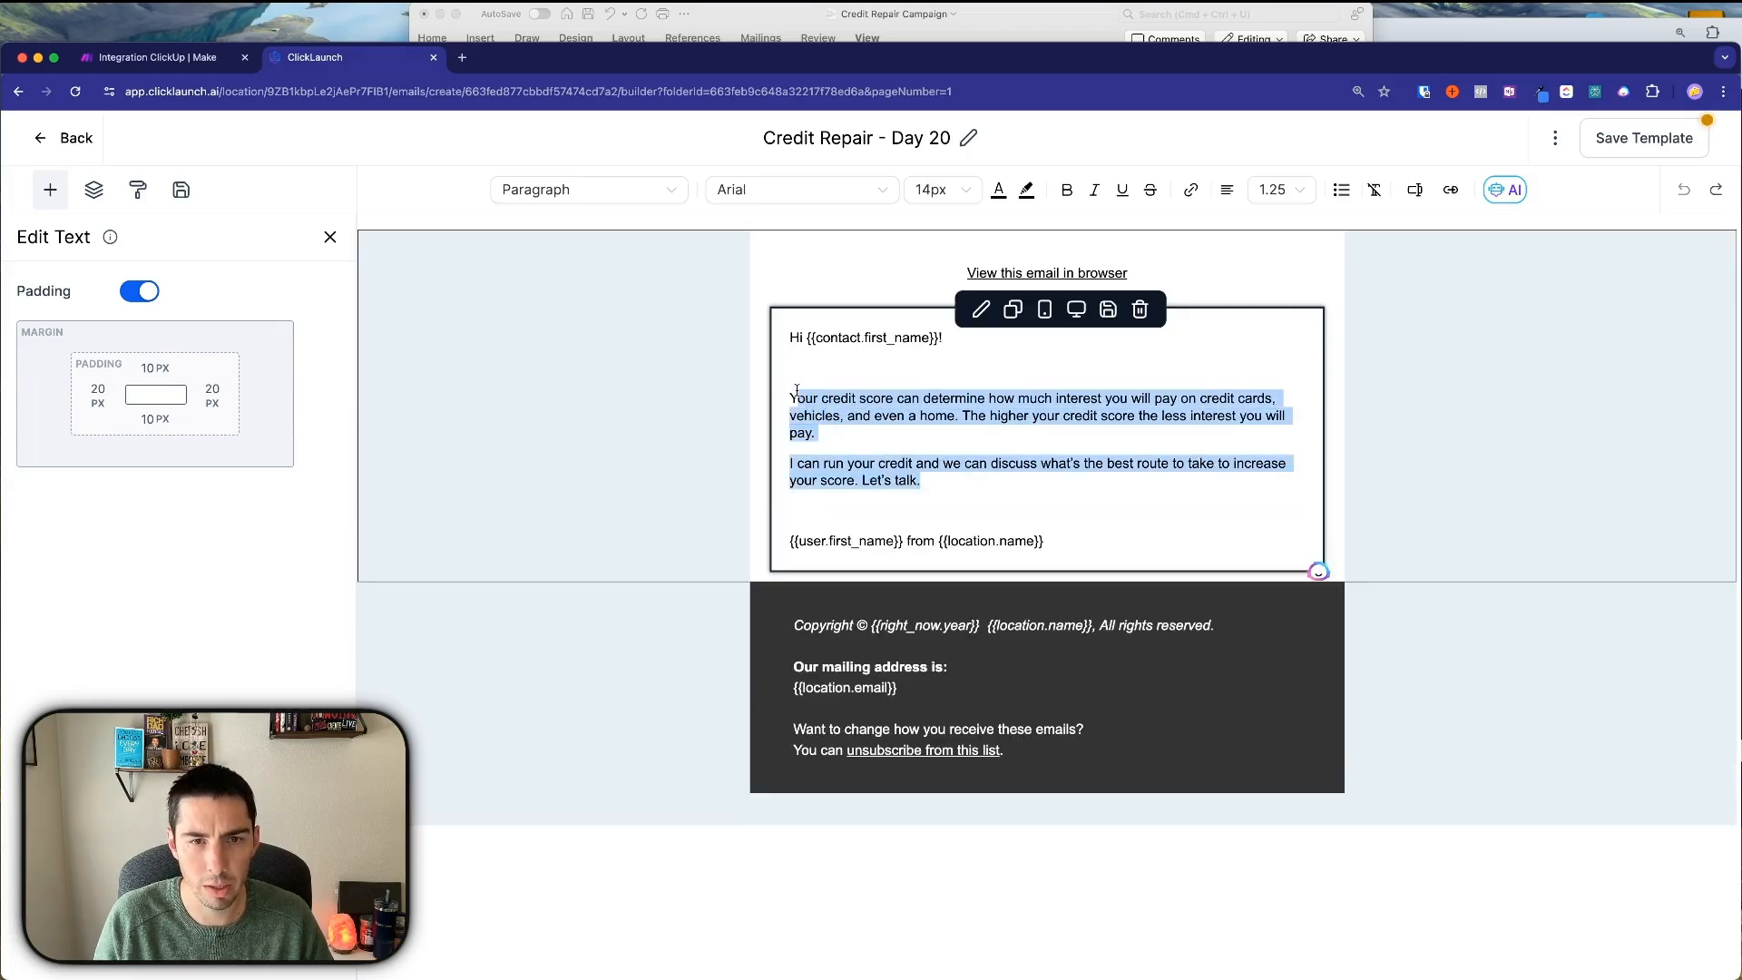
key(super+v)
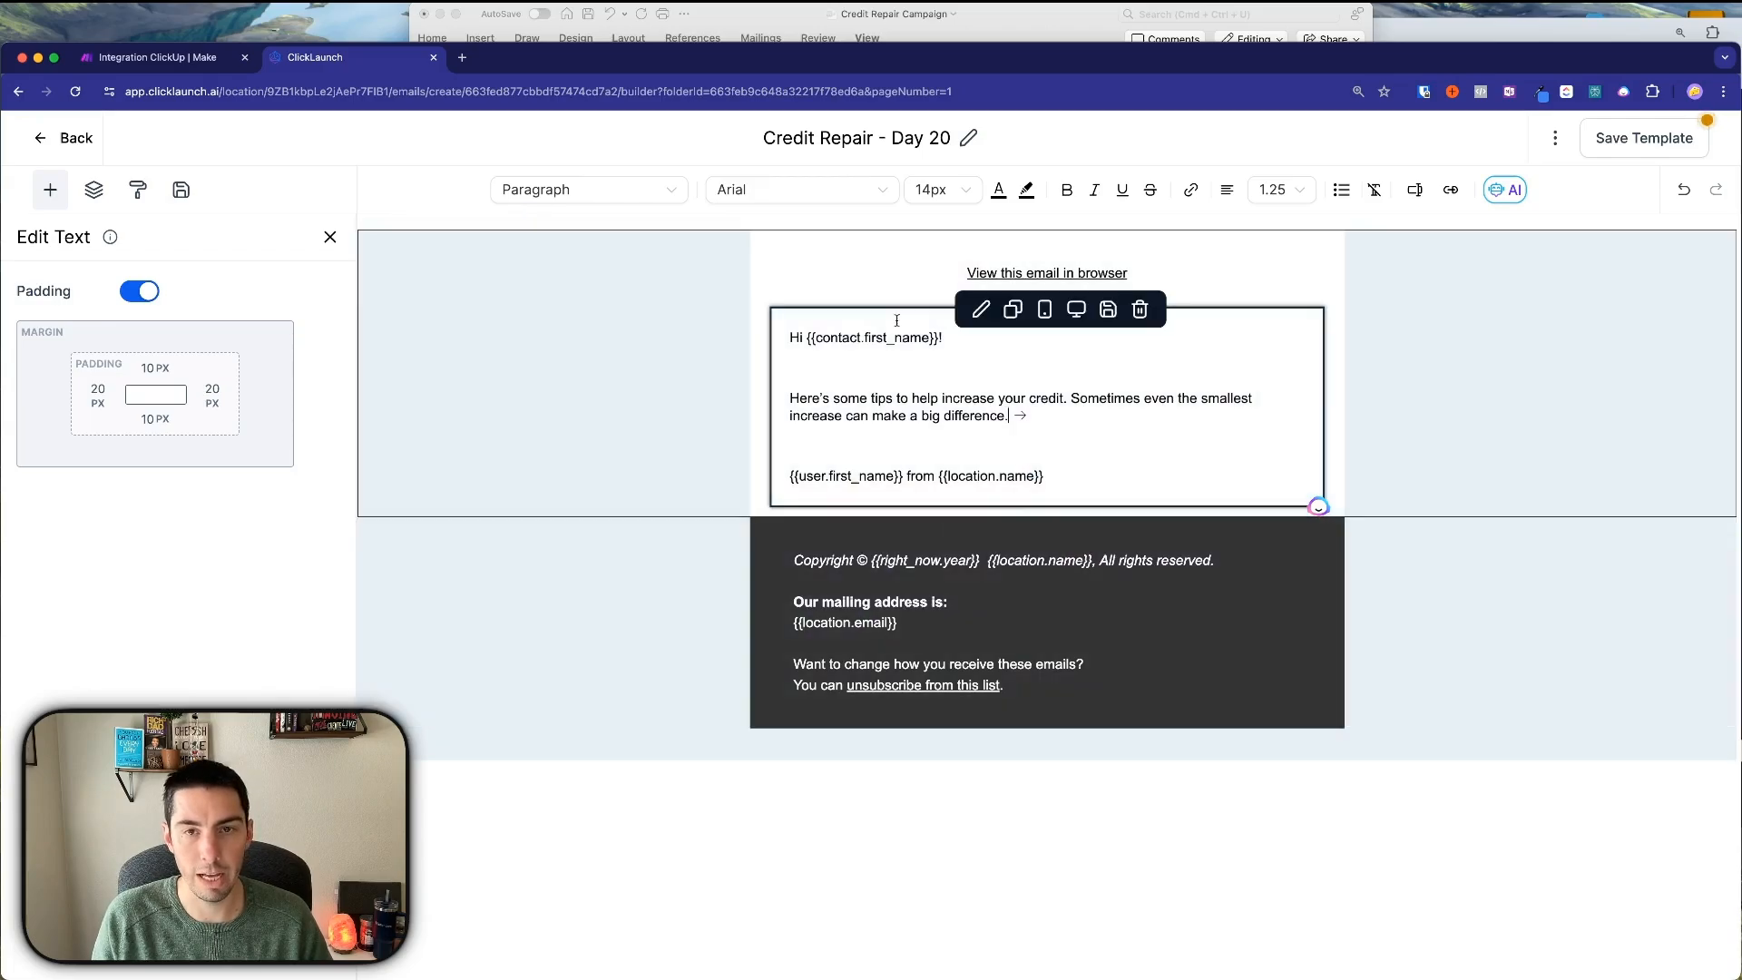
Compare the body with the Day 20 text in Word and show the email sections list.
click(888, 30)
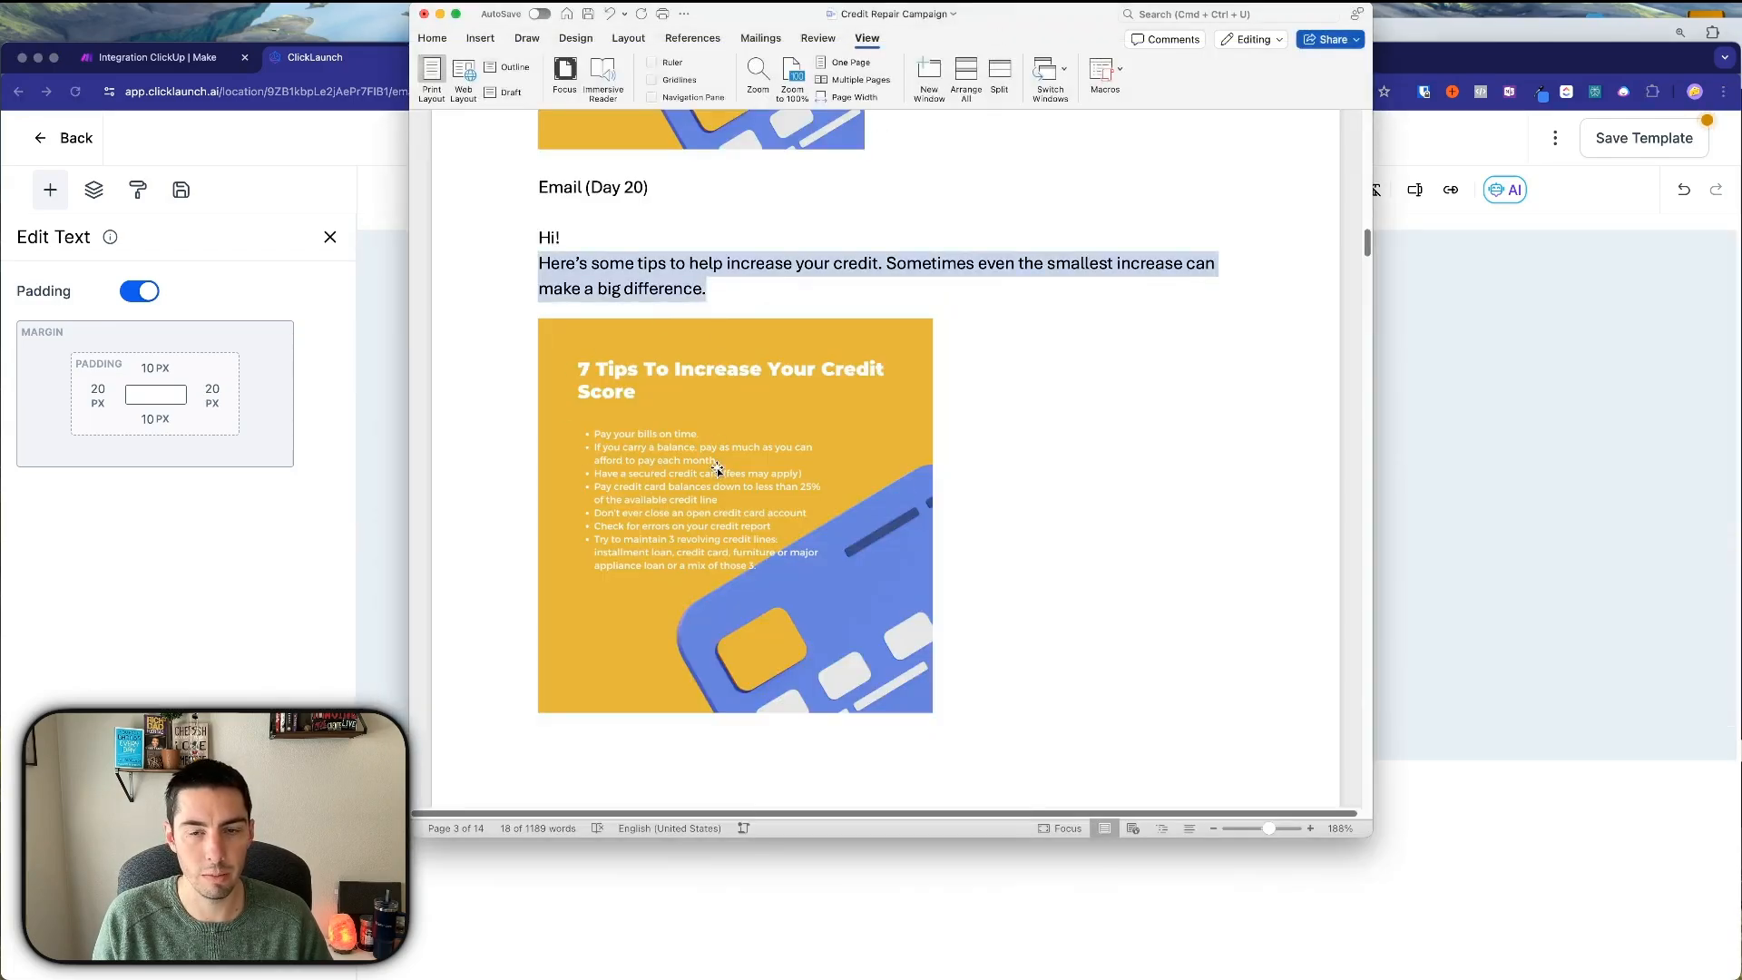
click(1501, 608)
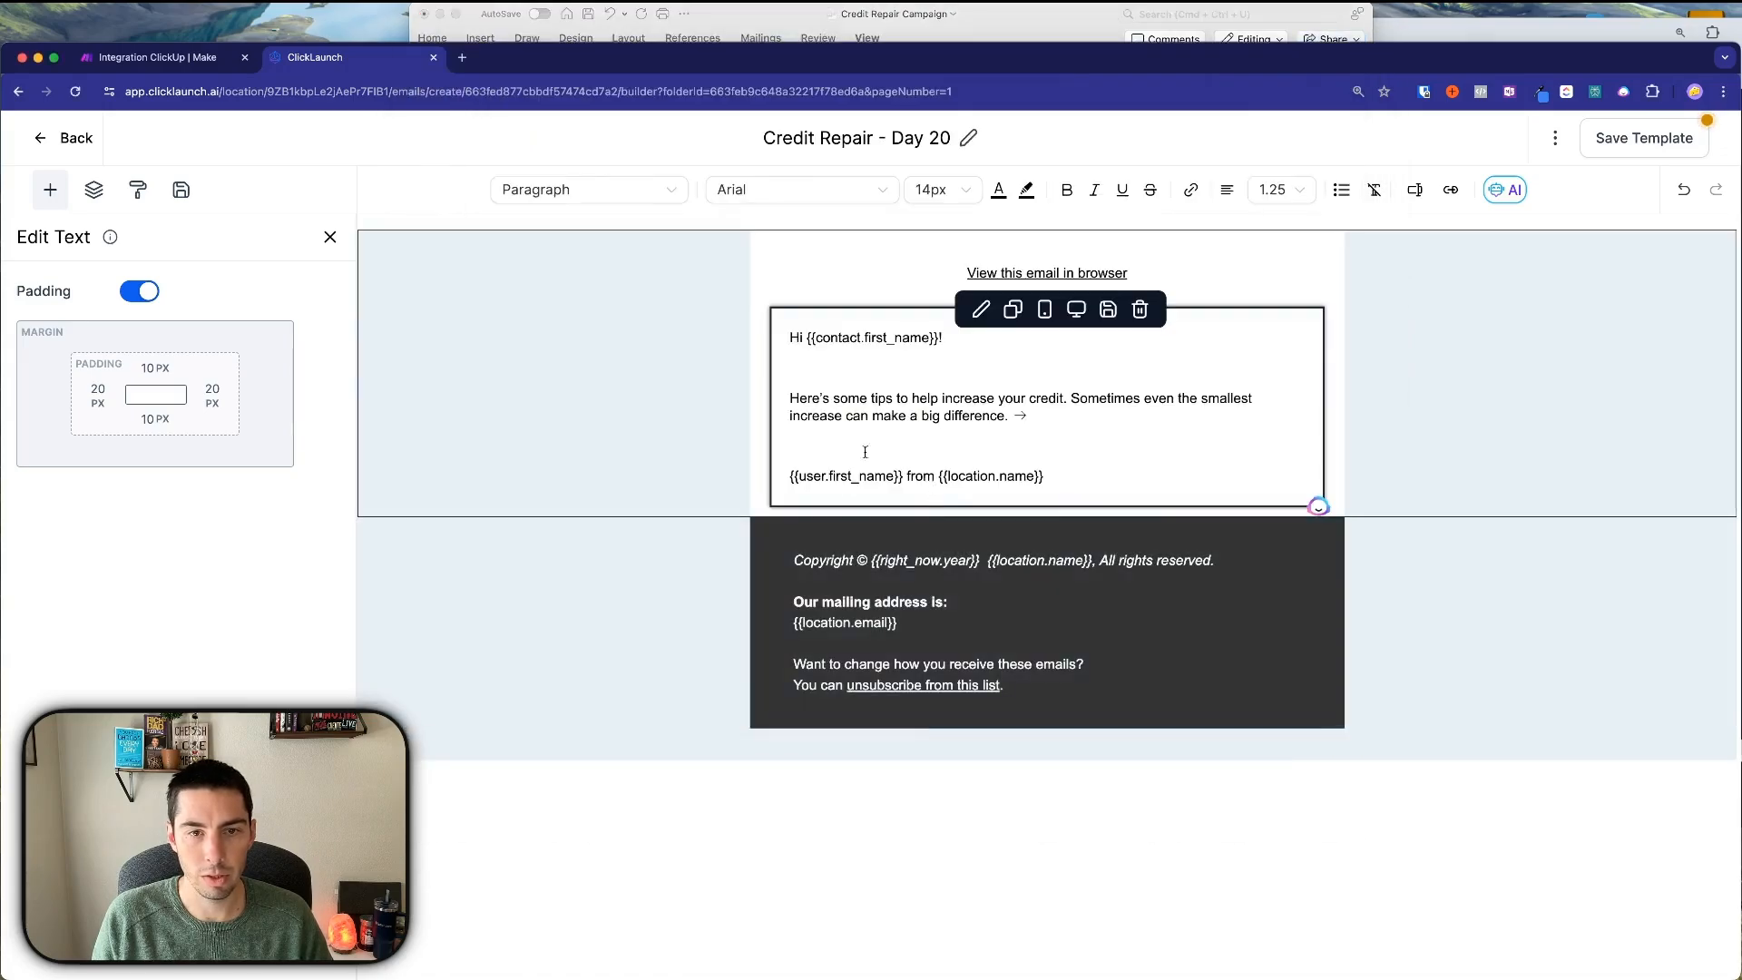
click(93, 192)
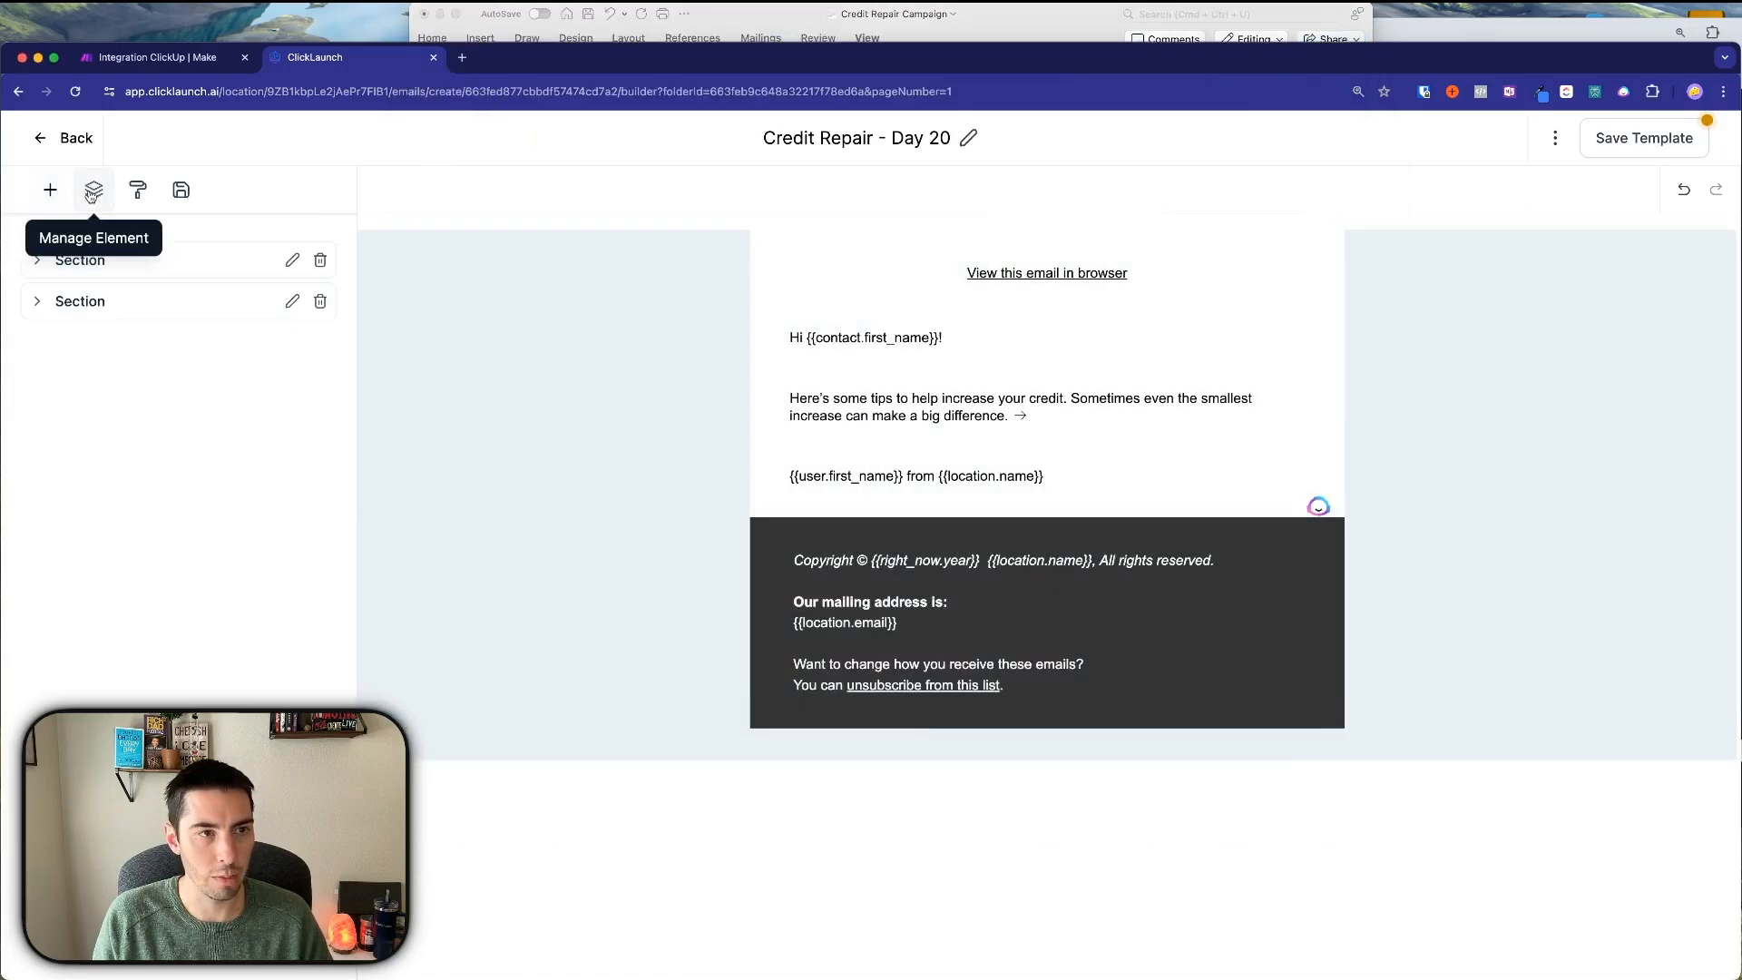
Add a one-column row above the footer and place an image element in it.
click(55, 194)
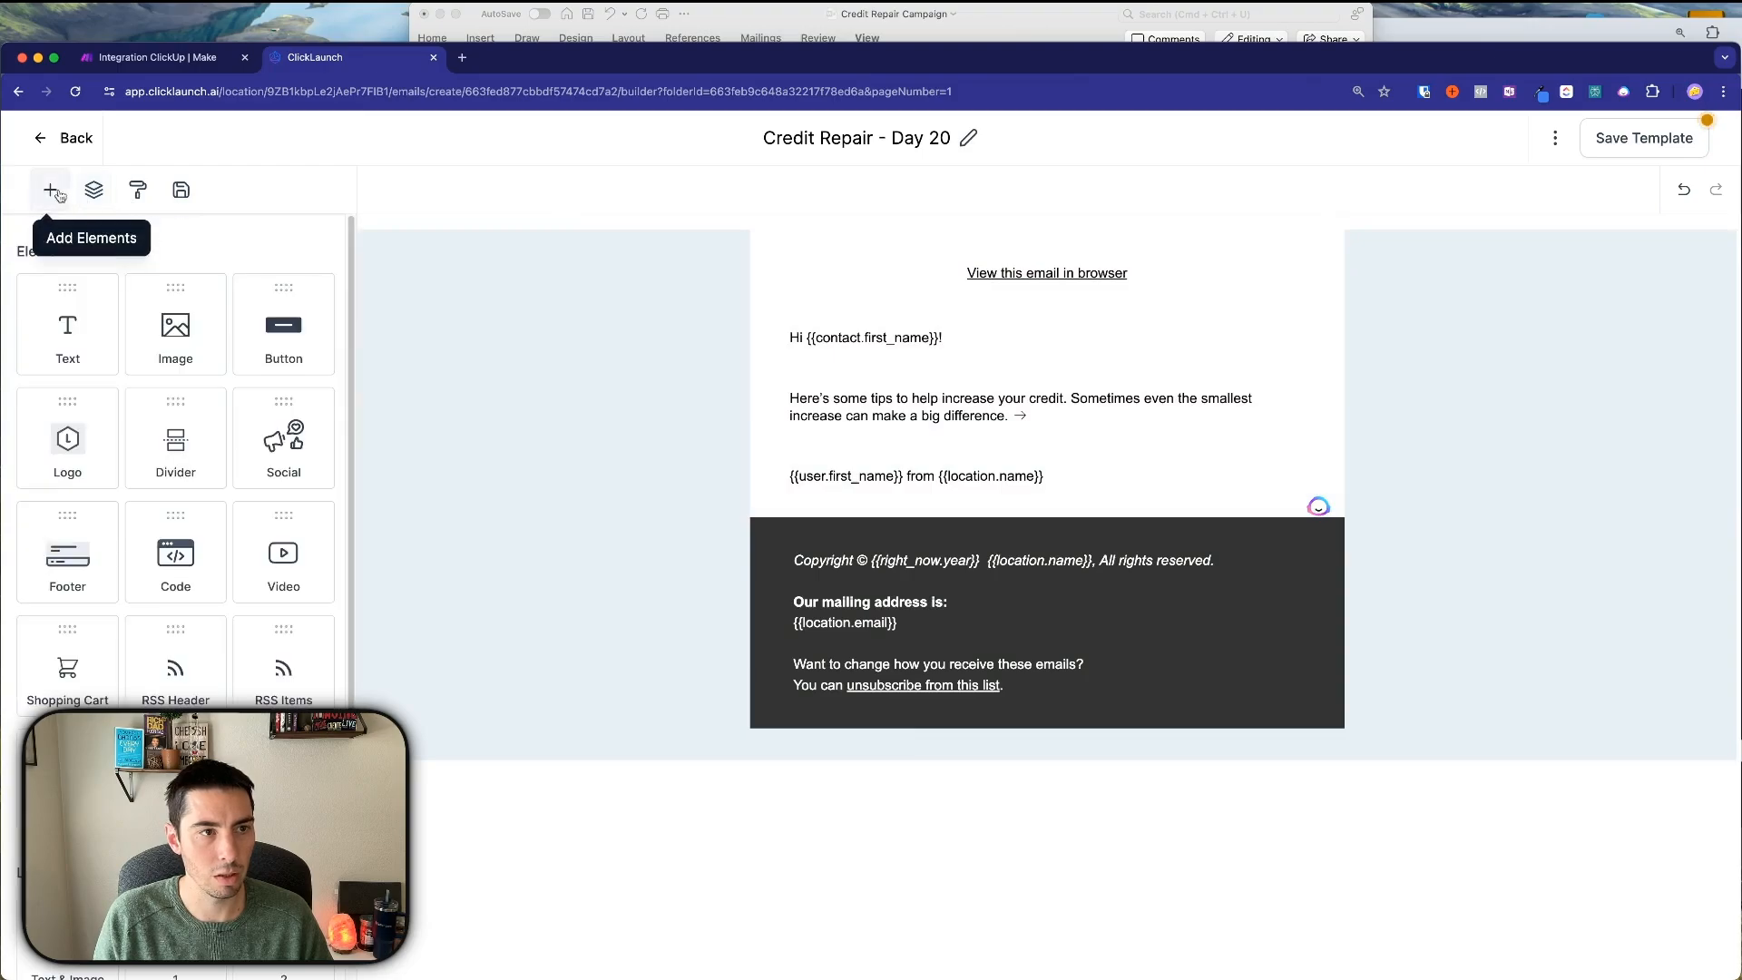
scroll(147, 669, down, 3)
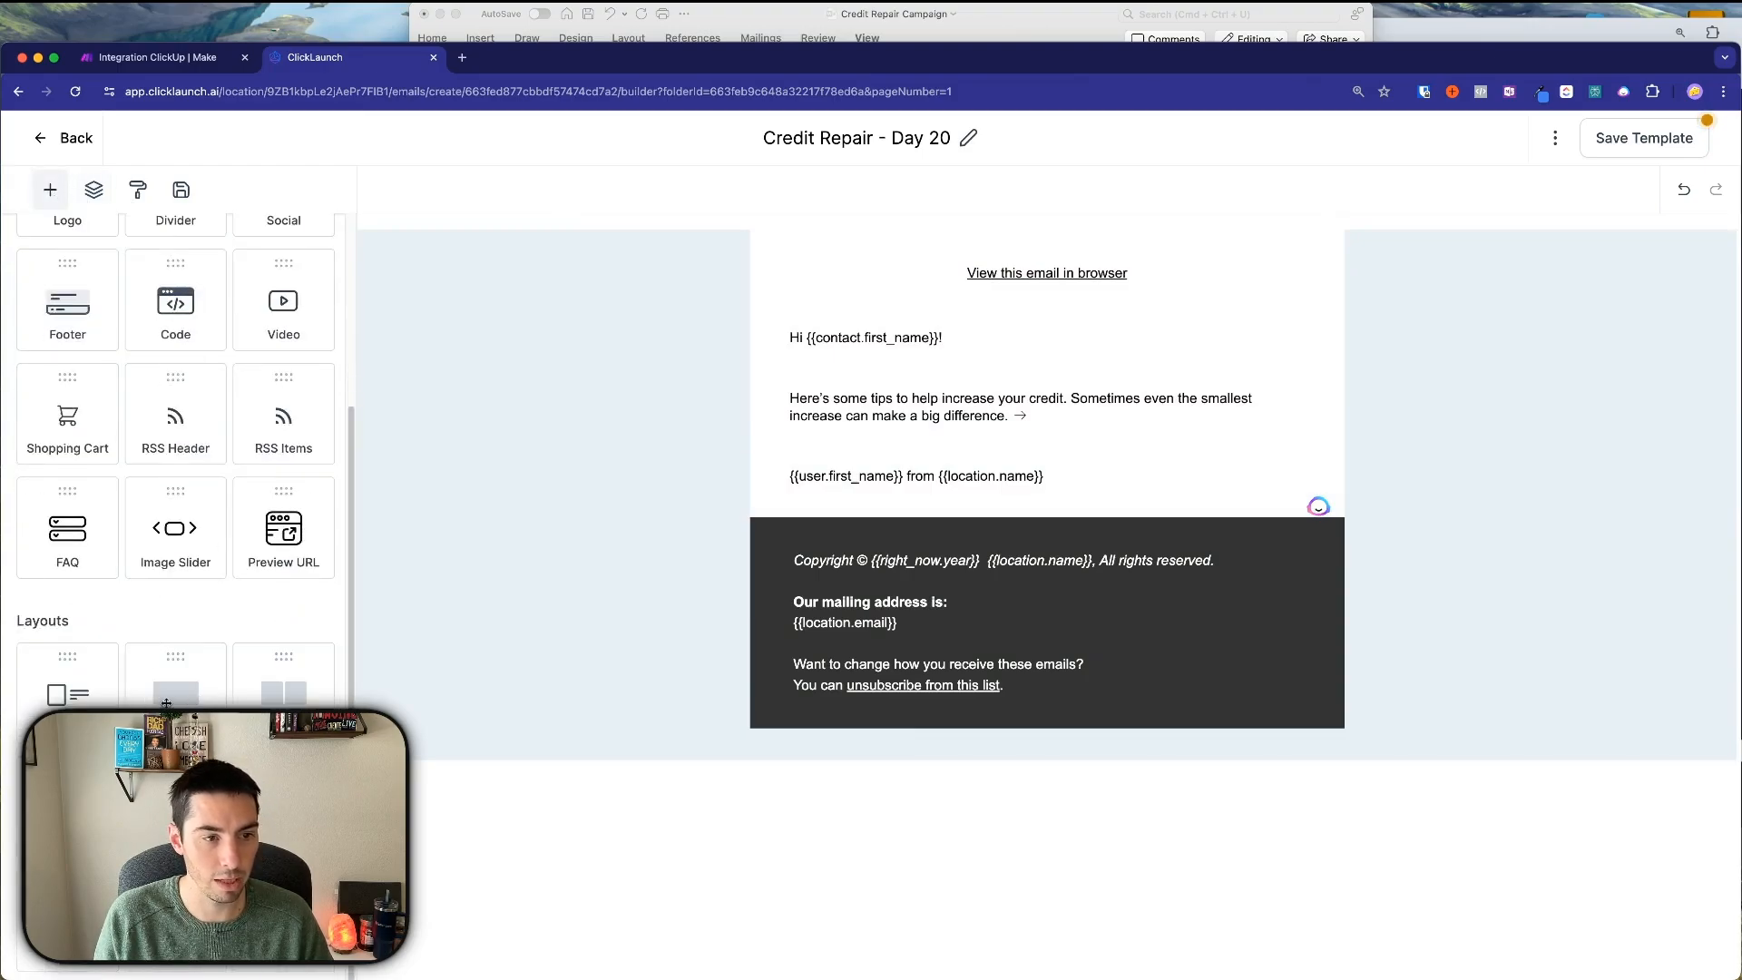
drag(166, 703, 998, 557)
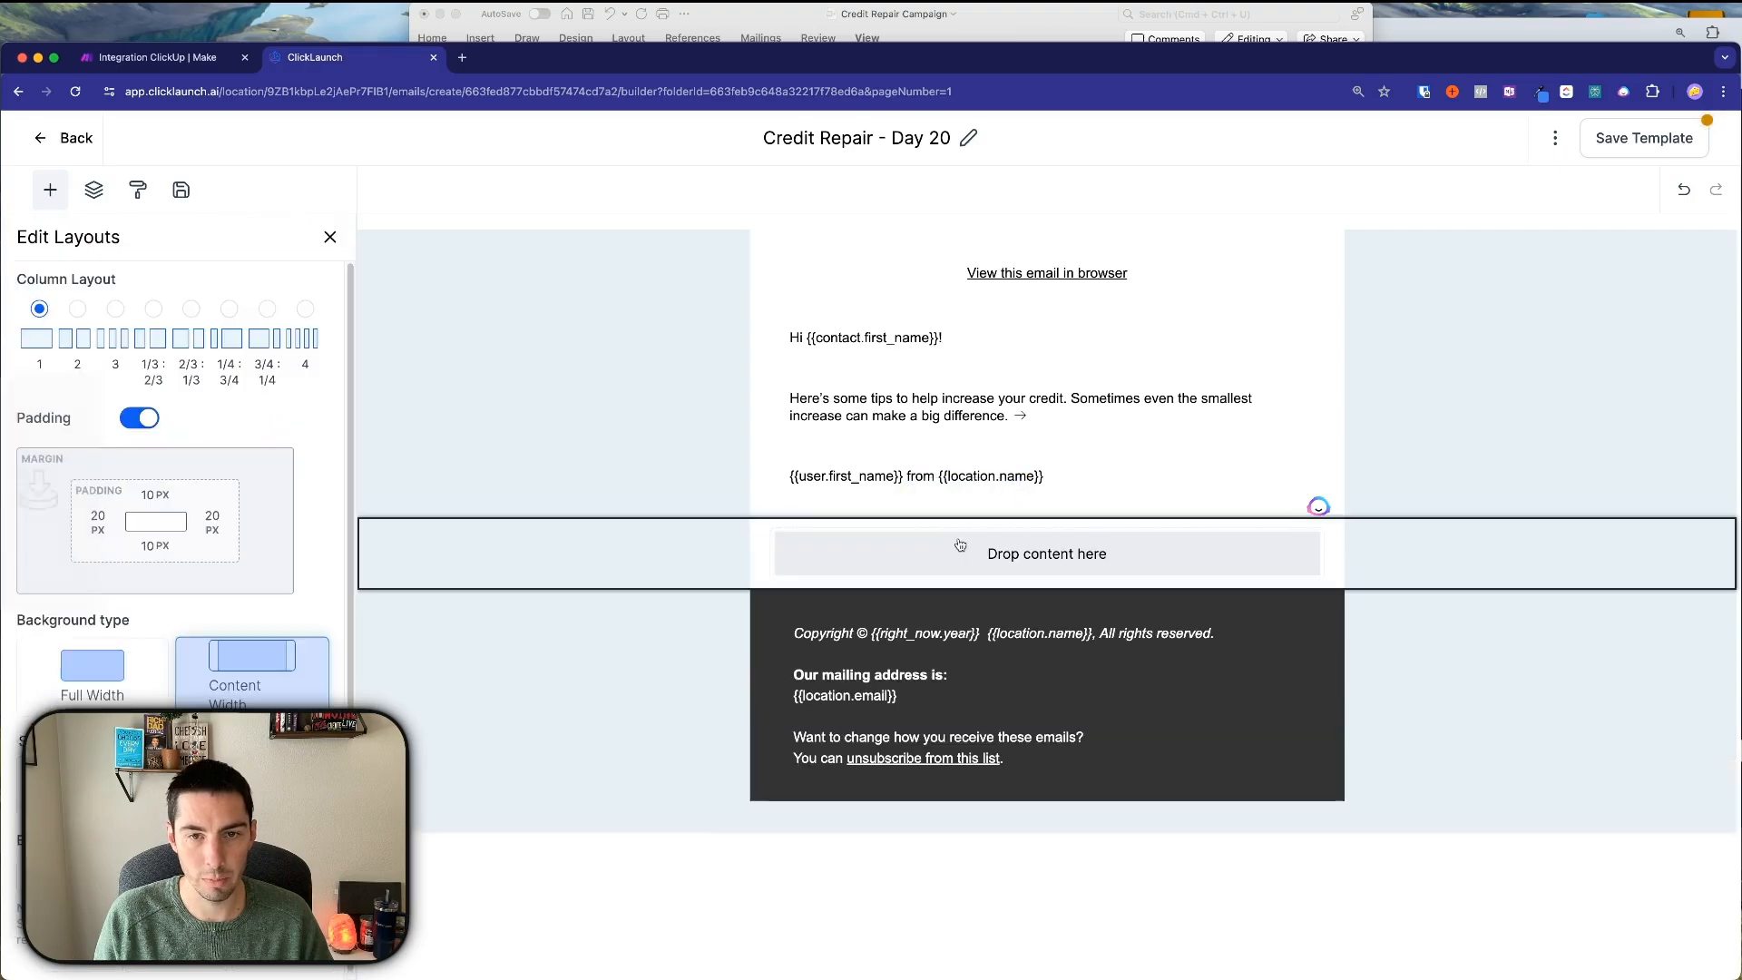
click(1002, 562)
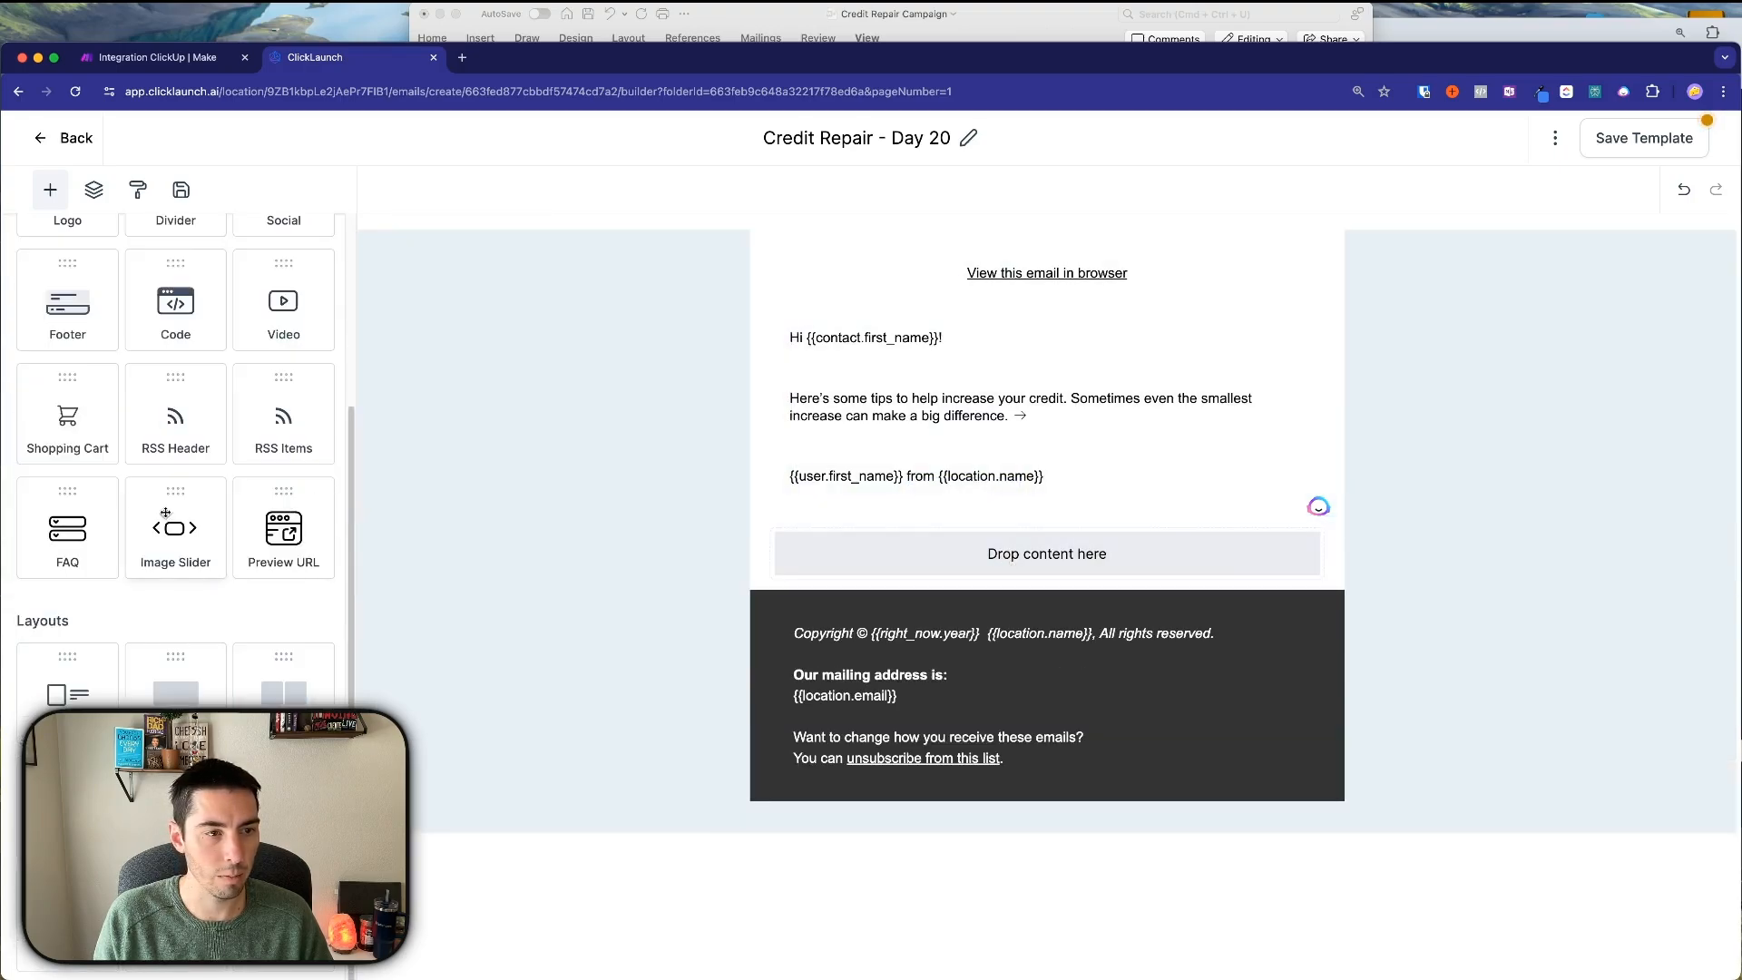
scroll(186, 549, up, 3)
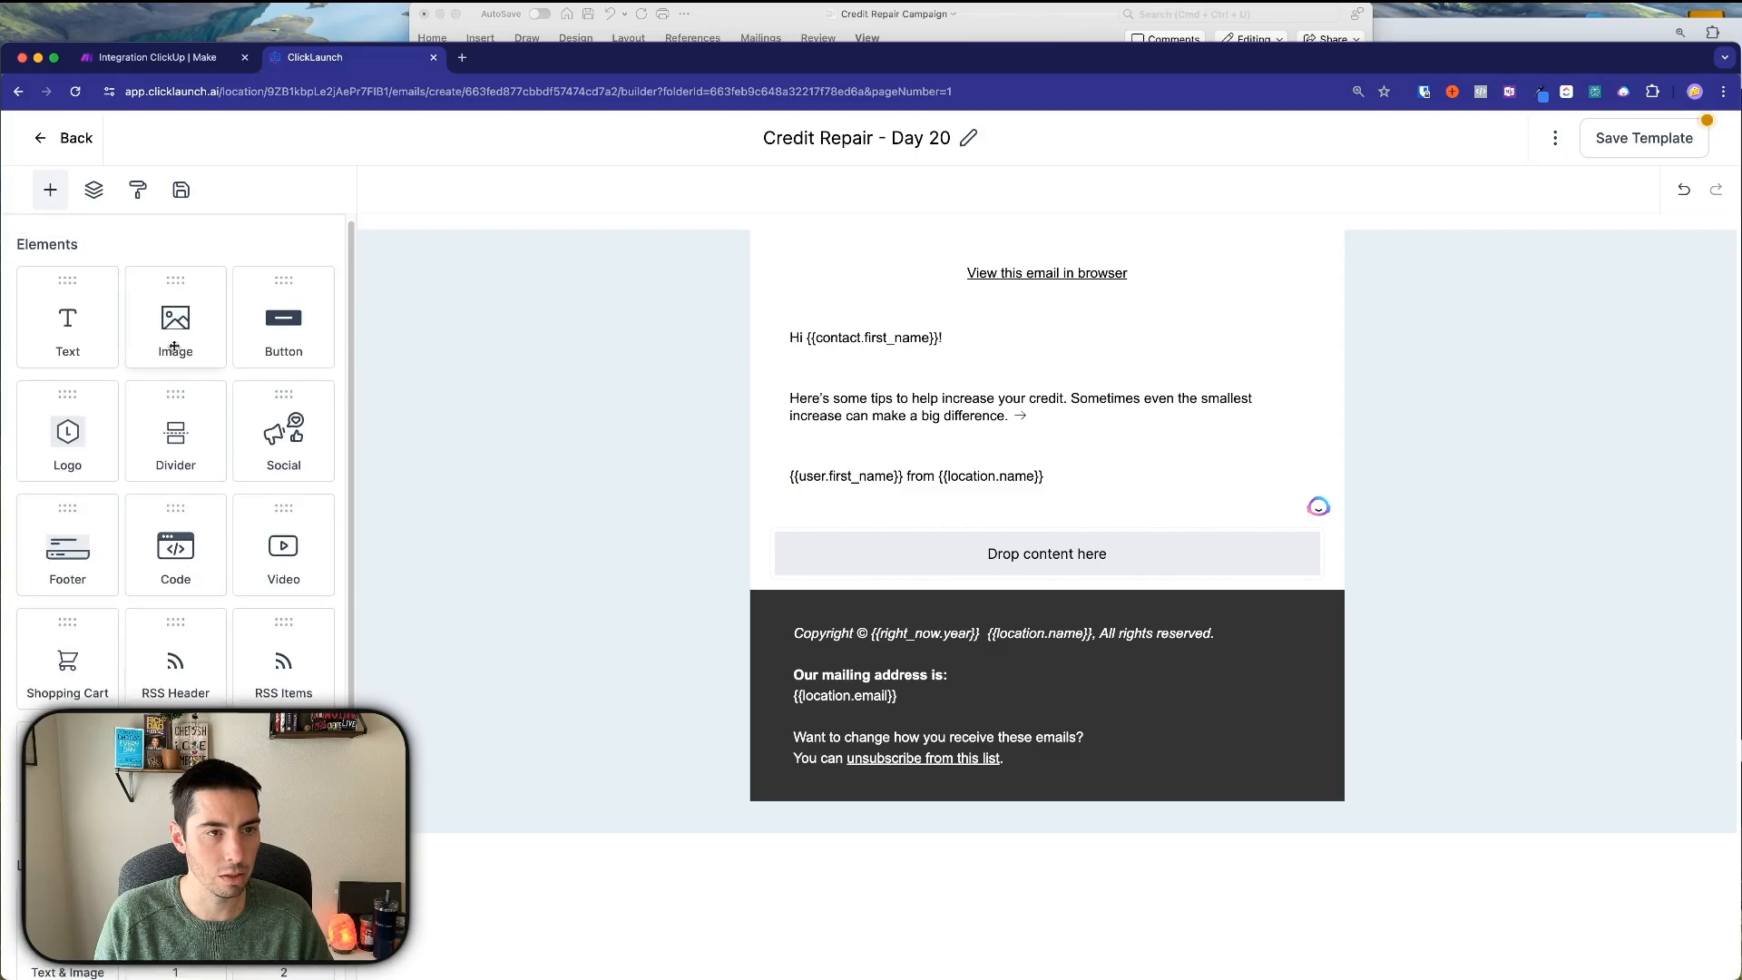
drag(175, 331, 994, 557)
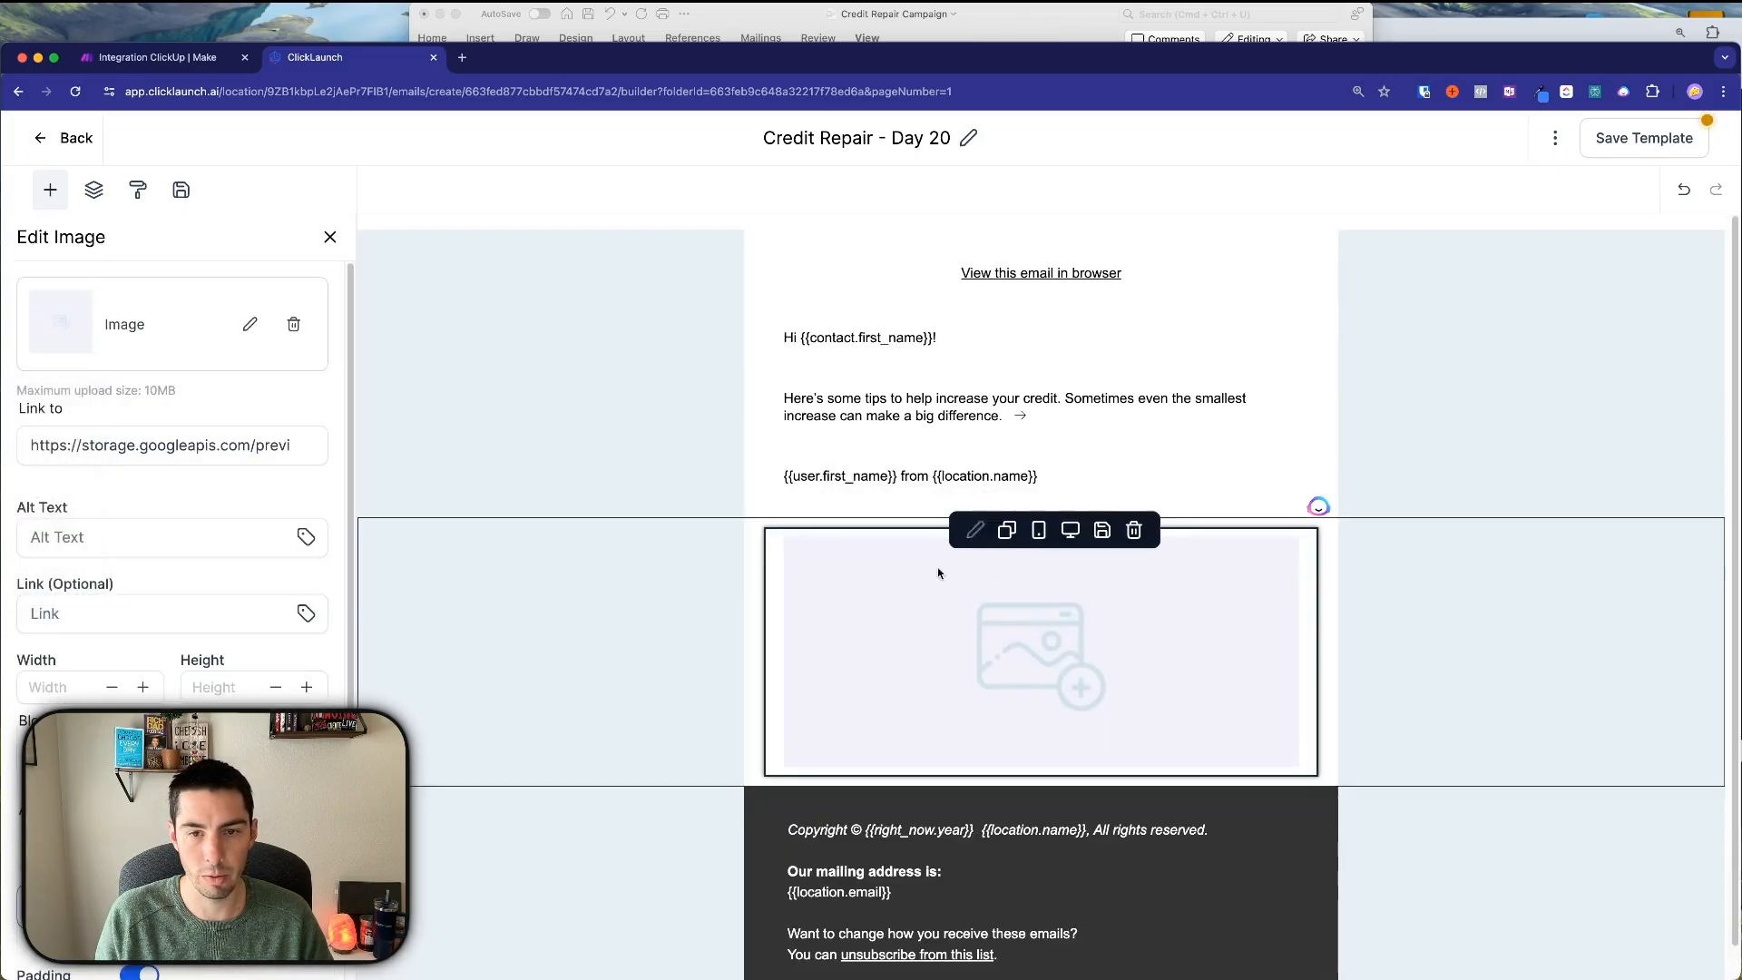
Delete the signature line, add another one-column row, and move the image row above it.
drag(1041, 475, 789, 476)
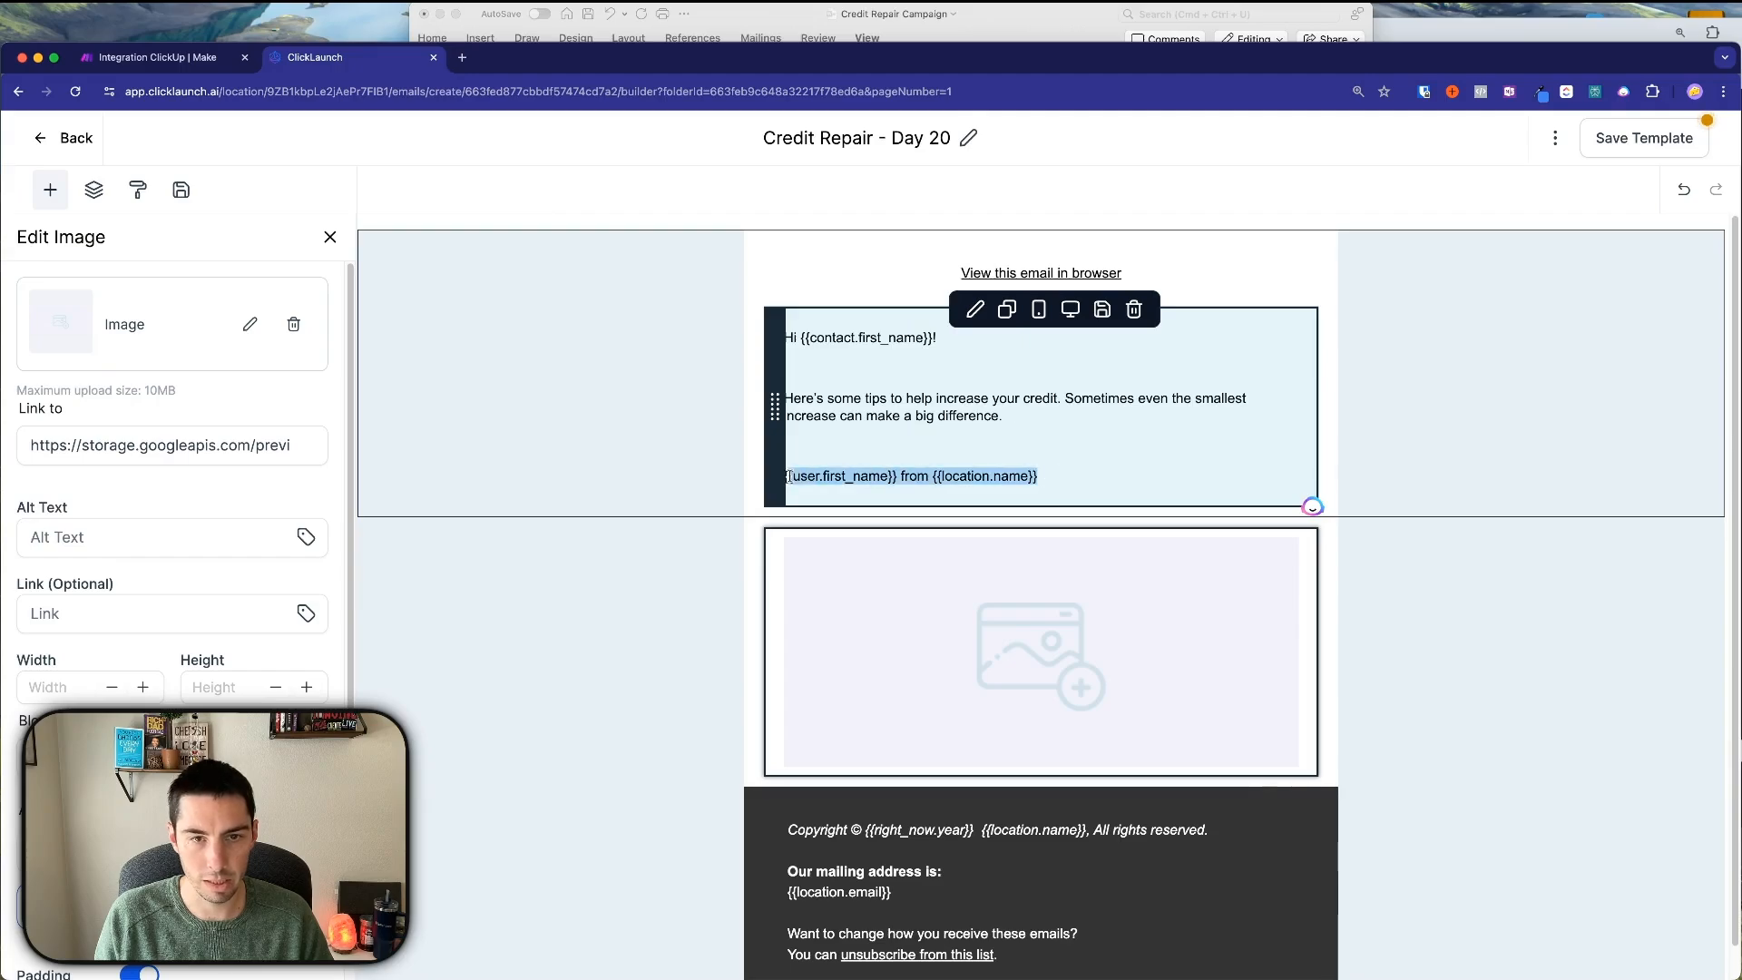
key(BackSpace)
key(BackSpace)
key(BackSpace)
key(BackSpace)
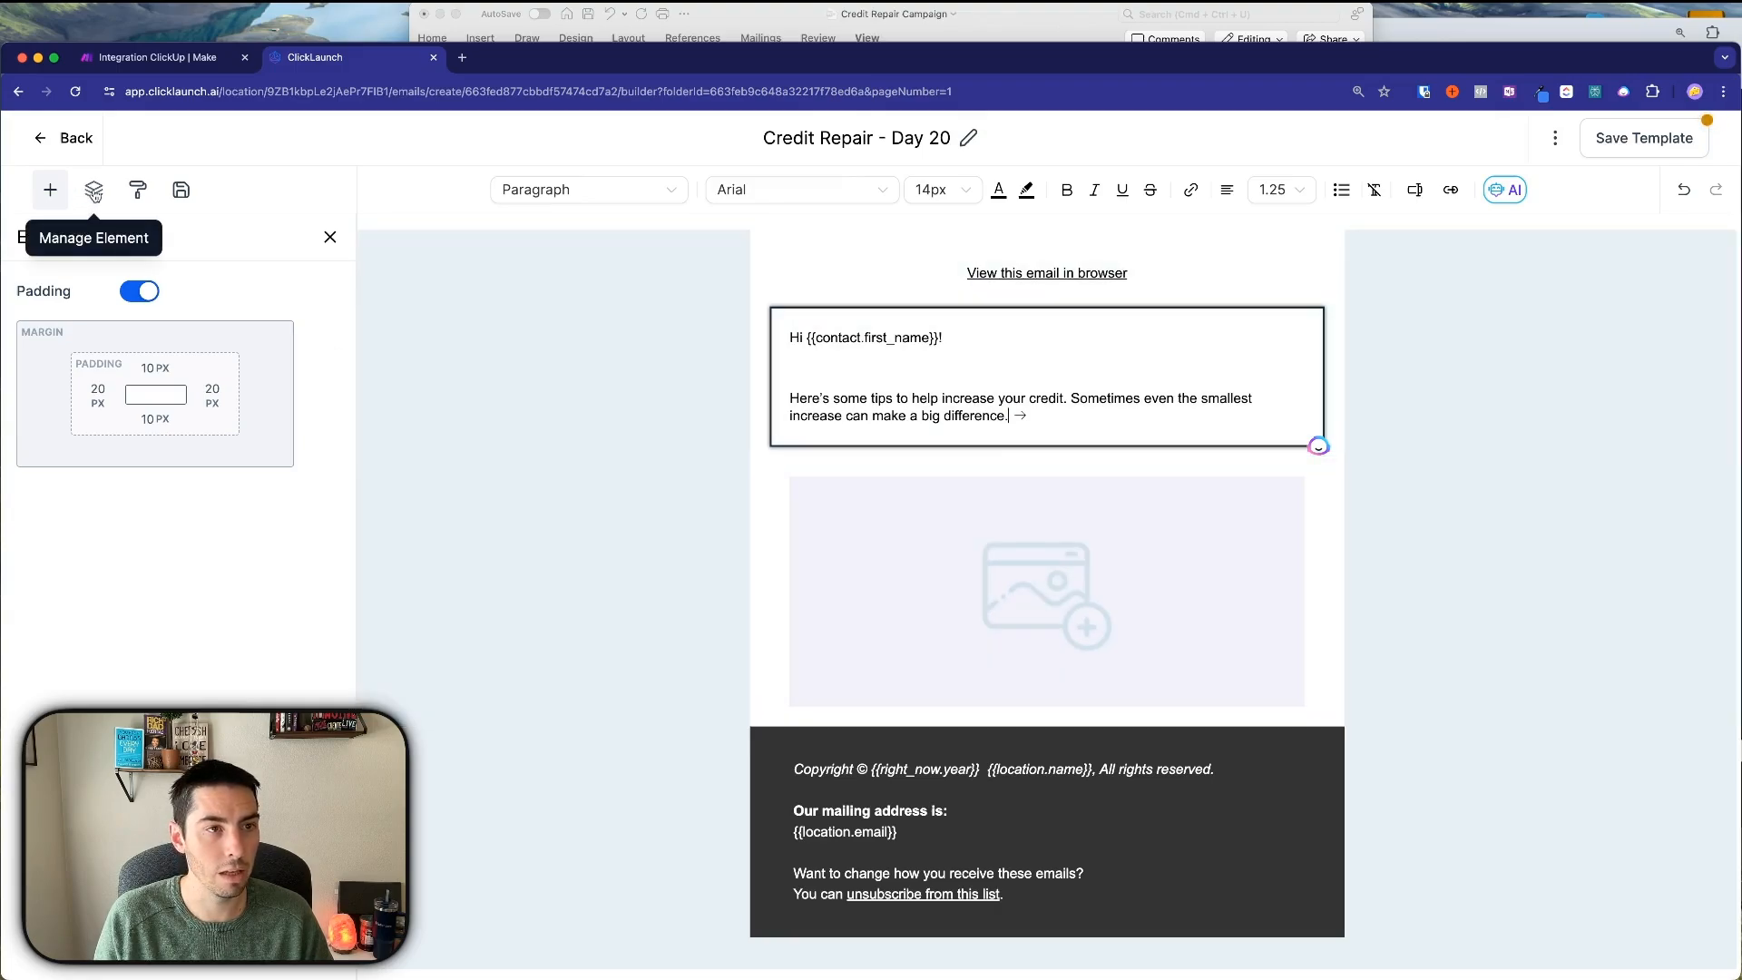
click(94, 190)
click(49, 190)
drag(176, 688, 1213, 731)
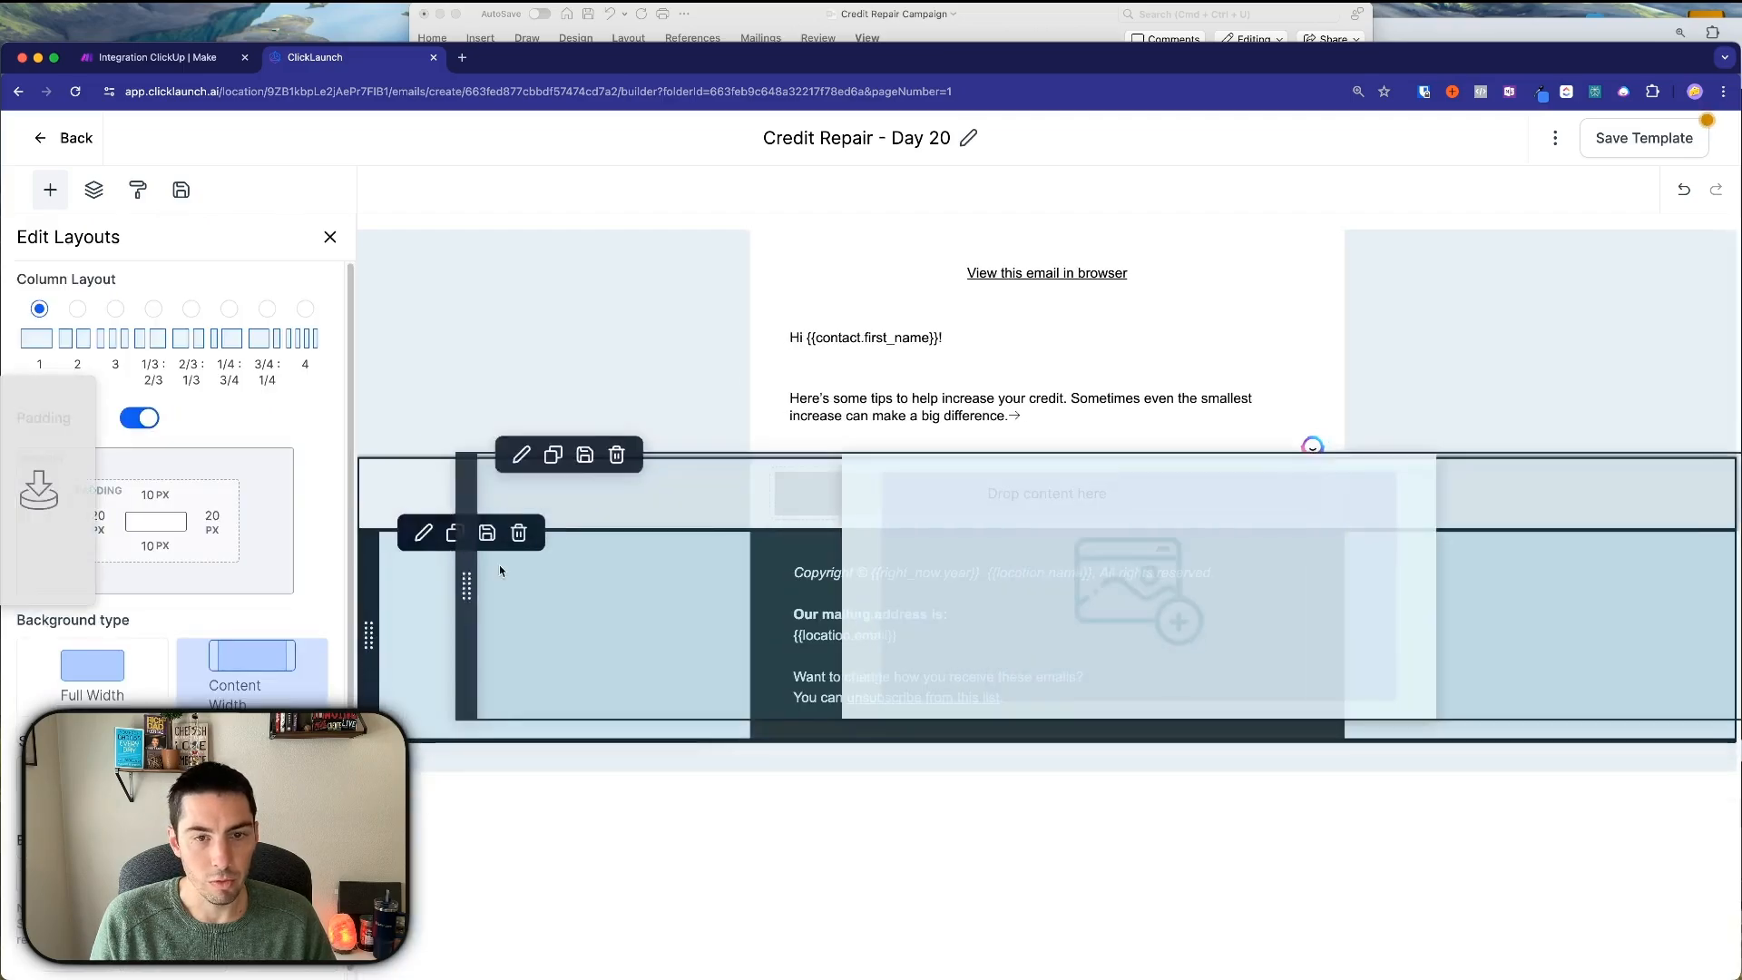
drag(499, 569, 796, 516)
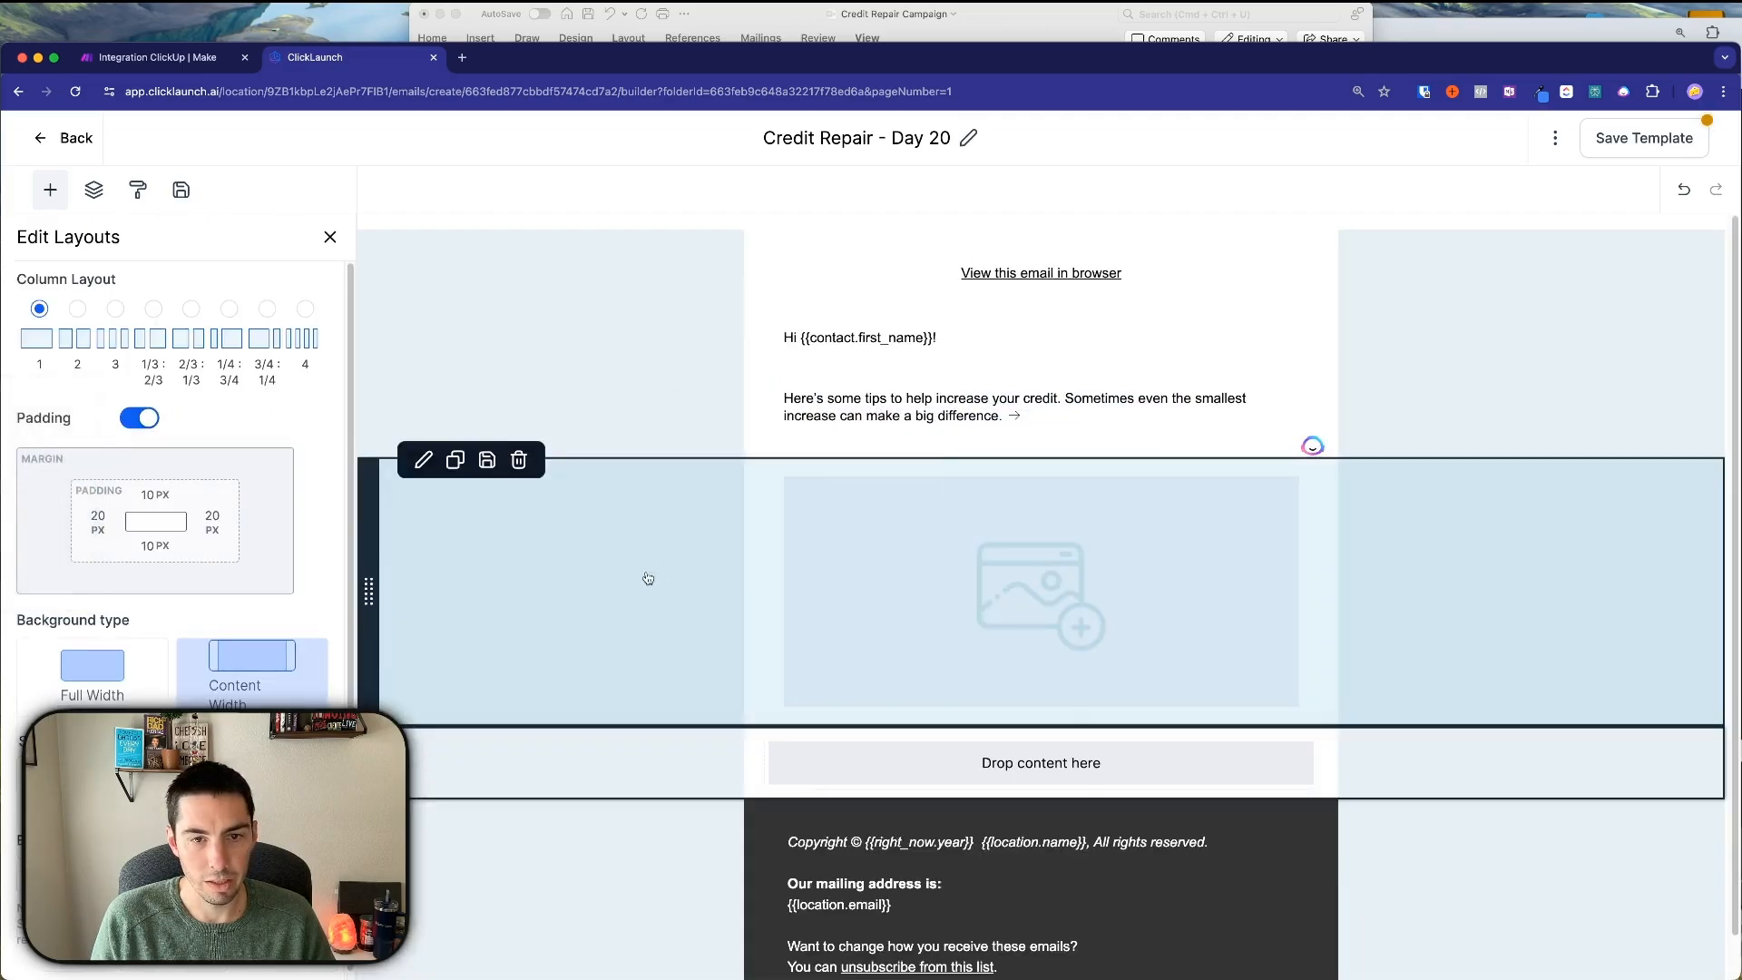
Add a text block below the image and move a copy of the greeting block under it.
click(861, 769)
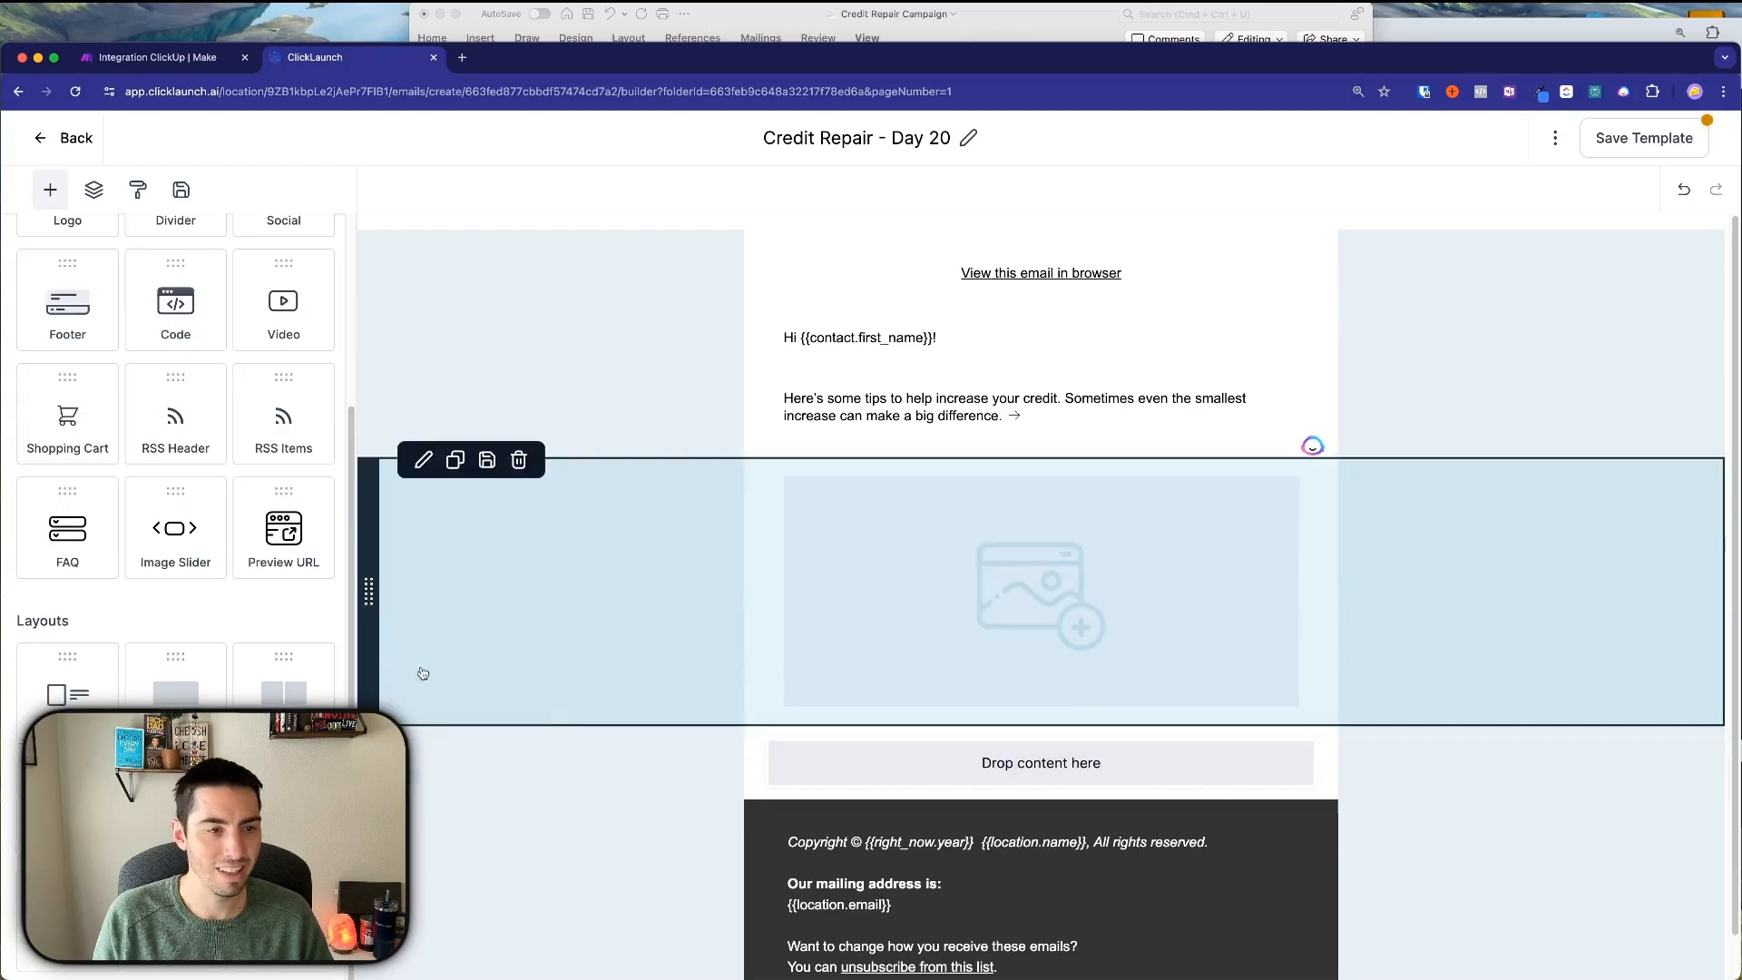
scroll(136, 508, up, 5)
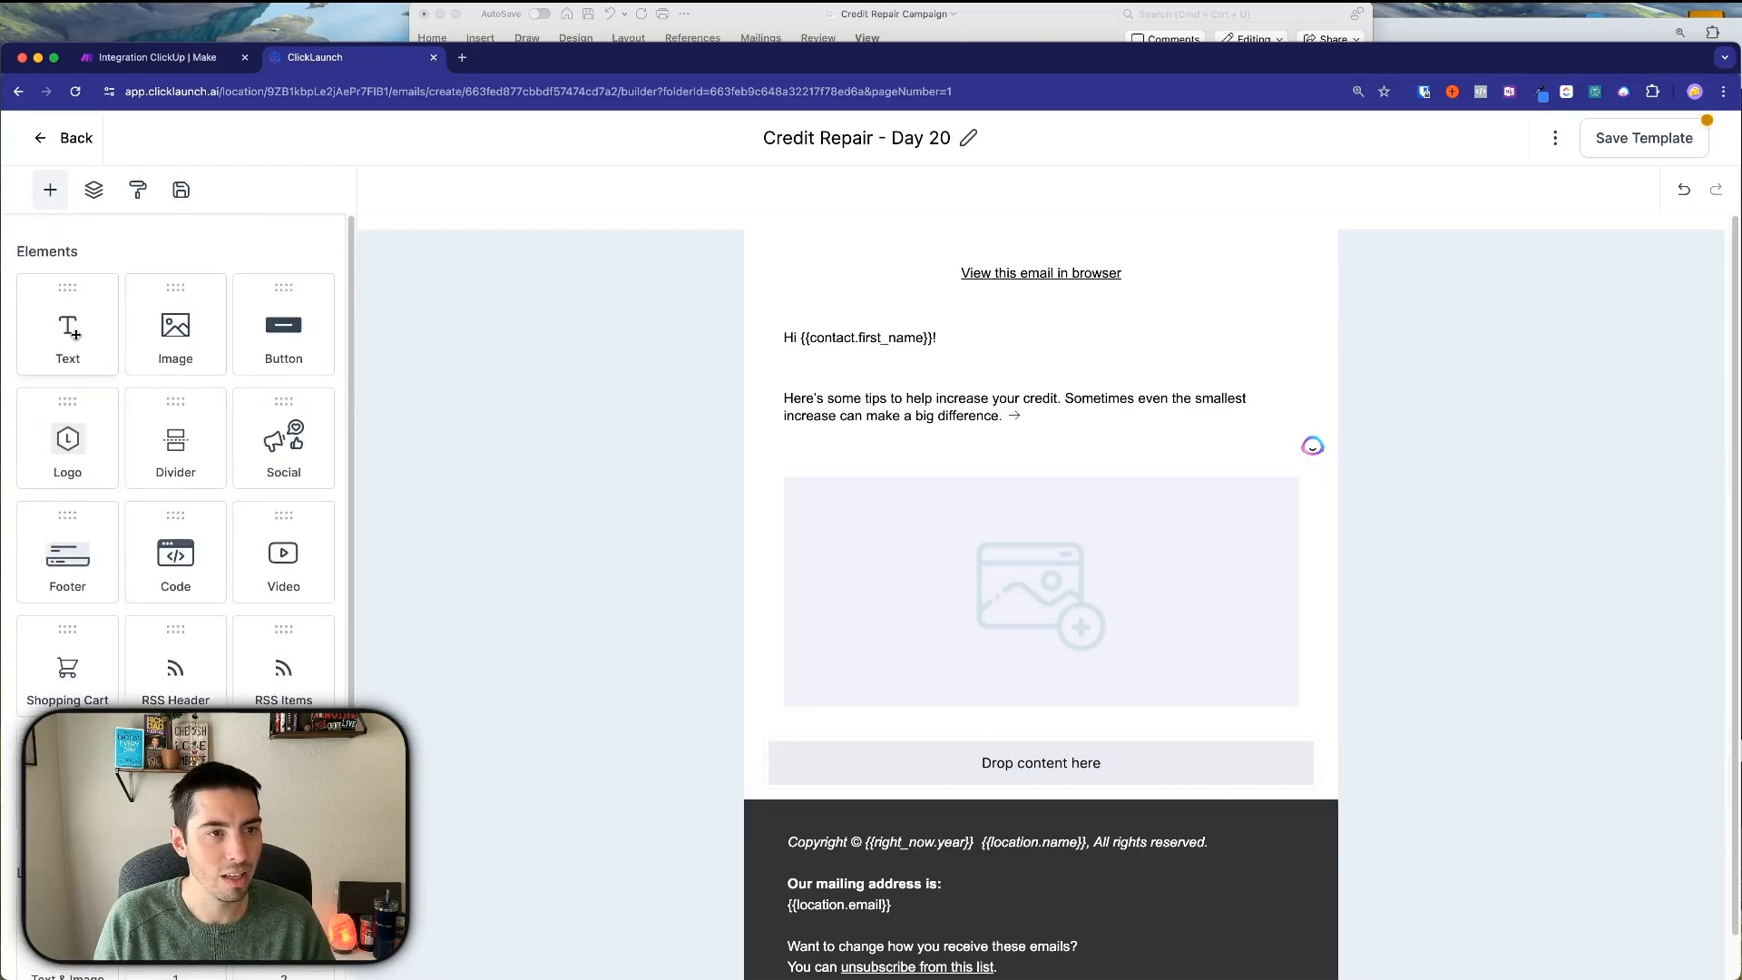
drag(72, 332, 1002, 760)
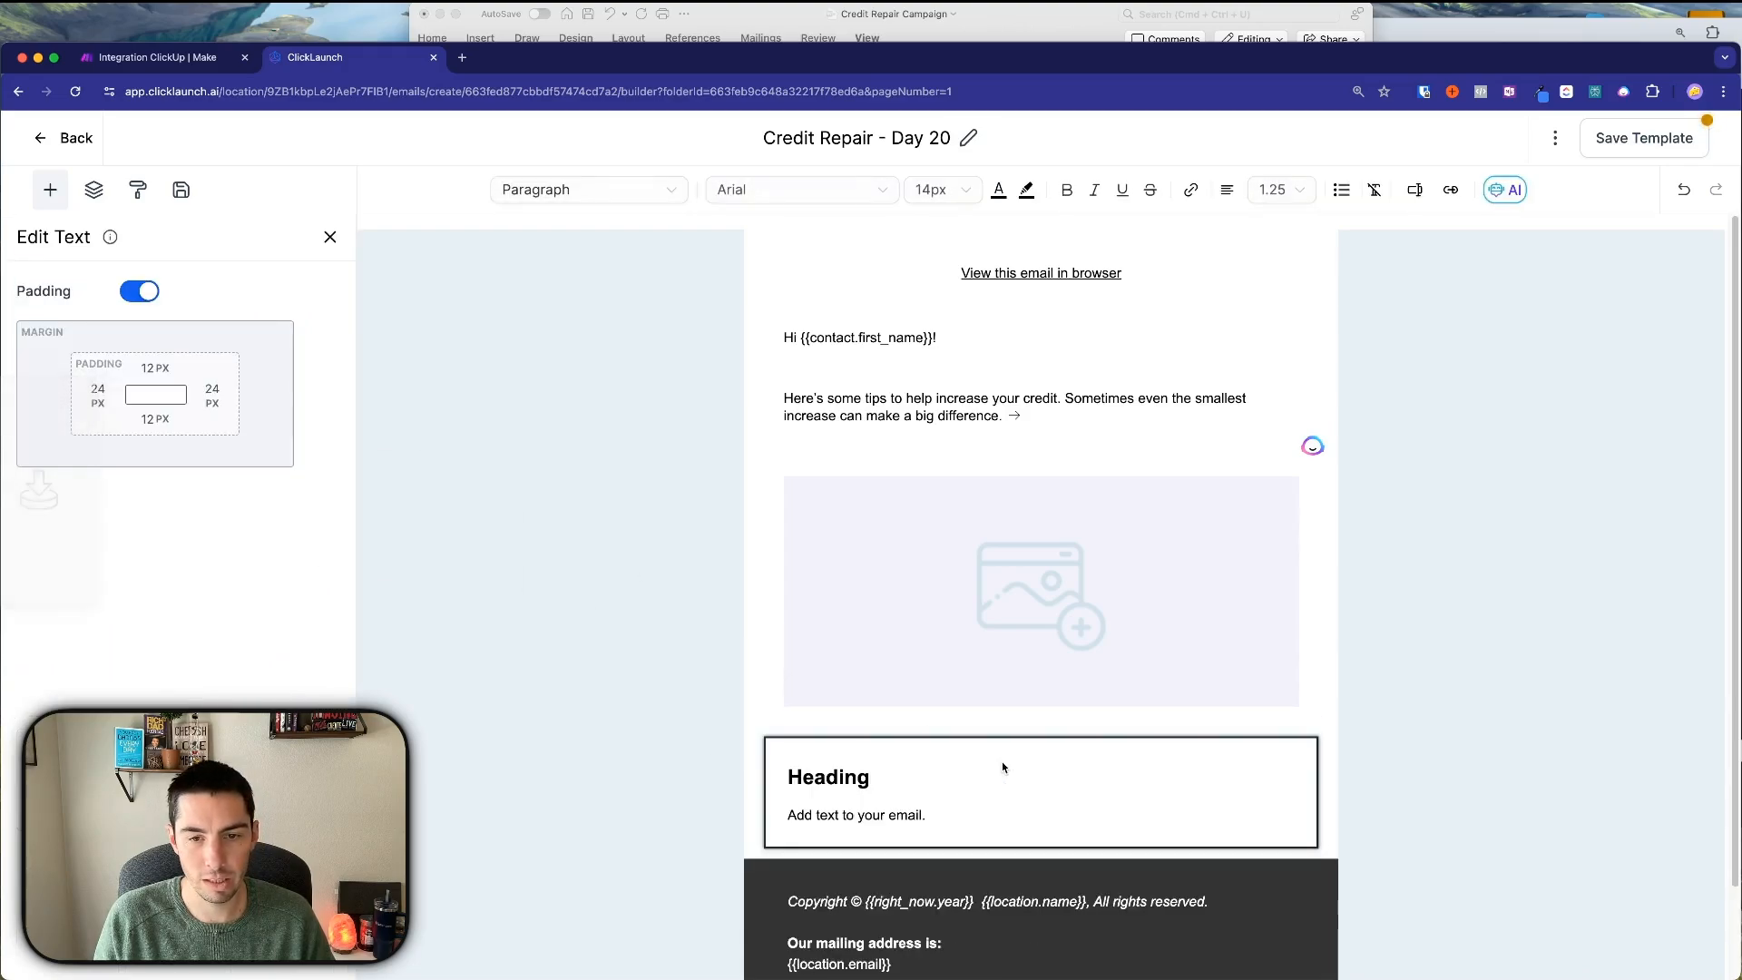
drag(949, 820, 761, 768)
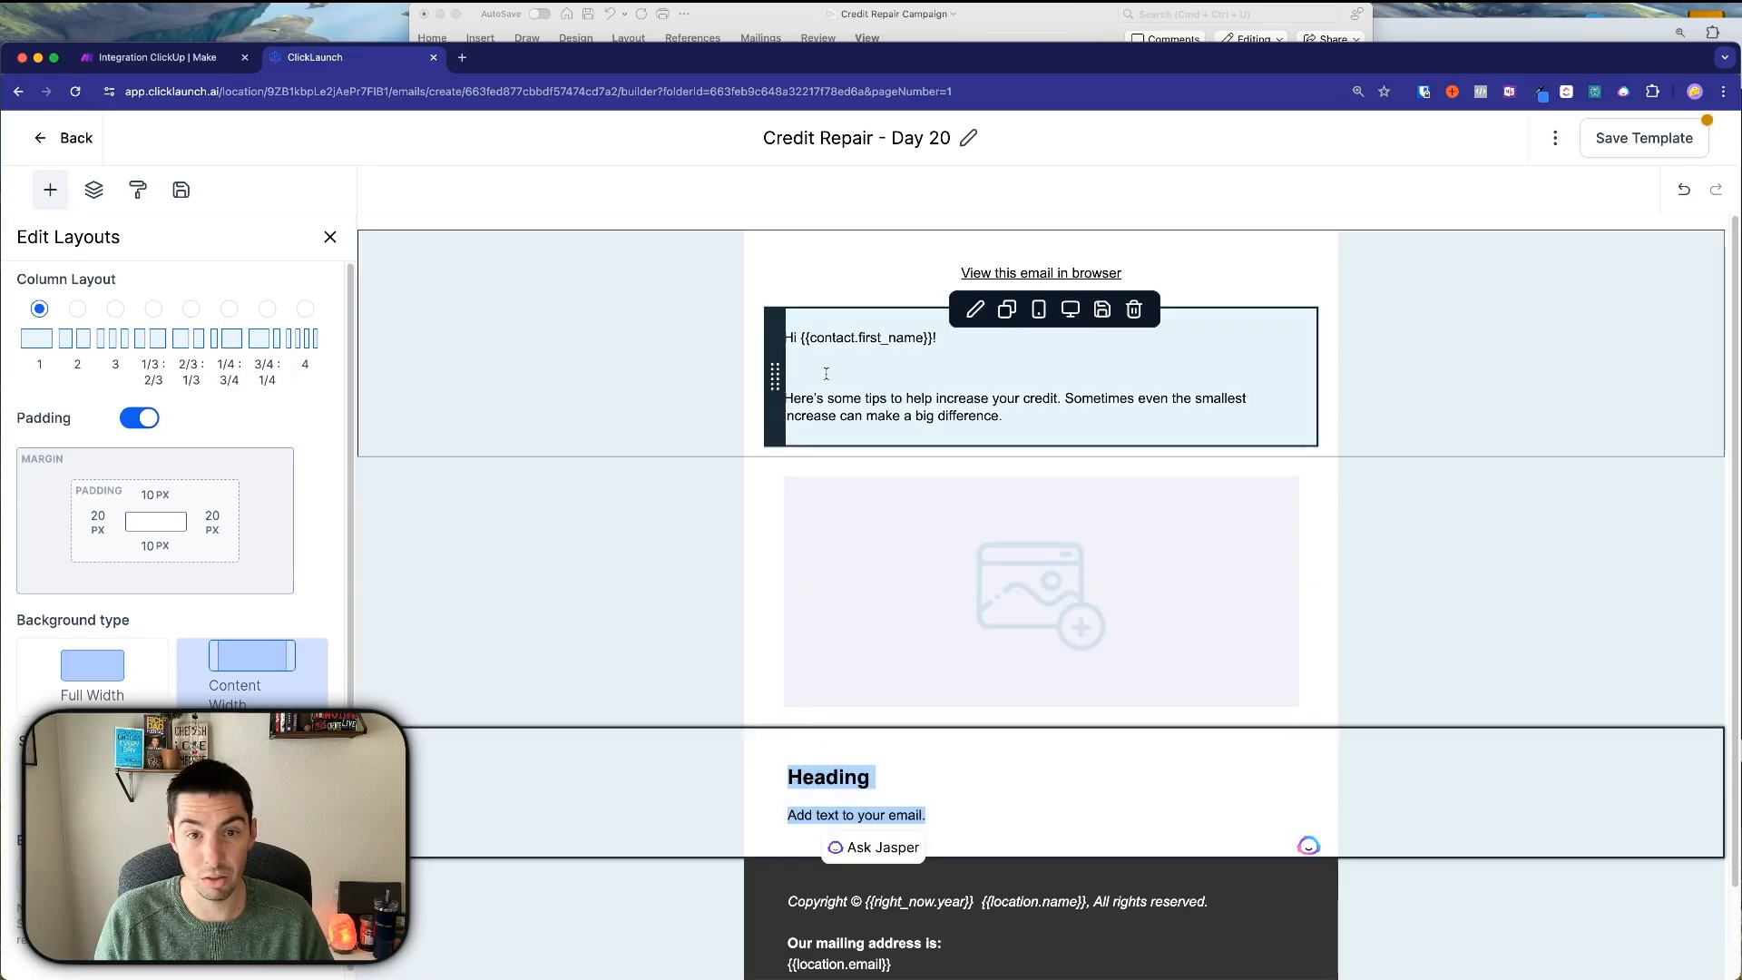
click(1007, 311)
drag(776, 556, 798, 843)
Delete the Heading block and paste the sign-off '{{user.first_name}} from {{location.name}}' into the copied block.
scroll(799, 816, down, 3)
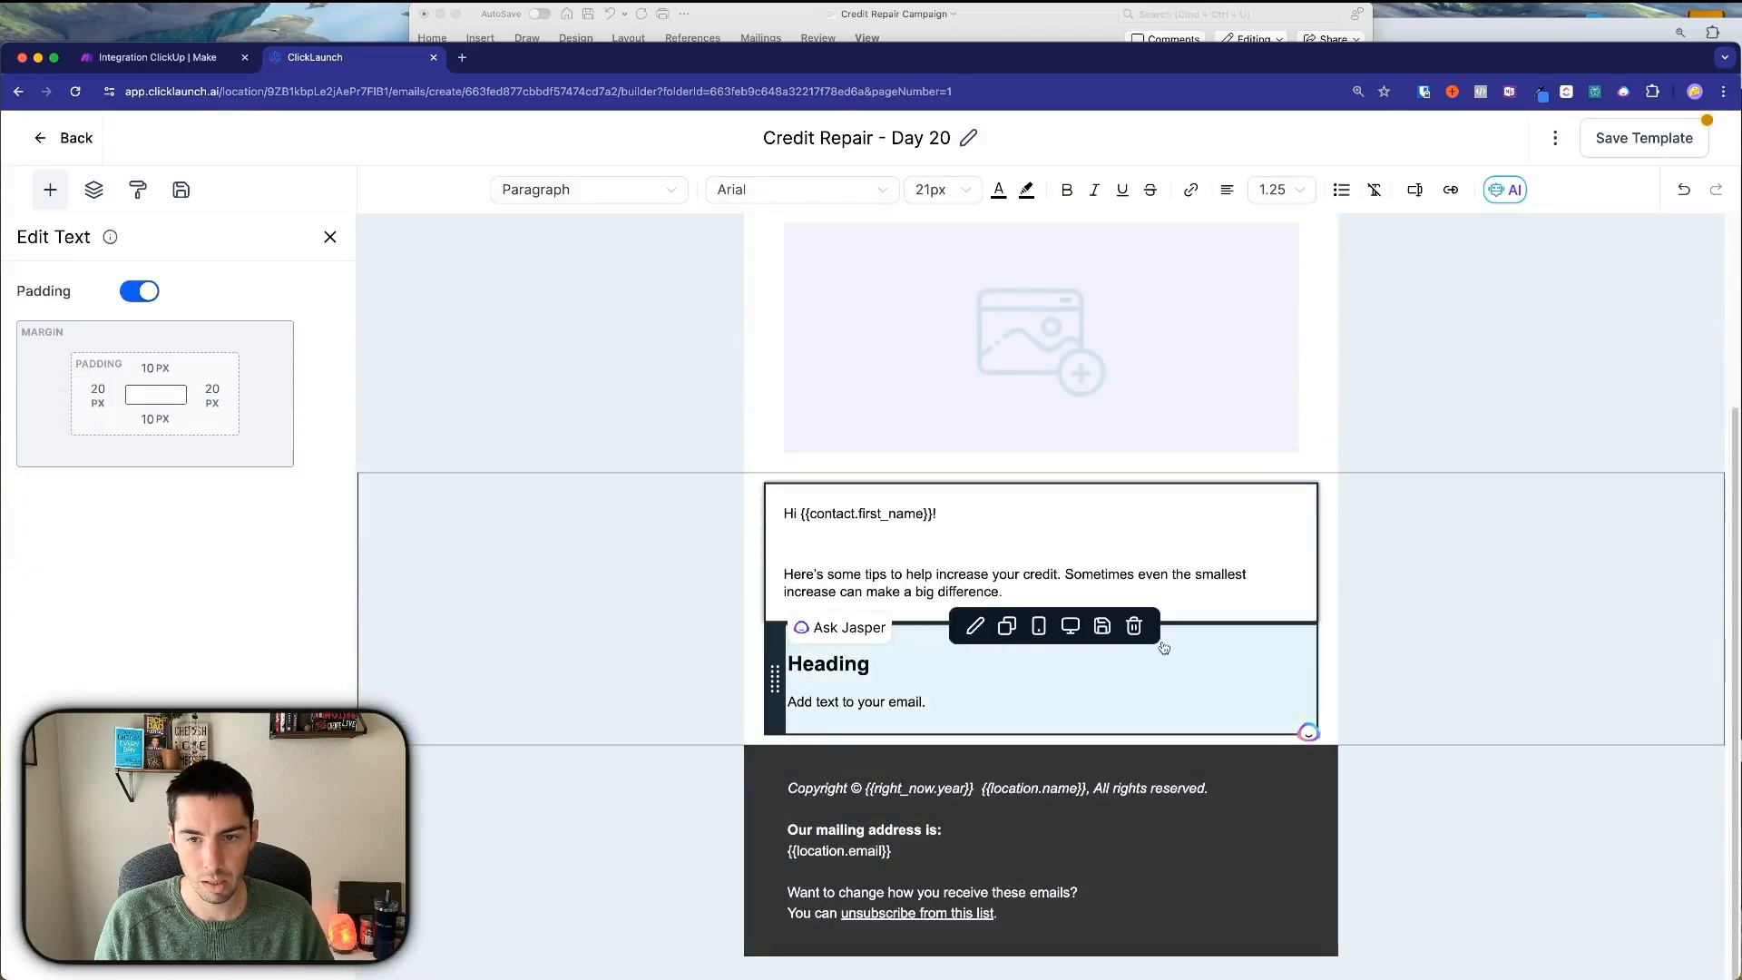
click(1134, 626)
click(1015, 707)
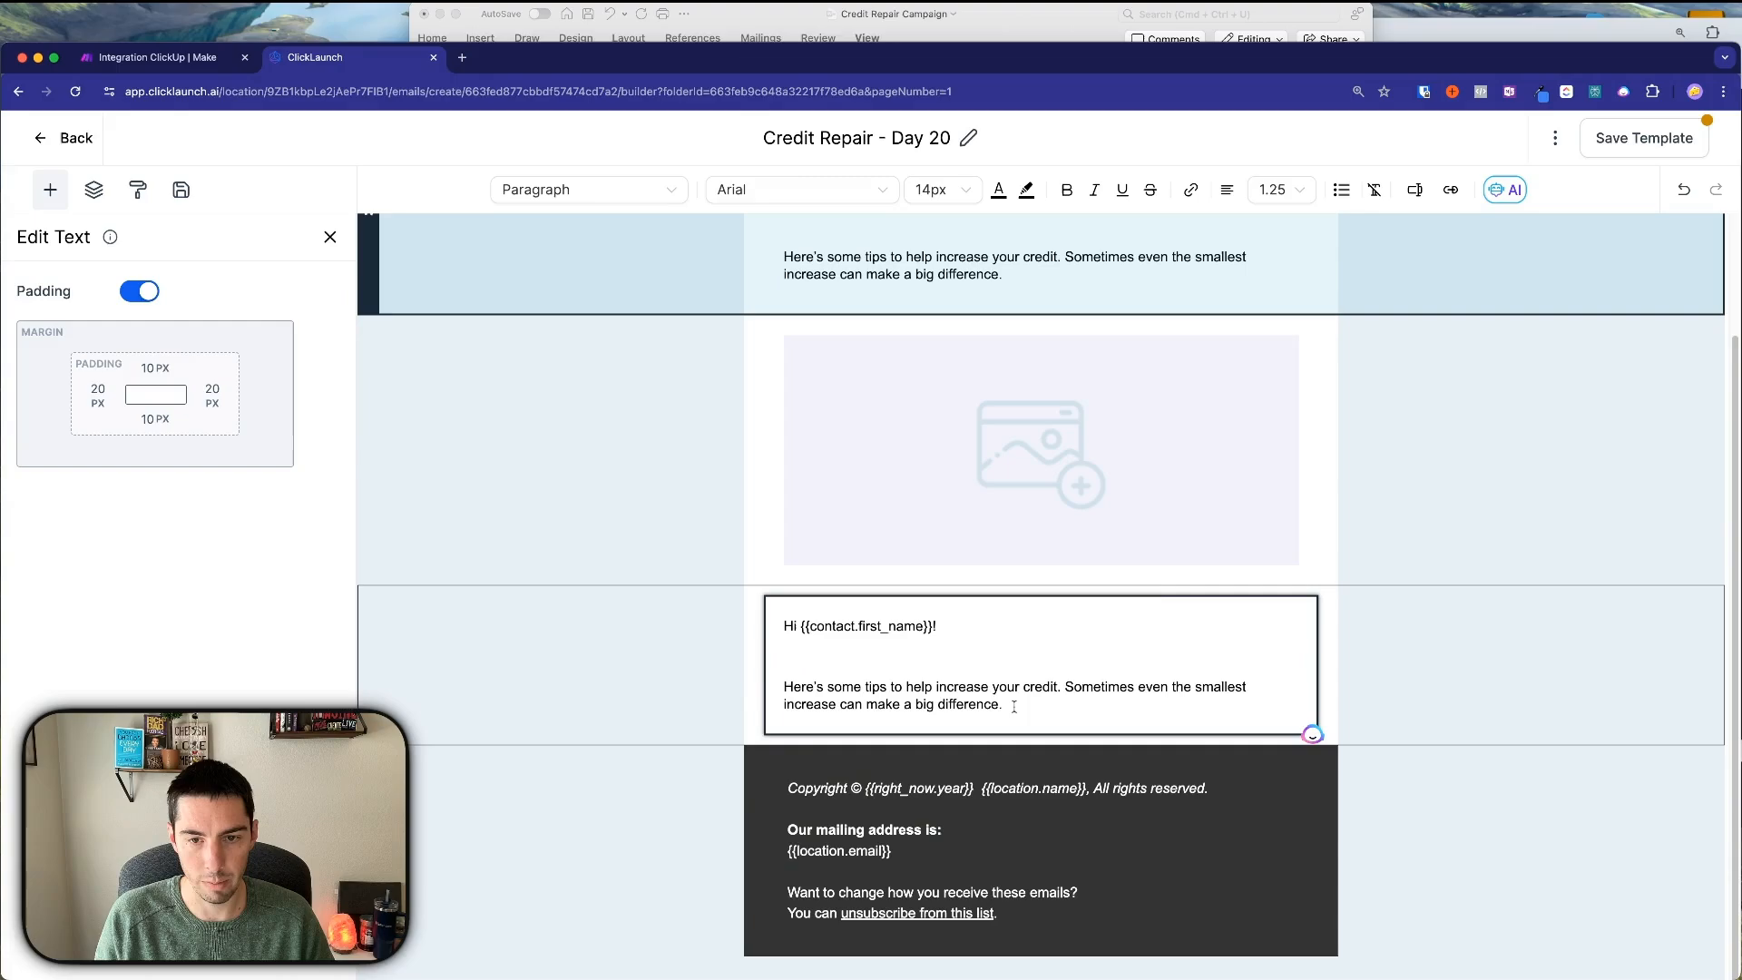
drag(1015, 706, 771, 635)
text({{user.first_name}} from {{location.name}})
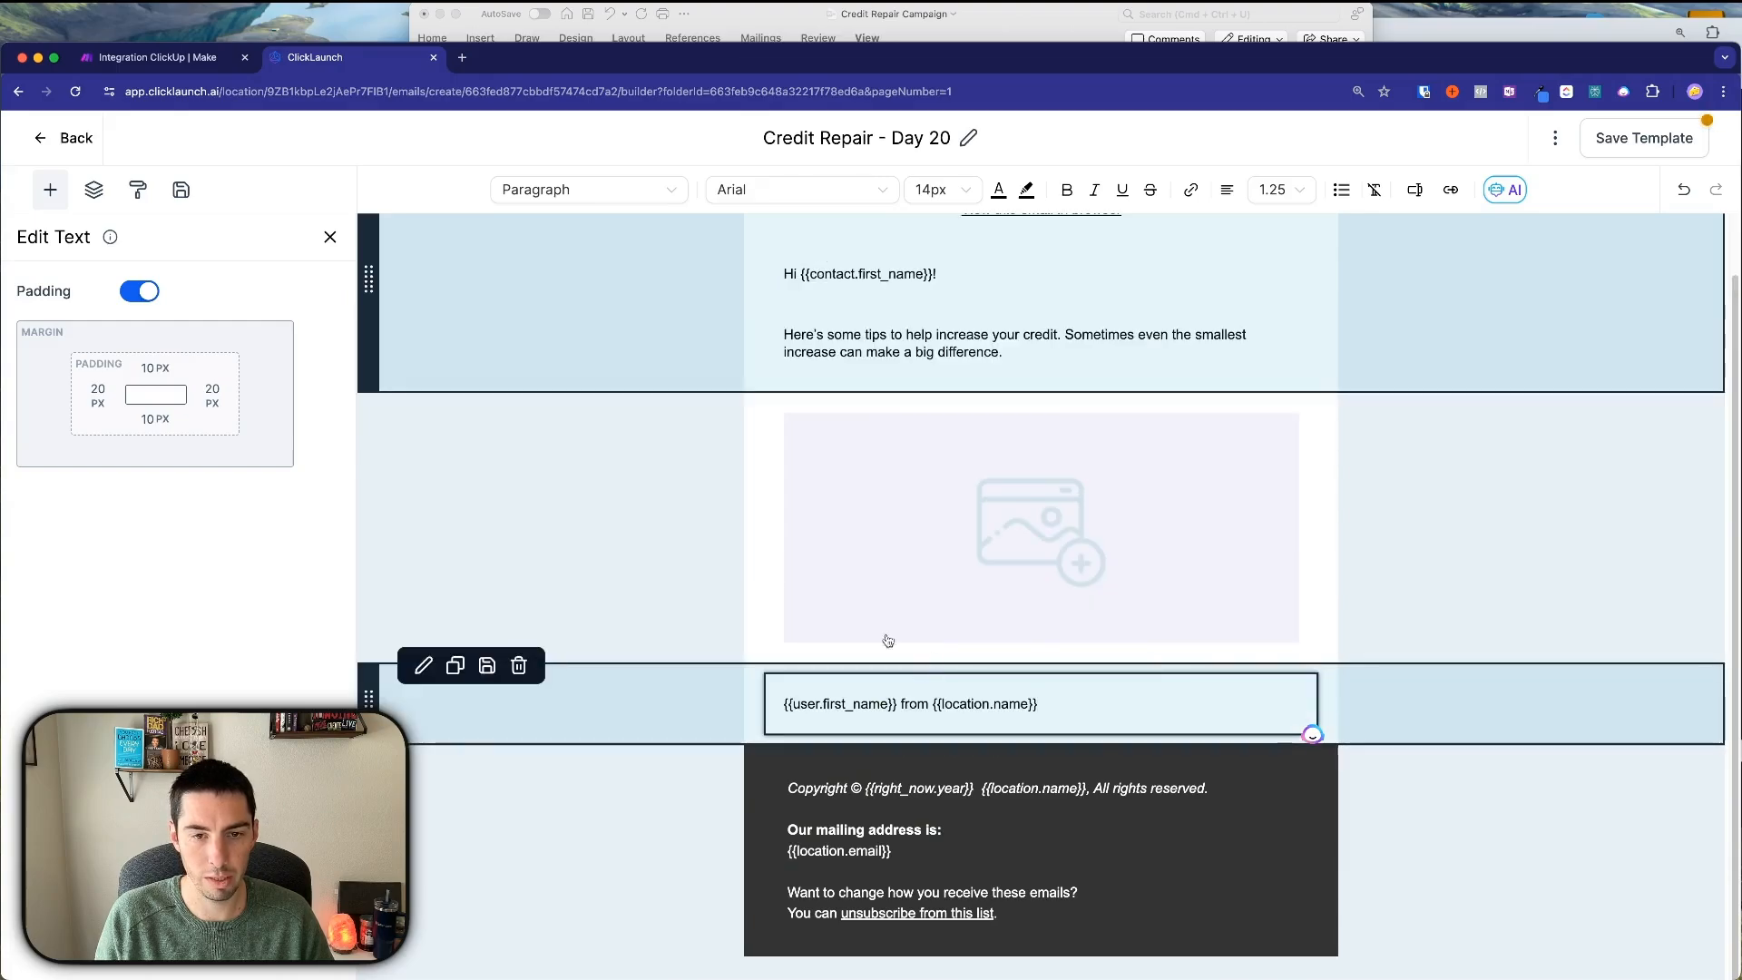
click(1031, 526)
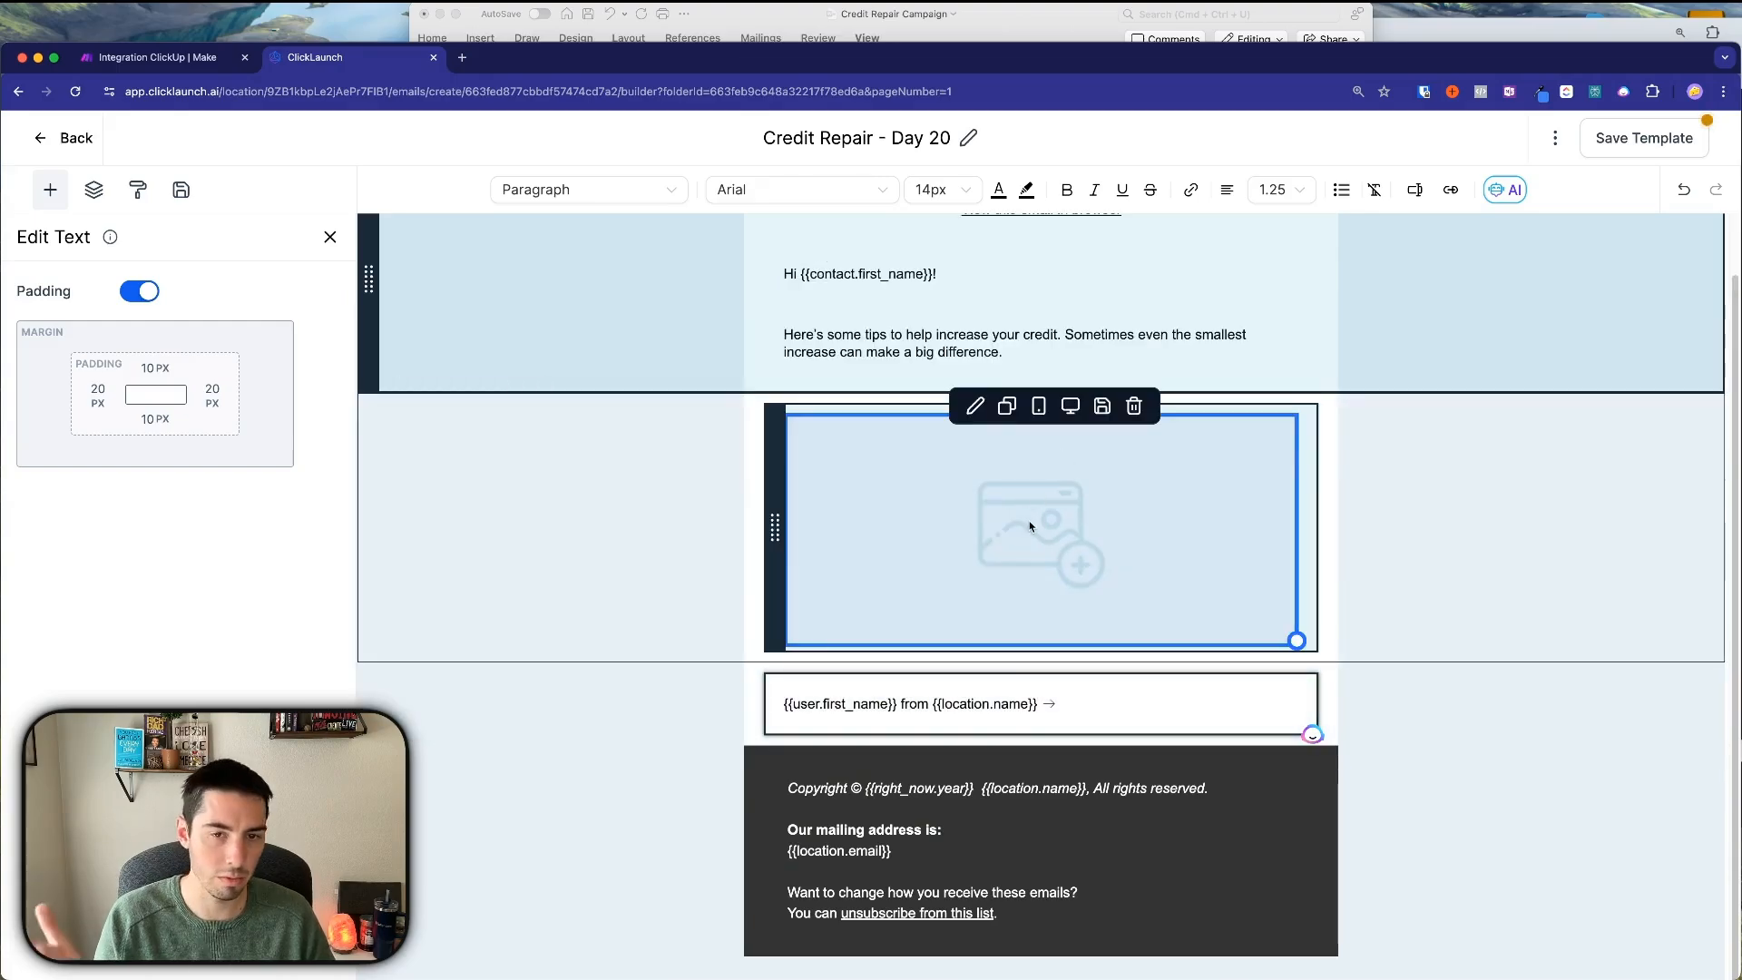
click(945, 528)
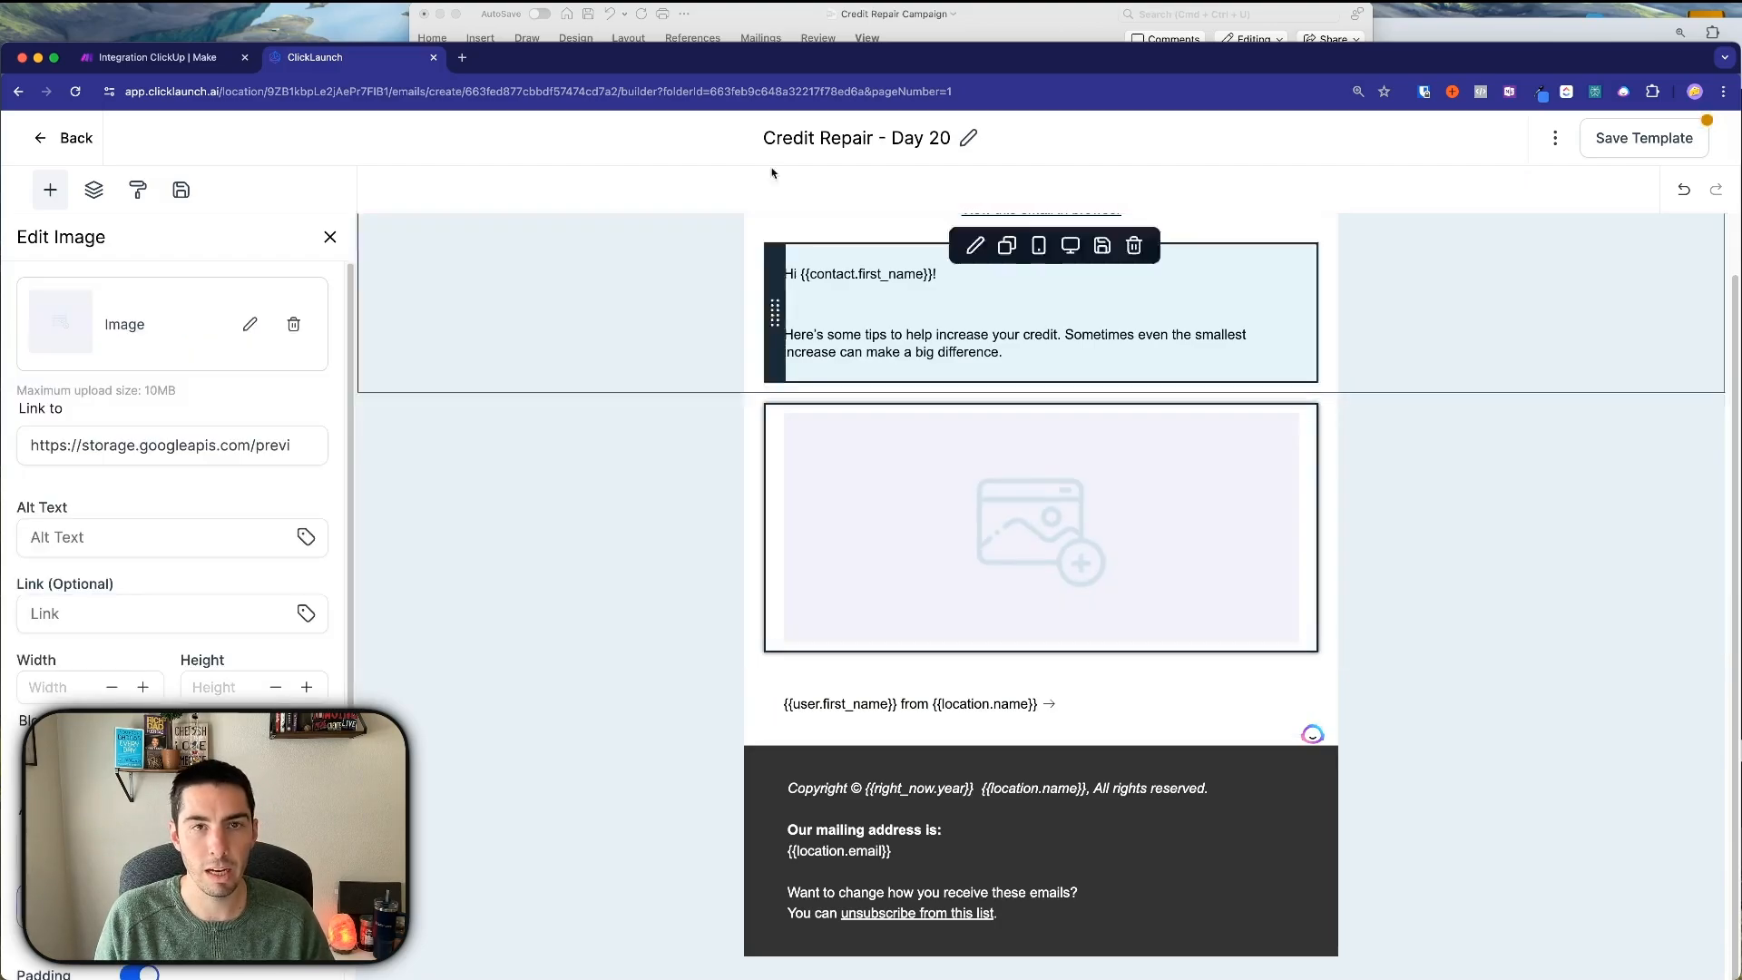
click(761, 23)
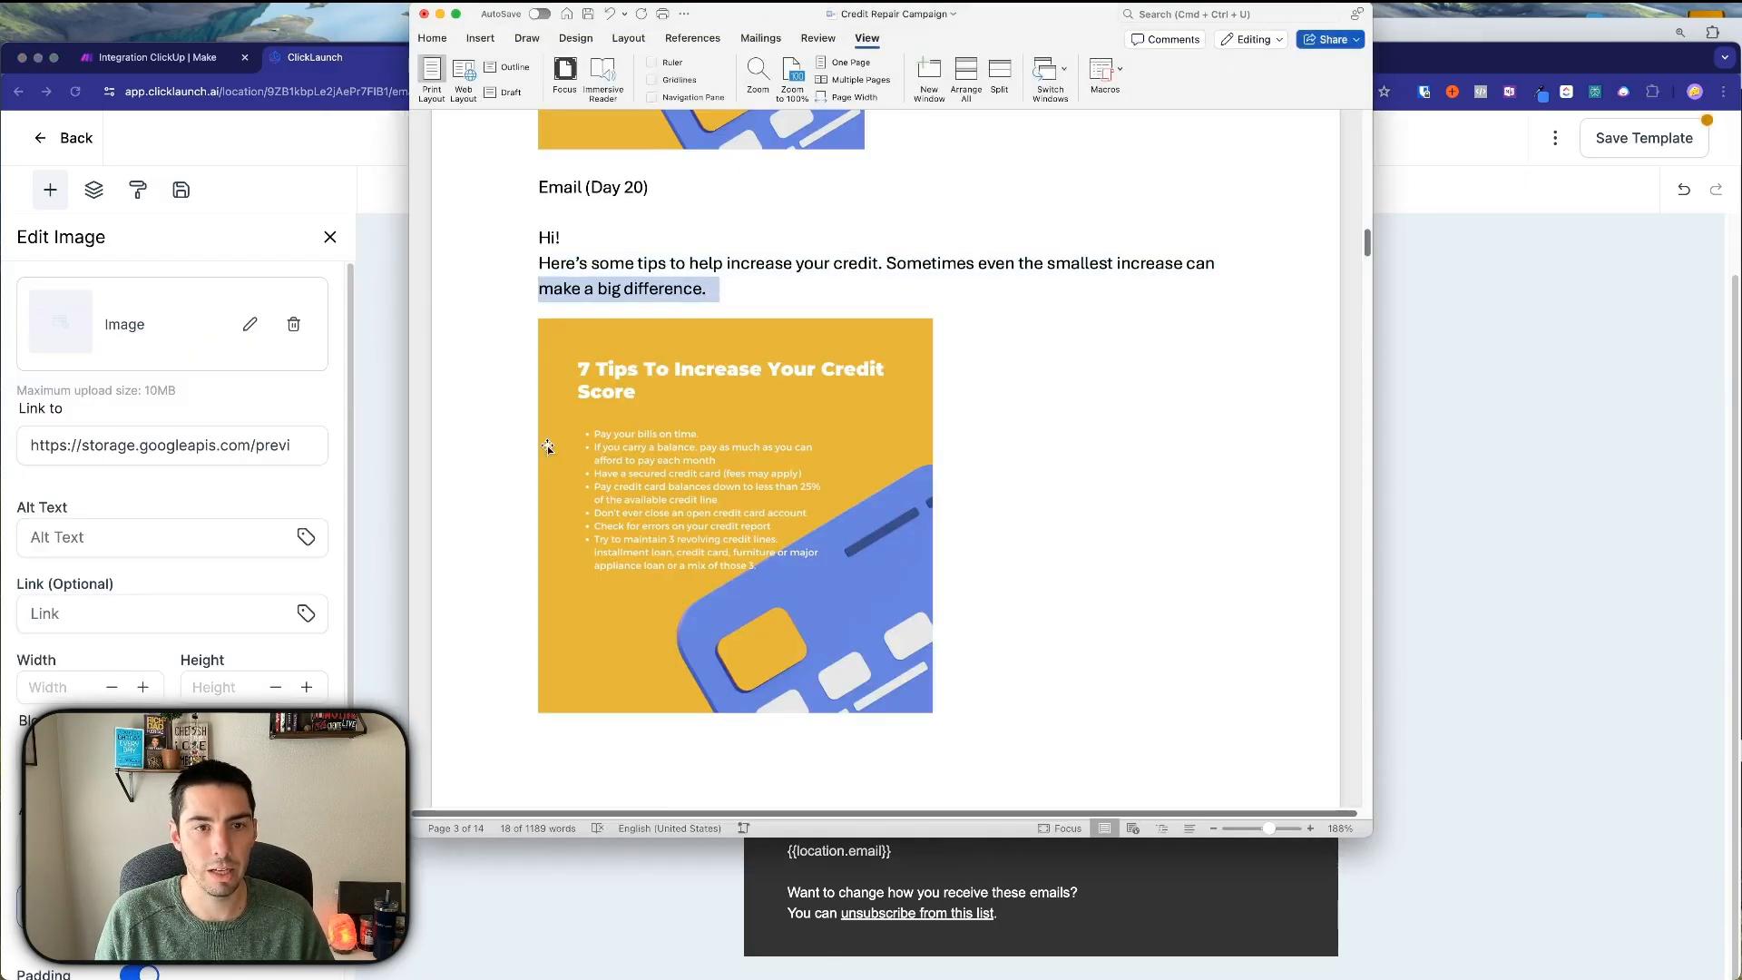
Save the 7 Tips credit picture to My Trash as 'Credit Repair Img'.
click(661, 445)
right_click(765, 443)
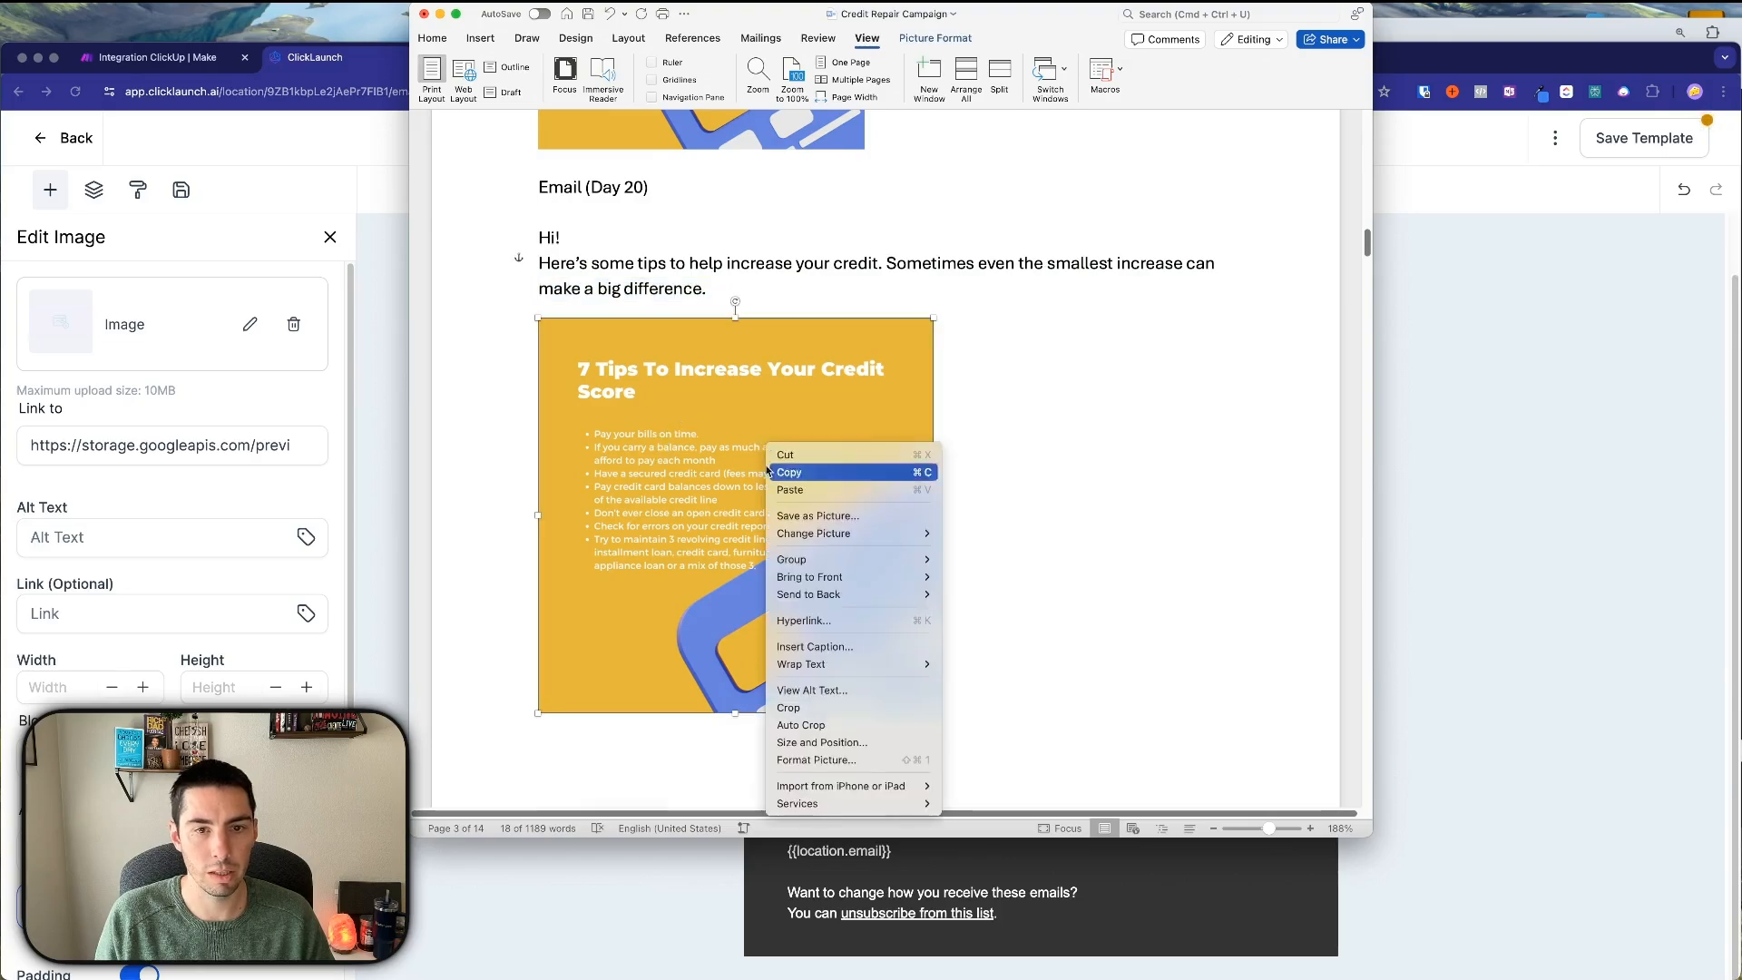
click(807, 515)
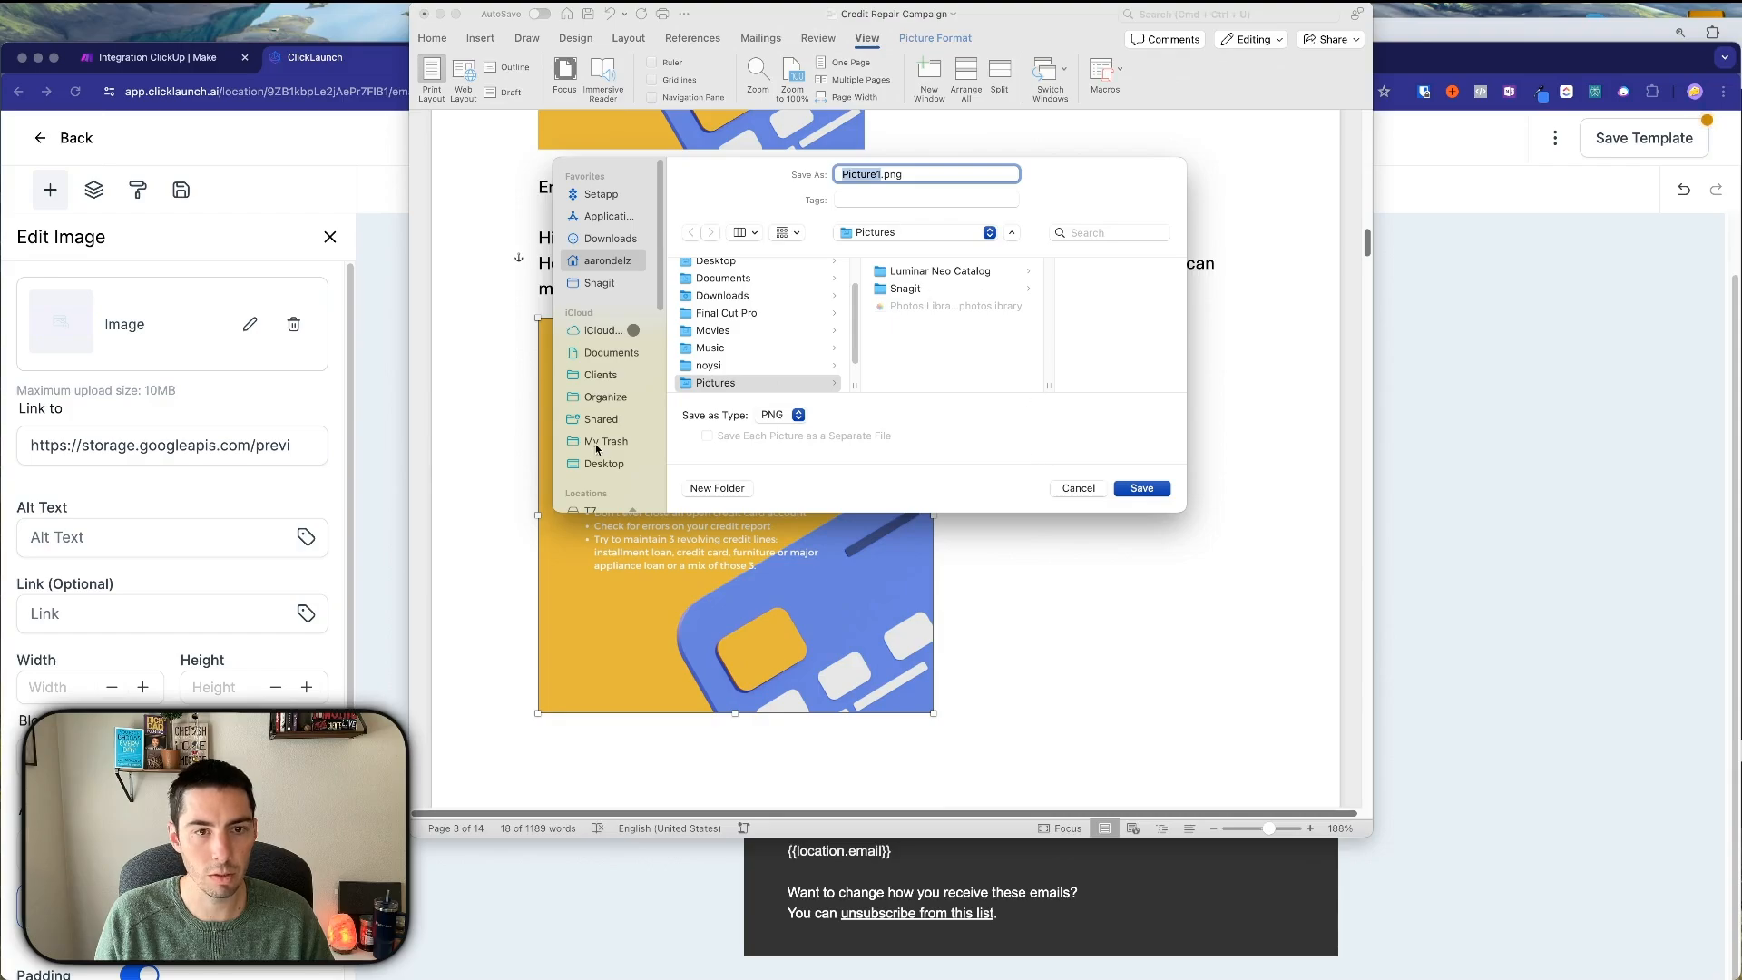
click(602, 441)
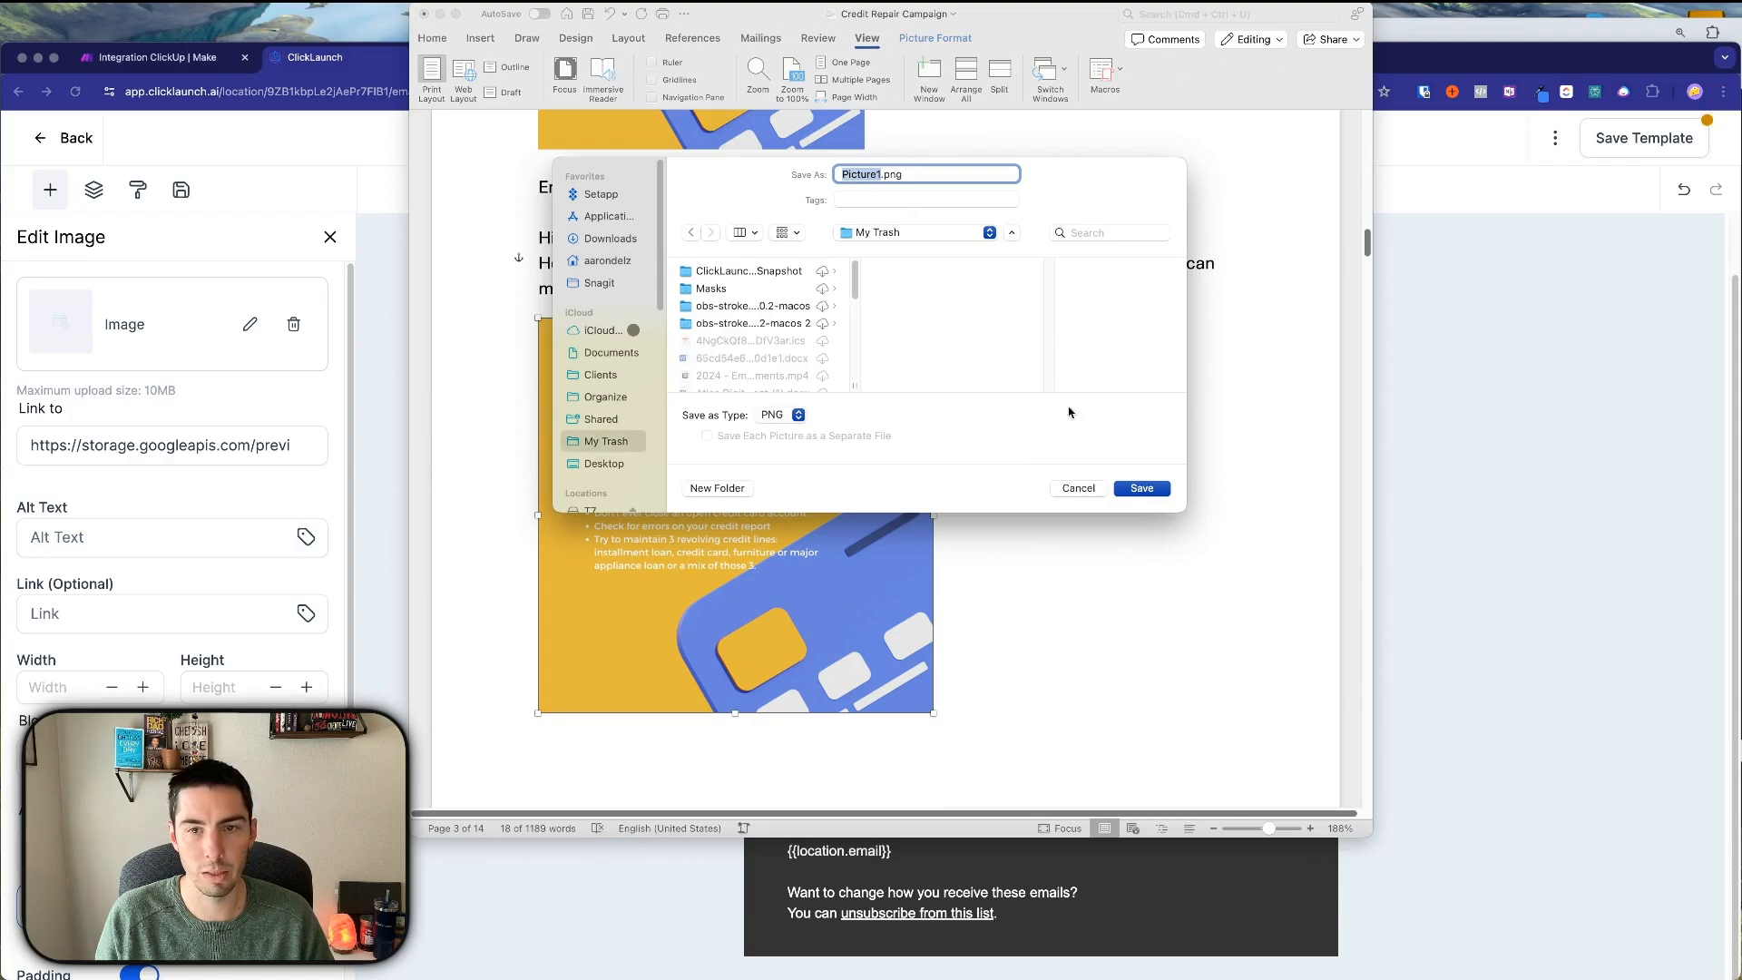
text(Credi)
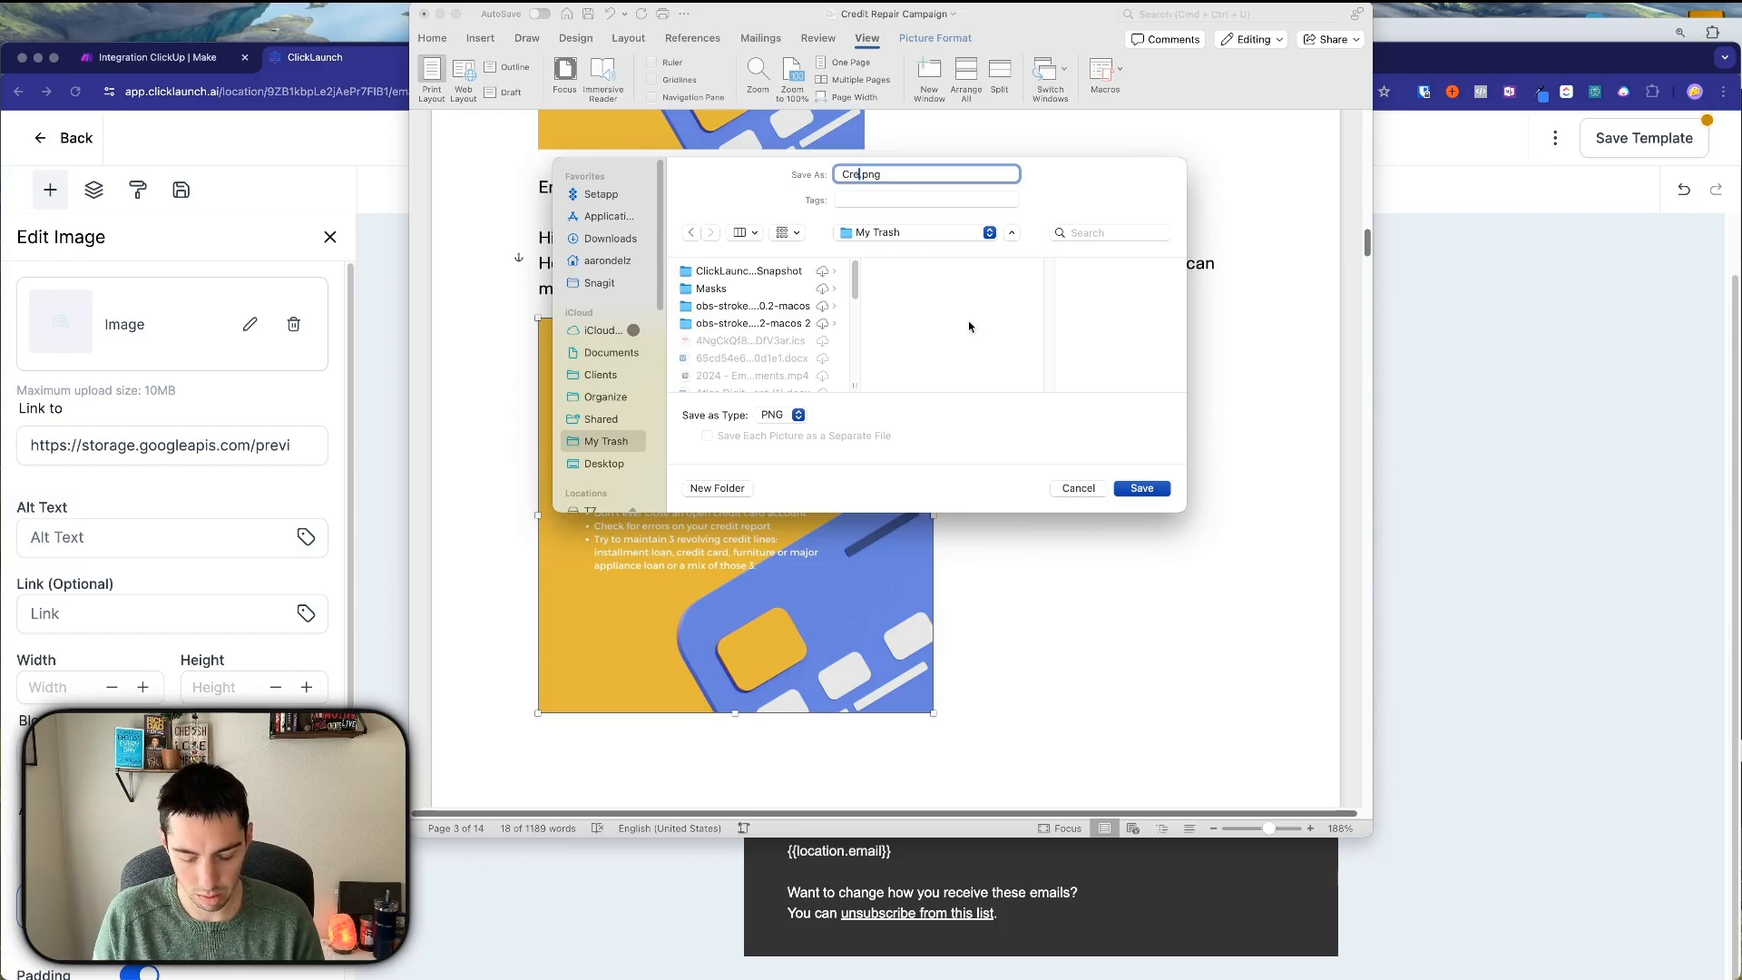
text(t Repair)
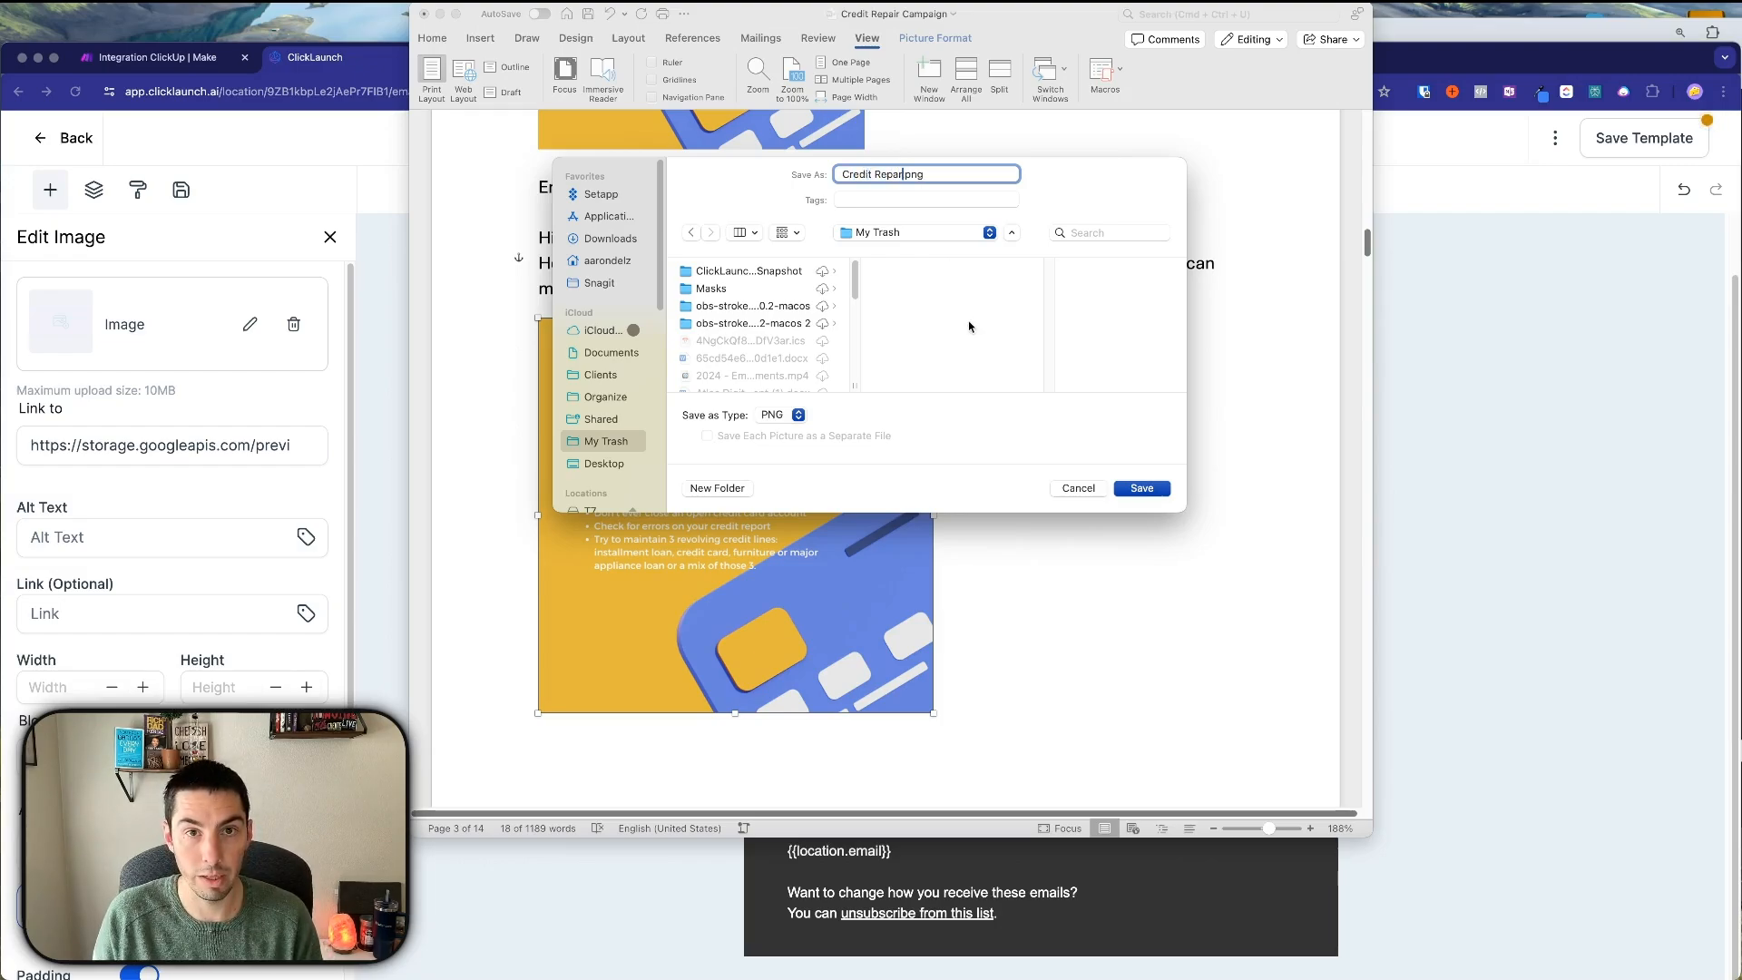
text( Img)
key(Return)
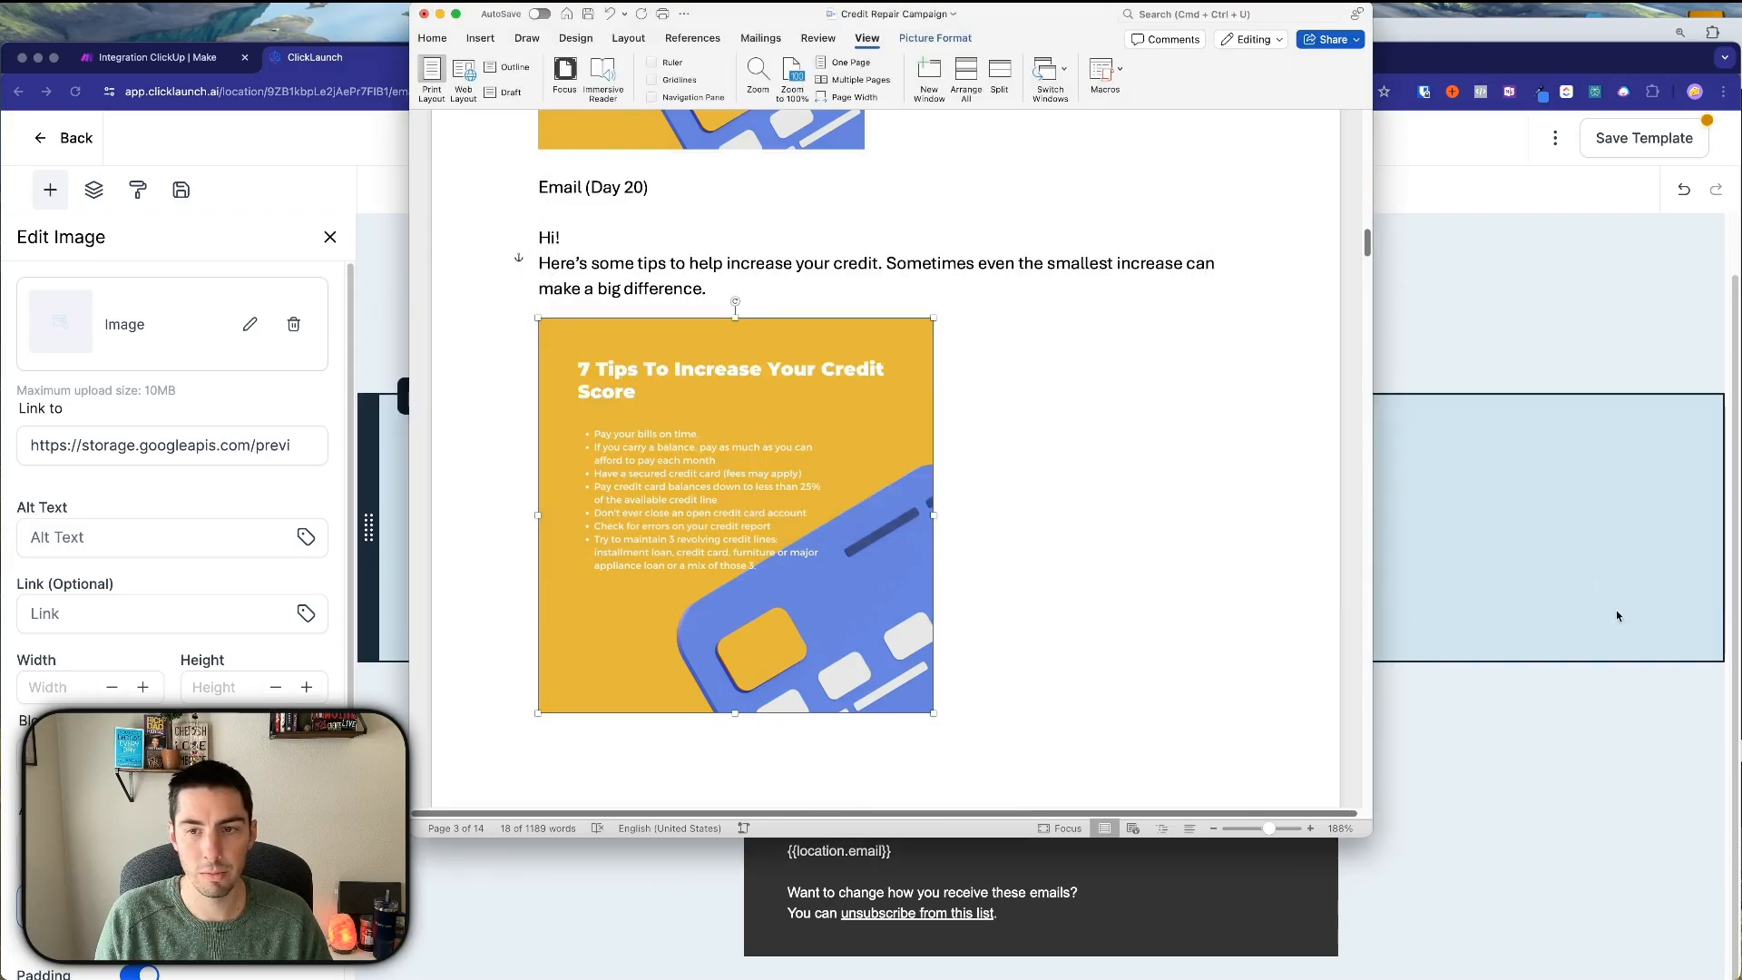
click(1486, 352)
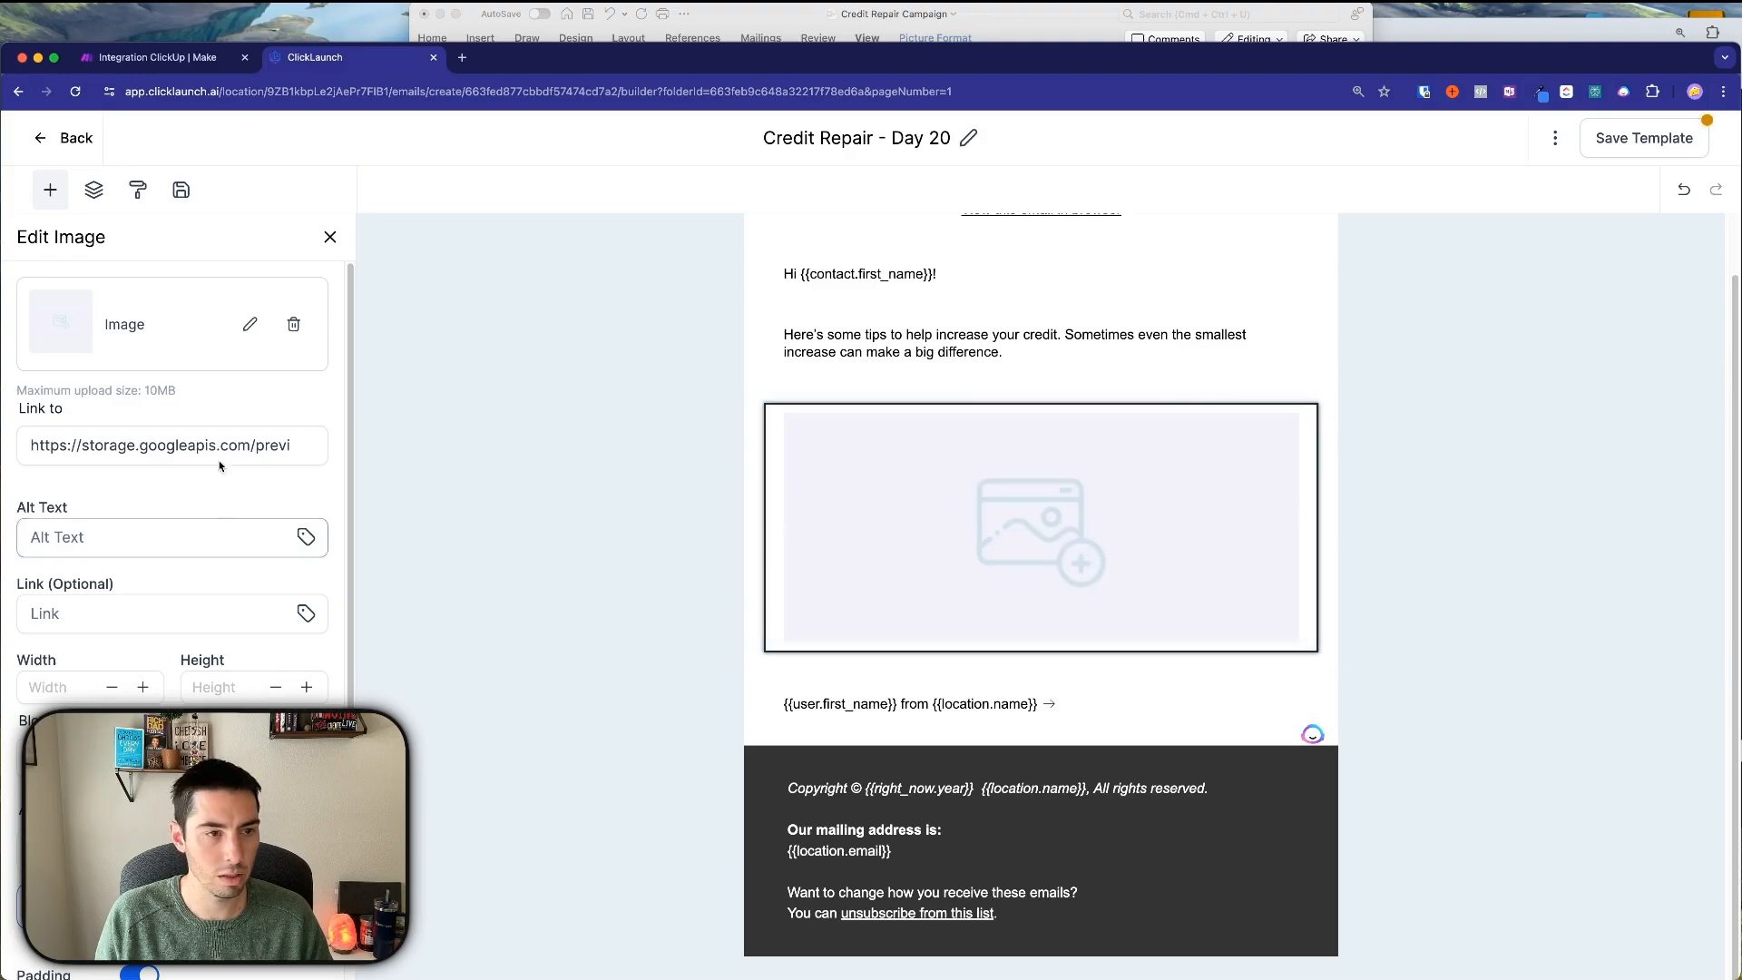
Upload Credit Repair Day 20.png from the media library and insert it into the image block.
click(250, 325)
click(218, 280)
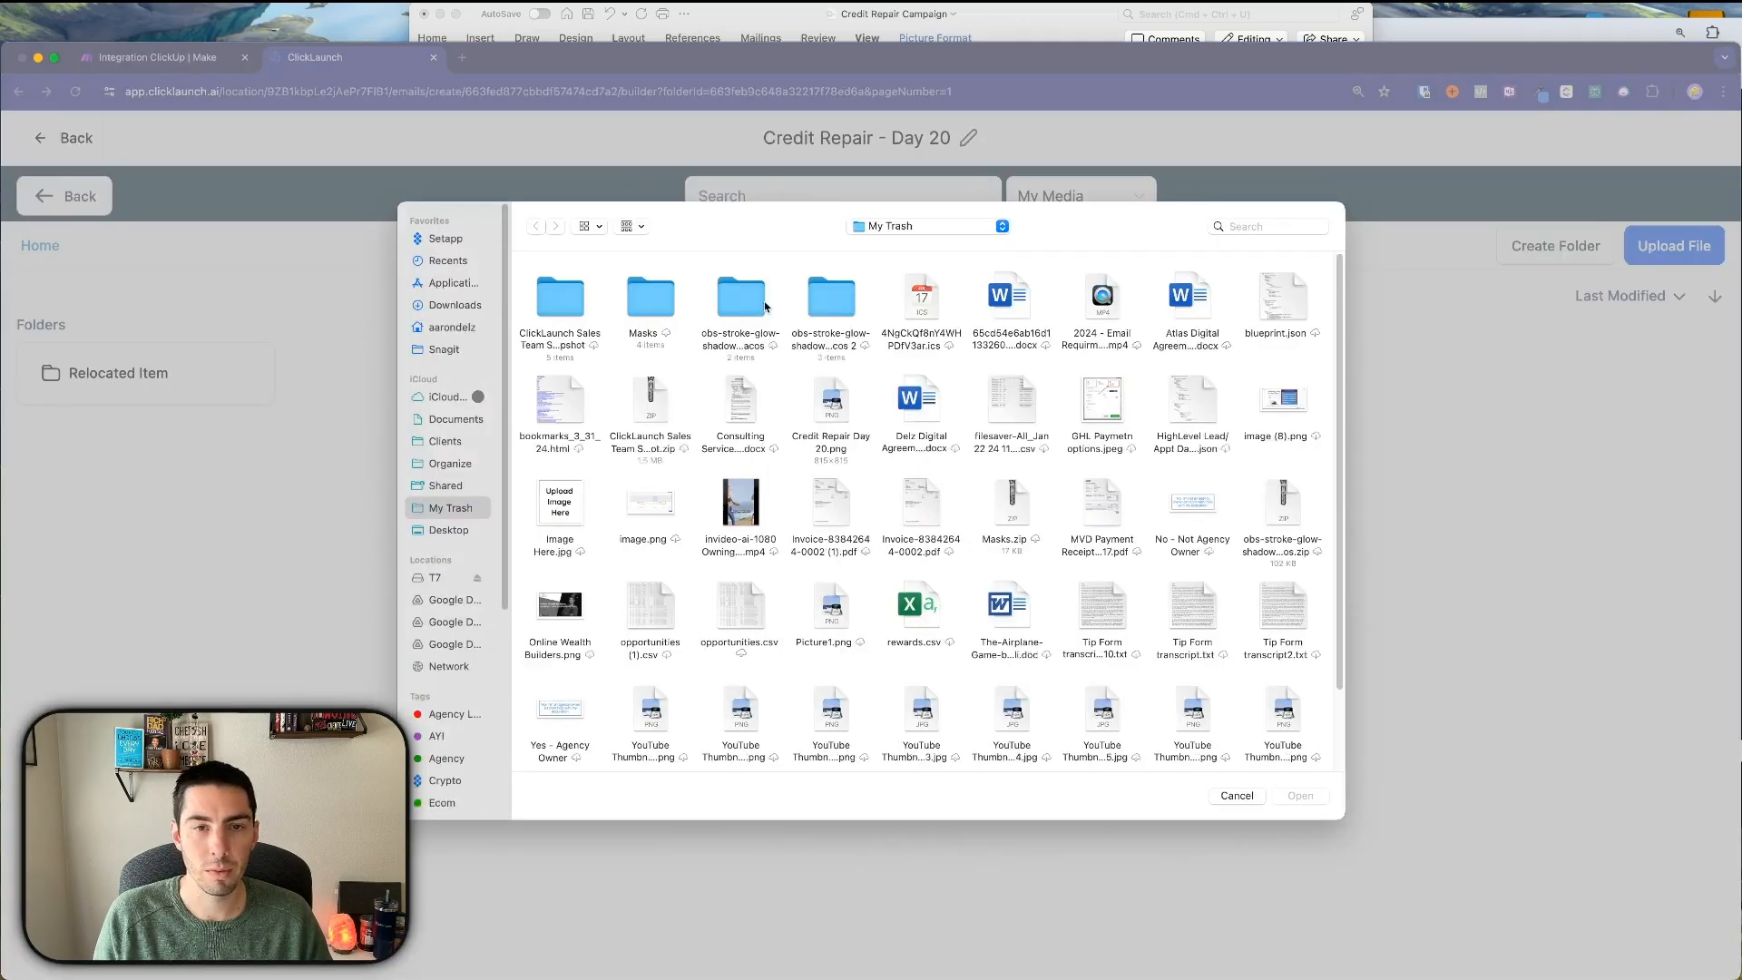
click(830, 404)
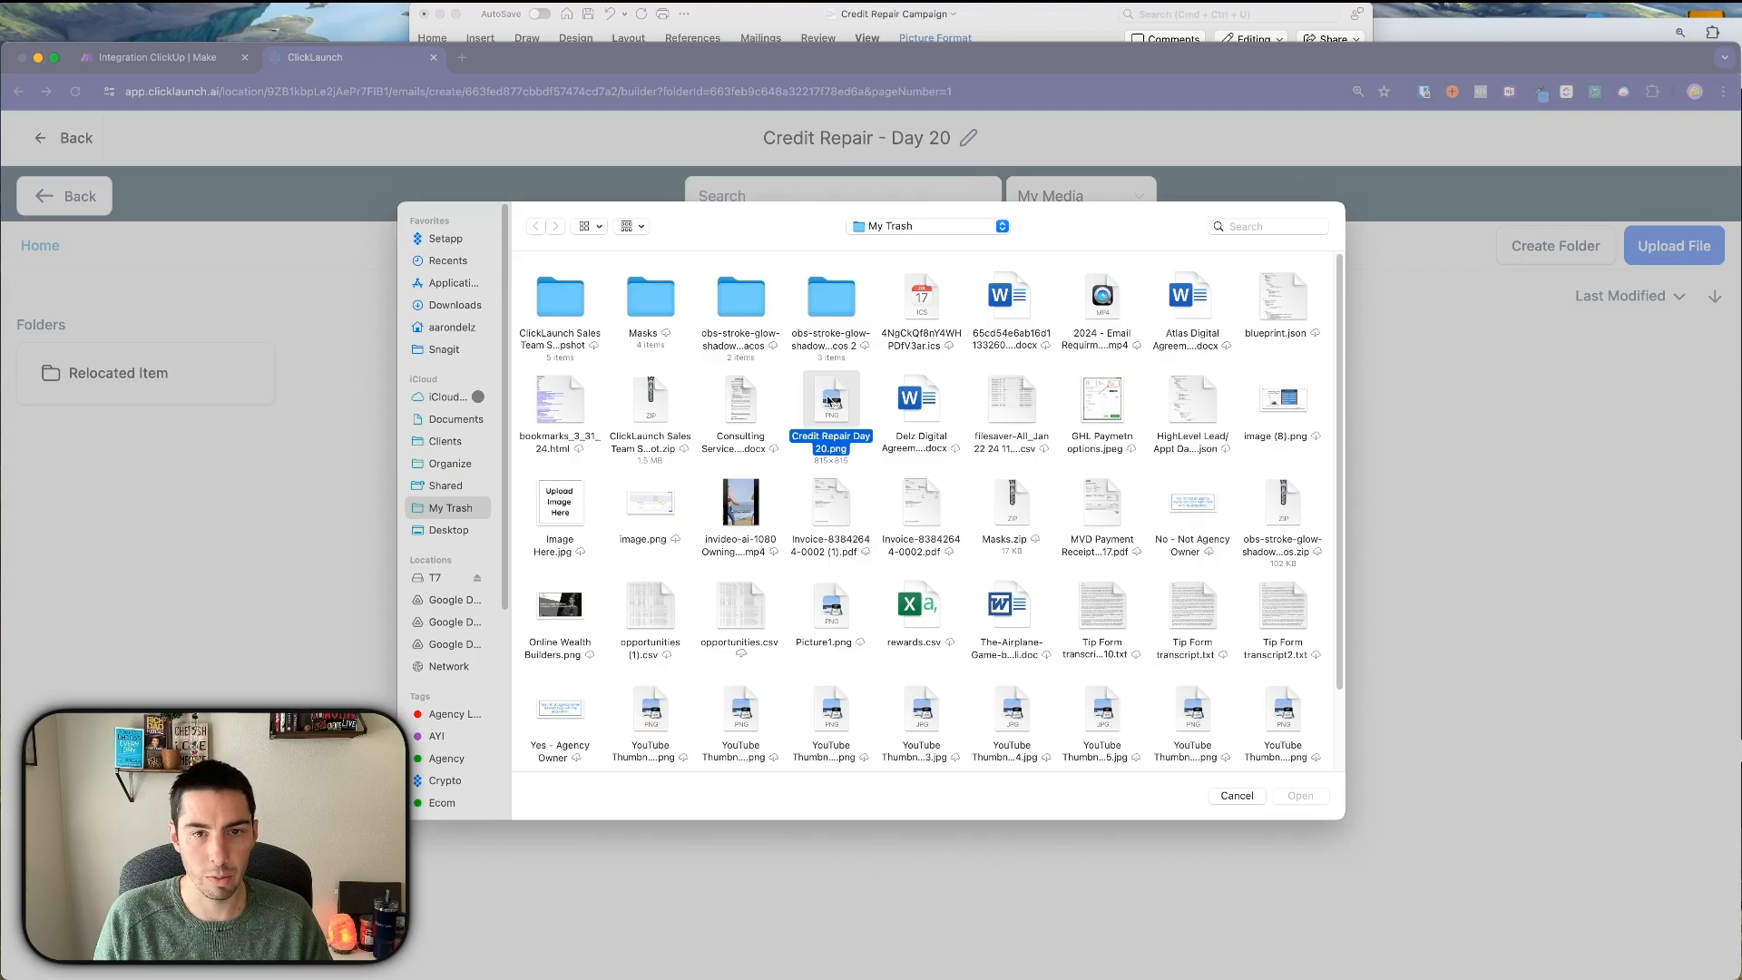
click(1303, 804)
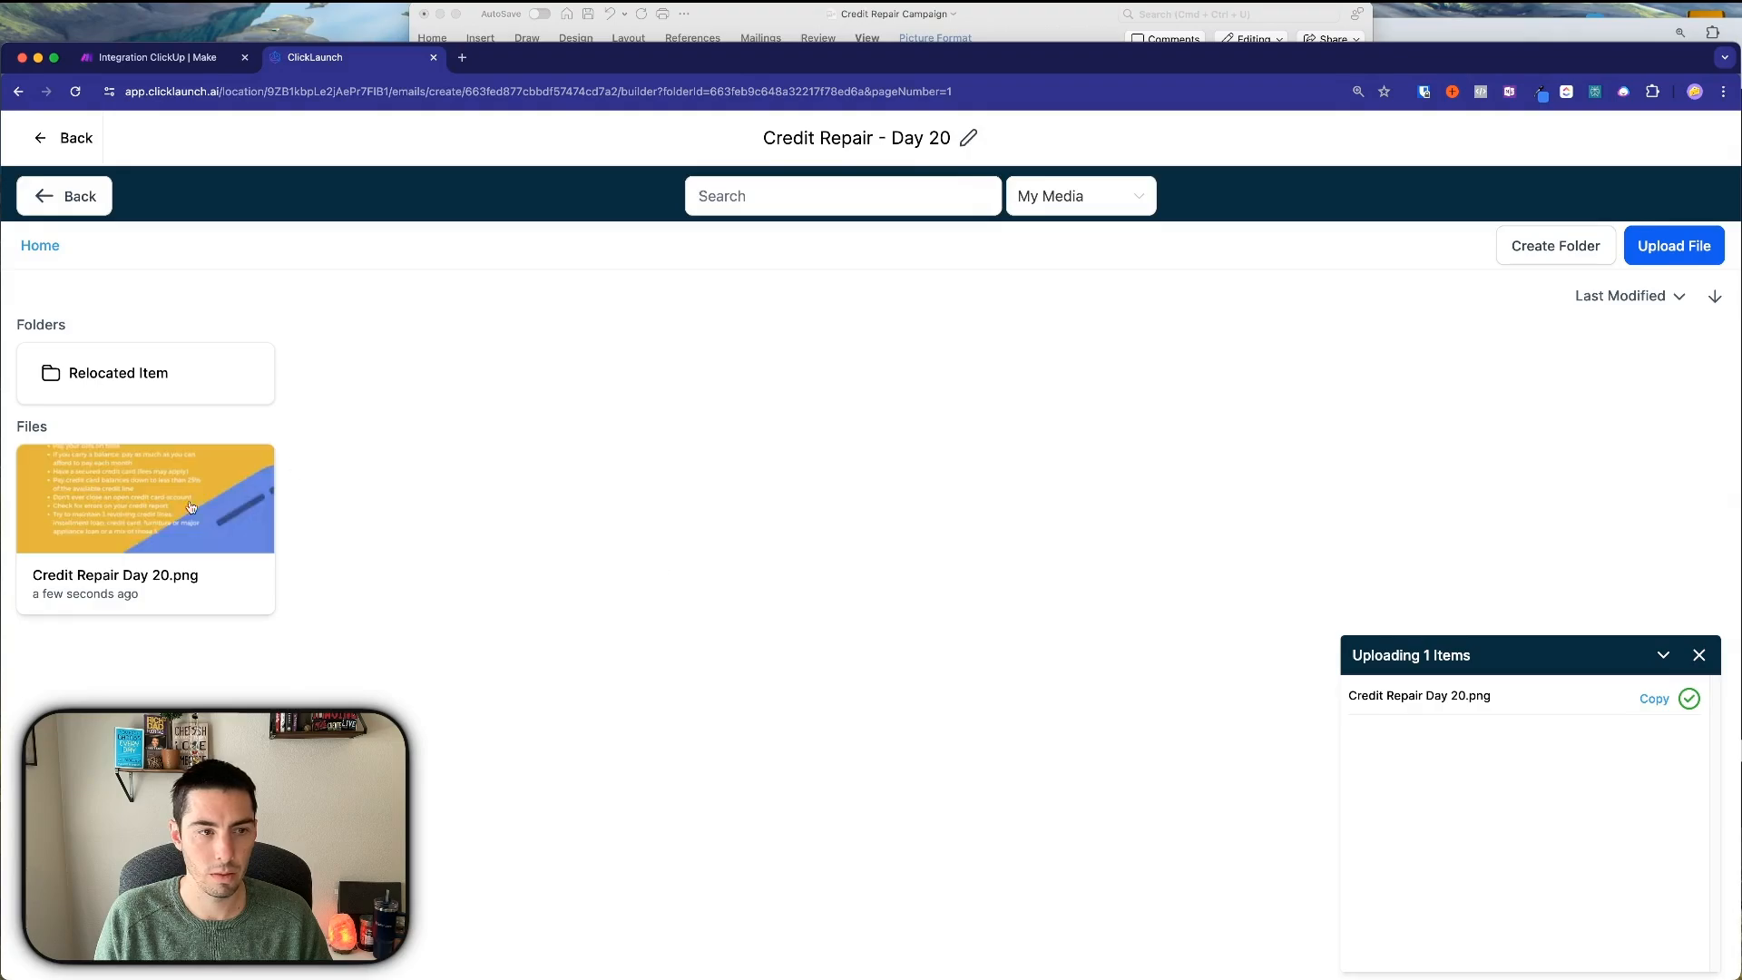
click(163, 495)
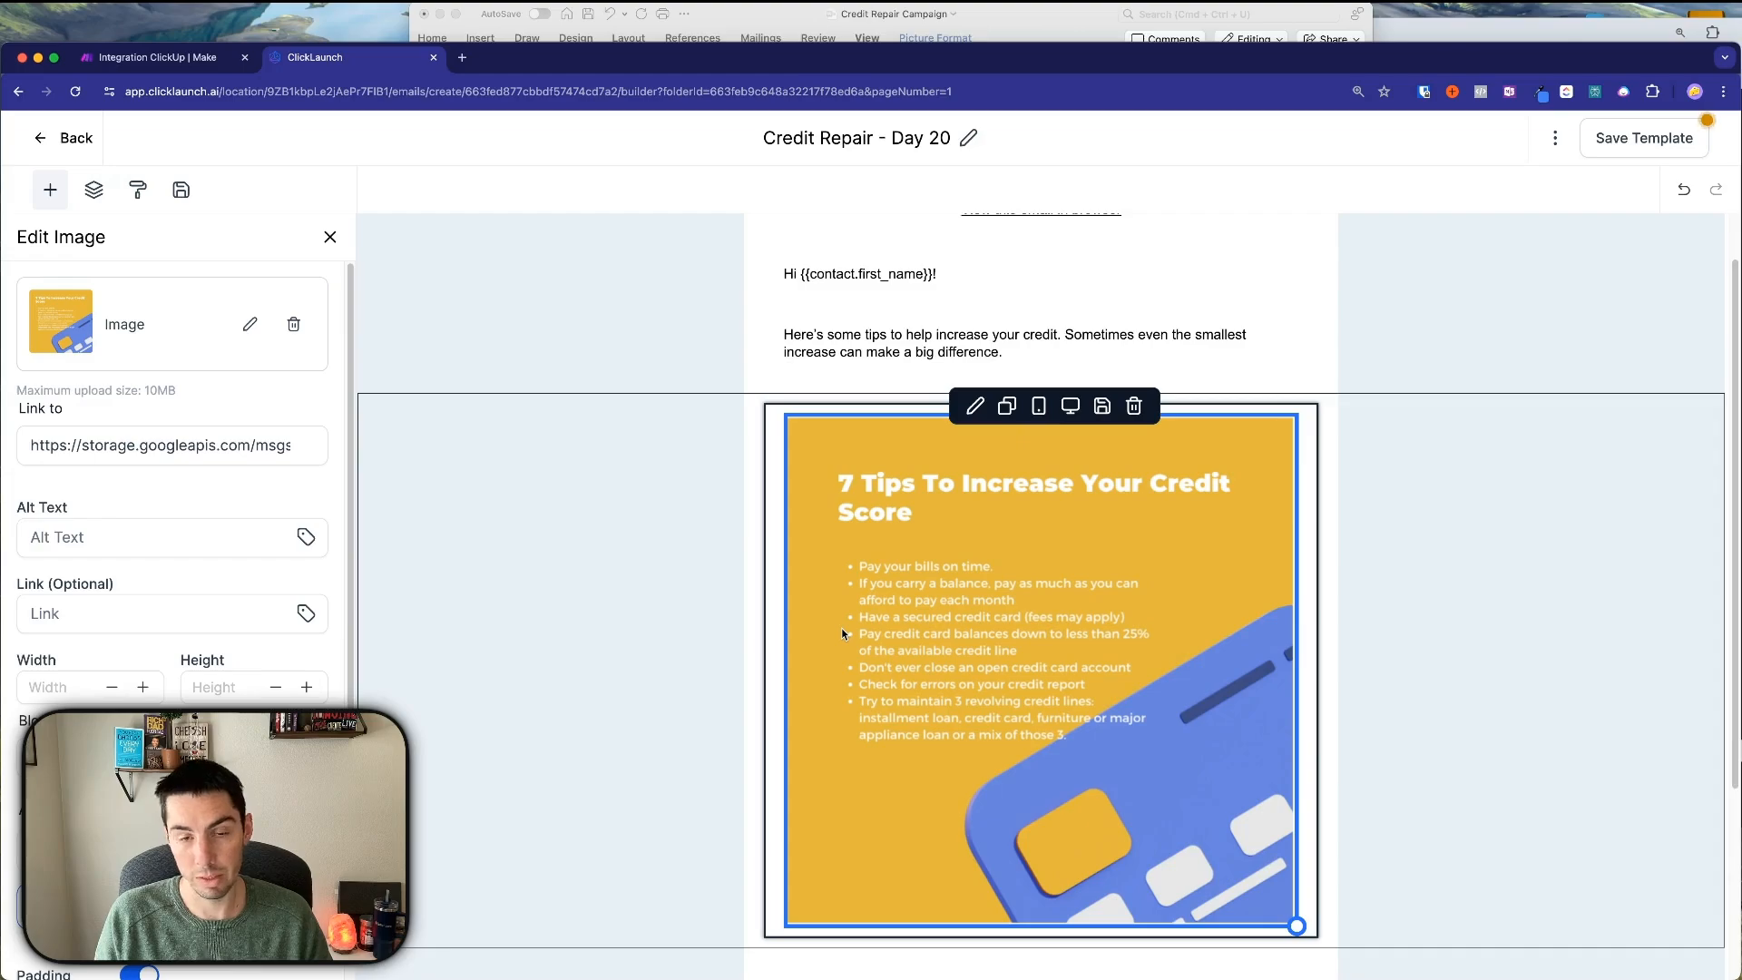
Set the image alignment to Full and its padding to 0 px.
scroll(263, 649, down, 4)
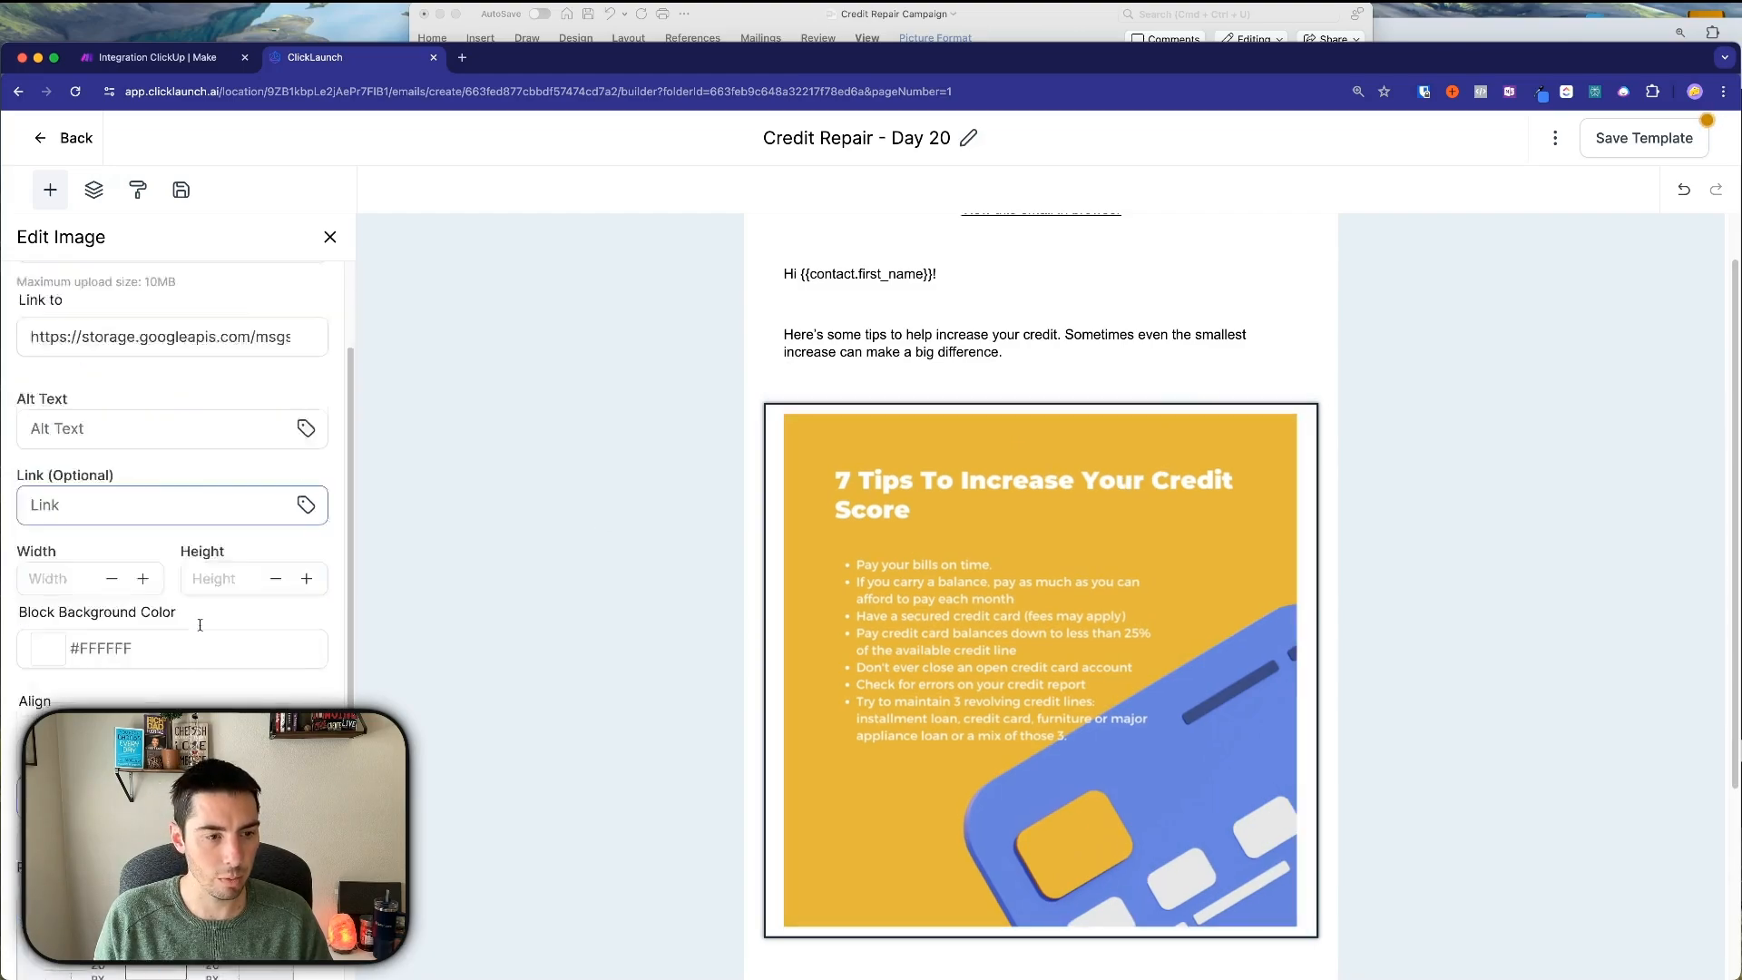
click(49, 694)
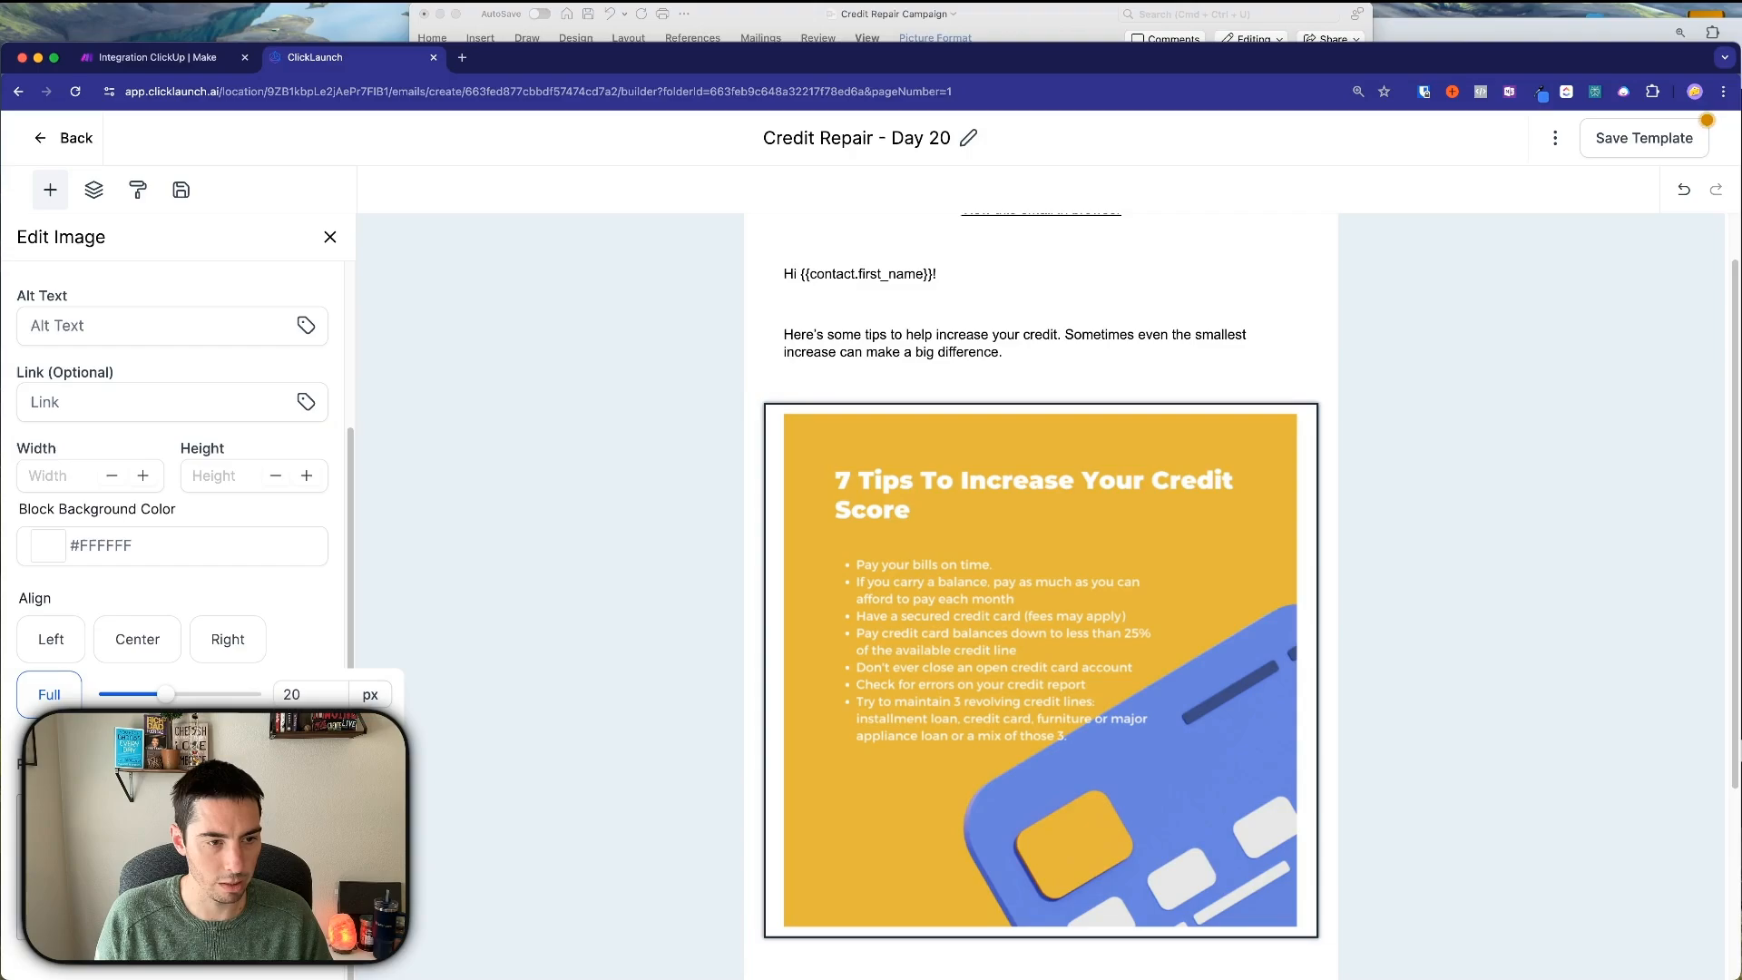
click(304, 866)
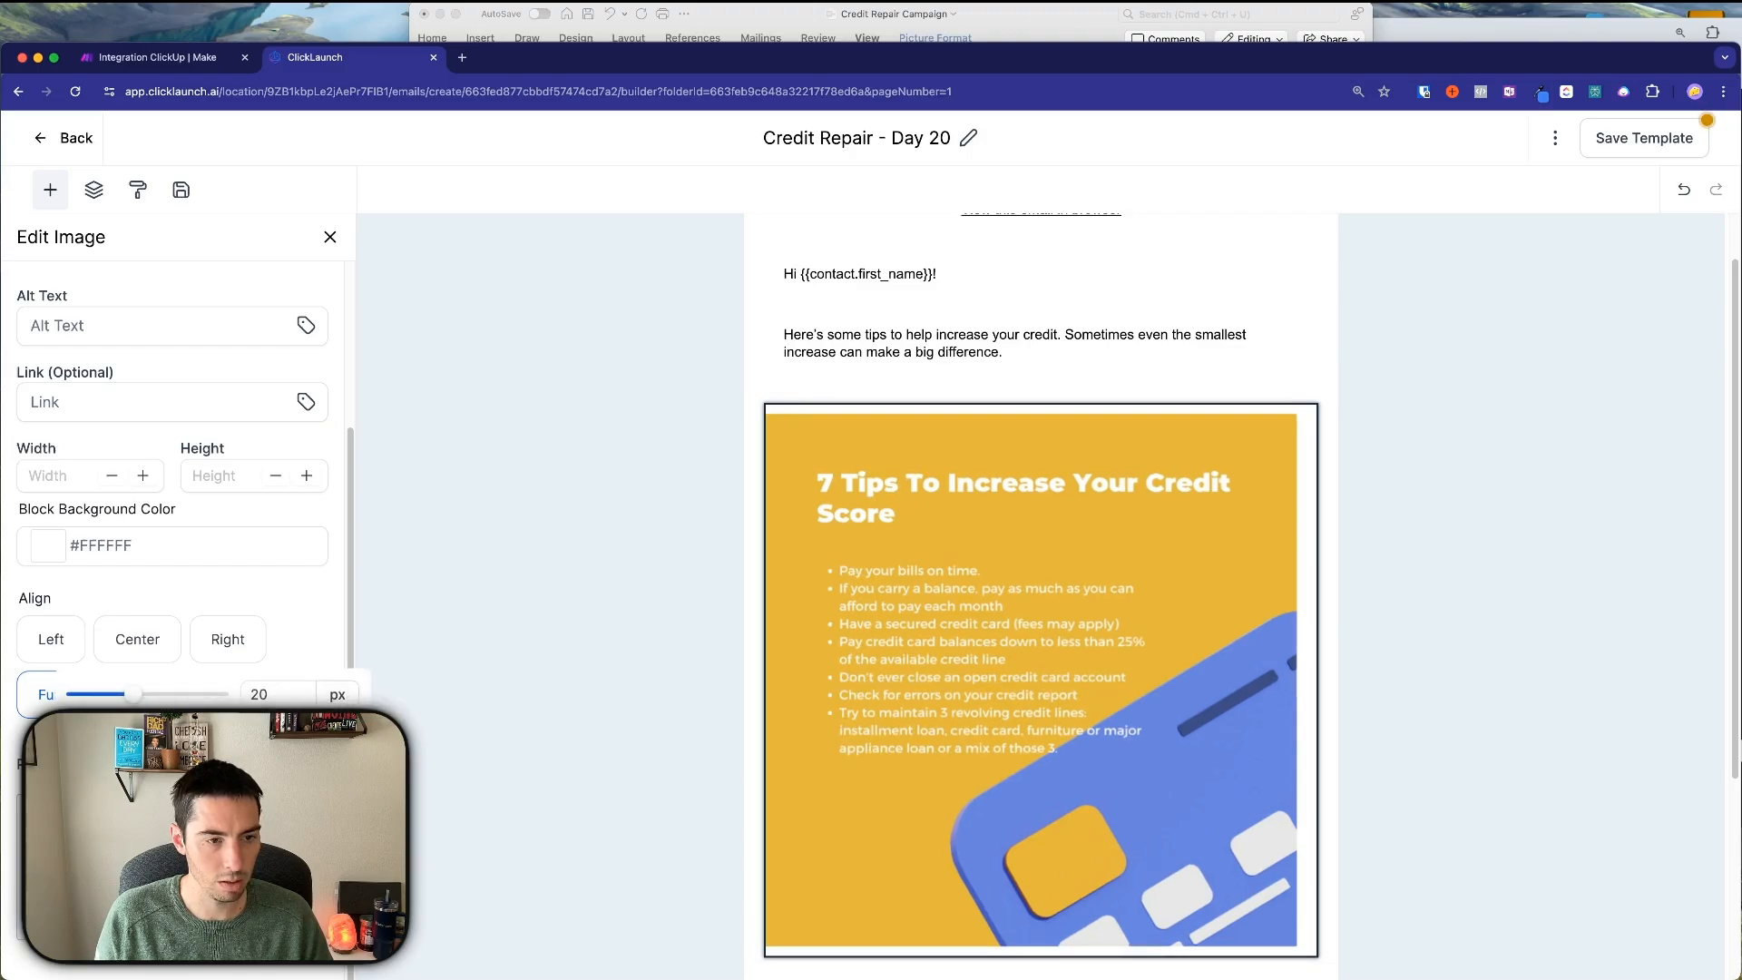
click(100, 741)
click(173, 817)
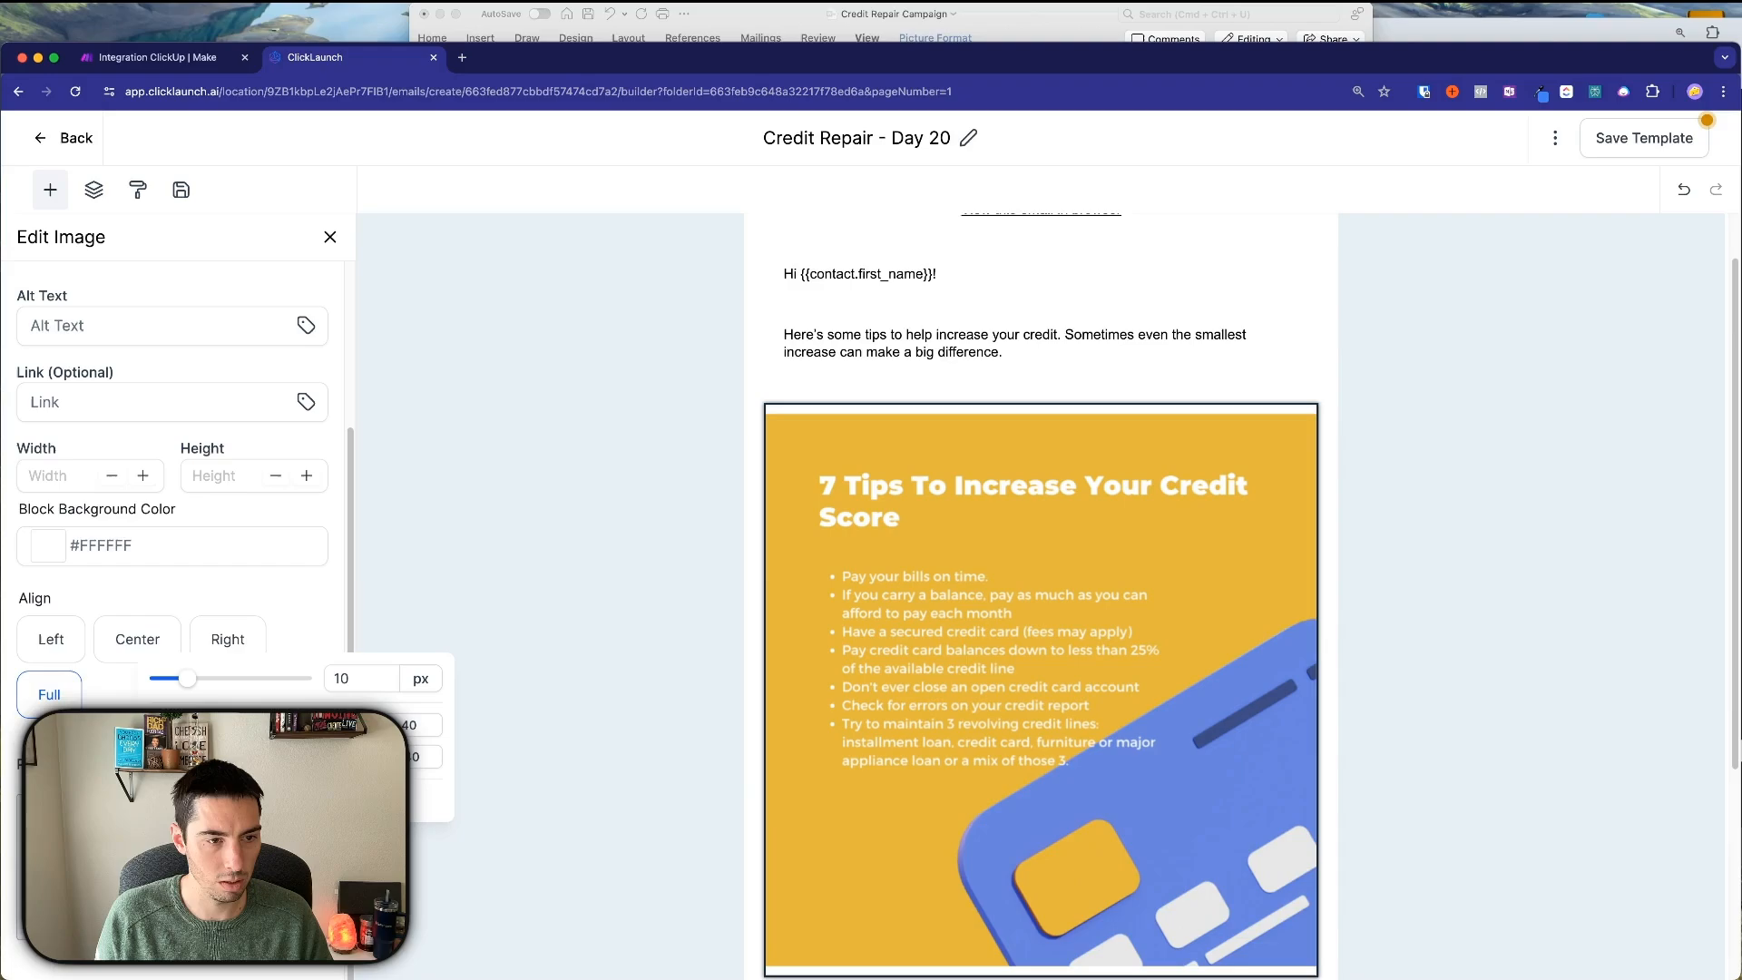
click(183, 724)
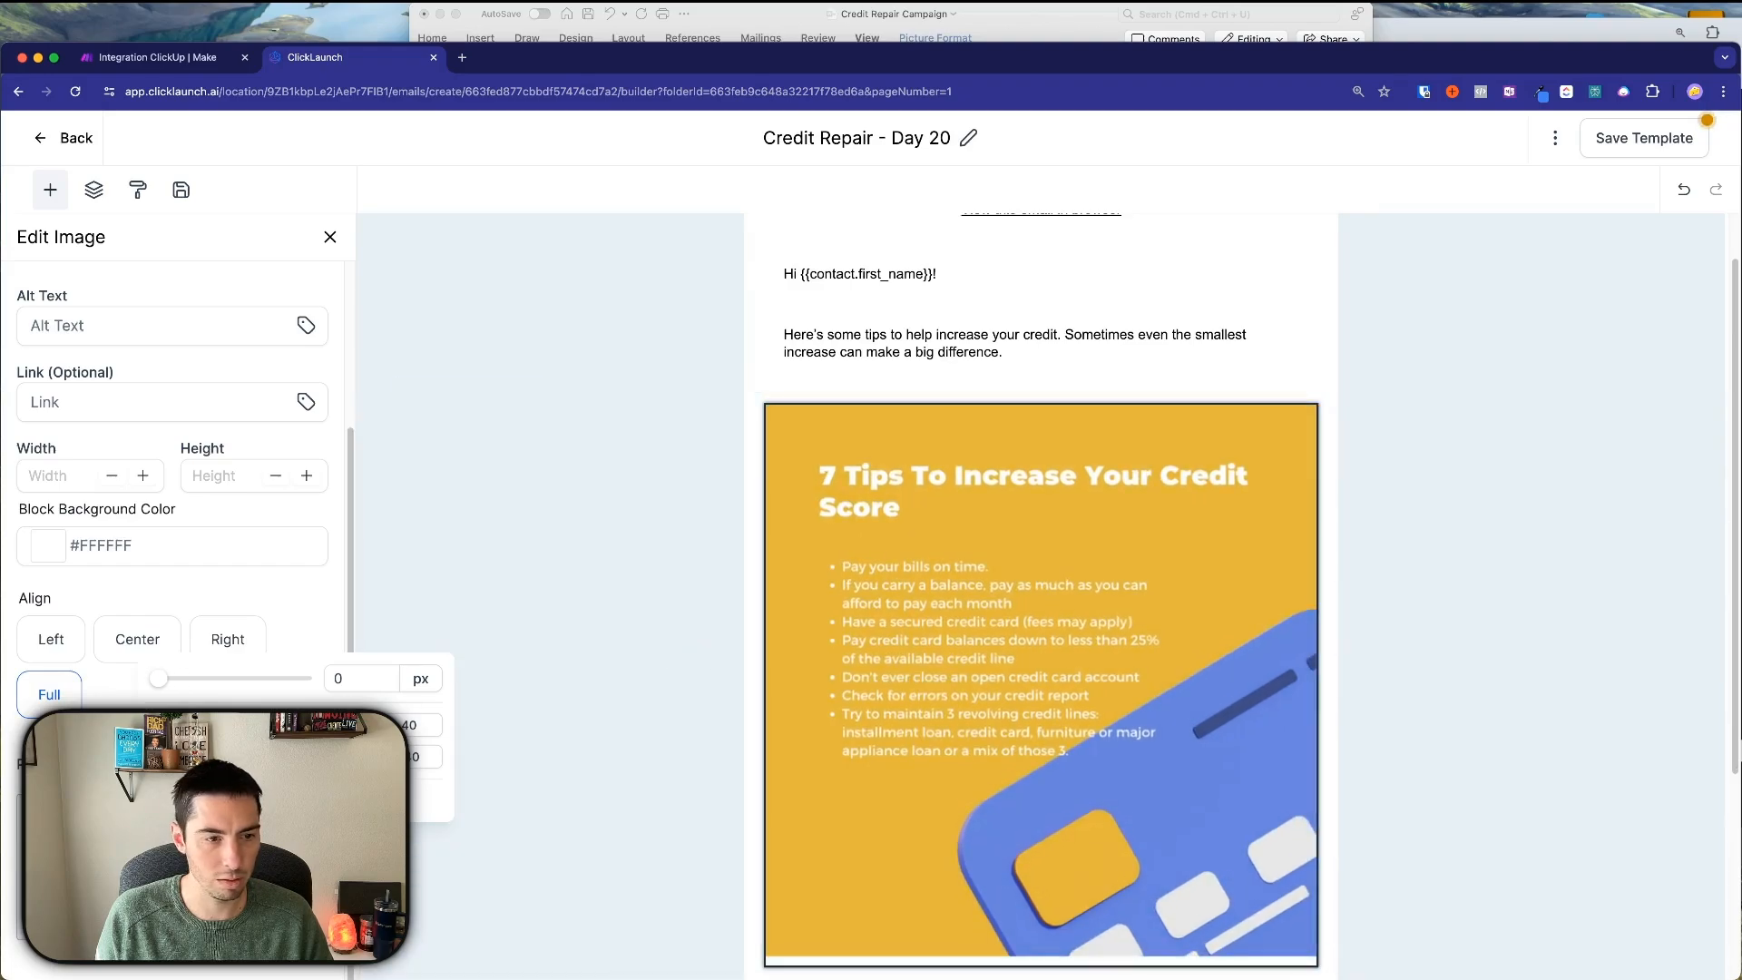
click(172, 924)
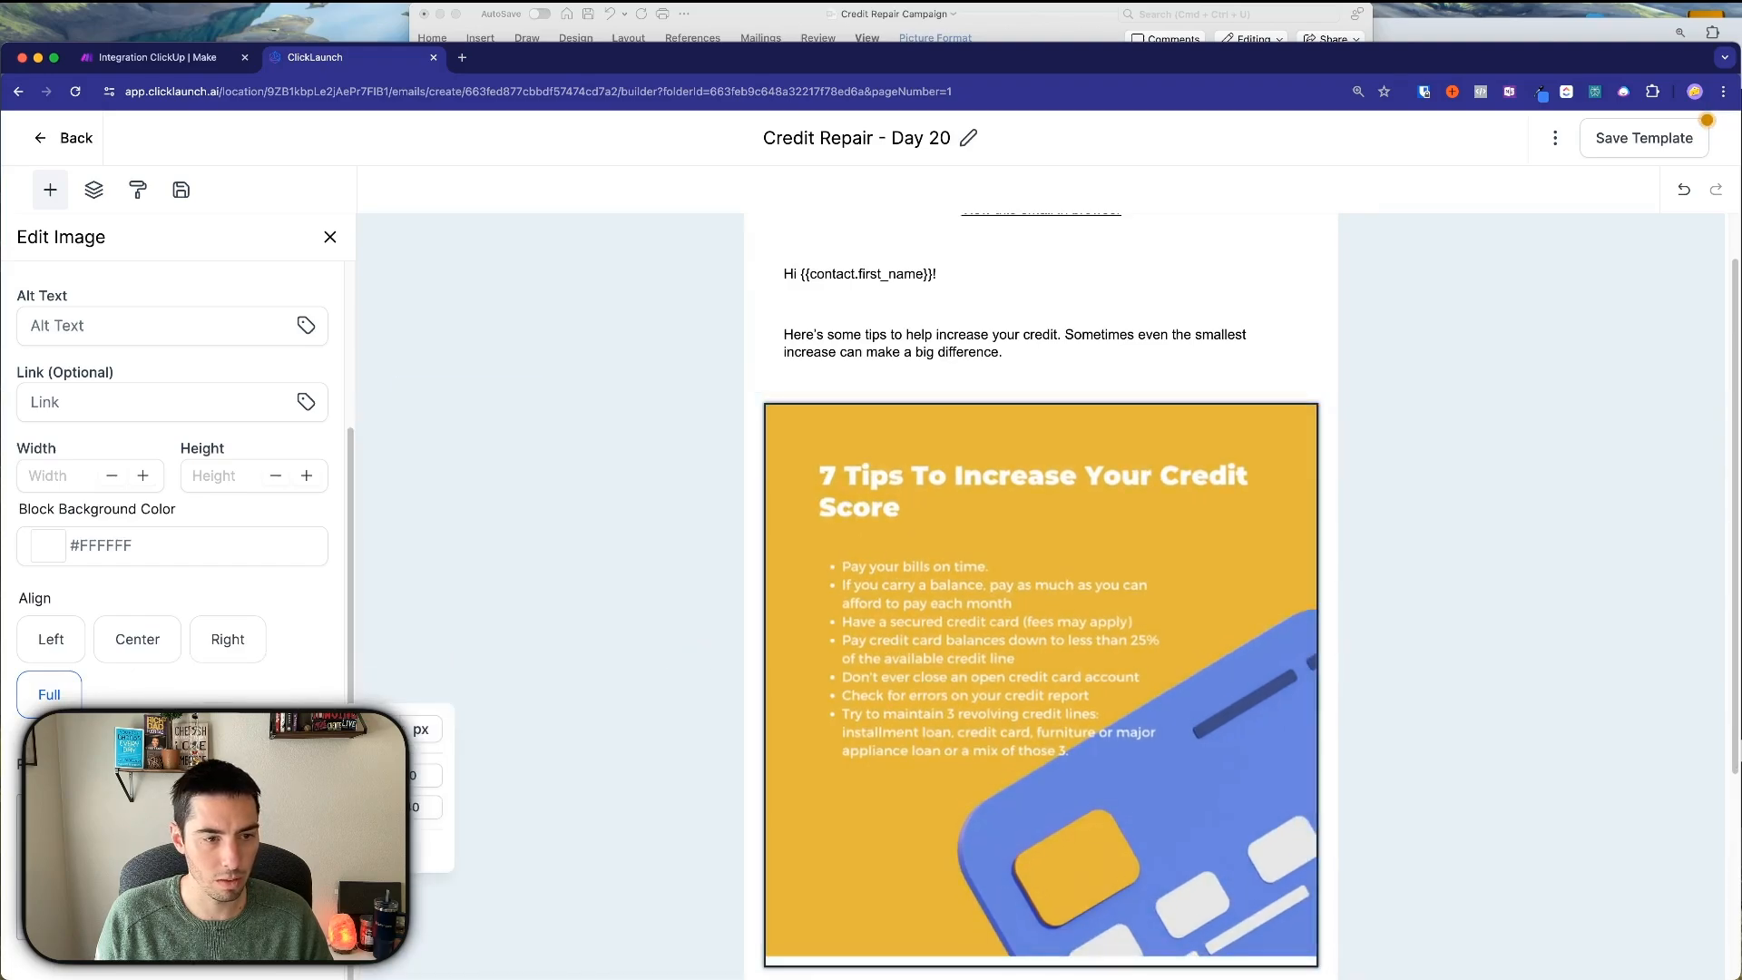
scroll(944, 602, down, 3)
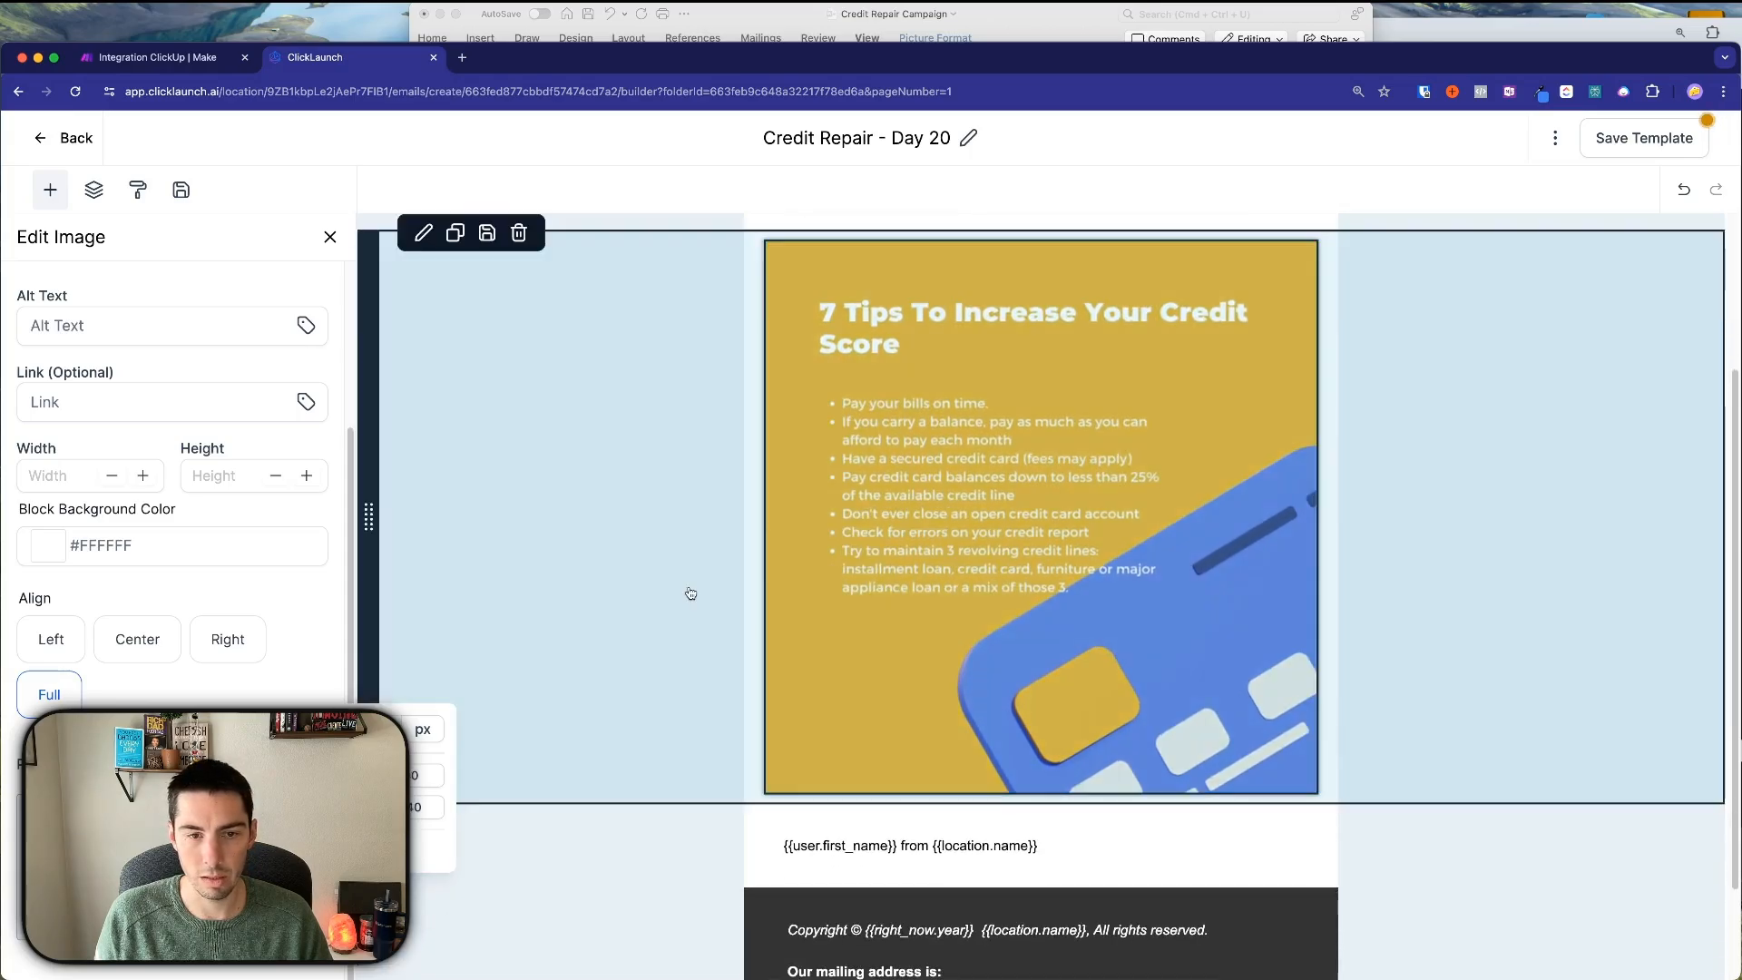
click(690, 593)
scroll(706, 522, up, 4)
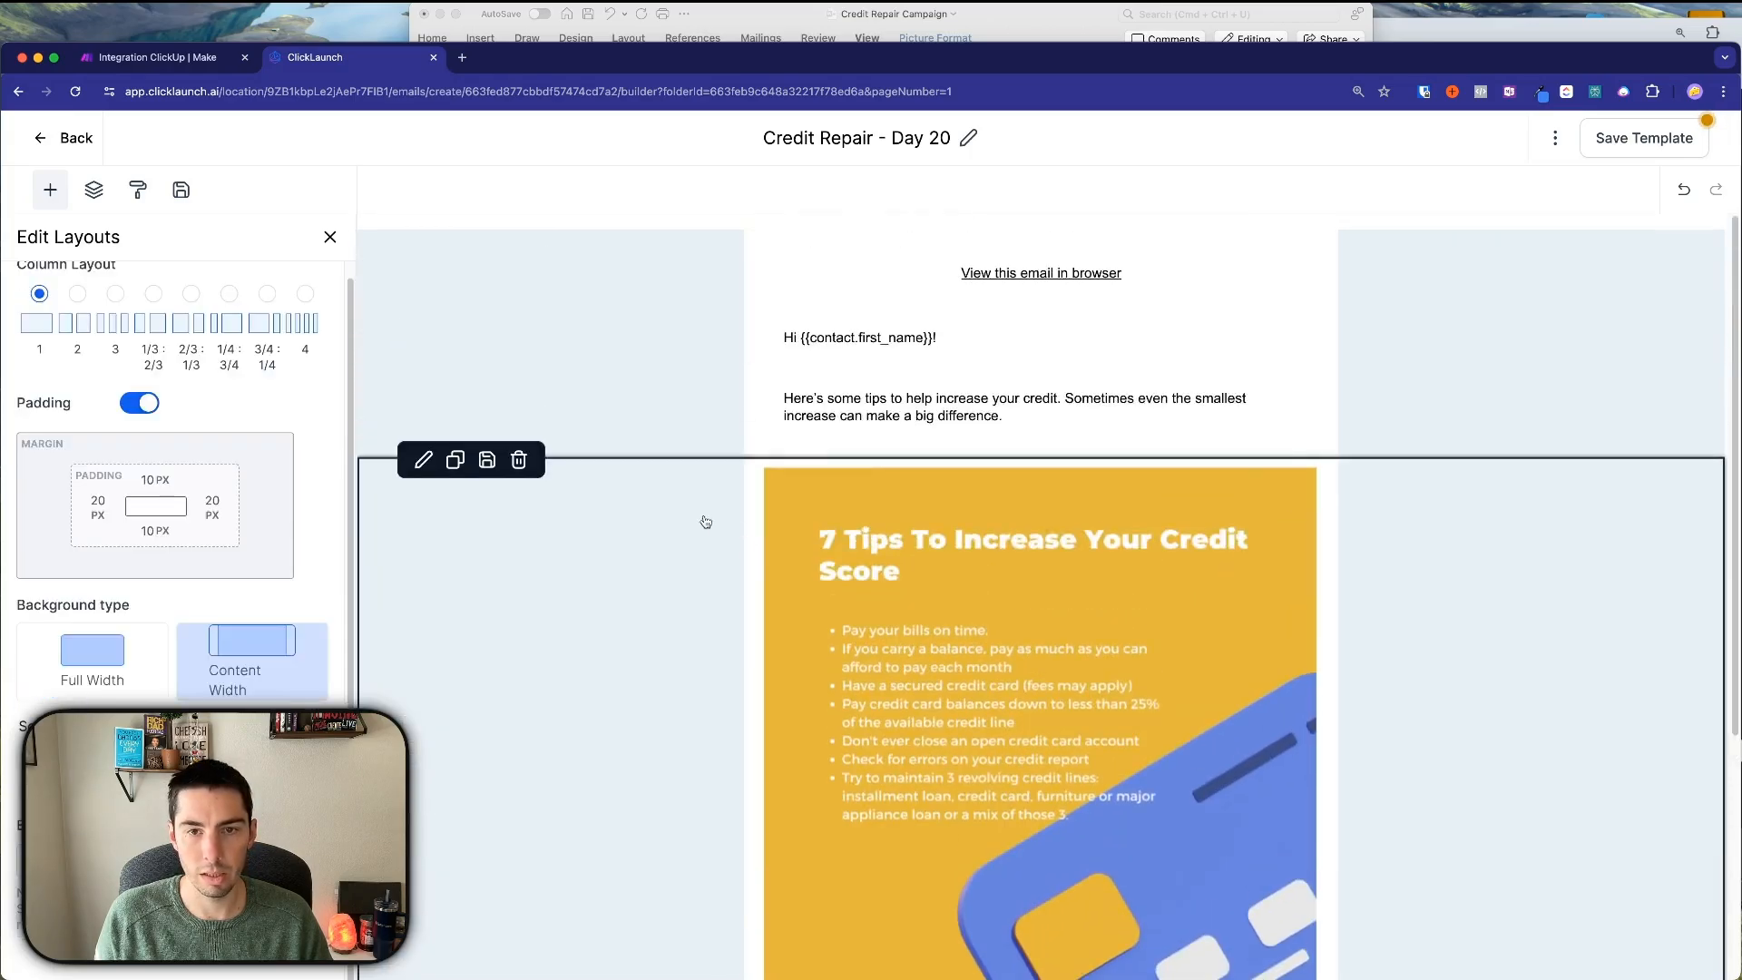
Open Template Settings and copy the Day 20 subject line from ChatGPT.
click(1555, 138)
click(1528, 280)
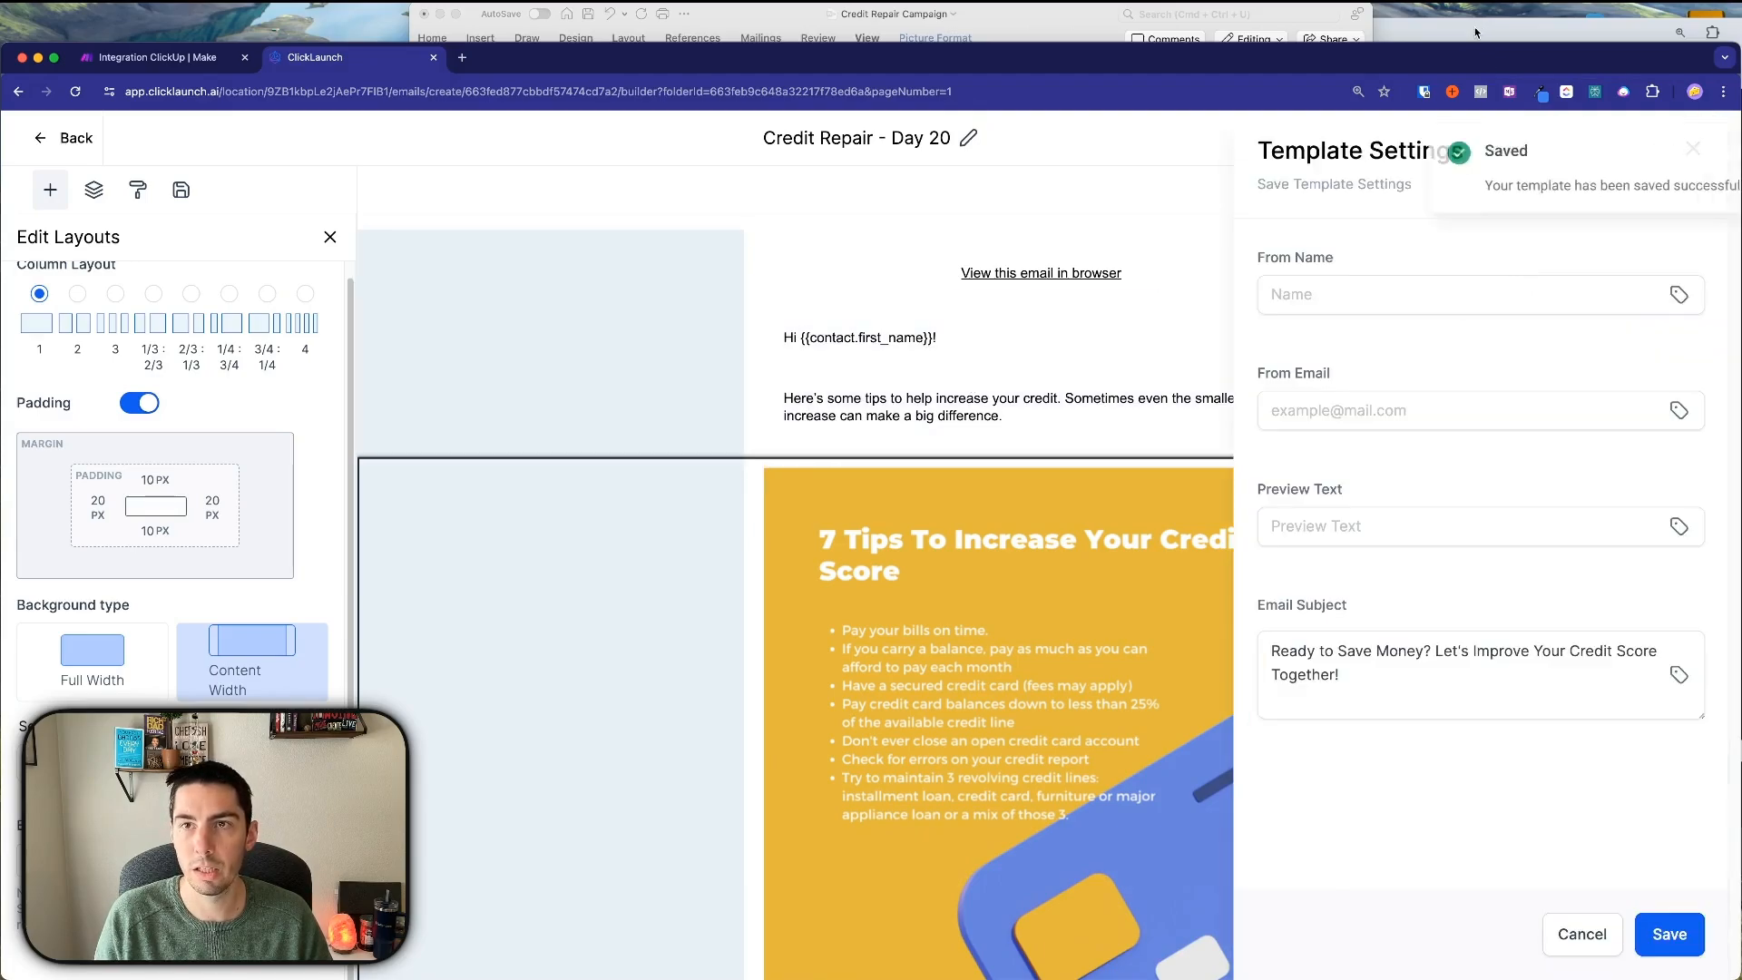
key(super+Tab)
drag(937, 590, 1336, 592)
key(ctrl+c)
scroll(1411, 543, down, 3)
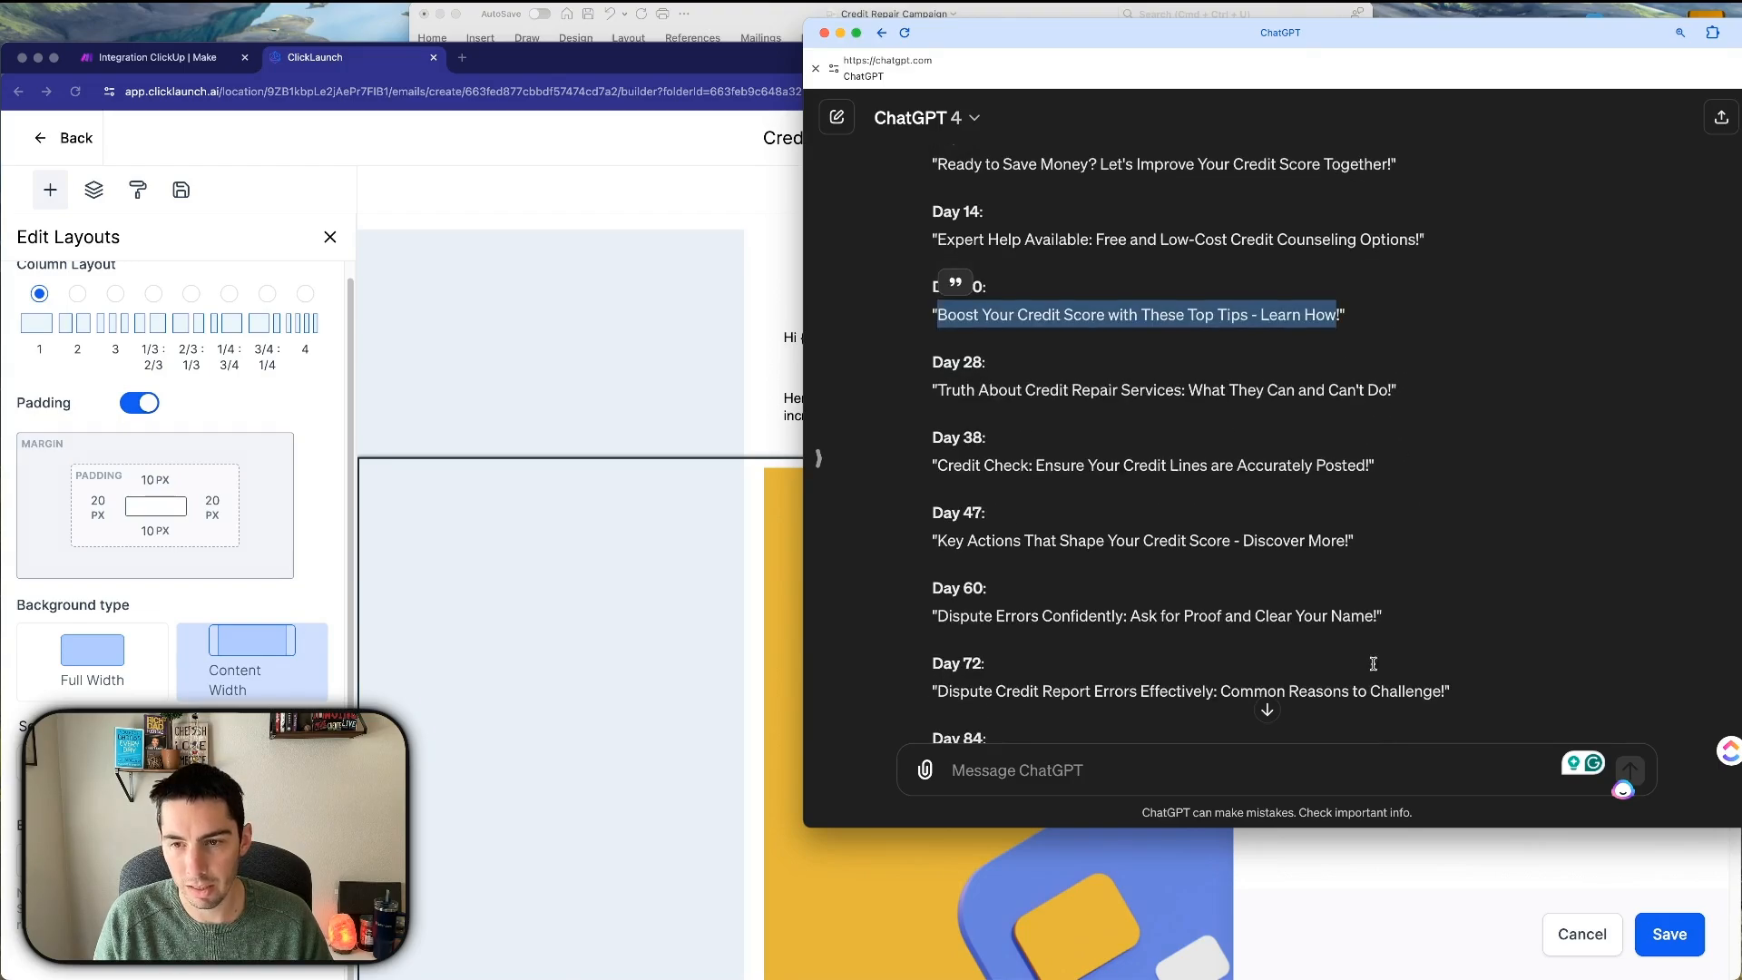
scroll(1388, 616, up, 3)
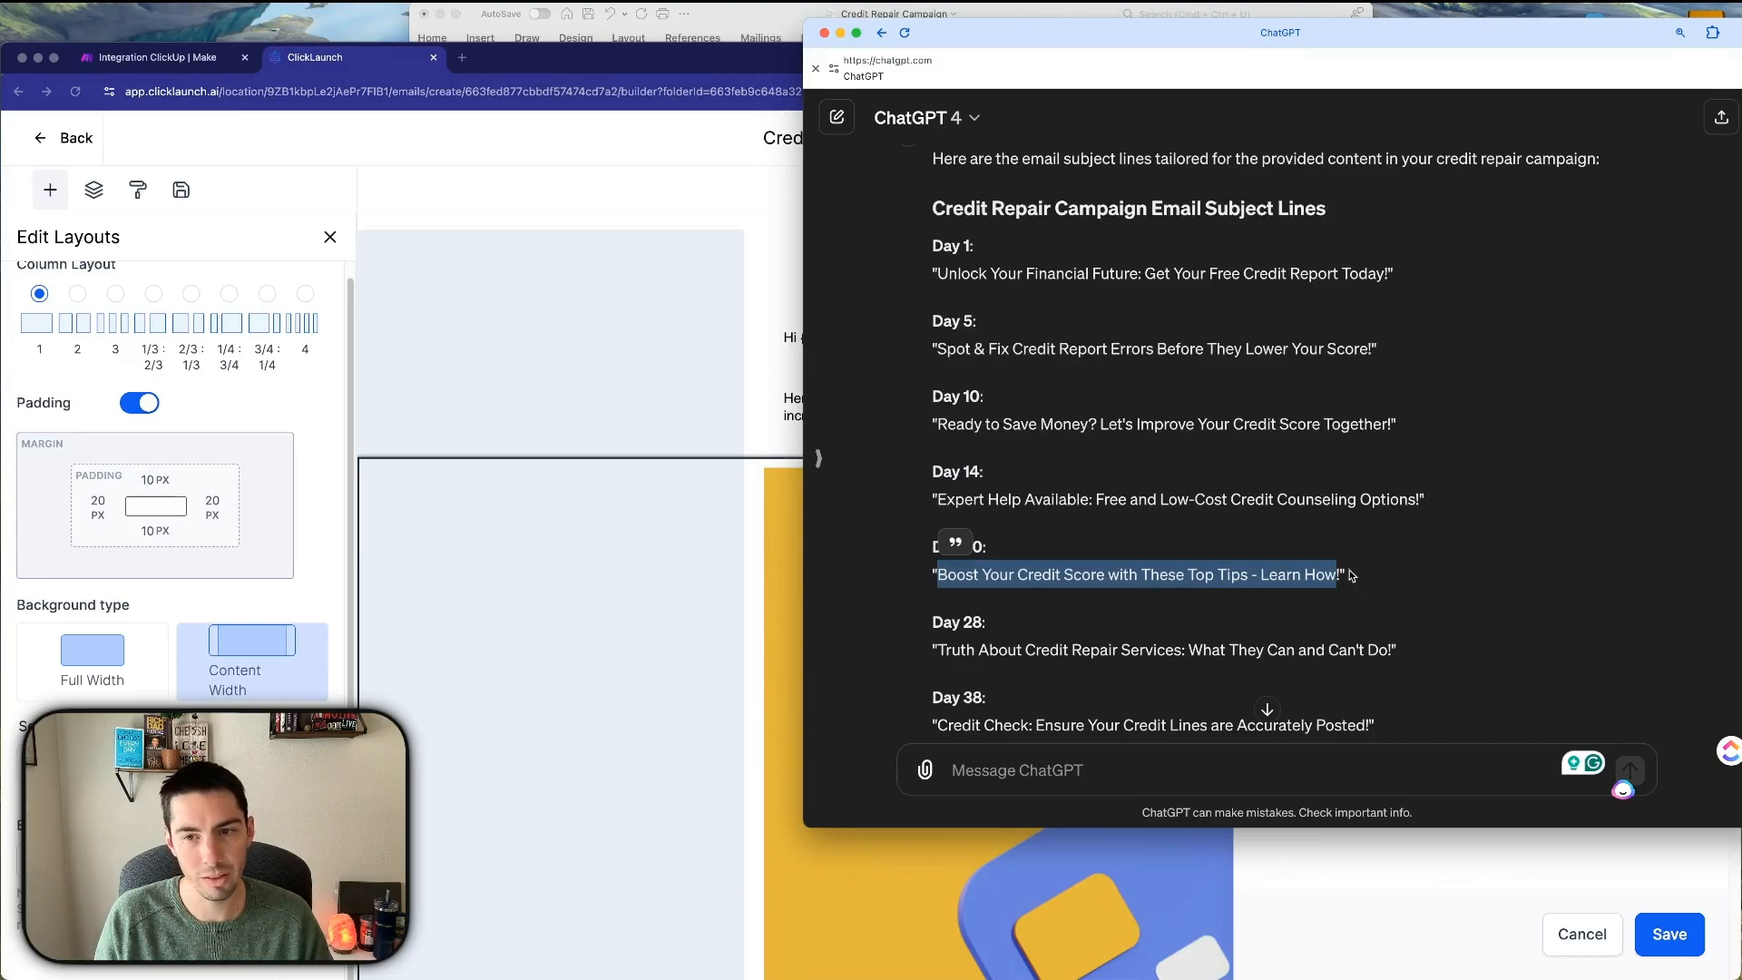
click(688, 558)
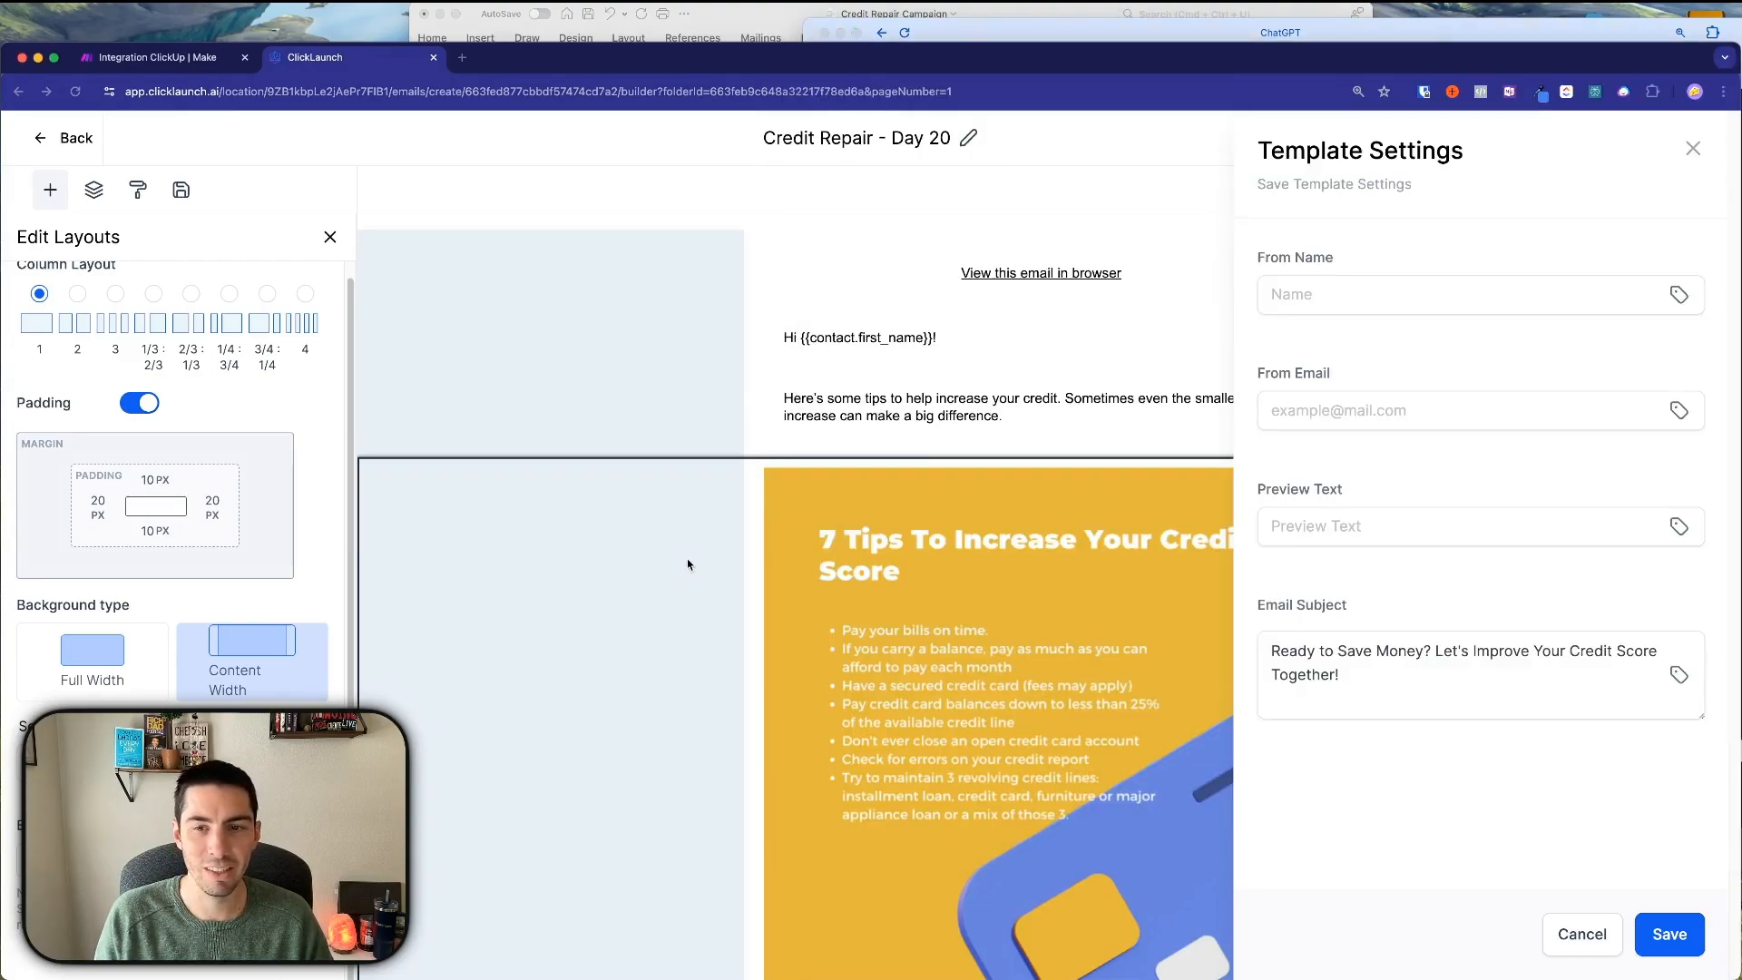
Set the Email Subject to 'Boost Your Credit Score with These Top Tips - Learn How', save, and return to the list.
click(1470, 690)
key(ctrl+a)
key(ctrl+v)
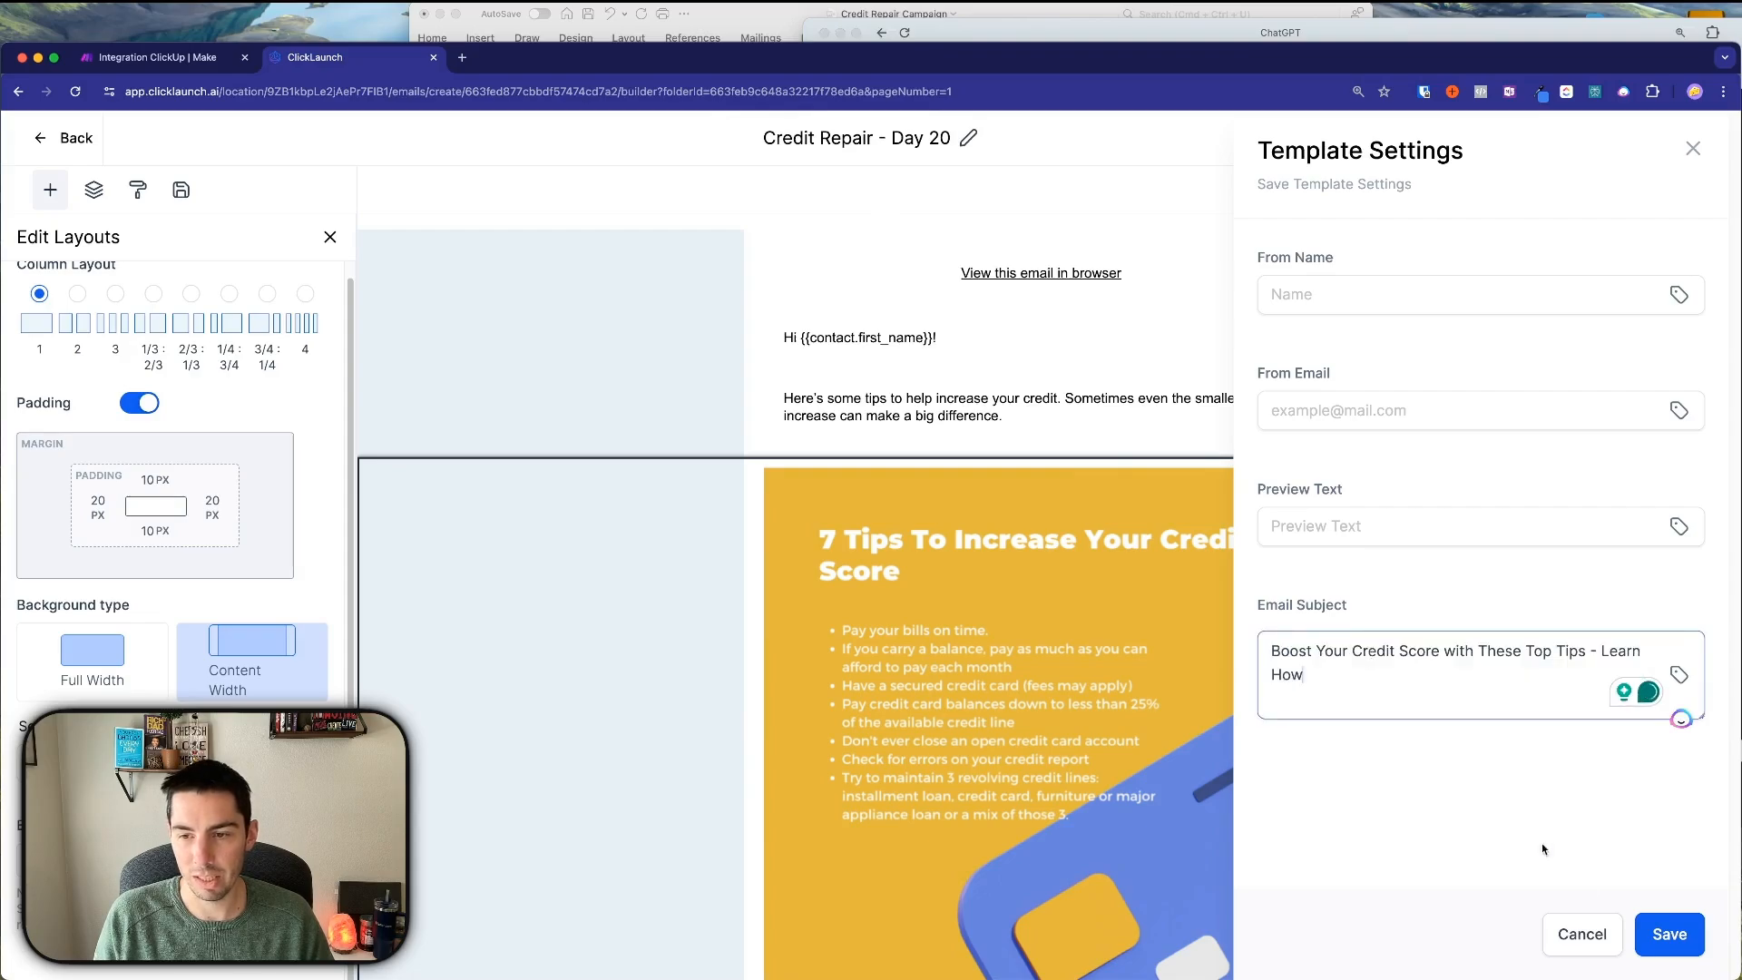
click(1660, 934)
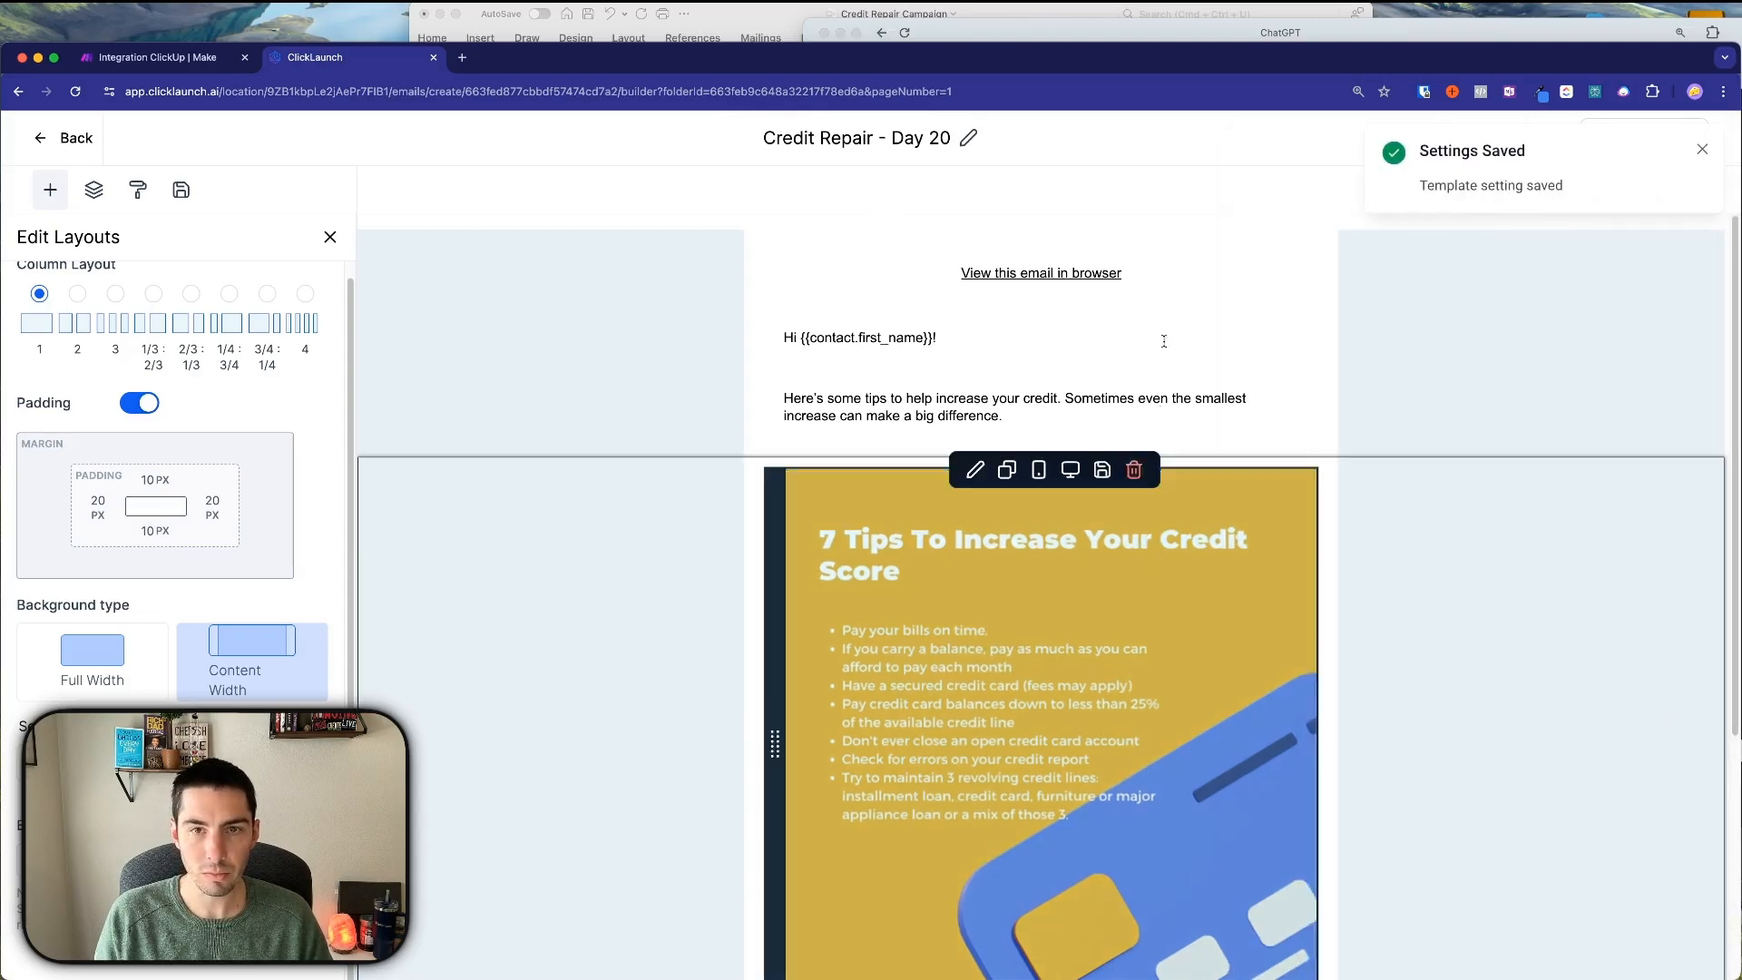
click(71, 140)
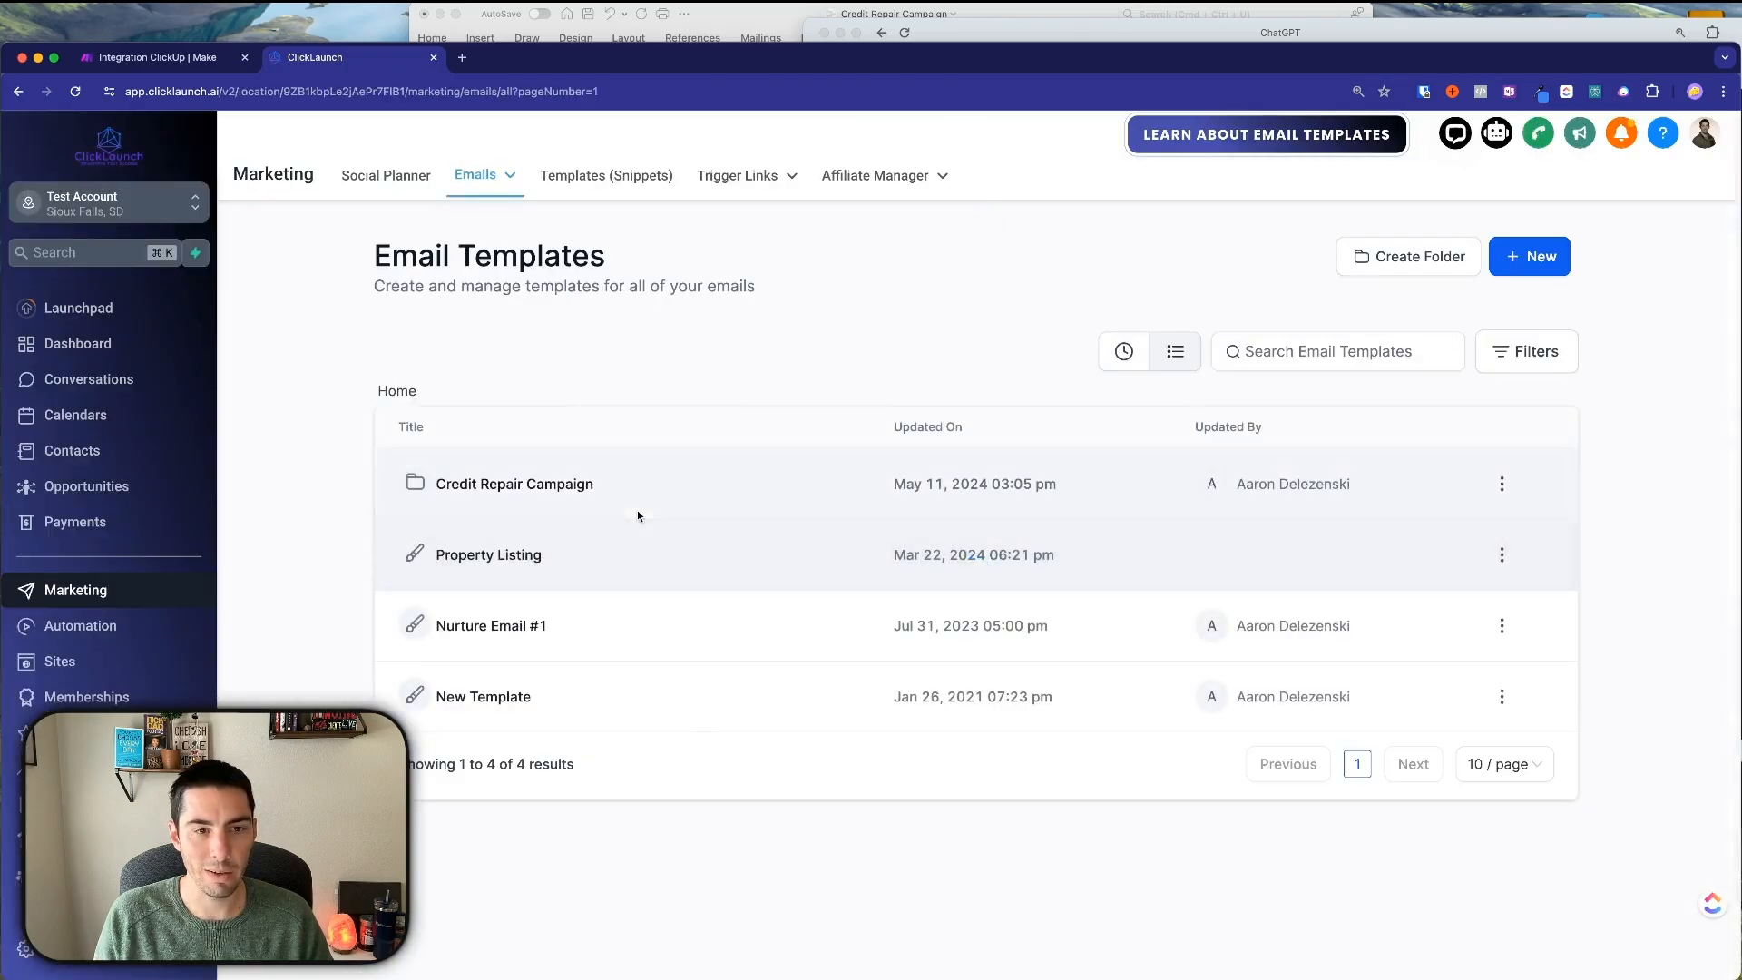
Open the Credit Repair Campaign folder in Email Templates.
click(451, 496)
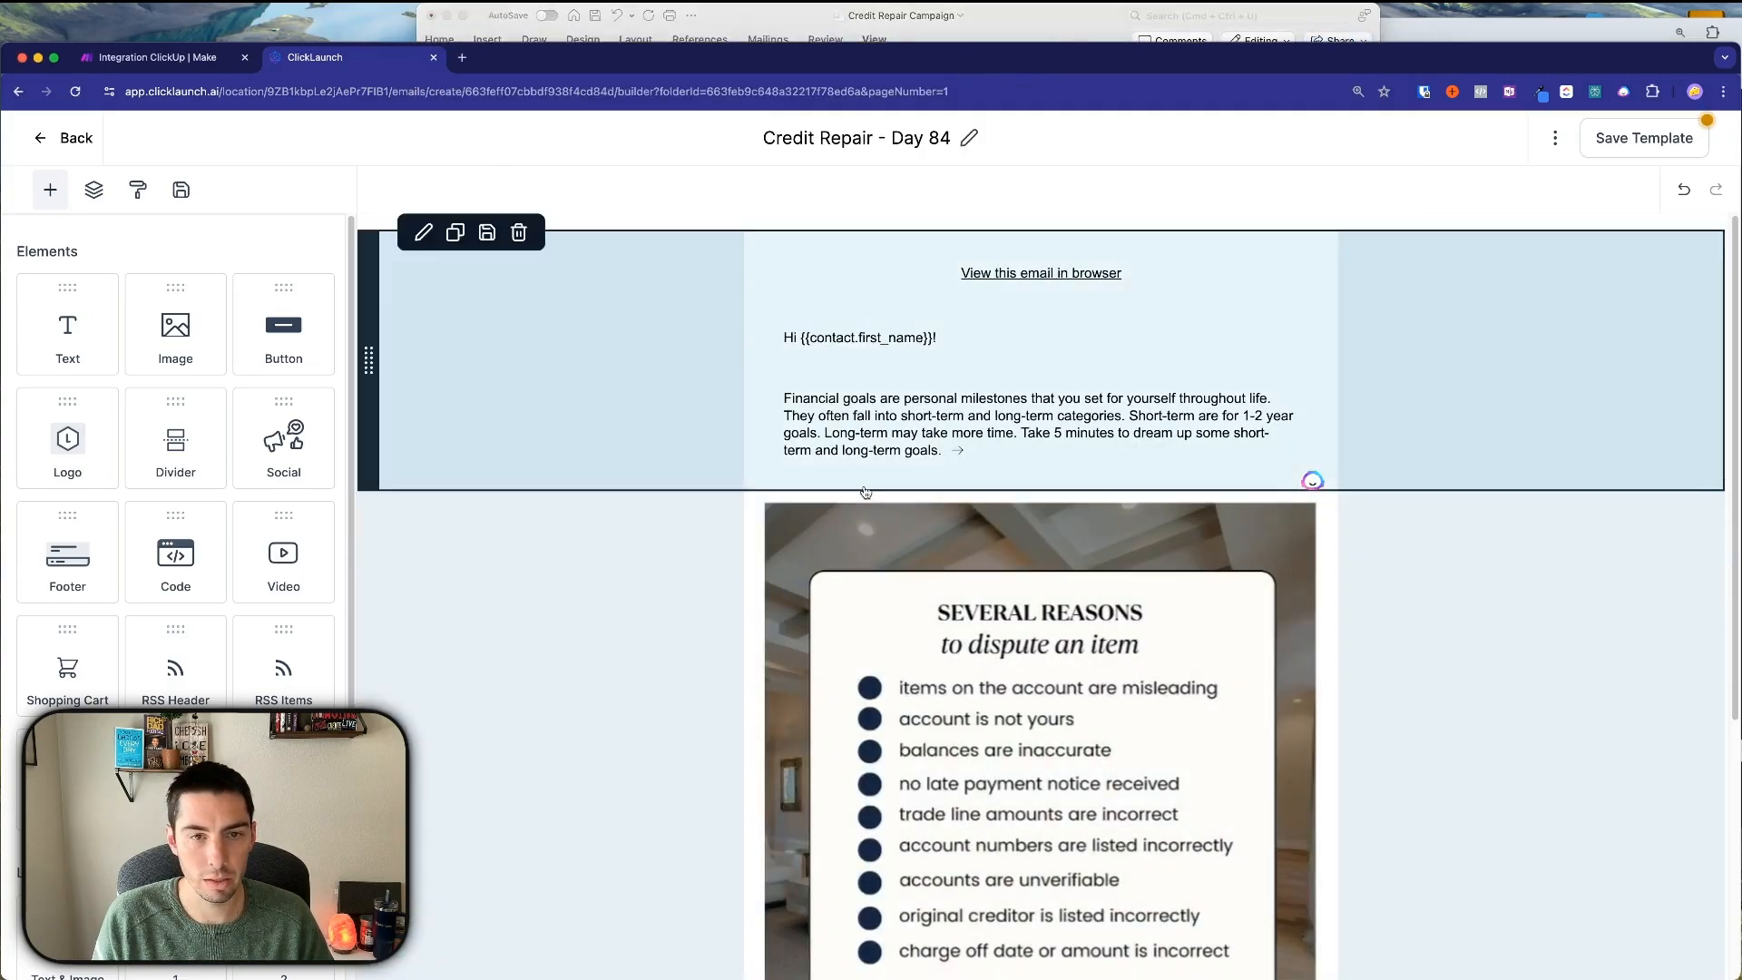
Add a two-column row below the dispute-reasons image and move the image into the left column.
scroll(866, 493, down, 3)
click(810, 515)
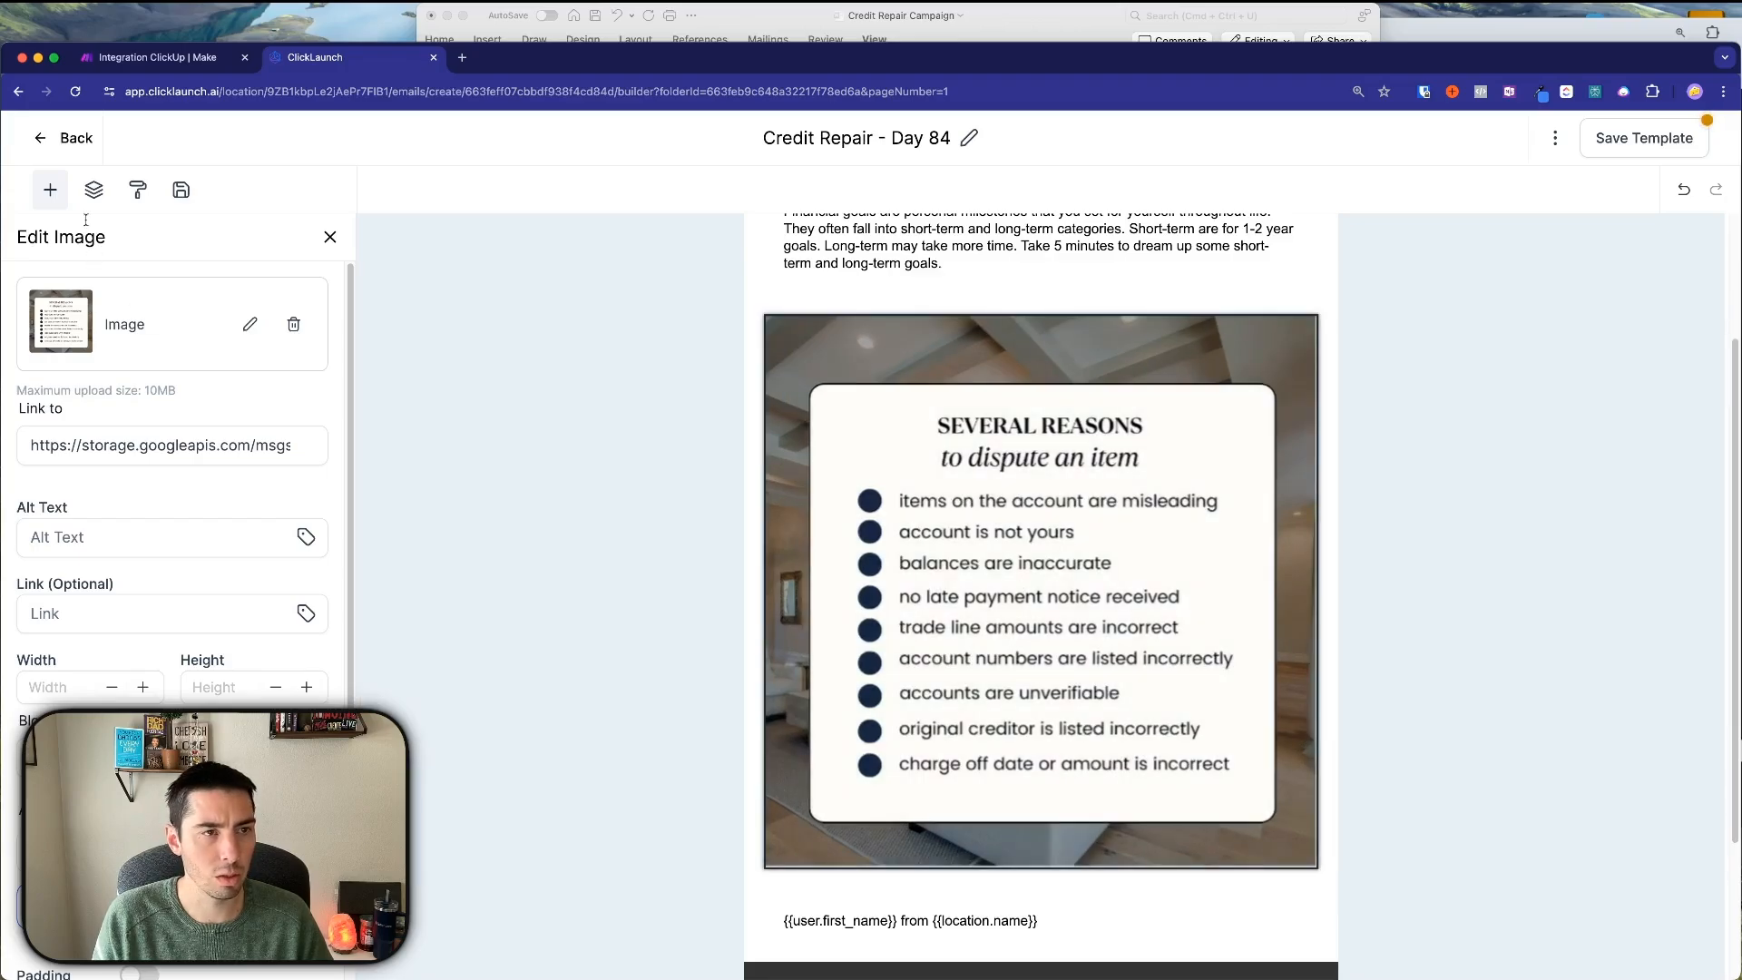
click(50, 190)
scroll(181, 544, down, 5)
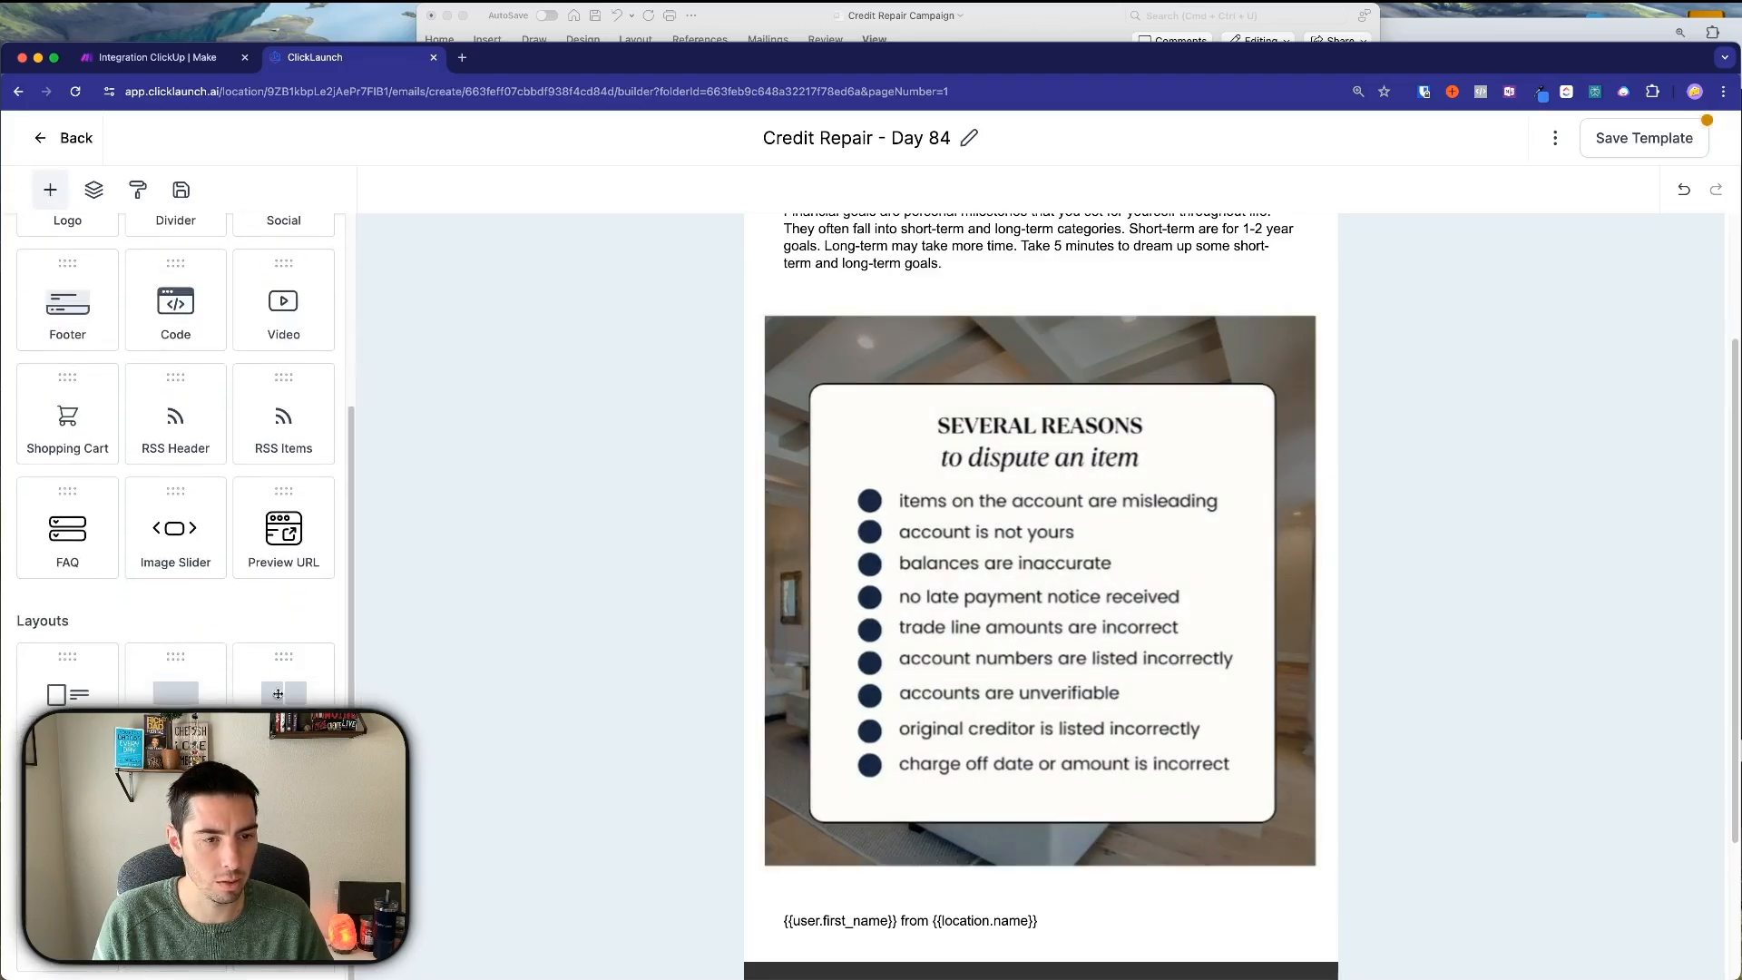
drag(283, 696, 1016, 849)
scroll(1037, 775, down, 3)
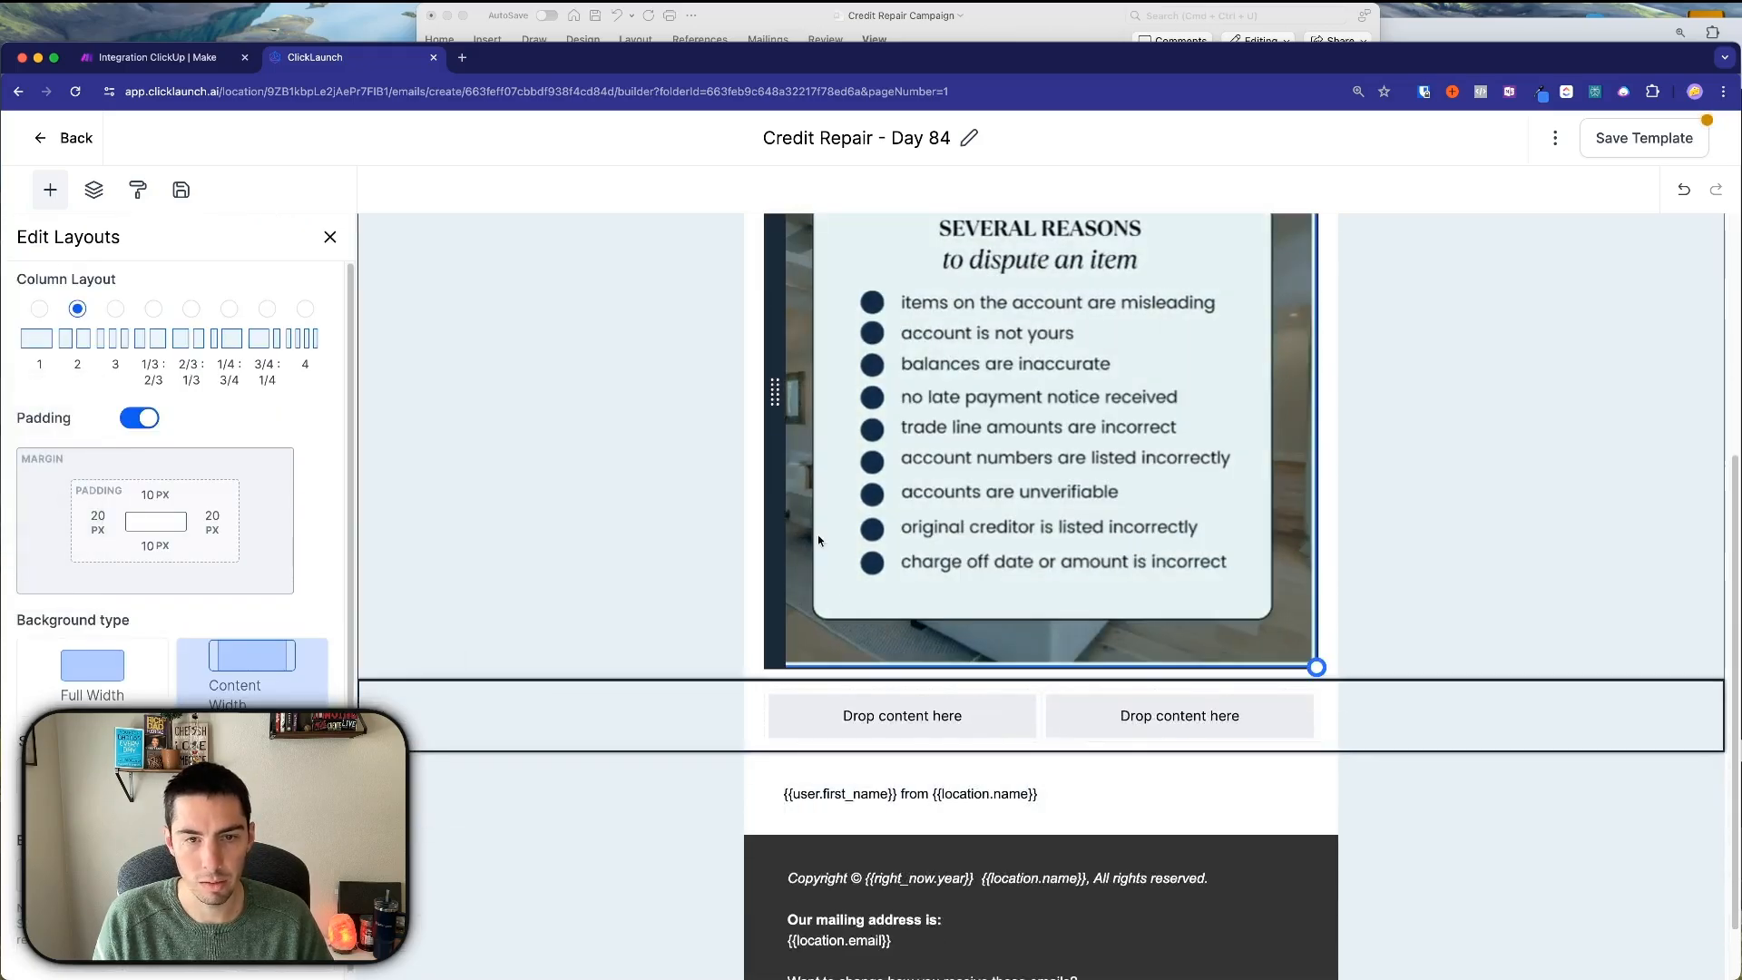
drag(769, 390, 810, 731)
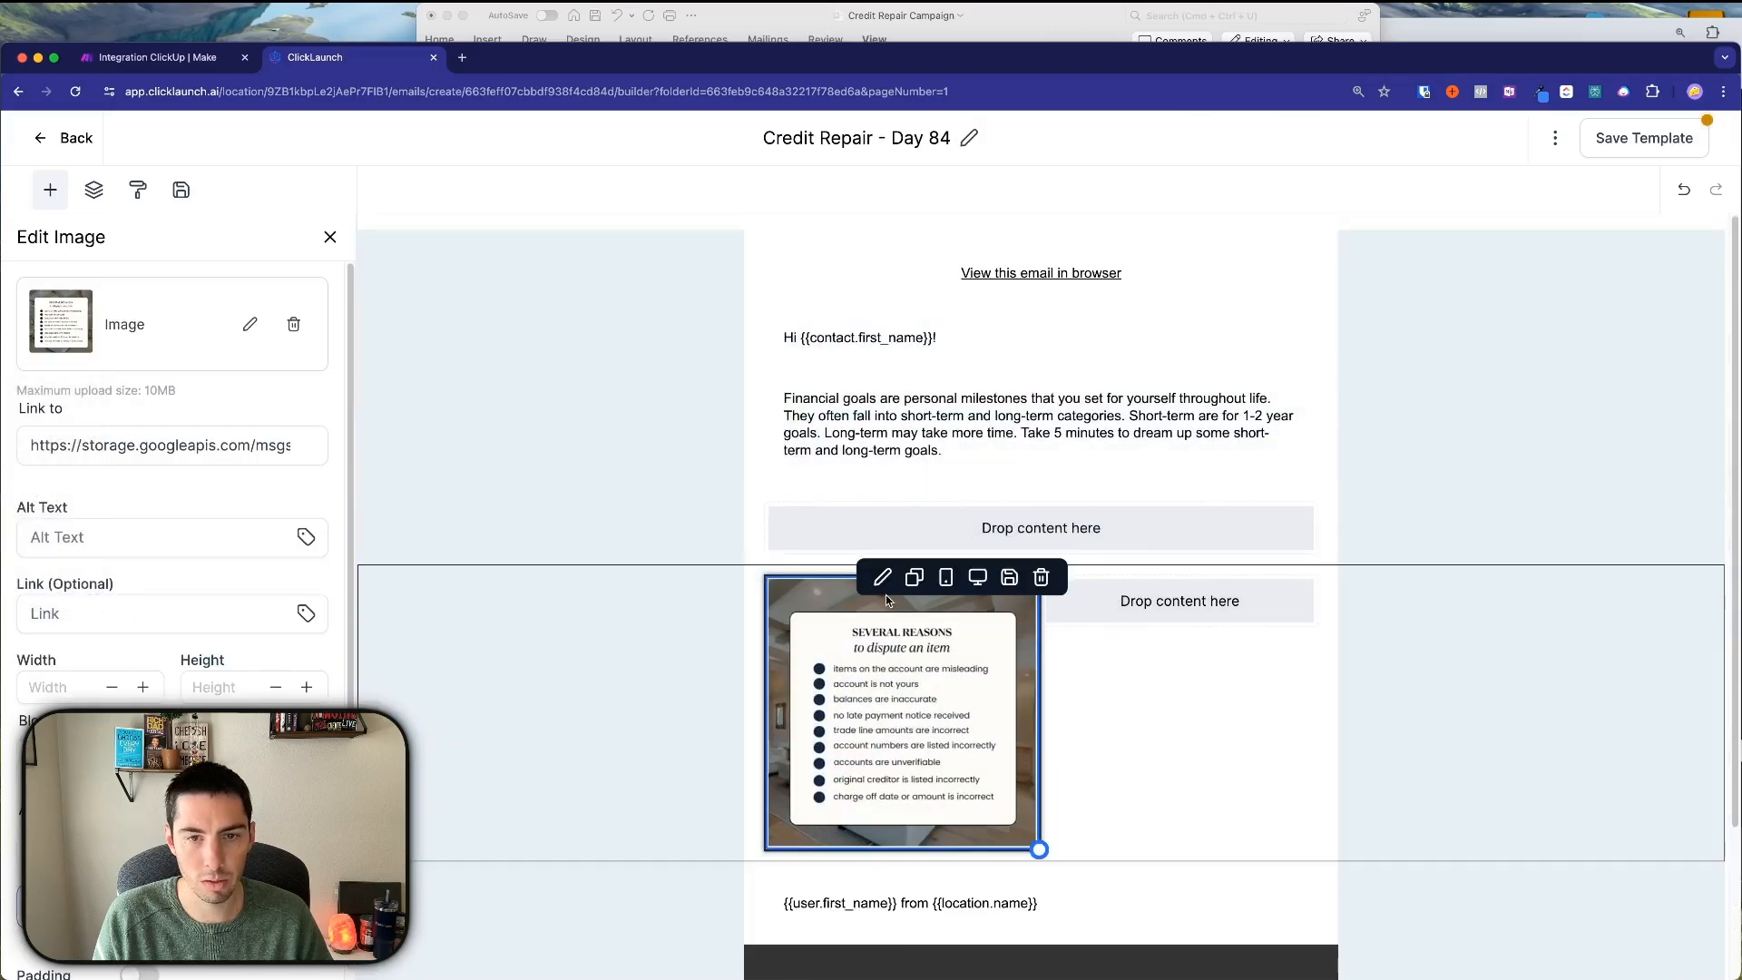
Put a duplicate of the image in the right column and delete the empty row.
click(914, 577)
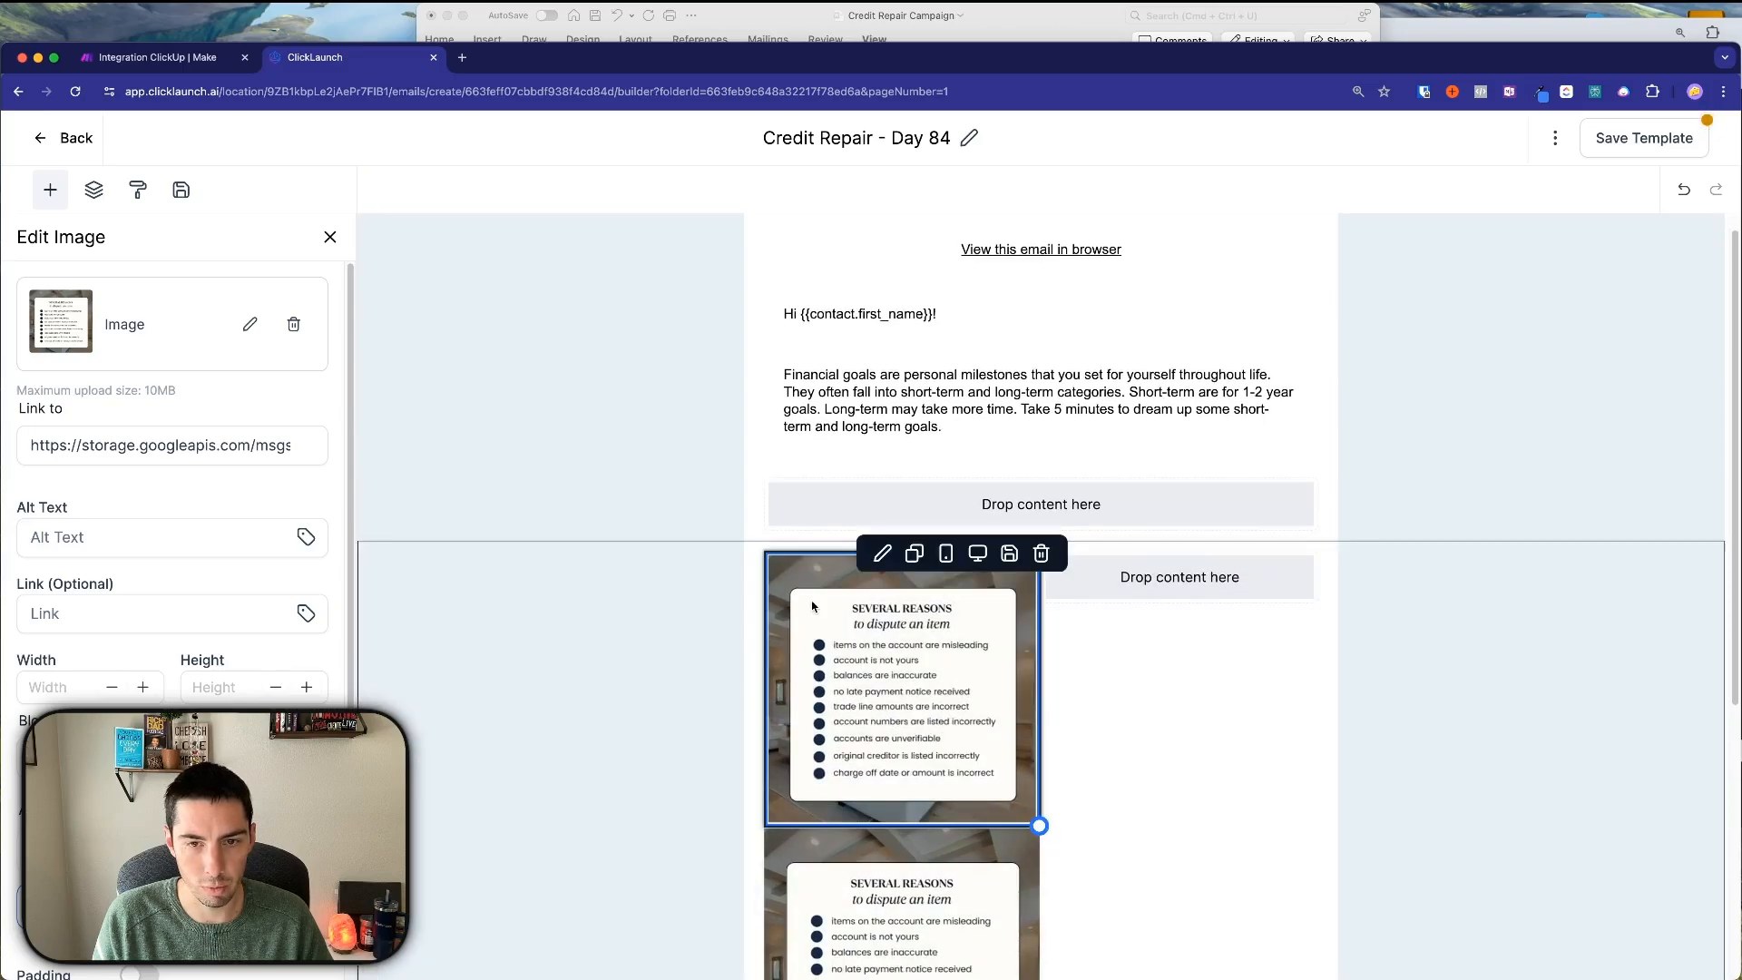
drag(814, 606, 1157, 570)
scroll(833, 723, down, 3)
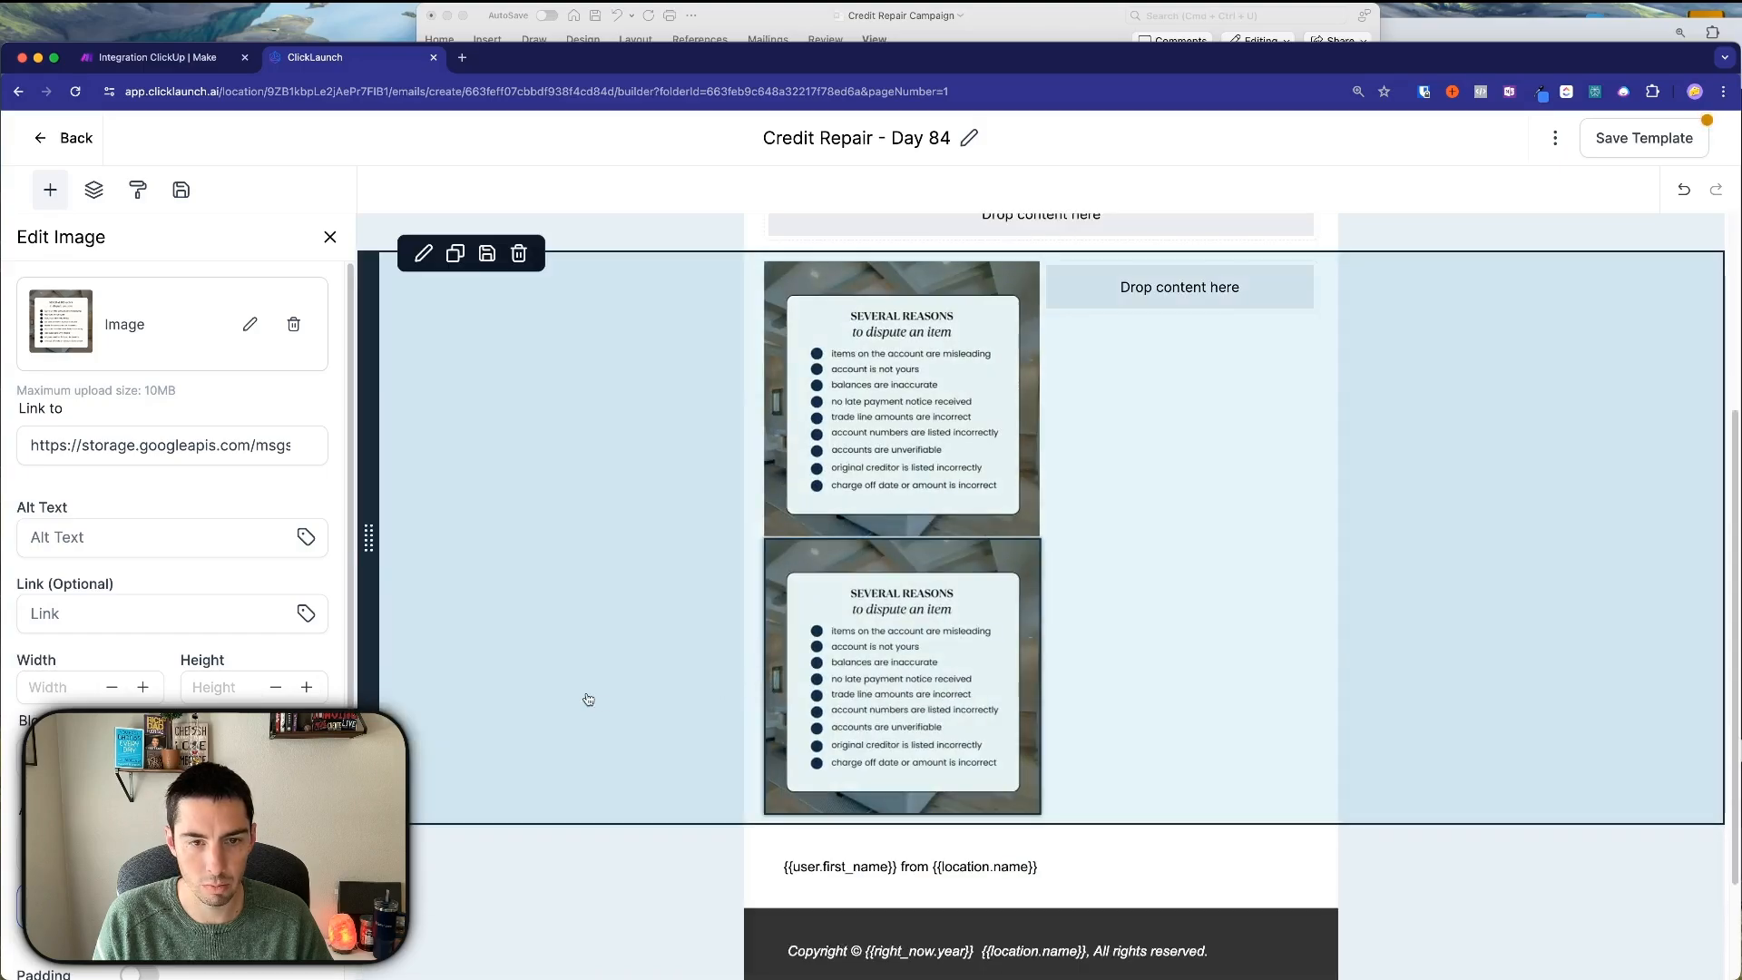
click(713, 844)
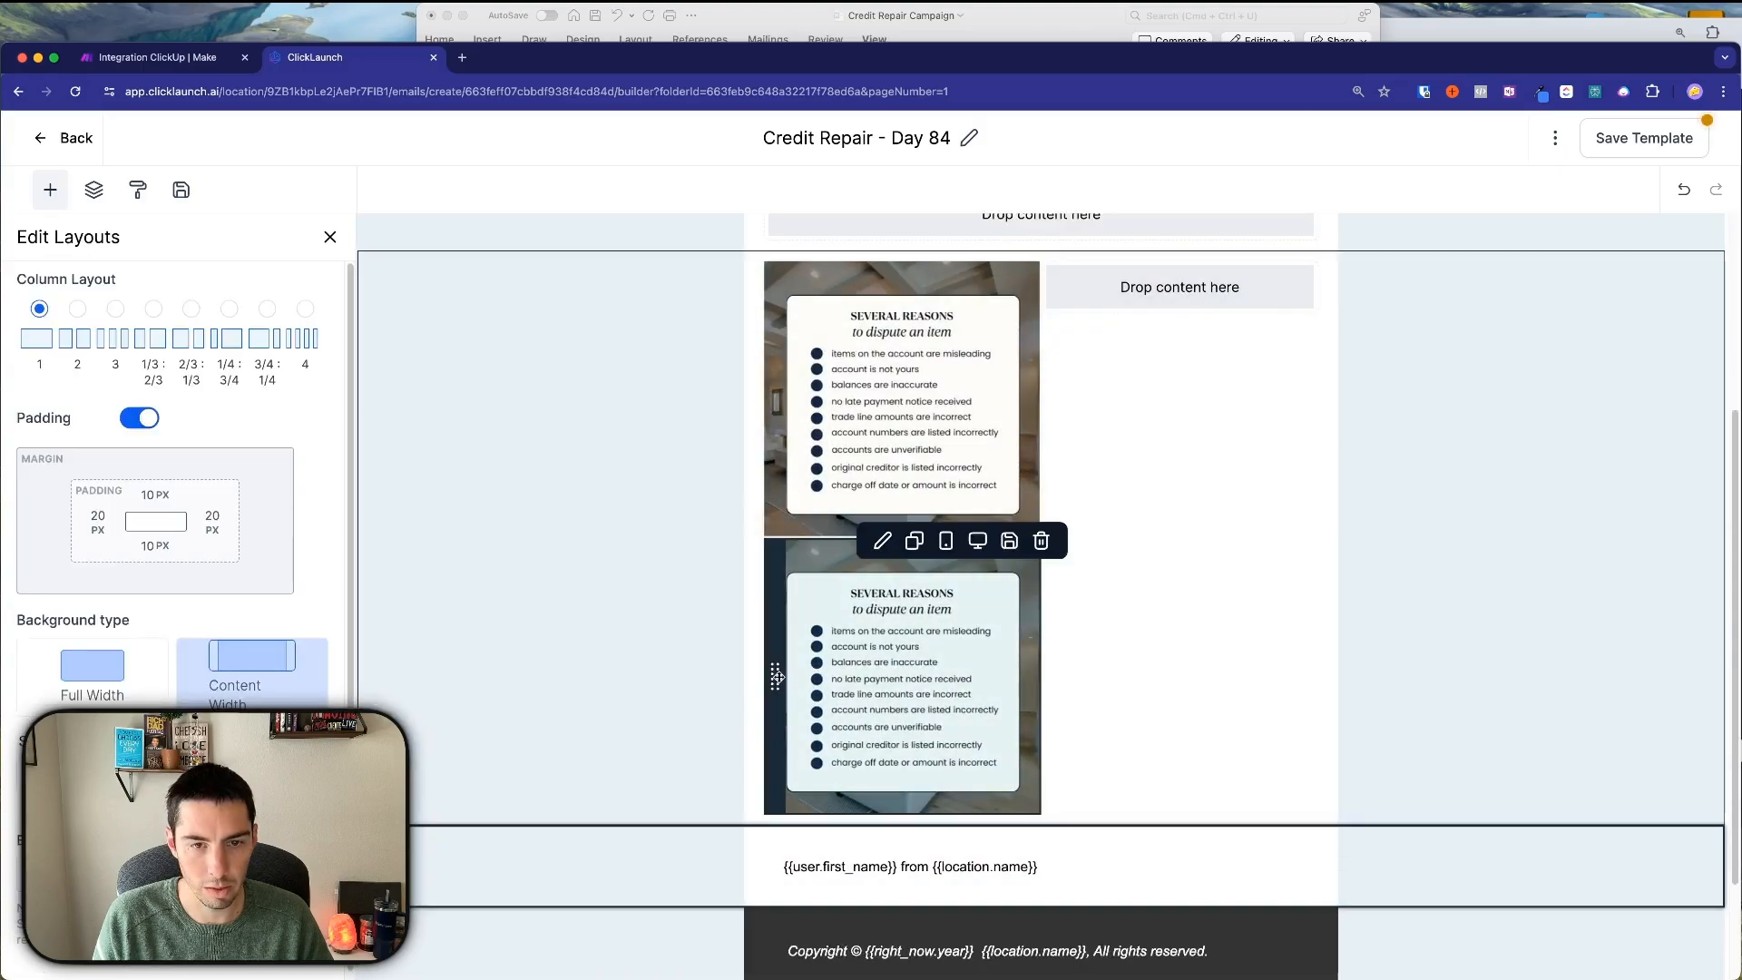
drag(776, 679, 1083, 363)
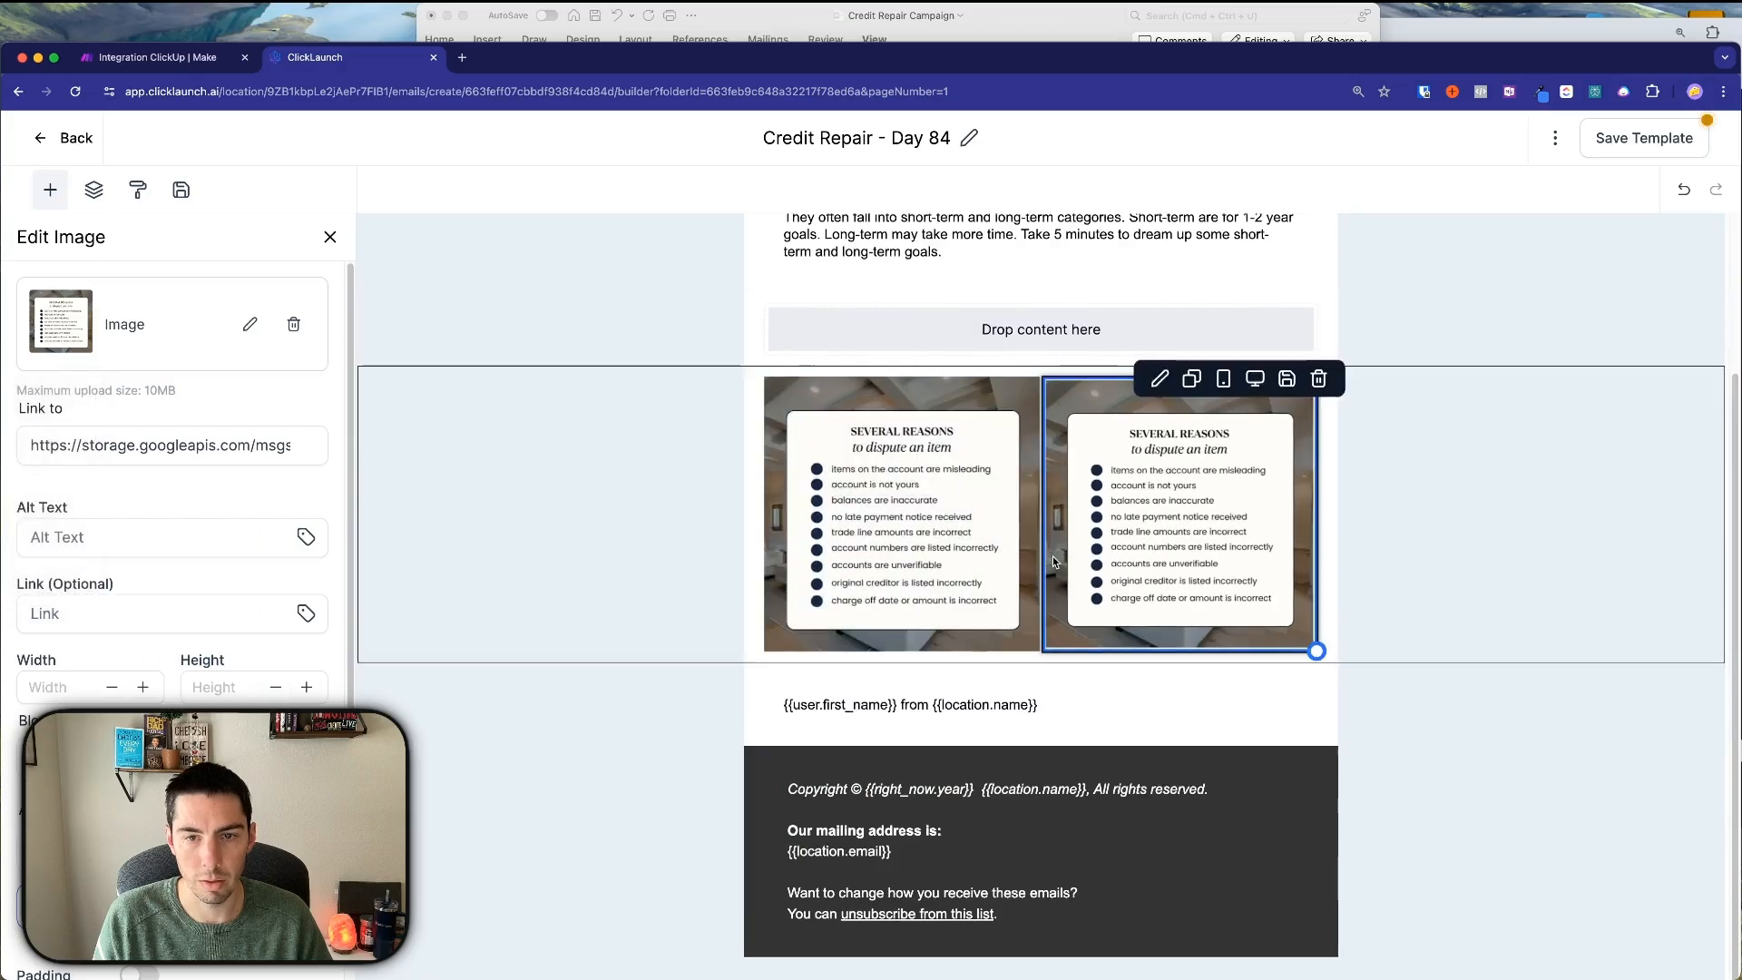
scroll(1052, 557, up, 3)
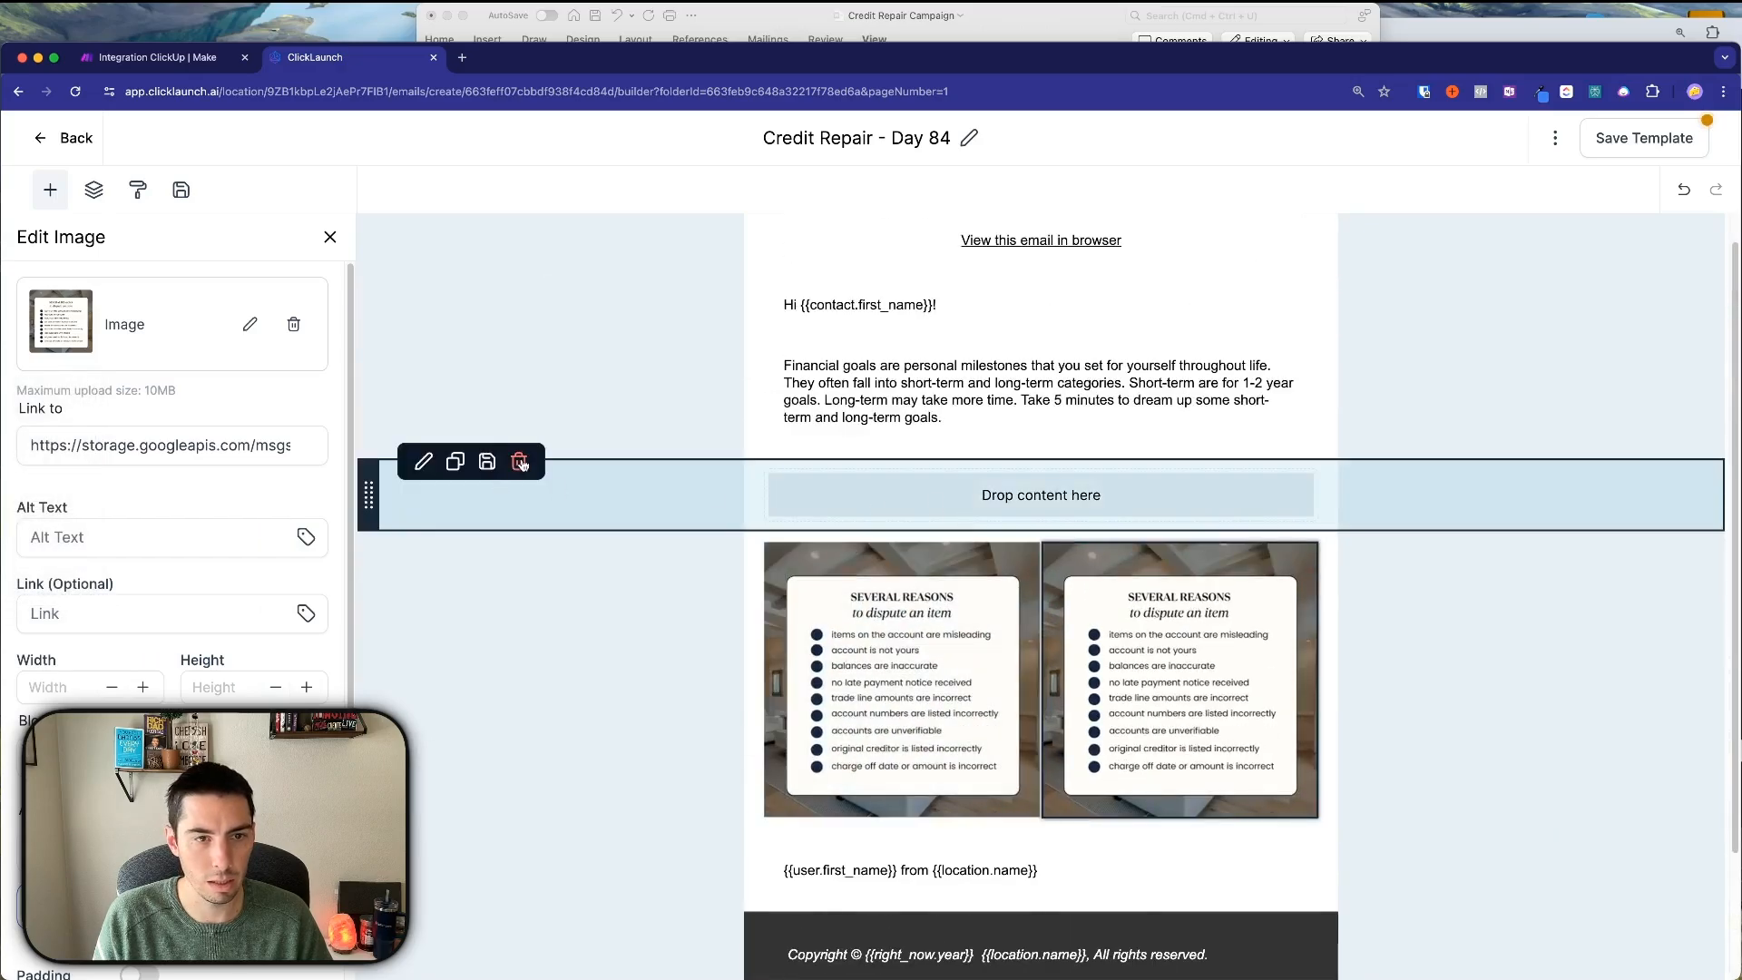
click(519, 462)
click(841, 605)
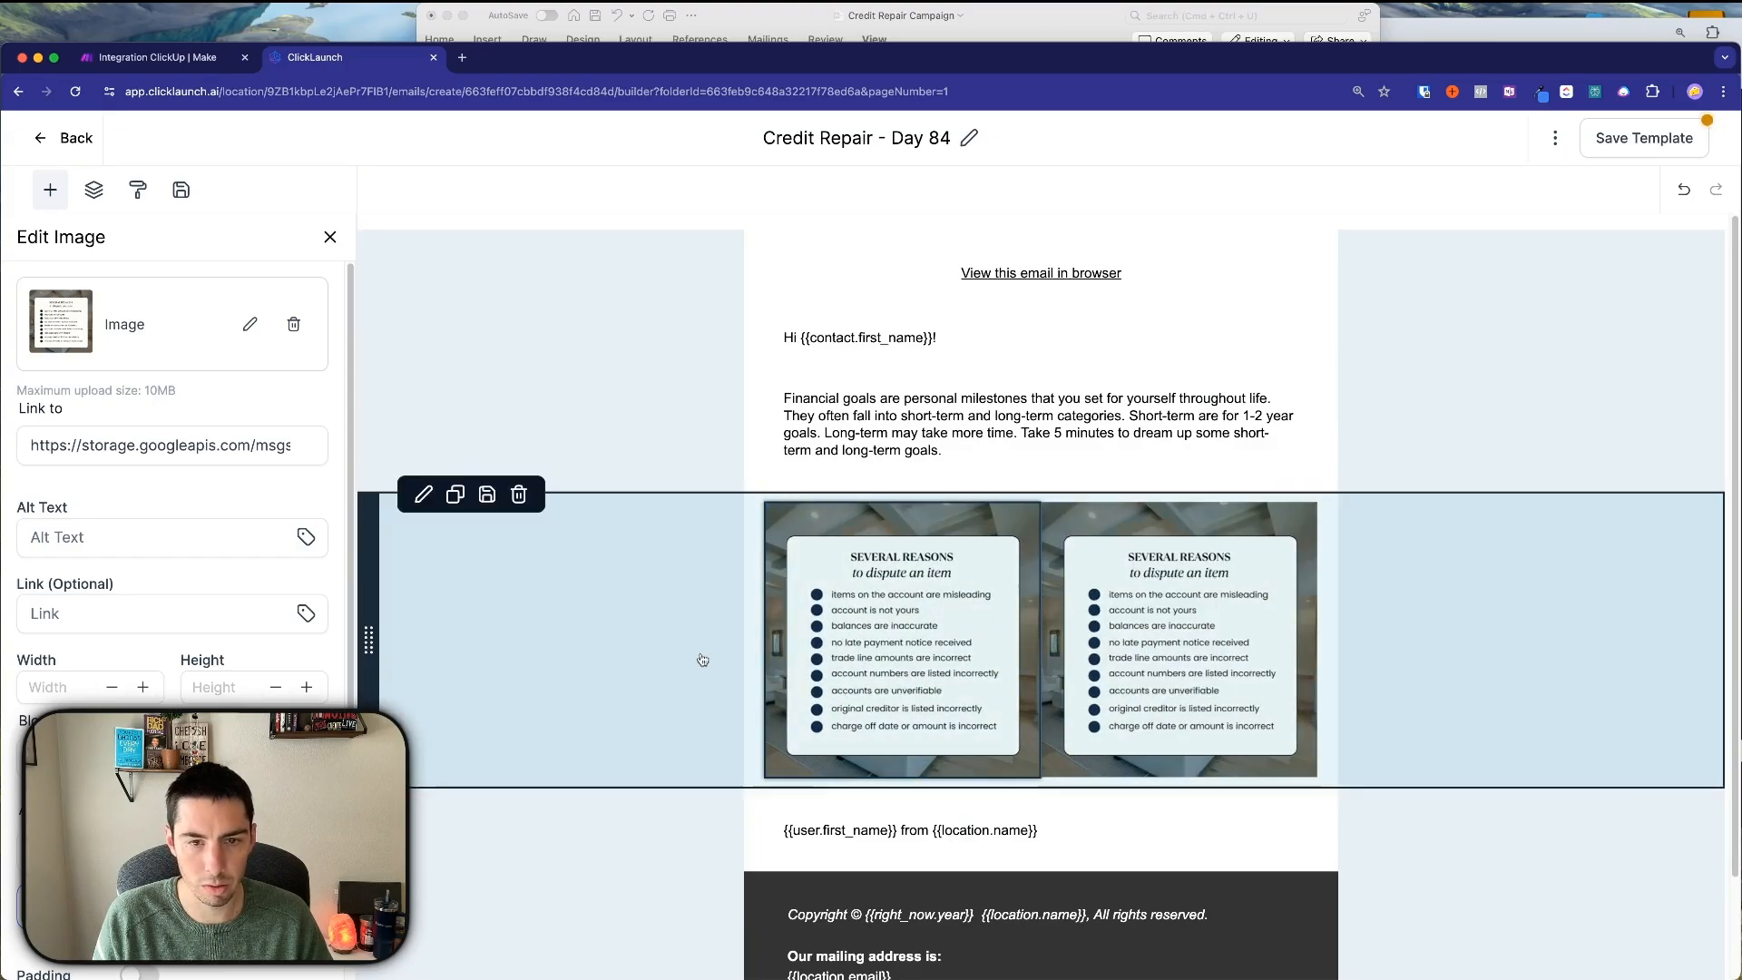
Set the two-image row's left and right padding to 5 px.
click(671, 647)
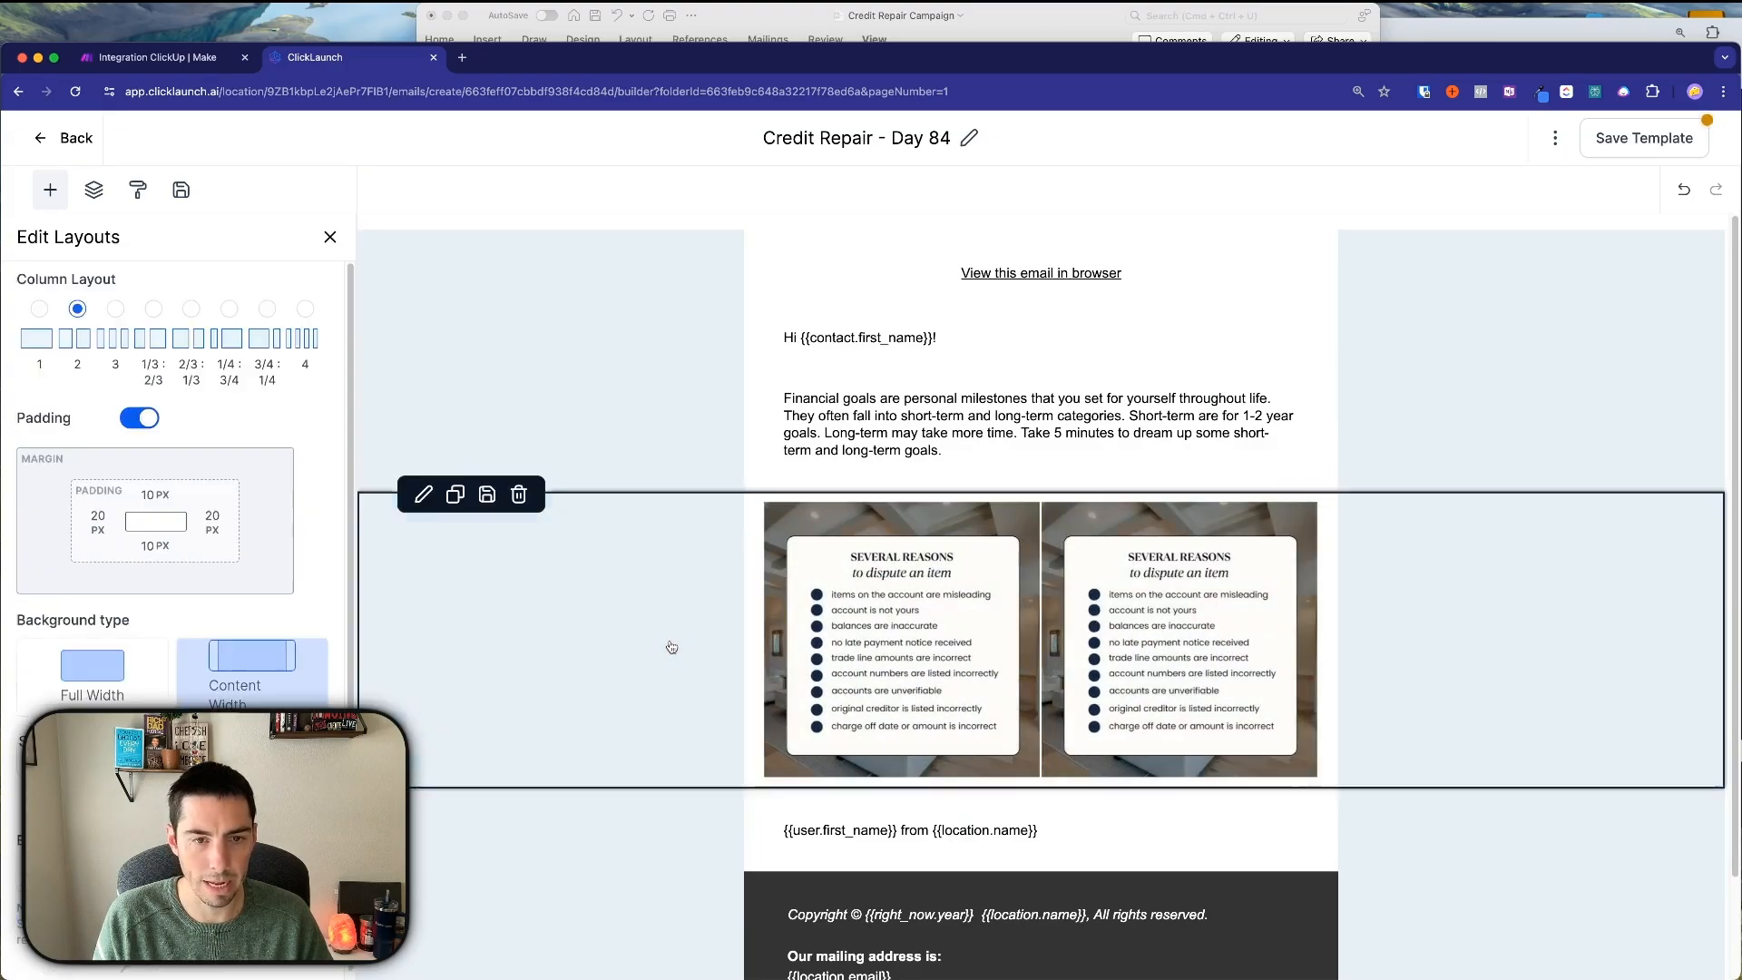
click(117, 521)
double_click(288, 575)
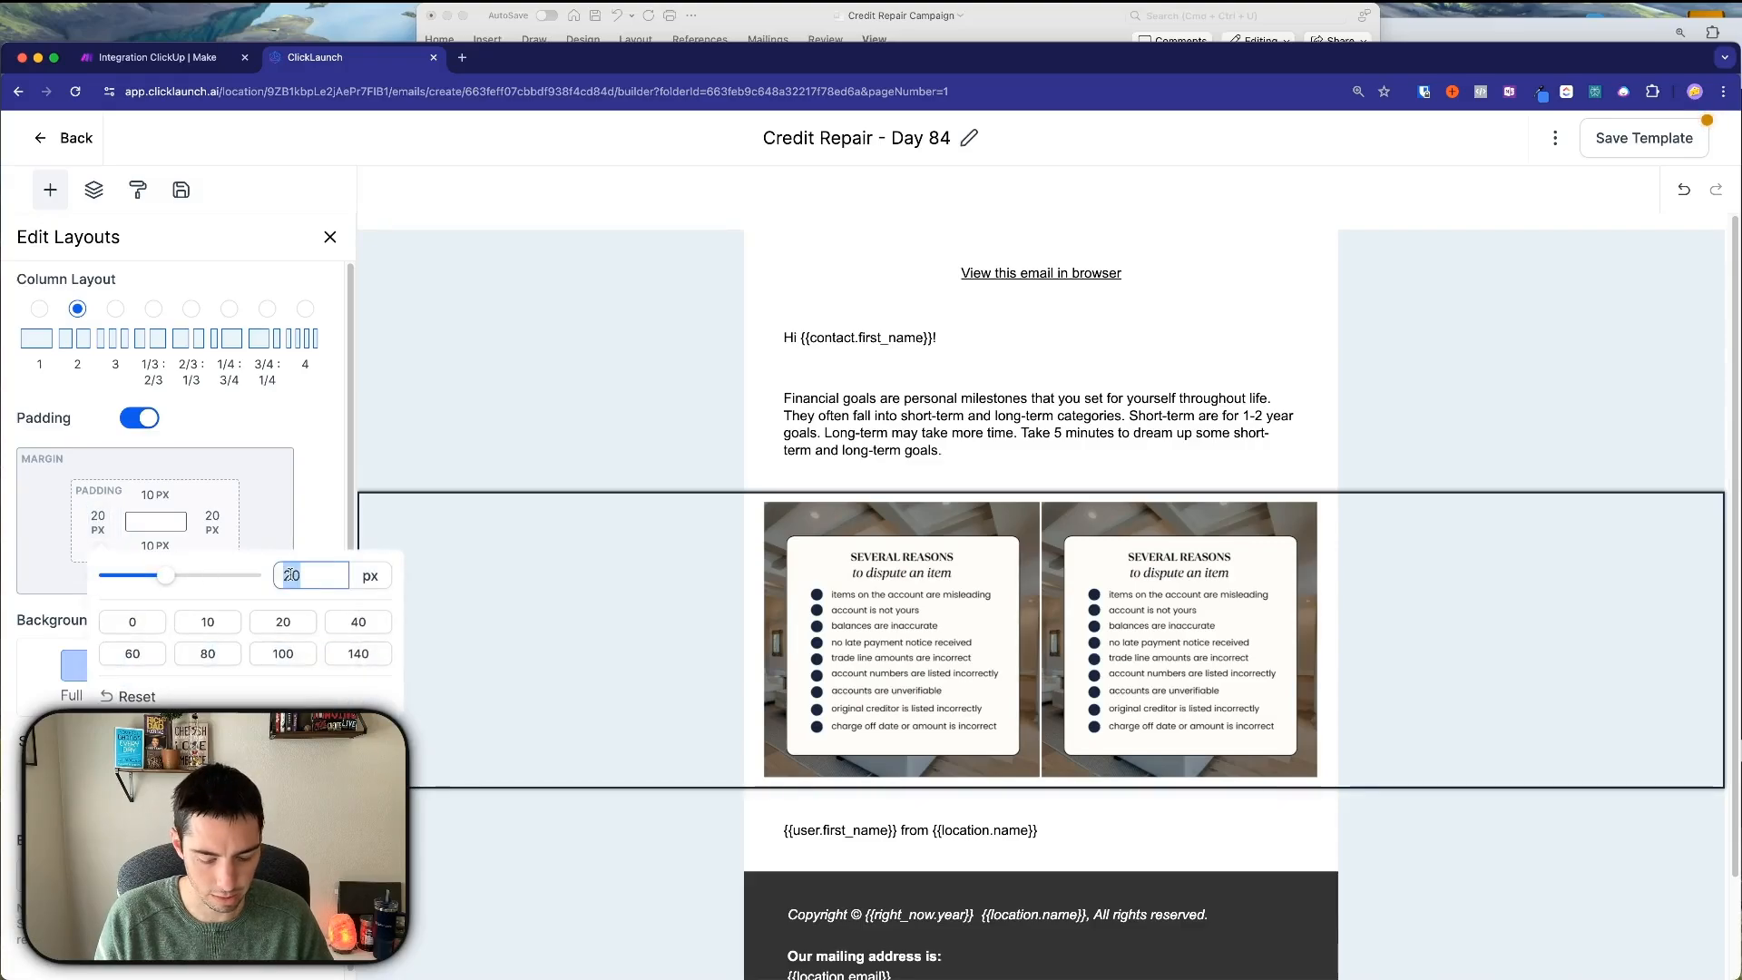
text(5)
click(211, 518)
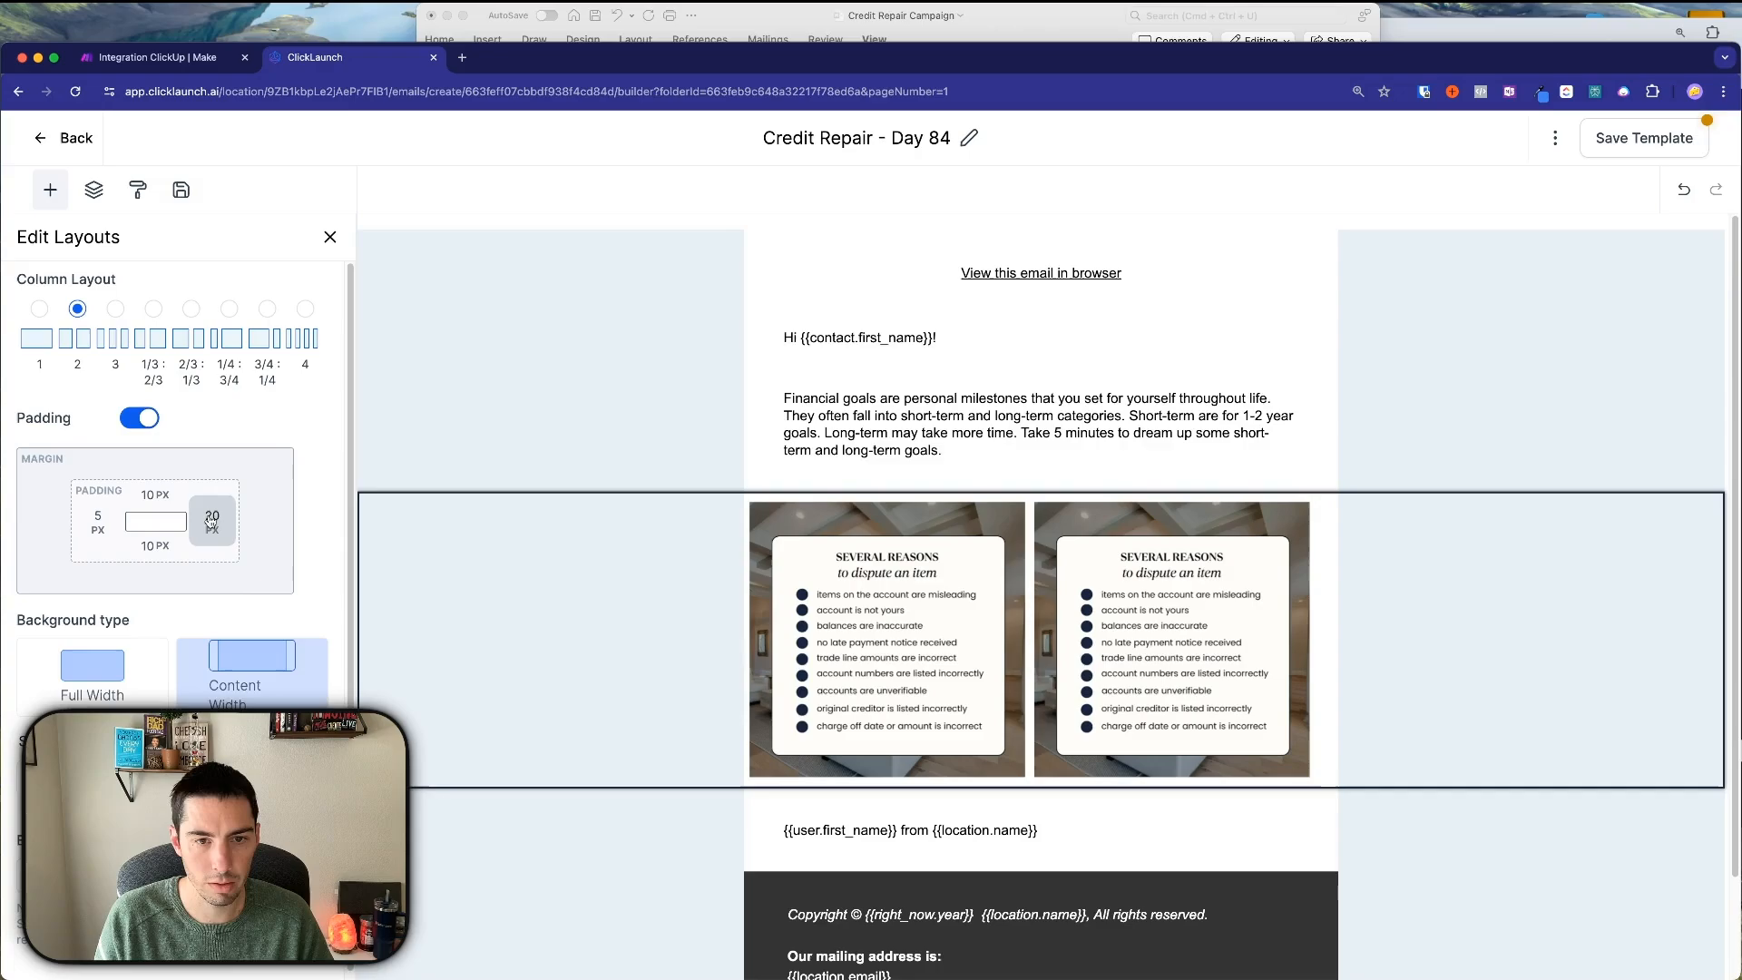
click(211, 518)
double_click(270, 573)
text(5)
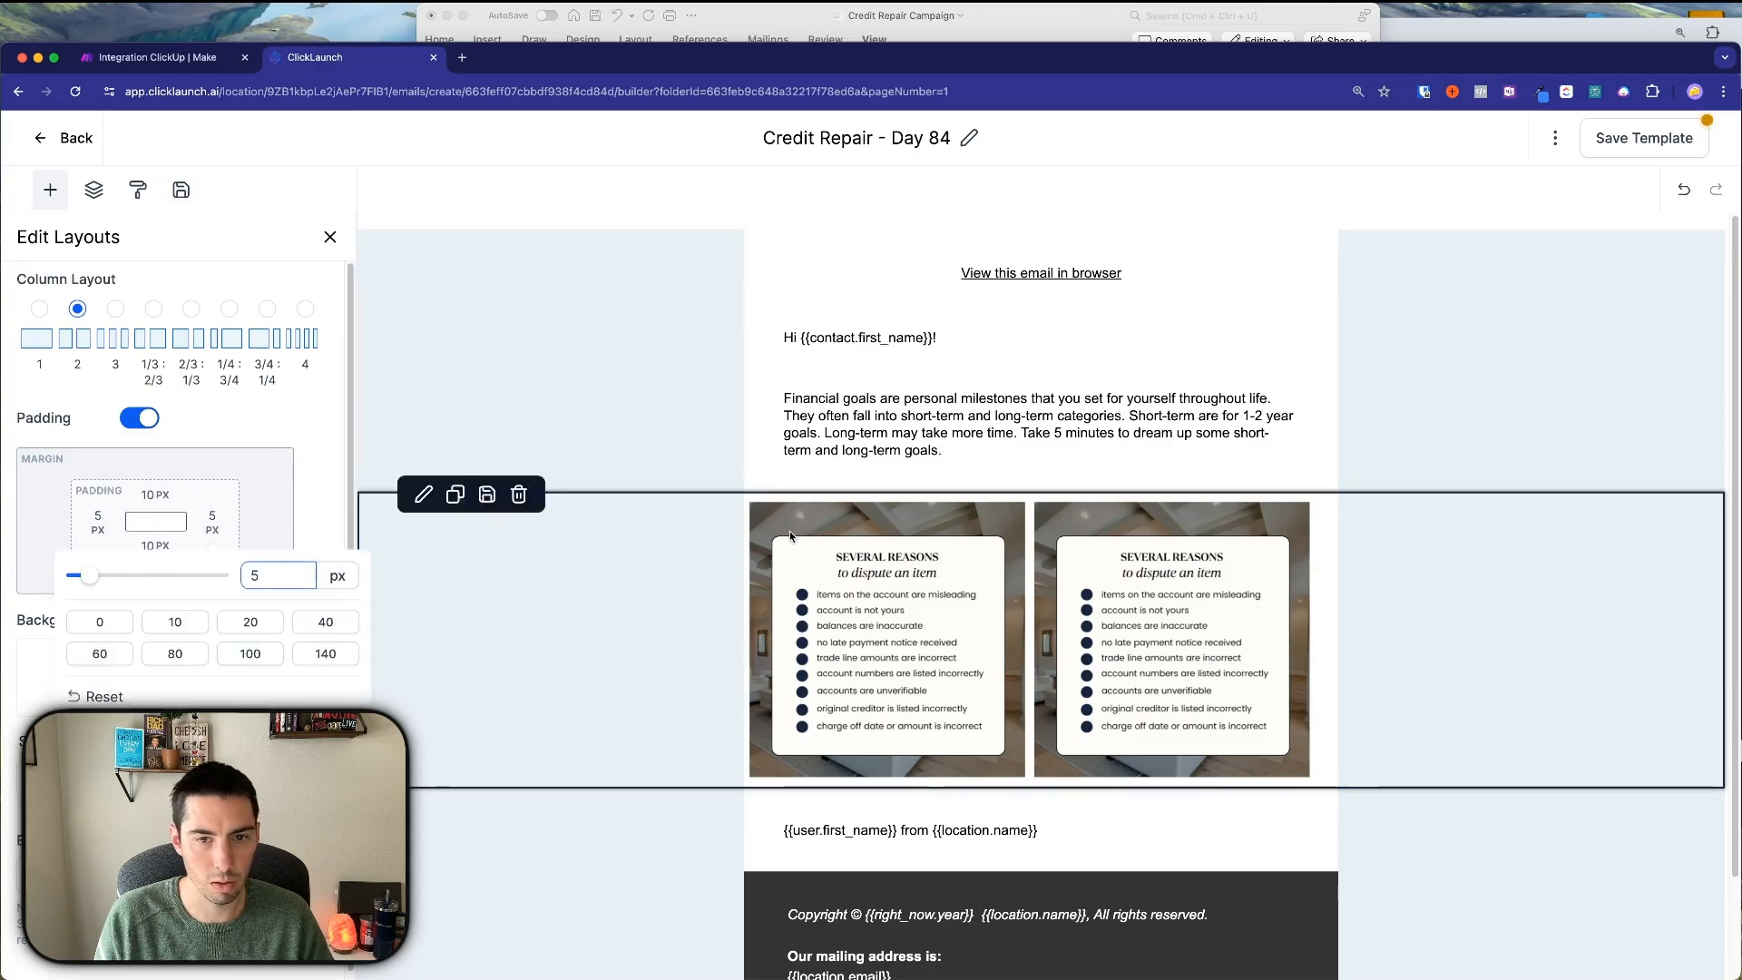
click(648, 622)
click(648, 622)
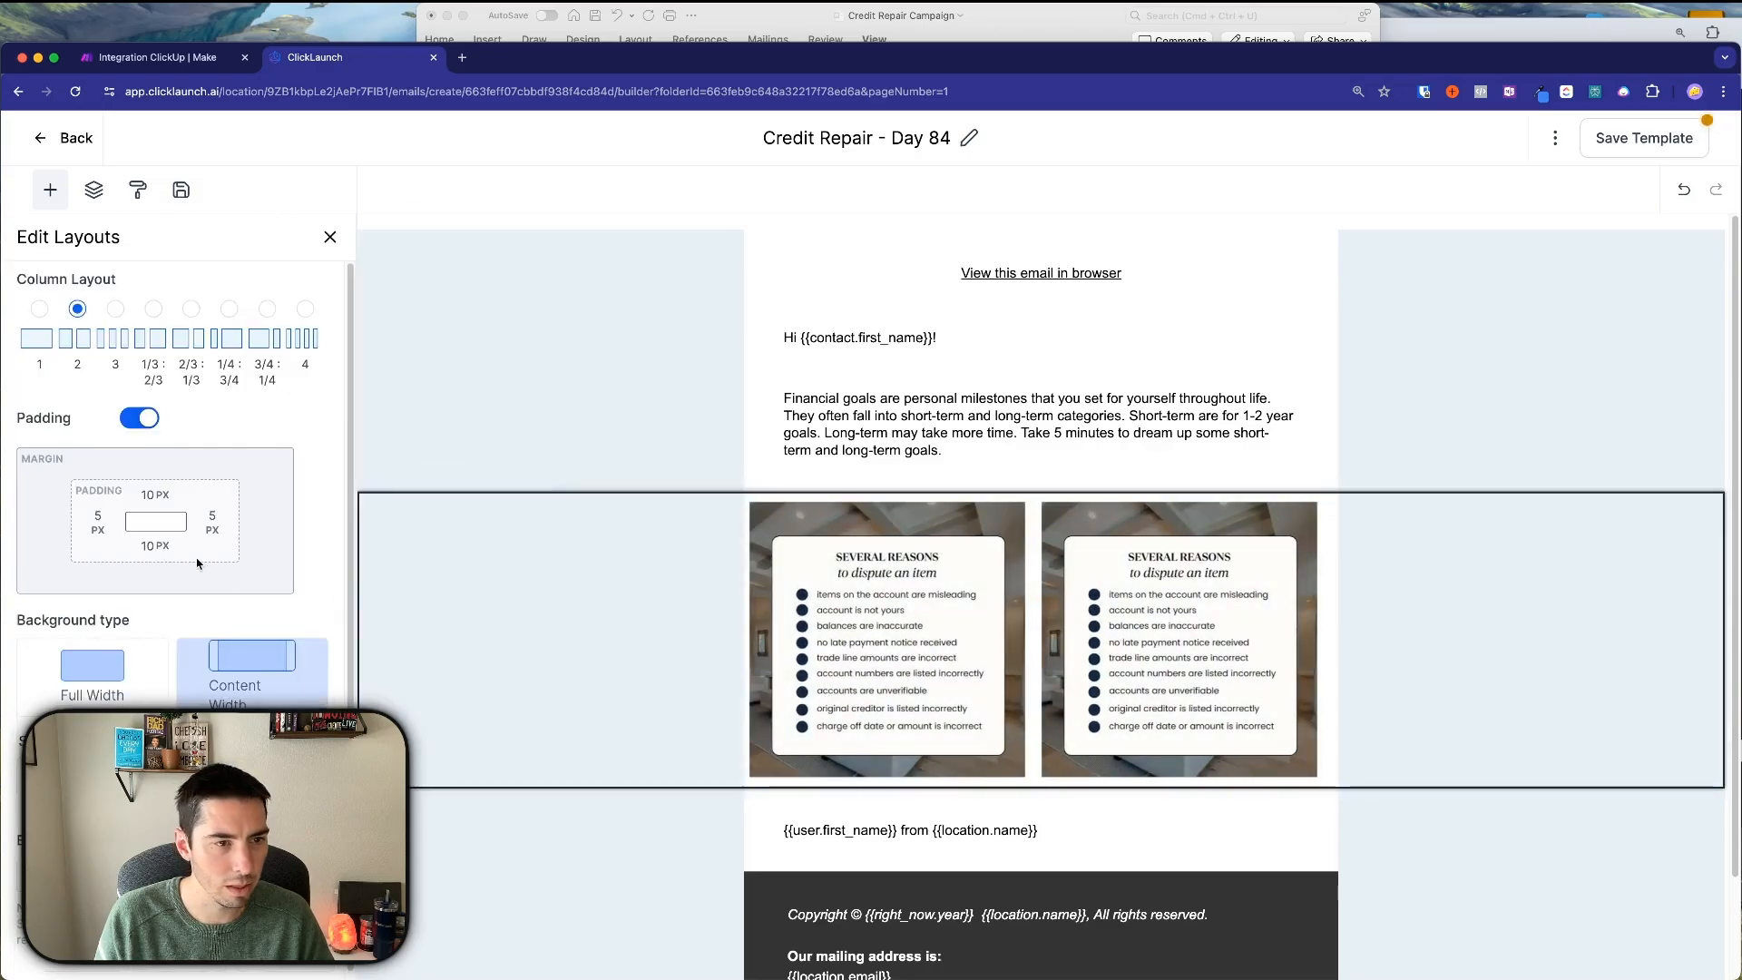
Set the row's top and bottom padding to 5 px.
click(785, 510)
click(777, 499)
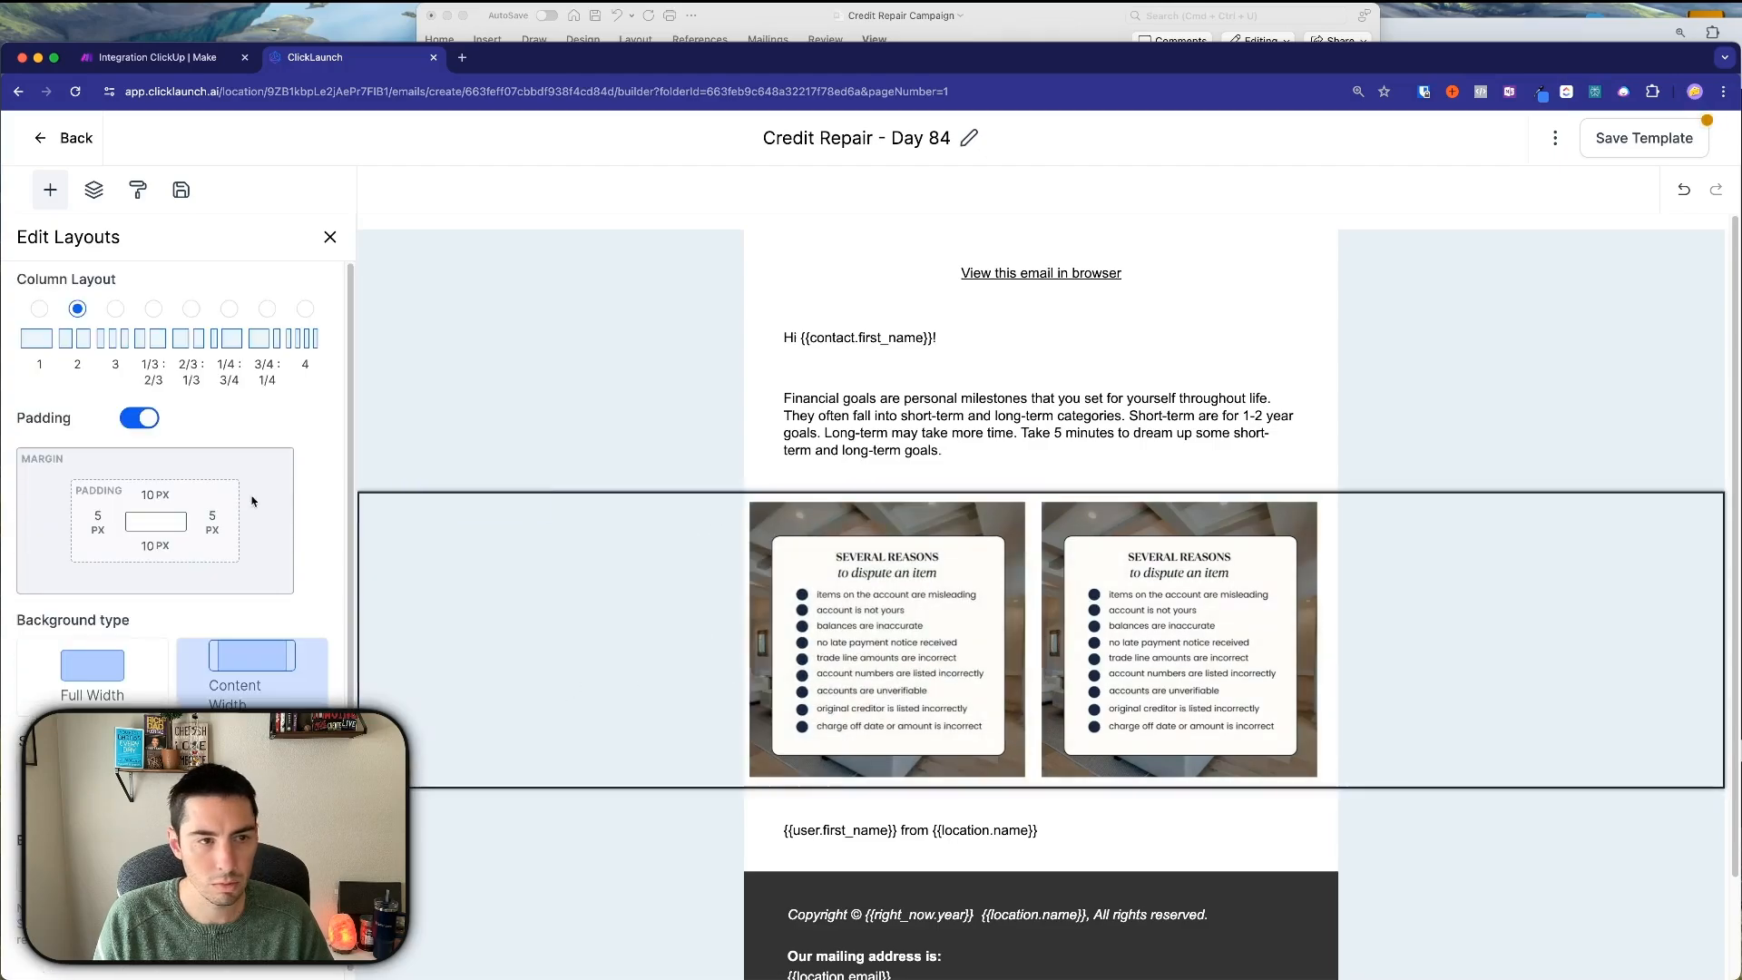
click(183, 514)
click(339, 536)
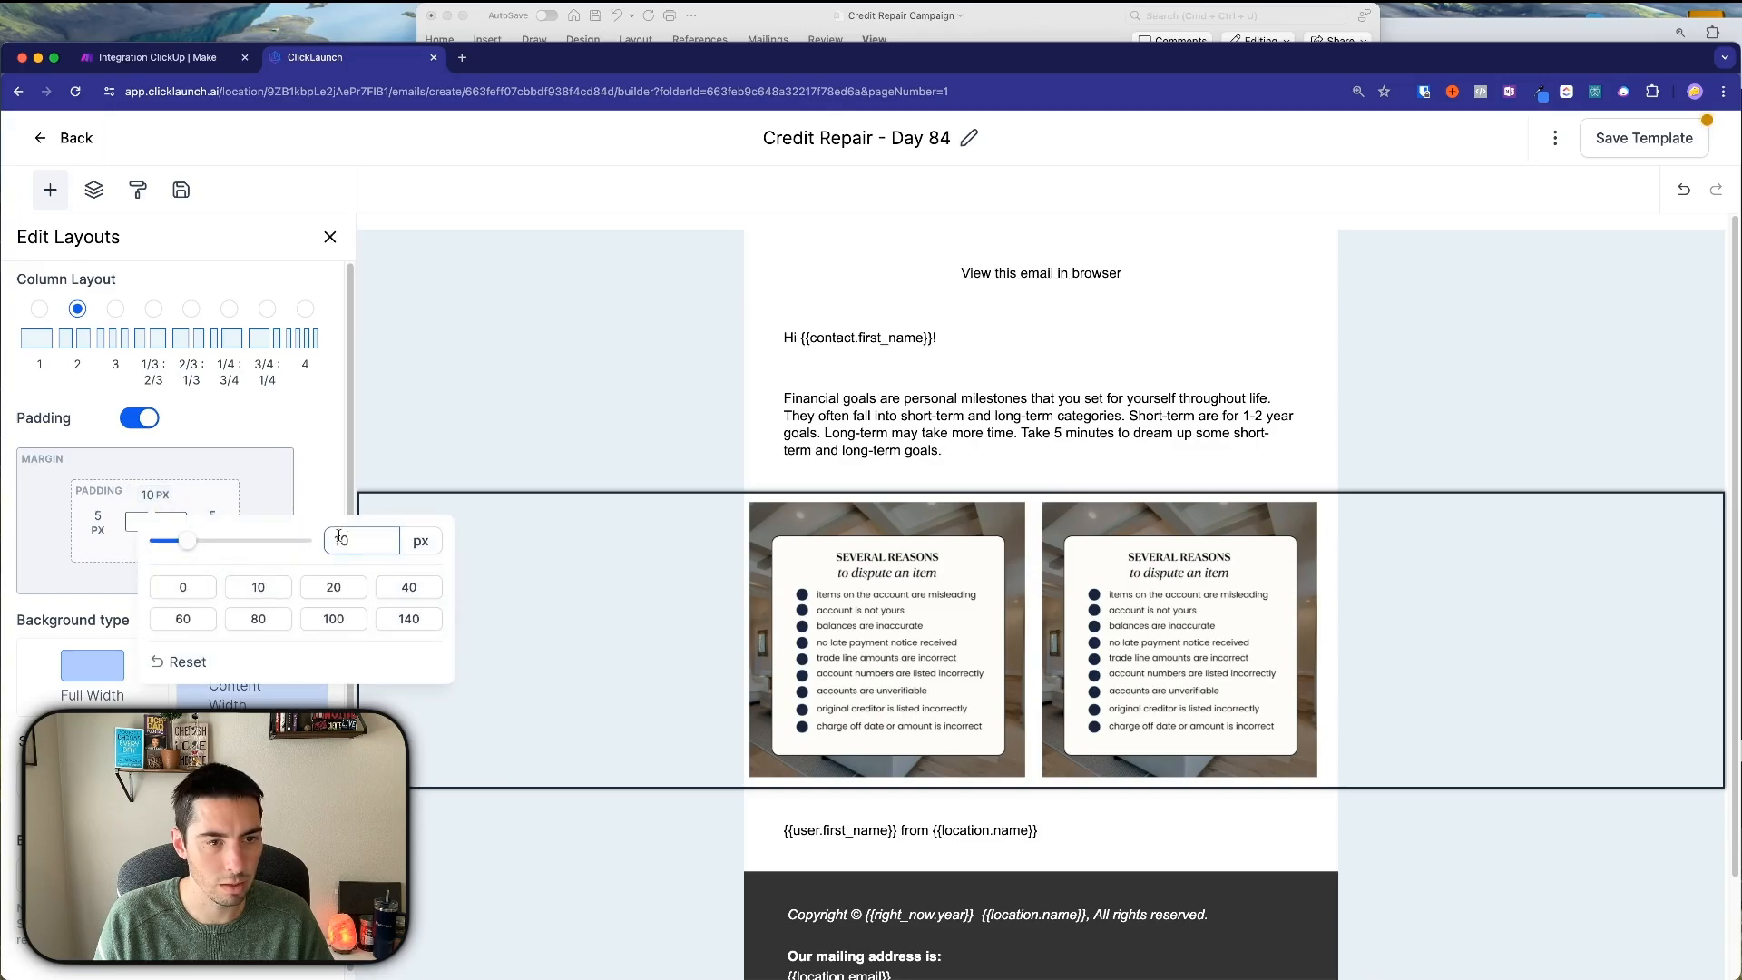
text(5)
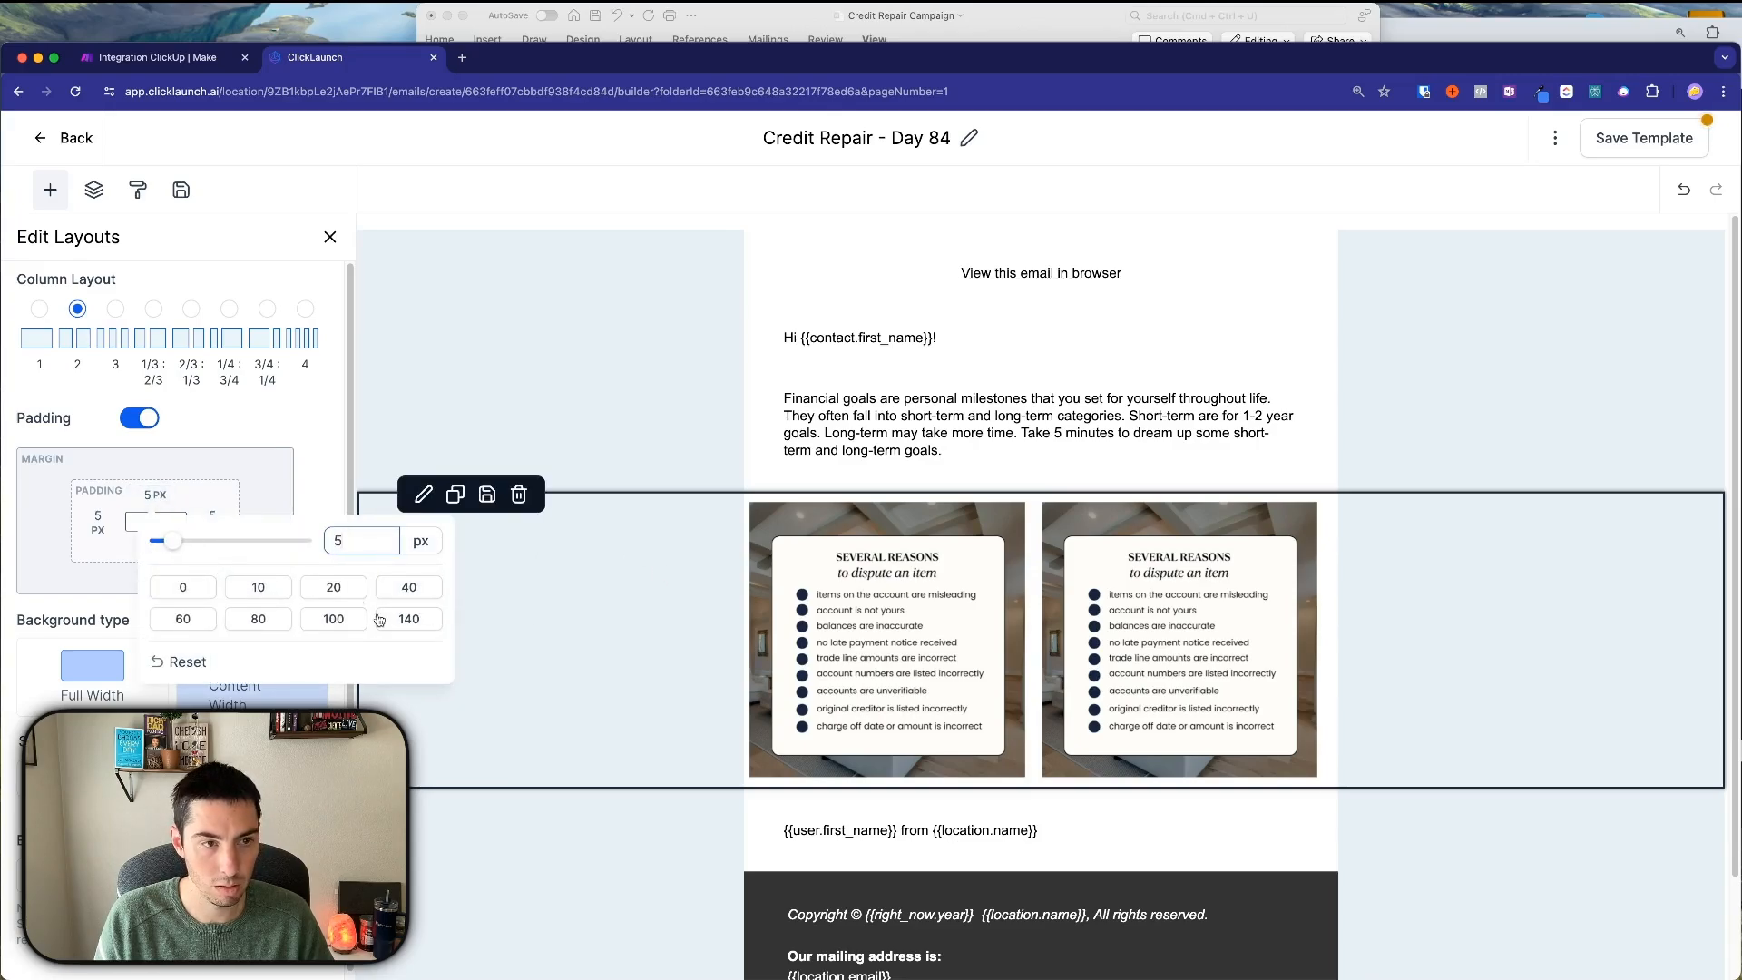
click(643, 578)
click(1152, 599)
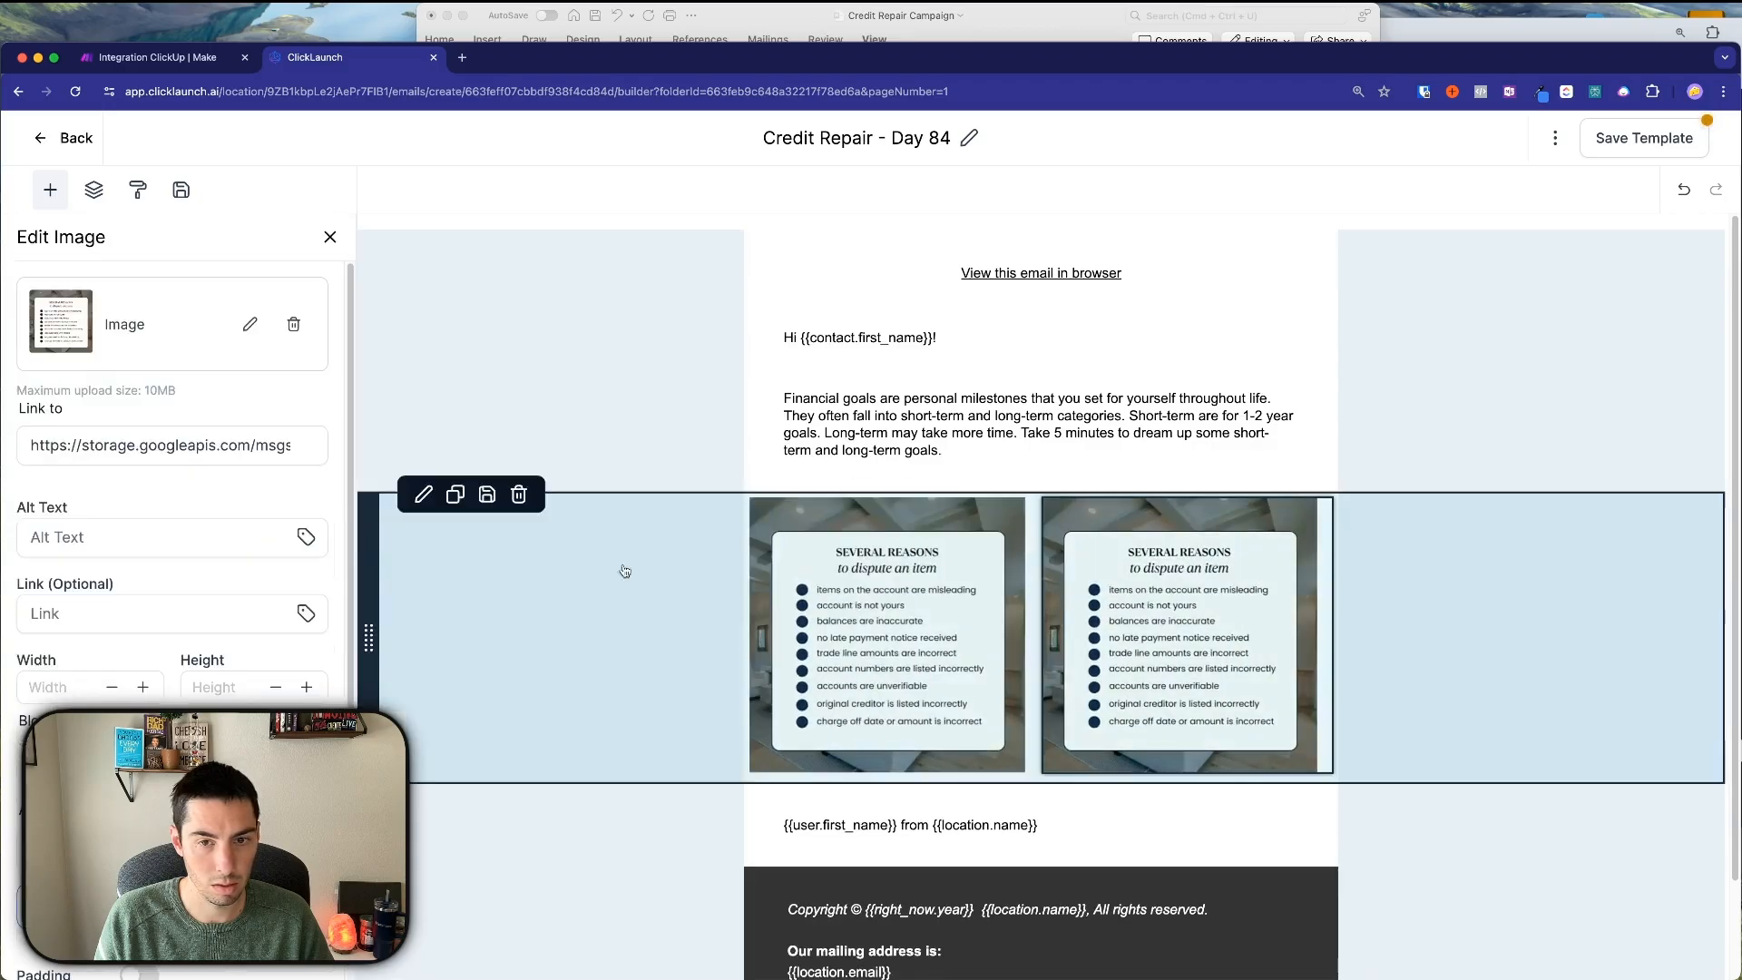
scroll(176, 665, down, 2)
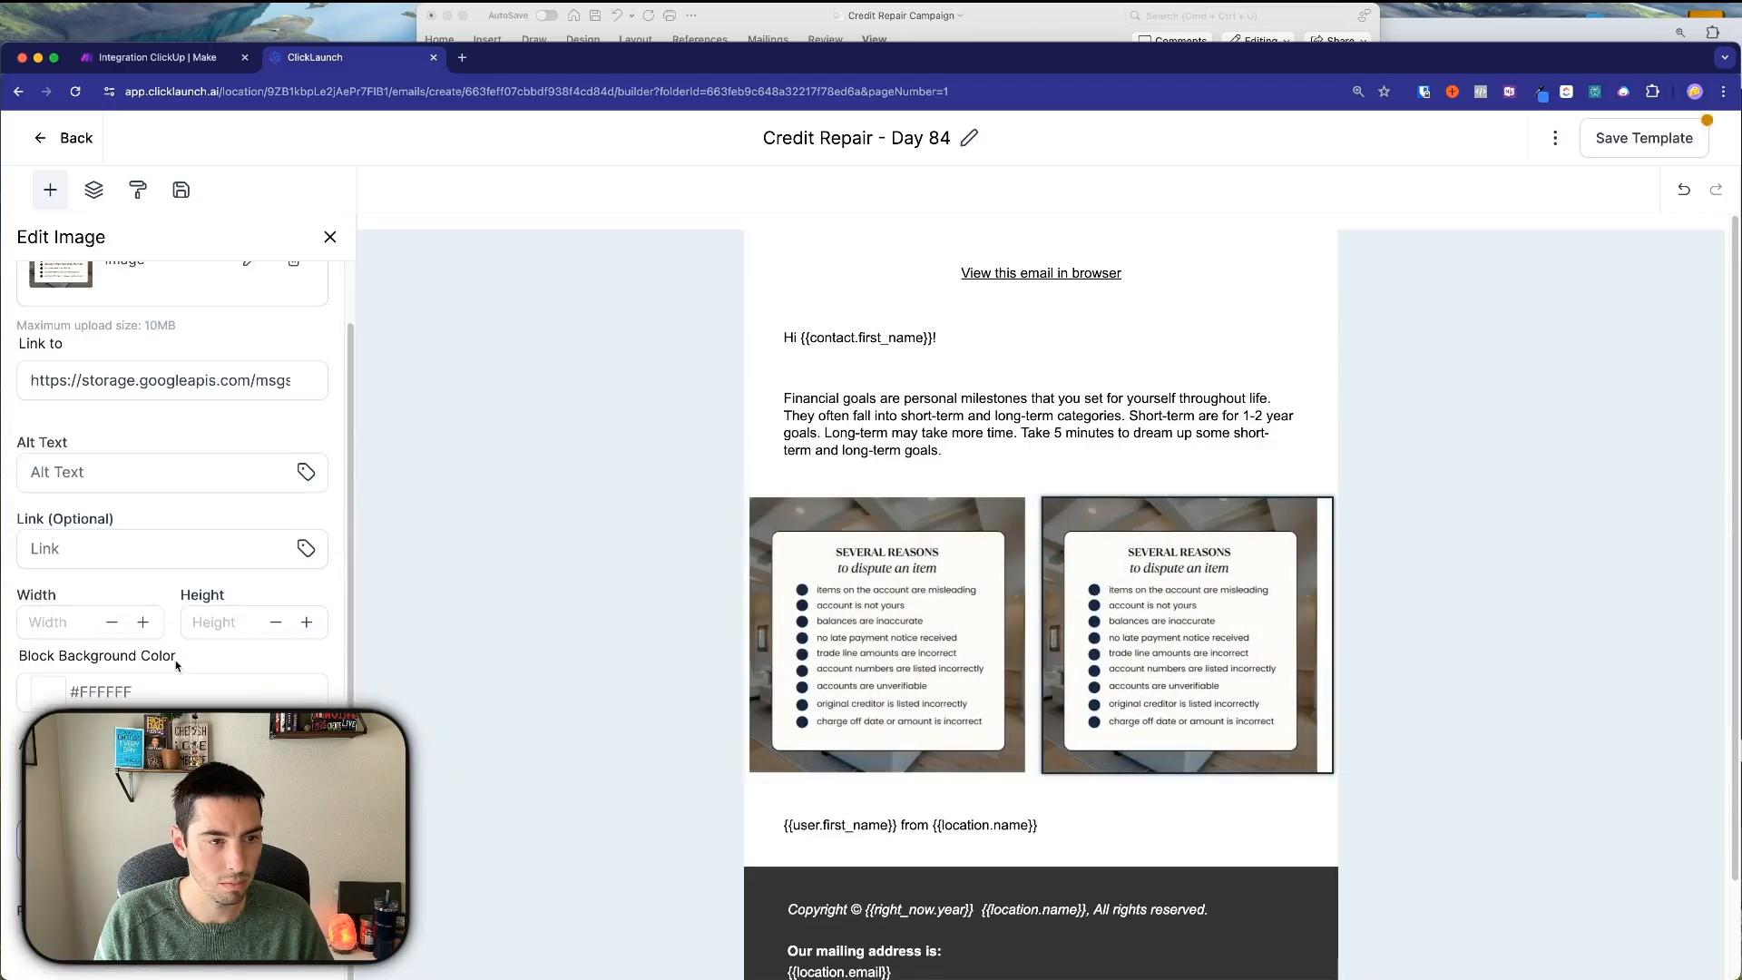
scroll(177, 665, up, 2)
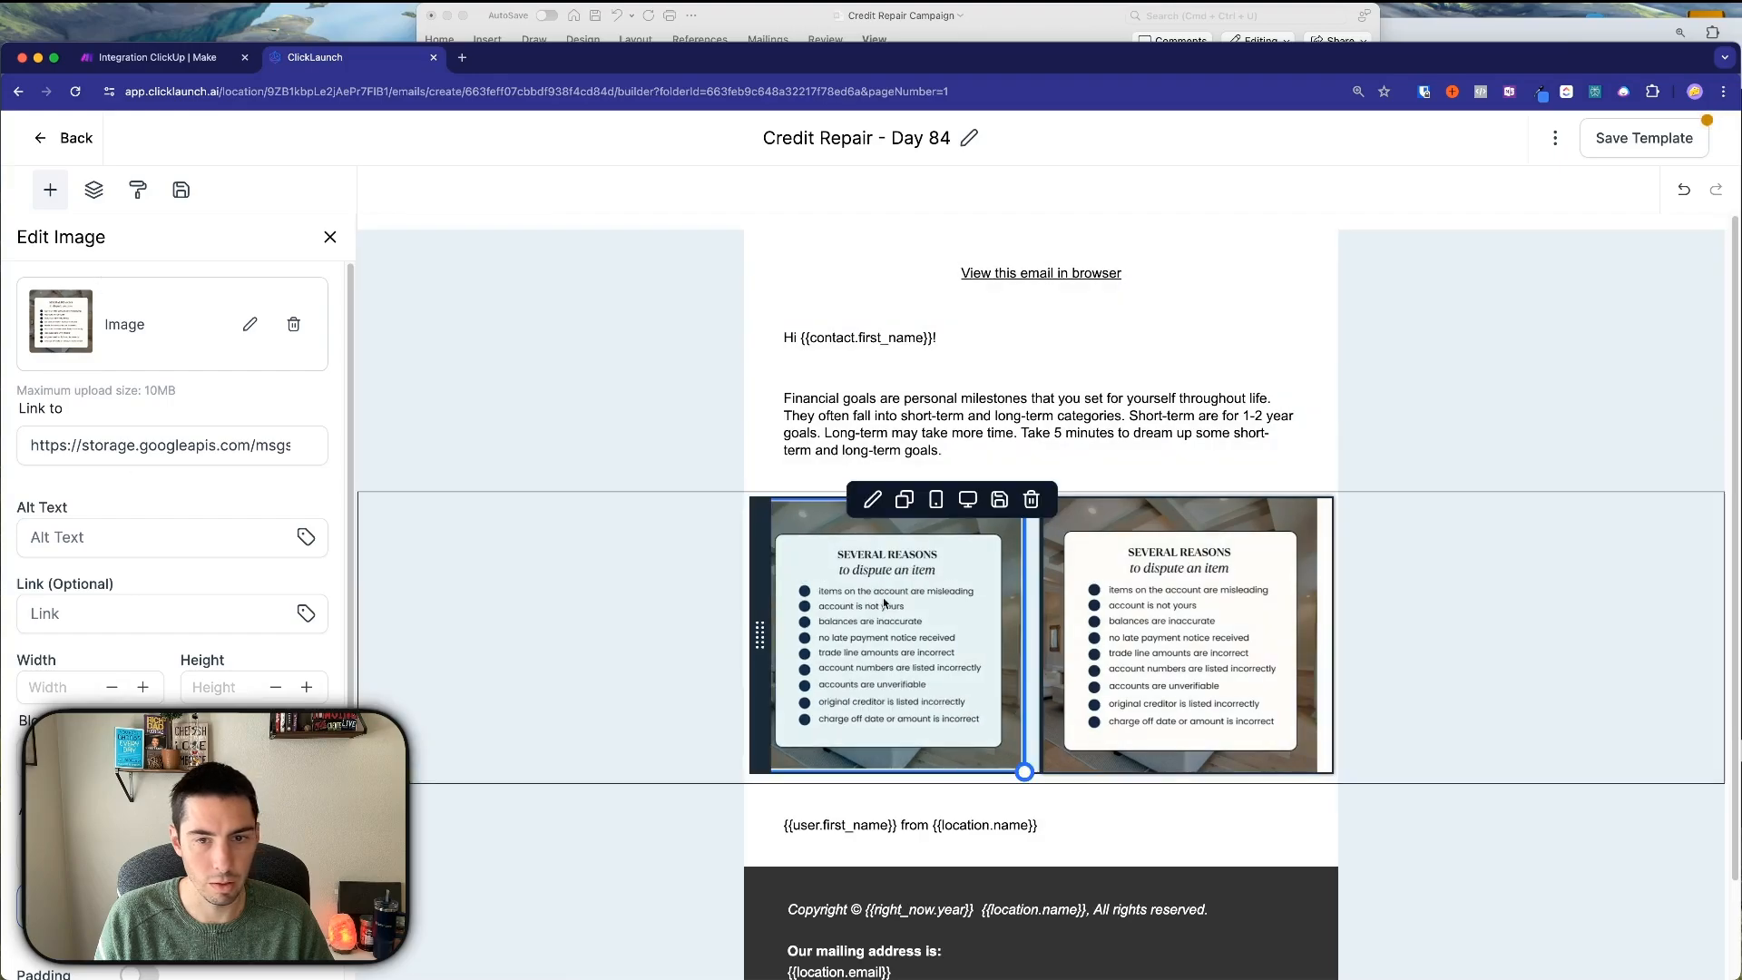
click(681, 611)
click(339, 593)
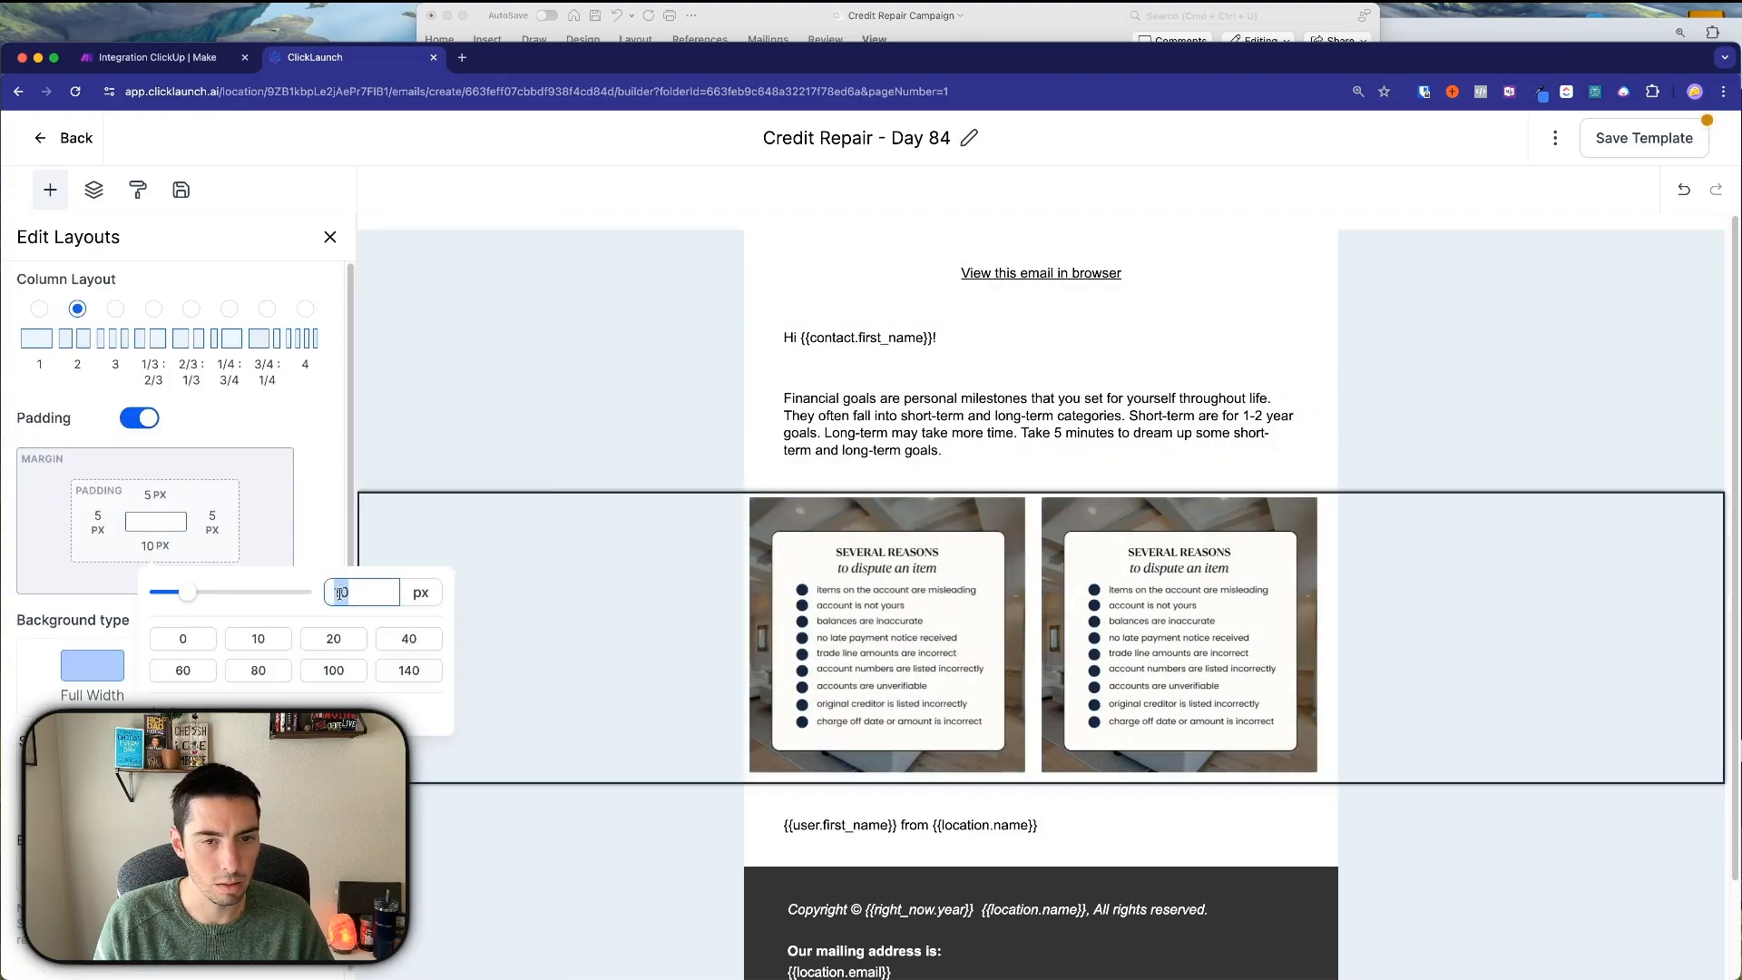
text(5)
click(631, 623)
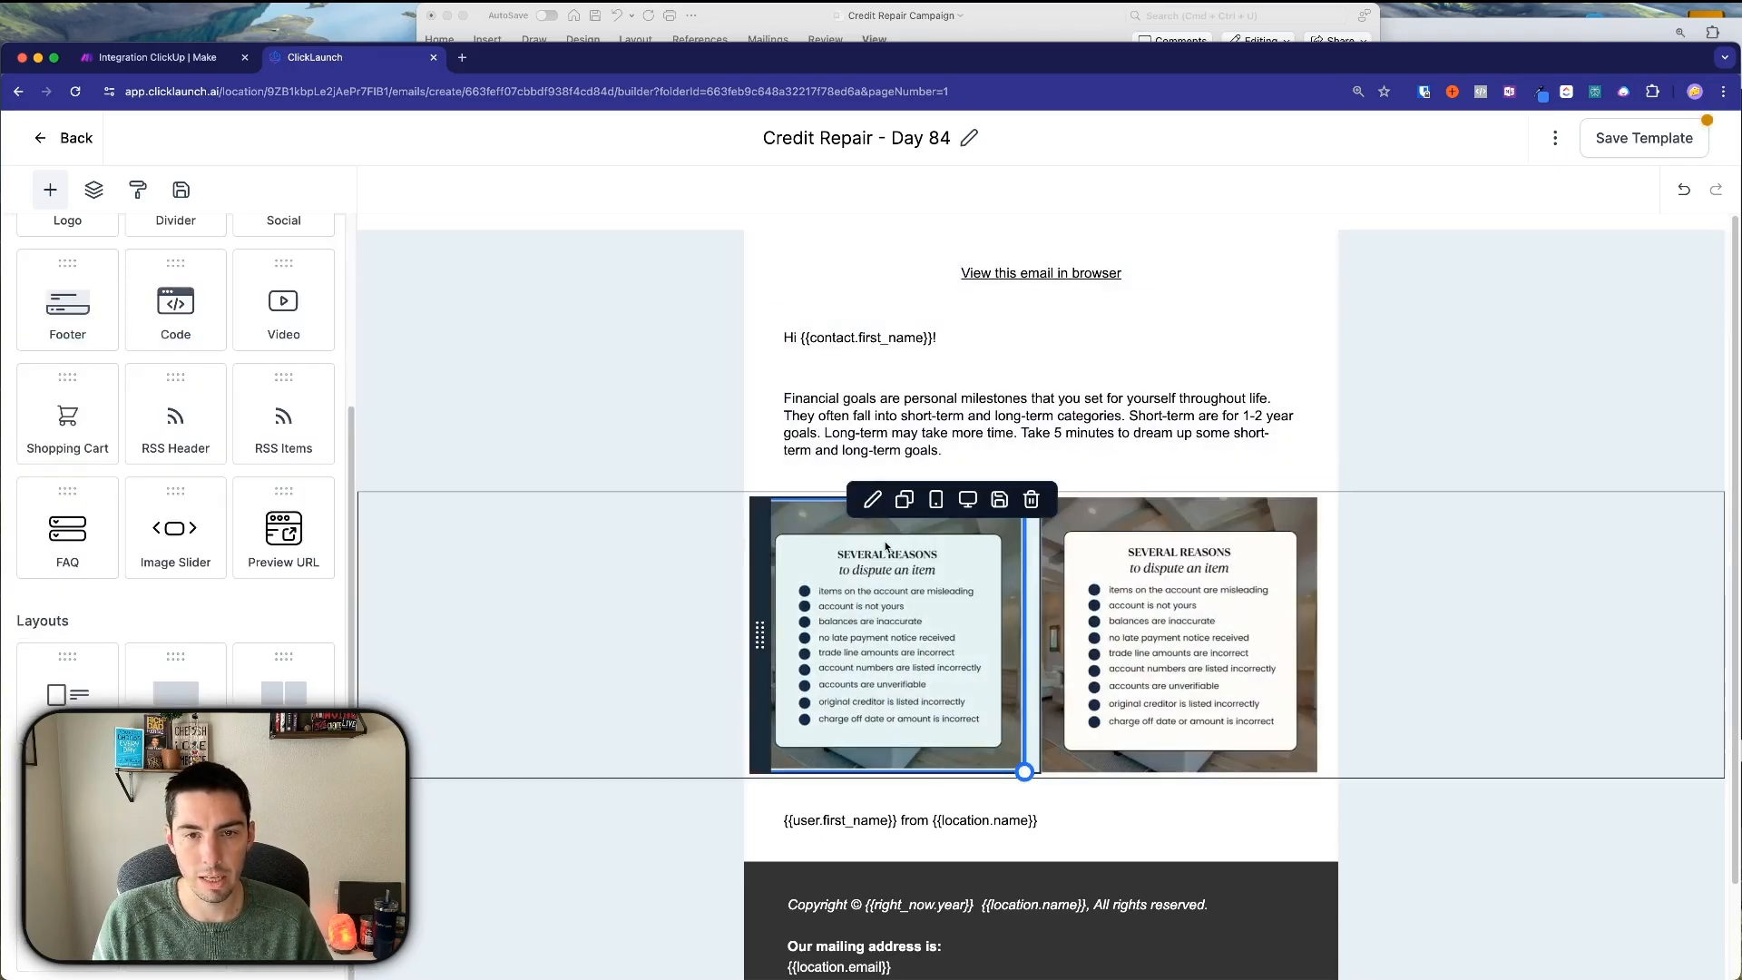
click(885, 545)
Save the Short-term goals image as a JPEG named 'Credit Repair Day 84'.
click(766, 20)
click(720, 420)
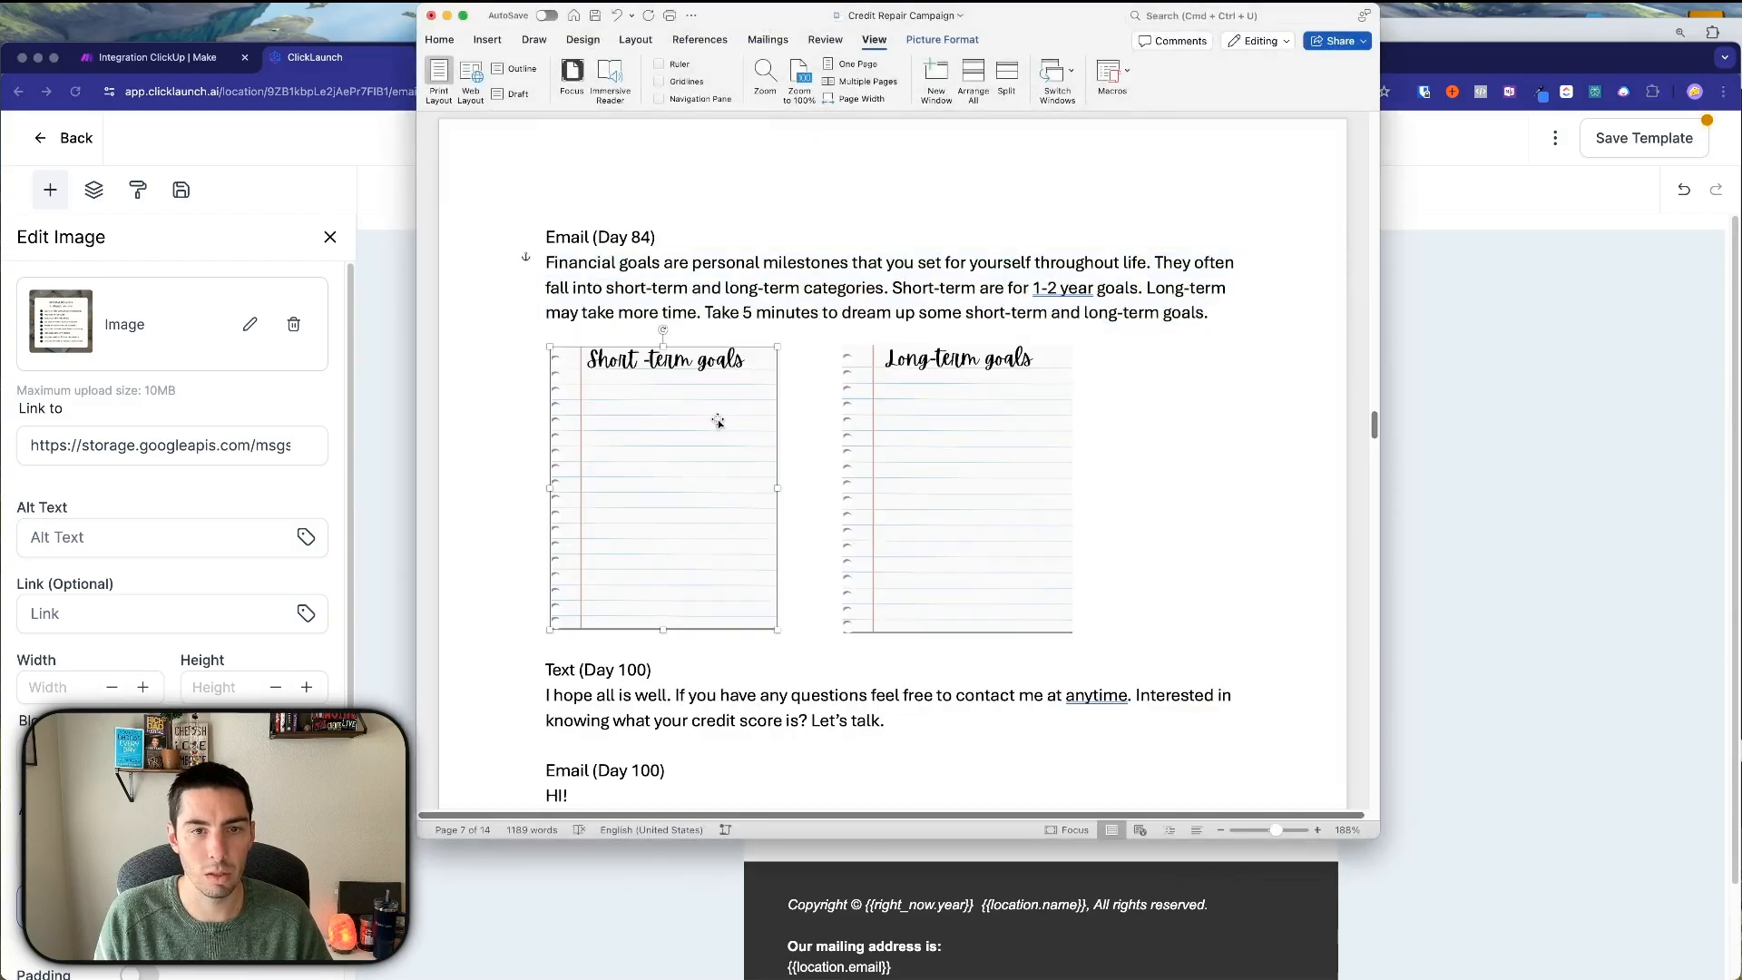
right_click(720, 420)
click(763, 492)
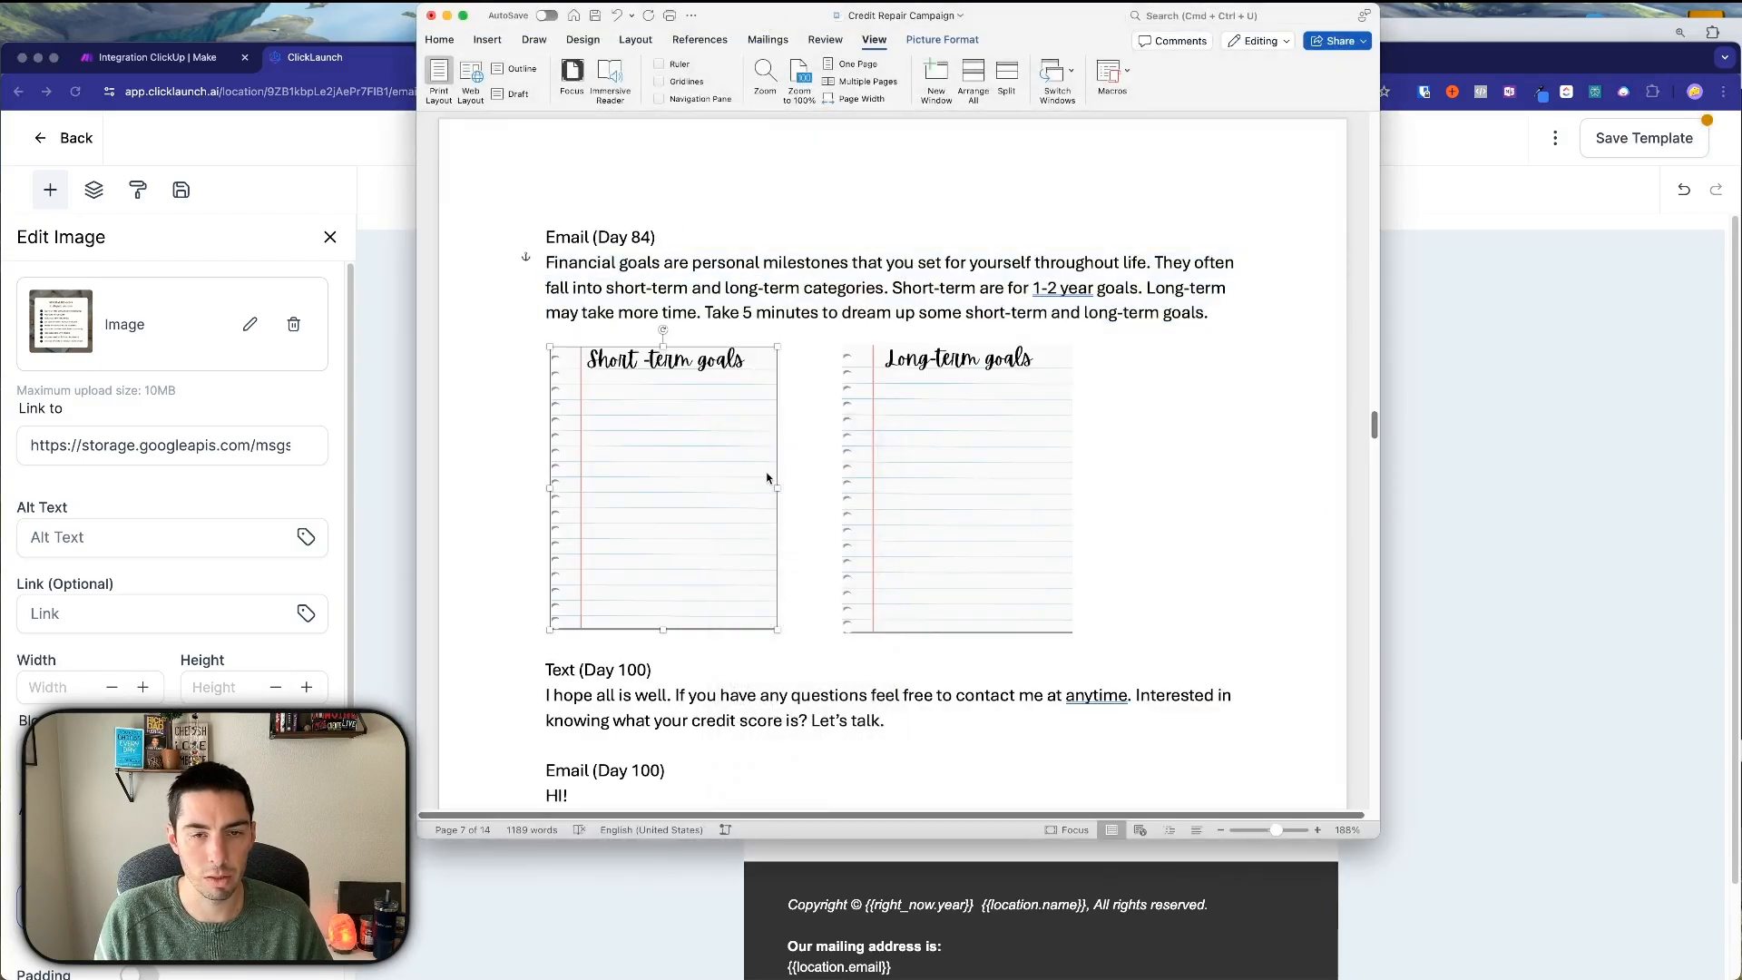
click(789, 414)
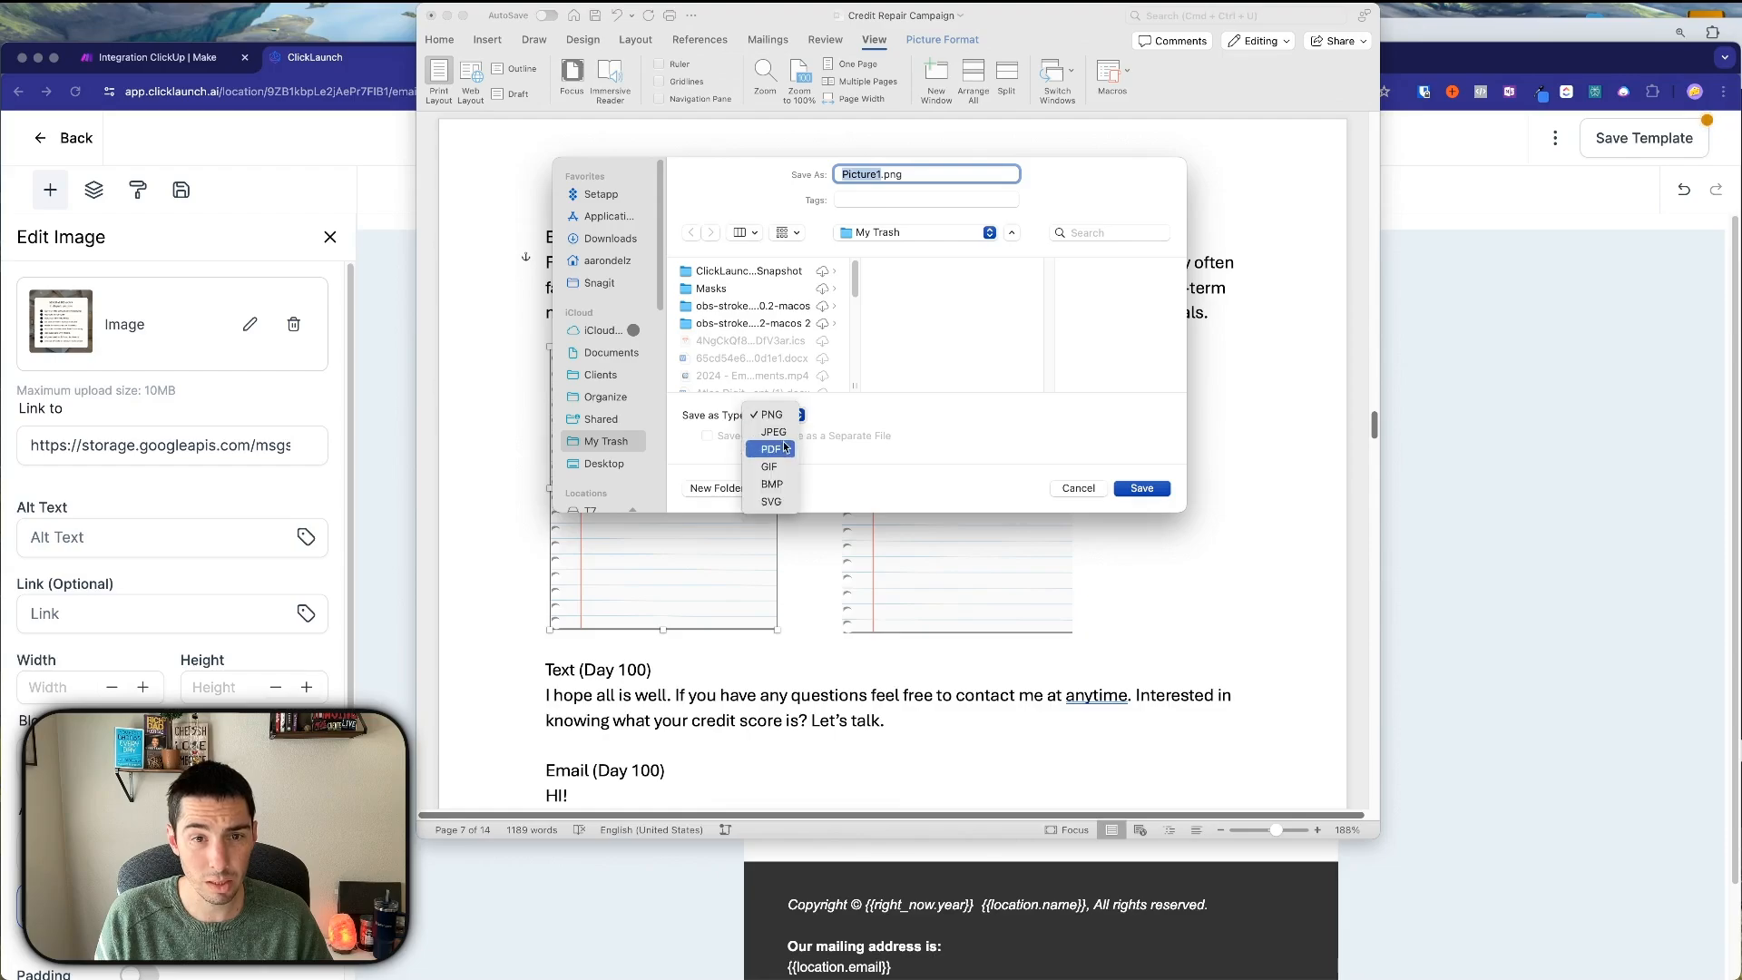
click(773, 432)
scroll(754, 366, down, 3)
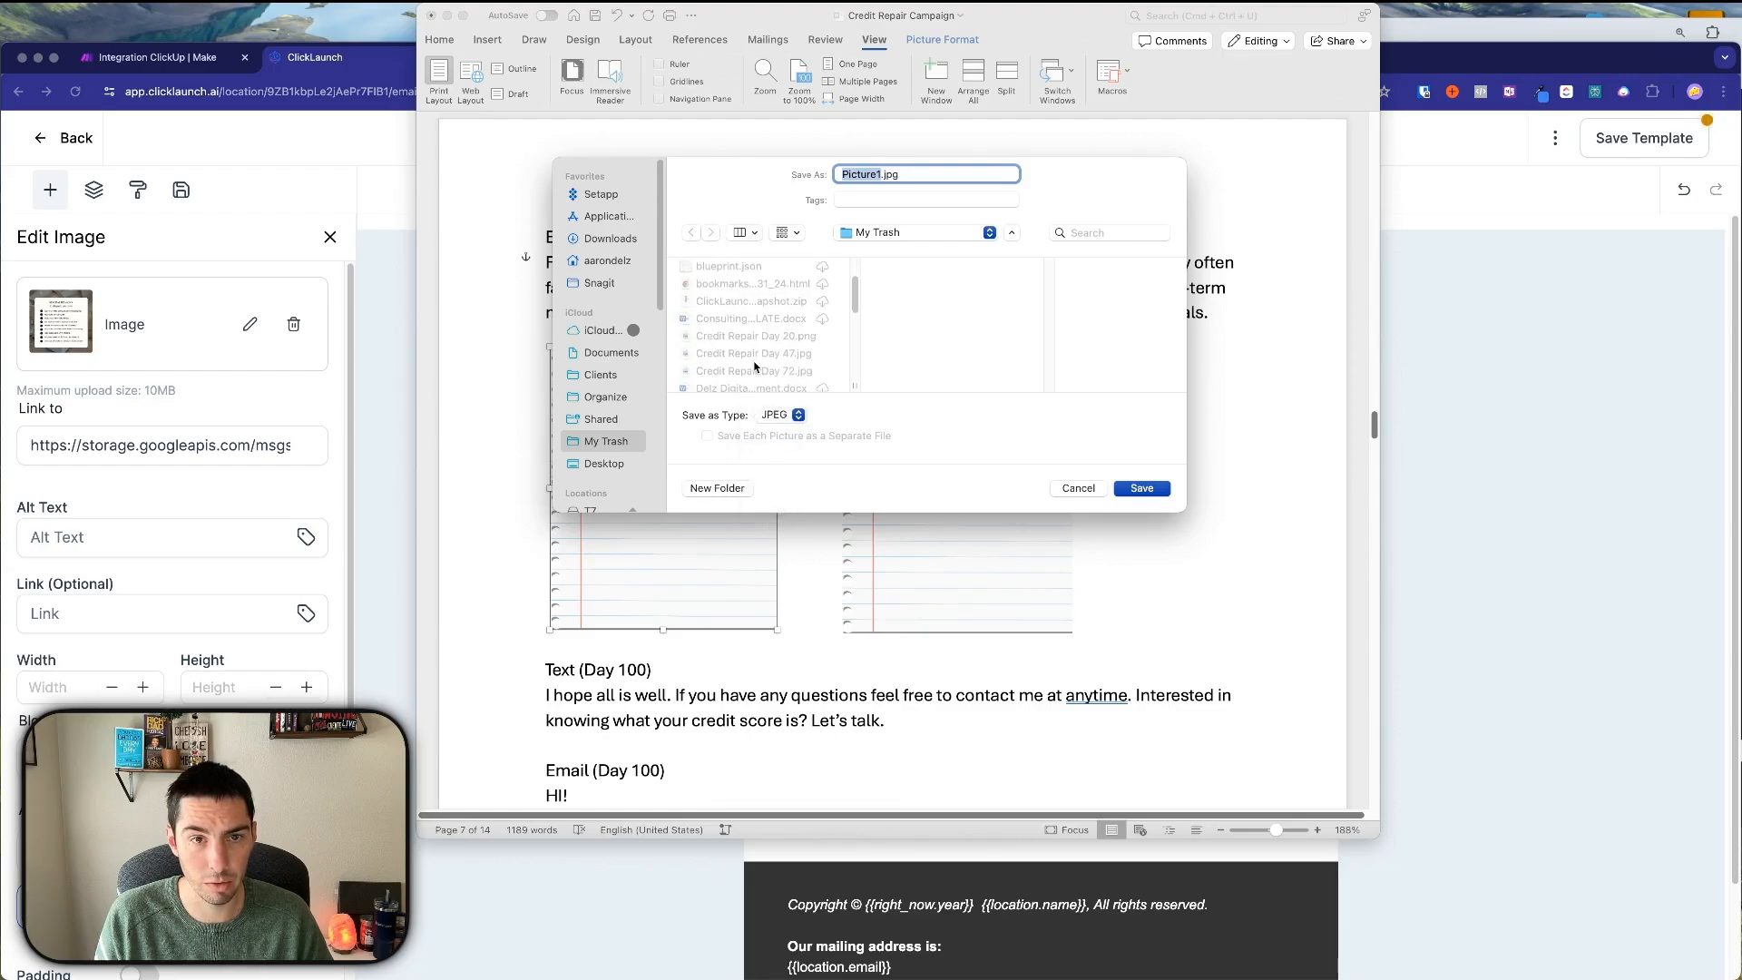
scroll(755, 361, down, 1)
click(745, 330)
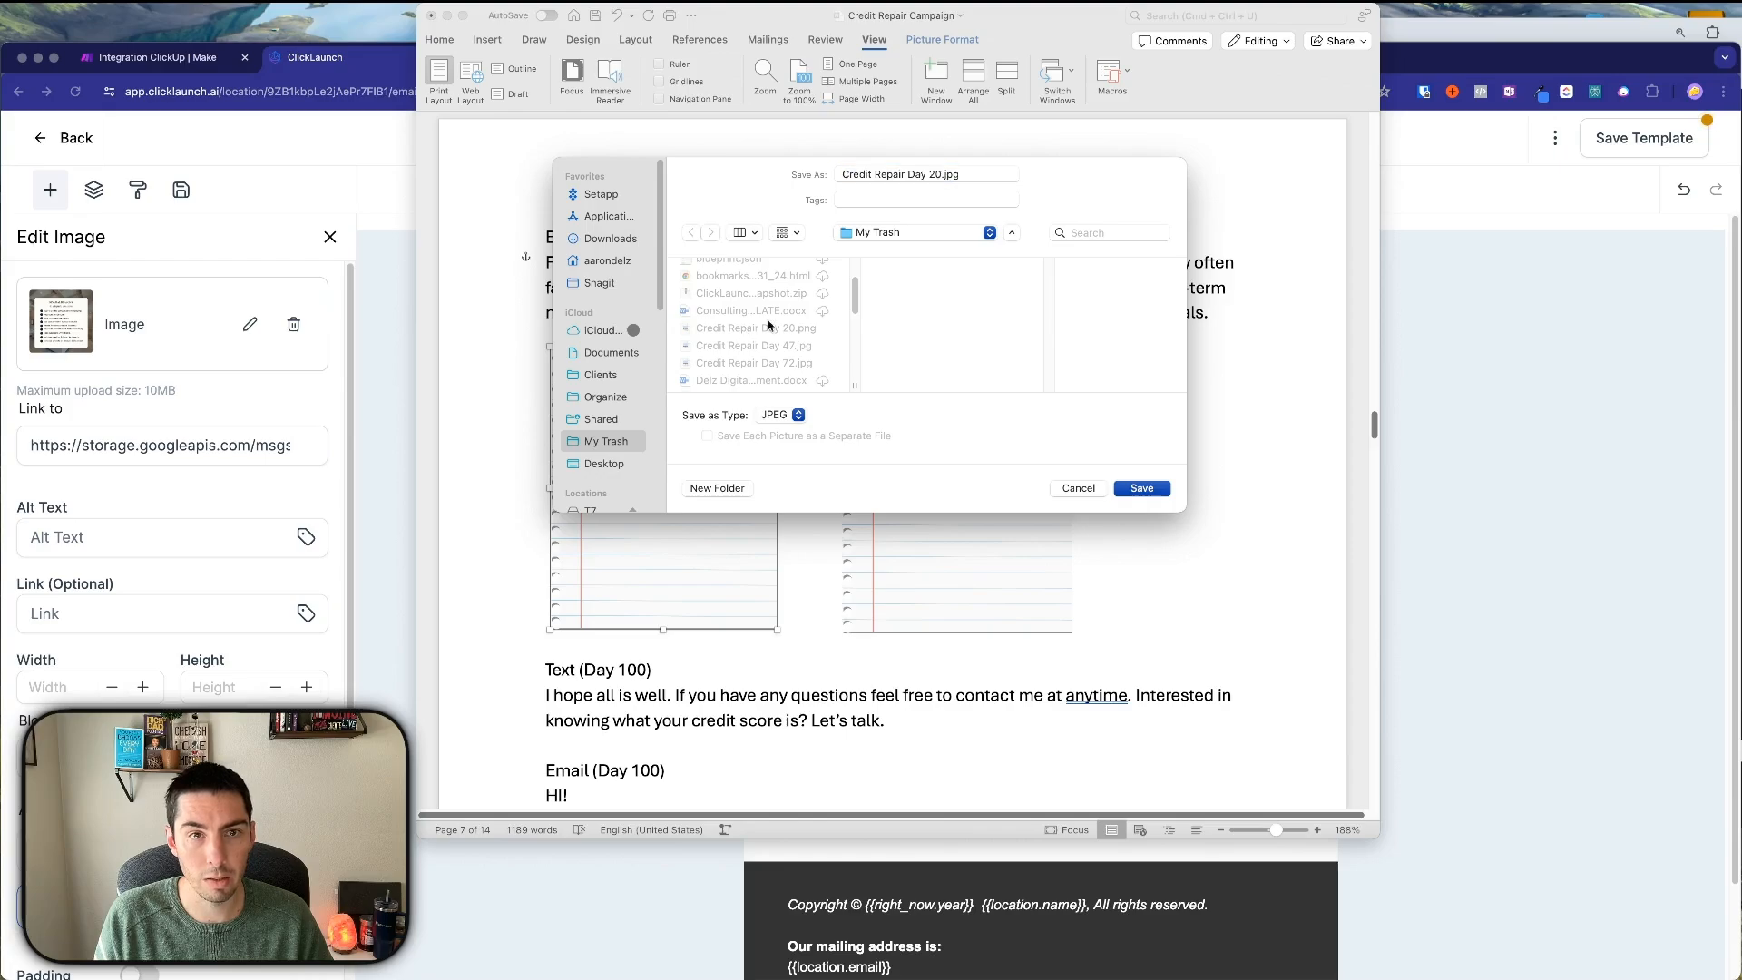
double_click(936, 174)
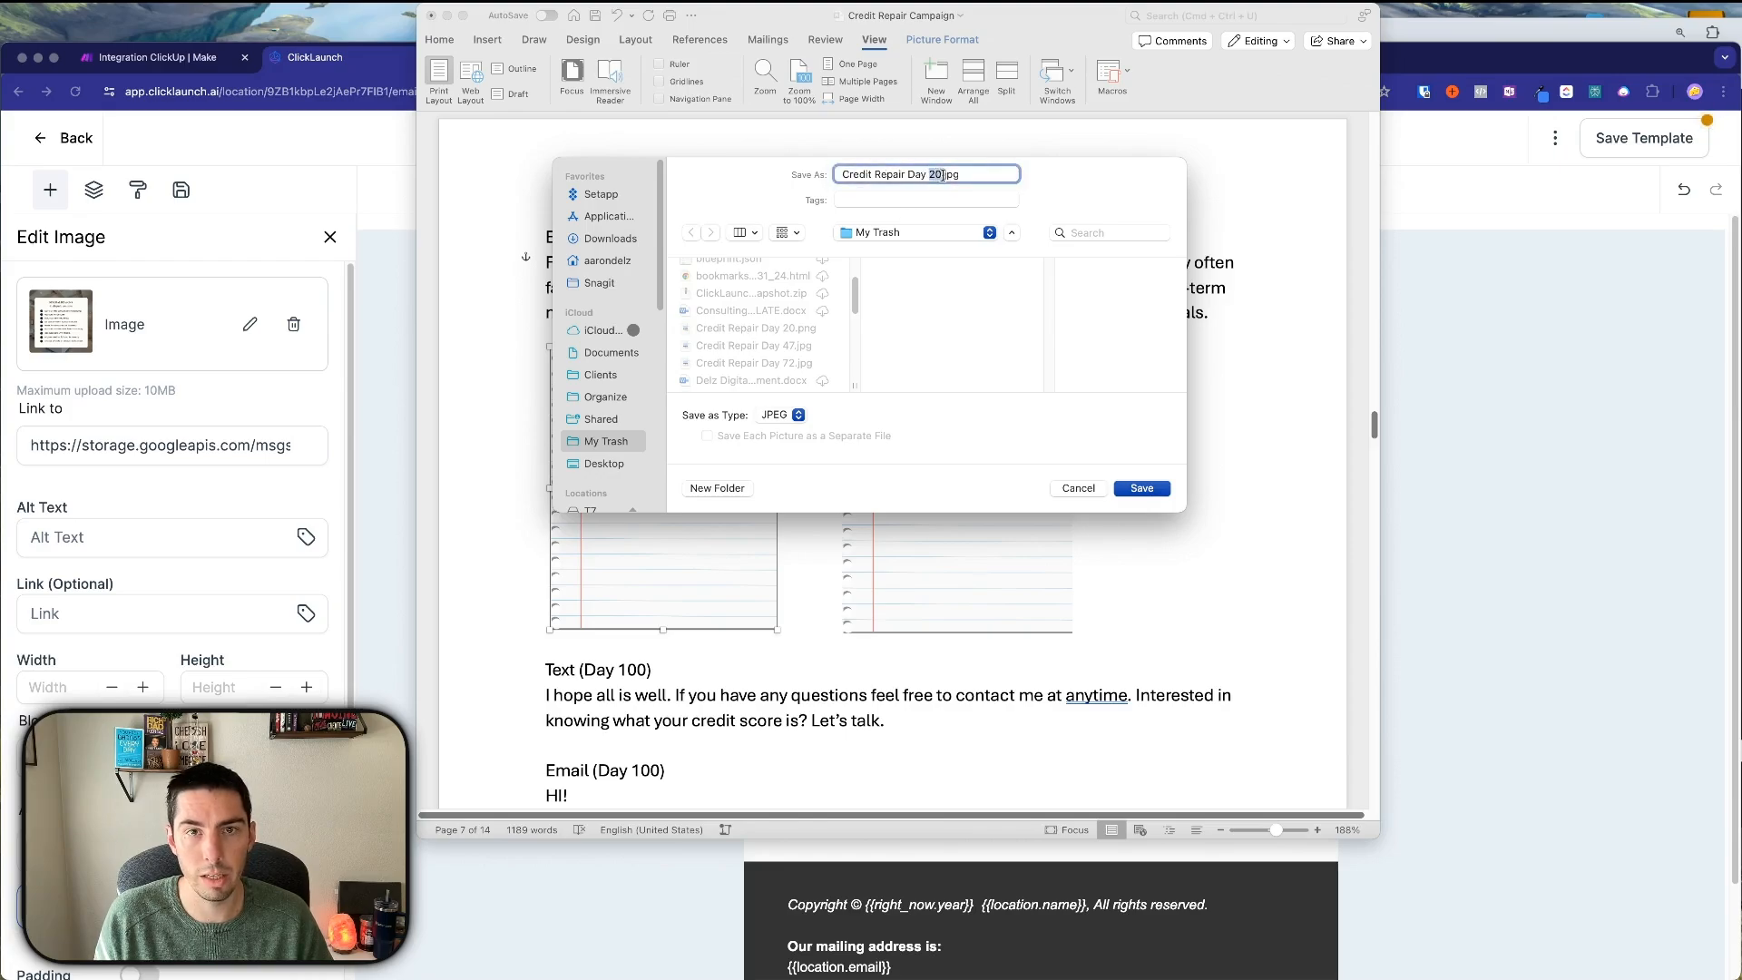
click(1456, 66)
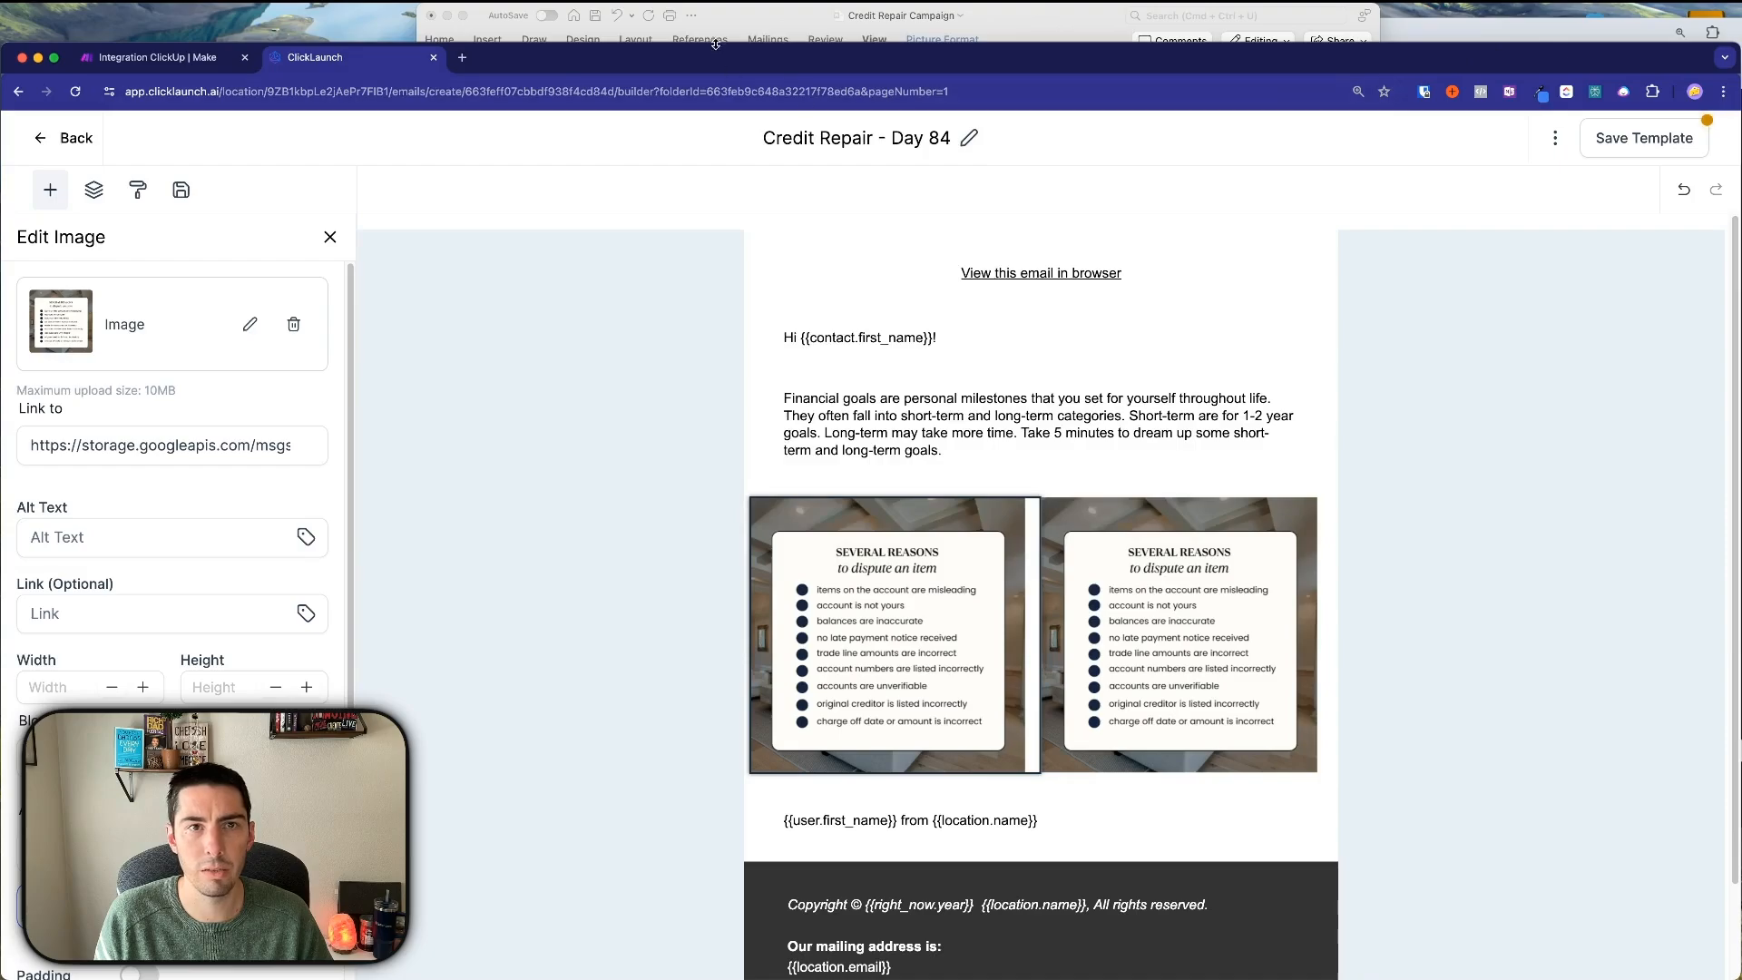
click(753, 11)
text(84.jpg)
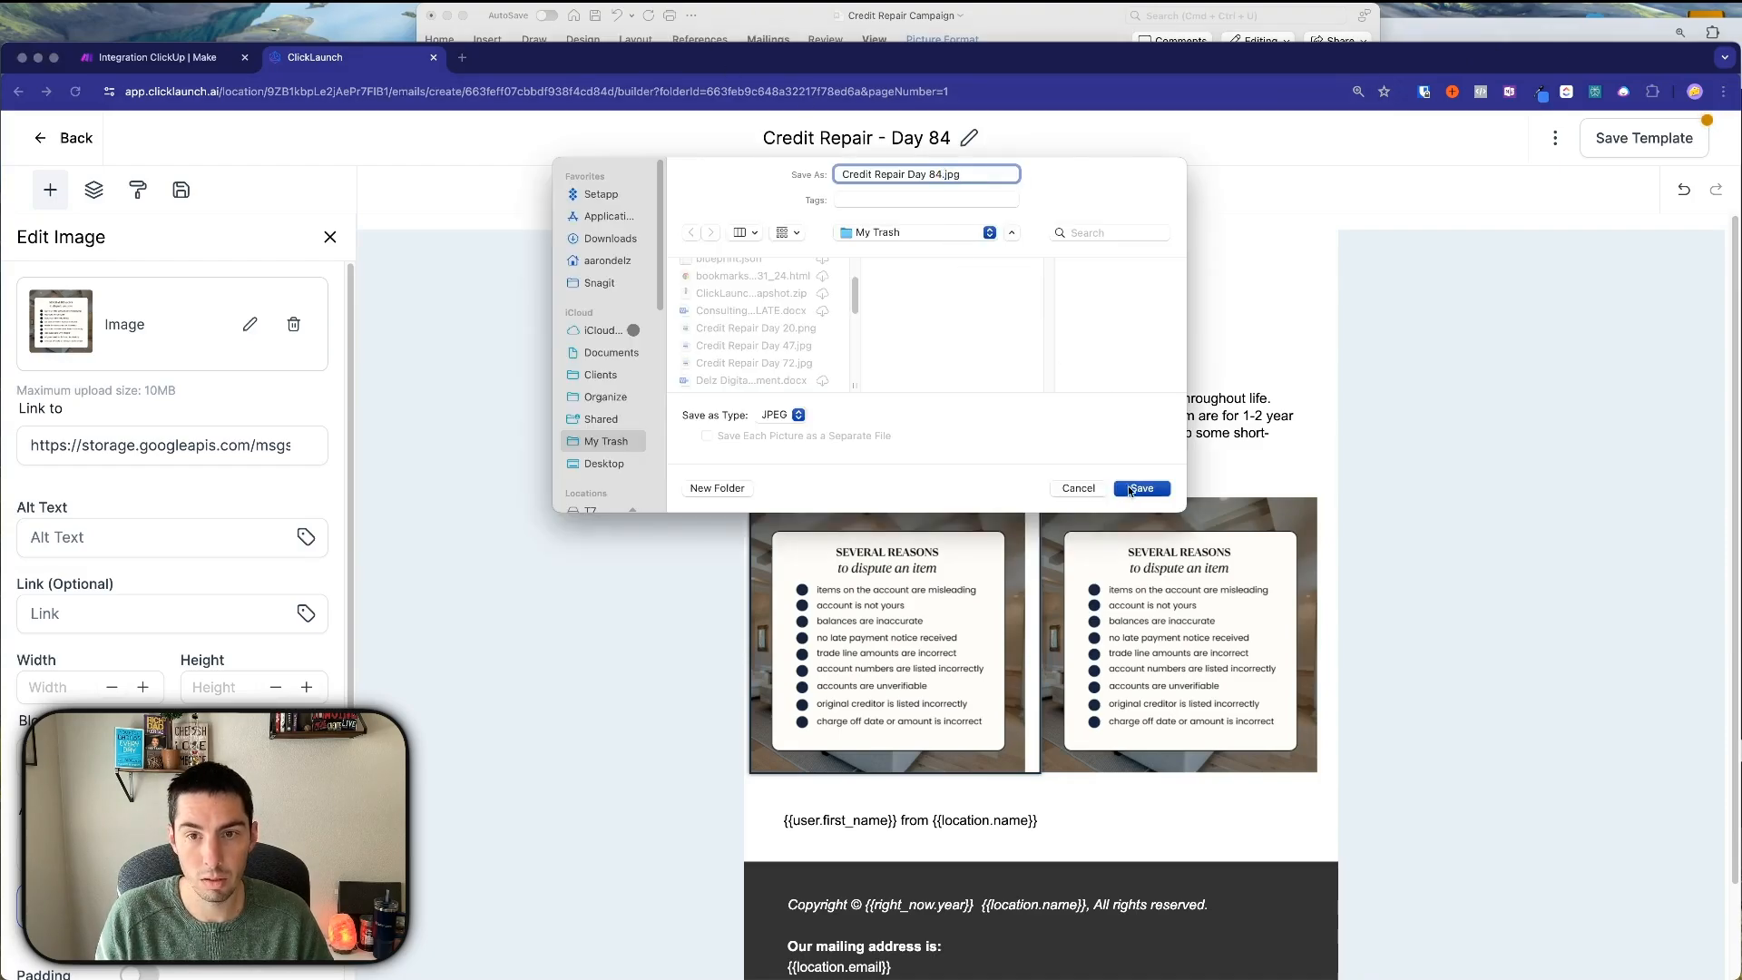
click(1135, 489)
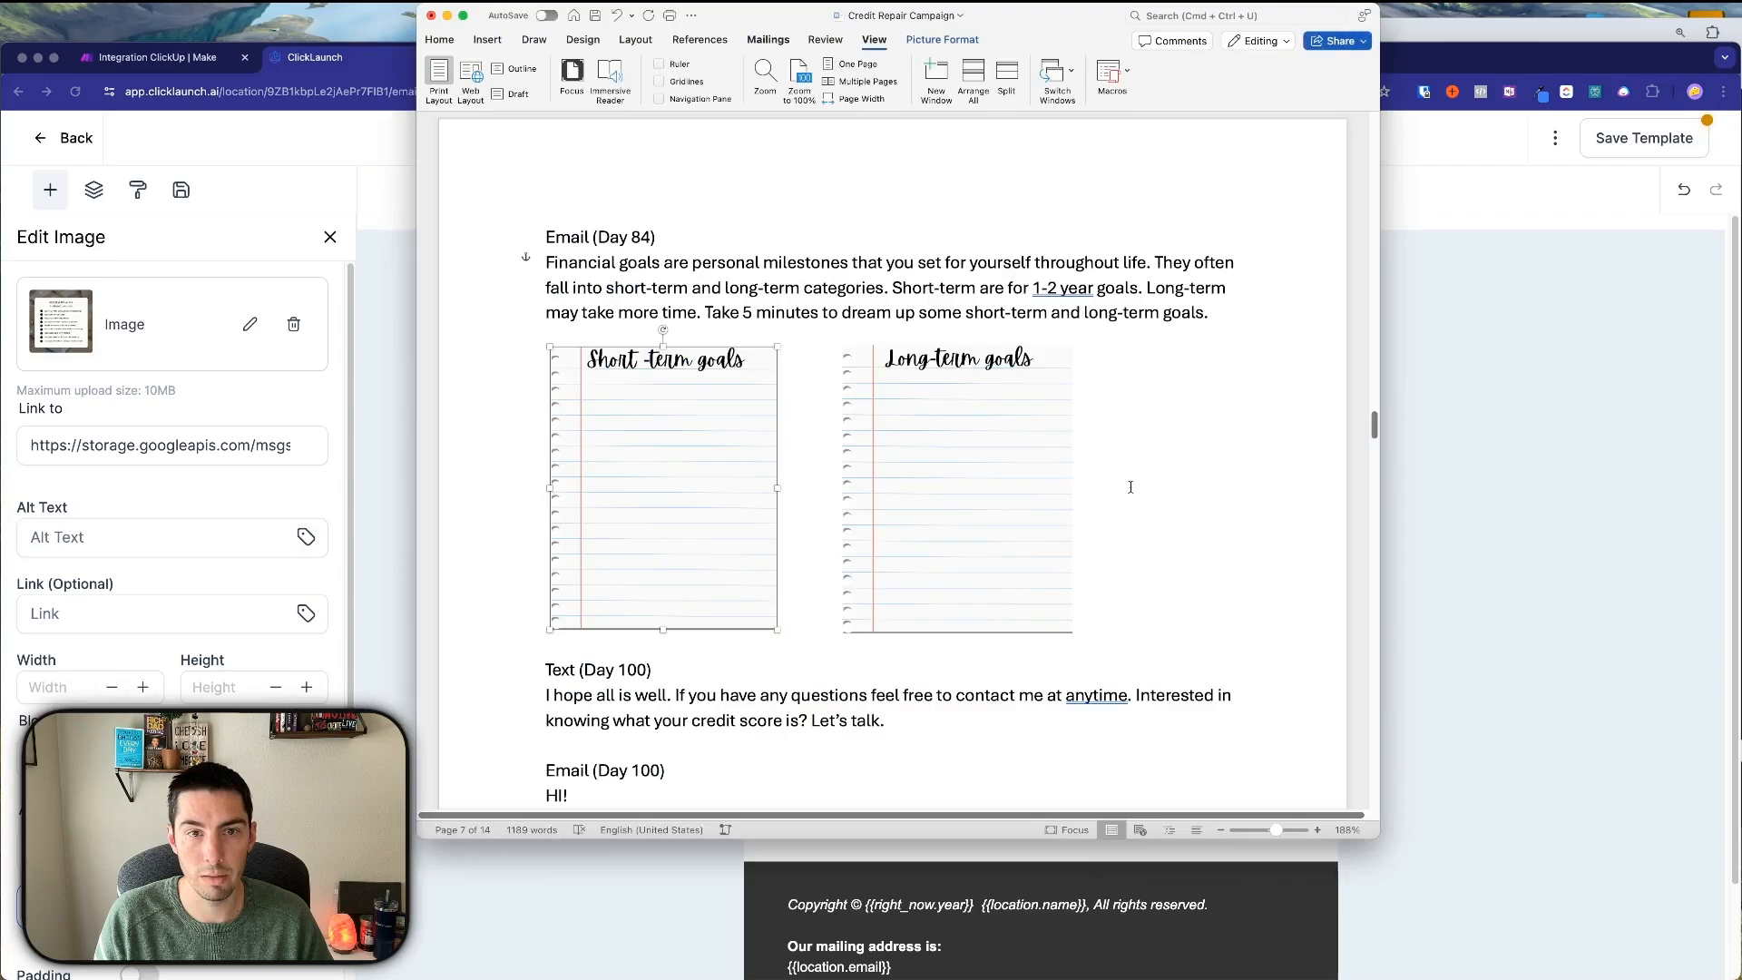
Save the Long-term goals image as a JPEG named 'Credit Repair Day 84b'.
right_click(912, 445)
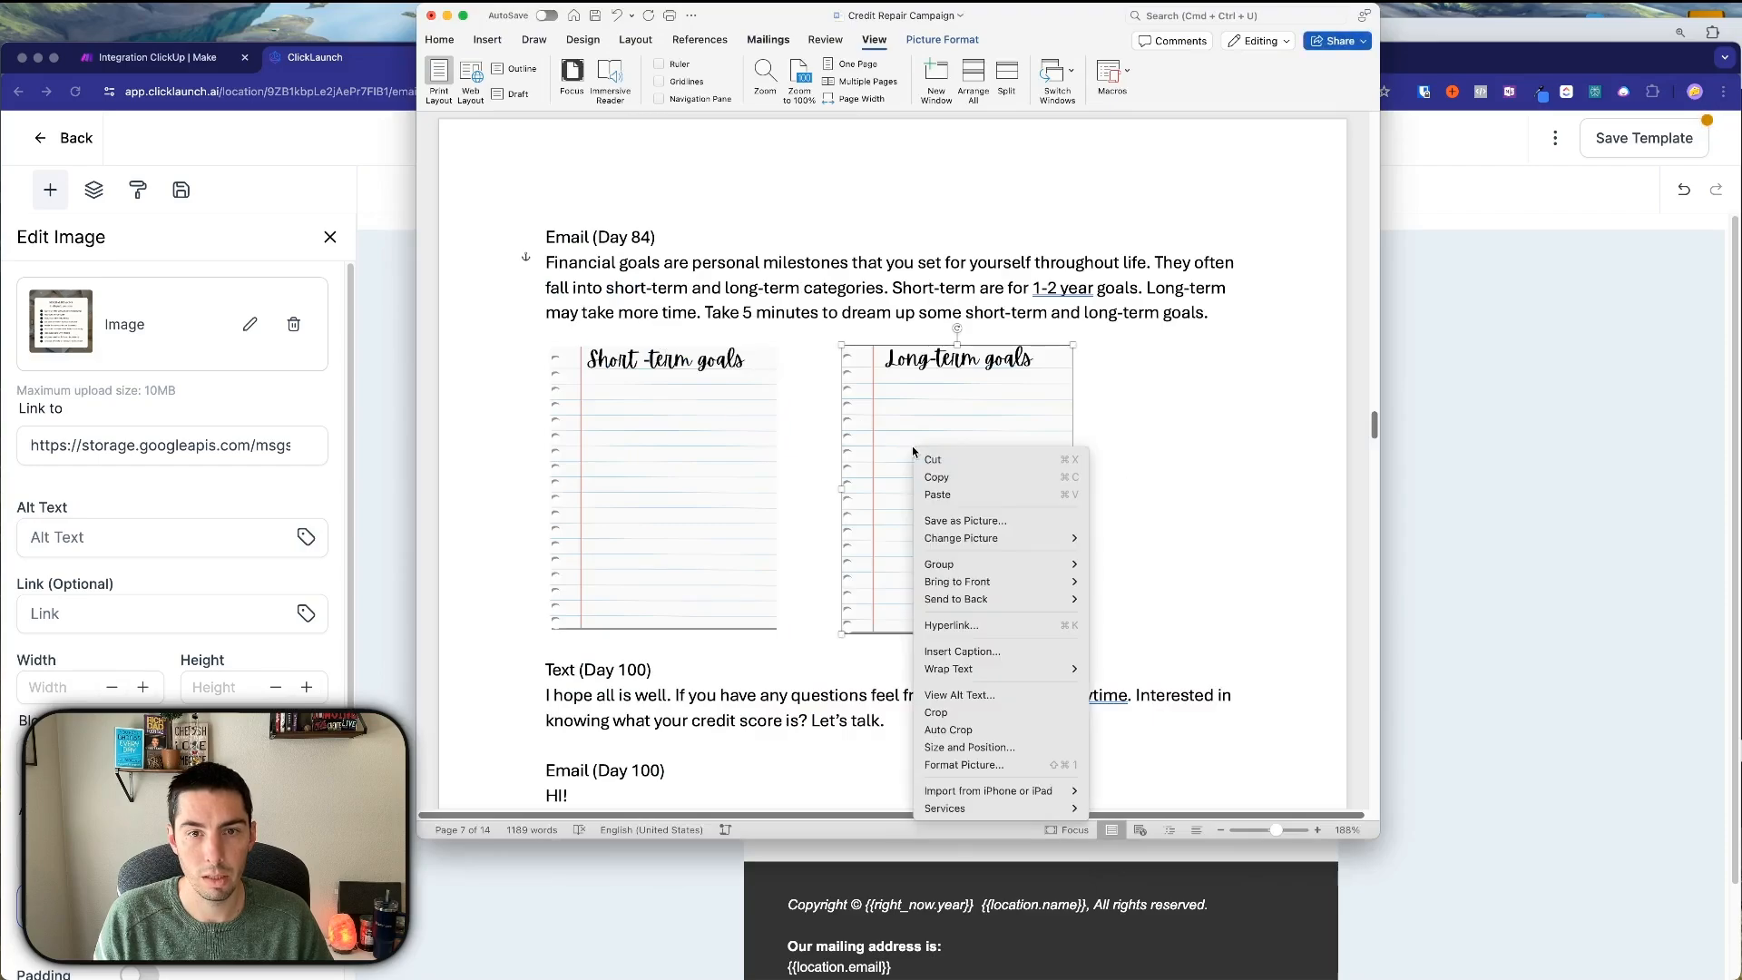
click(957, 522)
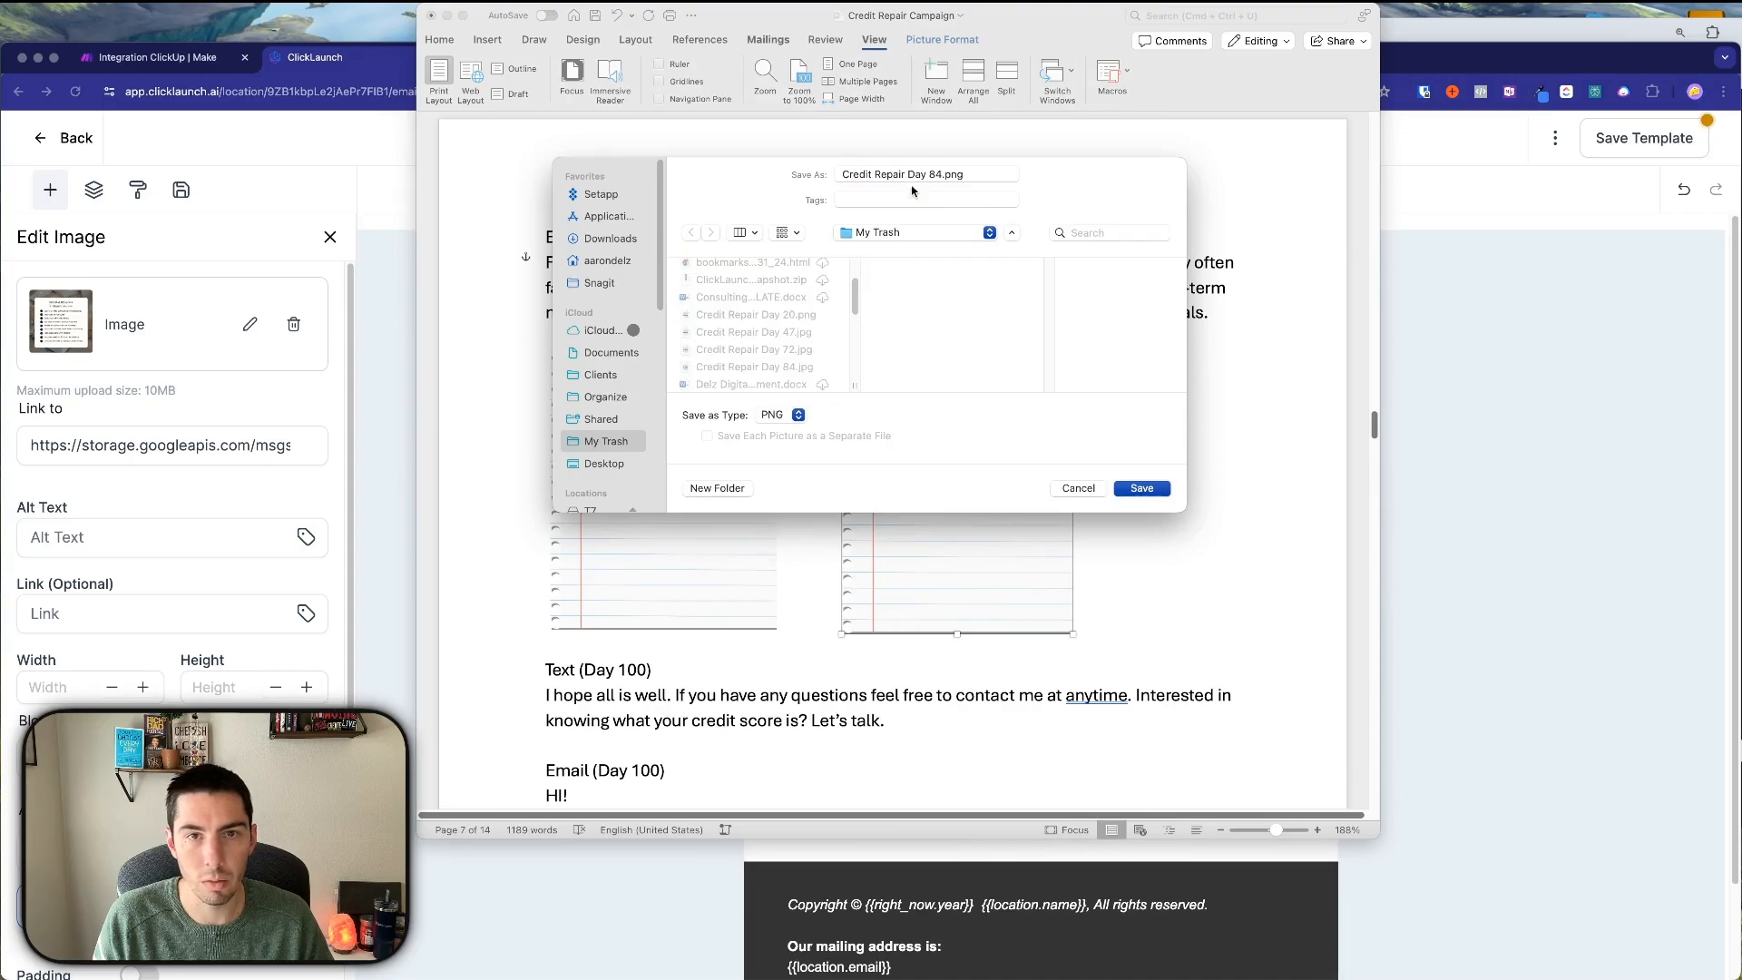
click(940, 172)
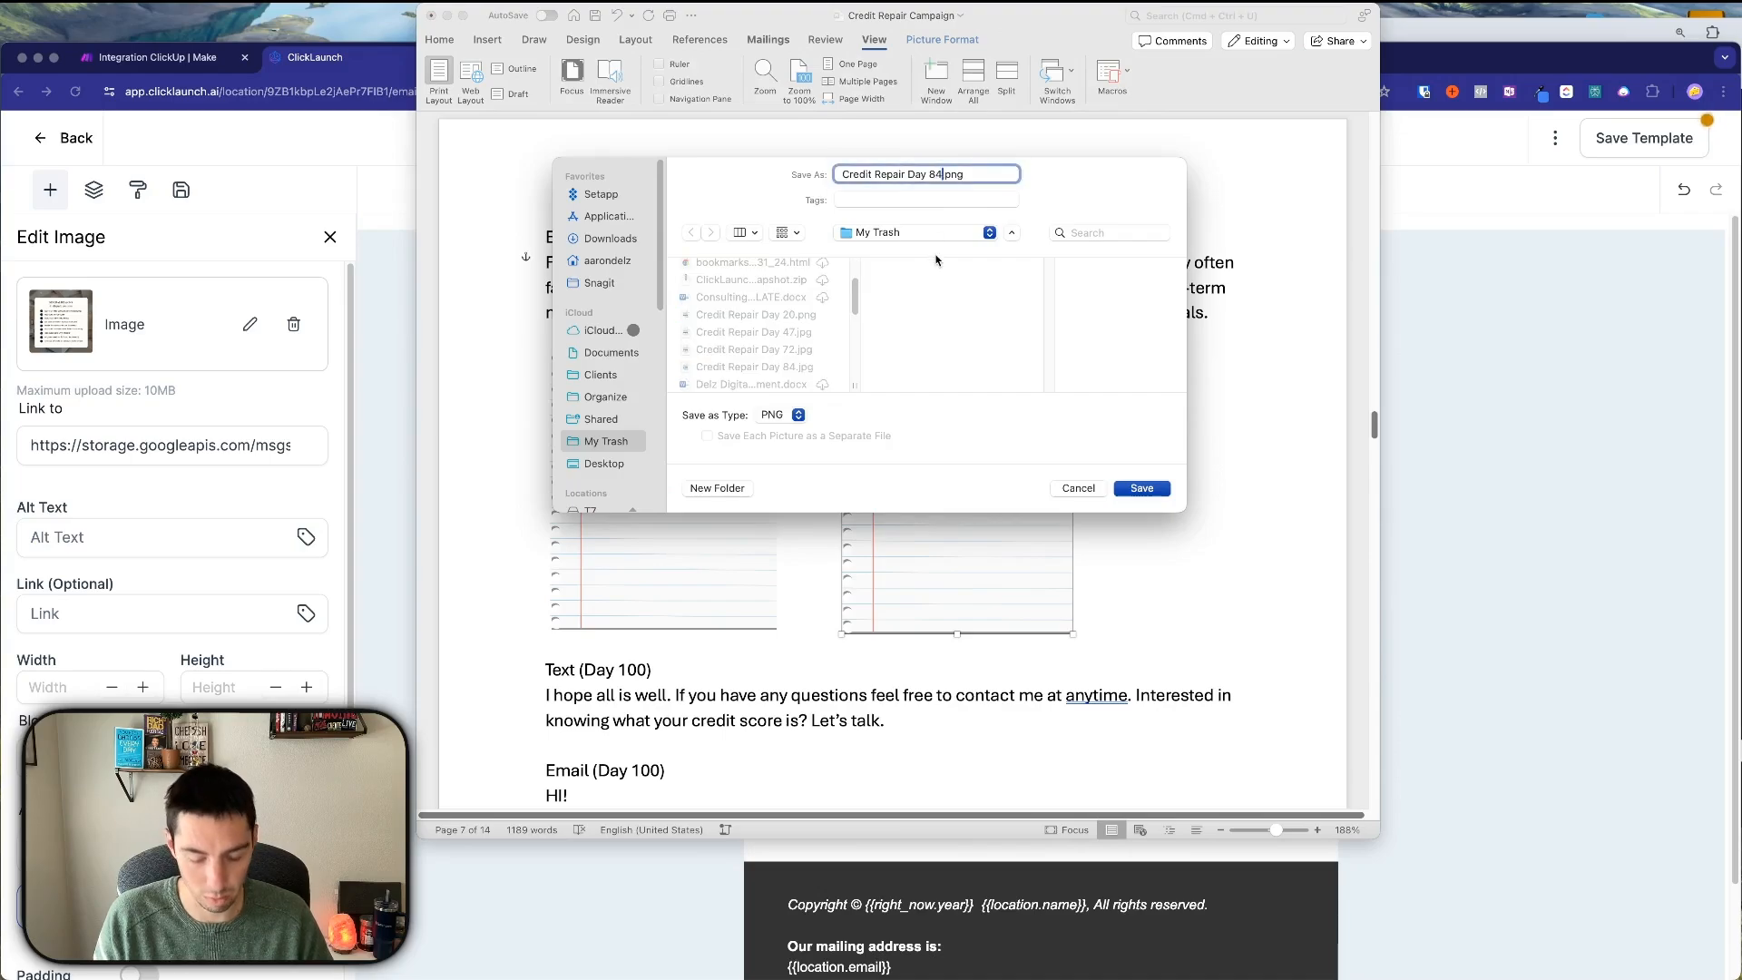
text(b)
click(799, 414)
click(771, 414)
click(1142, 488)
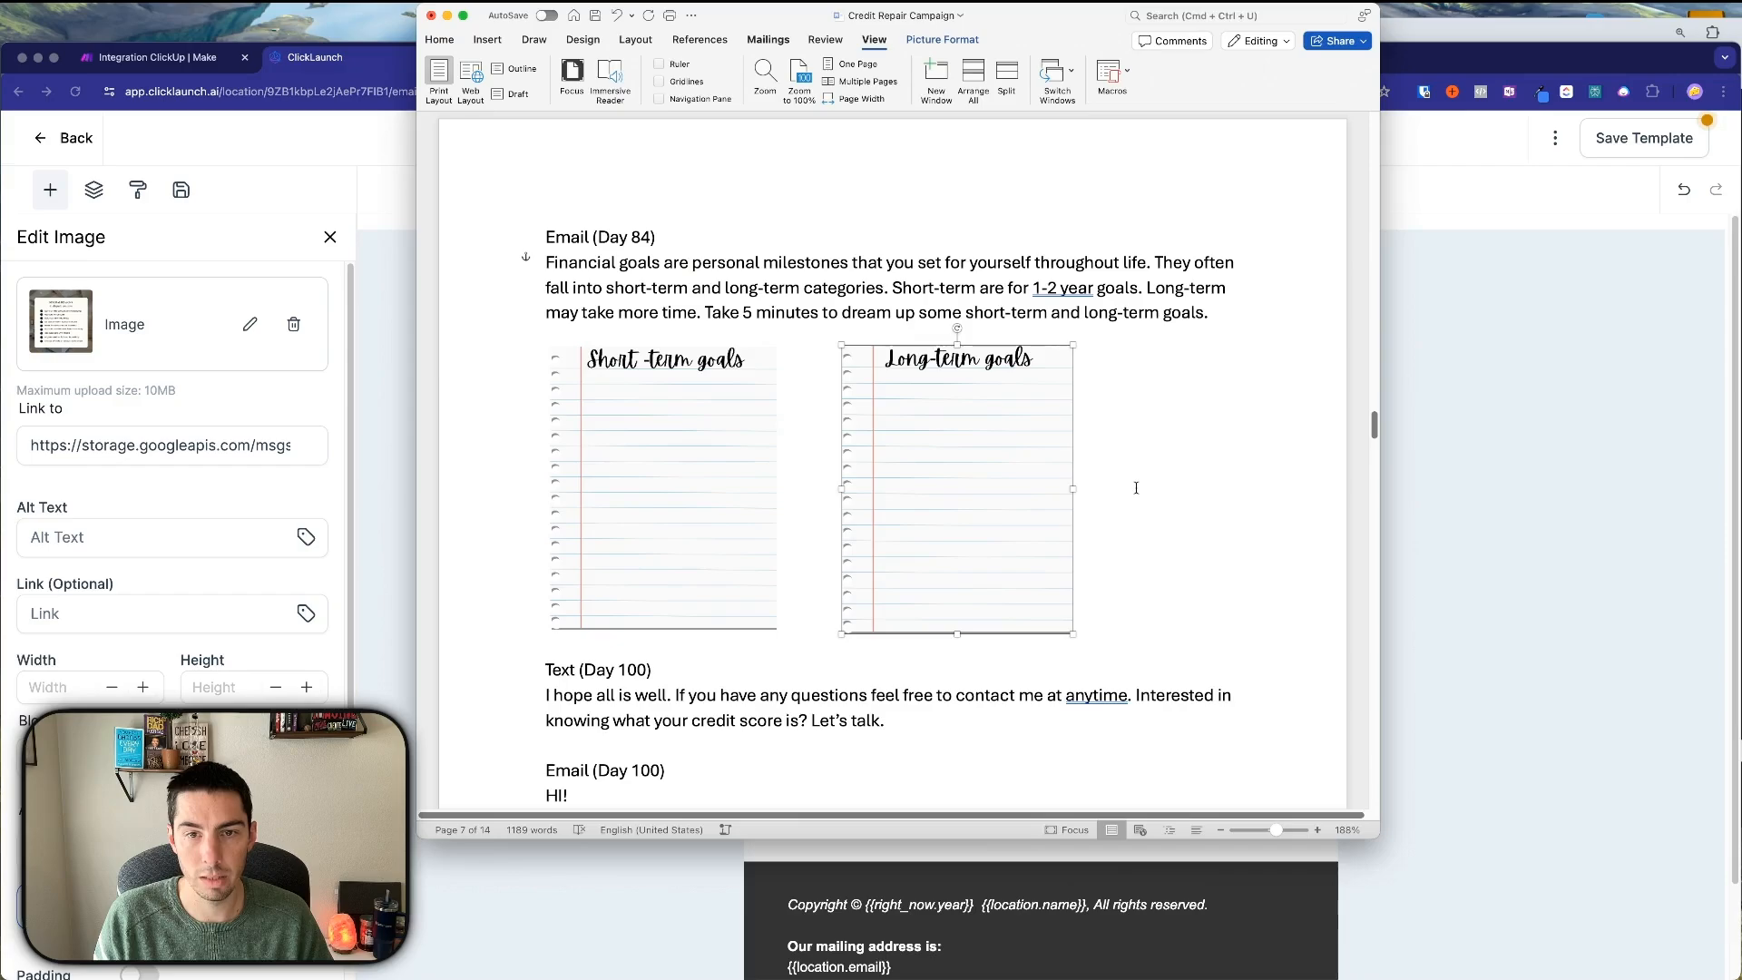
click(1420, 513)
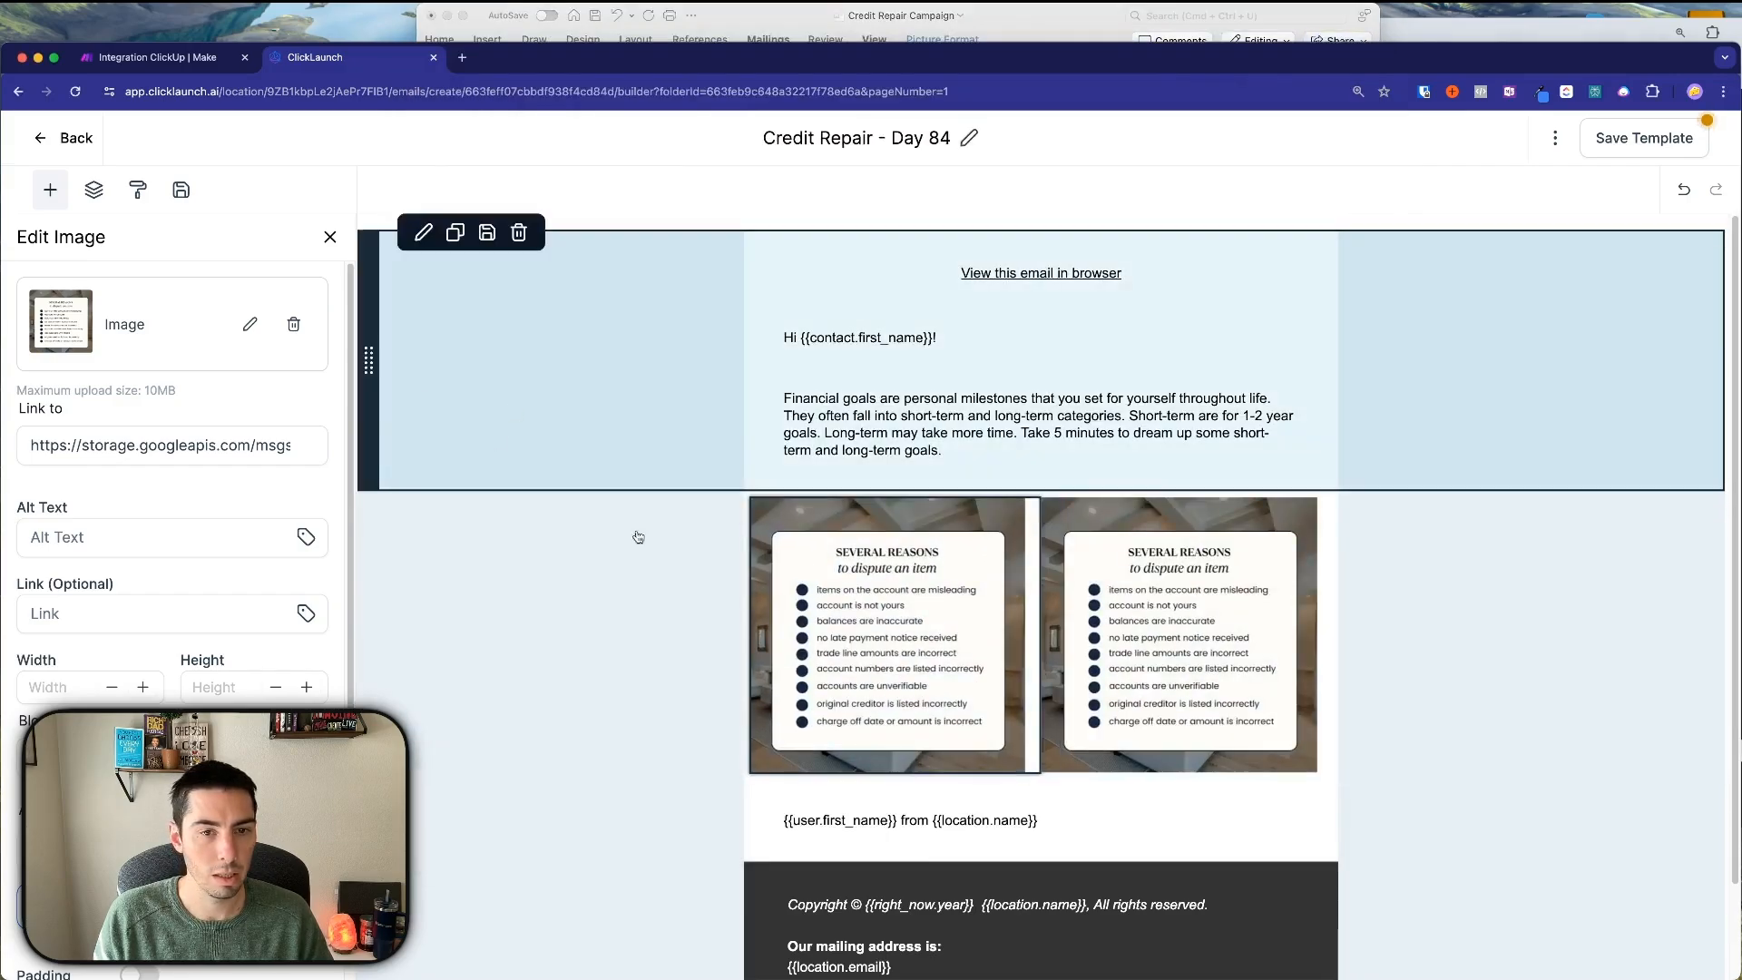
Upload Credit Repair Day 84.jpg and 84b.jpg, then use Credit Repair Day 84.jpg as the left image.
click(247, 325)
click(260, 281)
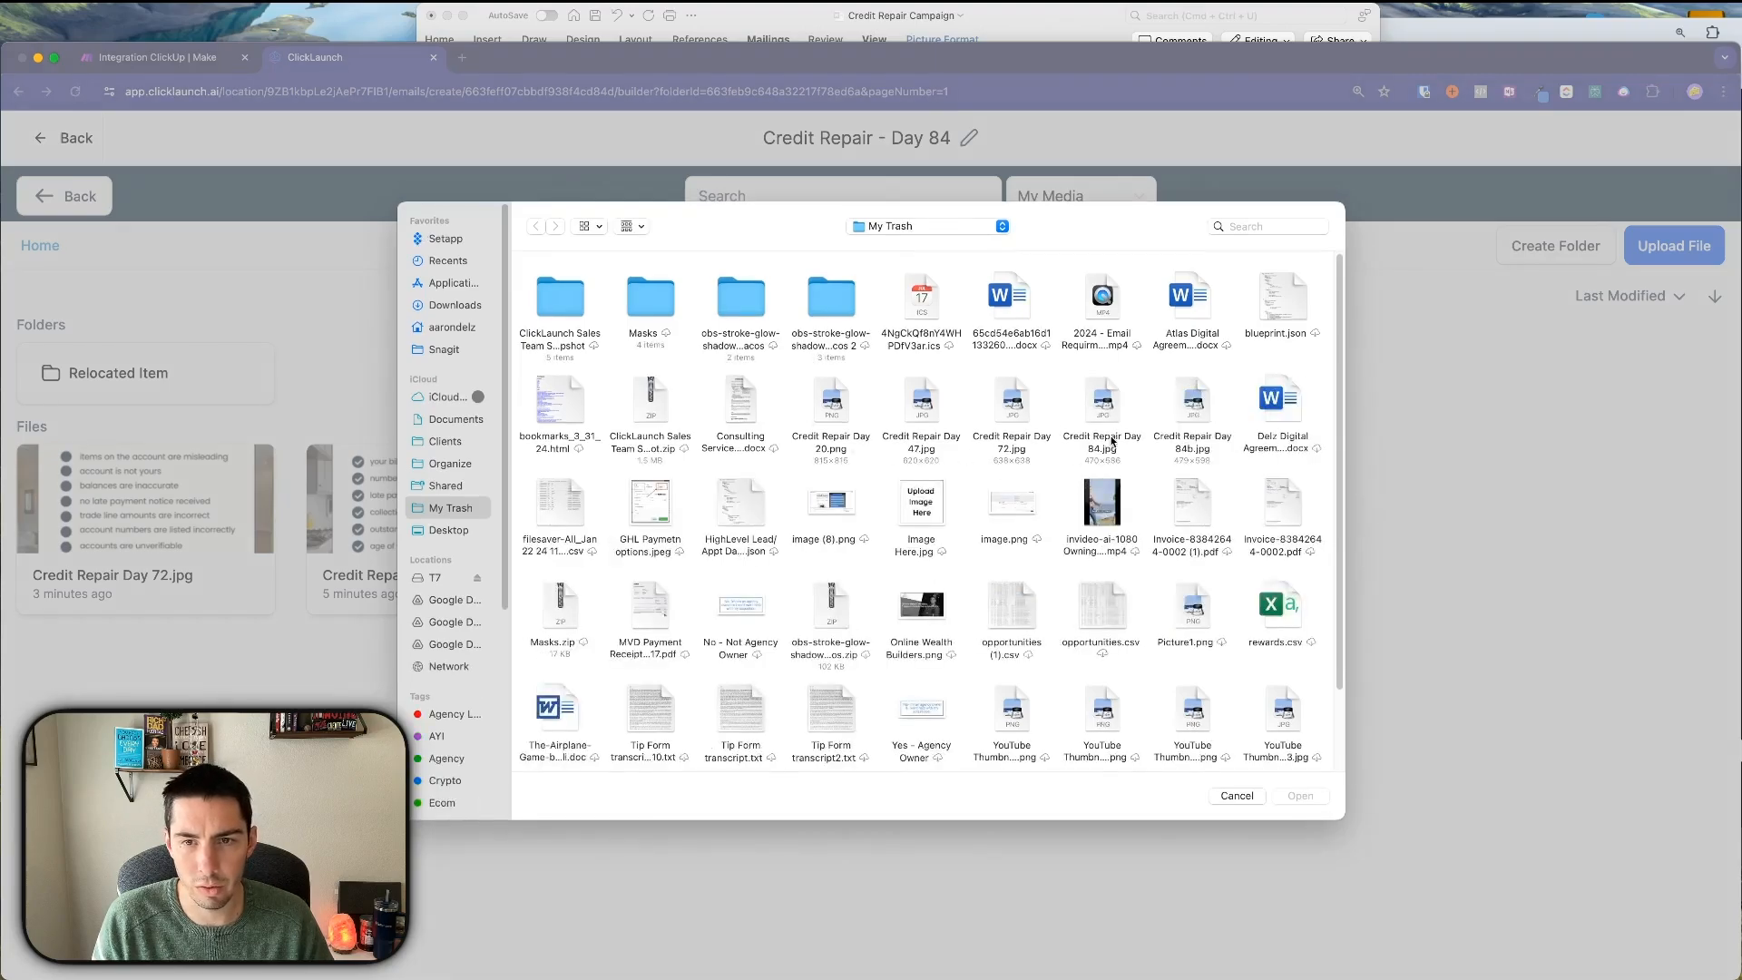
click(1192, 402)
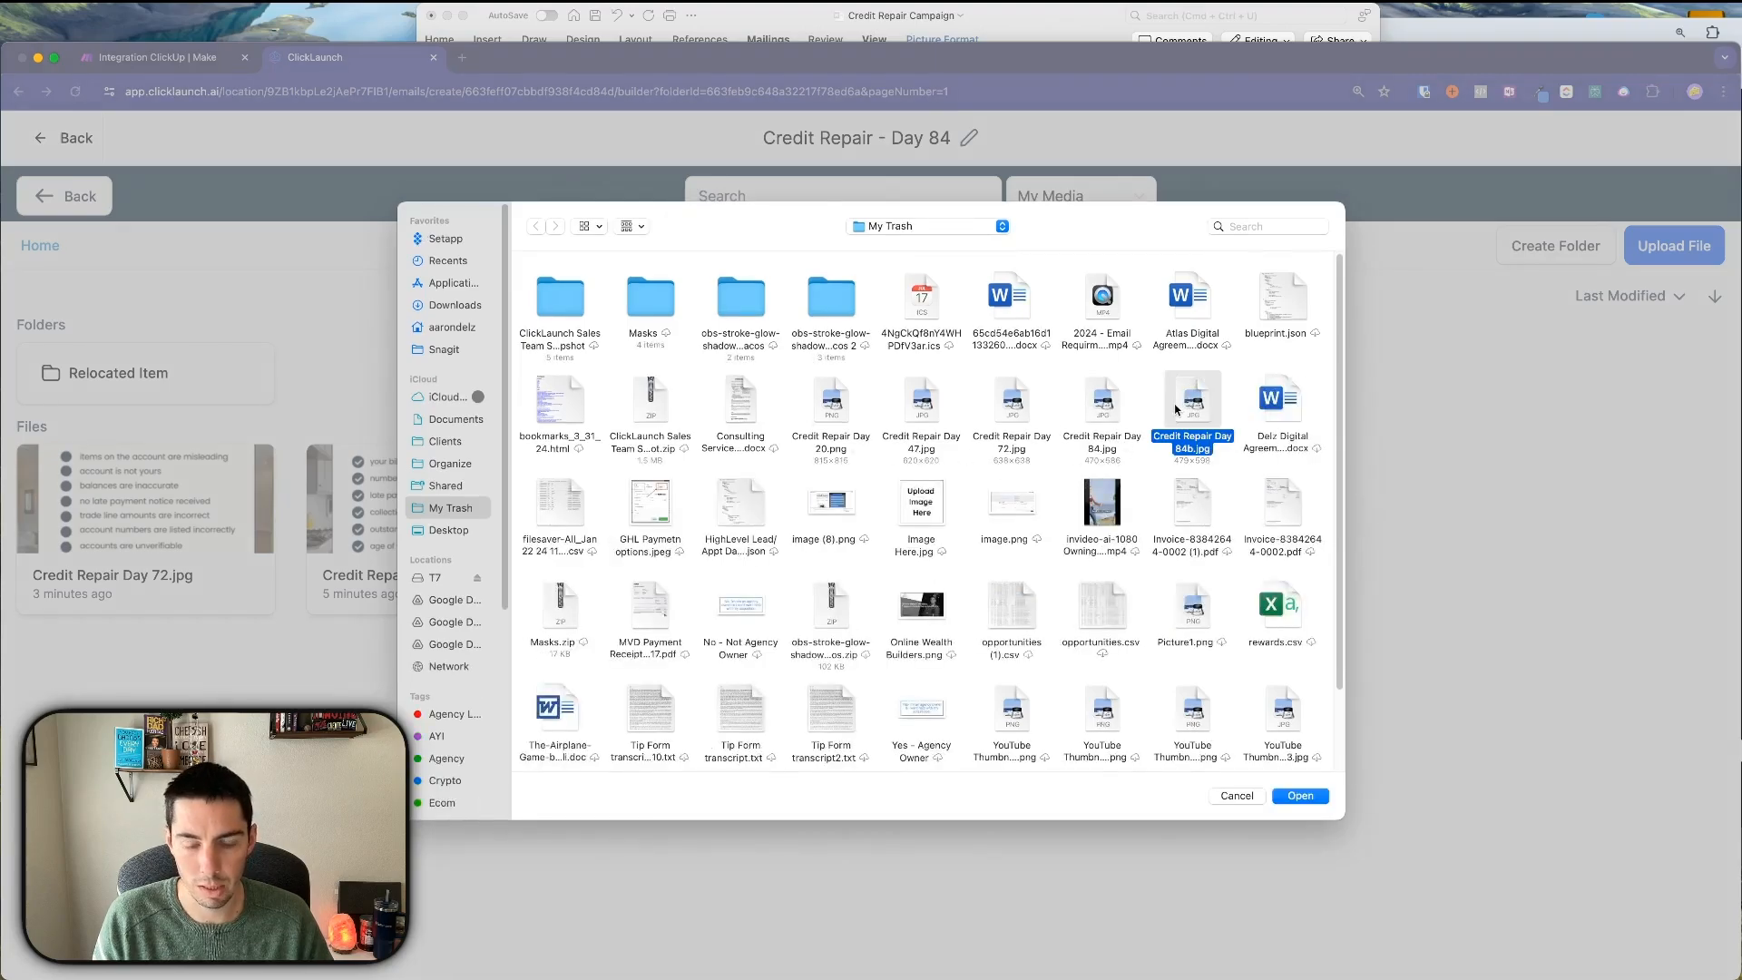
super+click(1081, 410)
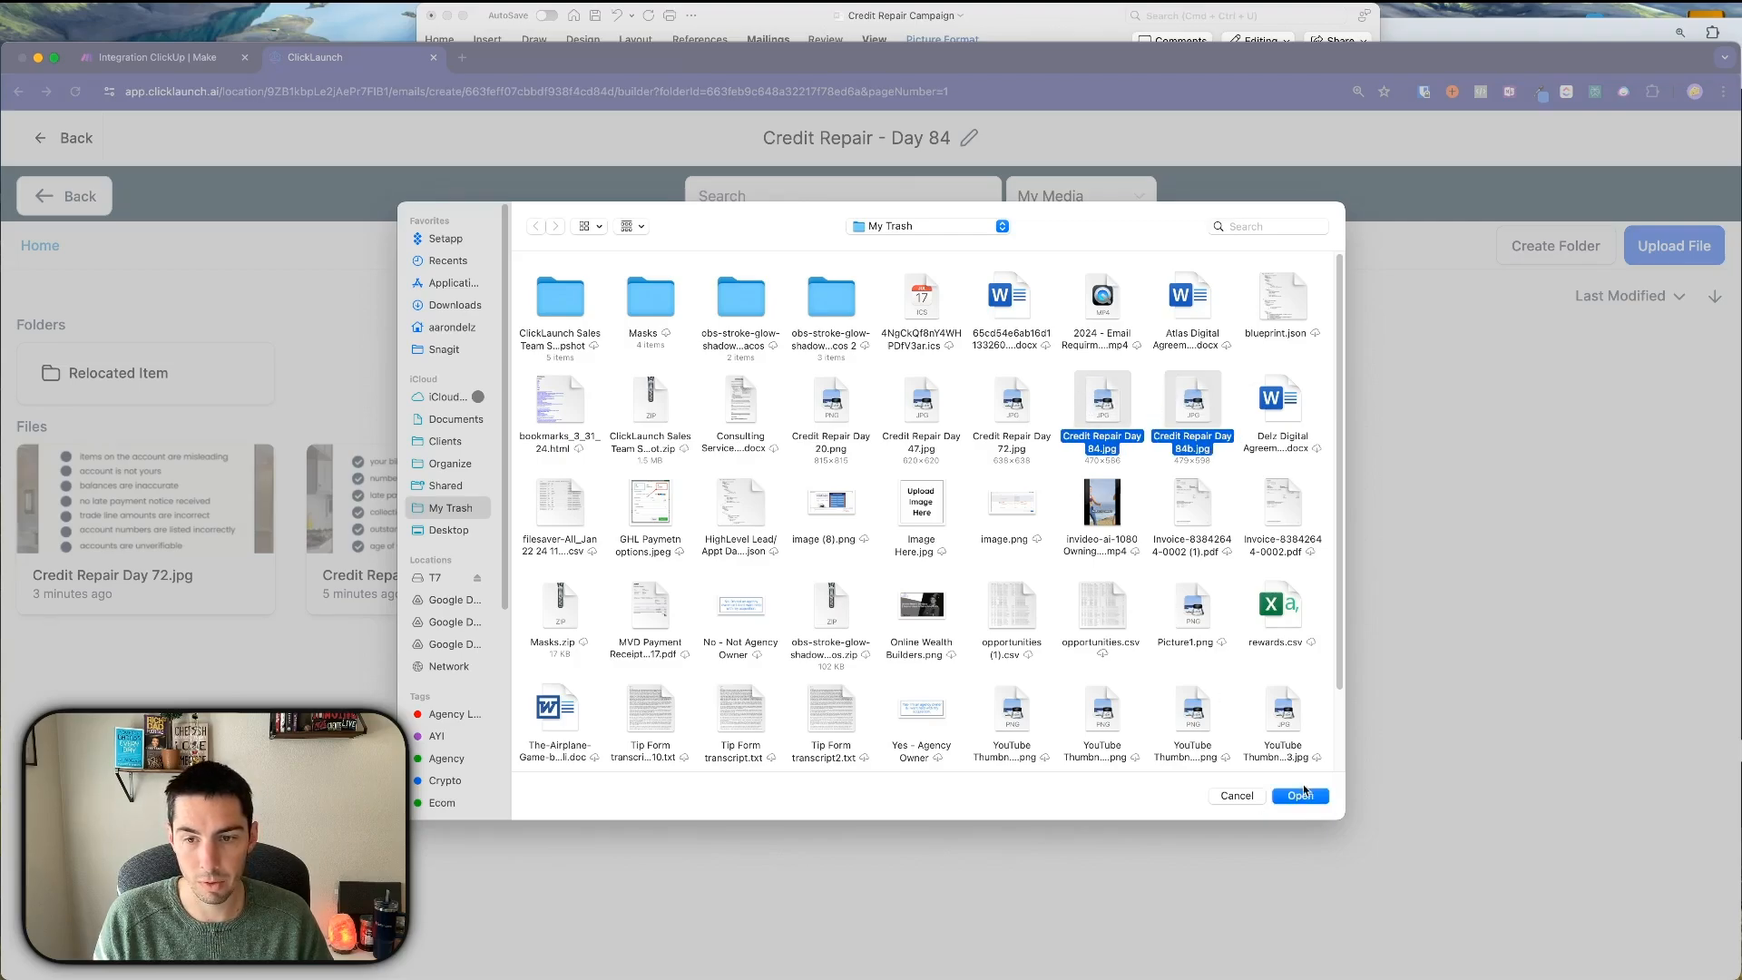
click(1140, 394)
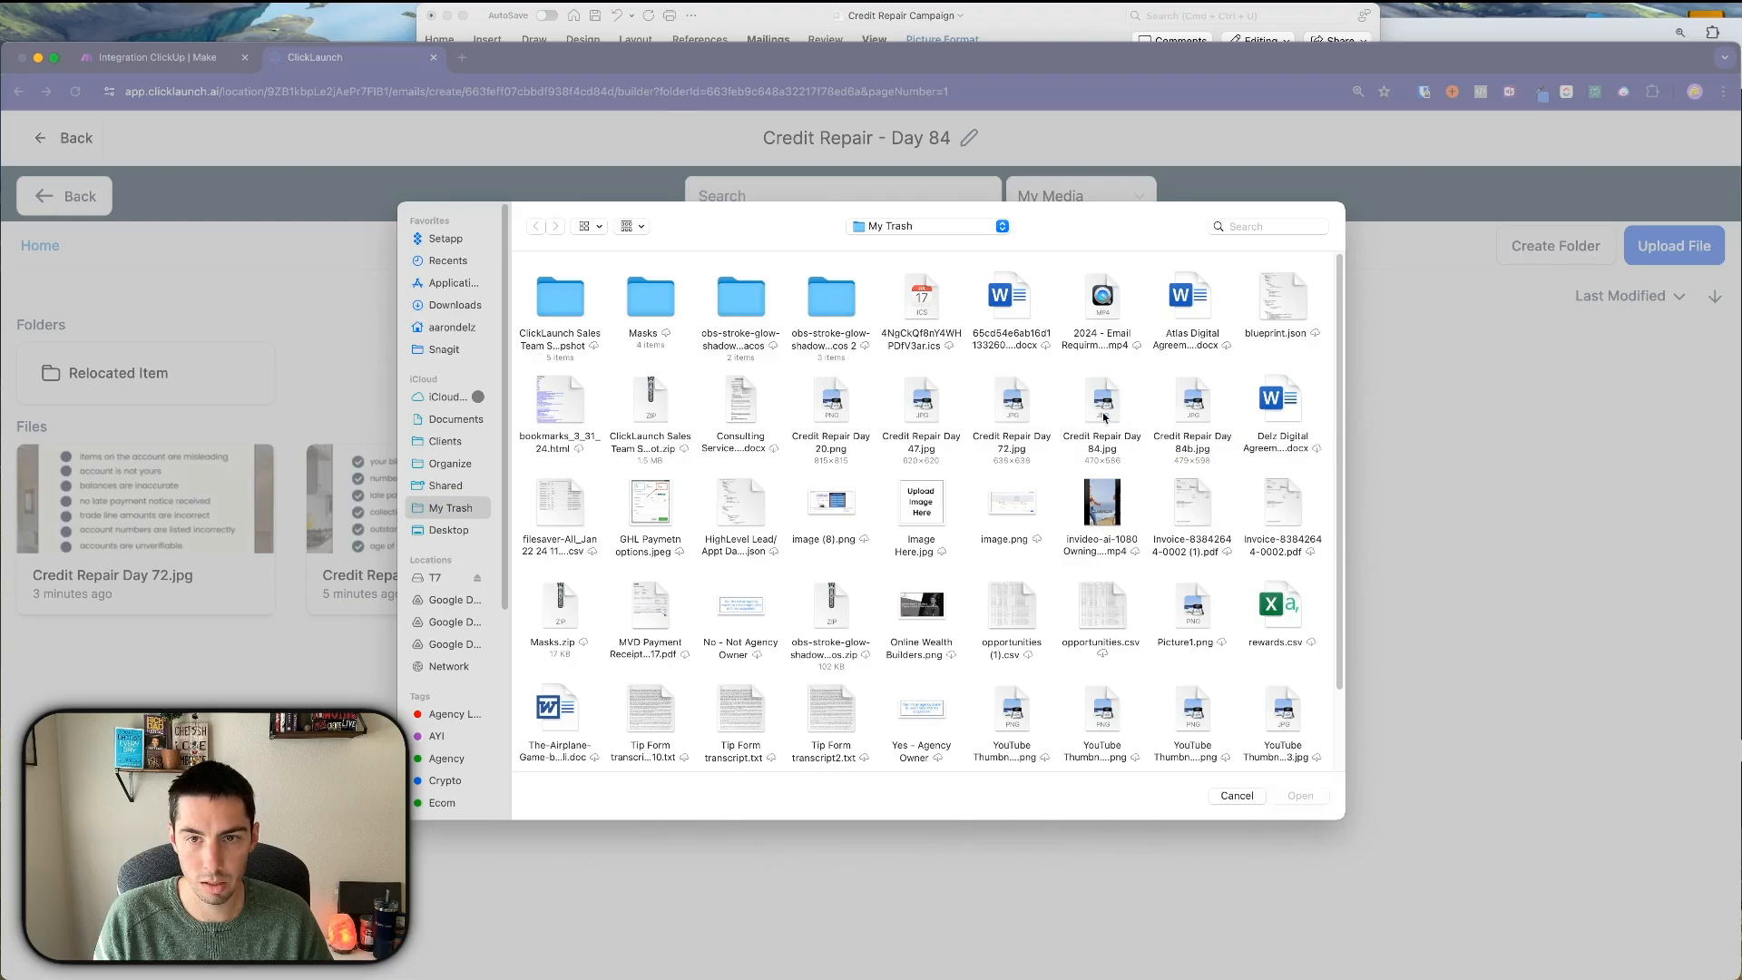
click(1113, 413)
super+click(1181, 401)
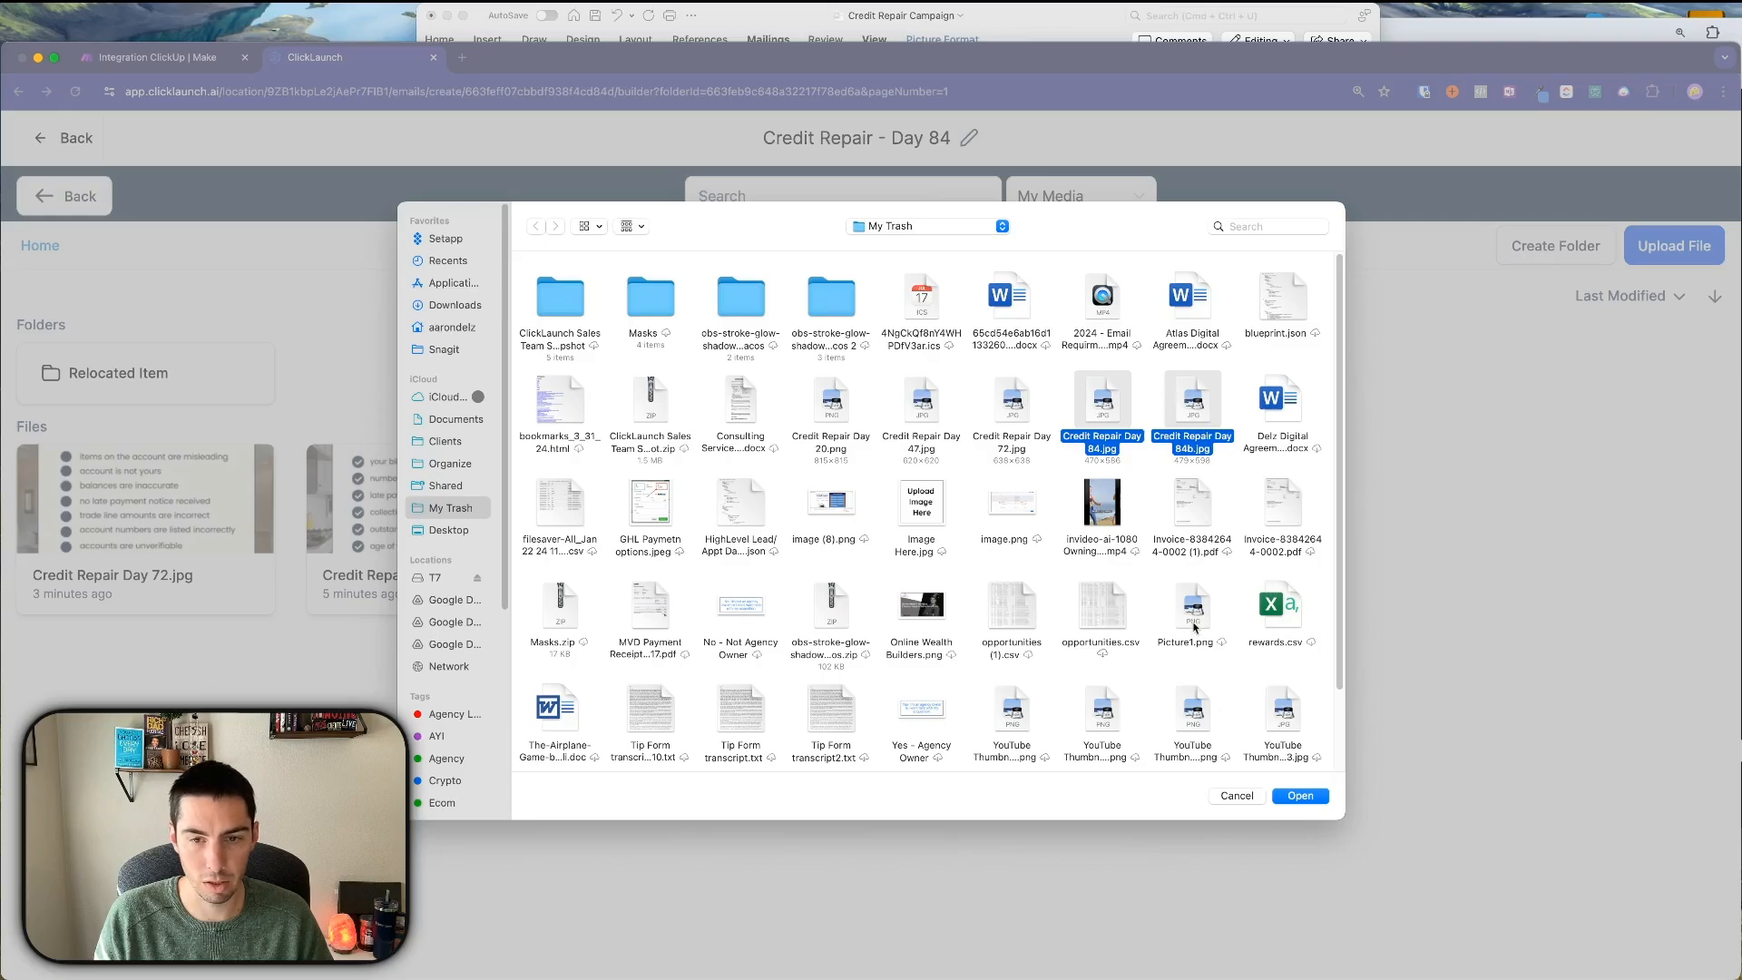
click(1301, 797)
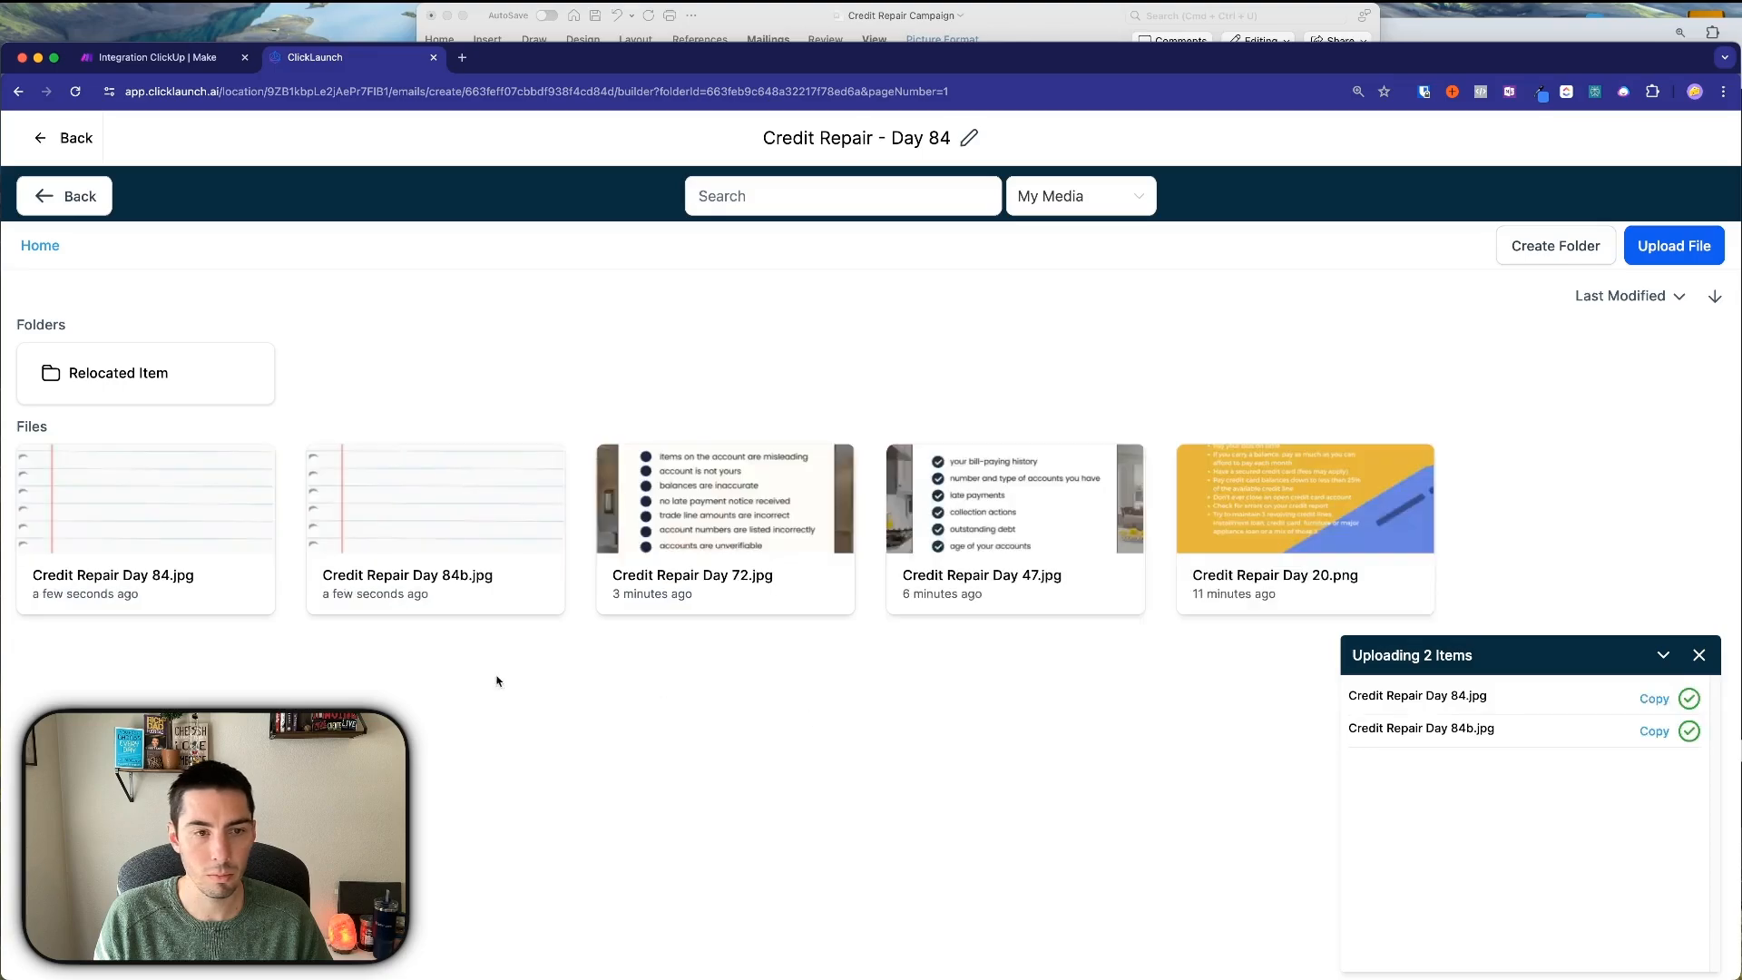
click(157, 516)
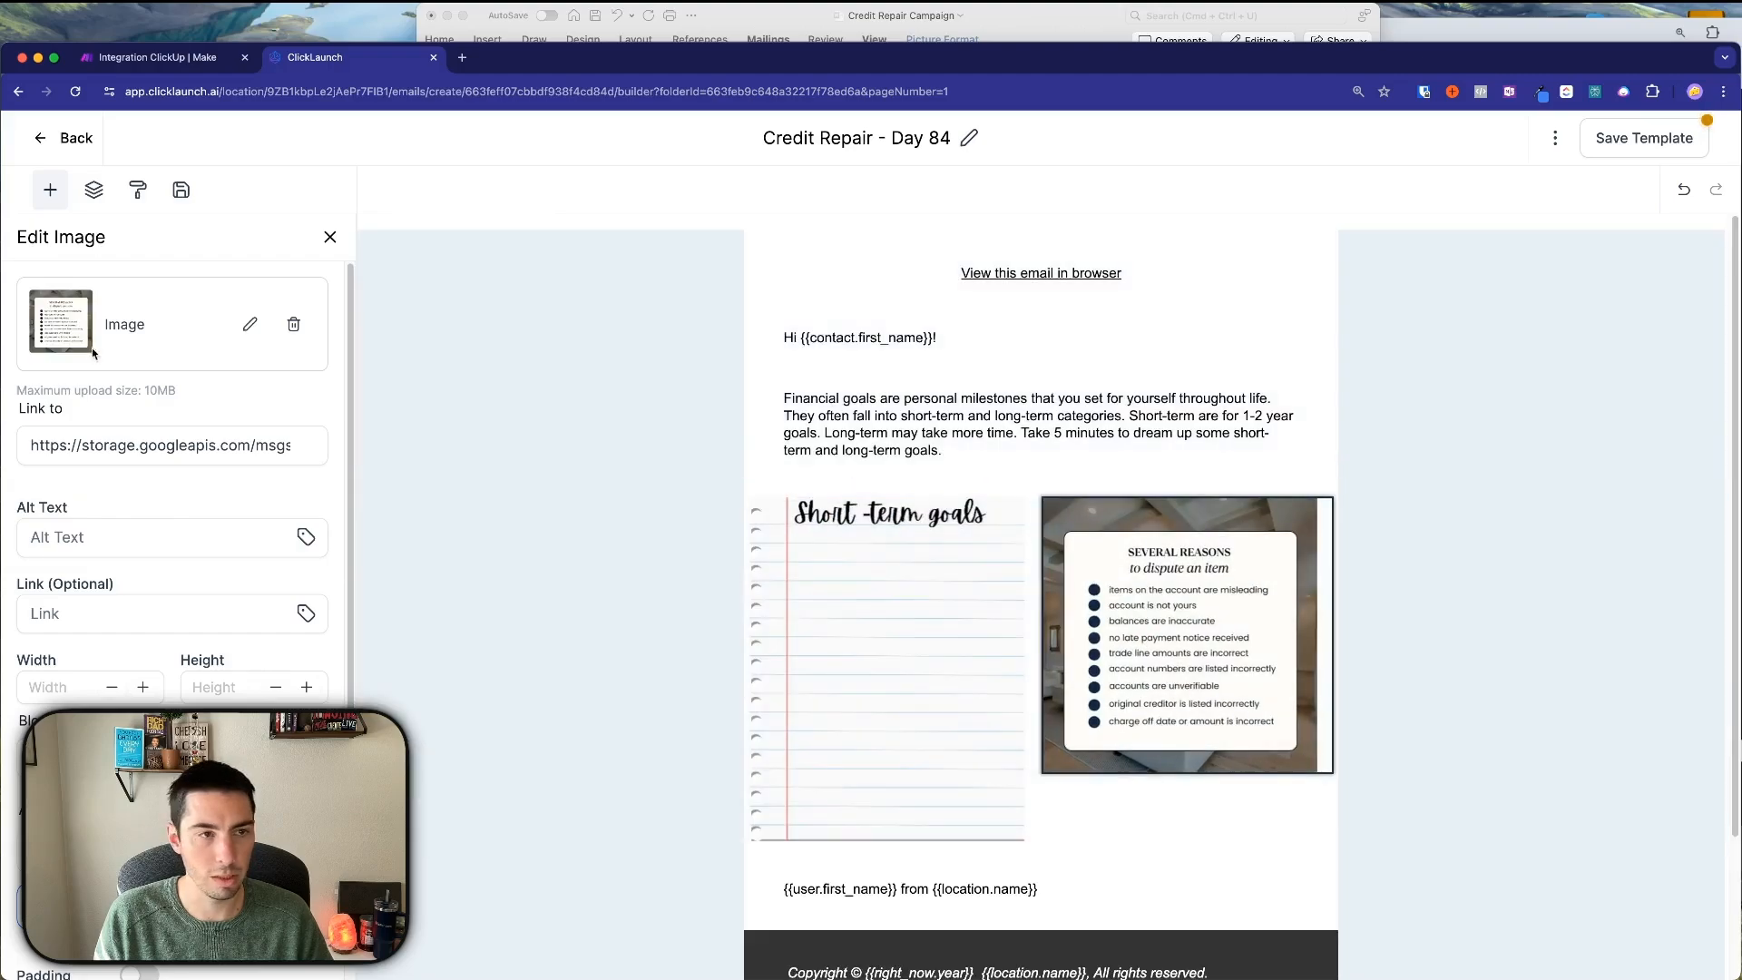
Replace the right image with Credit Repair Day 84b.jpg and open the template settings.
click(250, 324)
click(258, 283)
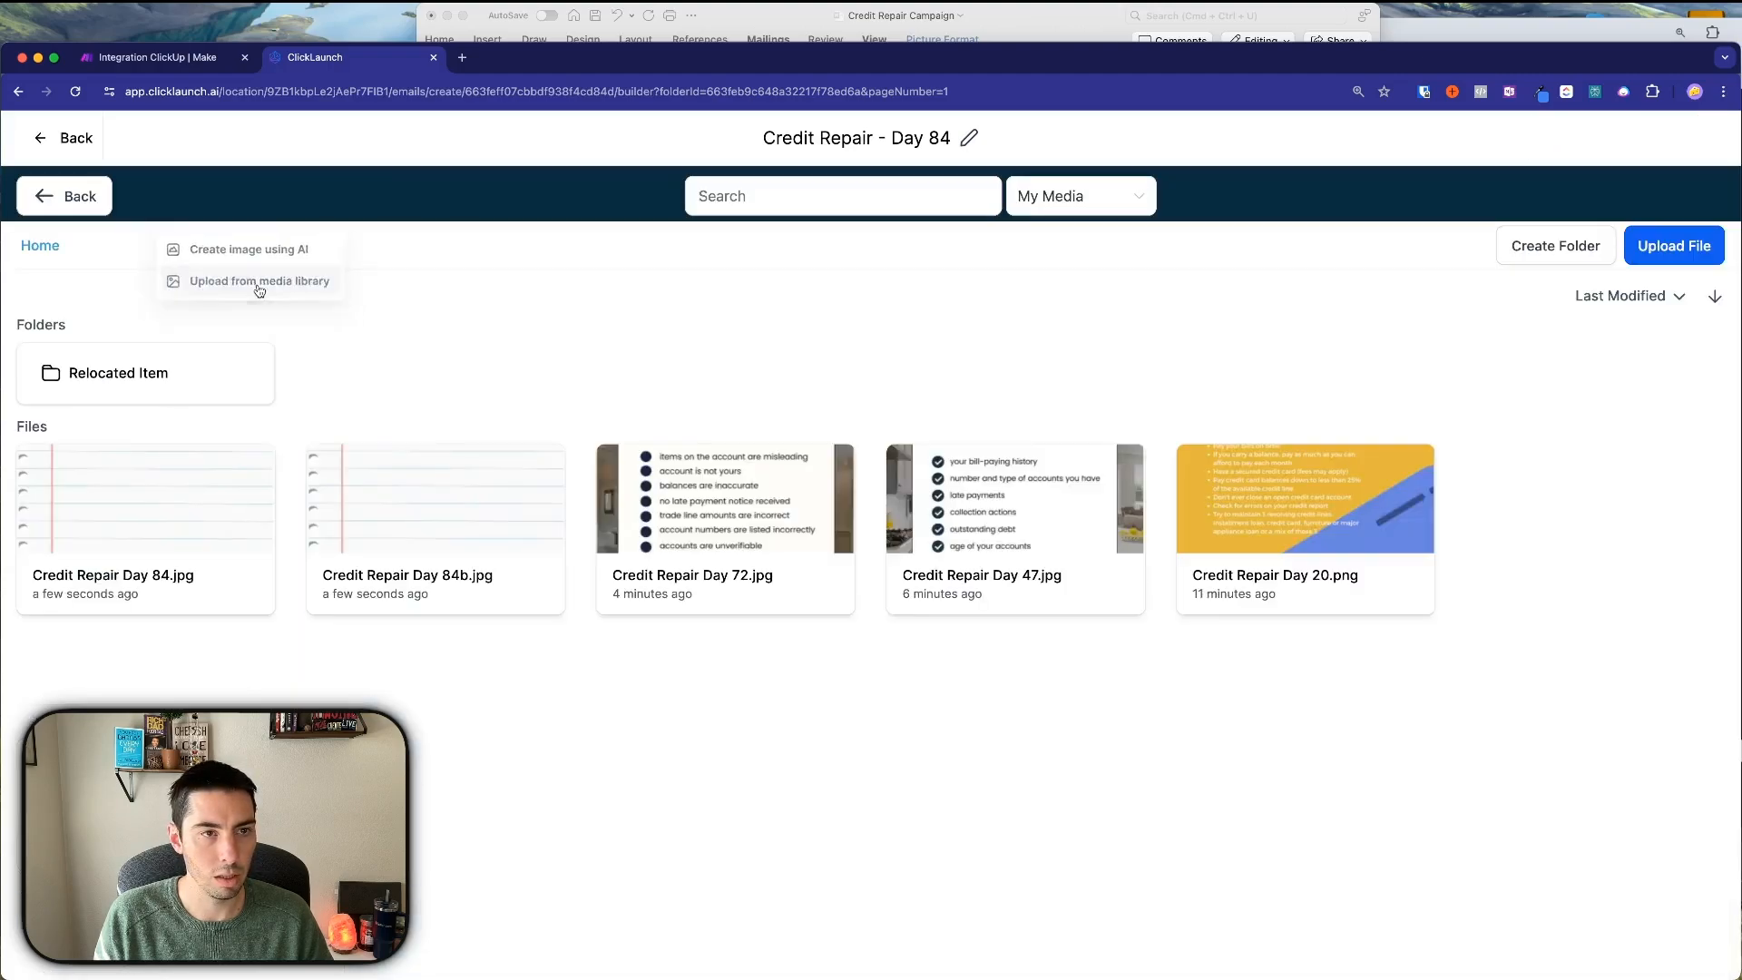
click(388, 513)
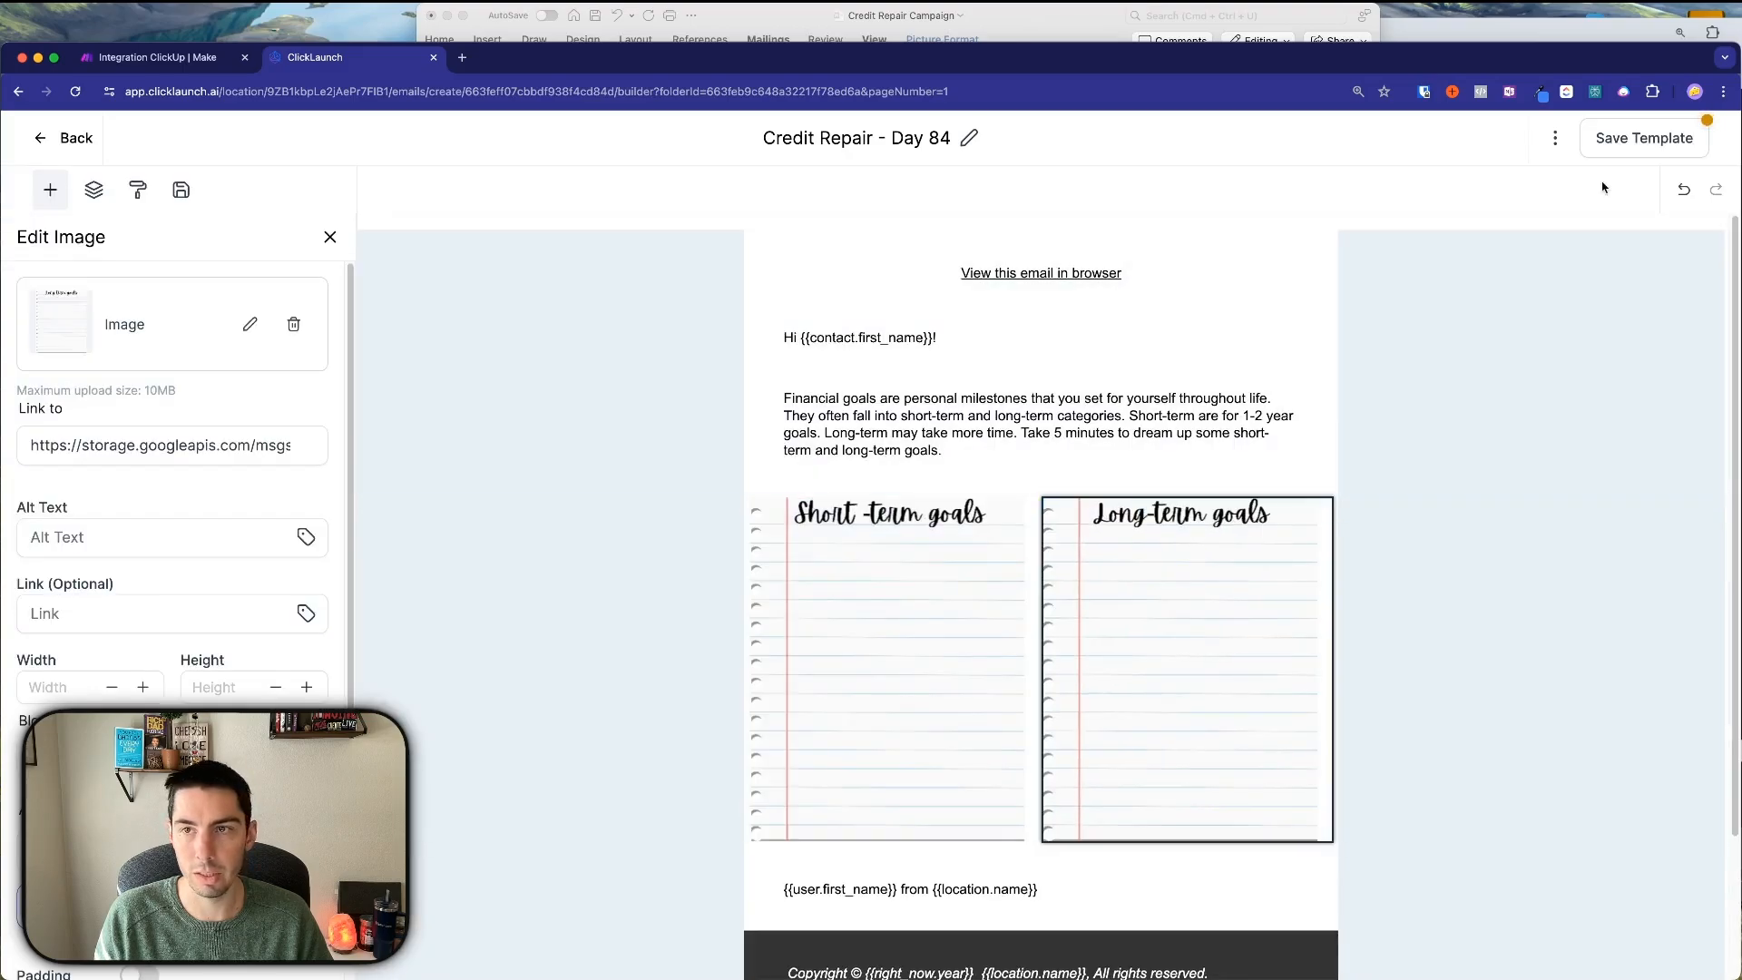
click(1555, 138)
click(1531, 283)
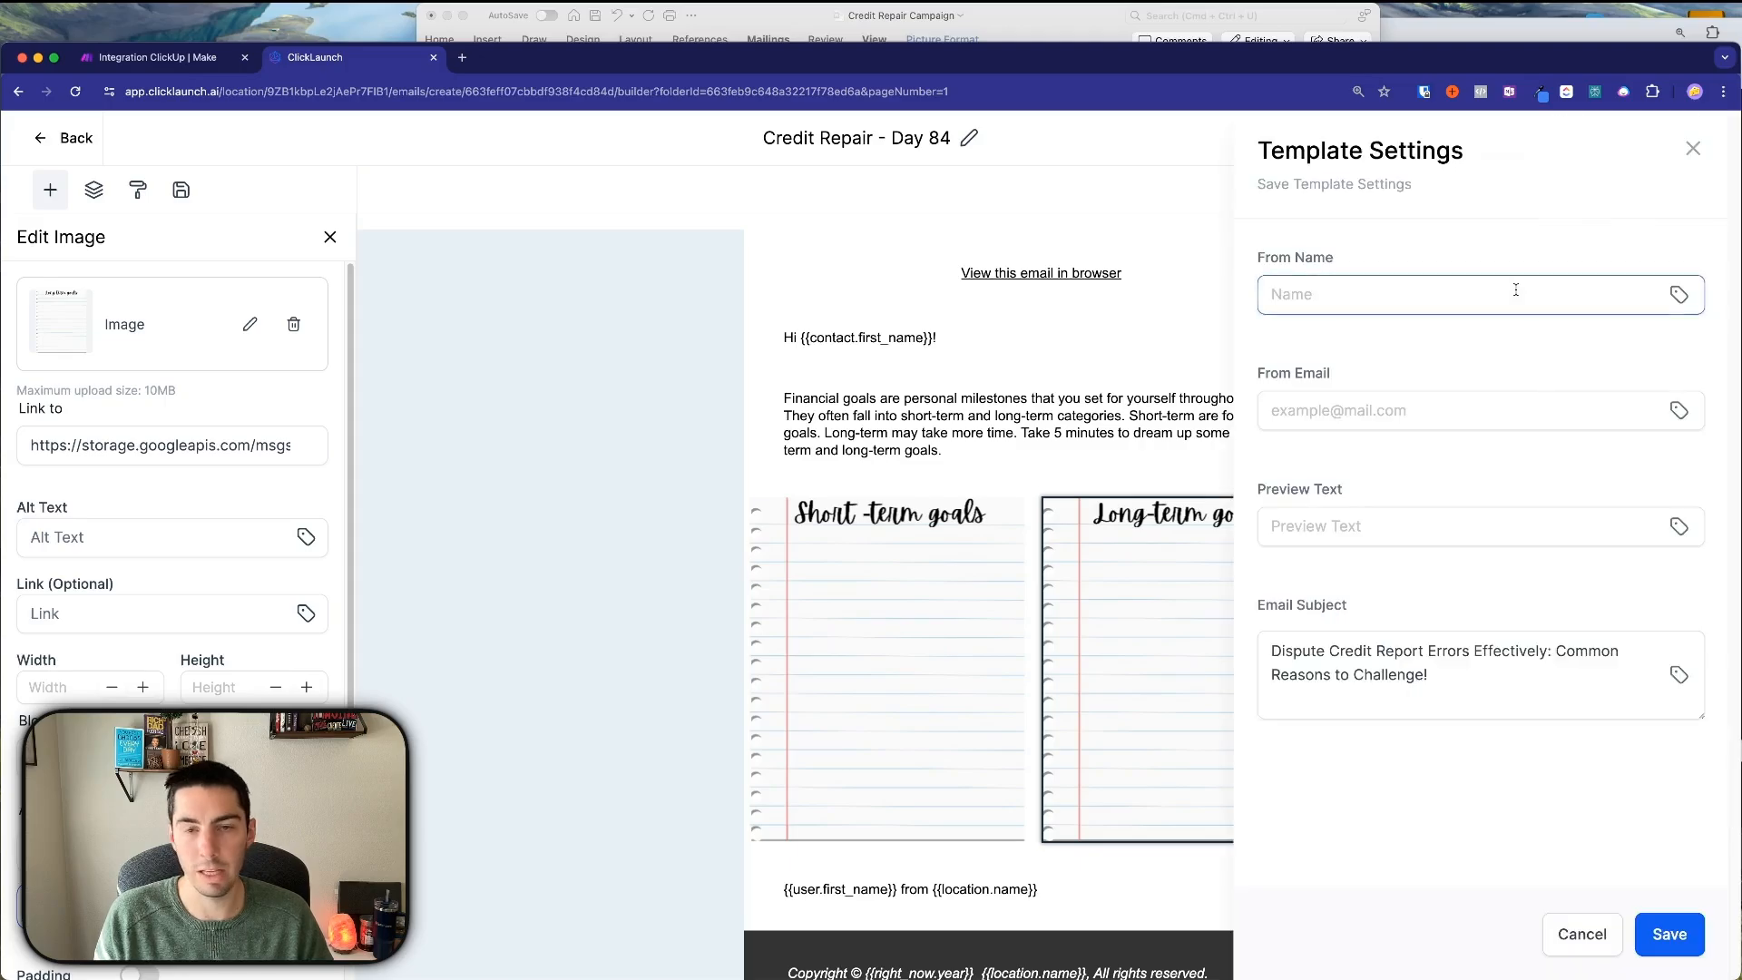
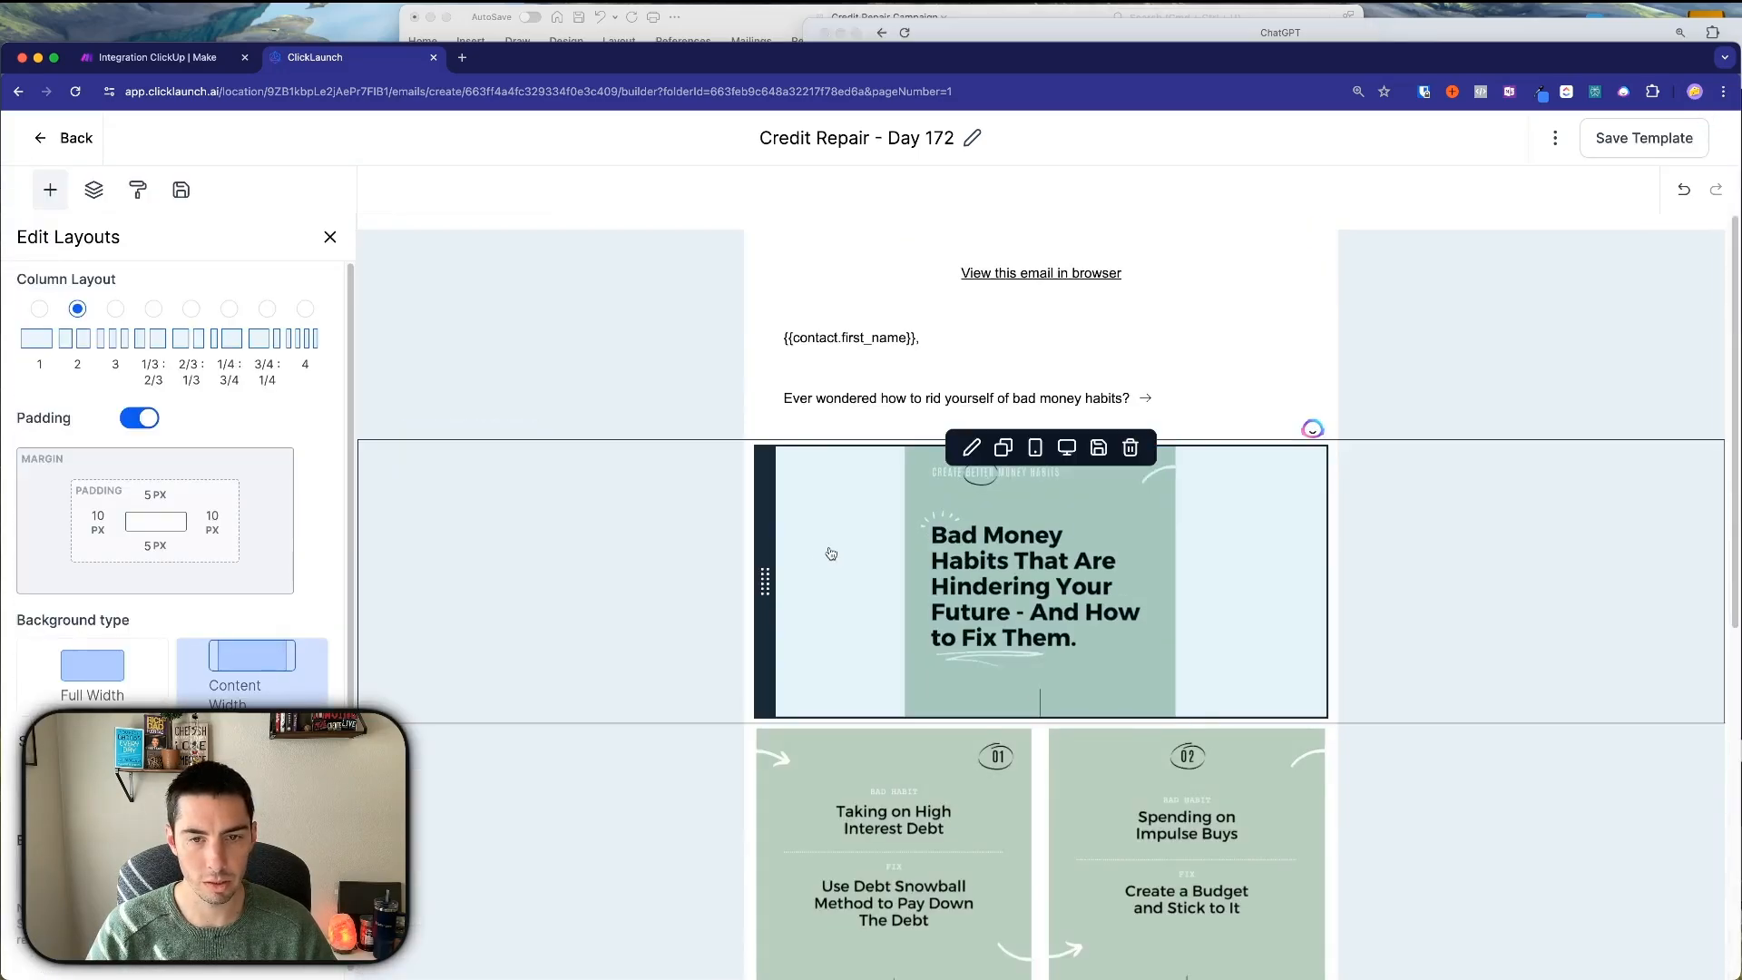
Move the Bad Money Habits section below the 01/02 row and back, then save the Day 172 template.
scroll(831, 552, down, 3)
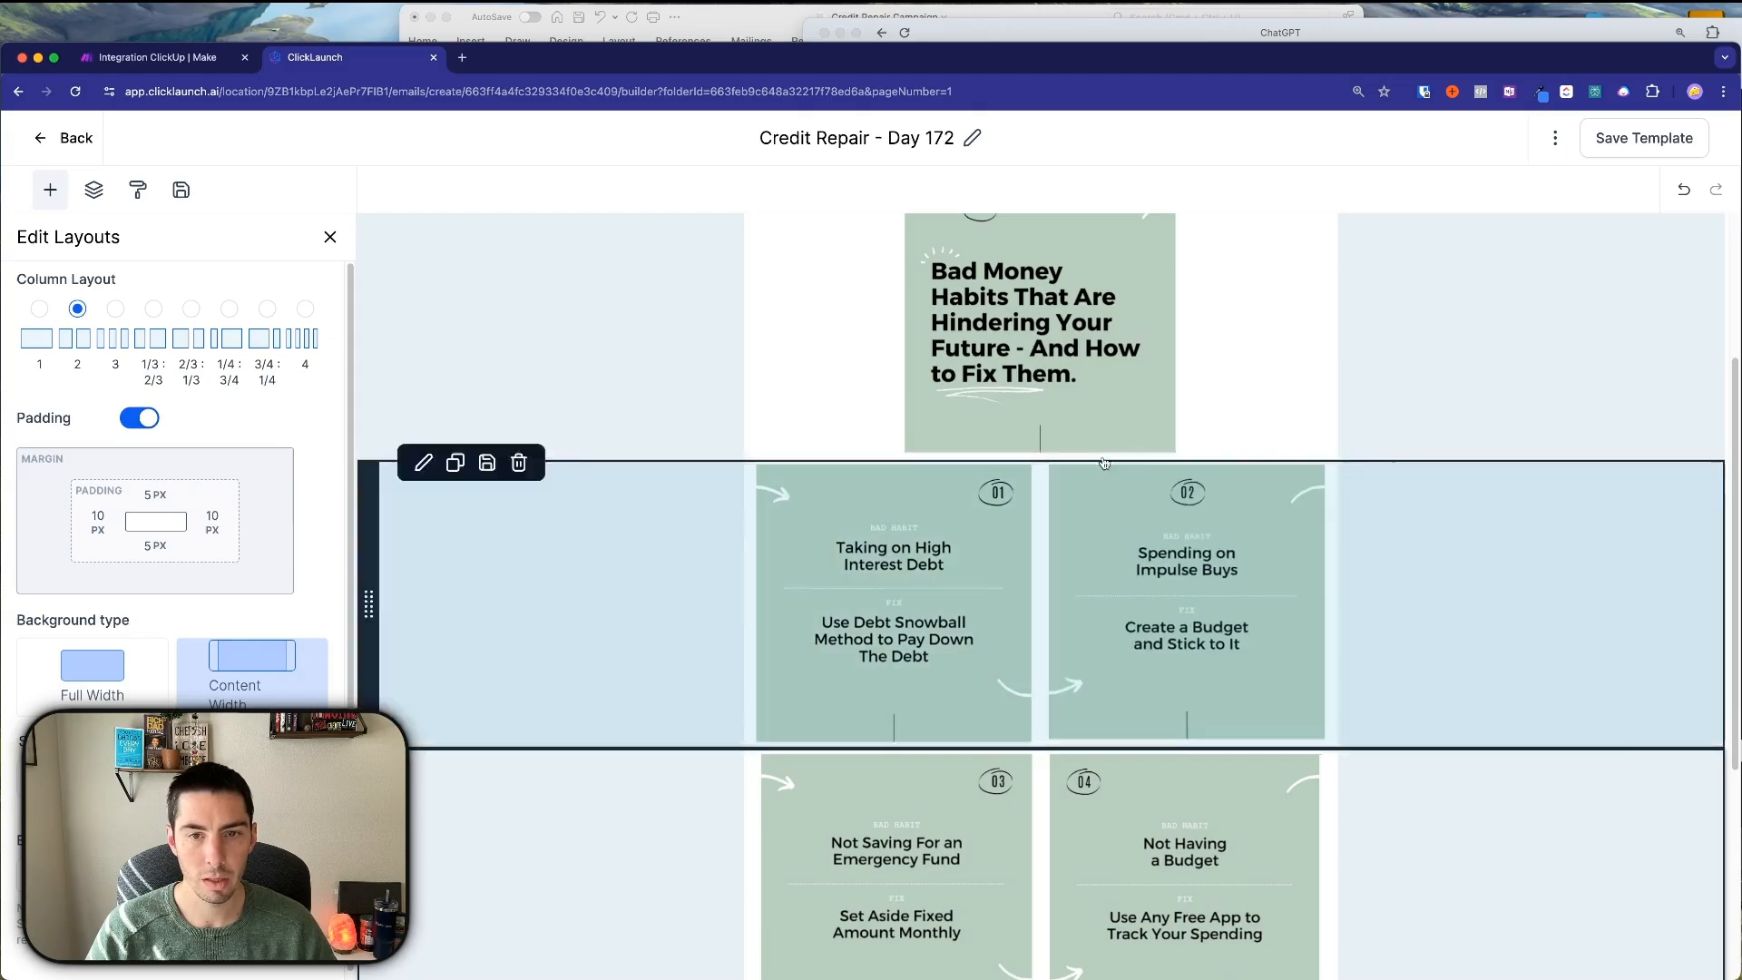
scroll(1093, 426, up, 1)
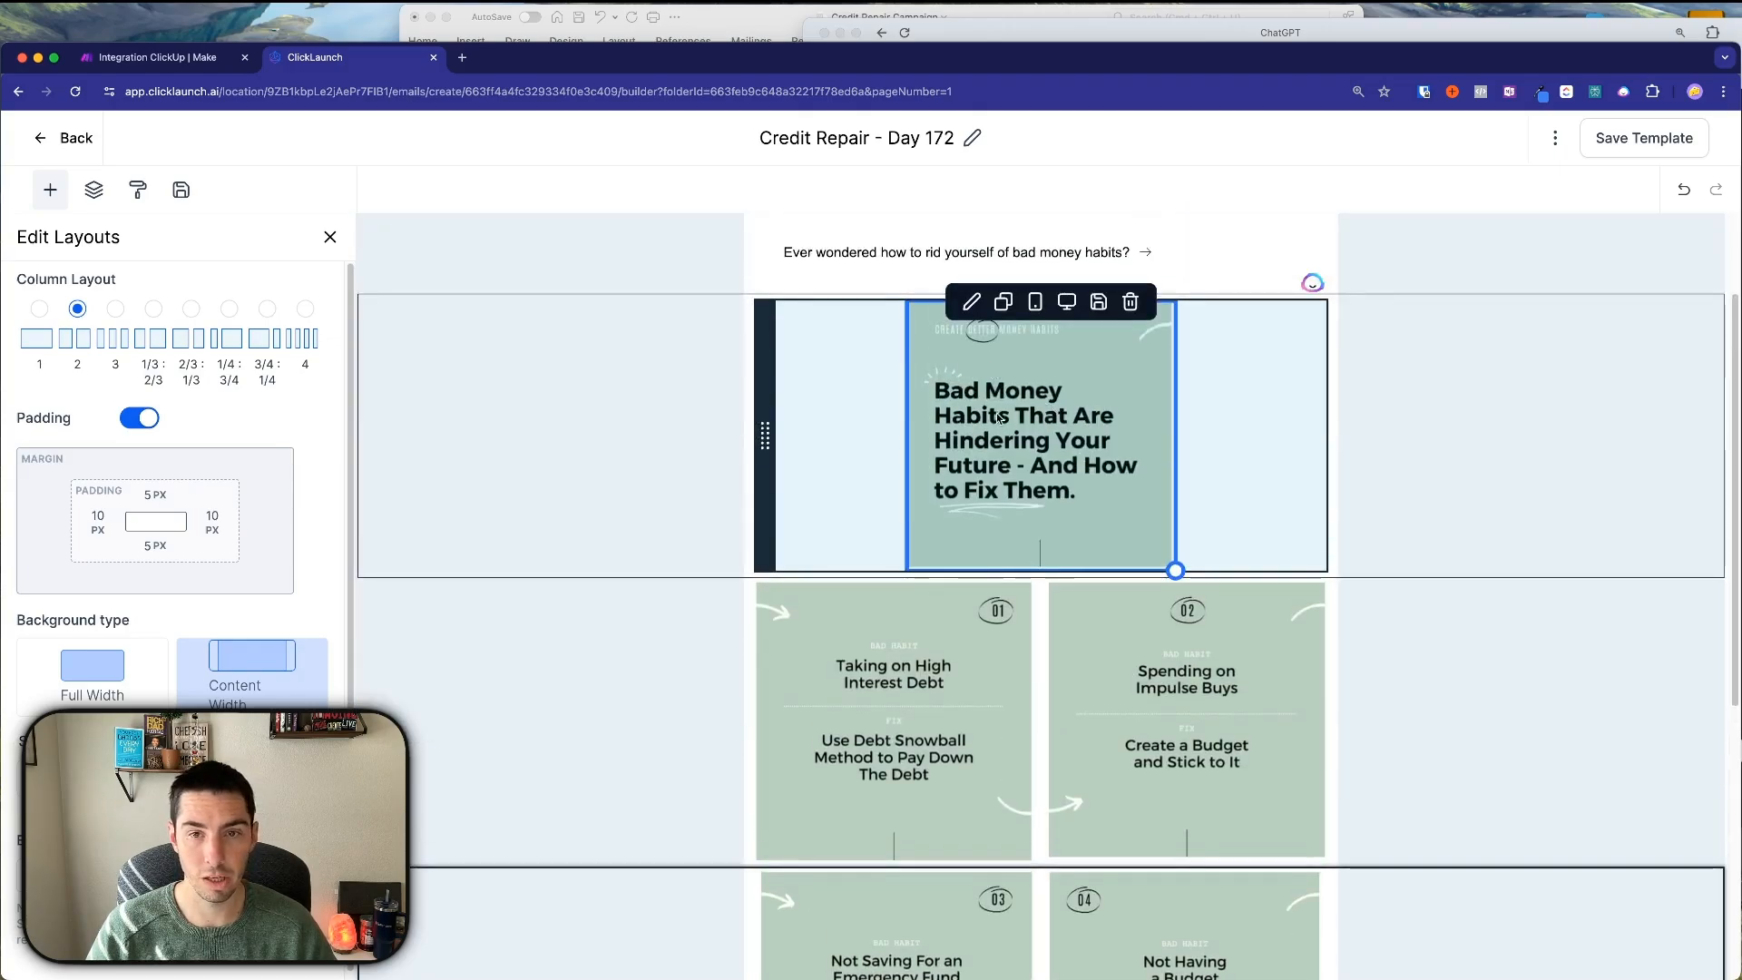
scroll(1047, 443, up, 1)
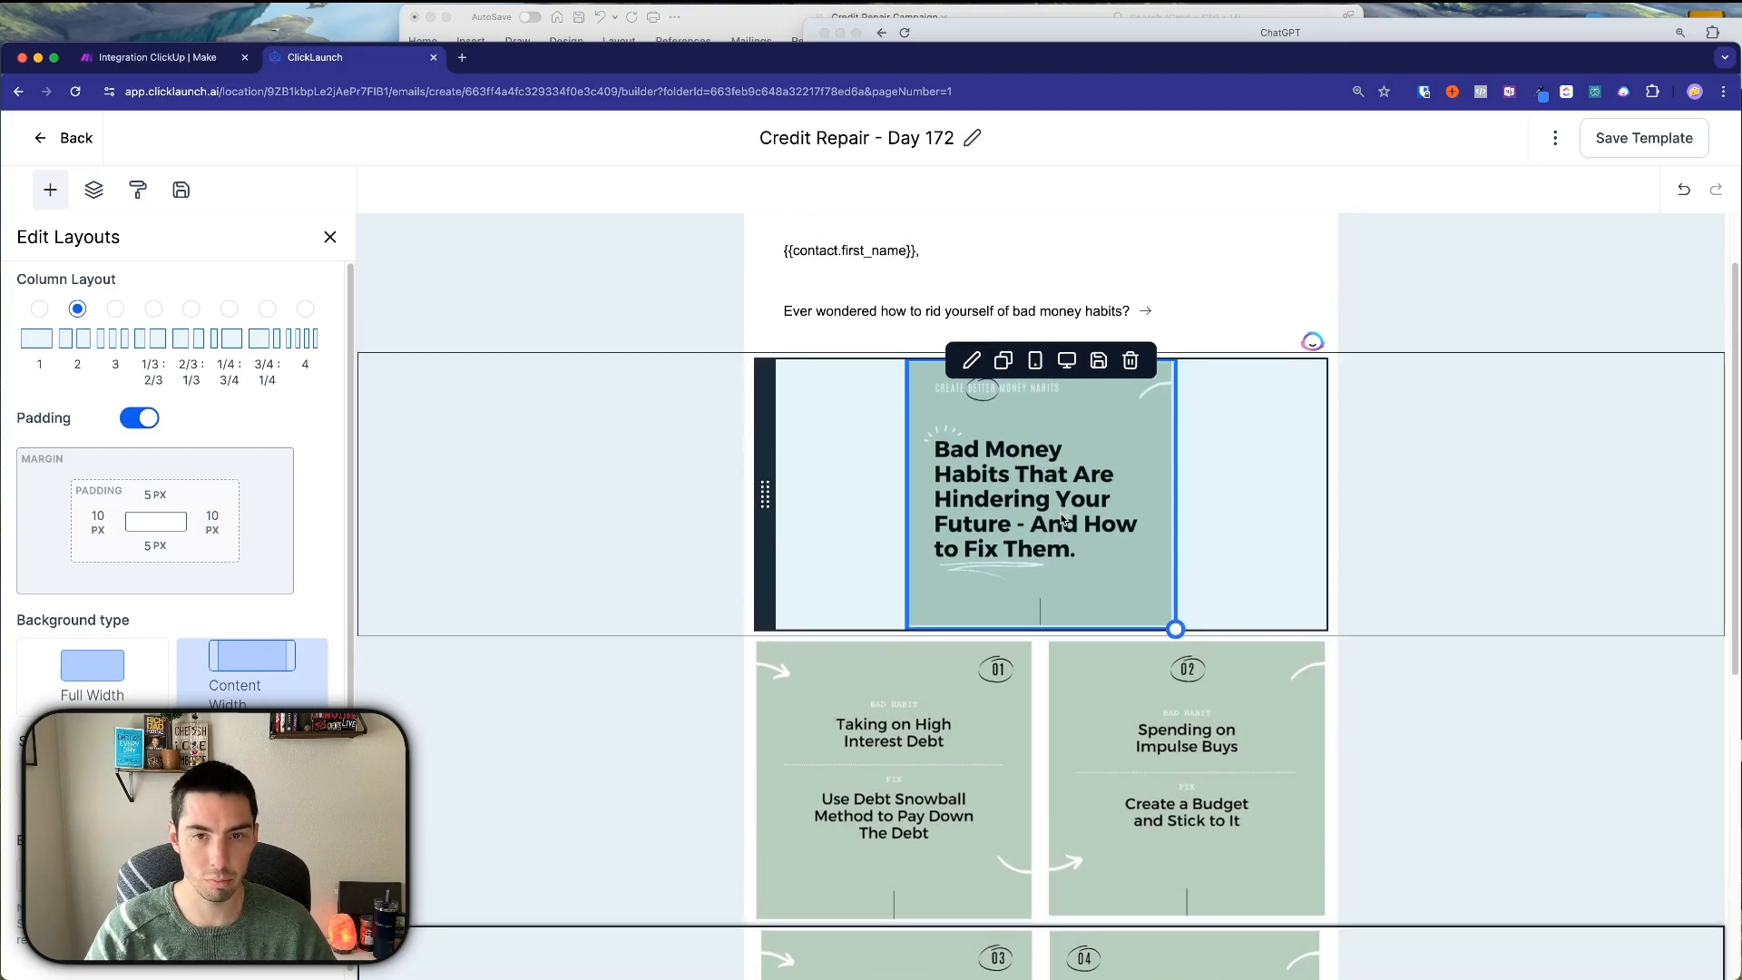
scroll(1043, 542, down, 5)
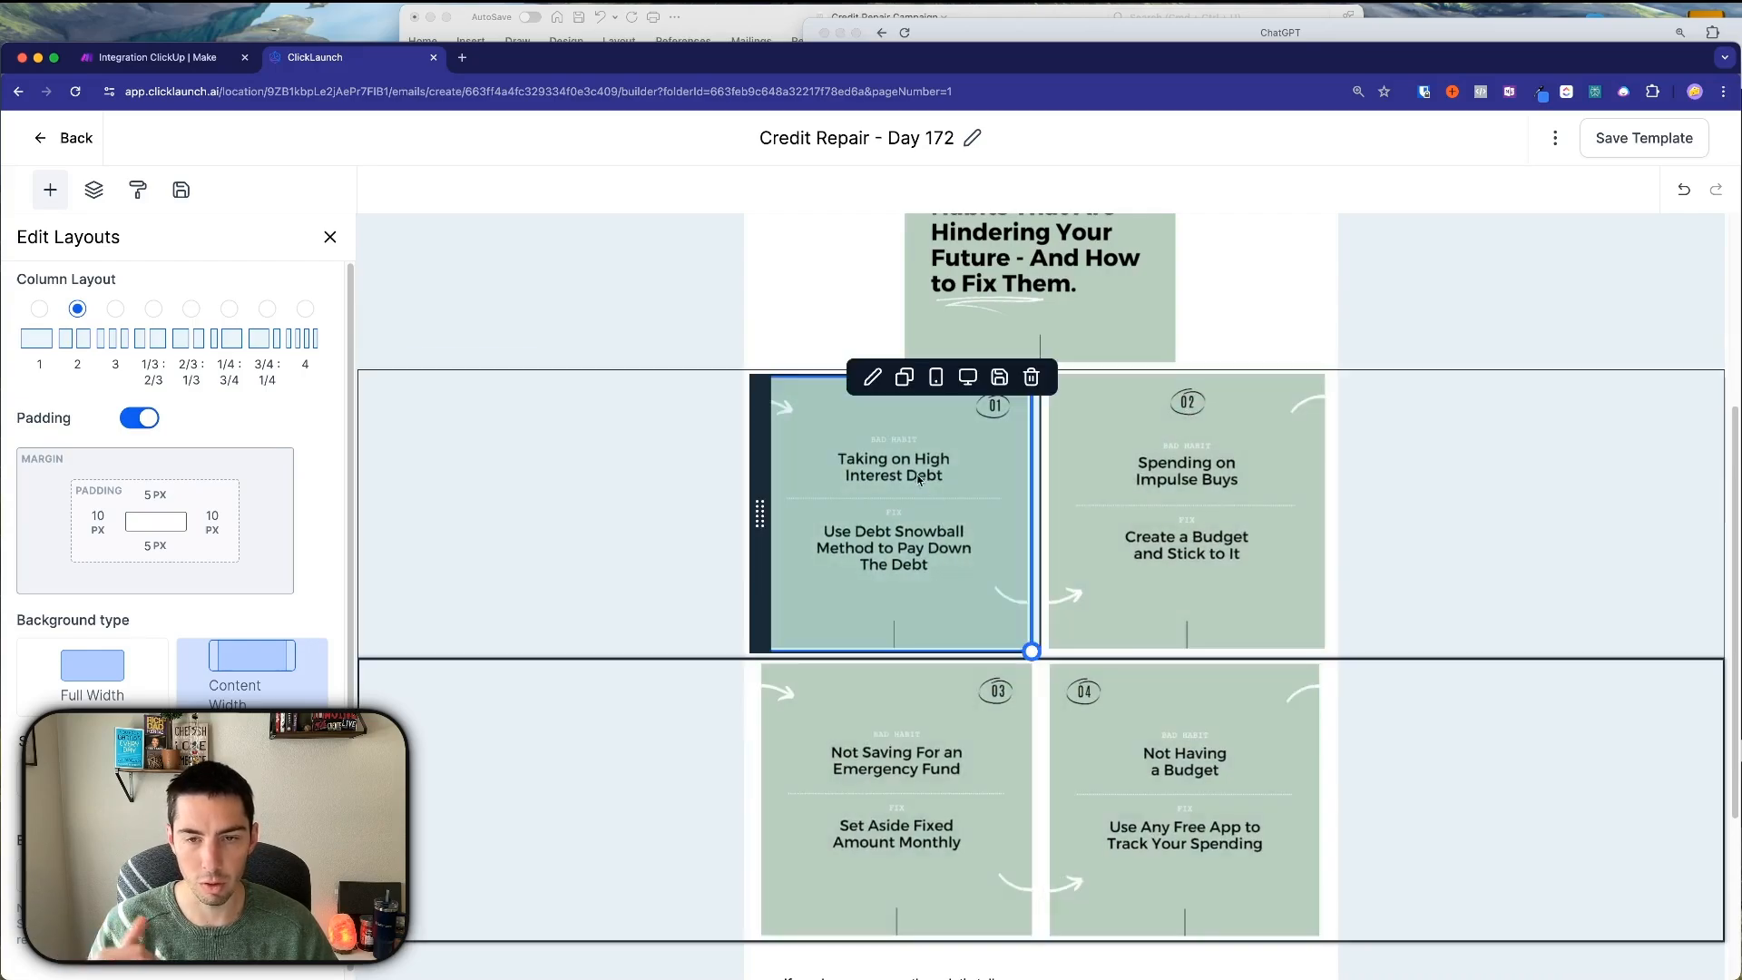
scroll(898, 531, up, 1)
scroll(897, 531, up, 3)
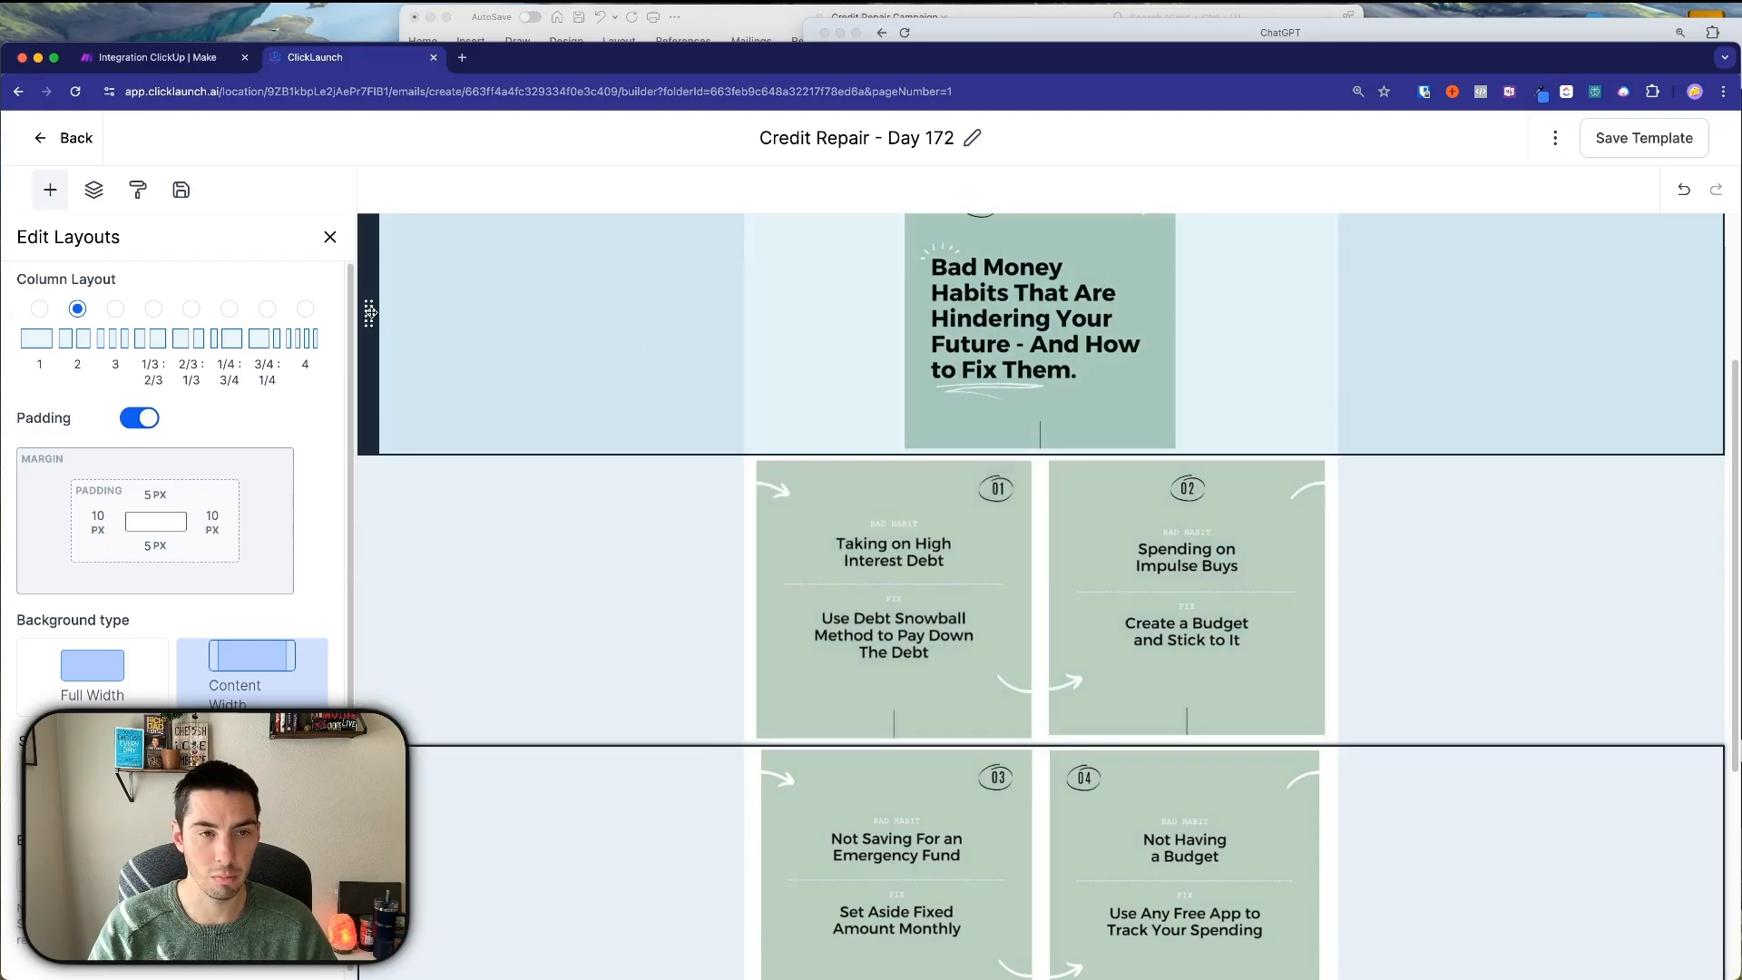
drag(369, 313, 401, 348)
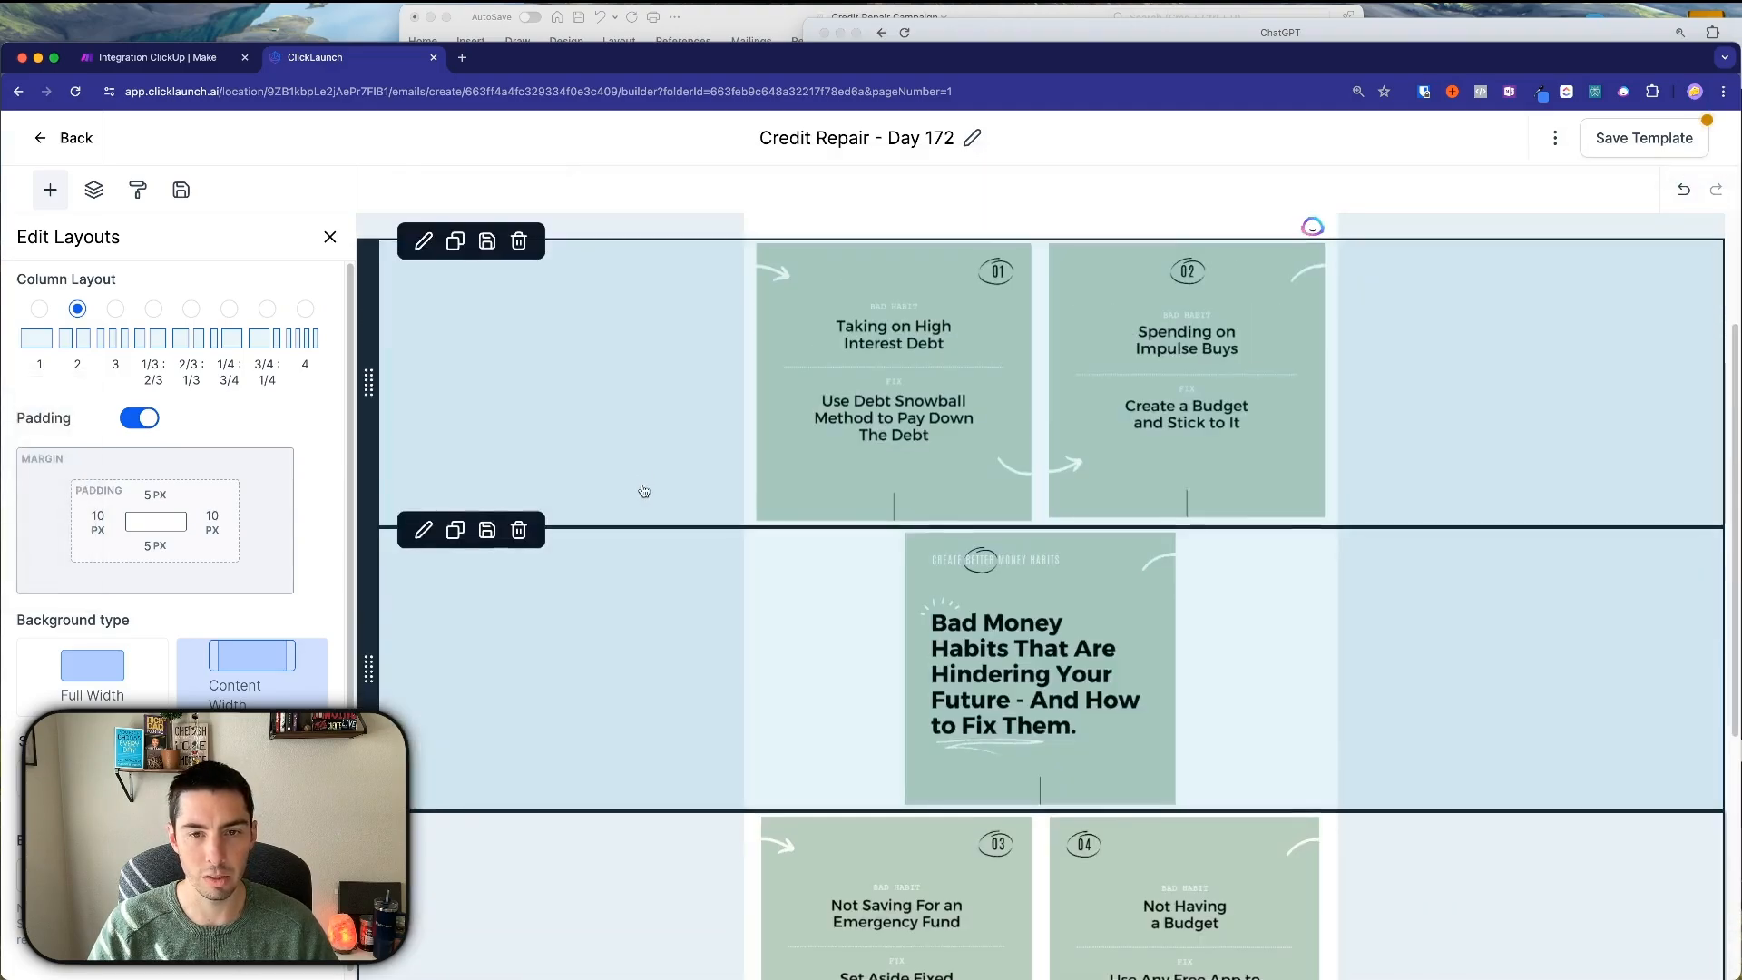
drag(390, 675, 396, 381)
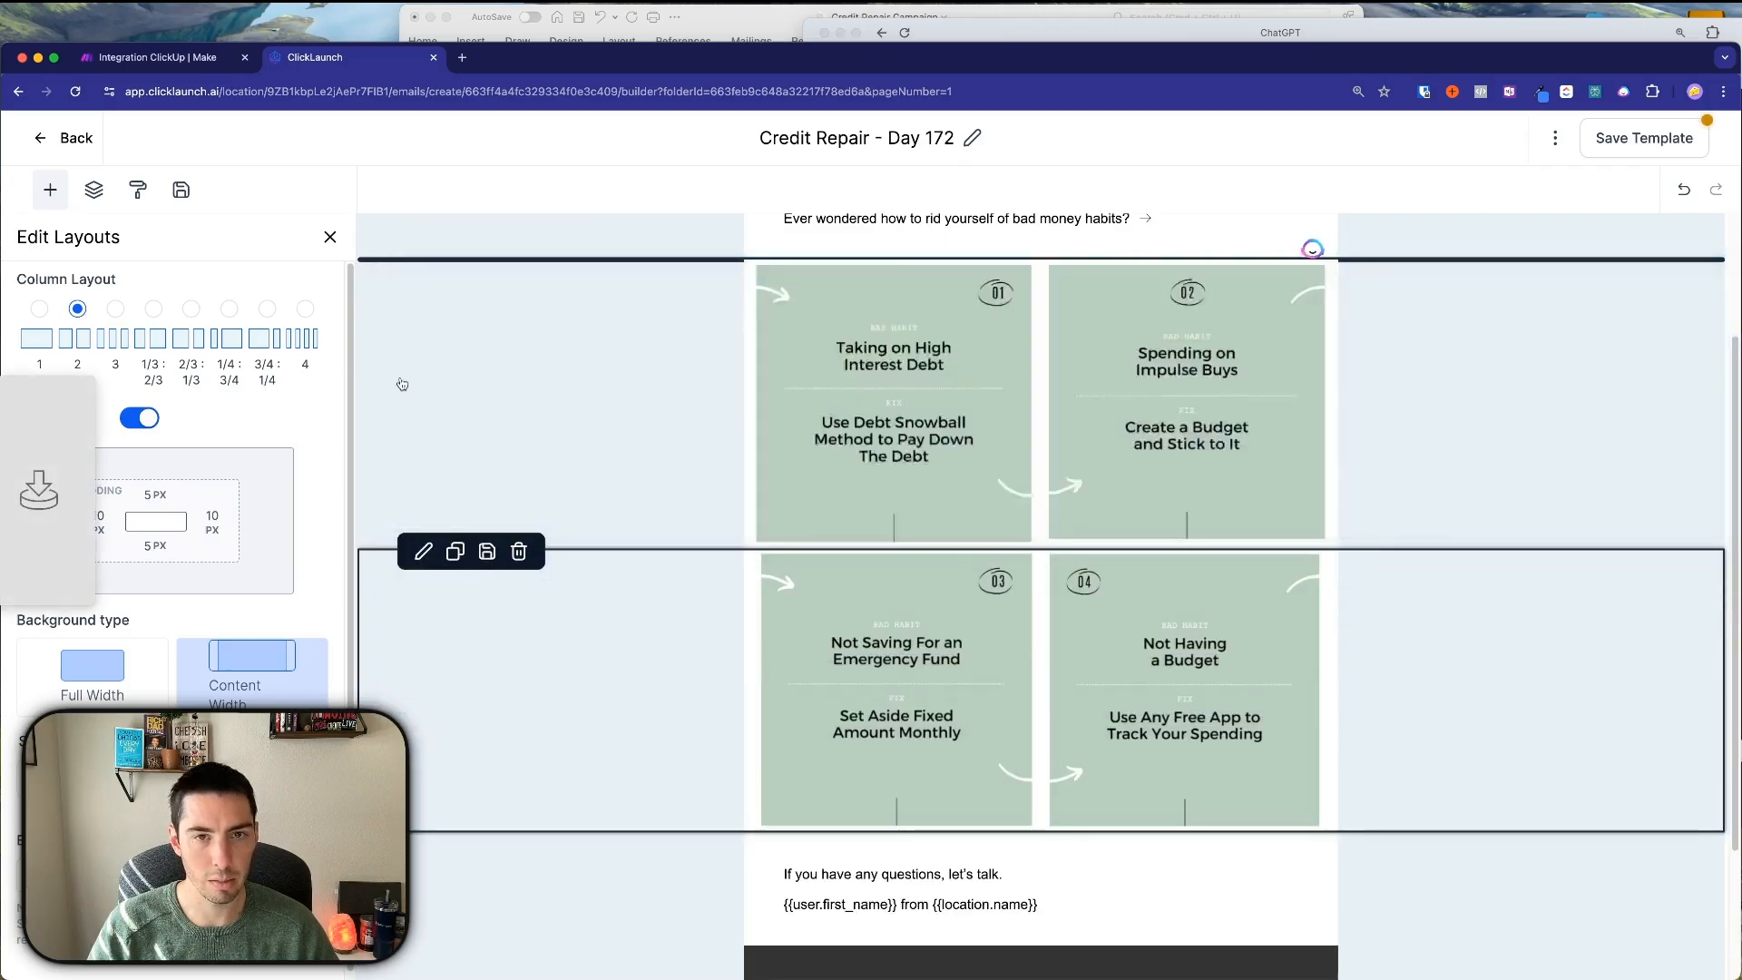
scroll(1031, 439, down, 6)
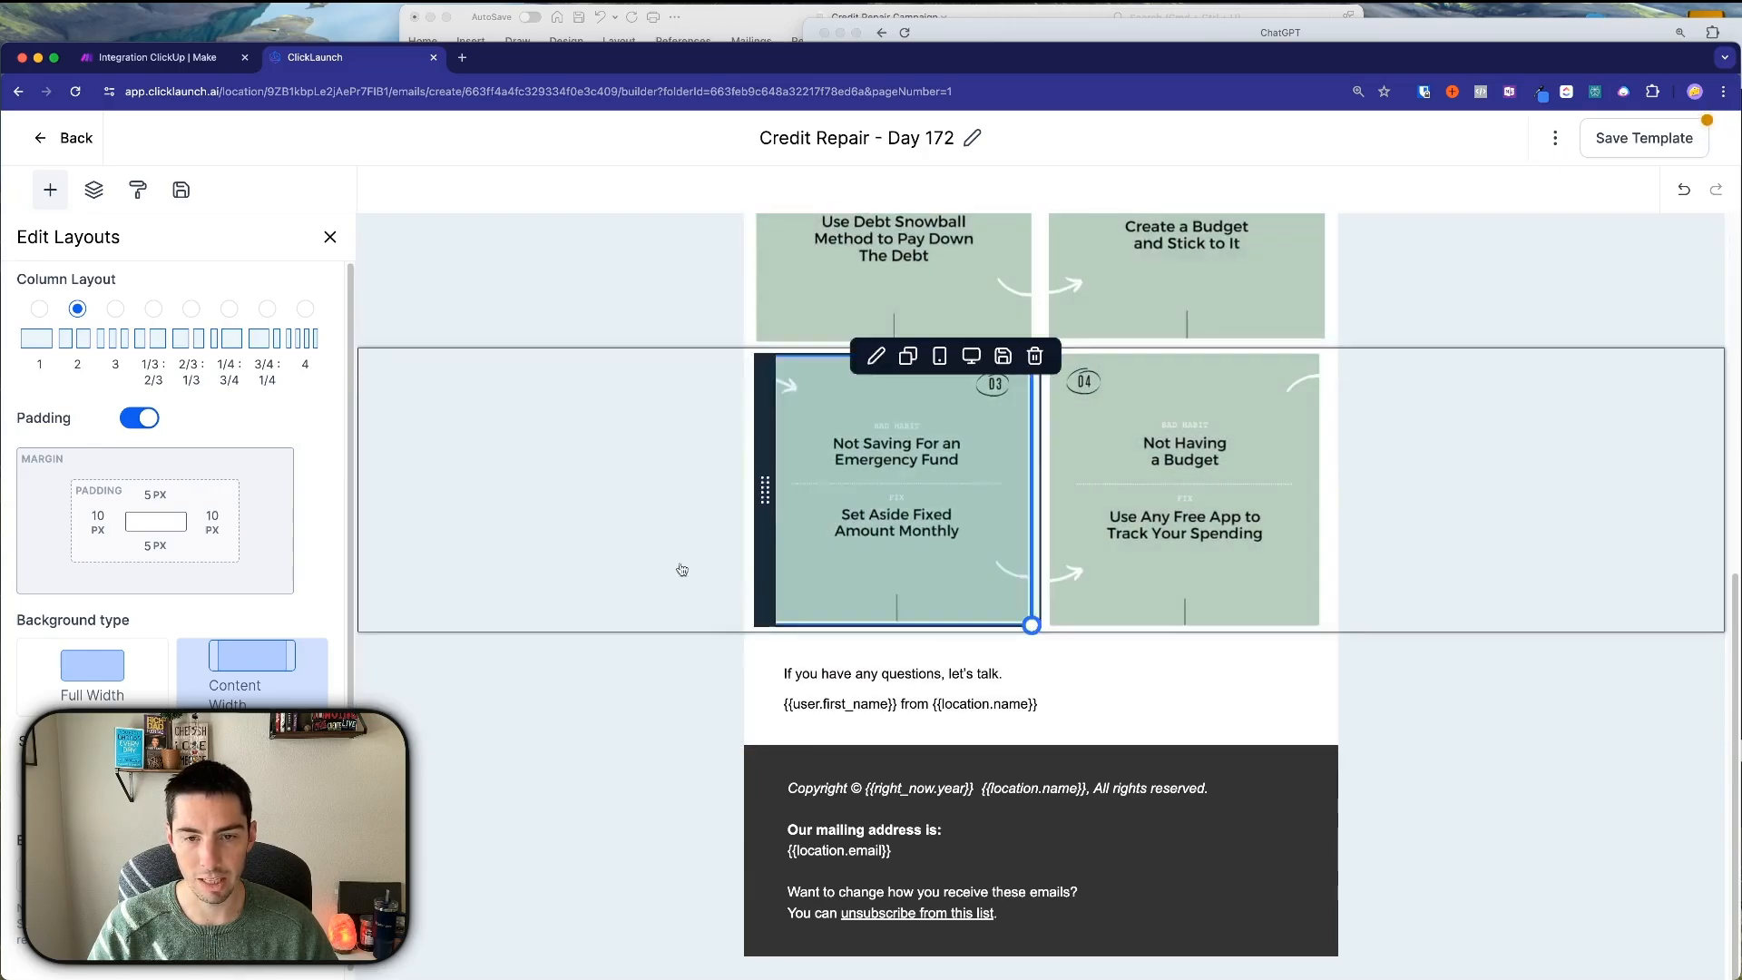
click(1621, 143)
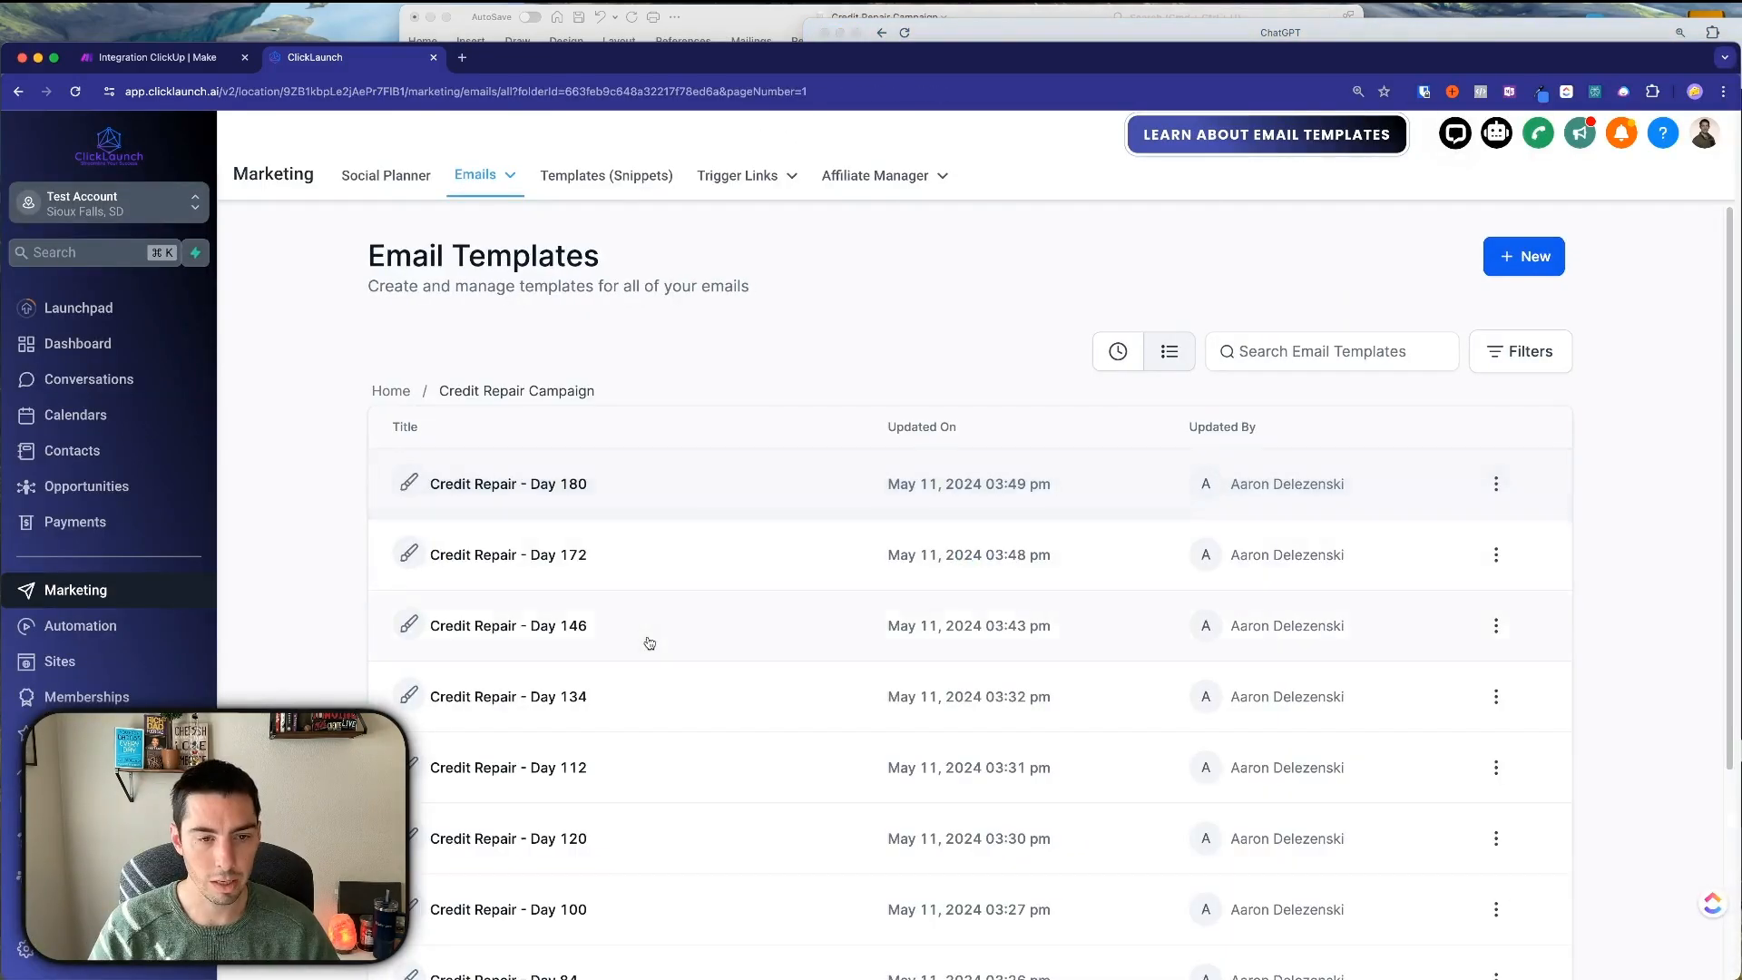
Create a new Automation workflow starting from scratch.
scroll(649, 642, down, 3)
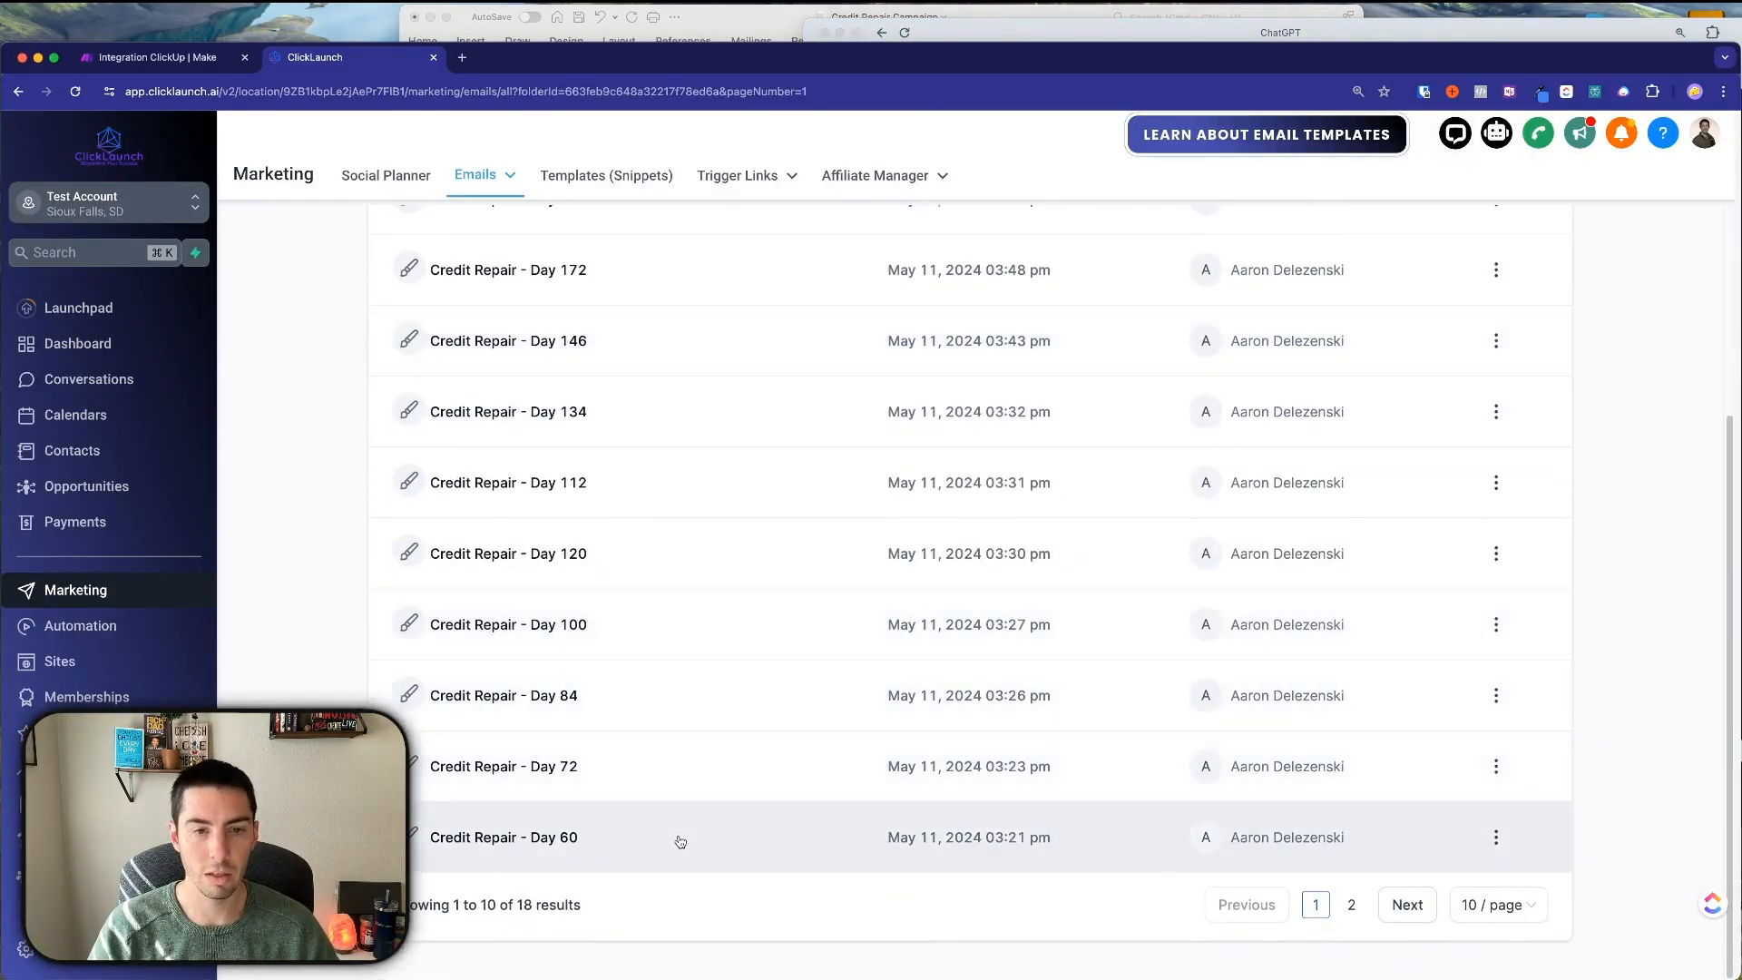
scroll(678, 832, up, 3)
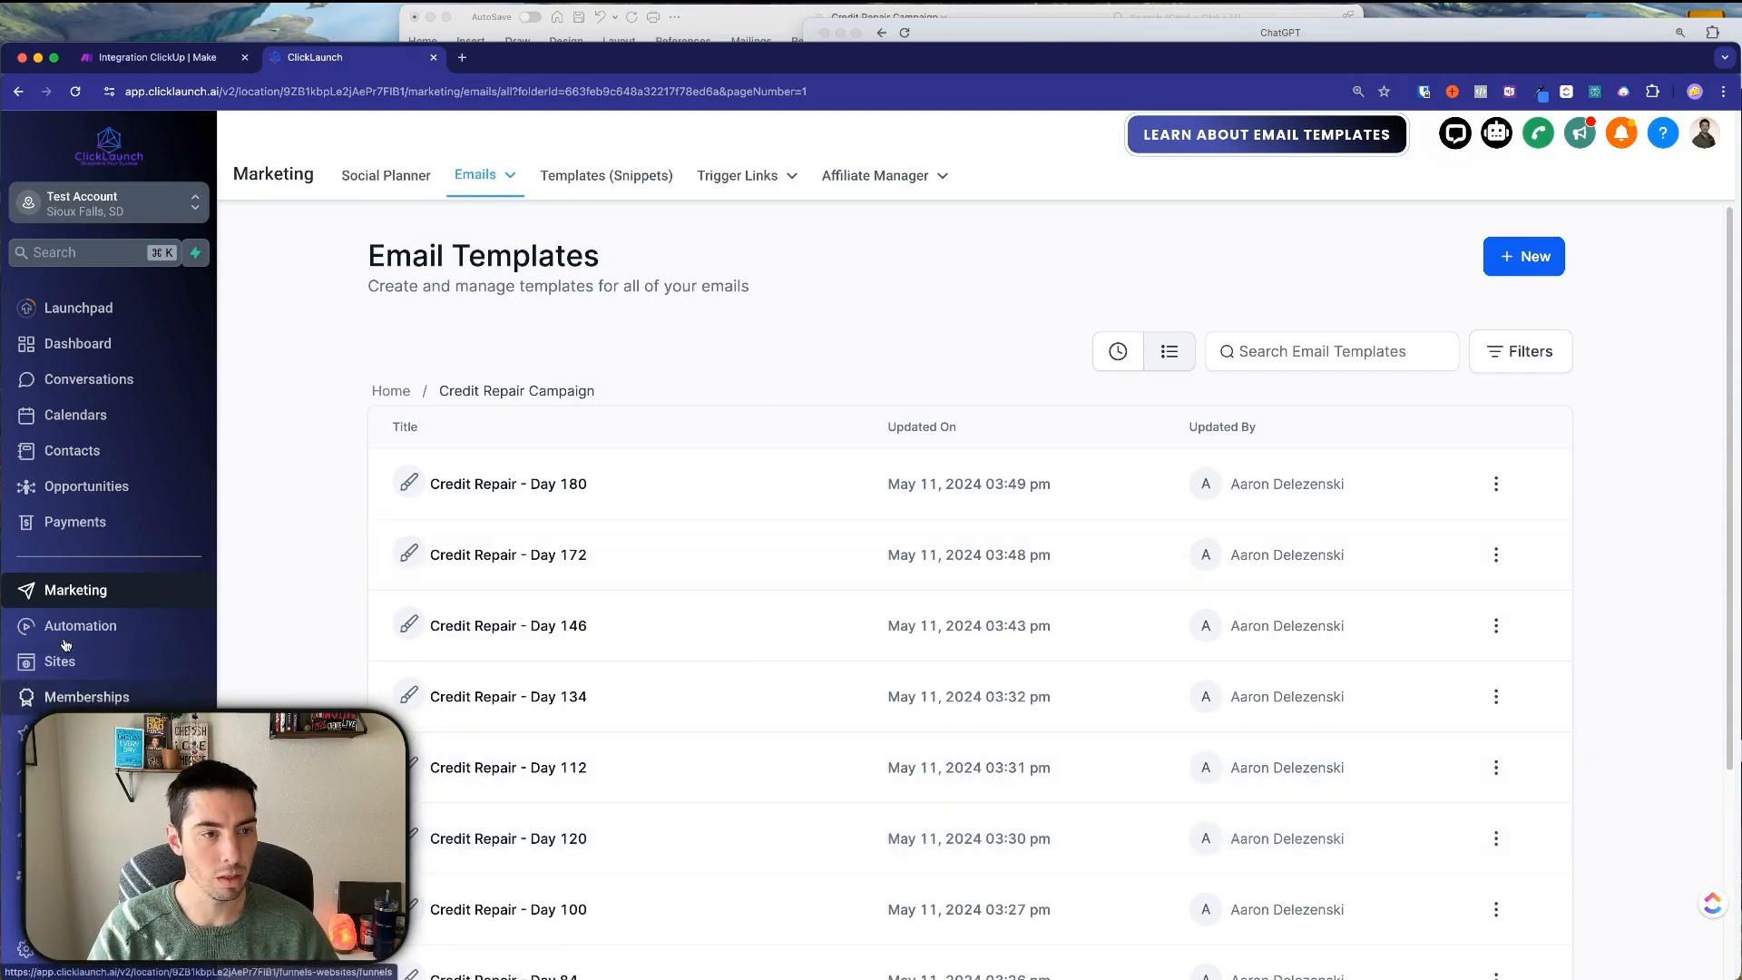
click(73, 628)
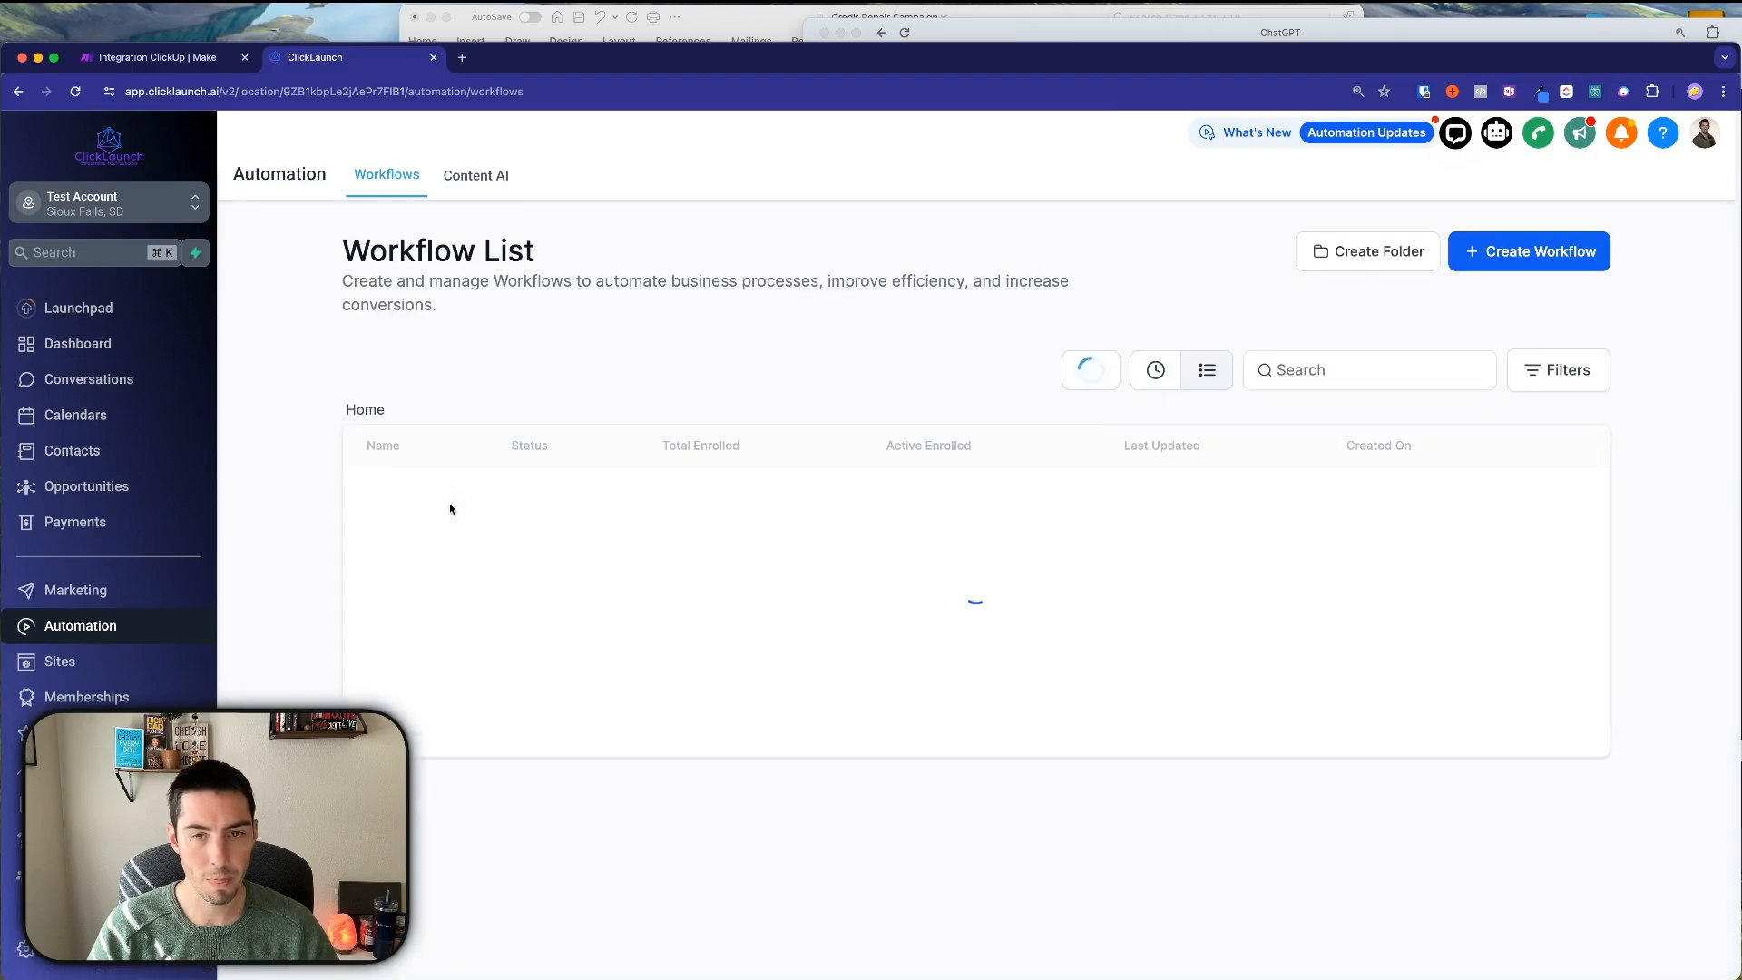
click(1496, 258)
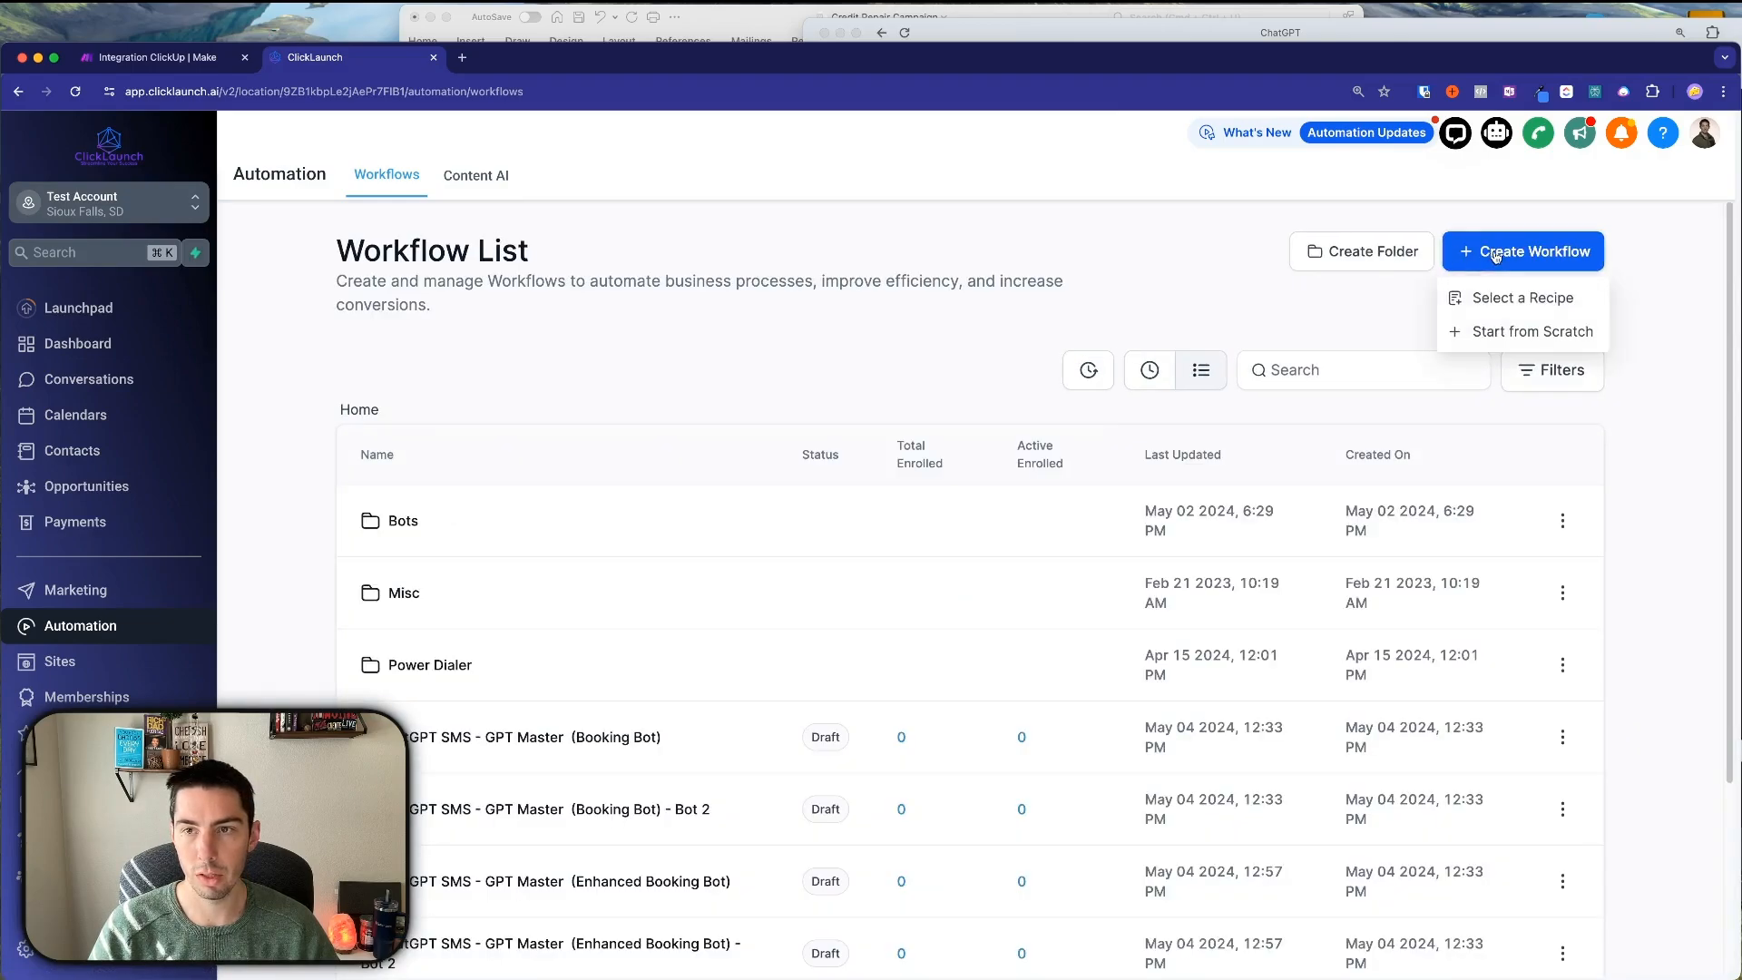
click(1487, 330)
Name the workflow 'Credit Repair Campaign', save it, and go to the Opportunities board.
double_click(800, 138)
key(super+a)
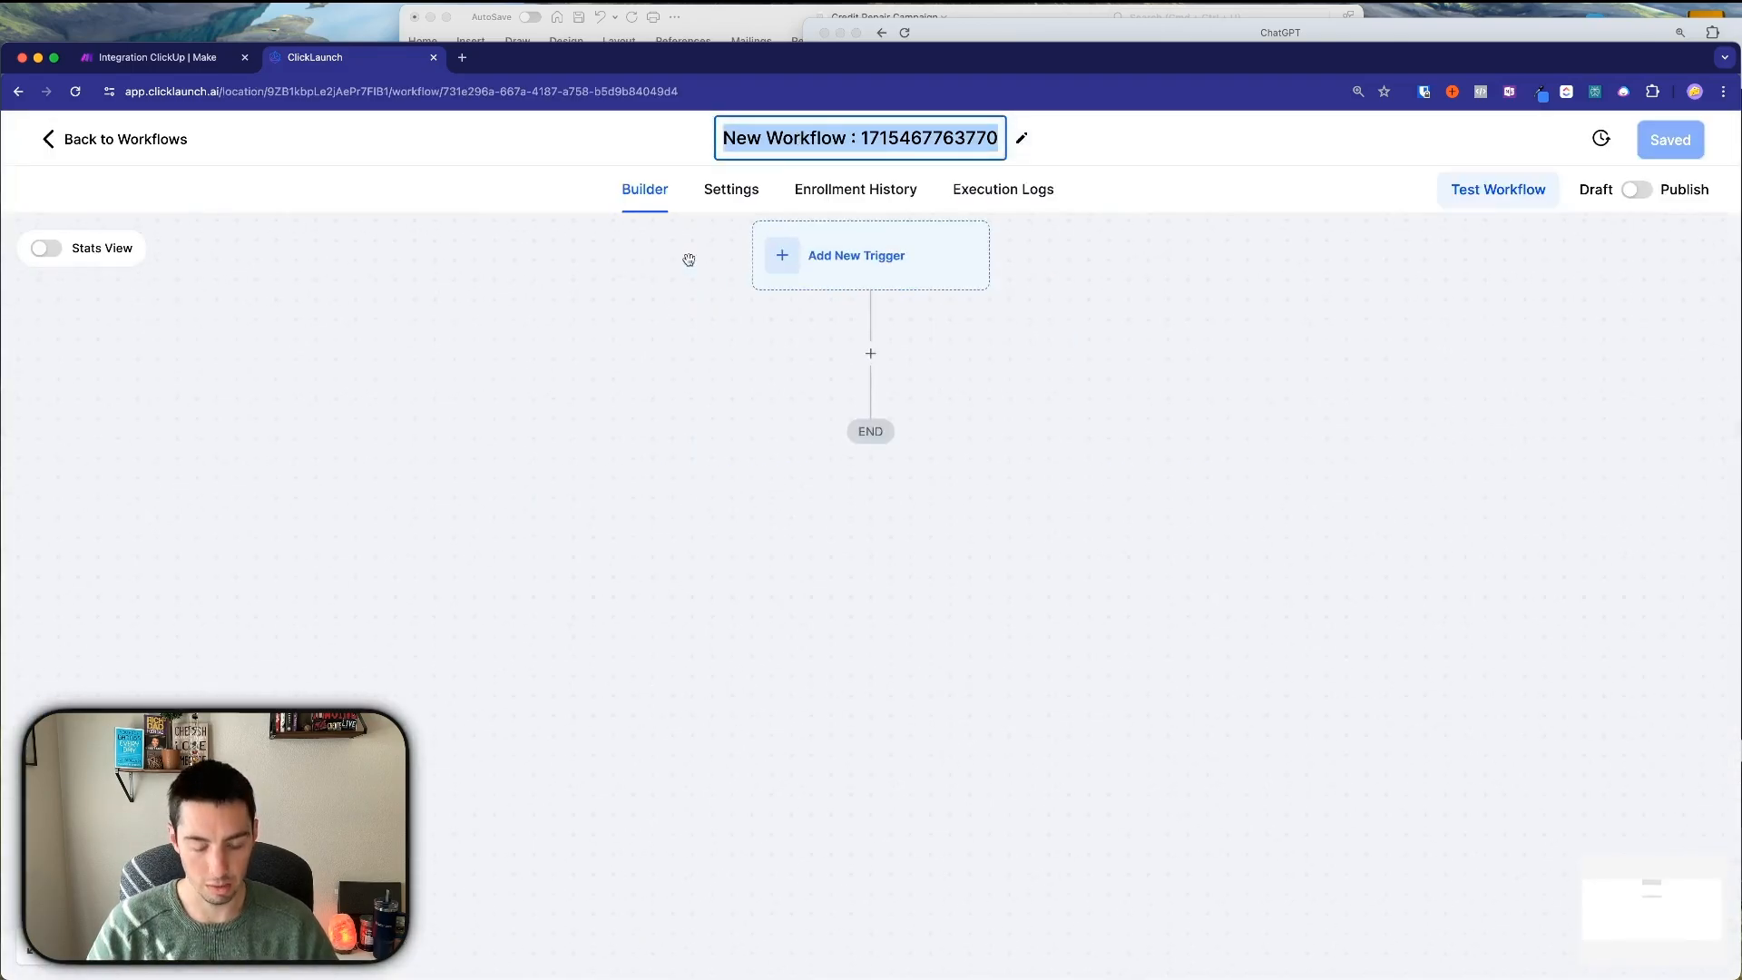
text(Credit Repari)
text( Campagi)
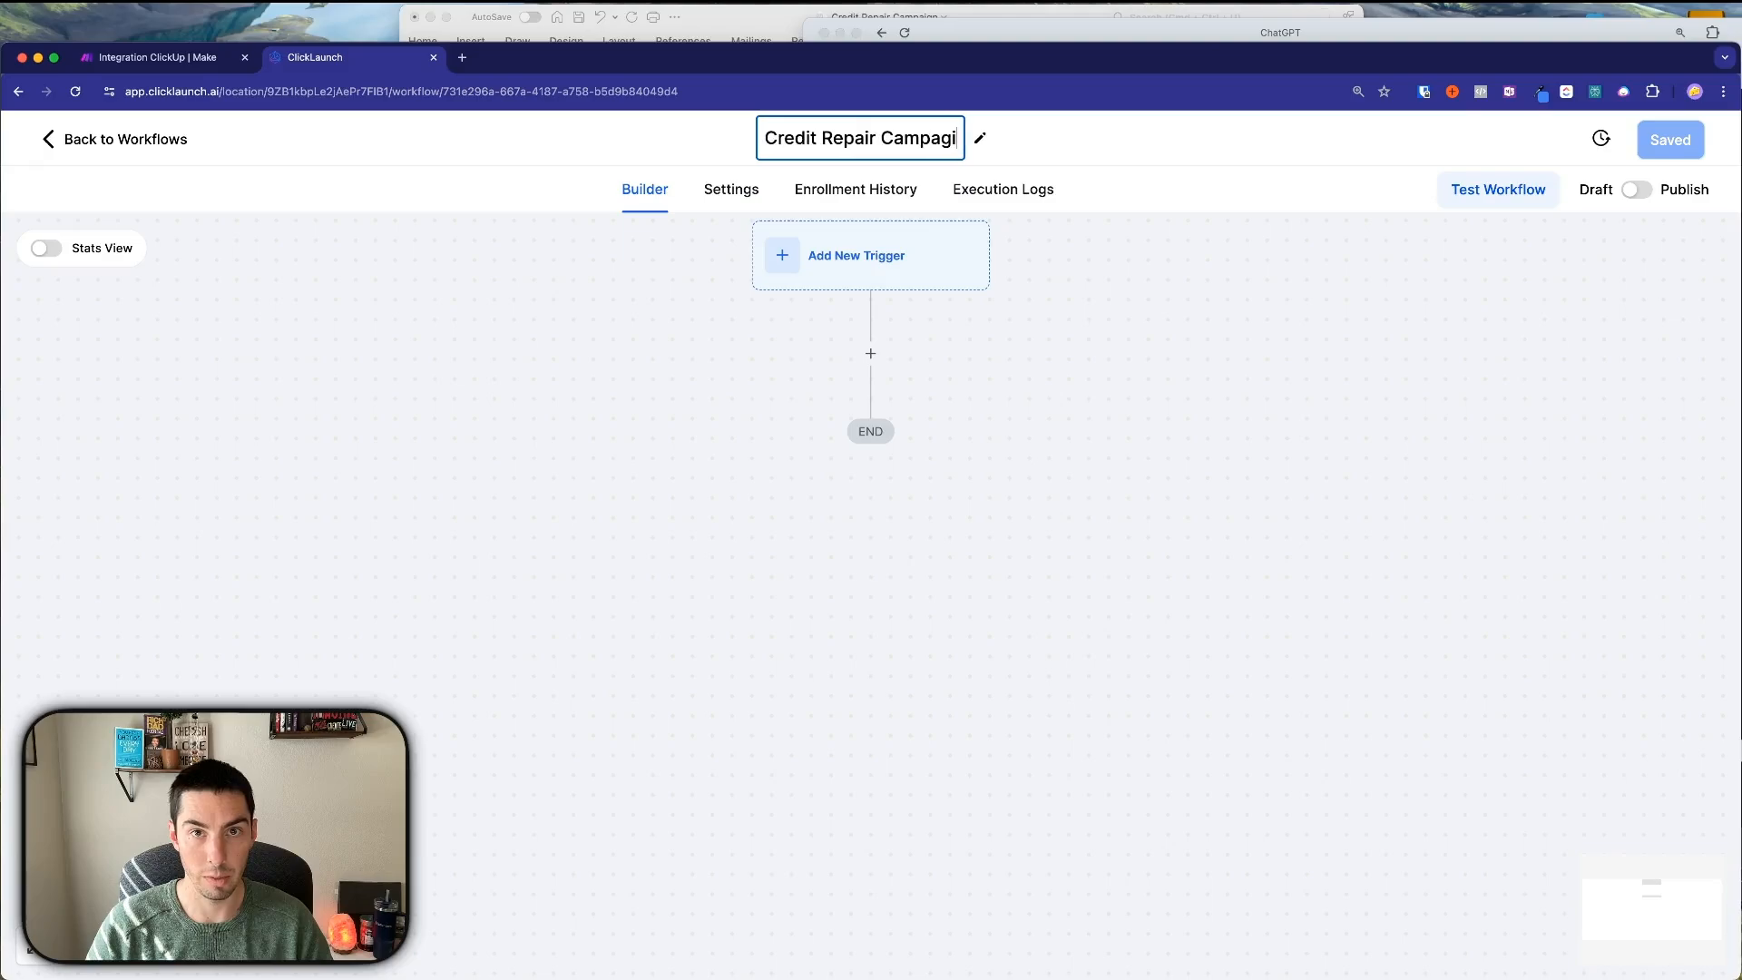
text(n)
key(Return)
click(1666, 139)
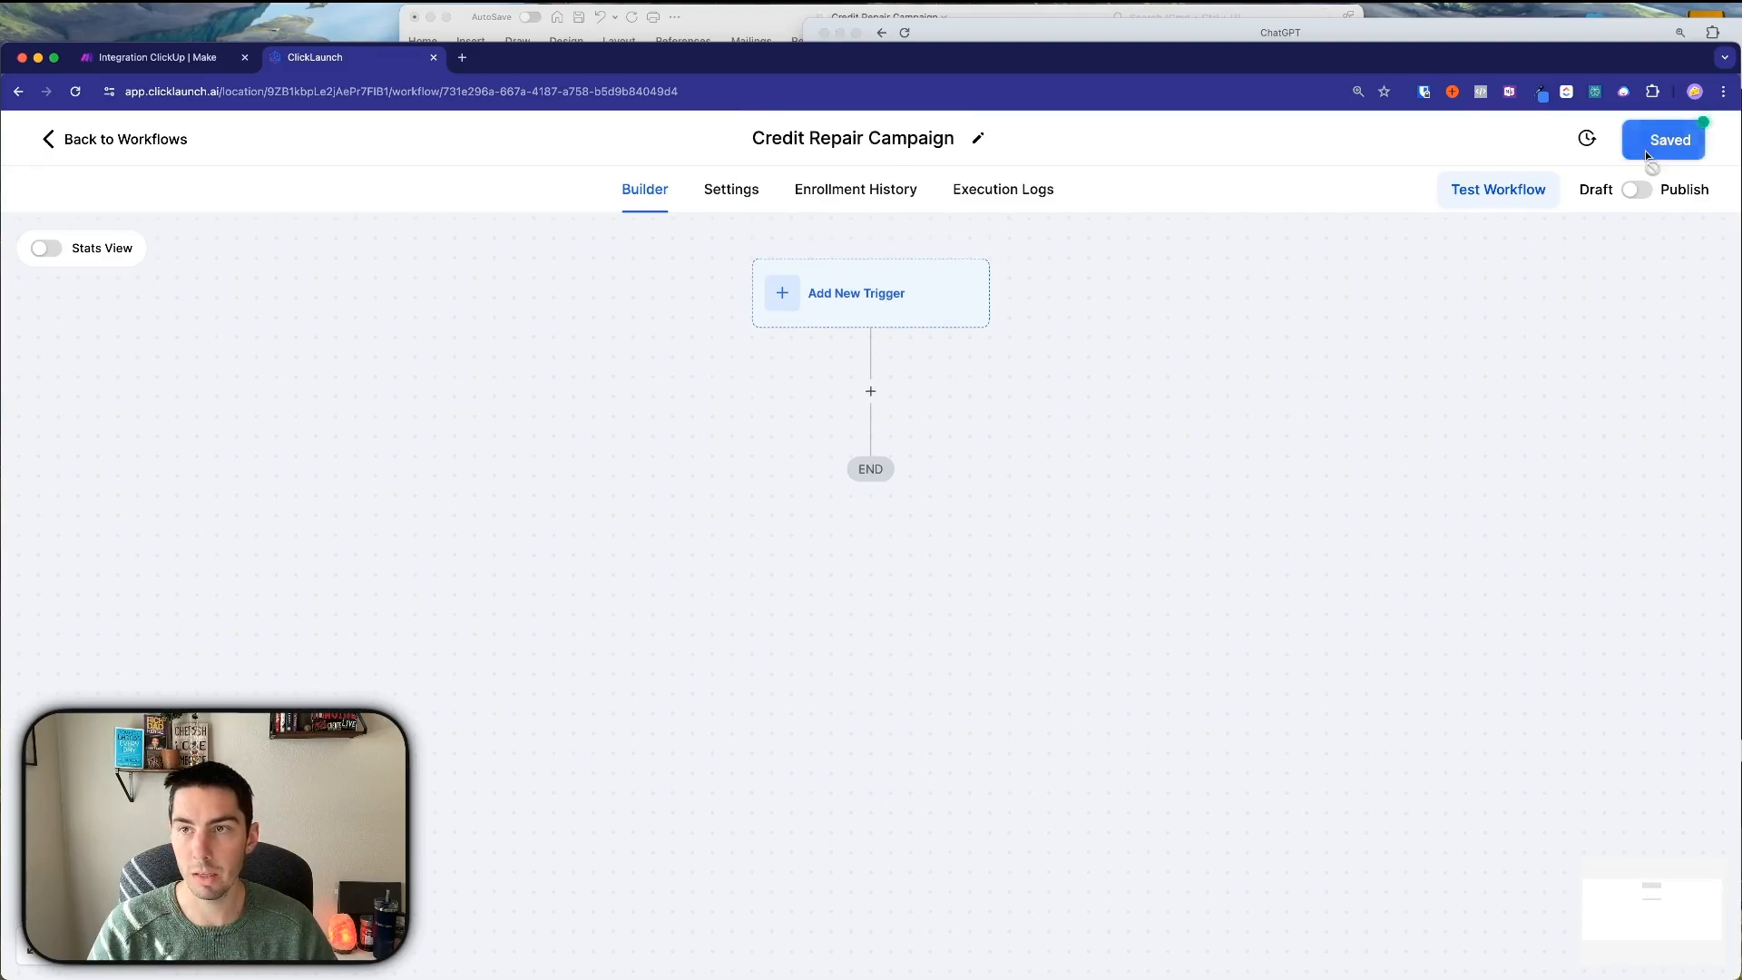
click(128, 141)
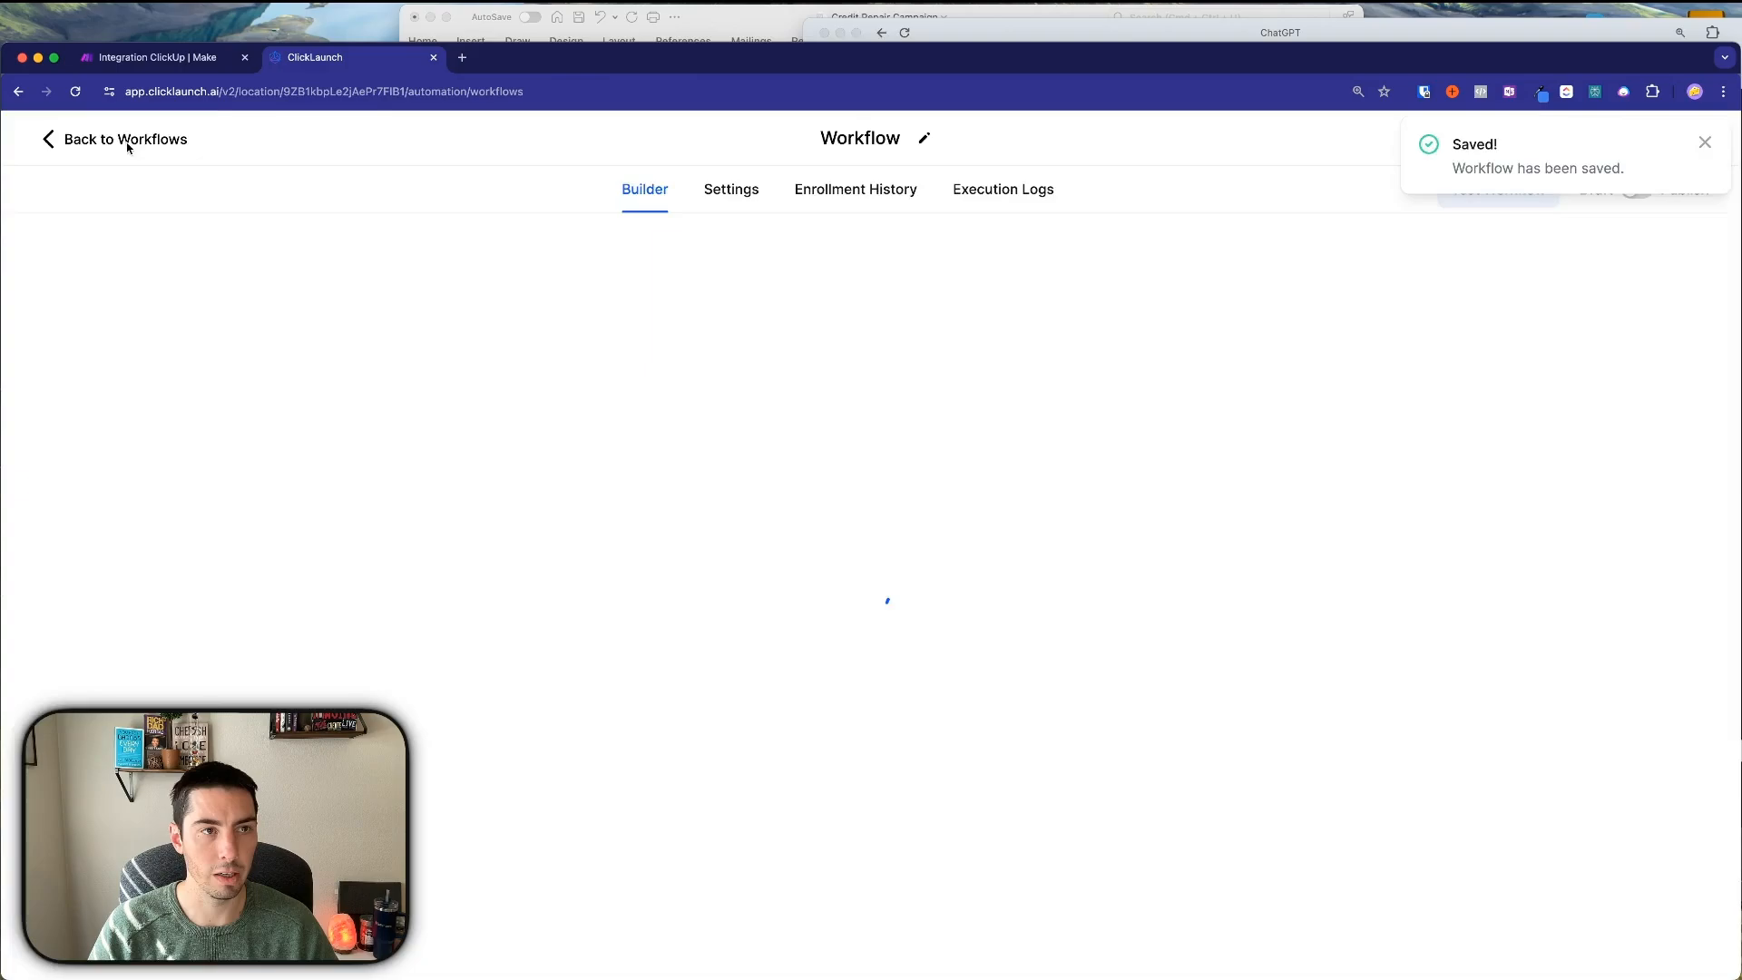
click(106, 492)
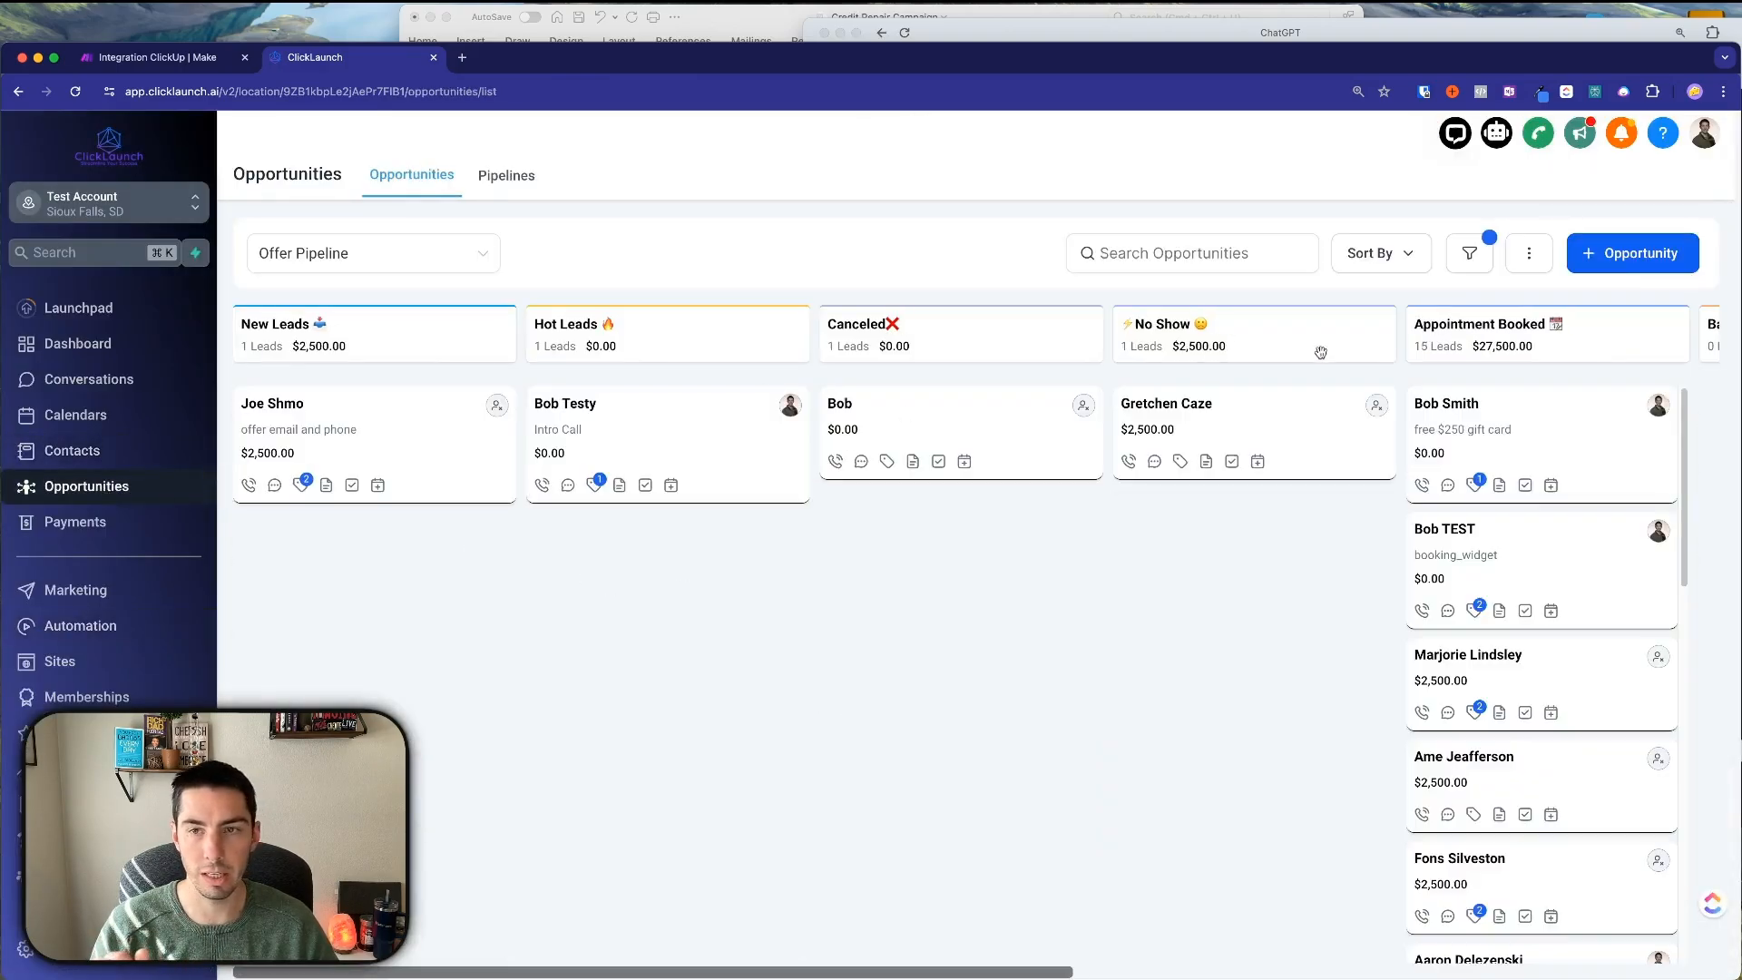
Review the Offer Pipeline stages, then reopen the Credit Repair Campaign workflow from Automation.
scroll(1360, 355, right, 8)
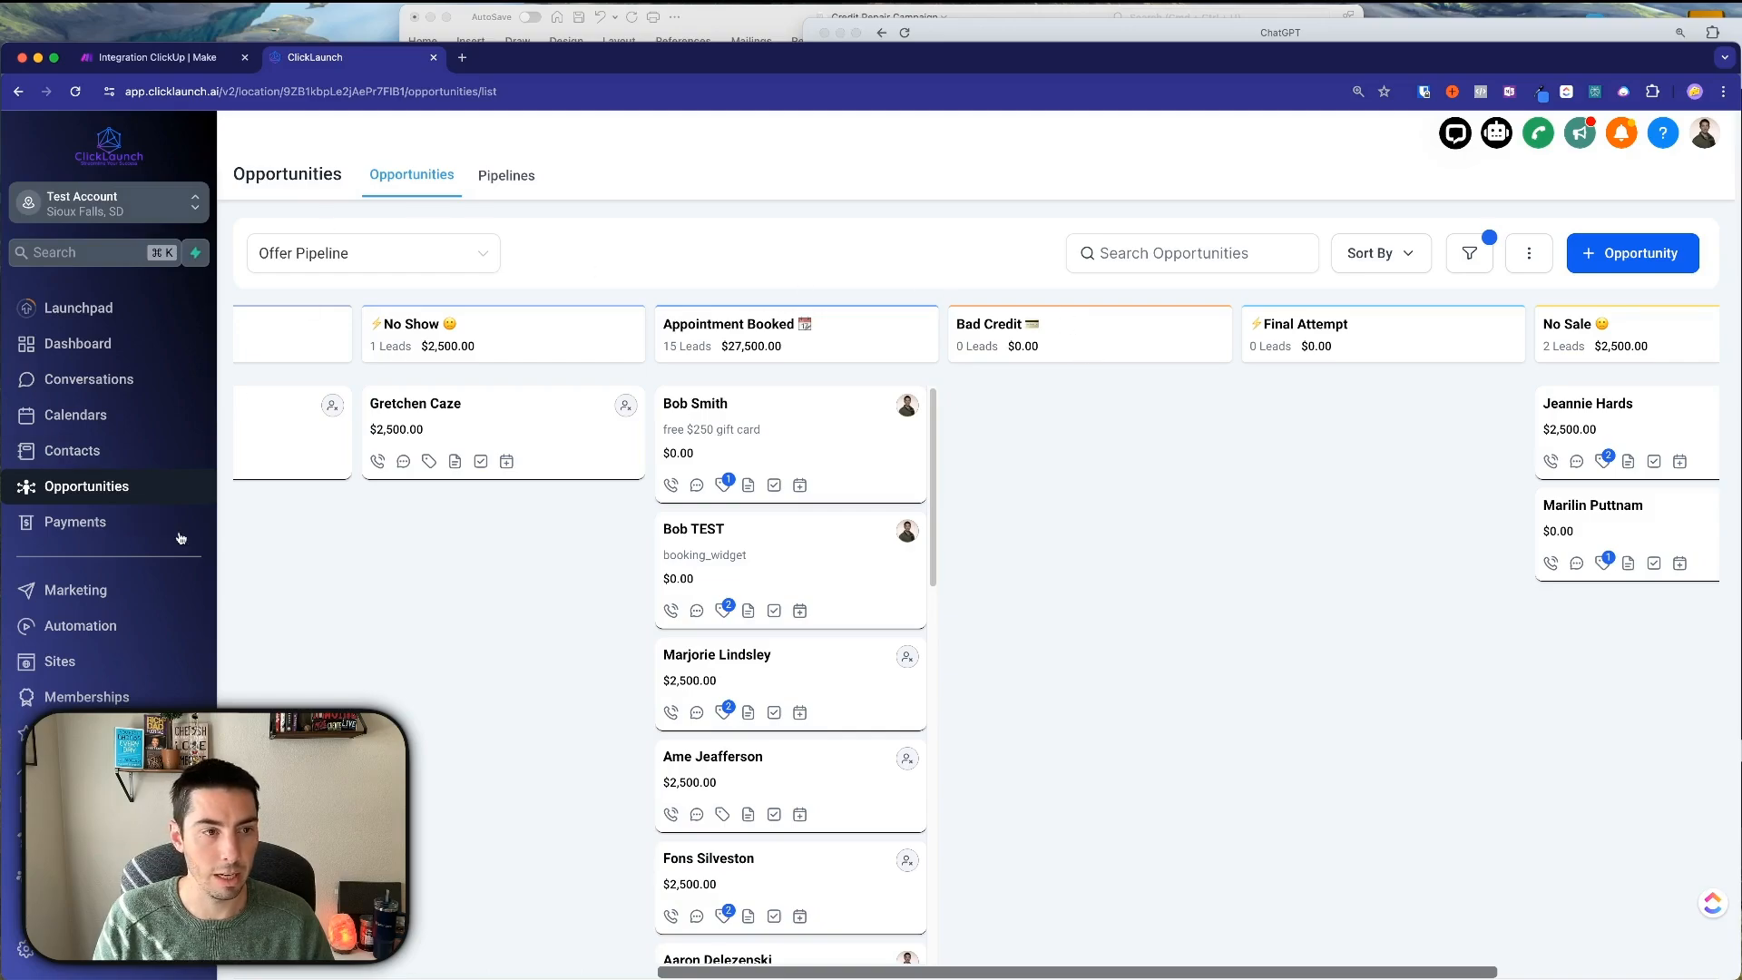
click(98, 626)
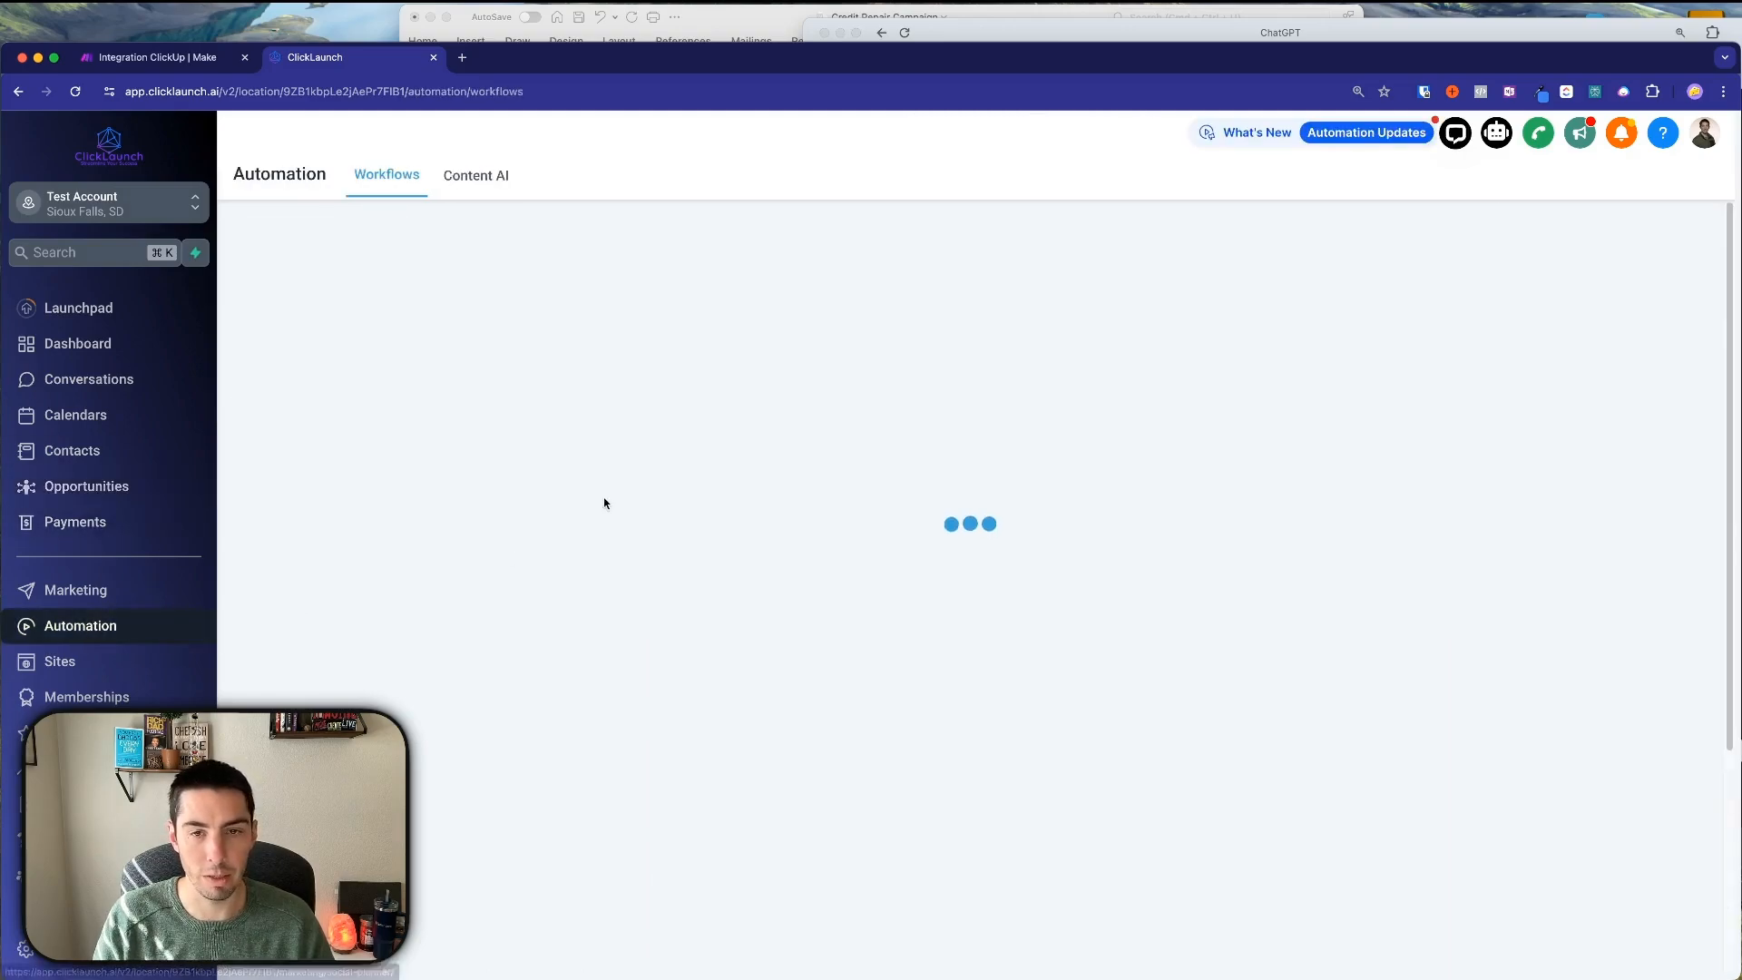
scroll(740, 756, down, 5)
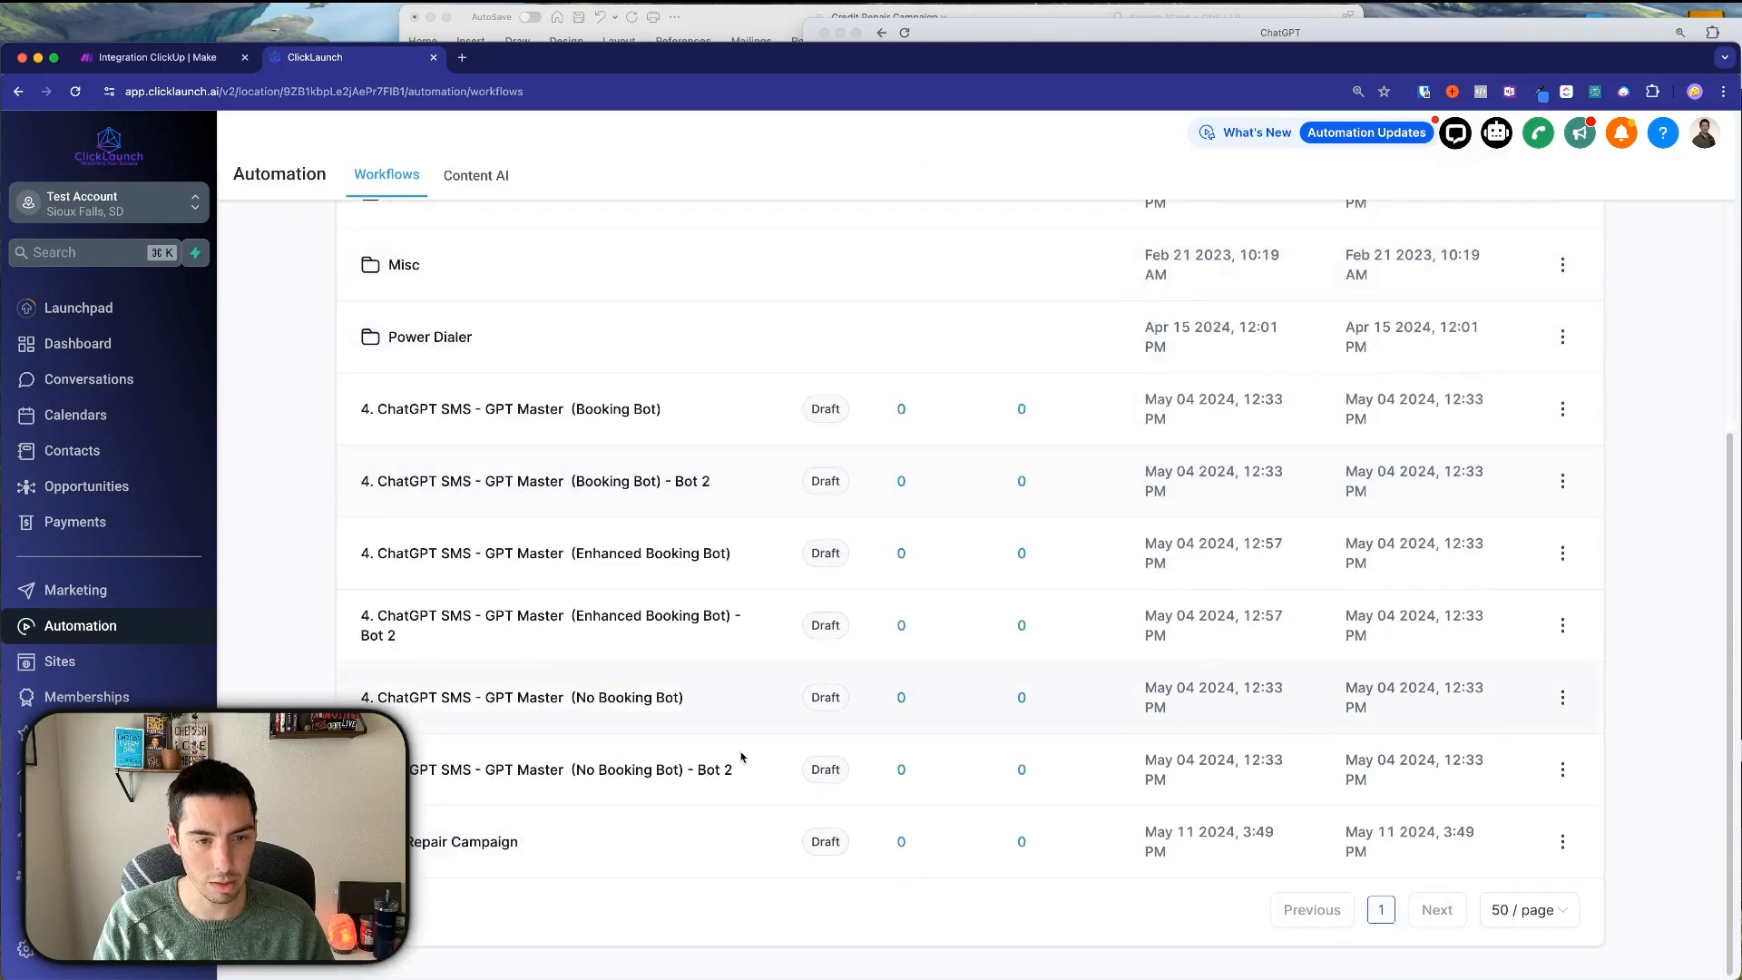
click(443, 843)
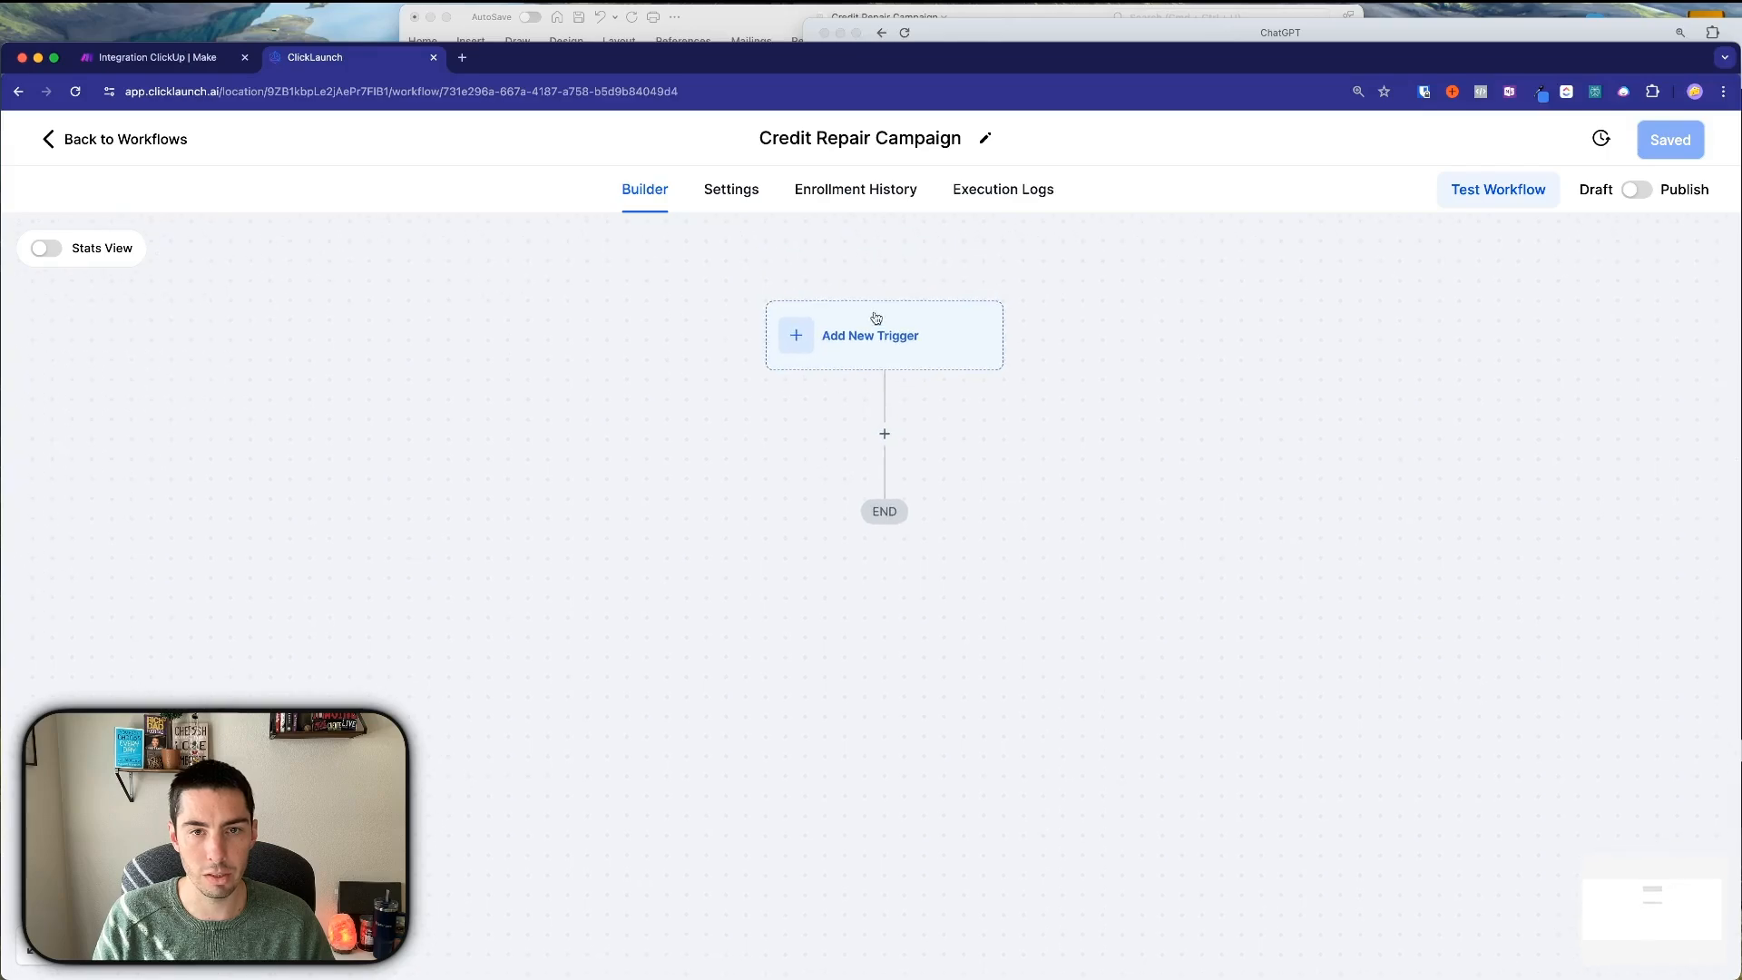
Choose Pipeline Stage Changed as the workflow trigger.
click(873, 336)
click(790, 440)
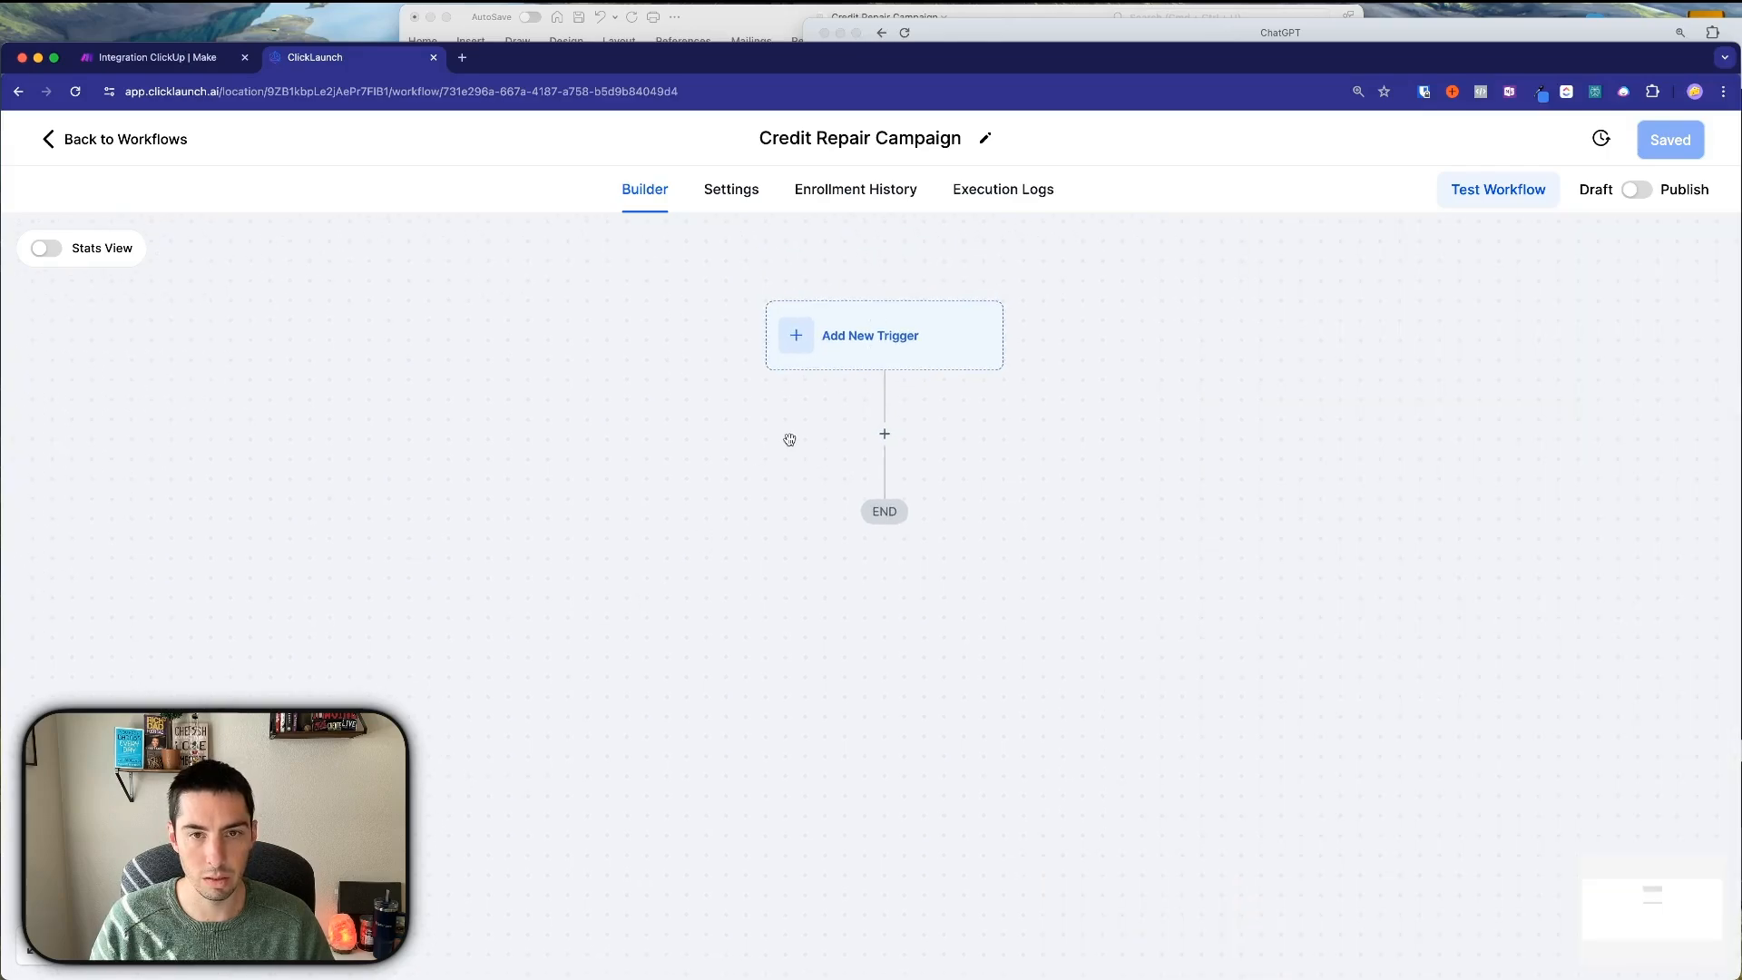
scroll(789, 440, up, 5)
drag(789, 440, 777, 490)
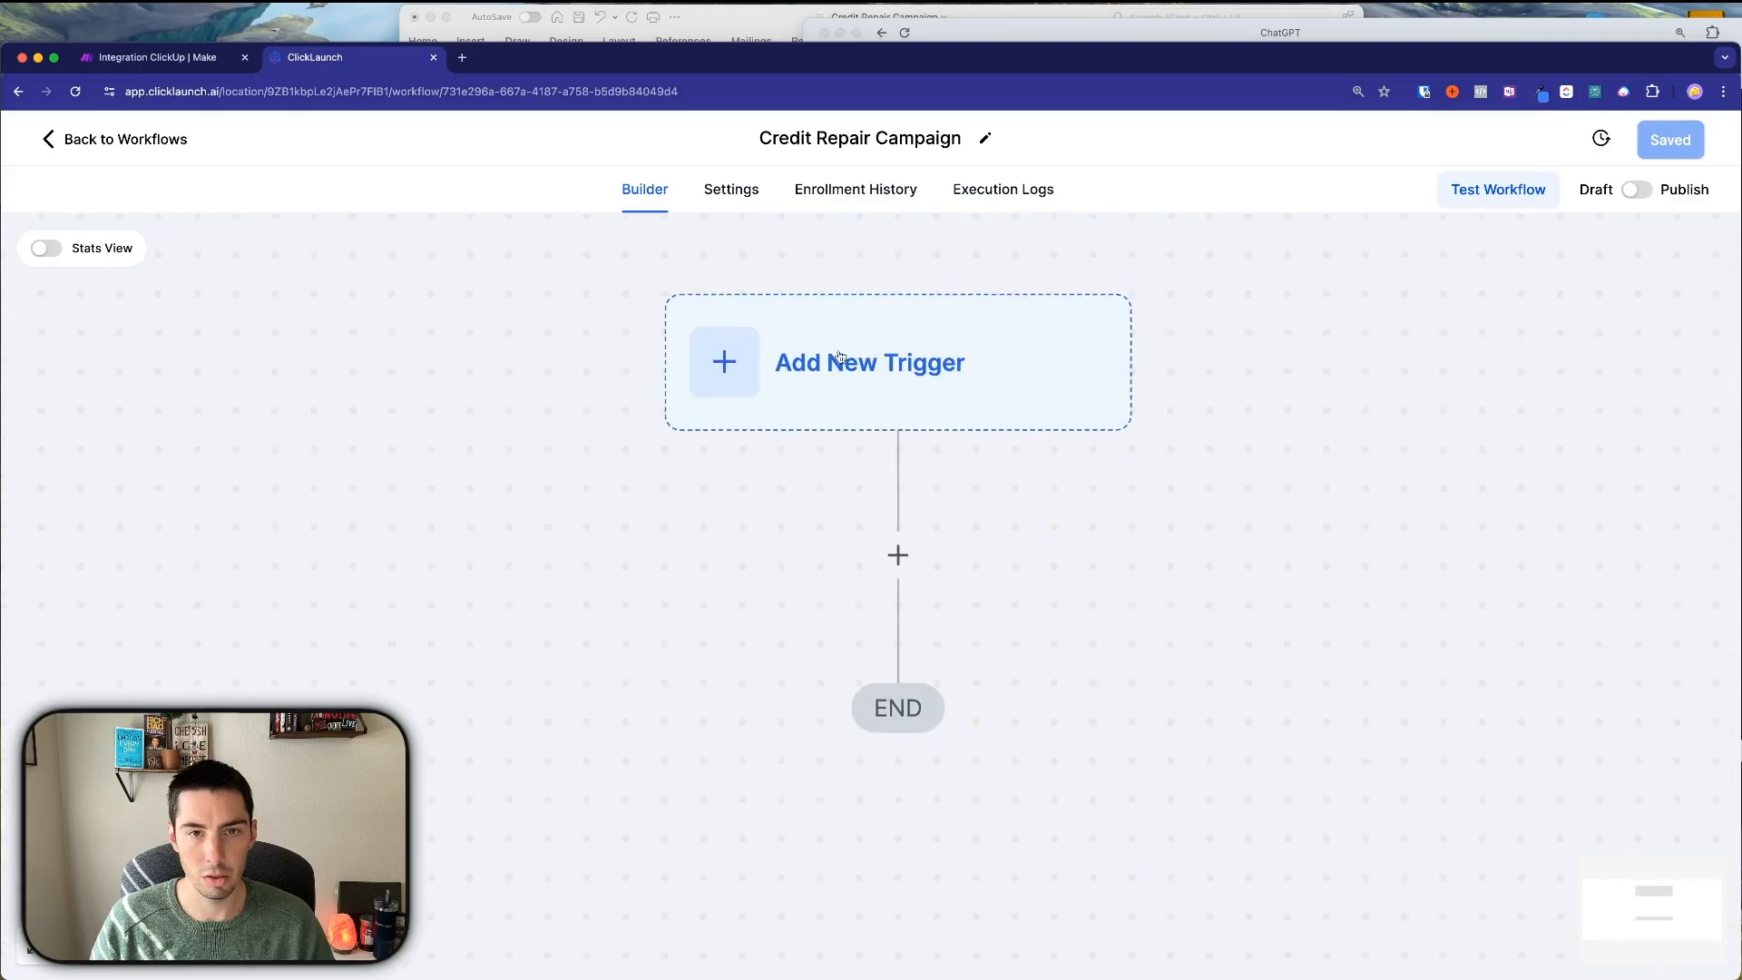
click(839, 362)
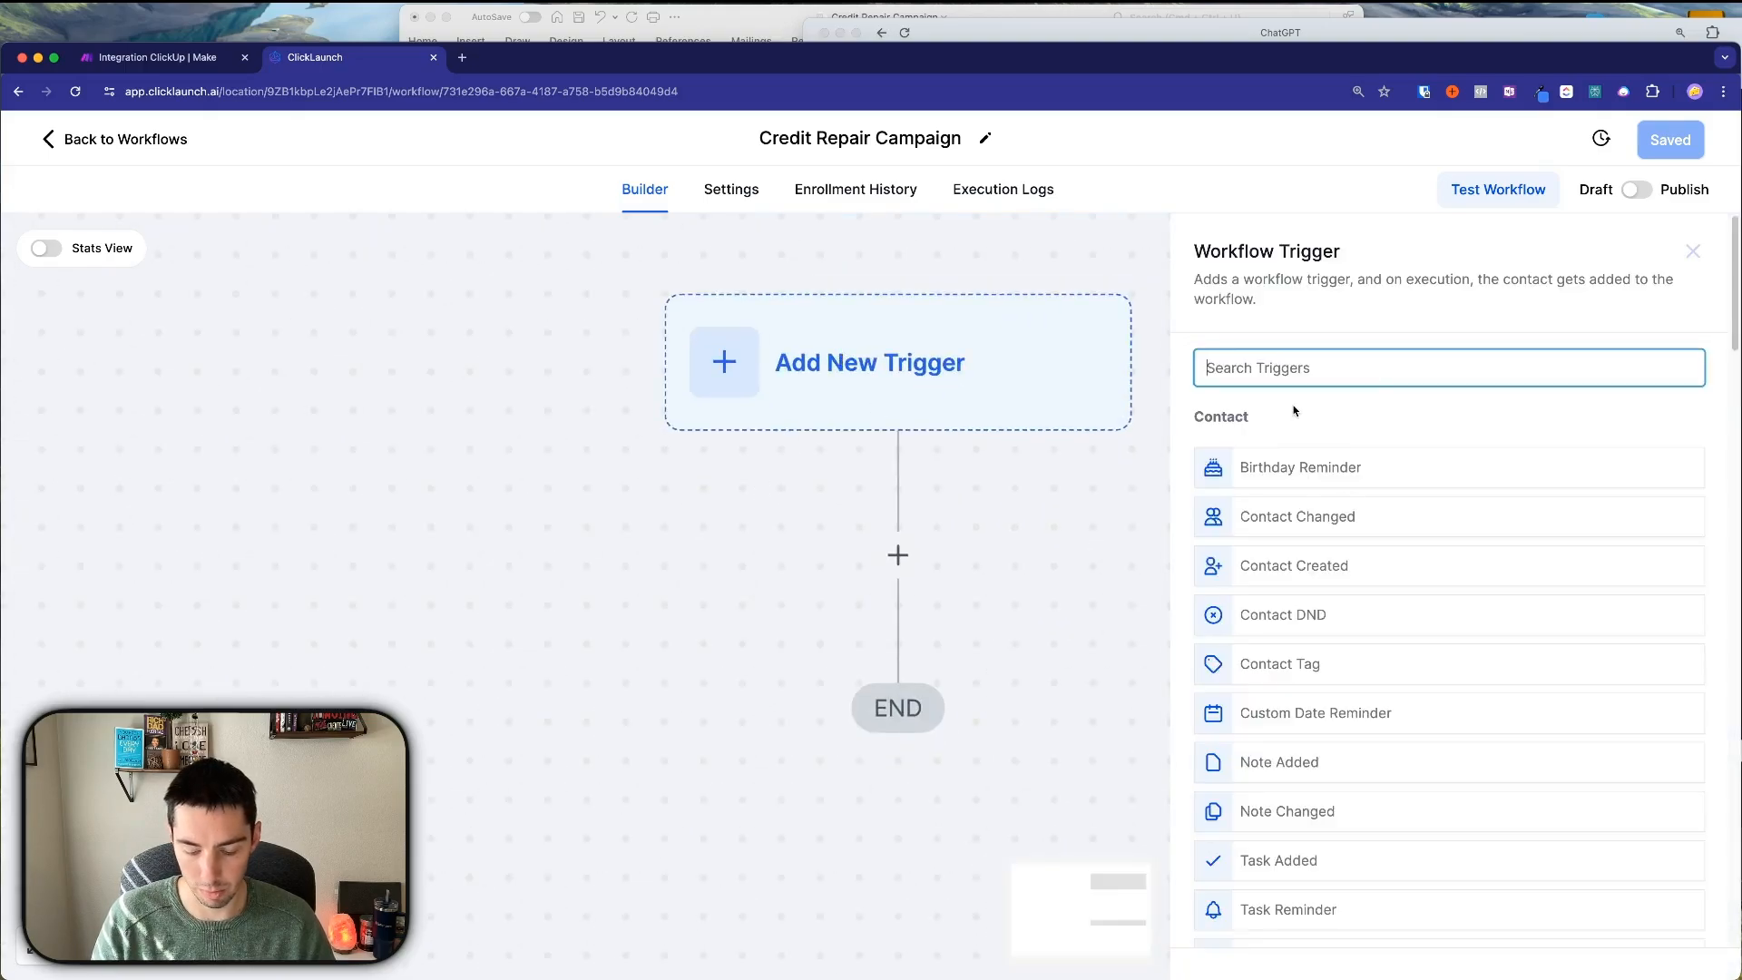
text(po)
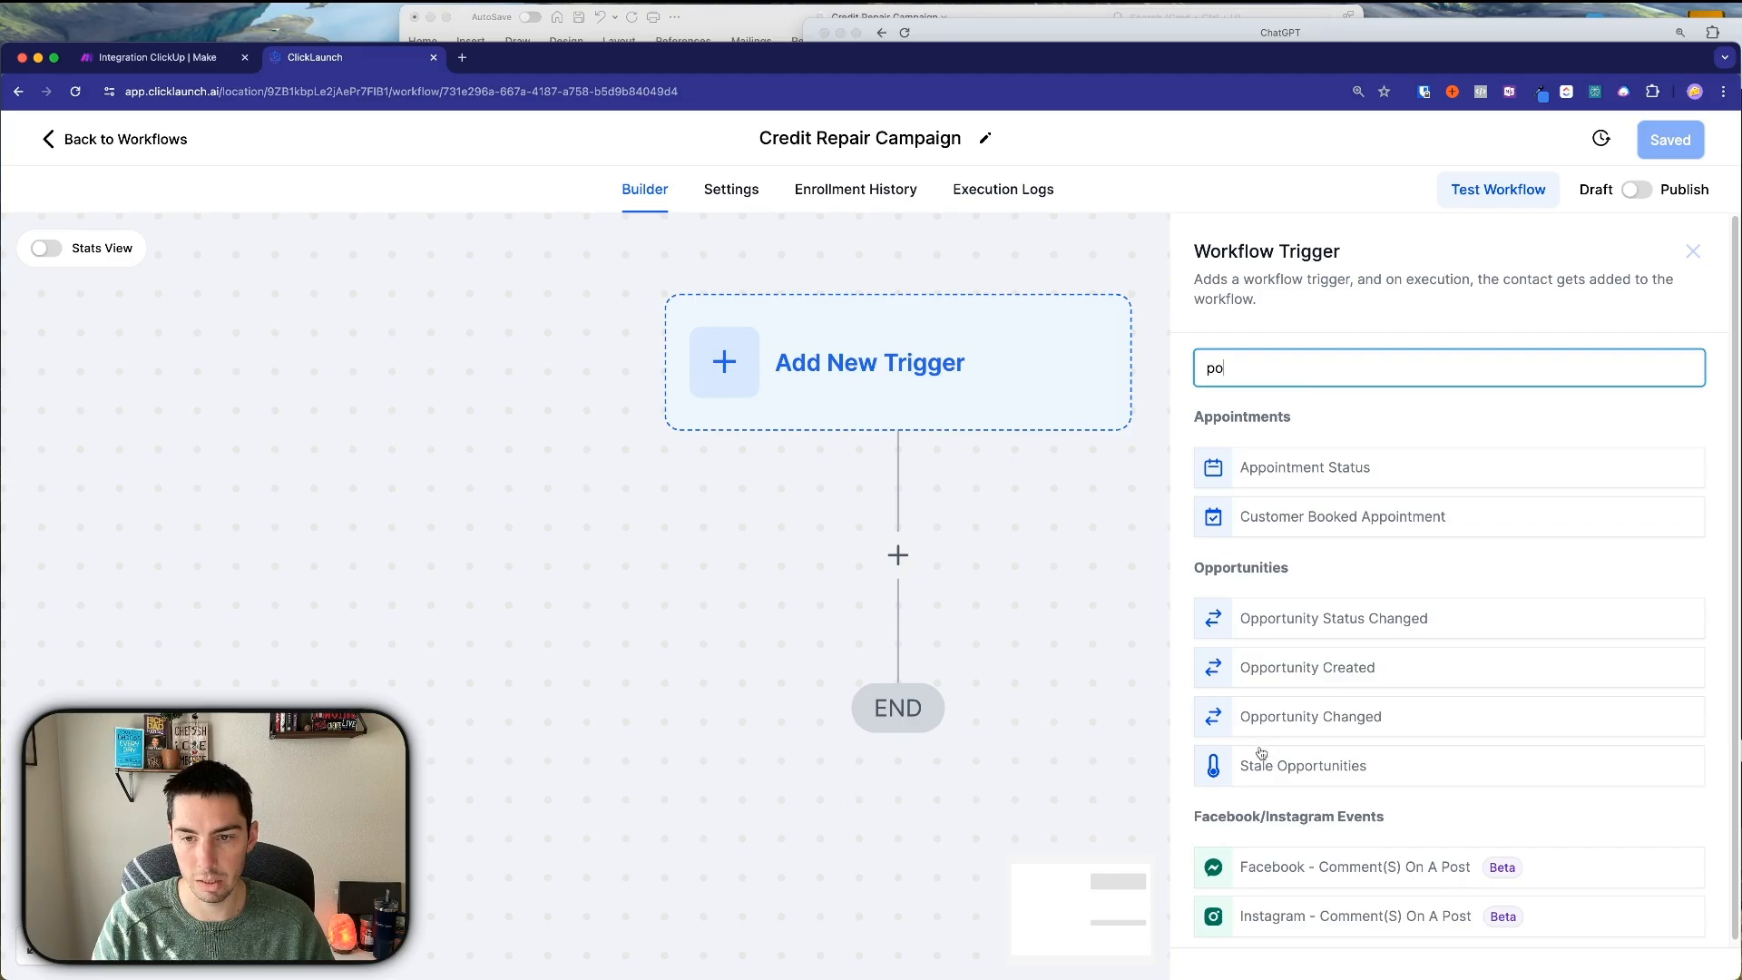
key(BackSpace)
key(BackSpace)
text(opp)
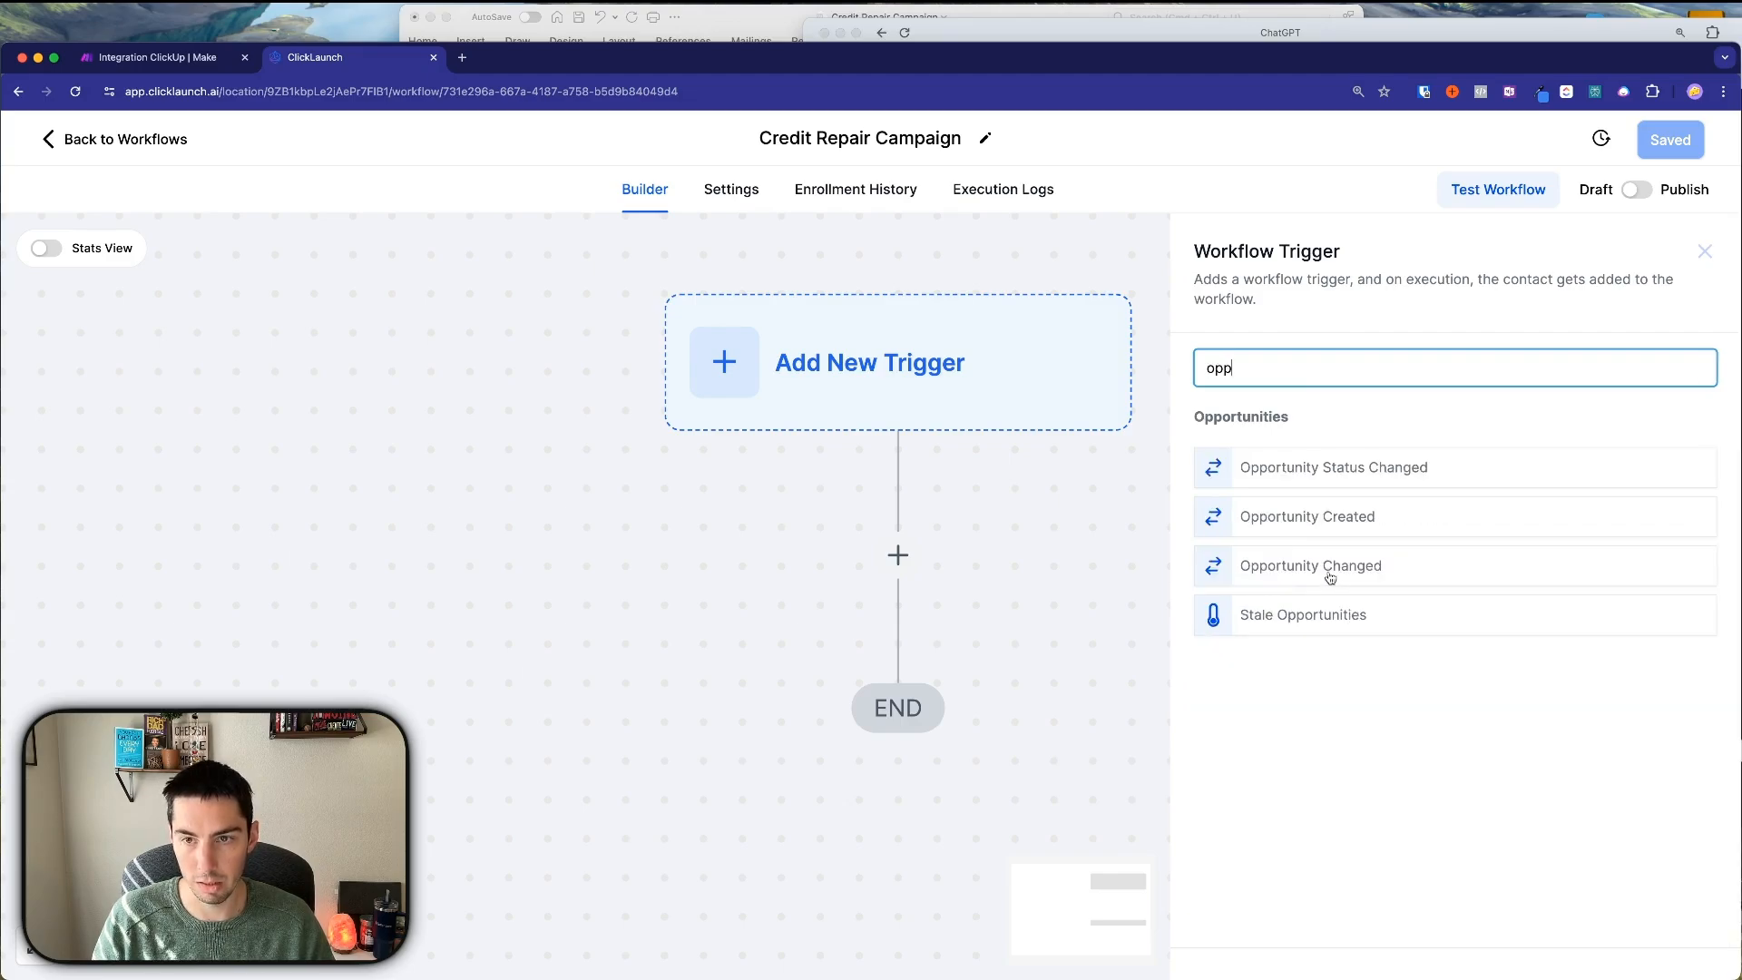
key(BackSpace)
key(BackSpace)
key(BackSpace)
text(pi)
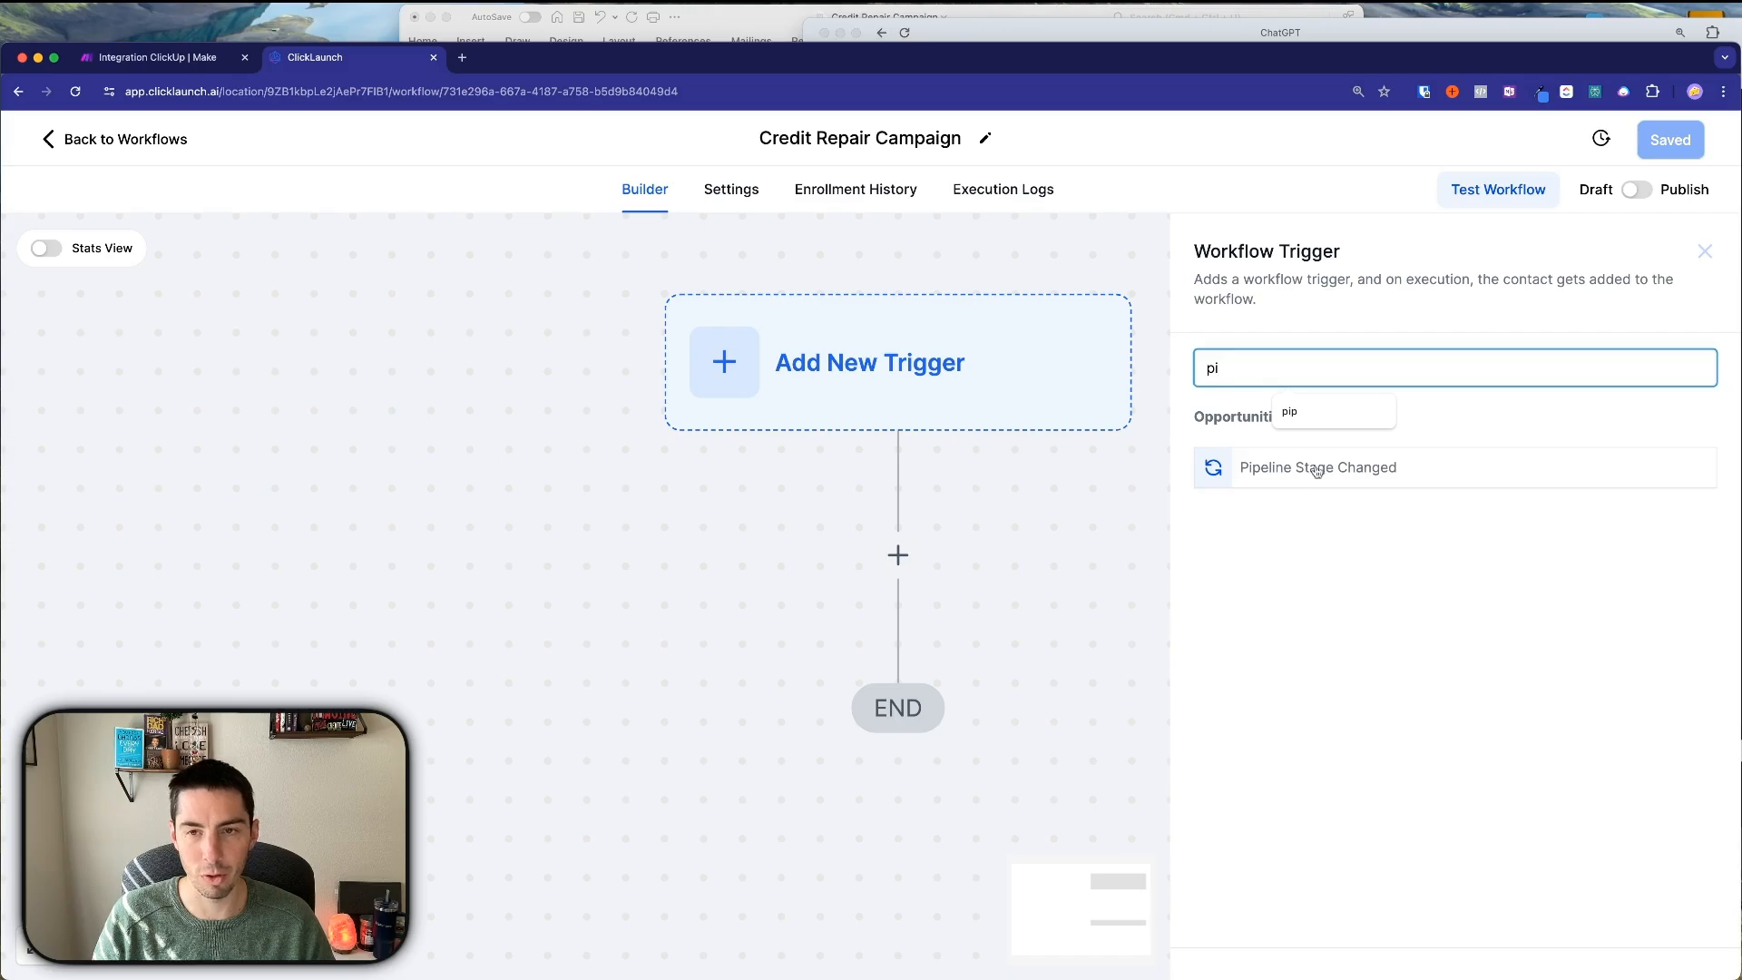
click(1285, 473)
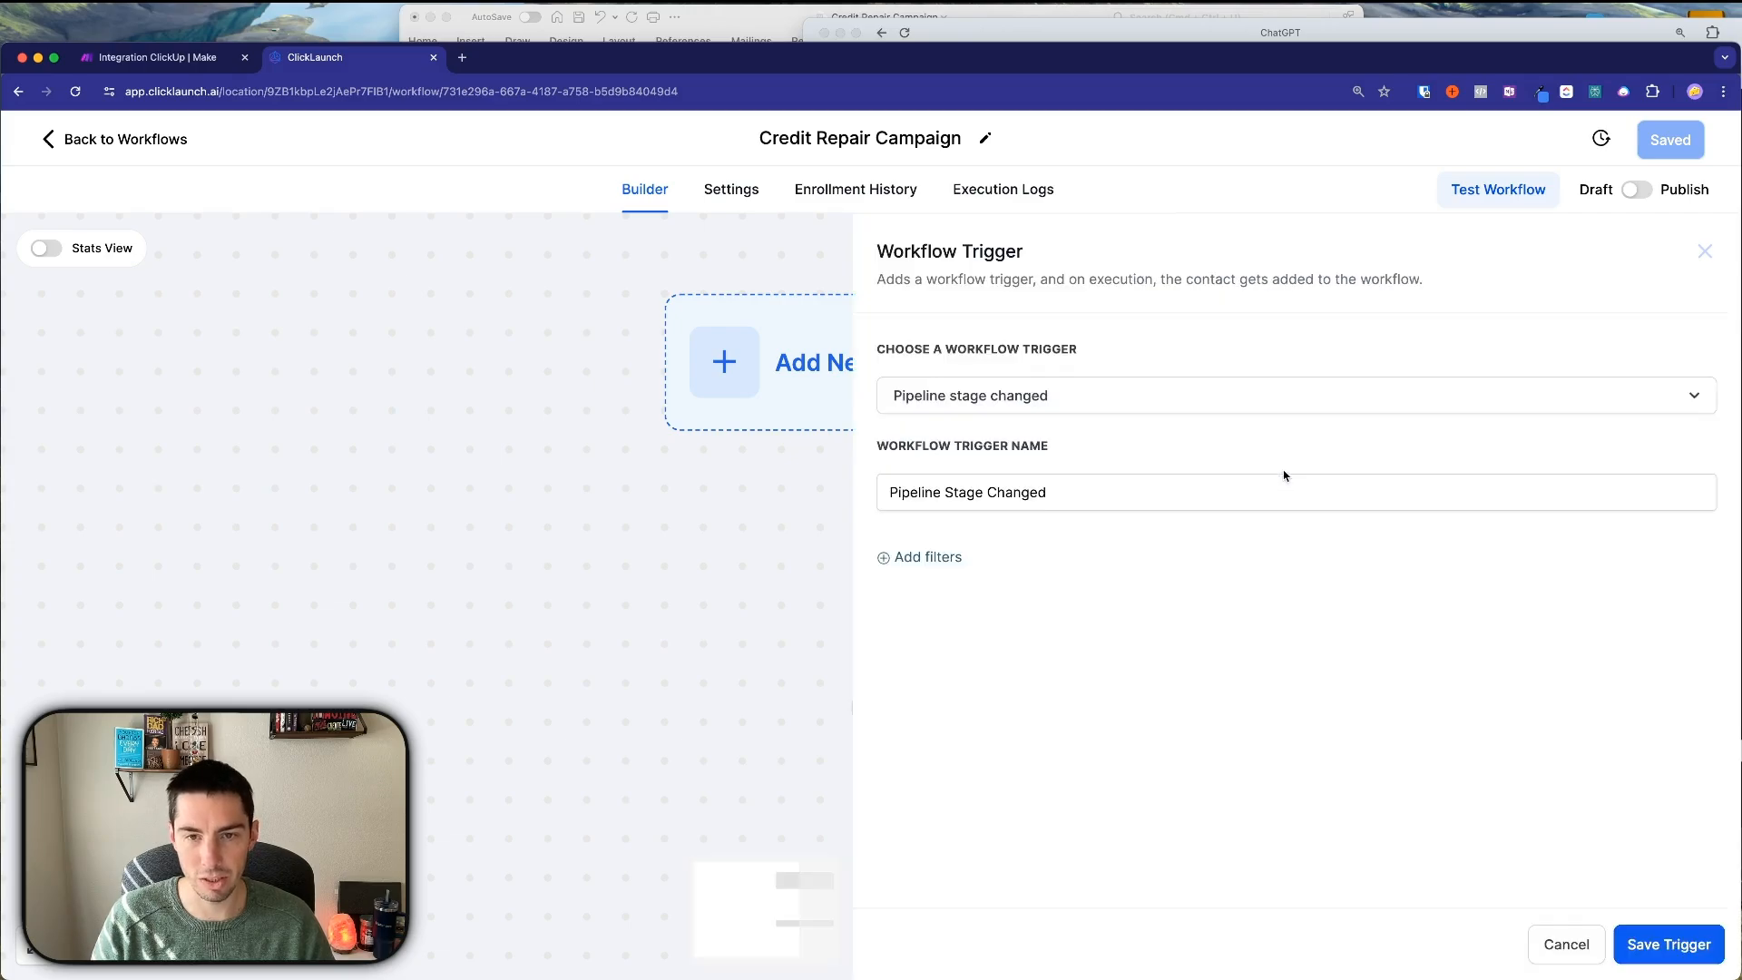
Add trigger filters for In pipeline = Offer Pipeline and Pipeline stage = Bad Credit.
click(933, 560)
click(937, 590)
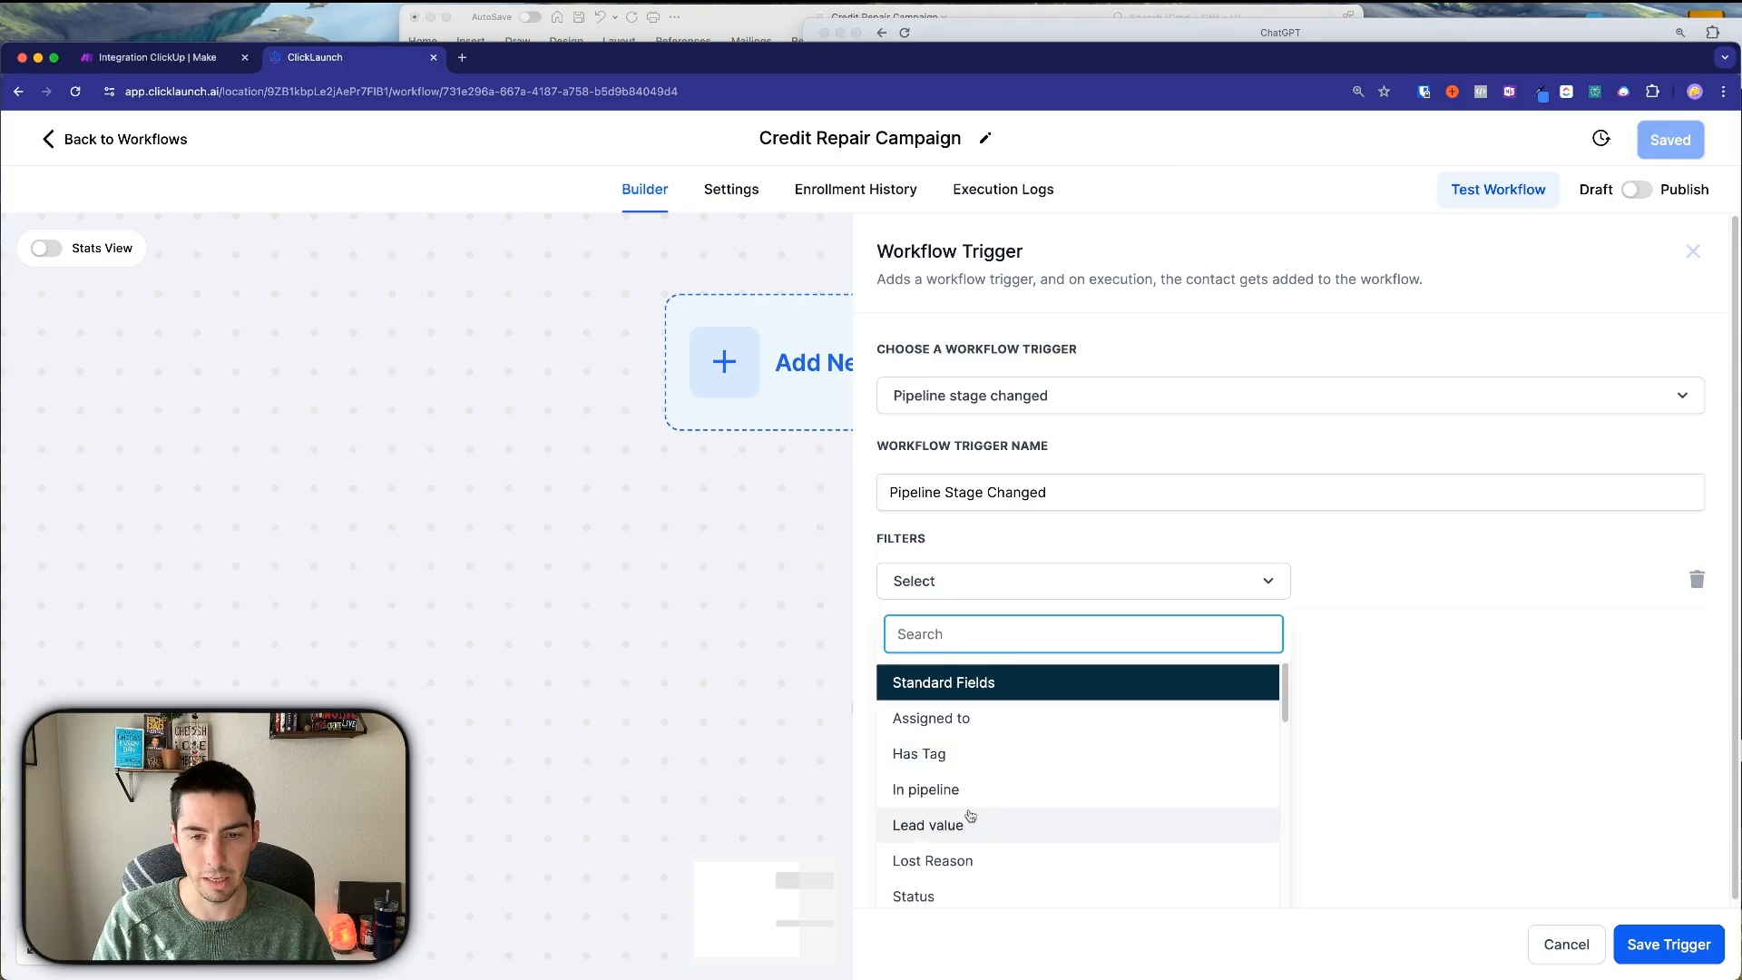
click(938, 790)
click(1349, 581)
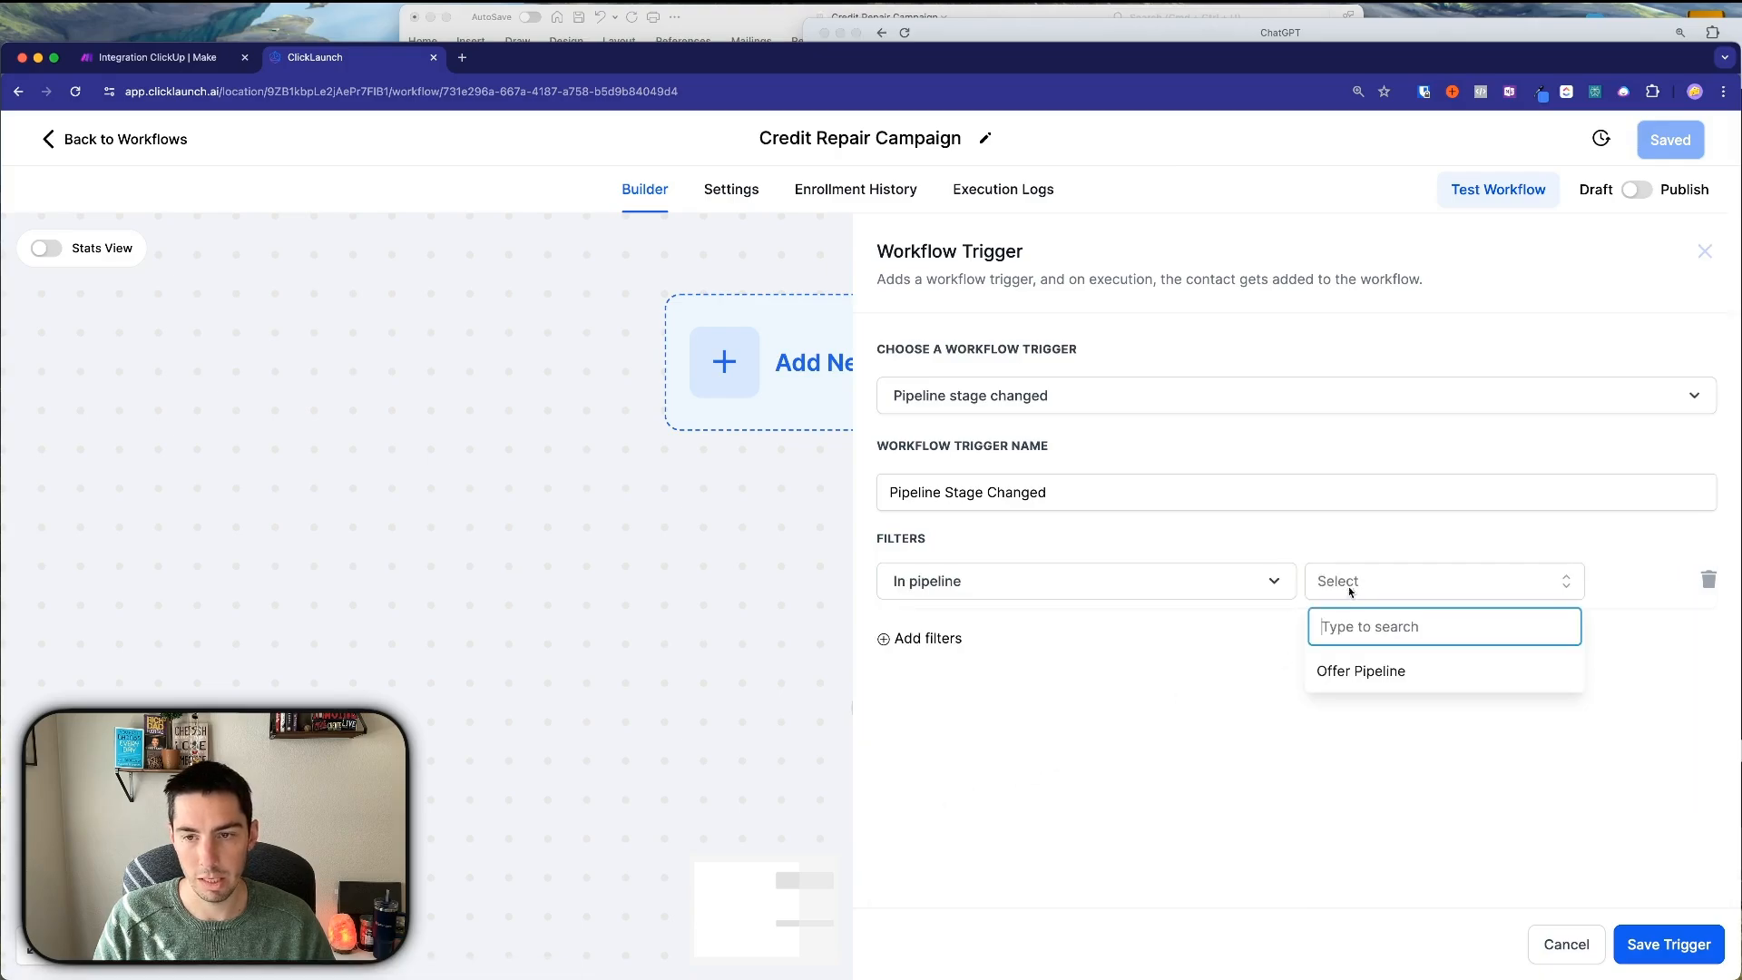
click(1360, 671)
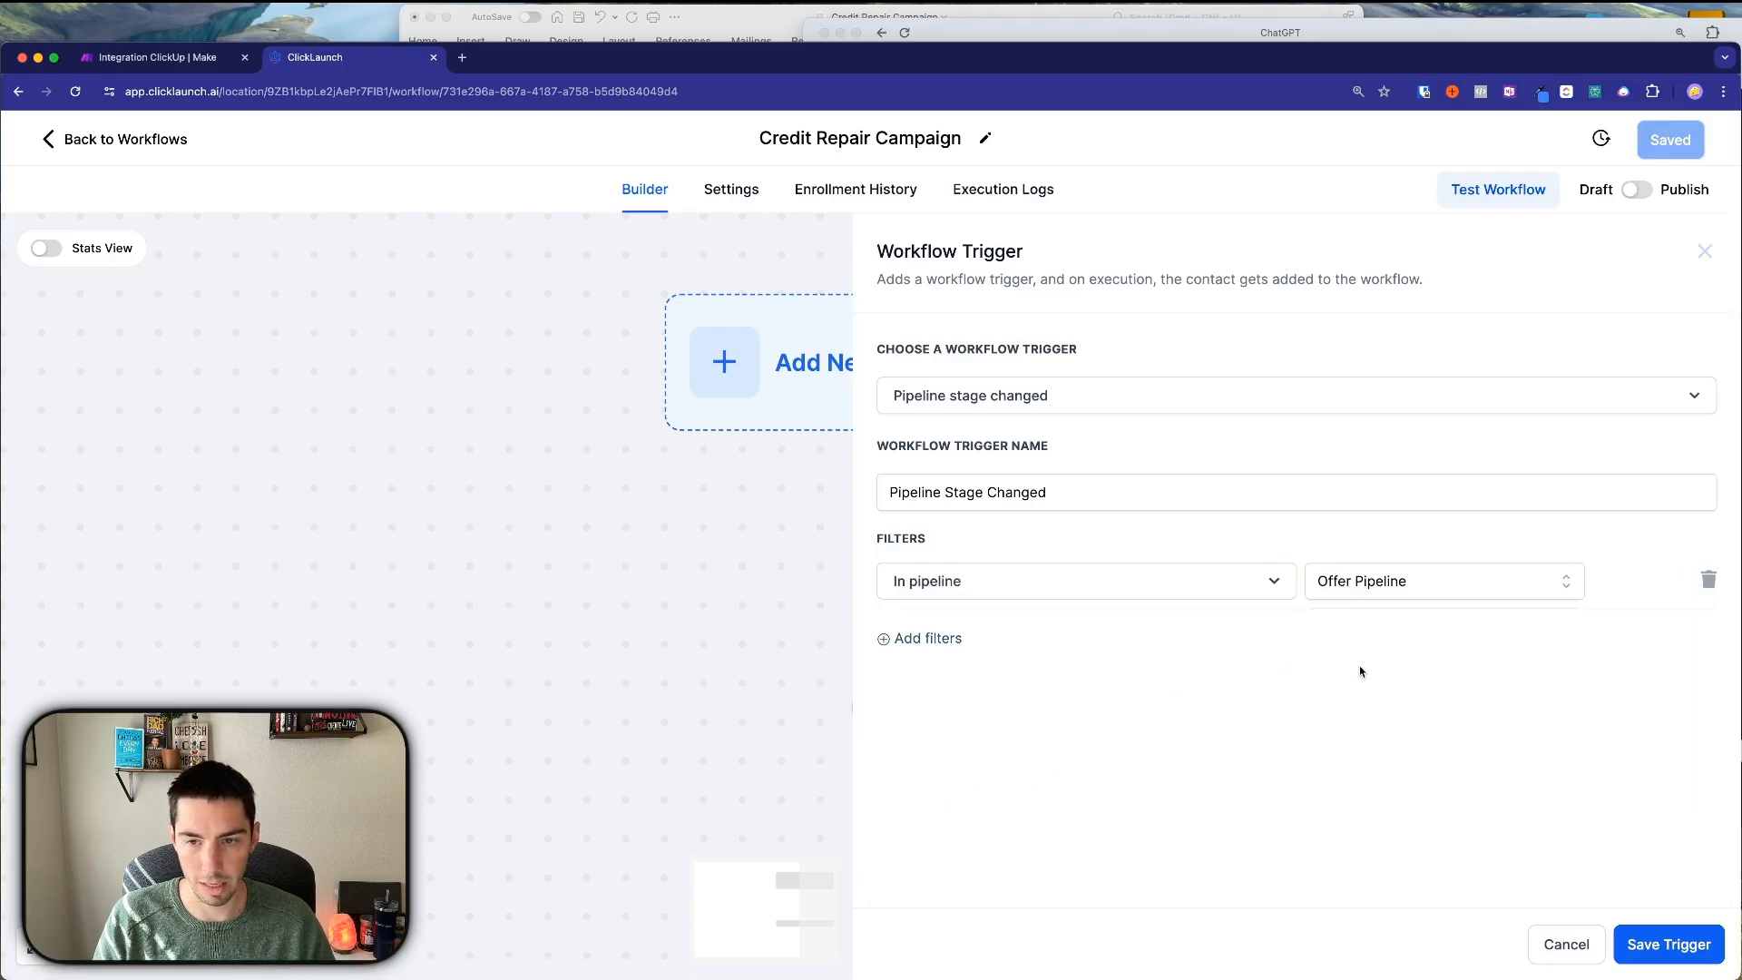
click(921, 638)
click(925, 642)
scroll(956, 815, down, 2)
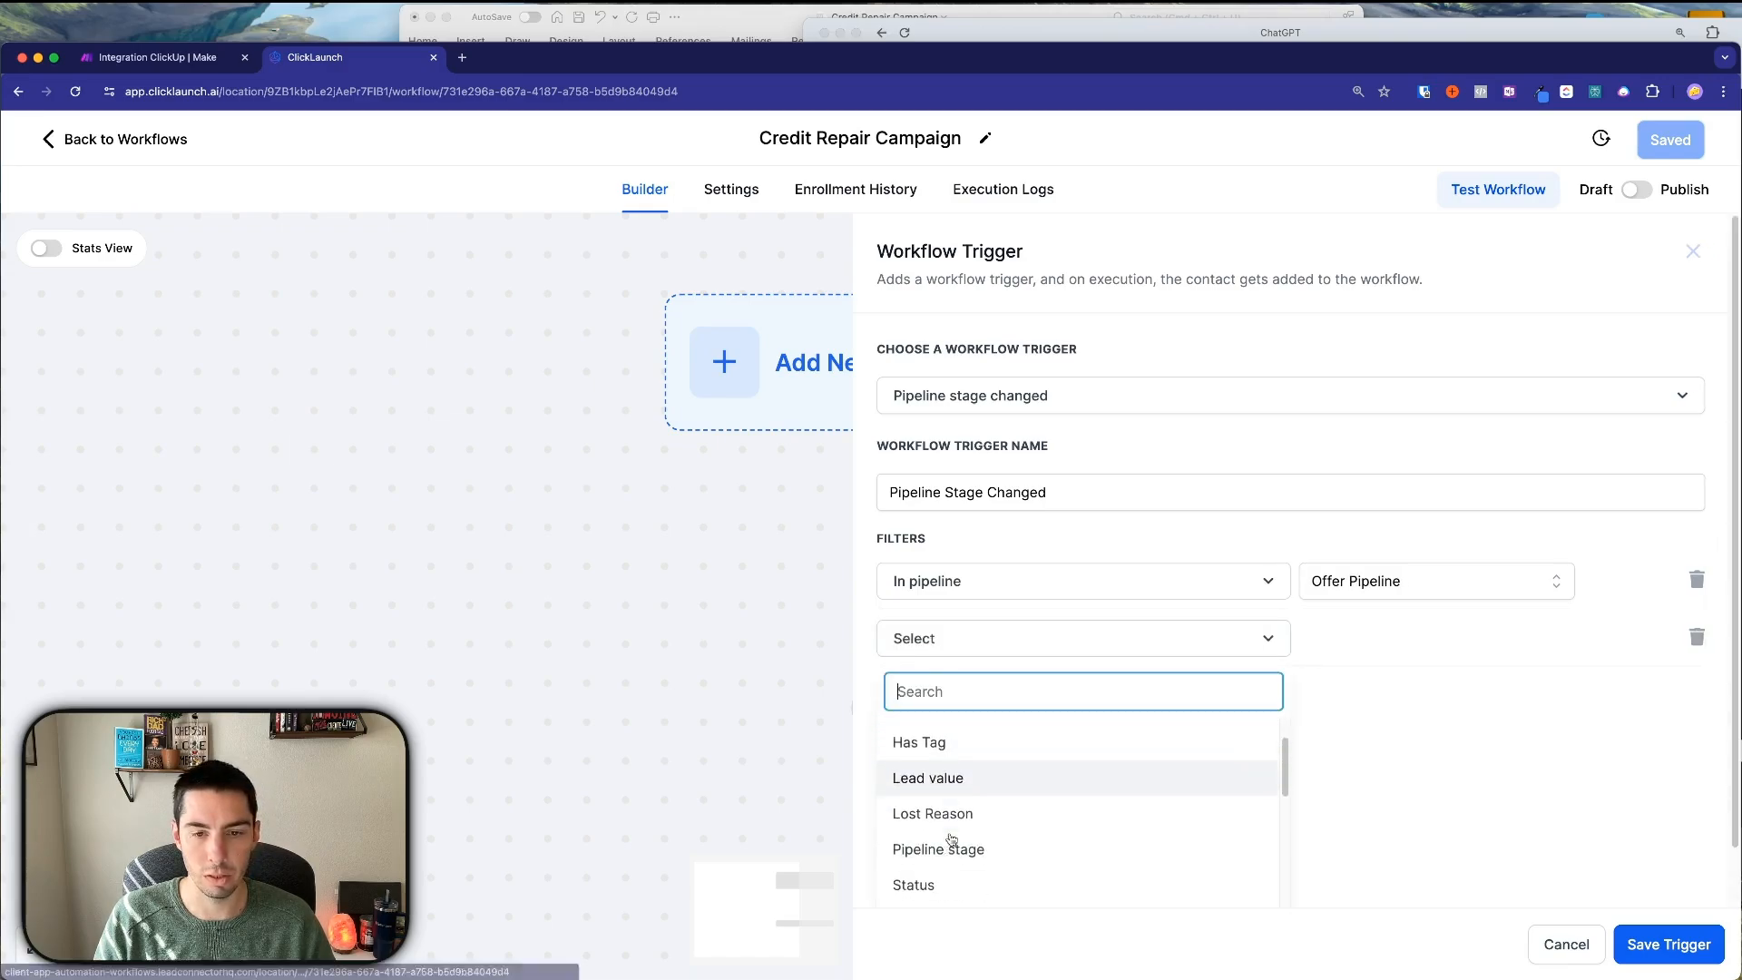
click(935, 827)
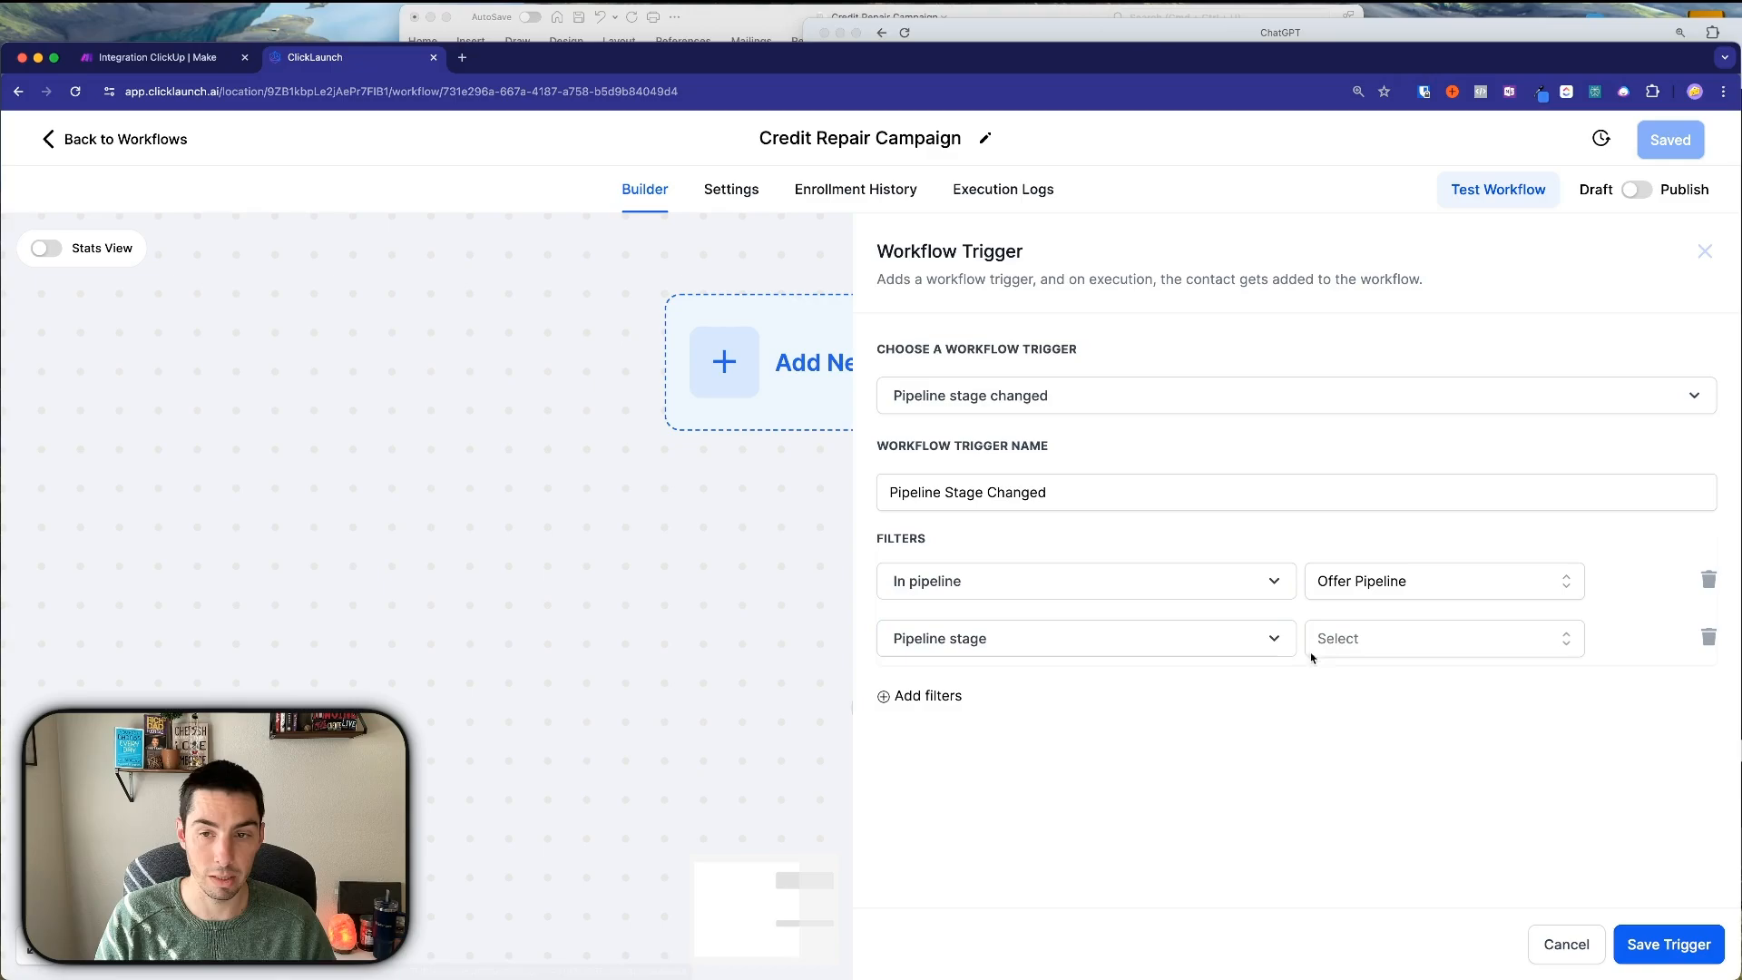
click(1335, 640)
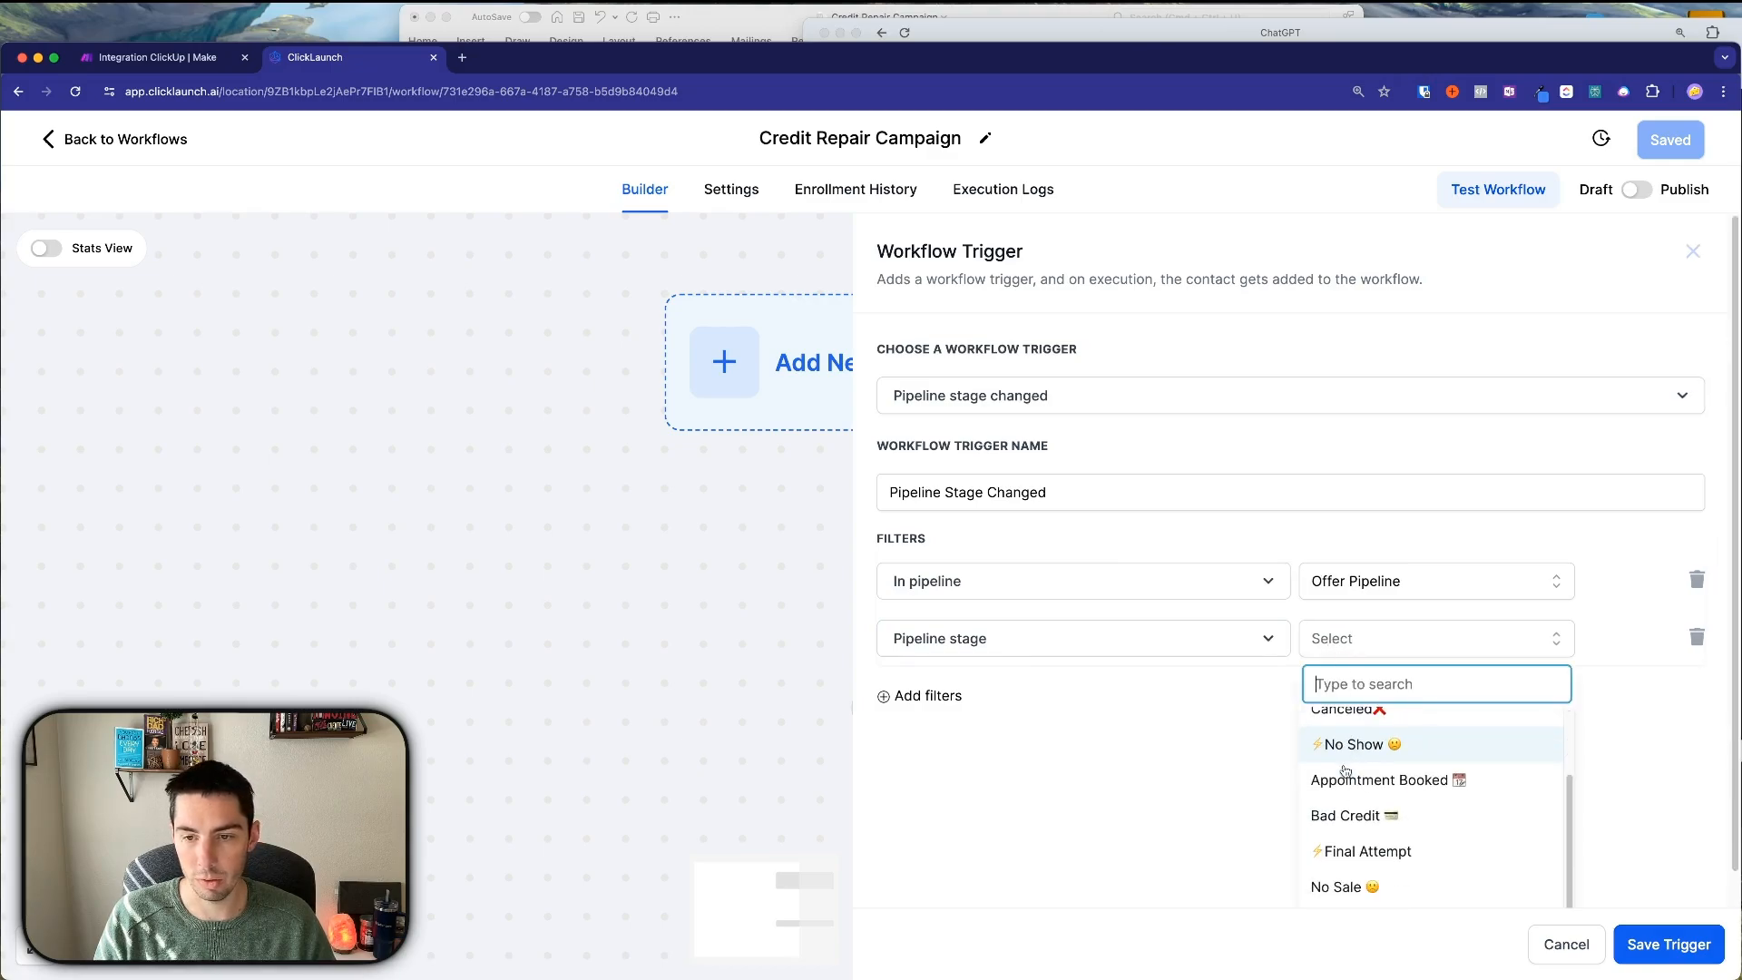
click(1340, 816)
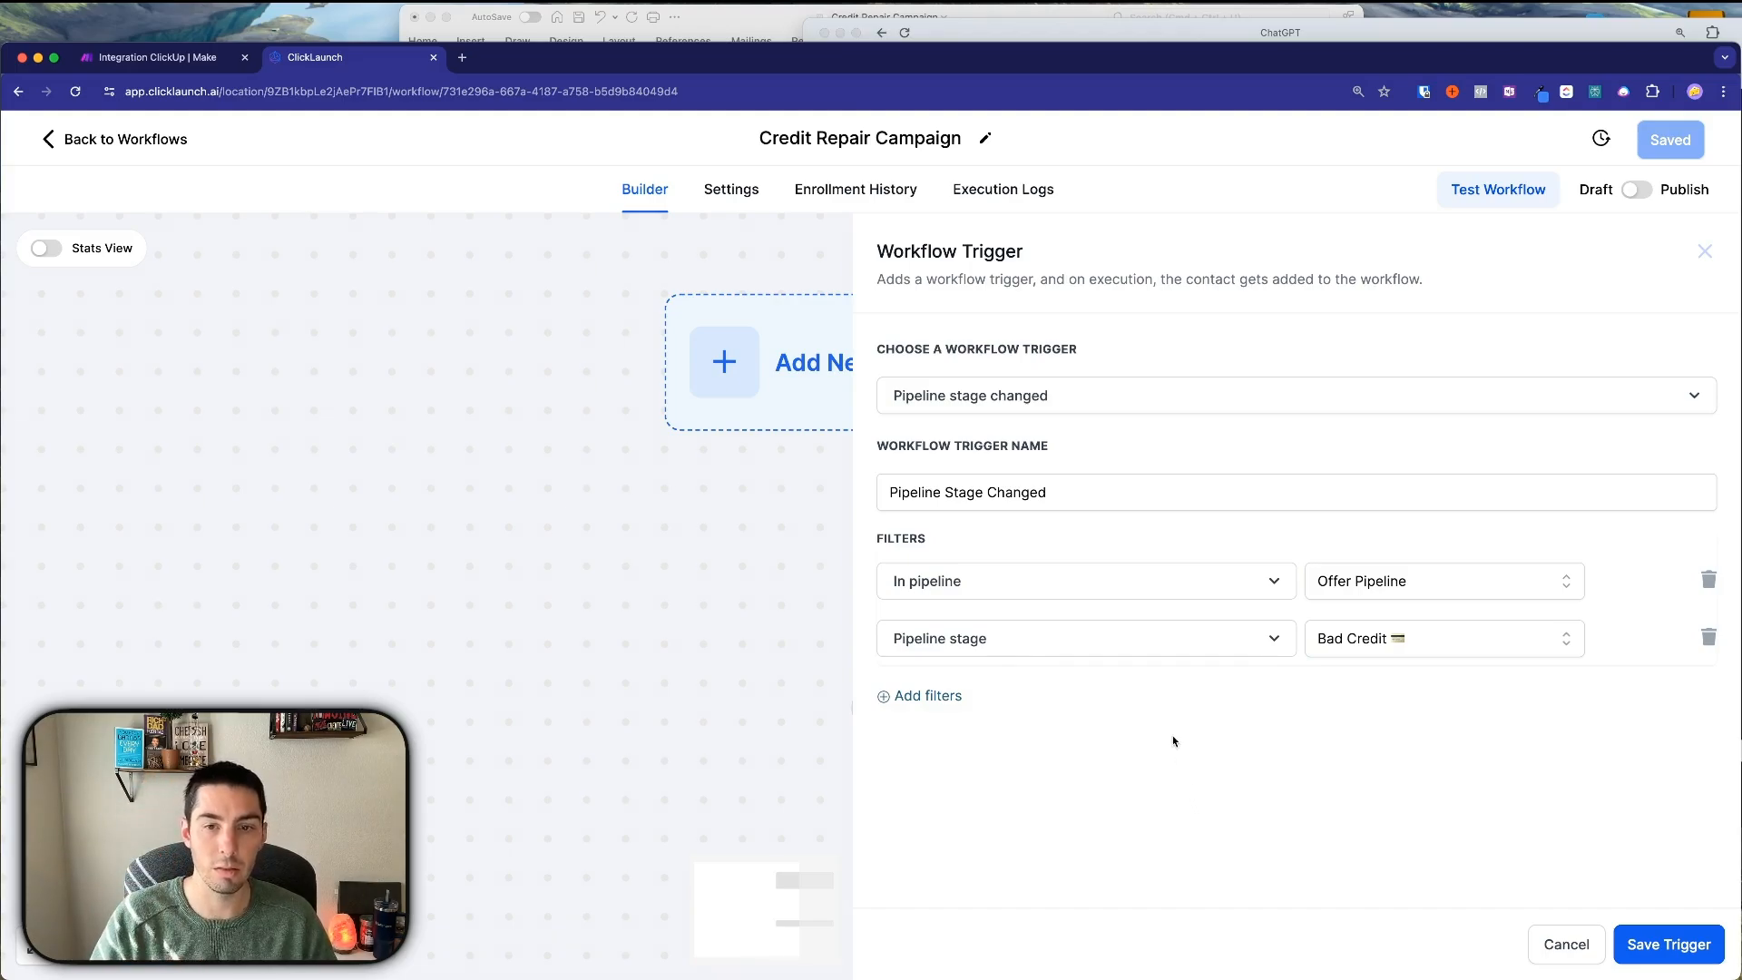
Rename the trigger 'Pipeline Stage Changed - Bad Credit' and save it.
click(1045, 492)
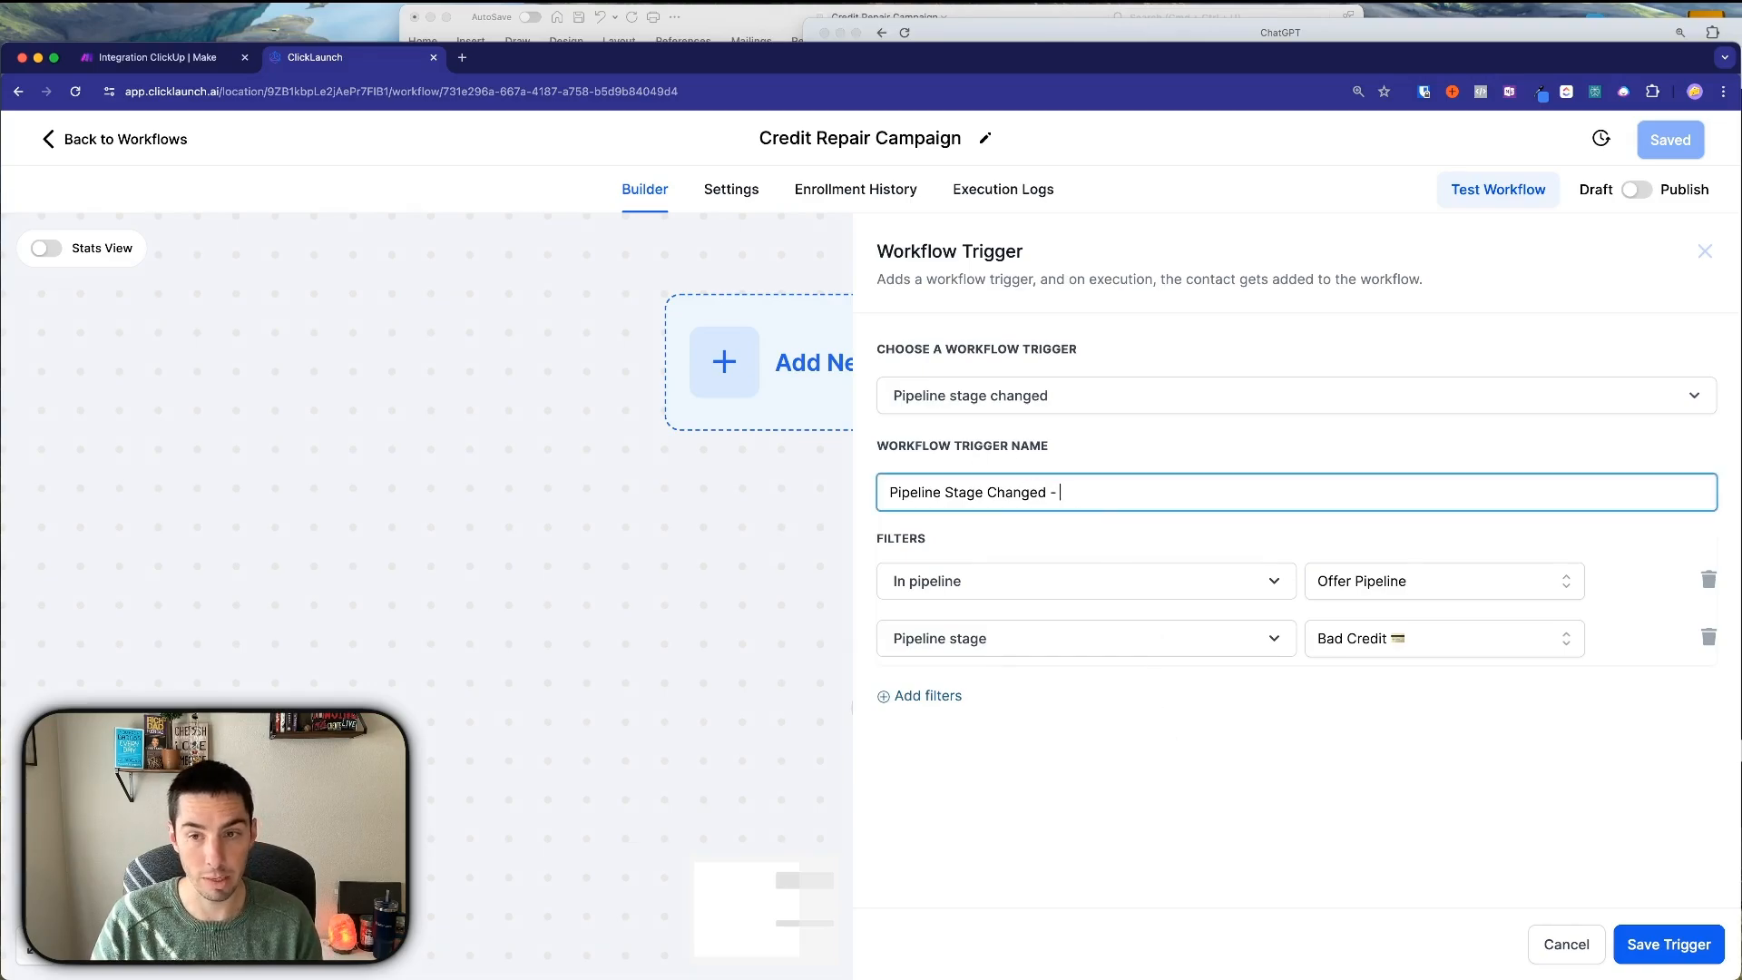
text(- Bad)
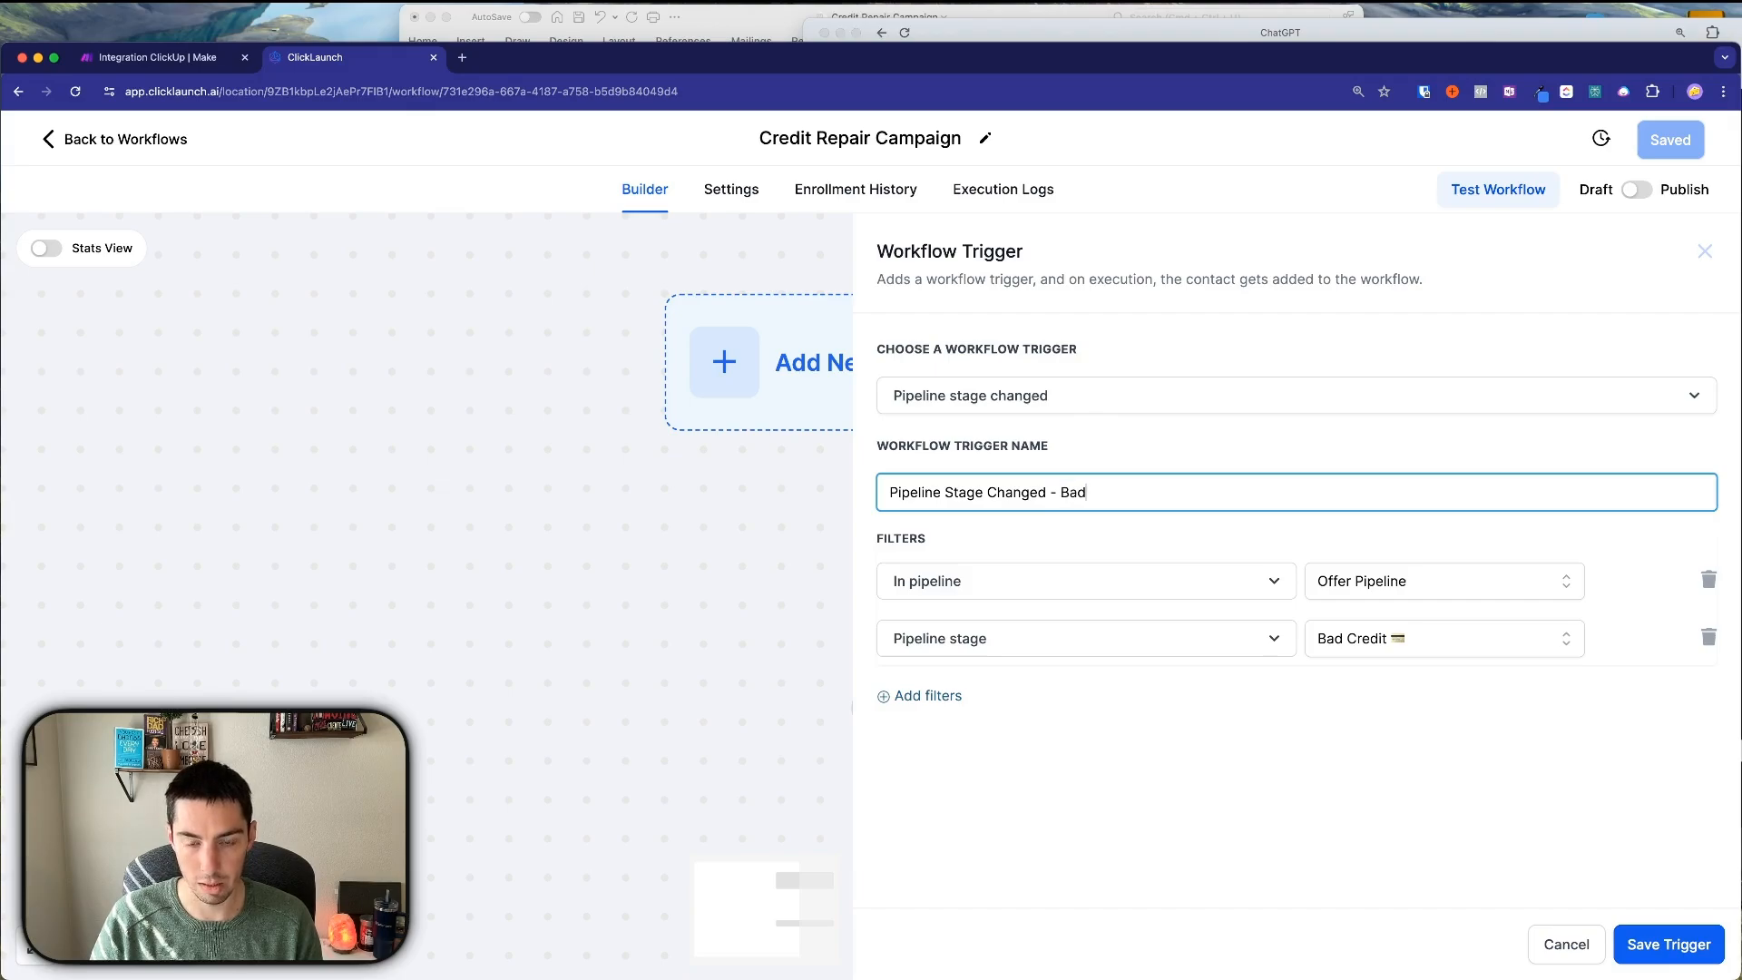
text( Credit)
click(1644, 948)
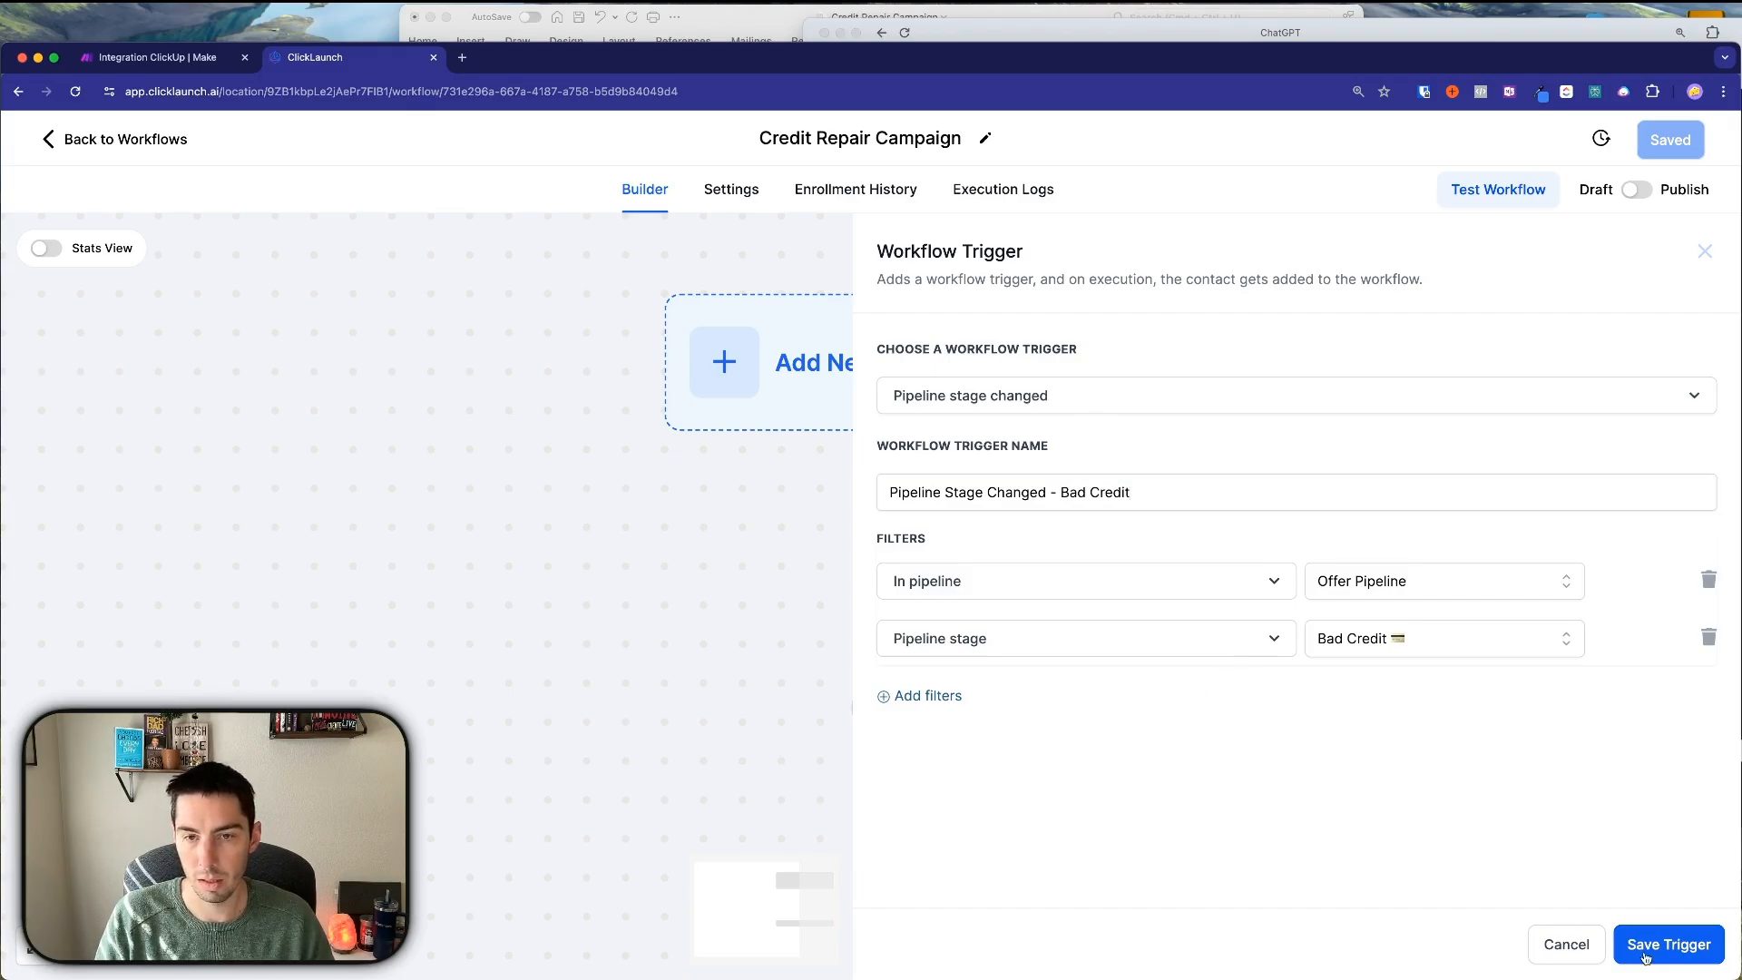
scroll(777, 519, down, 4)
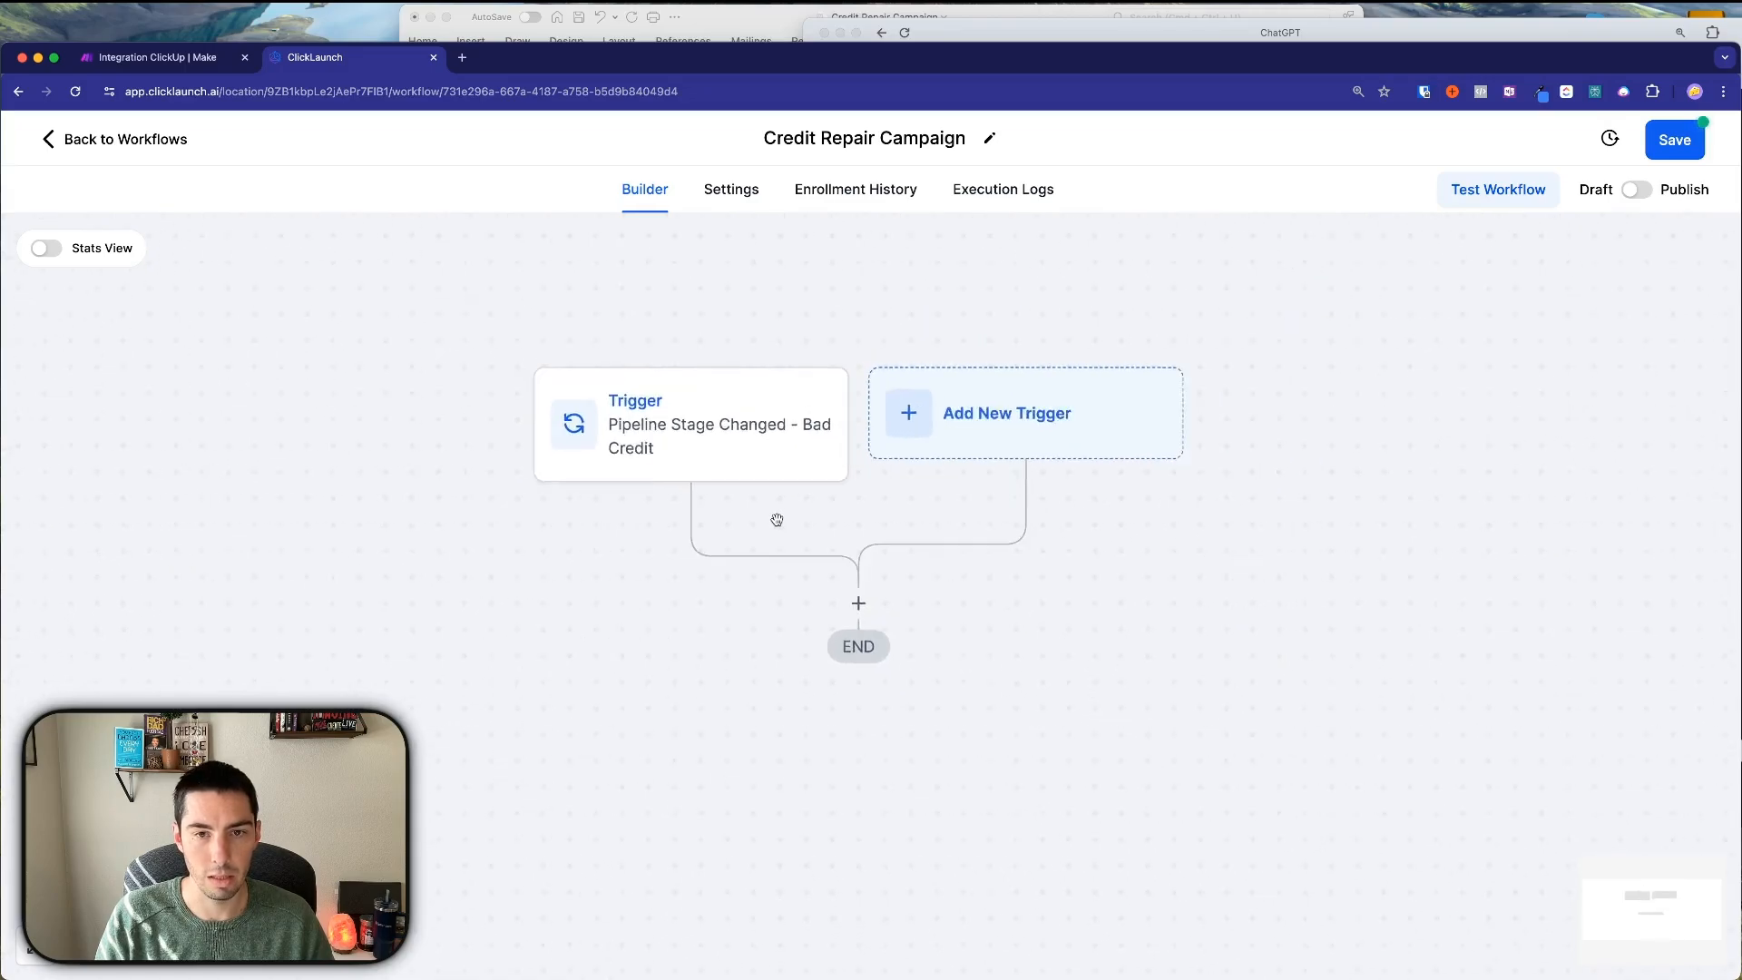
drag(776, 518, 802, 438)
click(888, 528)
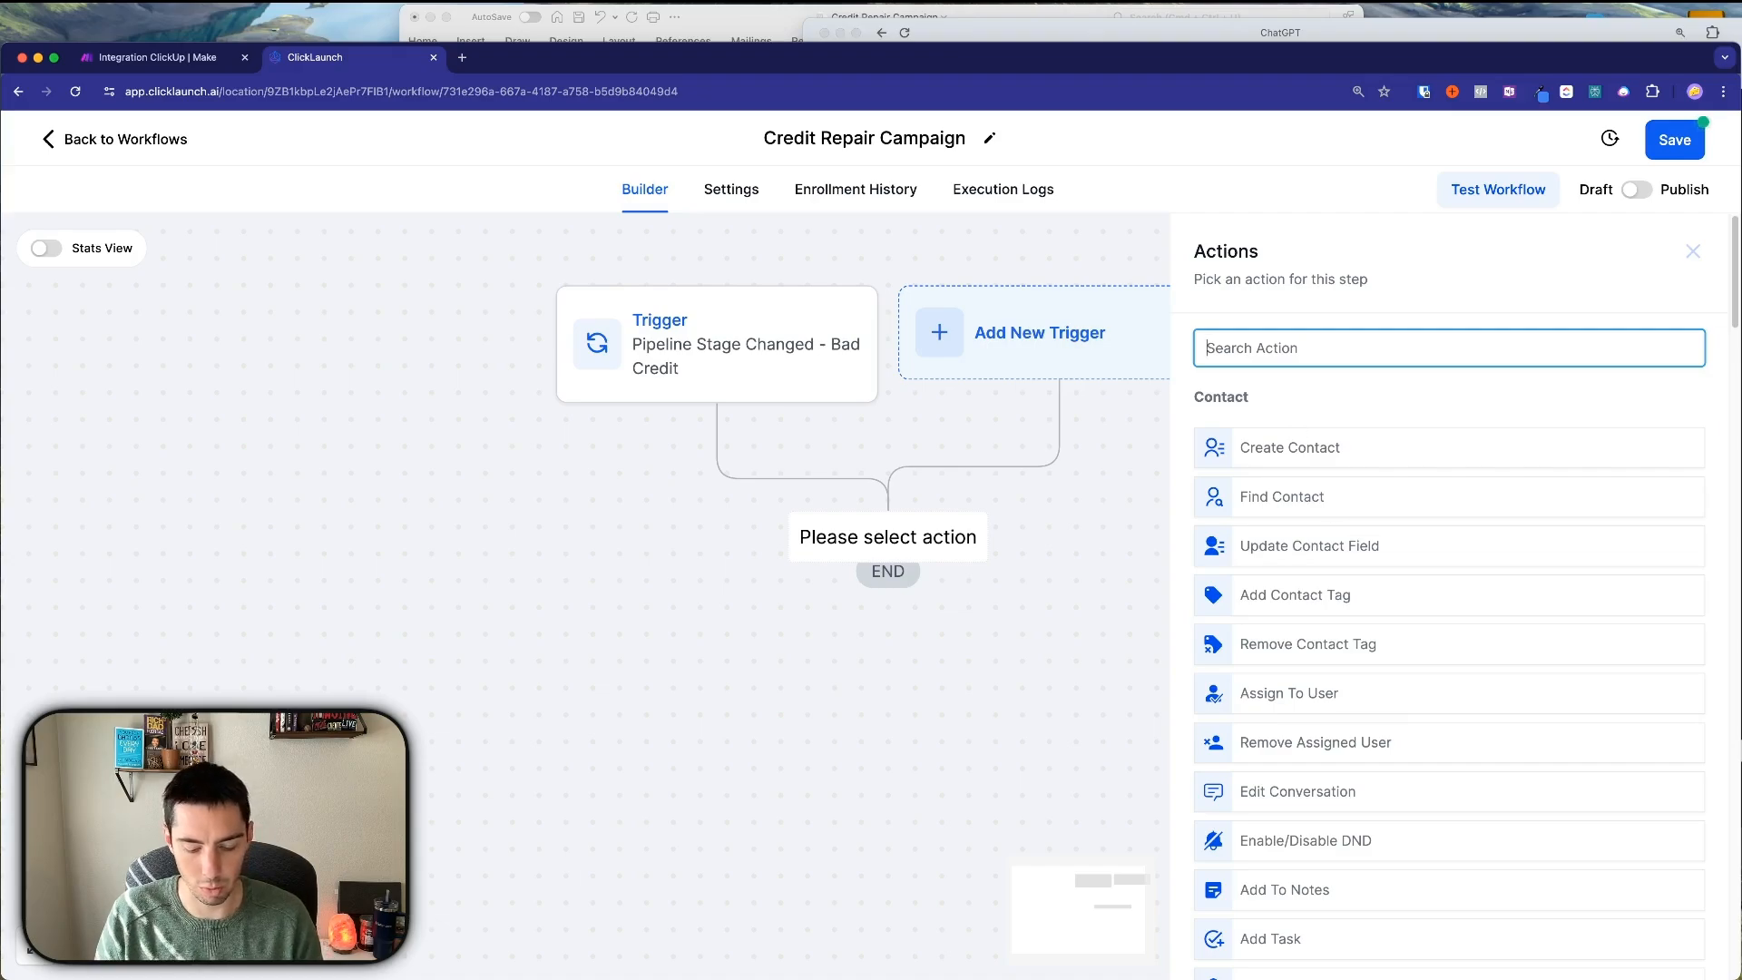
Add a 12-hour Wait step named 'Wait 12 hours', resuming only weekdays 09:00 AM–5:00 PM.
text(wai)
click(1294, 430)
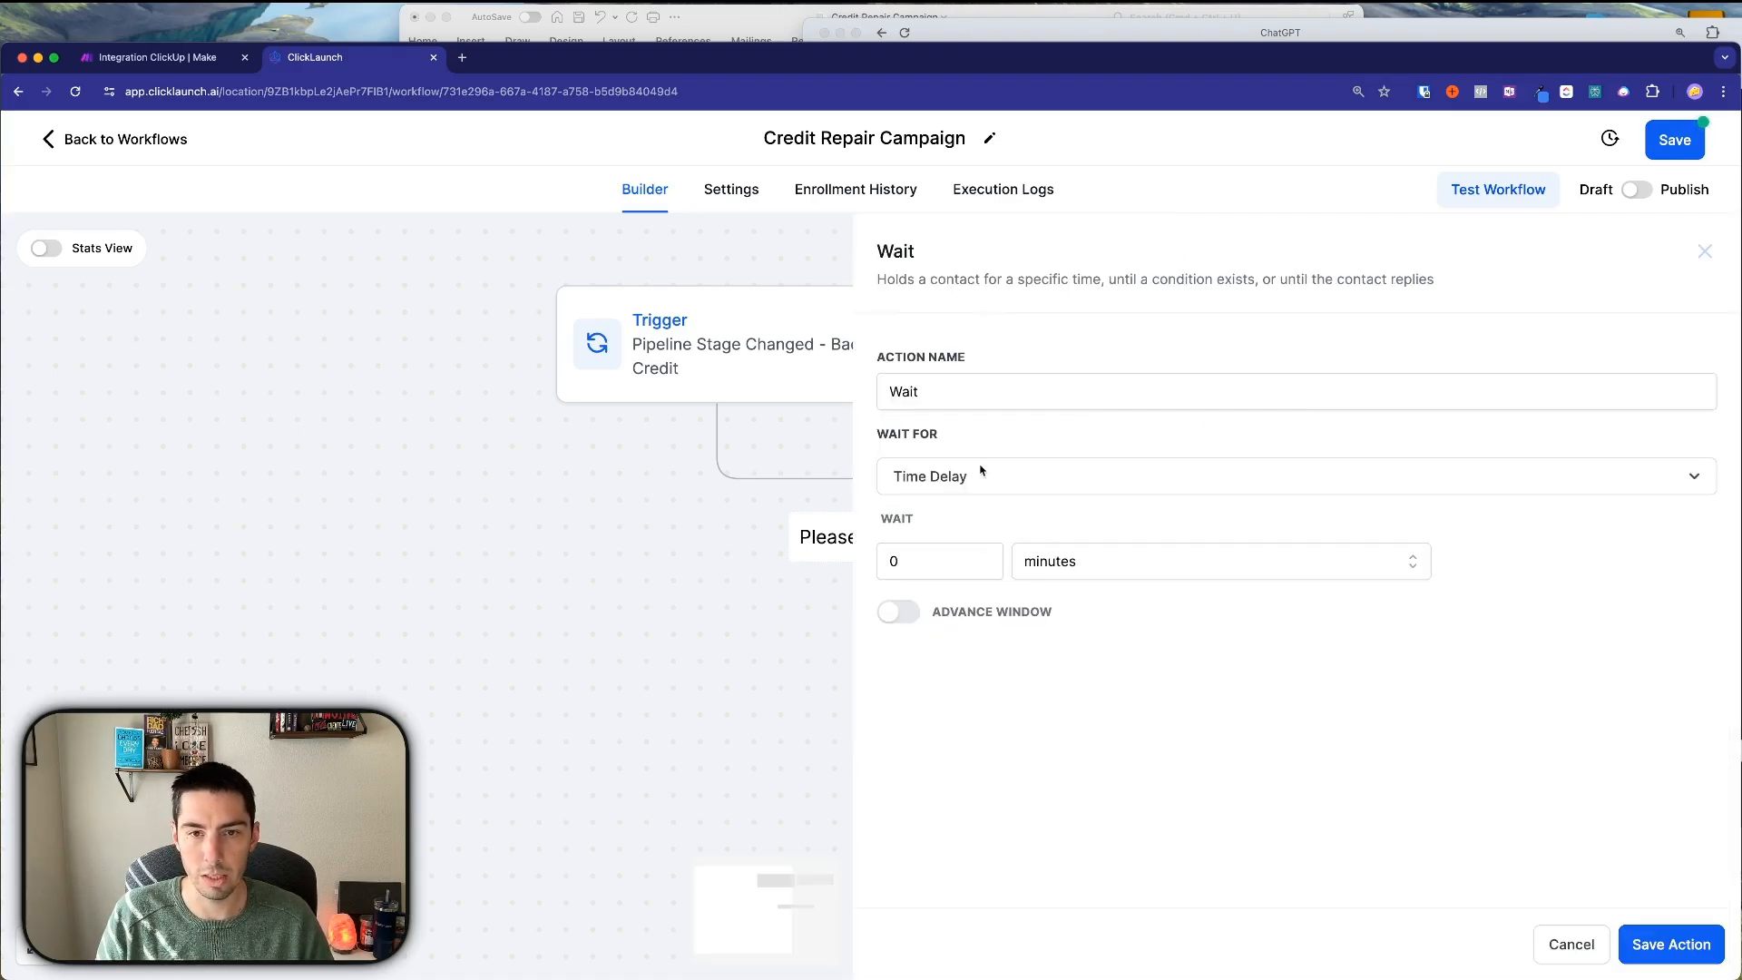
click(1058, 568)
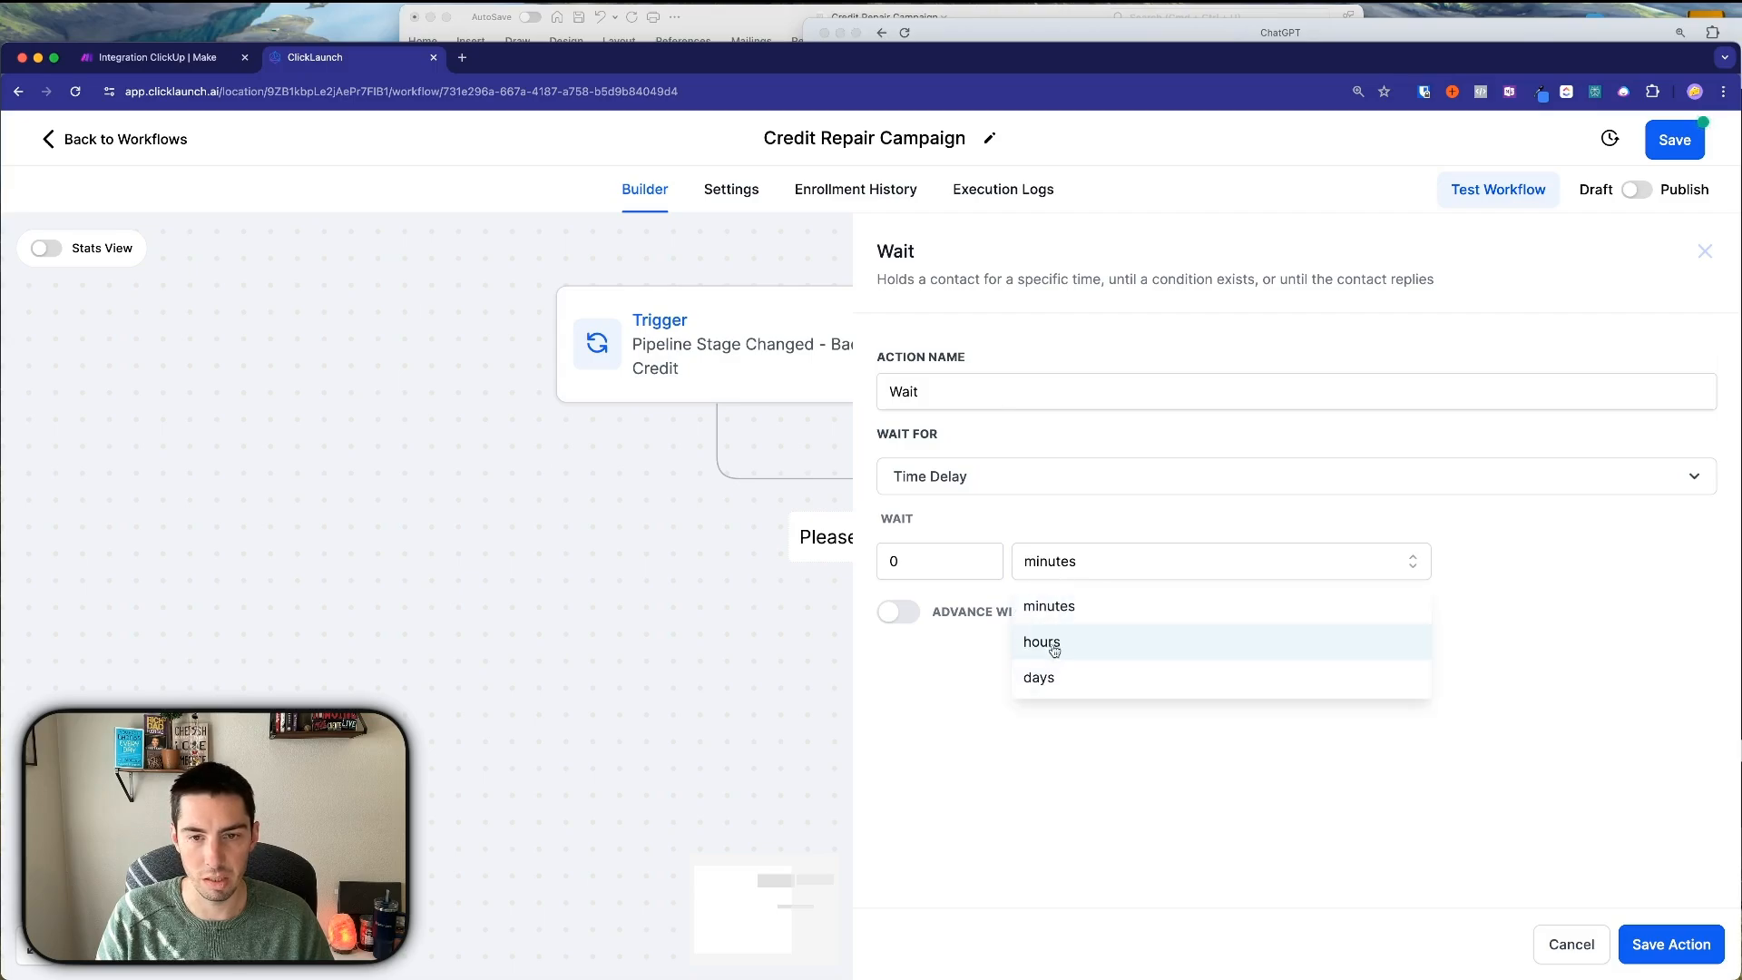
click(1043, 642)
click(892, 562)
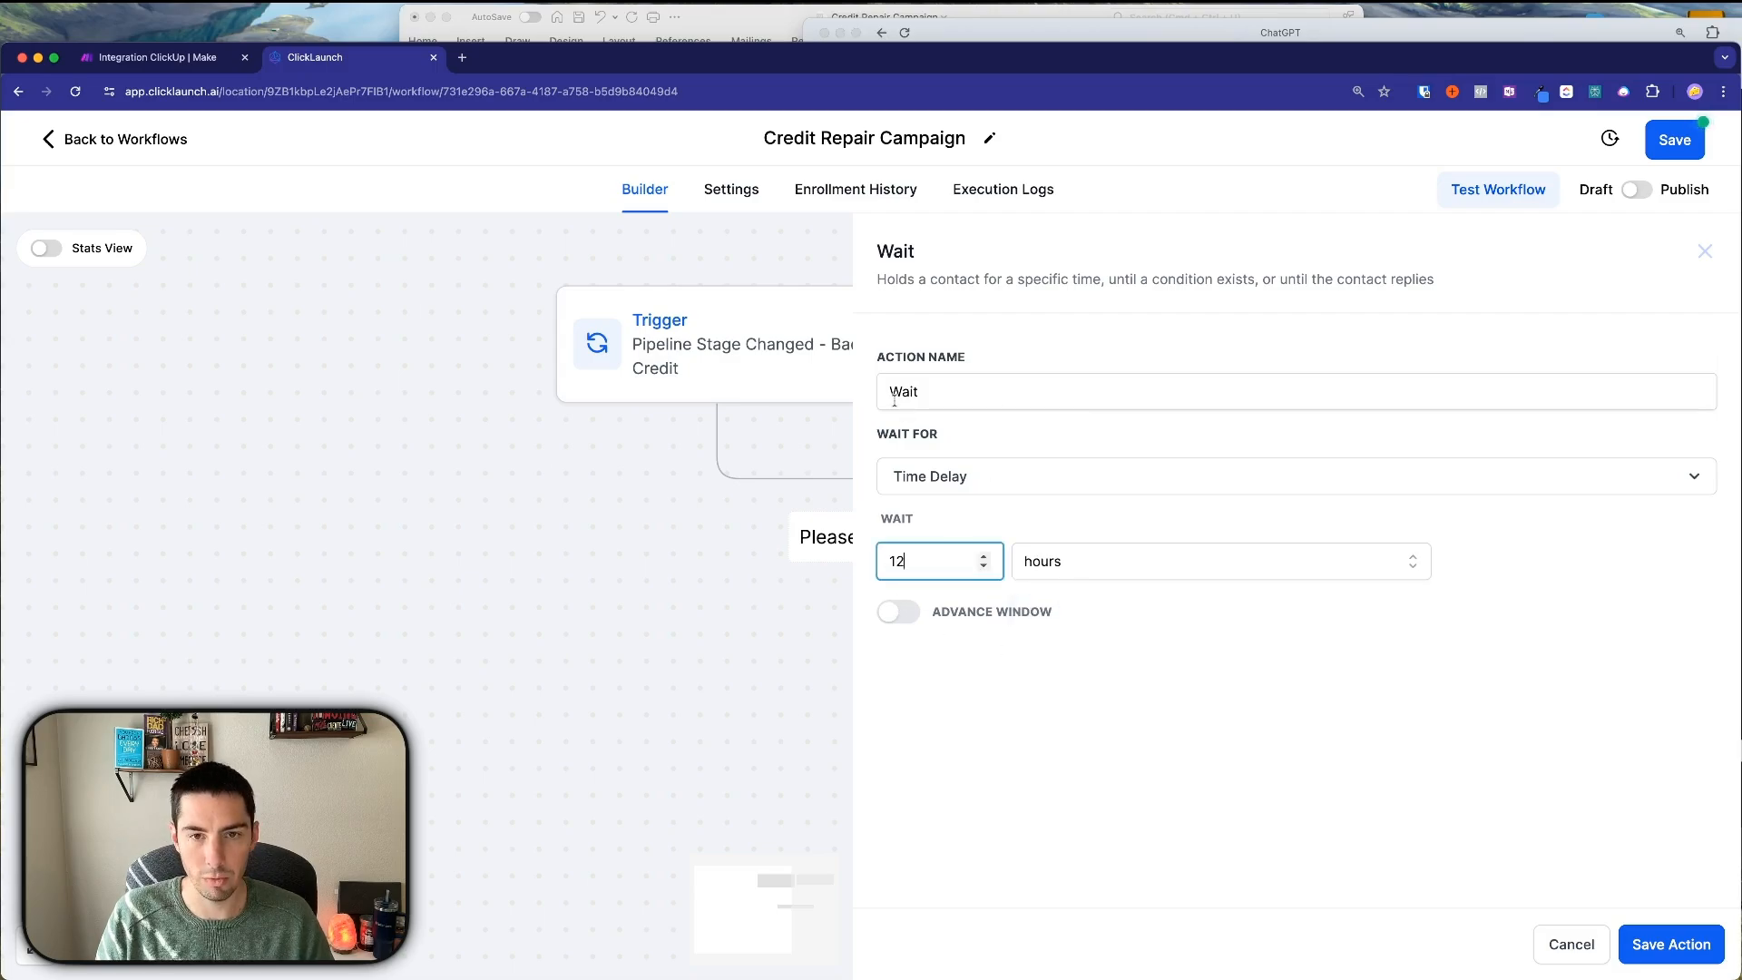
click(943, 396)
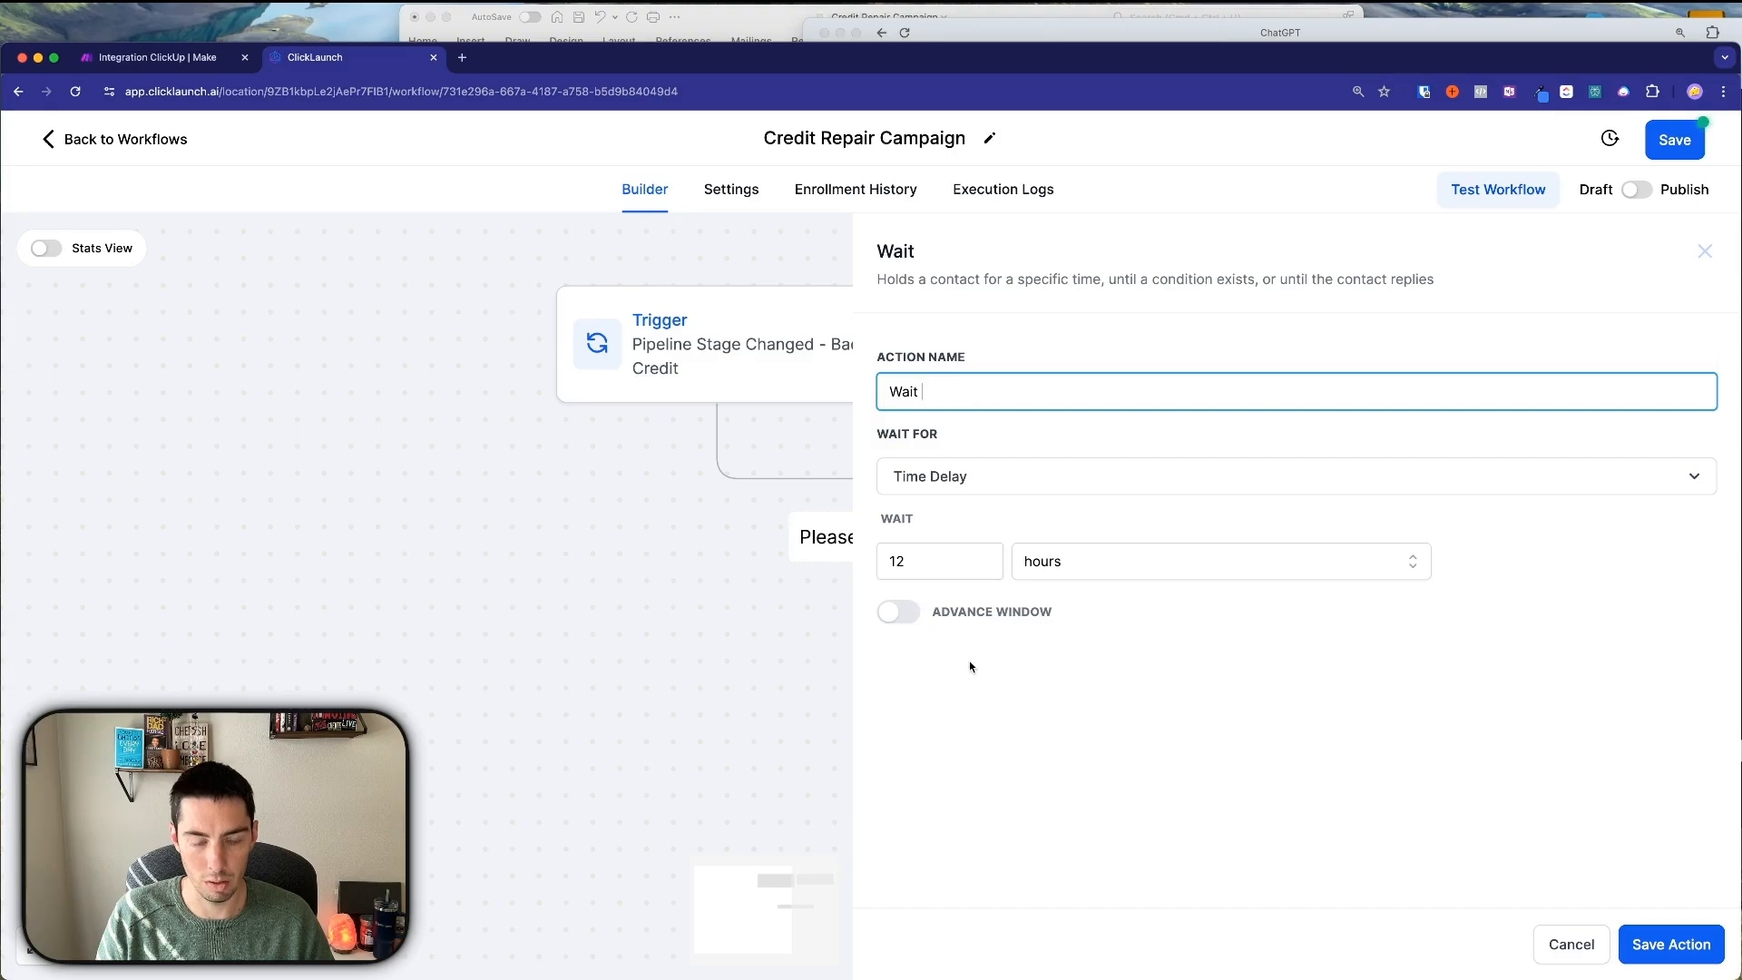
text(12 hours)
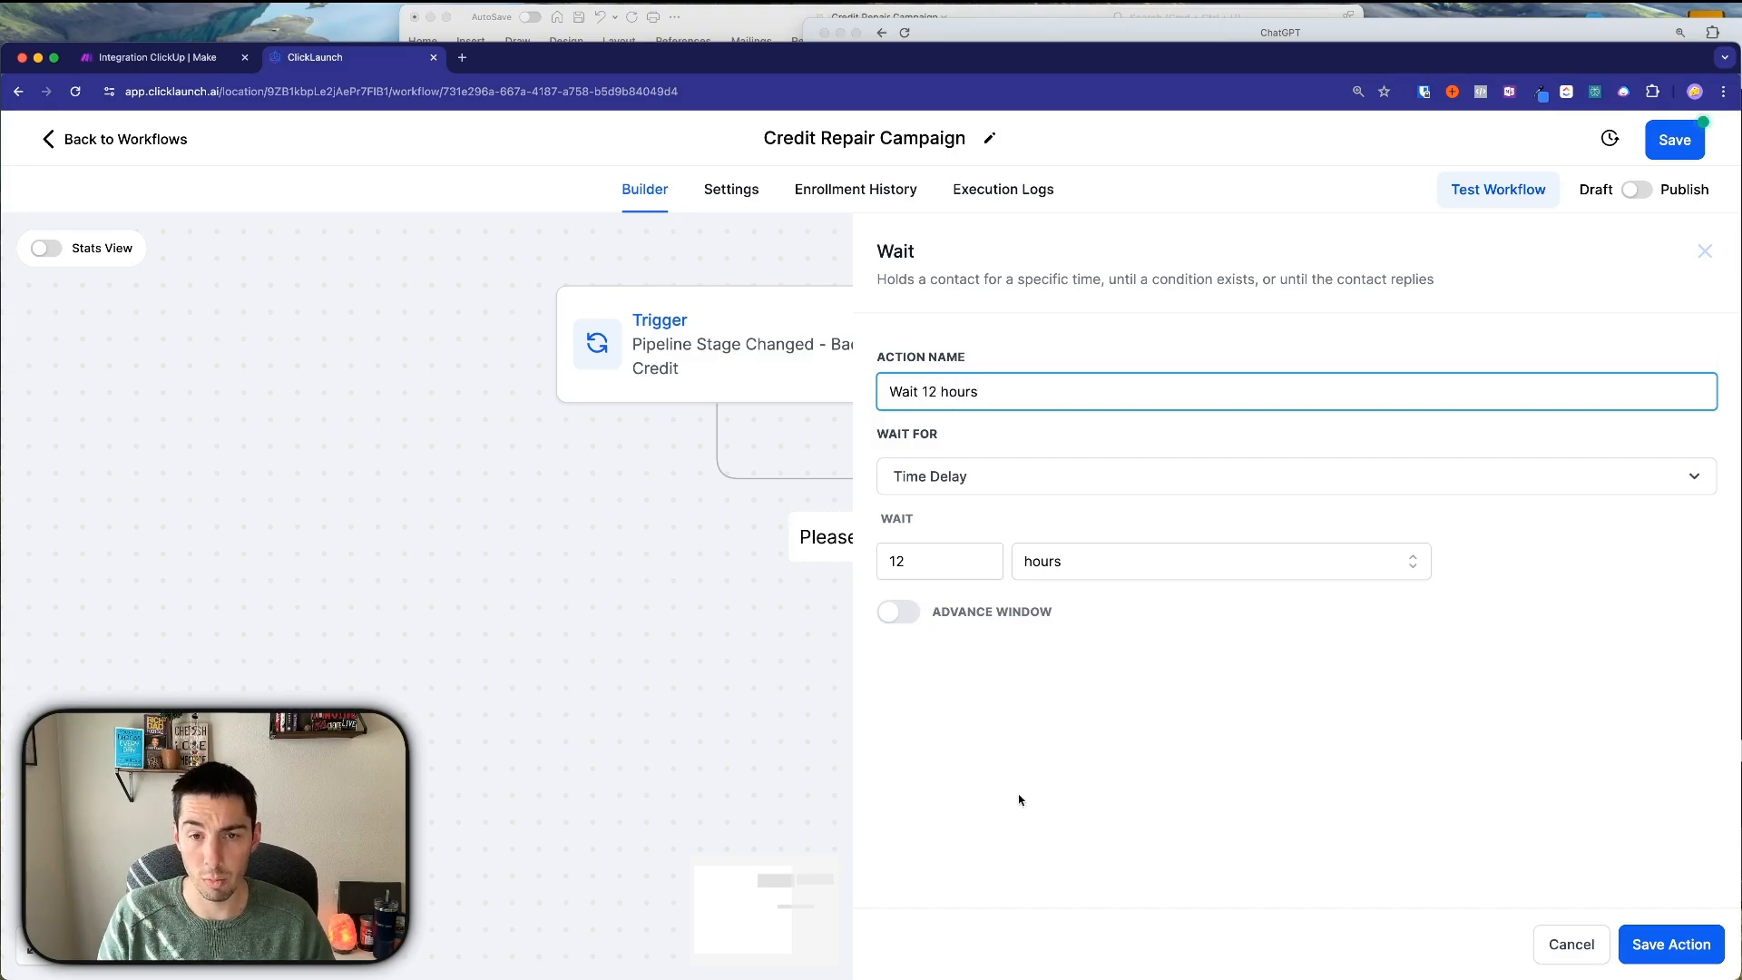
click(1020, 800)
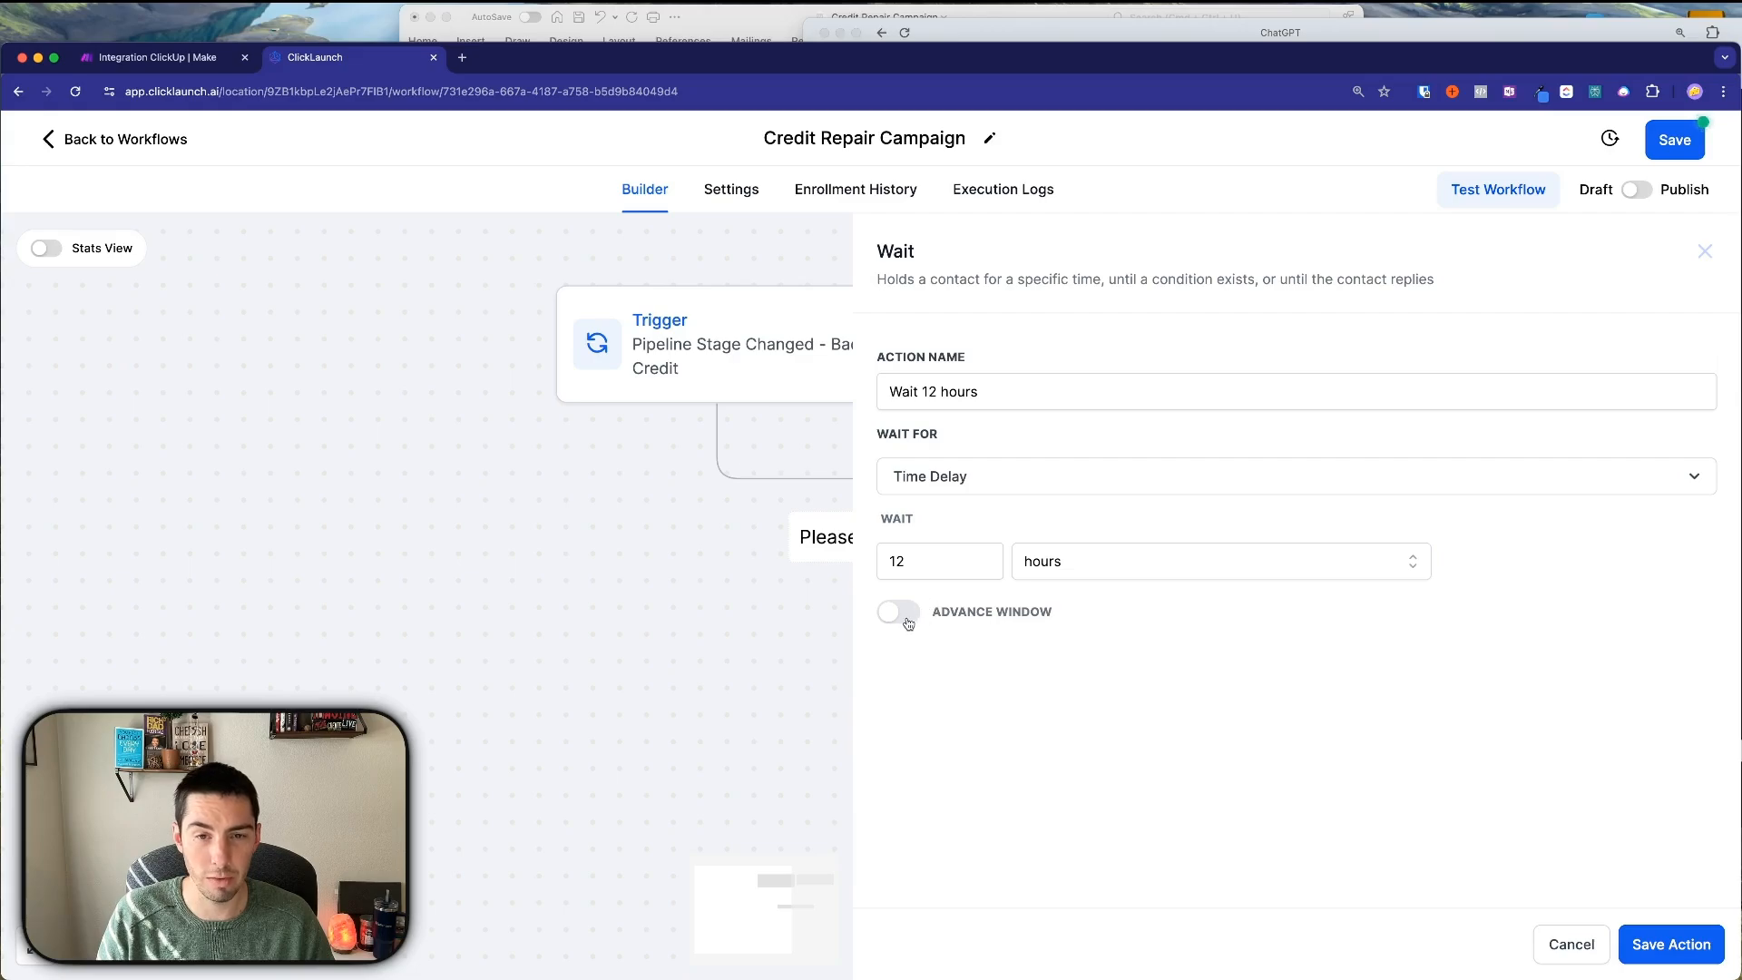
click(907, 621)
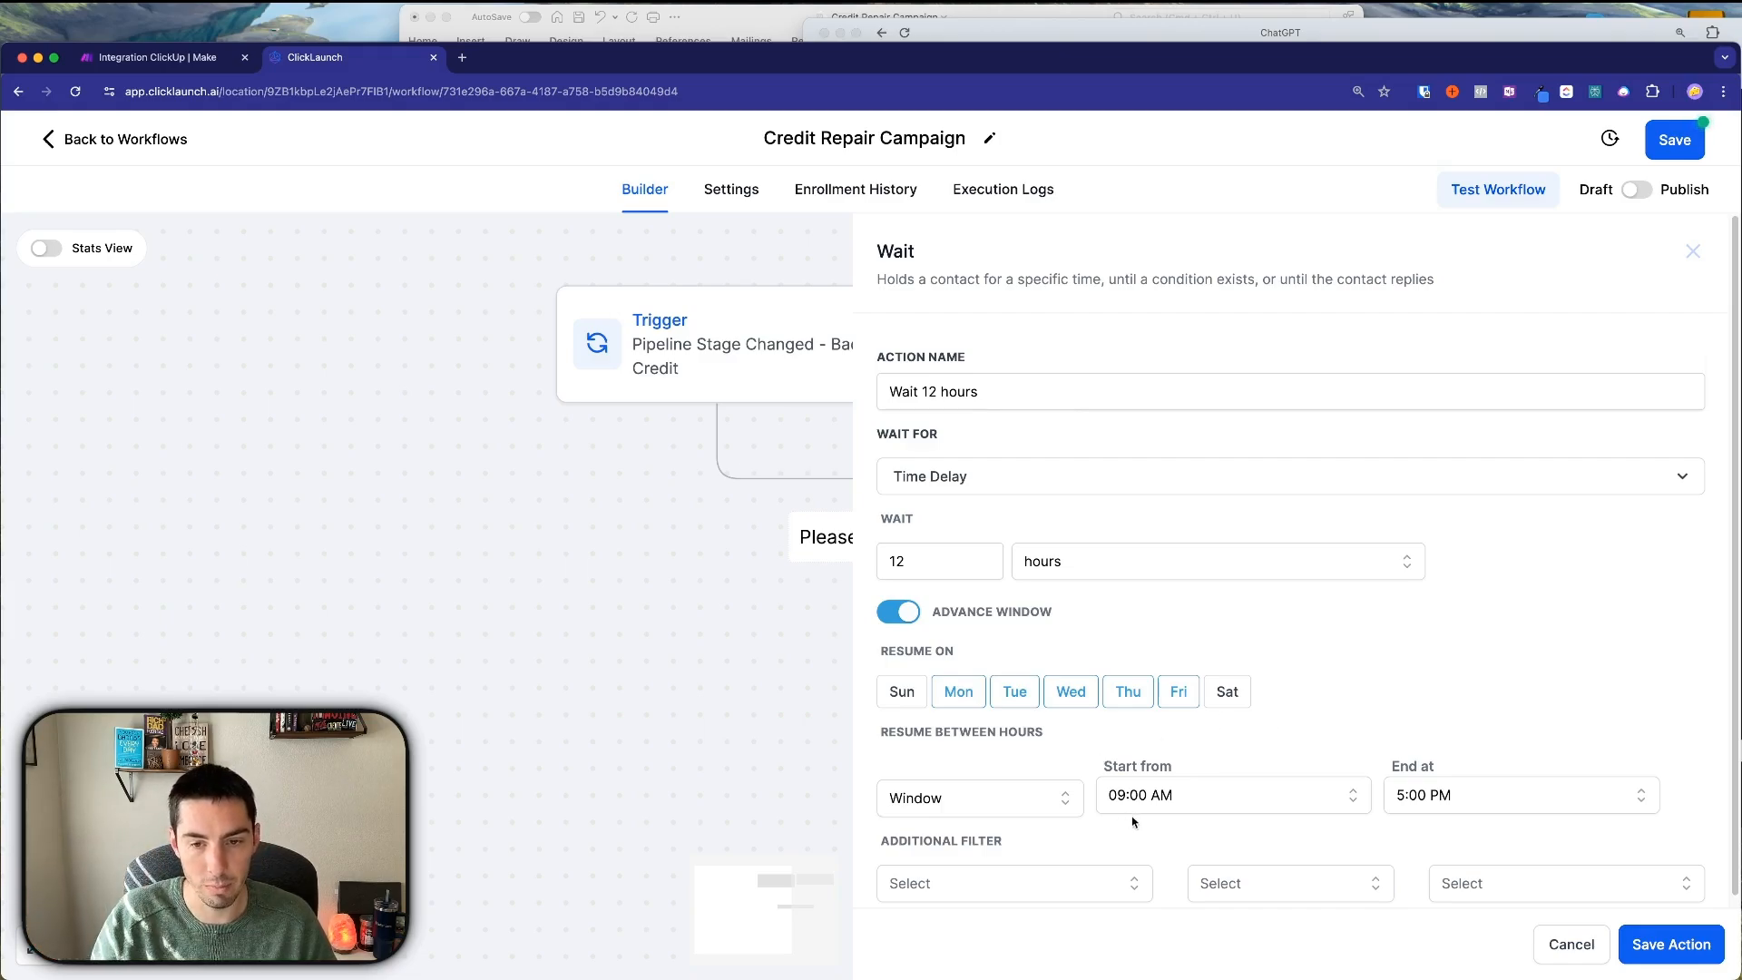
click(1670, 945)
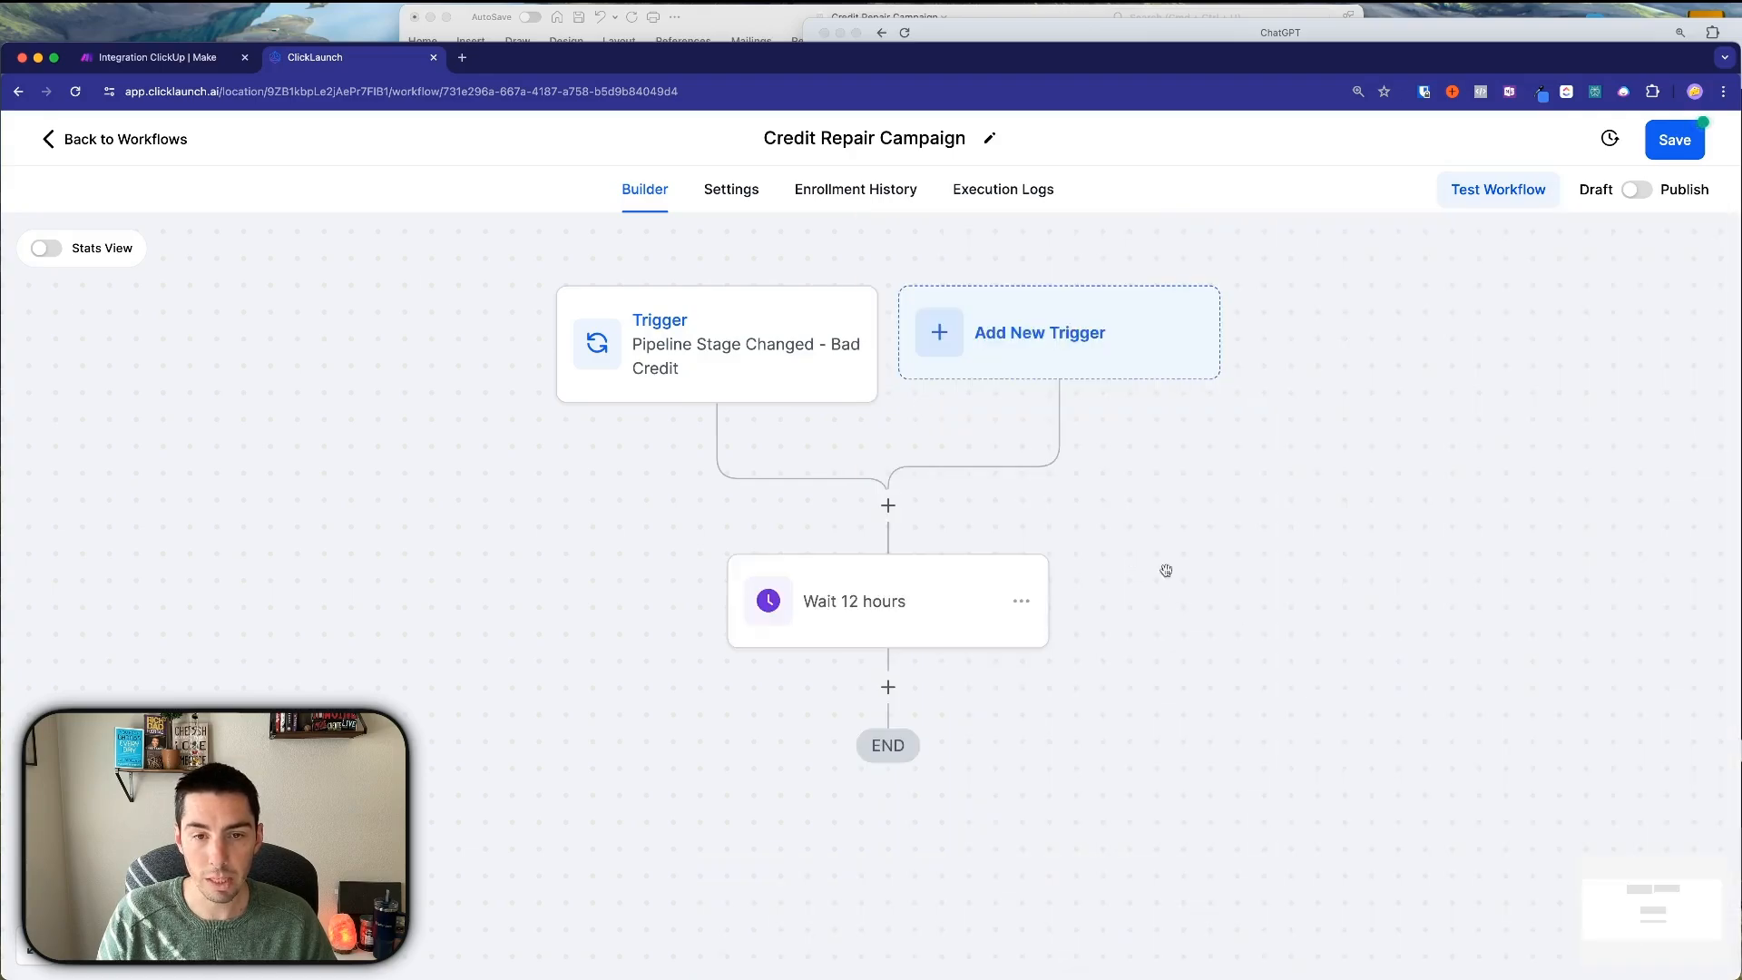
Add a Send SMS step after the Wait 12 hours step.
scroll(1107, 590, down, 3)
click(887, 558)
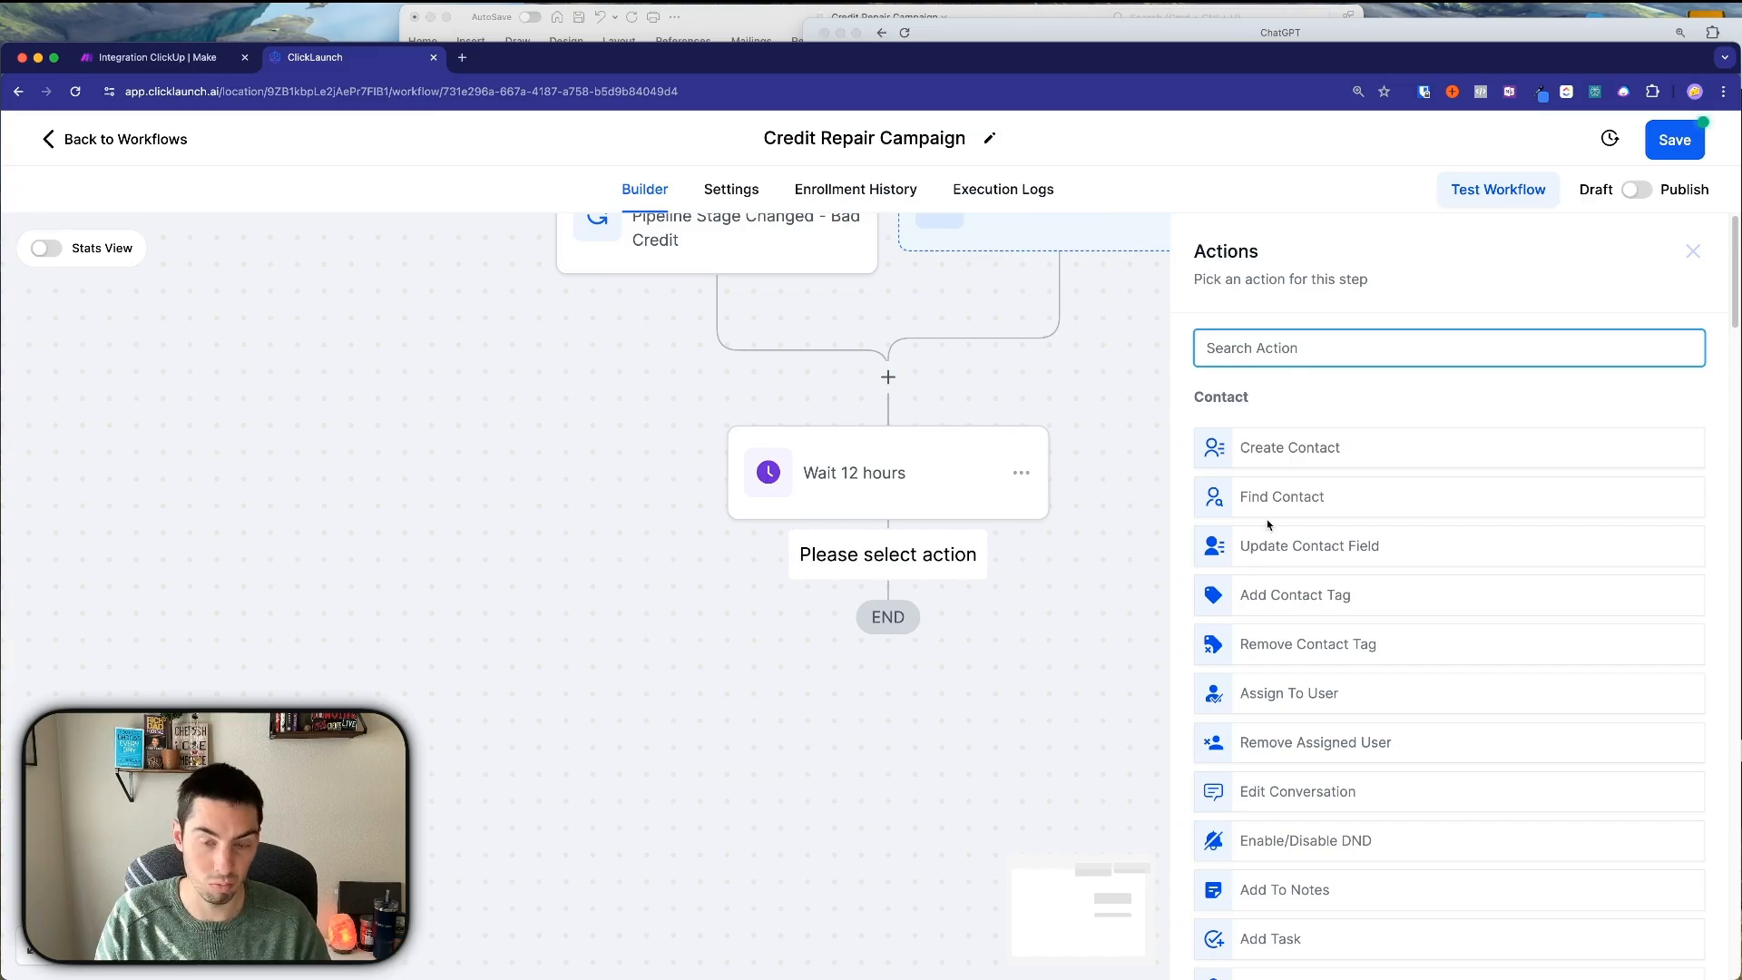
text(sms)
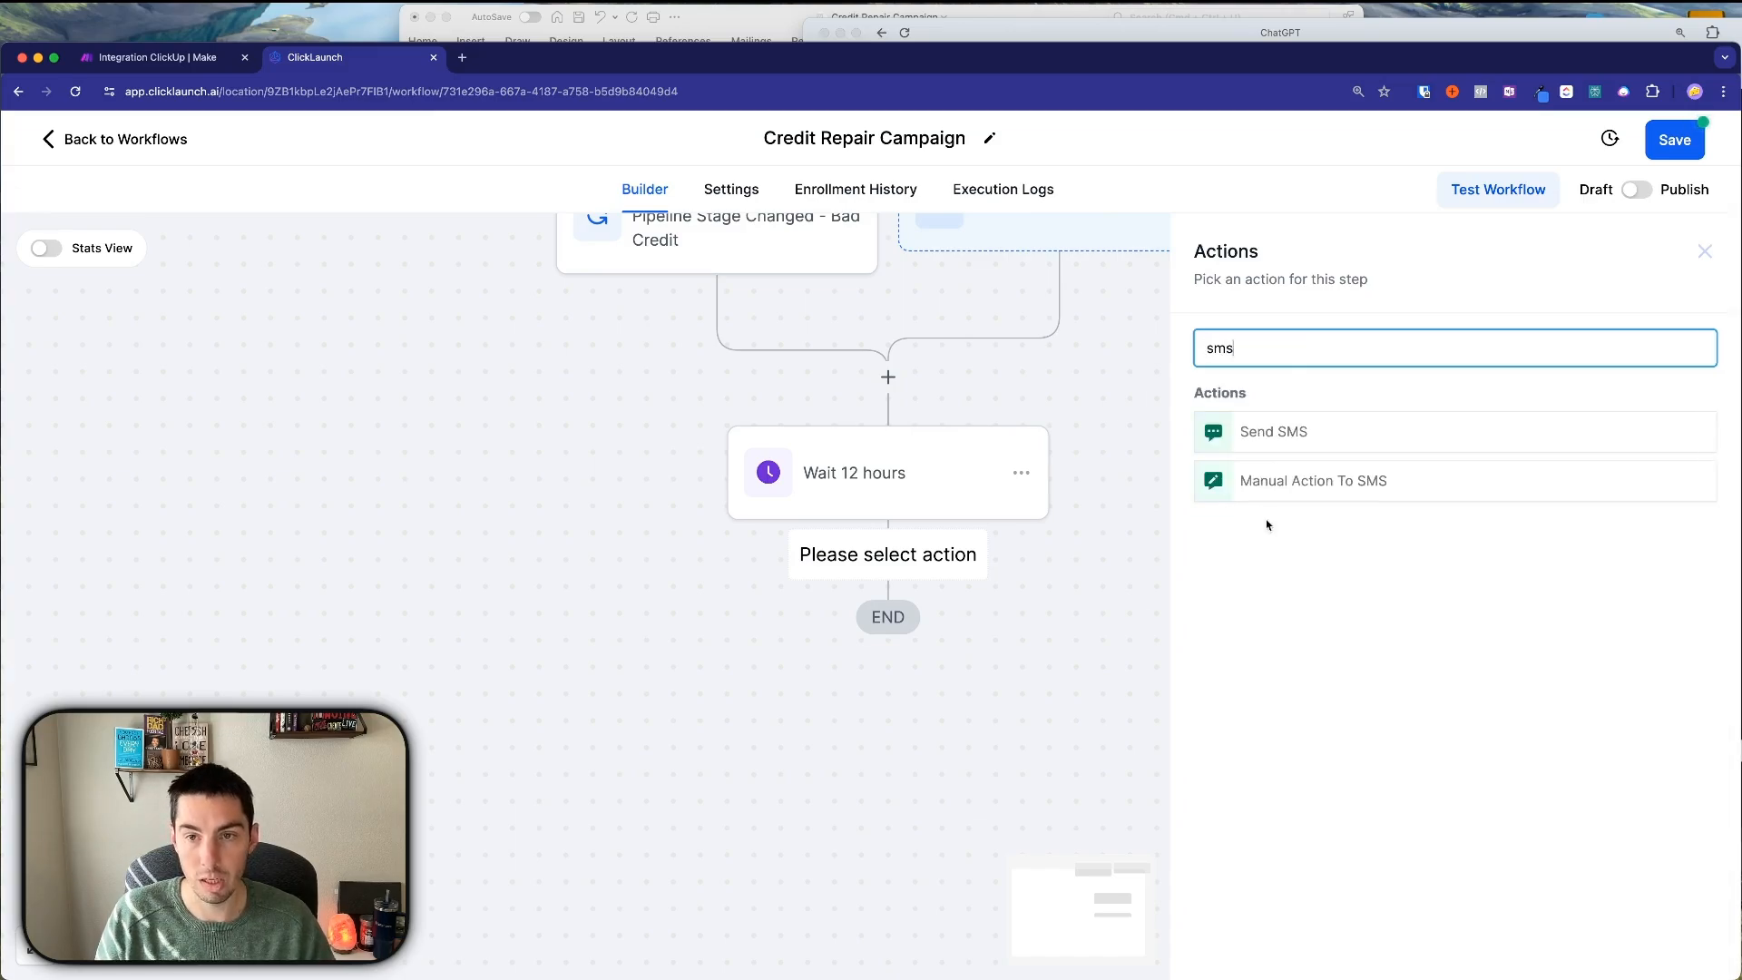
click(1283, 439)
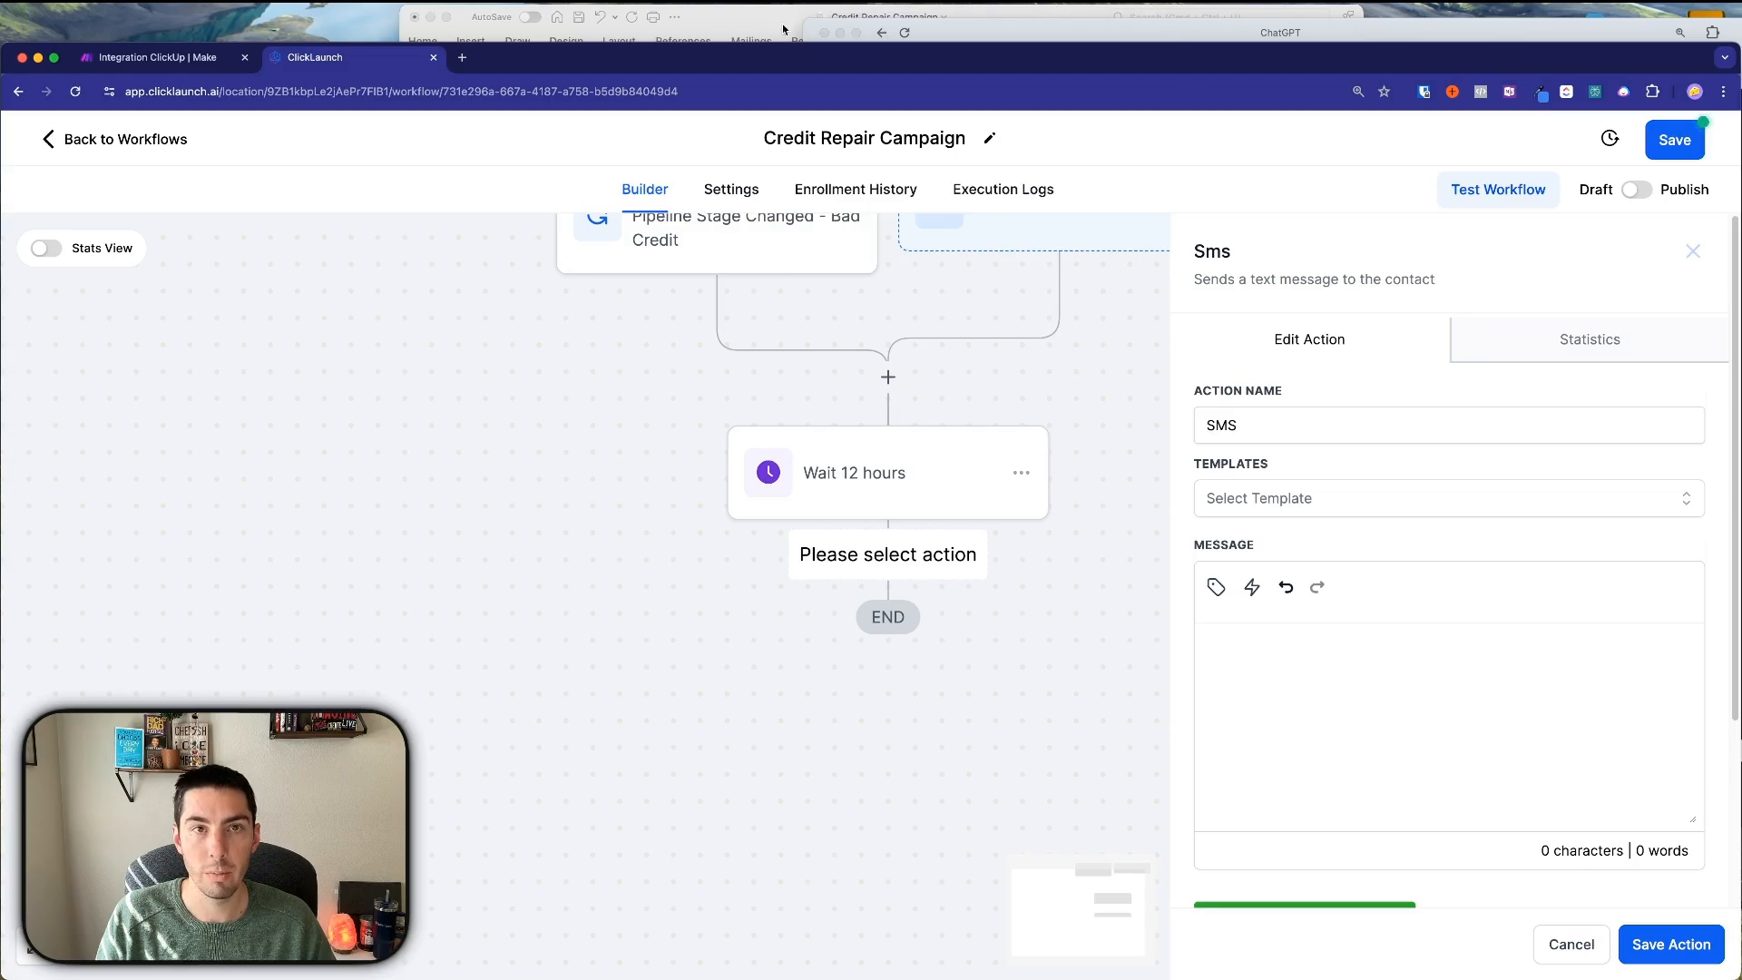
Paste the Day 1 text copied from the Word document into the message and save it.
click(784, 29)
scroll(705, 396, up, 20)
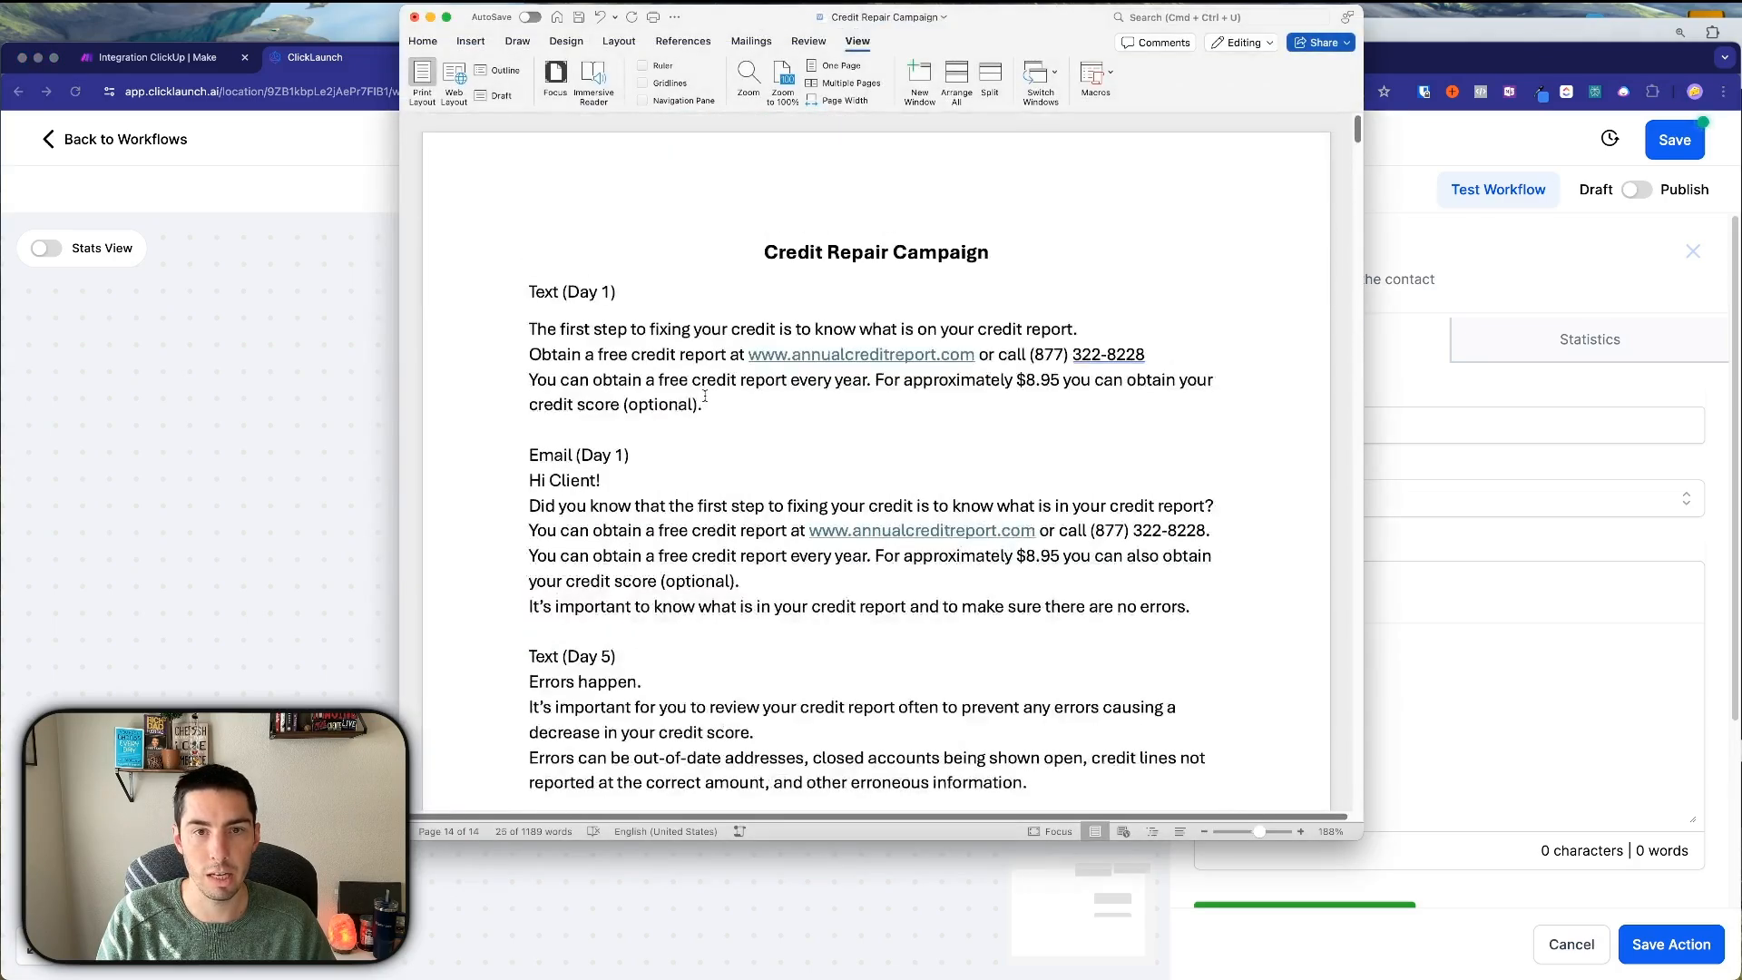
drag(529, 326, 704, 404)
key(super+c)
click(1553, 661)
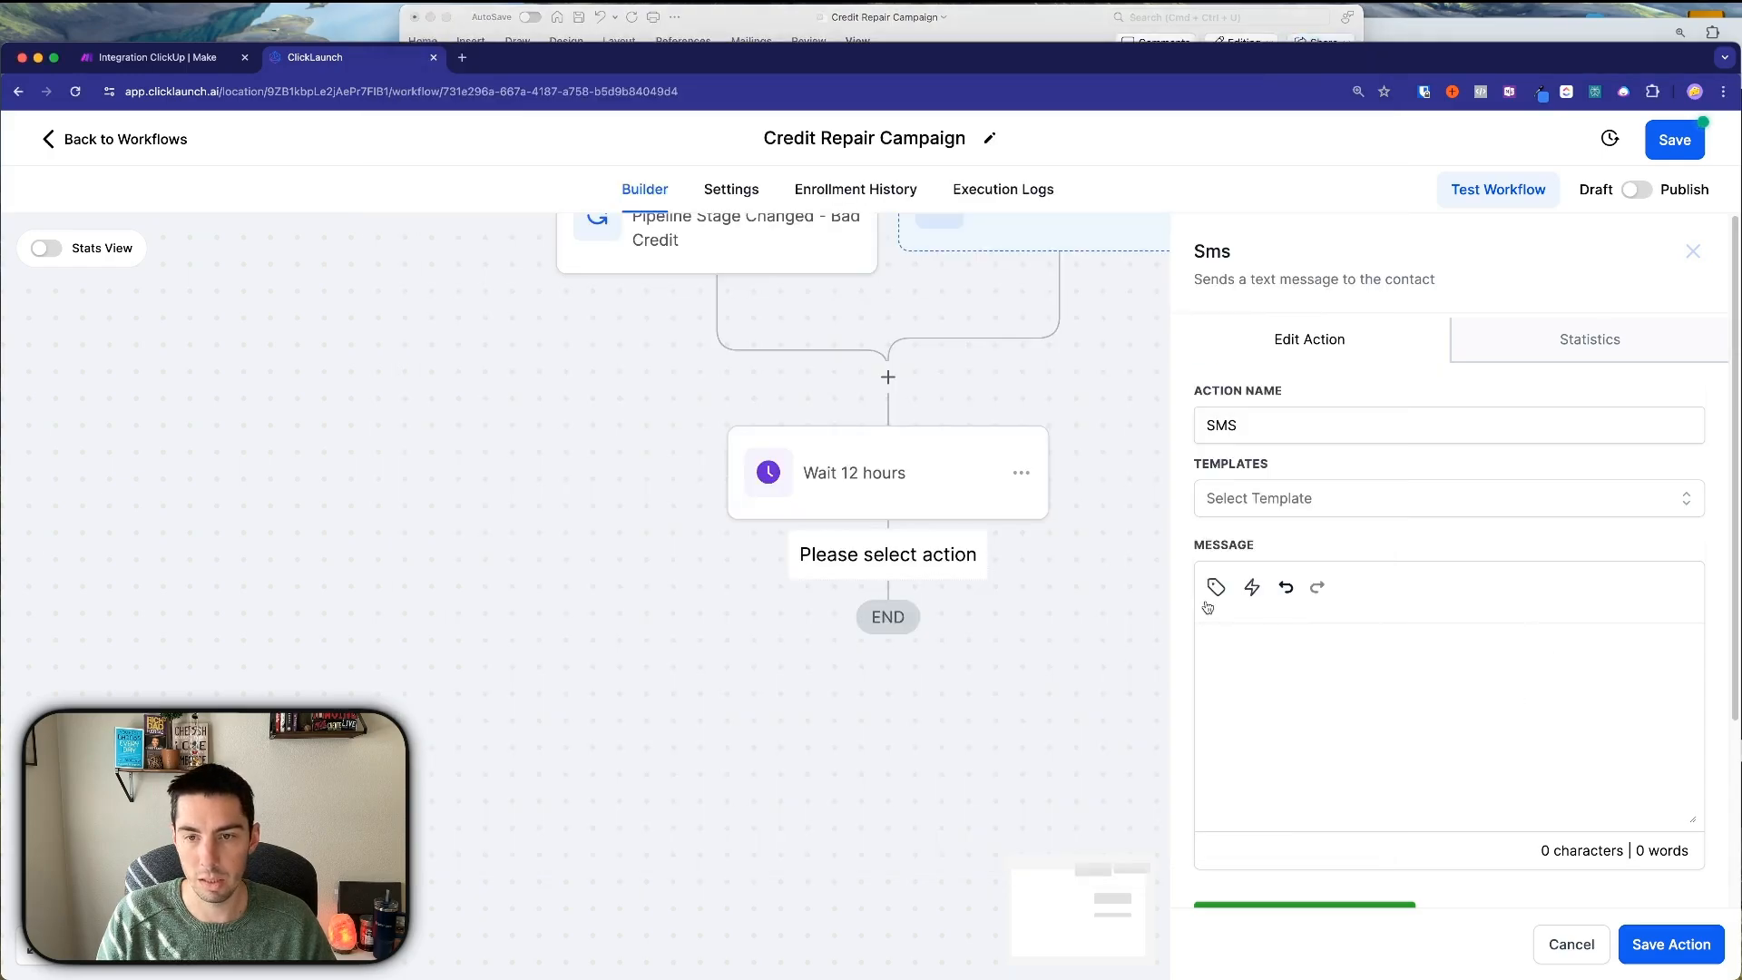
key(super+v)
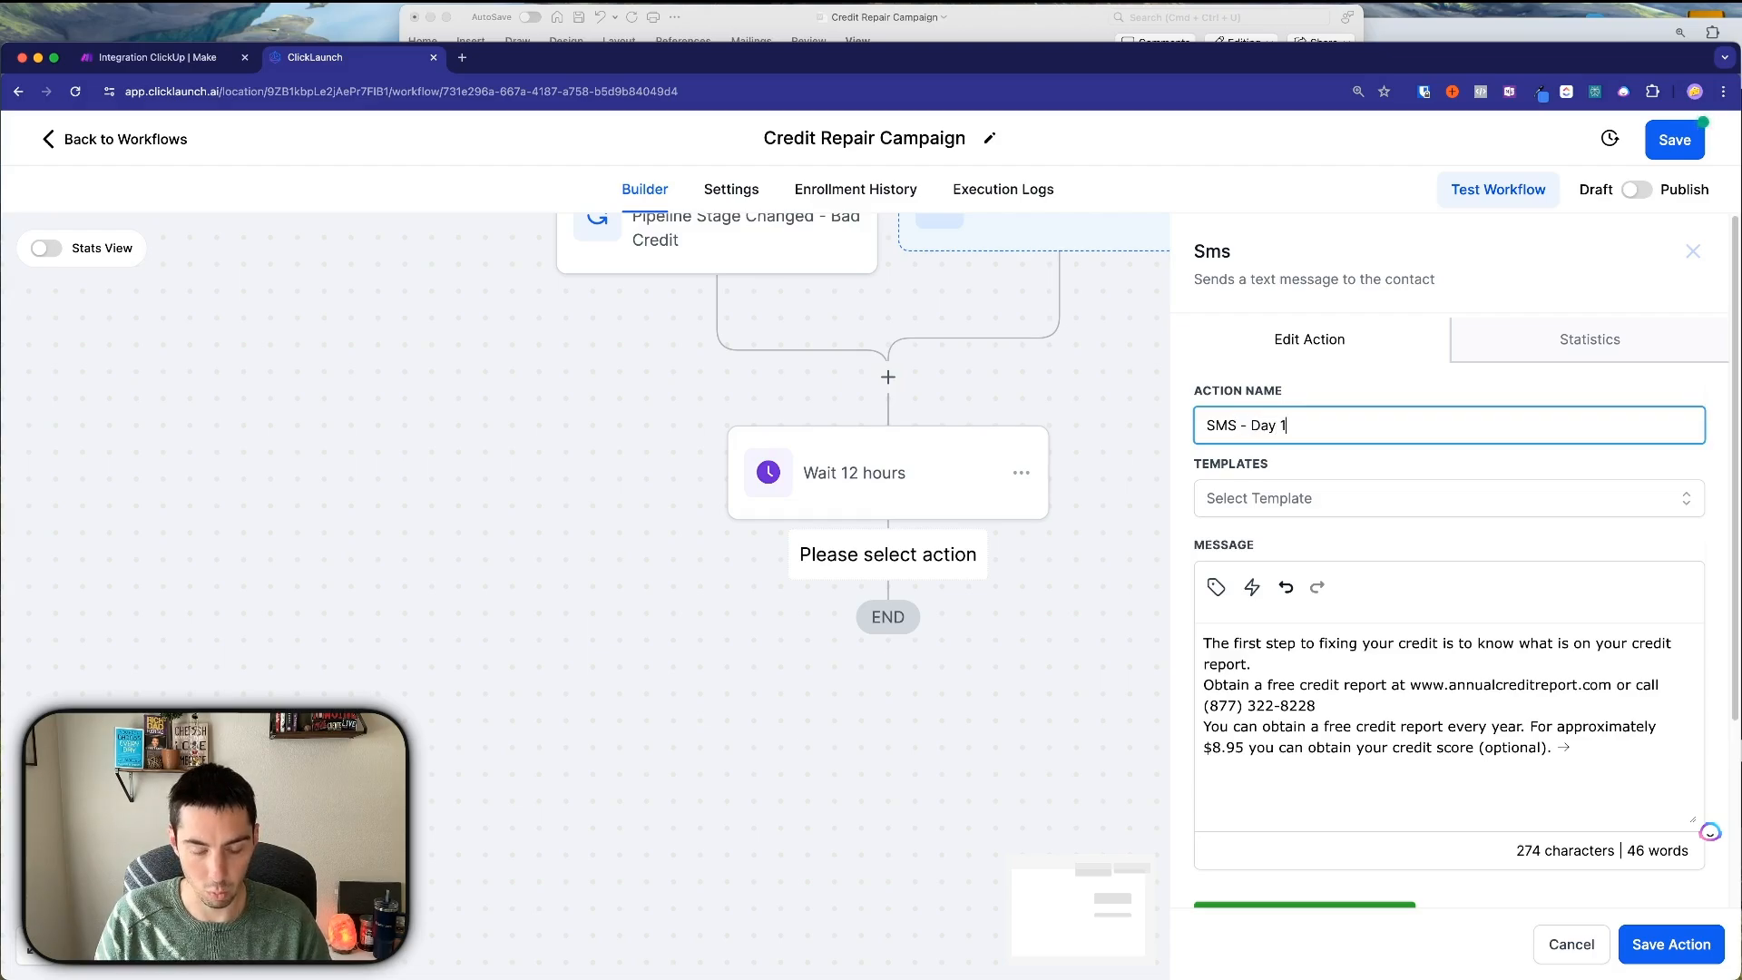
key(Return)
scroll(1127, 590, down, 1)
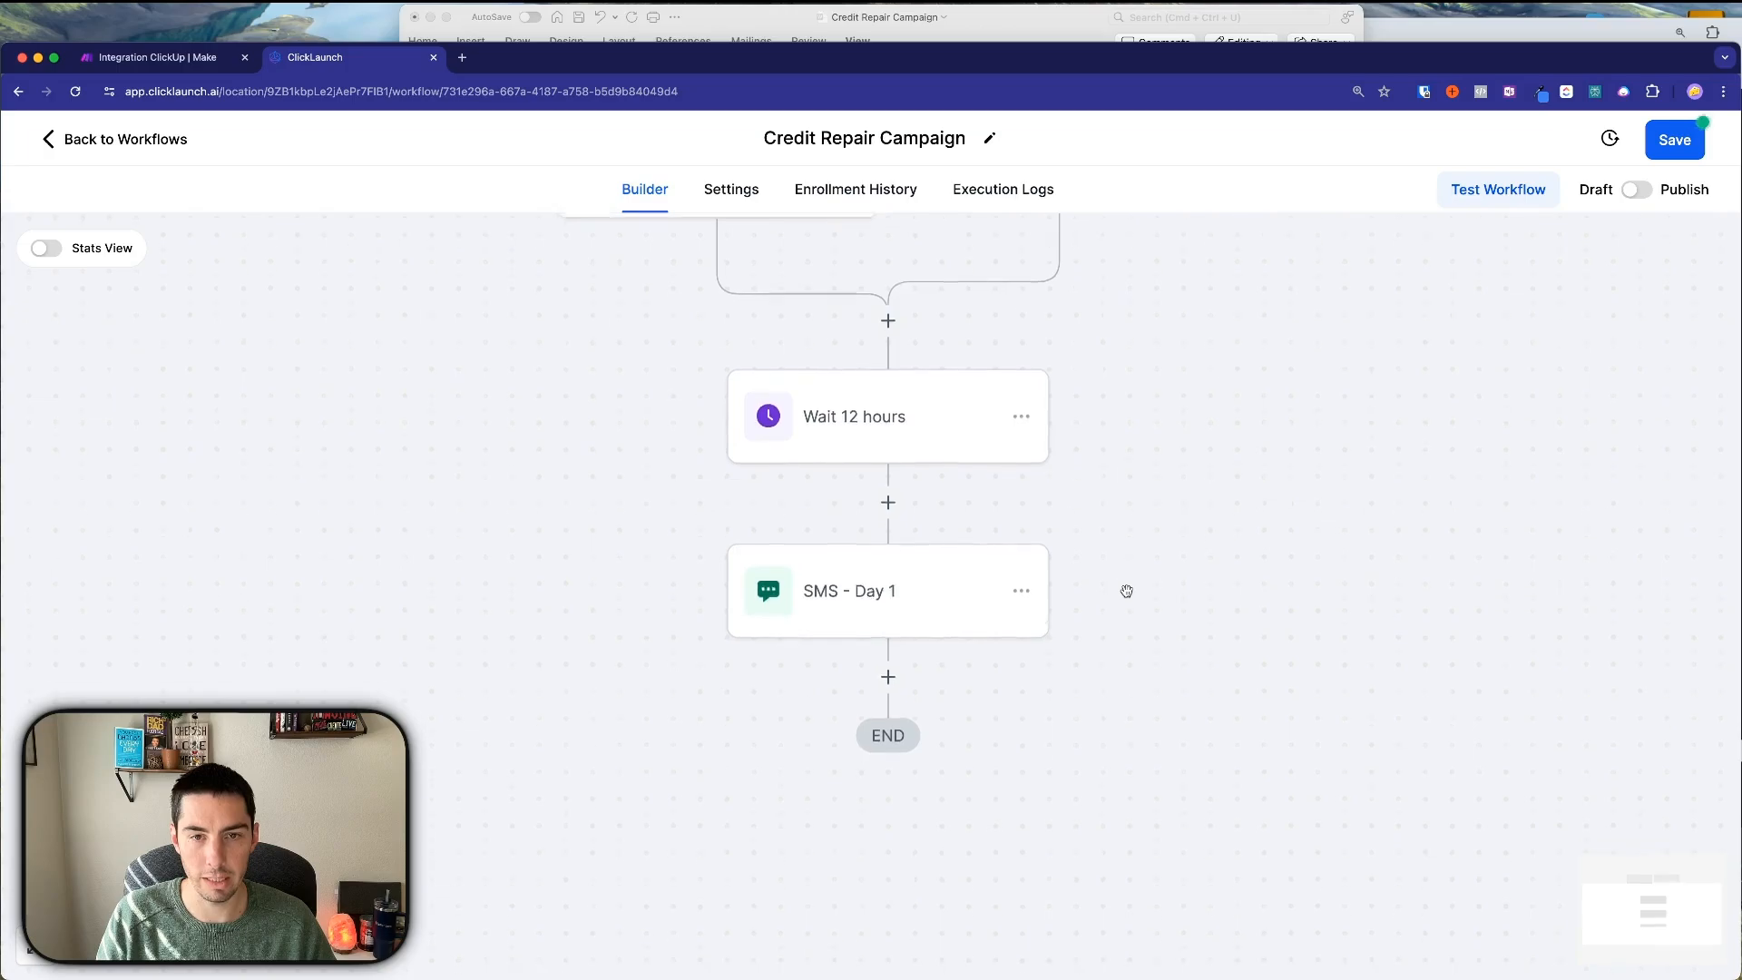
scroll(1127, 591, down, 1)
Add a Send Email step using the Credit Repair - Day 1 template.
click(888, 628)
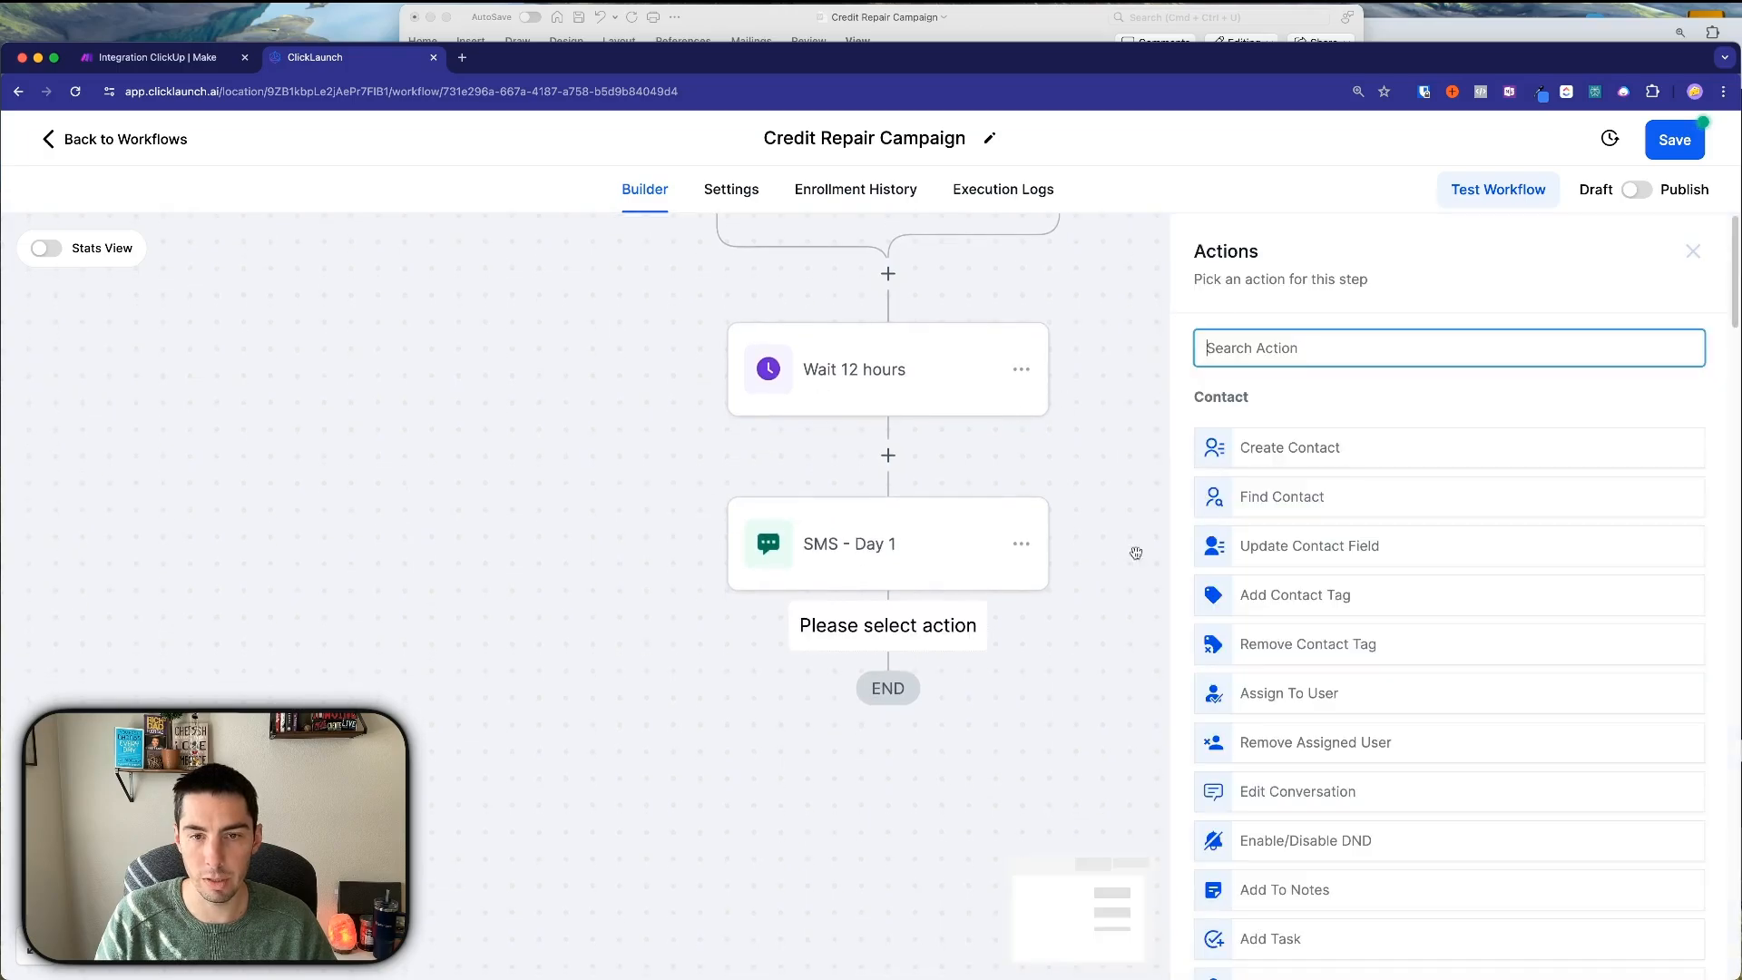
text(emi)
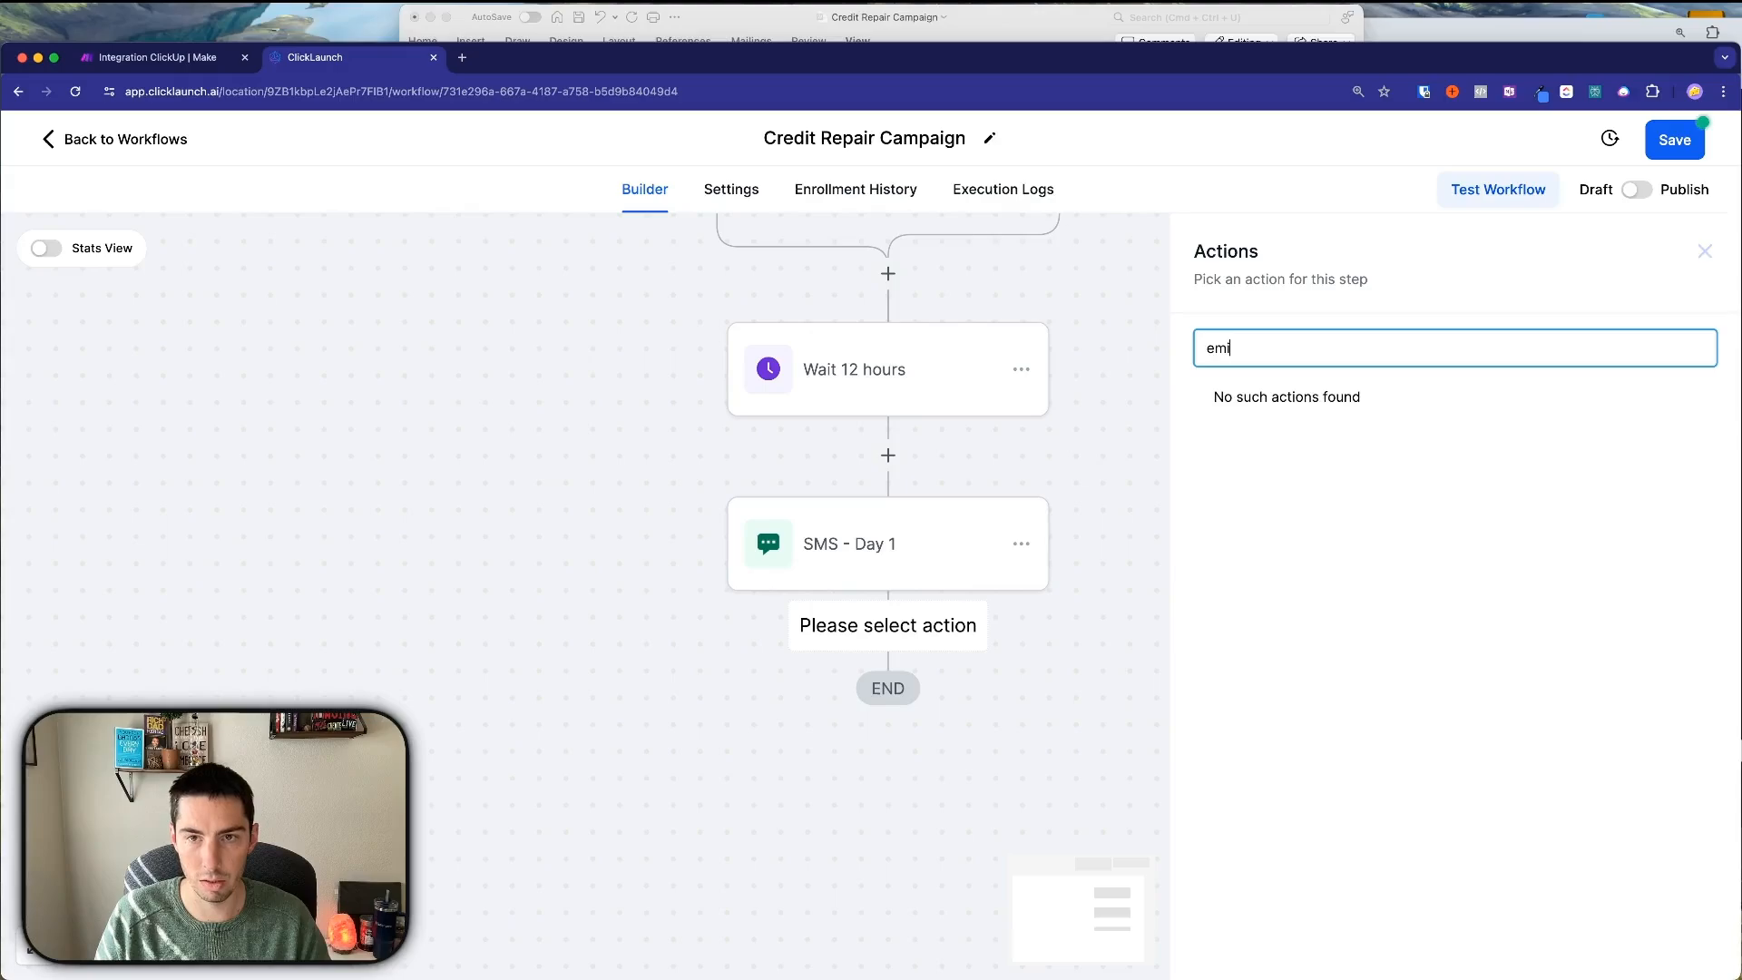
key(BackSpace)
key(BackSpace)
text(m)
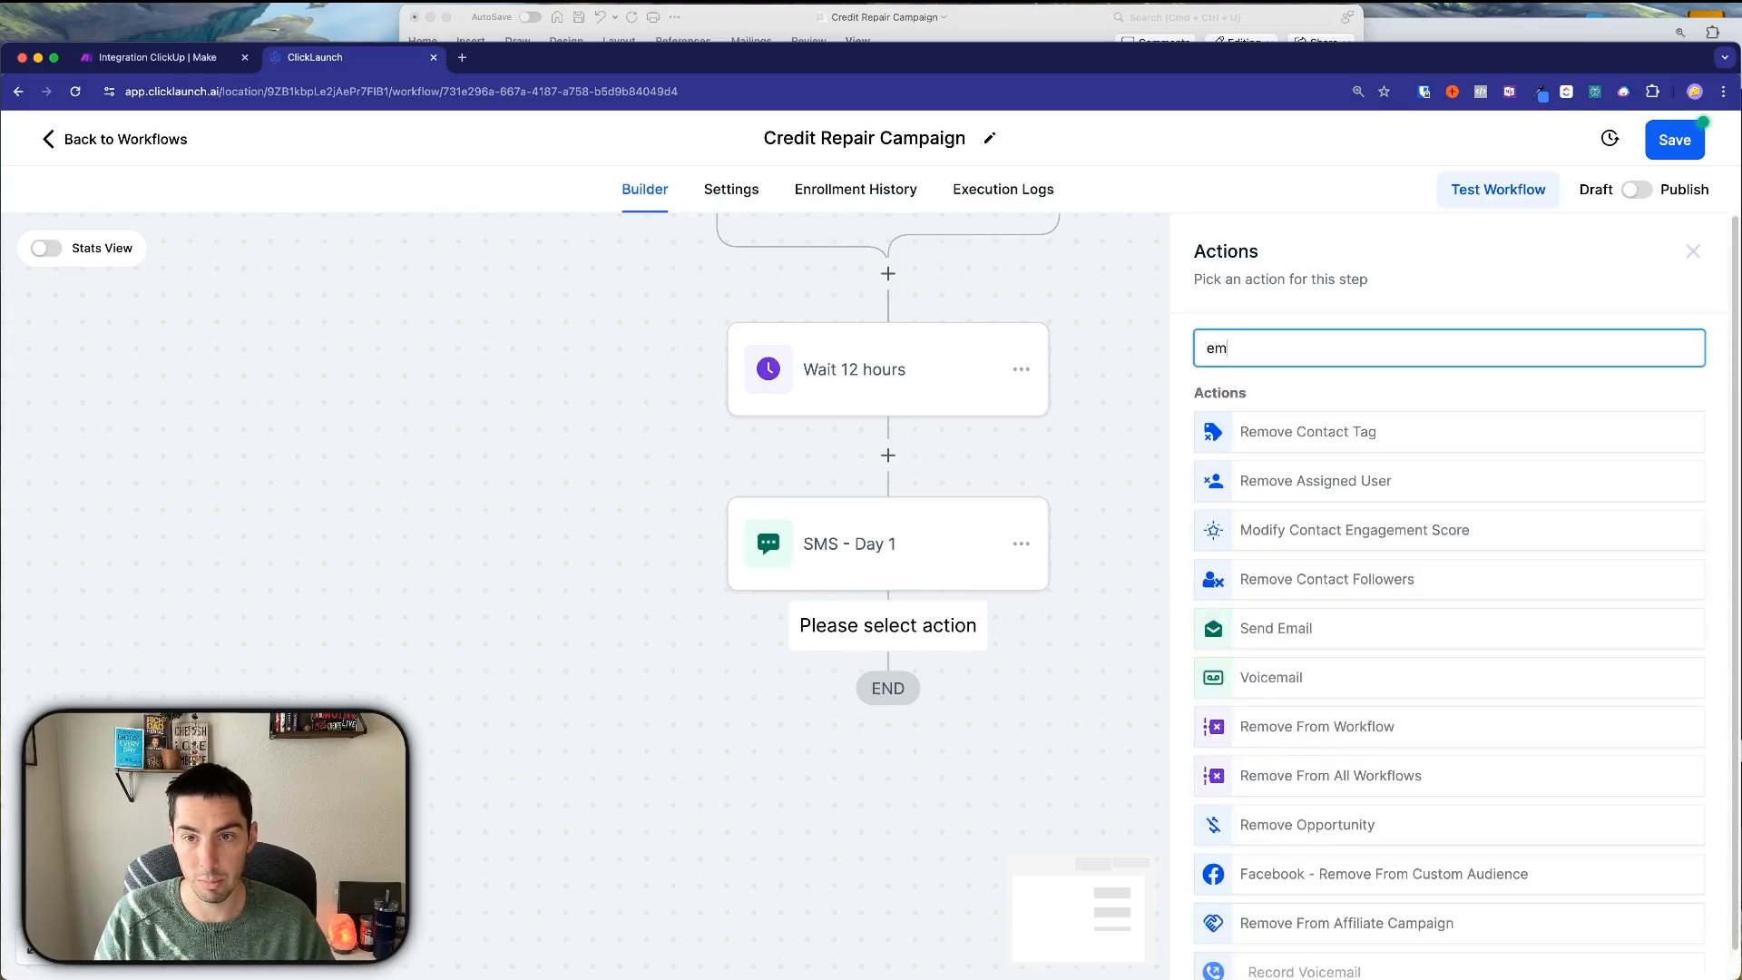
click(1278, 626)
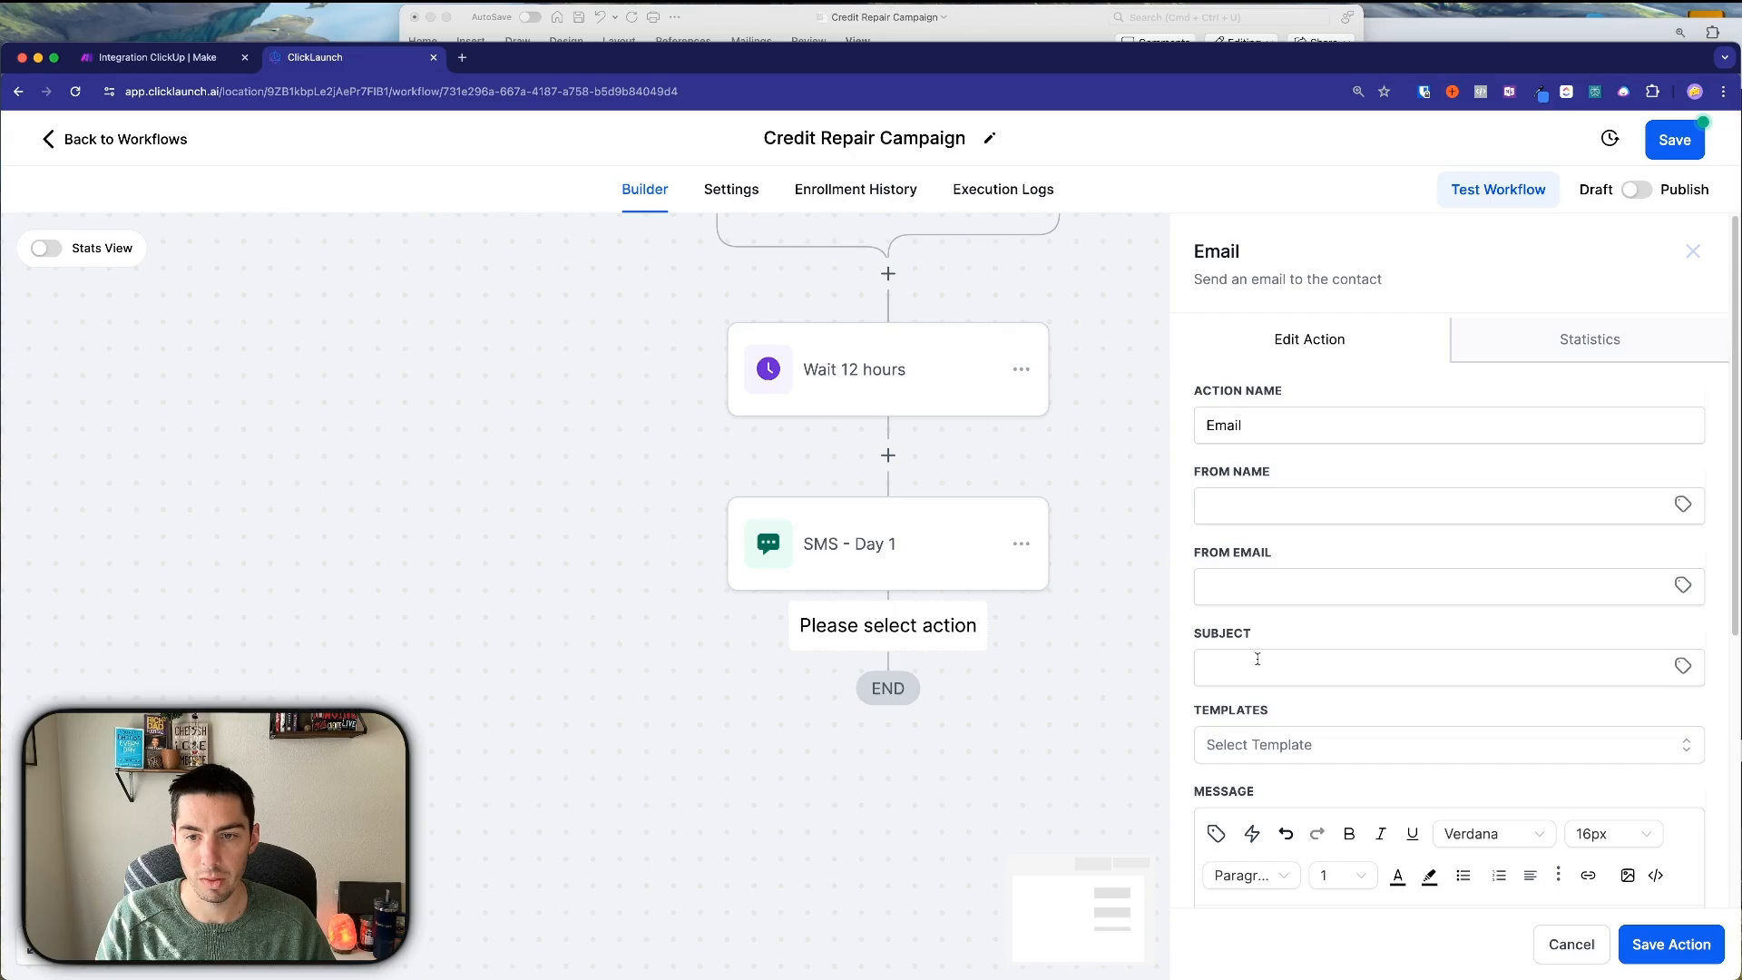
scroll(1297, 630, down, 5)
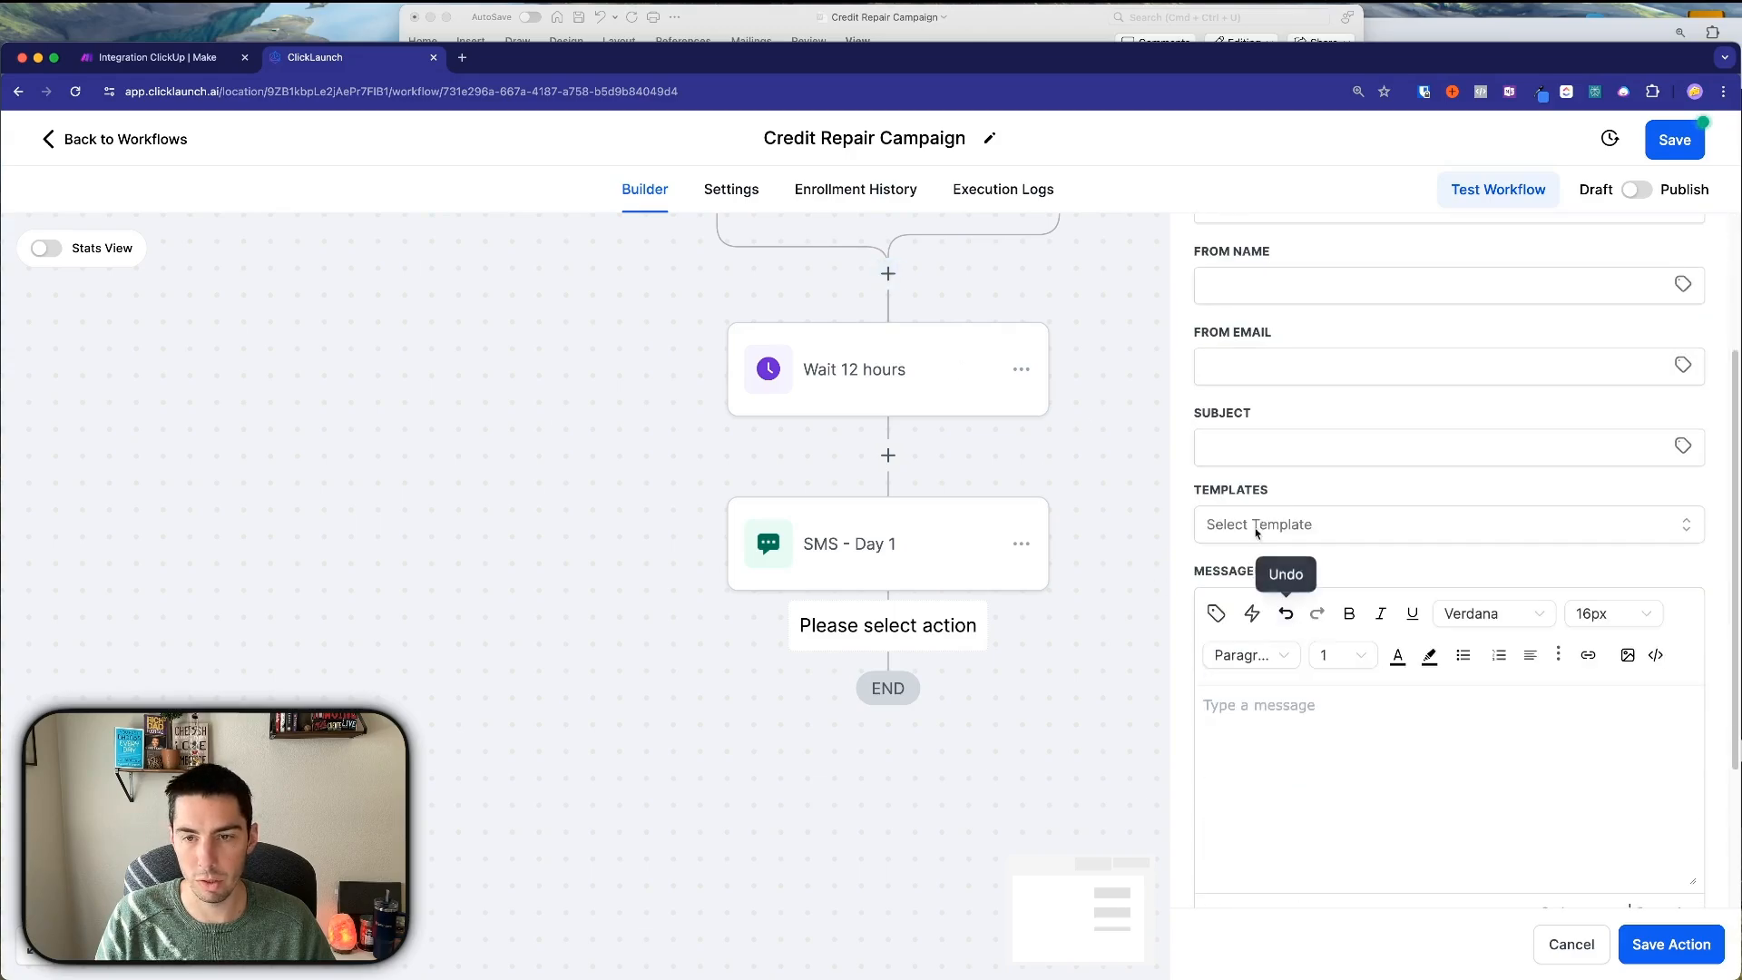
click(1295, 524)
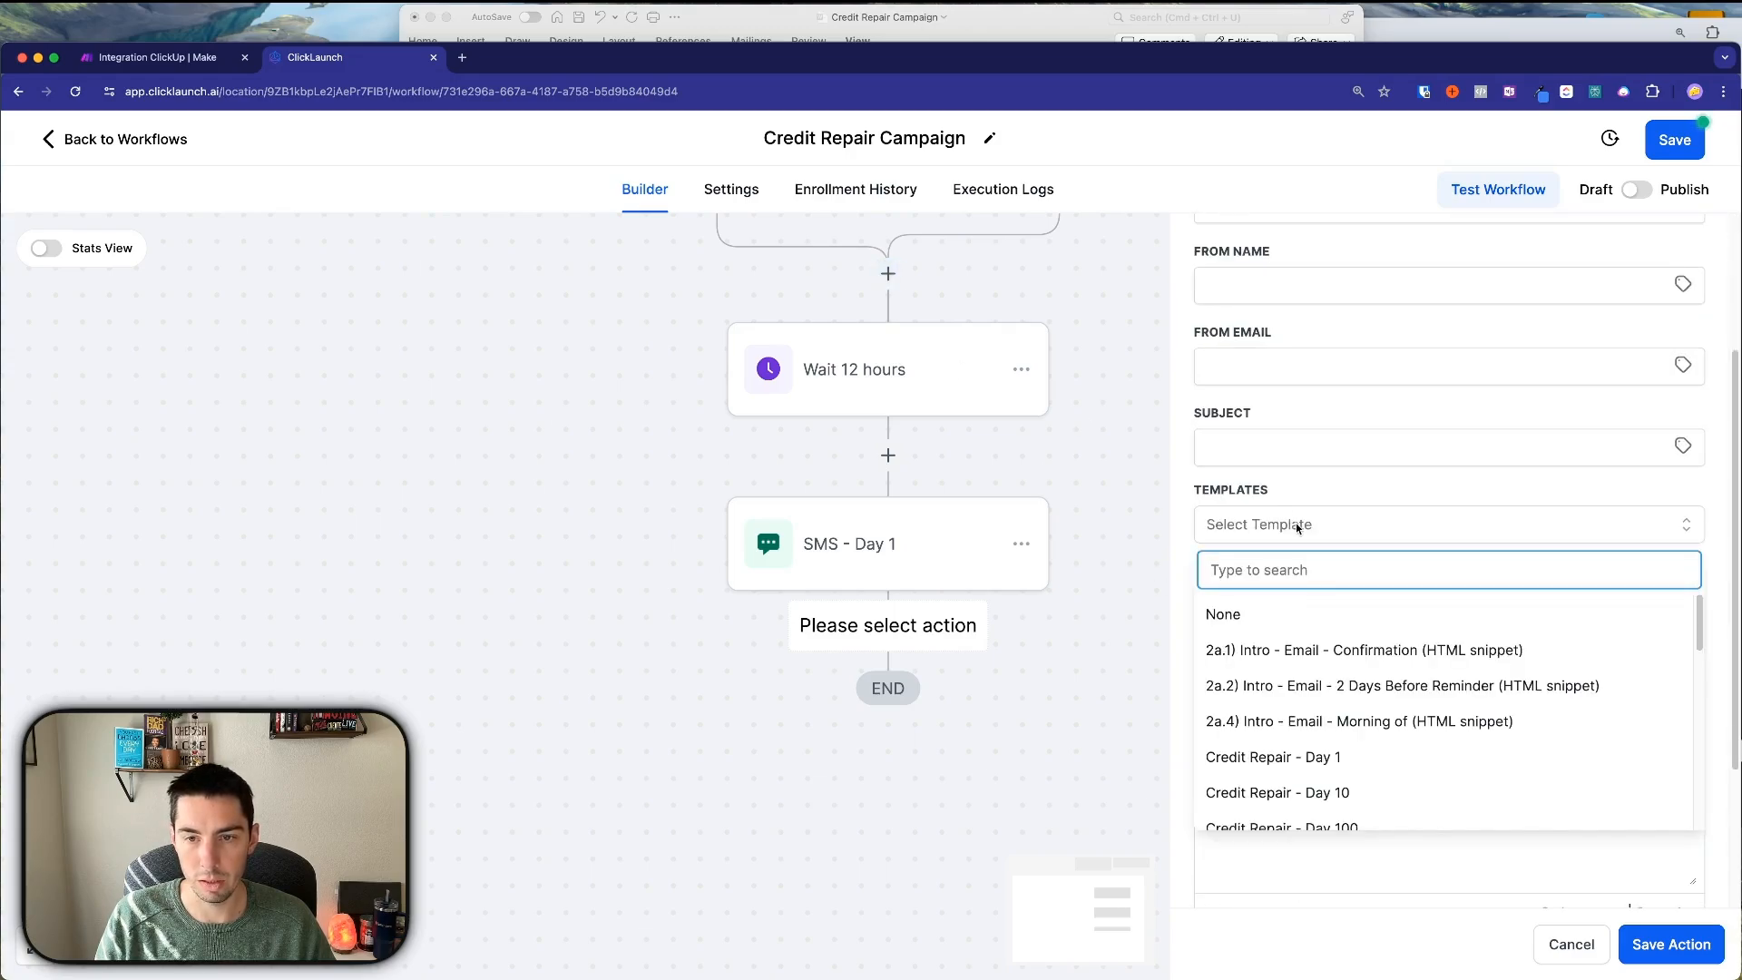
scroll(1293, 707, down, 2)
click(1312, 695)
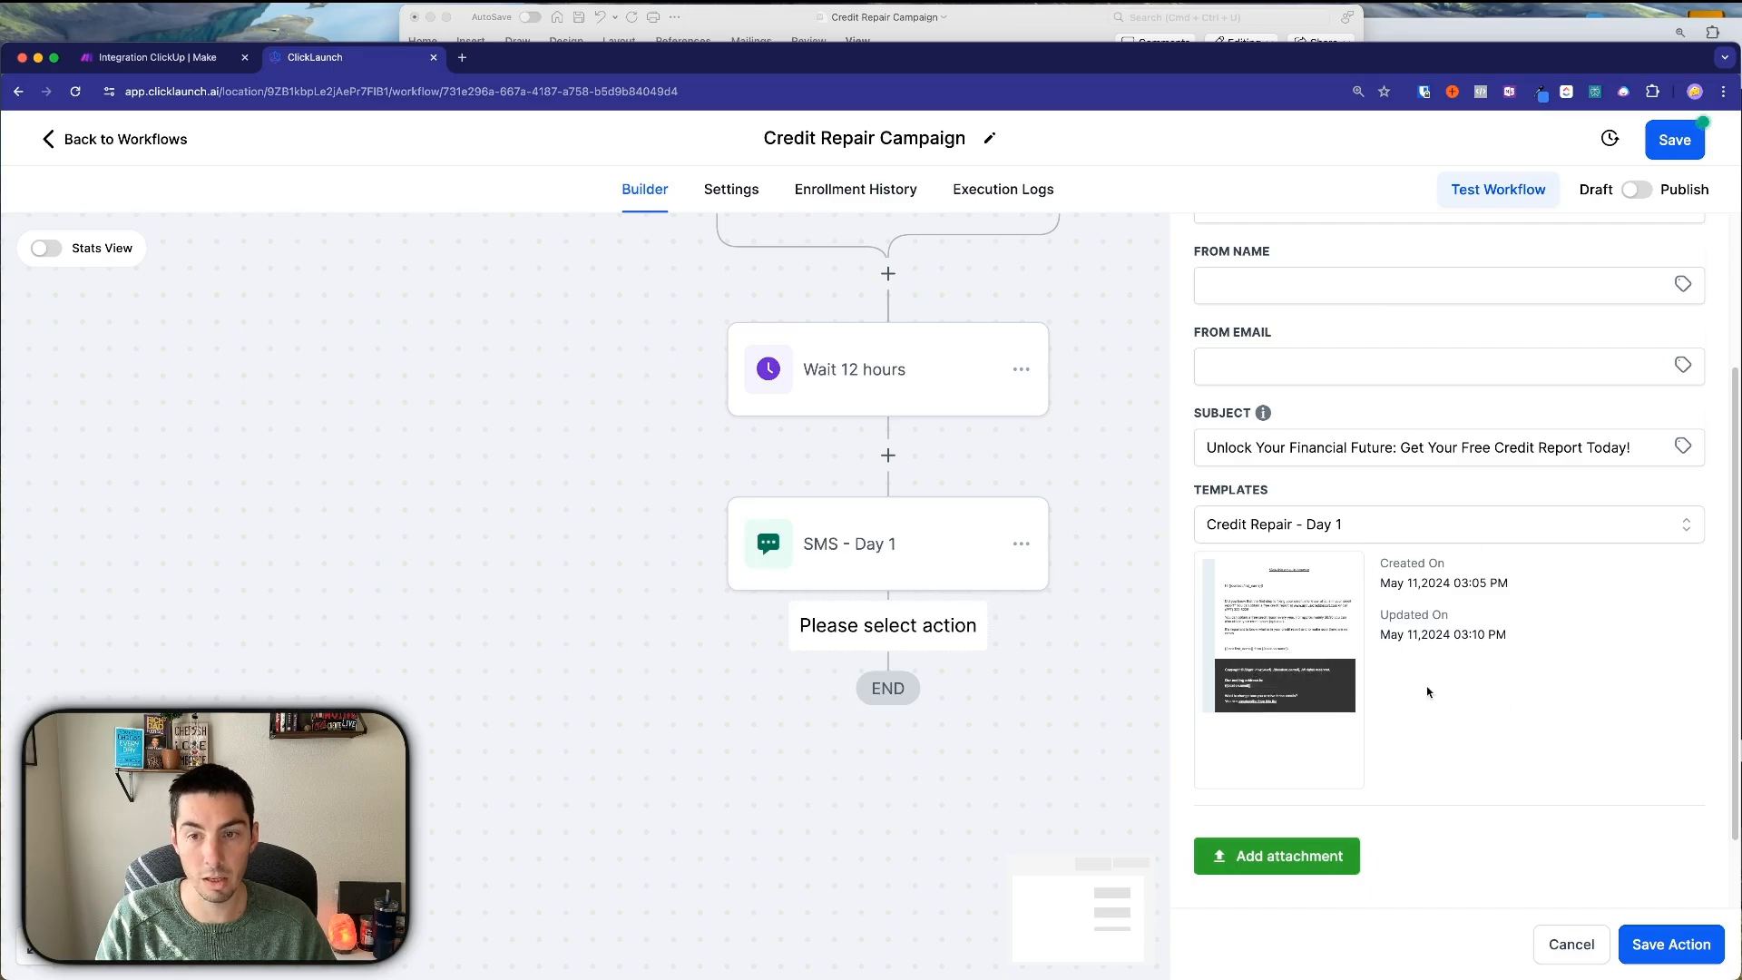
Preview the template, save the action, and rename the step 'Email - Day 1'.
mouse_move(1258, 695)
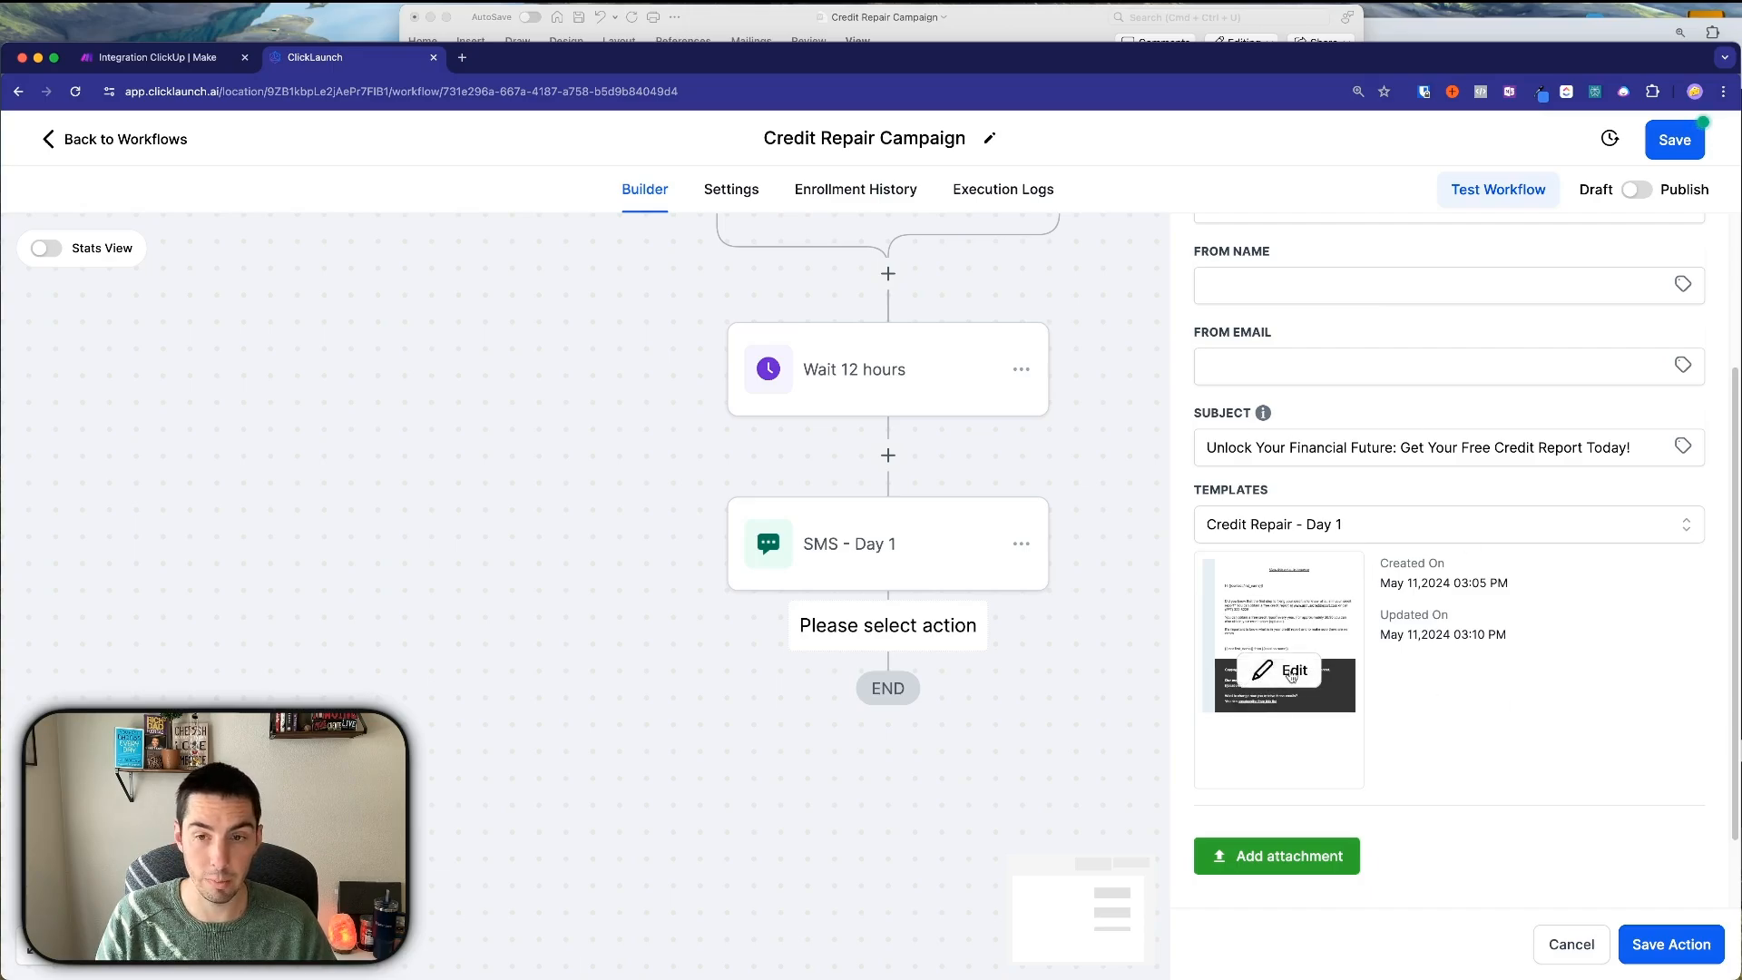
click(1290, 670)
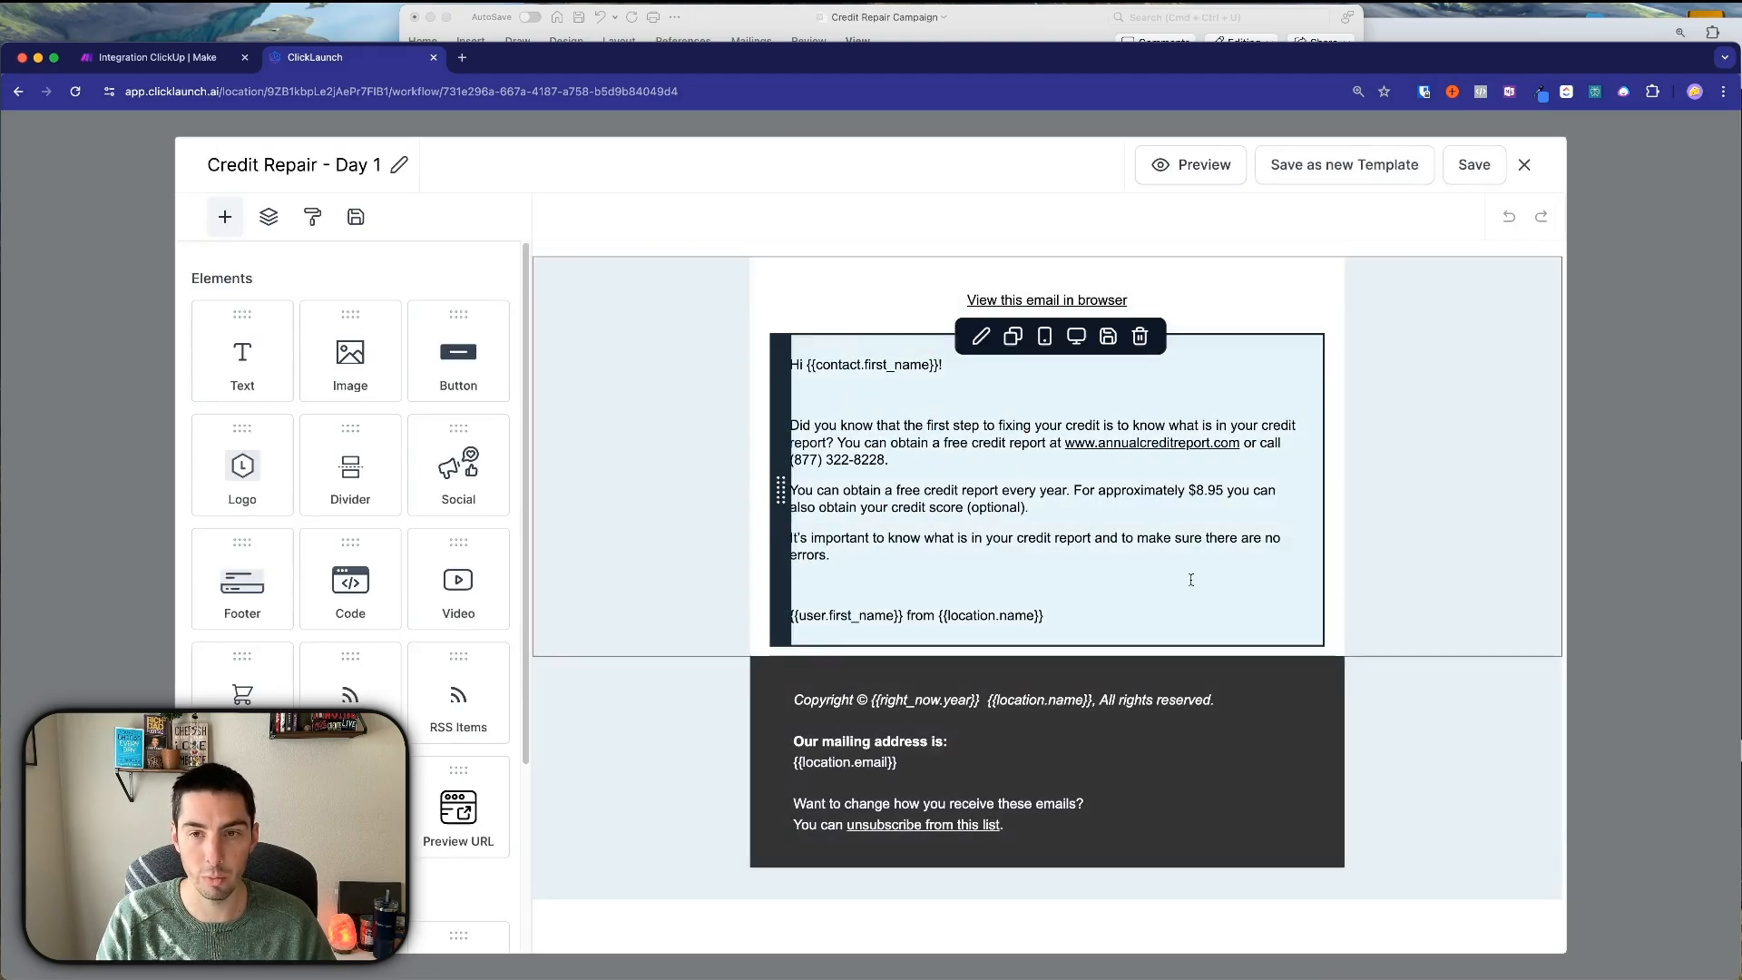
click(1527, 164)
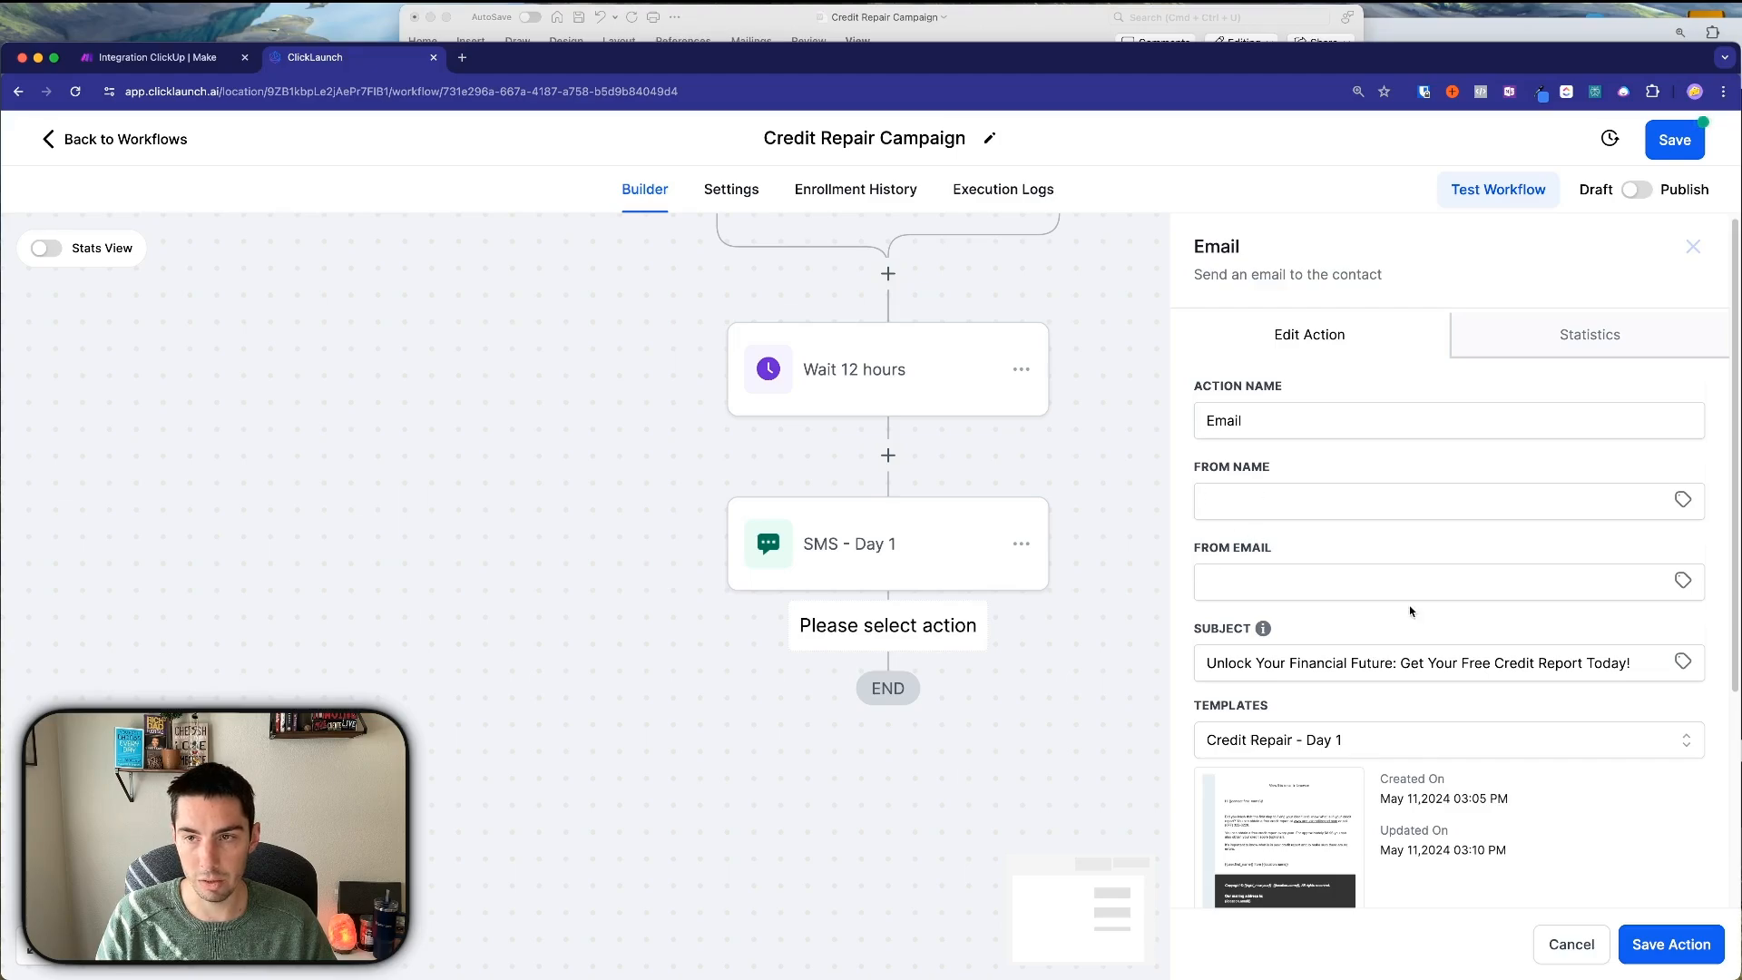
scroll(1410, 626, down, 5)
click(1670, 943)
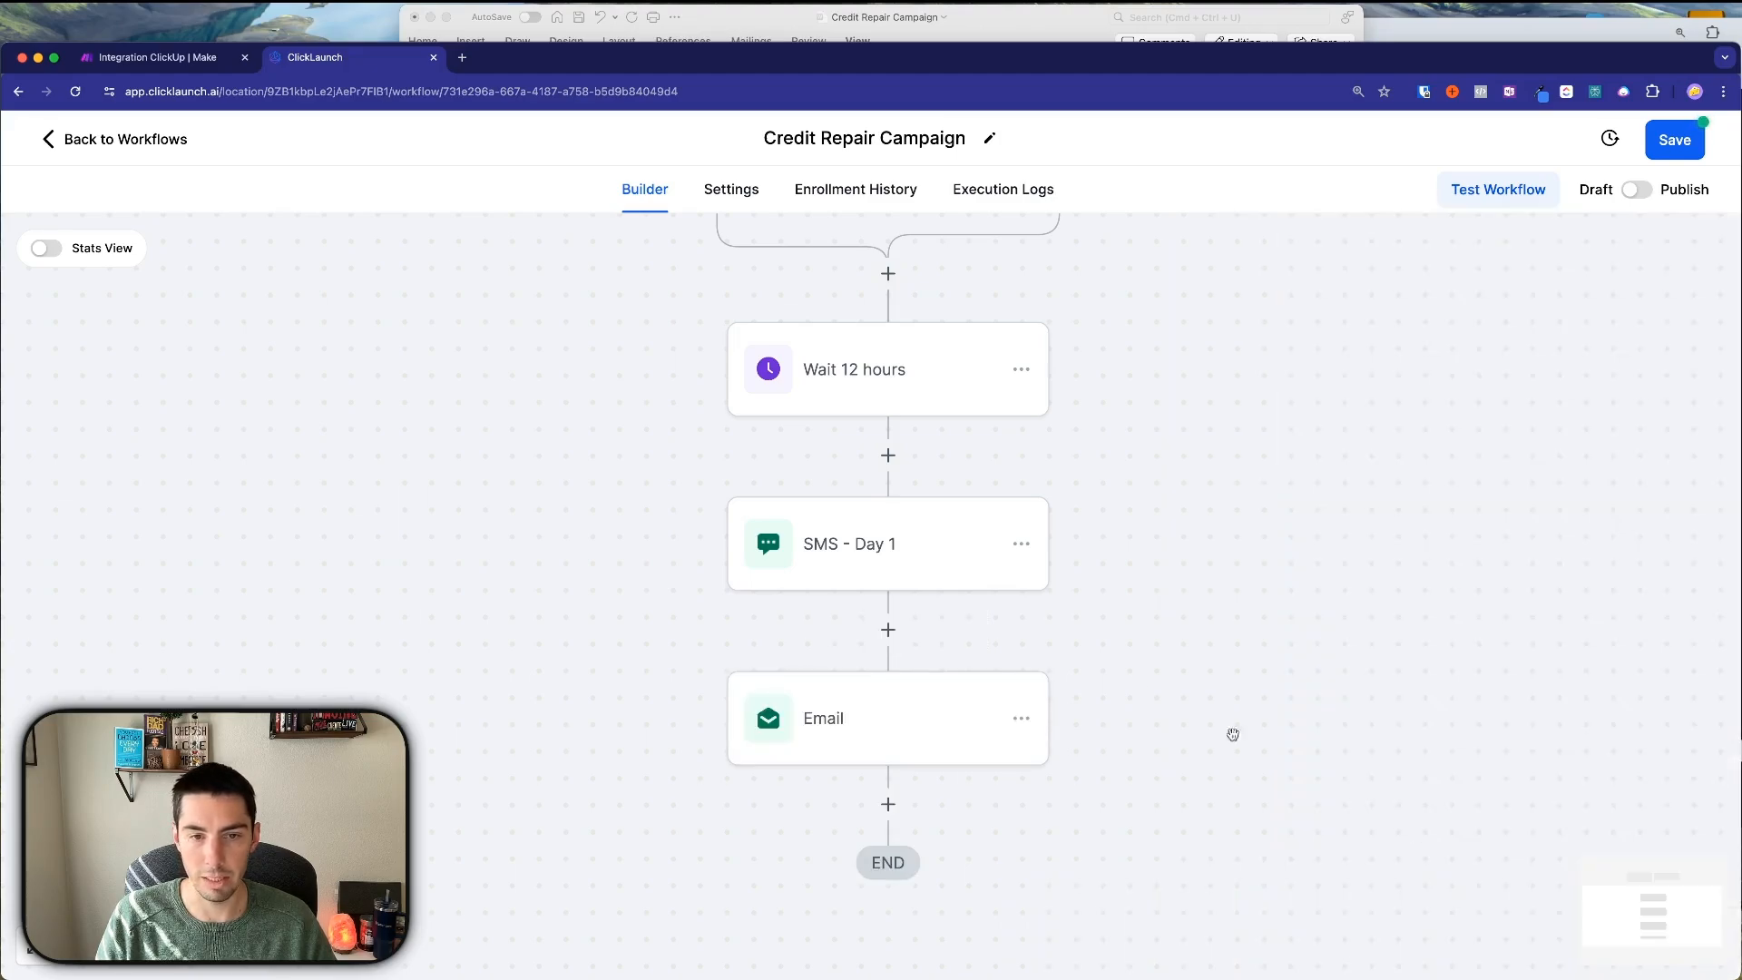
click(899, 742)
click(1273, 428)
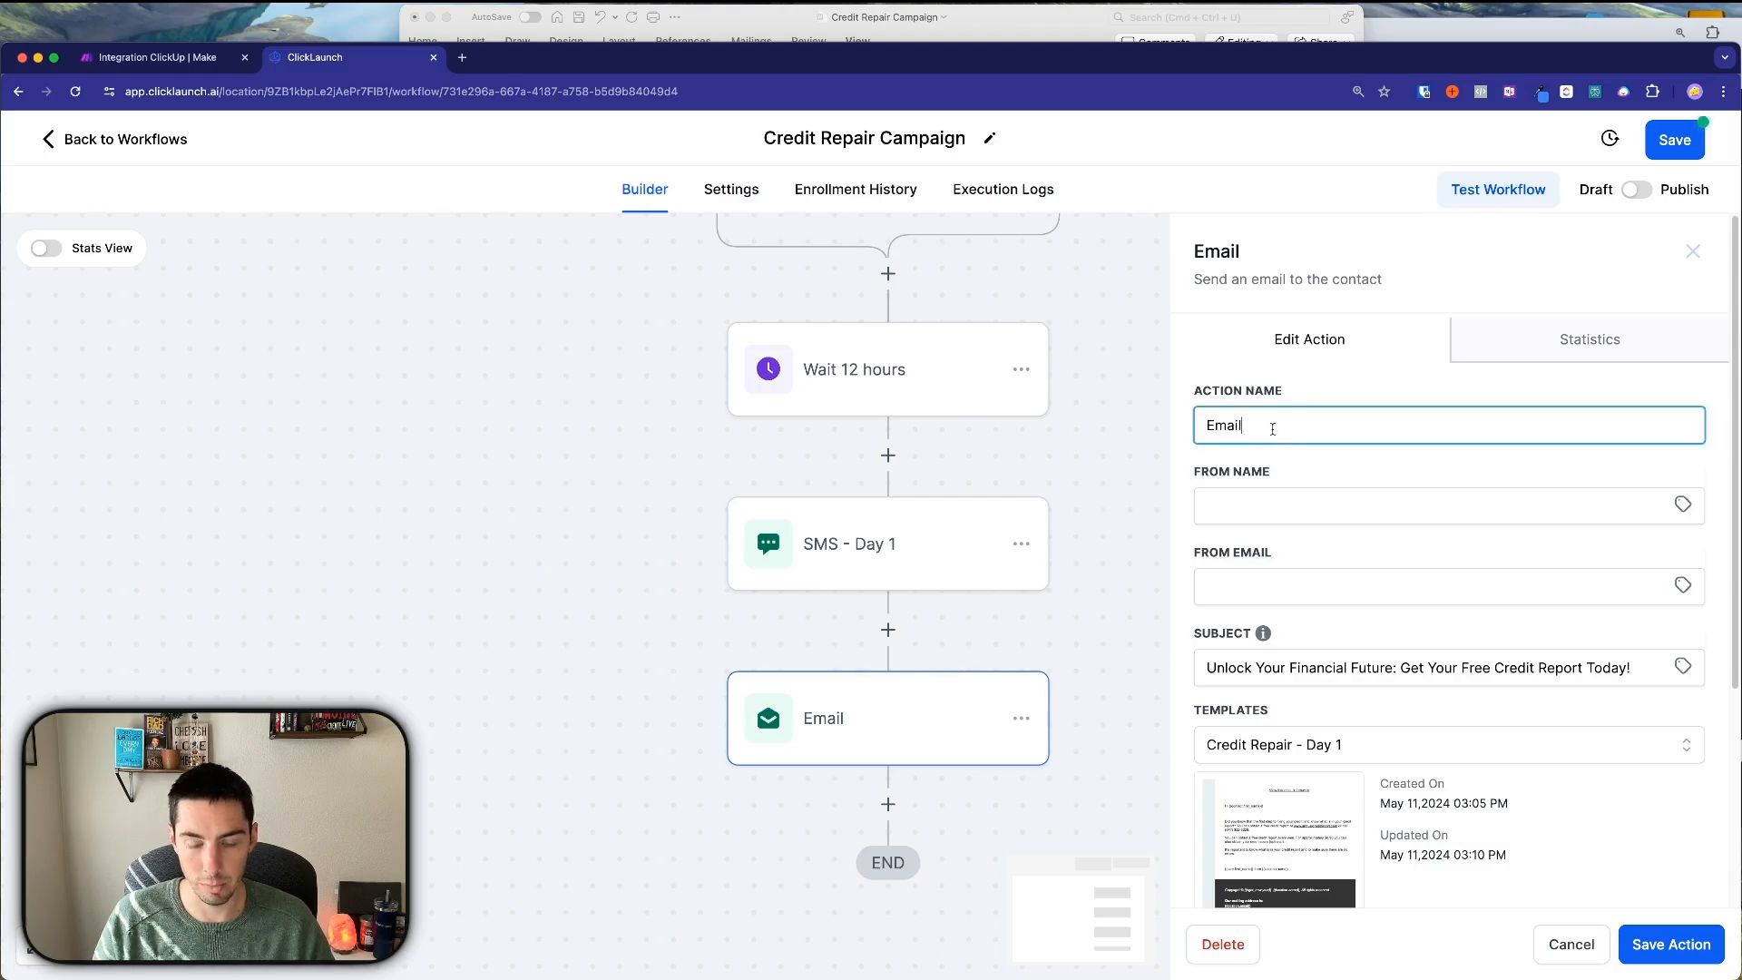
text(- Day 1)
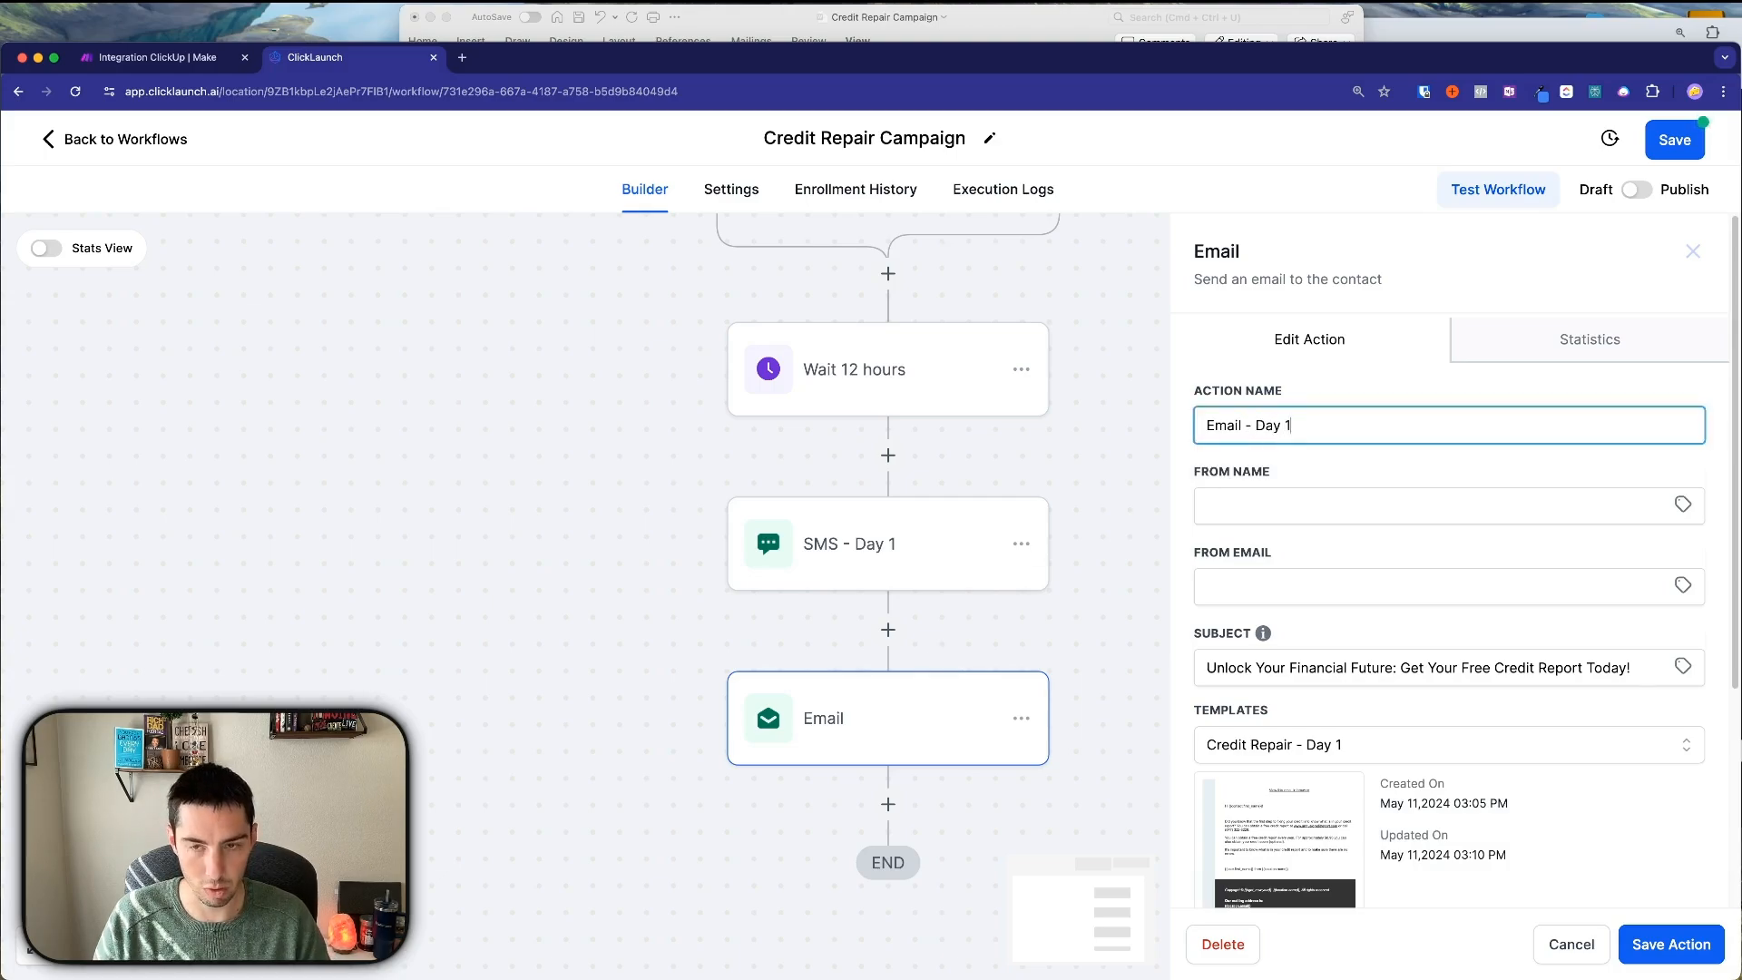
click(1671, 945)
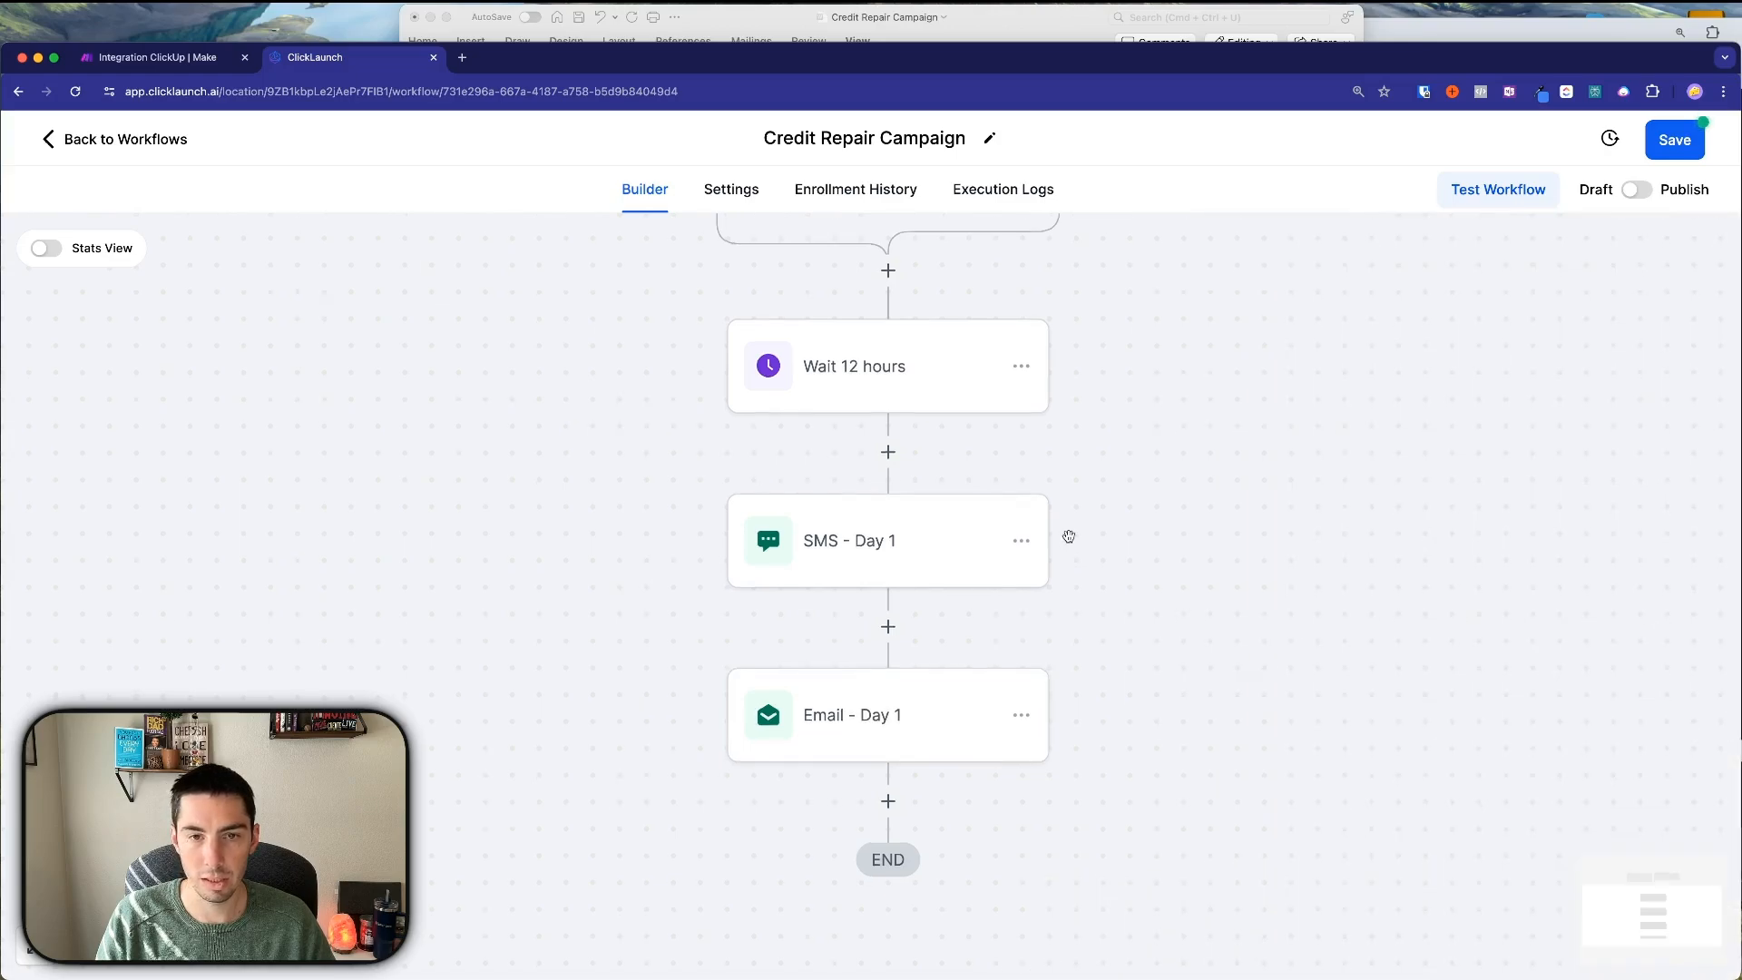
Copy all actions from the Wait 12 hours step and paste them after Email - Day 1.
scroll(1089, 436, down, 1)
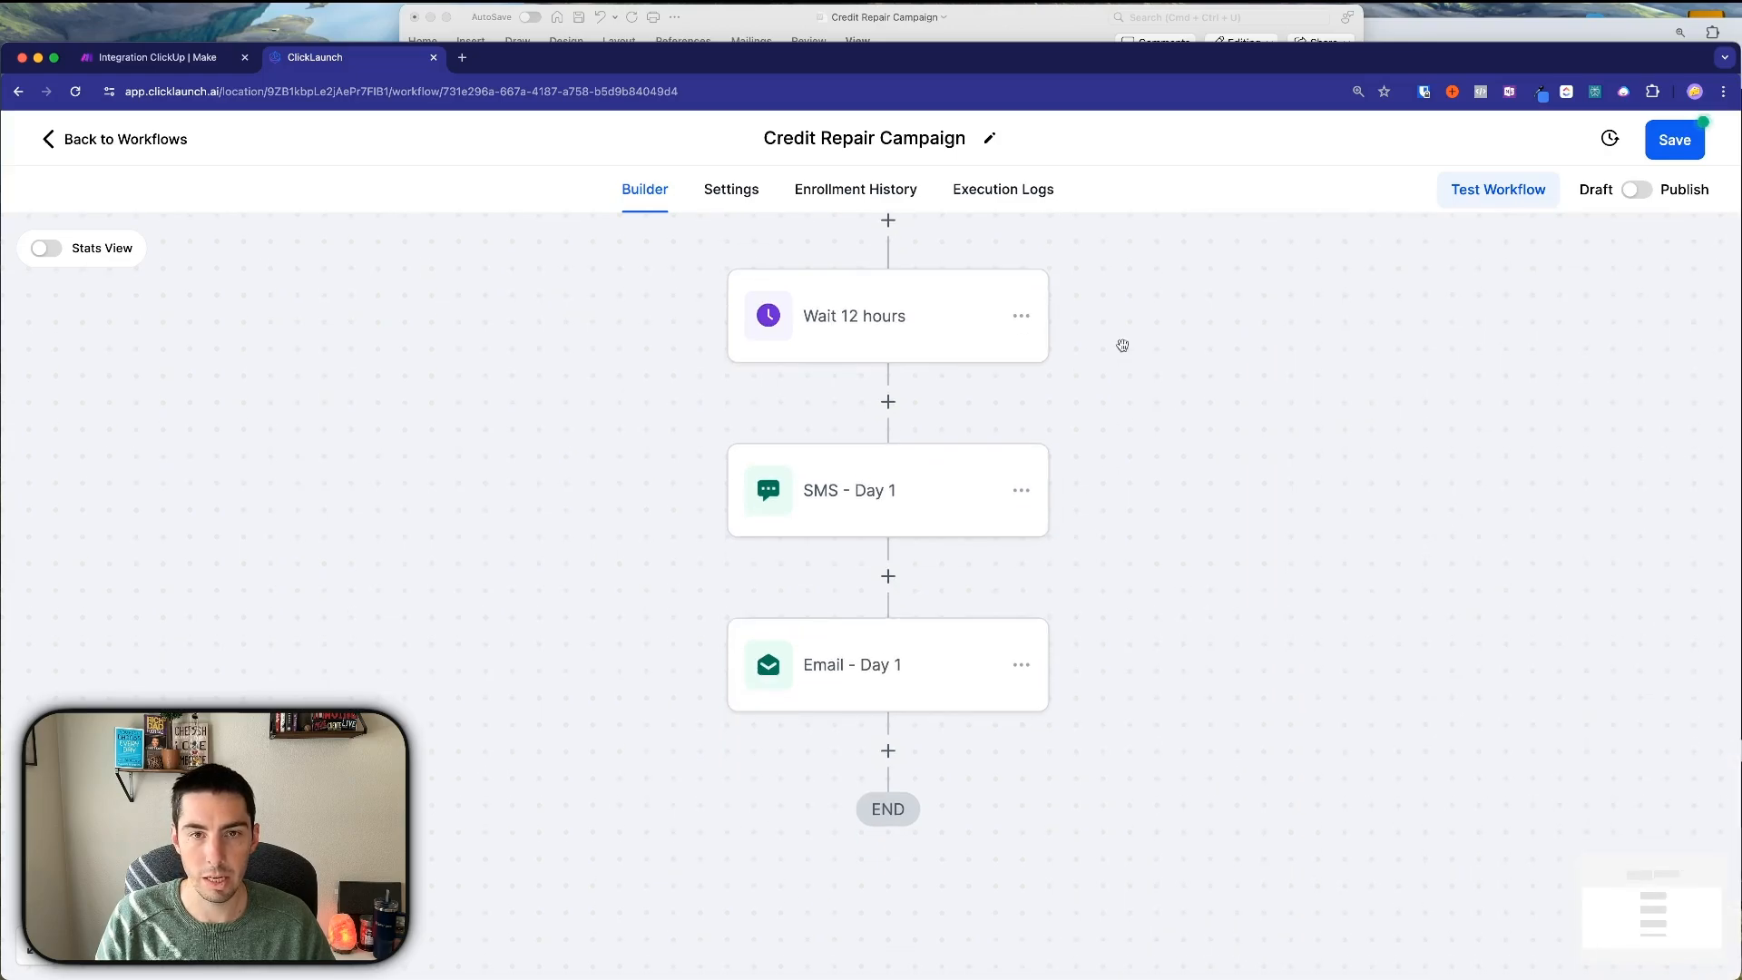
click(1022, 318)
click(1134, 423)
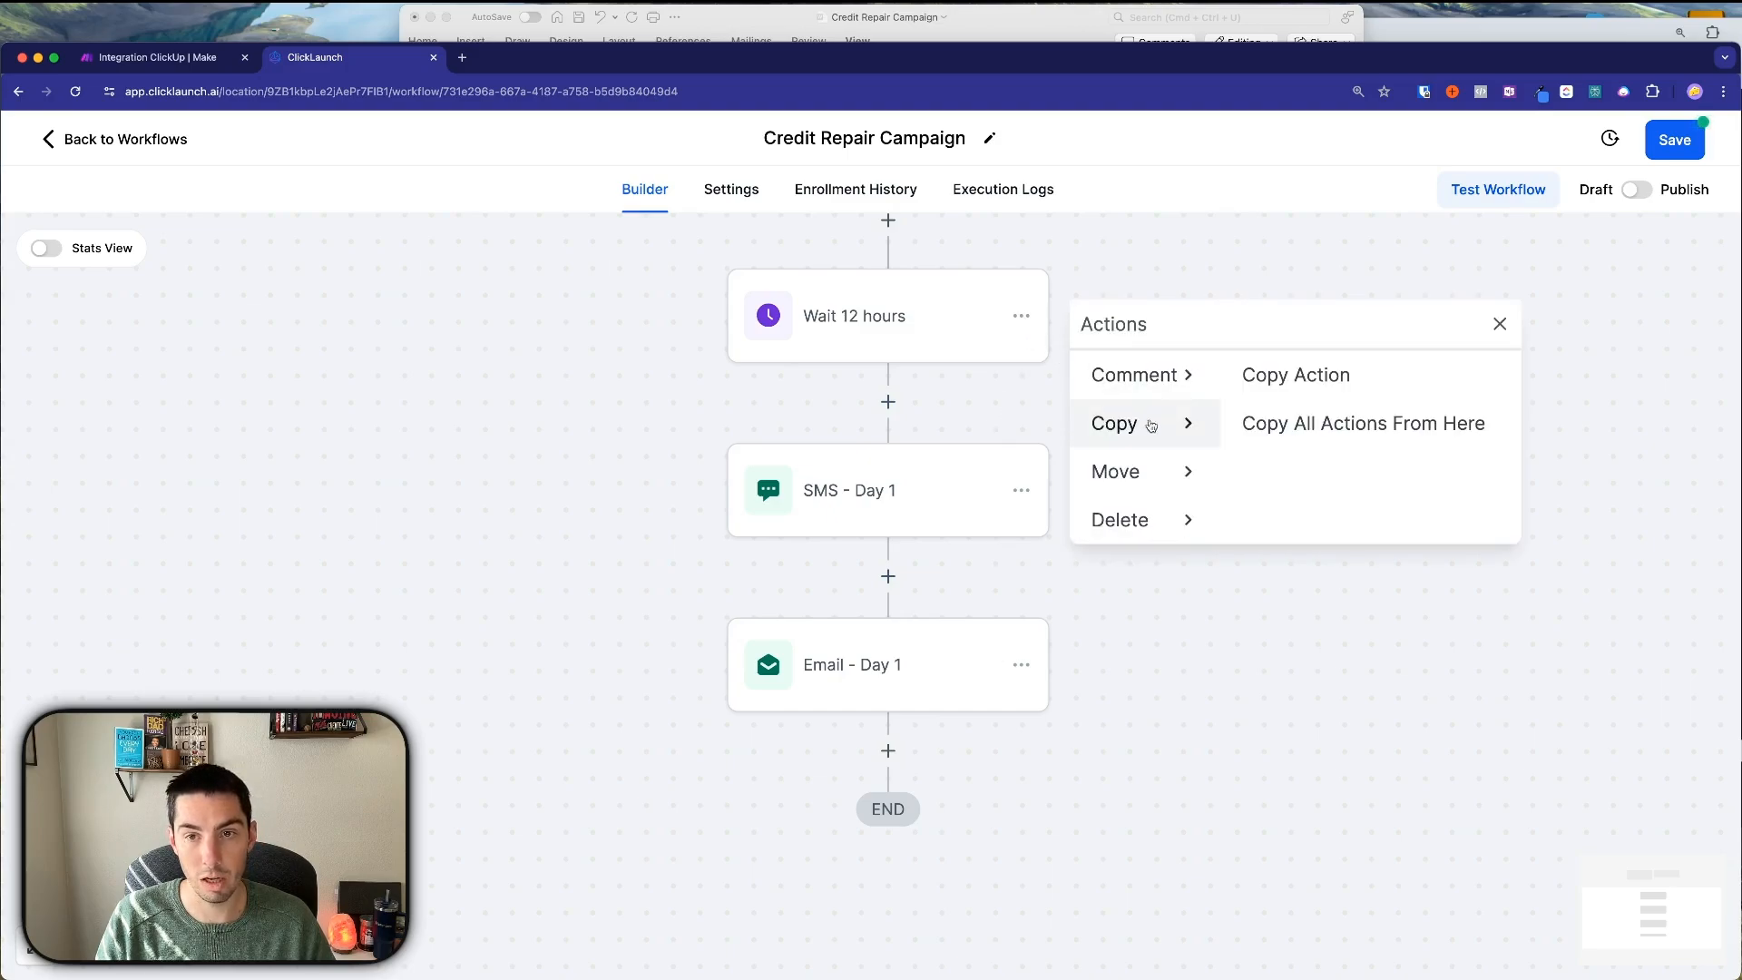
click(1319, 429)
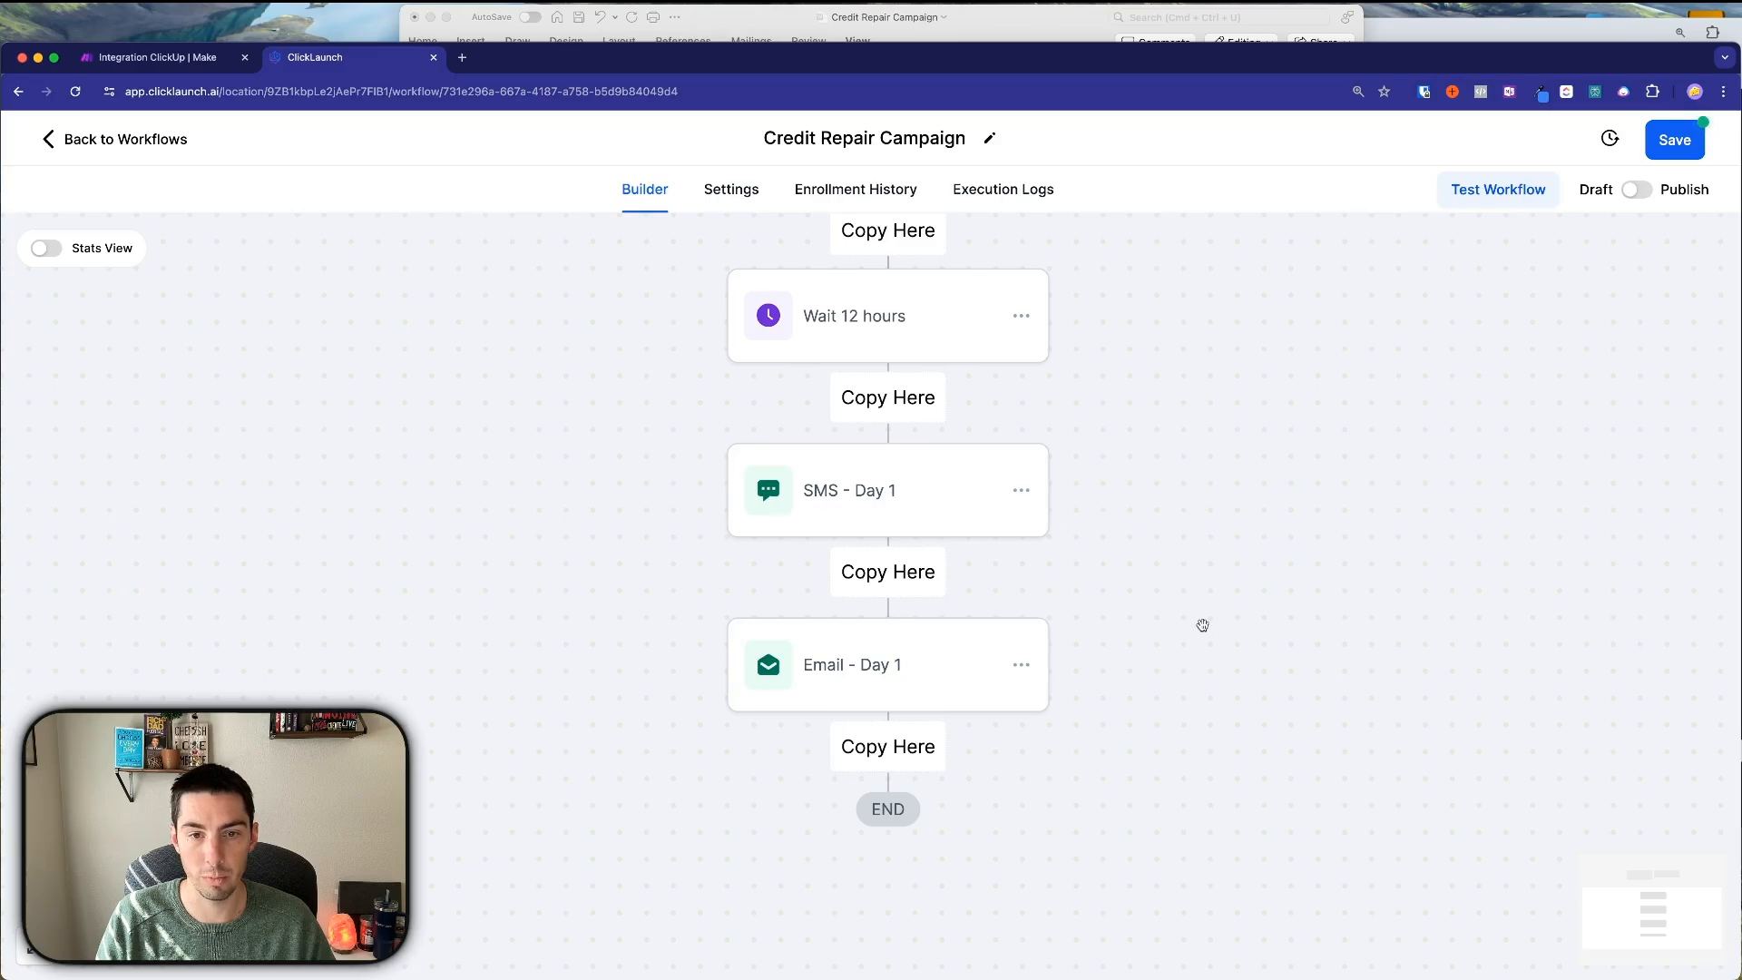
scroll(1201, 622, down, 2)
click(888, 626)
scroll(1155, 602, down, 3)
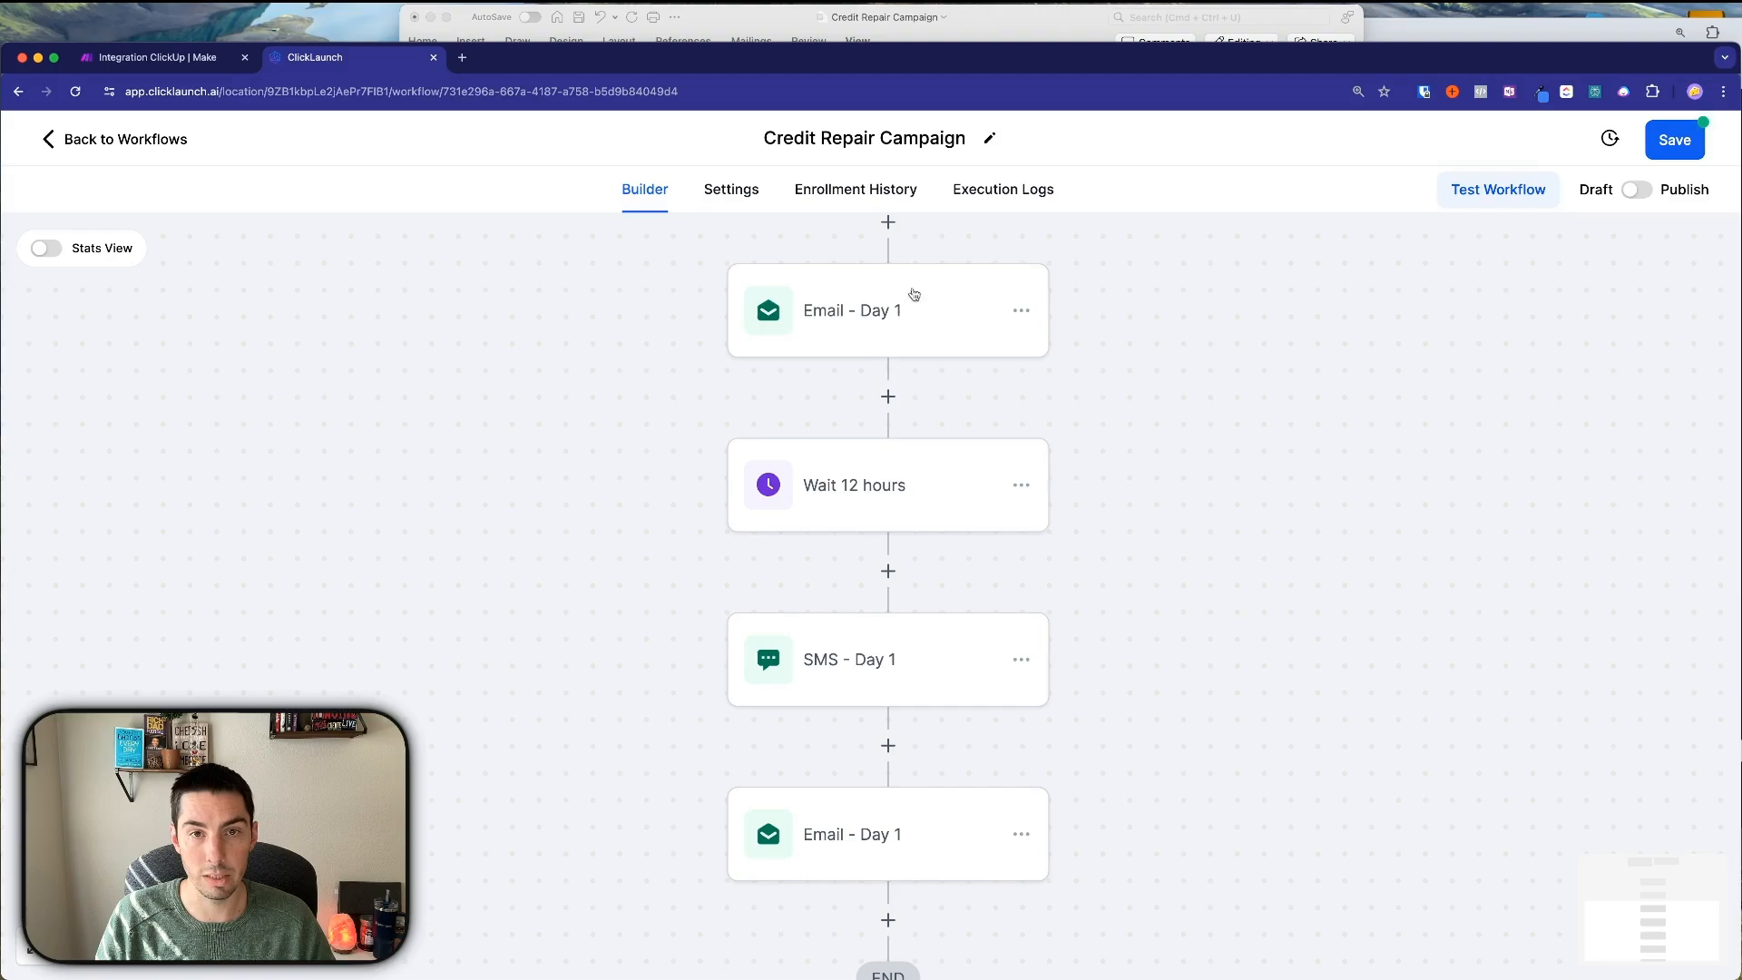
click(788, 38)
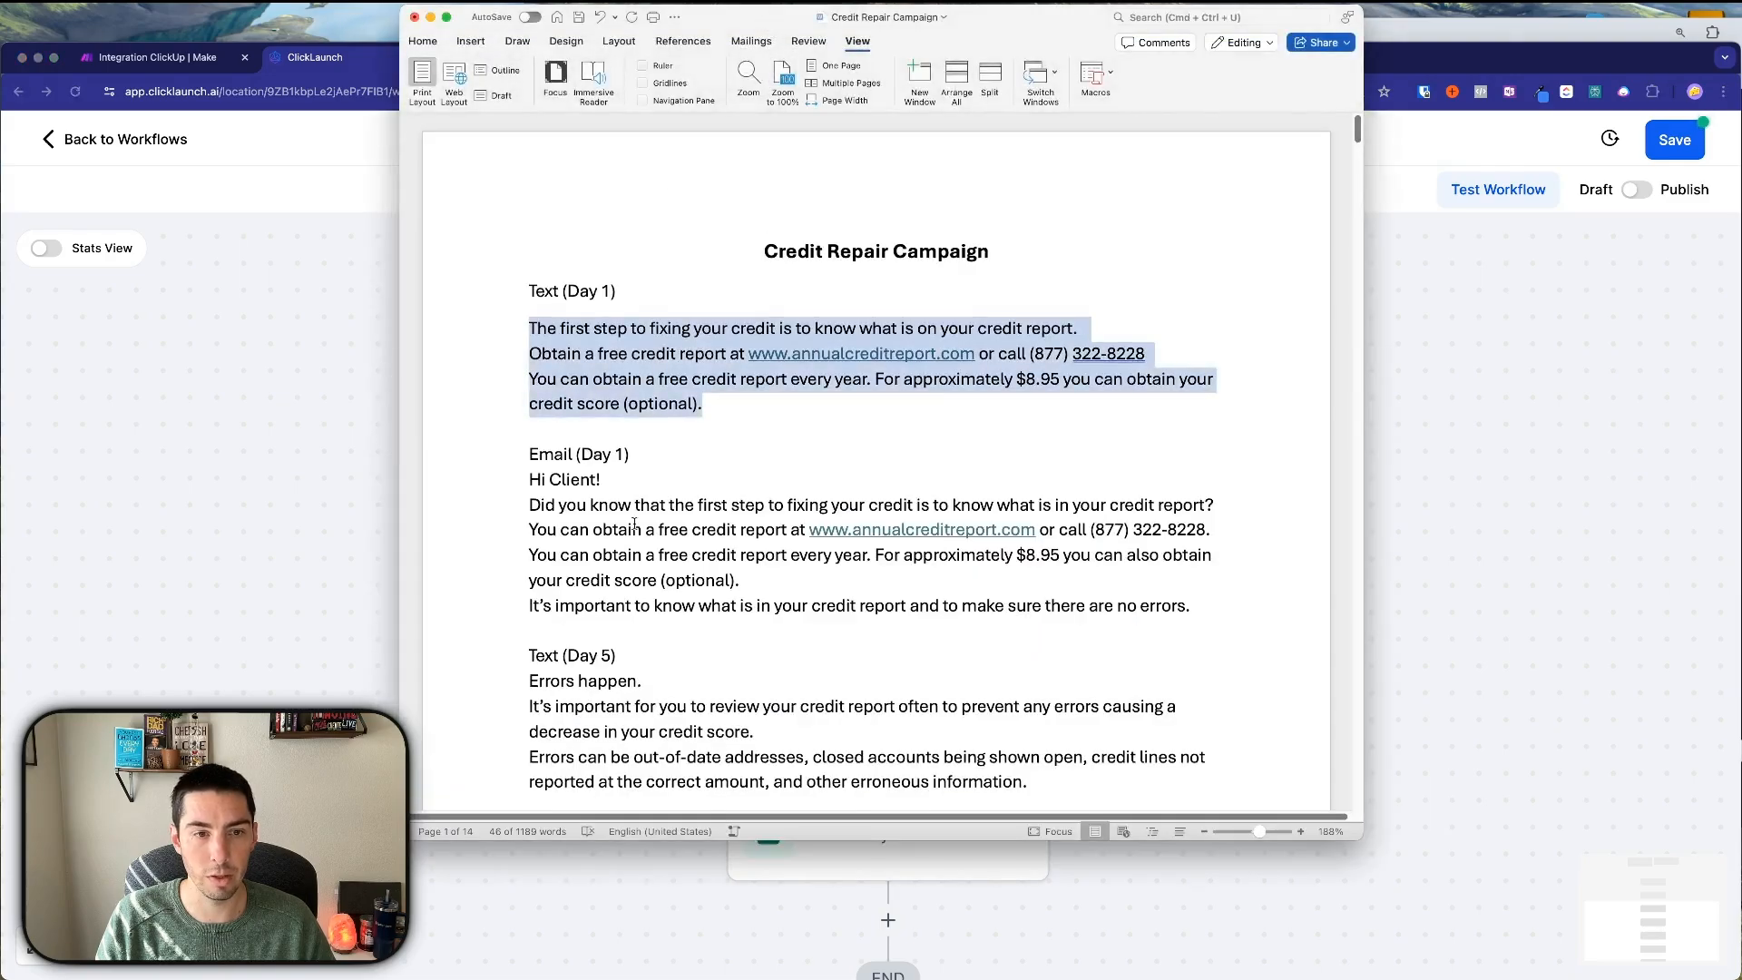
scroll(619, 529, down, 3)
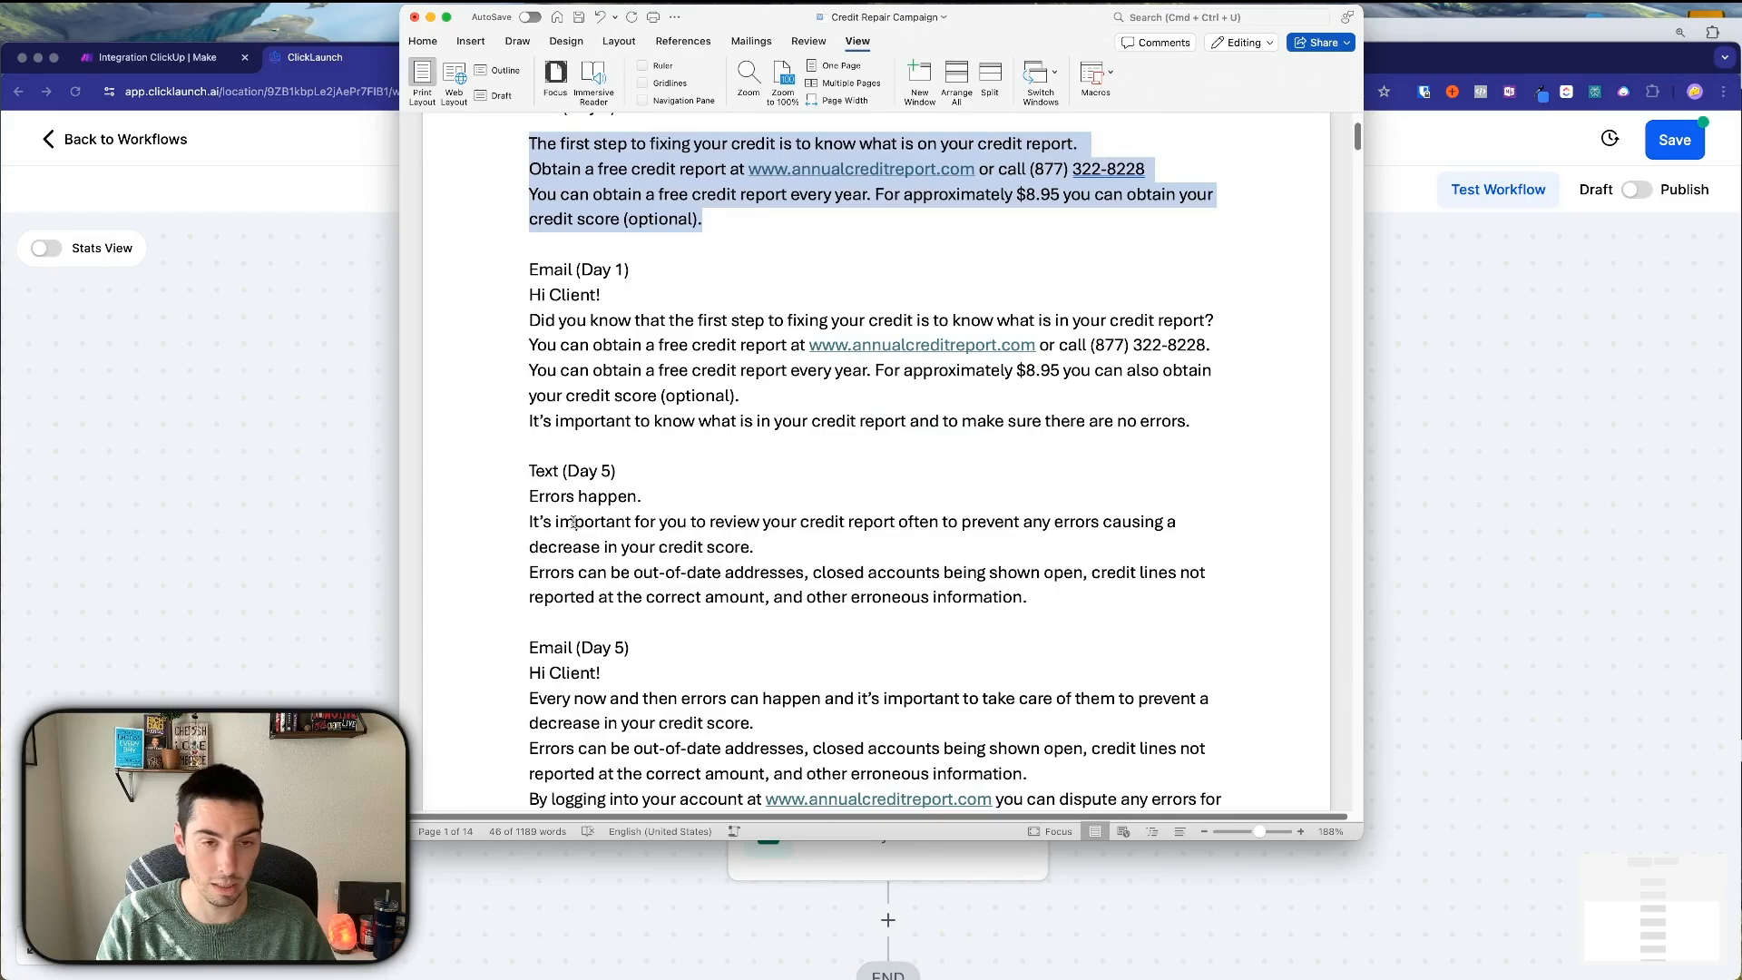
key(super+Tab)
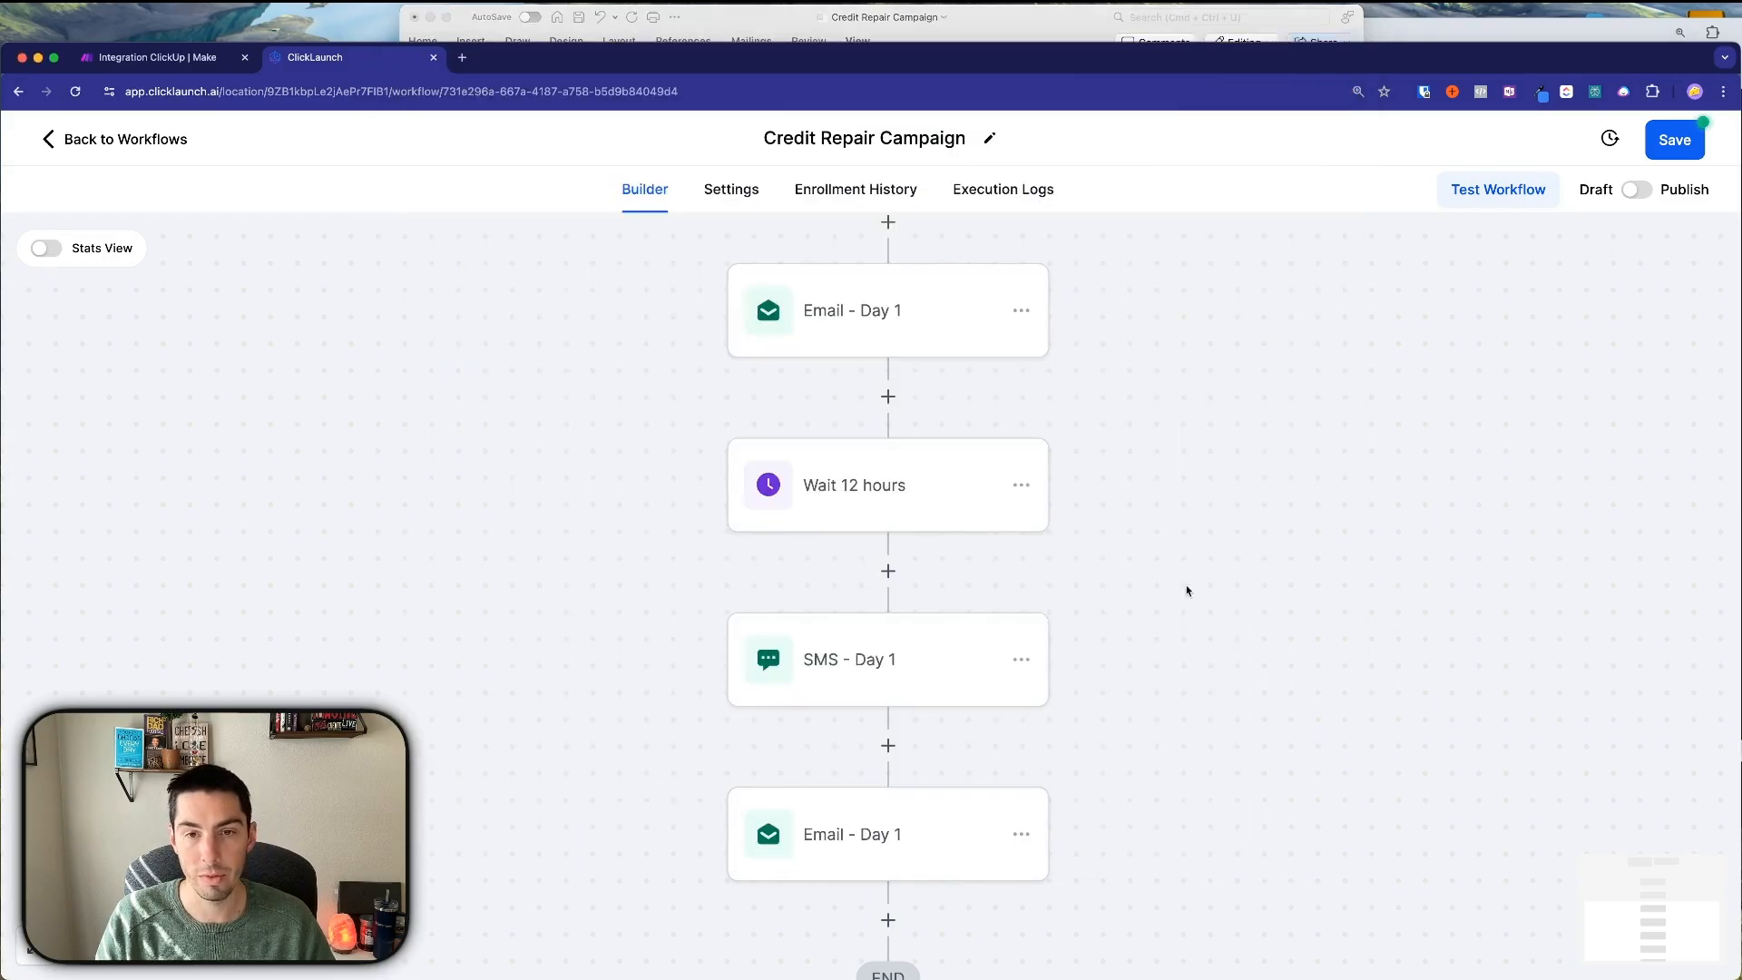
Change the copied wait's duration to 5 days.
click(882, 499)
click(982, 560)
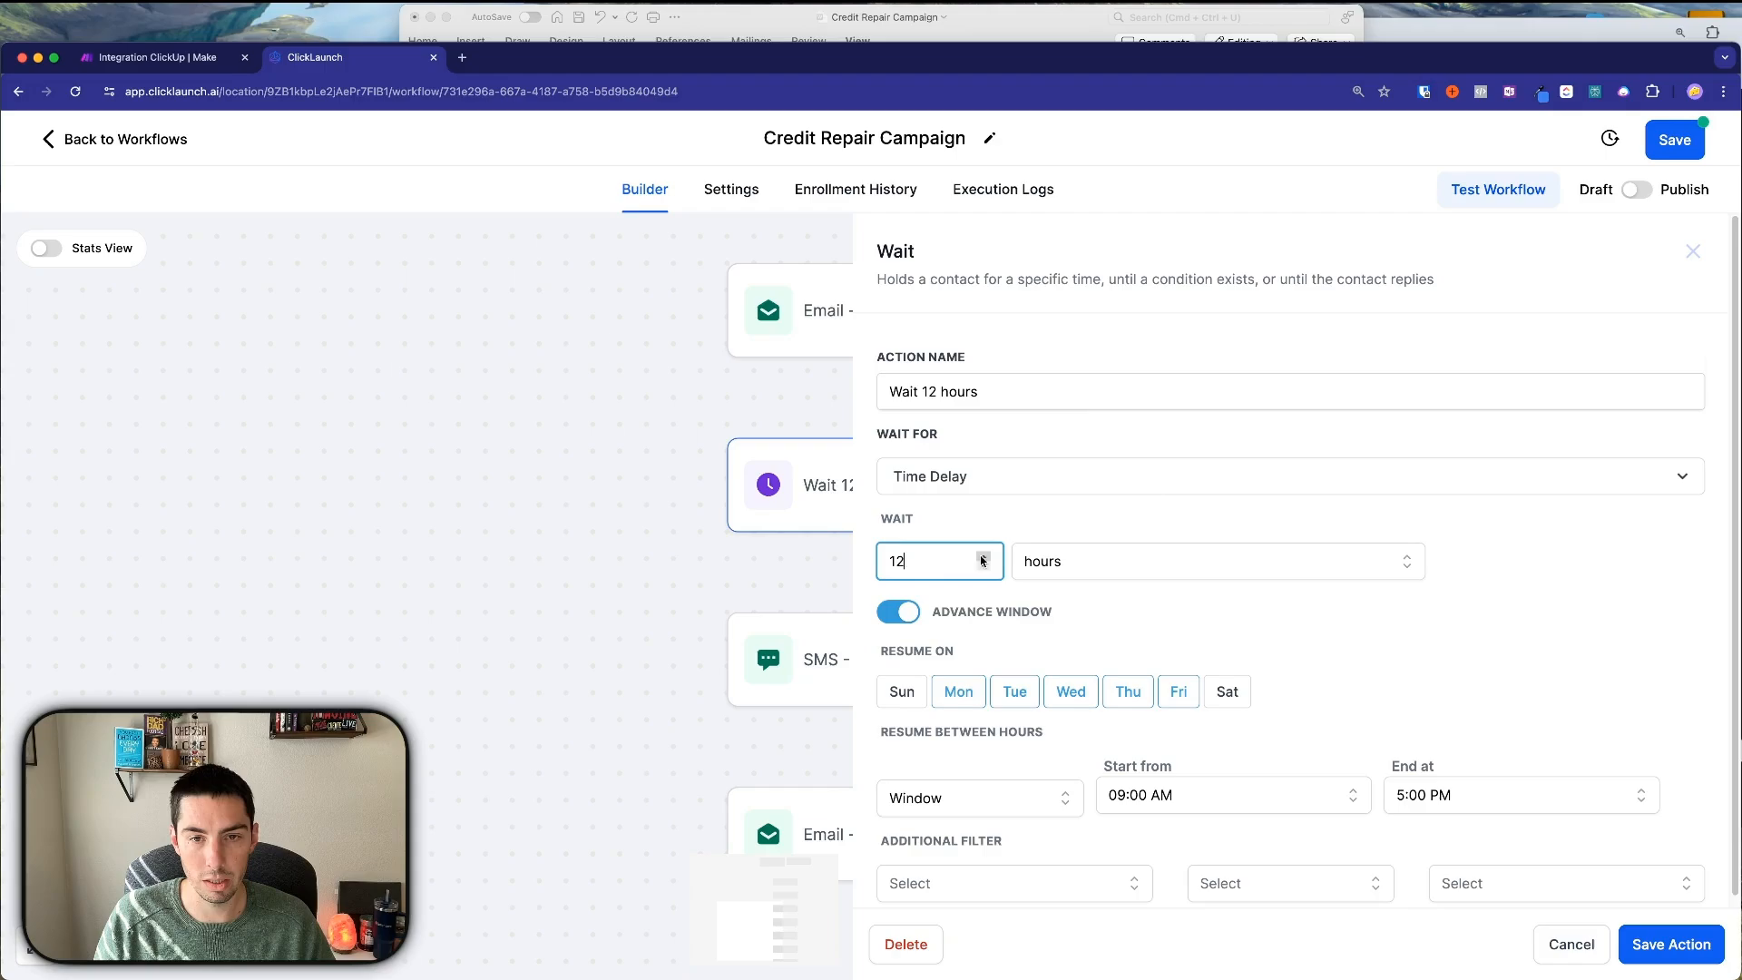
drag(920, 561, 865, 564)
text(5)
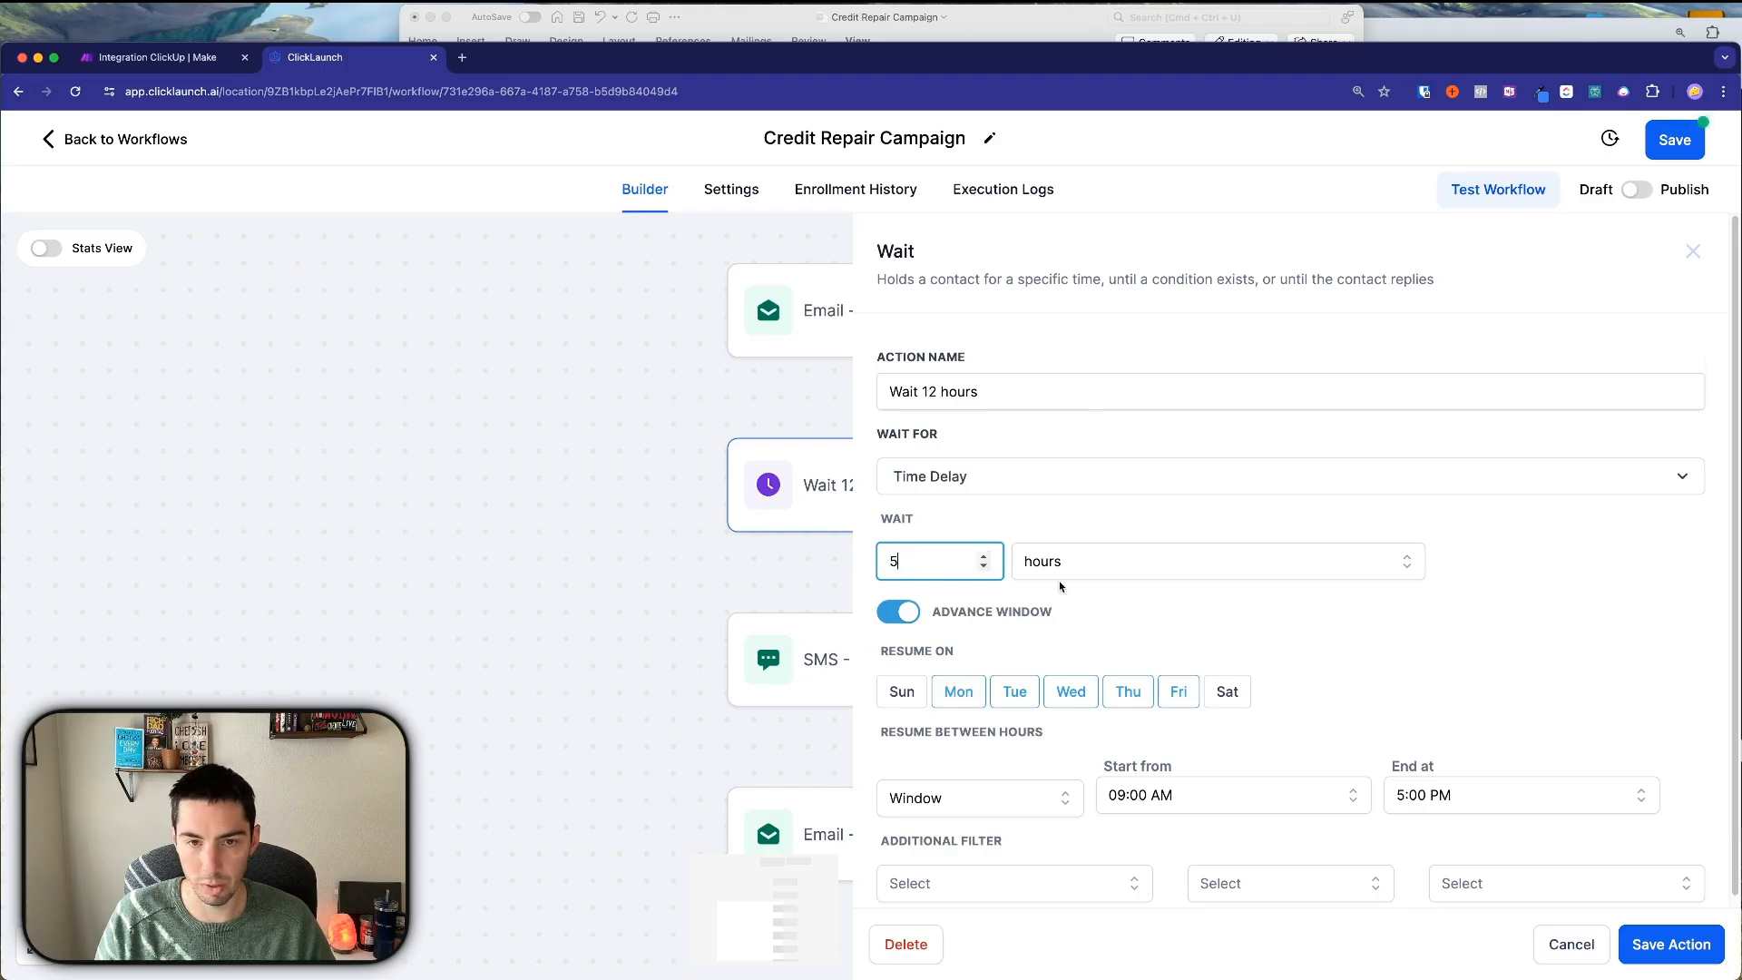
click(1053, 568)
click(1039, 687)
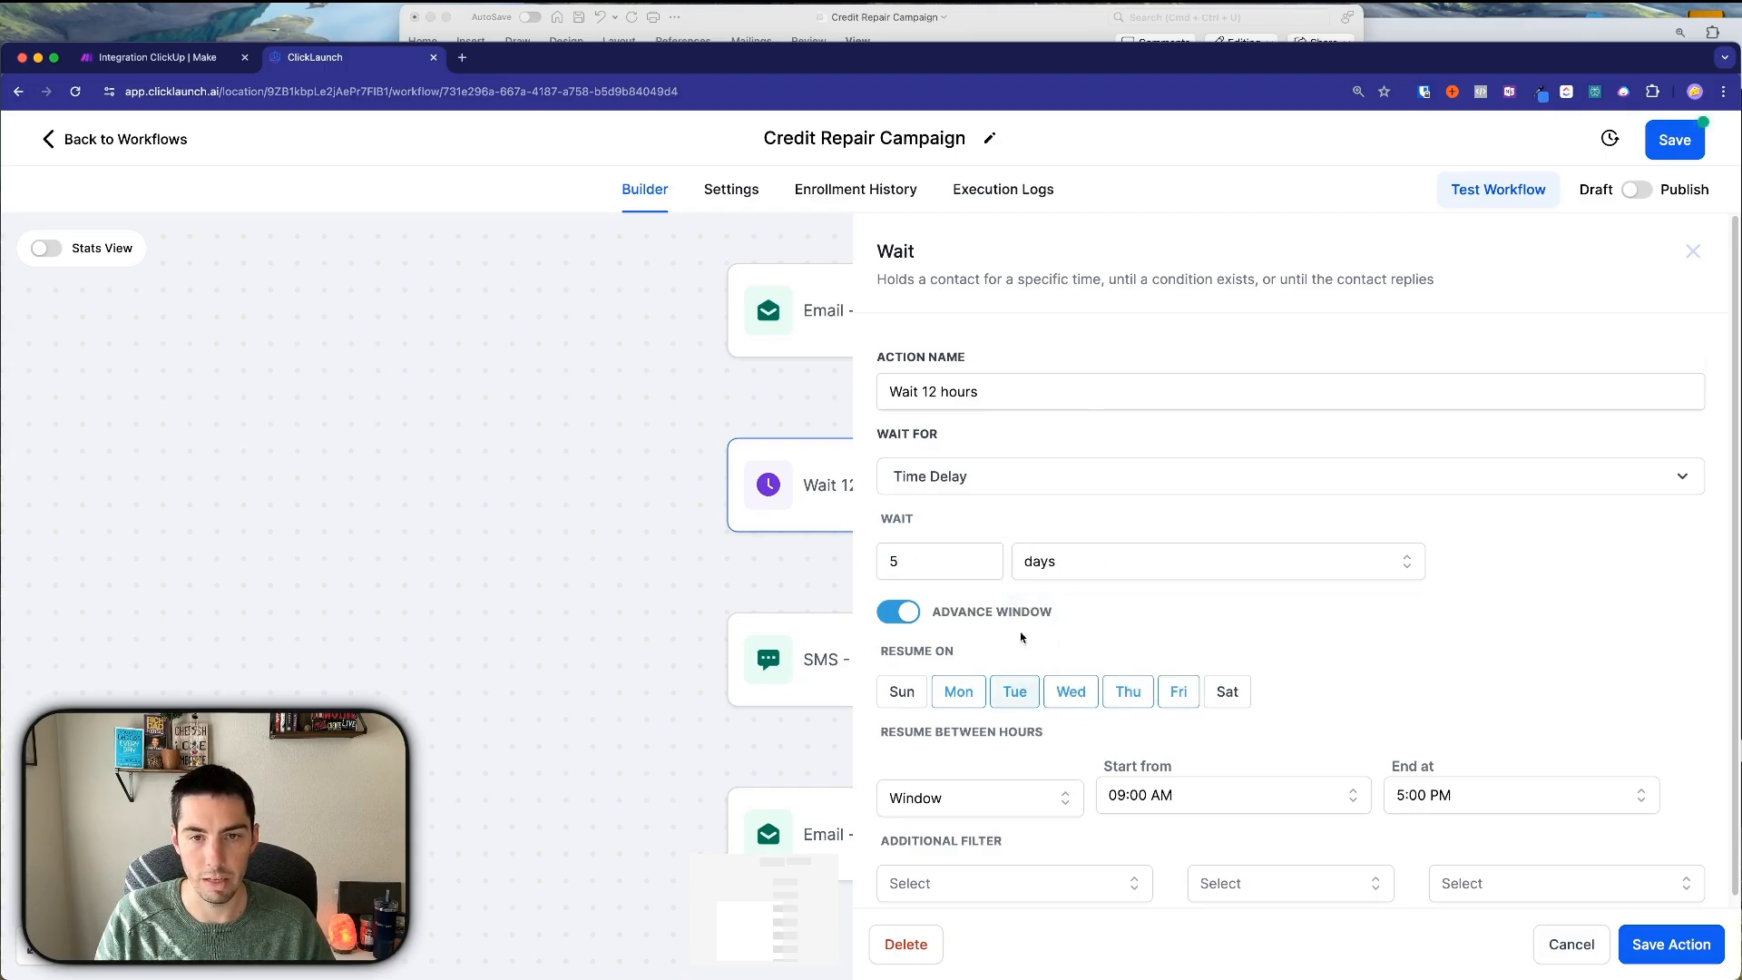
Rename the wait 'Wait 5 Days', turn off the resume window, and save it.
click(1003, 393)
drag(1004, 393, 931, 392)
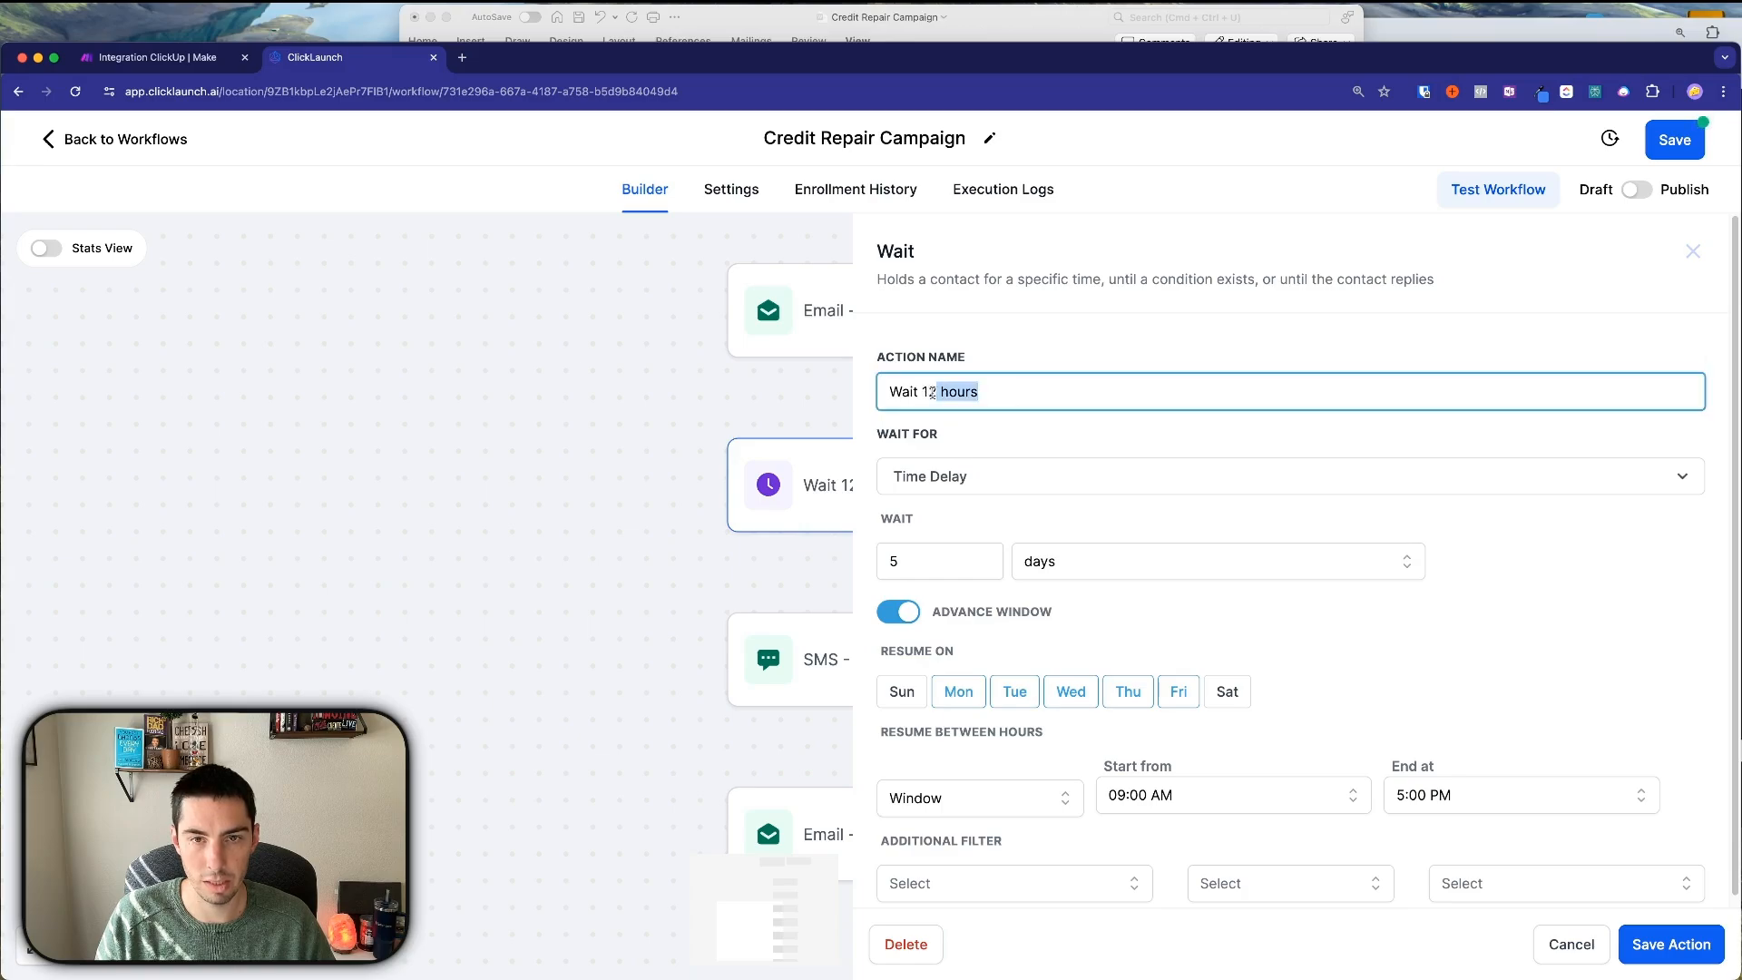
text(5 days)
click(943, 391)
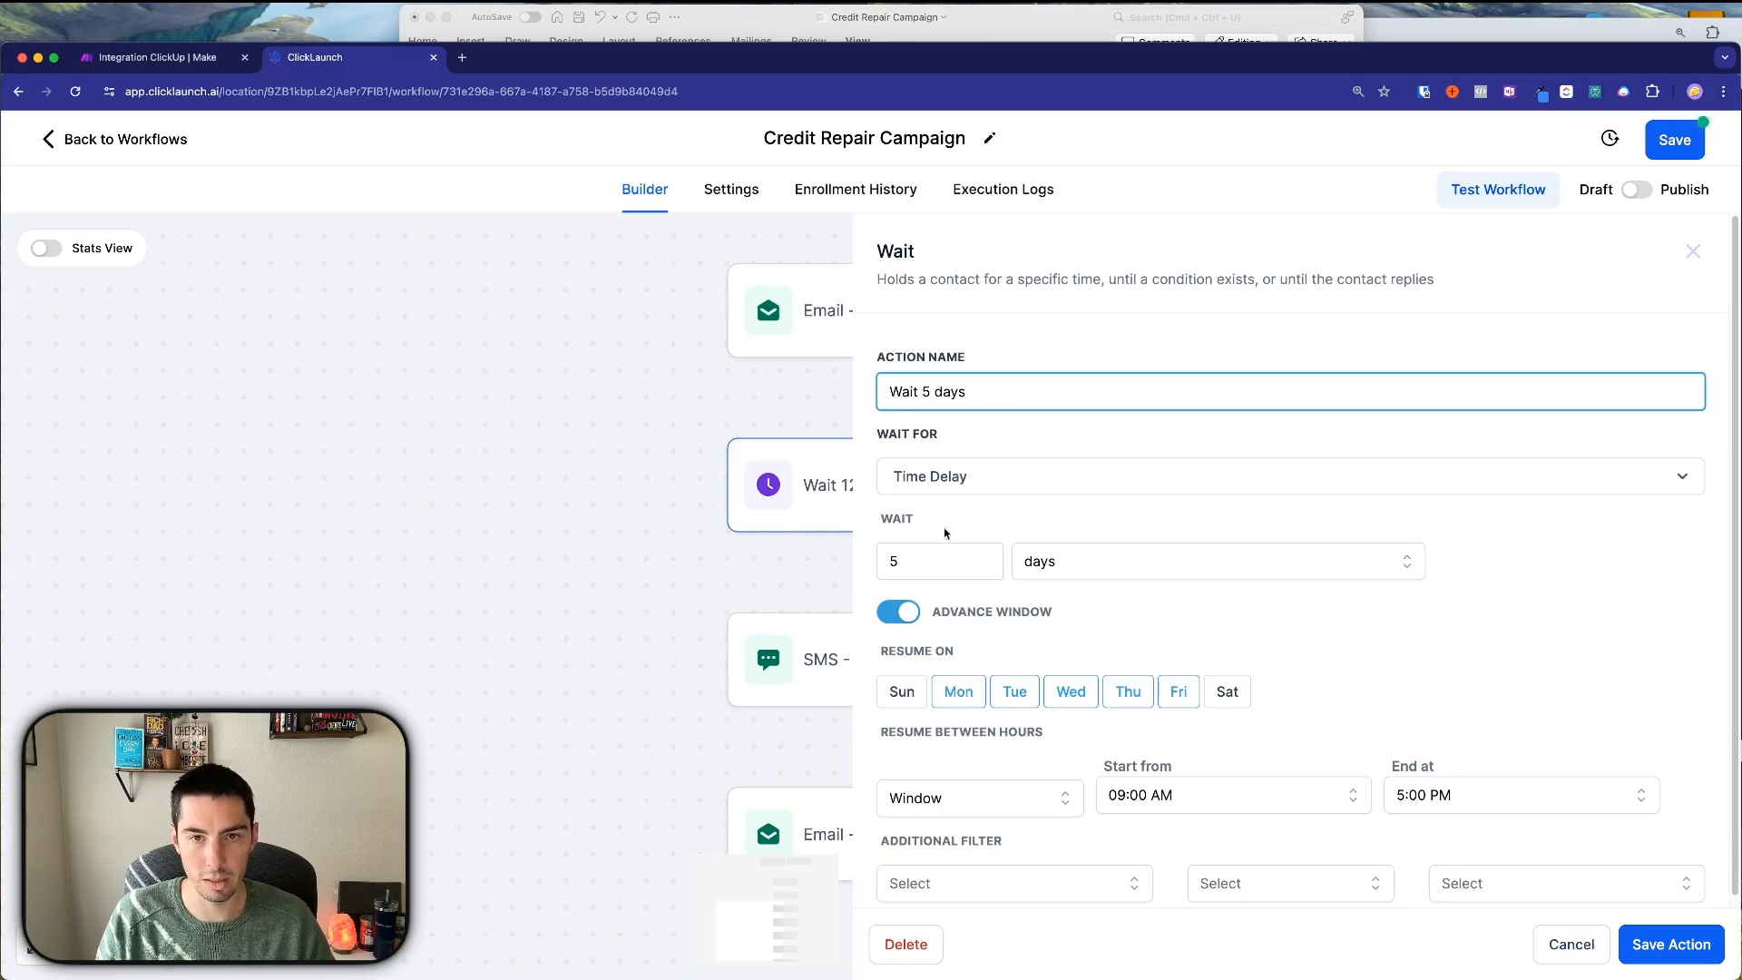
key(BackSpace)
text(D)
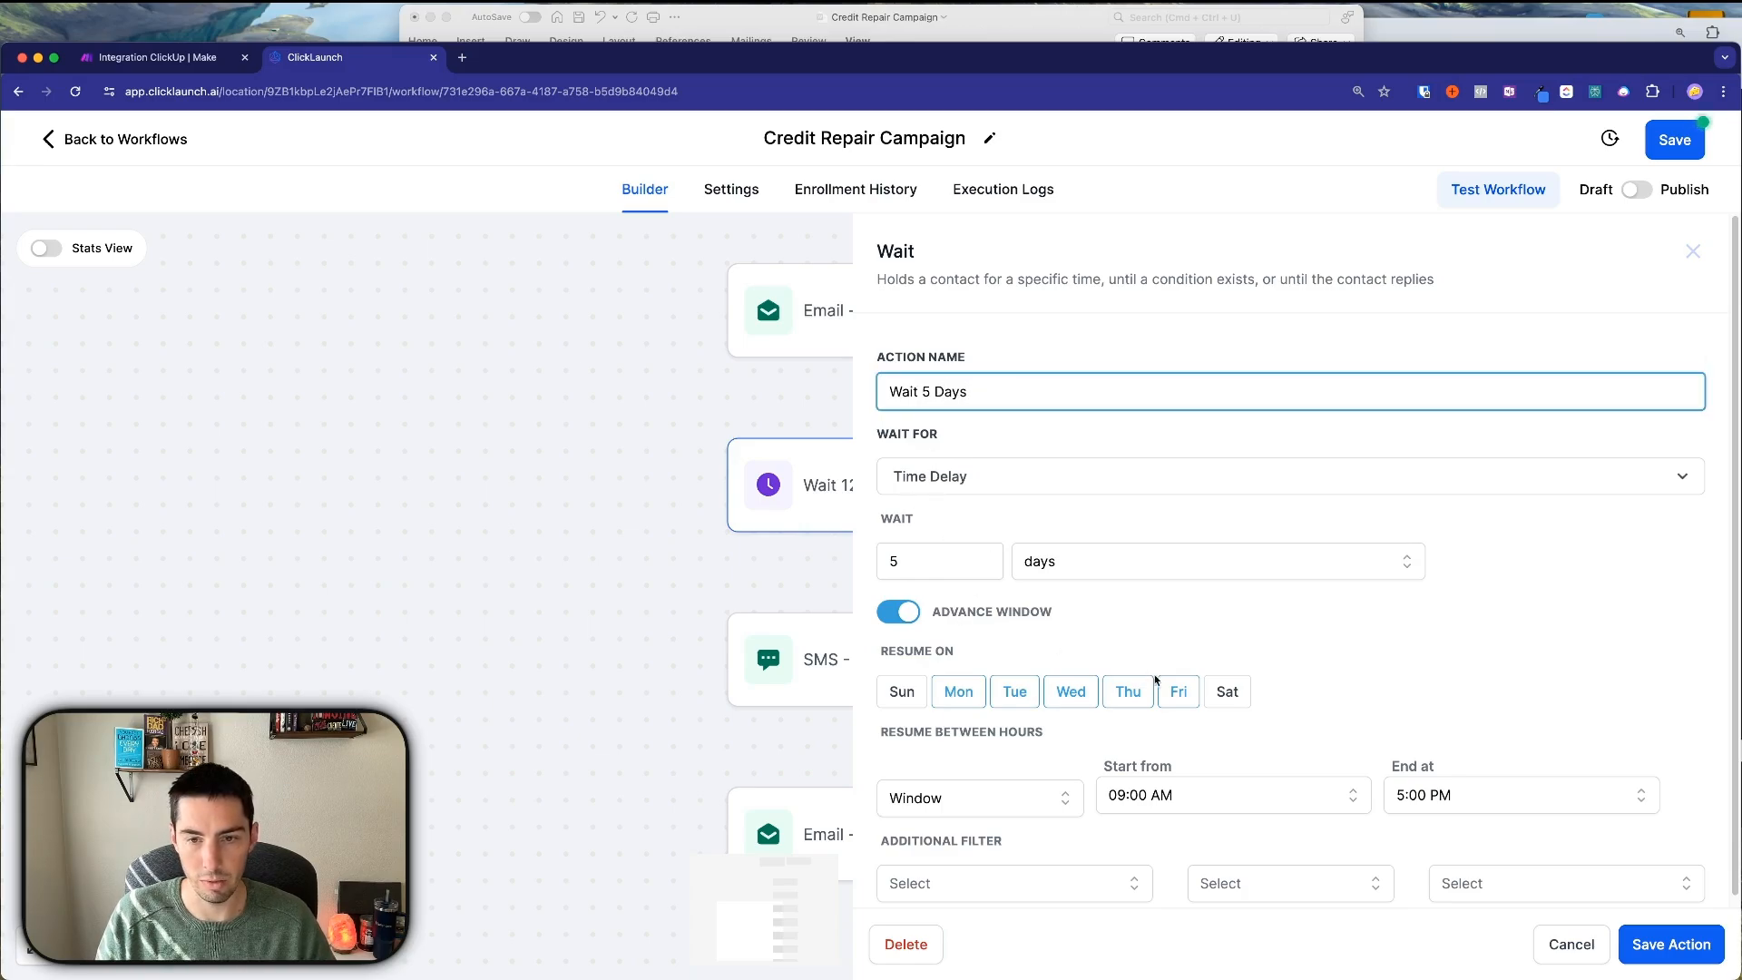
scroll(1165, 690, down, 1)
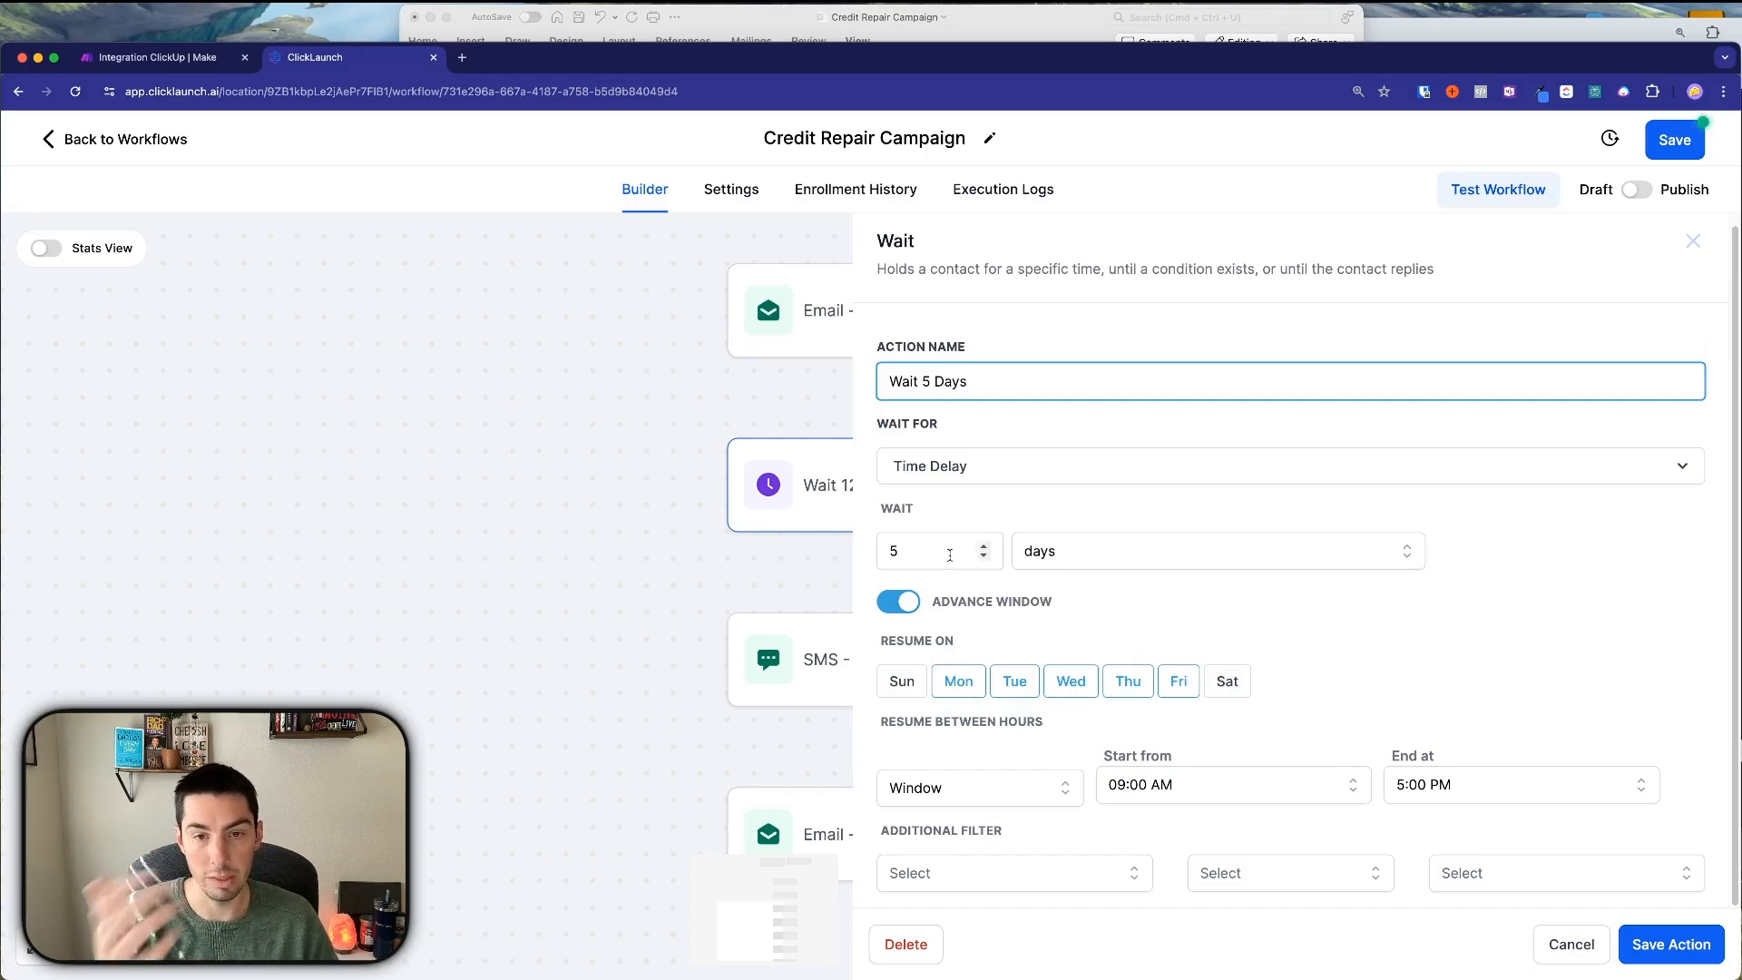
click(899, 601)
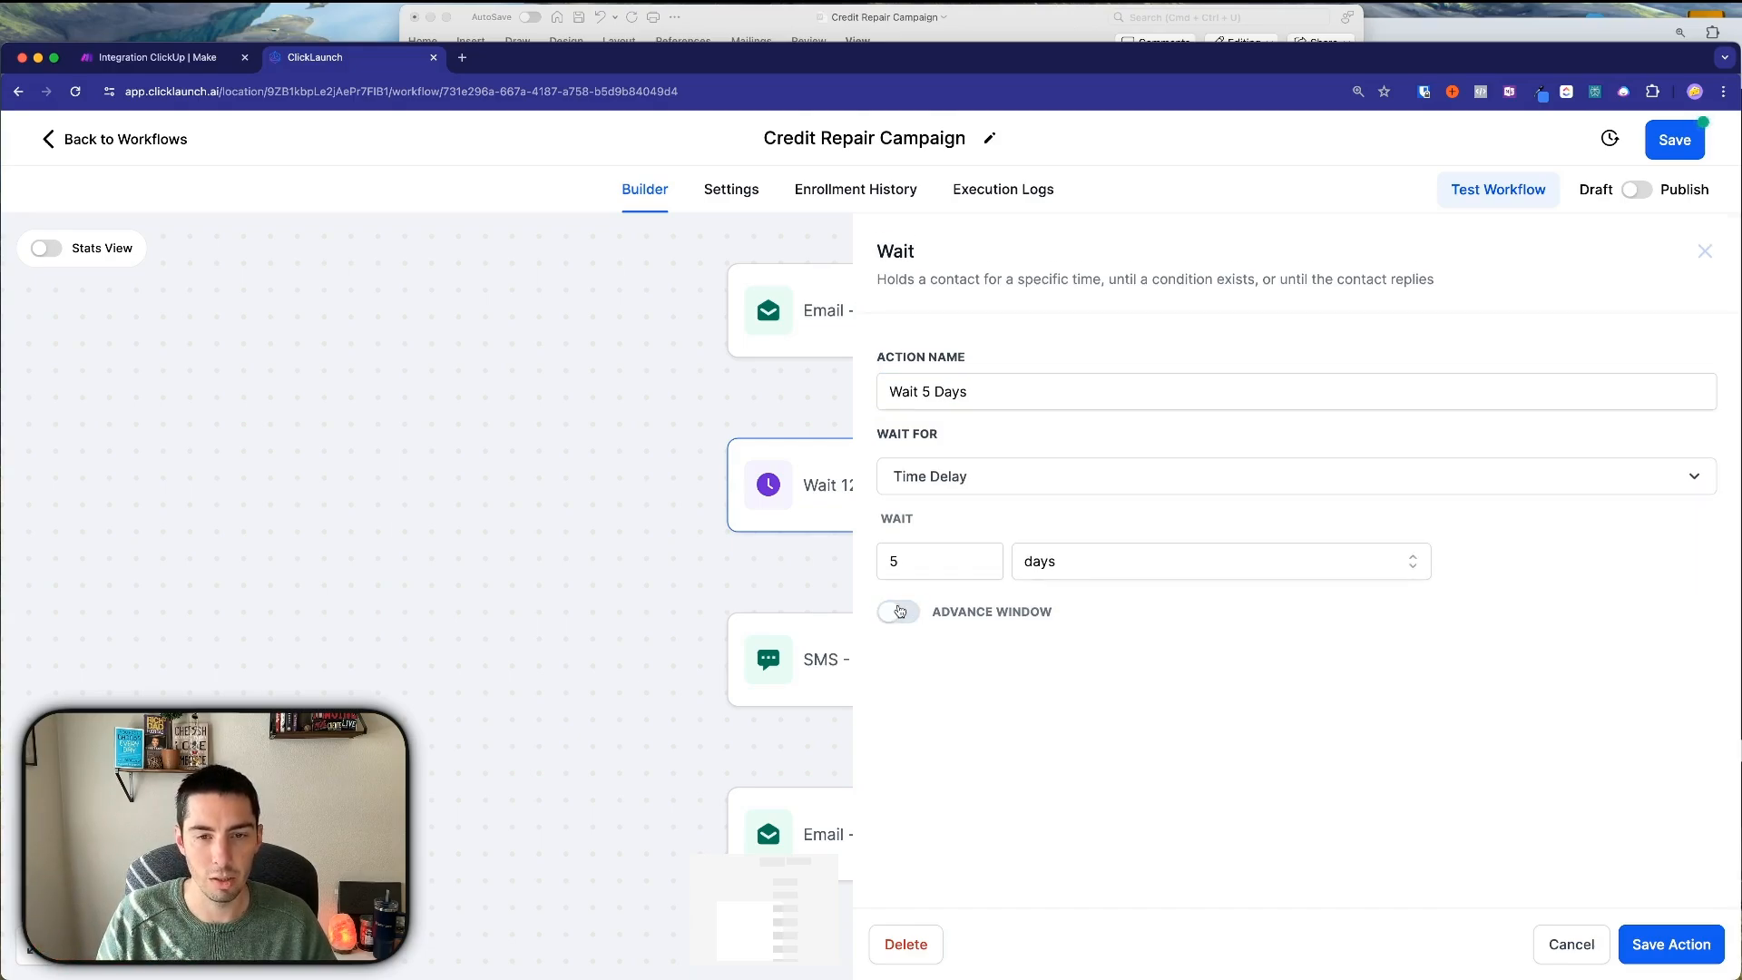
click(1664, 947)
Rename the copied SMS step 'SMS - Day 5' and replace its message with the Word Day 5 text.
click(931, 616)
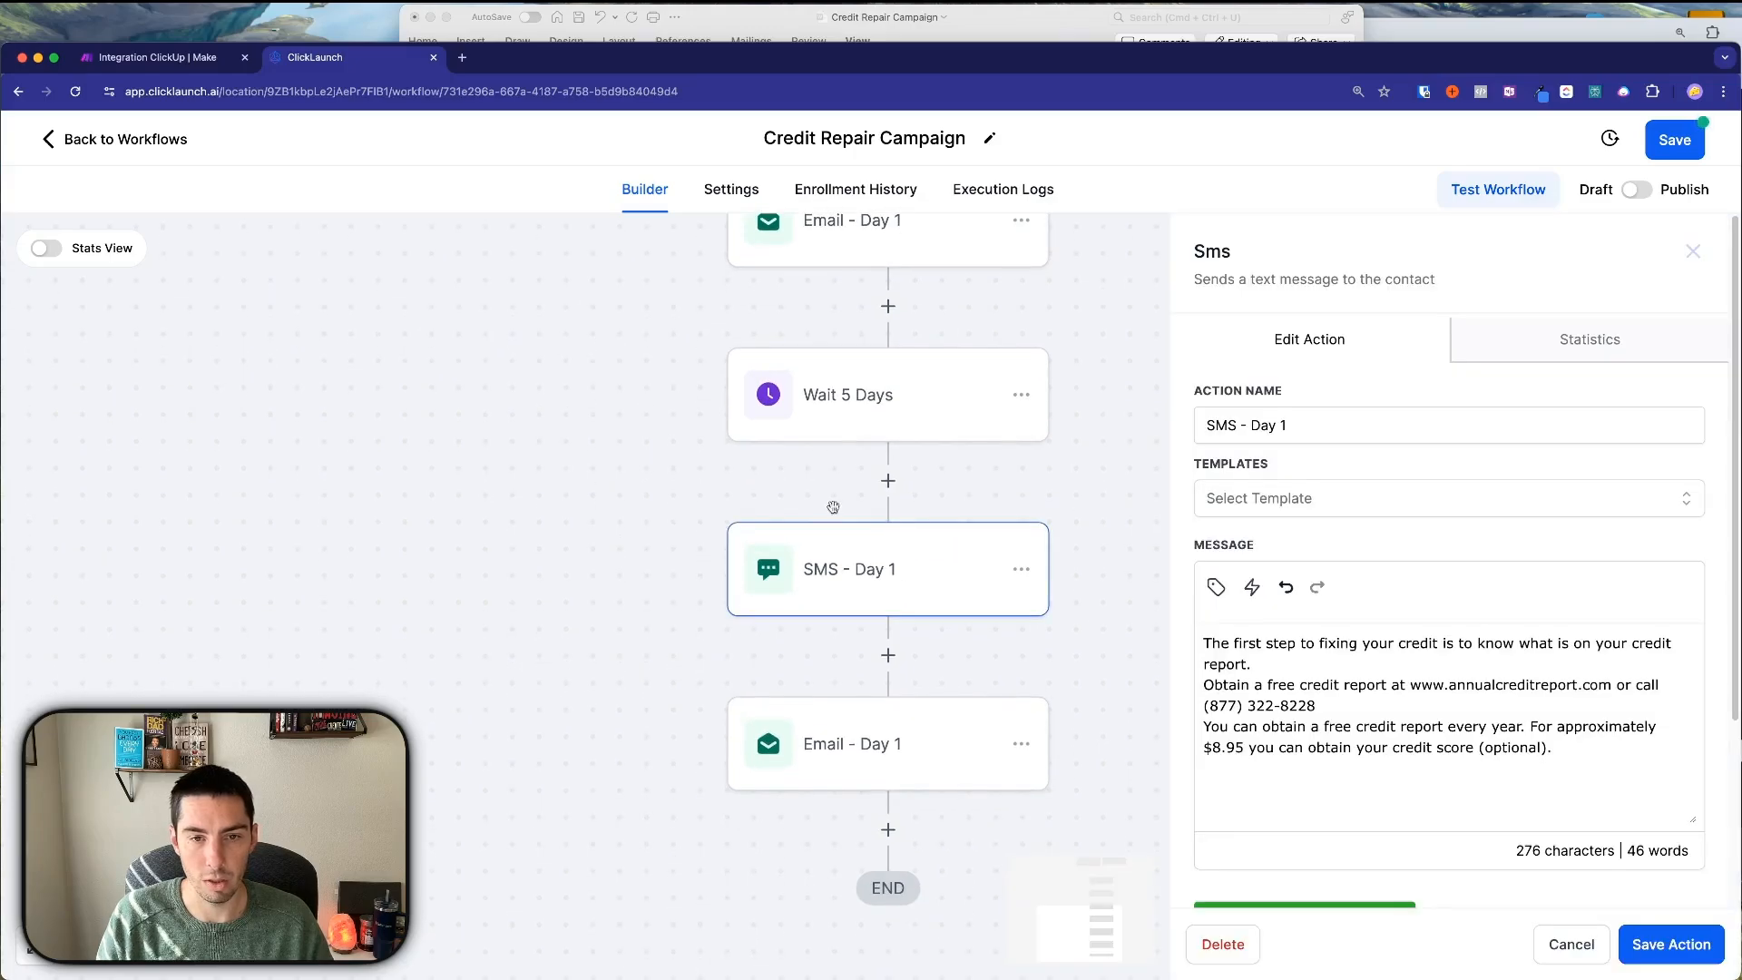
click(1283, 425)
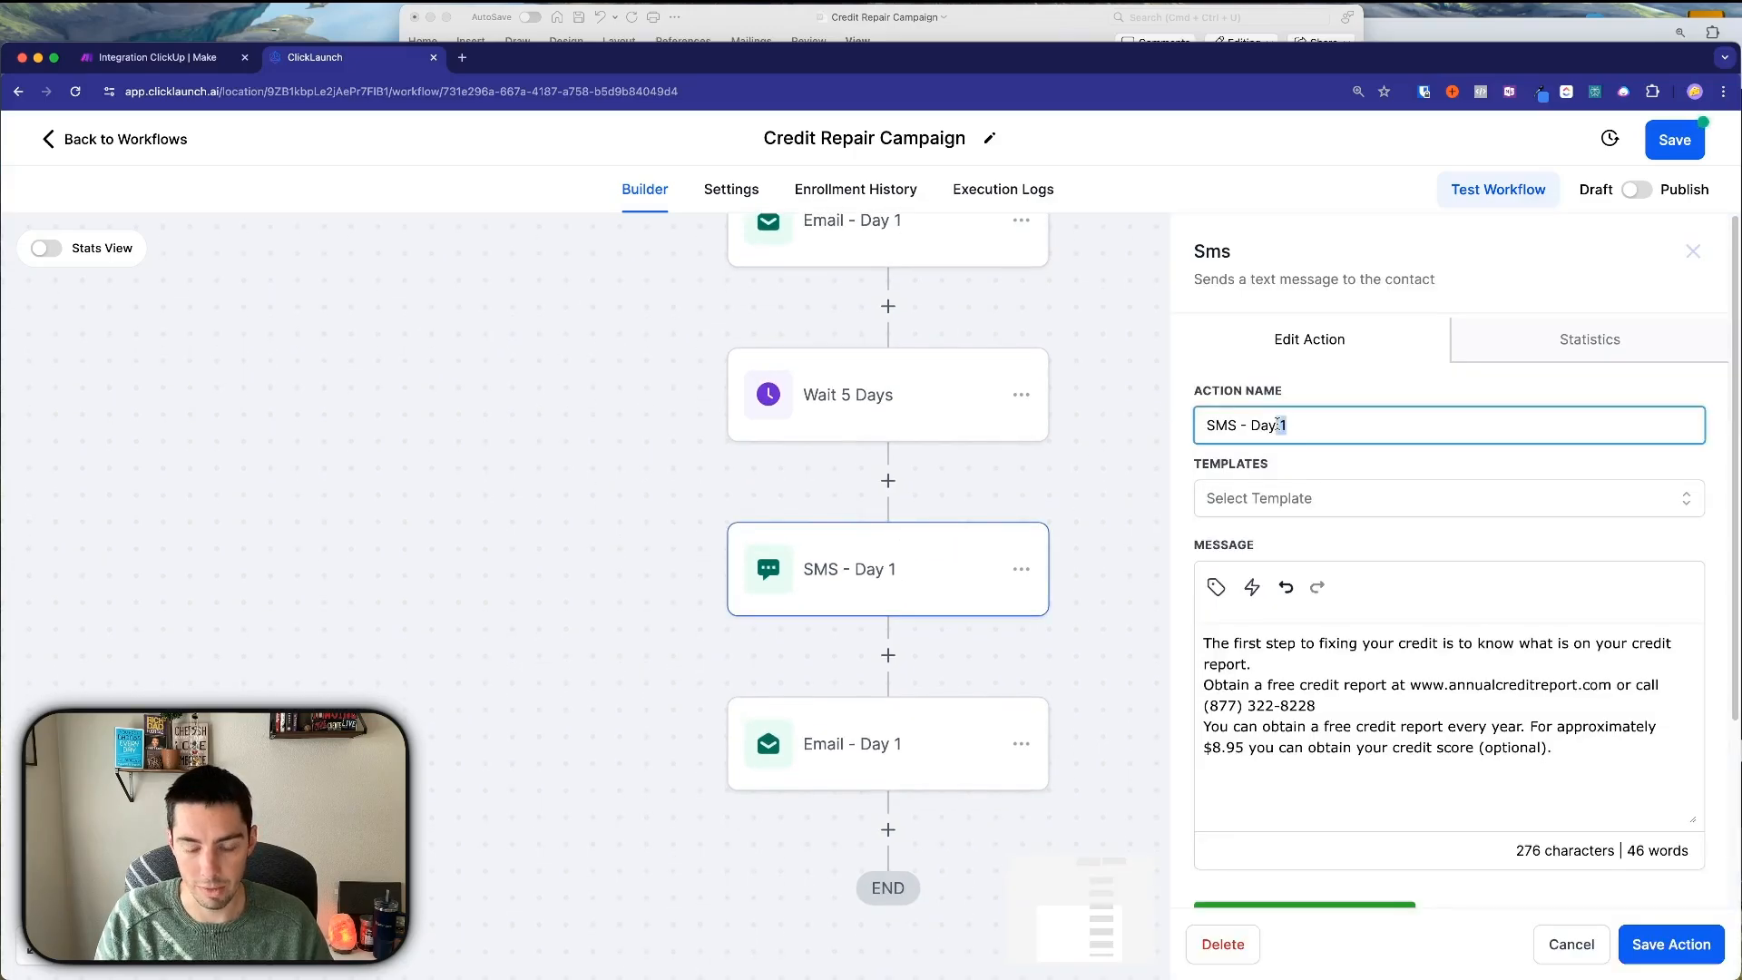
key(BackSpace)
click(791, 33)
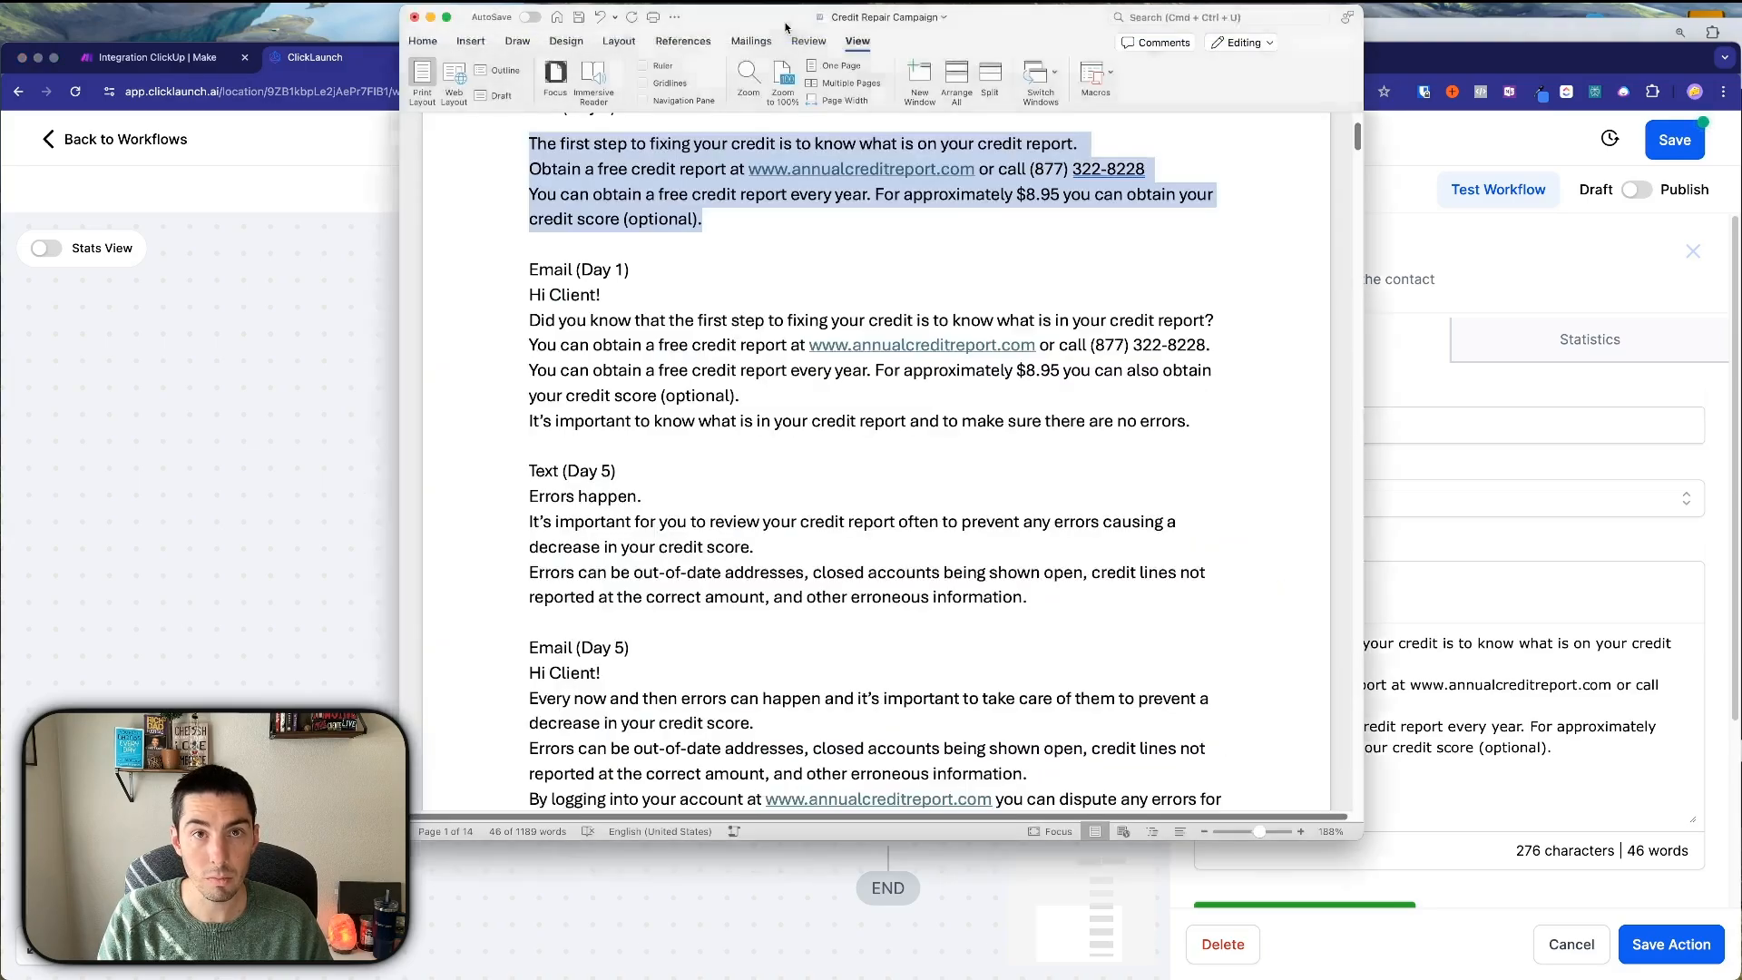
scroll(585, 370, down, 2)
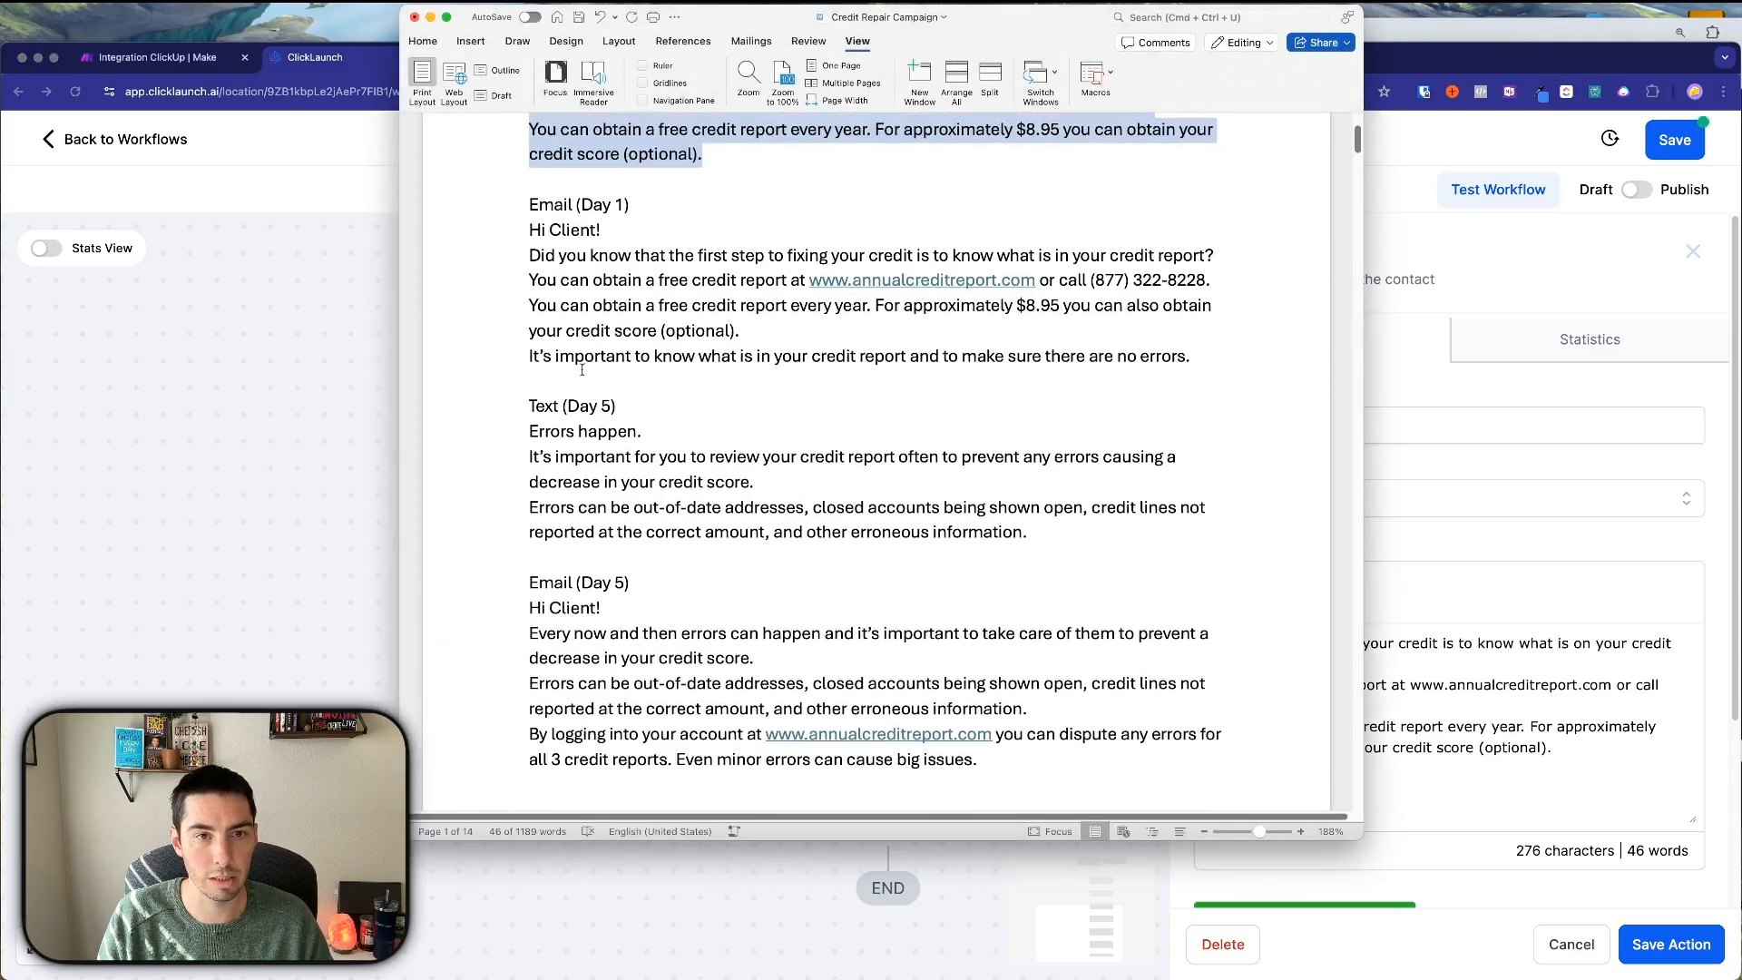
scroll(582, 370, up, 1)
drag(531, 439, 1032, 545)
click(1461, 734)
key(super+a)
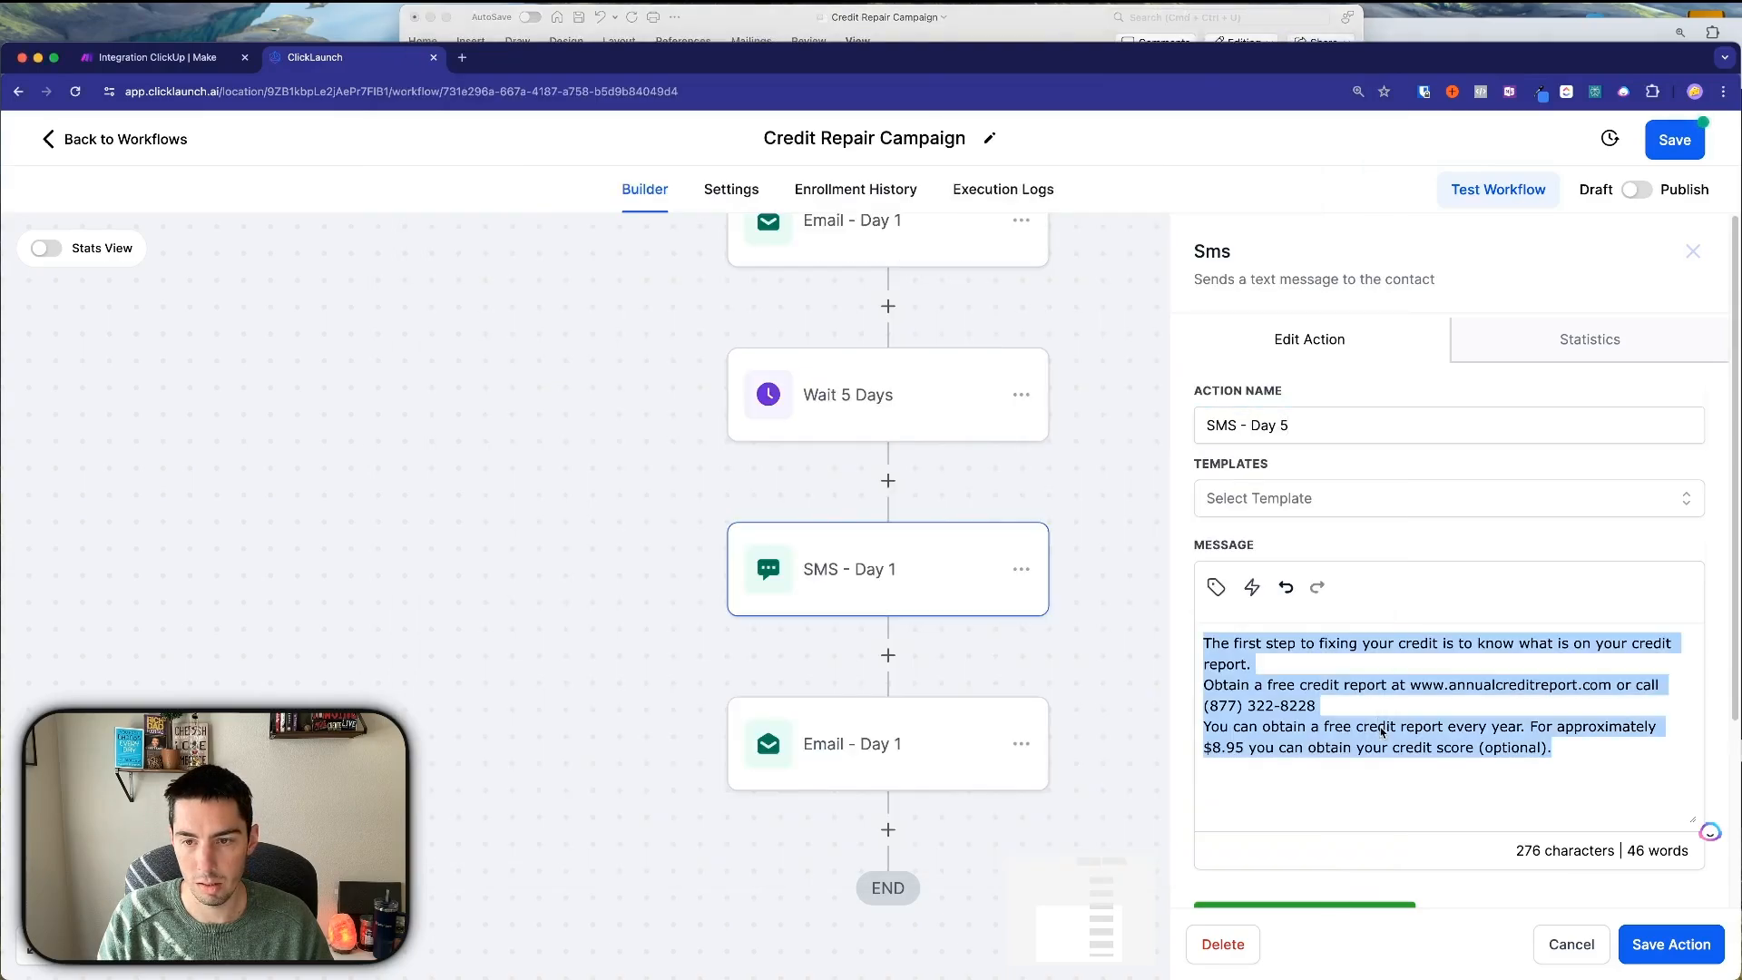
key(super+v)
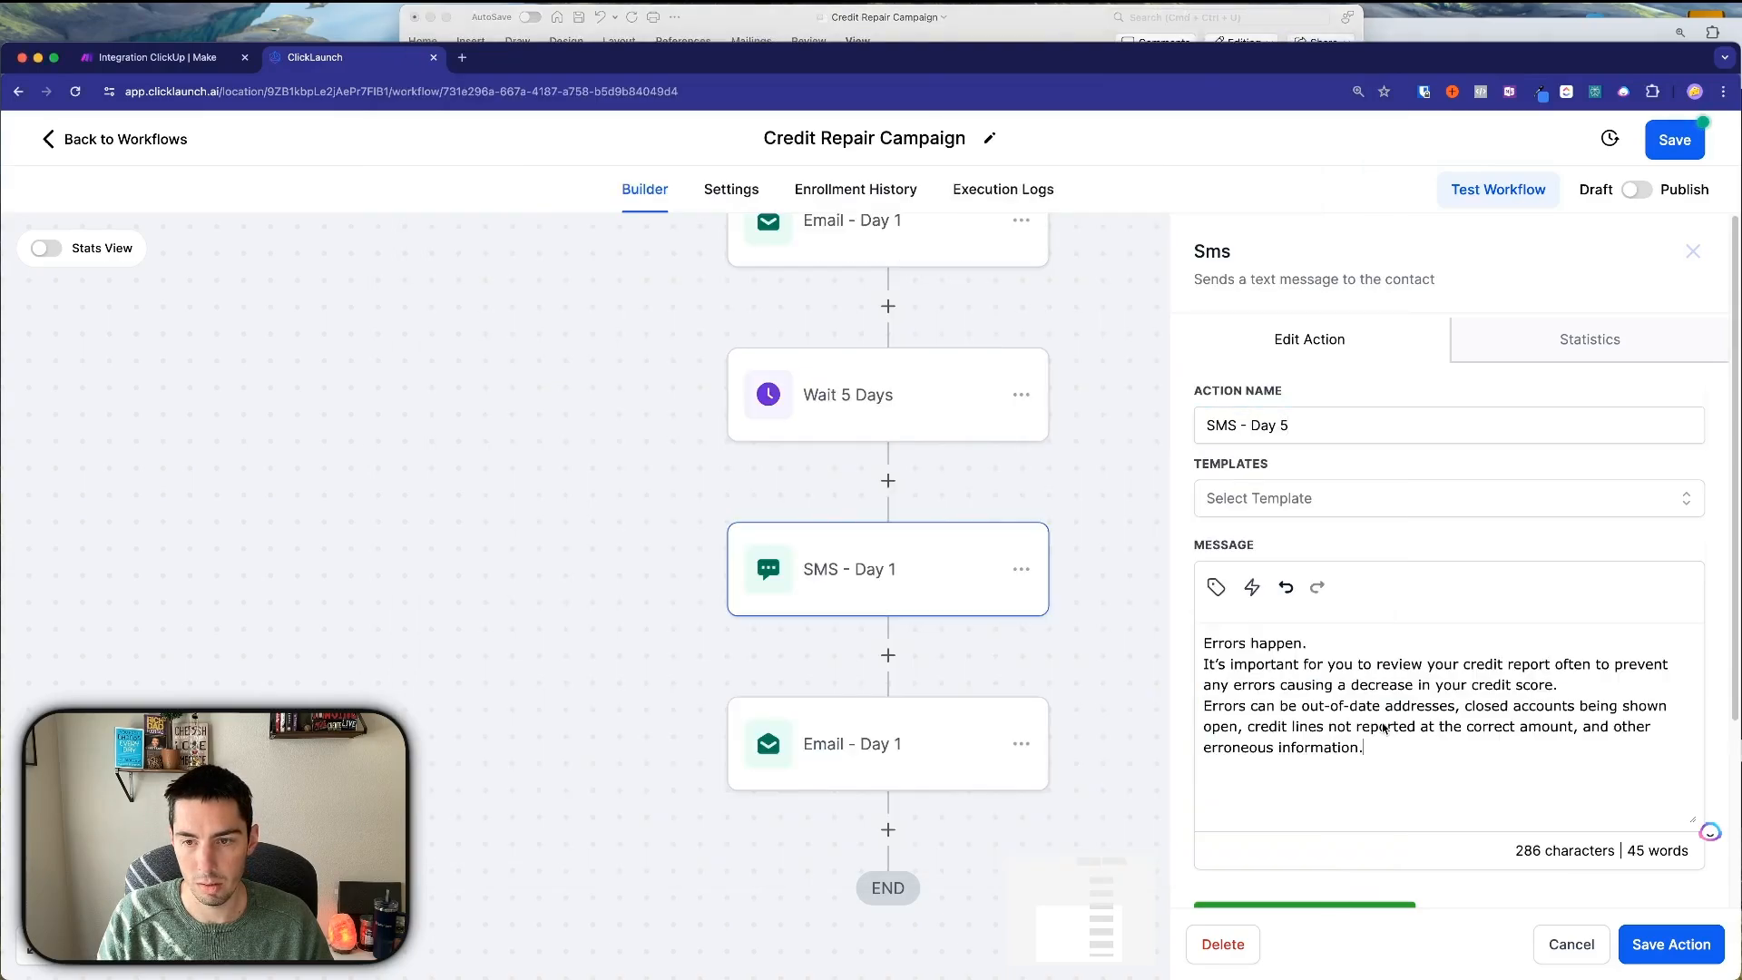
click(1651, 946)
Set the copied email step to the Credit Repair - Day 5 template, rename it 'Email - Day 5', and save.
click(859, 764)
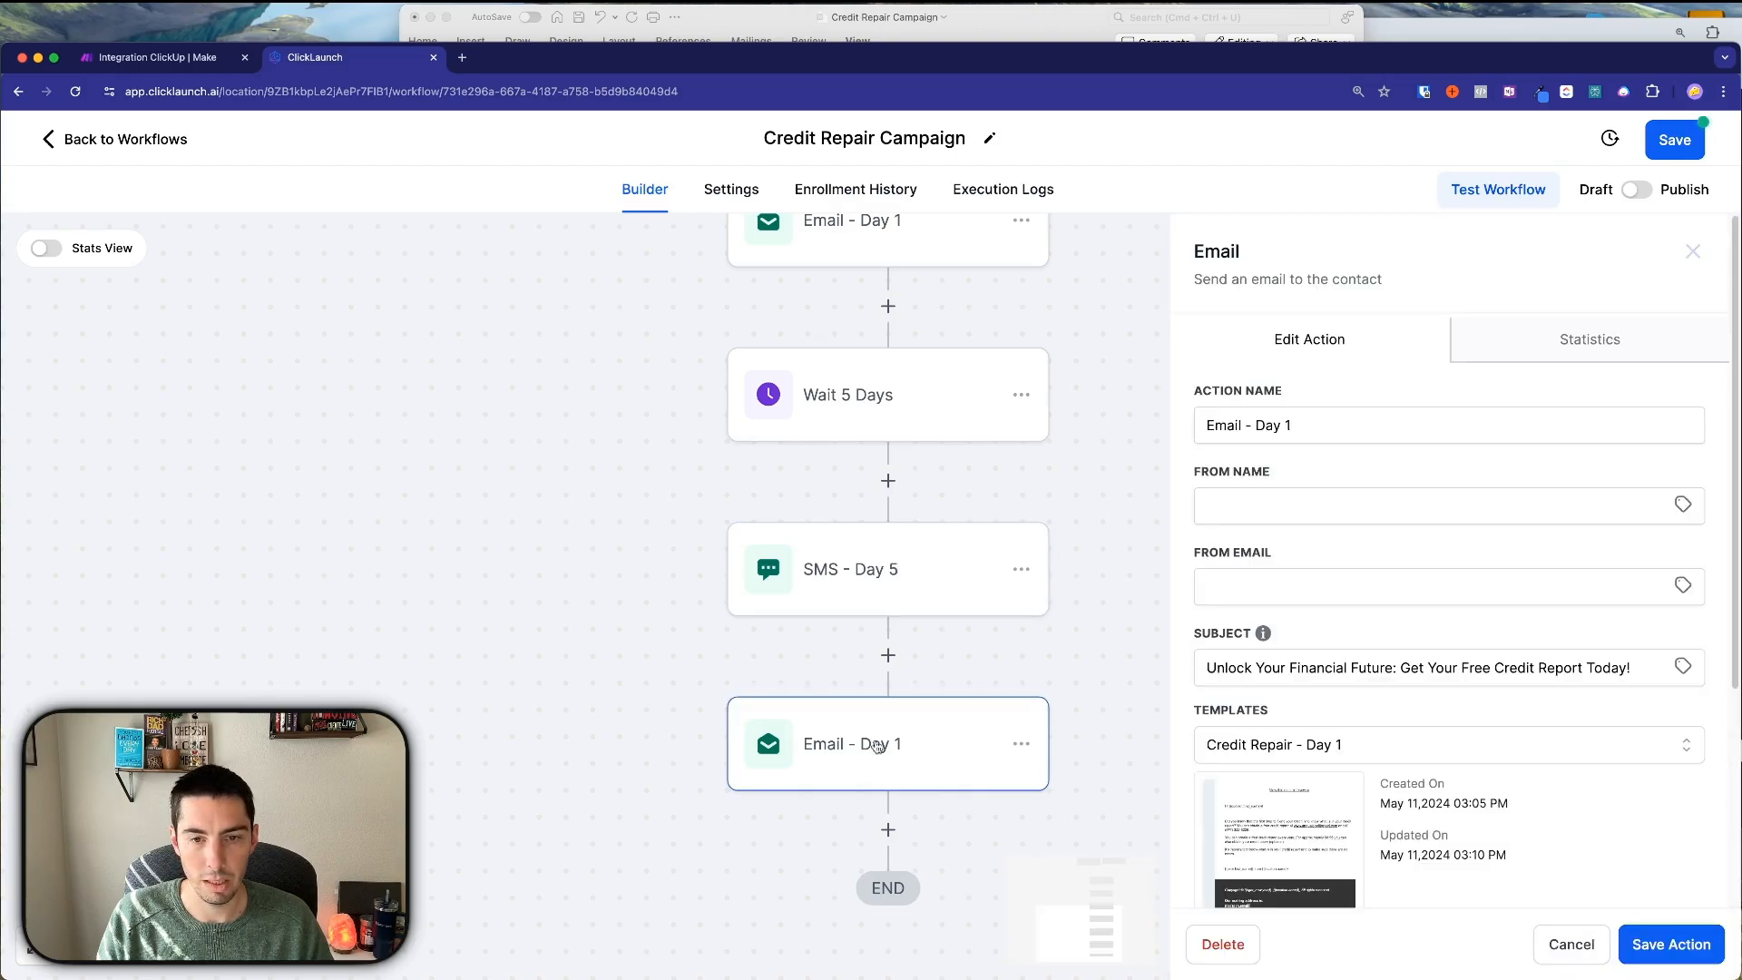
scroll(1290, 665, down, 2)
scroll(1290, 665, down, 2)
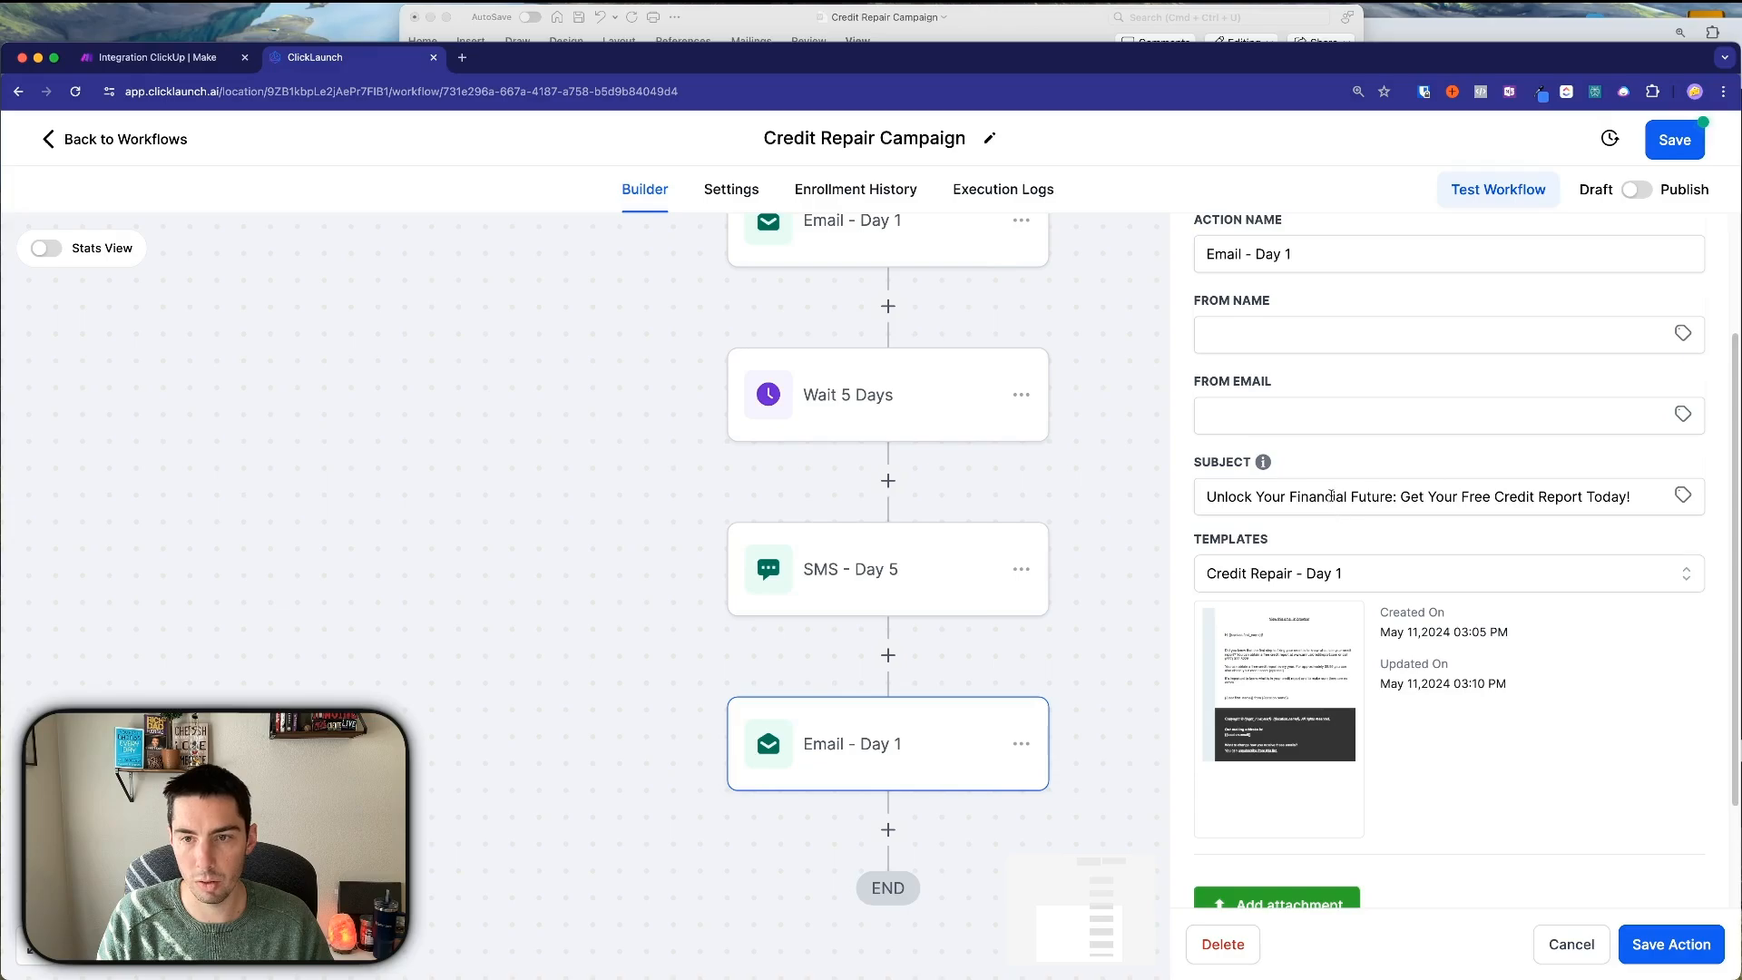
click(1315, 575)
scroll(1309, 757, down, 3)
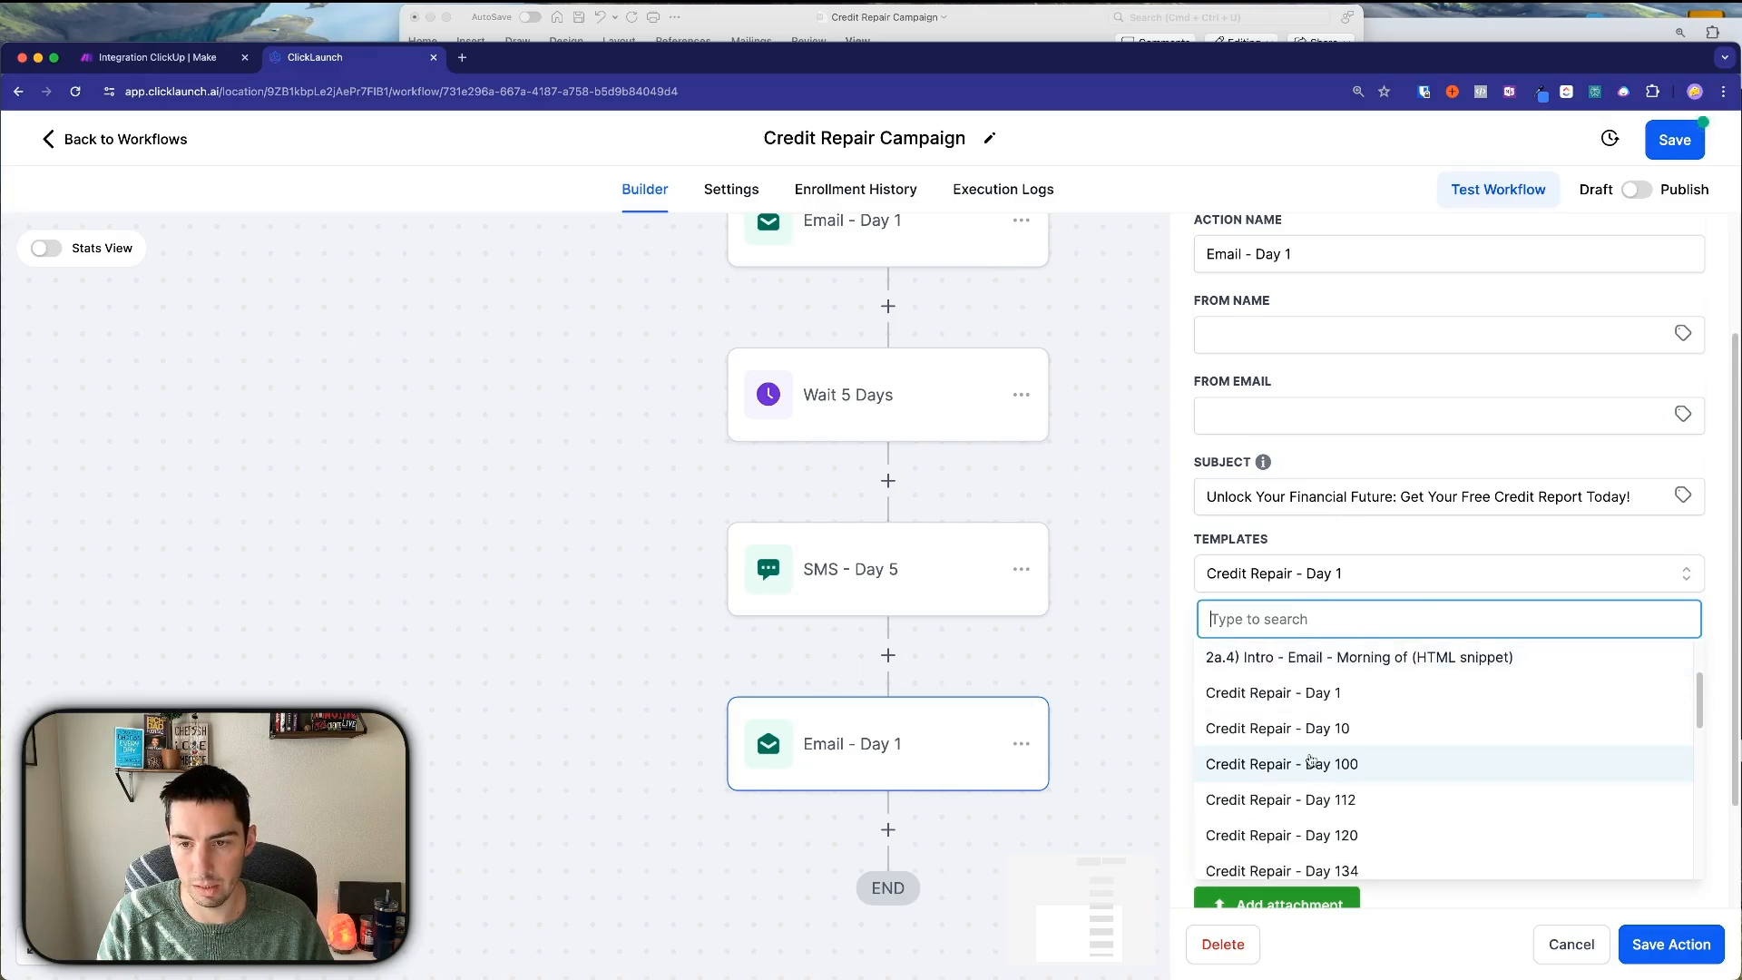
scroll(1309, 761, down, 5)
click(1372, 761)
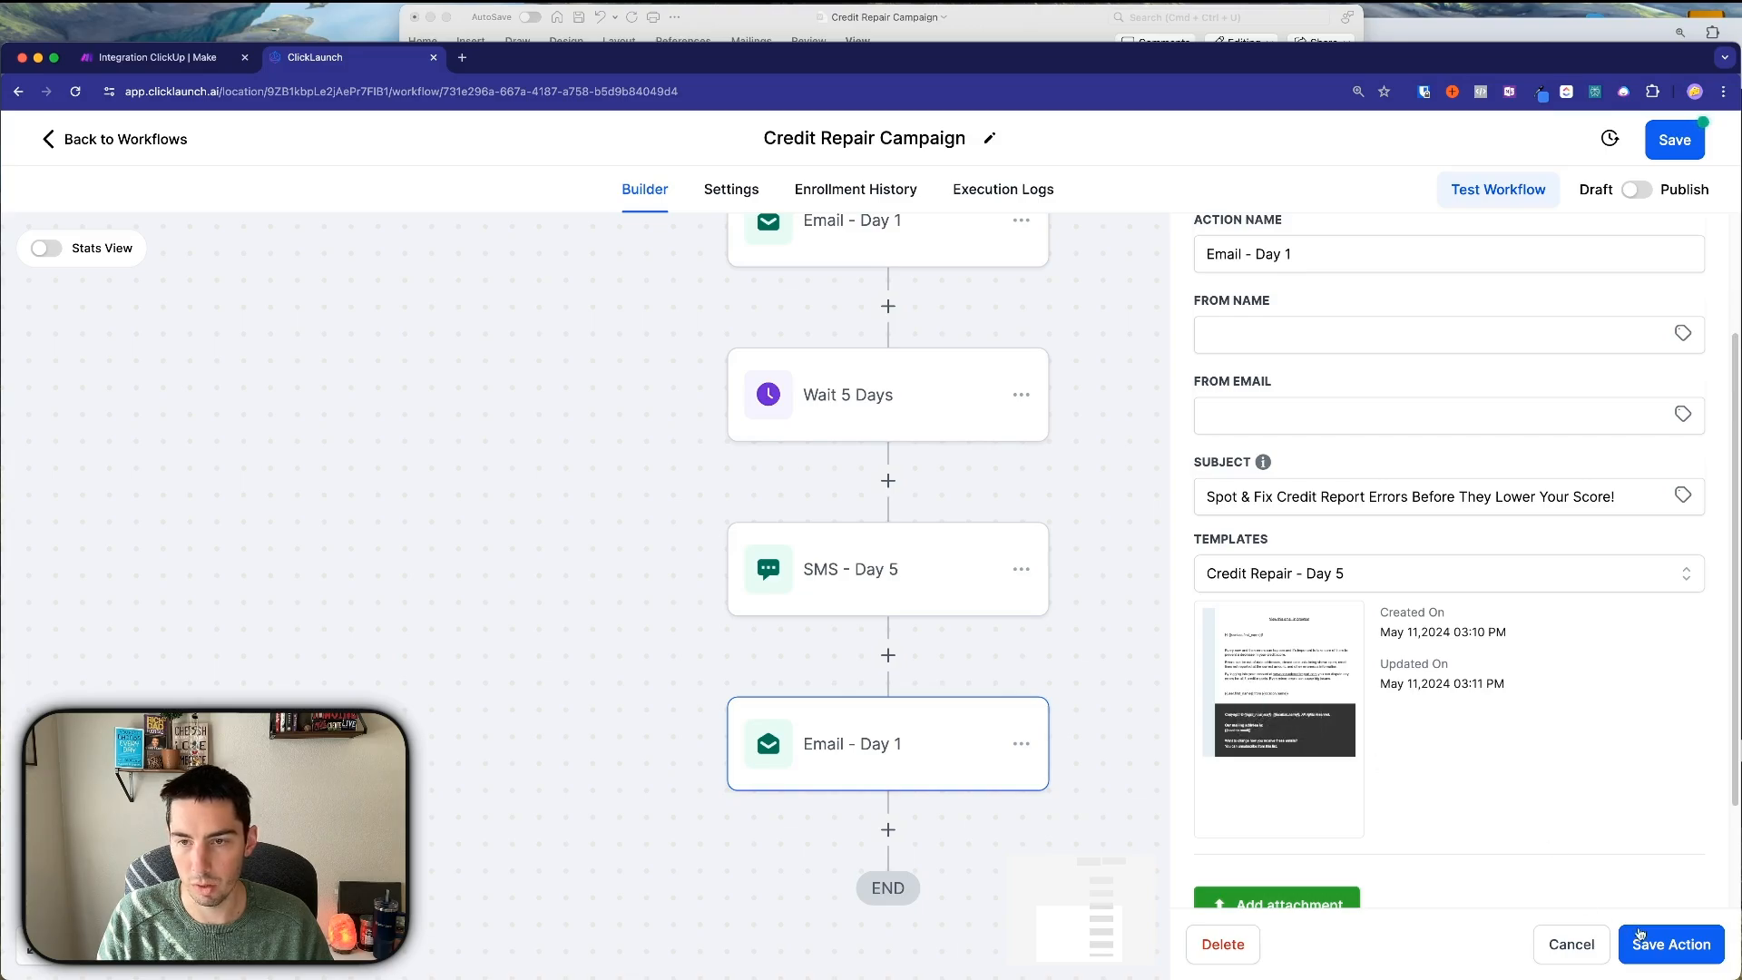
scroll(1328, 478, up, 3)
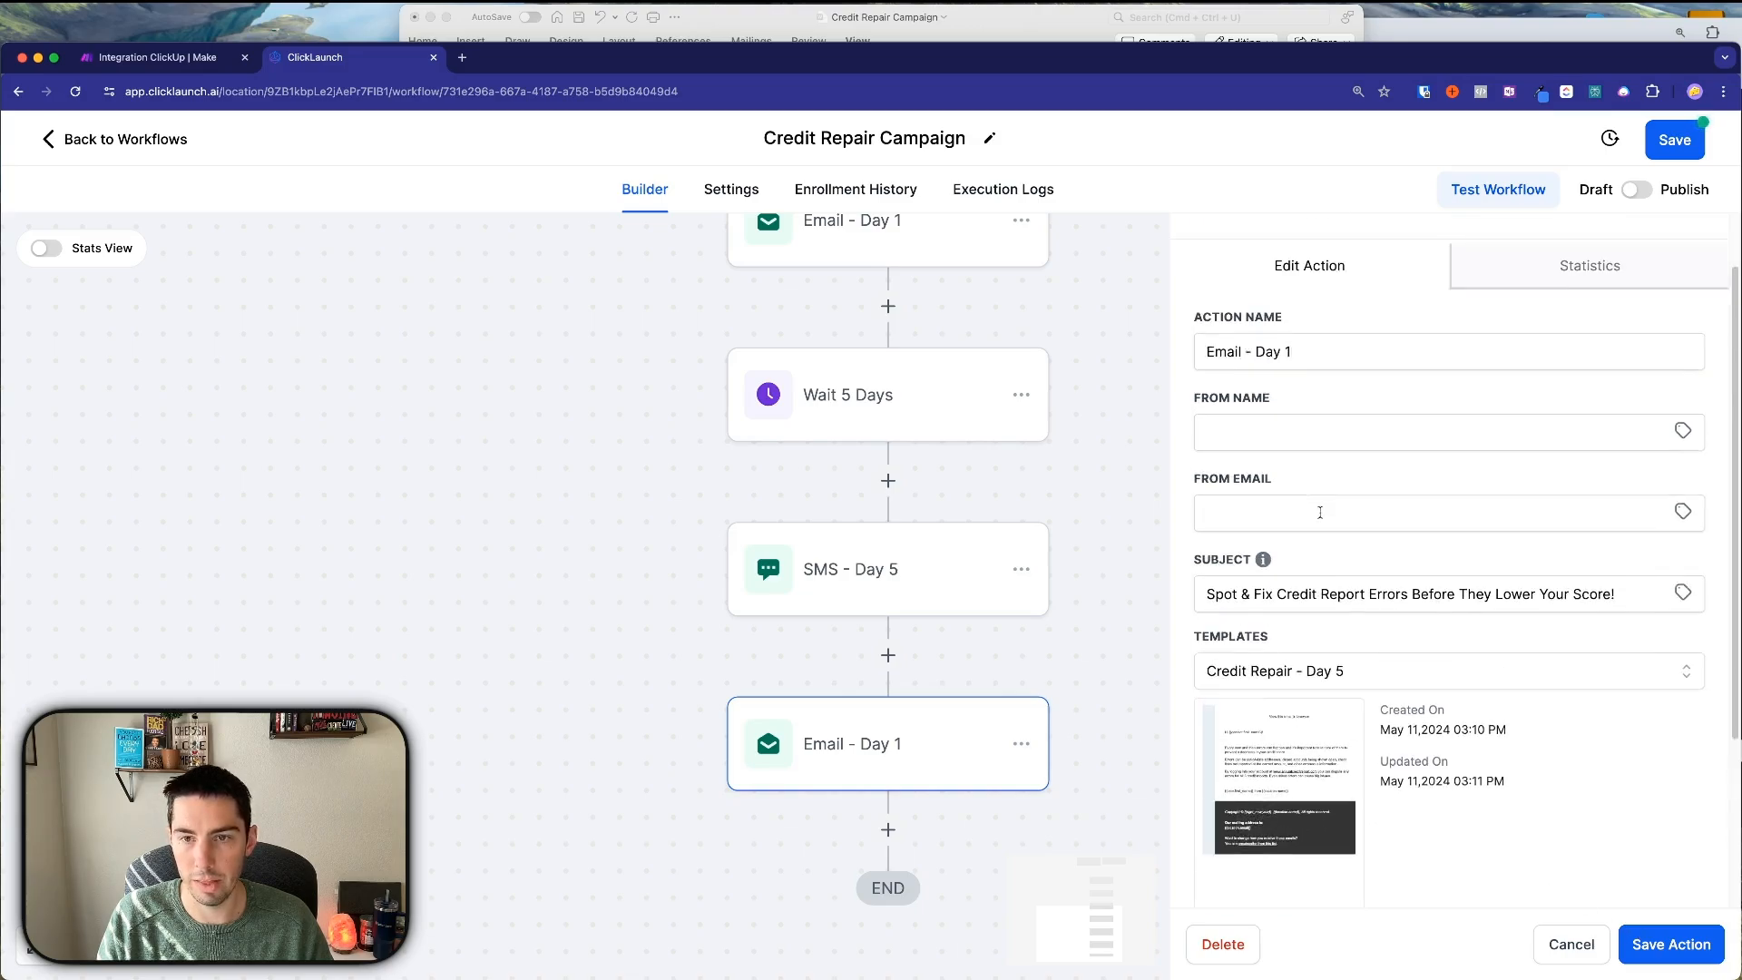
double_click(1285, 371)
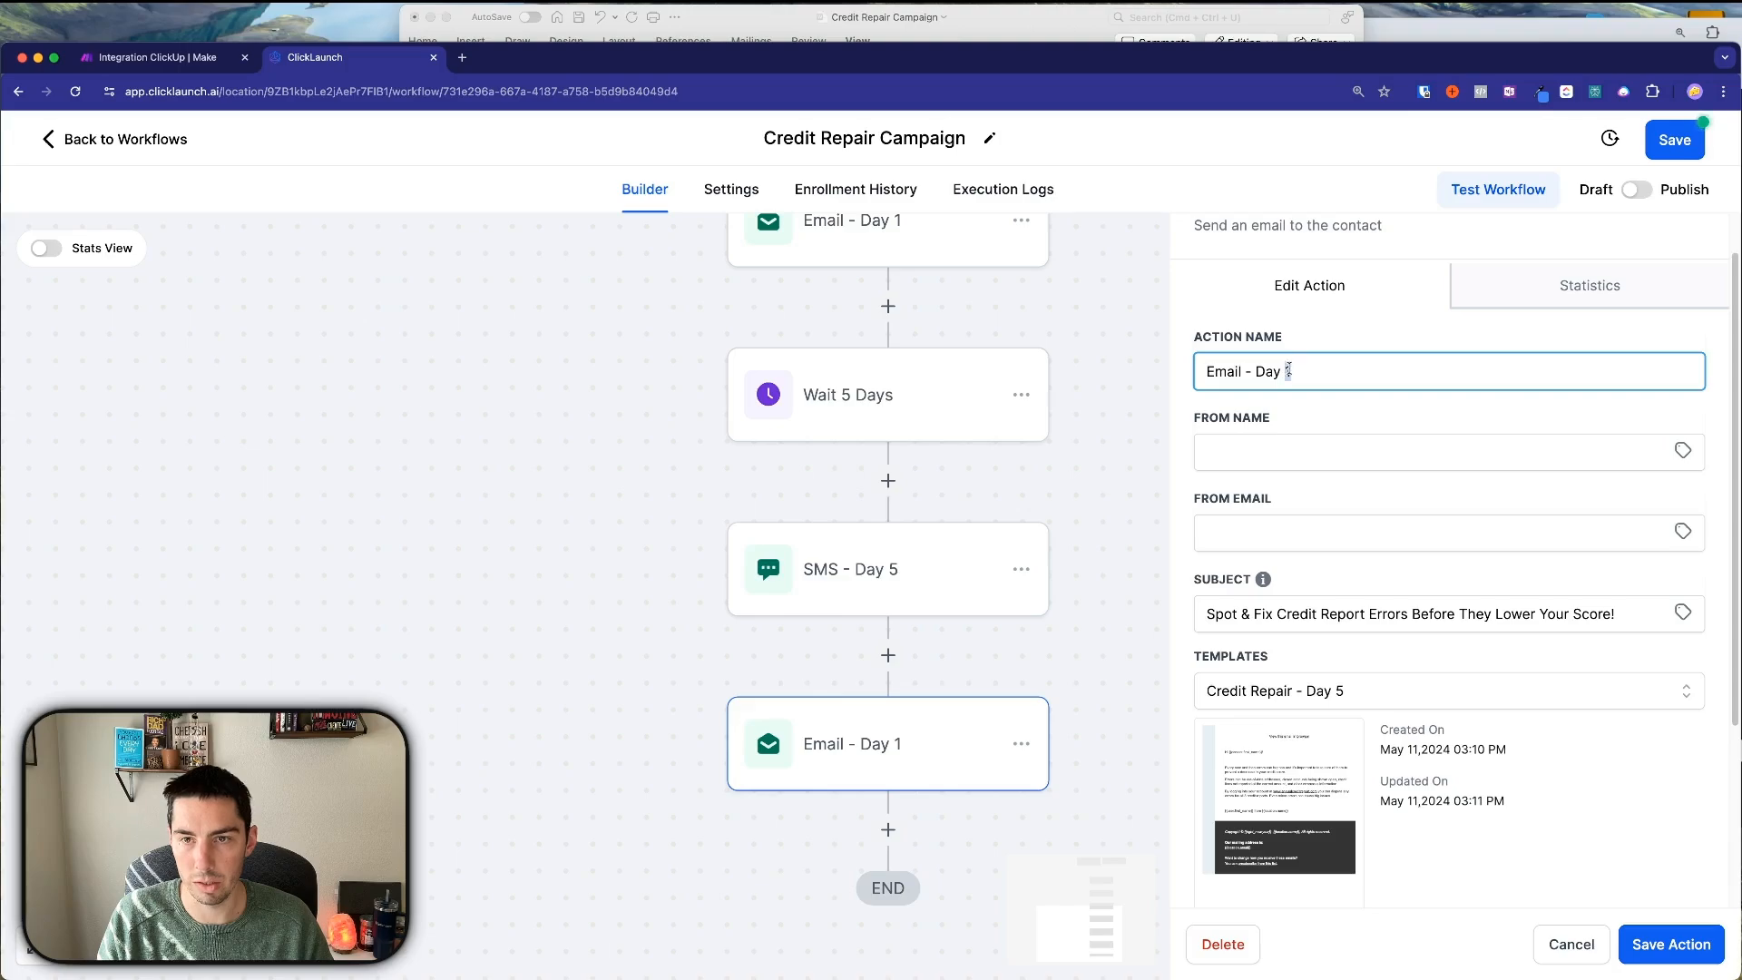
click(1665, 940)
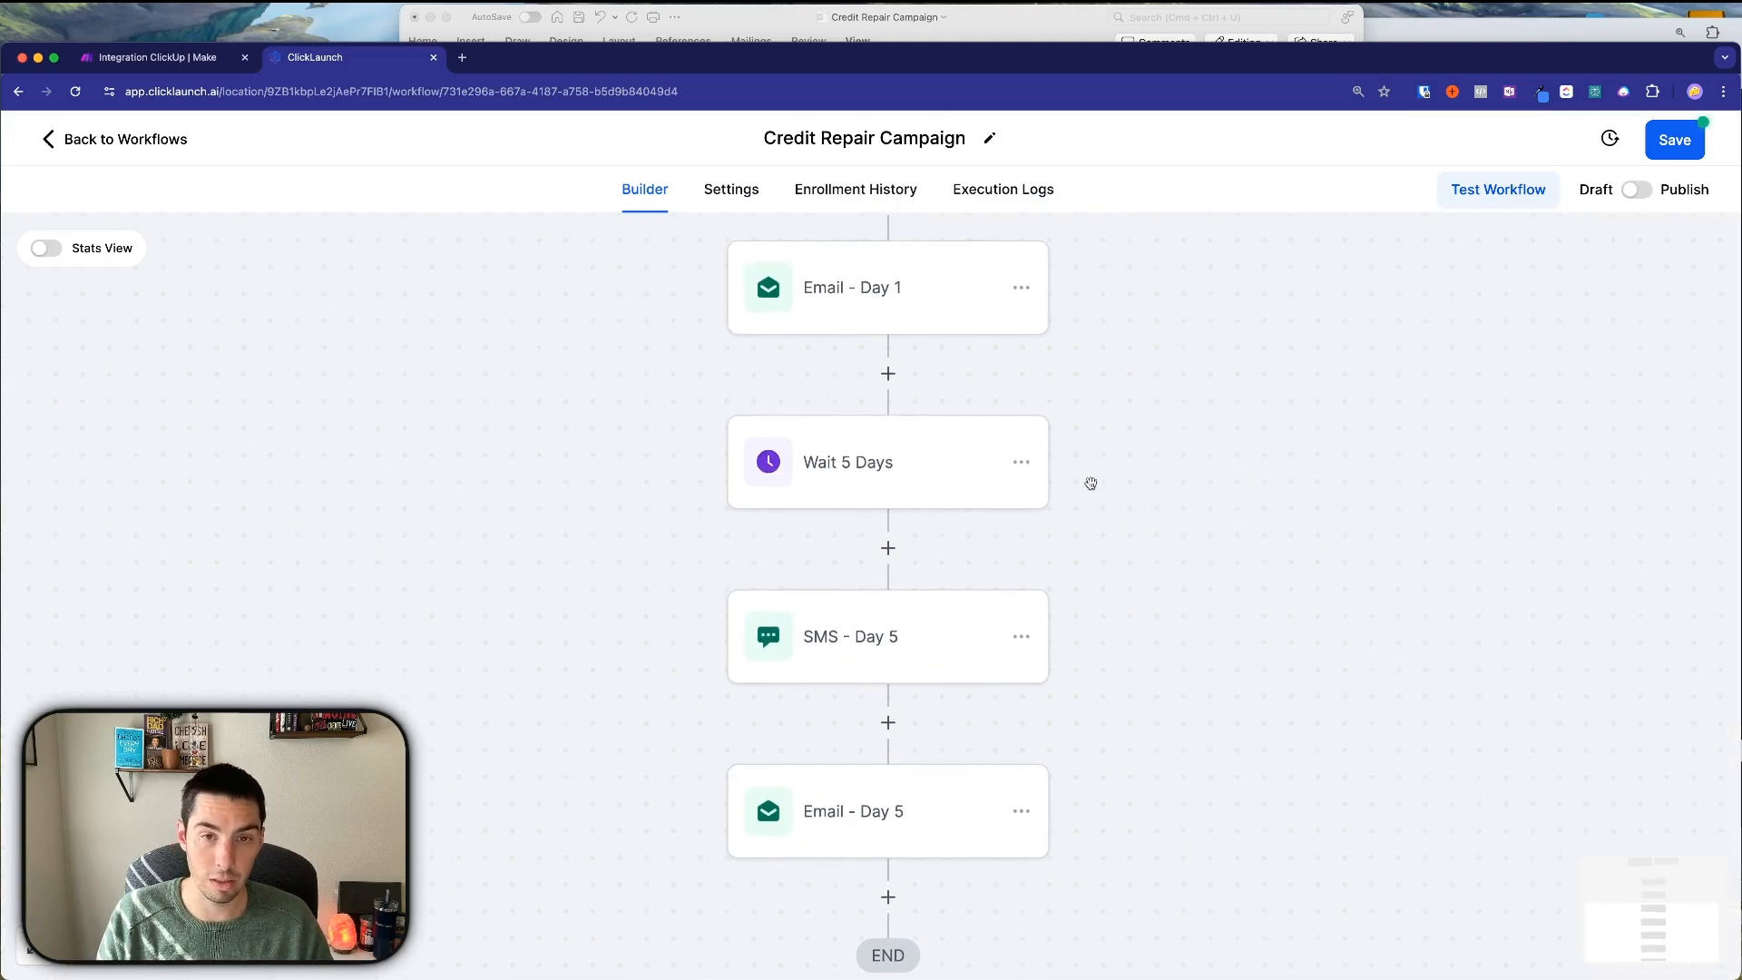
Copy all actions from Wait 5 Days onward and paste them after Email - Day 5.
scroll(1091, 483, up, 5)
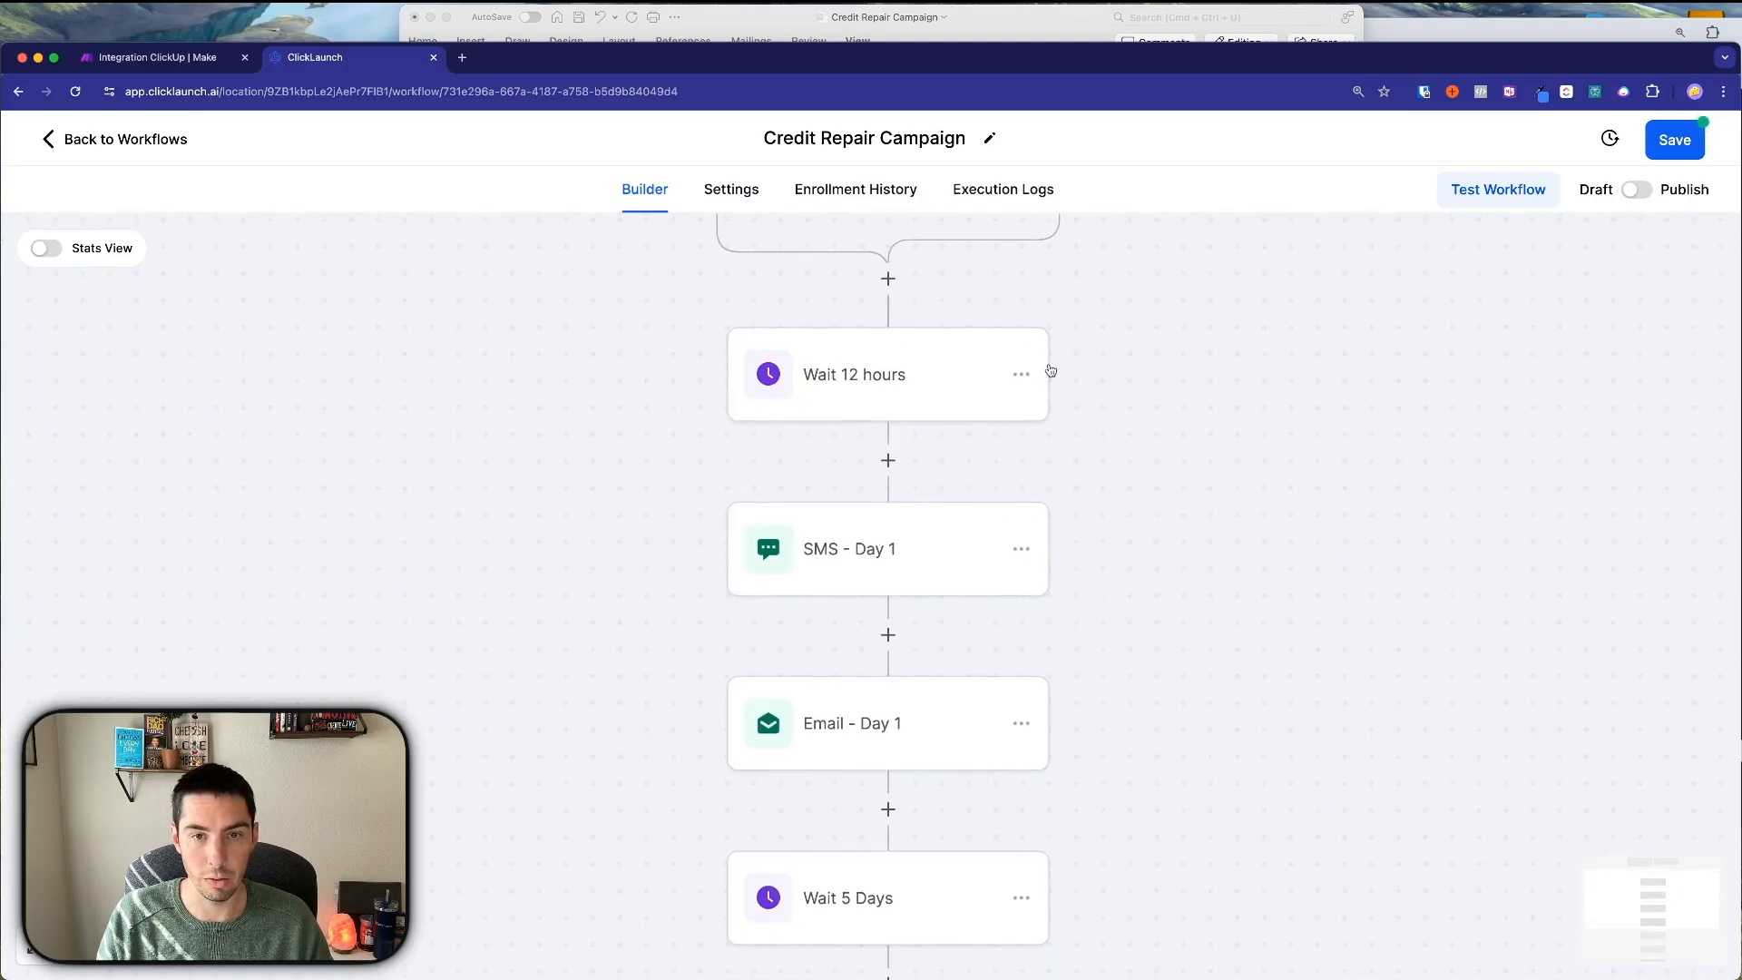
scroll(1131, 640, down, 4)
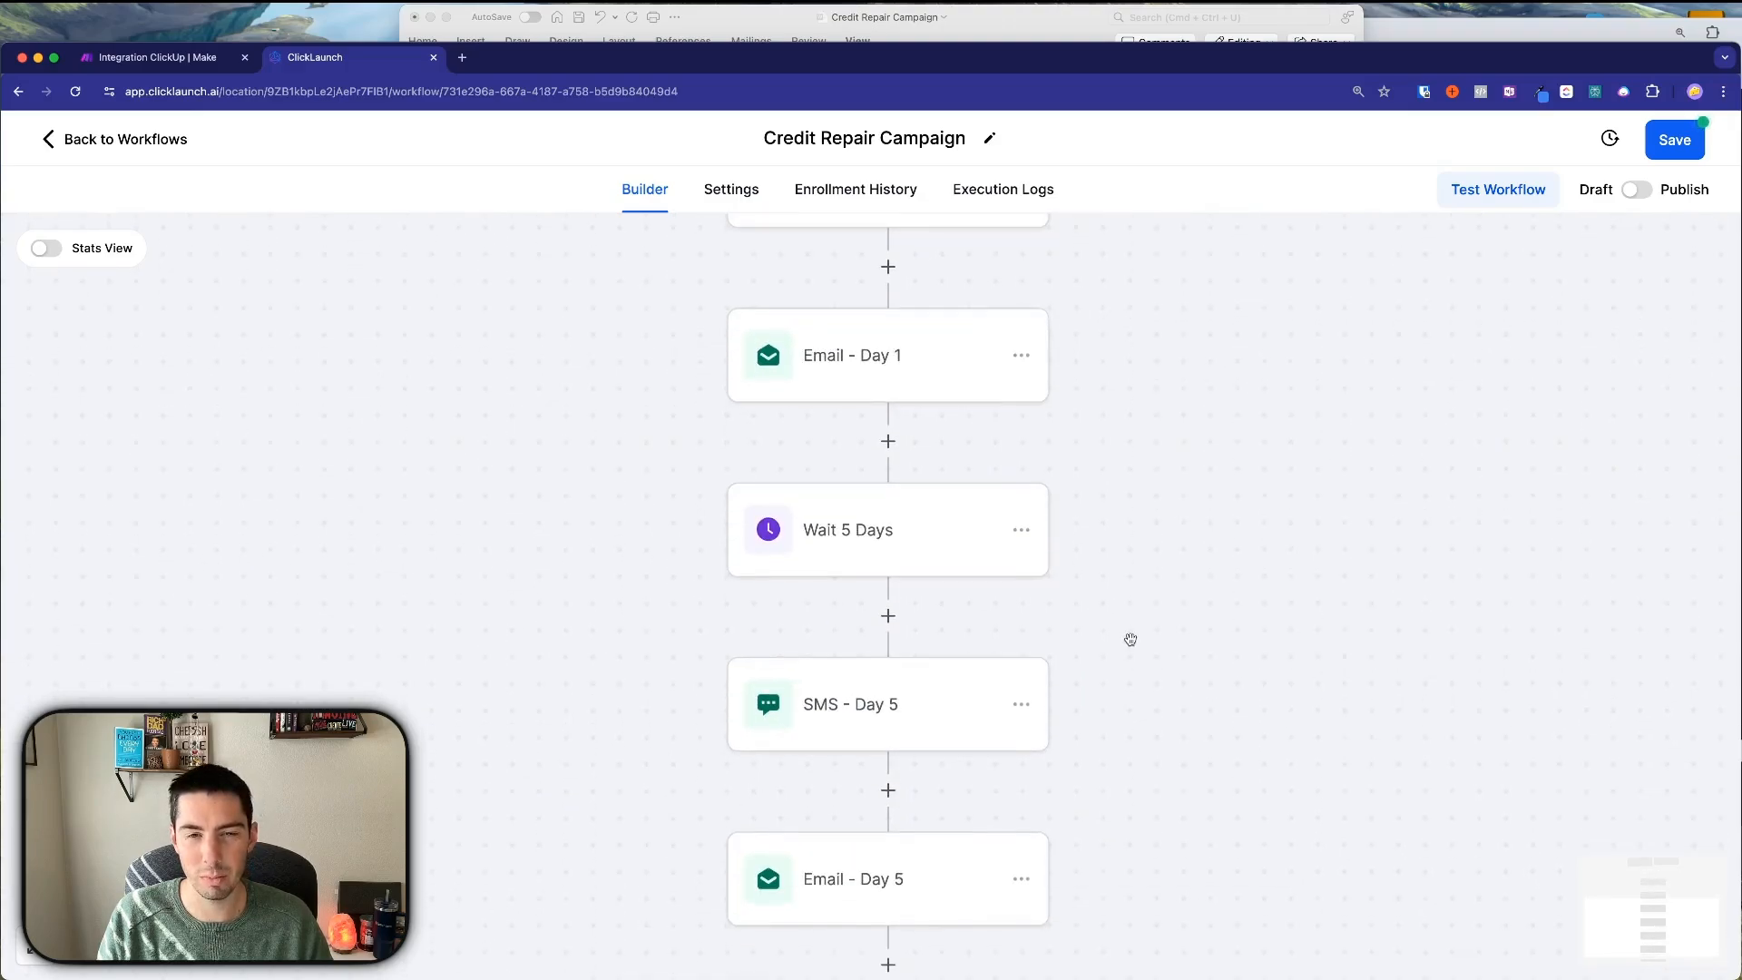
scroll(1130, 640, down, 2)
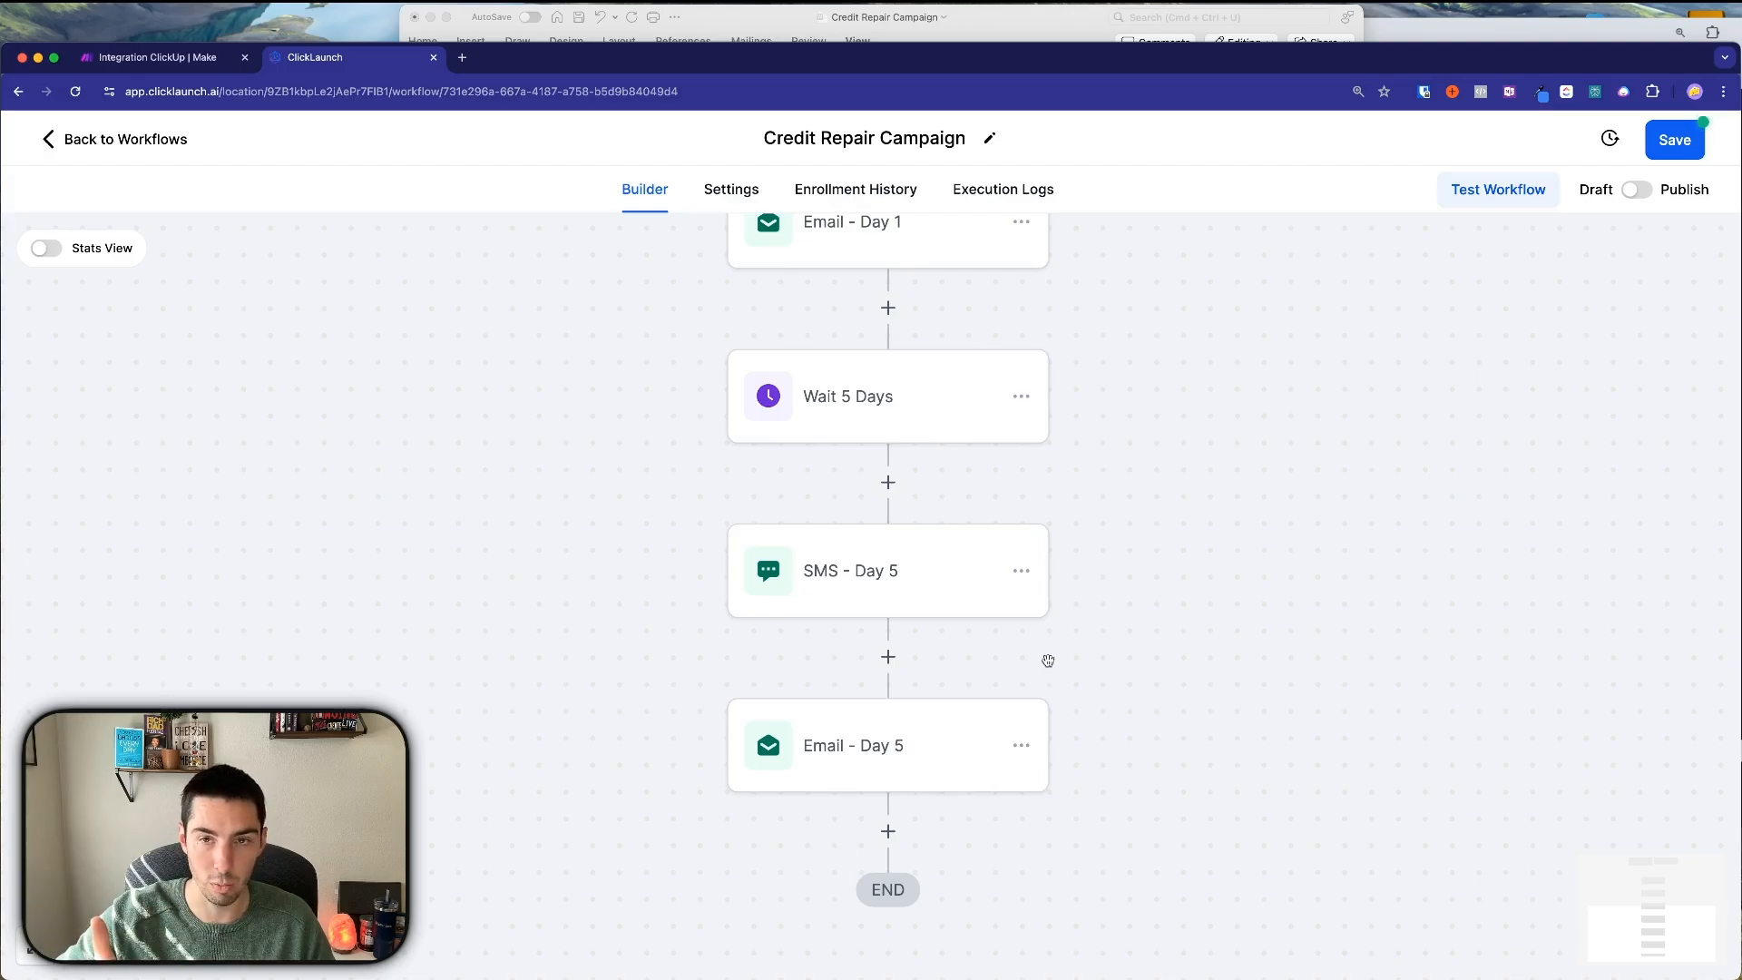
click(1023, 397)
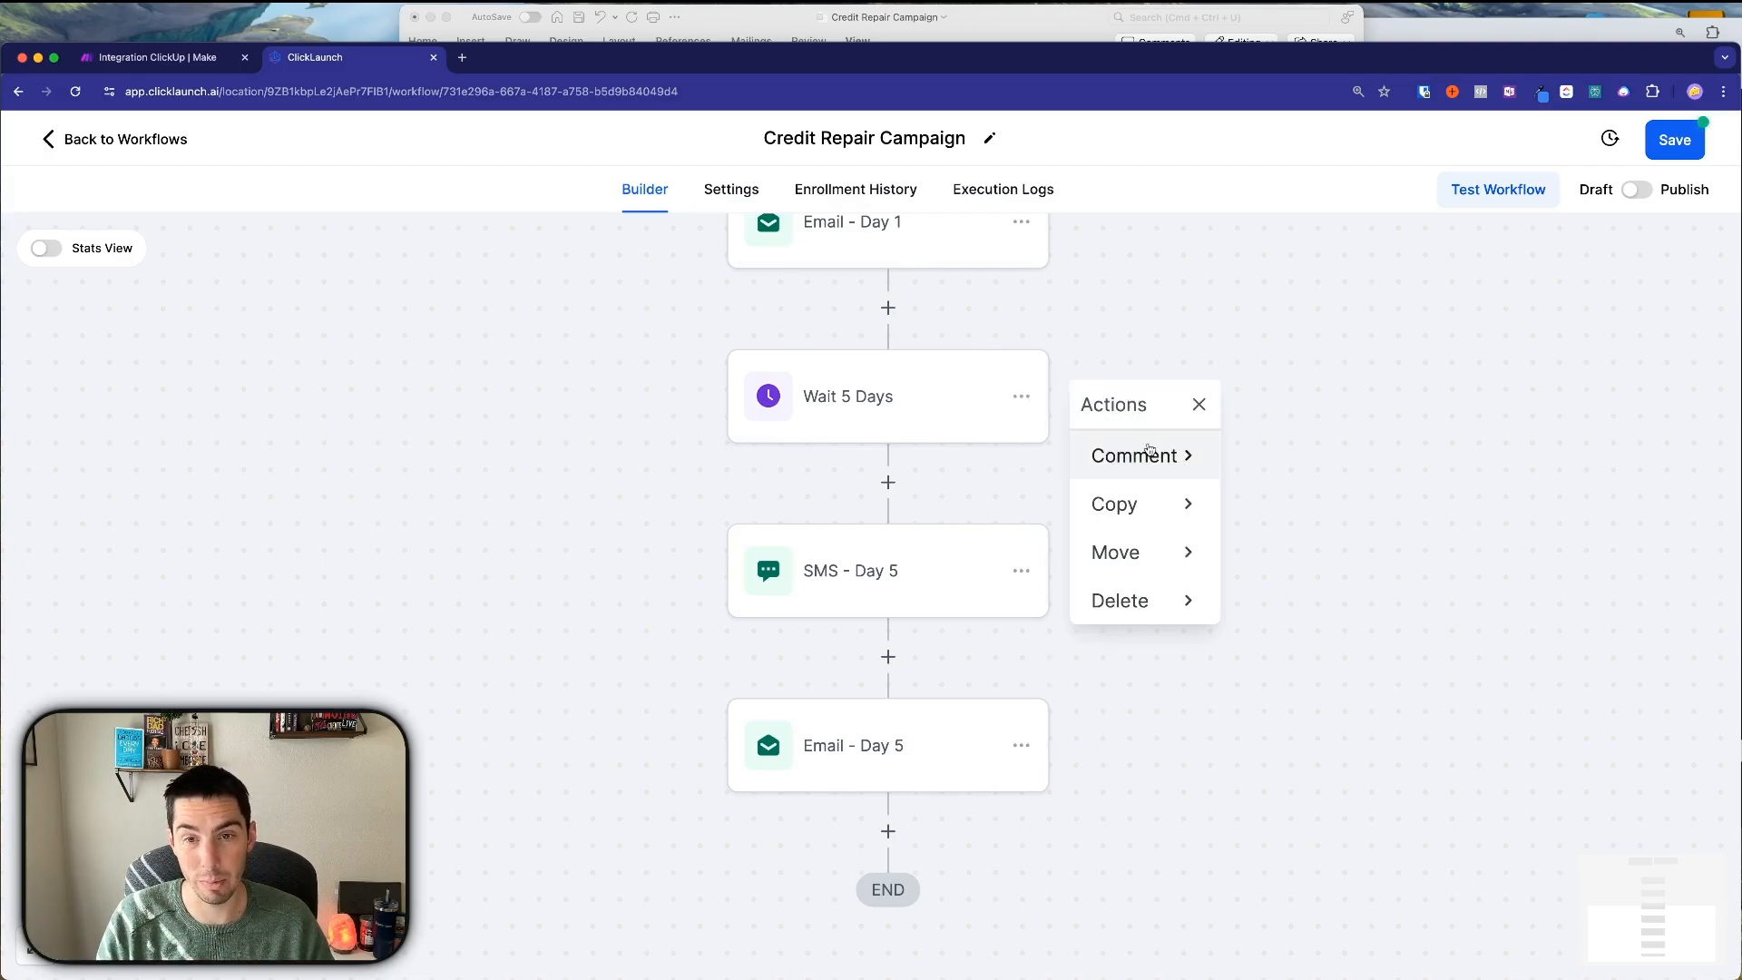
click(1130, 504)
click(1255, 508)
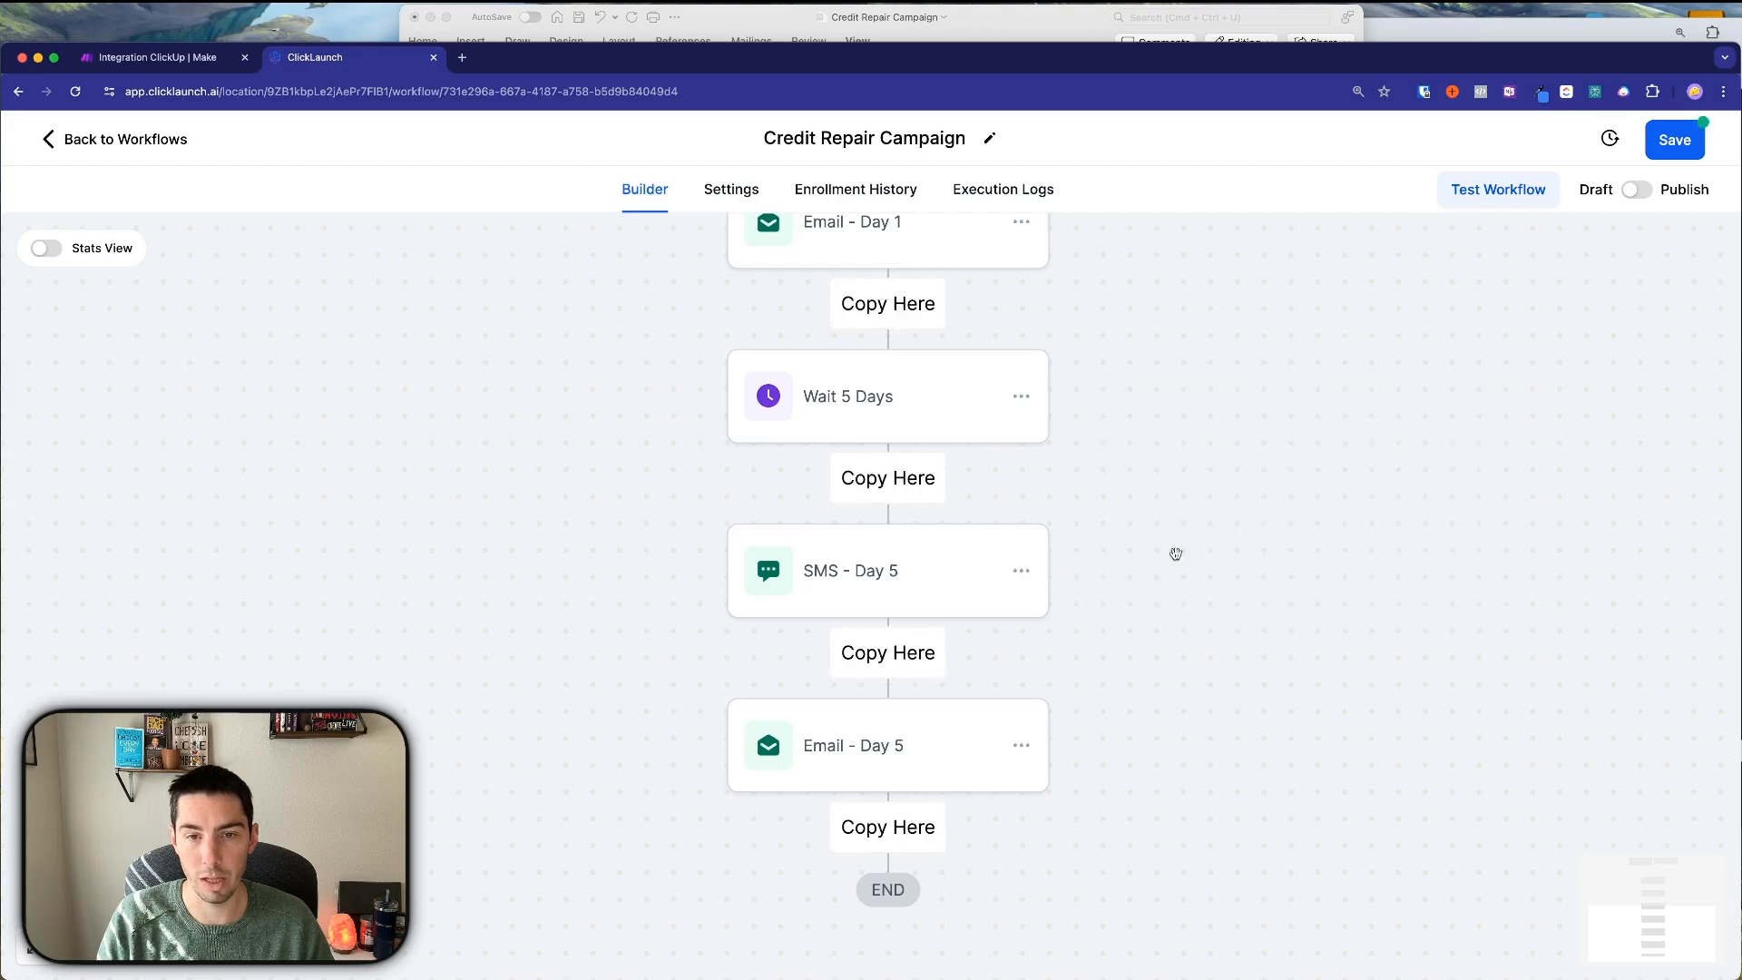
scroll(1095, 630, down, 5)
click(887, 643)
Rename the pasted wait step to 'Wait 5 Days (Day 10)' and save it.
scroll(1088, 646, down, 4)
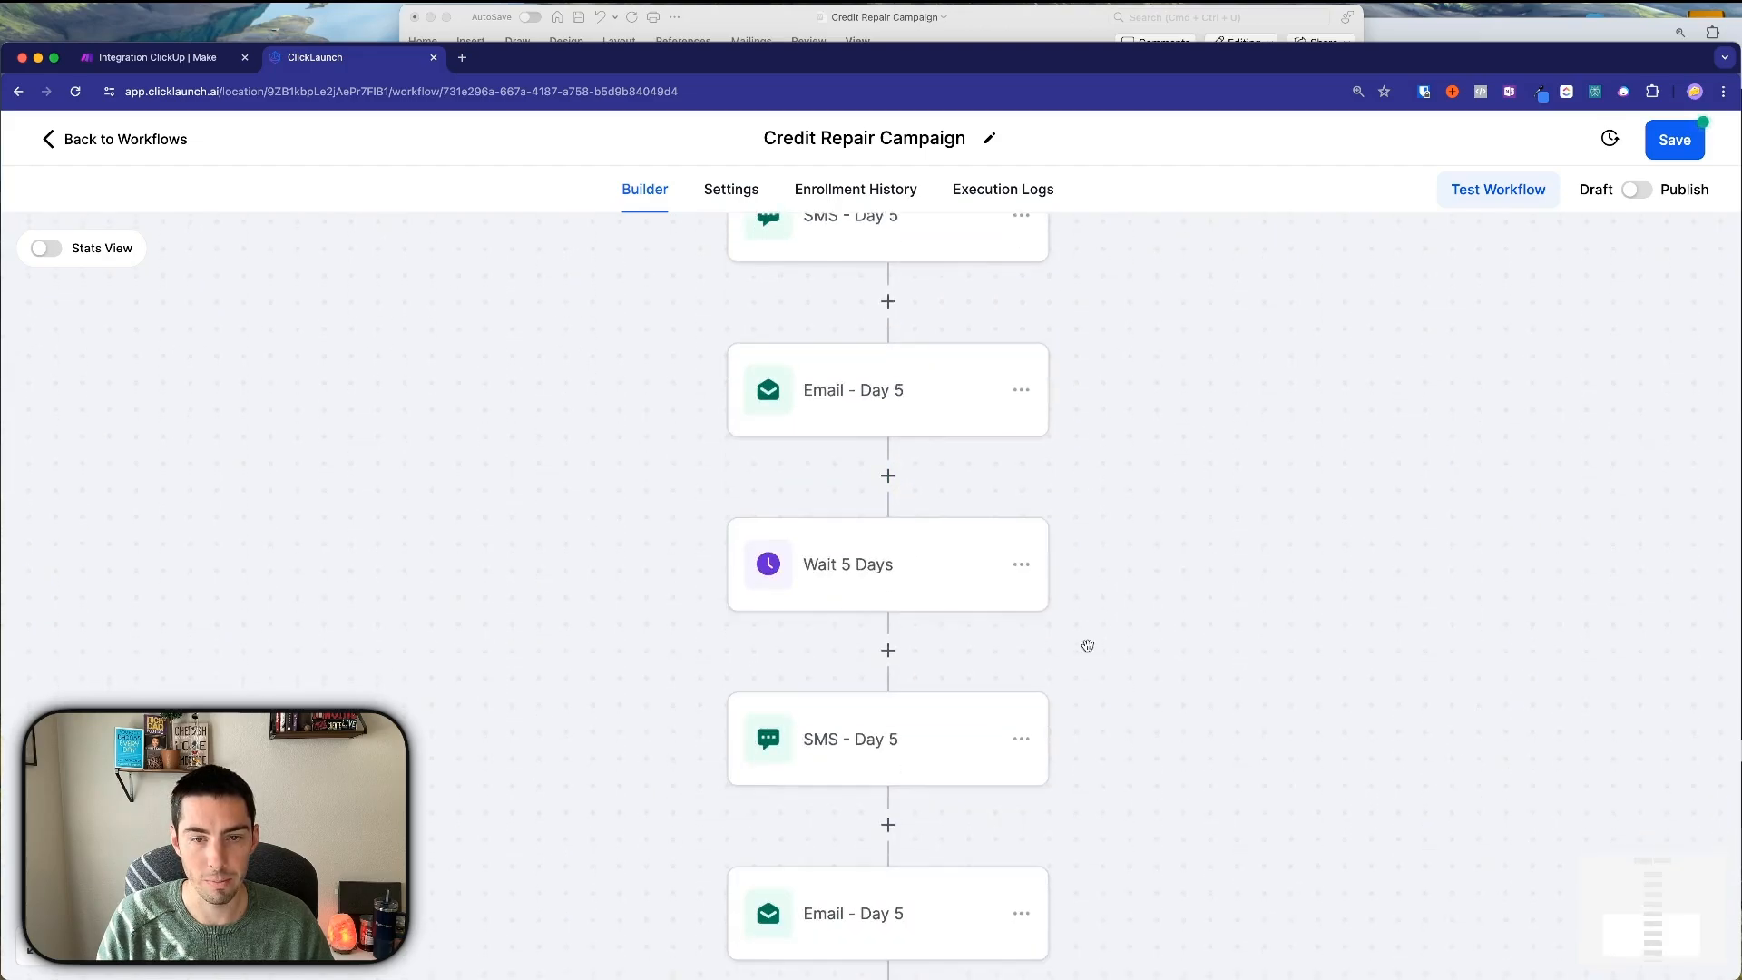
click(839, 412)
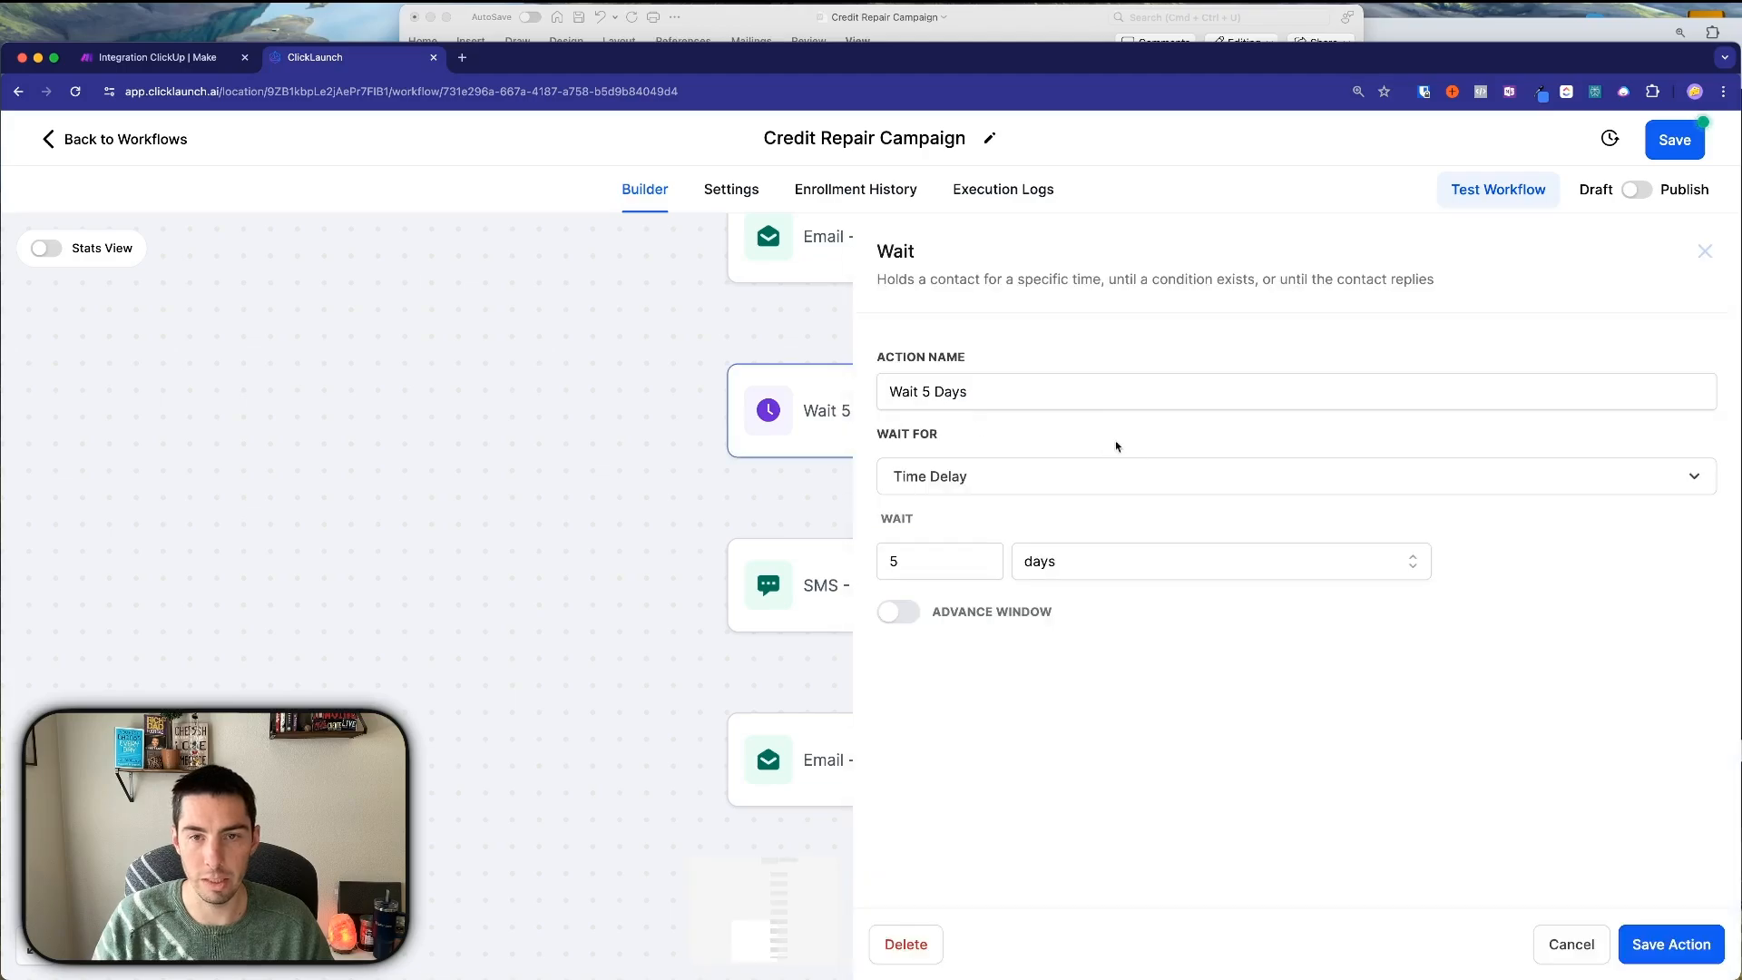
click(926, 392)
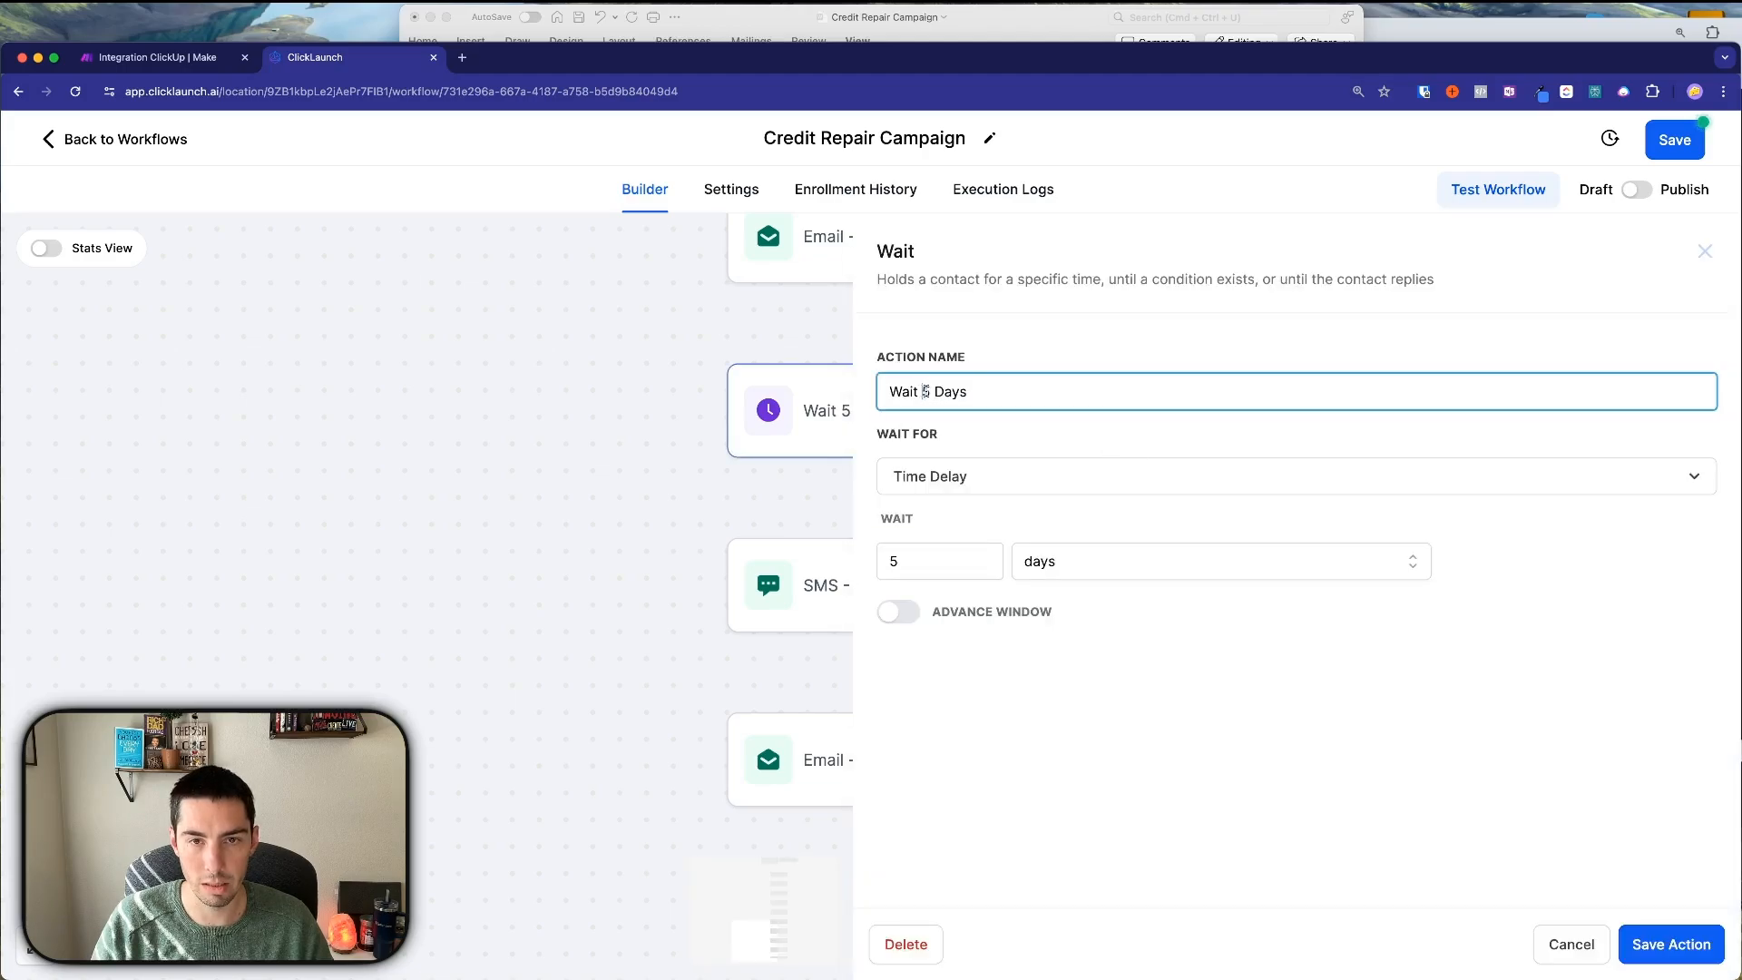
click(970, 393)
text(()
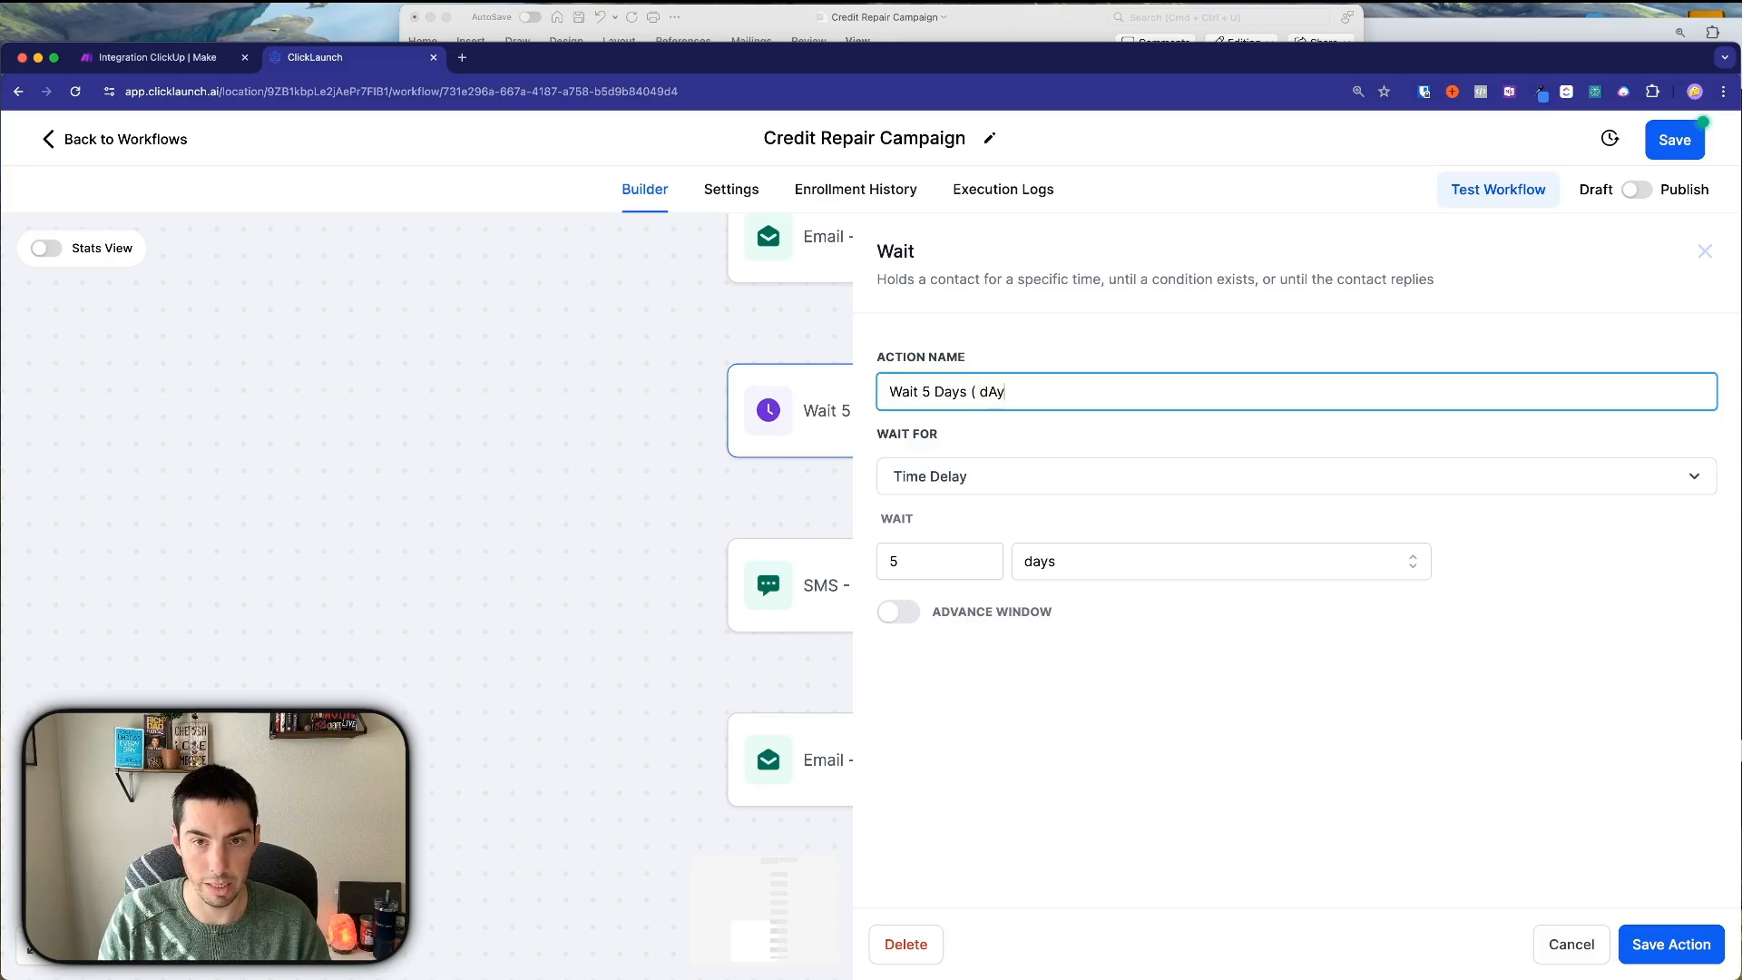
text(Day 10)
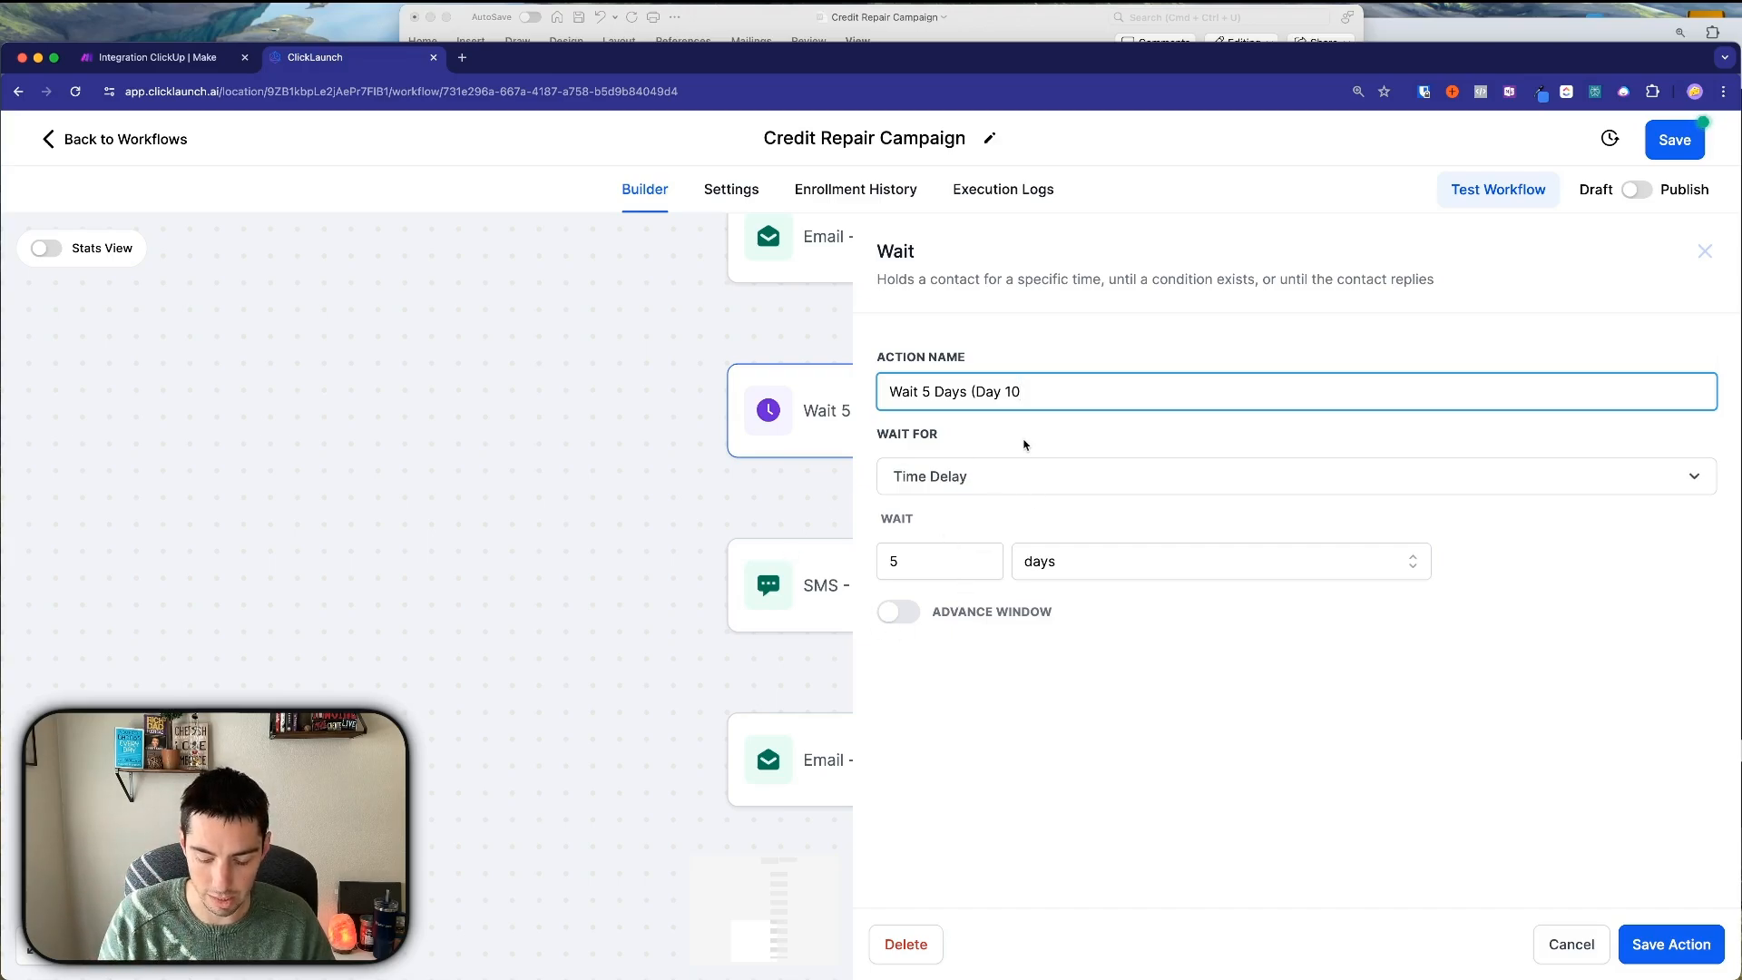
click(1646, 945)
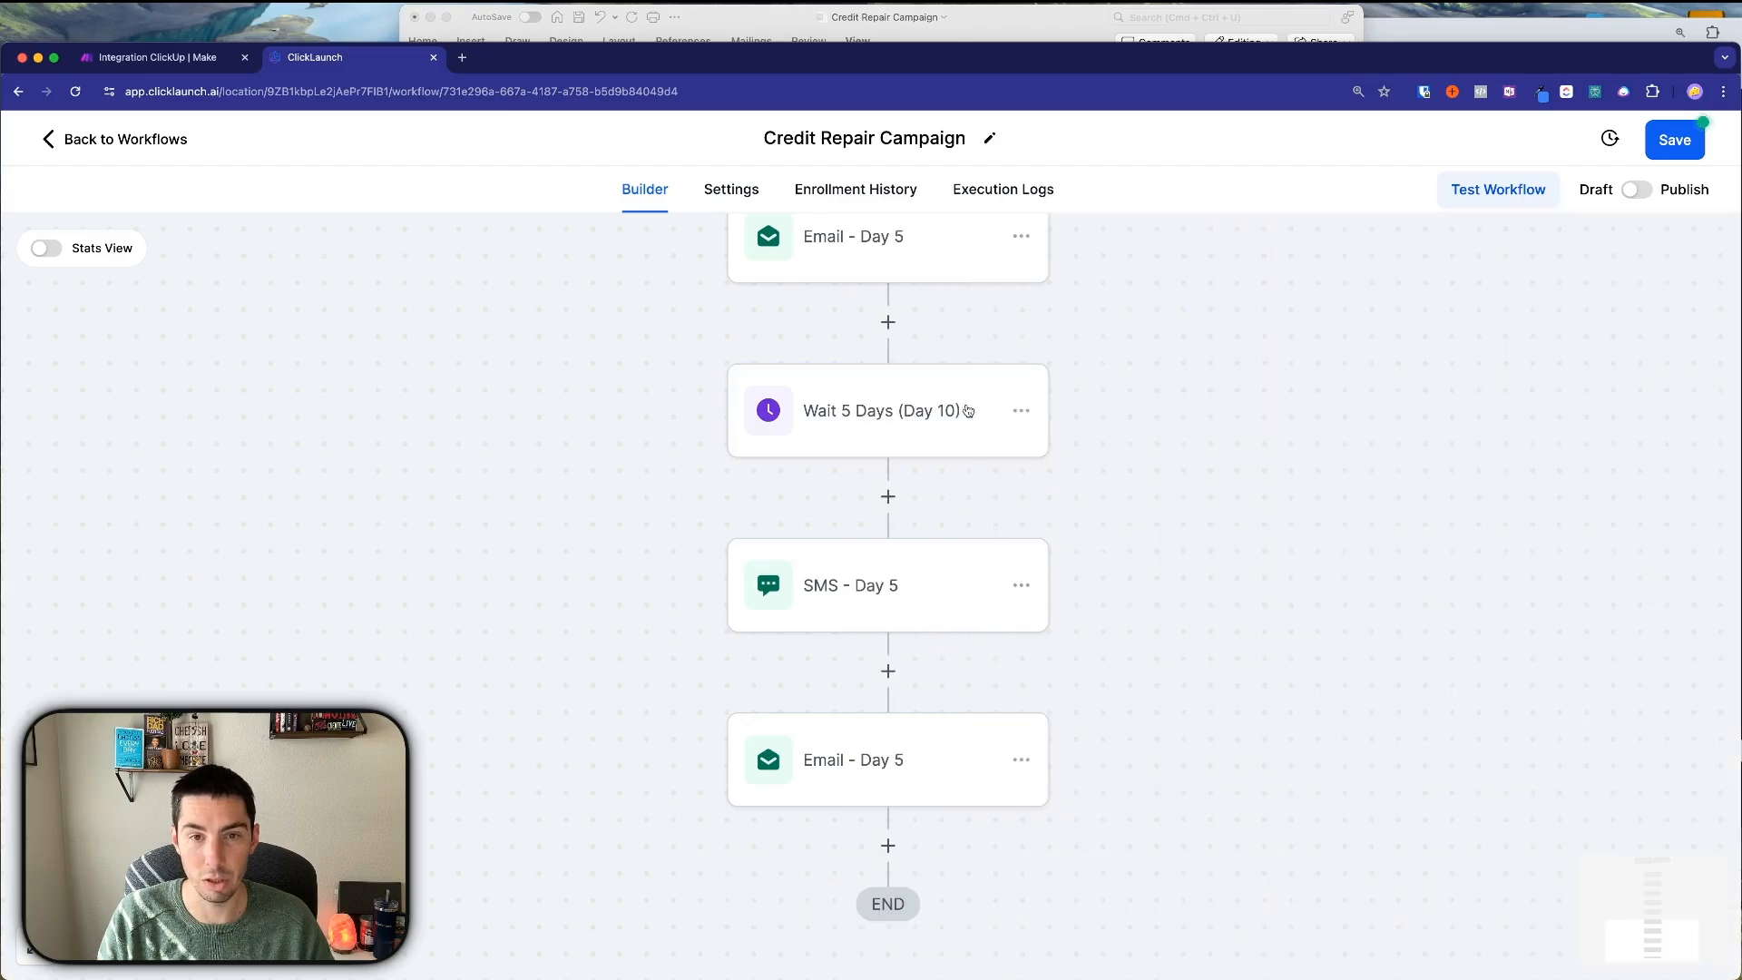
Rename the copied SMS step to 'SMS - Day 10'.
click(878, 607)
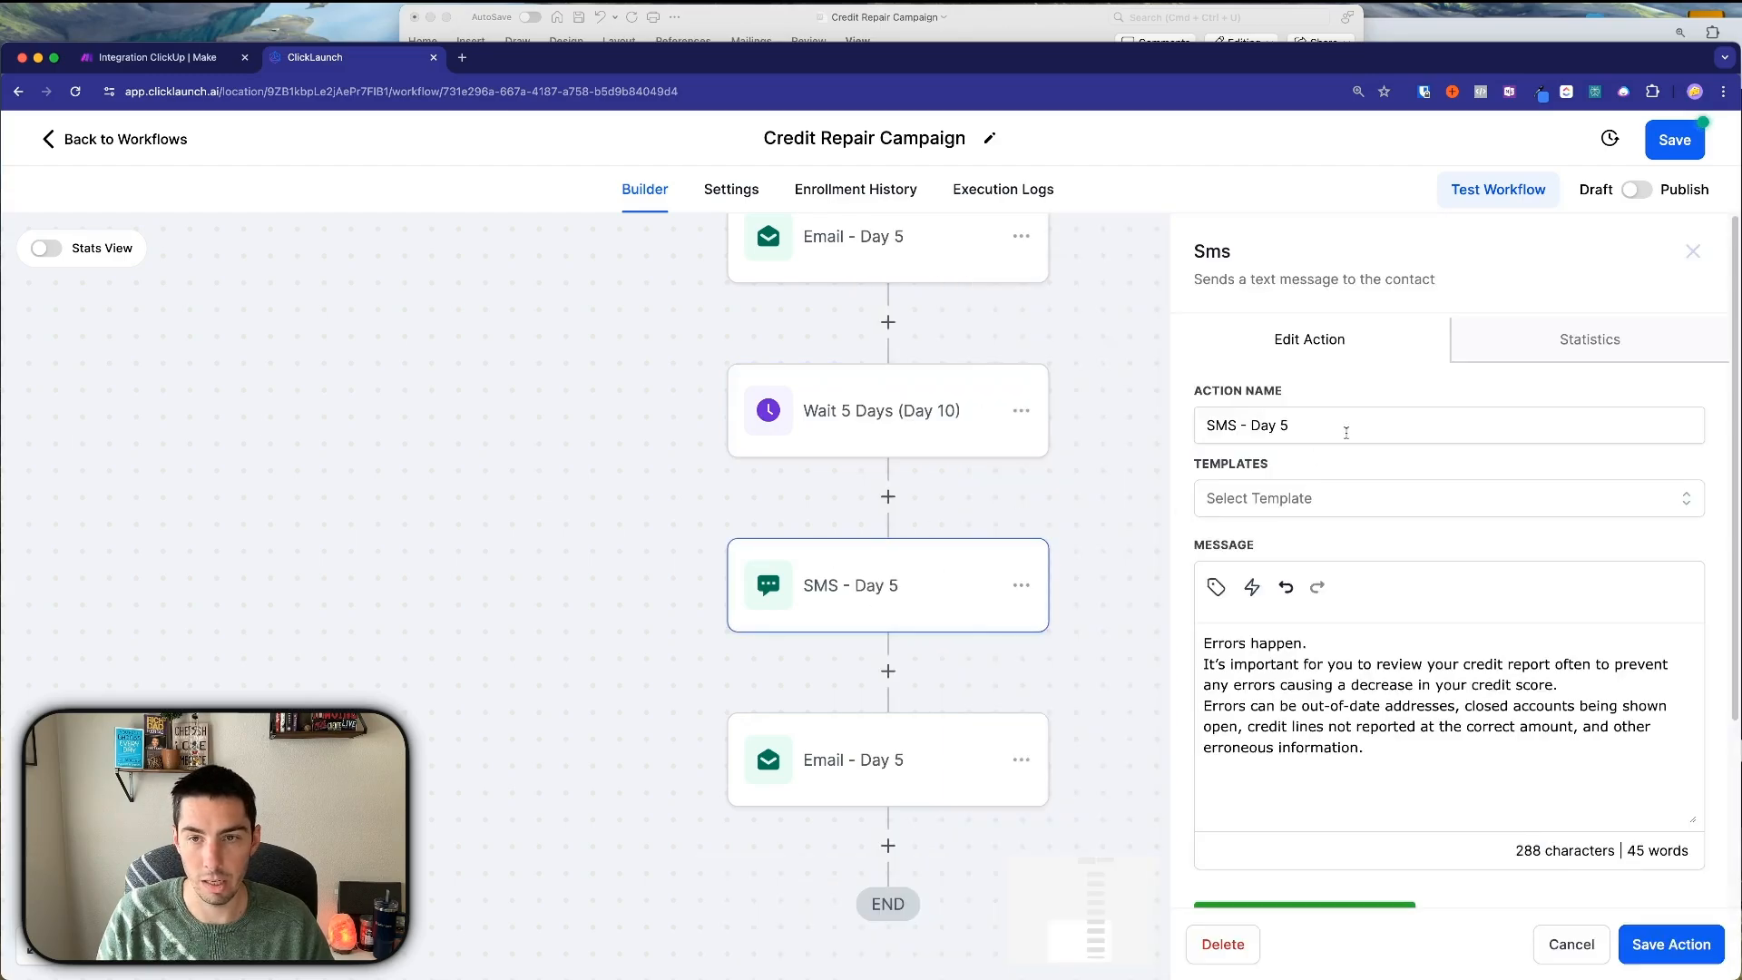
double_click(1283, 425)
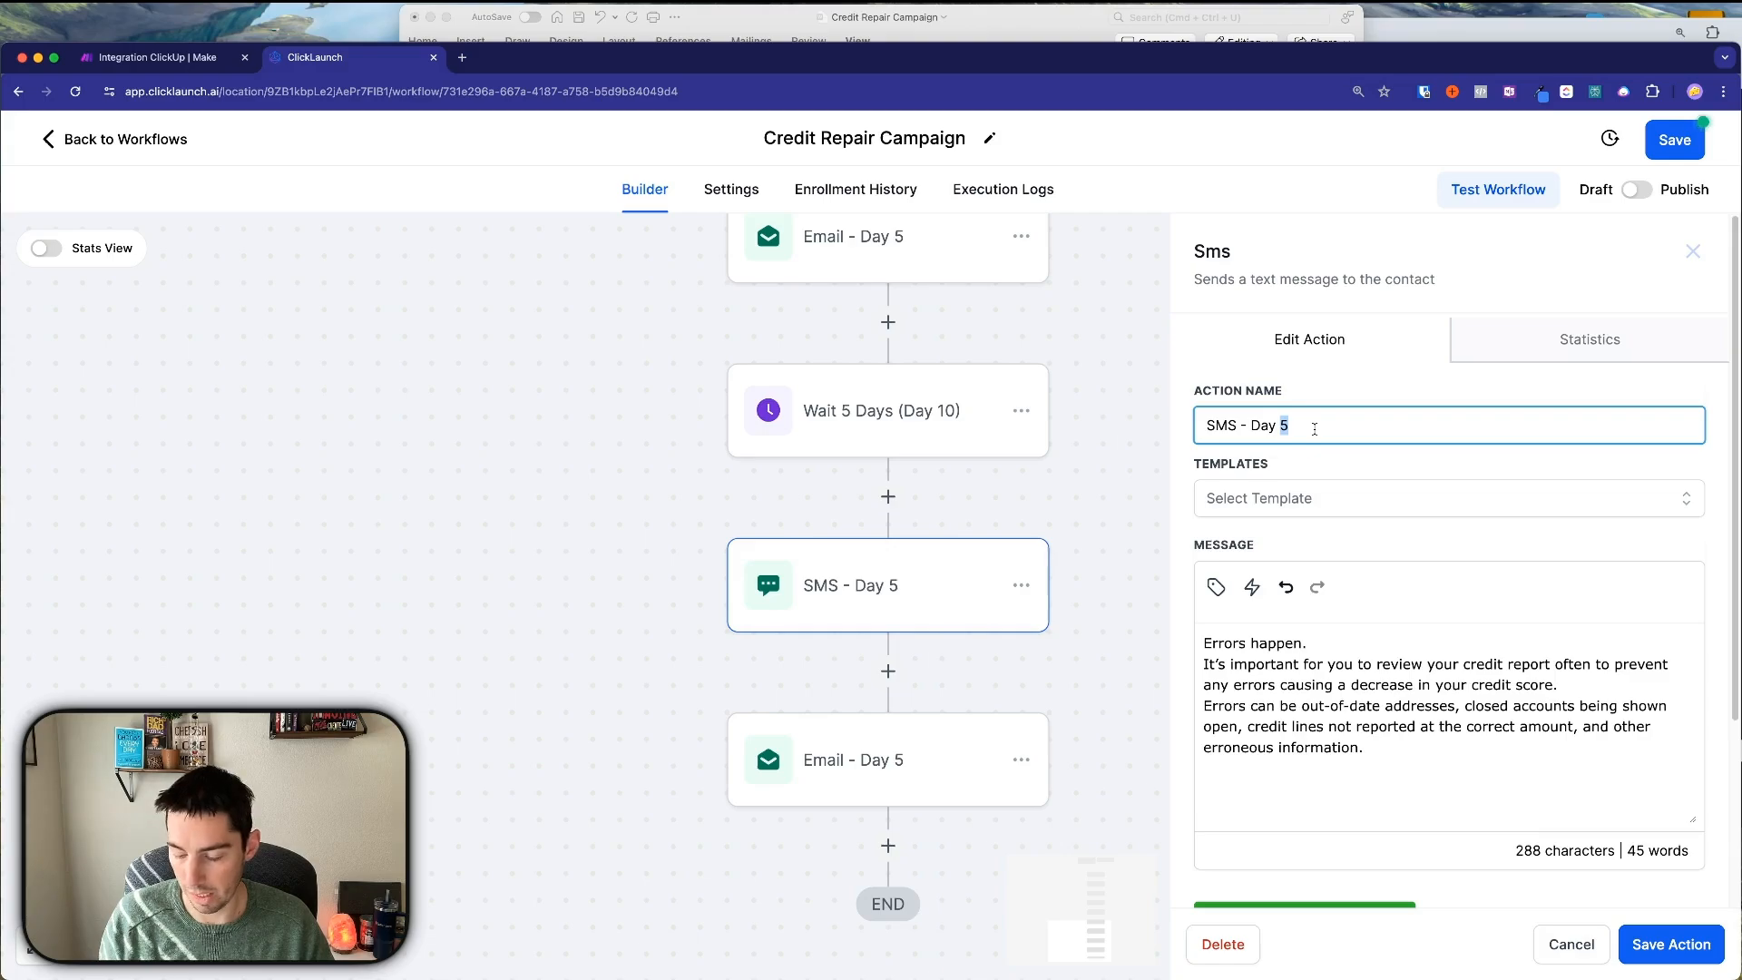
text(10)
click(963, 24)
scroll(647, 485, down, 3)
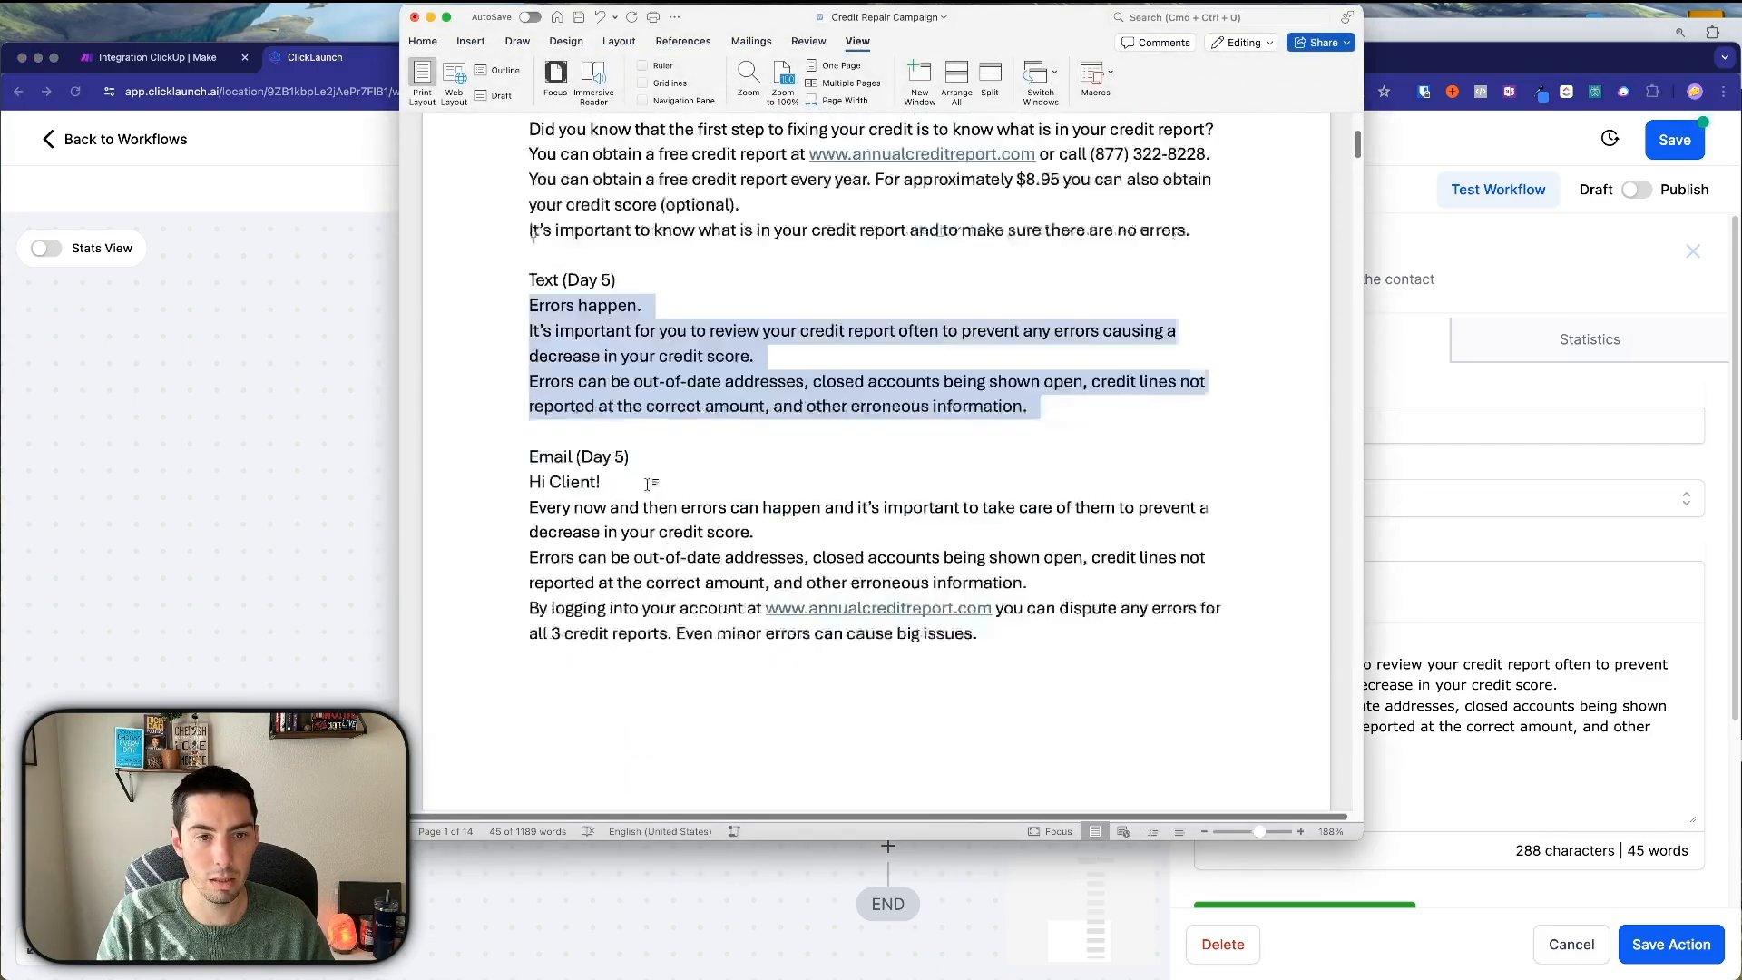
scroll(646, 485, down, 10)
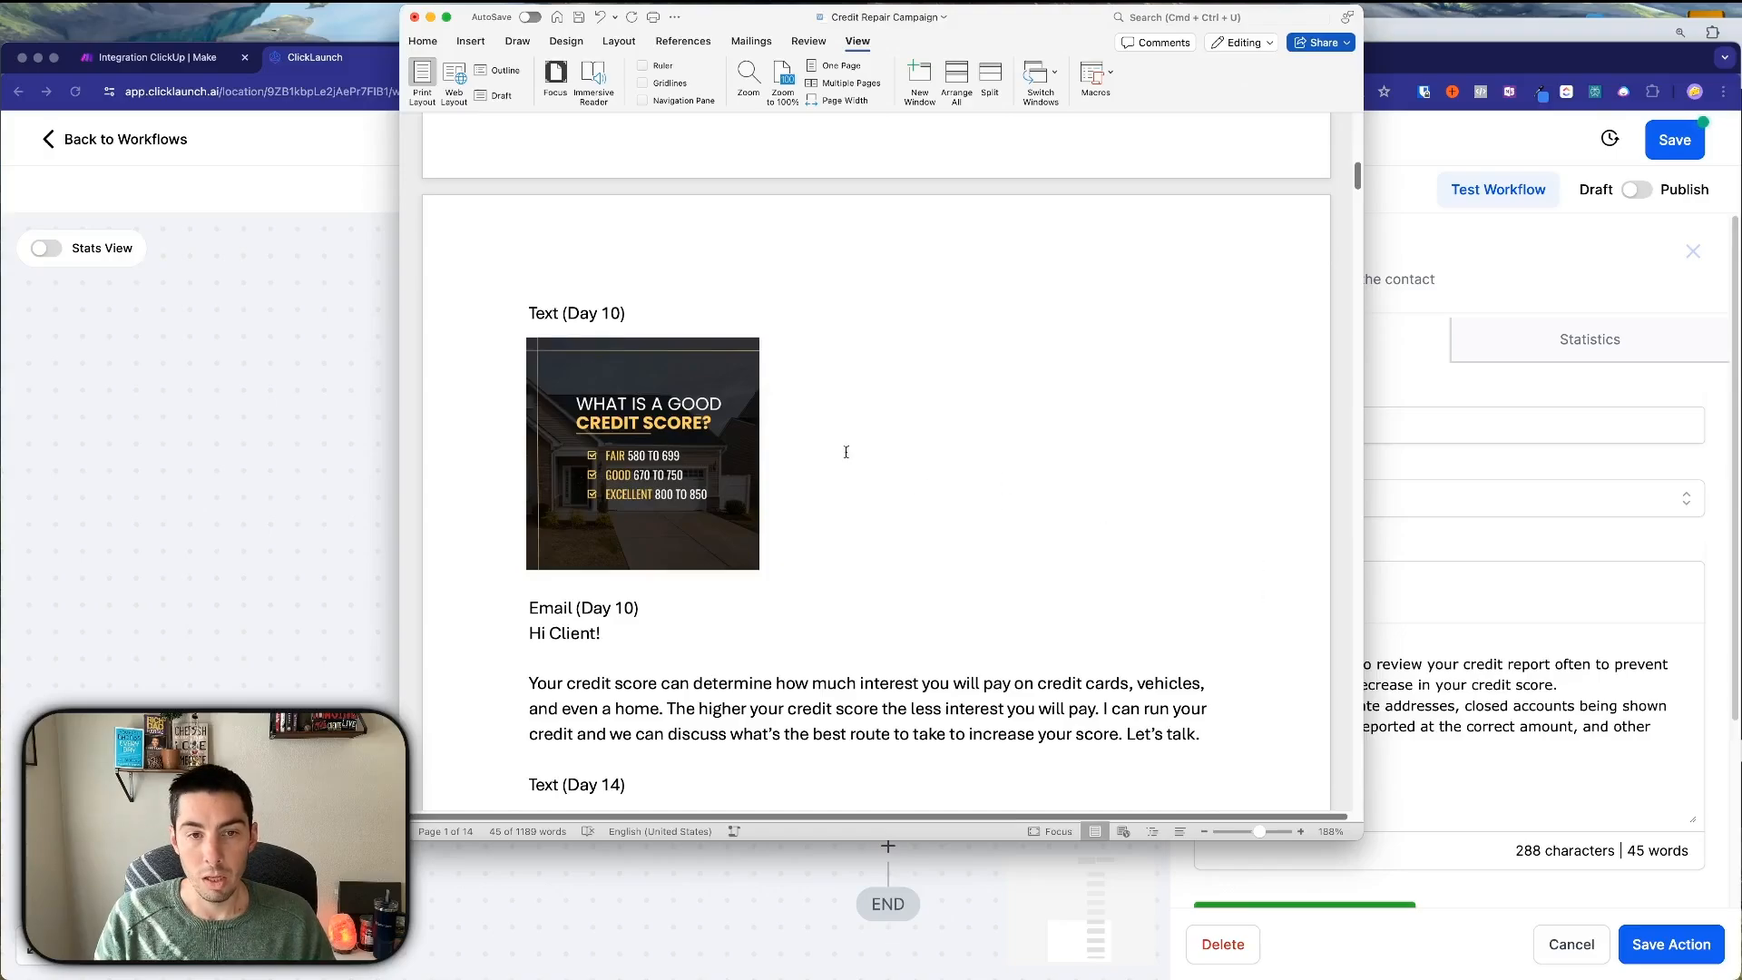
click(1495, 781)
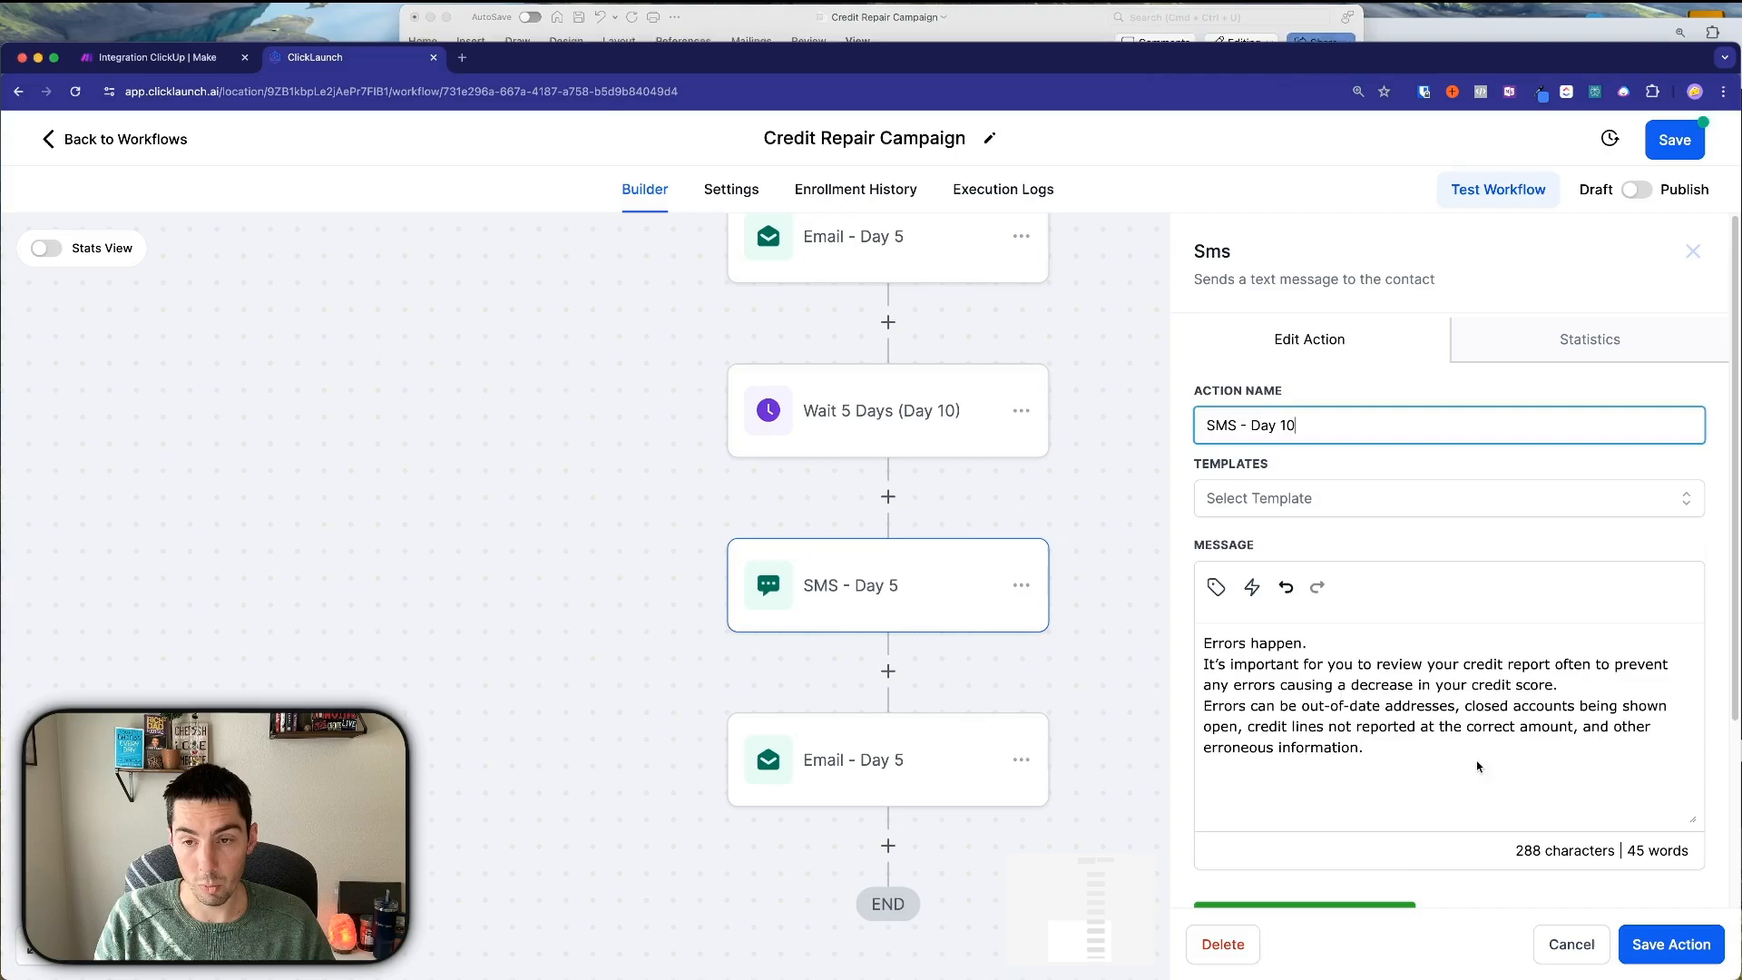
Delete the old SMS message text and begin adding an image attachment.
drag(1361, 762, 1203, 640)
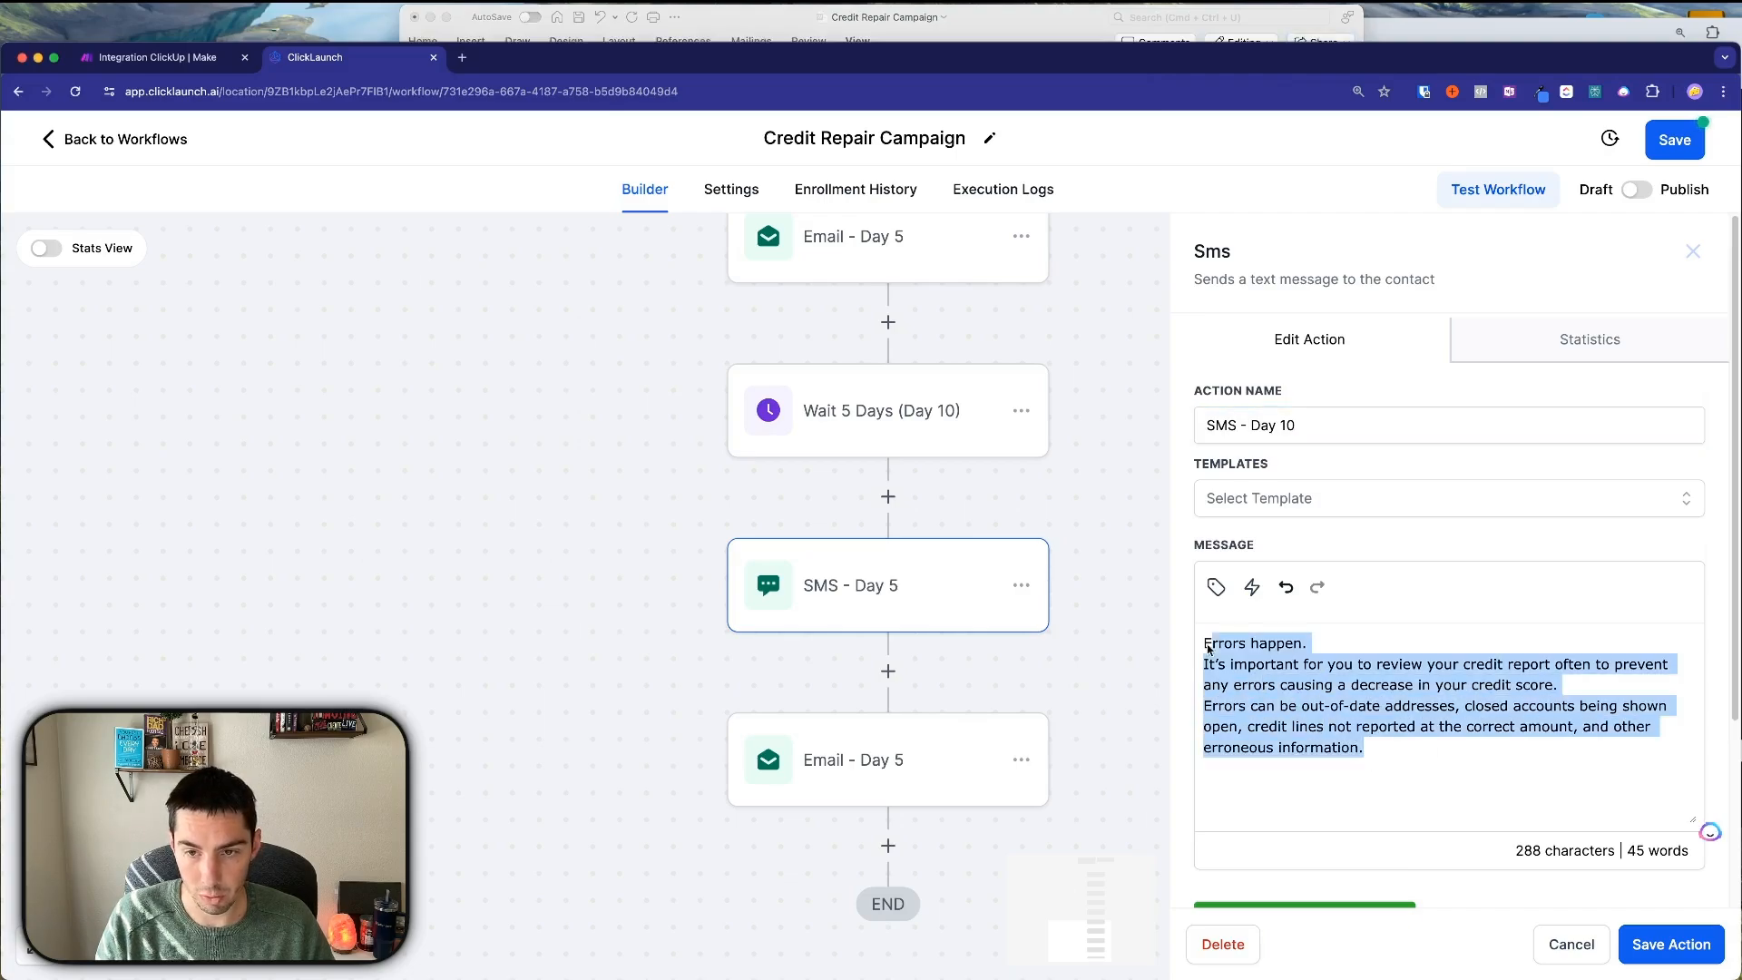
key(BackSpace)
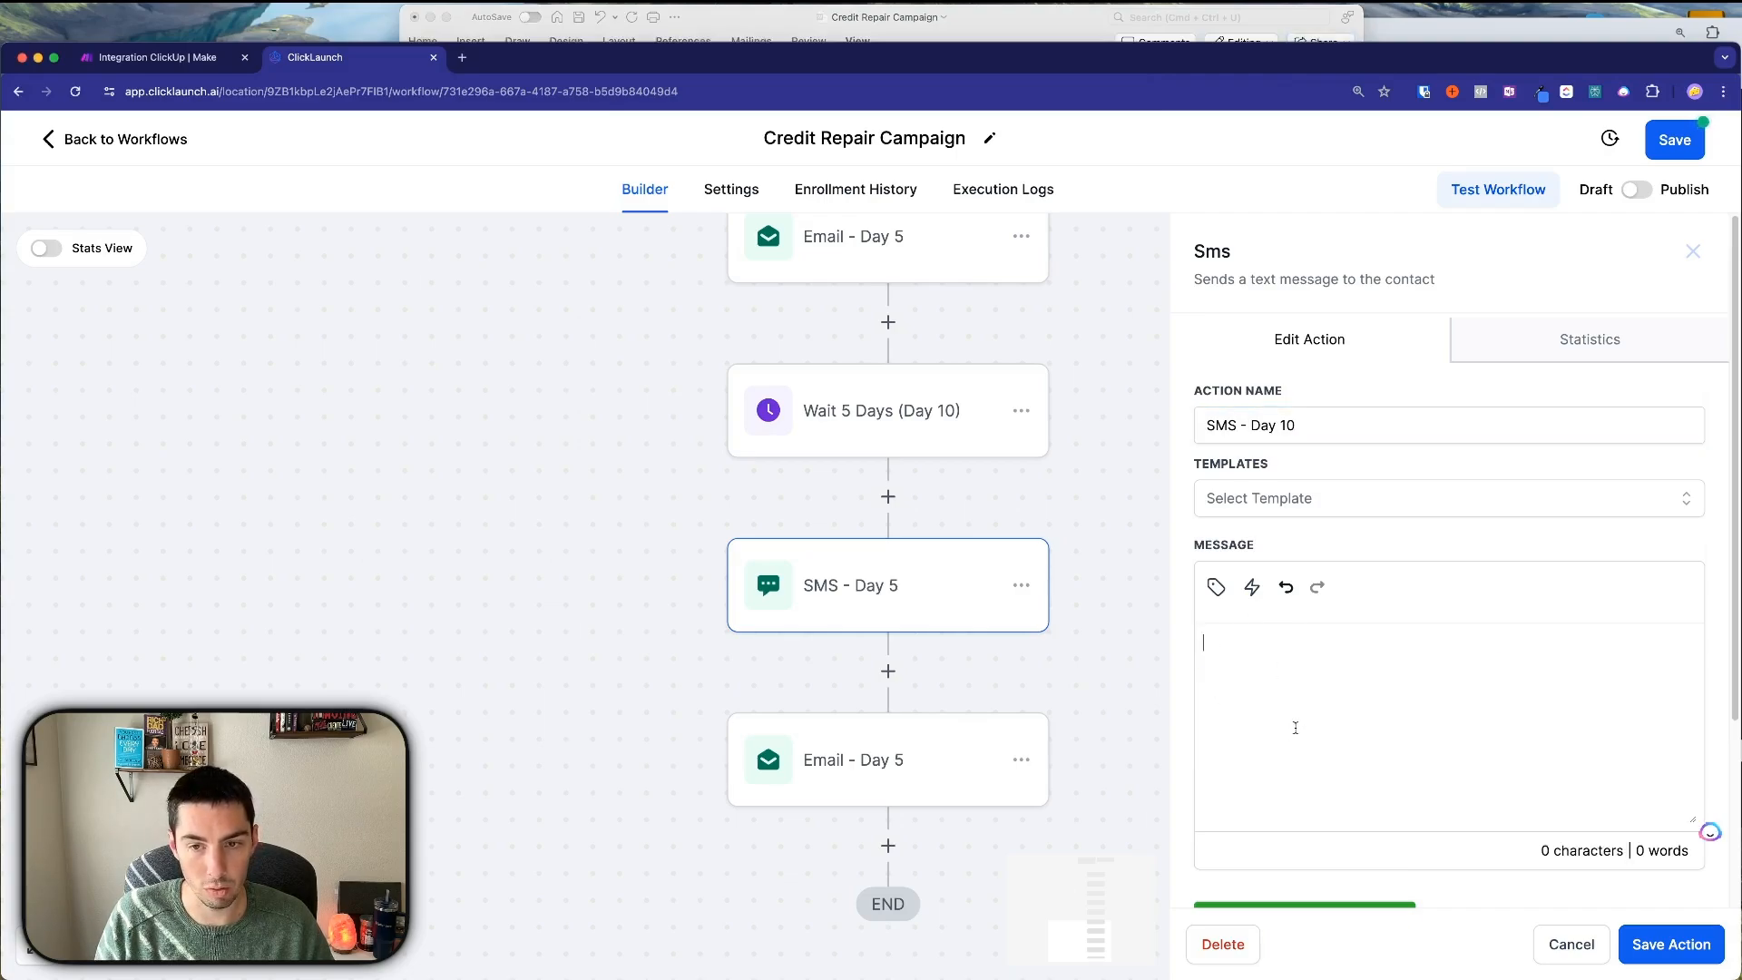
scroll(1275, 726, down, 3)
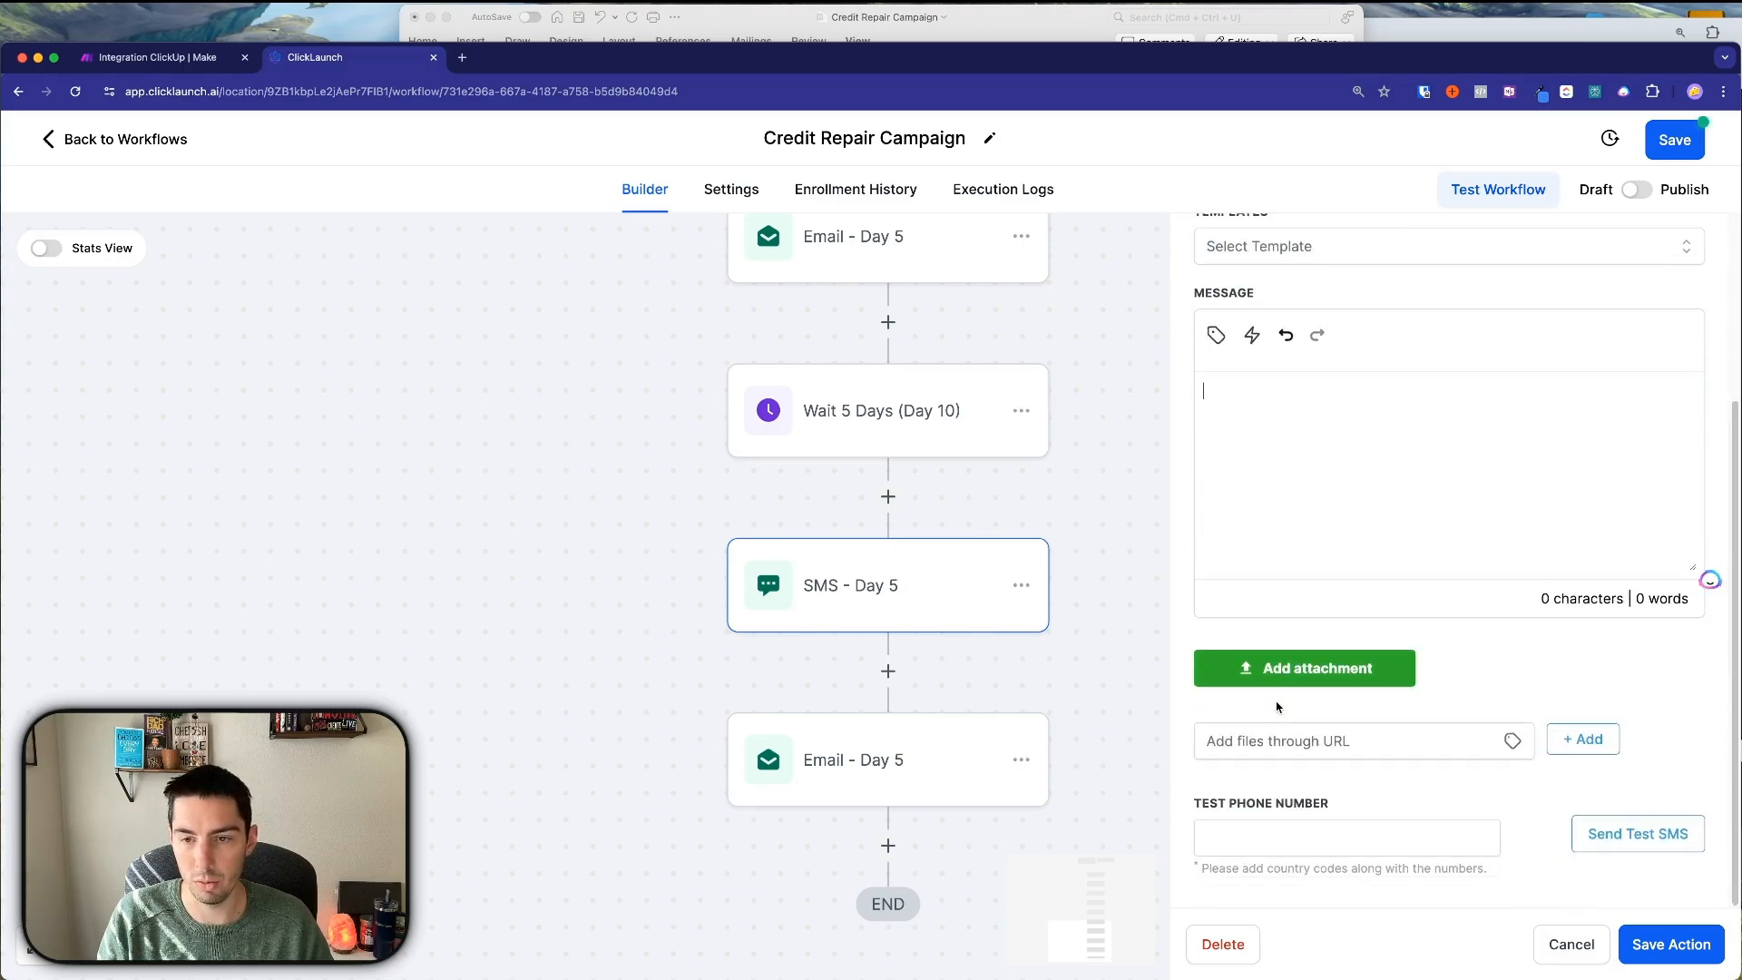
scroll(1277, 707, up, 2)
click(1317, 796)
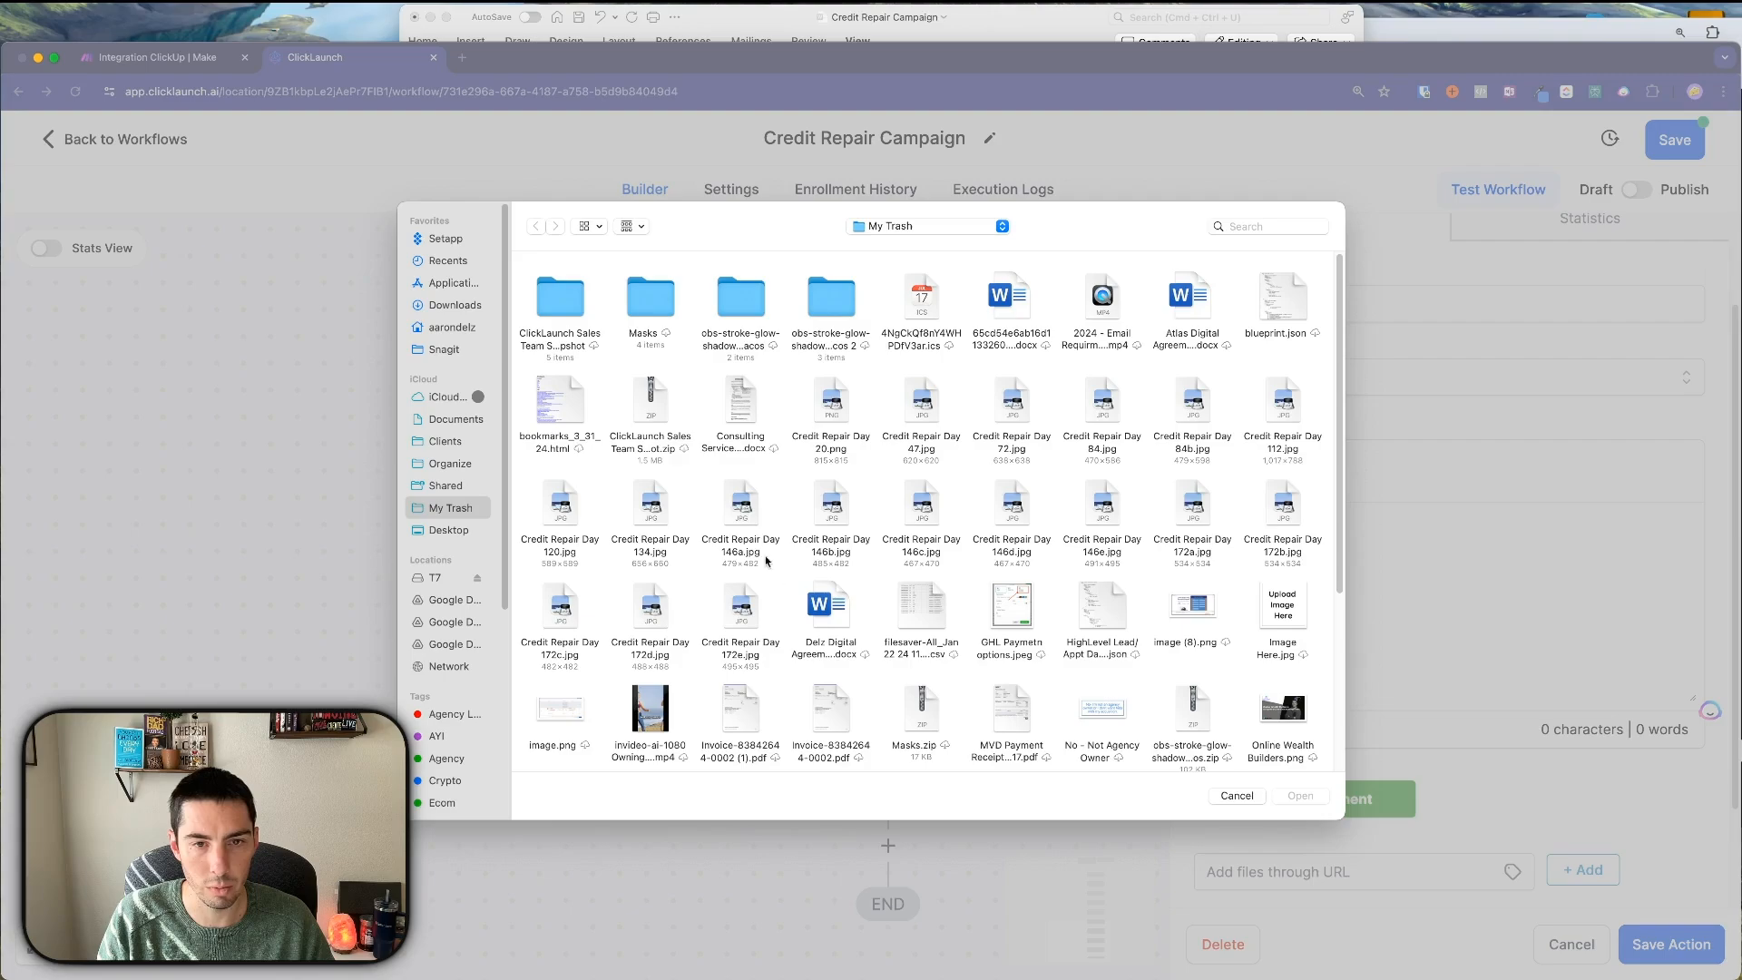
Save the Day 10 credit score image from the Word document as JPEG 'Credit Repair Day 10.jpg'.
click(769, 20)
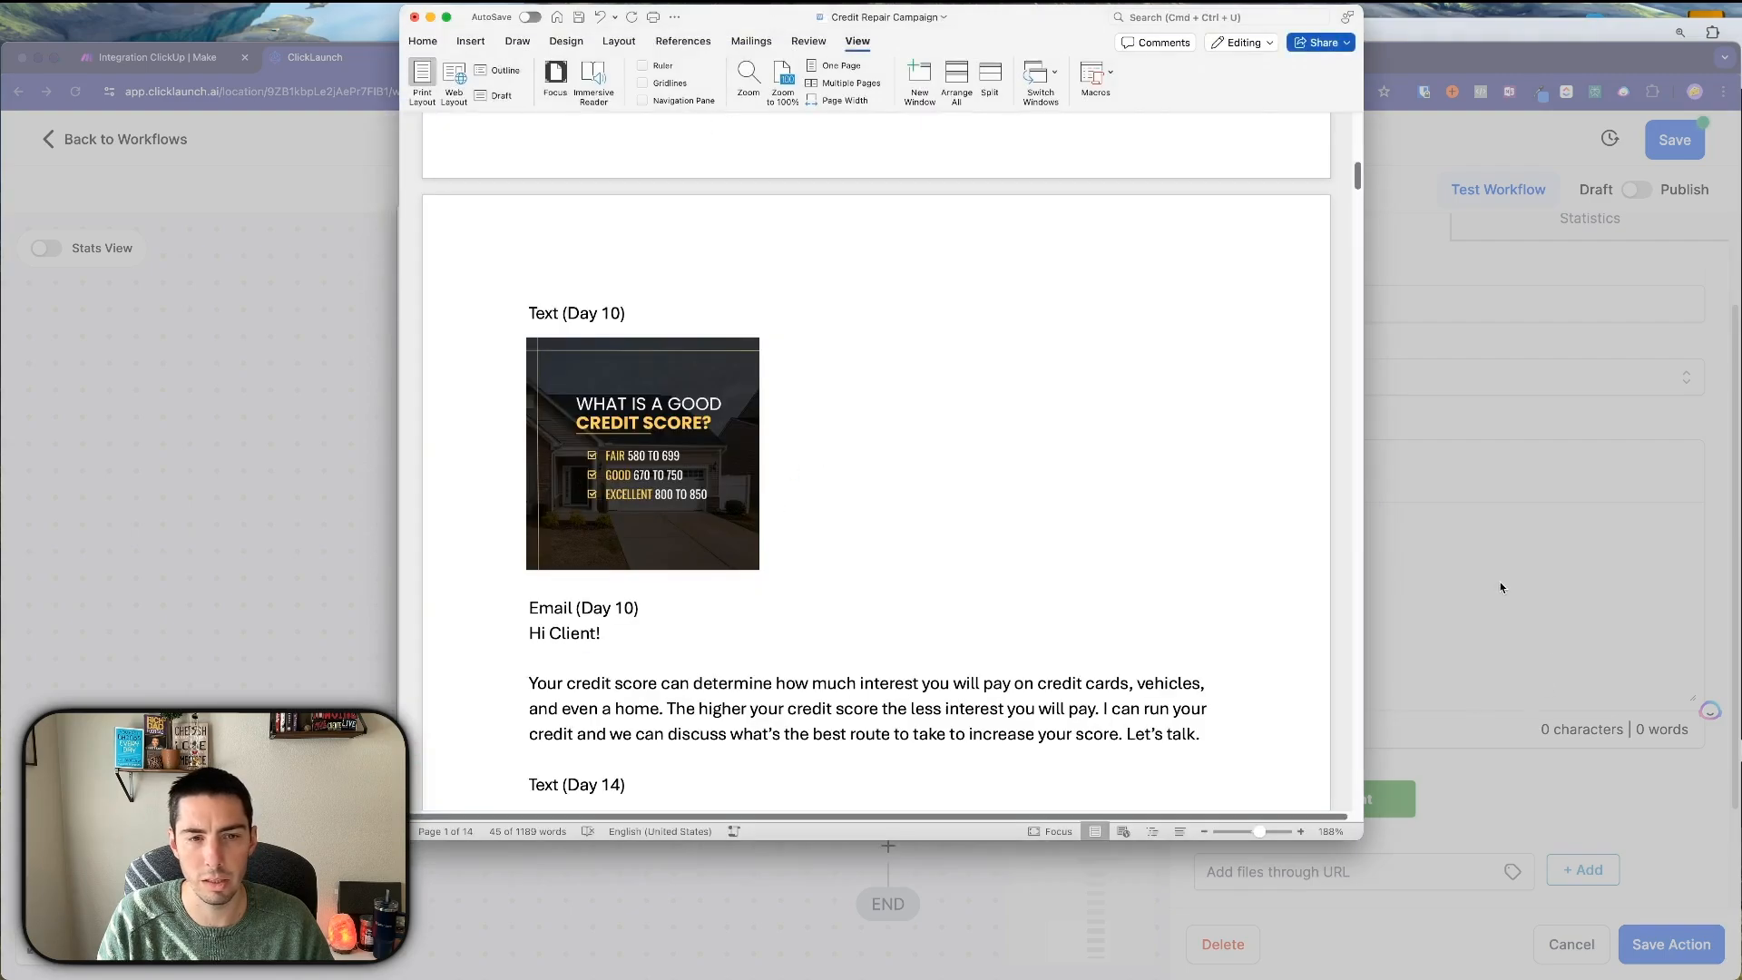
right_click(693, 450)
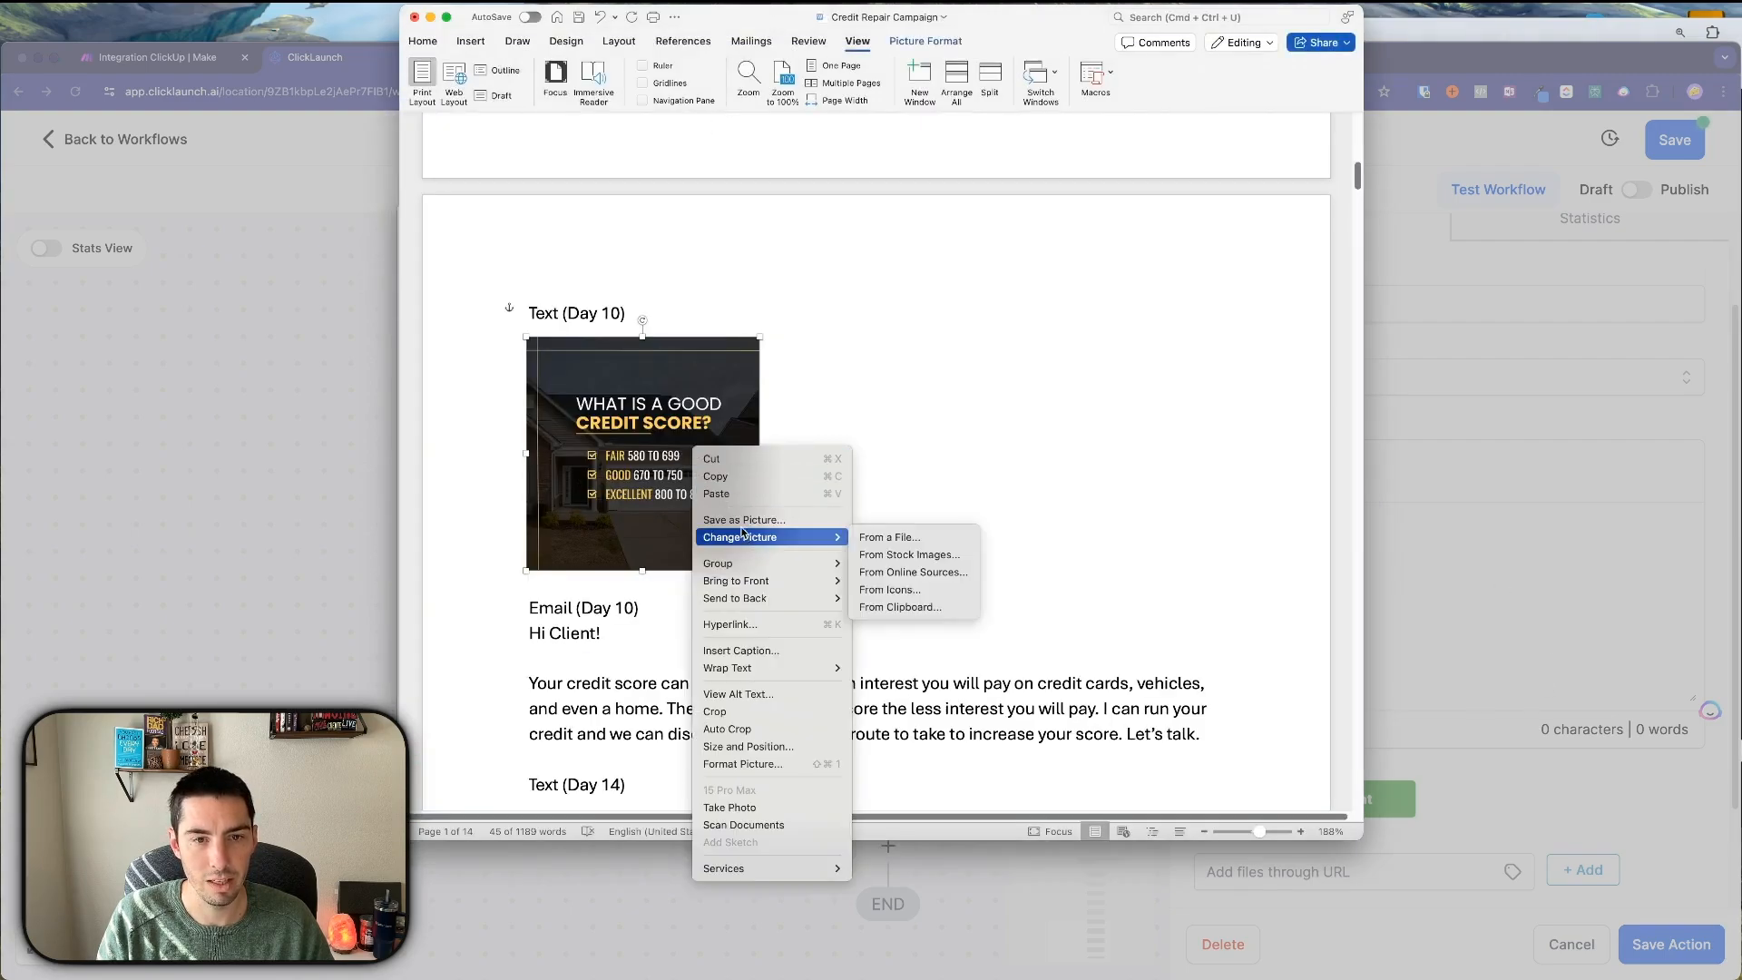
click(744, 519)
click(773, 414)
click(775, 432)
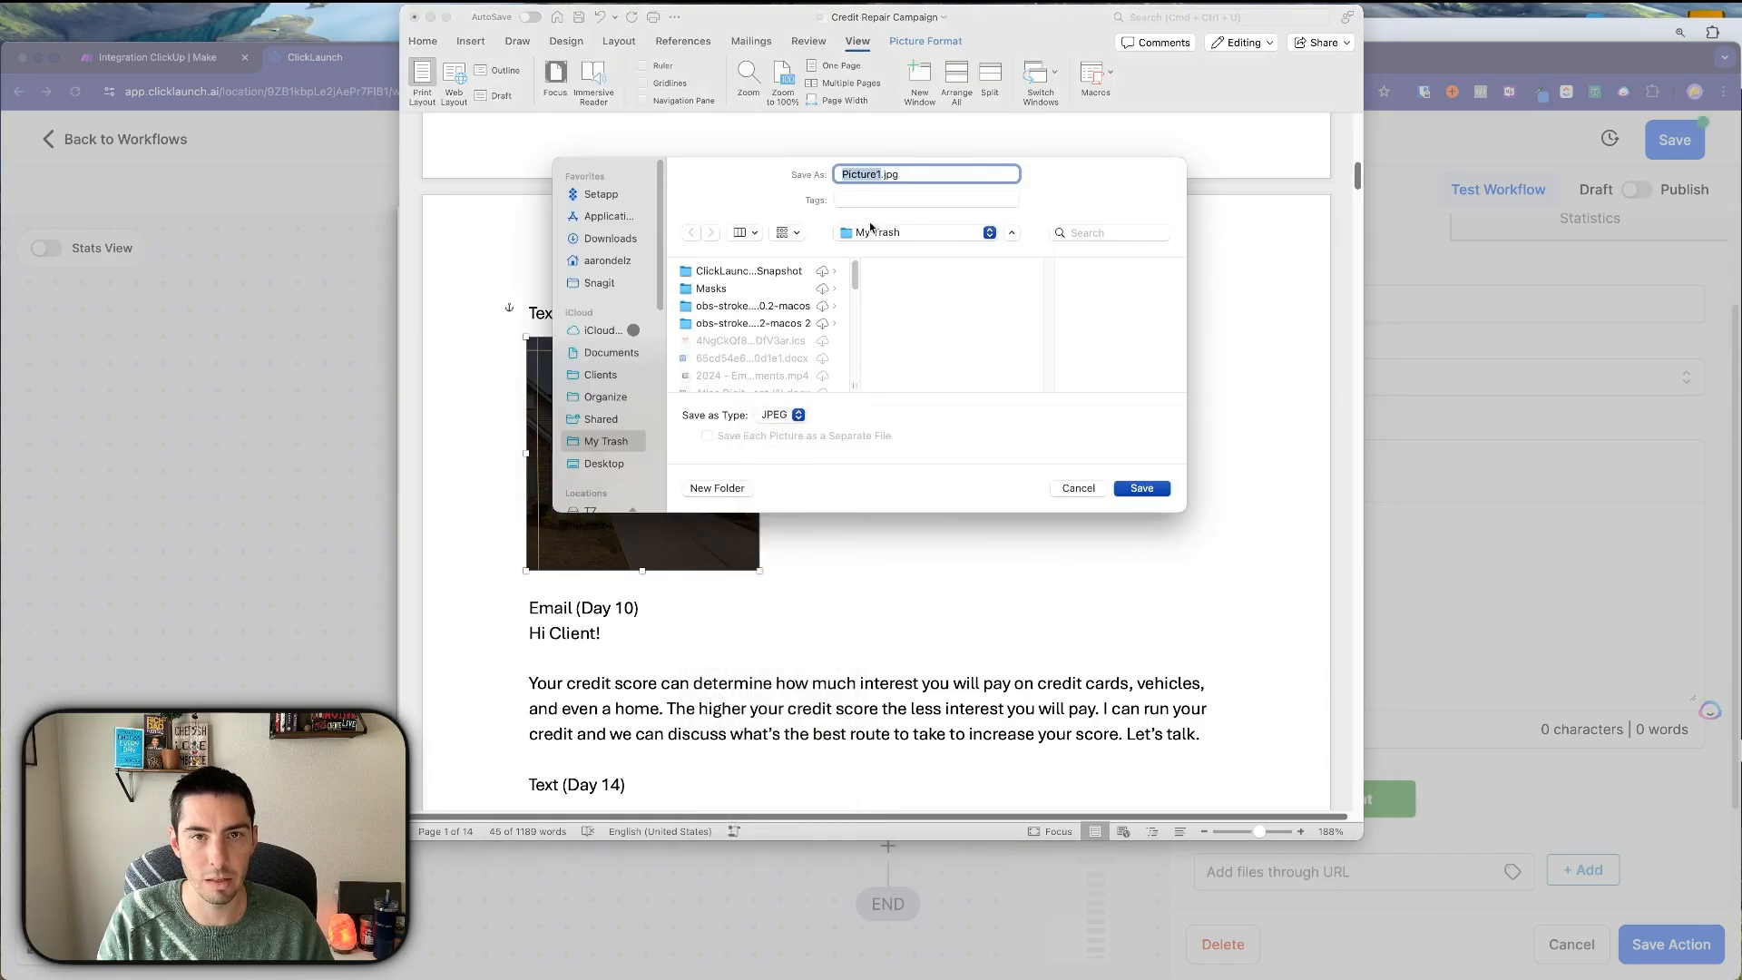
scroll(755, 372, down, 5)
click(752, 304)
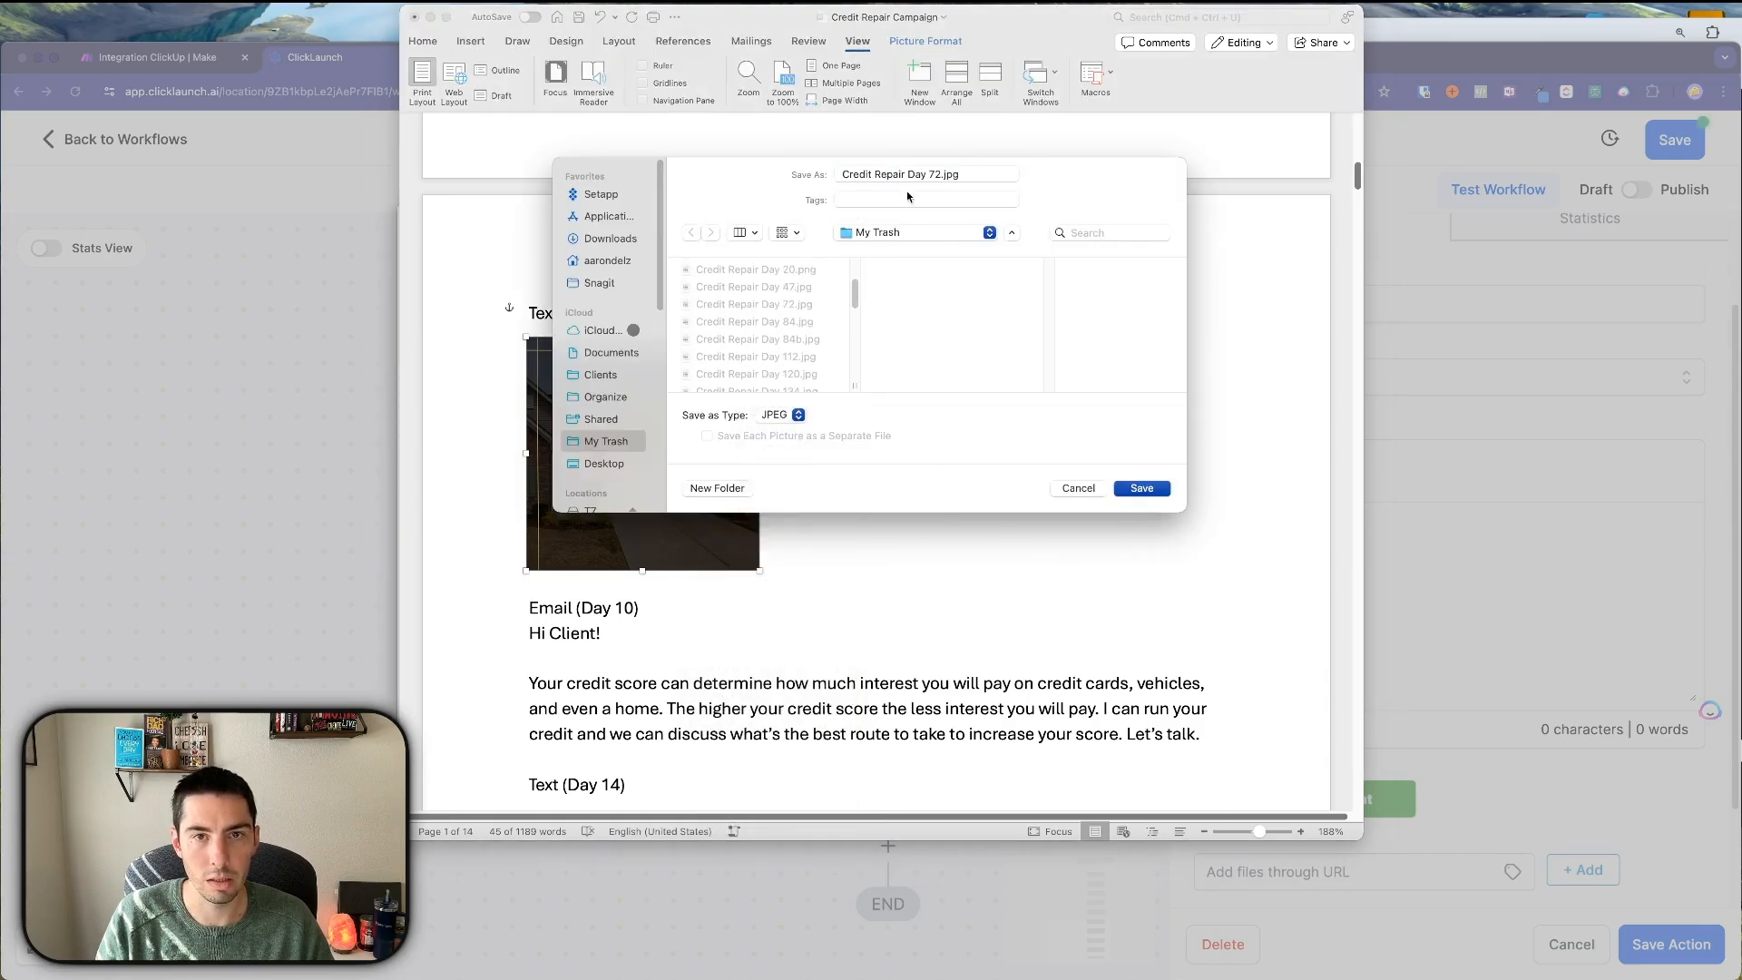
double_click(934, 175)
text(10)
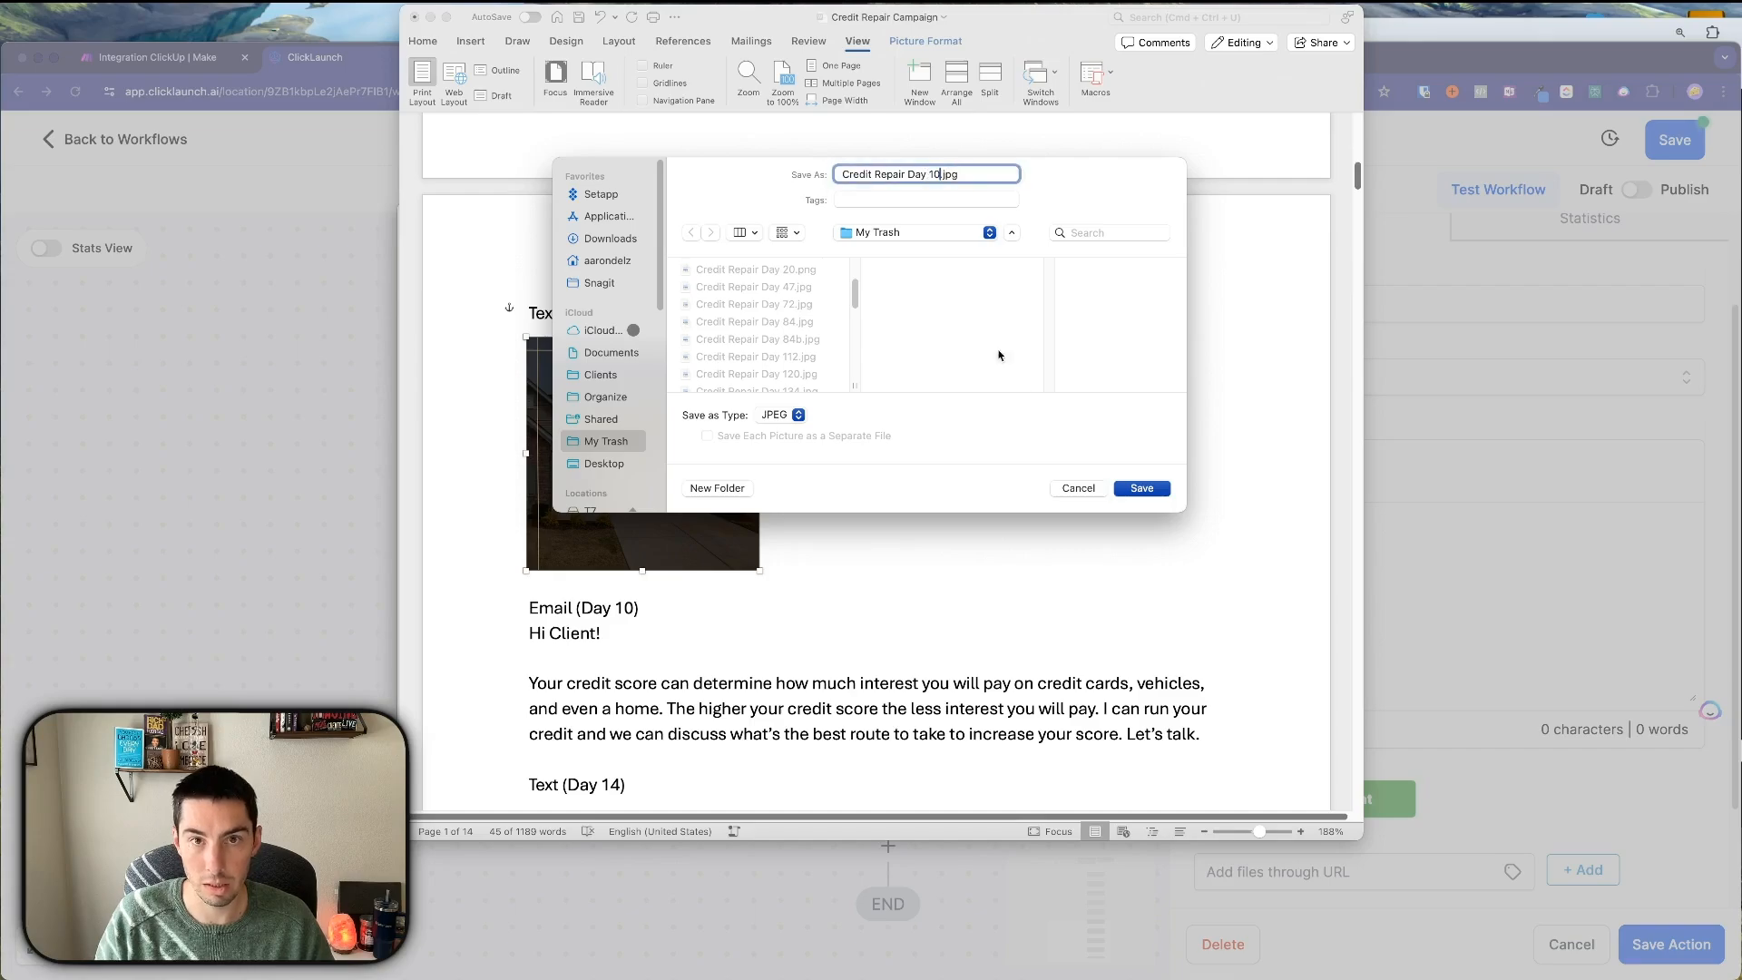
click(1141, 488)
Attach Credit Repair Day 10.jpg to the SMS - Day 10 step.
click(1437, 592)
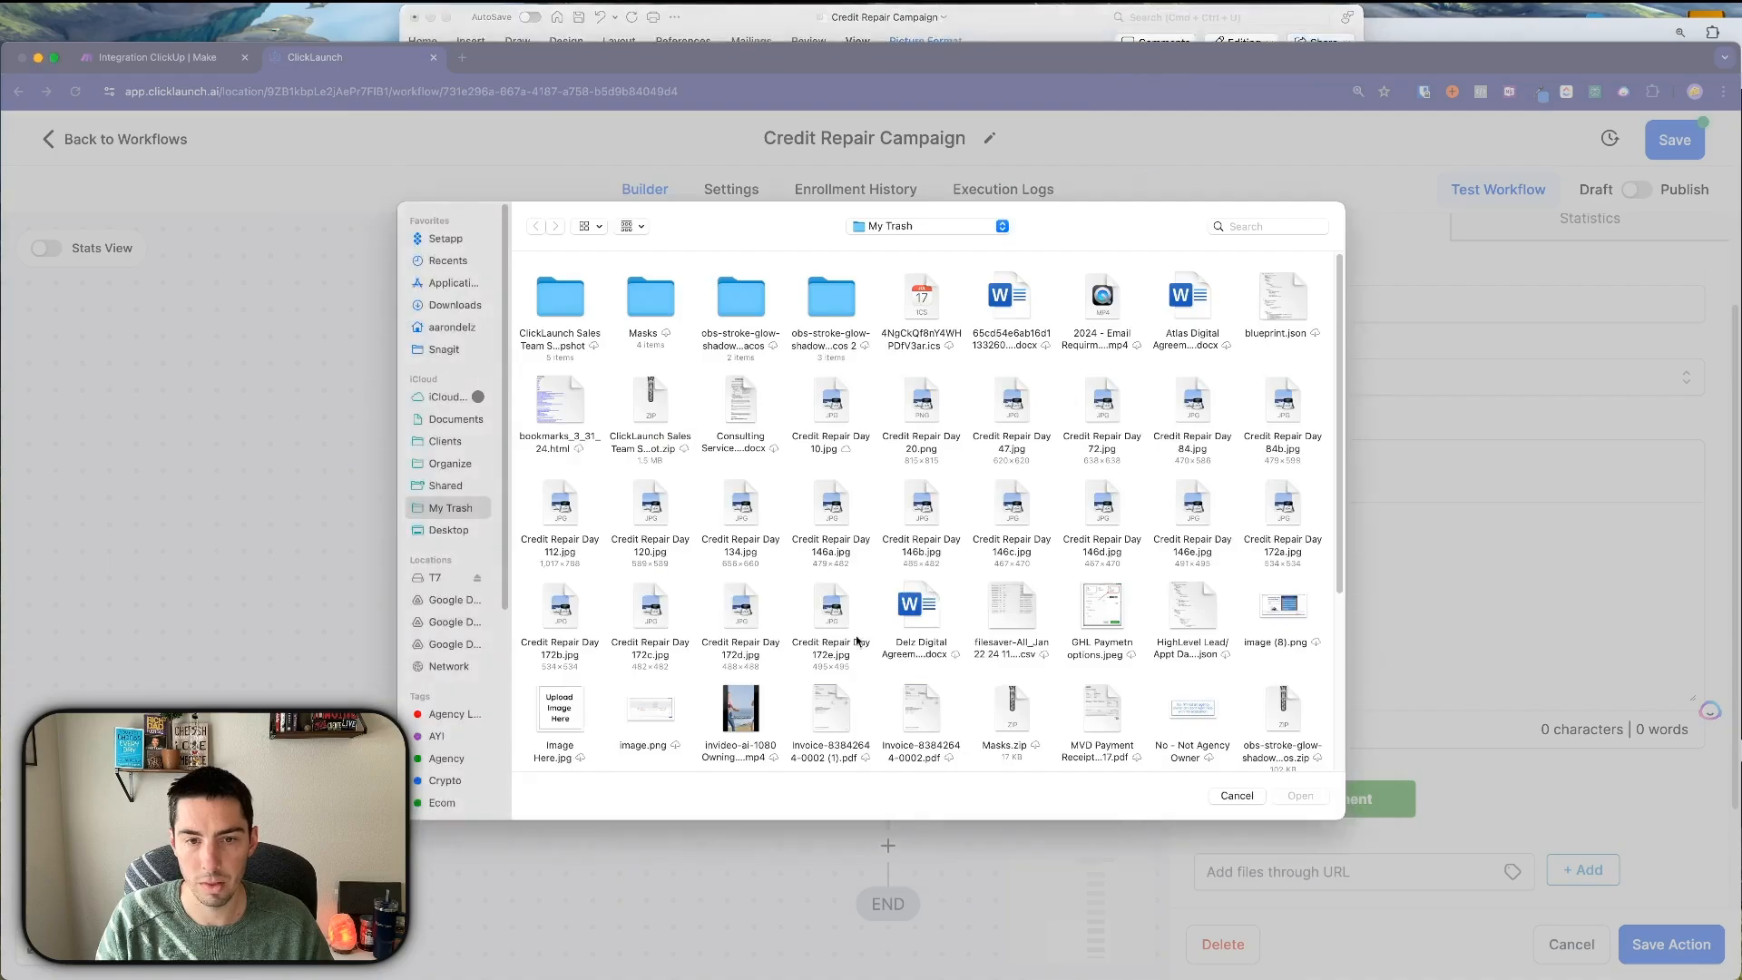
double_click(835, 402)
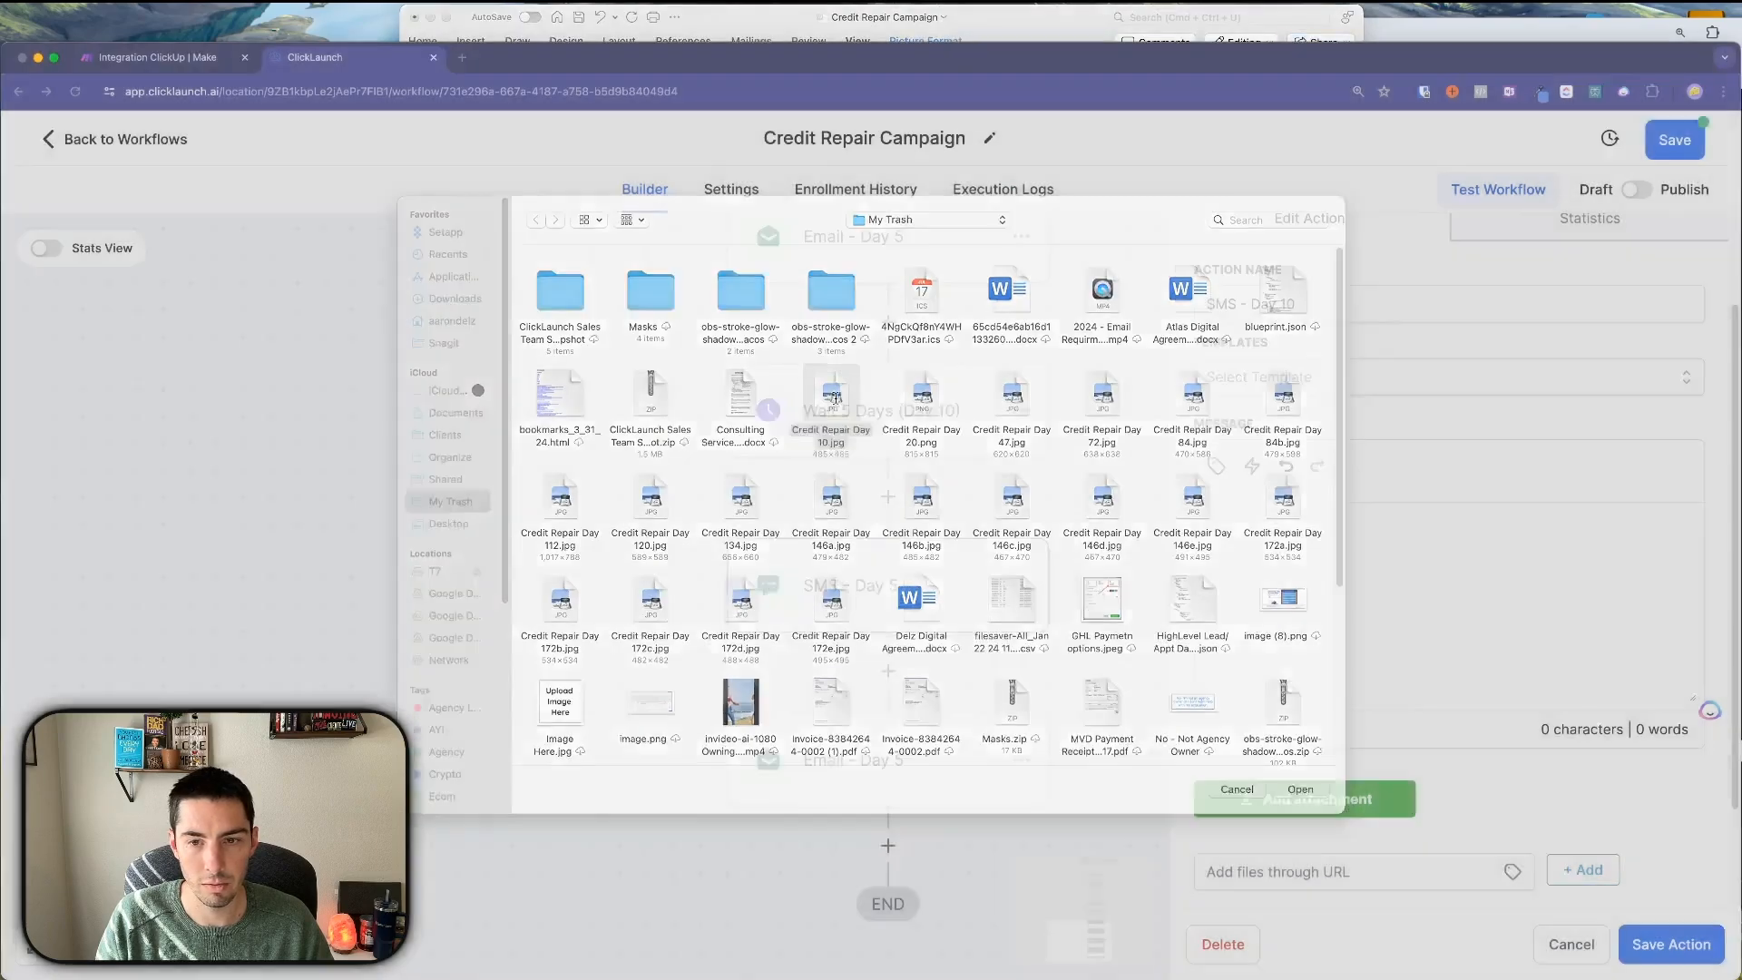
scroll(1468, 635, down, 3)
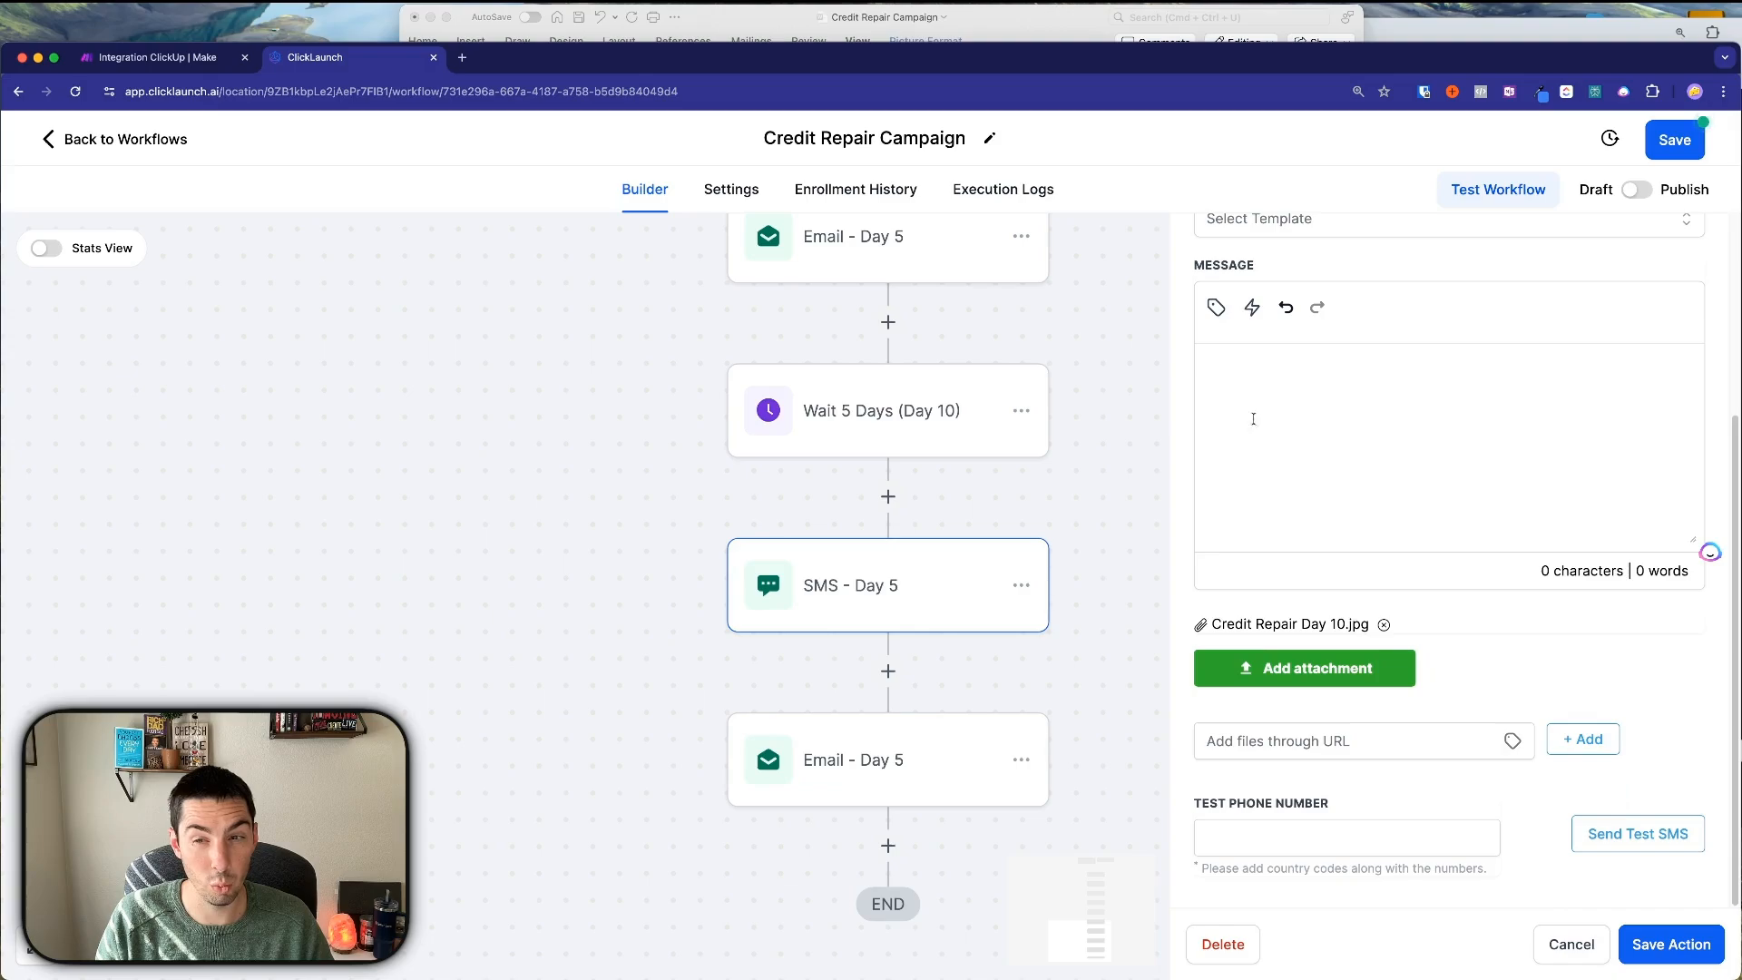
Send a test SMS to a pasted test phone number; the send fails.
click(1274, 824)
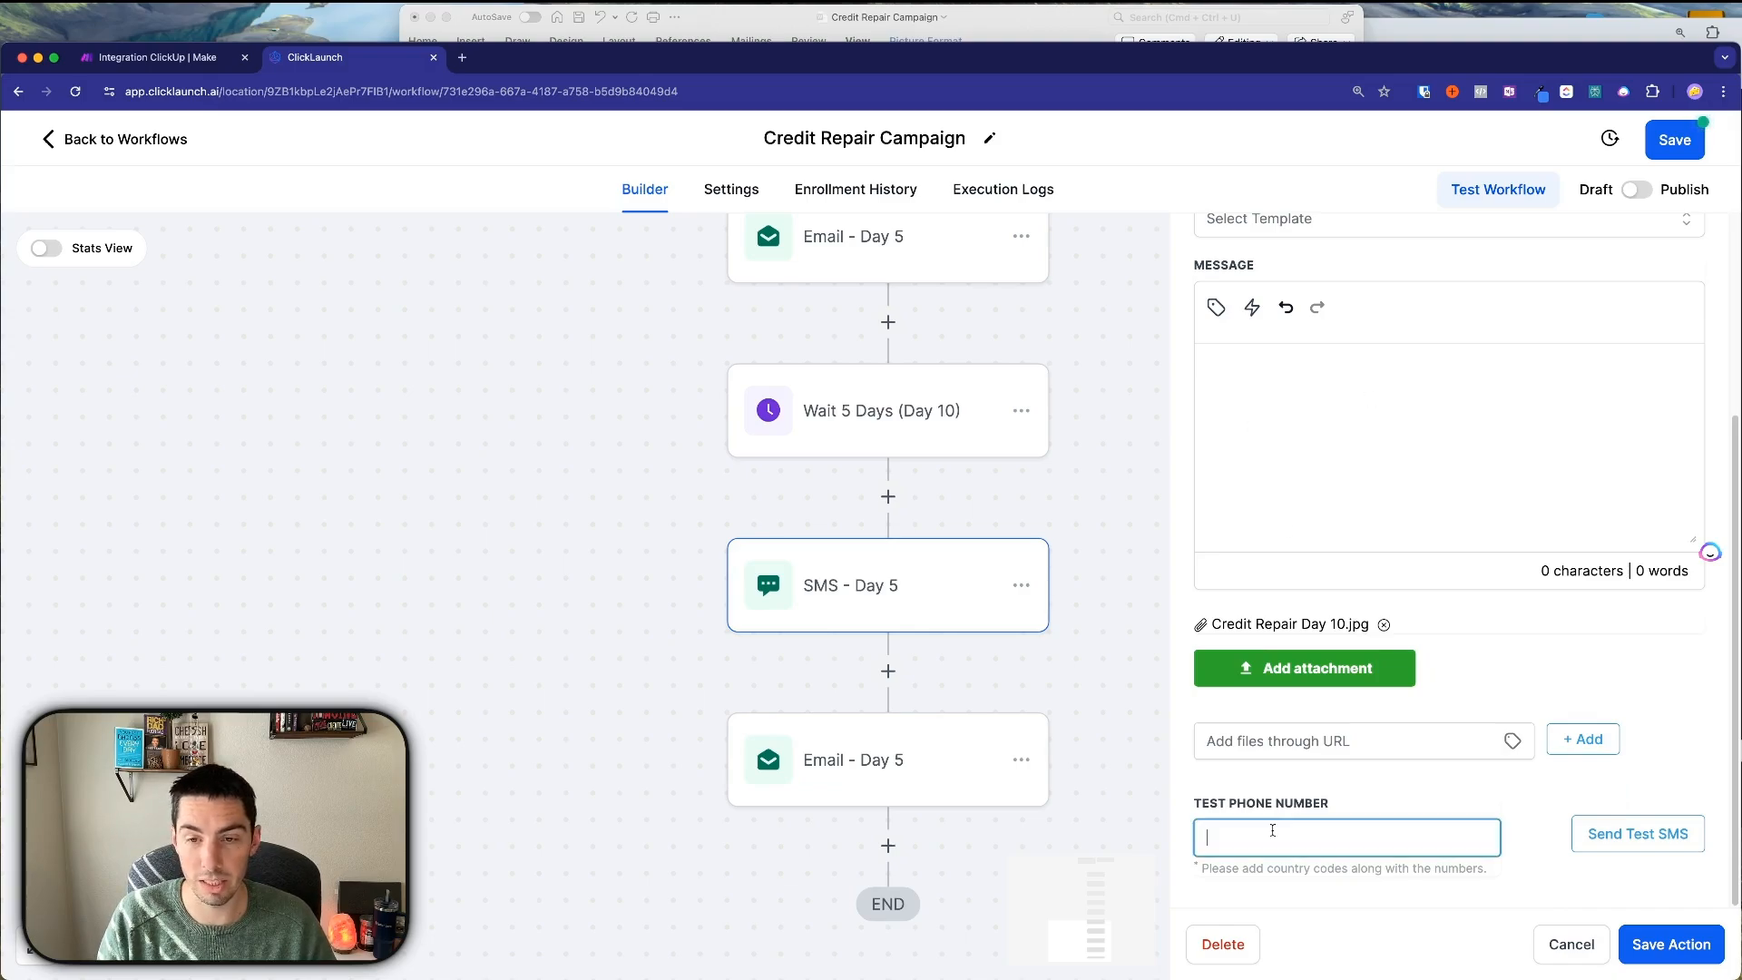
key(cmd+v)
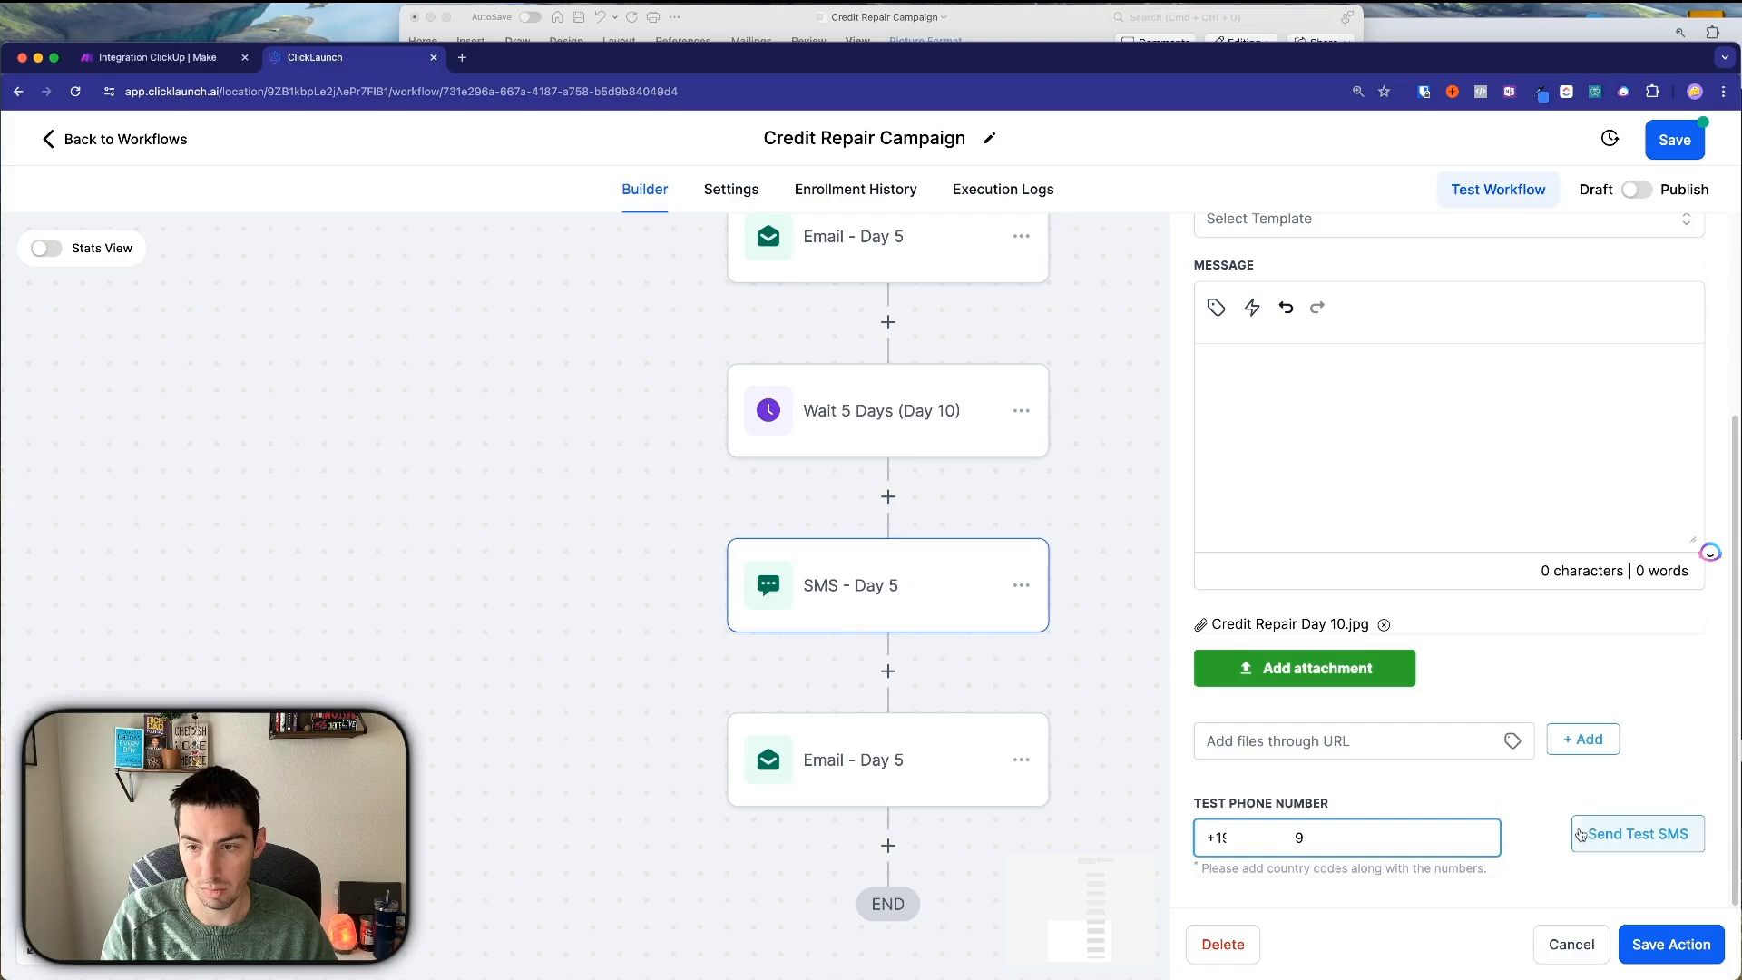
click(1606, 833)
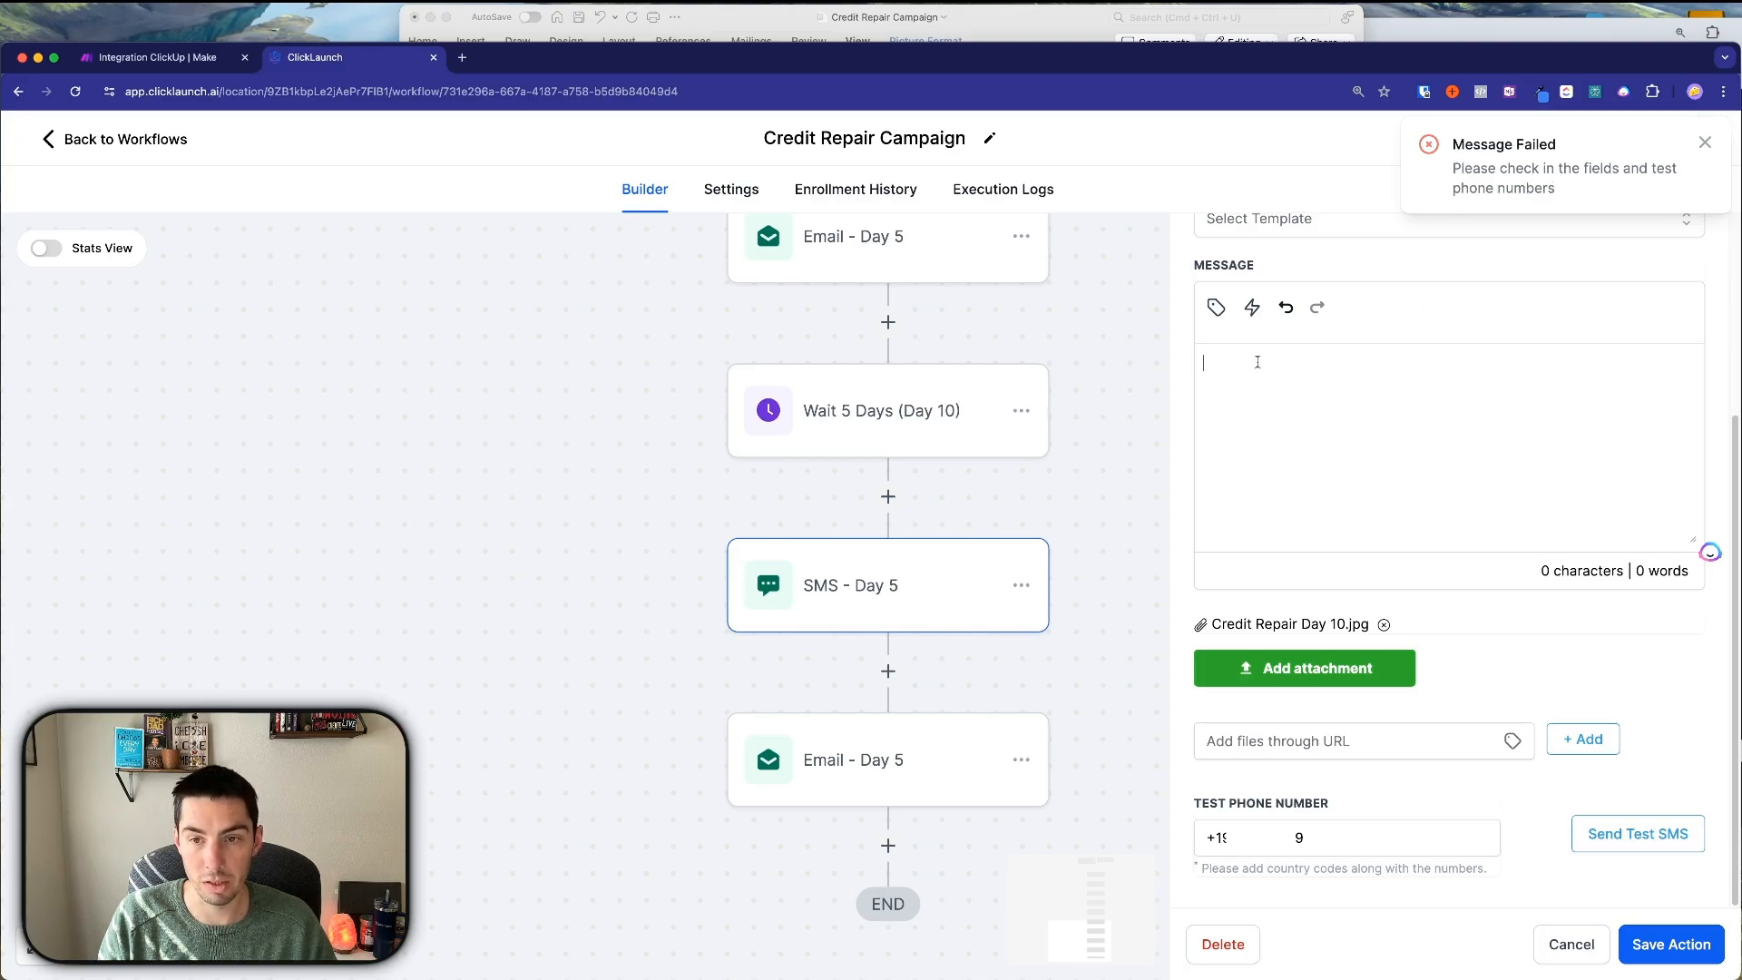
click(1039, 20)
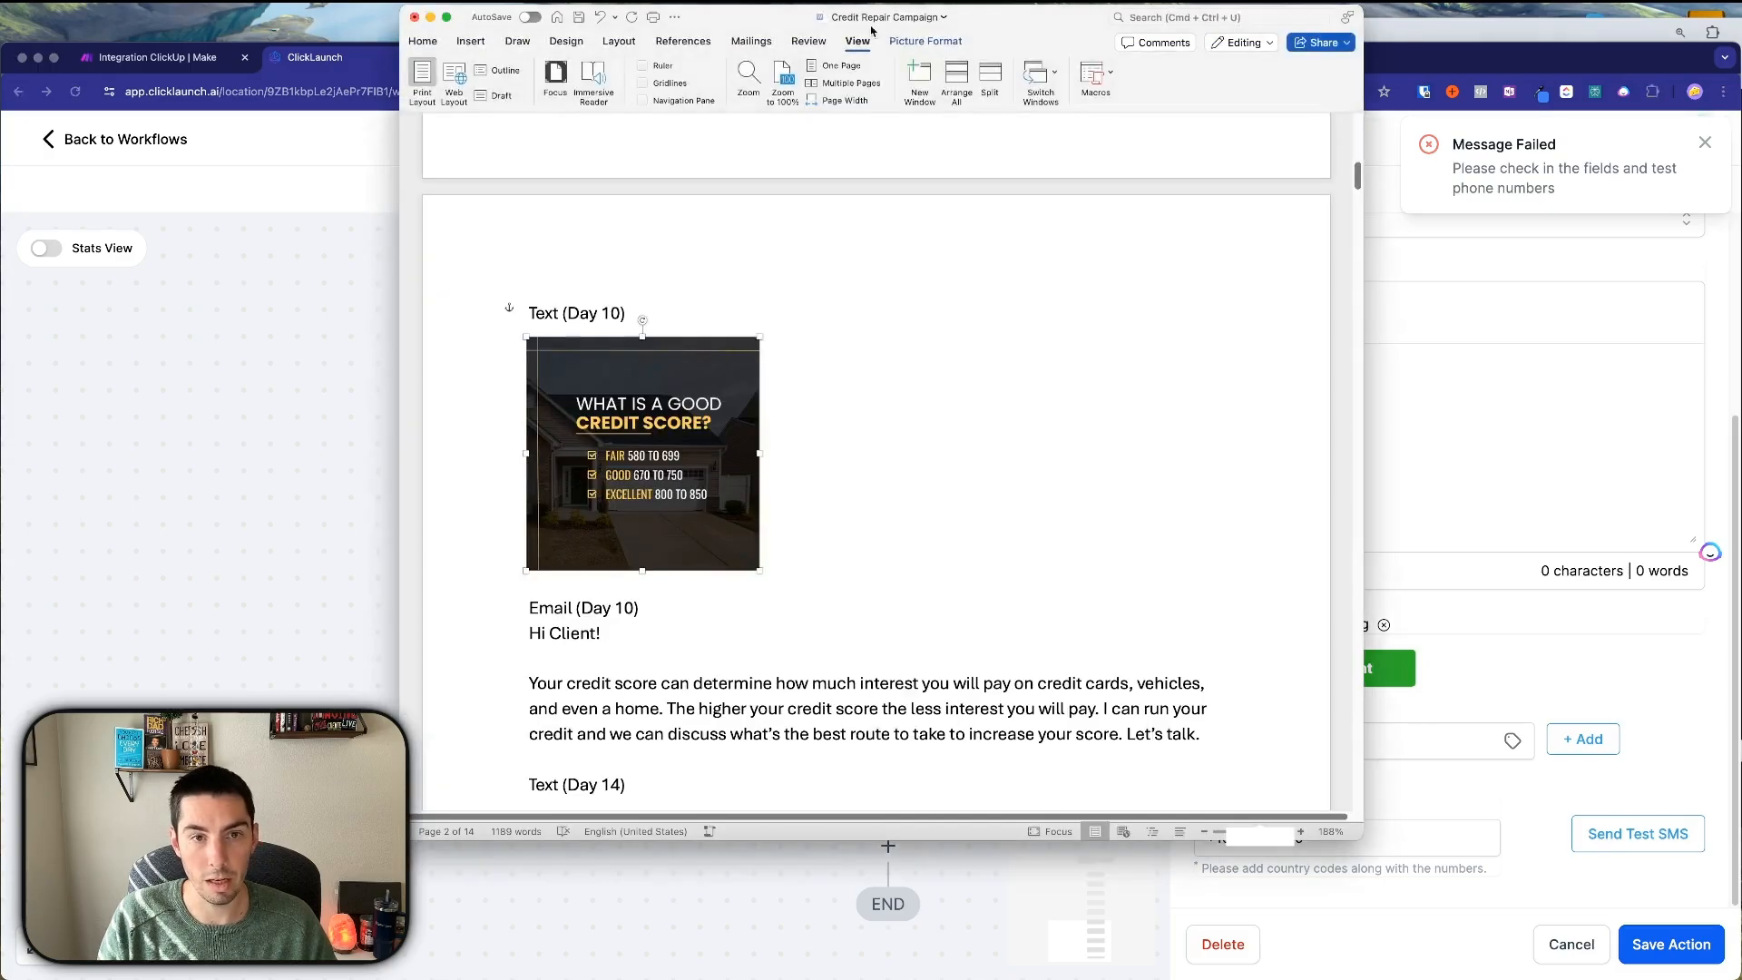
Scroll through the Word document's Day 10 text image and email copy.
scroll(766, 440, down, 3)
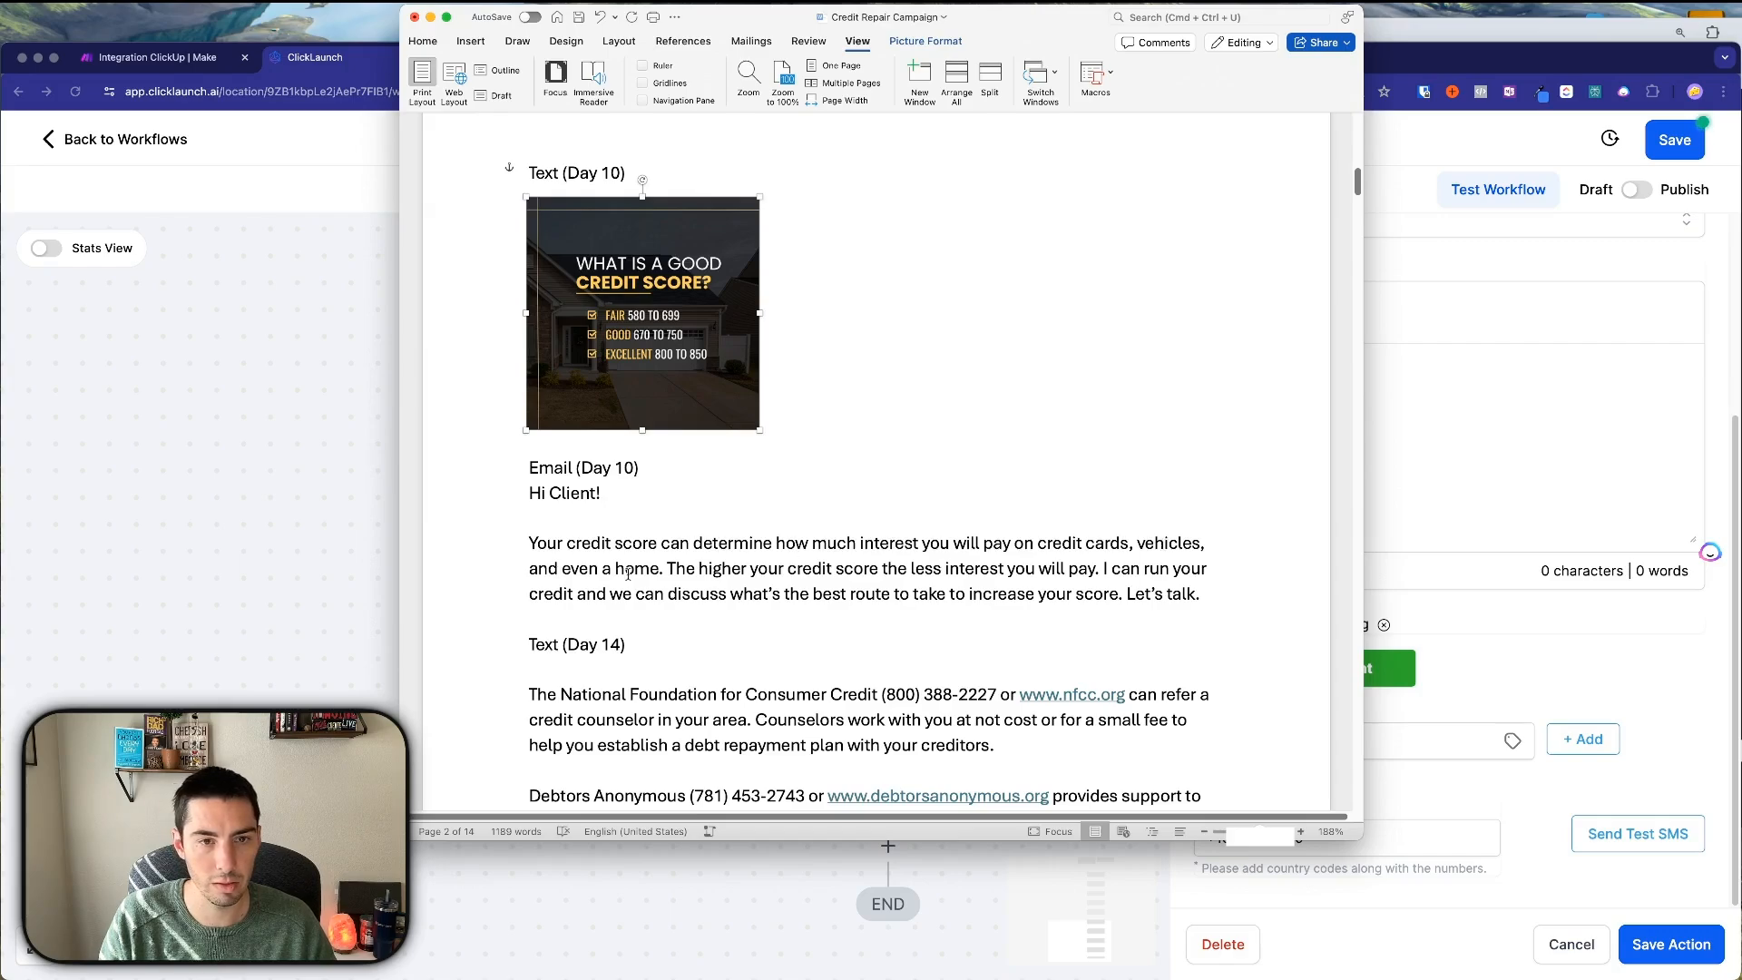
scroll(632, 565, up, 12)
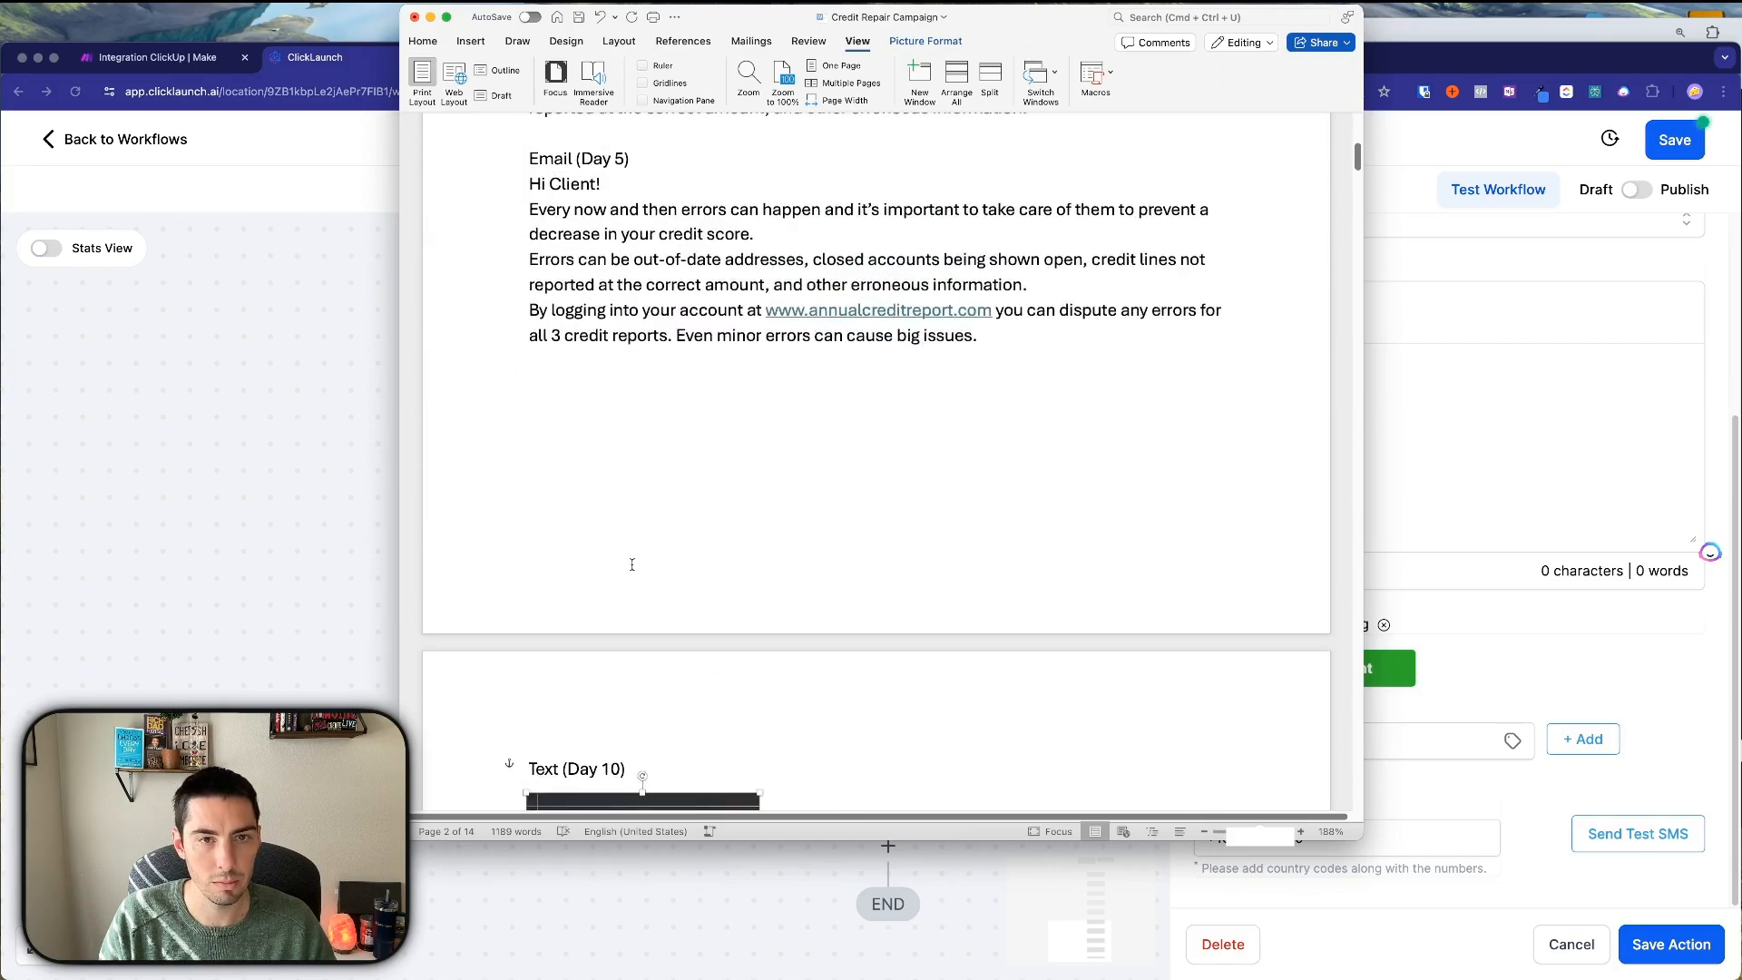
scroll(632, 565, down, 10)
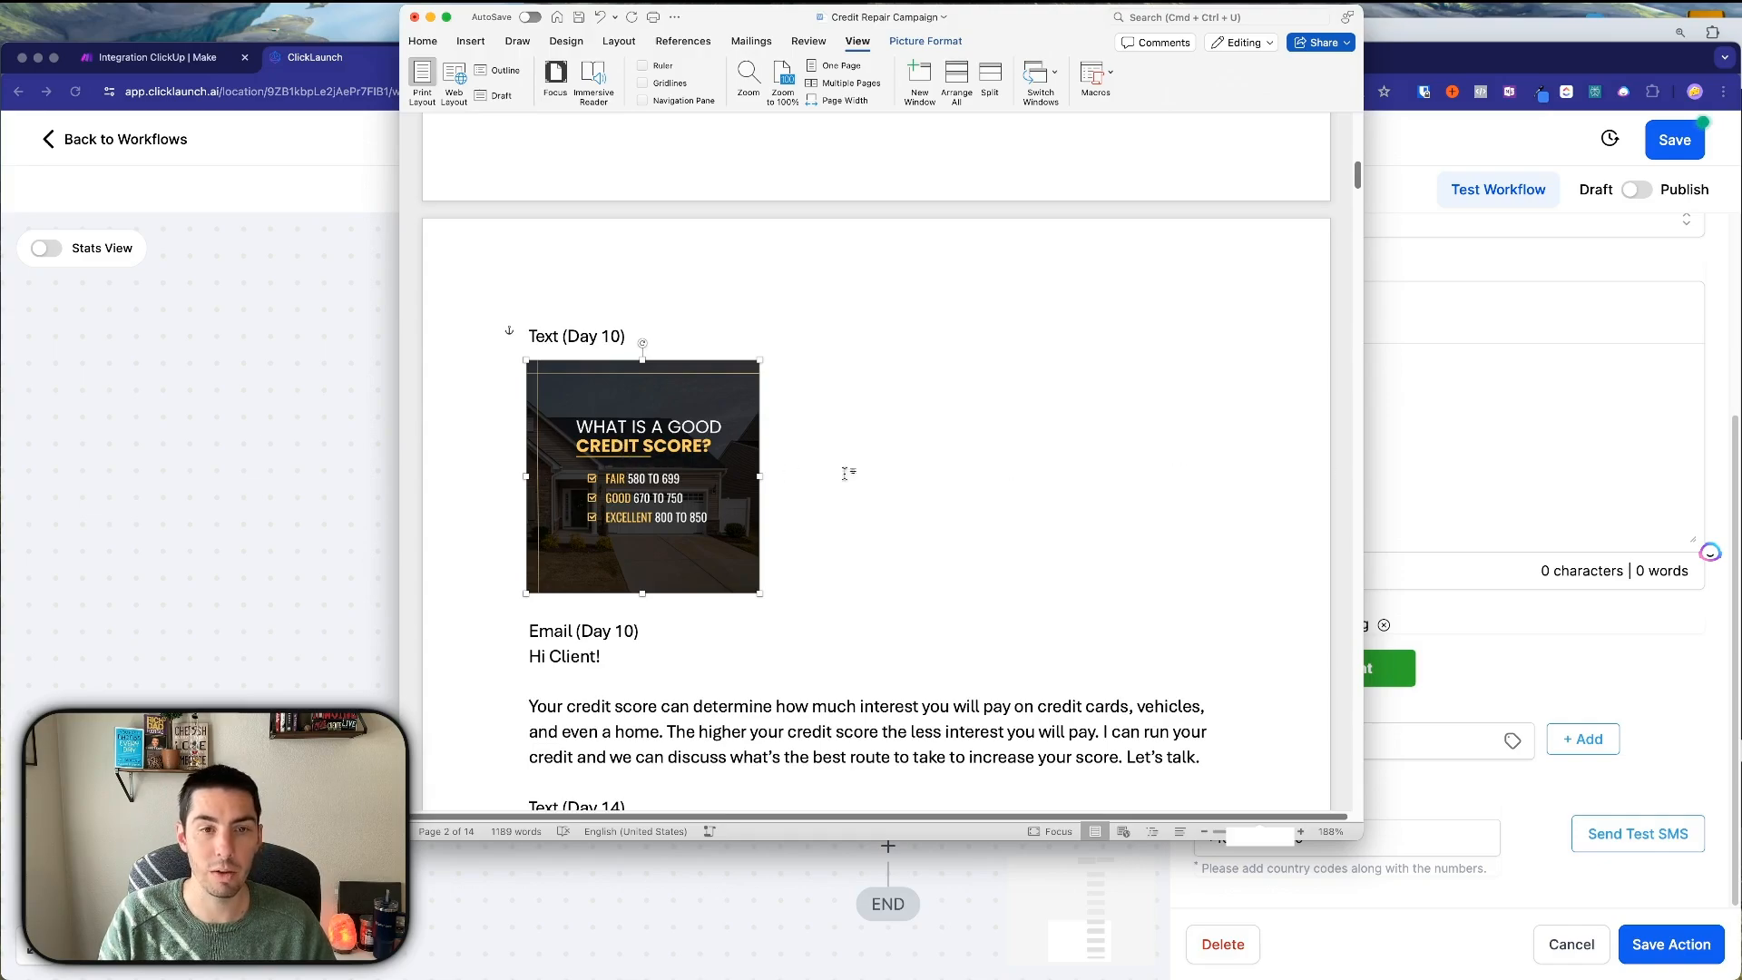
click(1507, 437)
Set the SMS message to 'Do you know if you have a good or bad credit score?' and save.
text(How is )
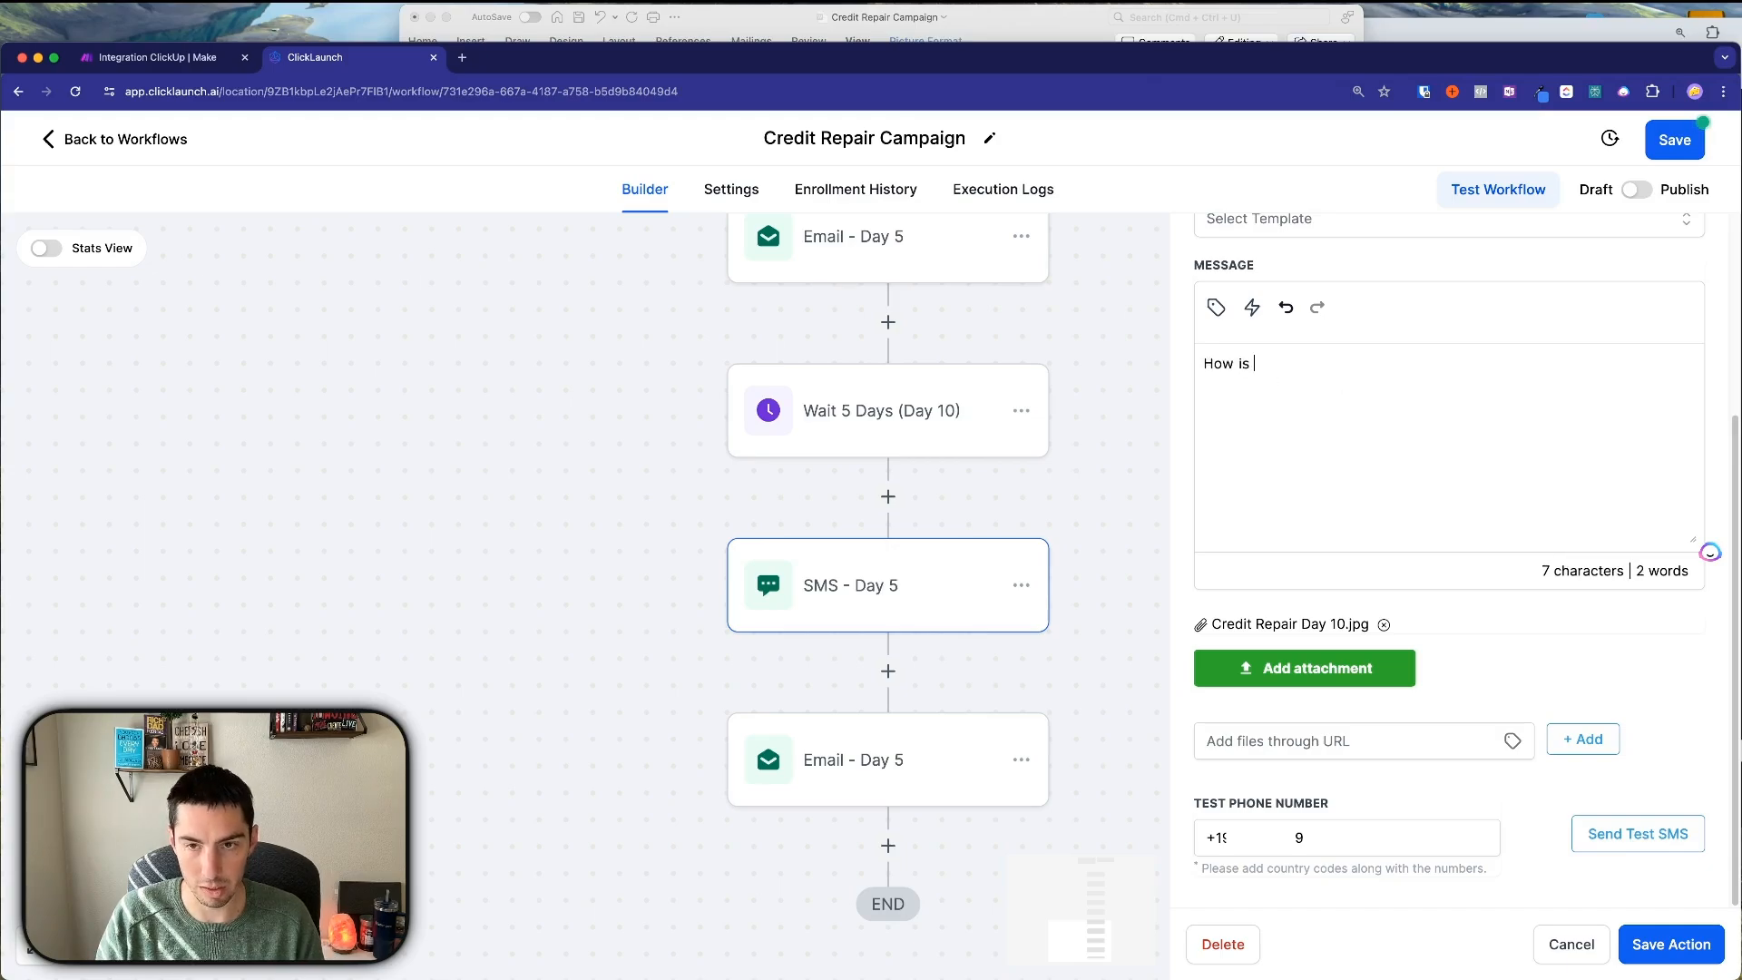
text(your credit score?)
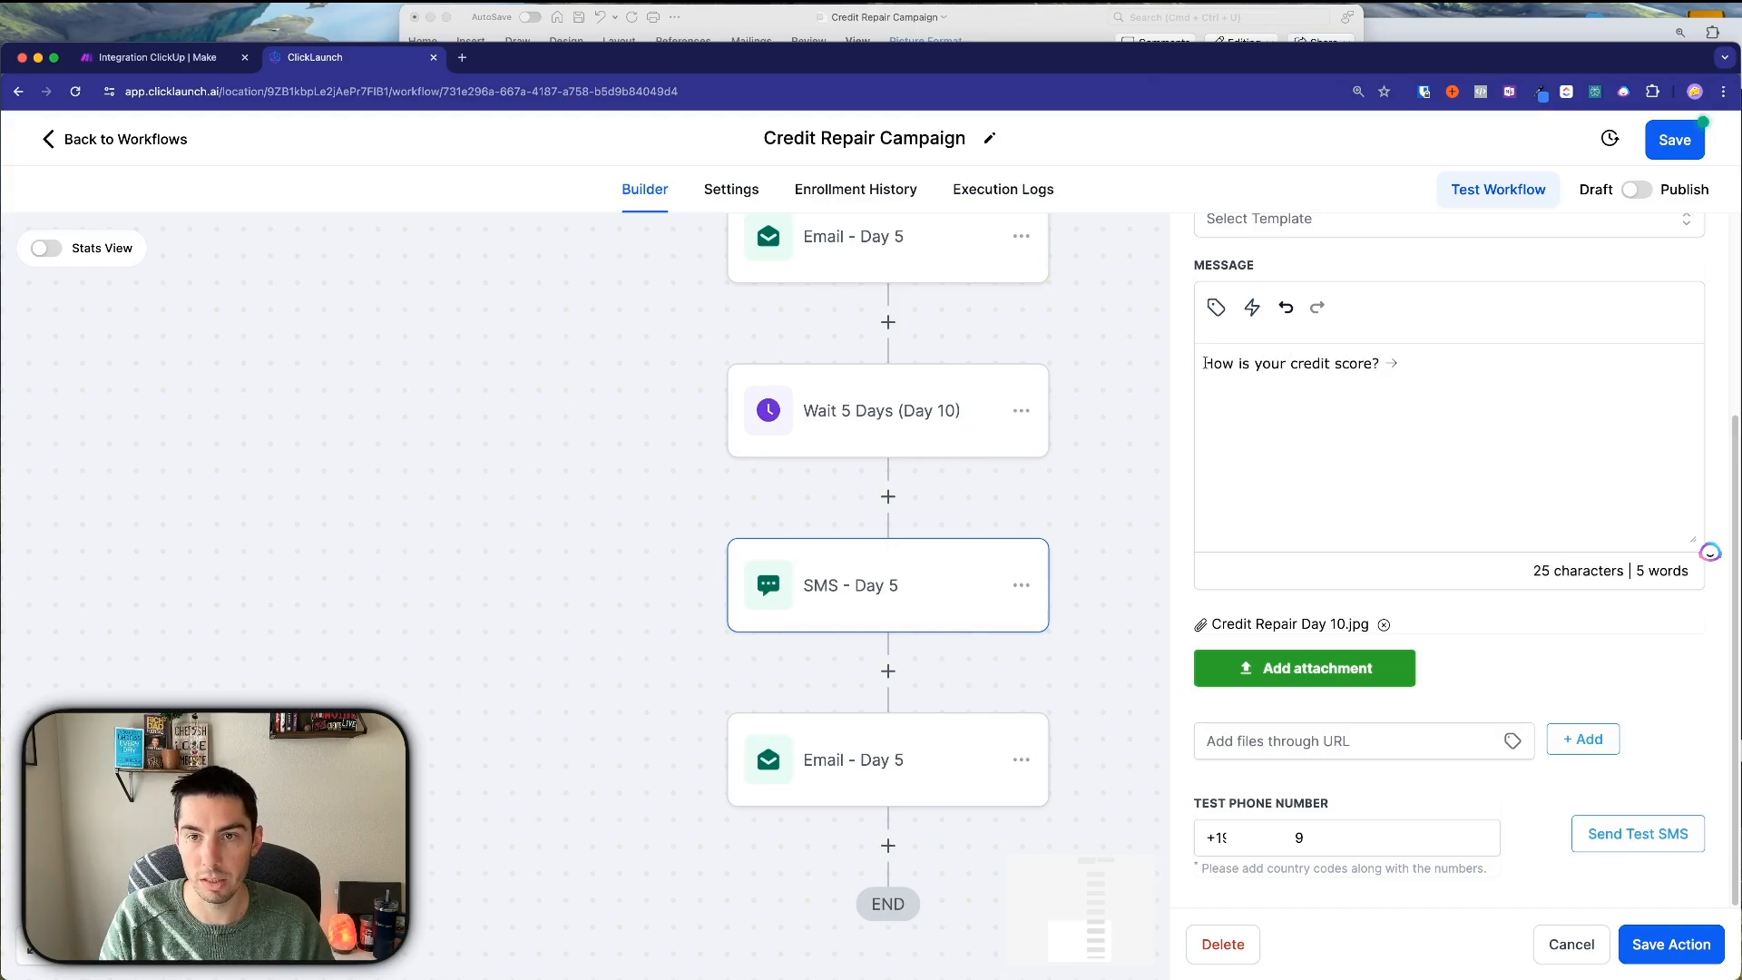
drag(1204, 363, 1380, 364)
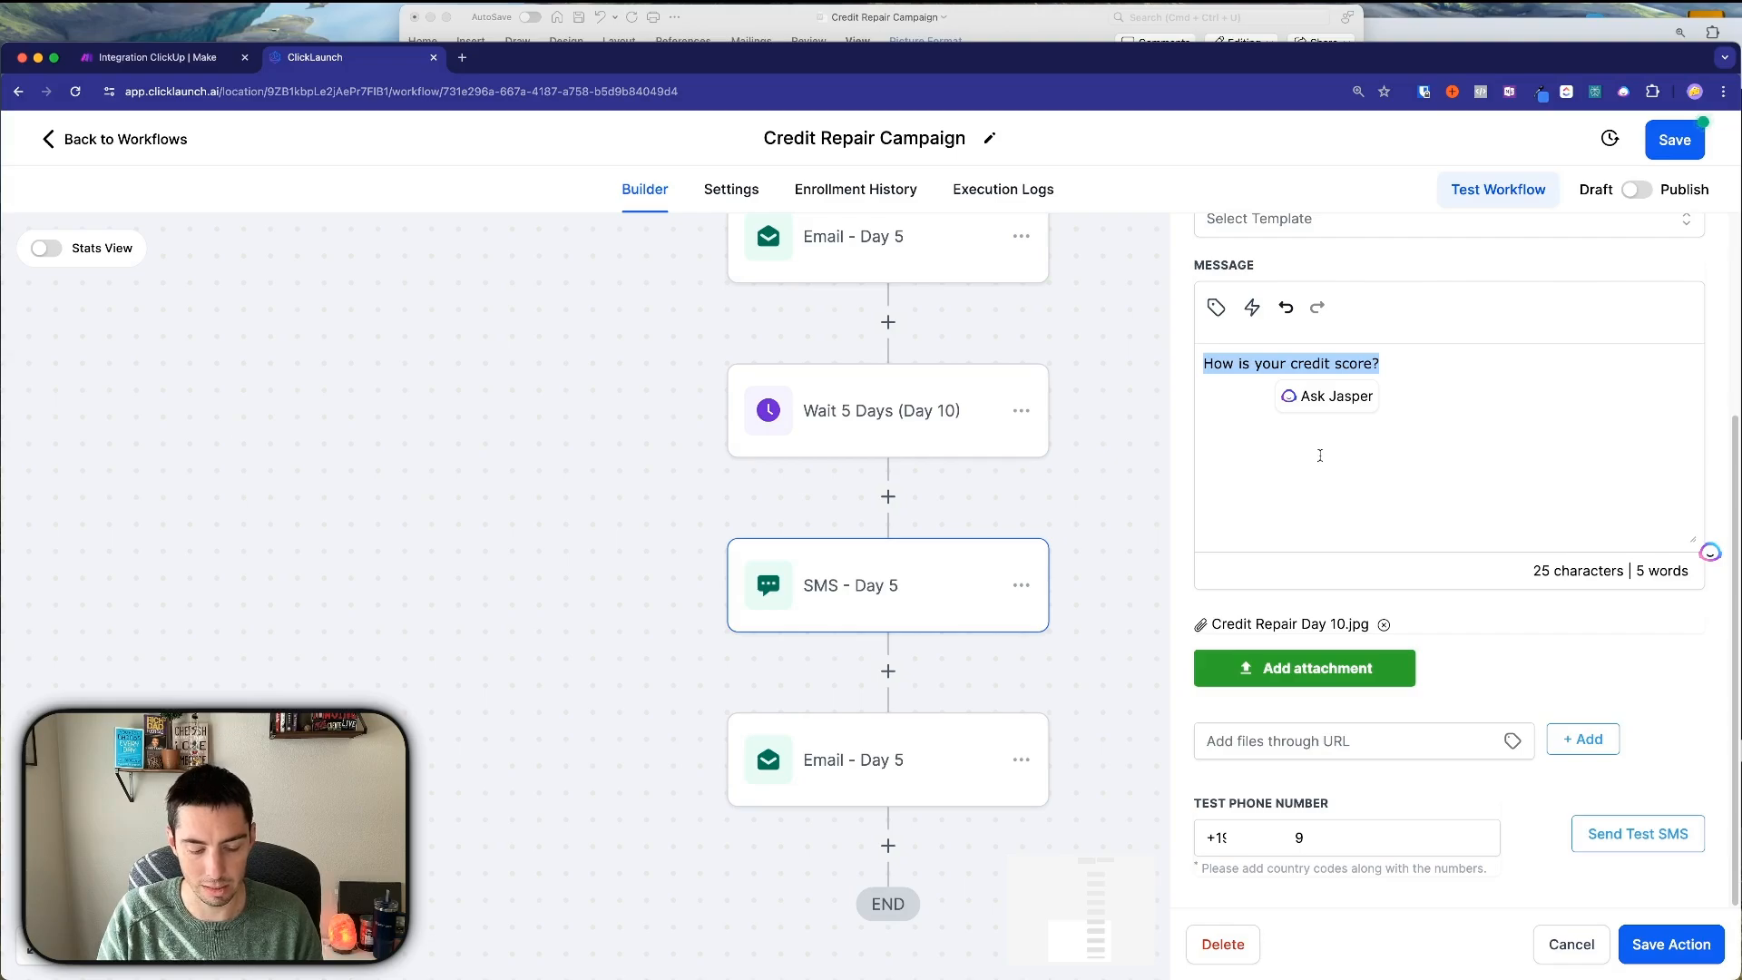
text(Do you kn)
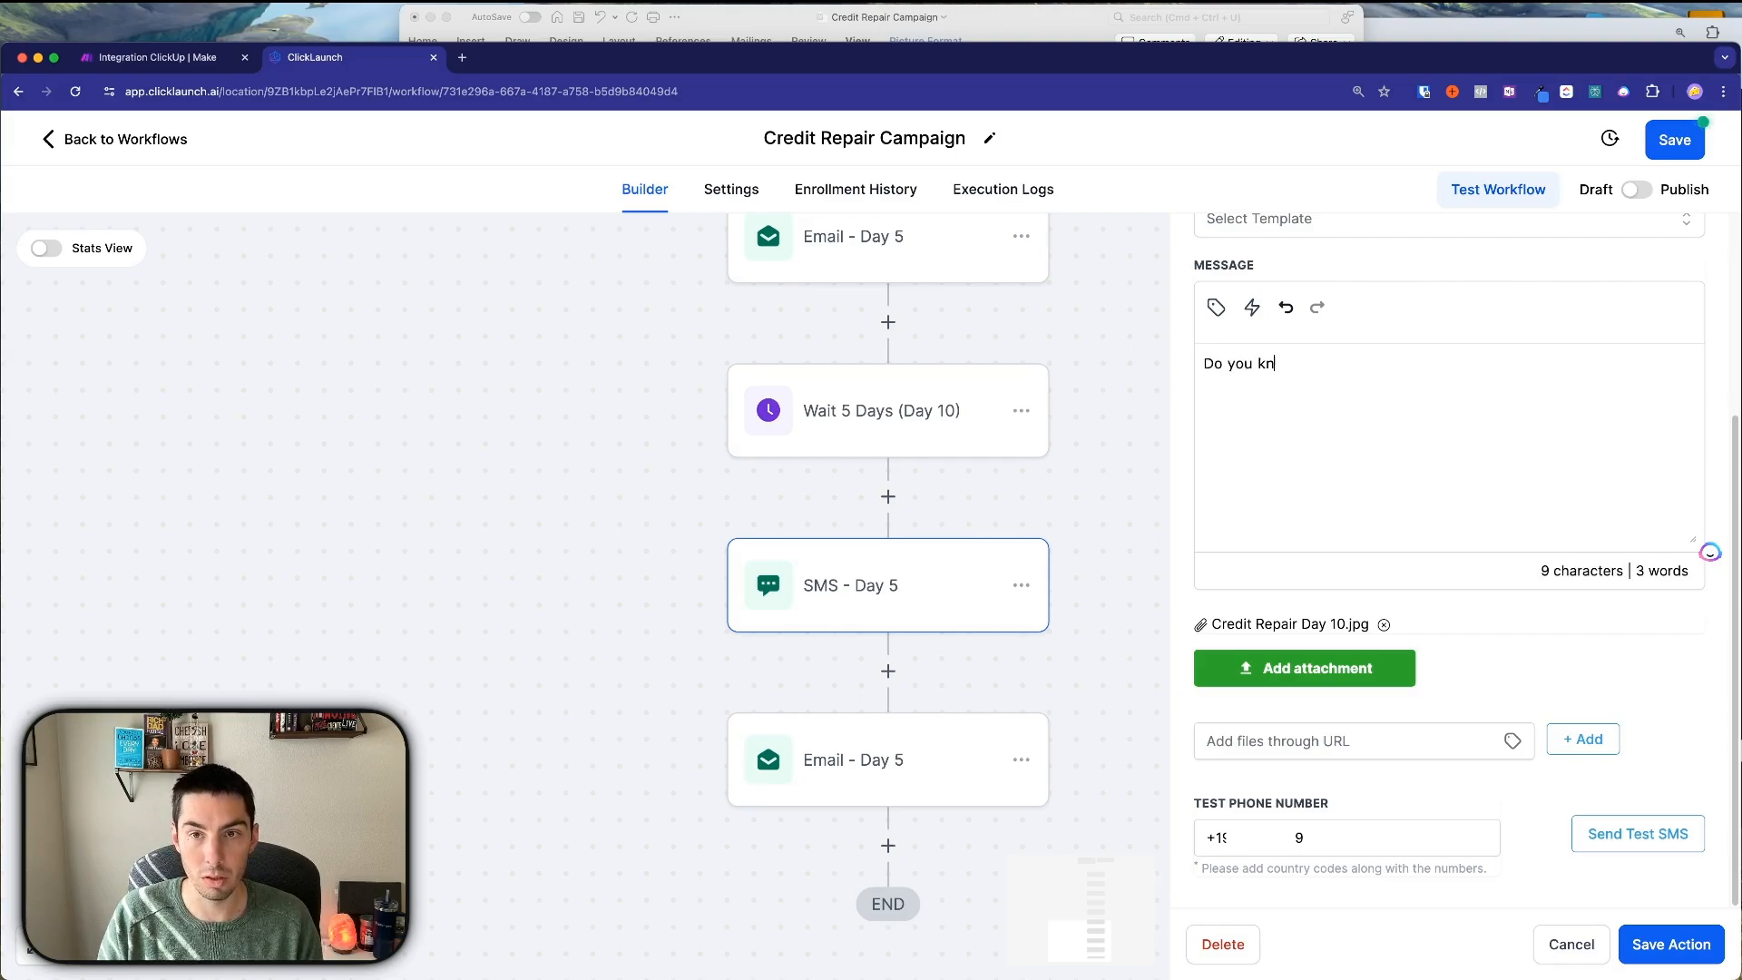
text(ow if you)
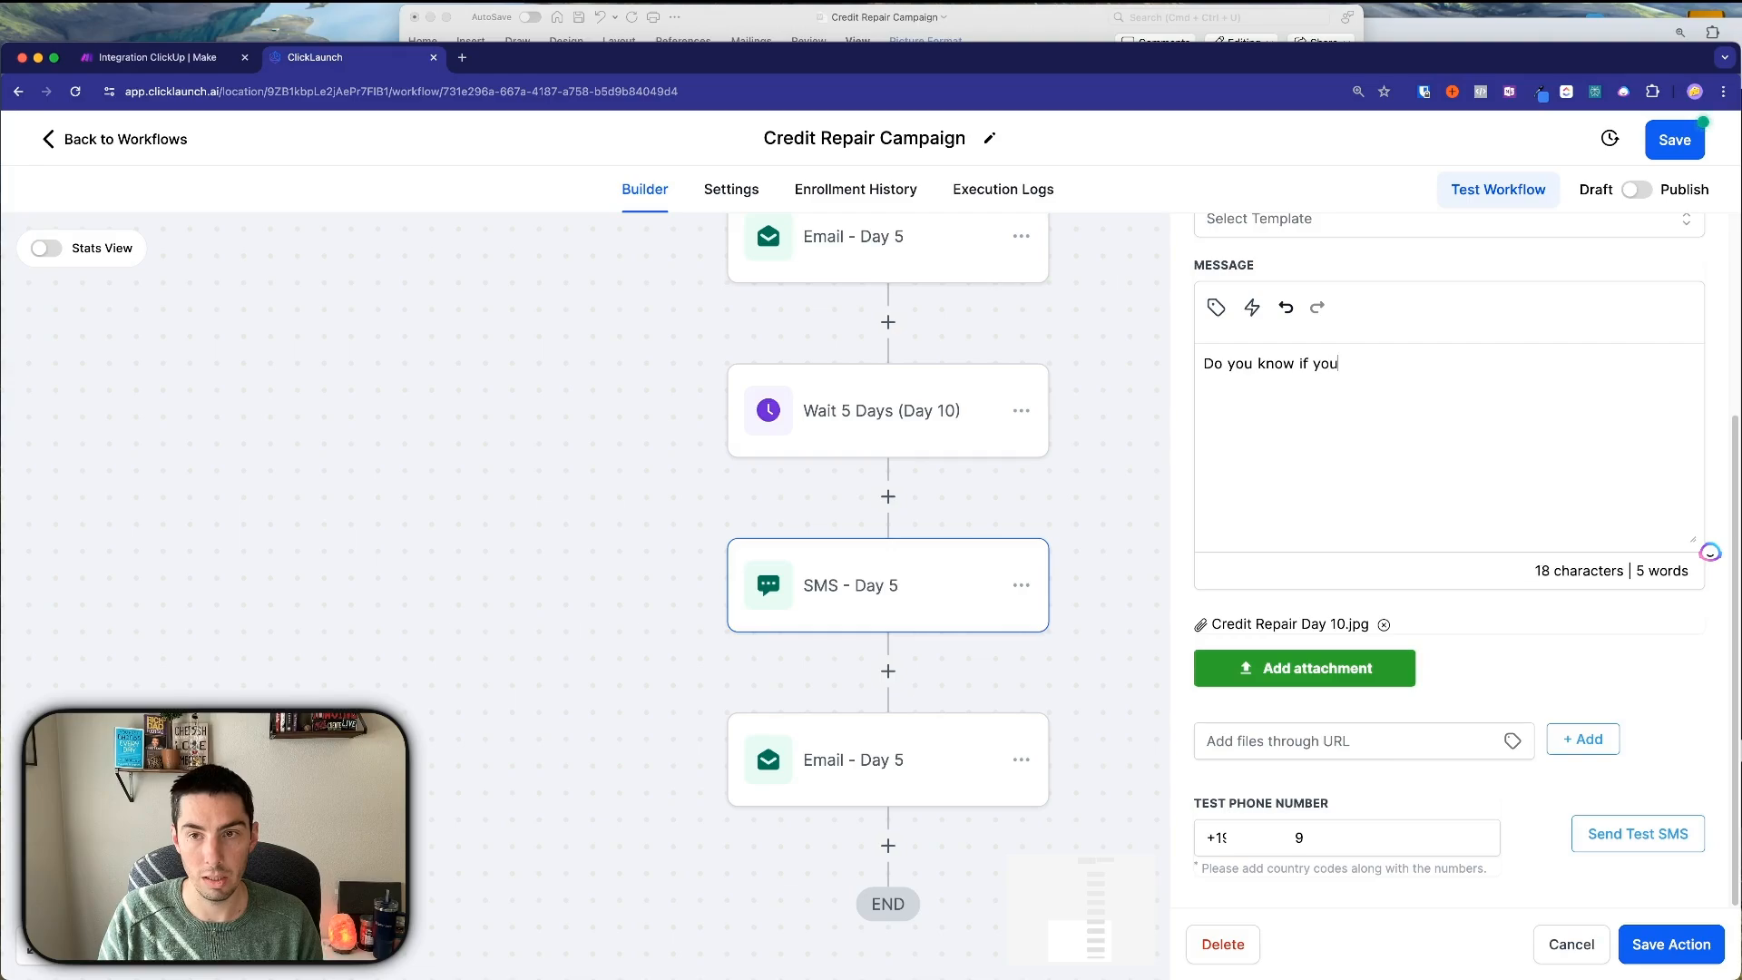
text( have a g)
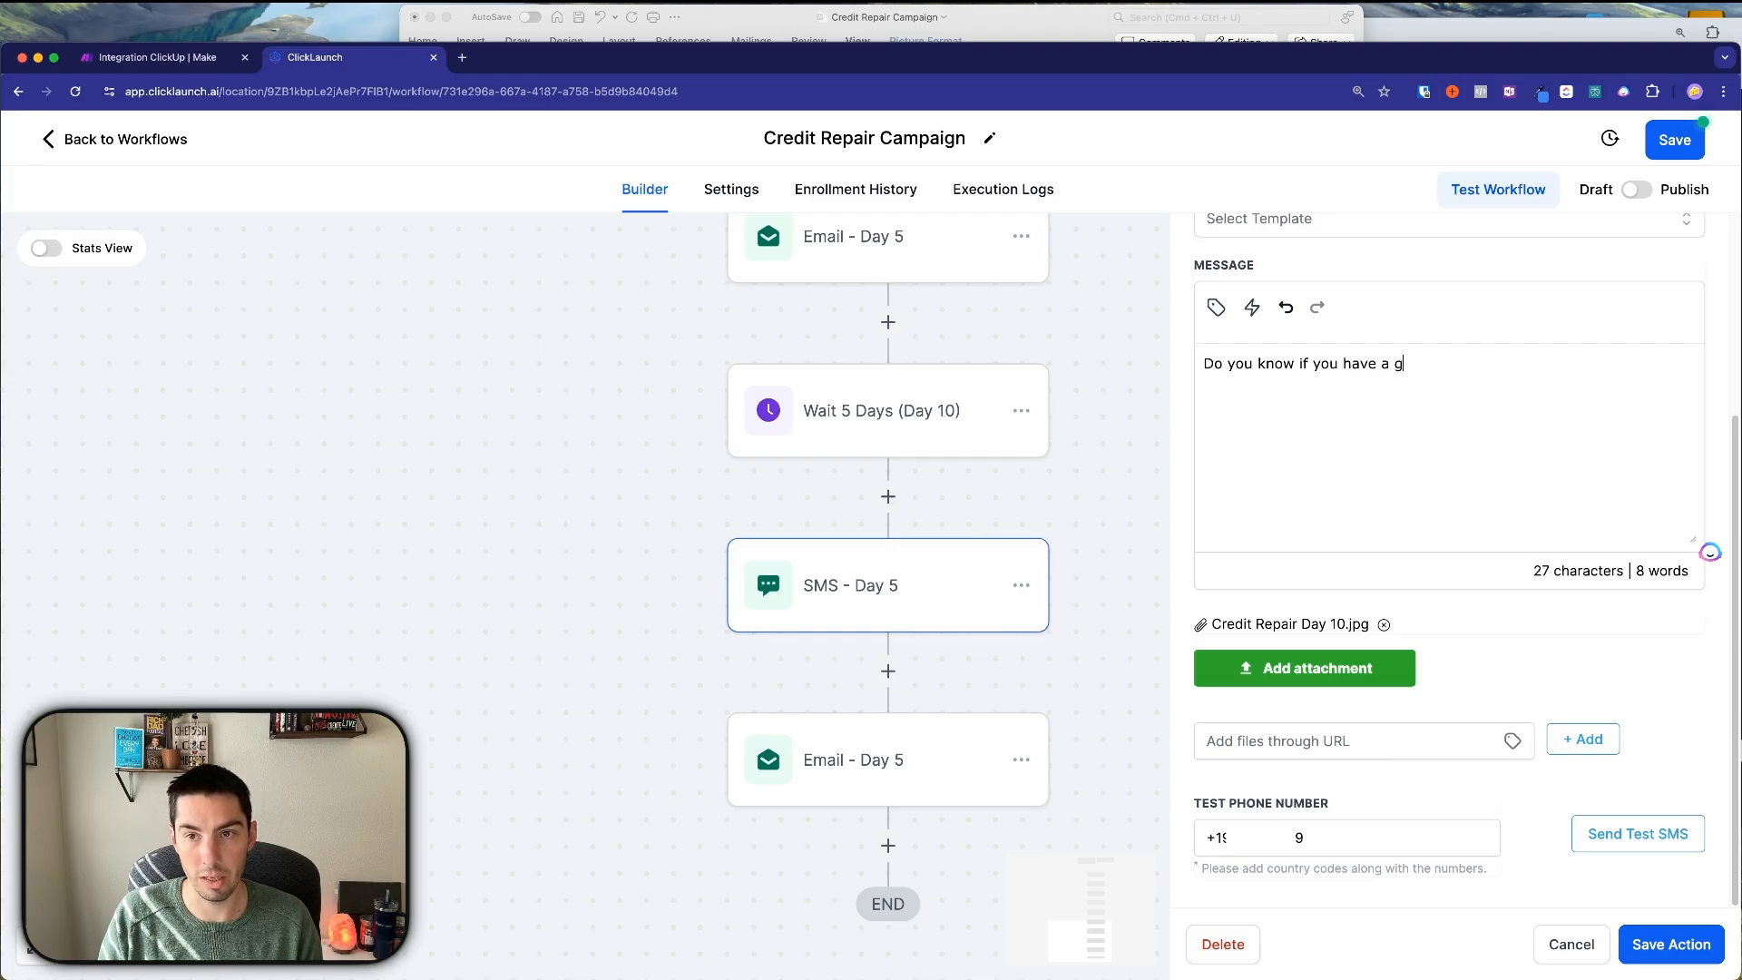
text(ood aor ba)
key(BackSpace)
key(BackSpace)
key(BackSpace)
key(BackSpace)
key(BackSpace)
key(BackSpace)
text(or bad )
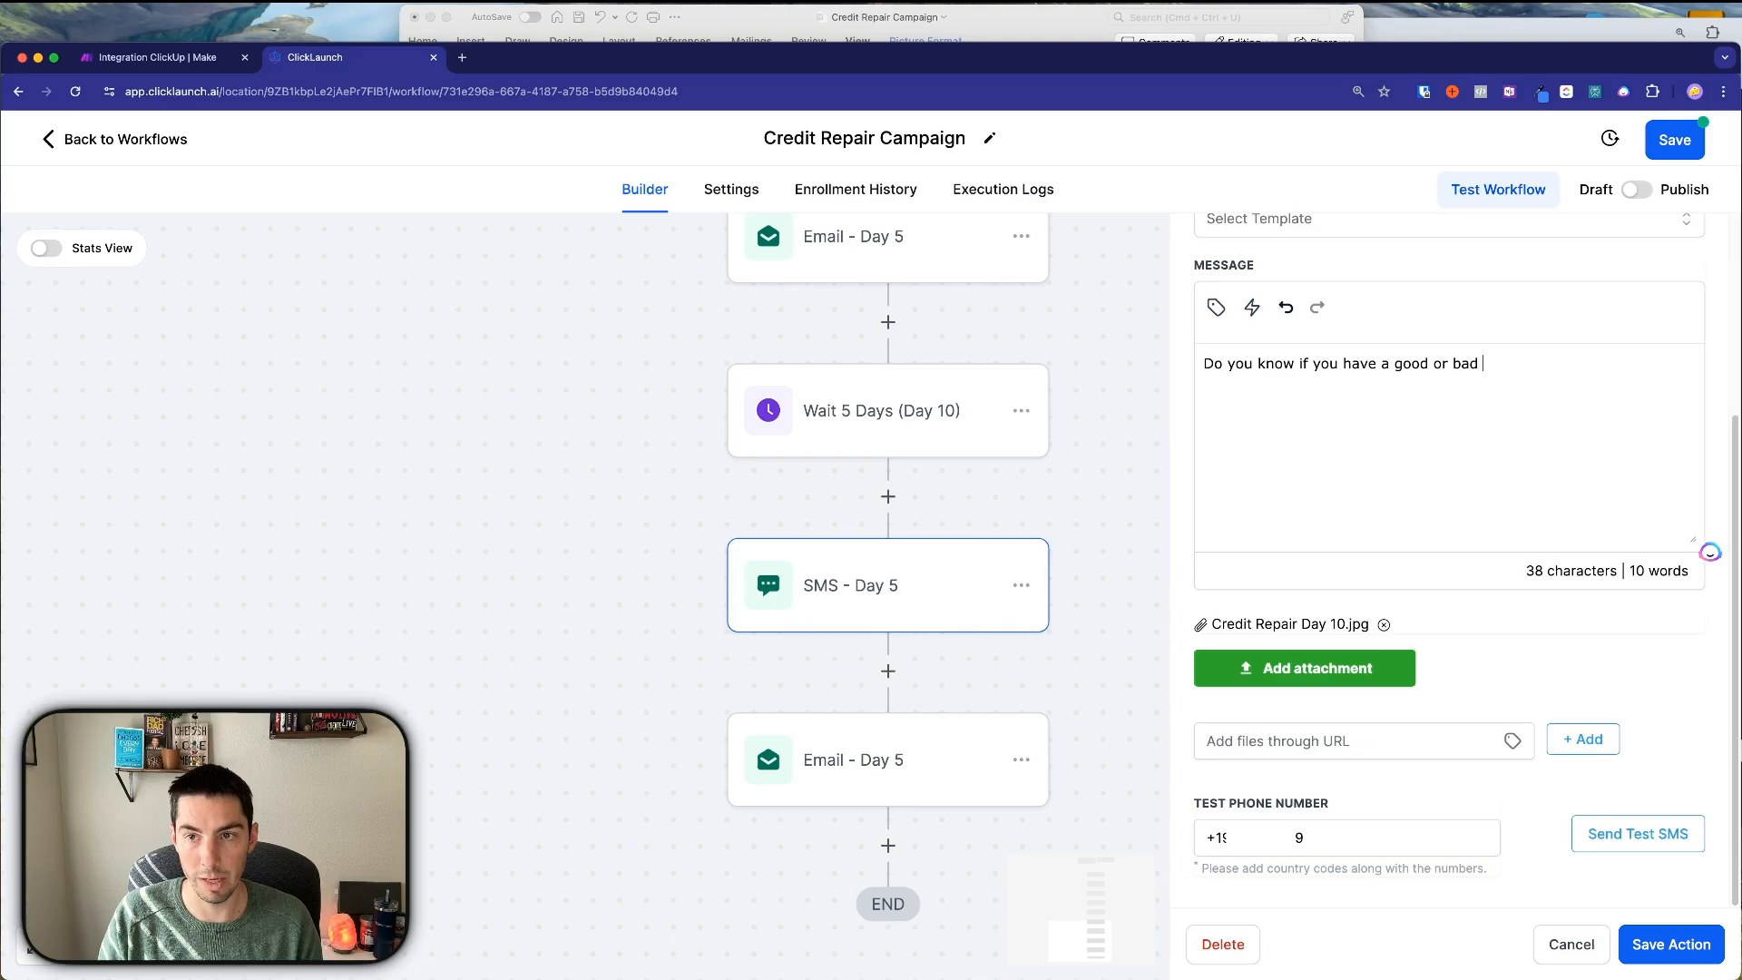
text(credit score?)
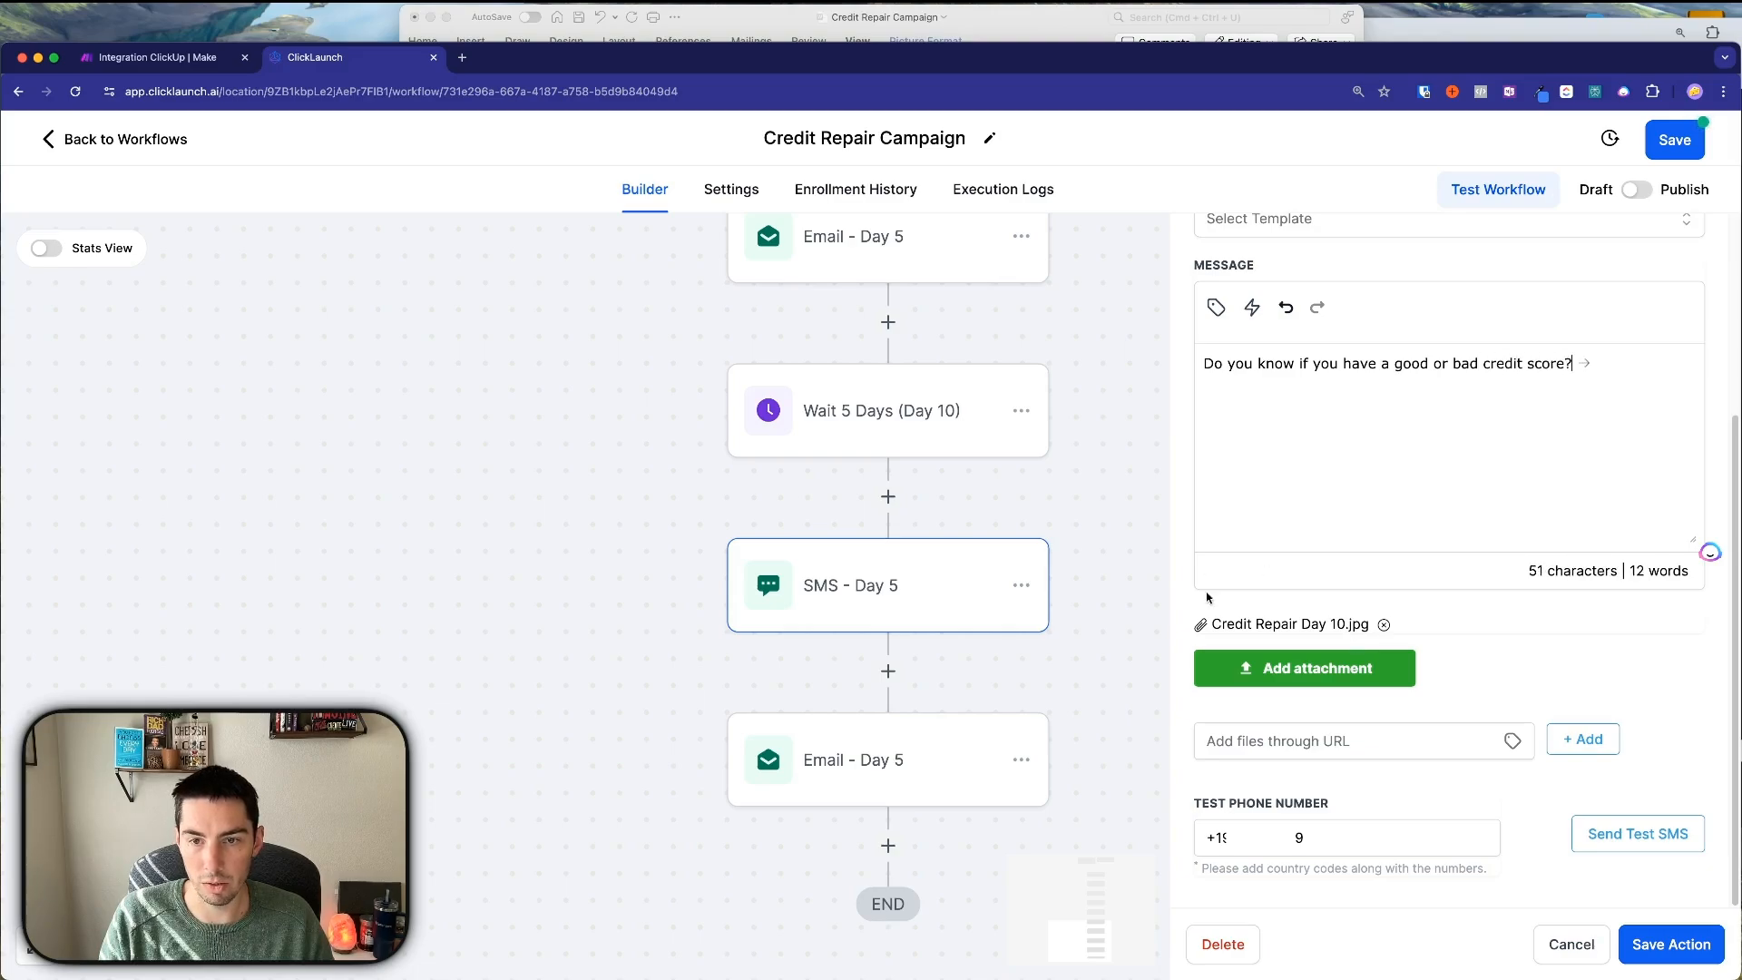
click(1631, 941)
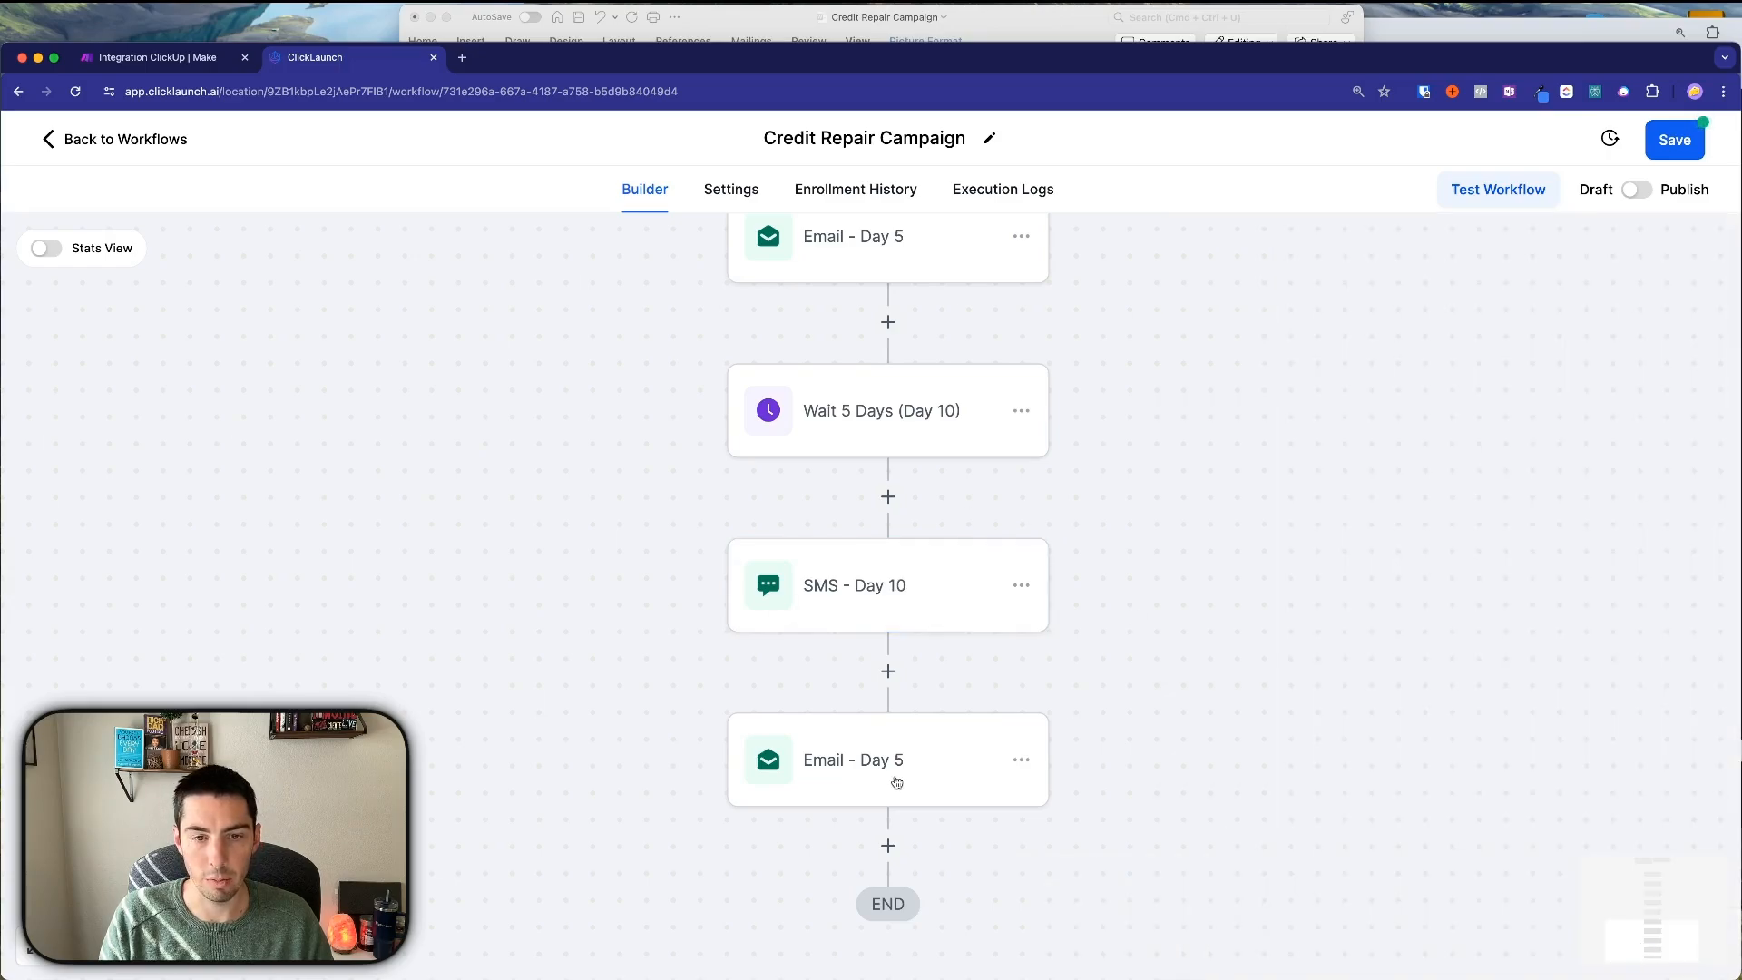
Save the workflow and set the final email step to the Credit Repair - Day 10 template.
click(896, 782)
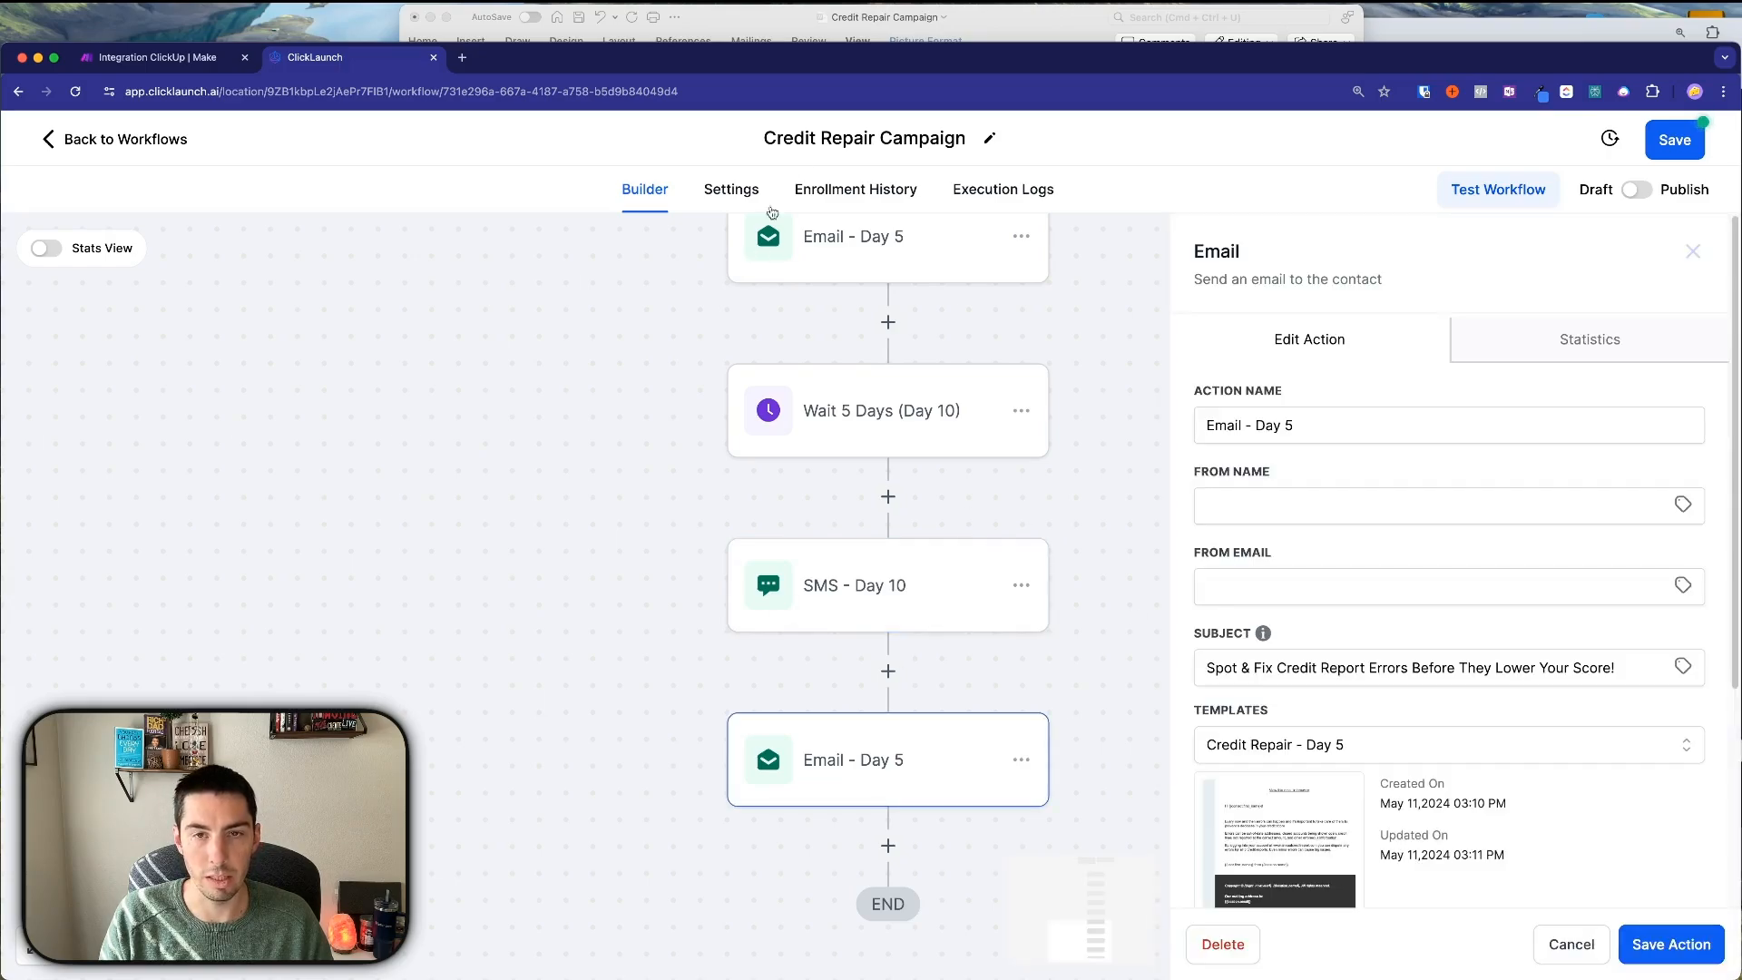
click(1672, 143)
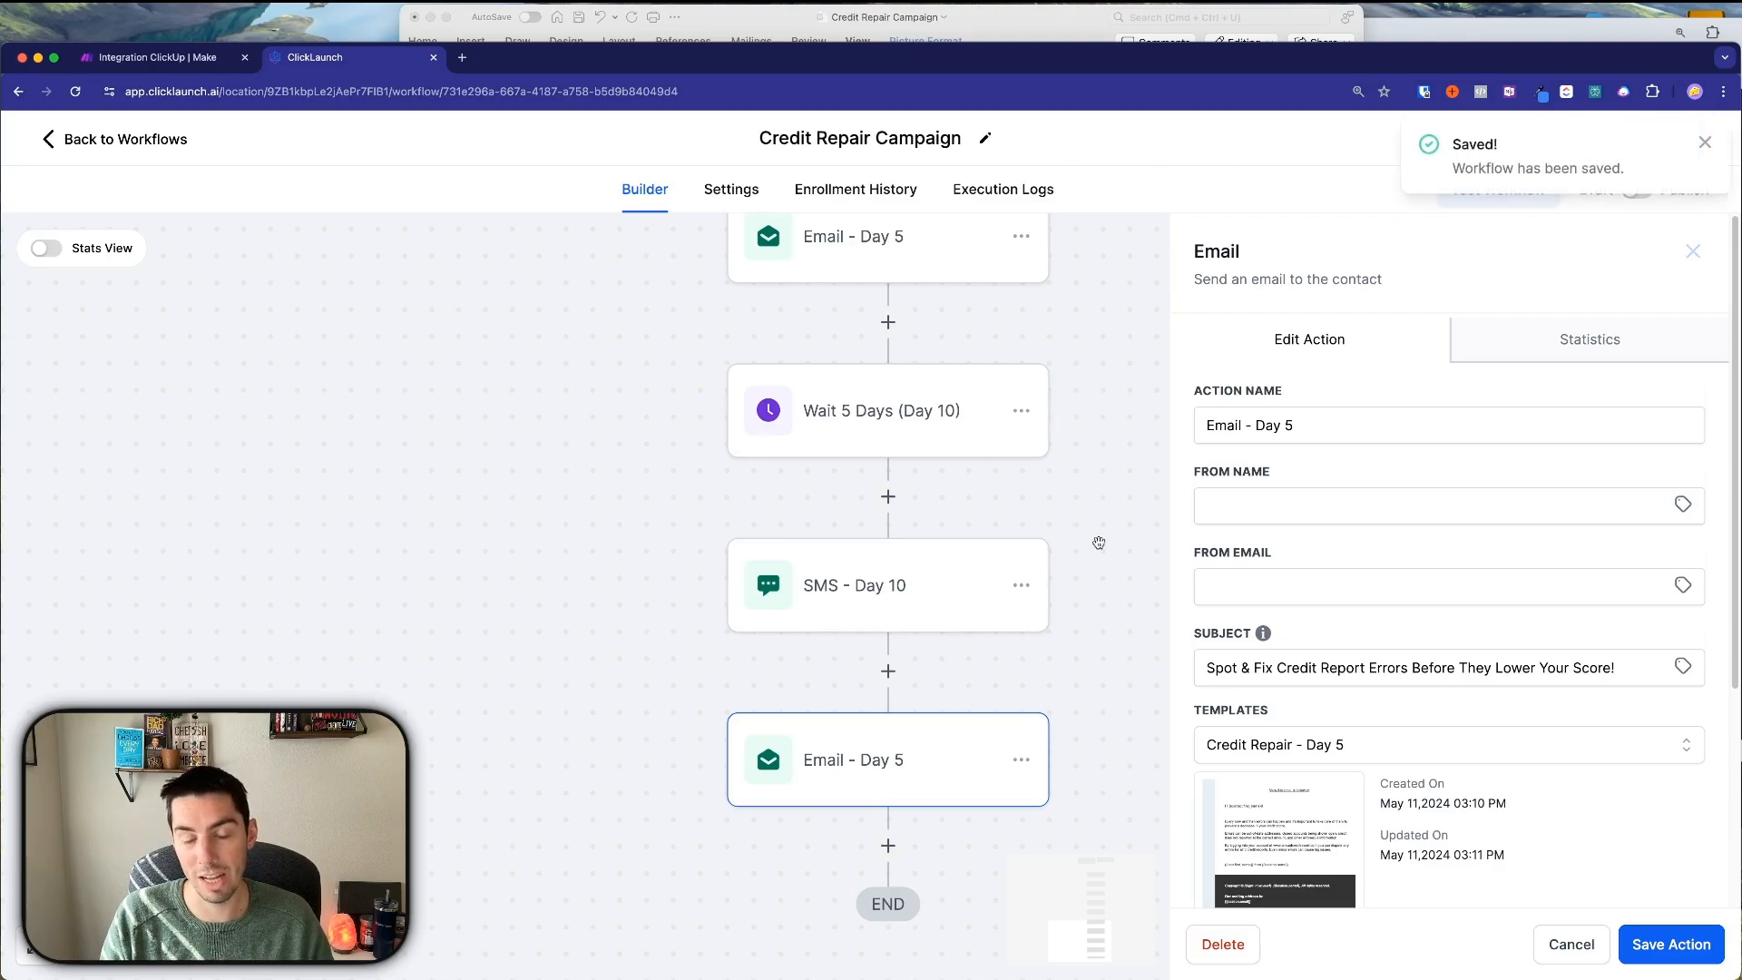
click(1704, 142)
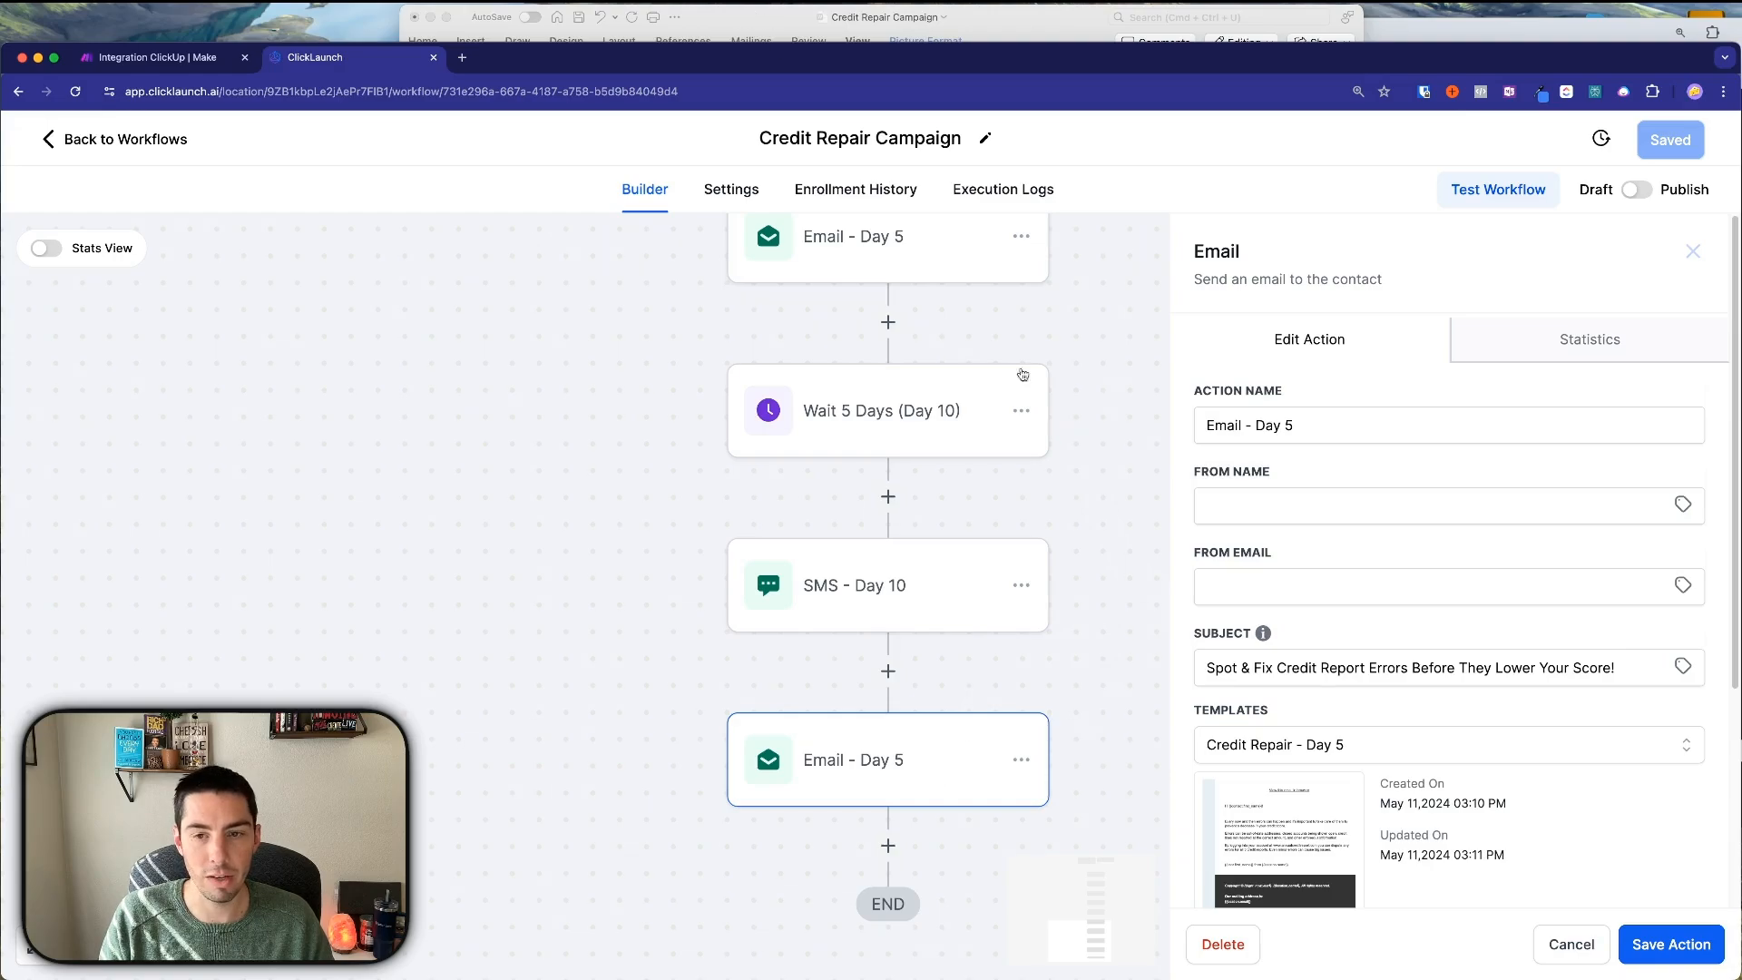
click(1356, 746)
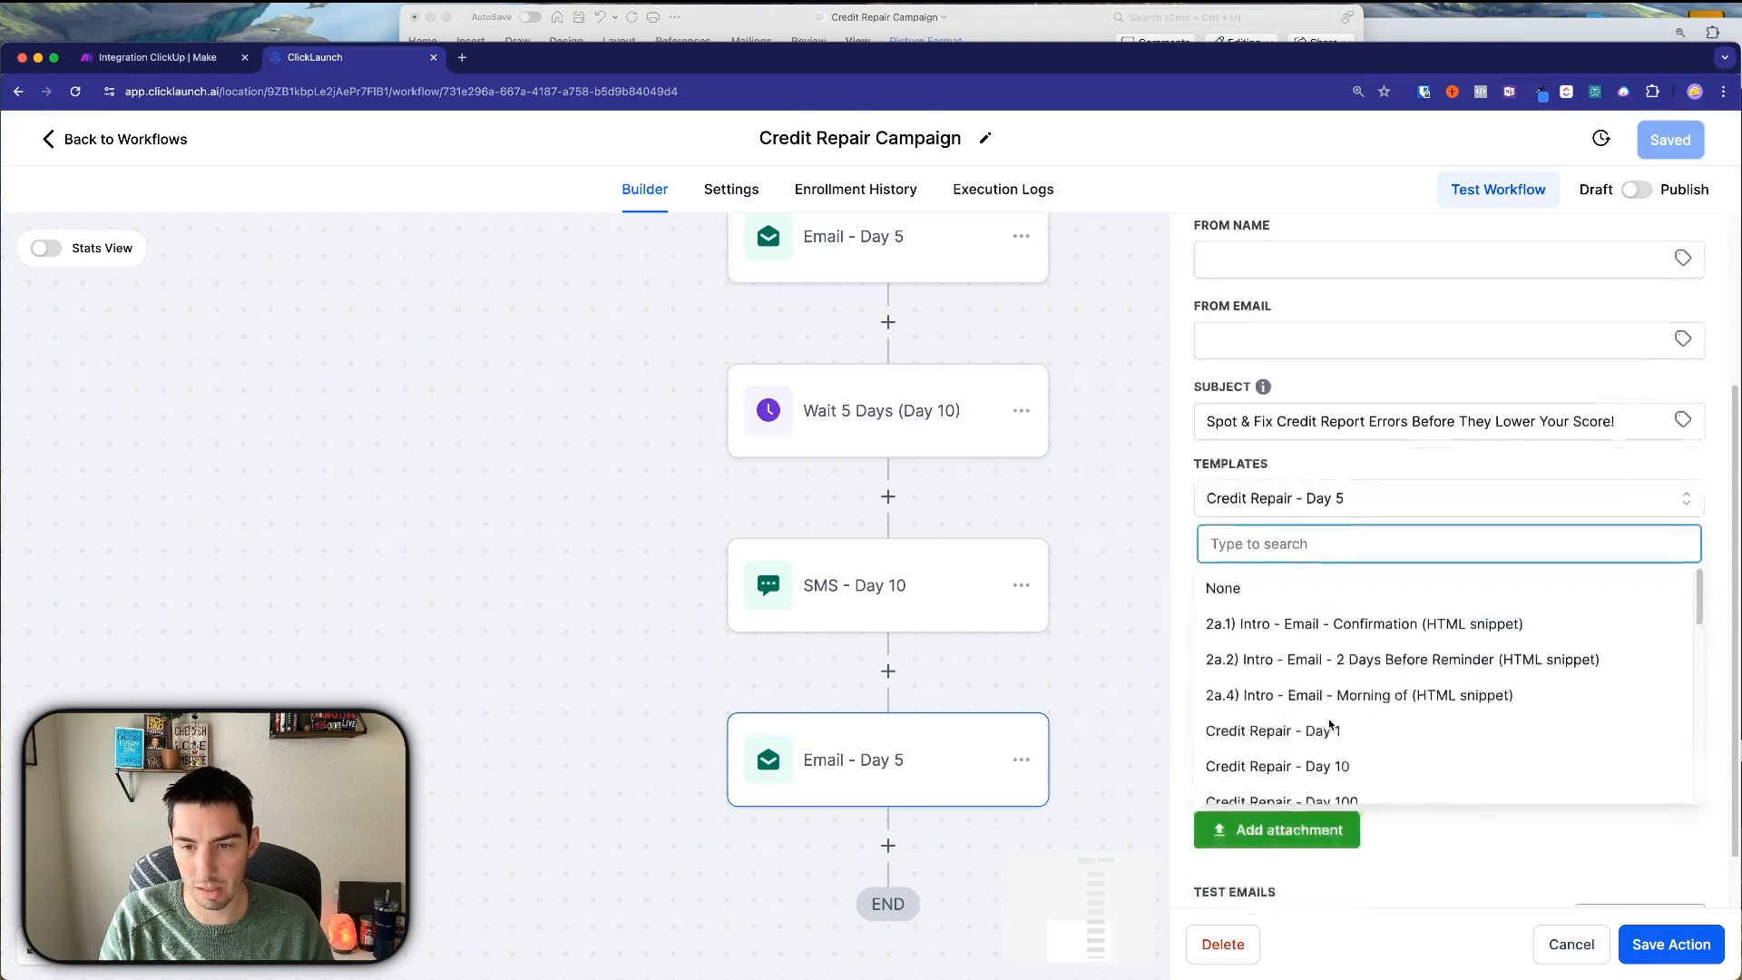
click(1313, 699)
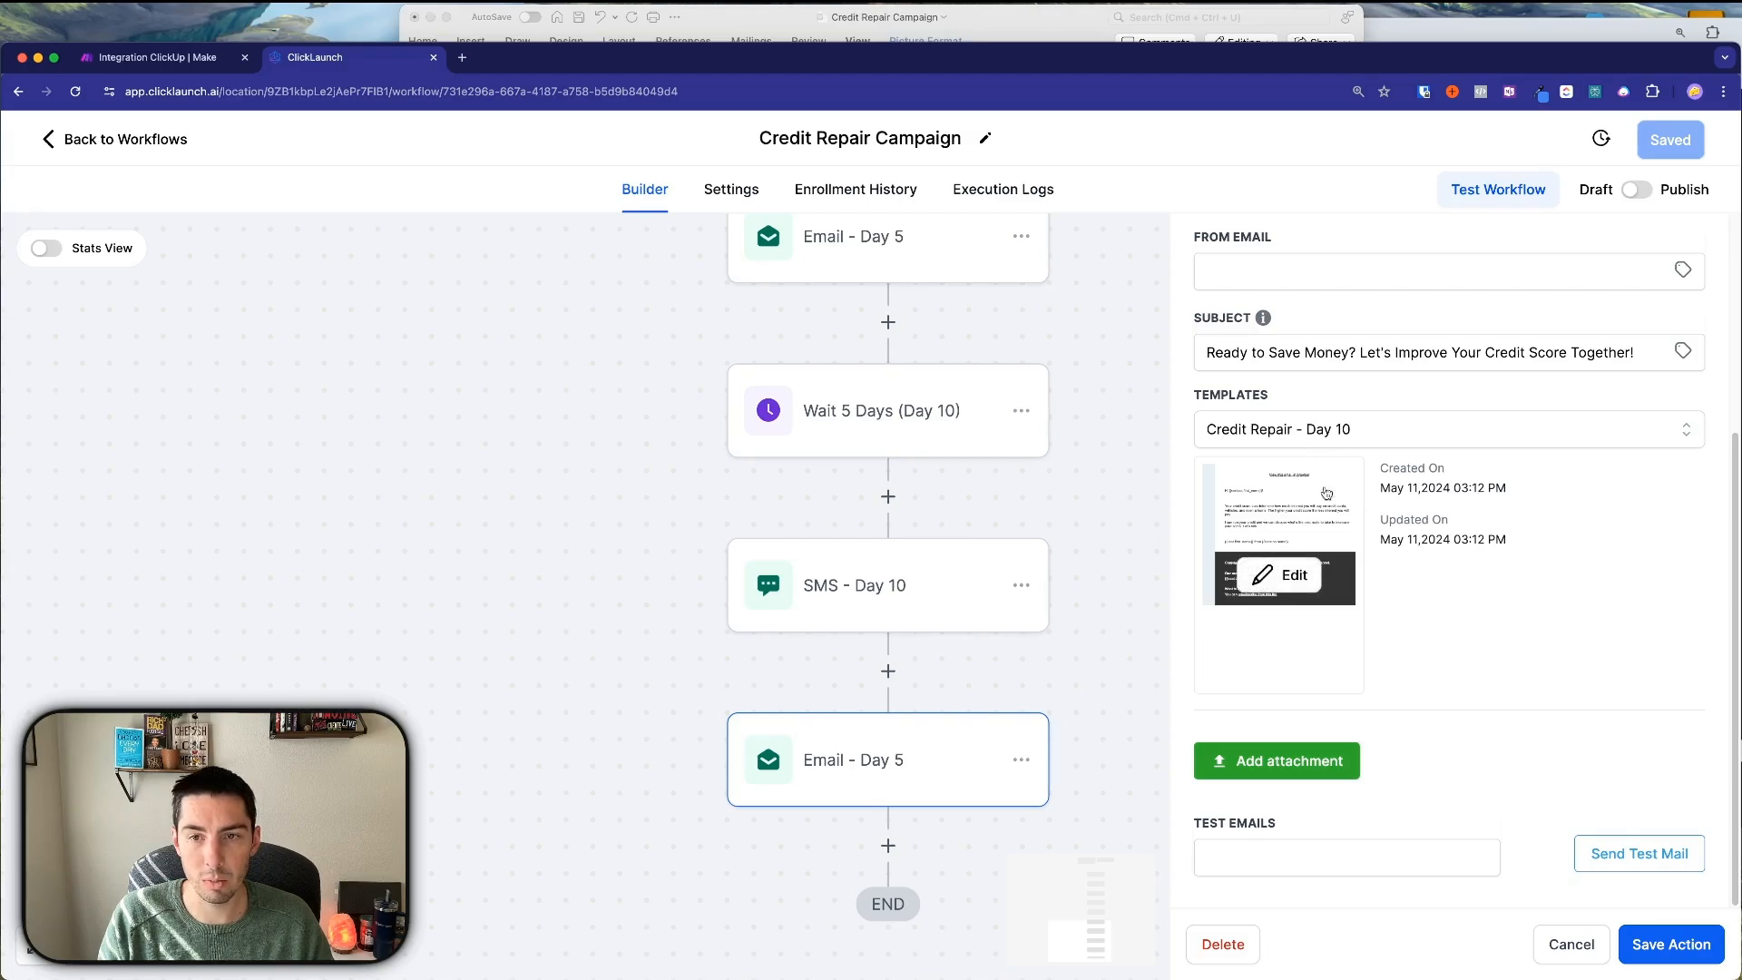
Copy the Email (Day 10) greeting through 'Let's talk.' from the Word document.
click(779, 40)
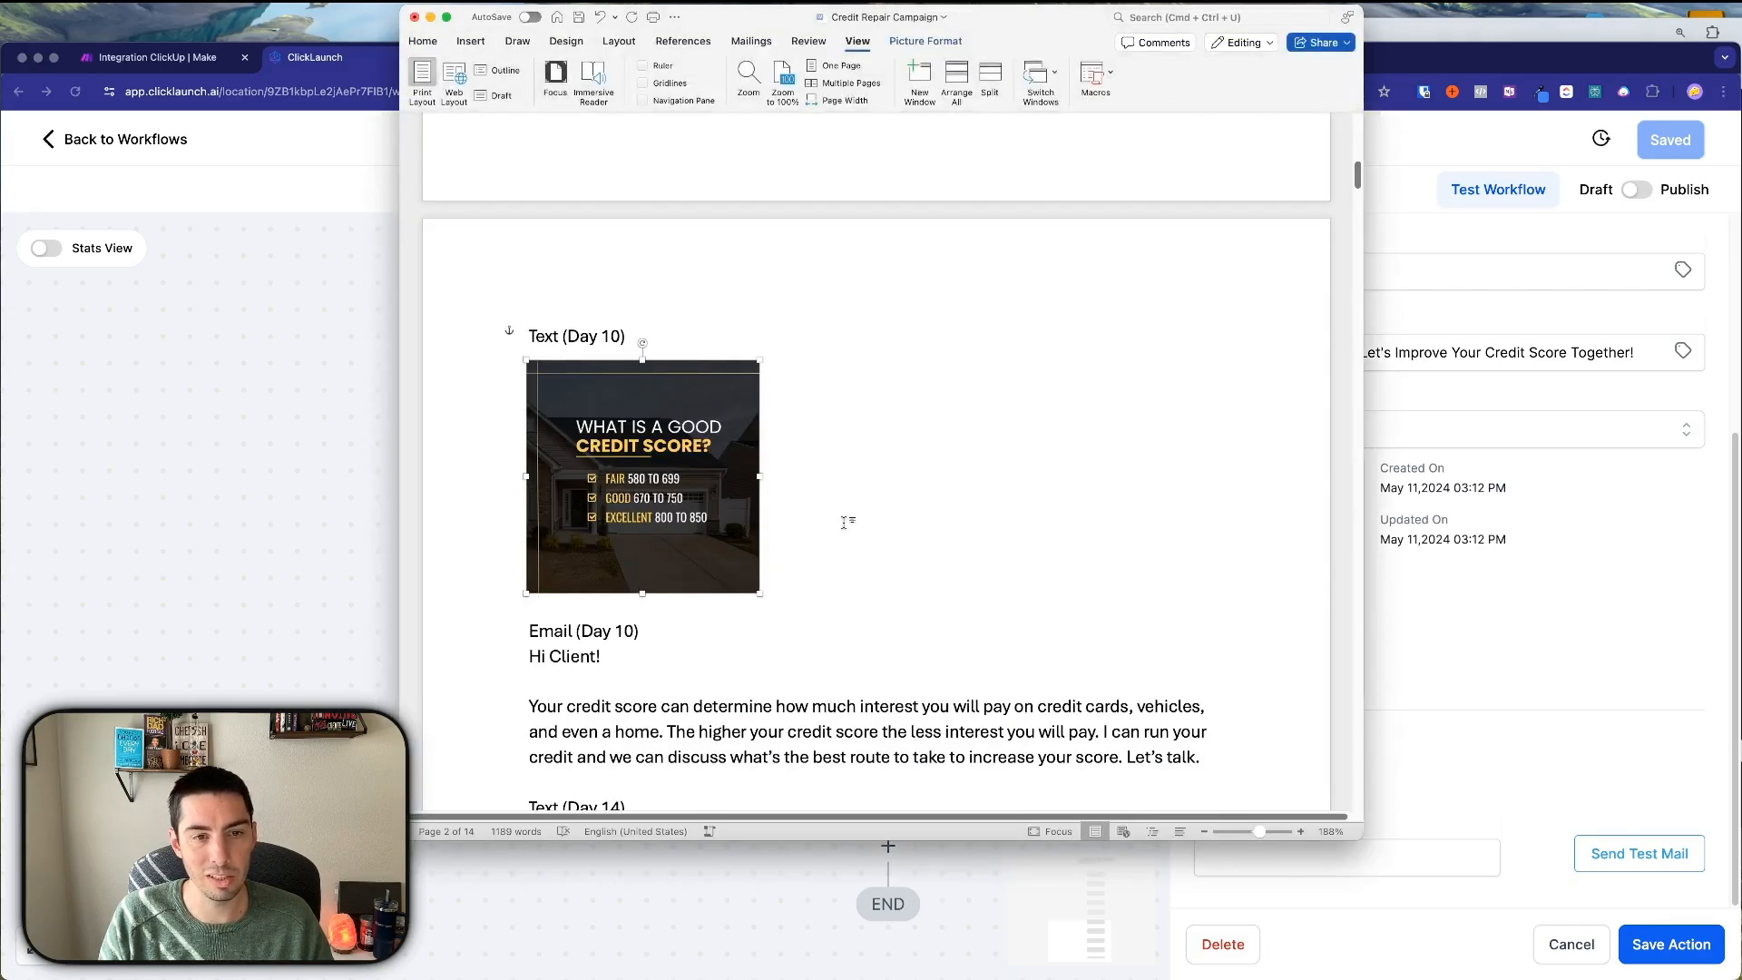
scroll(844, 518, down, 5)
scroll(736, 408, up, 2)
scroll(635, 405, up, 1)
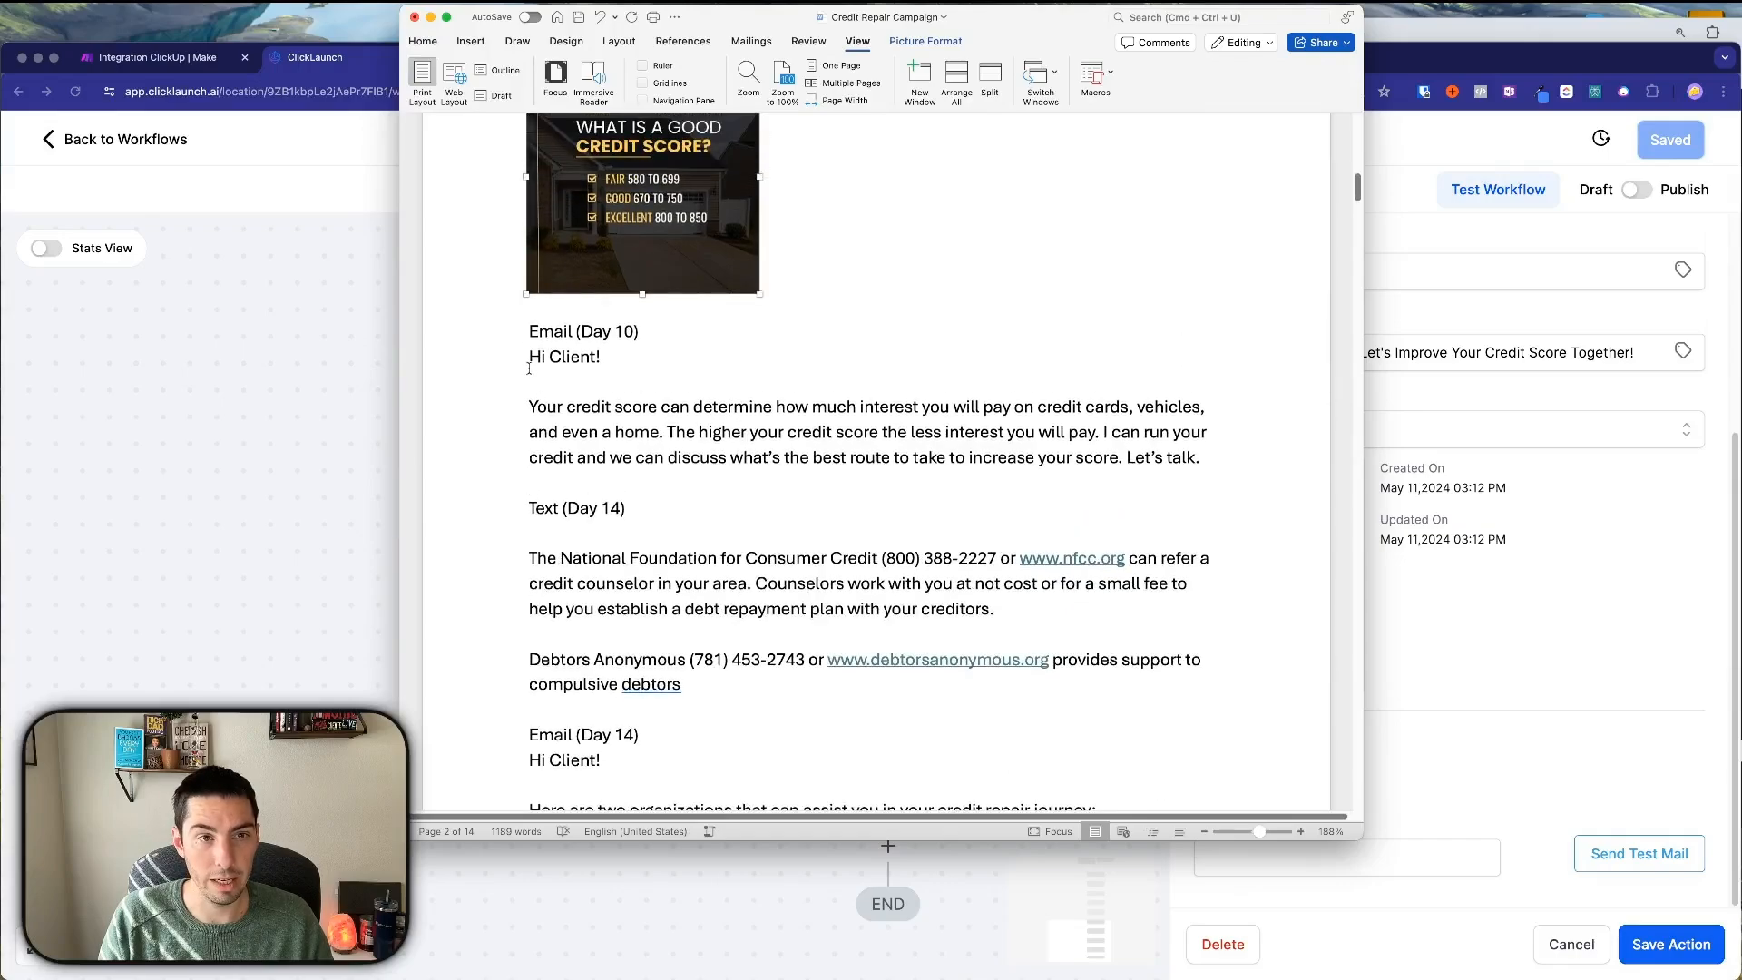
drag(532, 408, 1217, 460)
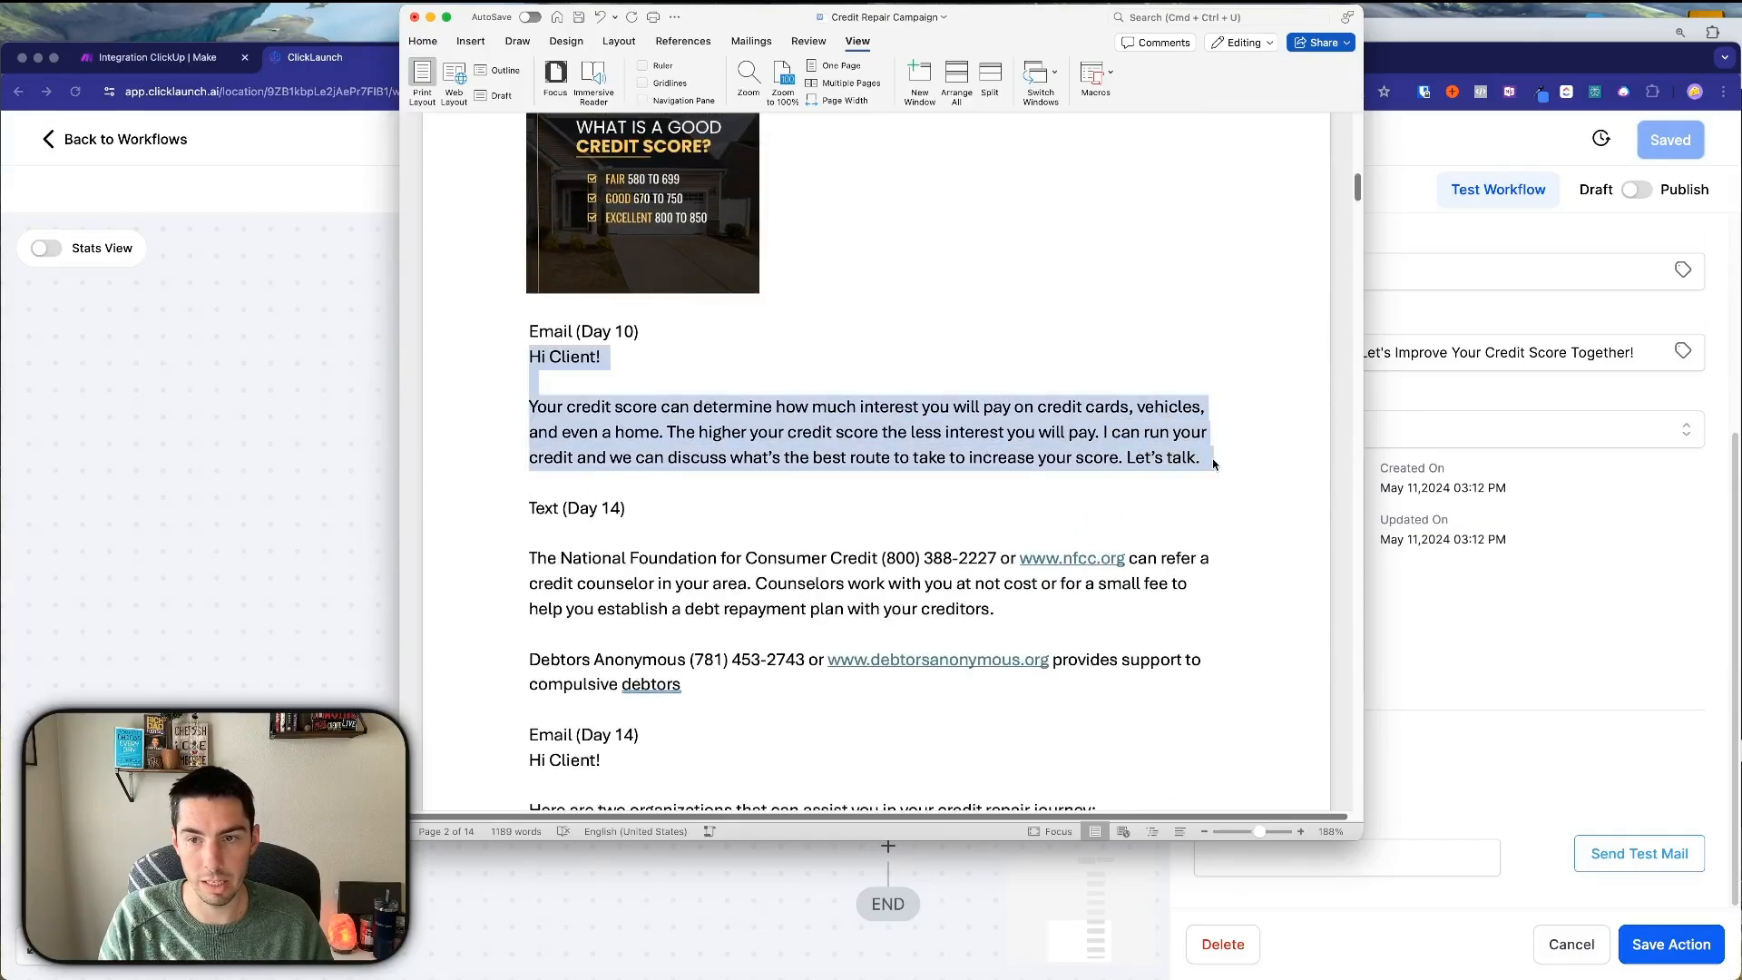
click(1499, 692)
mouse_move(1302, 544)
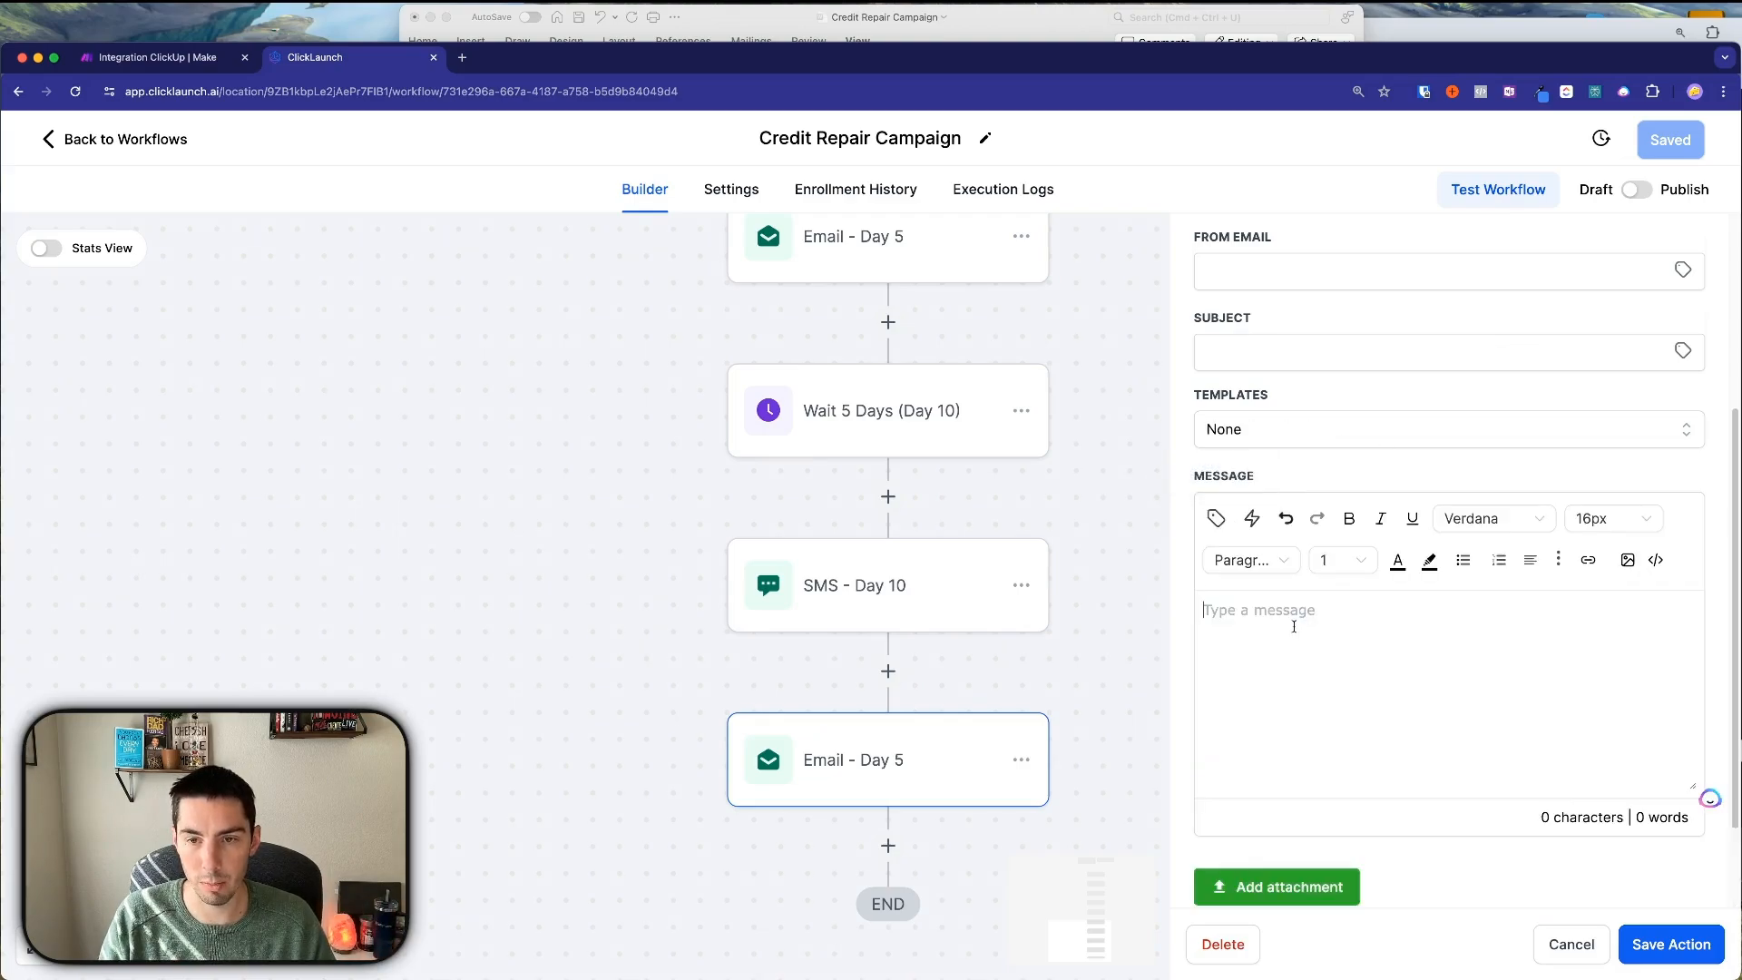
Paste the Day 10 email body and change the greeting to 'Hey' plus the contact's first name and a comma.
click(1255, 627)
text(Hi Client!  Your credit score can determine how much interest you will pay on credit cards, vehicles, and even a home. The higher your credit score the less interest you will pay. I can run your credit and we can discuss what’s the best route to take to increase your score. Let’s talk.)
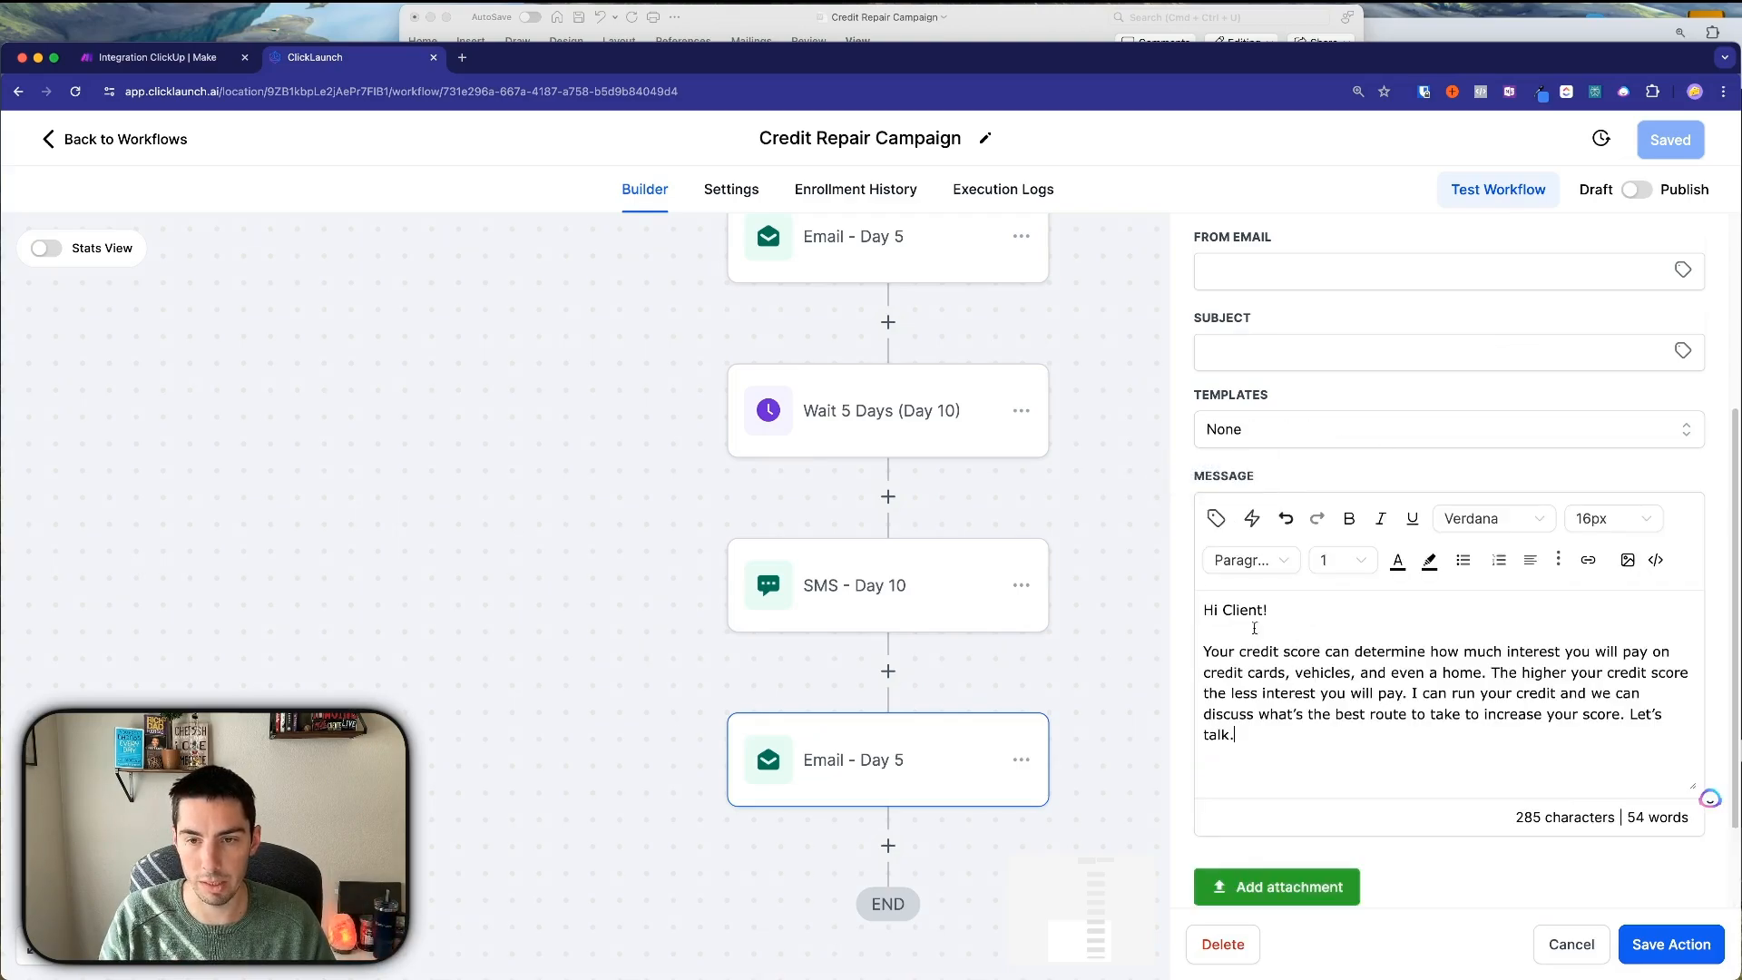
double_click(1227, 609)
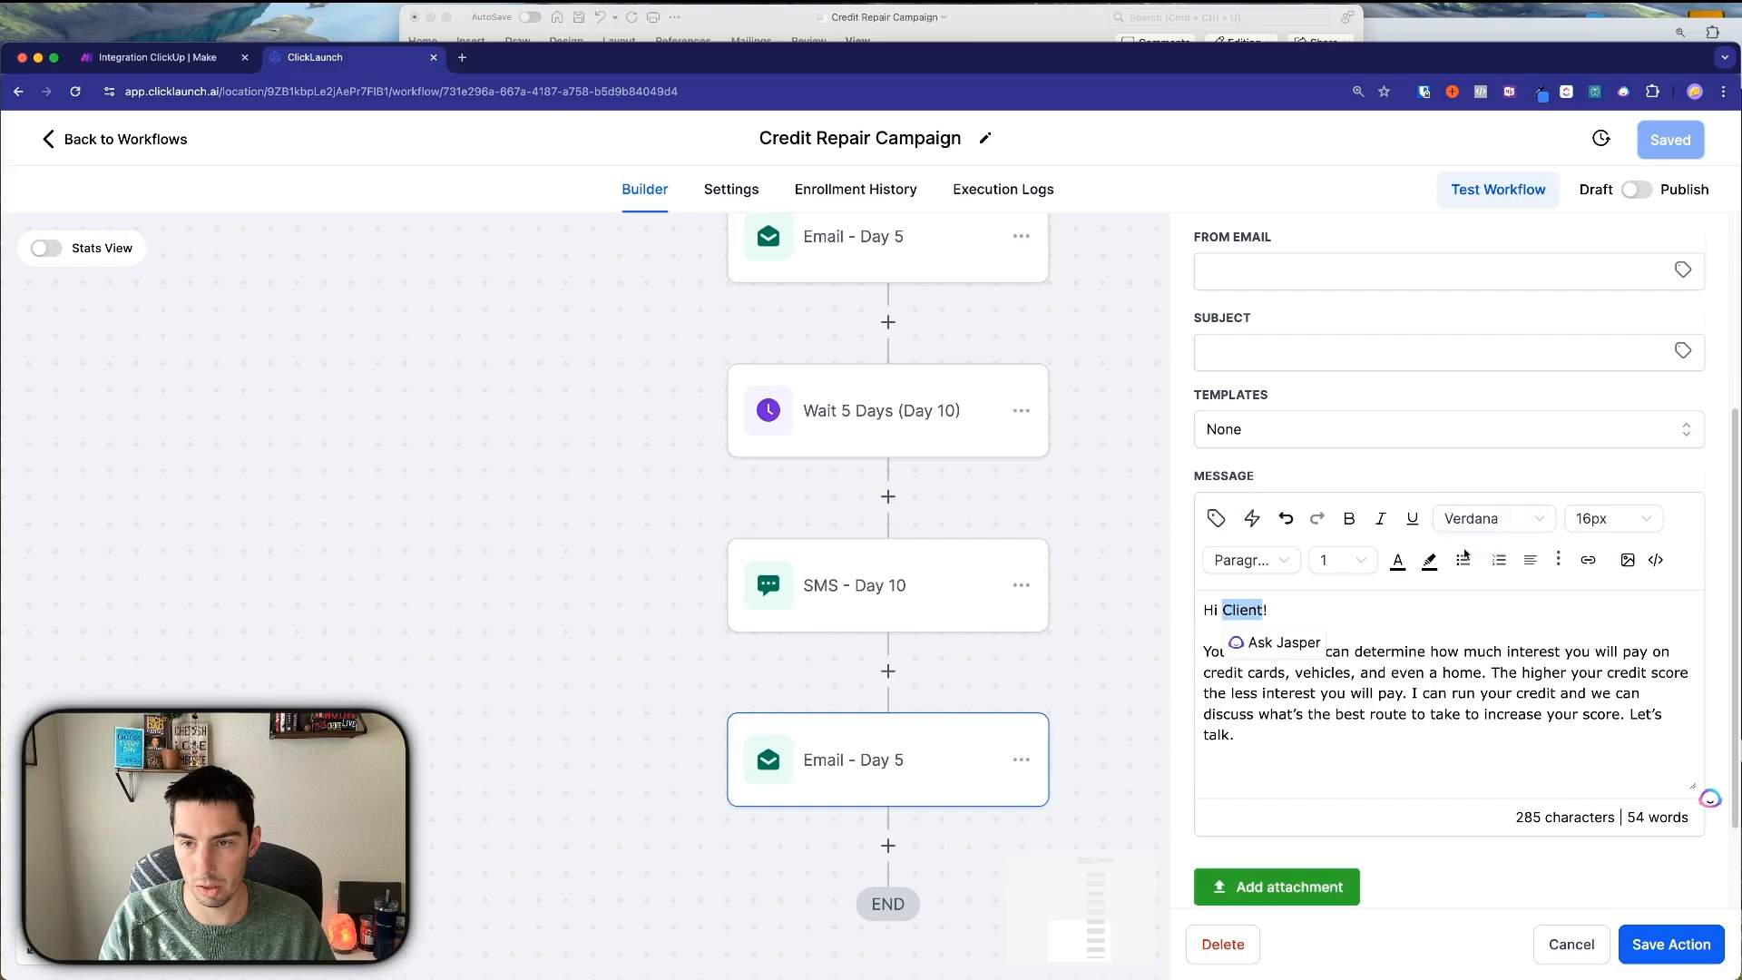
click(1252, 519)
click(1106, 615)
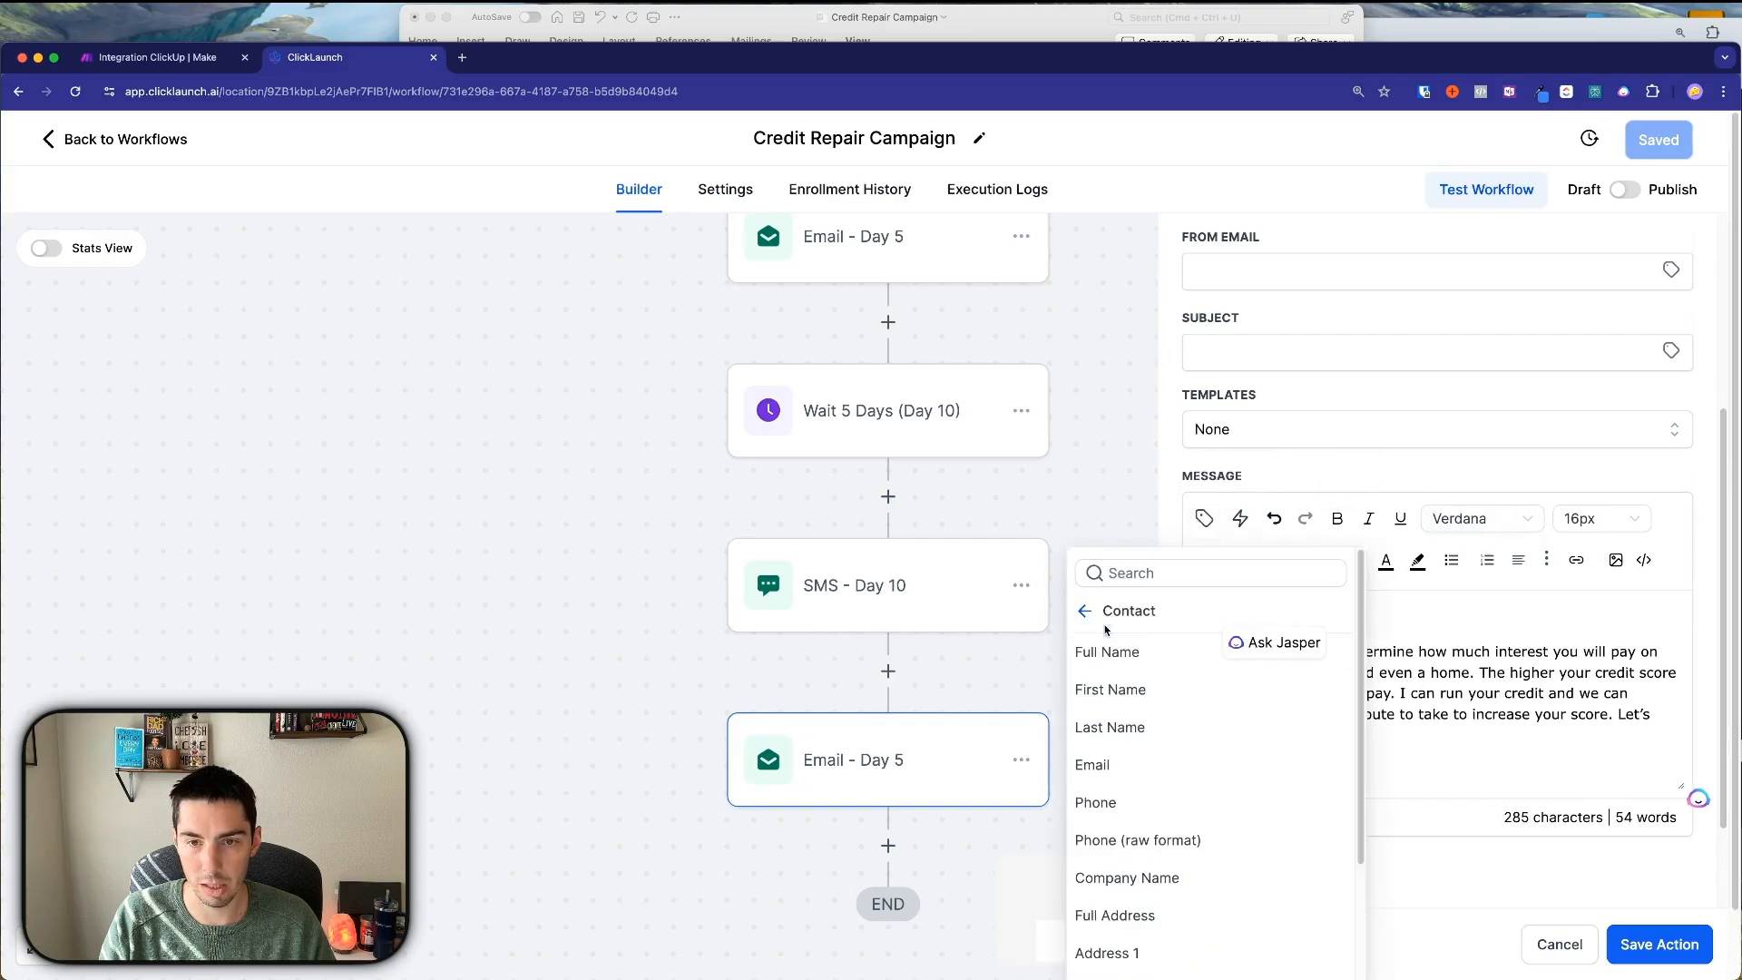
click(1113, 690)
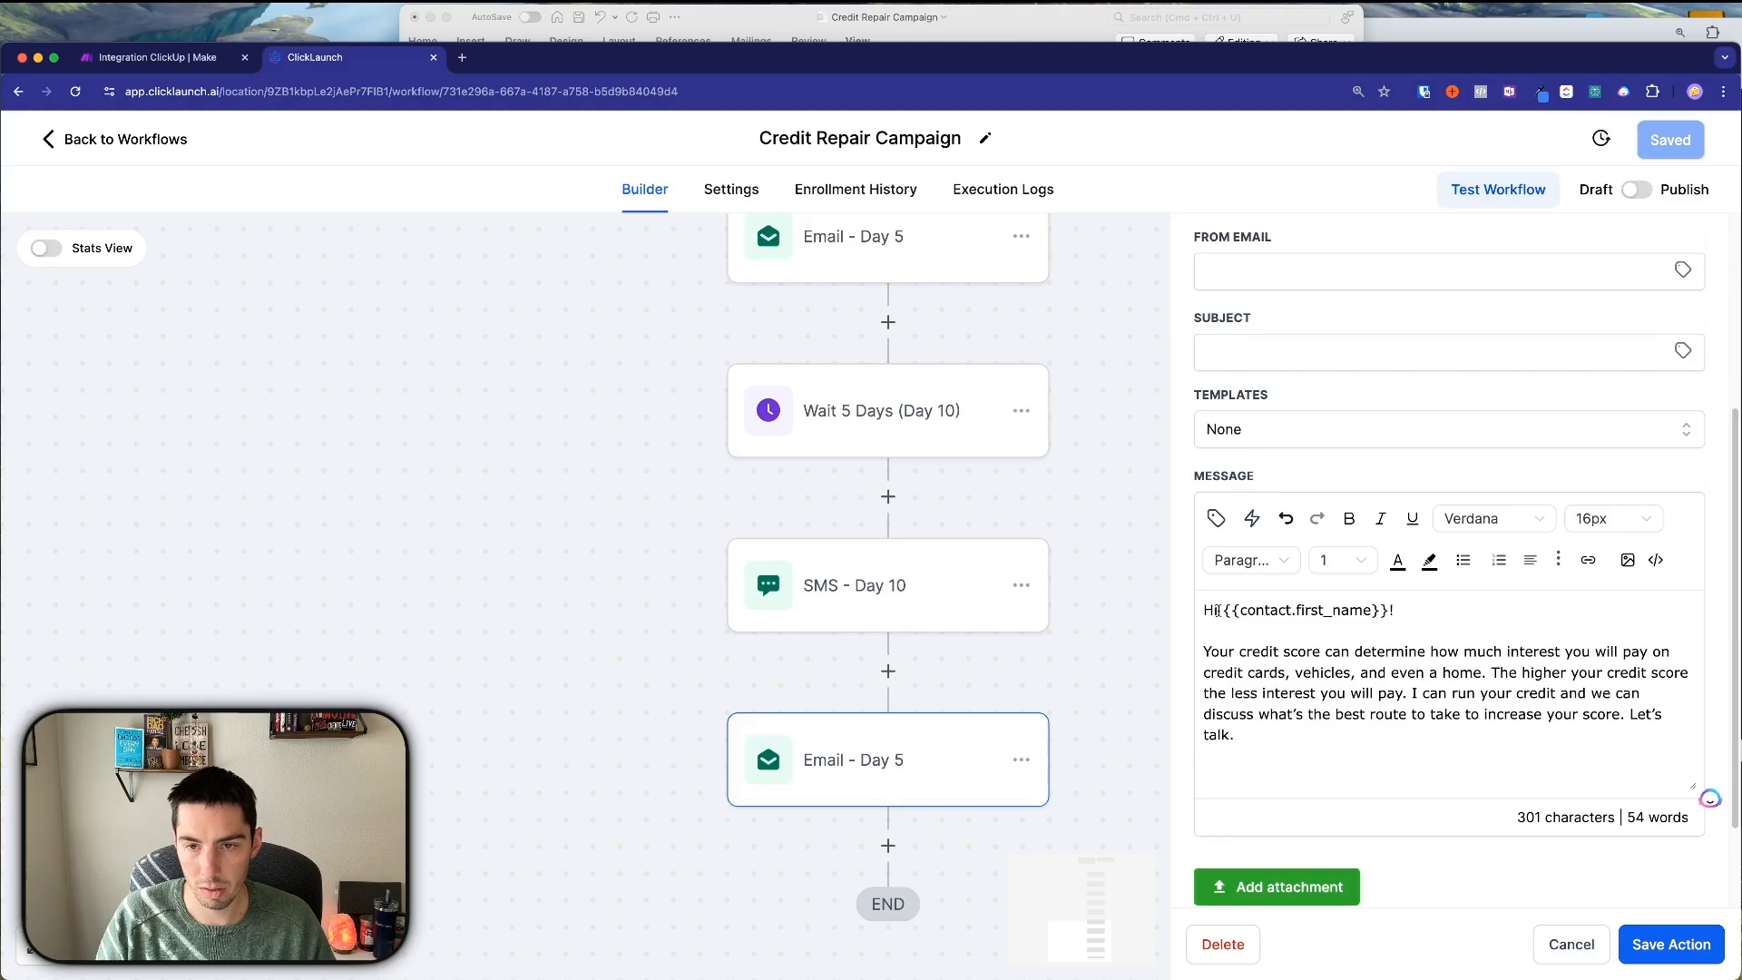
click(1217, 610)
key(BackSpace)
text(ey)
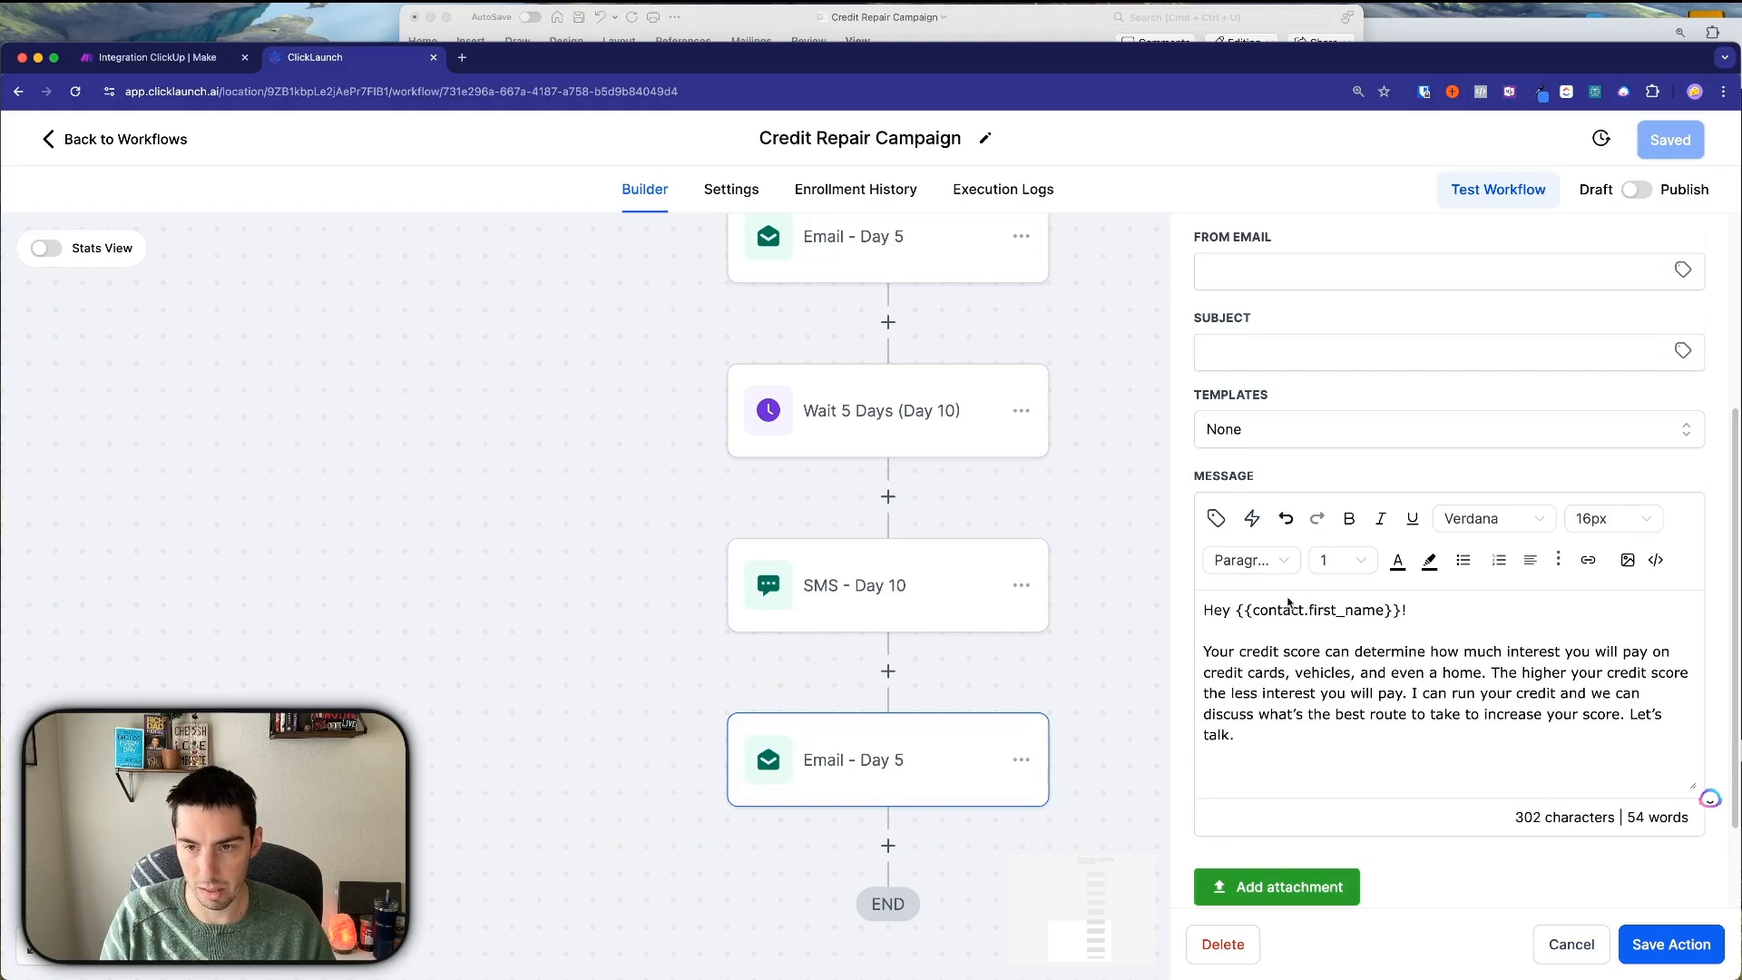
click(1413, 609)
key(BackSpace)
text(,)
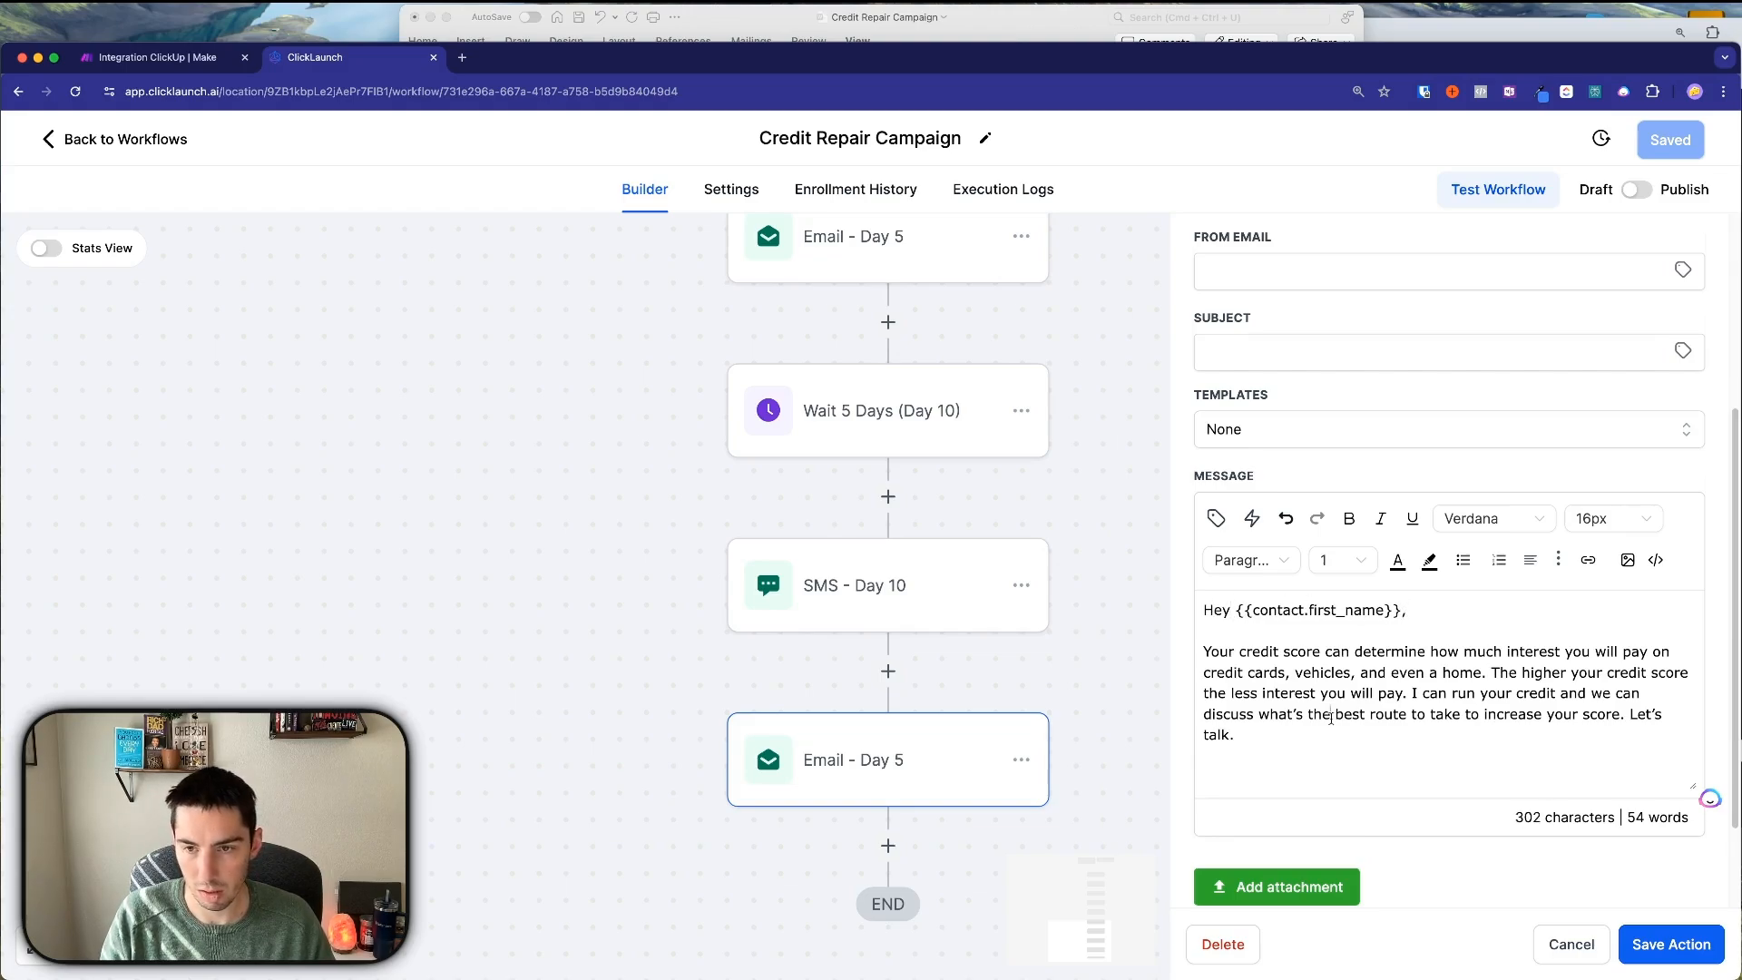
Start 'I can run your credit' as a new paragraph and insert the saved sign-off snippet.
scroll(1322, 680, down, 1)
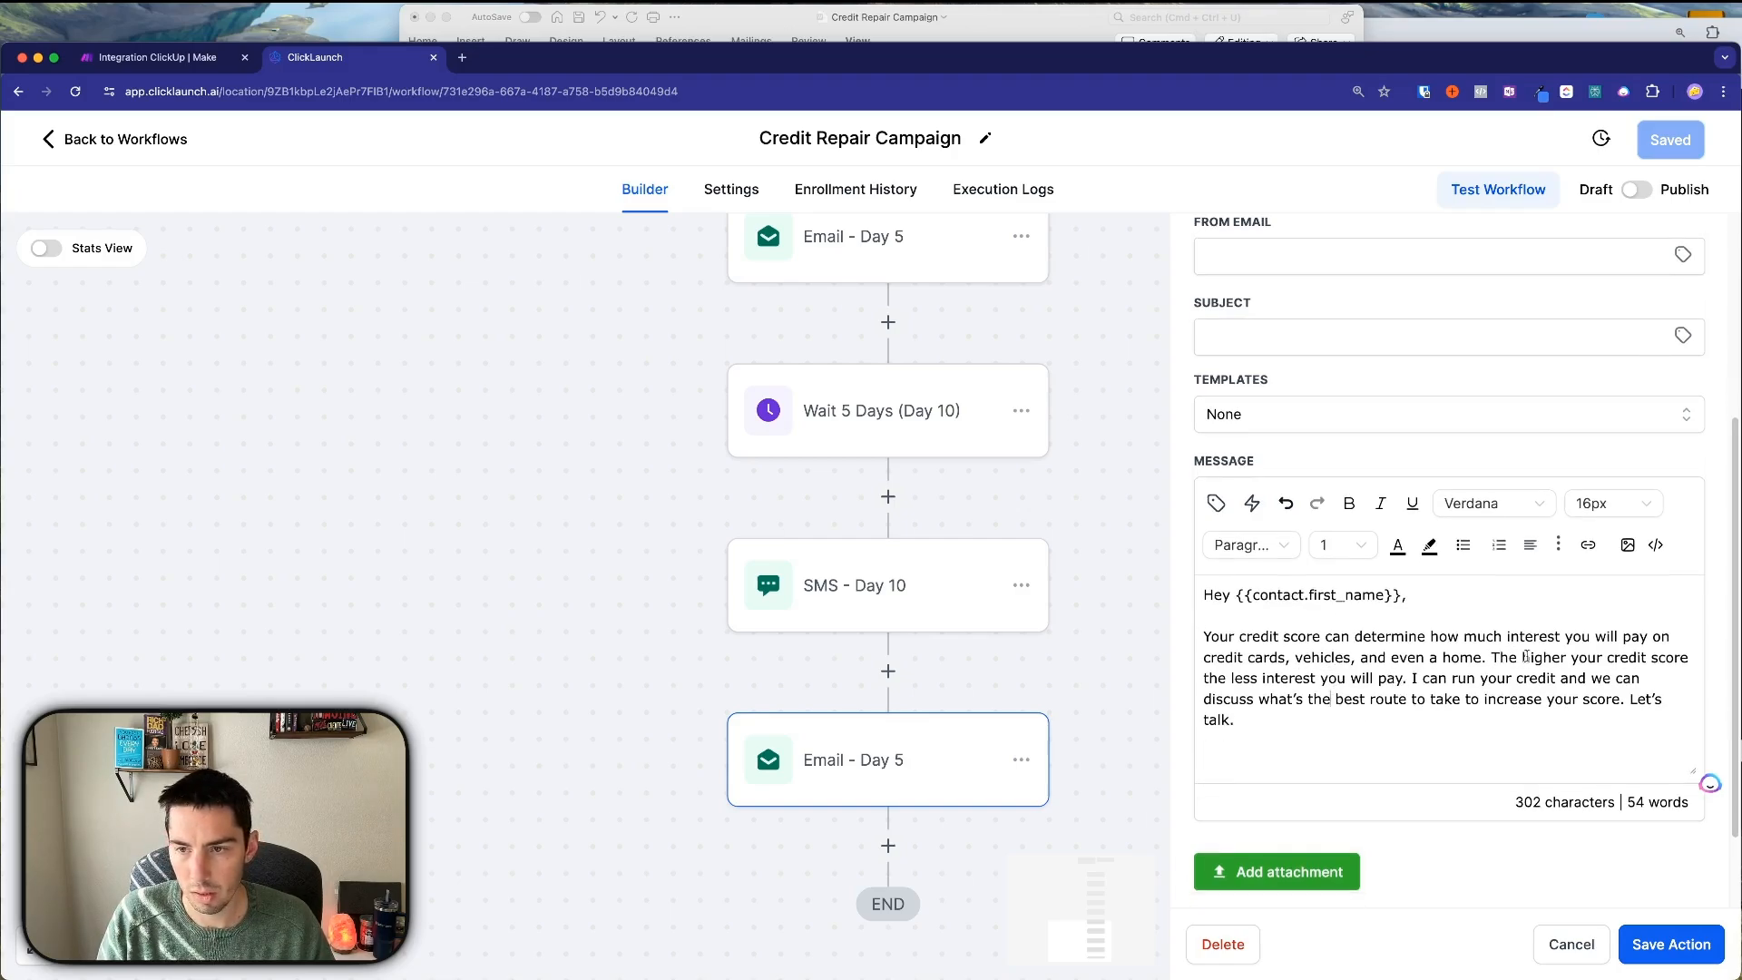
click(1413, 678)
key(Return)
key(Return)
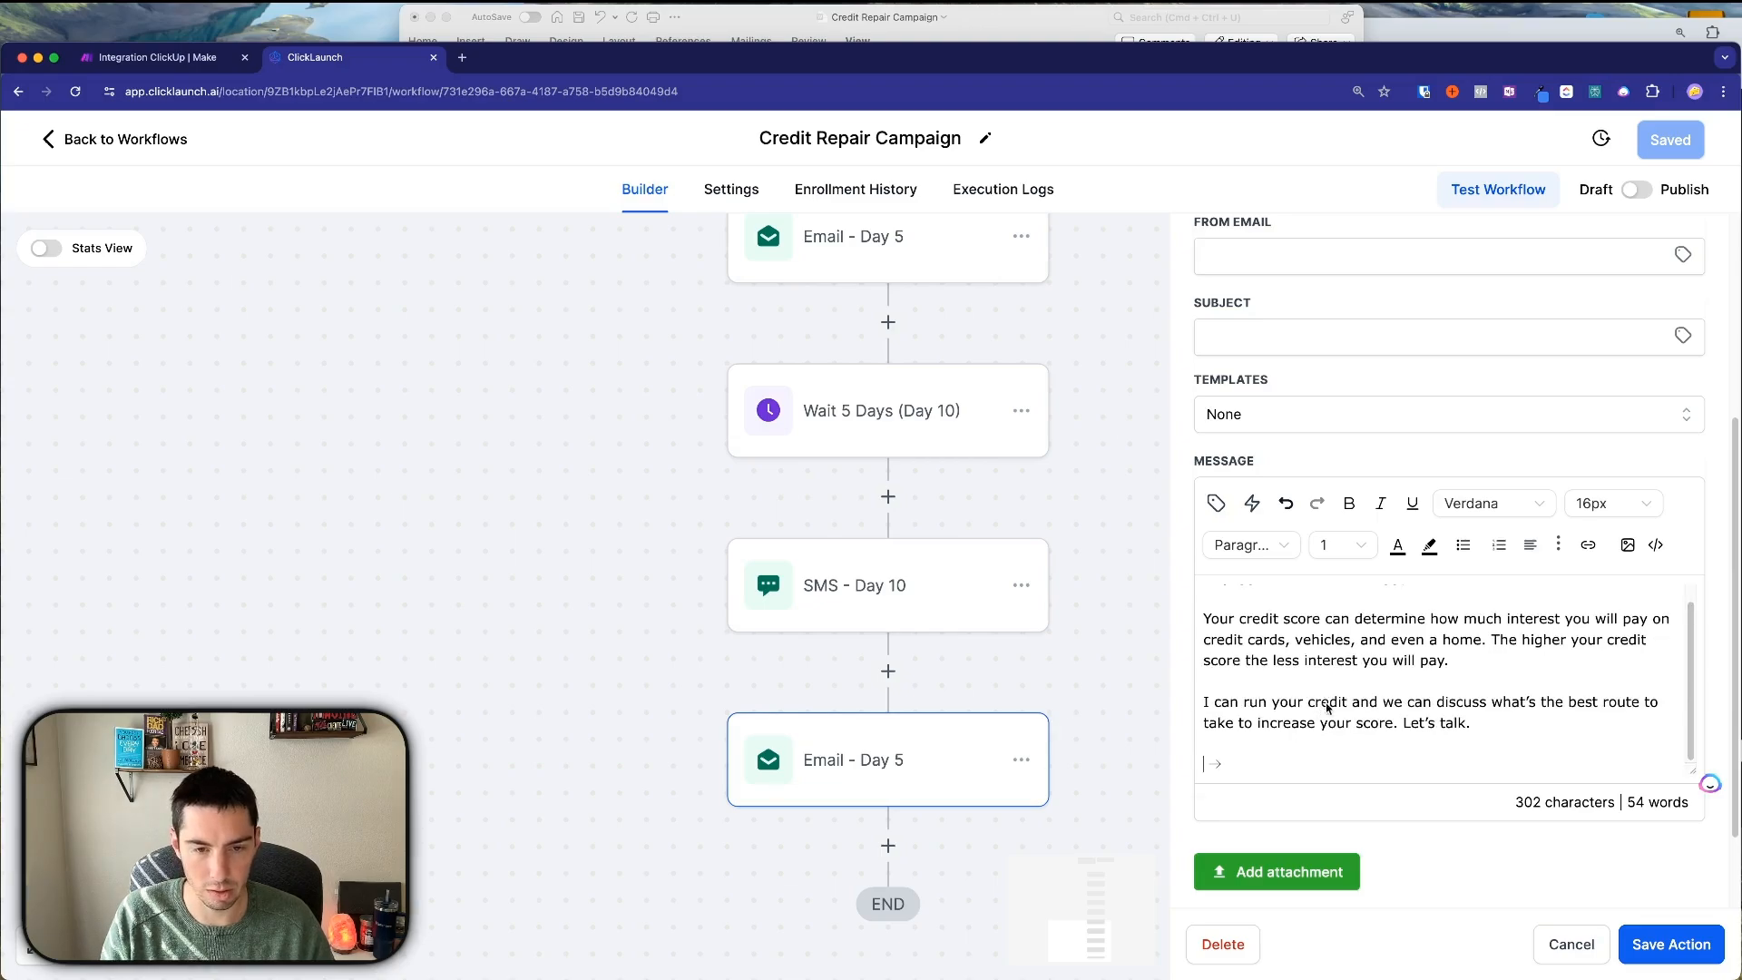
key(shift+super+v)
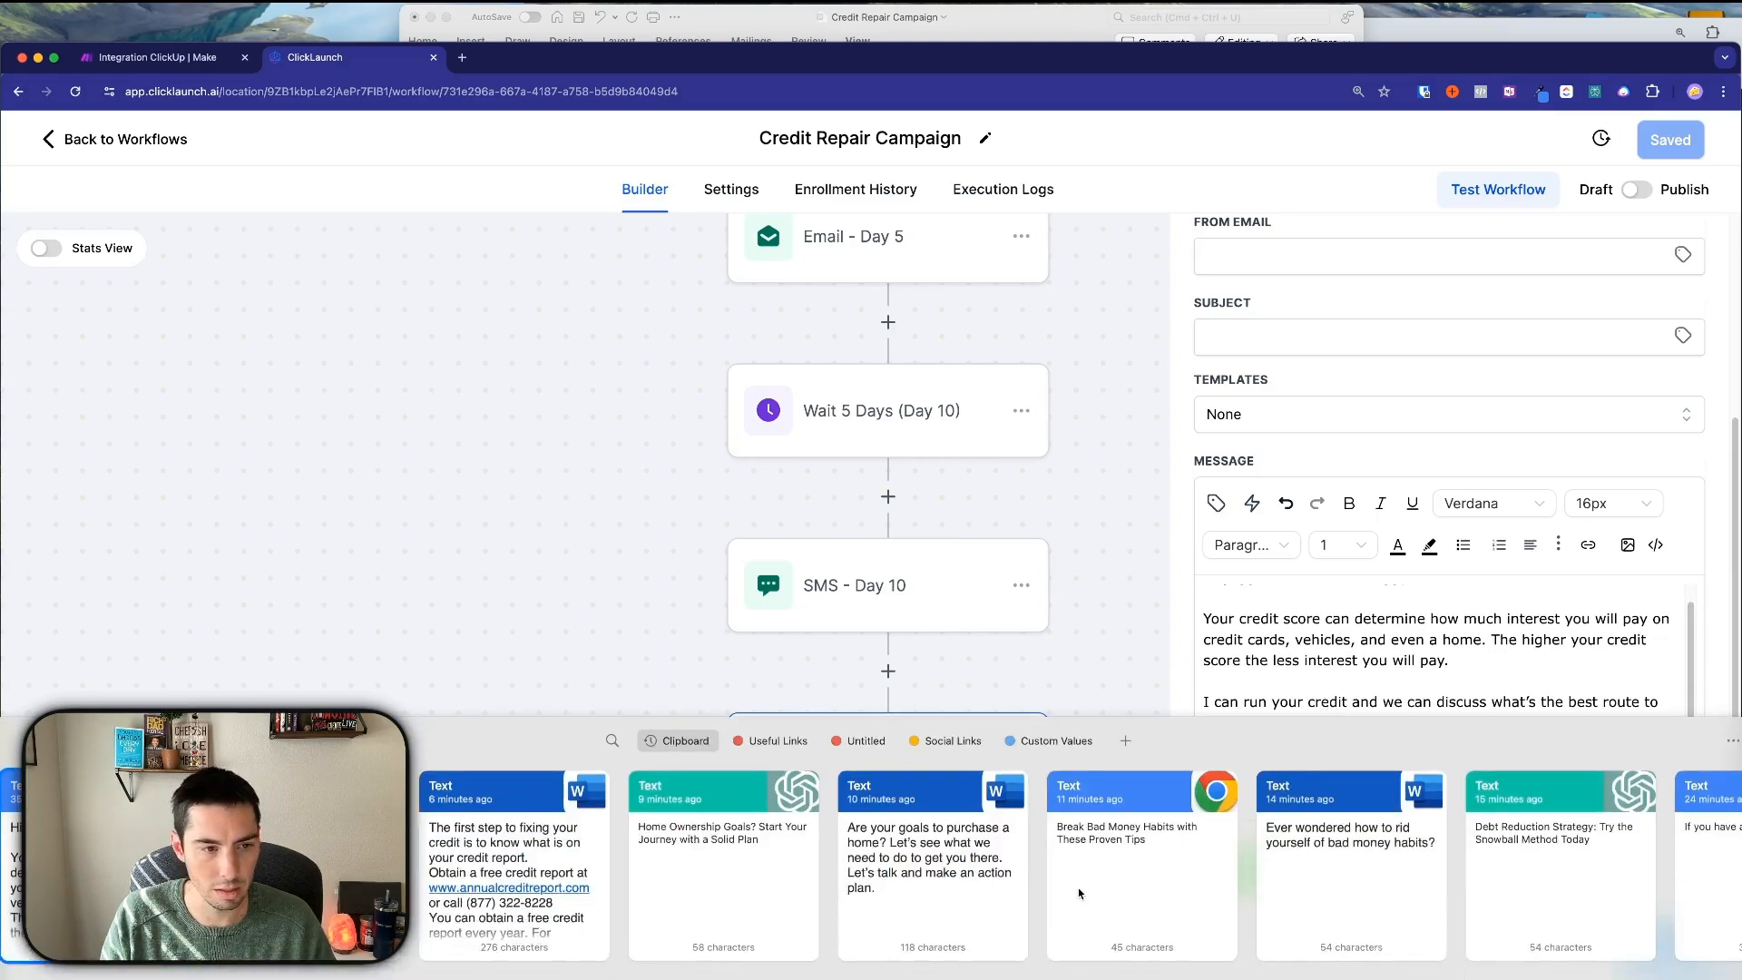
key(Escape)
Set the whole message font to Verdana and add a blank line before the signature.
key(super+a)
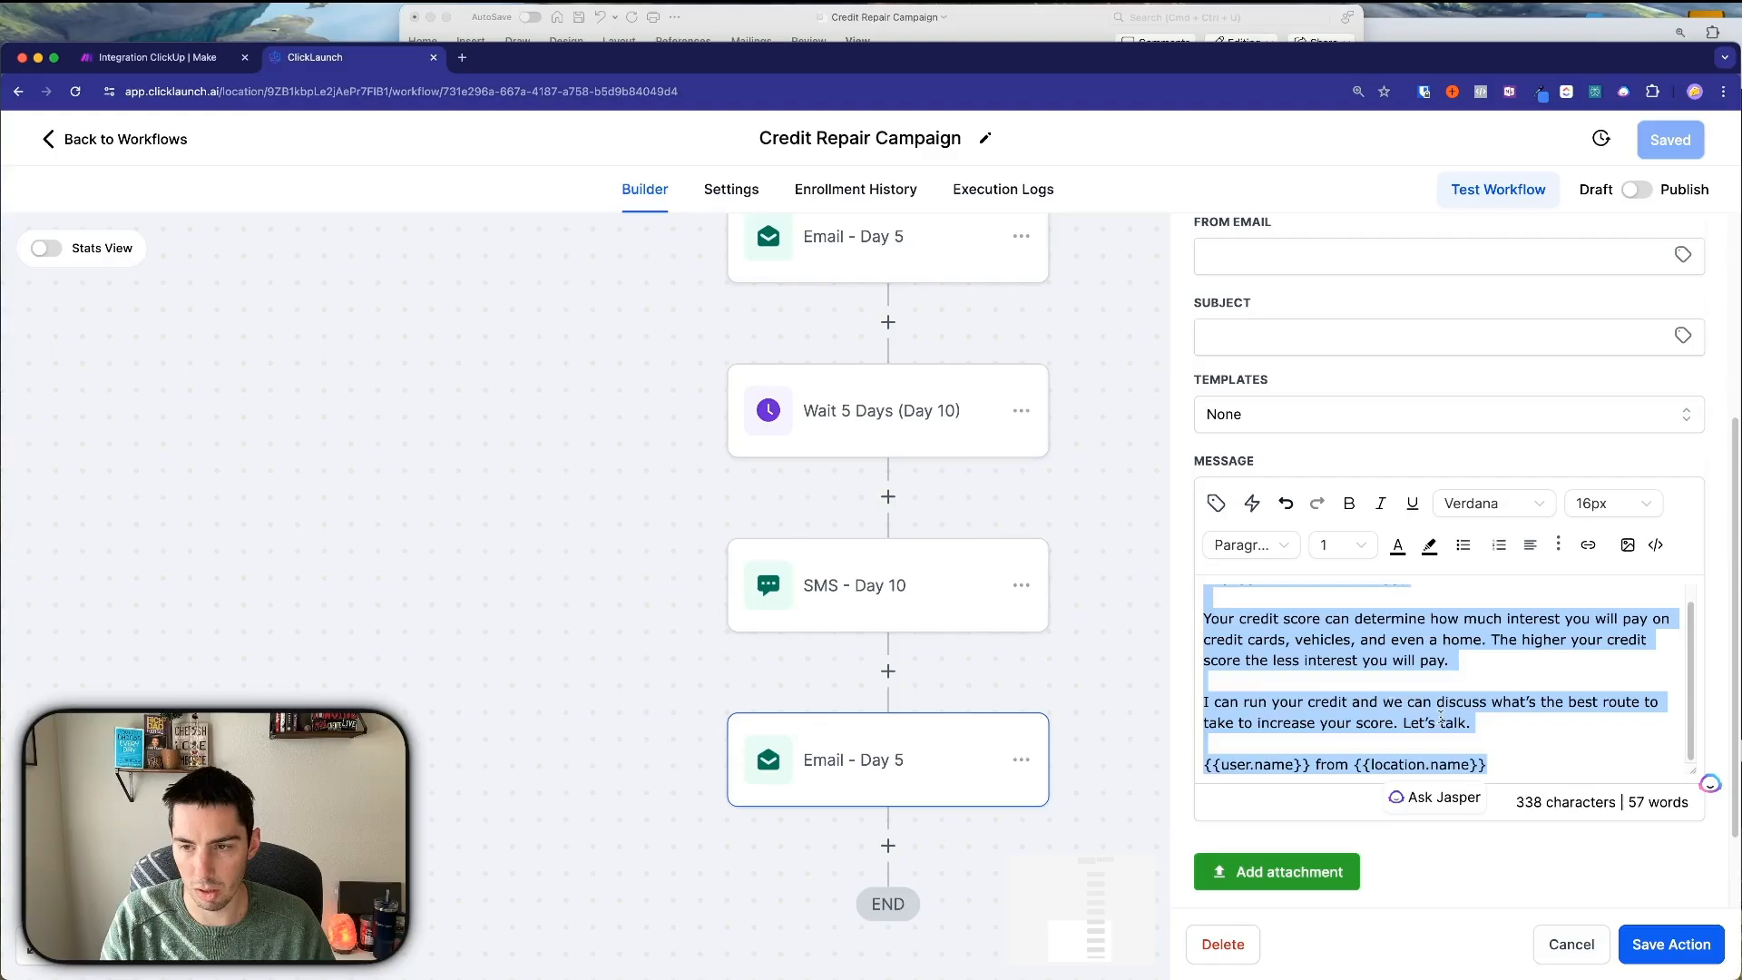
click(1495, 510)
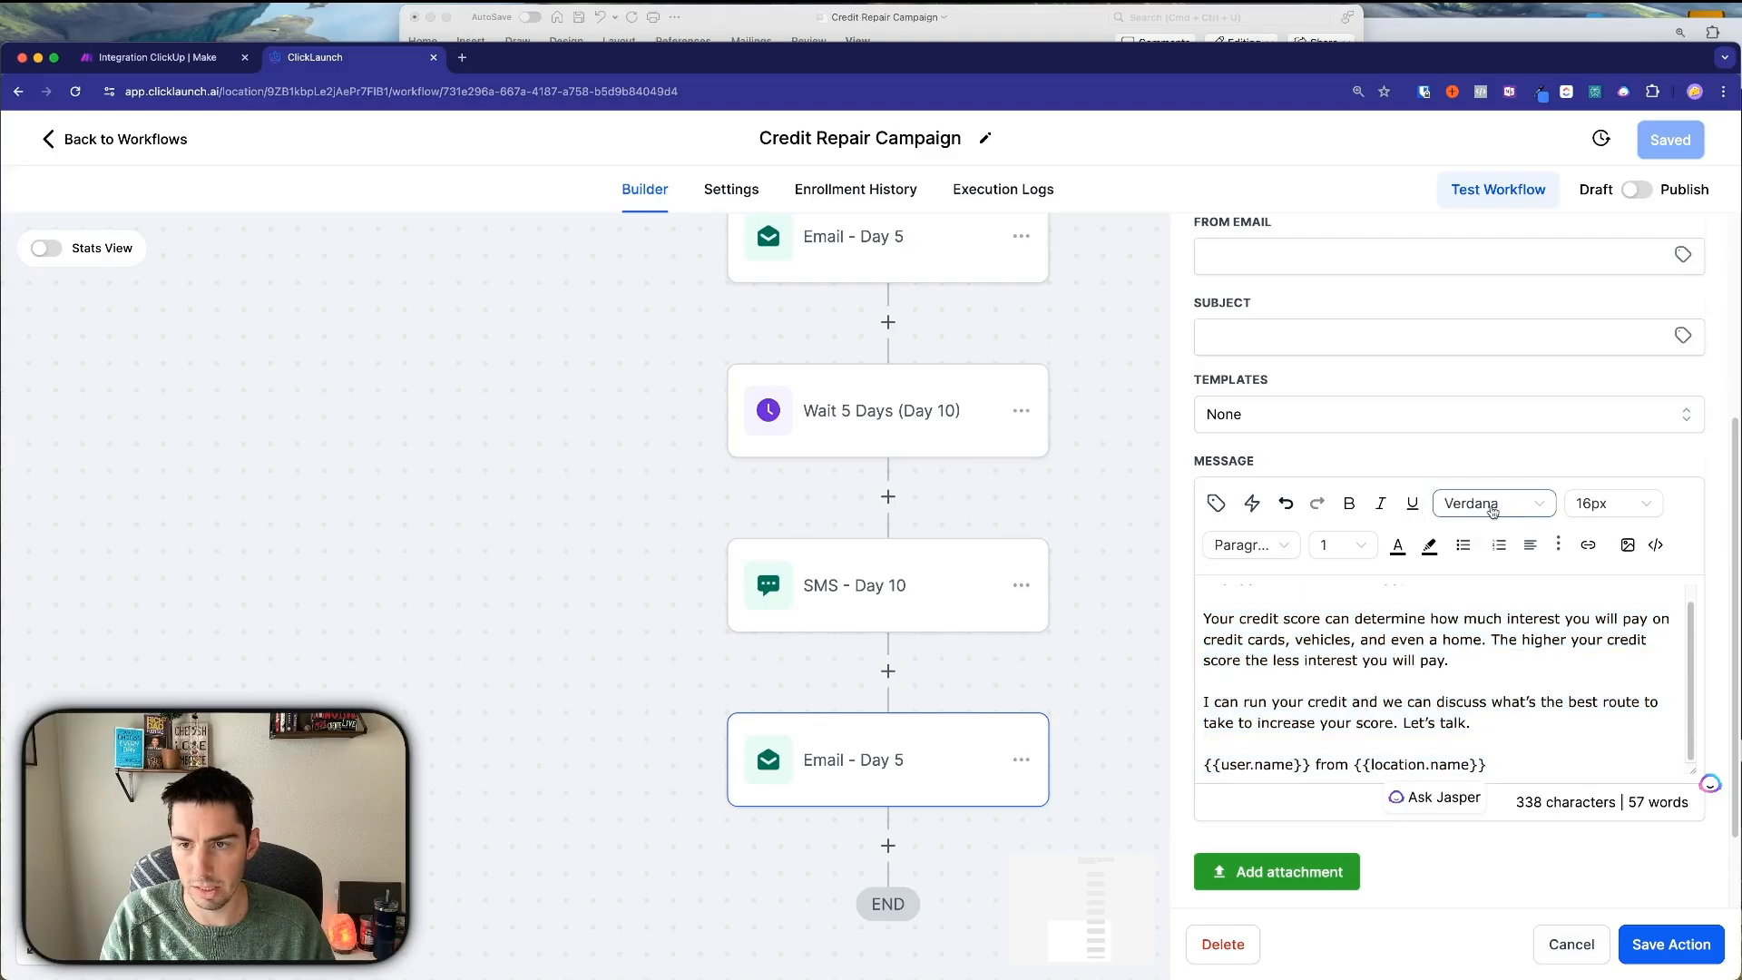
click(1447, 712)
key(super+a)
click(1495, 503)
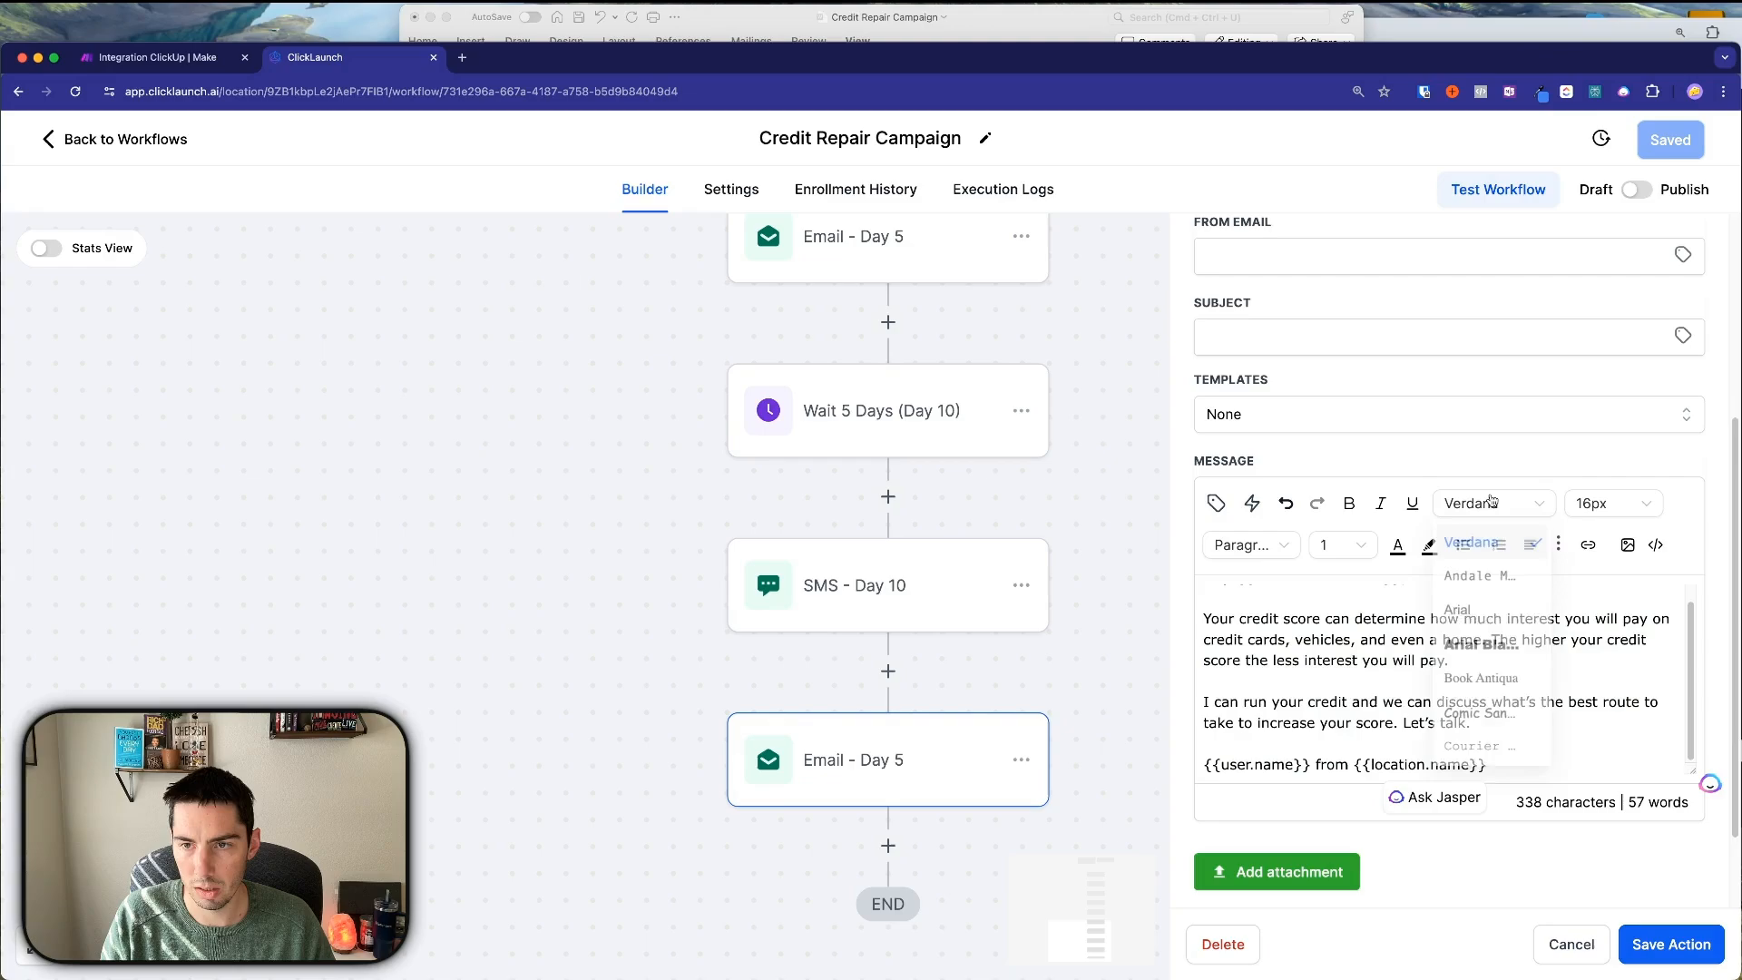
click(1472, 553)
click(1377, 704)
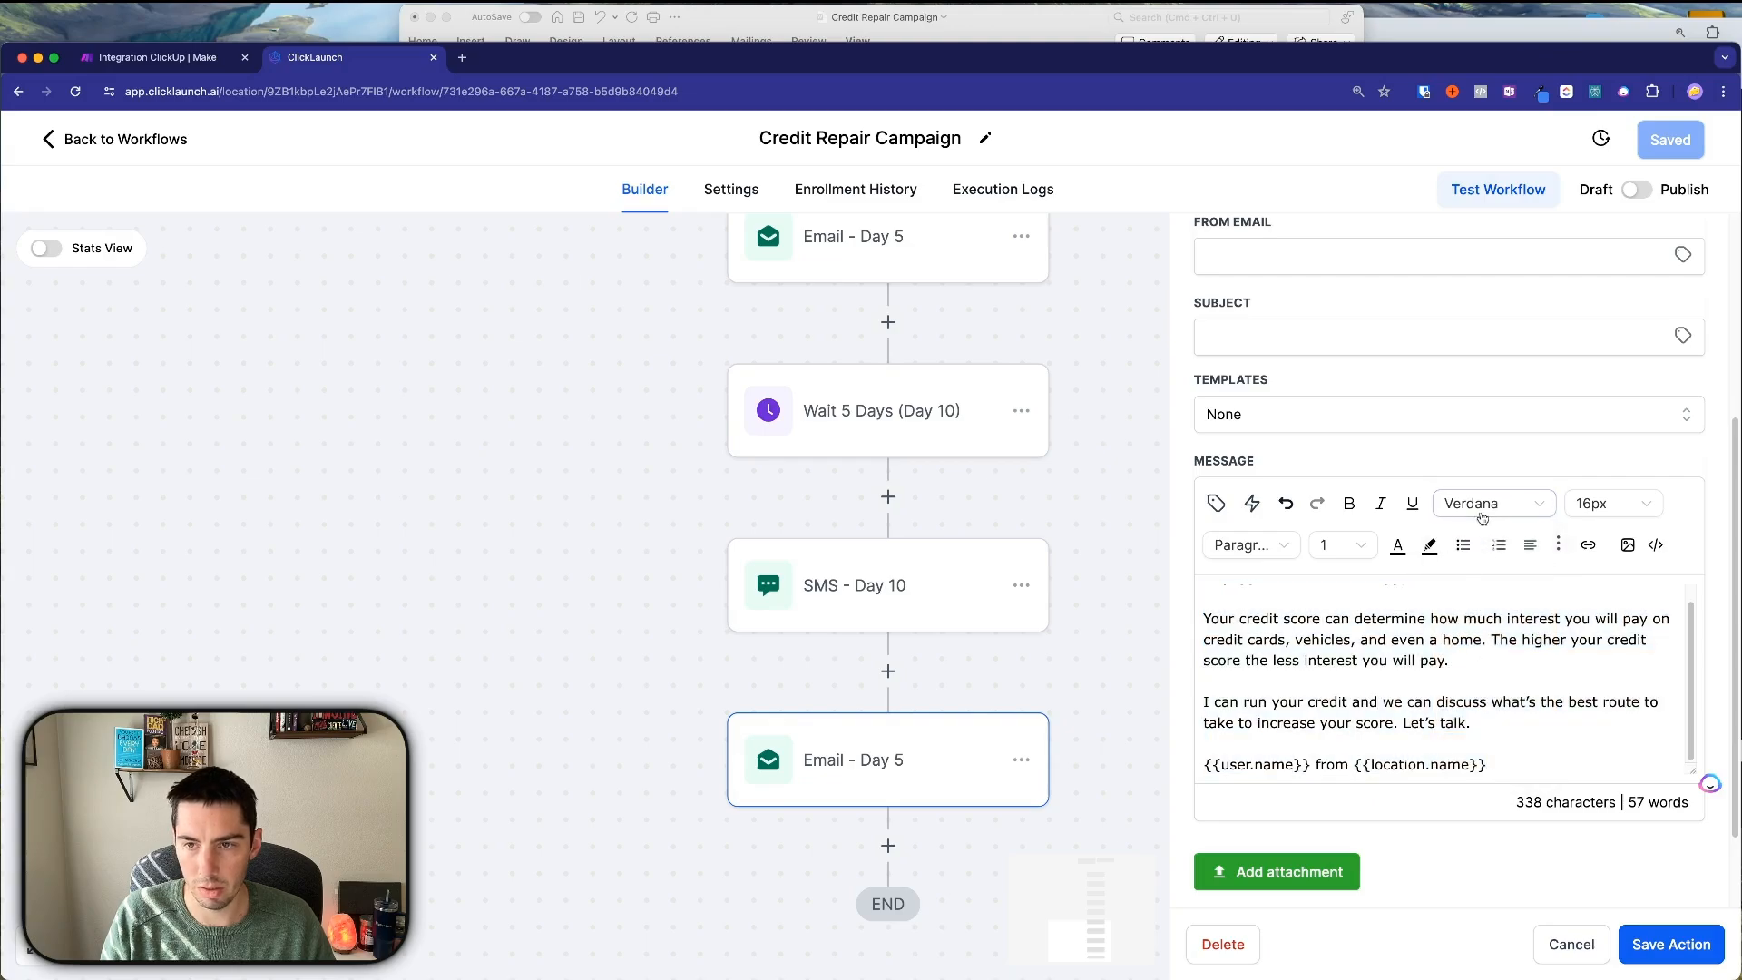
click(1479, 725)
key(Return)
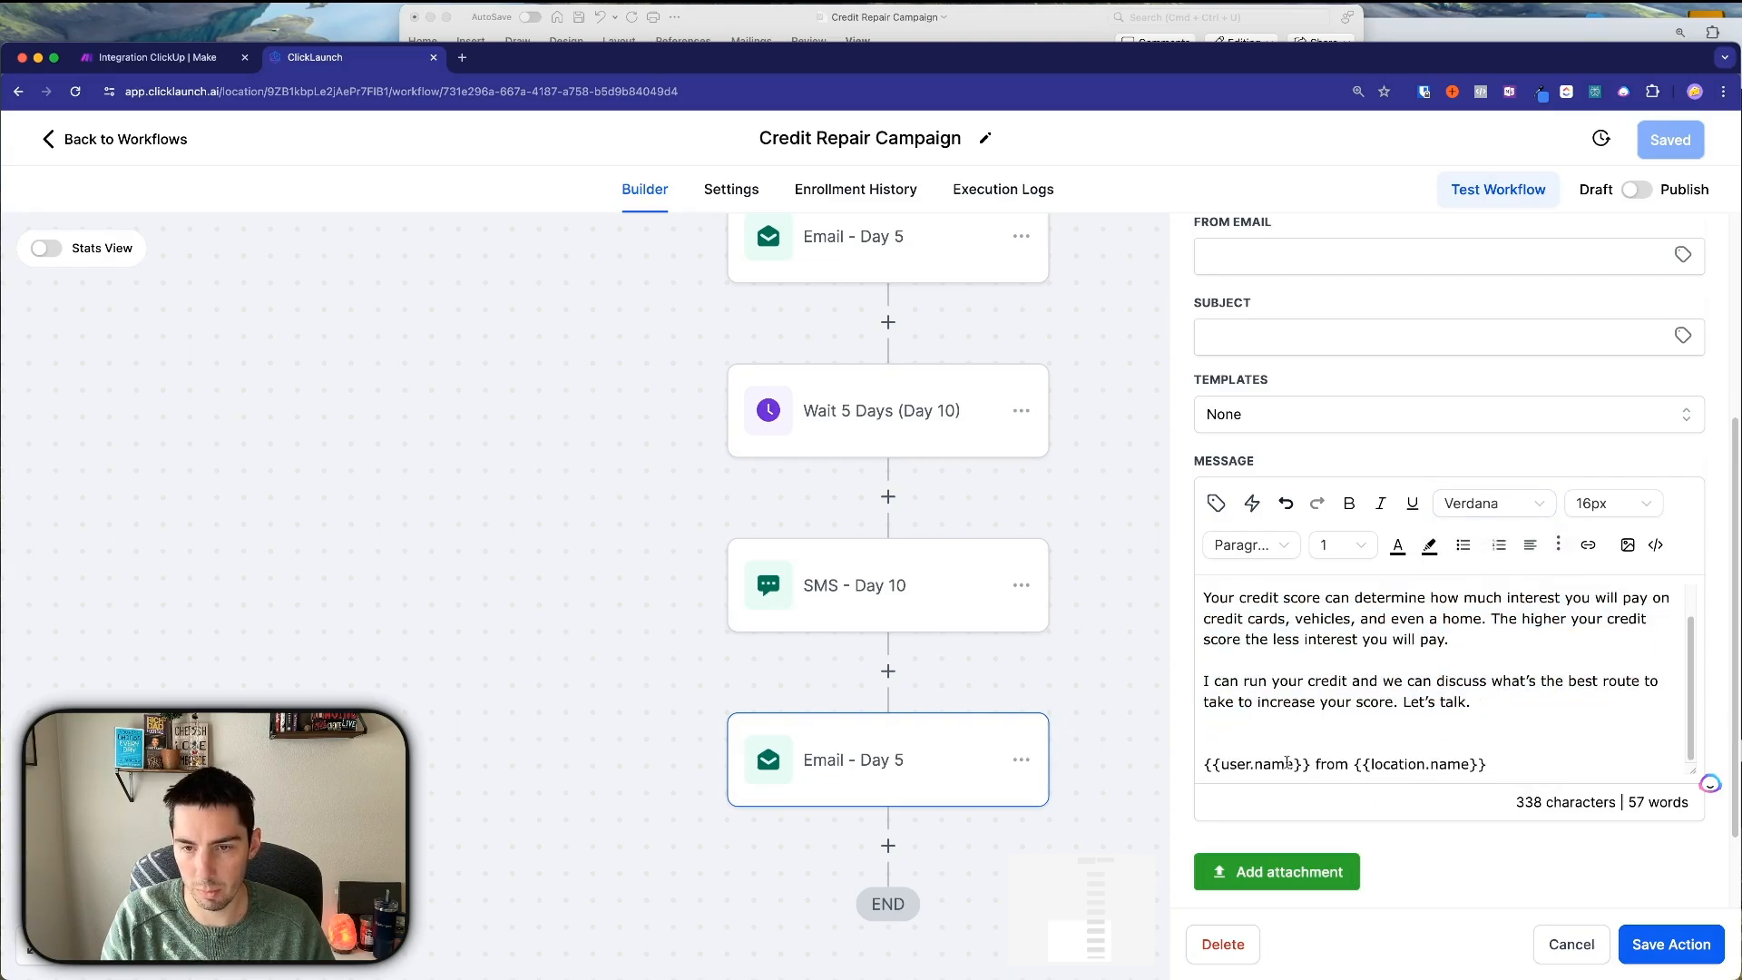
Fill in the subject with a saving-money subject line from ChatGPT.
scroll(1275, 668, up, 1)
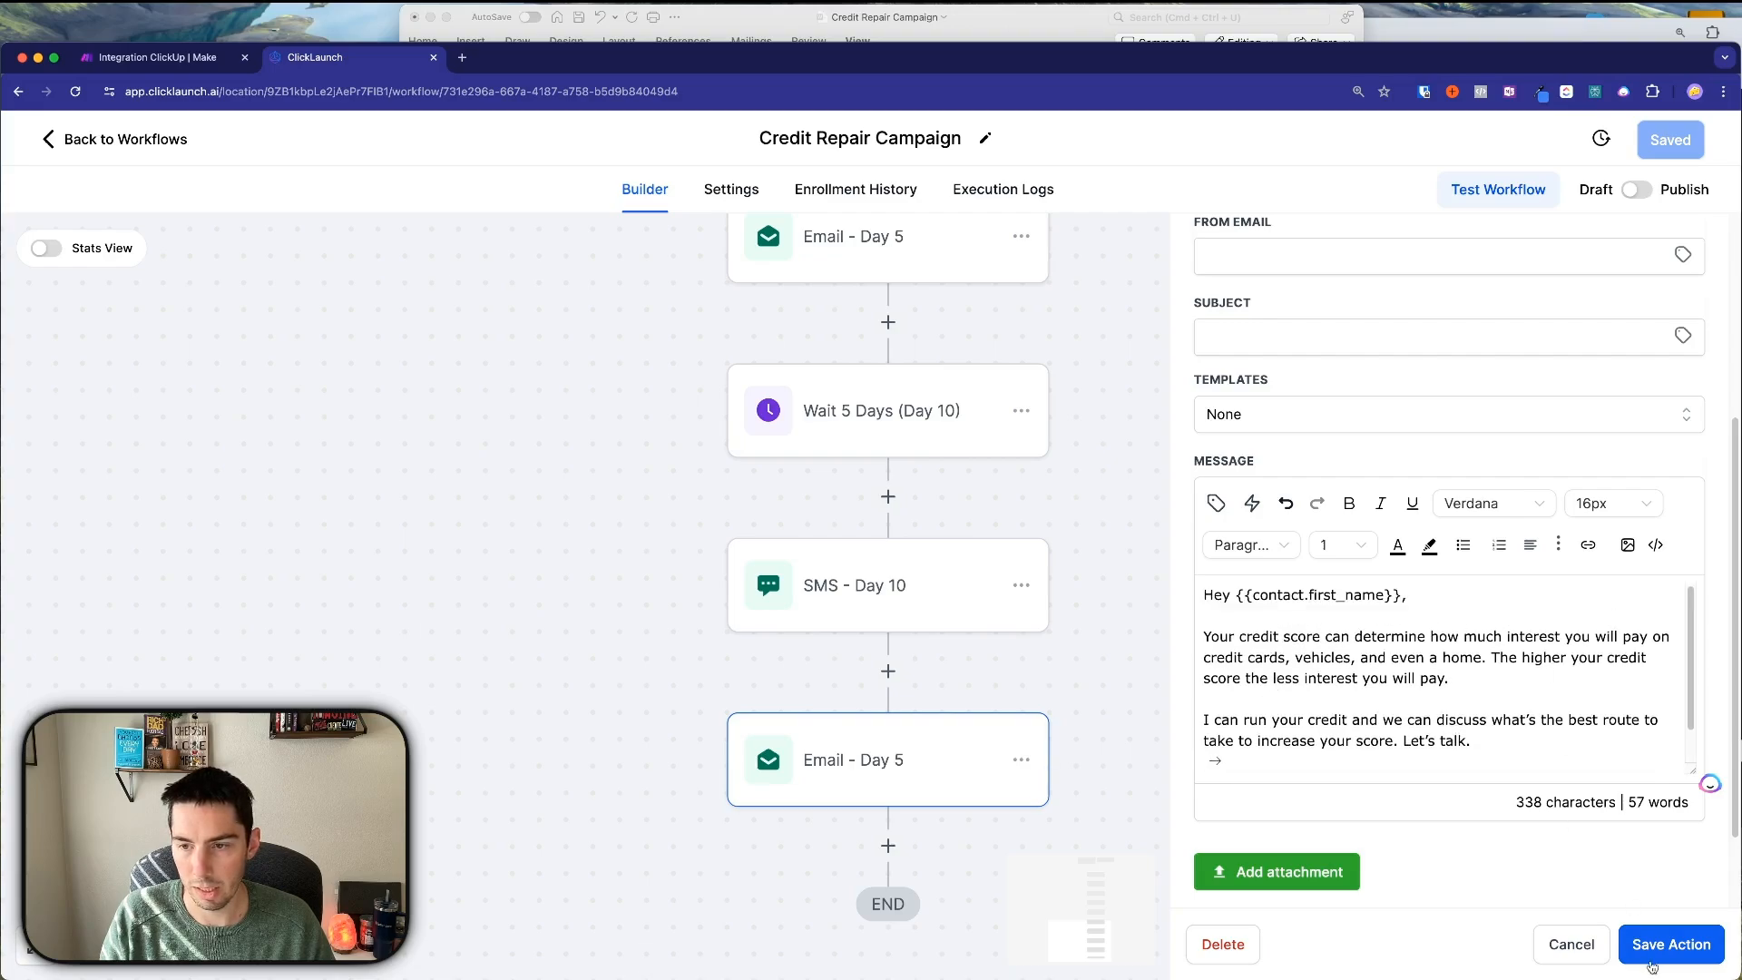
click(1279, 348)
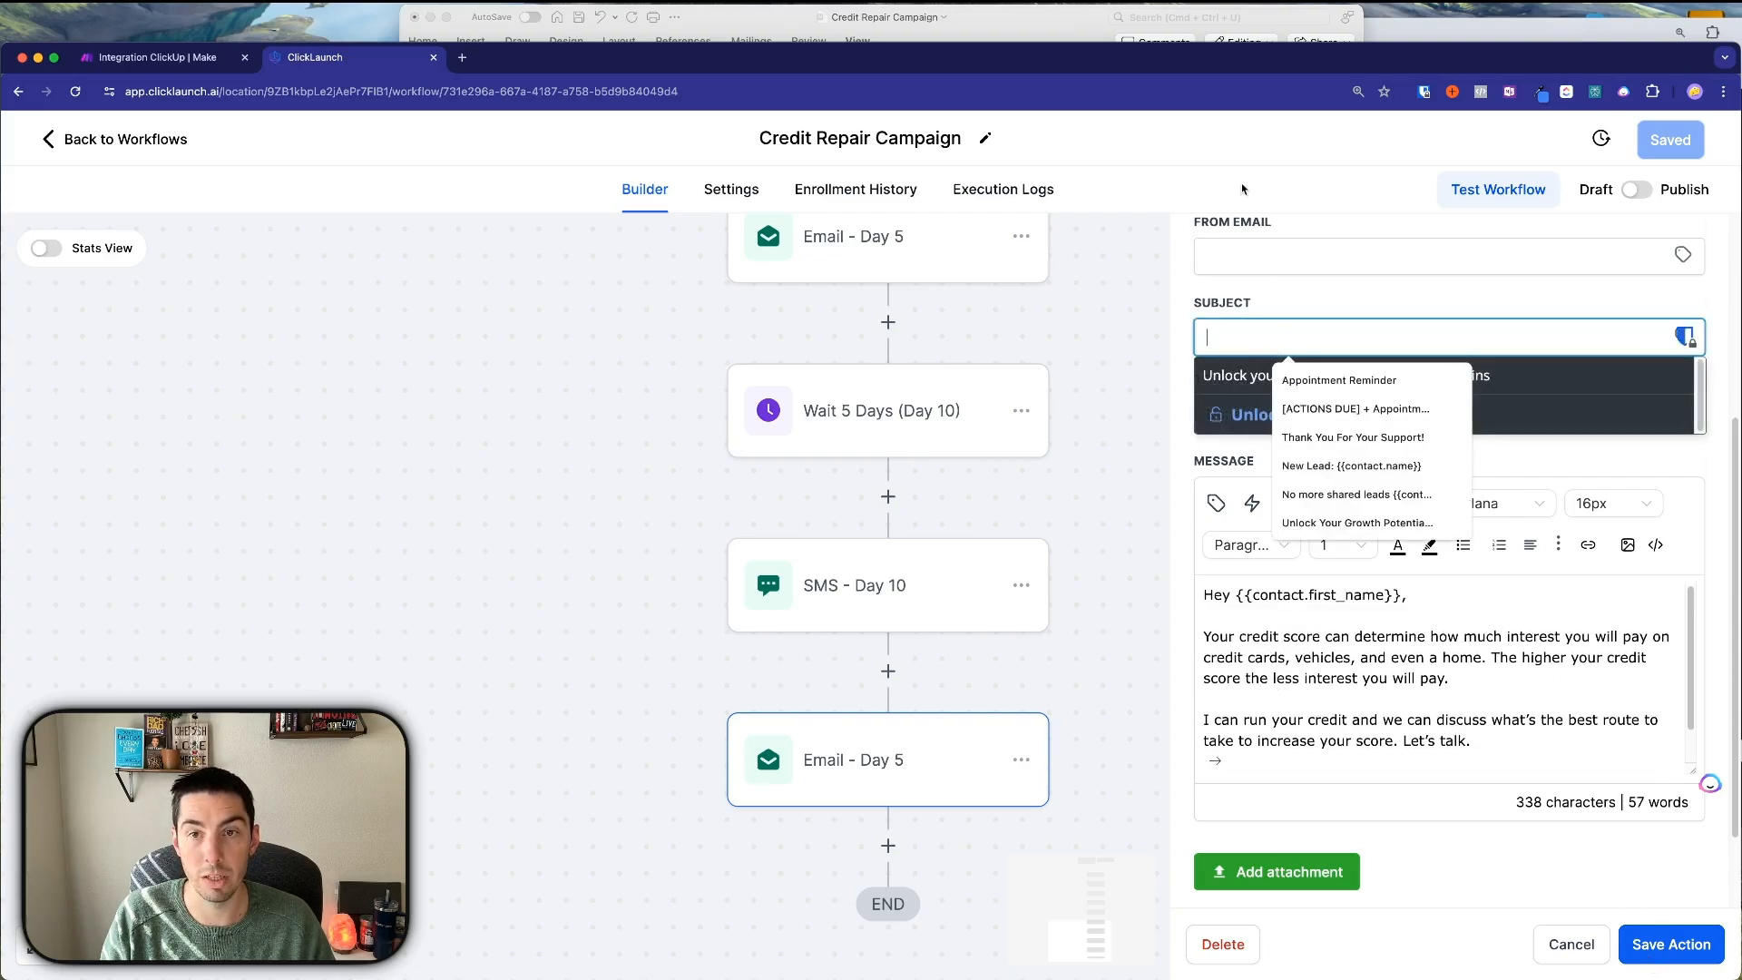
click(1455, 37)
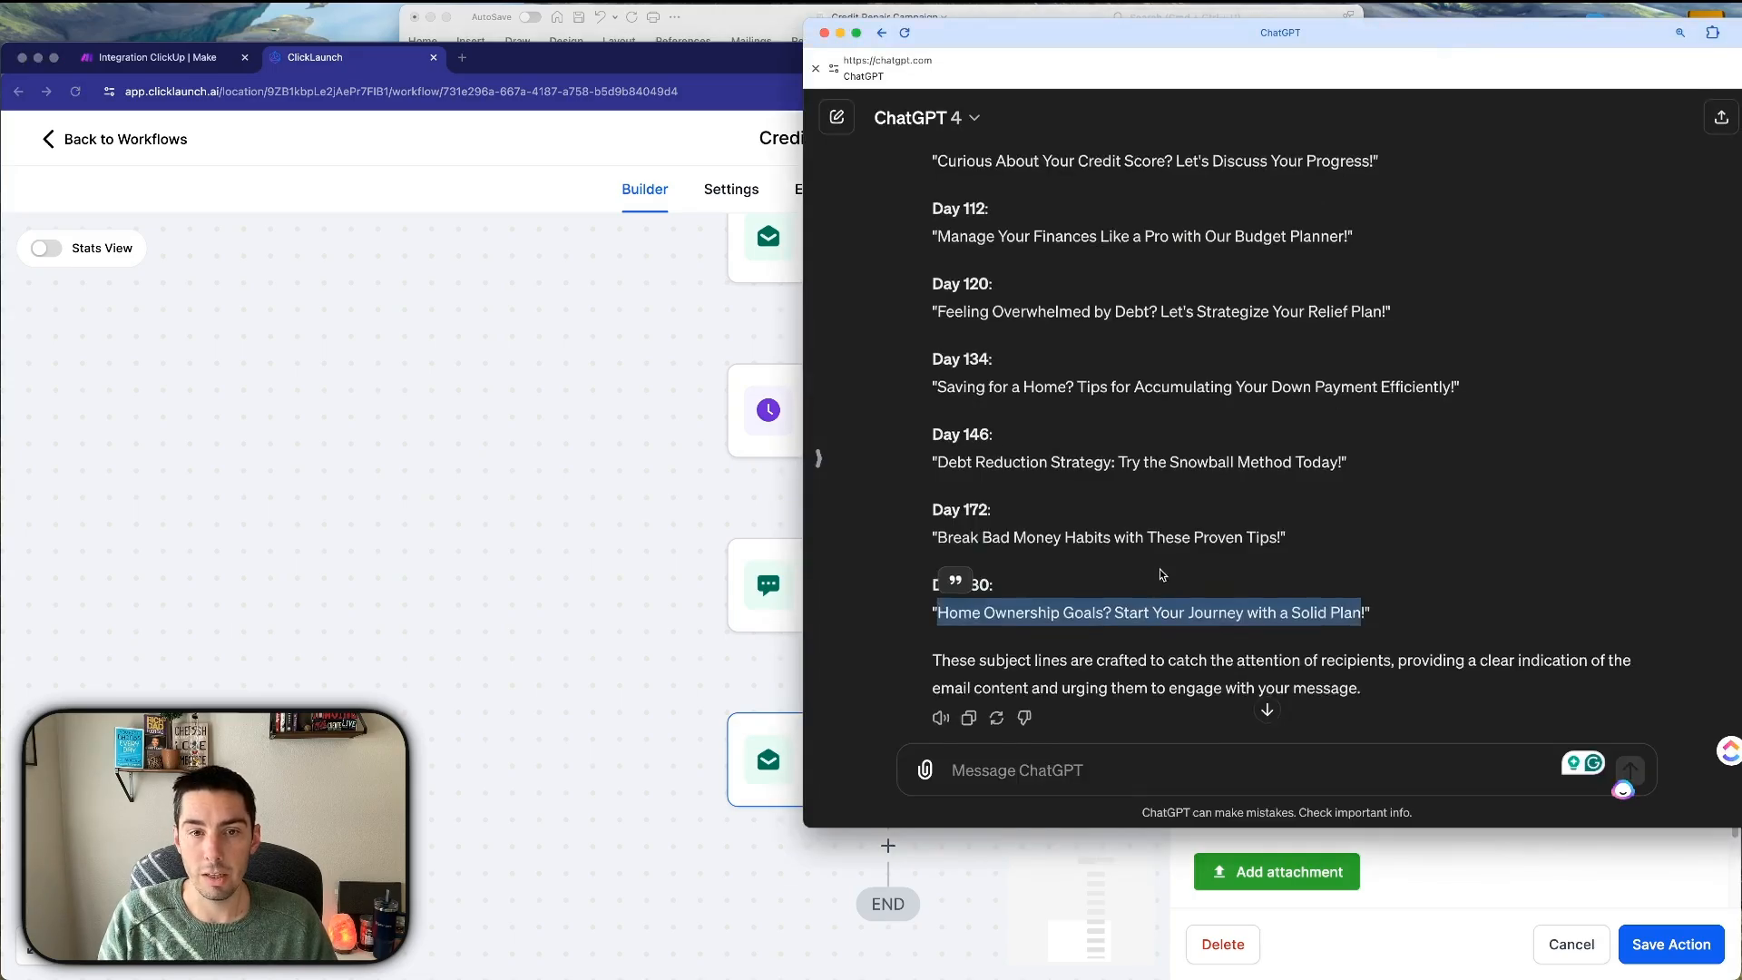
scroll(1137, 505, up, 15)
scroll(1139, 511, up, 10)
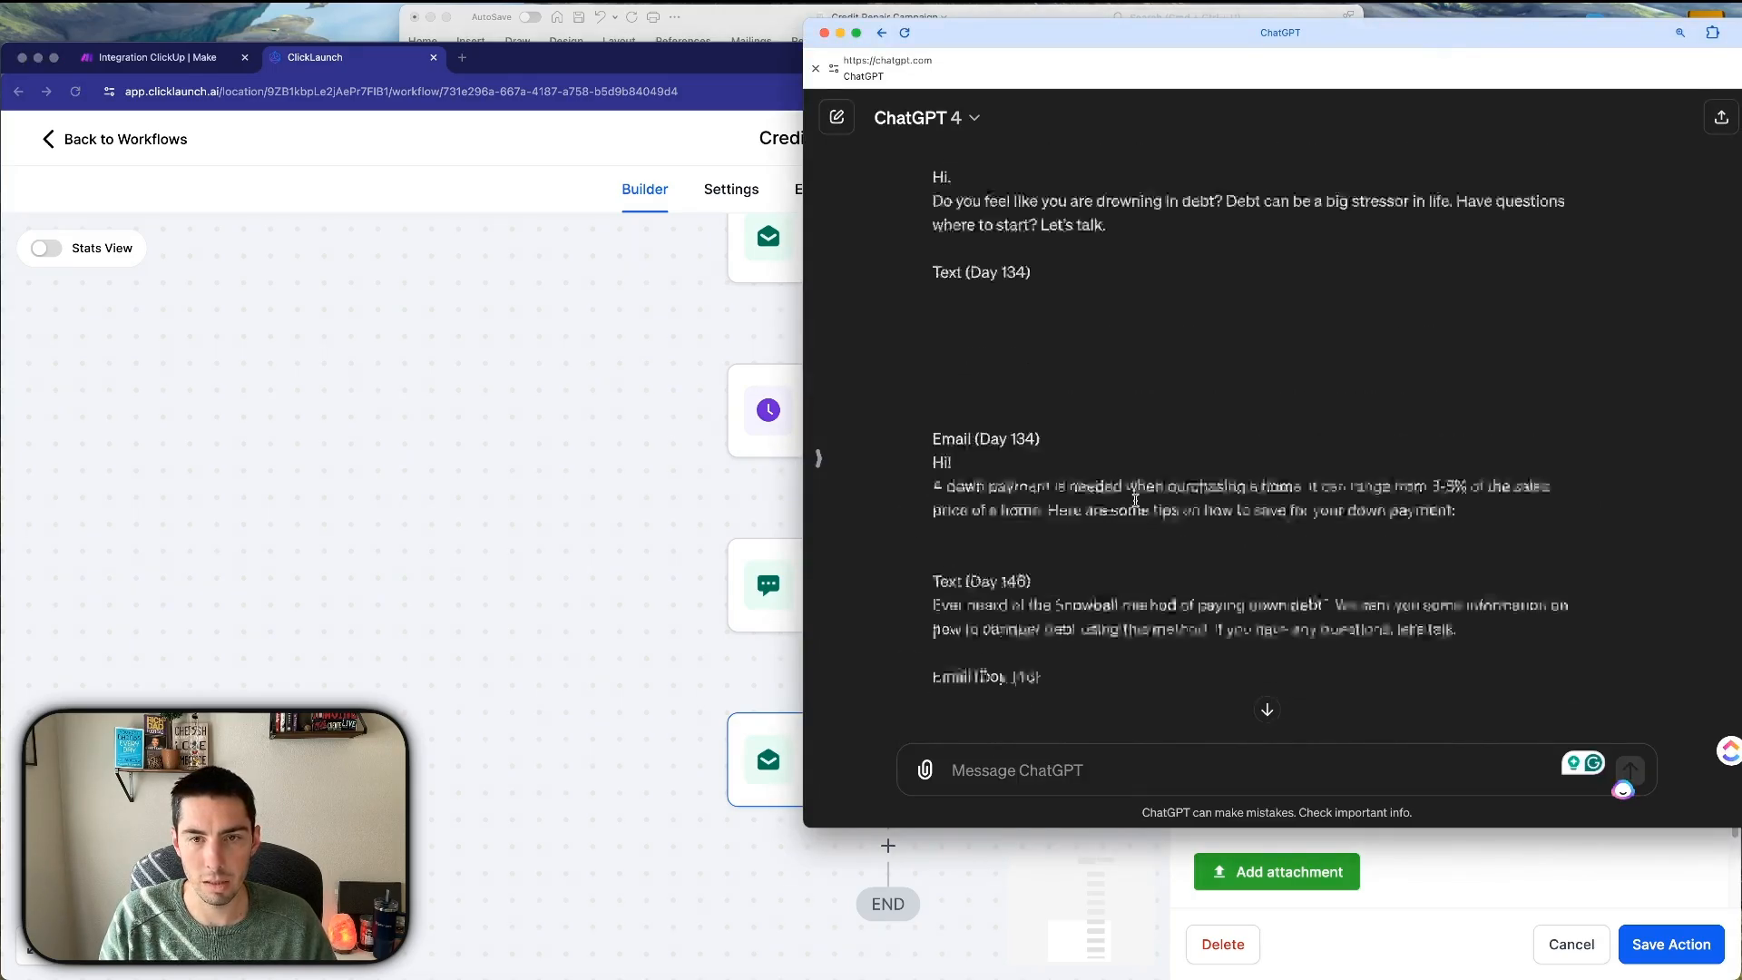
scroll(1015, 514, down, 18)
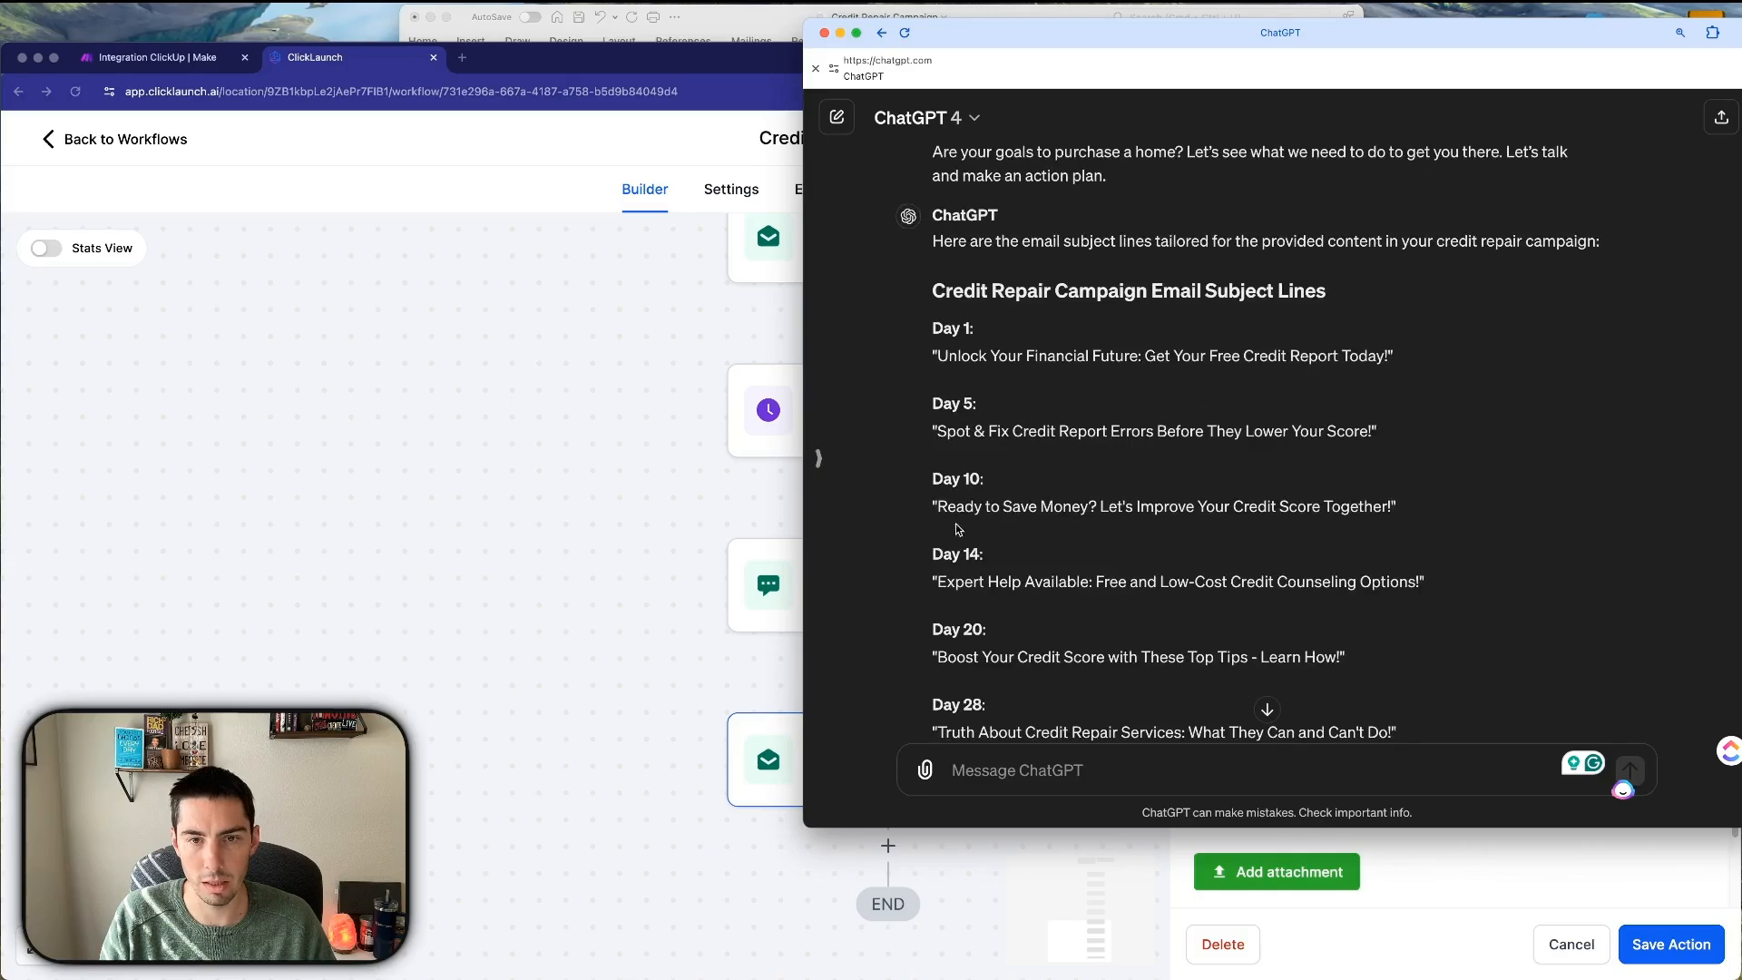
drag(939, 505, 1358, 506)
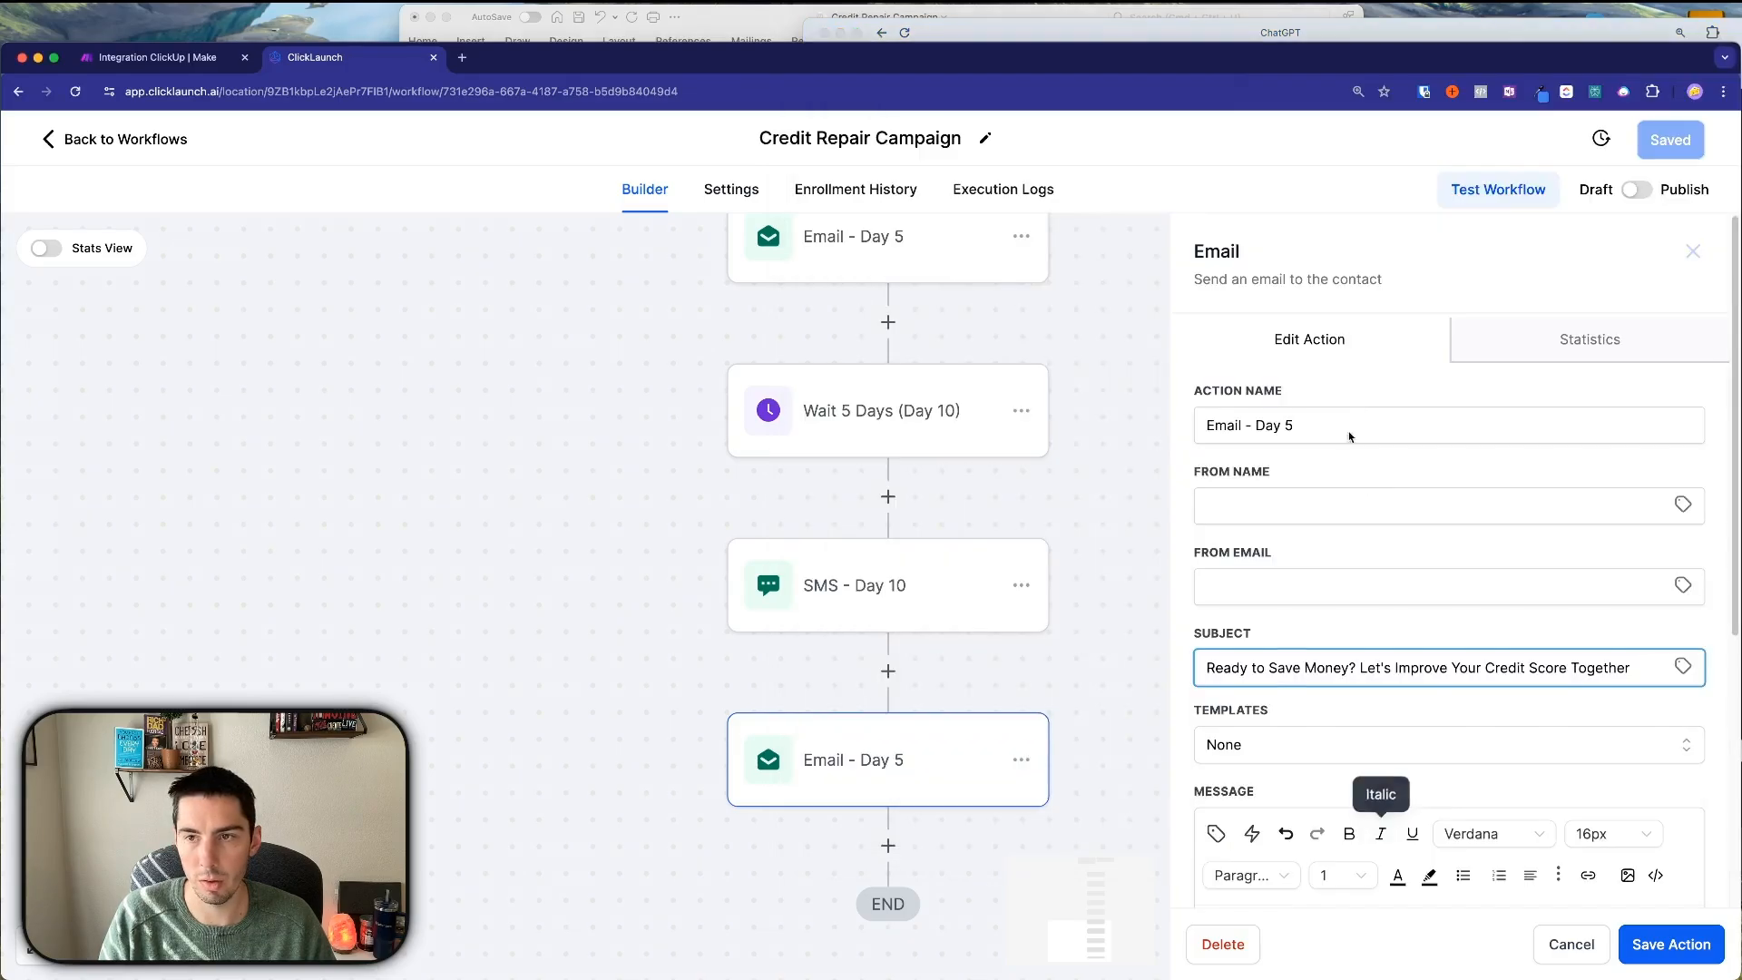
Rename the email step to 'Email - Day 10' and save it.
click(1289, 425)
key(BackSpace)
text(10)
click(1670, 944)
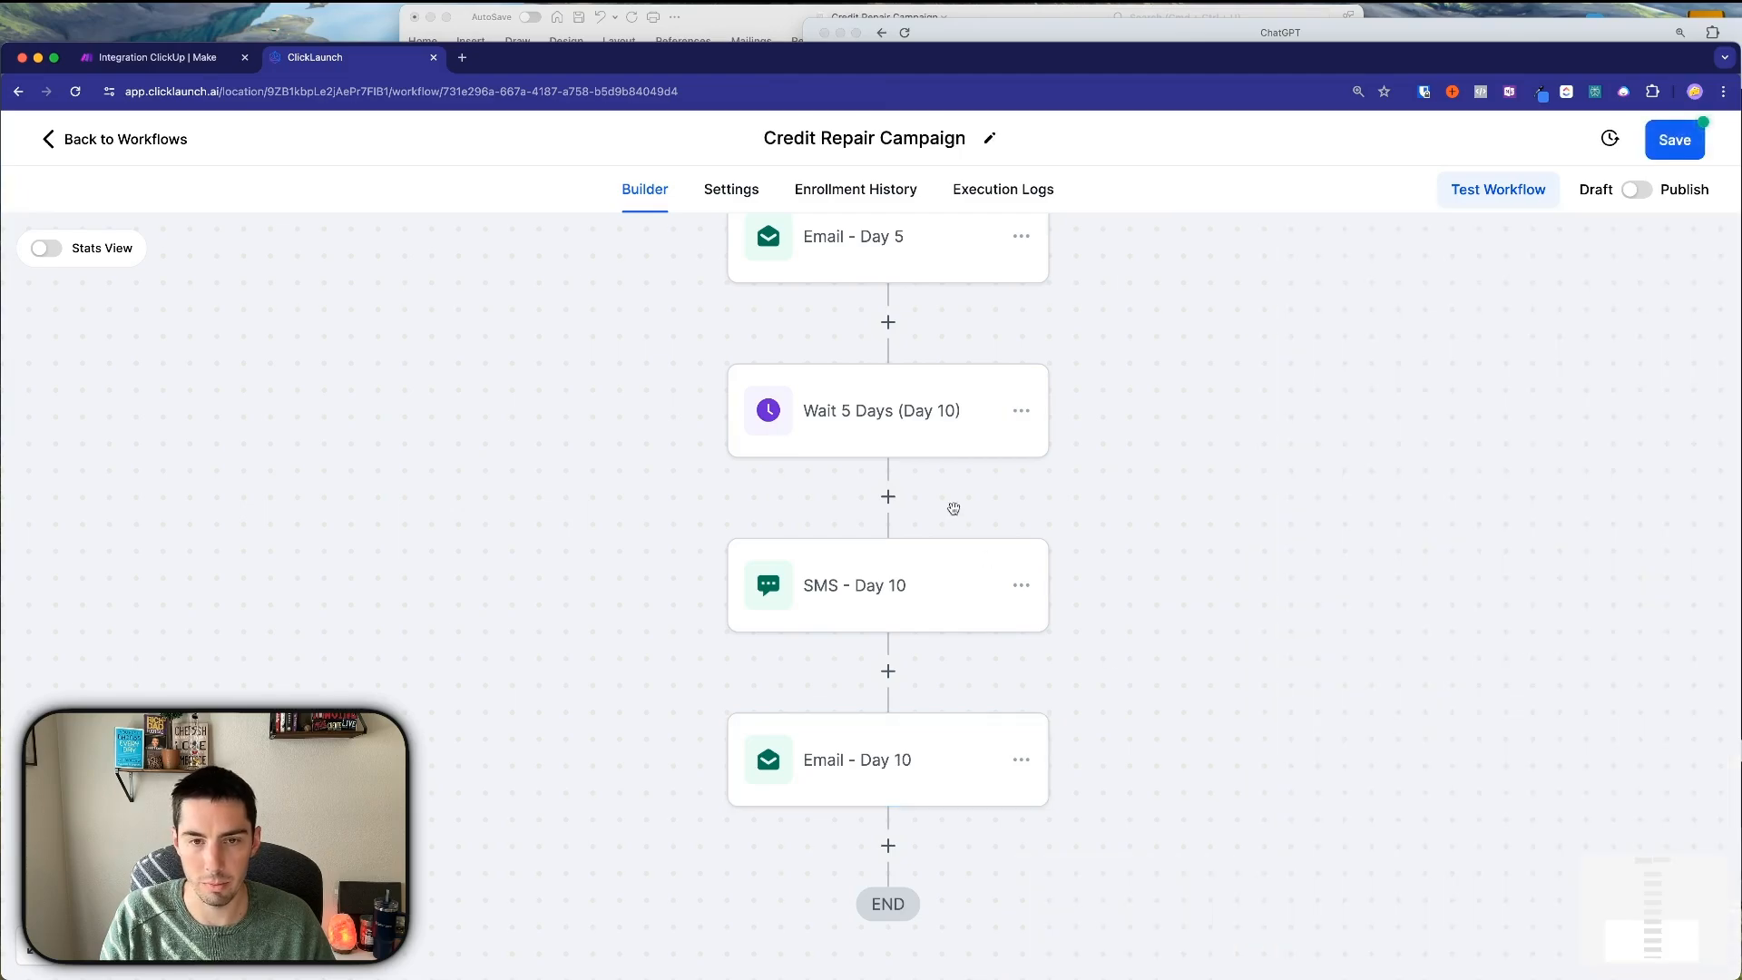
Copy all actions from the Wait step onward and paste them after Email - Day 10.
click(1021, 392)
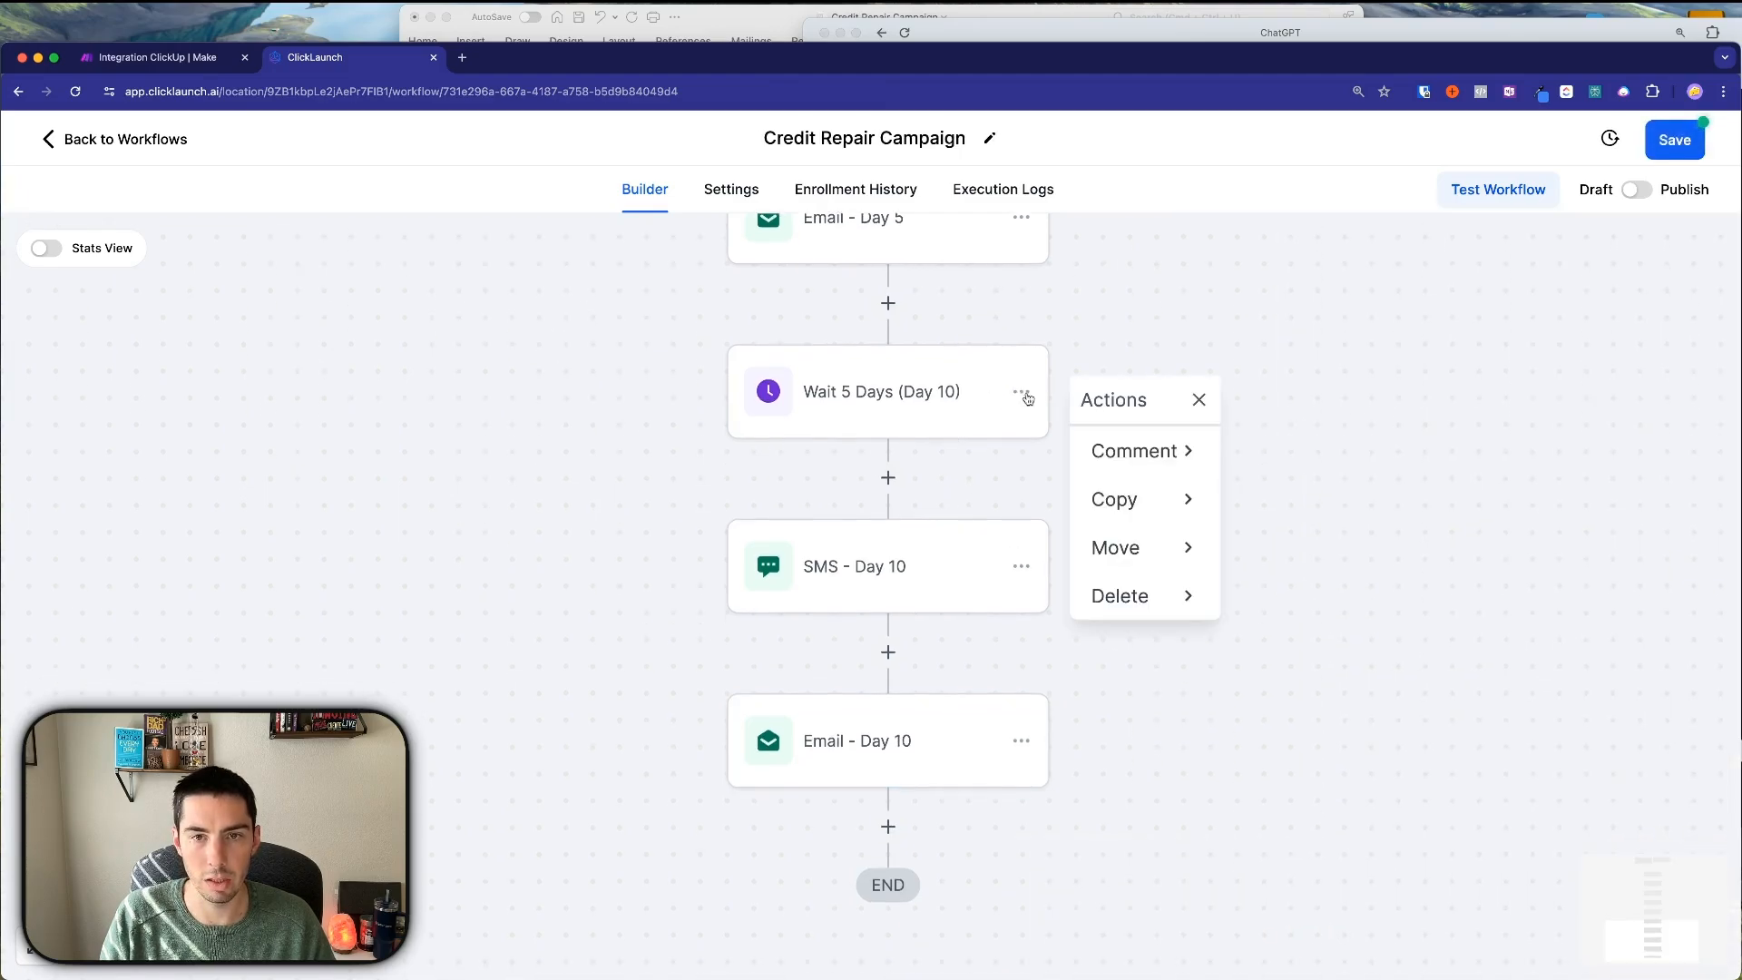
click(1154, 501)
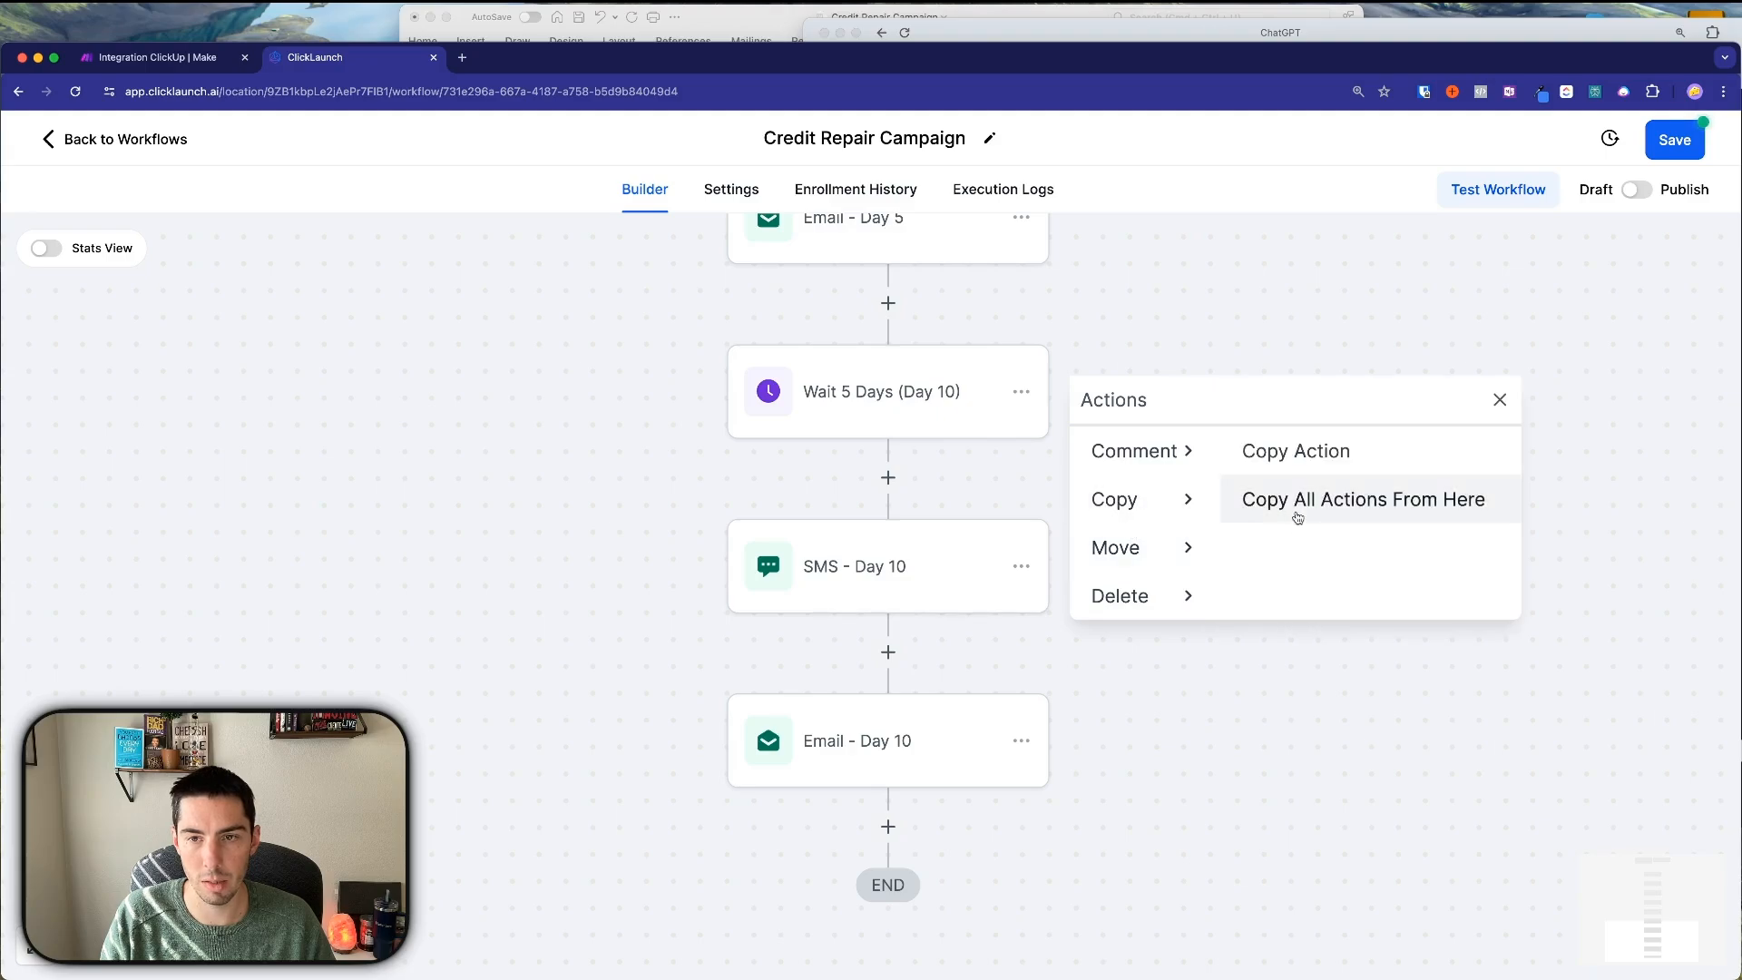
click(1243, 513)
scroll(1011, 598, down, 3)
click(890, 589)
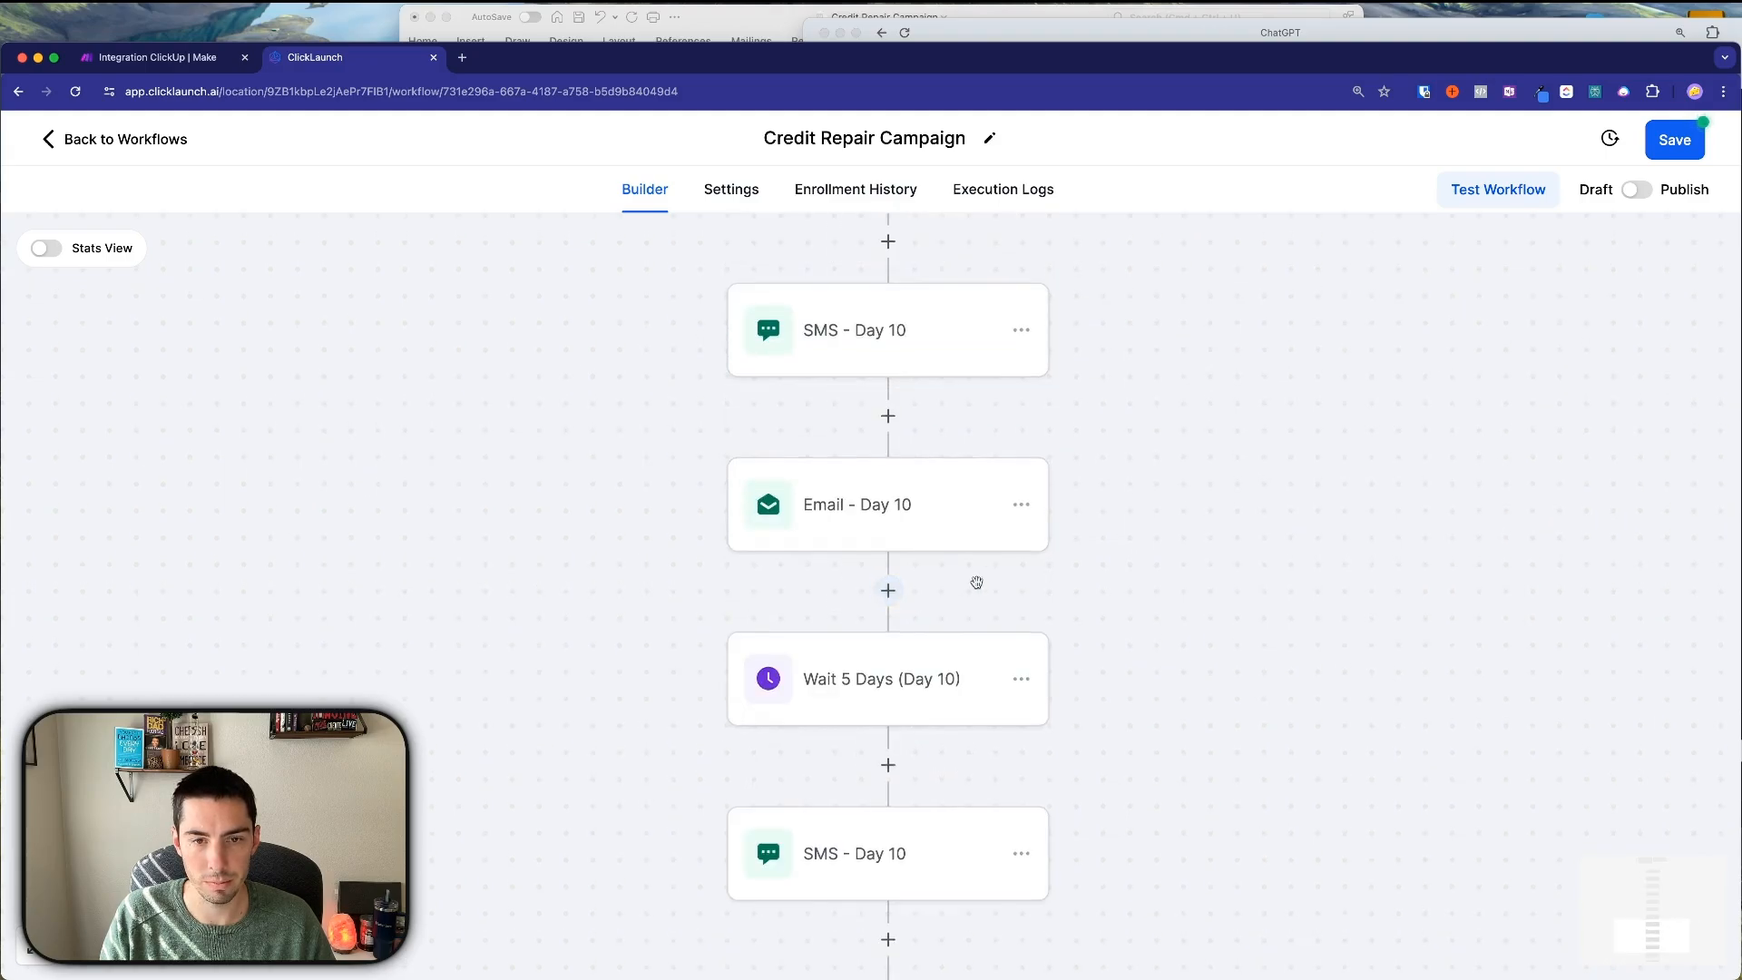
scroll(972, 585, down, 3)
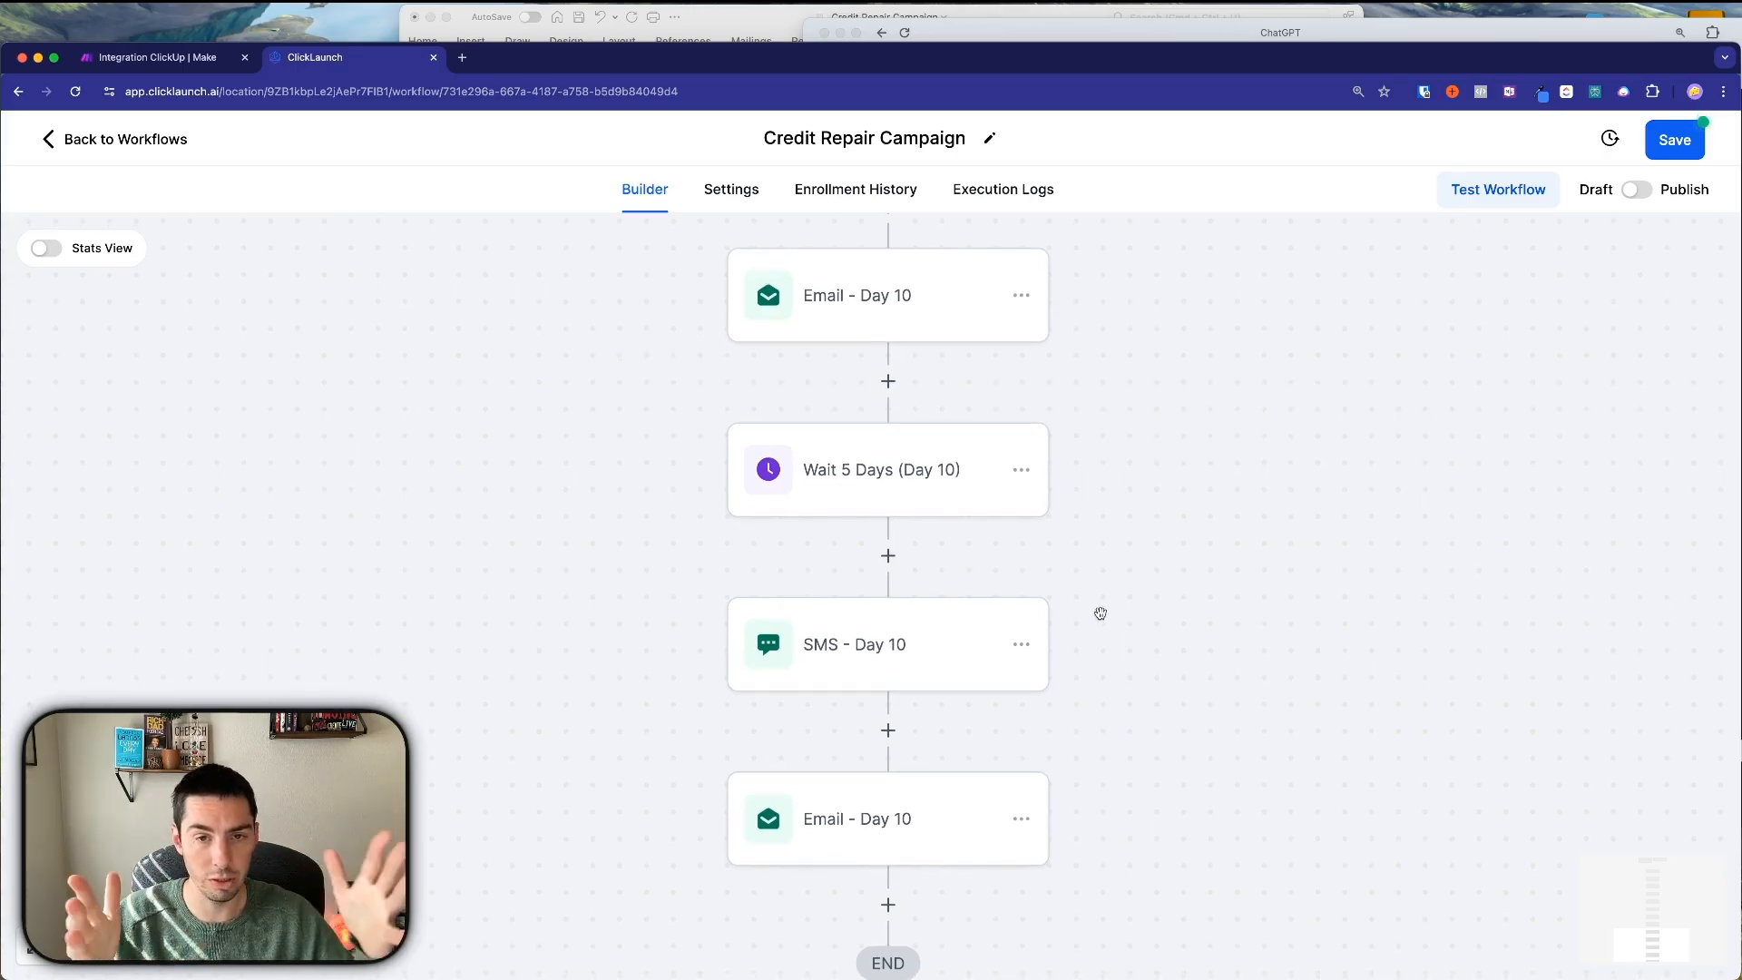
click(984, 470)
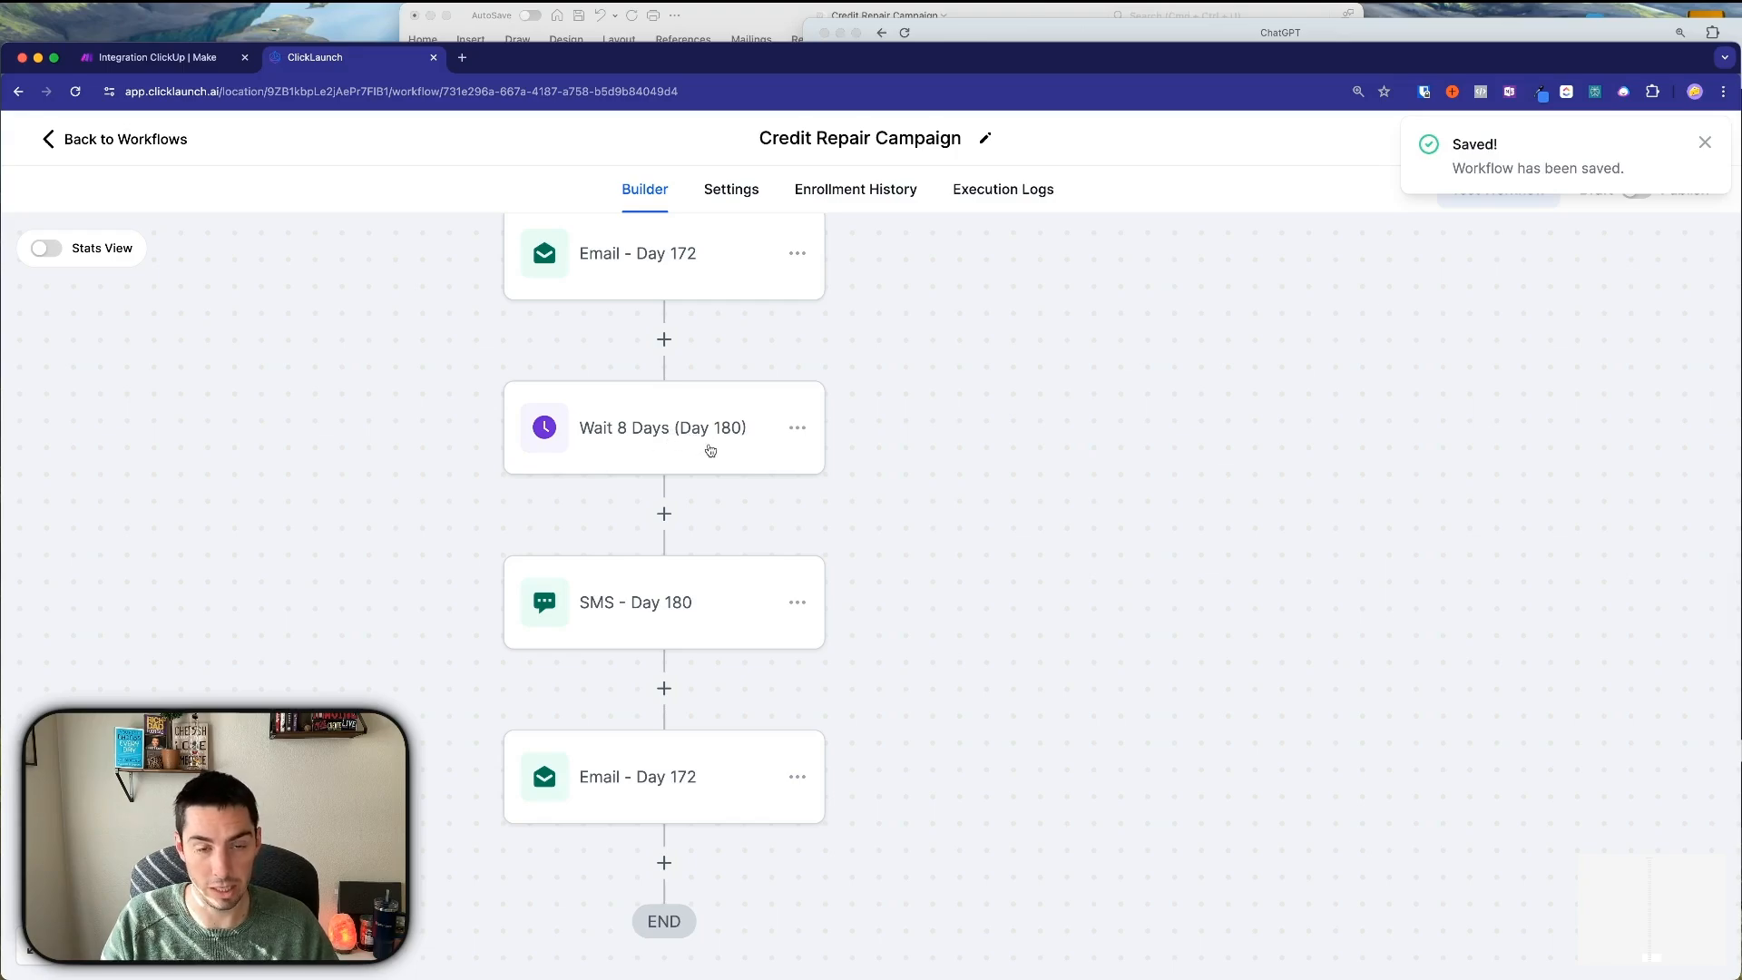
scroll(723, 471, up, 10)
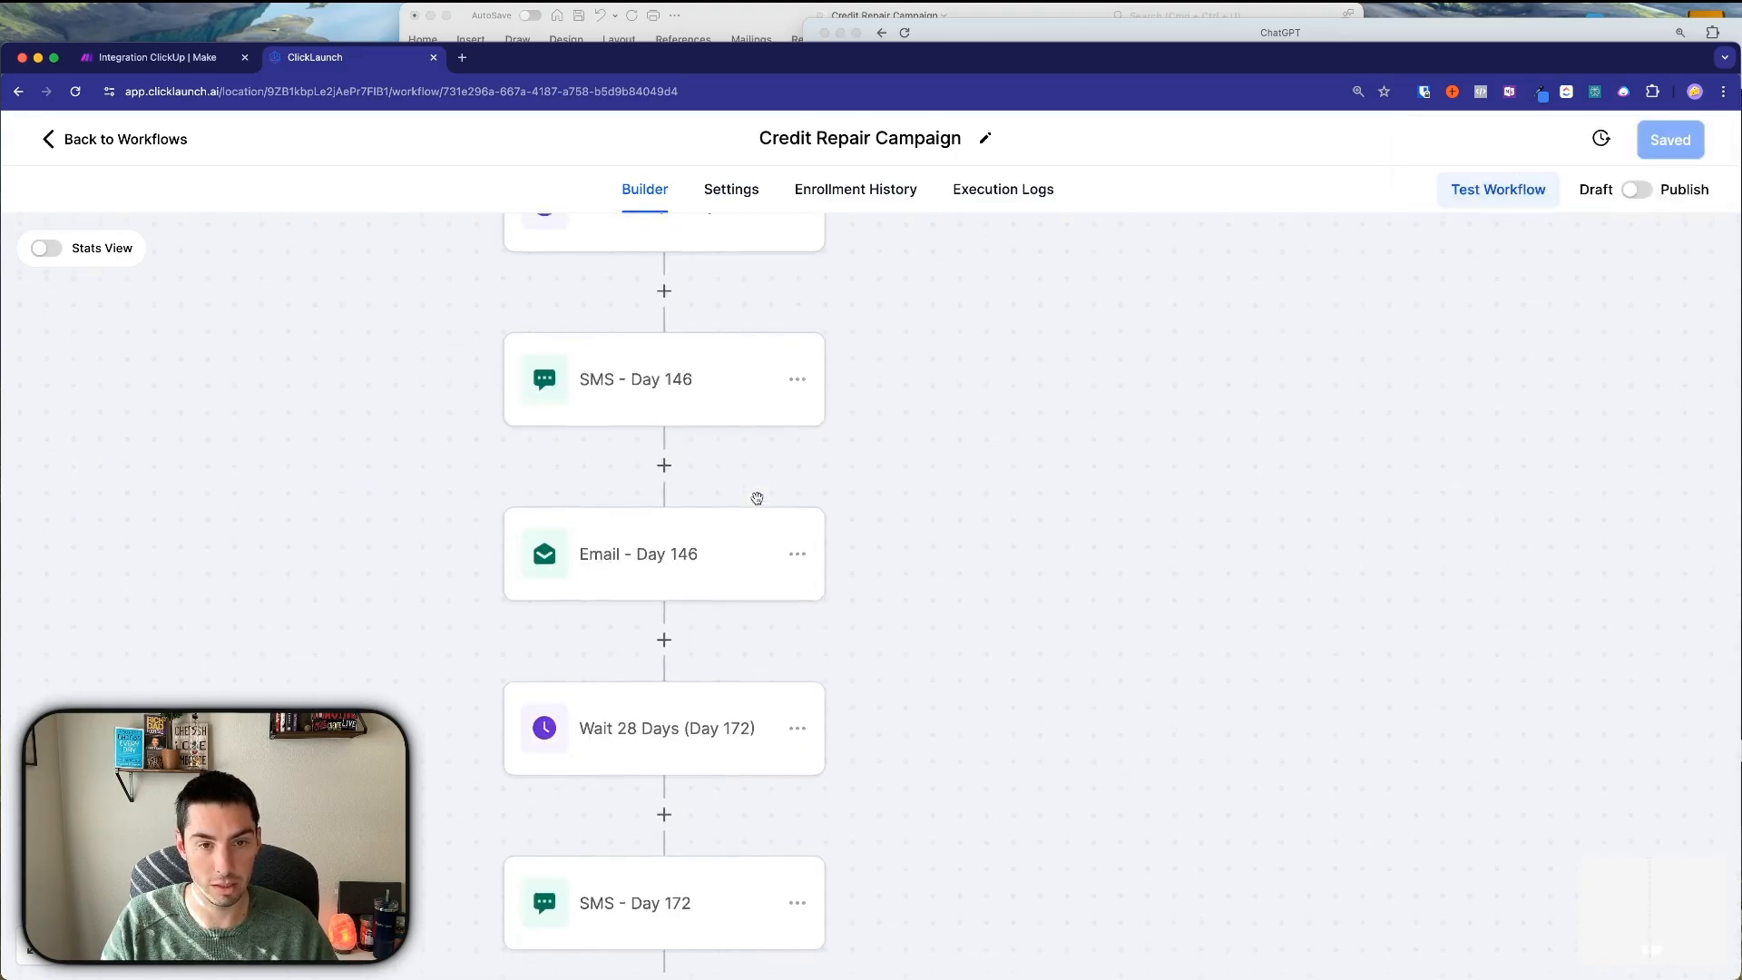
scroll(759, 506, up, 8)
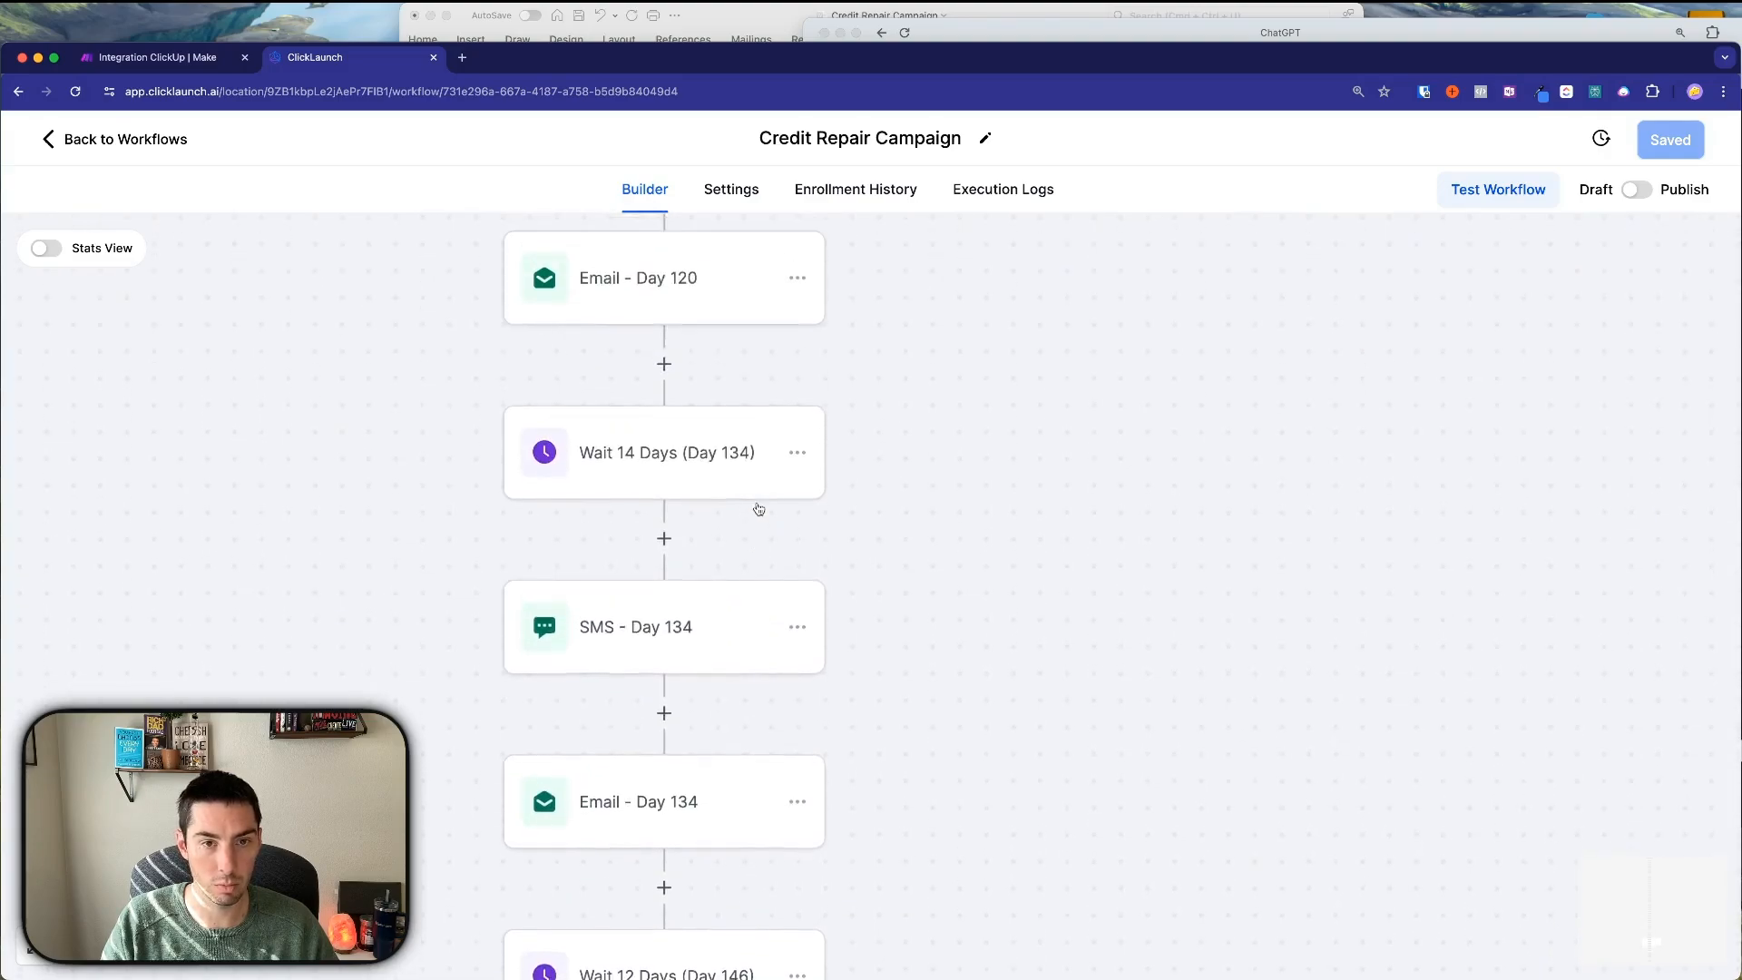
scroll(758, 508, up, 4)
click(723, 576)
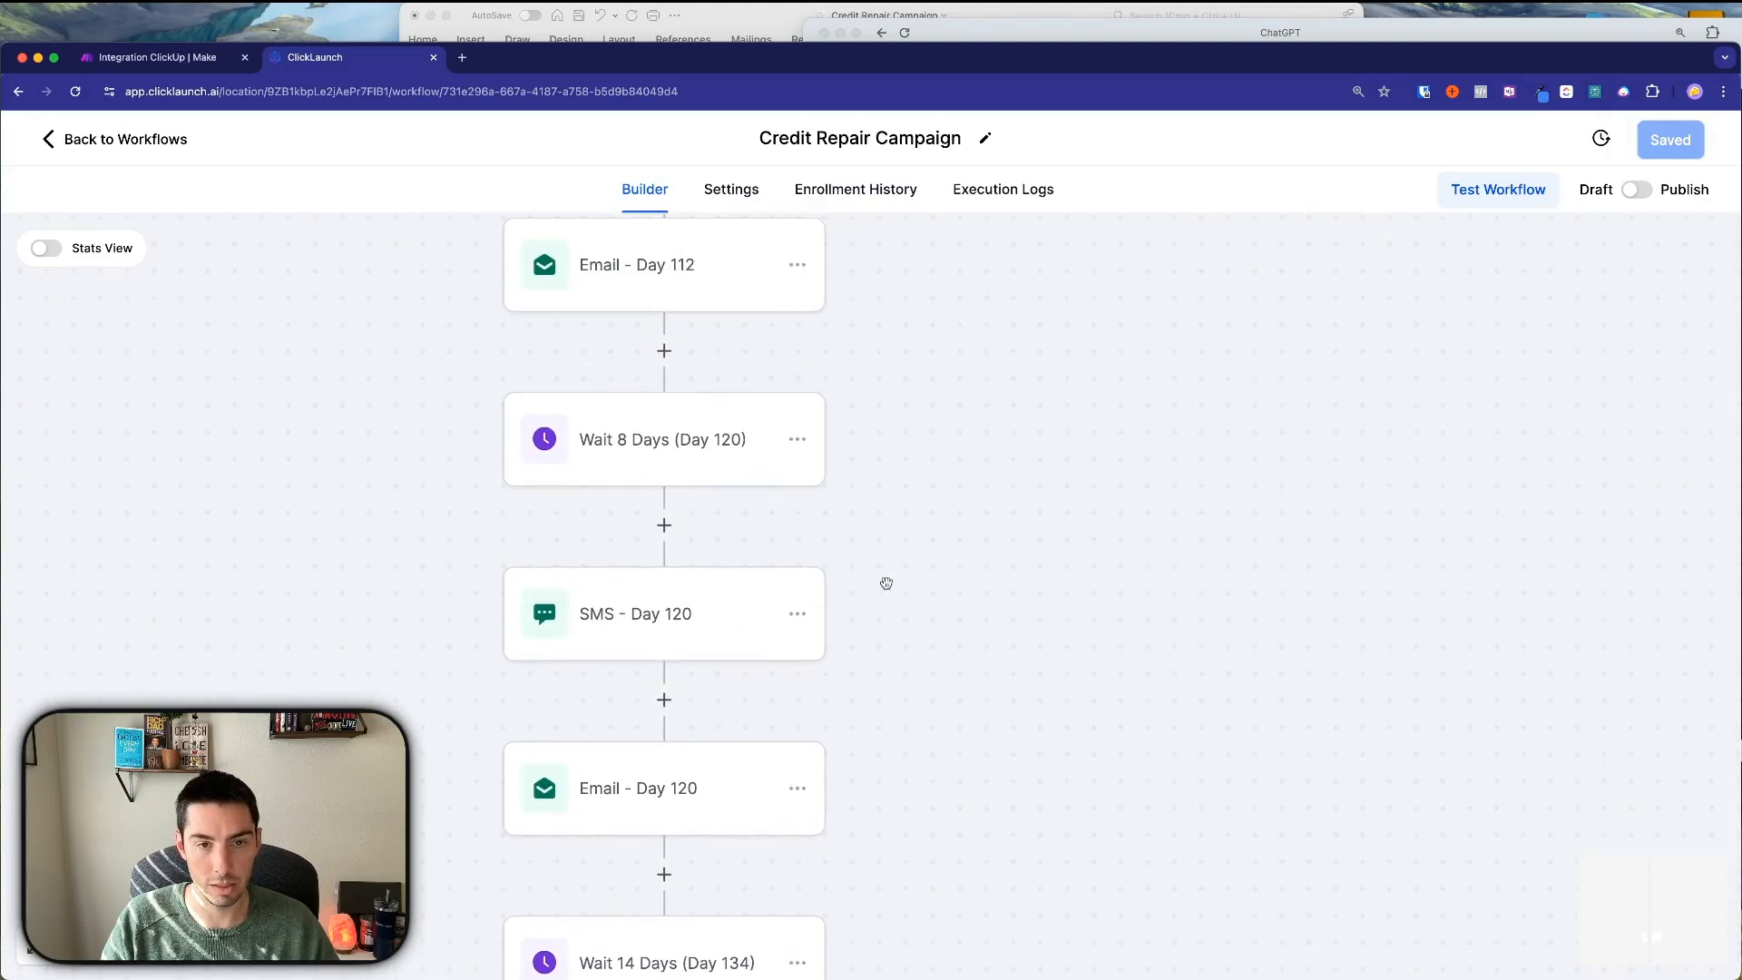
click(620, 788)
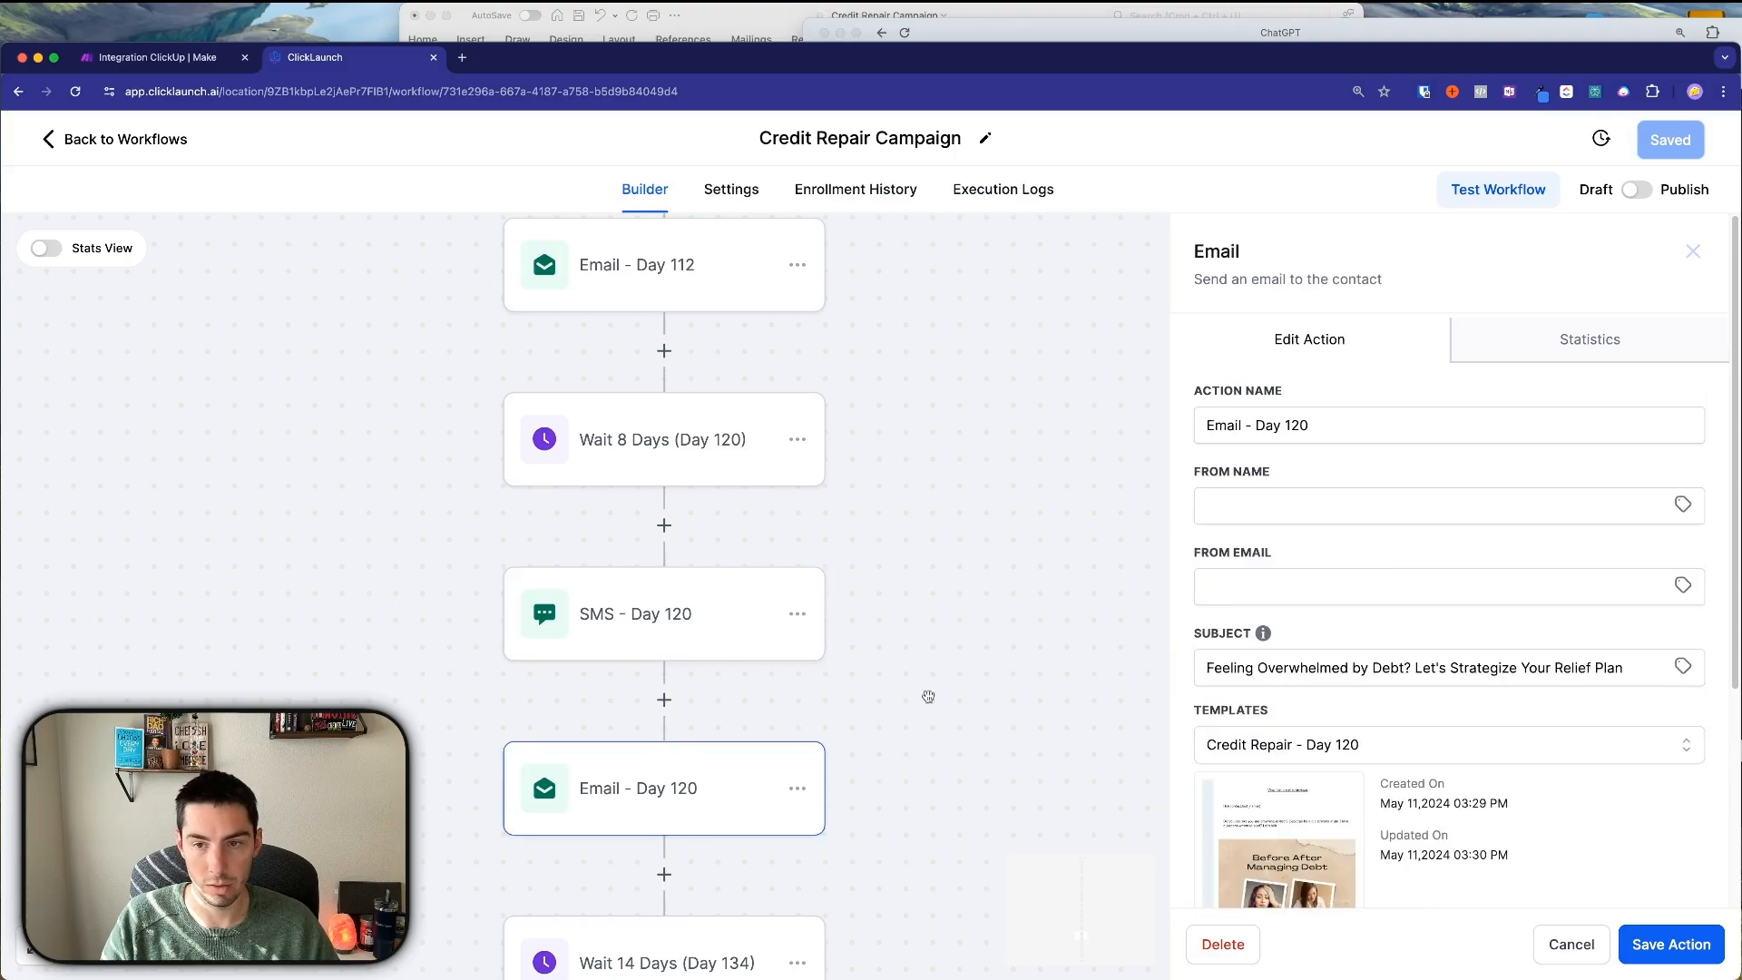
scroll(1361, 590, down, 3)
scroll(1318, 556, up, 2)
scroll(1333, 543, up, 2)
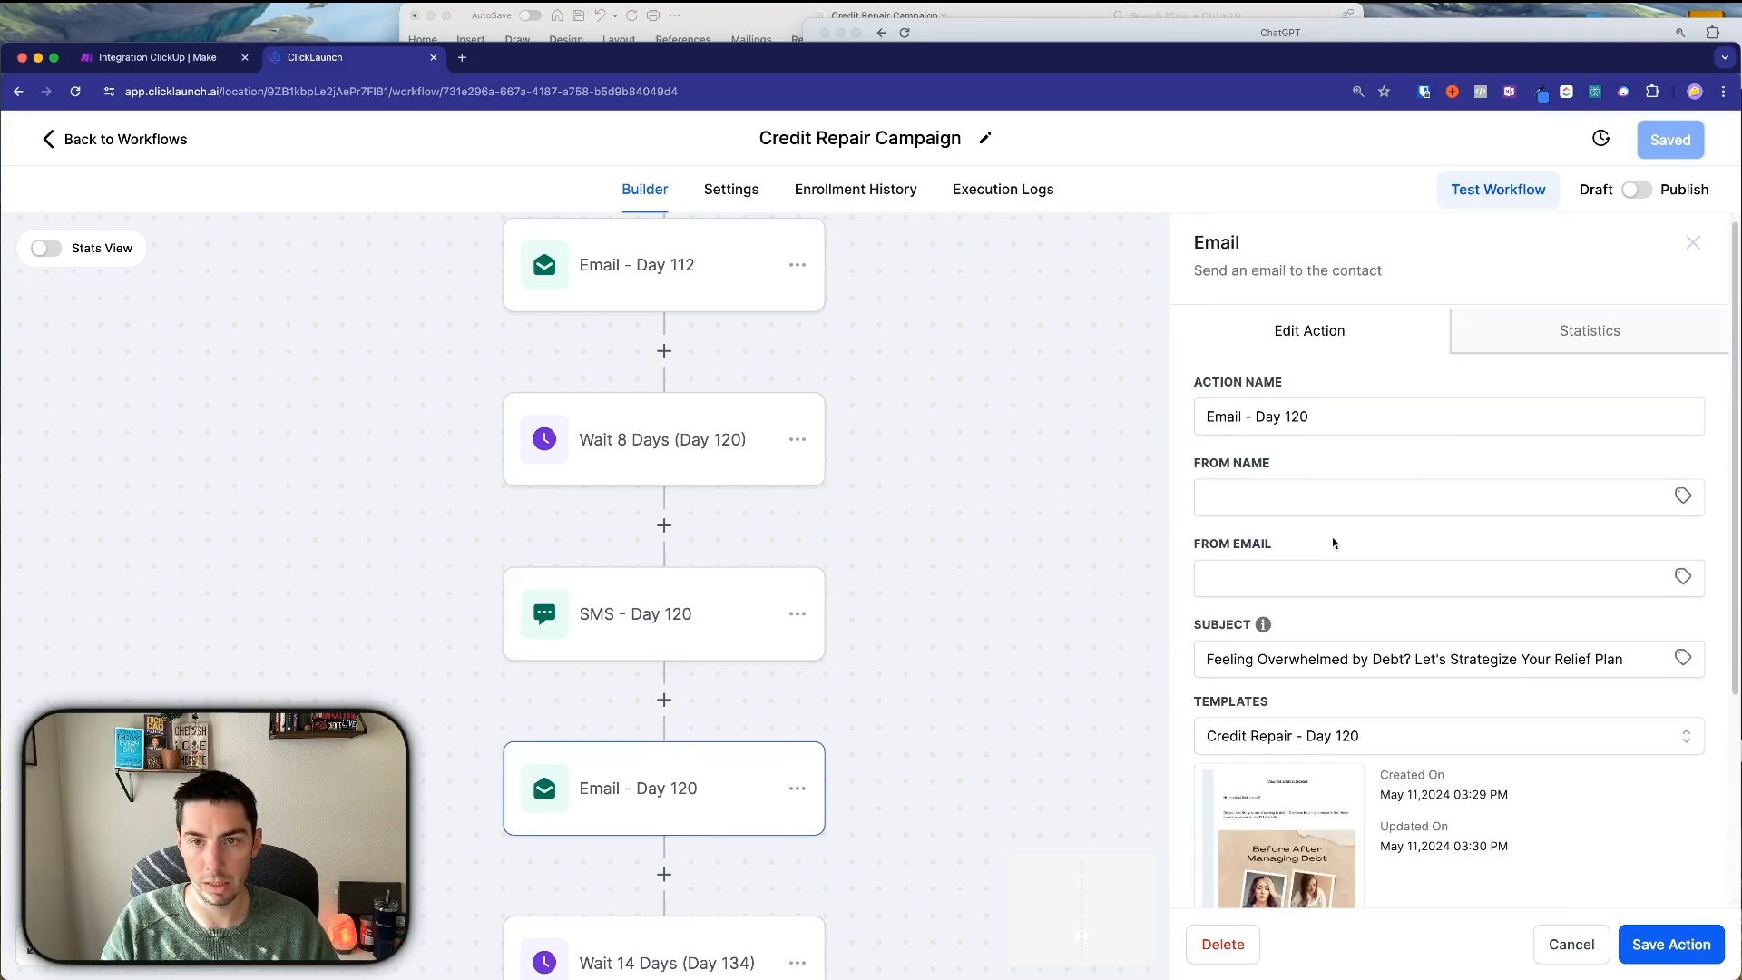
click(871, 572)
scroll(860, 481, up, 5)
scroll(860, 481, up, 15)
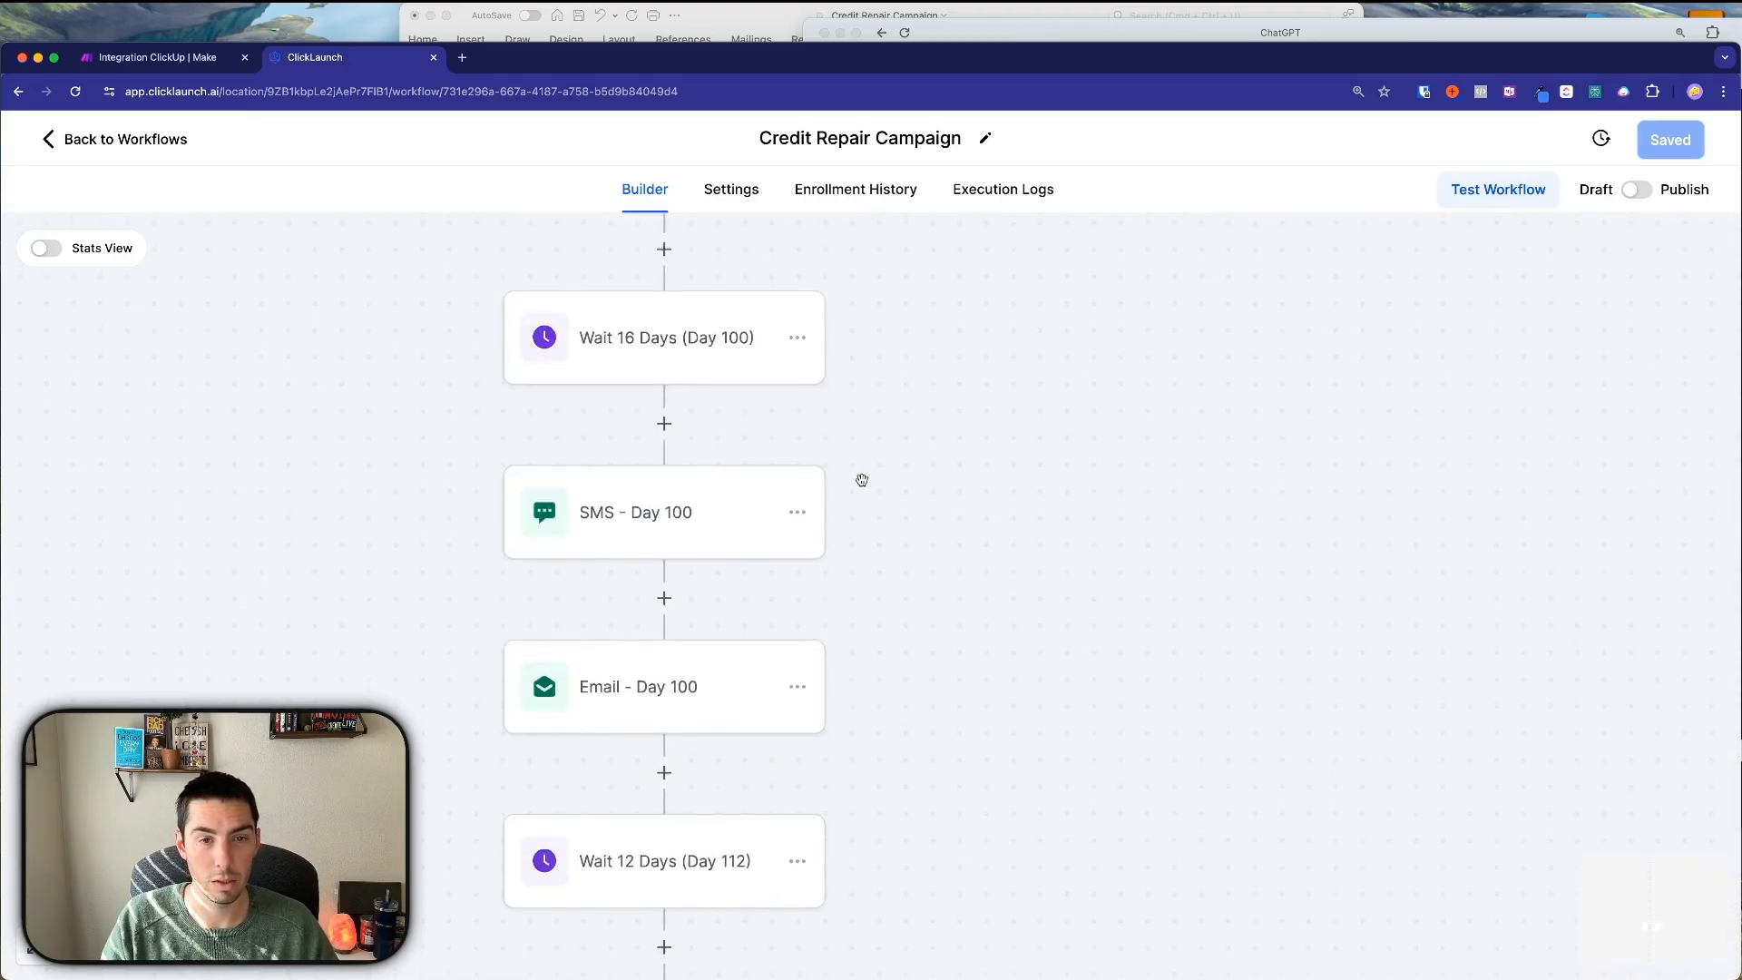
scroll(869, 496, up, 15)
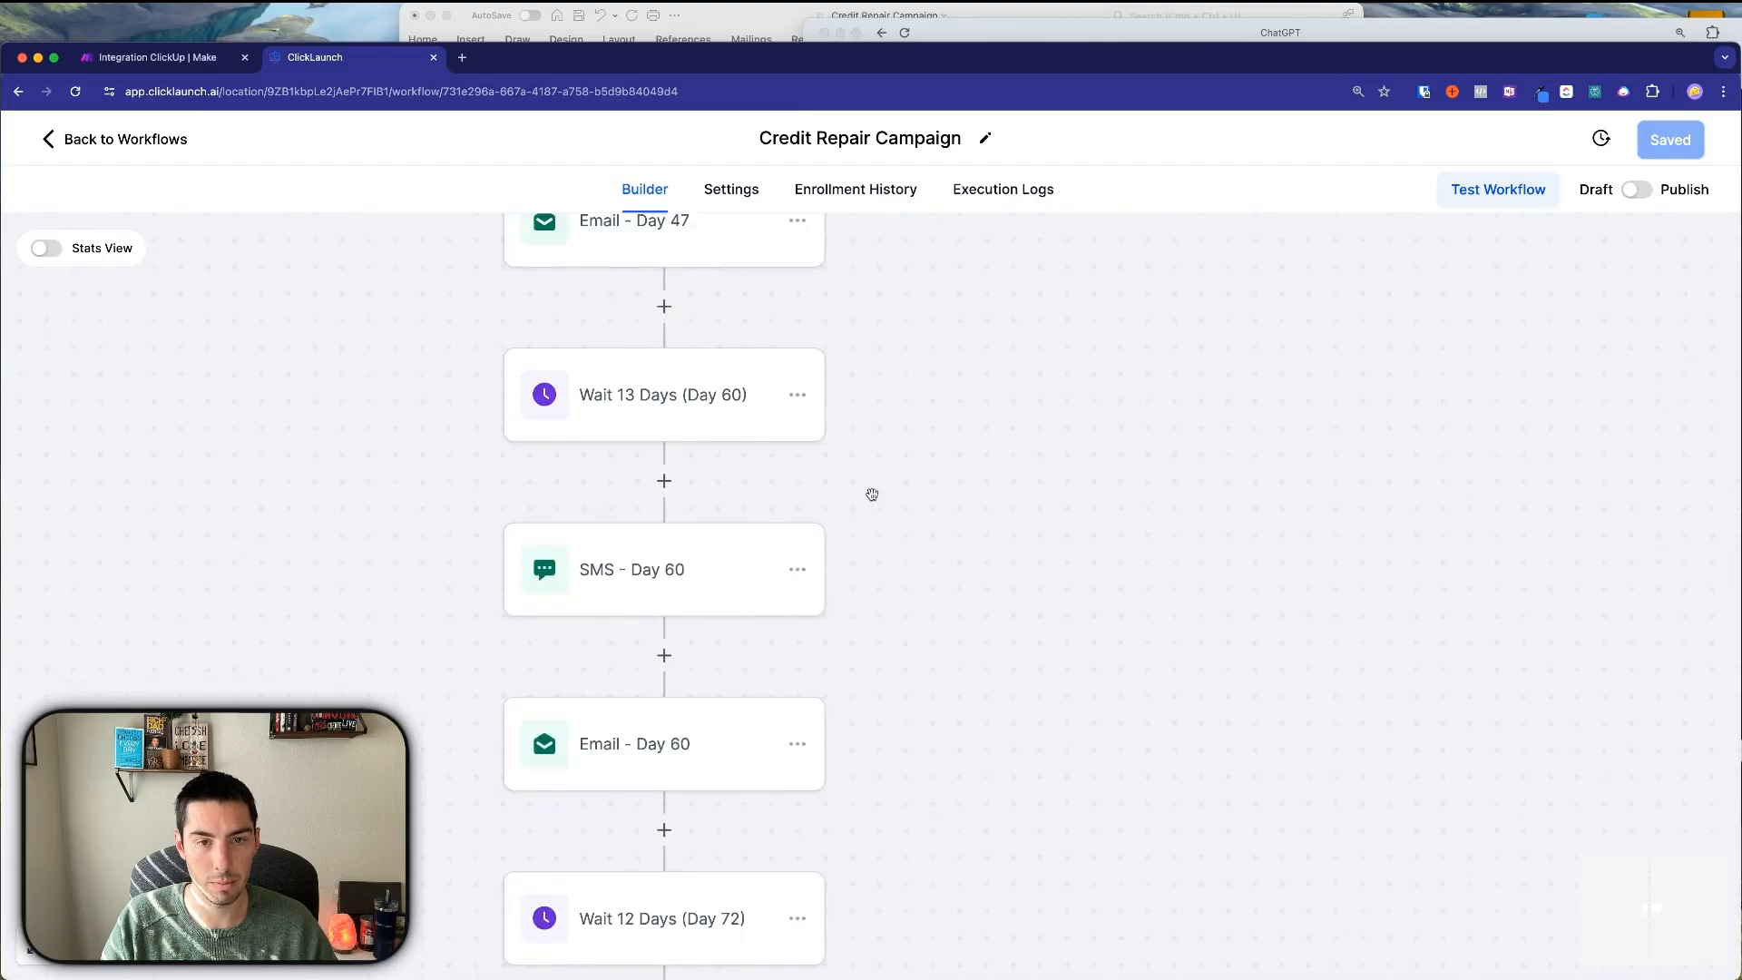
scroll(869, 495, up, 15)
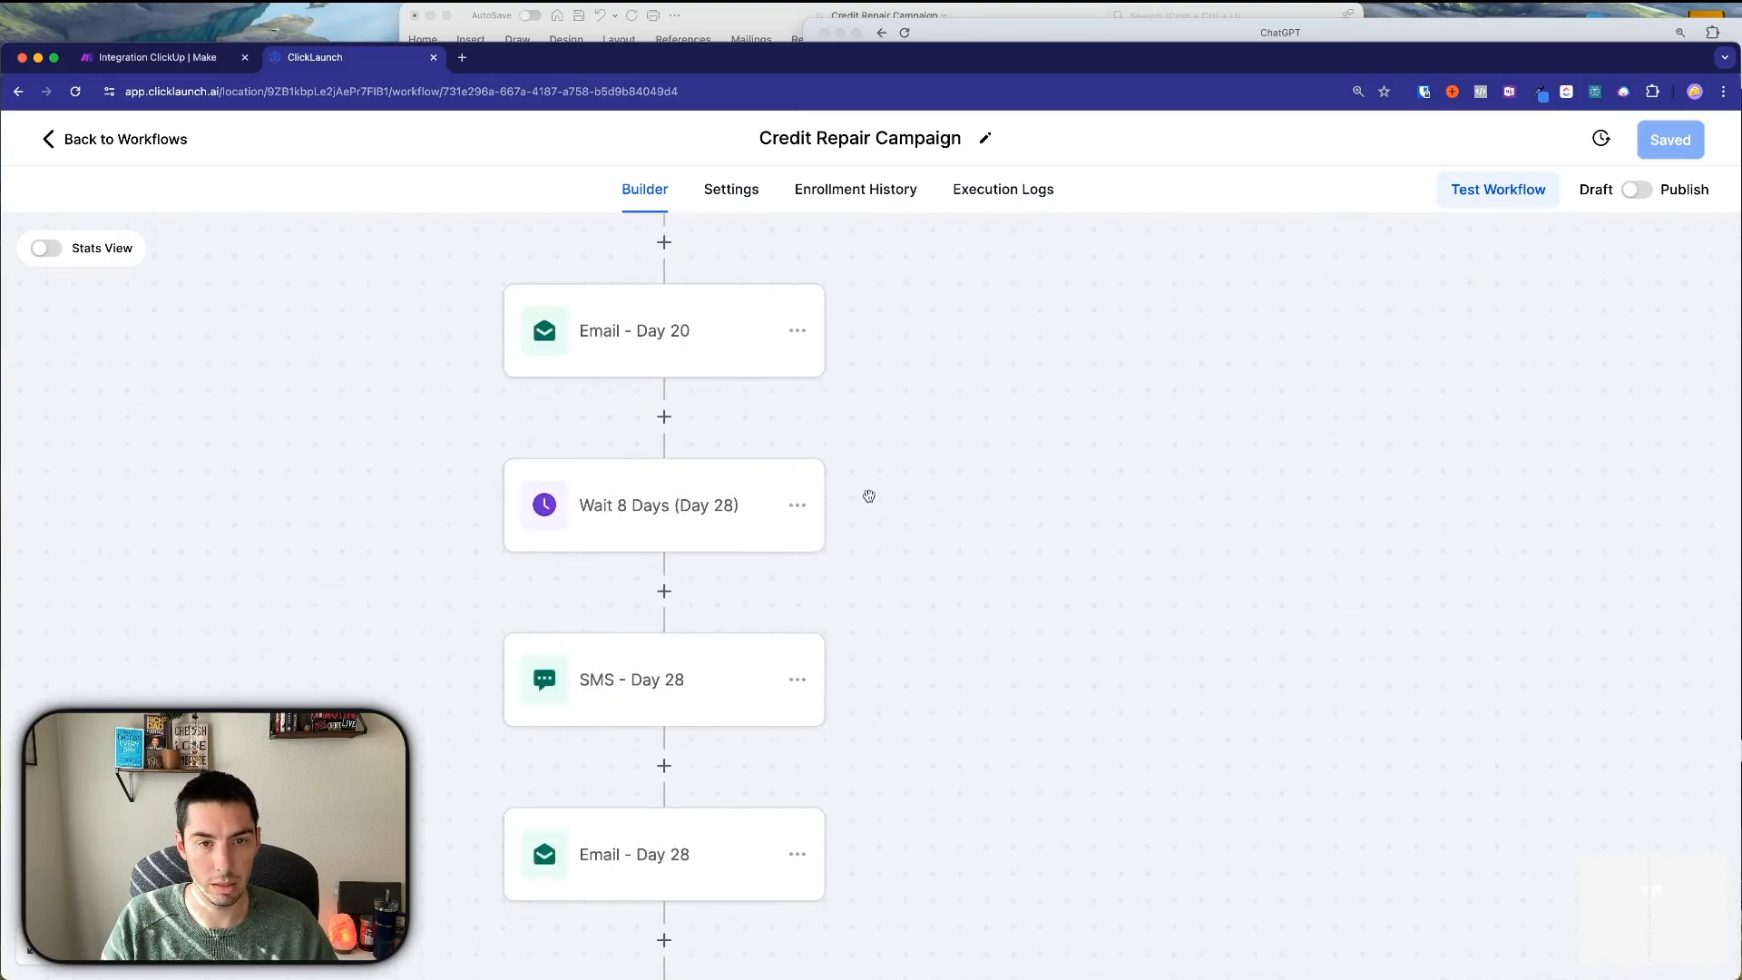
scroll(867, 519, up, 10)
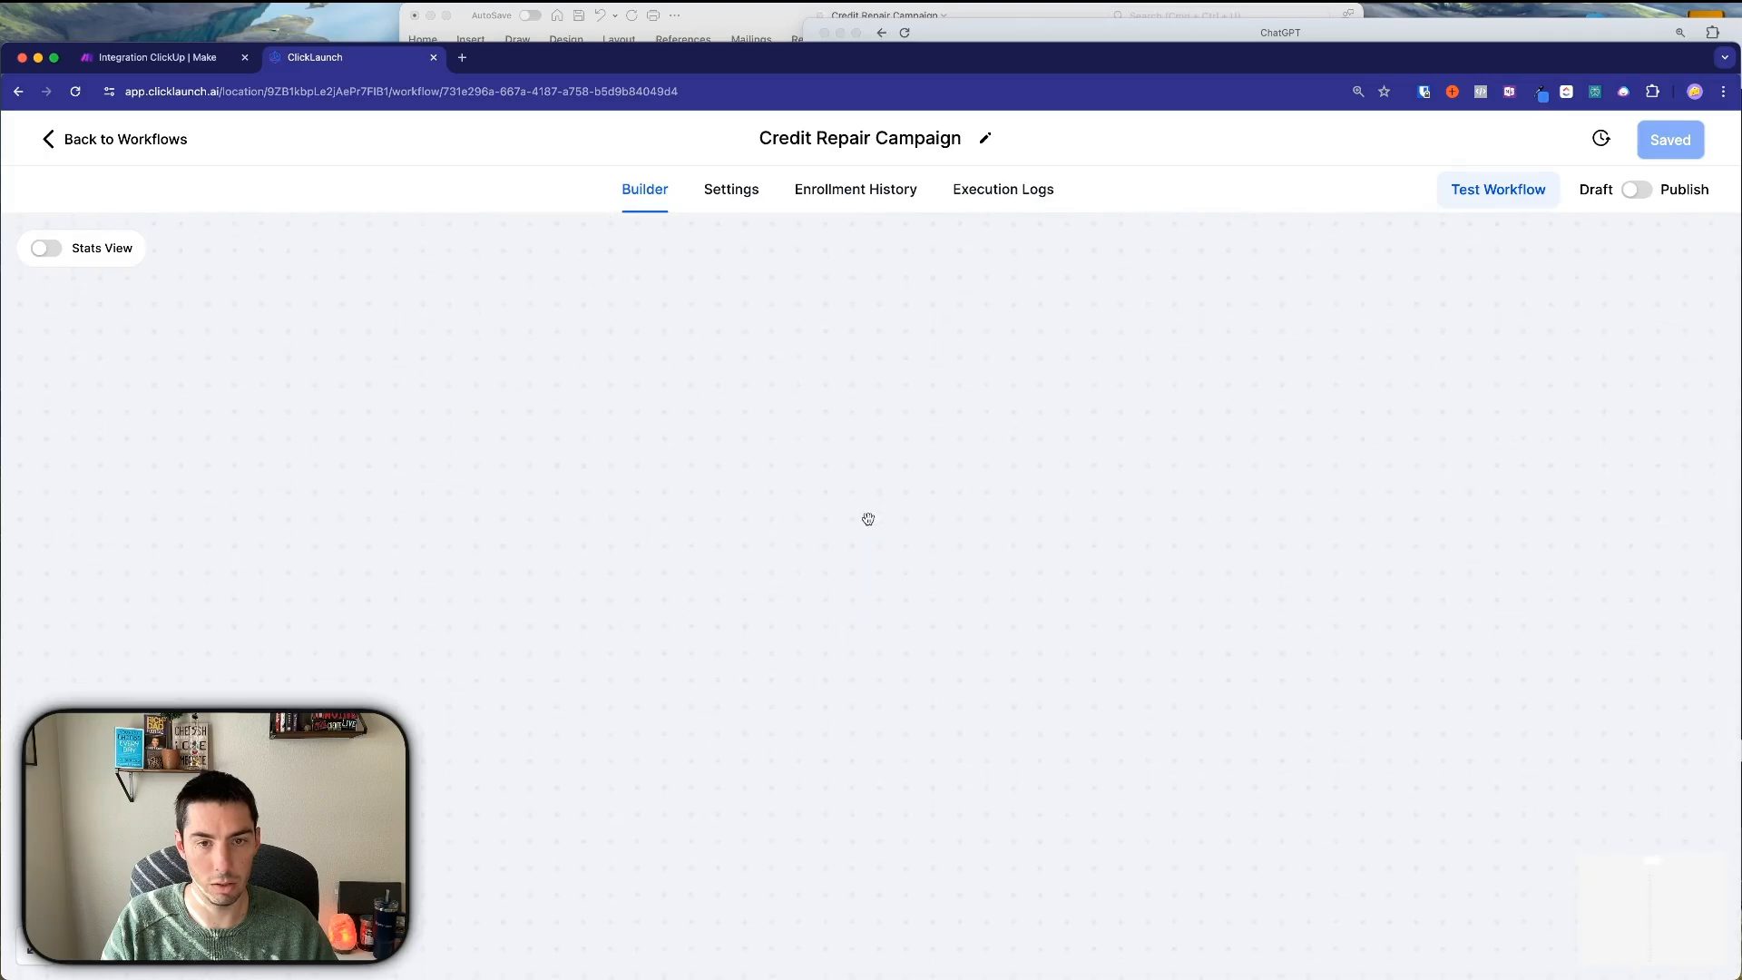
scroll(866, 515, down, 10)
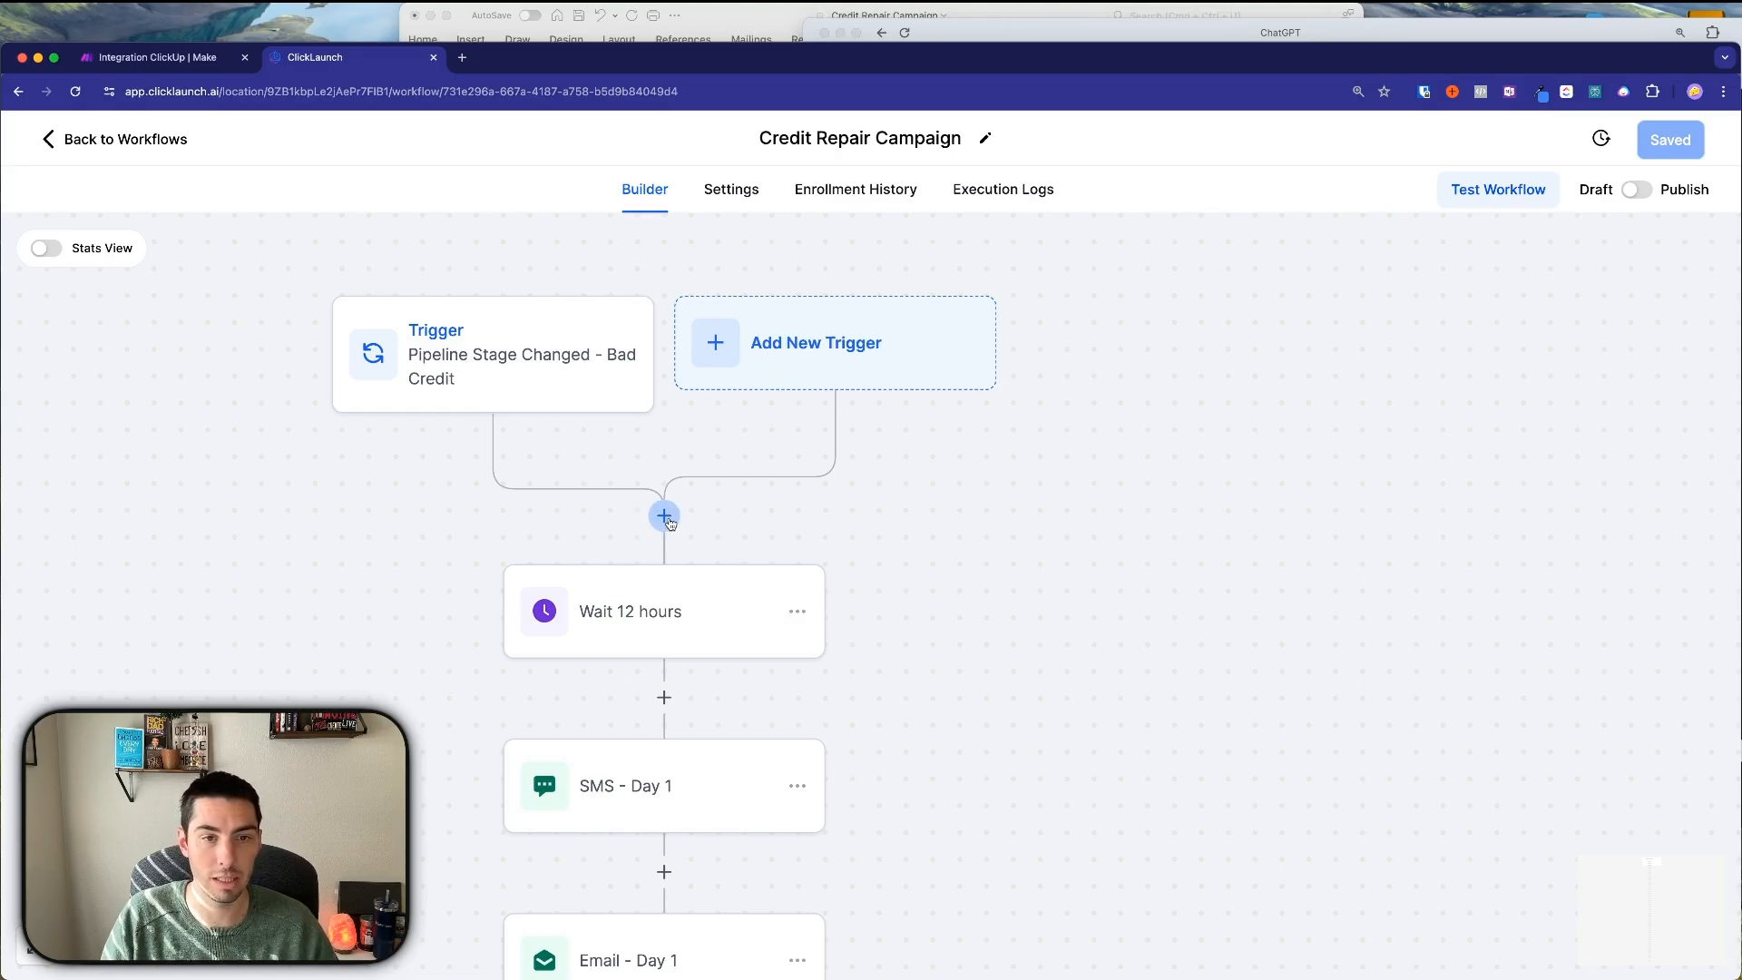
Add an Add Contact Tag step after the trigger applying new tag 'bad credit nurture', named after the tag.
click(665, 517)
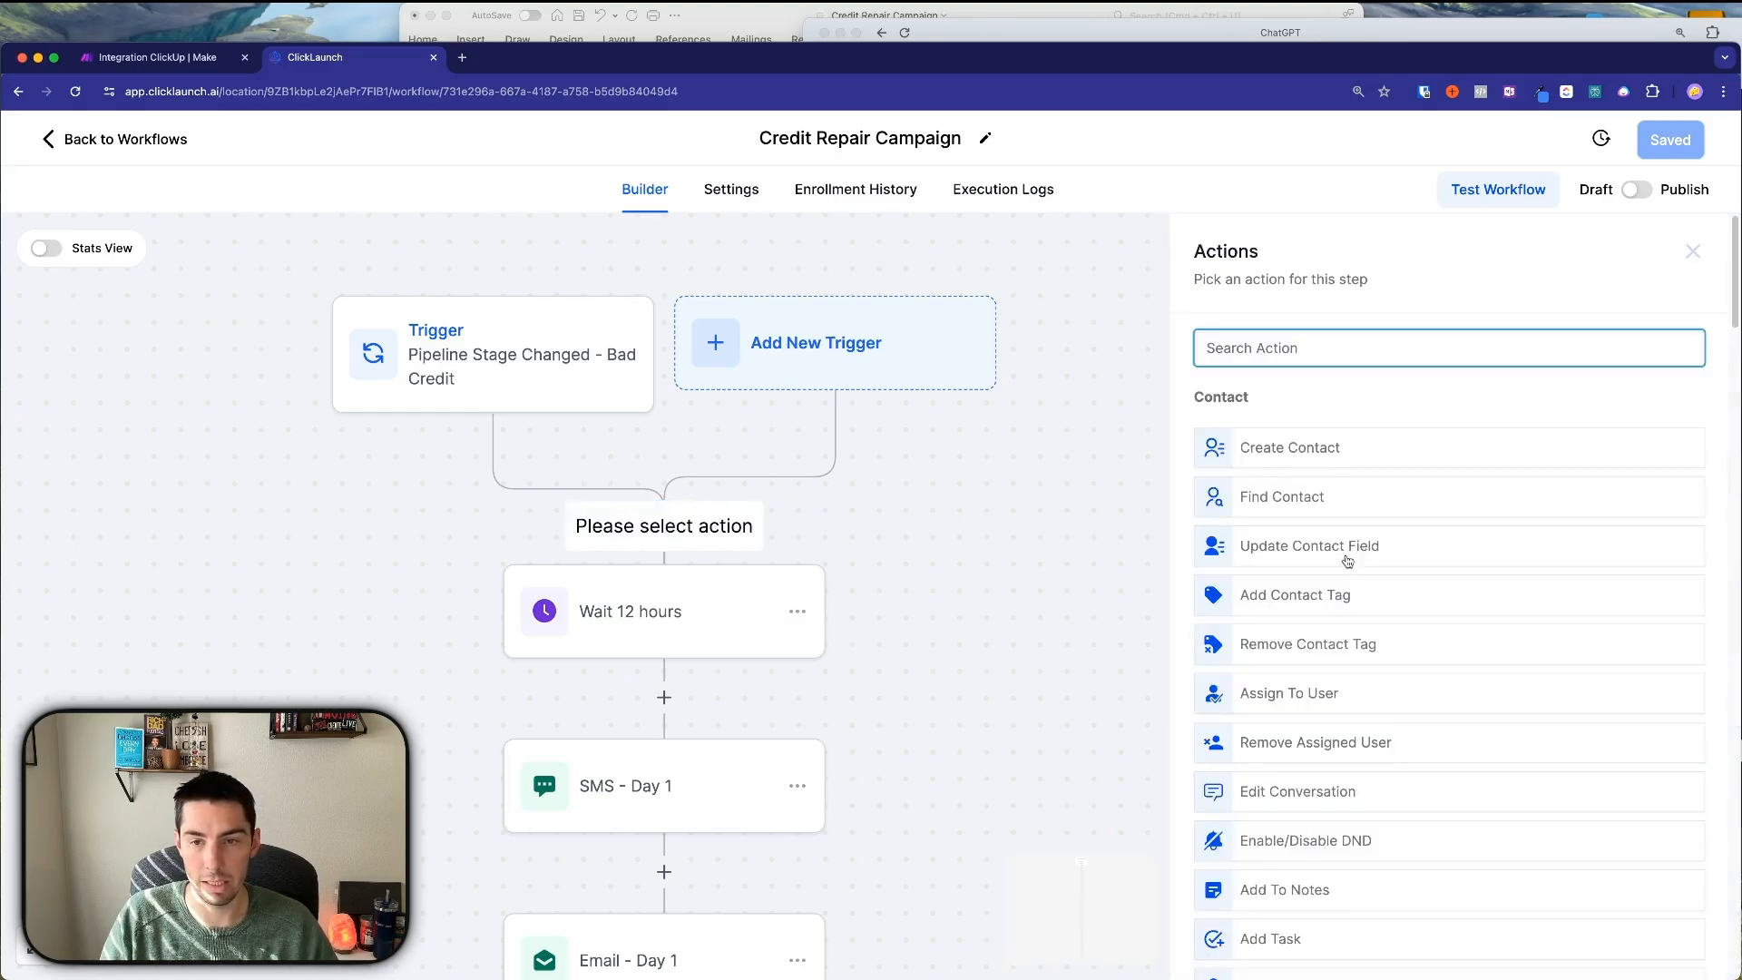
click(1267, 592)
click(1283, 472)
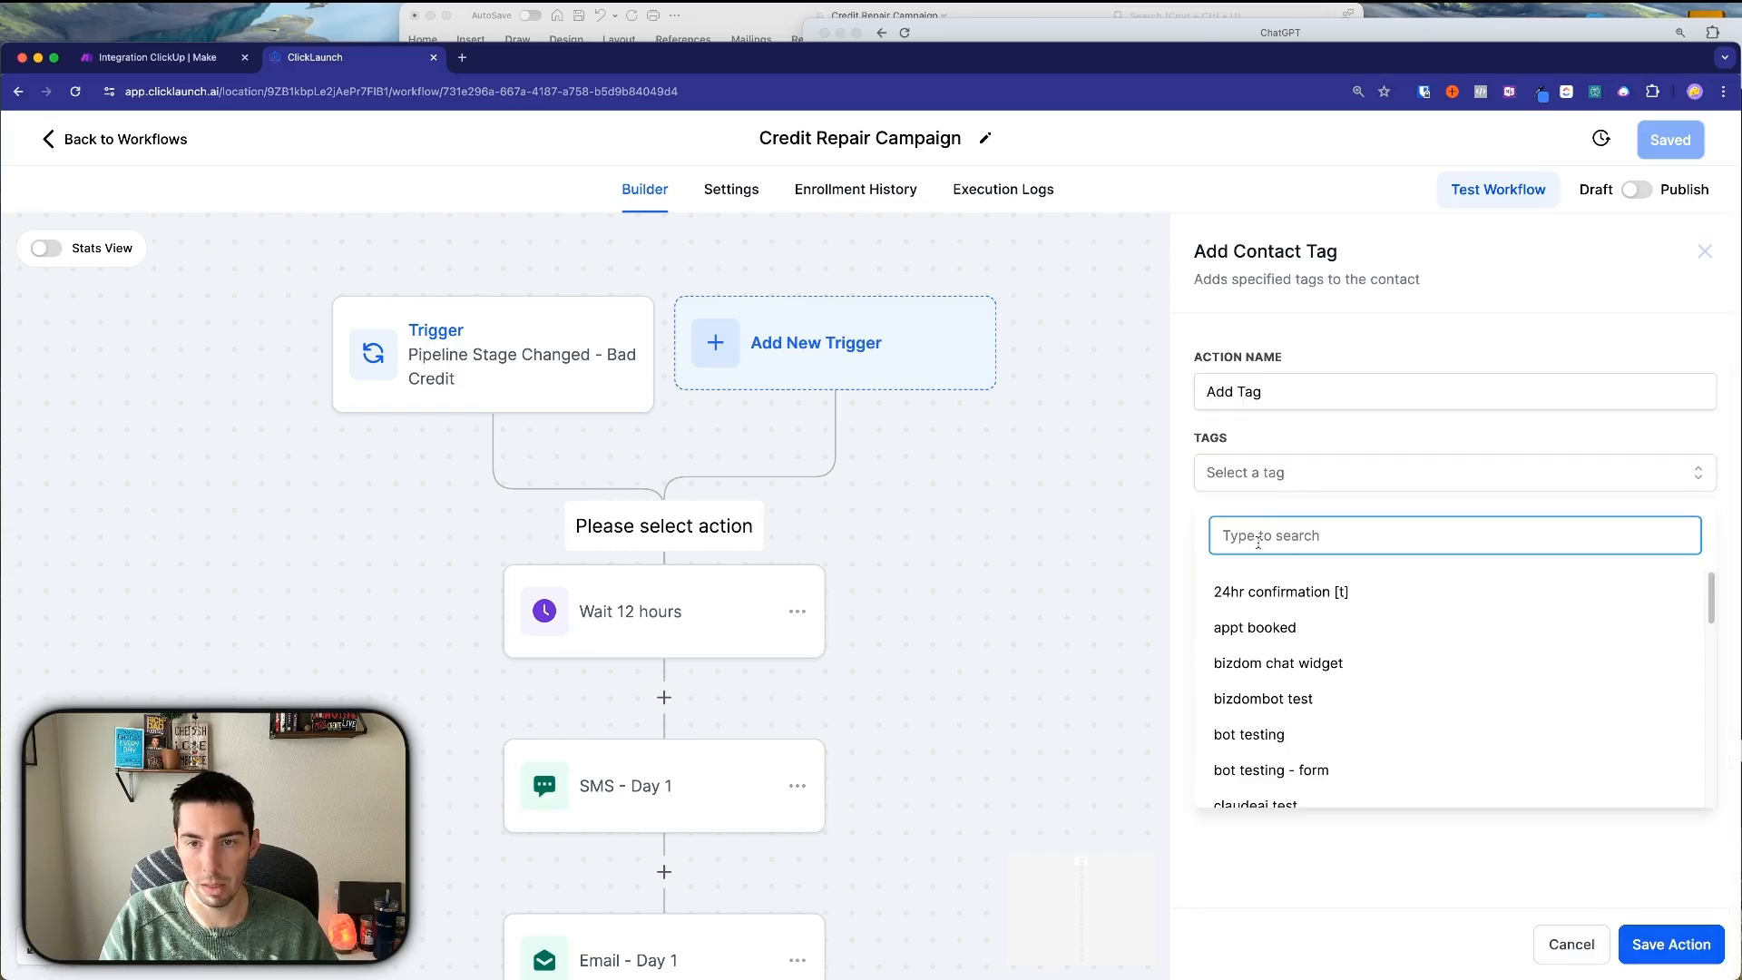
text(bad)
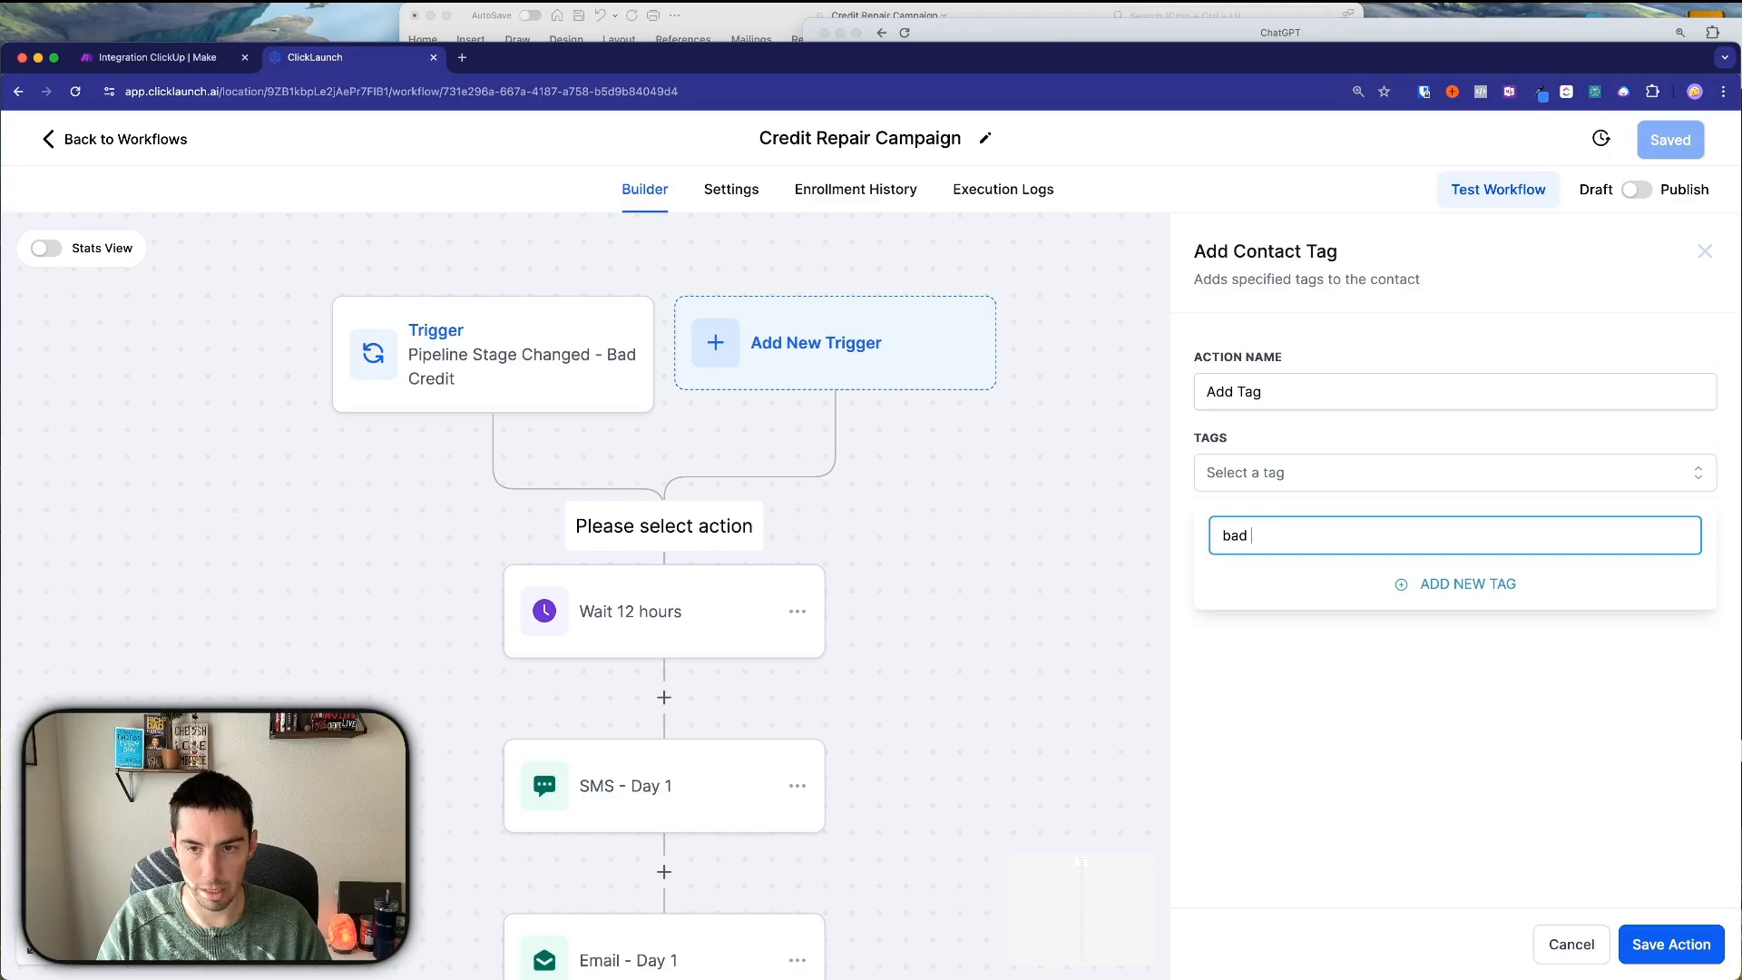
text( credit nu)
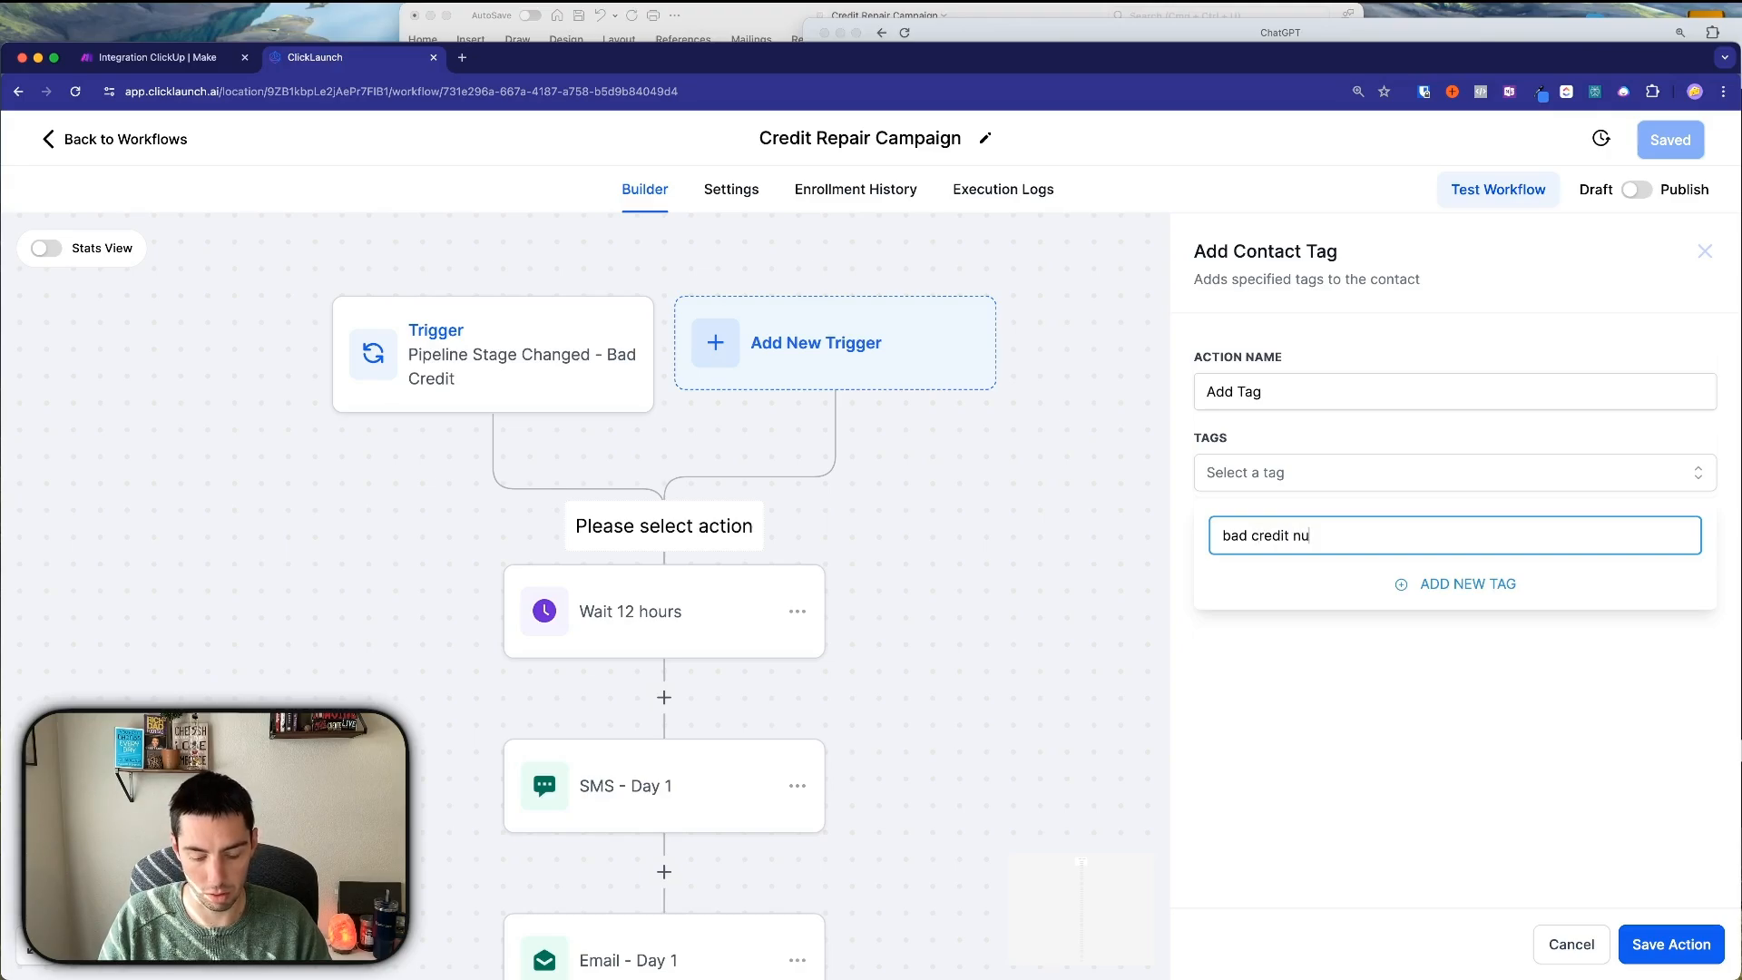
text(rture)
triple_click(1318, 540)
key(cmd+c)
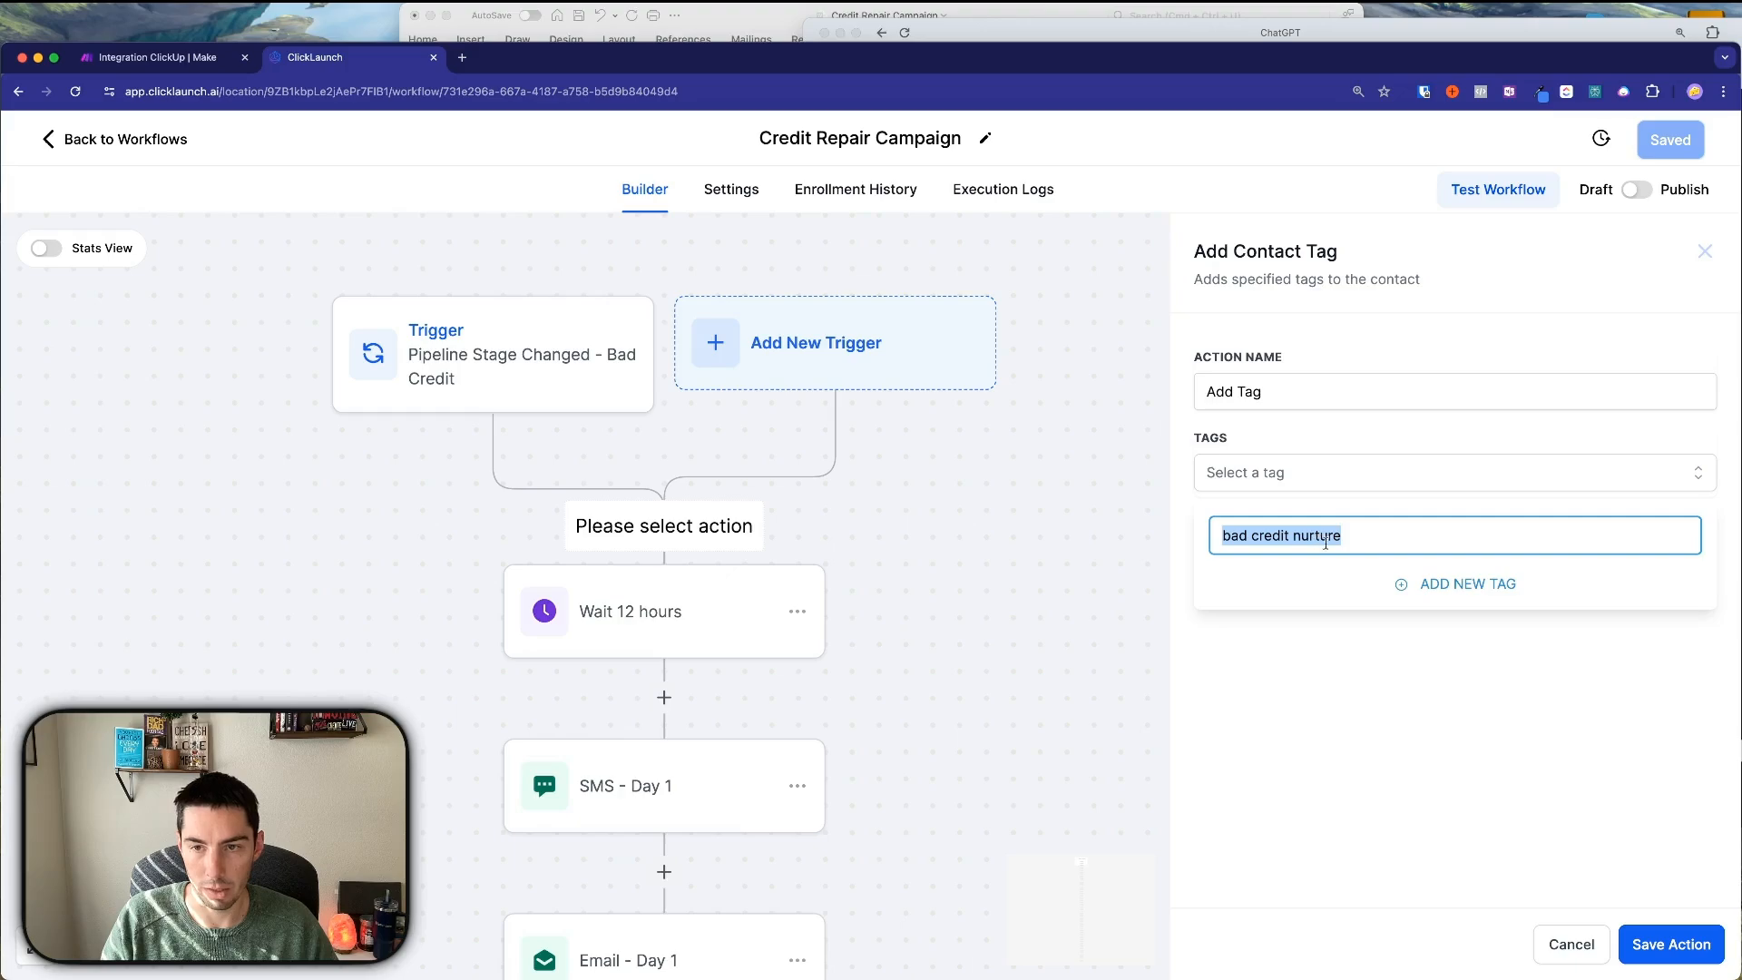
click(1456, 583)
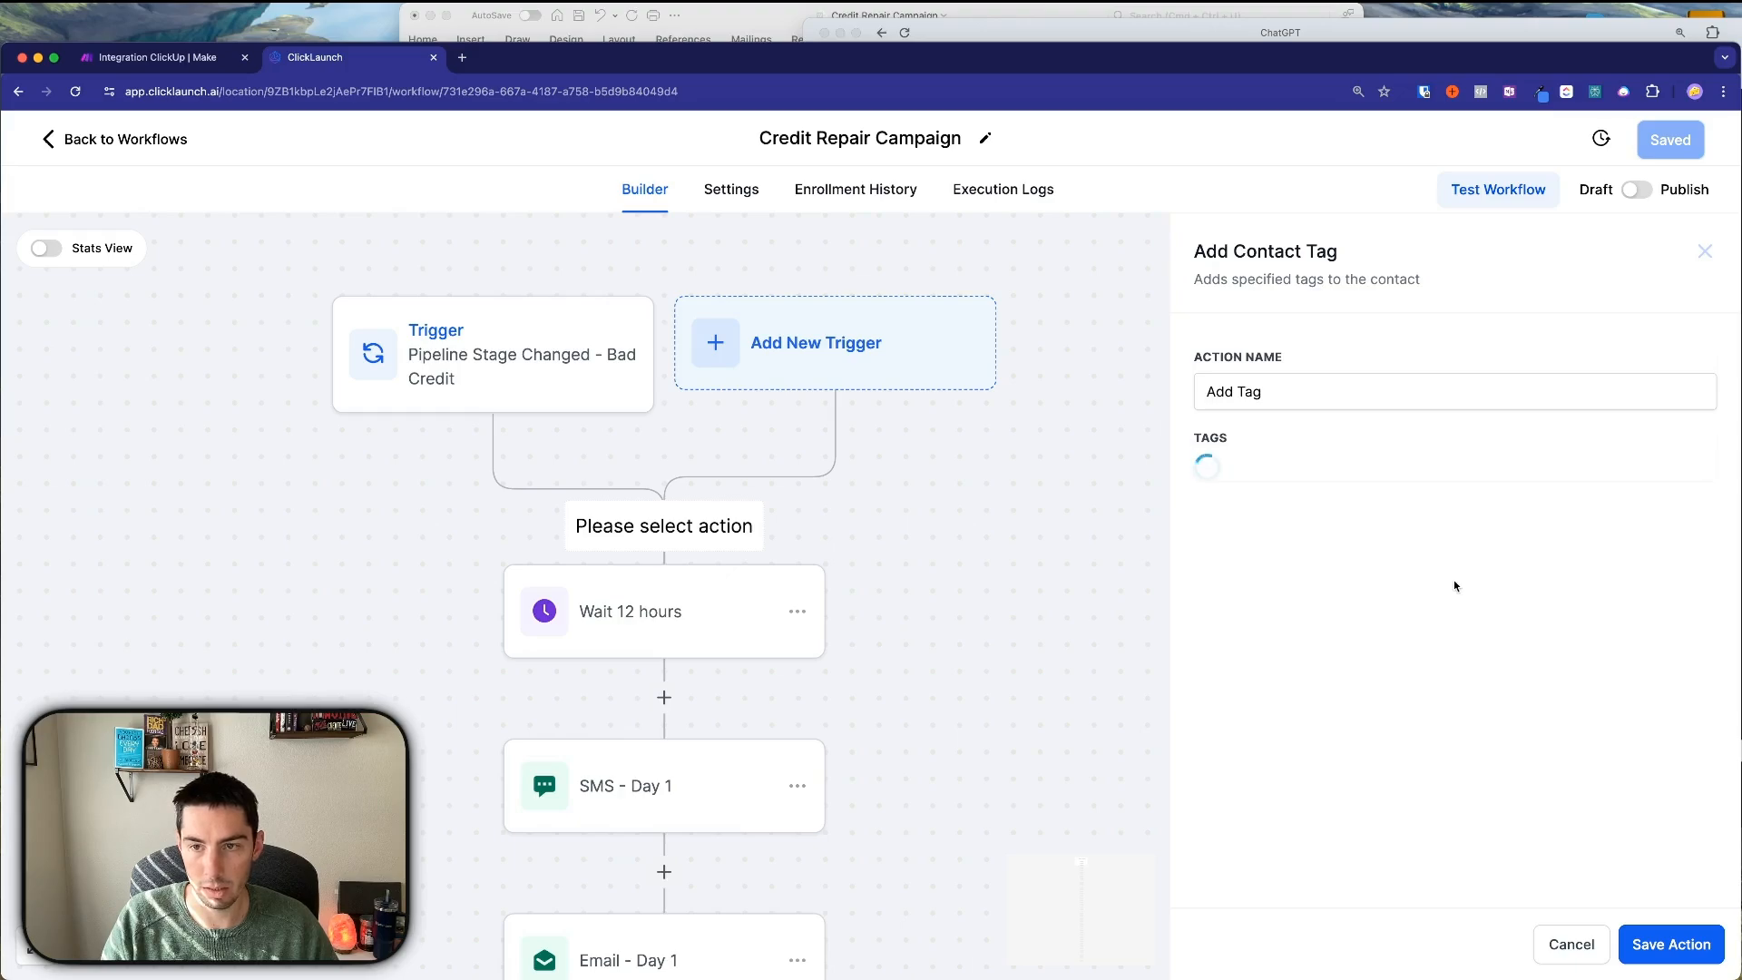
click(1290, 388)
text(')
key(cmd+v)
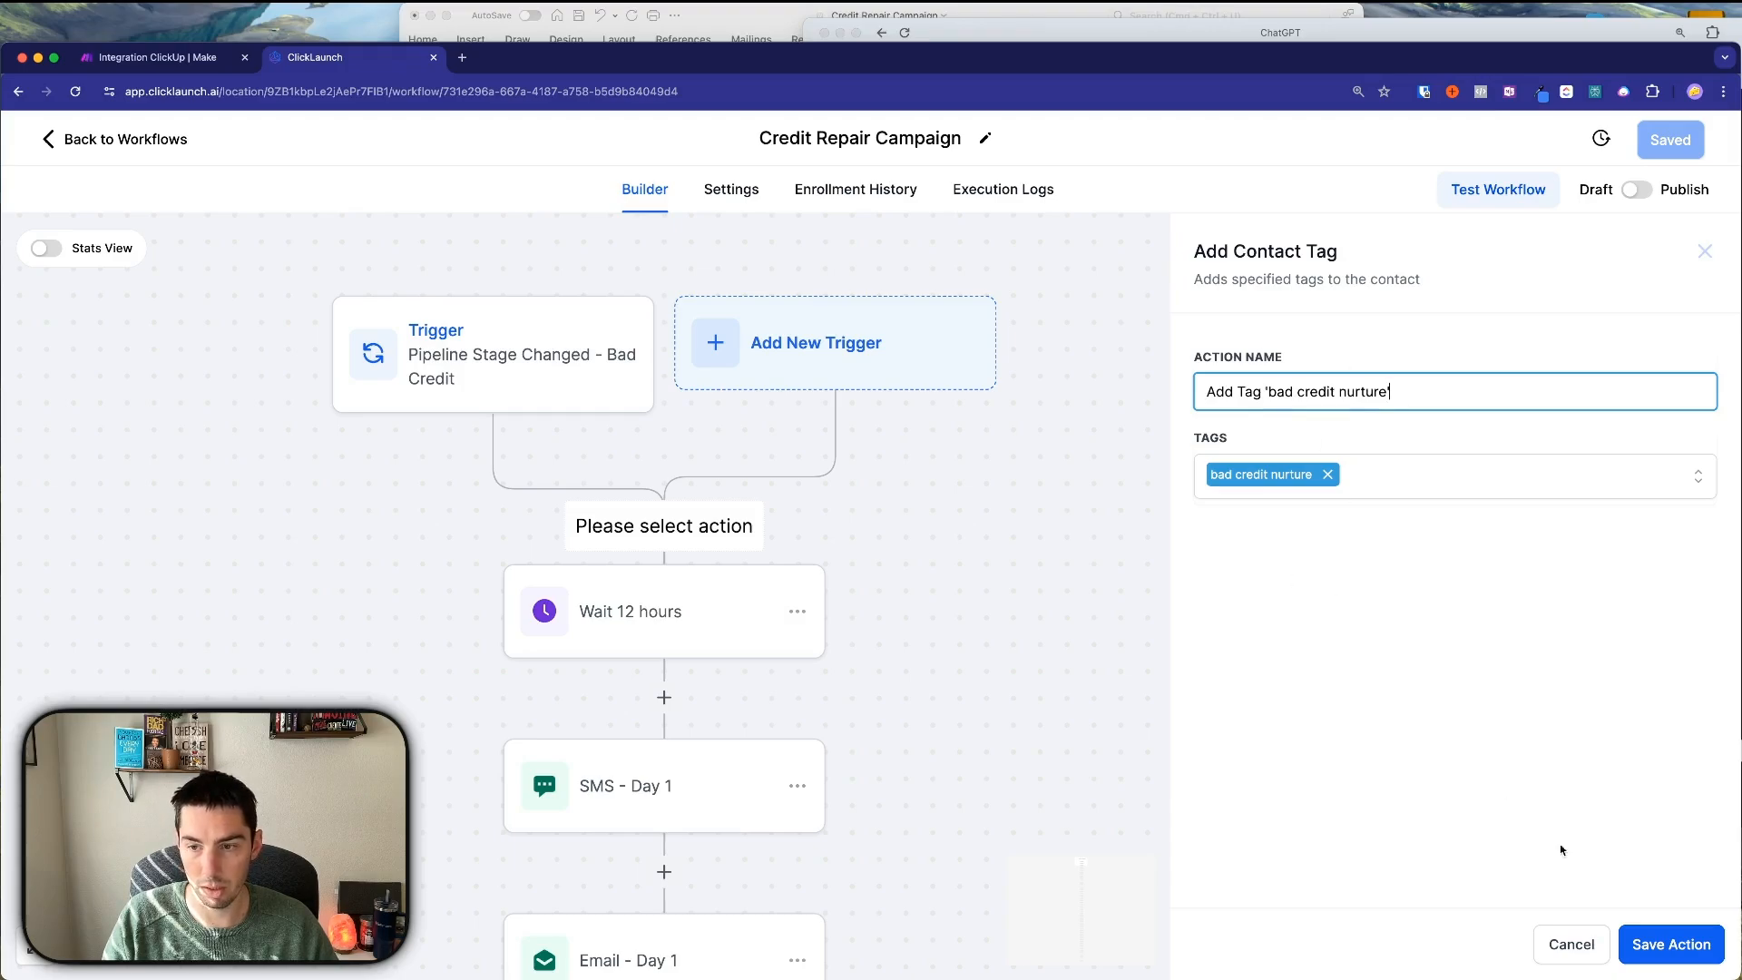
click(1671, 943)
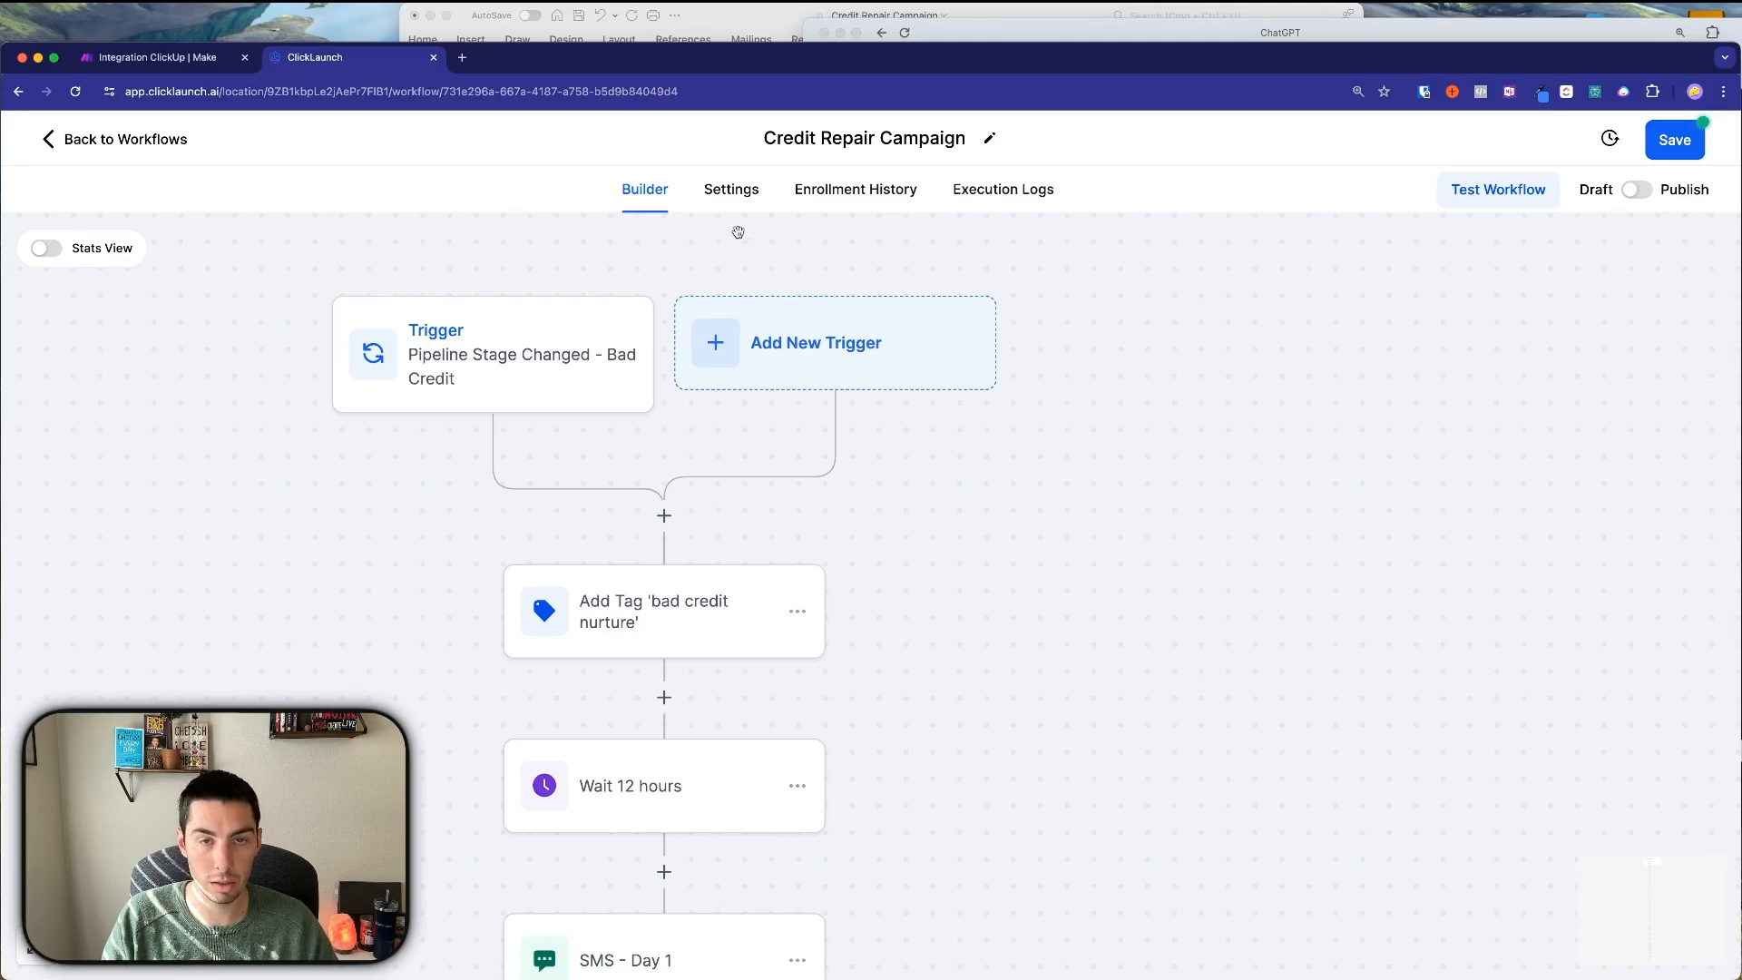
click(725, 193)
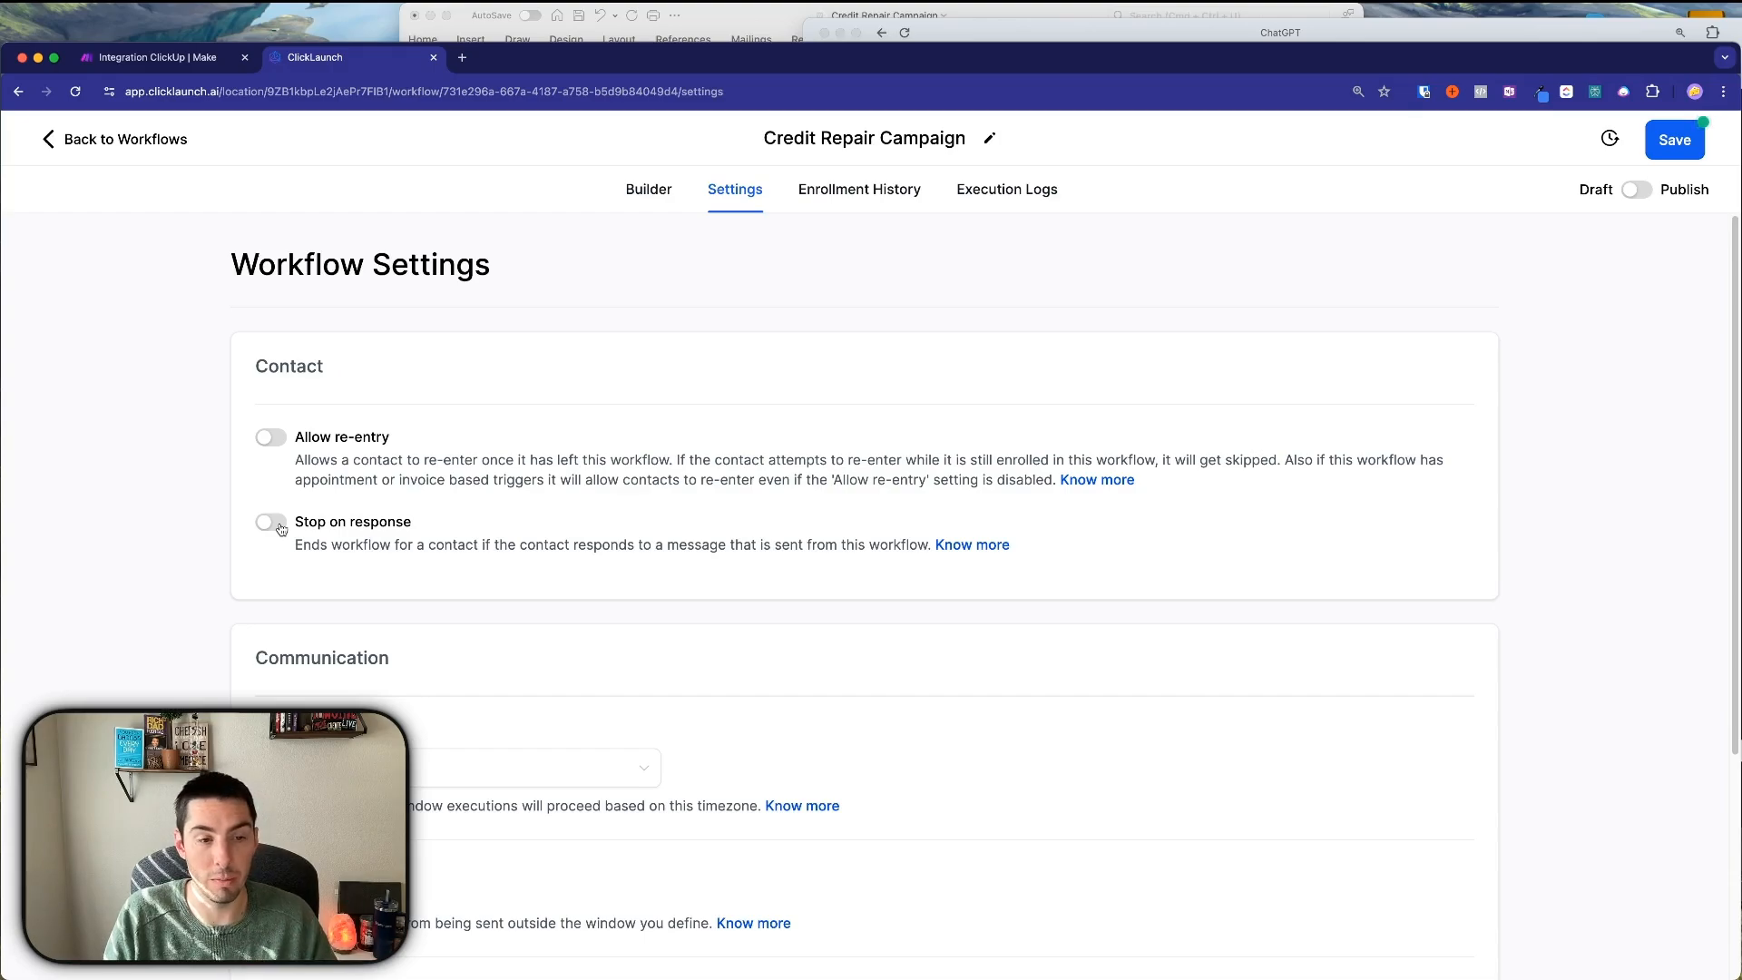
Set the From Name to the saved sender-name template and enter the company's From Email, then save settings.
scroll(555, 650, down, 4)
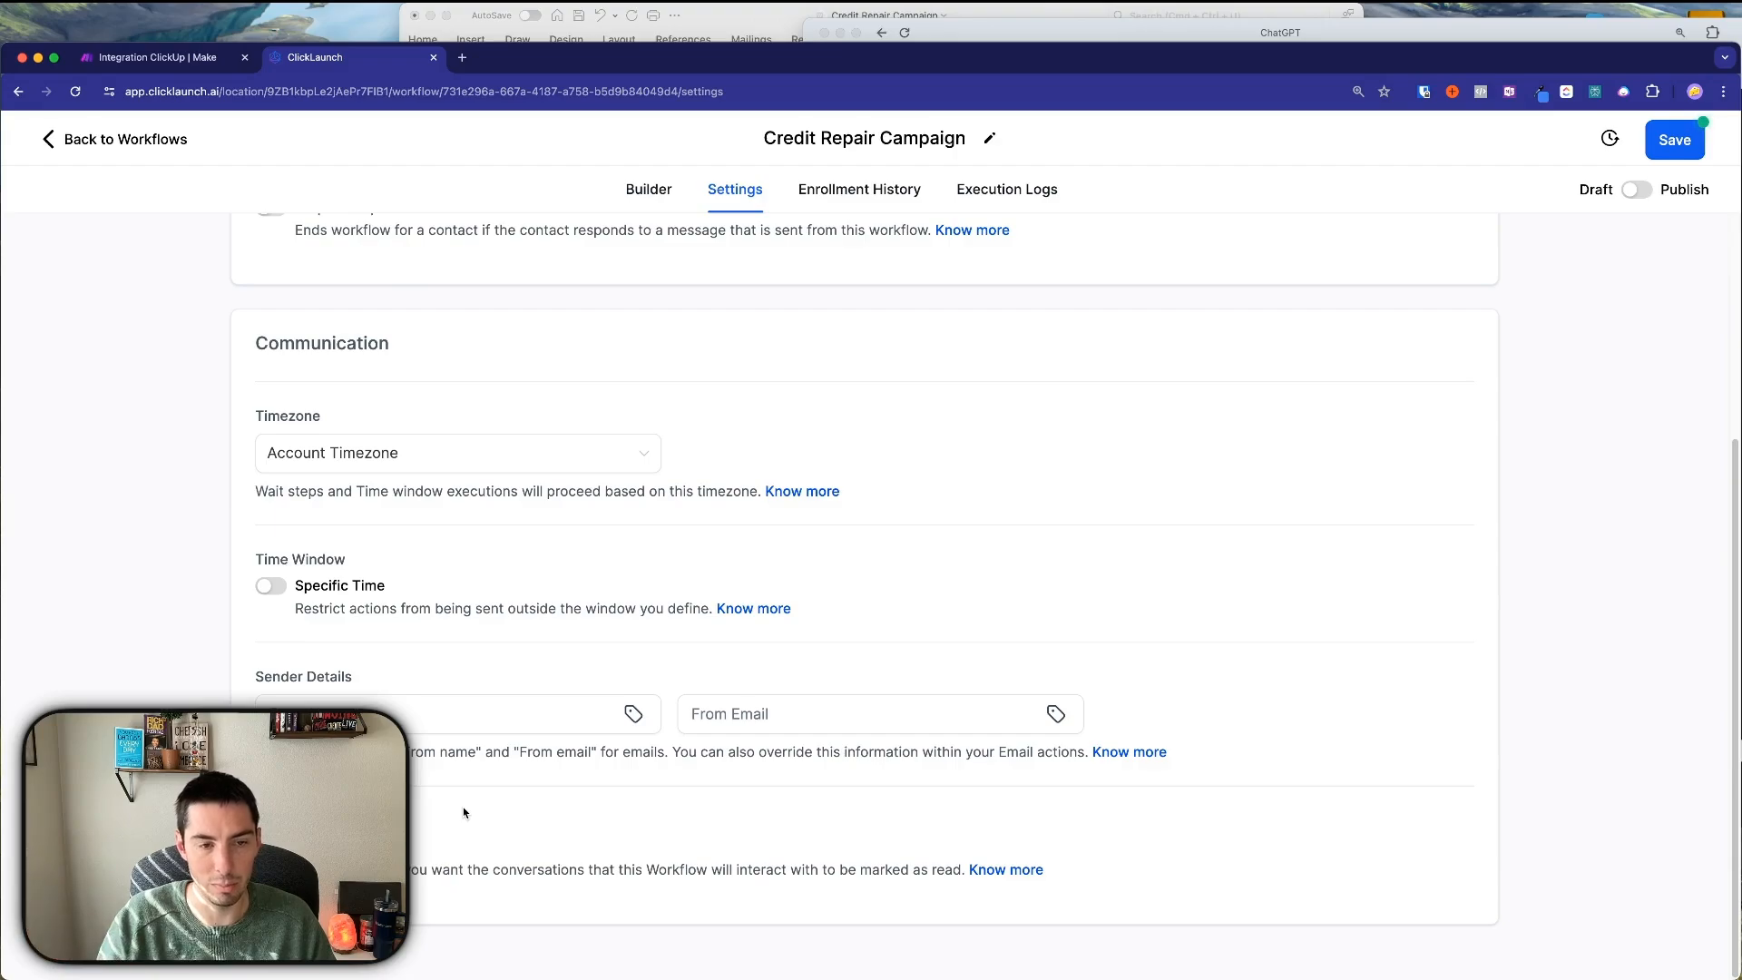
click(279, 703)
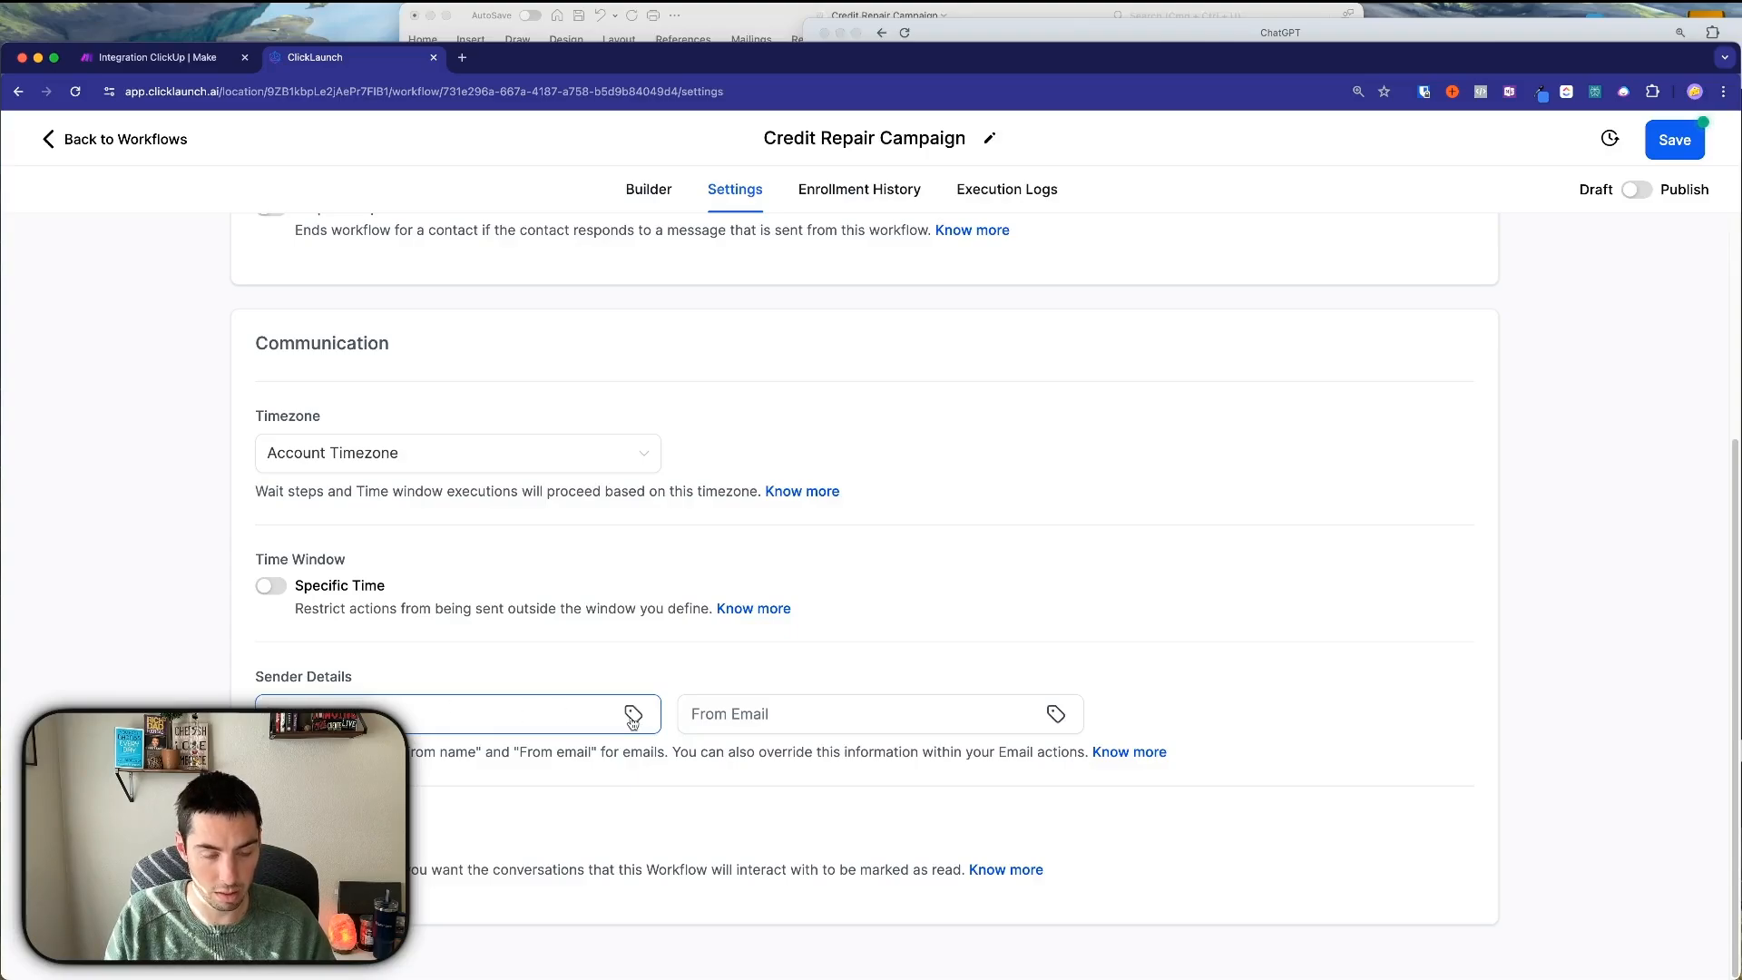
key(super+shift+v)
double_click(507, 879)
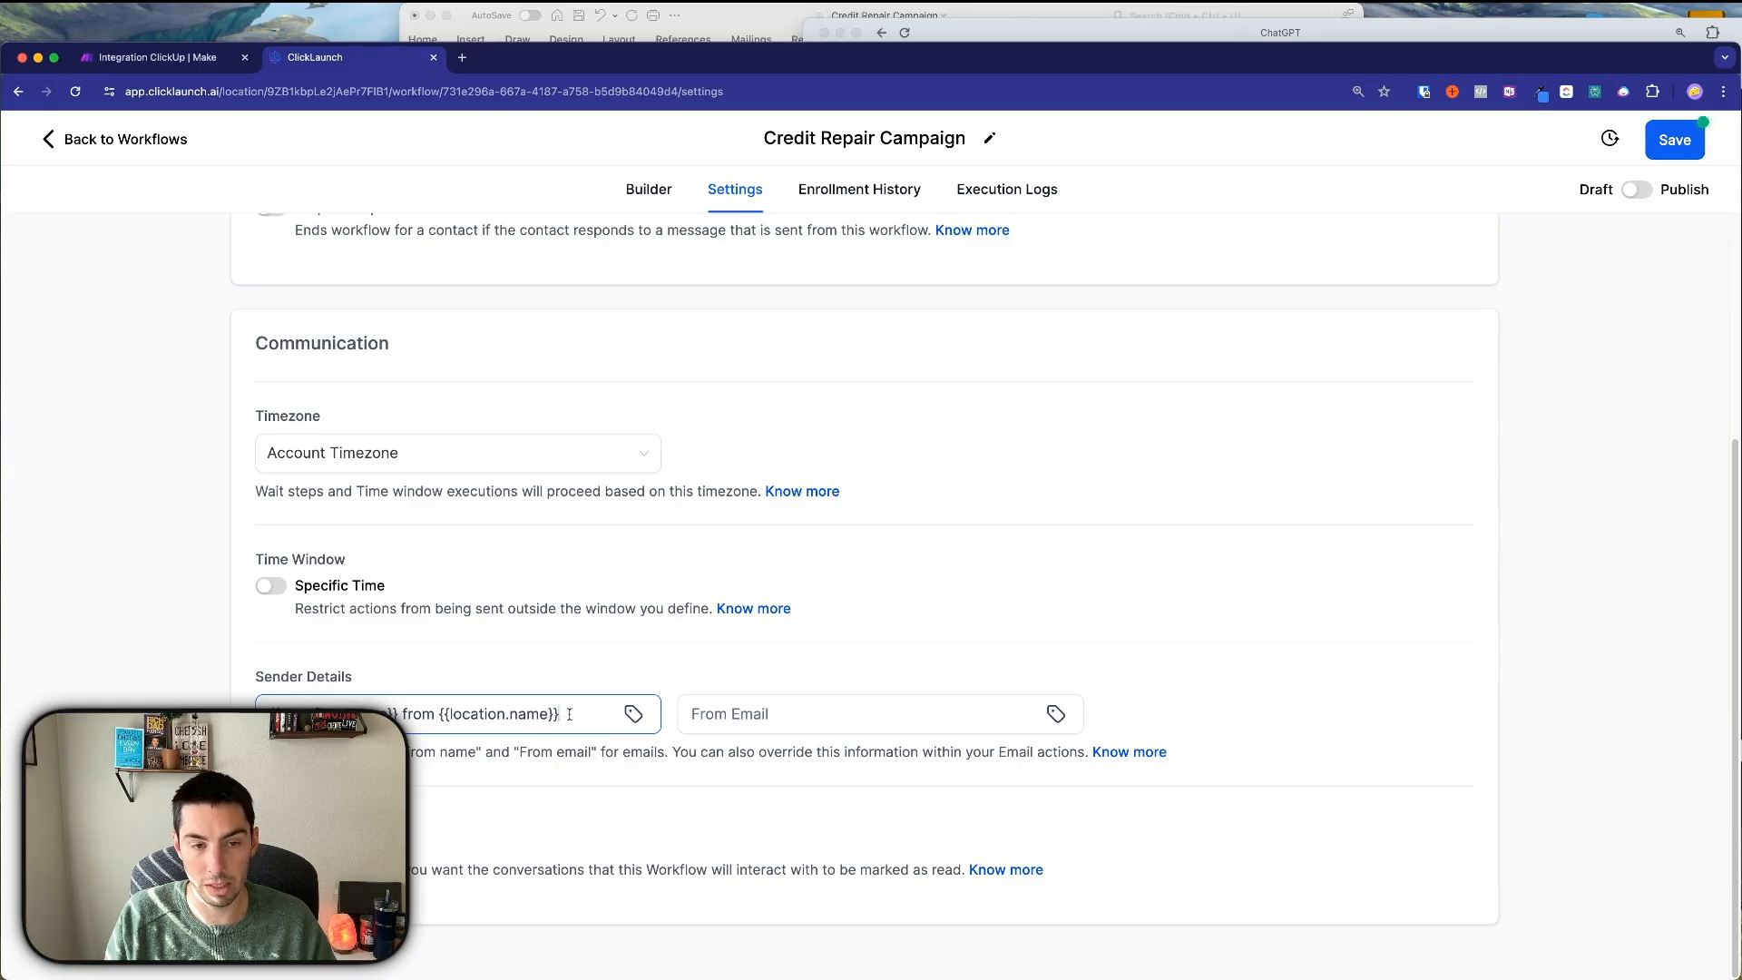
click(740, 713)
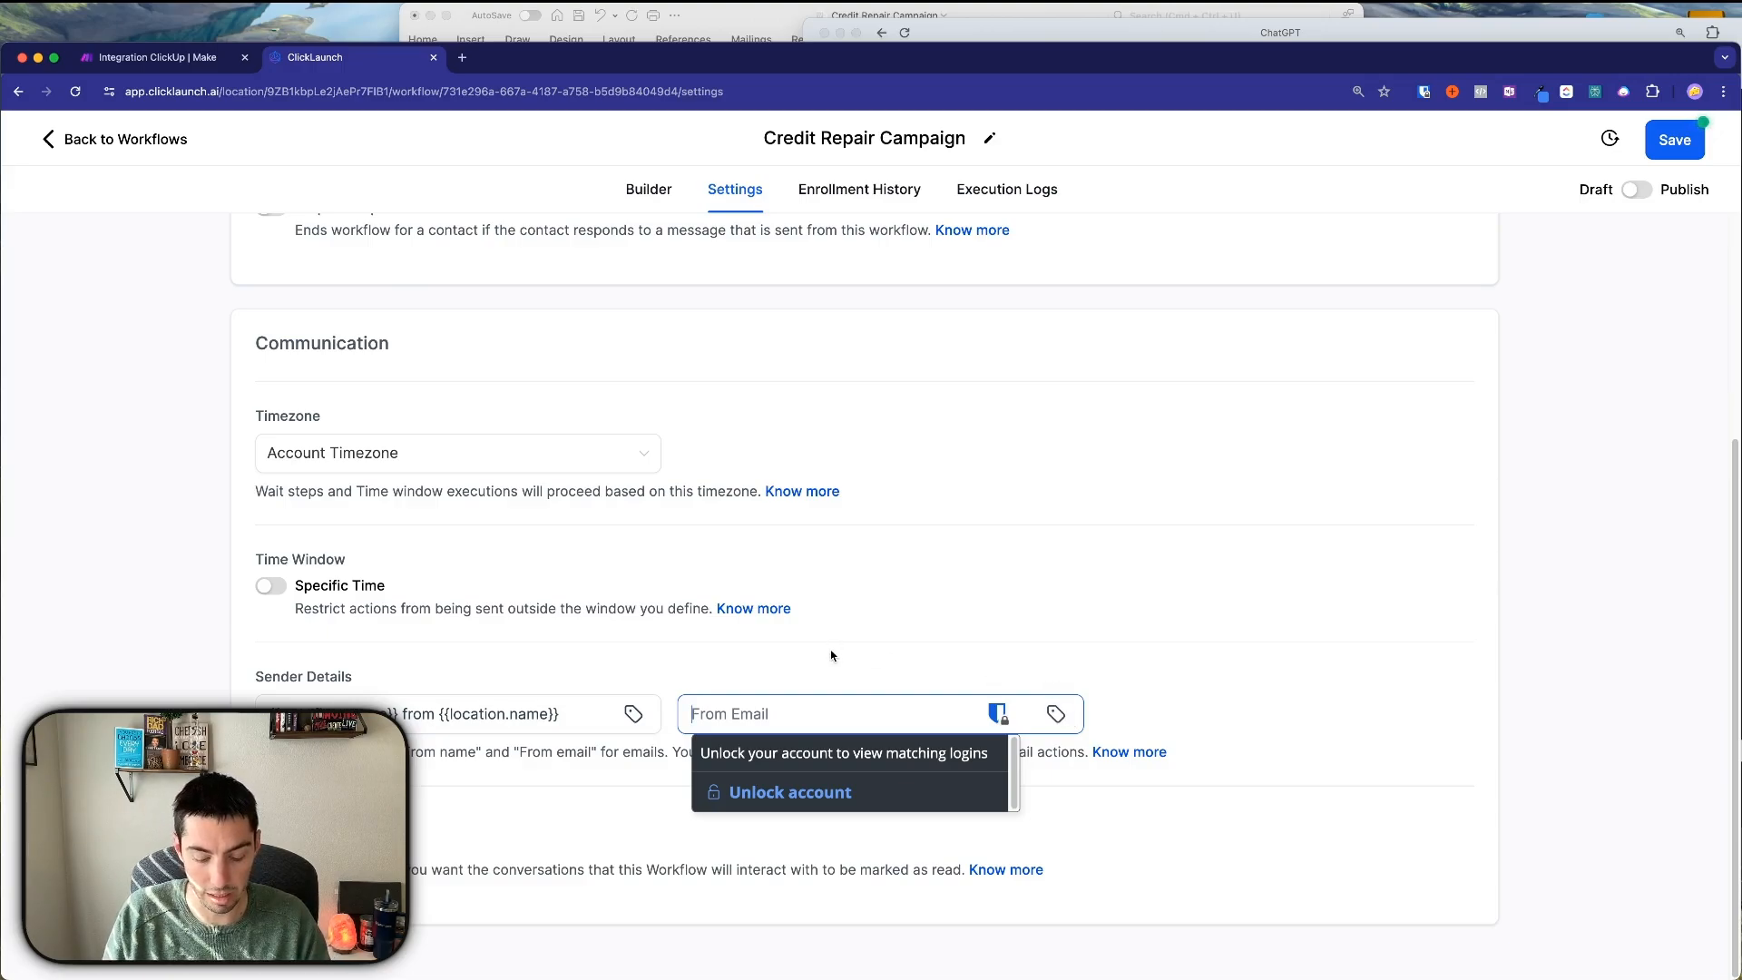
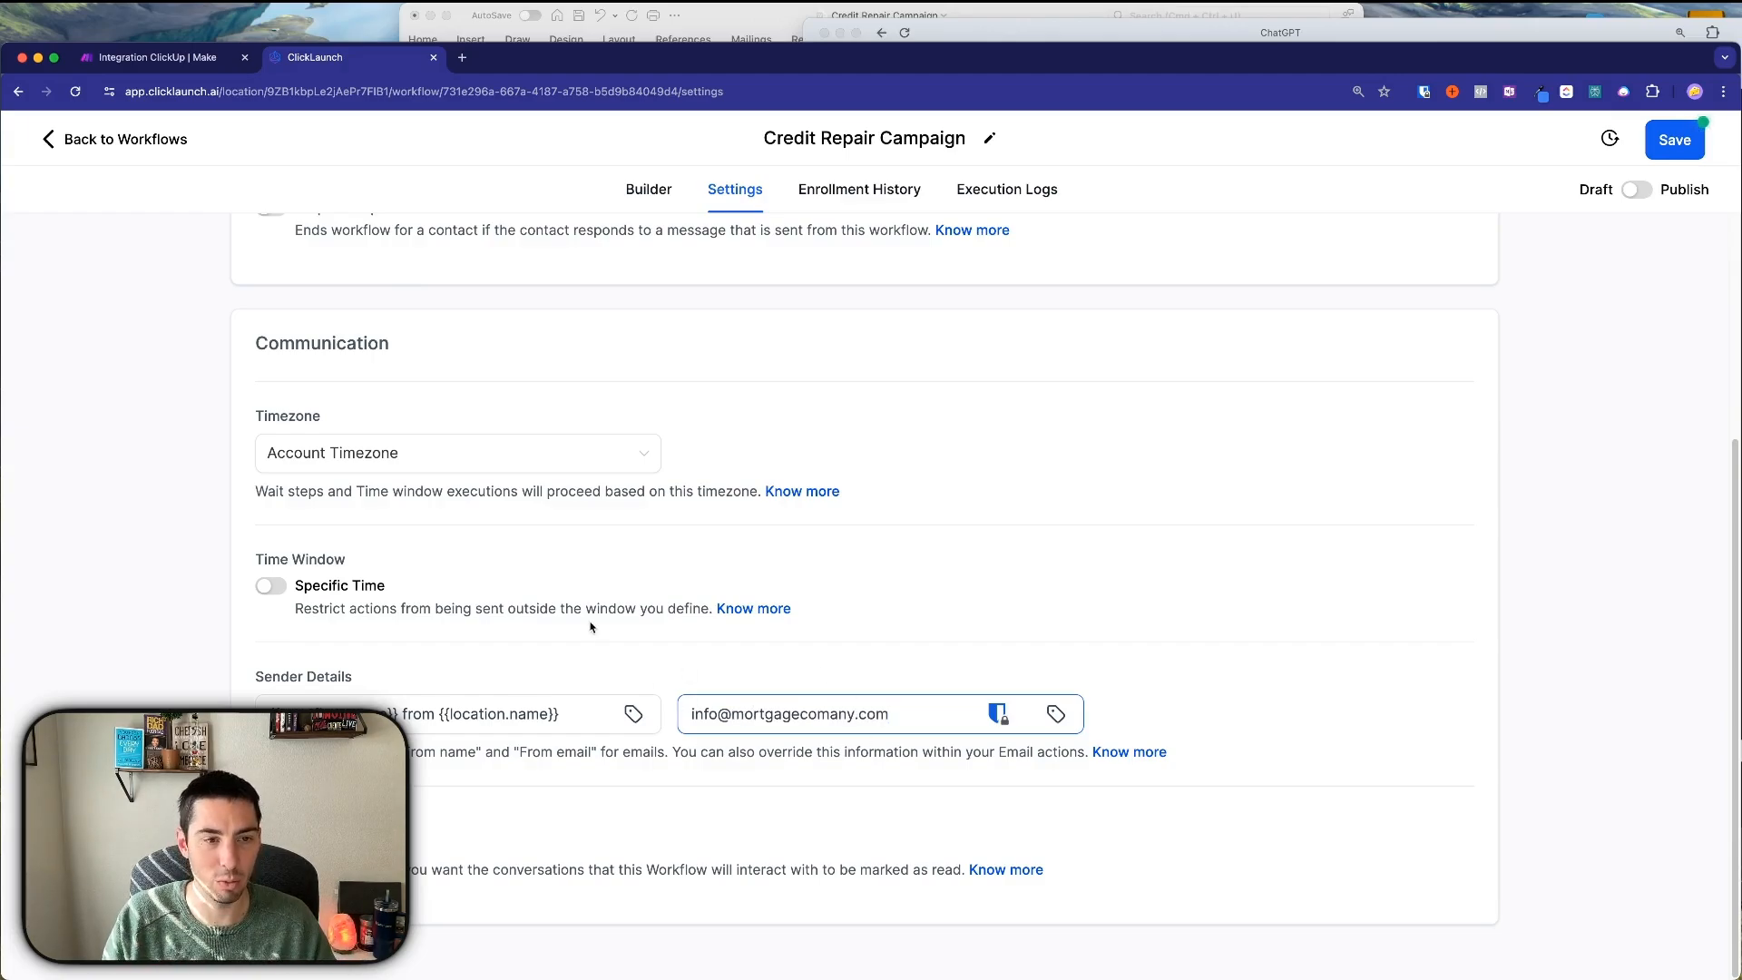
scroll(808, 680, up, 4)
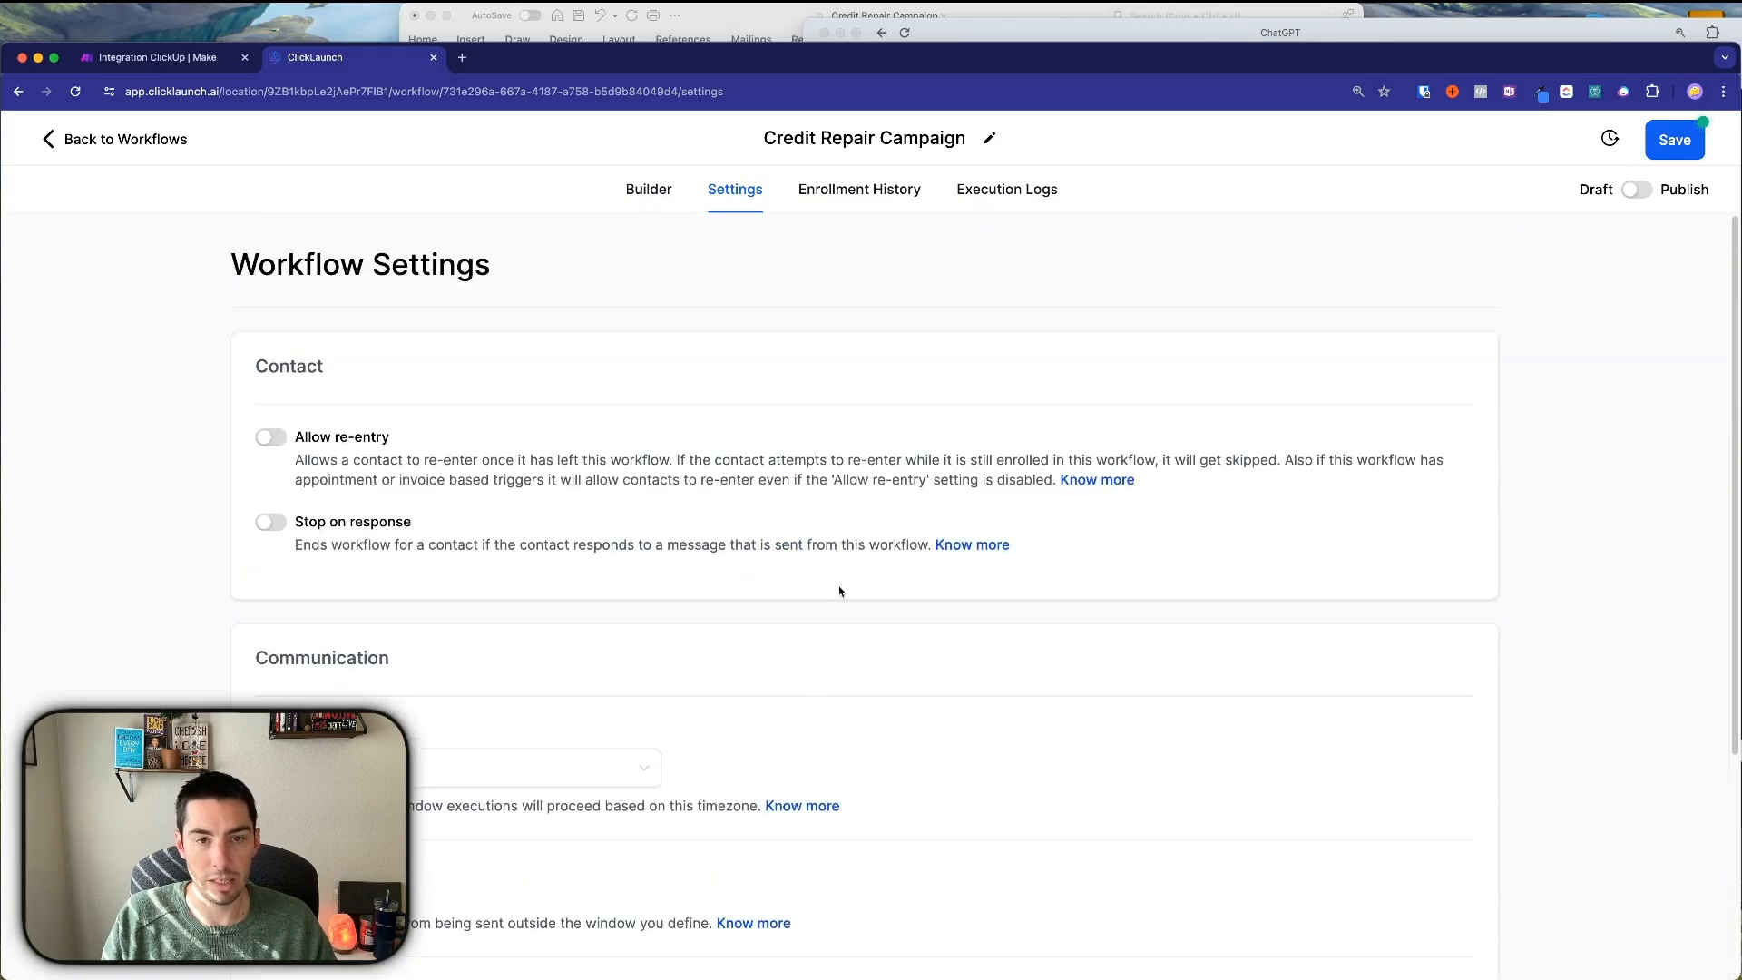
click(1674, 140)
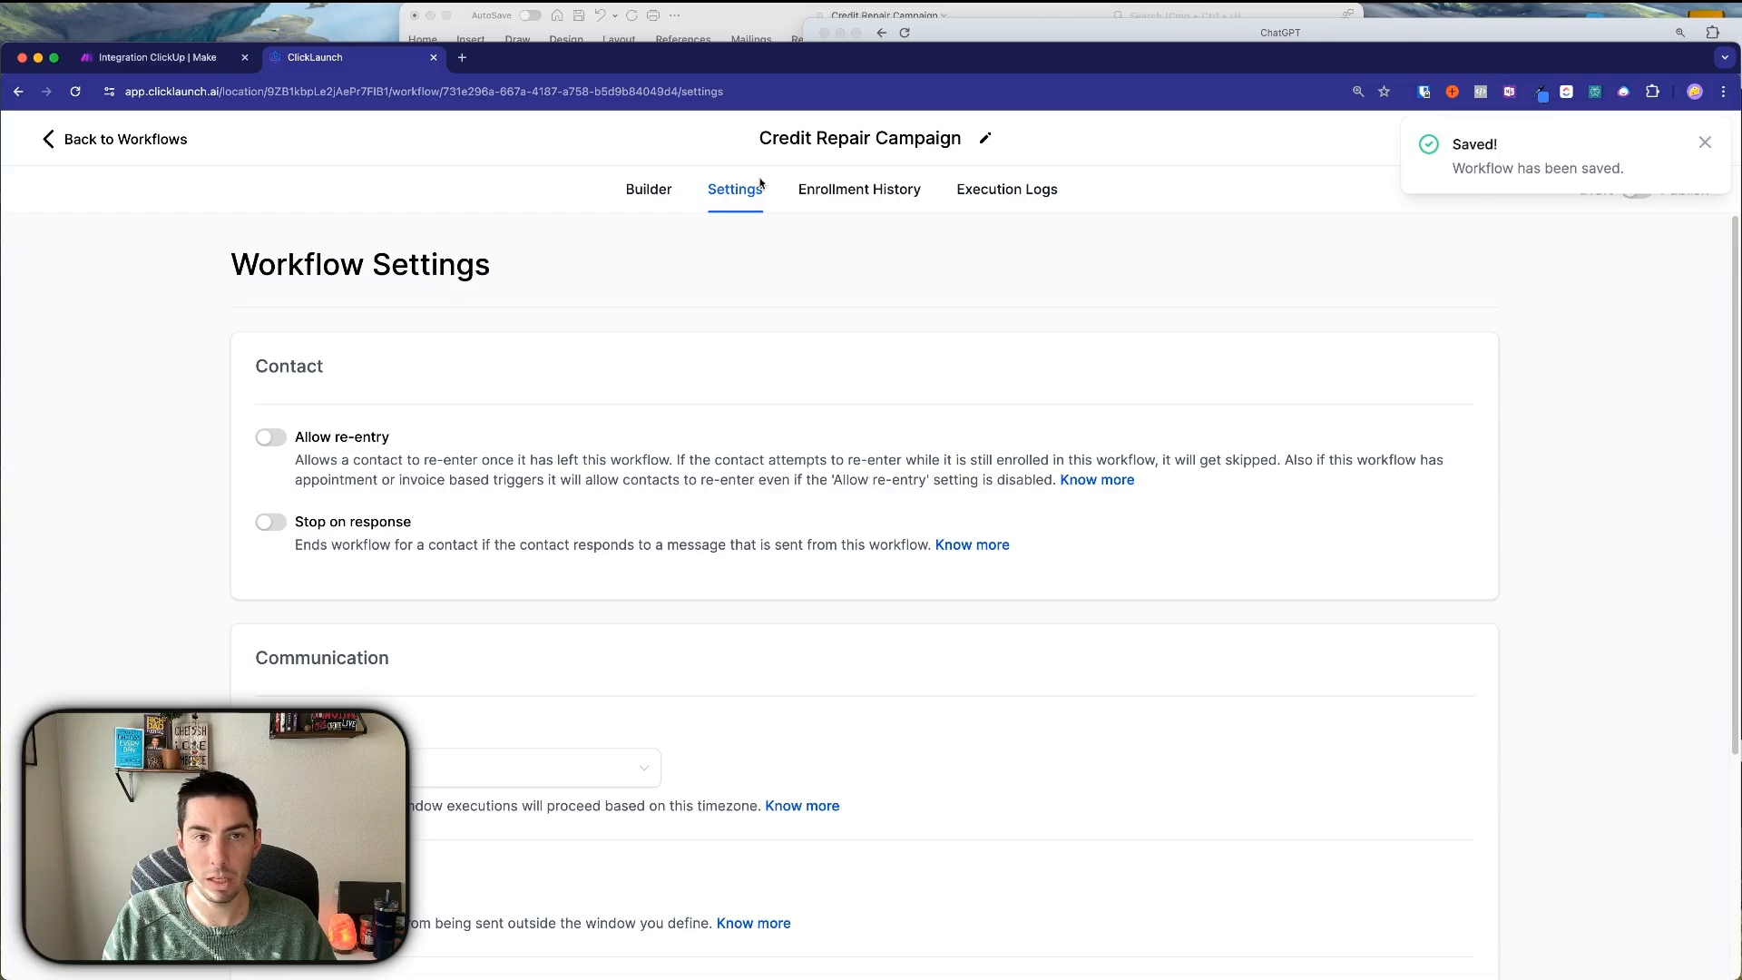
Publish and save the Credit Repair Campaign workflow, then go back to the workflow list.
click(671, 199)
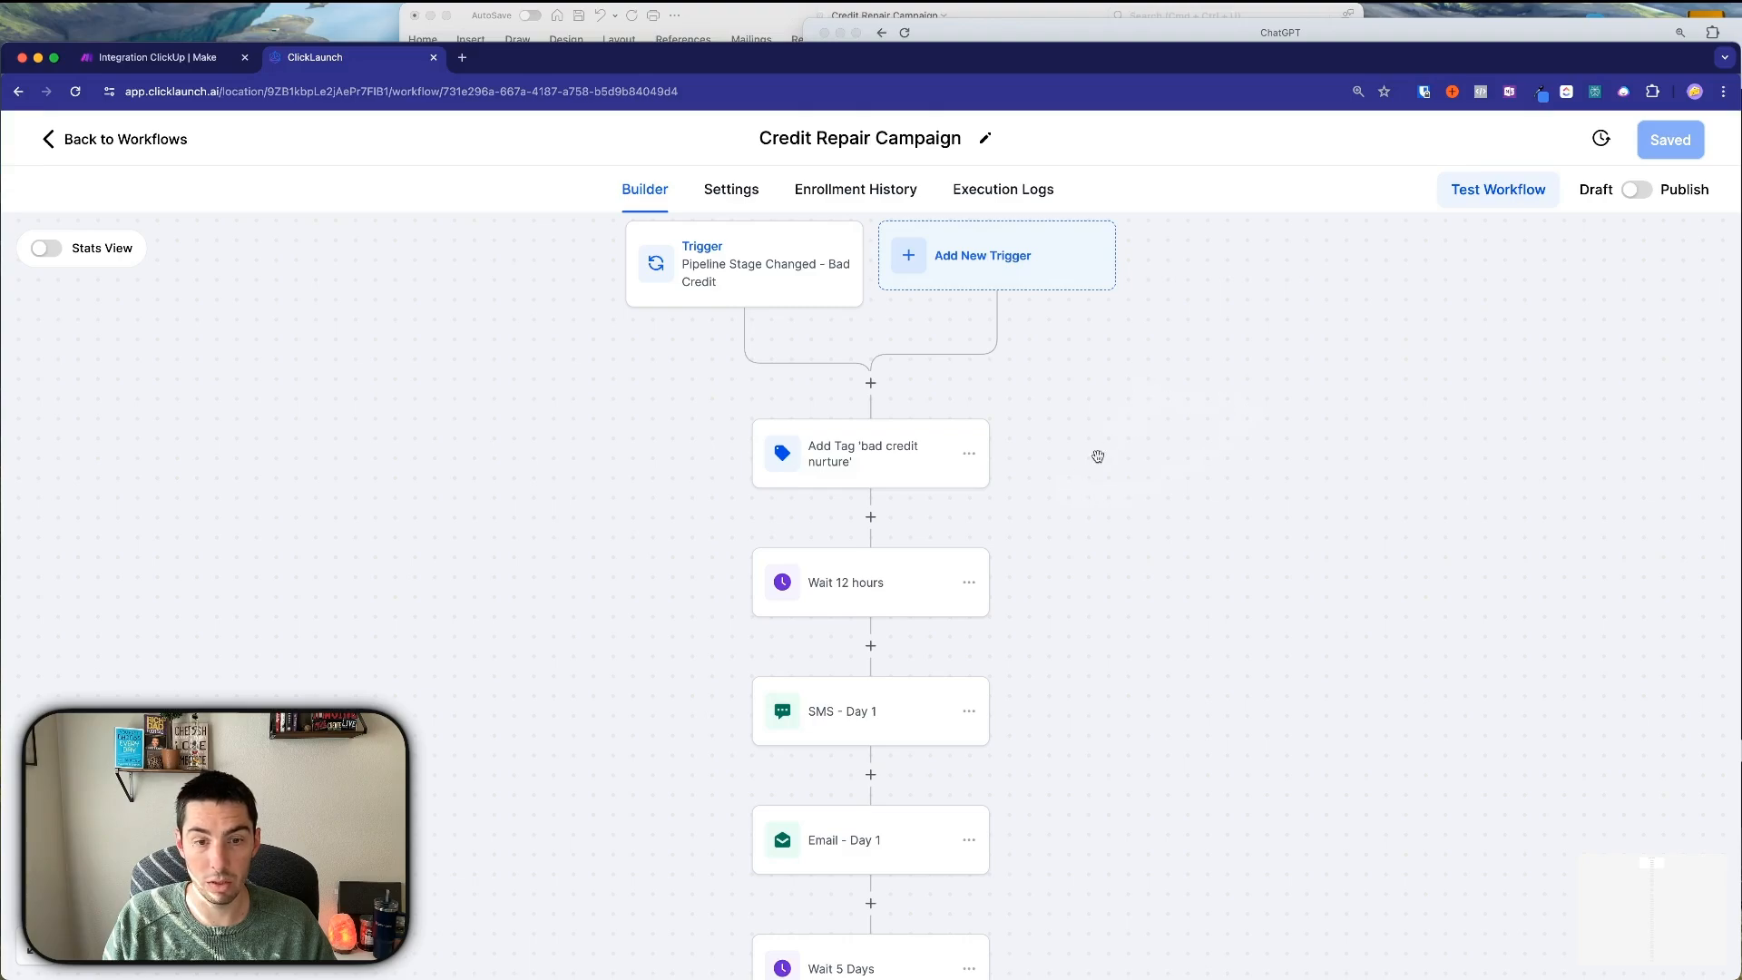
click(1638, 191)
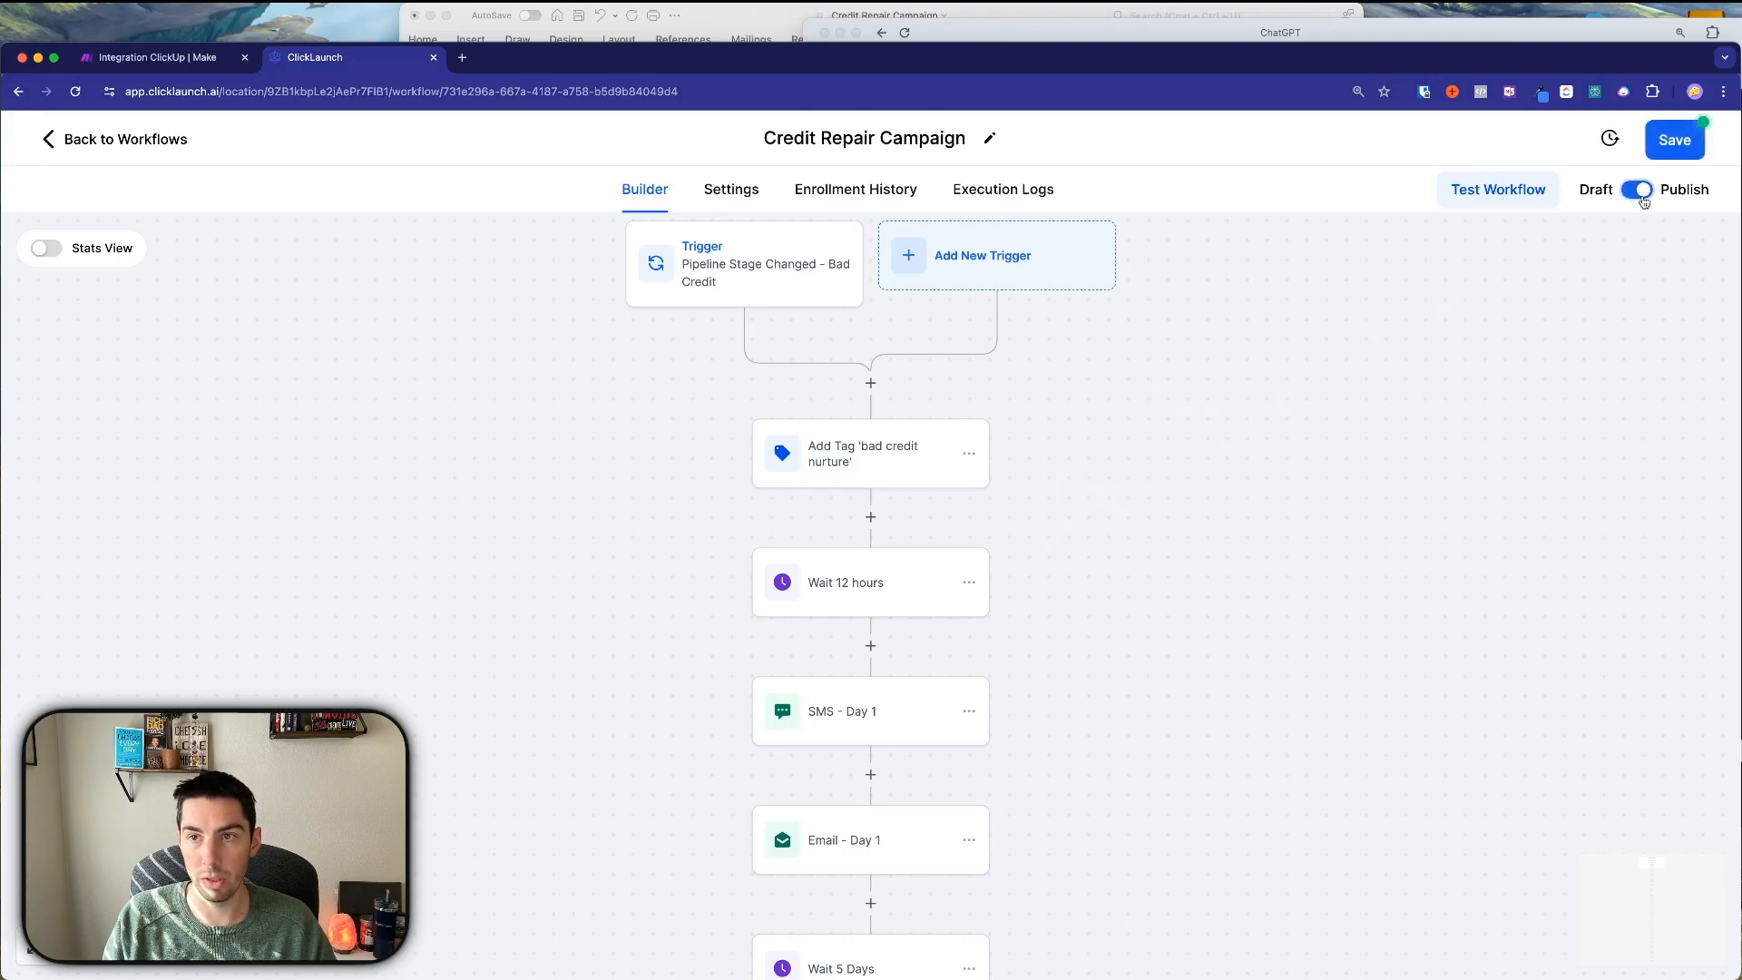
click(1672, 150)
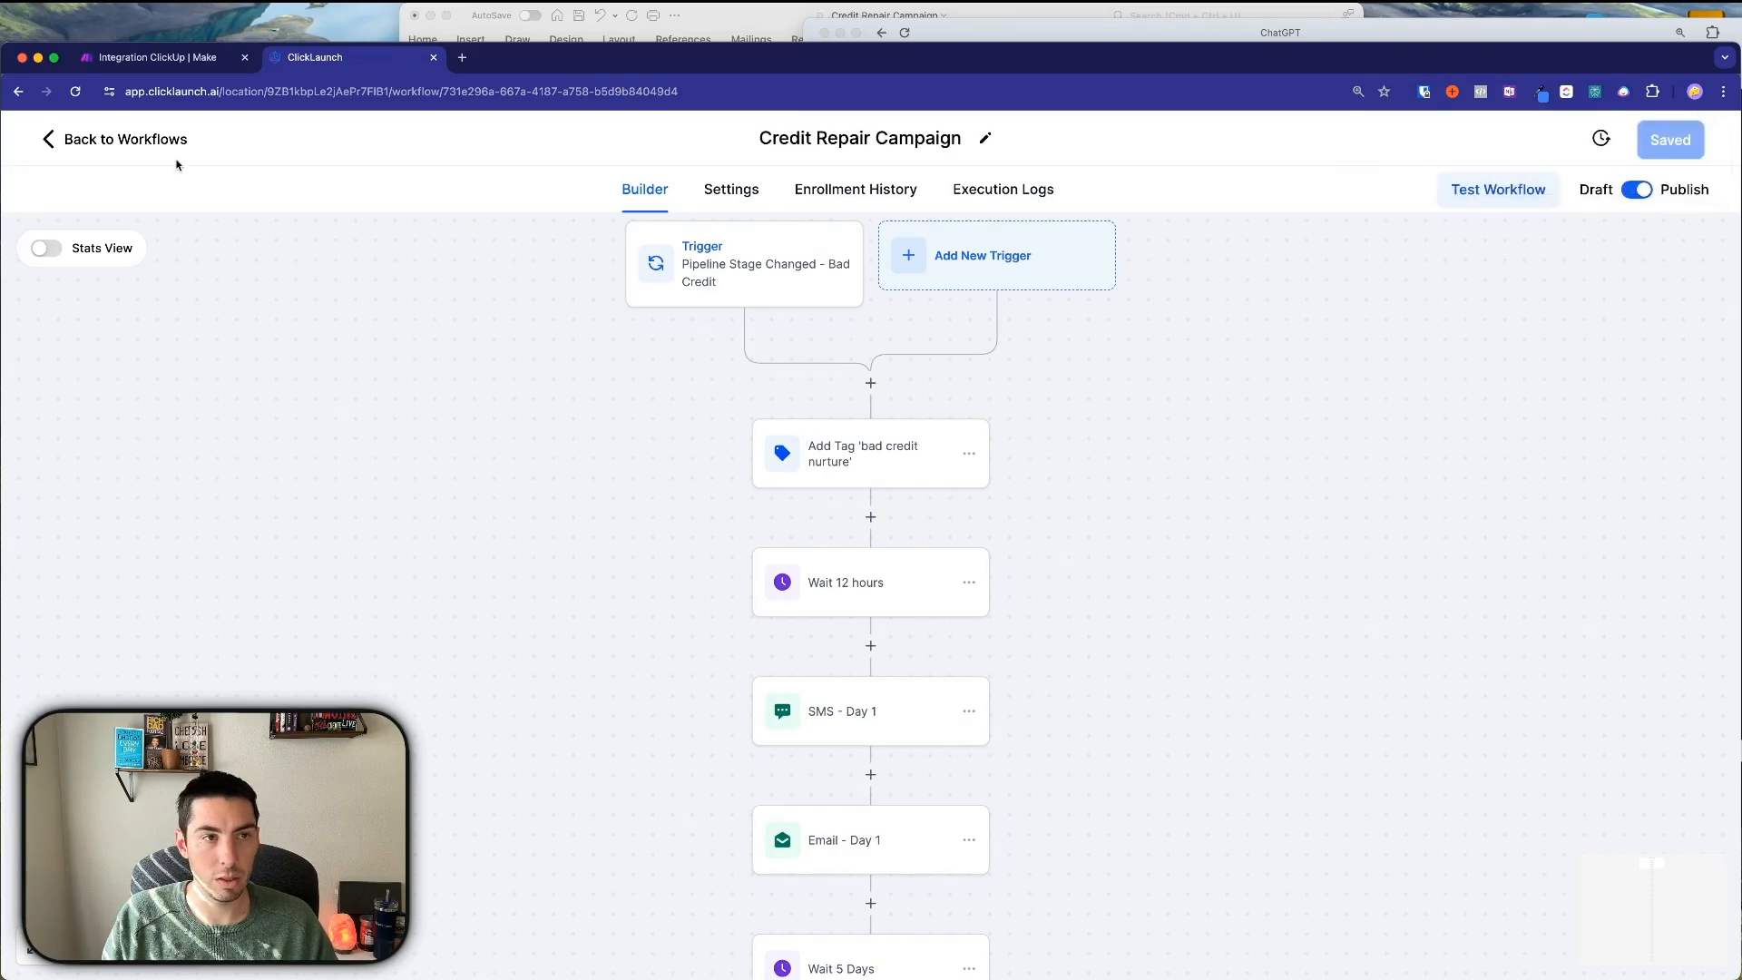
click(116, 140)
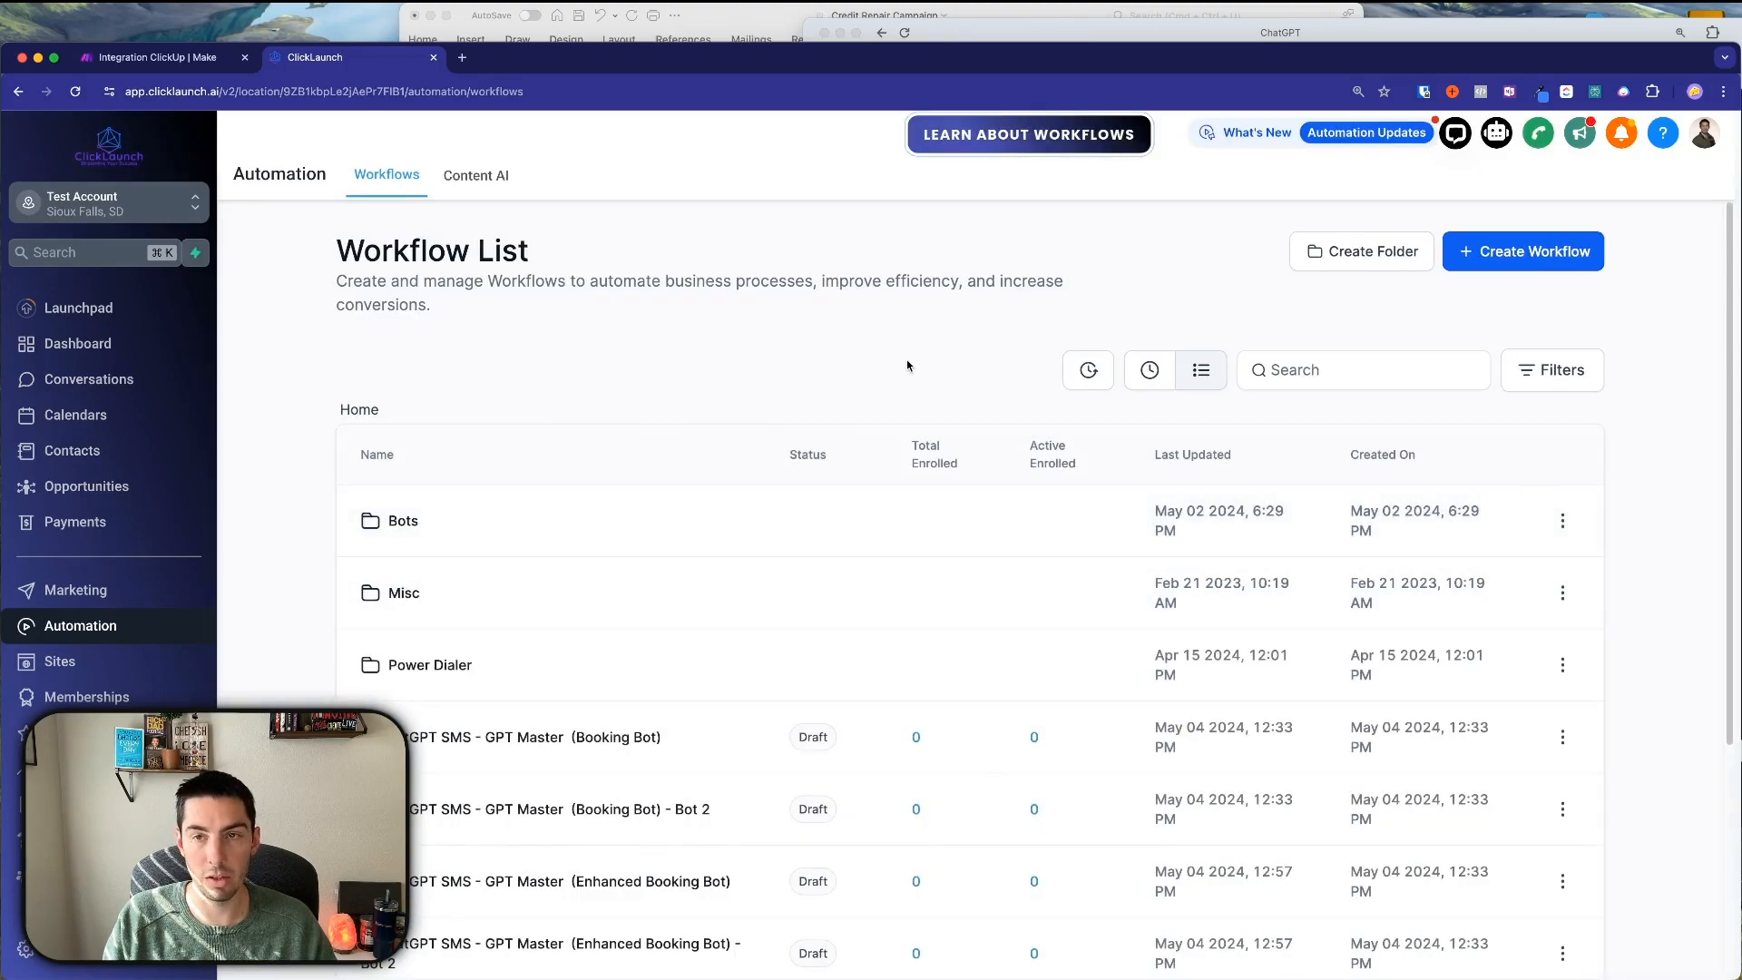
Start a blank workflow with a Contact Tag trigger filtered on Tag Removed = bad credit nurture.
click(1493, 254)
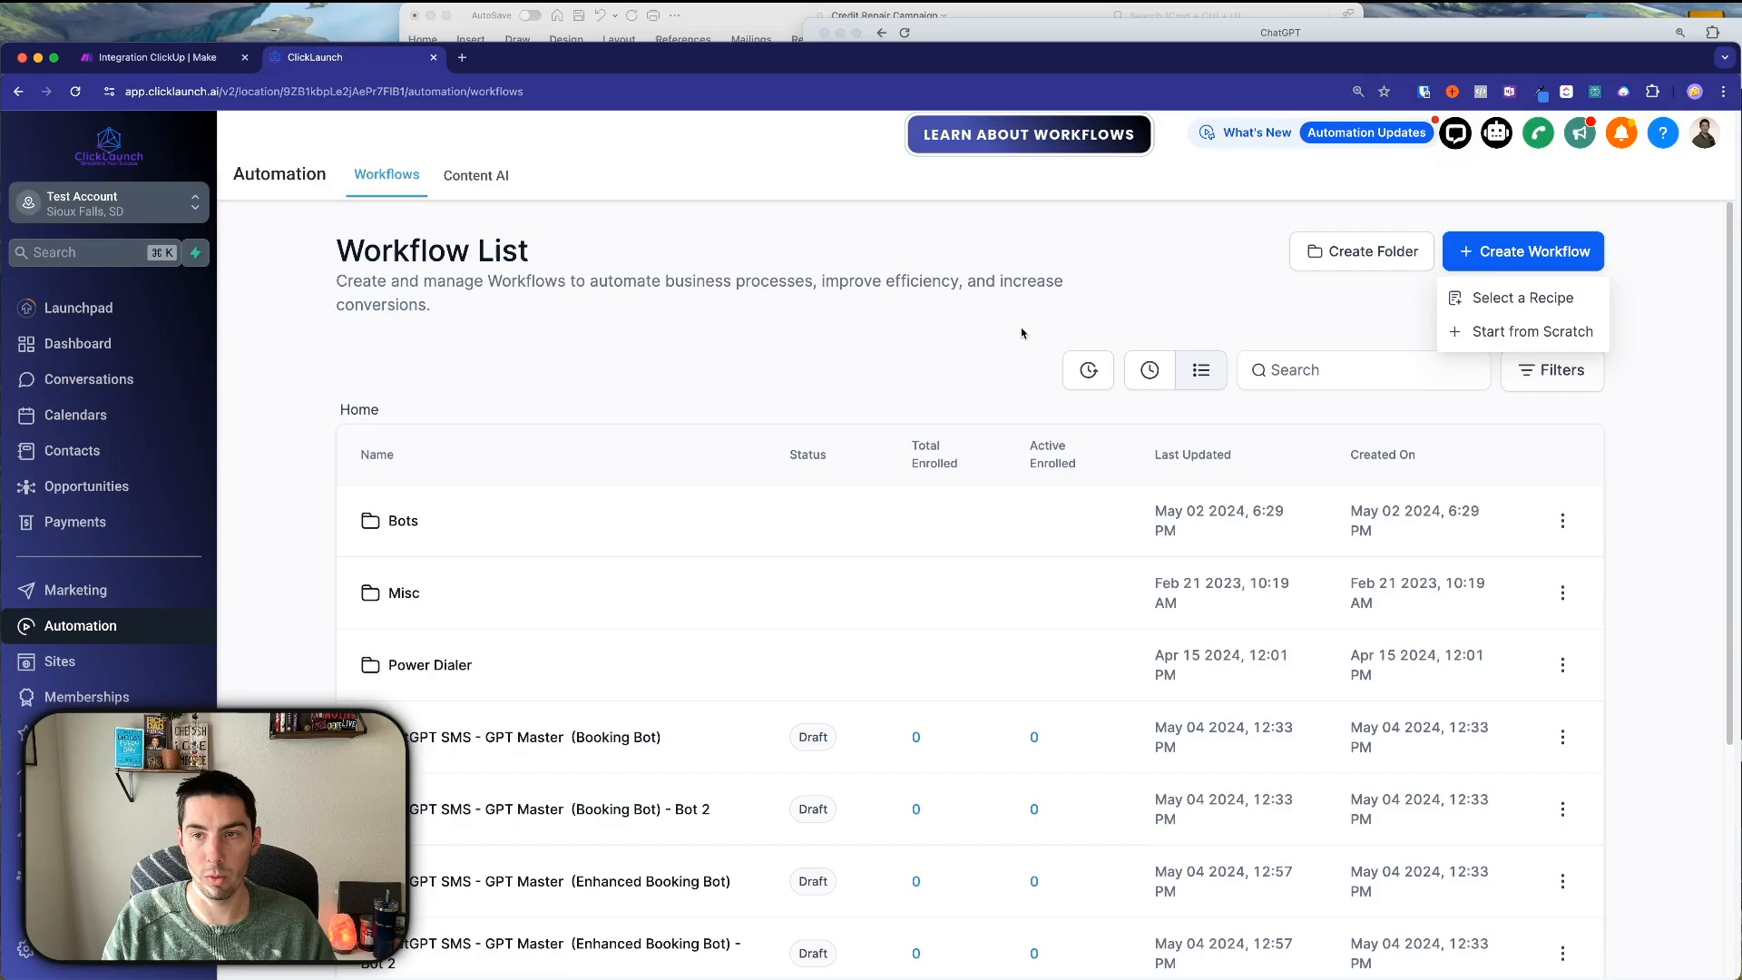
click(1496, 331)
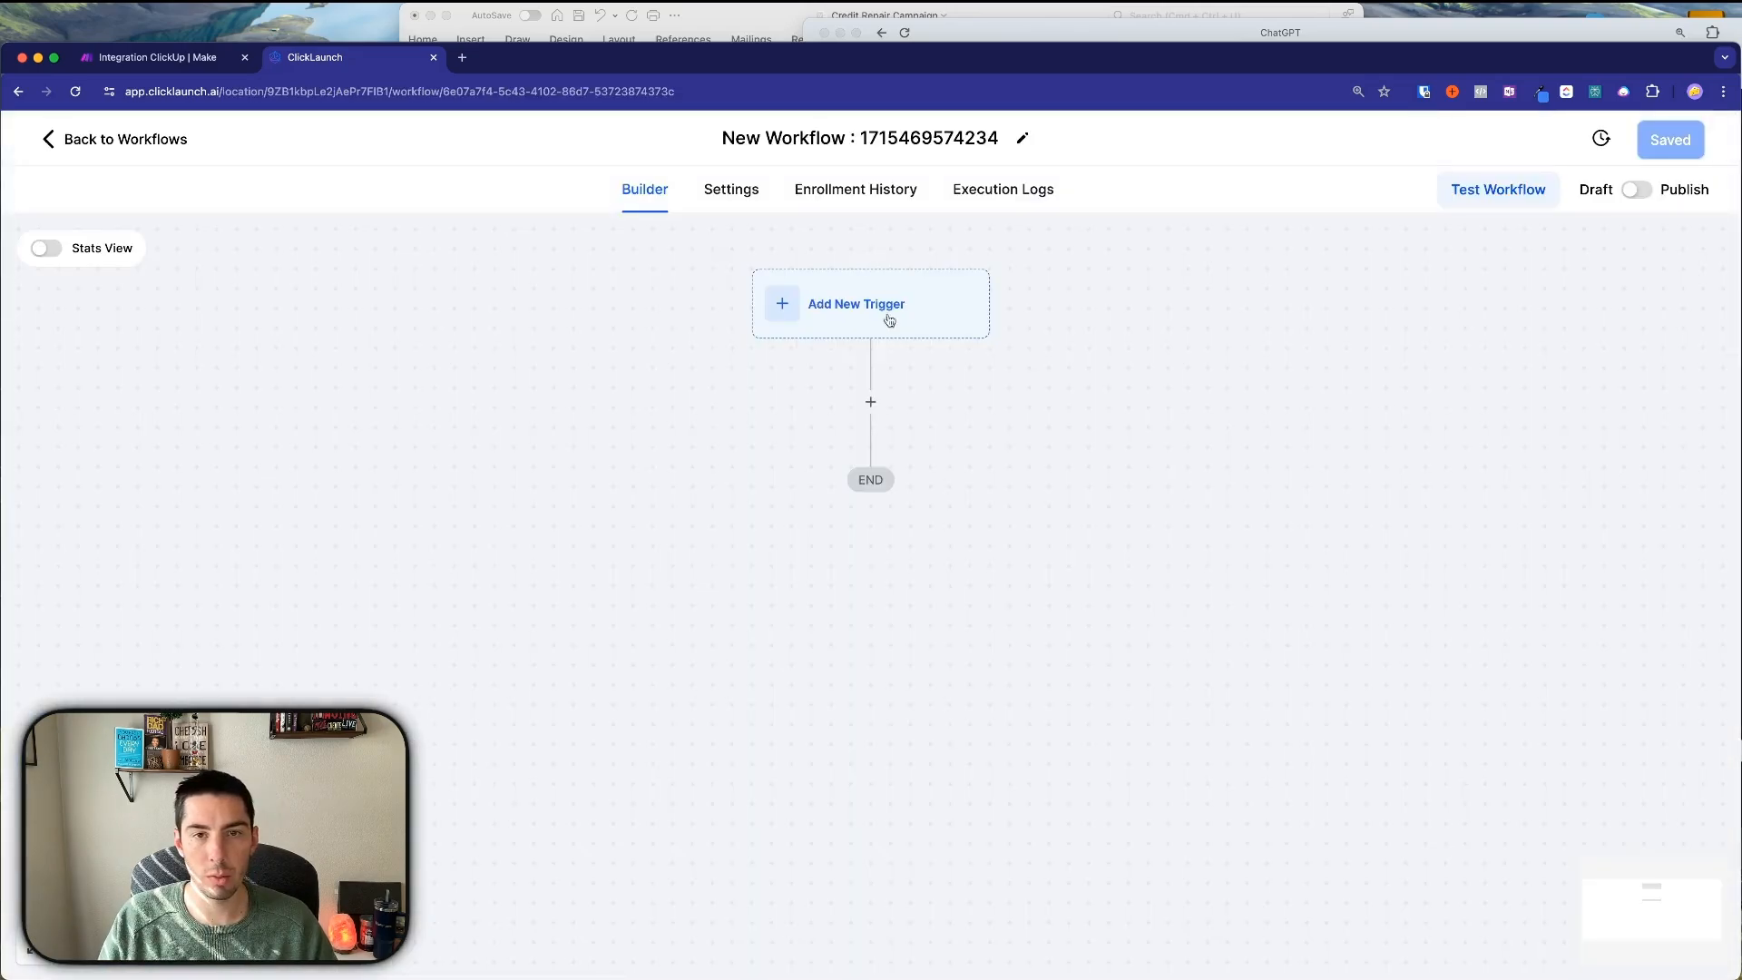
click(831, 301)
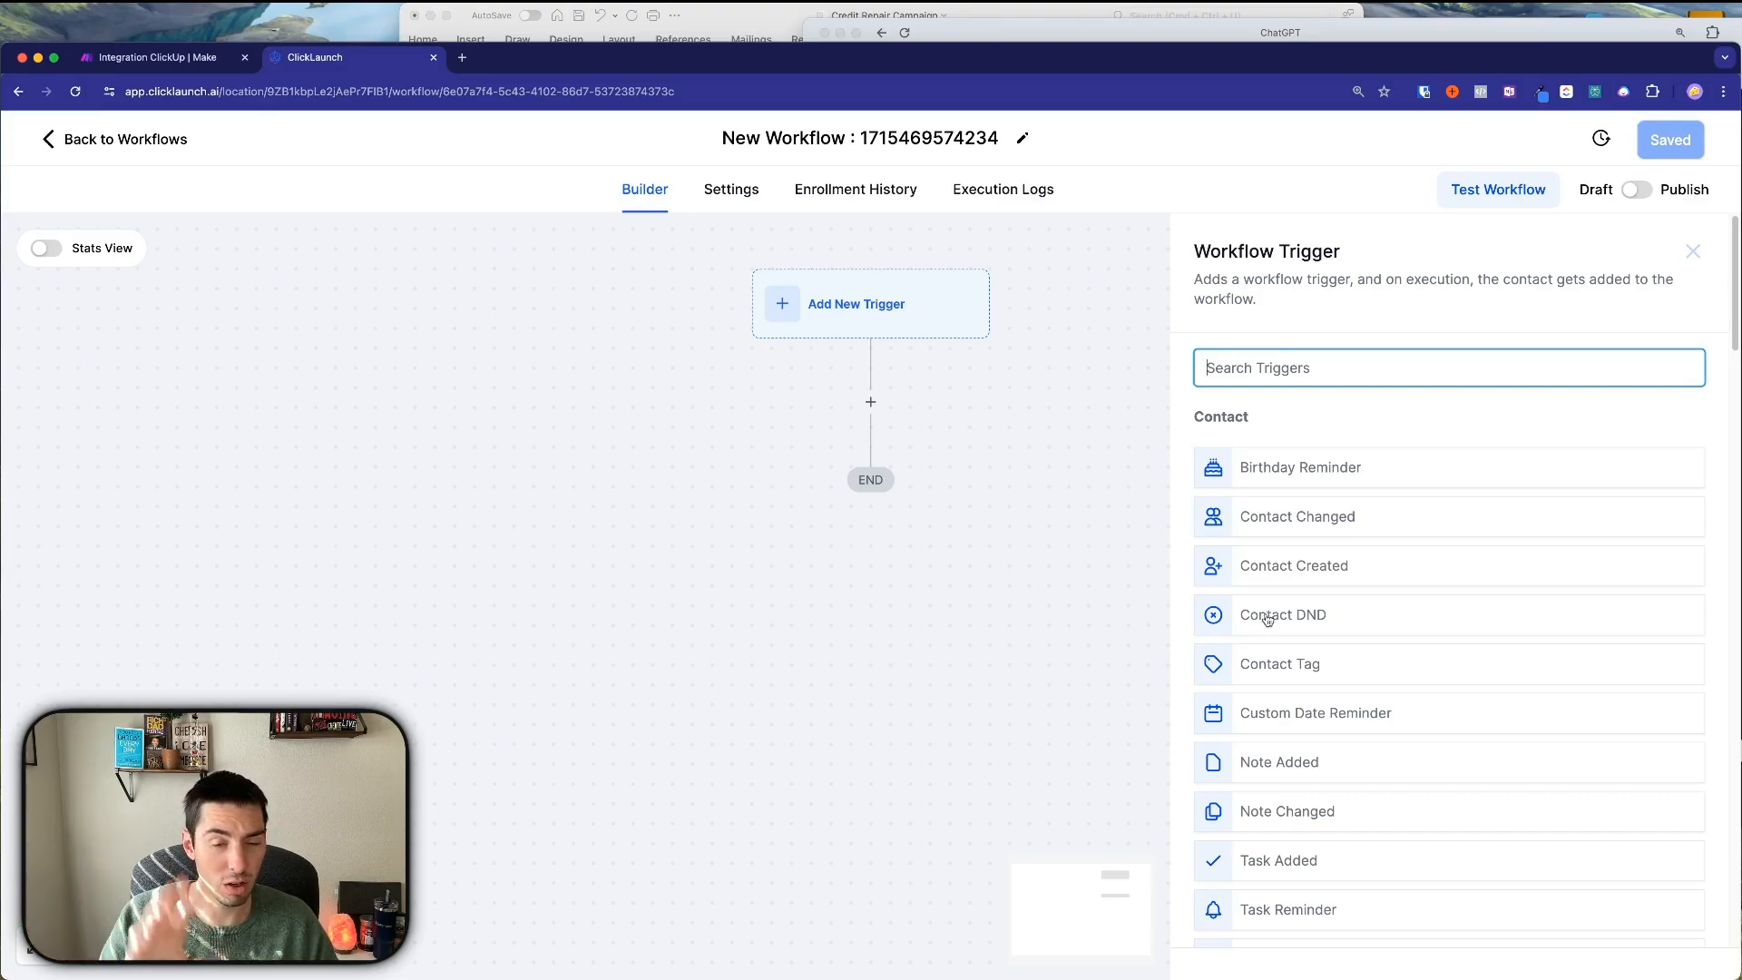
click(1270, 667)
click(927, 557)
click(941, 581)
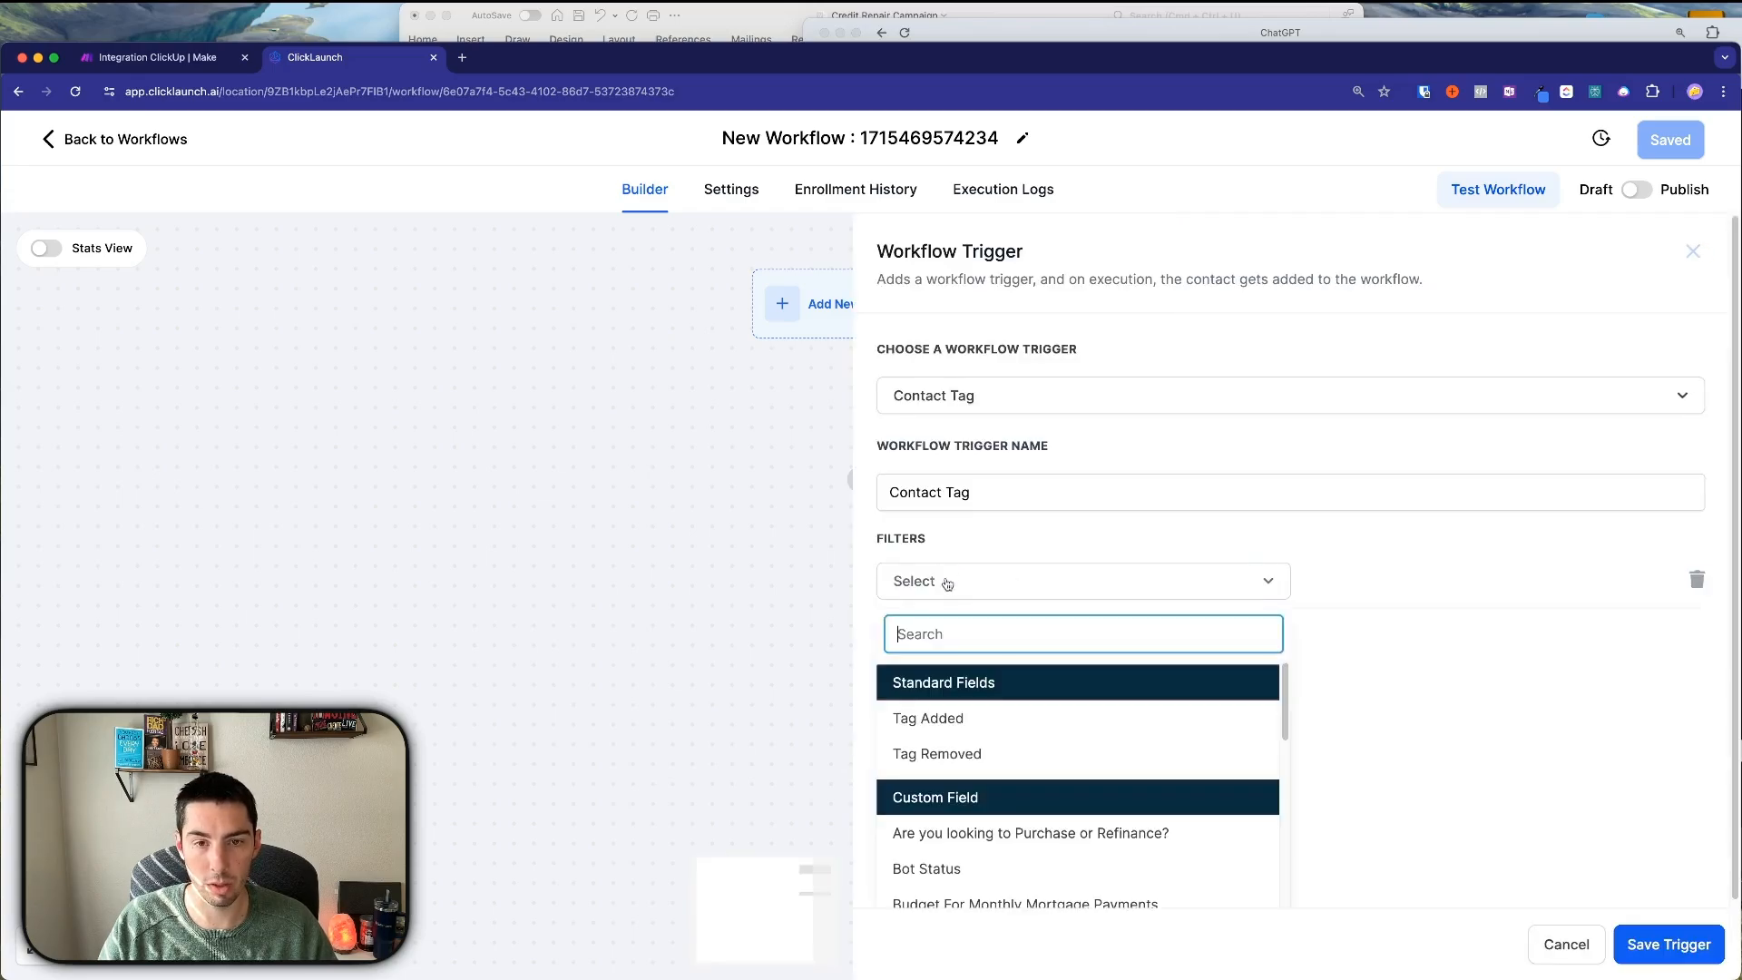
click(948, 756)
click(1346, 582)
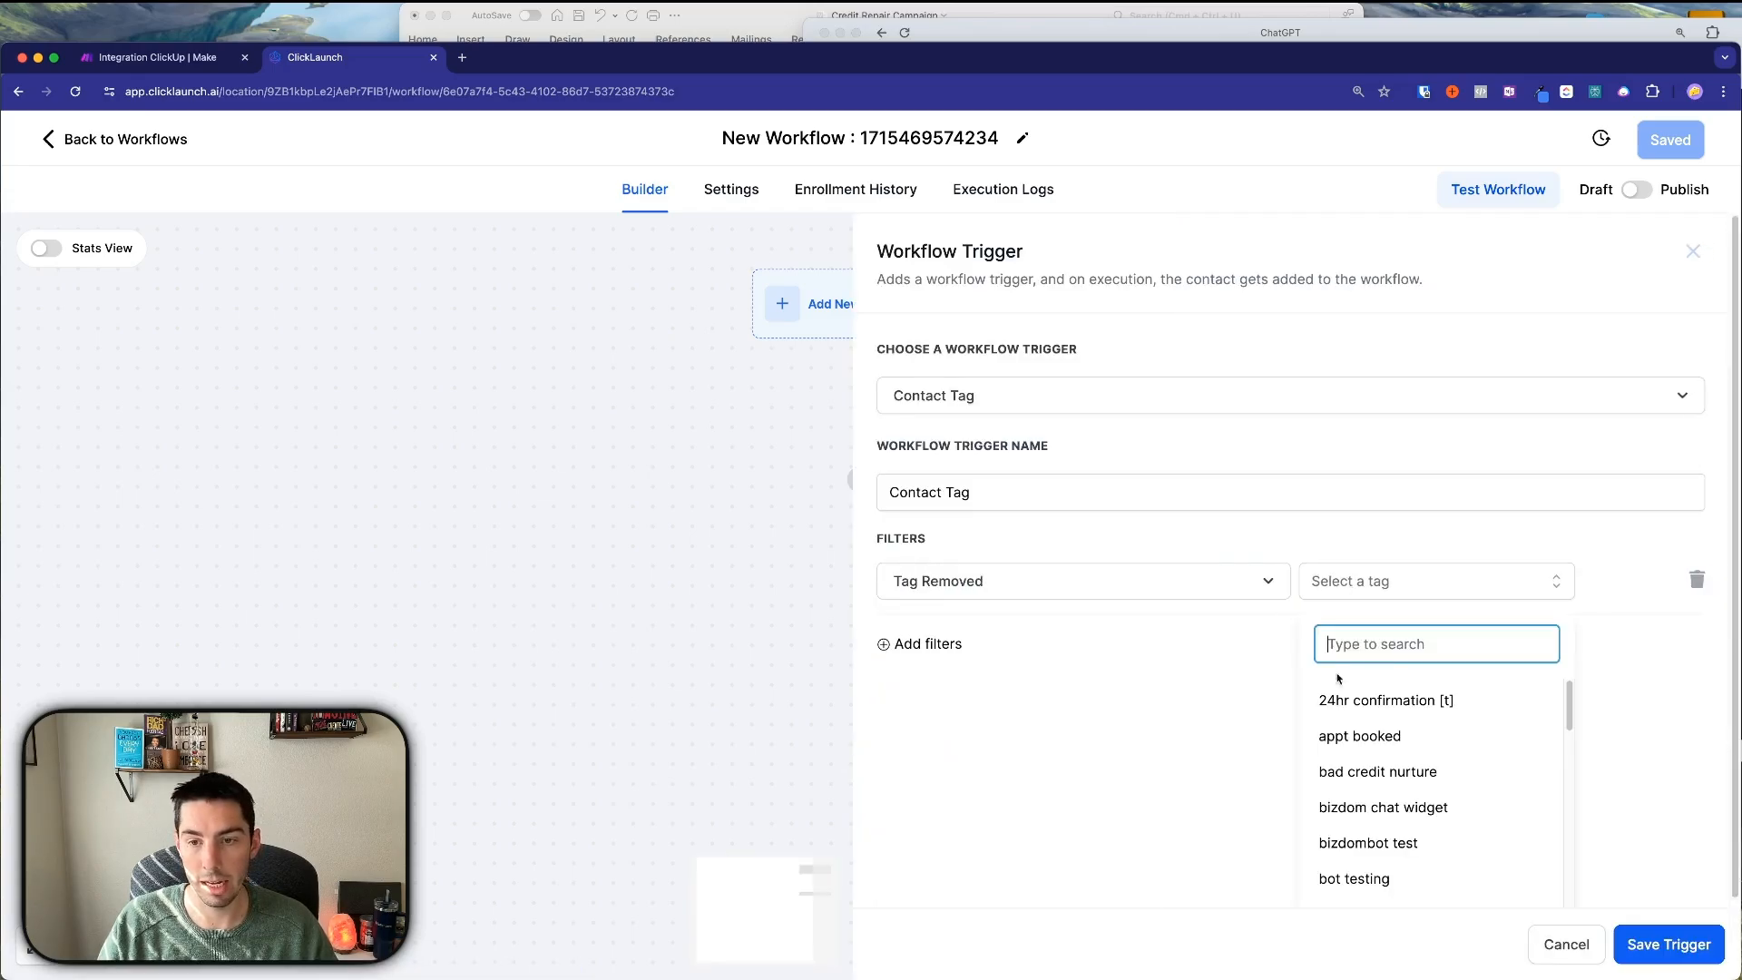
click(1346, 771)
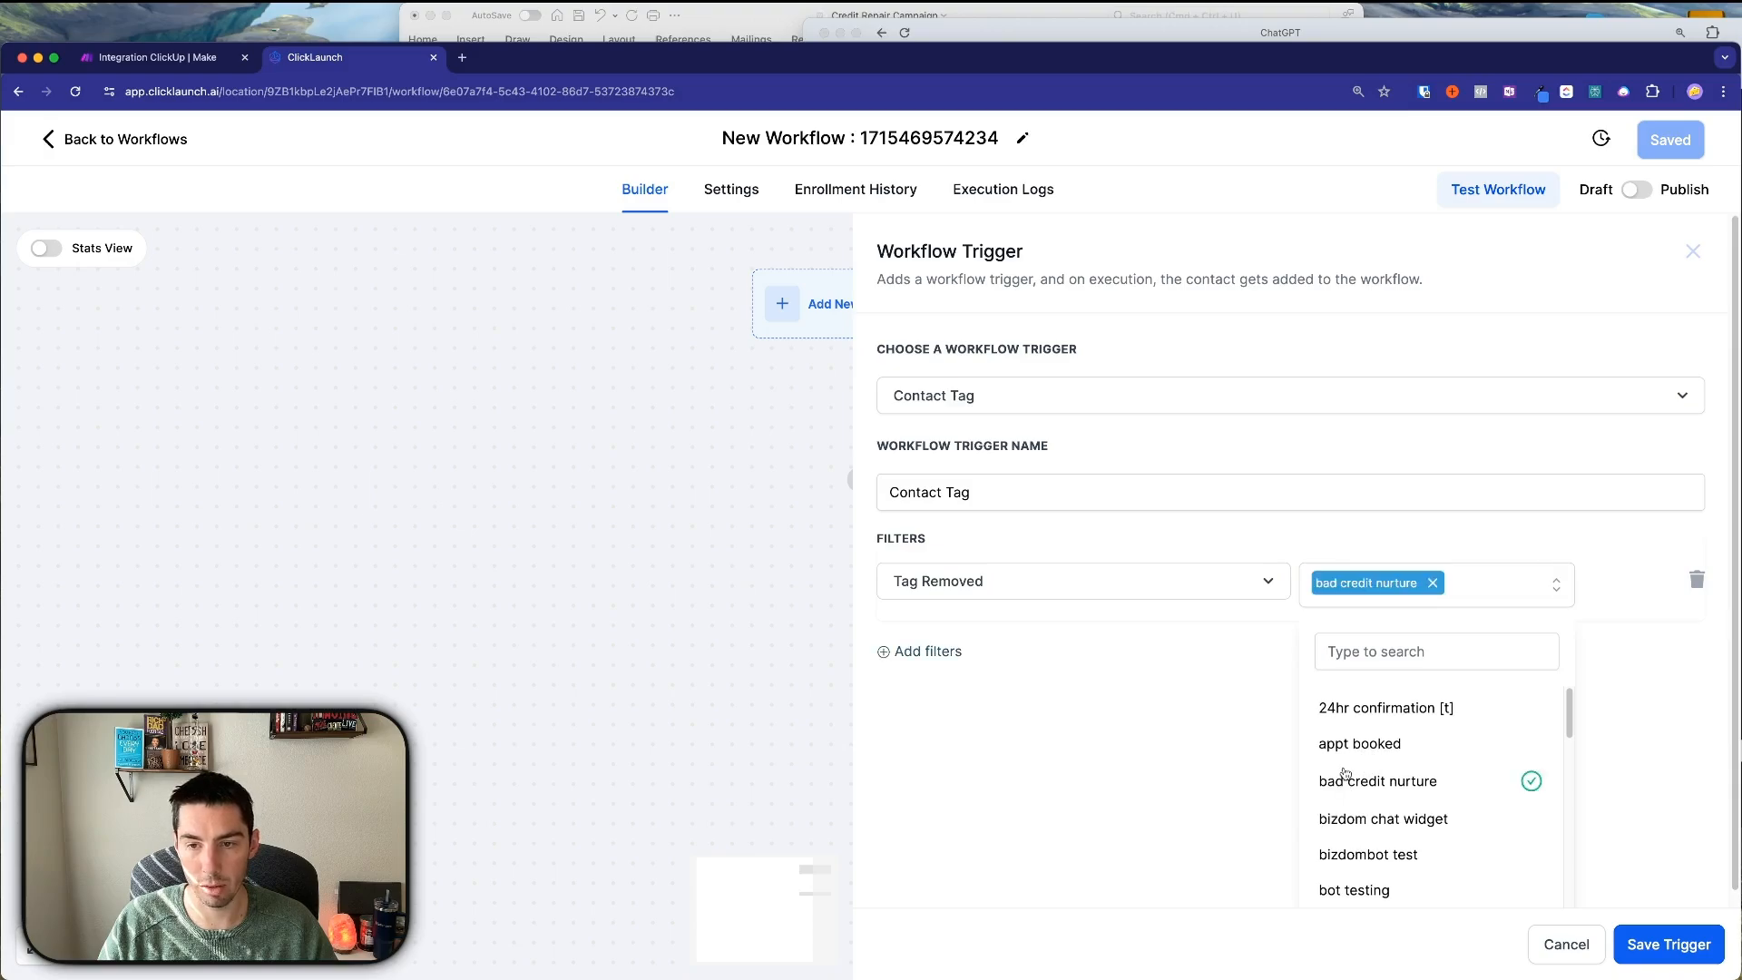
Add 'bad credit nurture' to the trigger's name, correcting the spelling, and save the trigger.
click(1010, 494)
text('bad c)
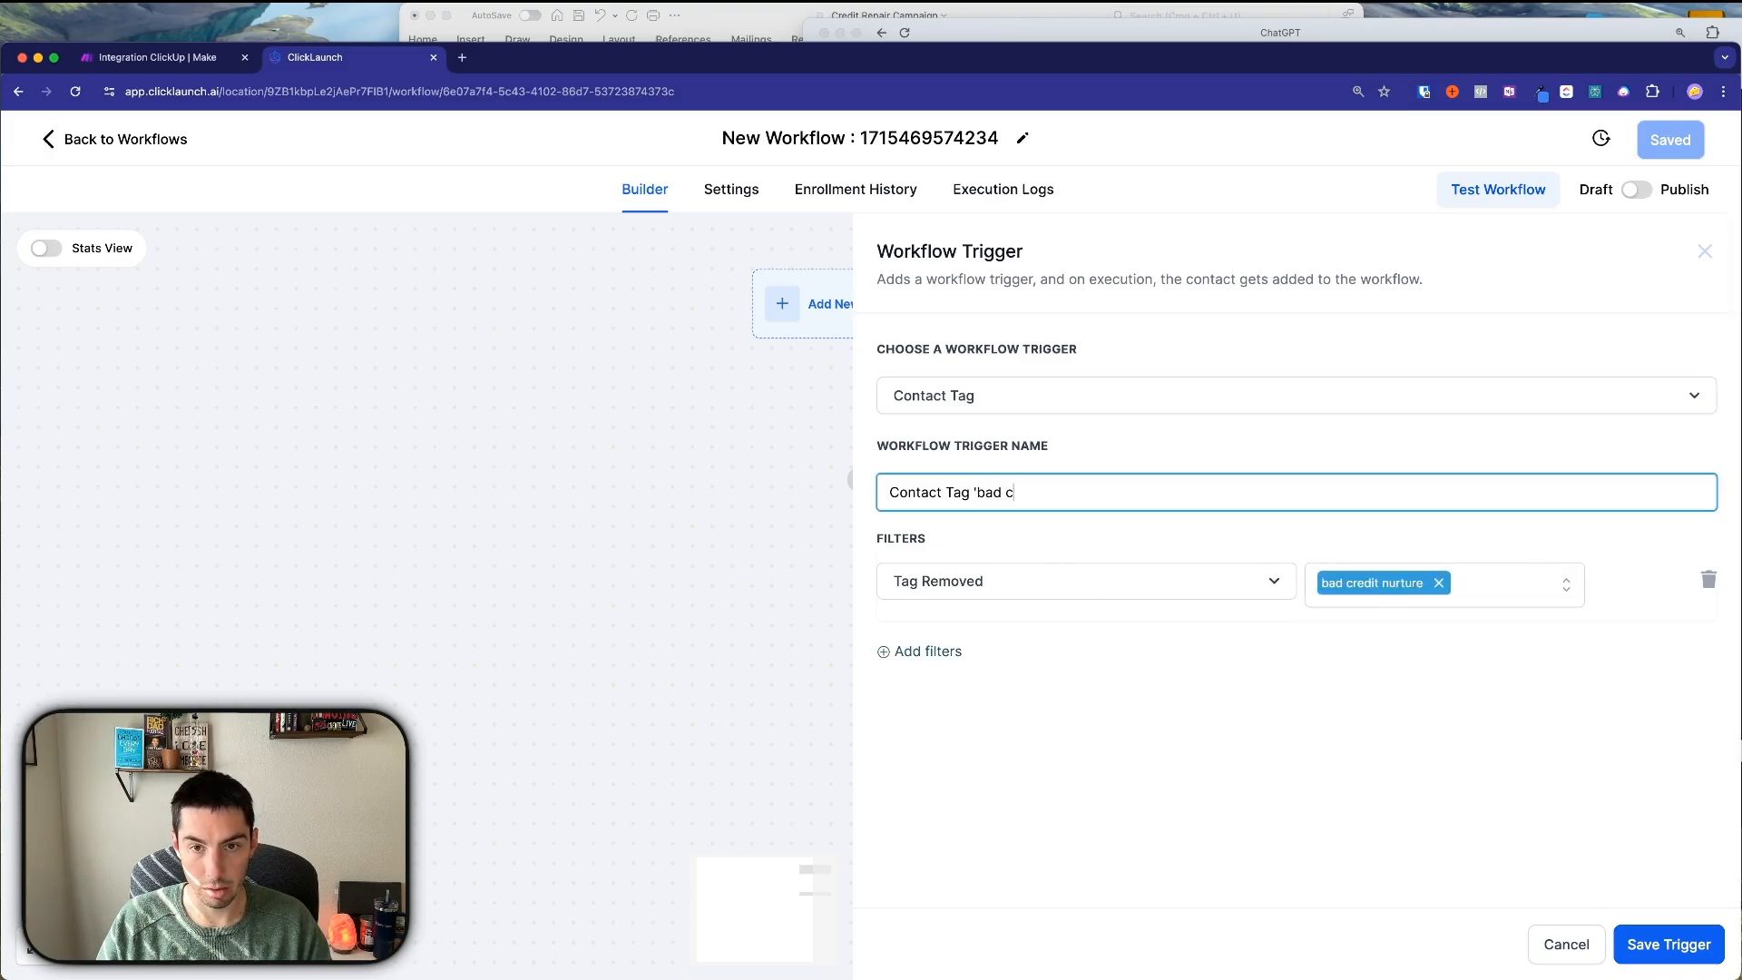
text(redit nurutre')
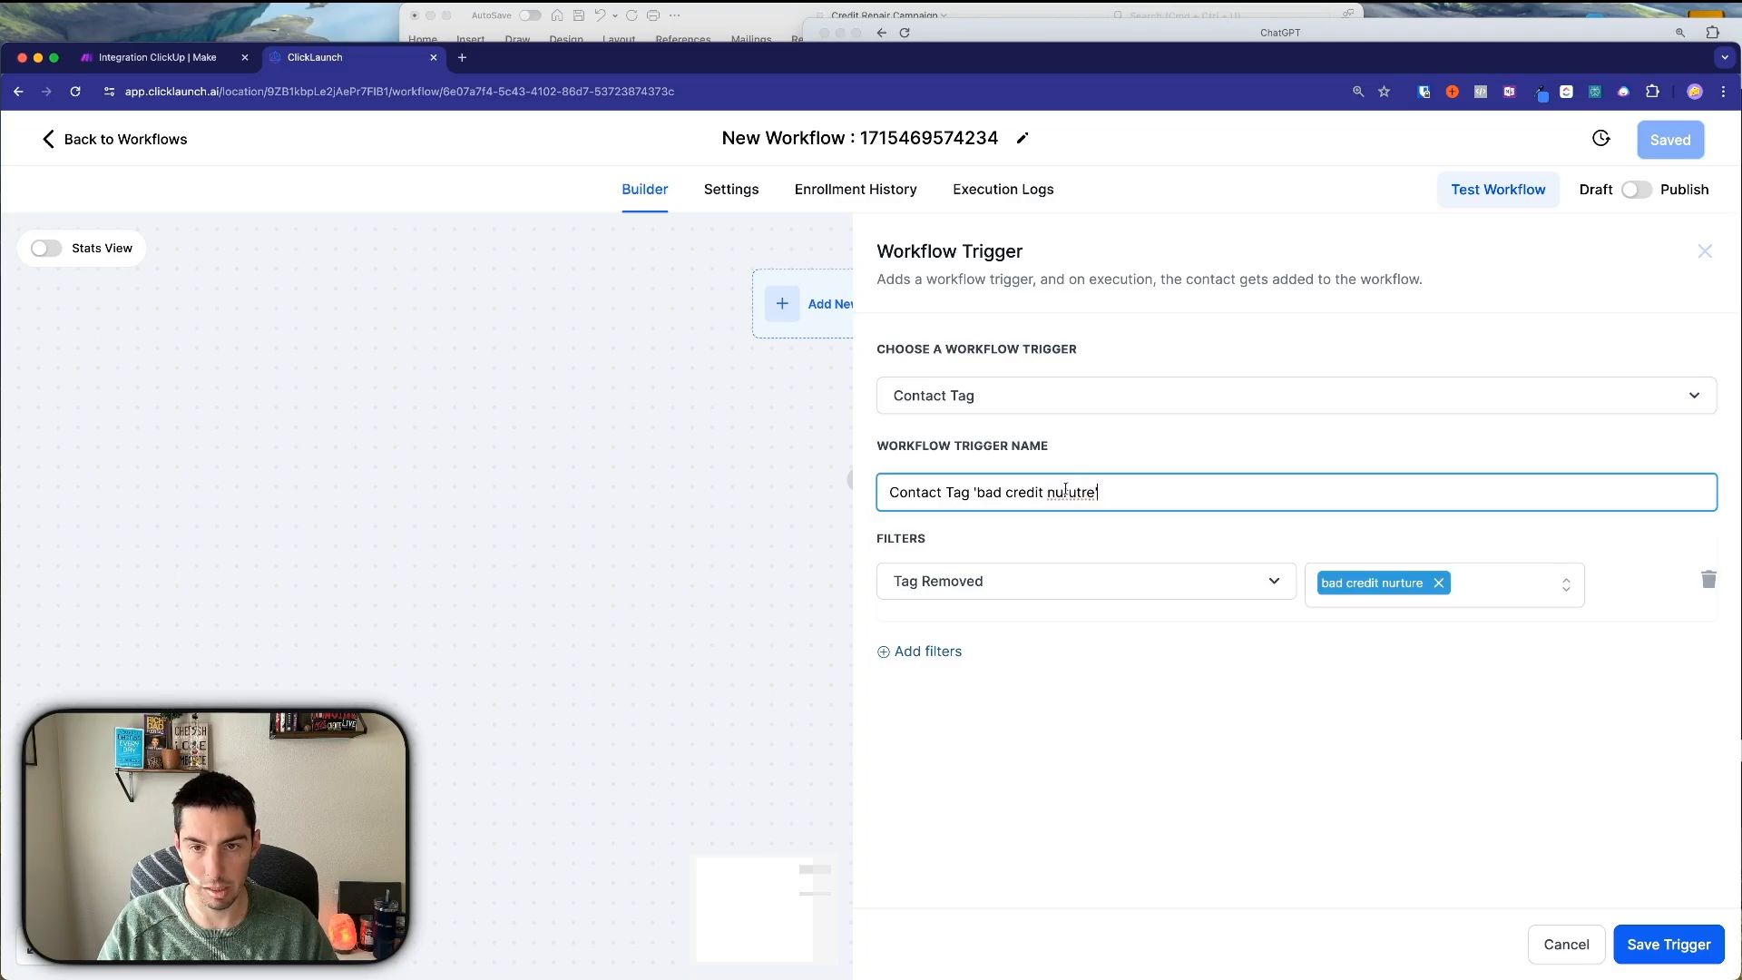
right_click(1066, 491)
click(1089, 498)
click(1629, 944)
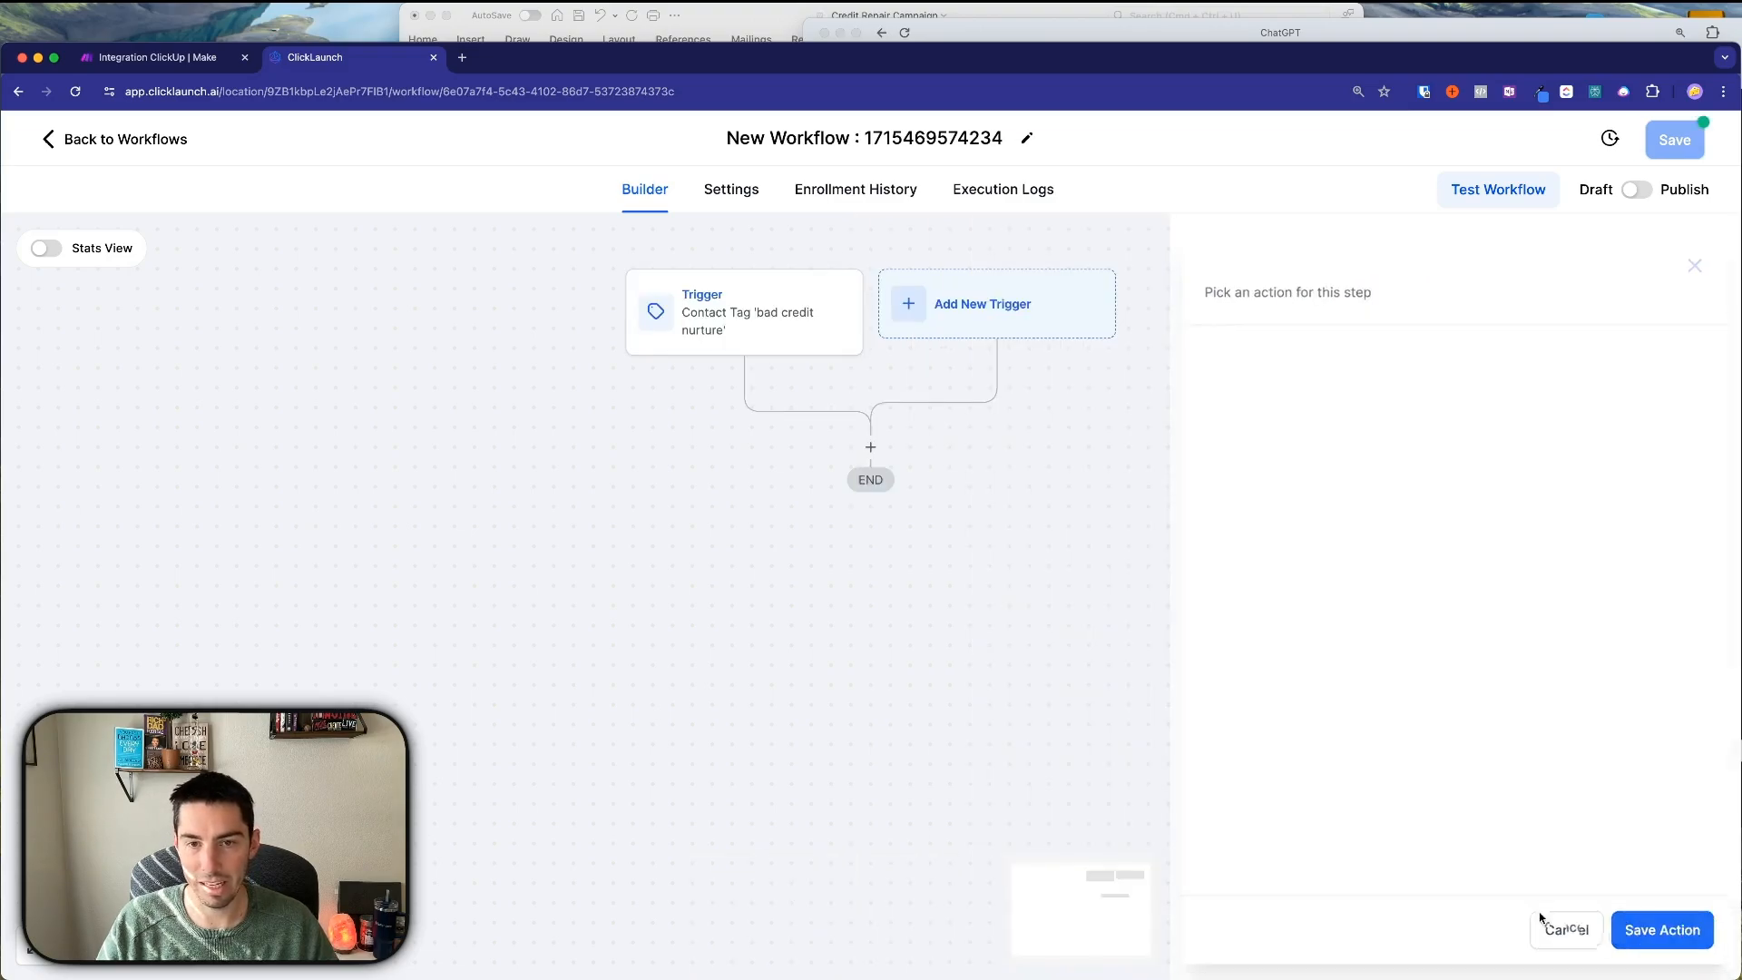
Add a Remove From Workflow action targeting another workflow, Credit Repair Campaign.
click(1542, 926)
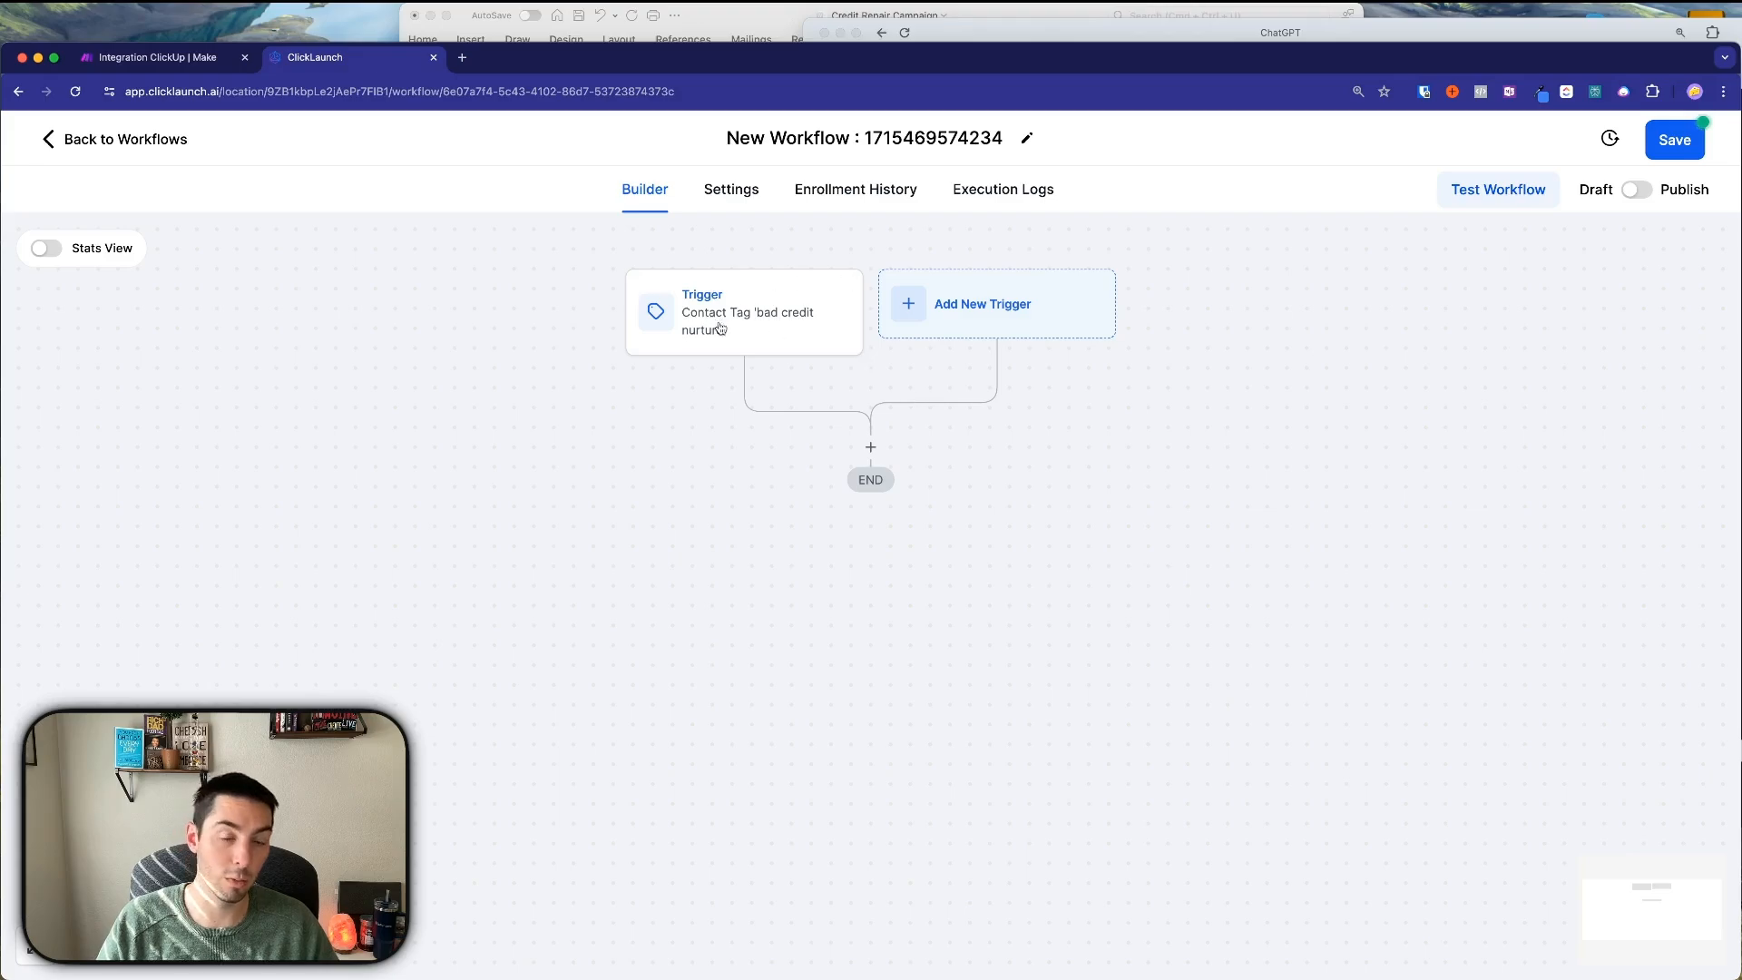
click(870, 447)
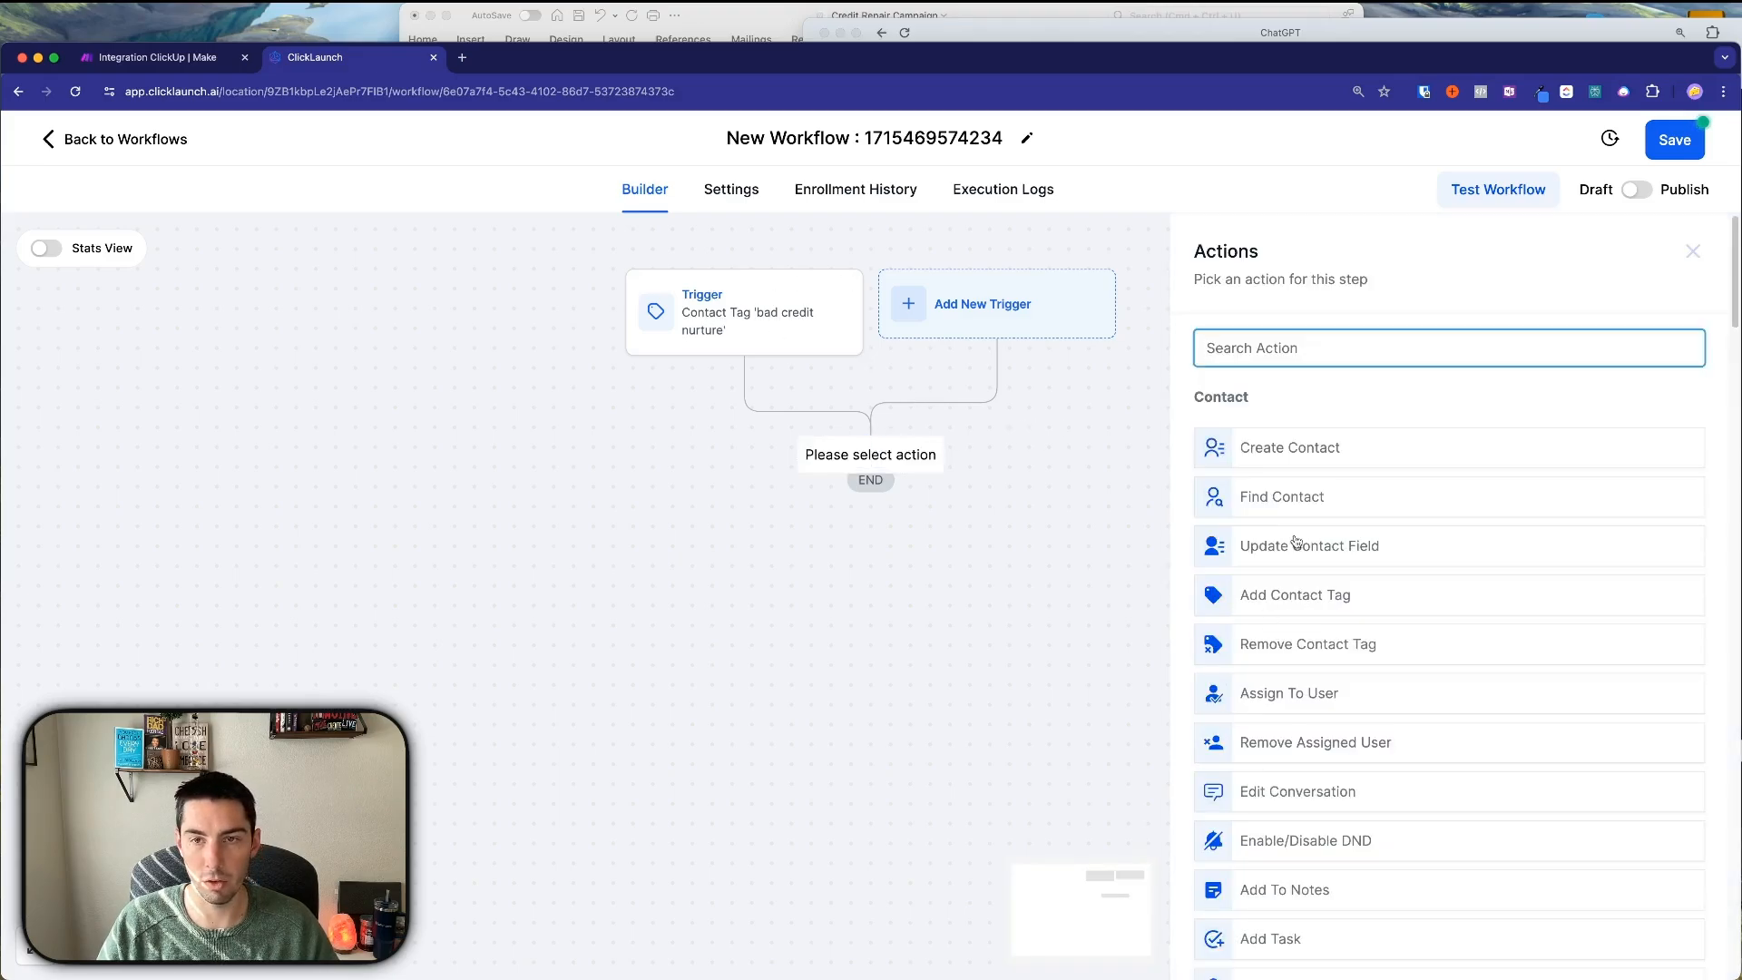
text(remo)
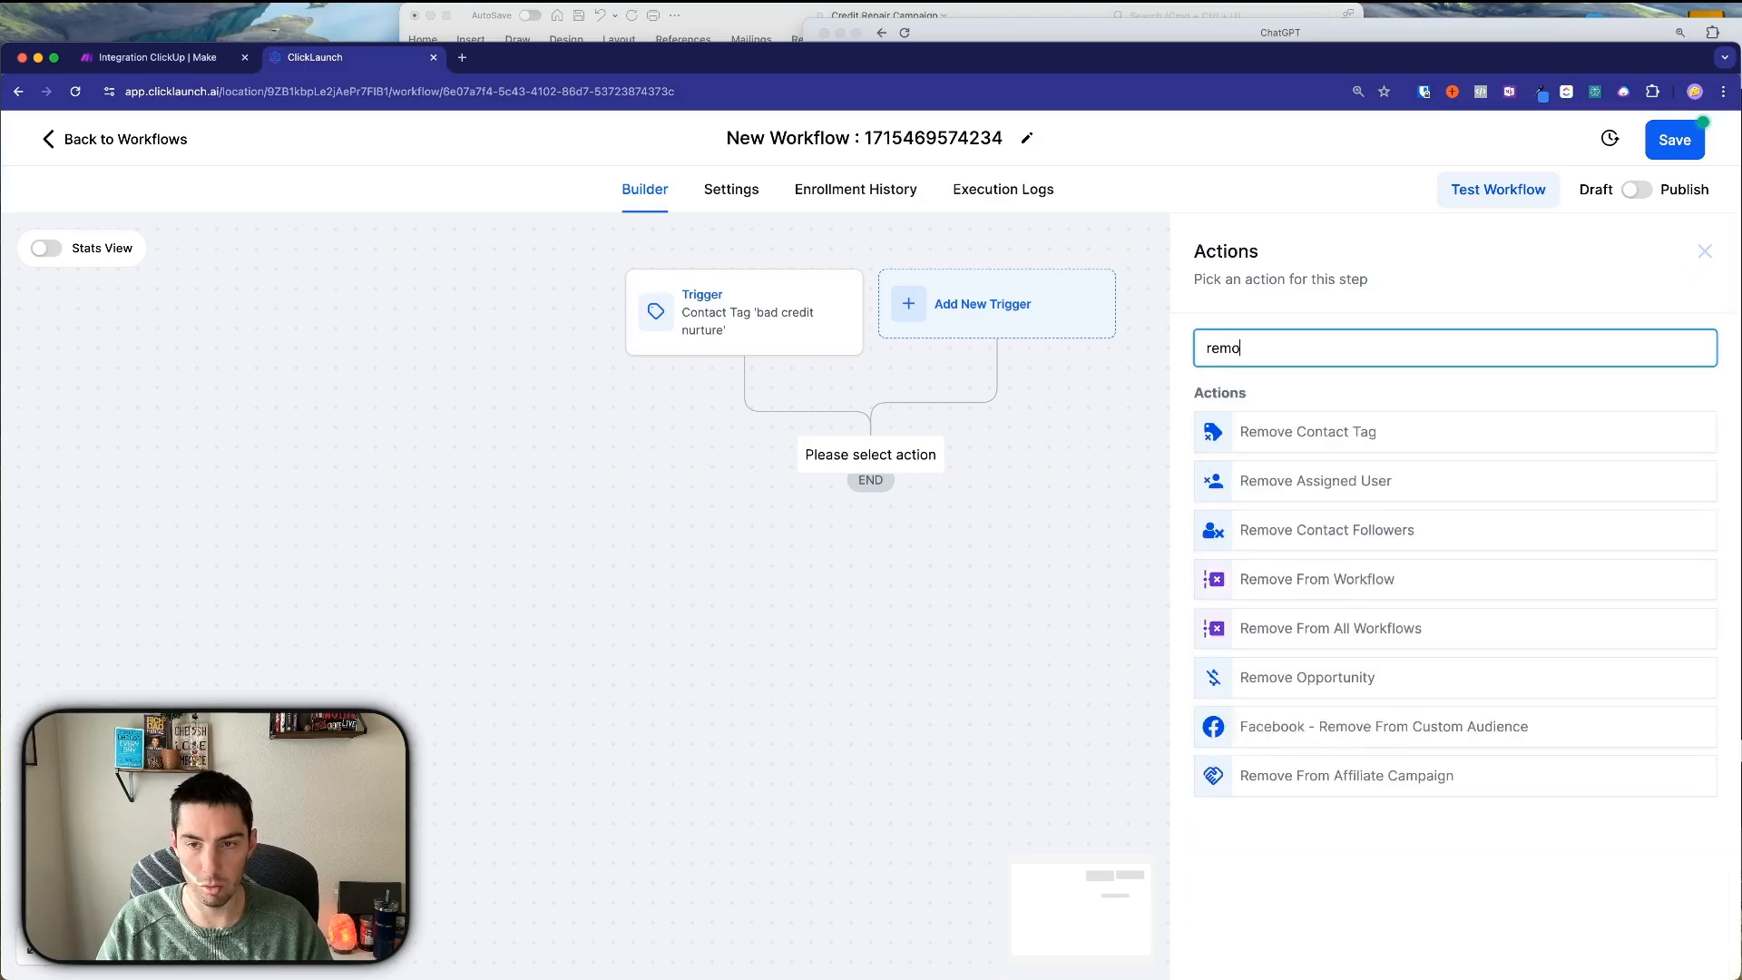
click(1473, 592)
click(1215, 468)
click(1217, 490)
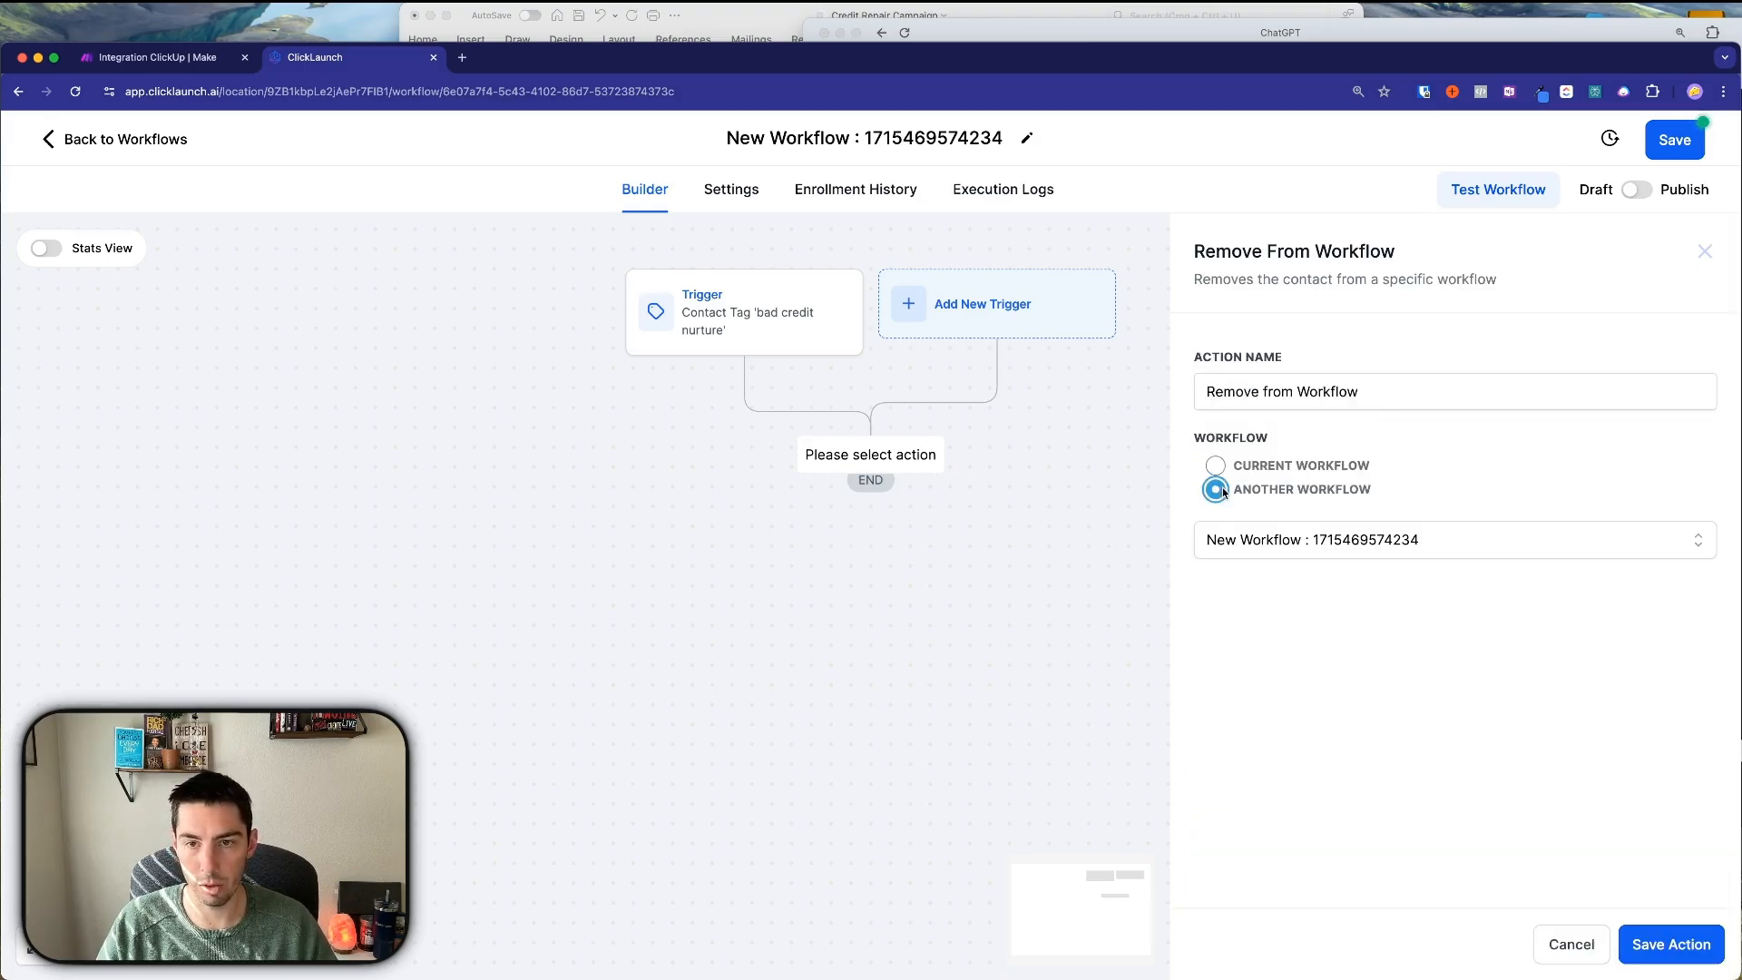
click(1312, 540)
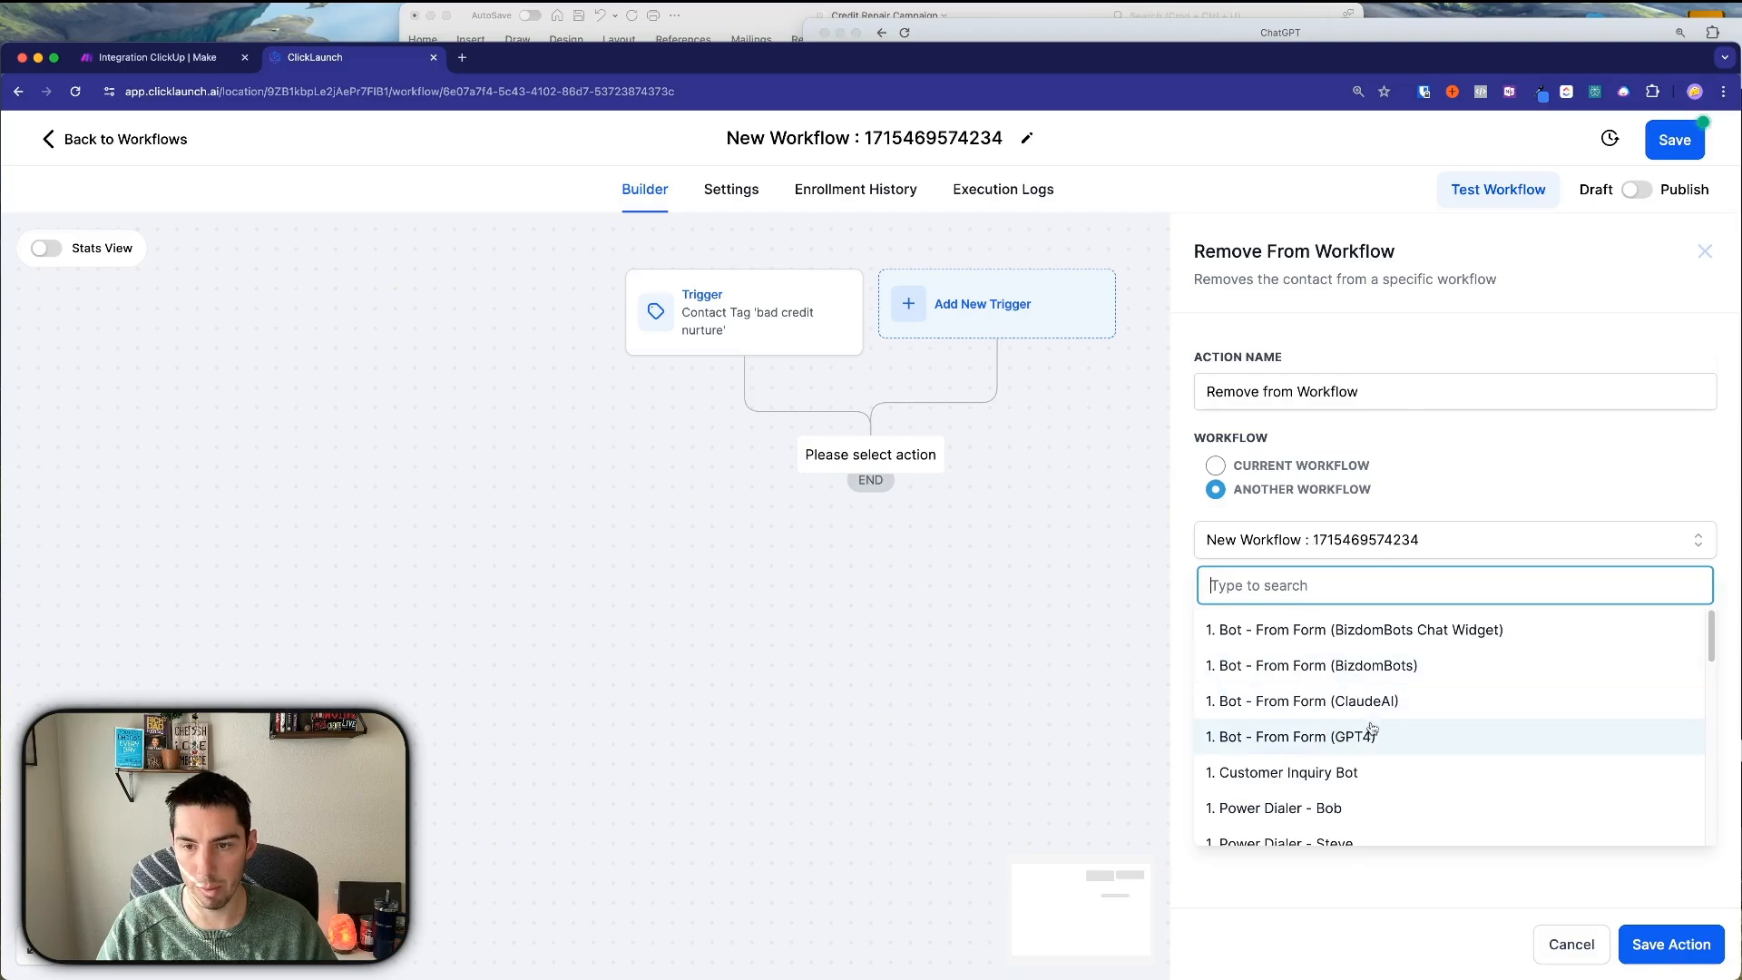
scroll(1372, 728, down, 5)
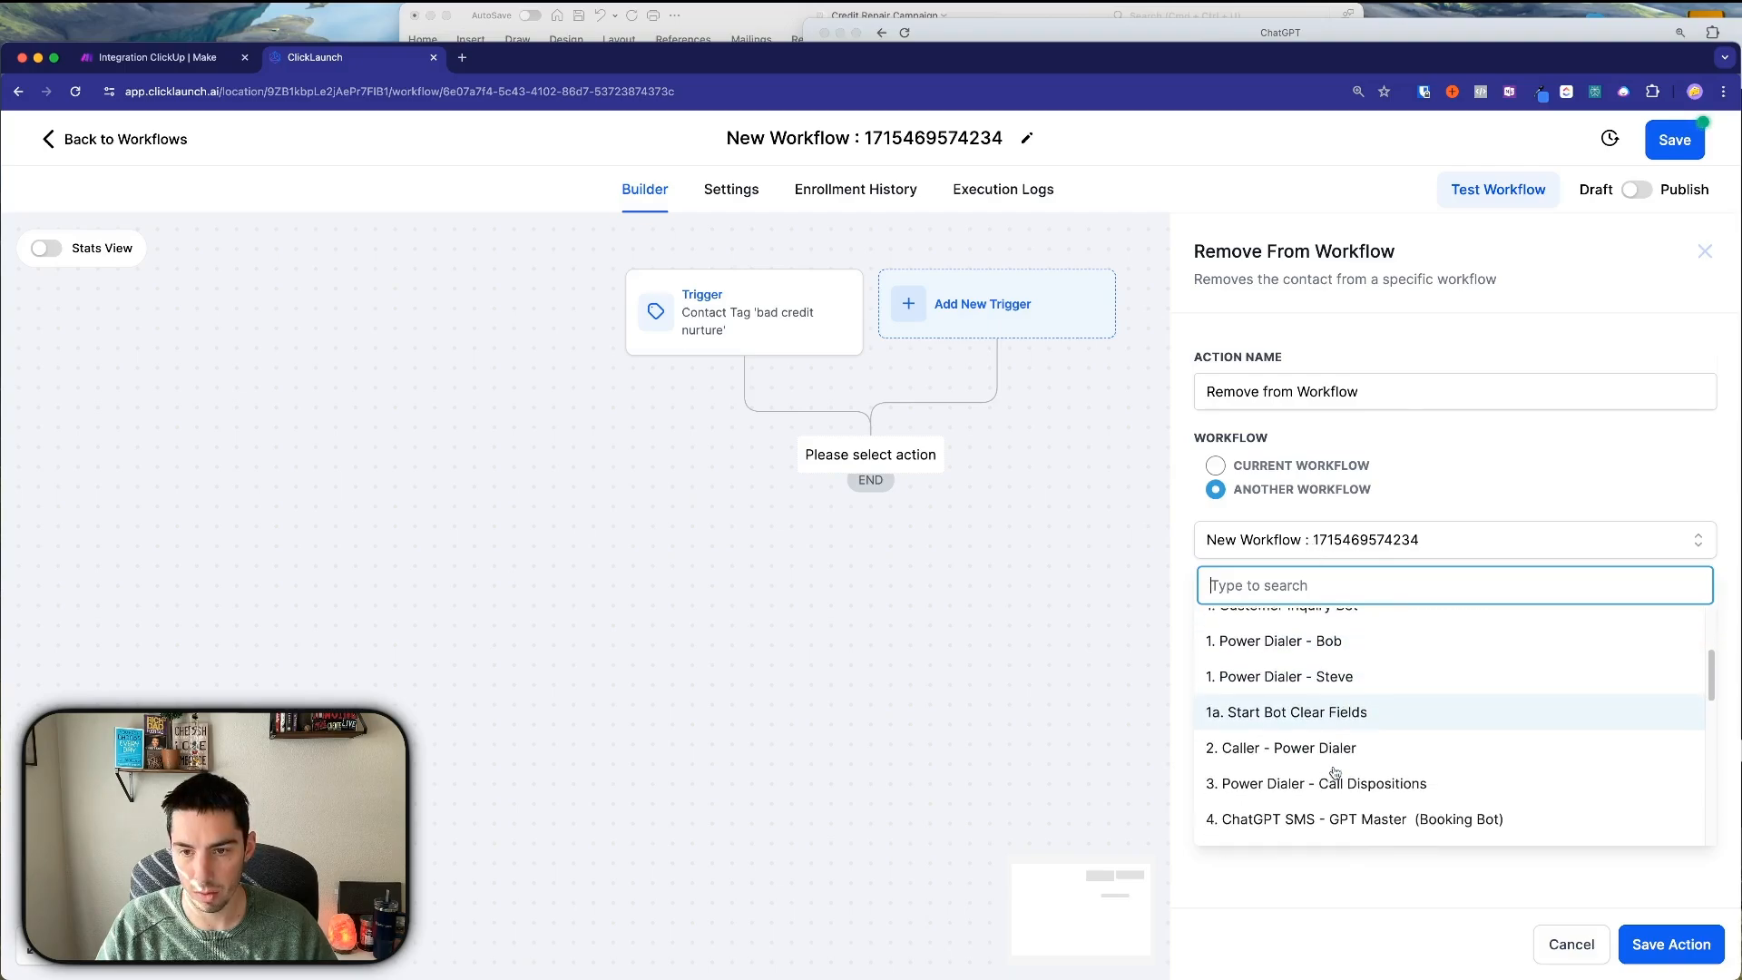
scroll(1335, 772, down, 5)
scroll(1283, 669, up, 2)
text(b)
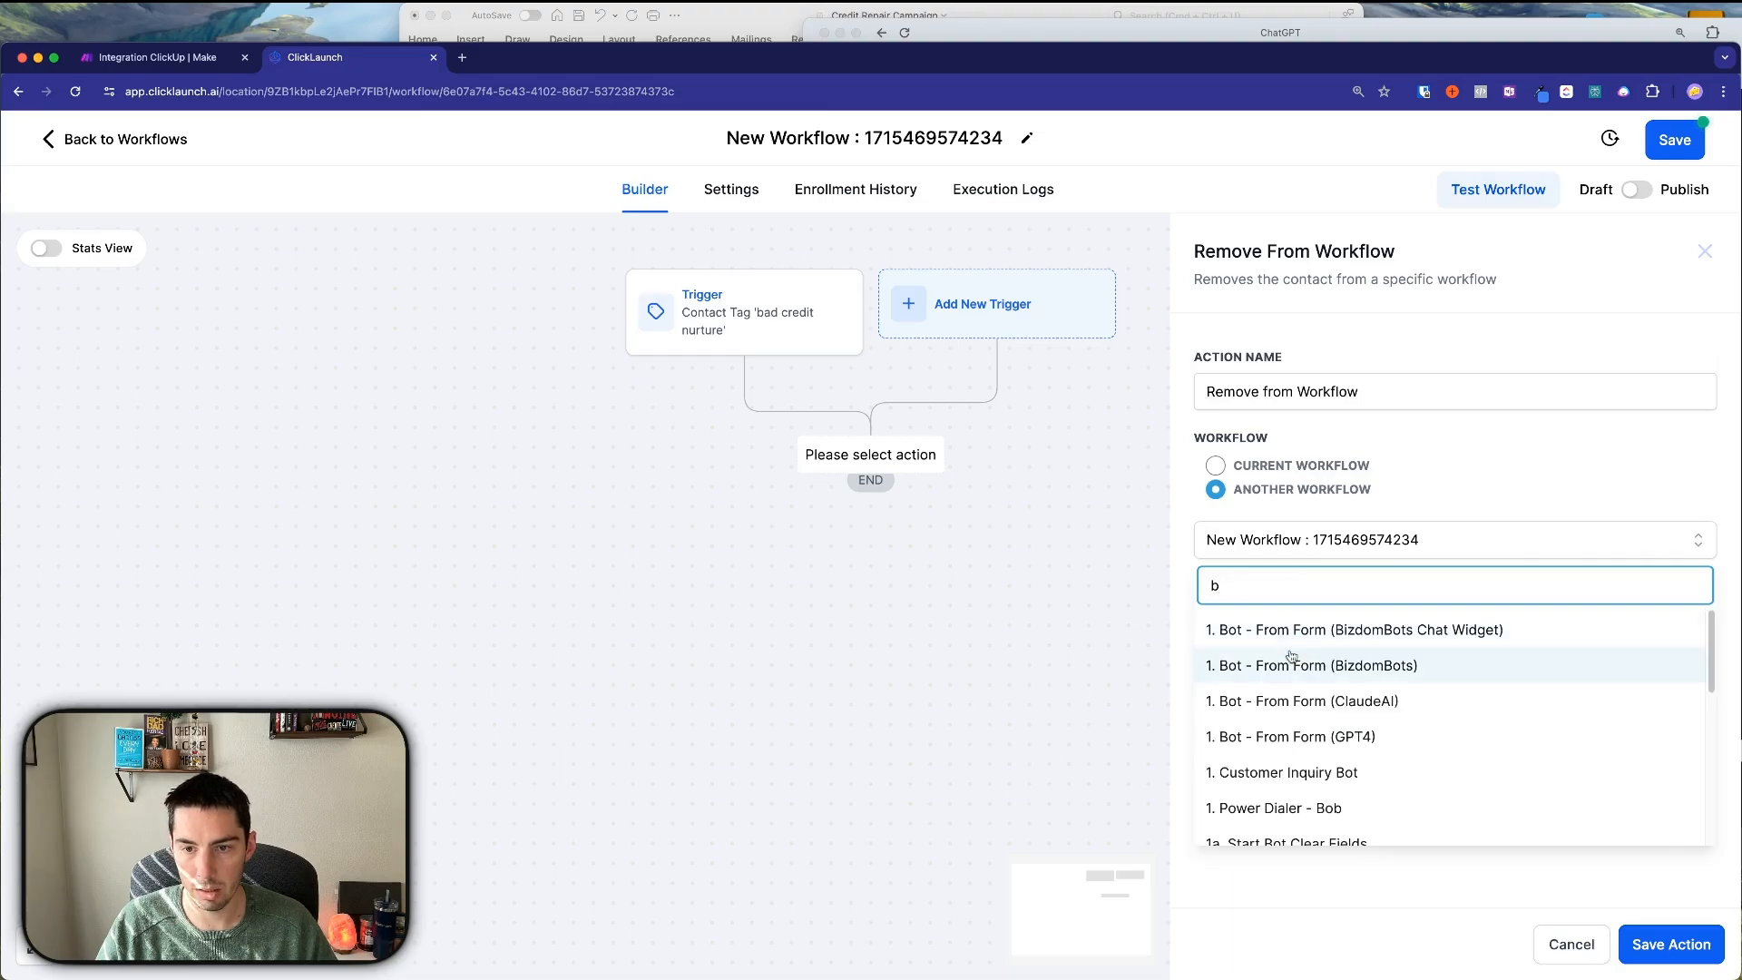
key(BackSpace)
scroll(1289, 716, down, 5)
click(1270, 716)
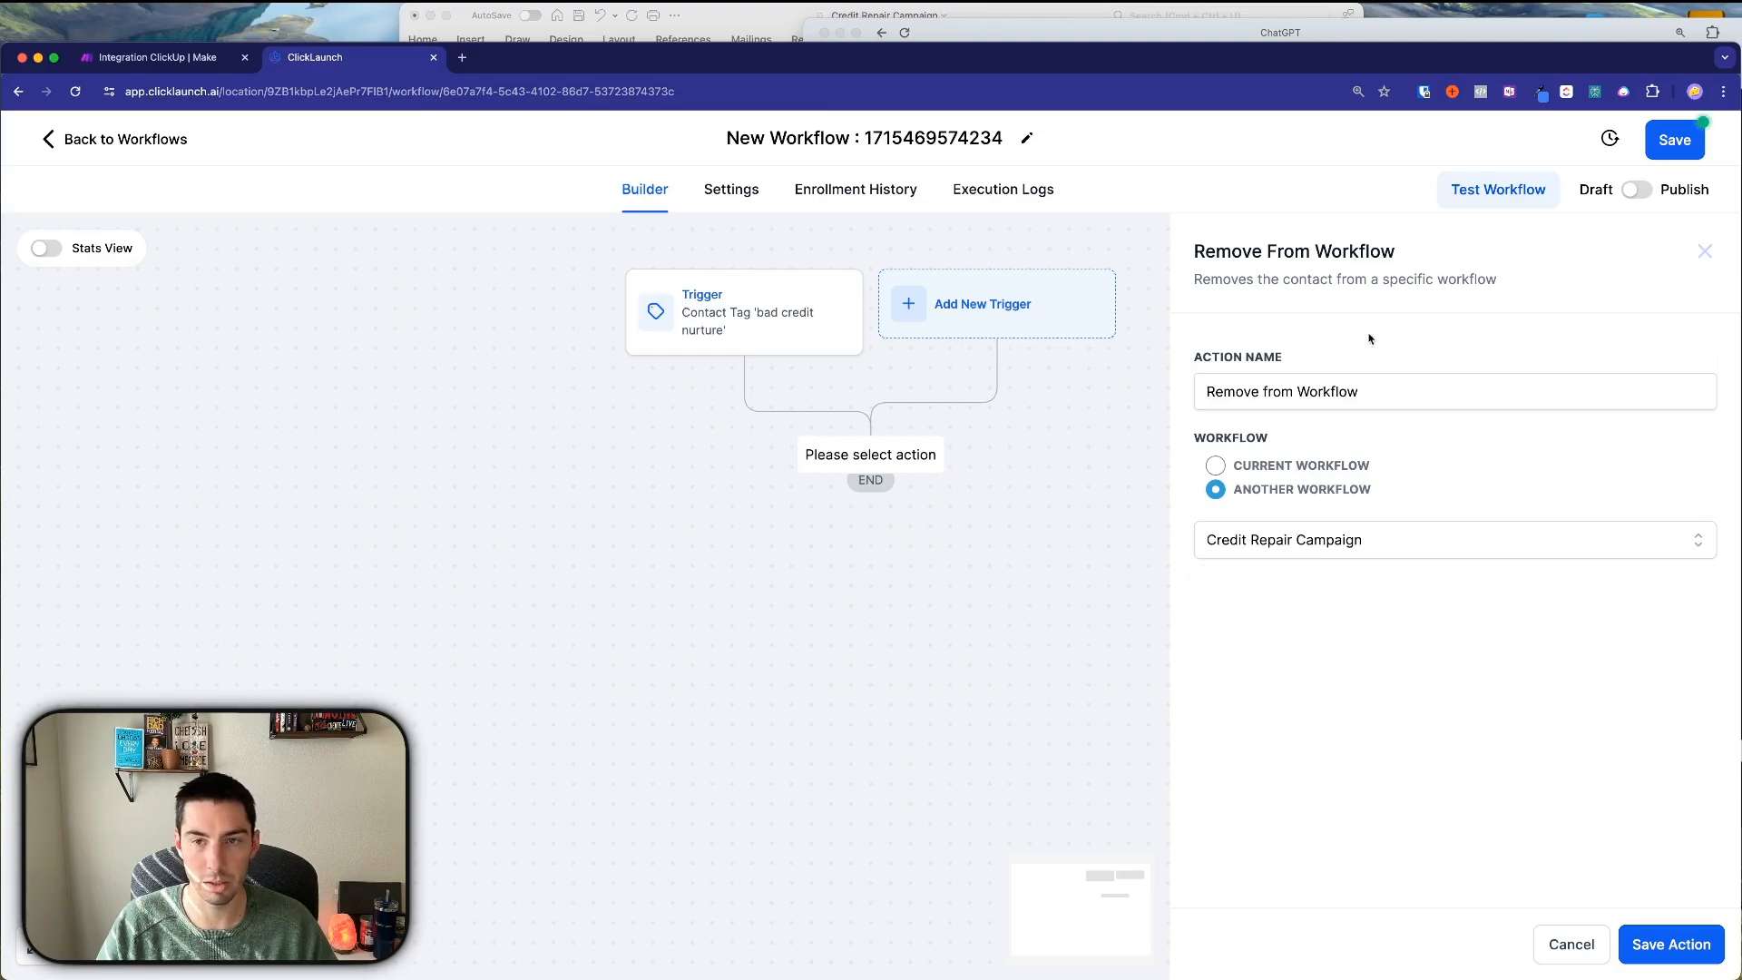
Append 'Credit Repair Campaign' to the action name and save the action.
click(1372, 386)
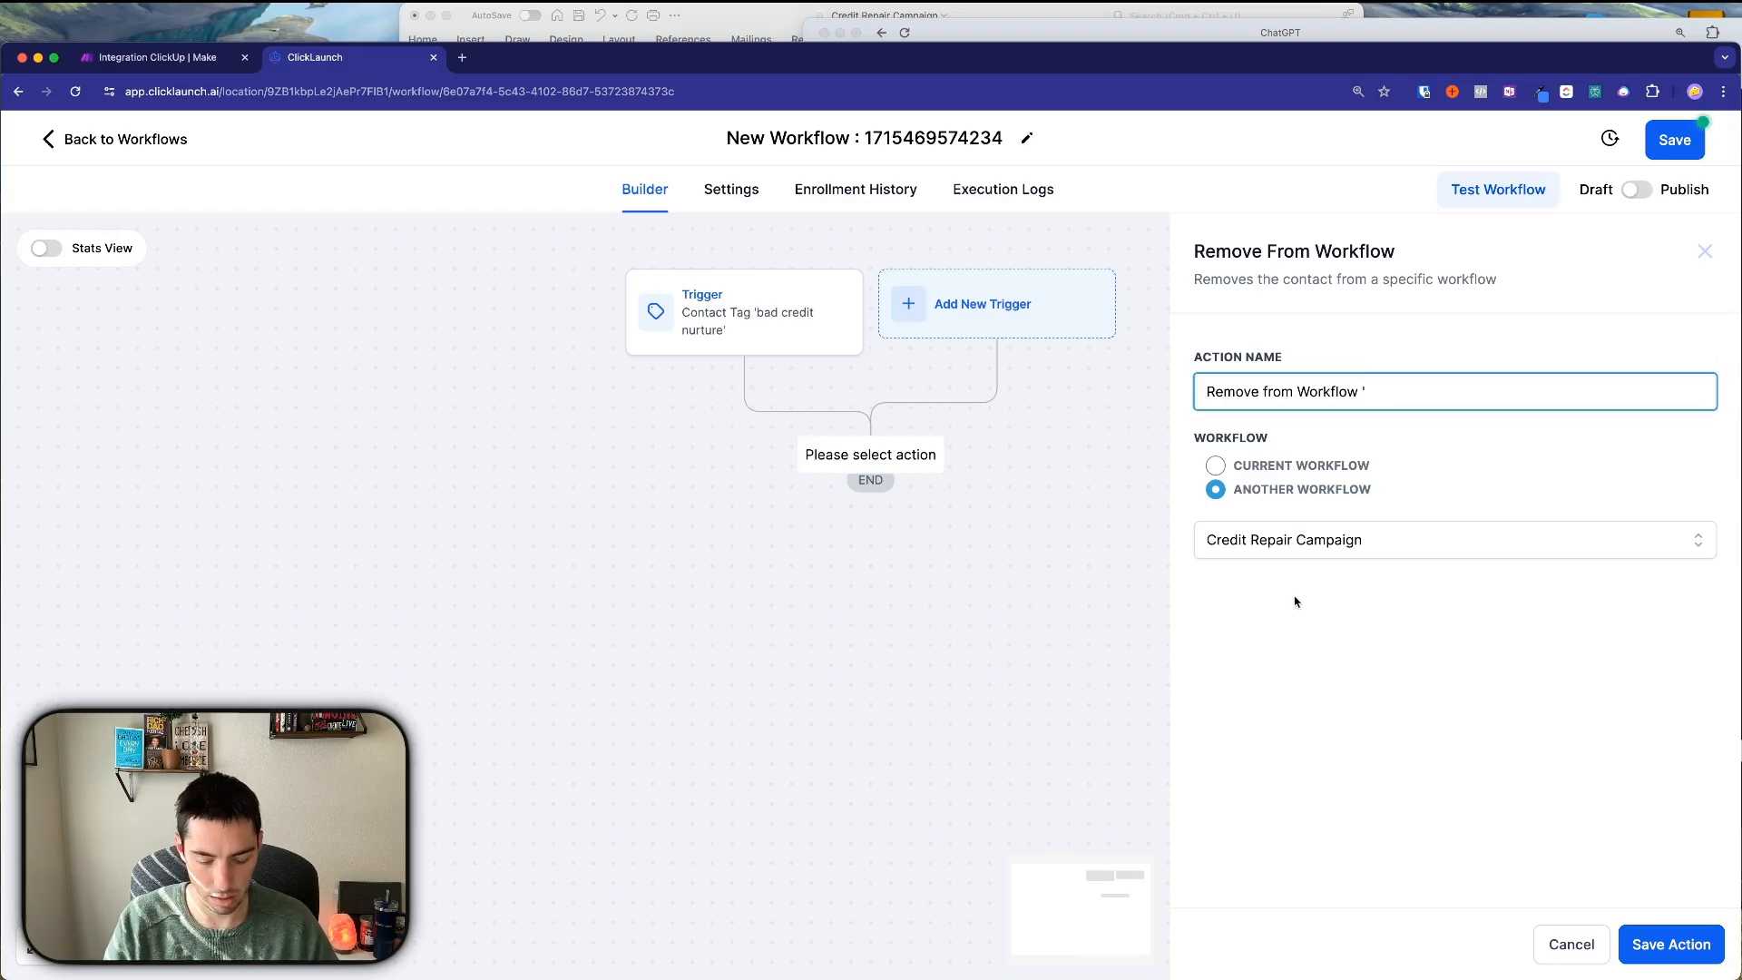
key(super+shift+4)
drag(1203, 528, 1378, 550)
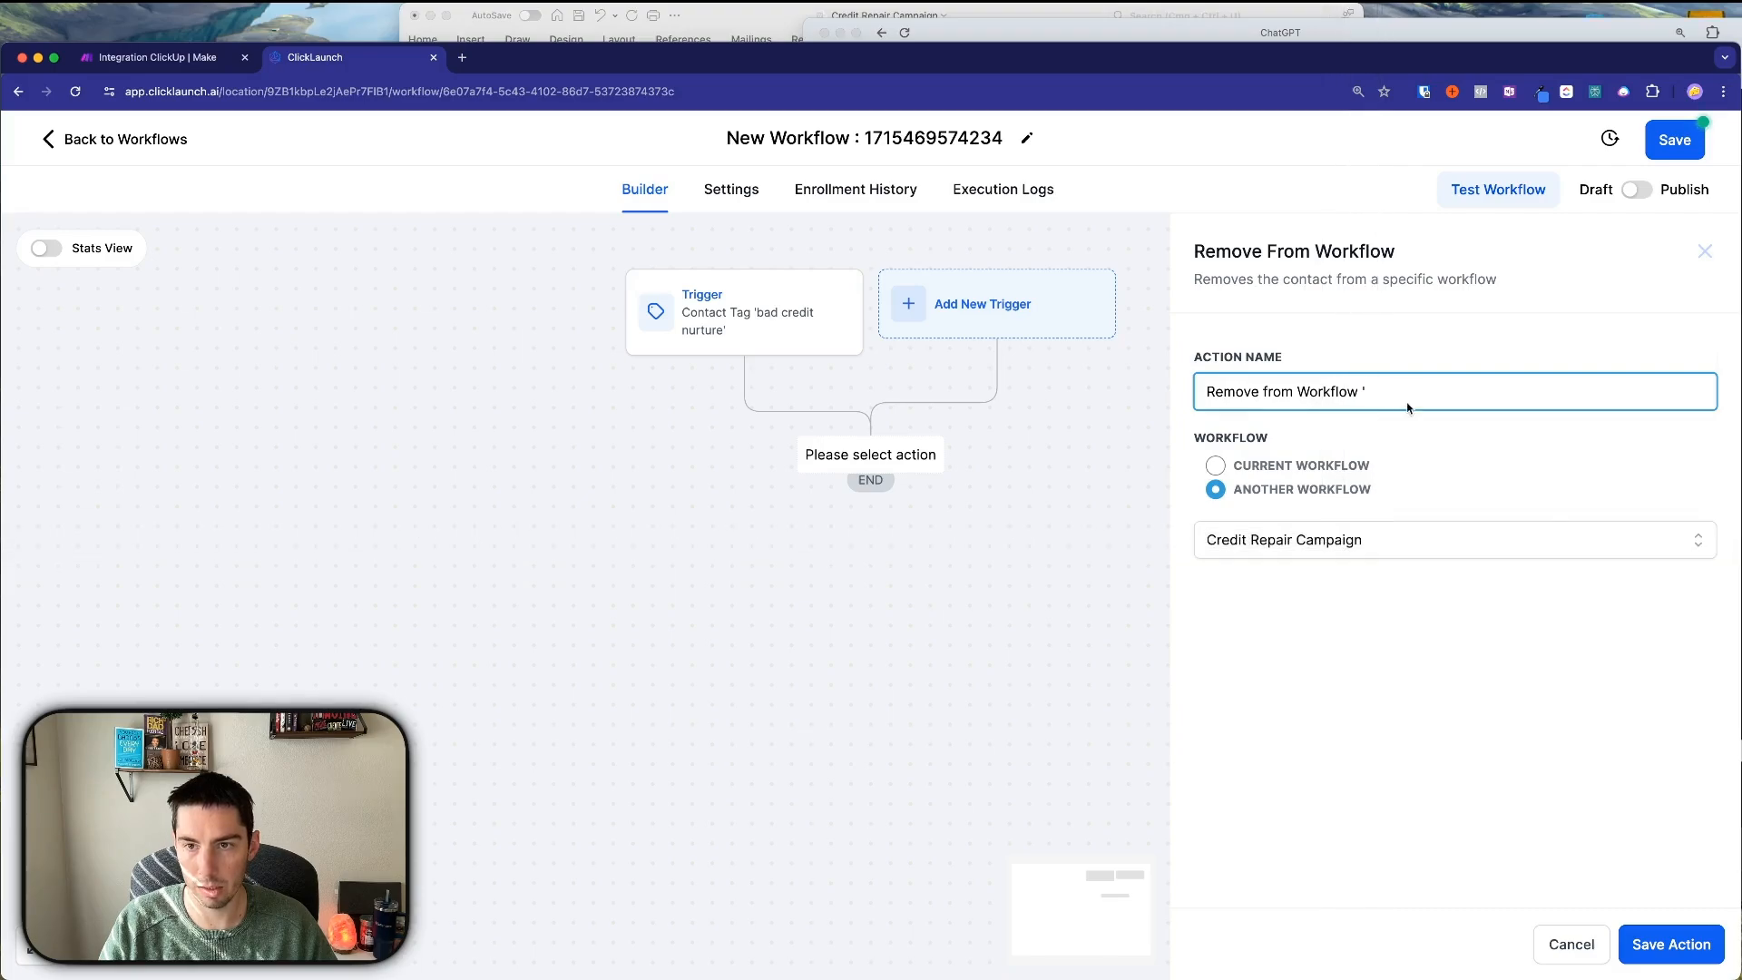
text(')
text(Credit Repair Campaign)
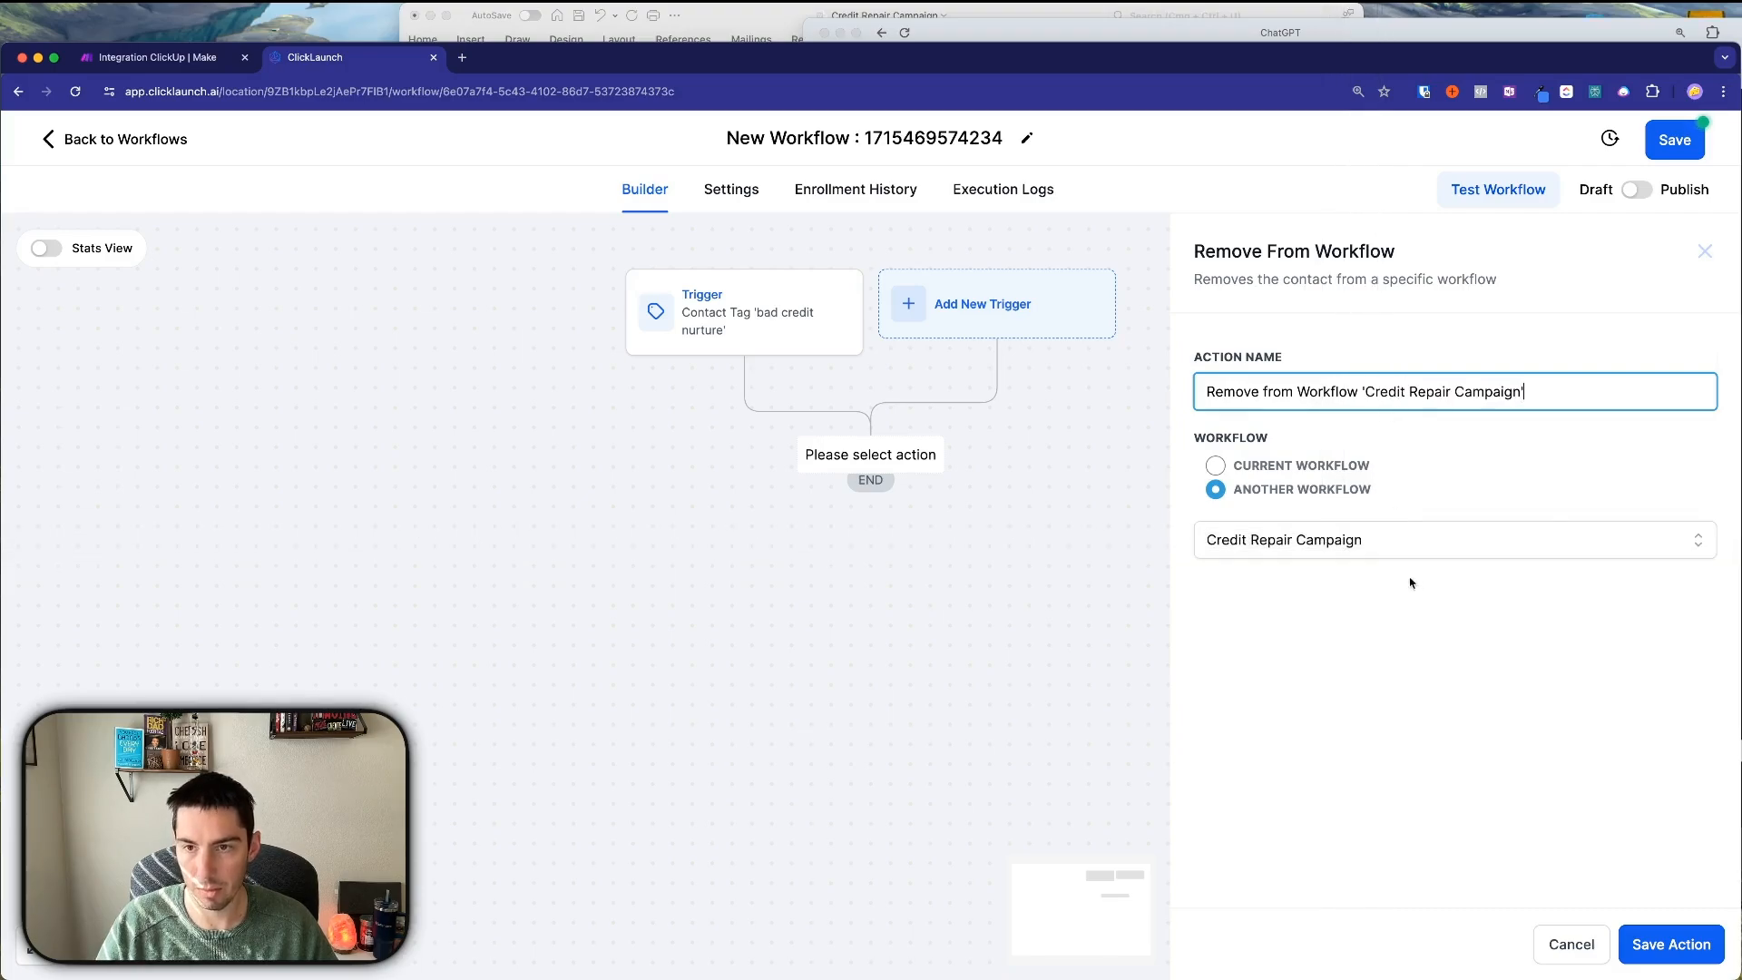
click(1669, 944)
click(878, 138)
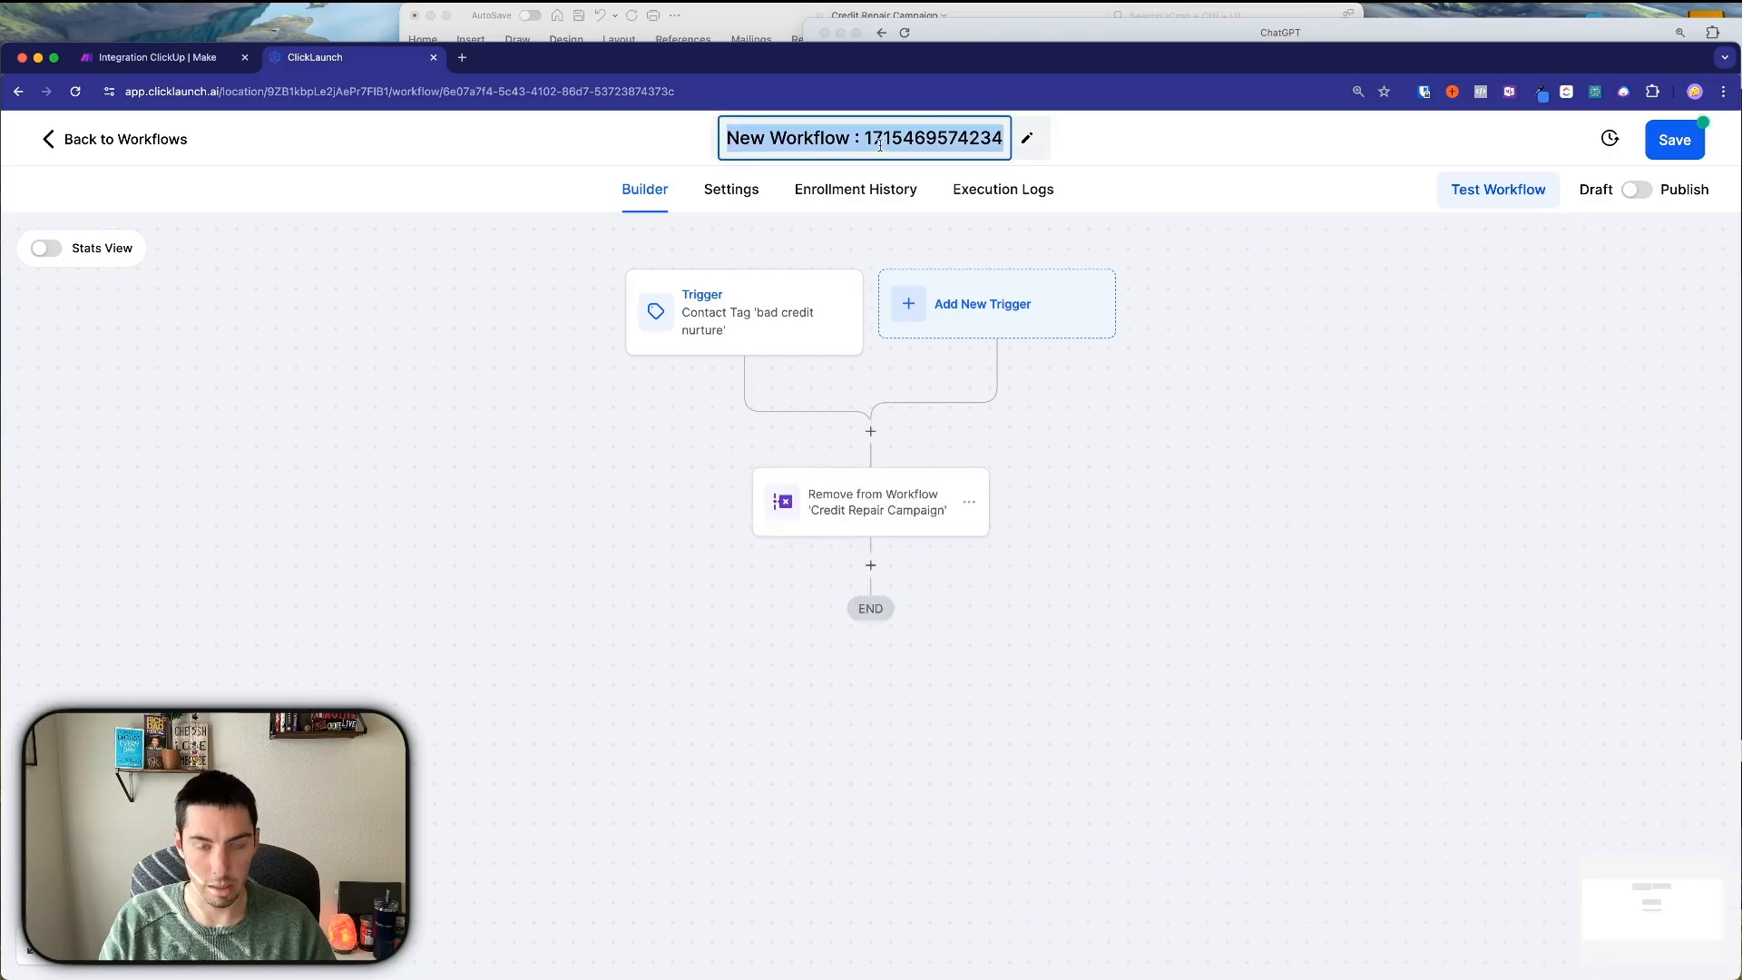
Title the workflow 'Remove from Credit Repair Campaign'.
text(Credit Repair Campaign)
click(765, 138)
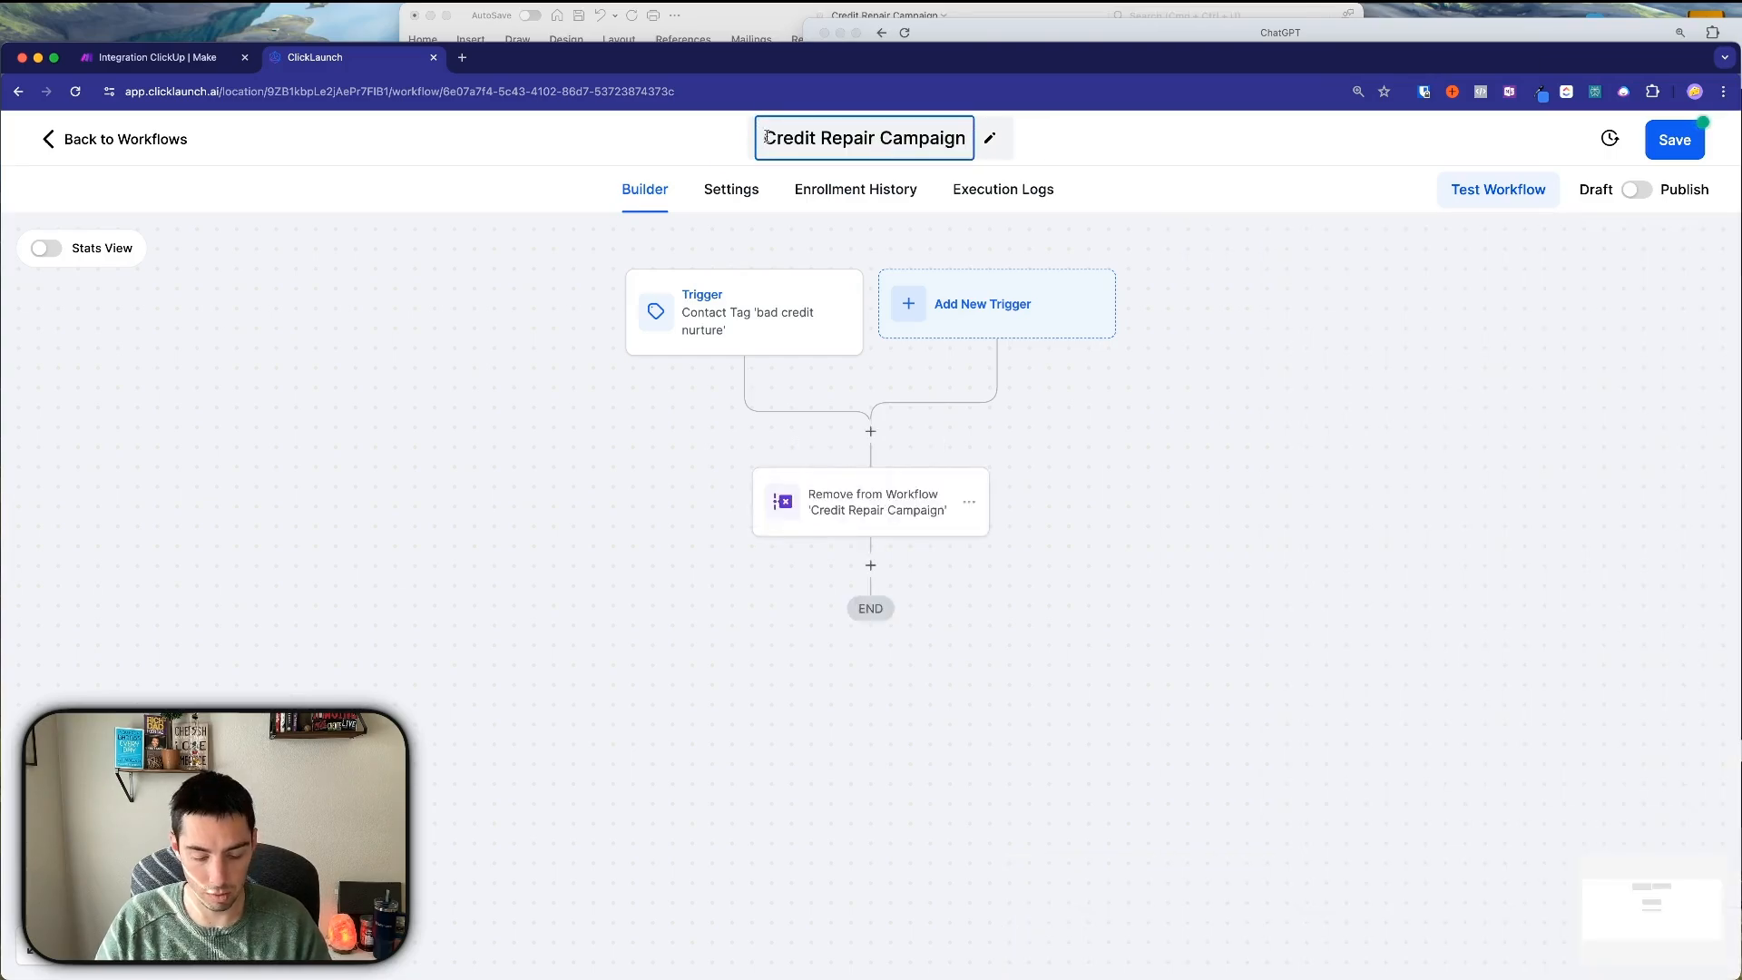
text(Remove from)
key(Return)
Turn on Allow re-entry, publish and save the workflow, then return to the workflow list.
click(727, 190)
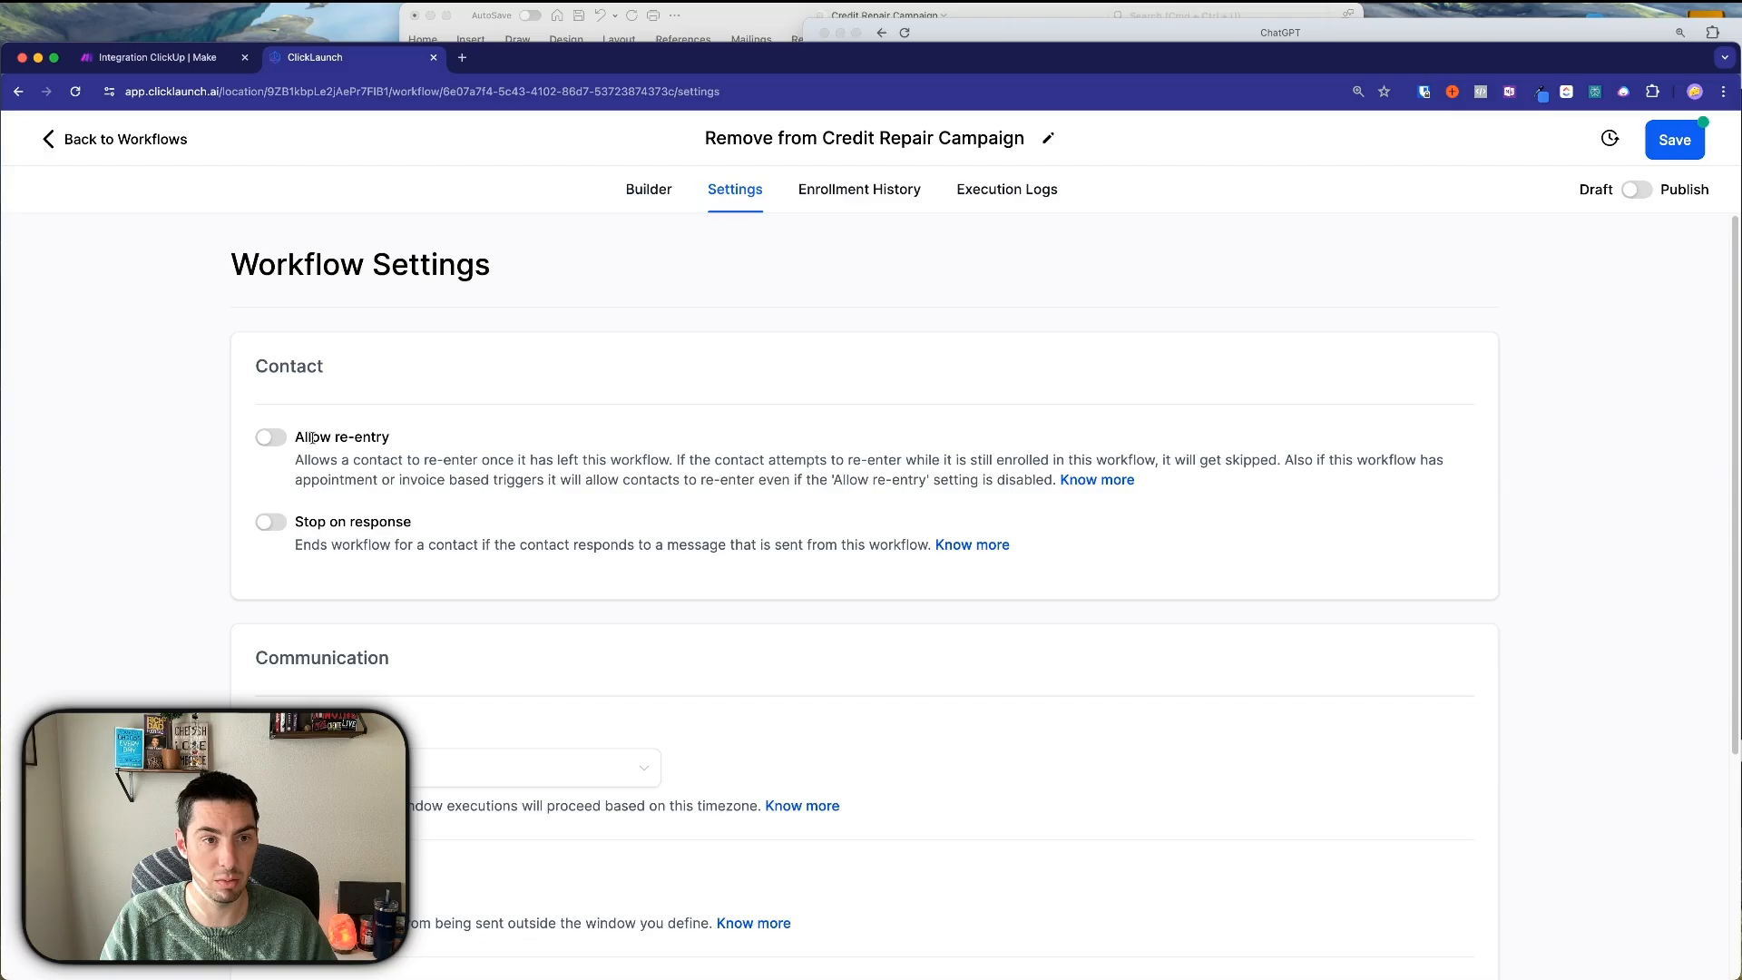
click(274, 439)
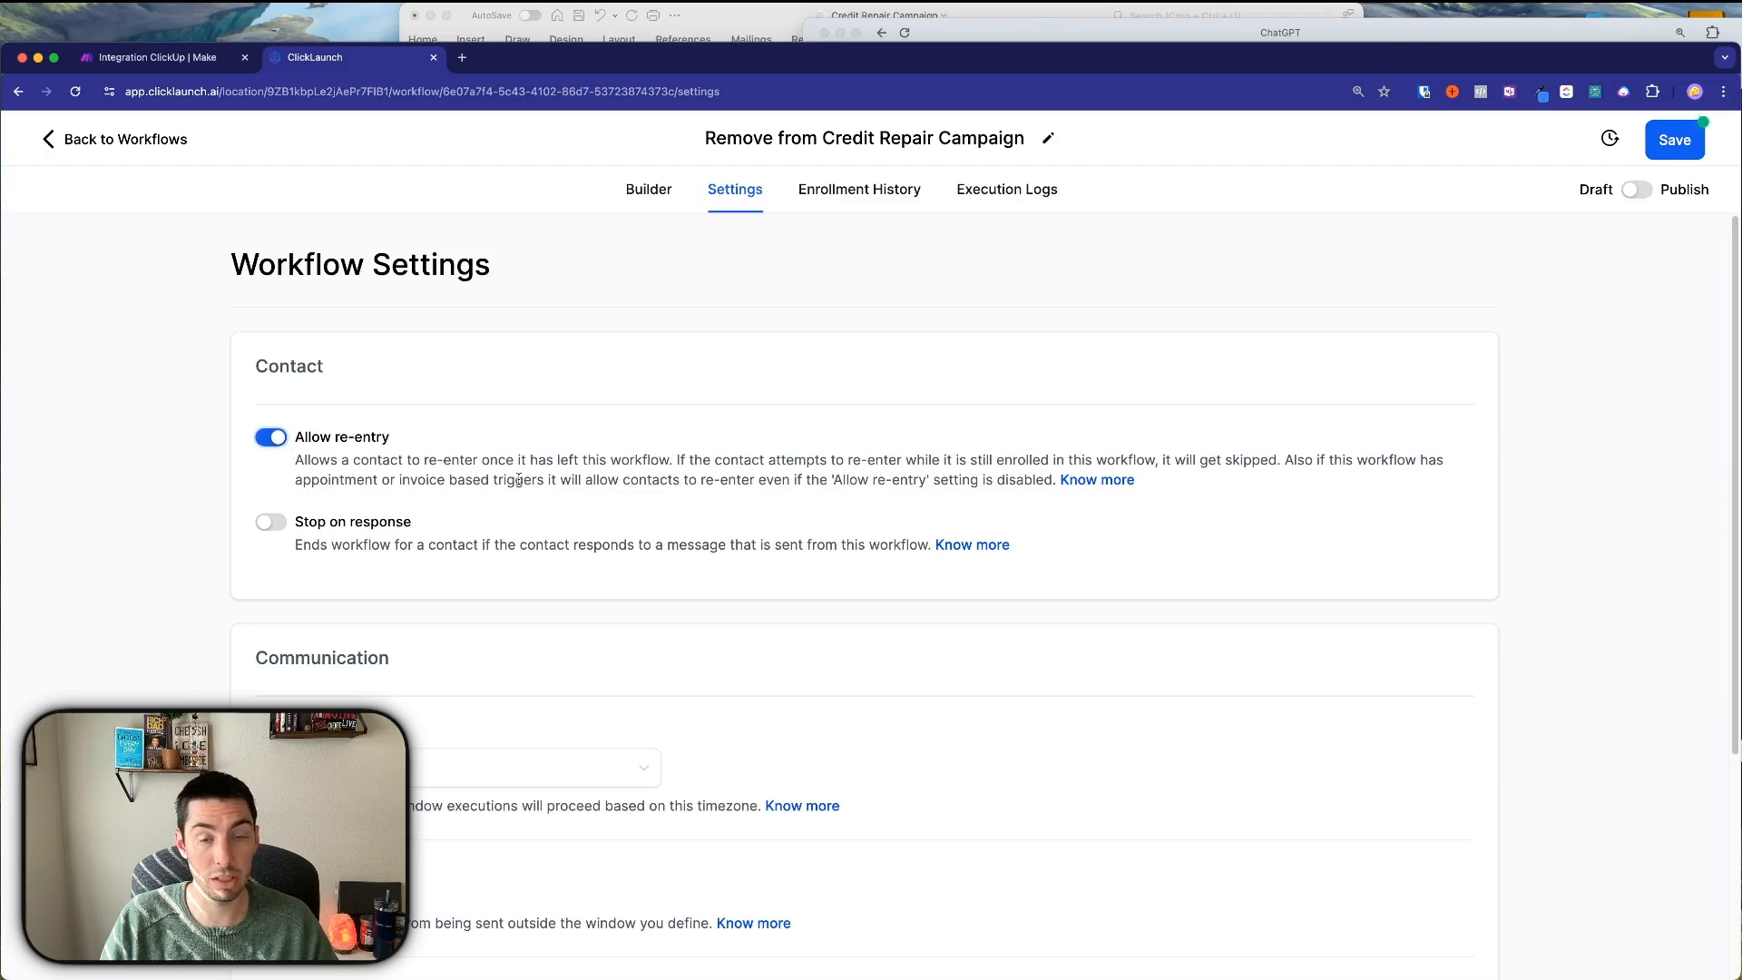
scroll(529, 496, down, 4)
scroll(528, 490, up, 4)
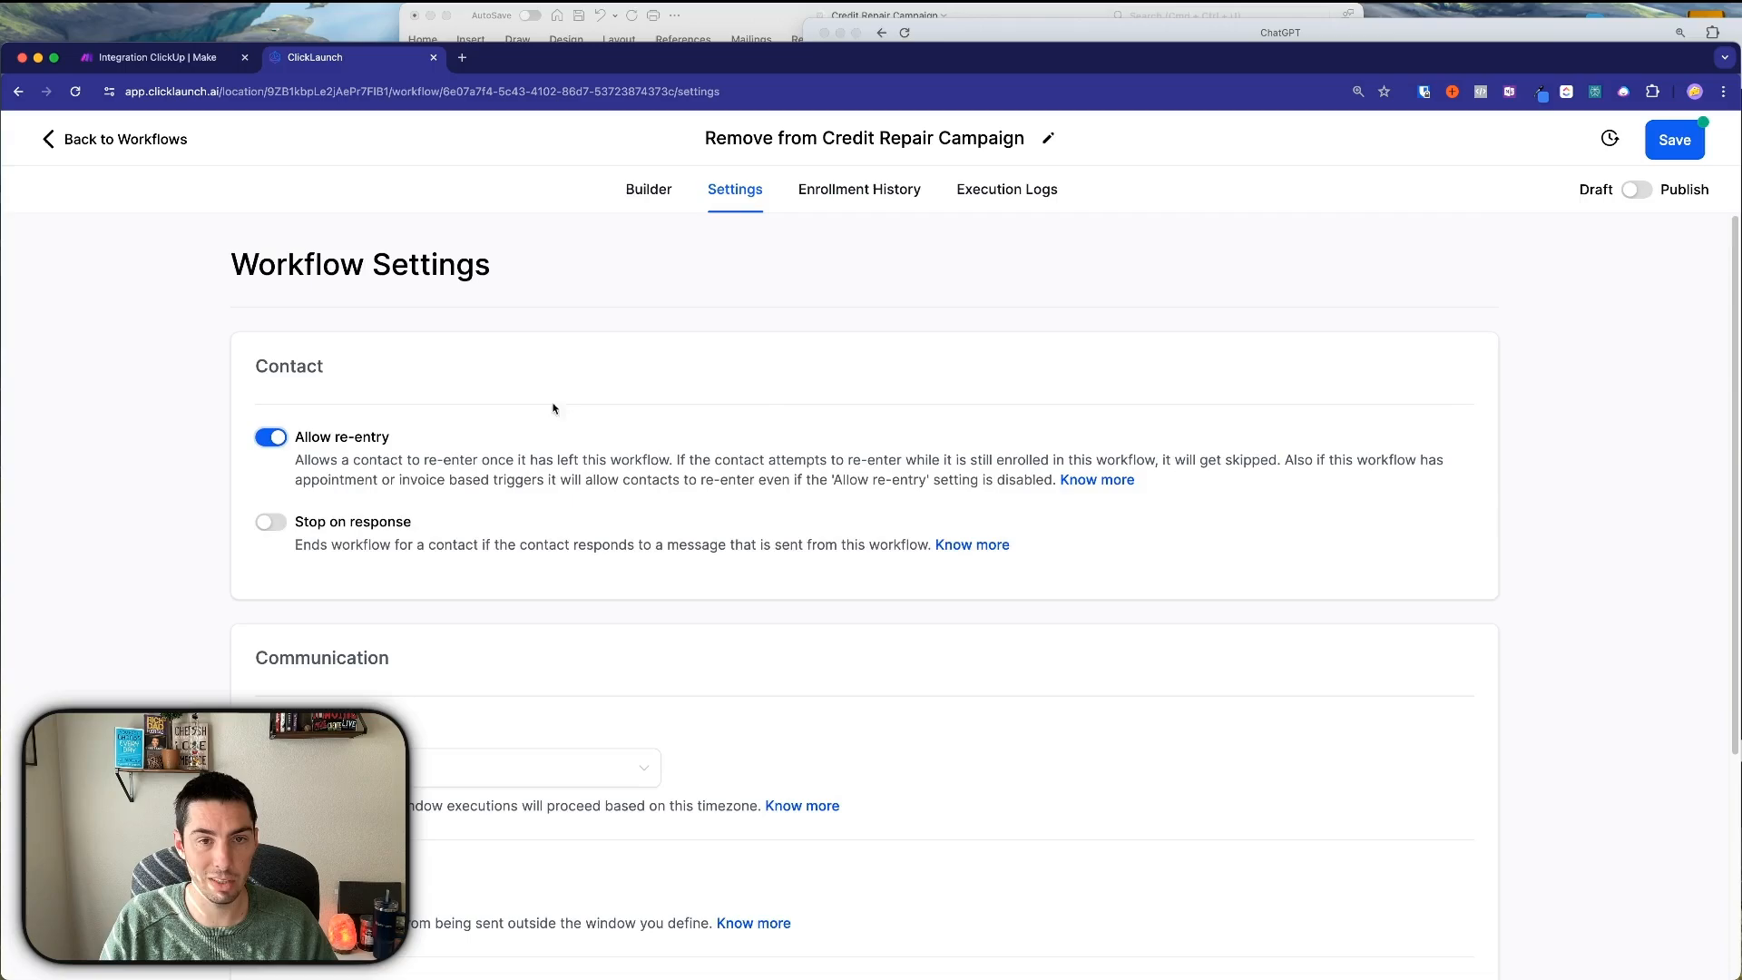
click(1644, 190)
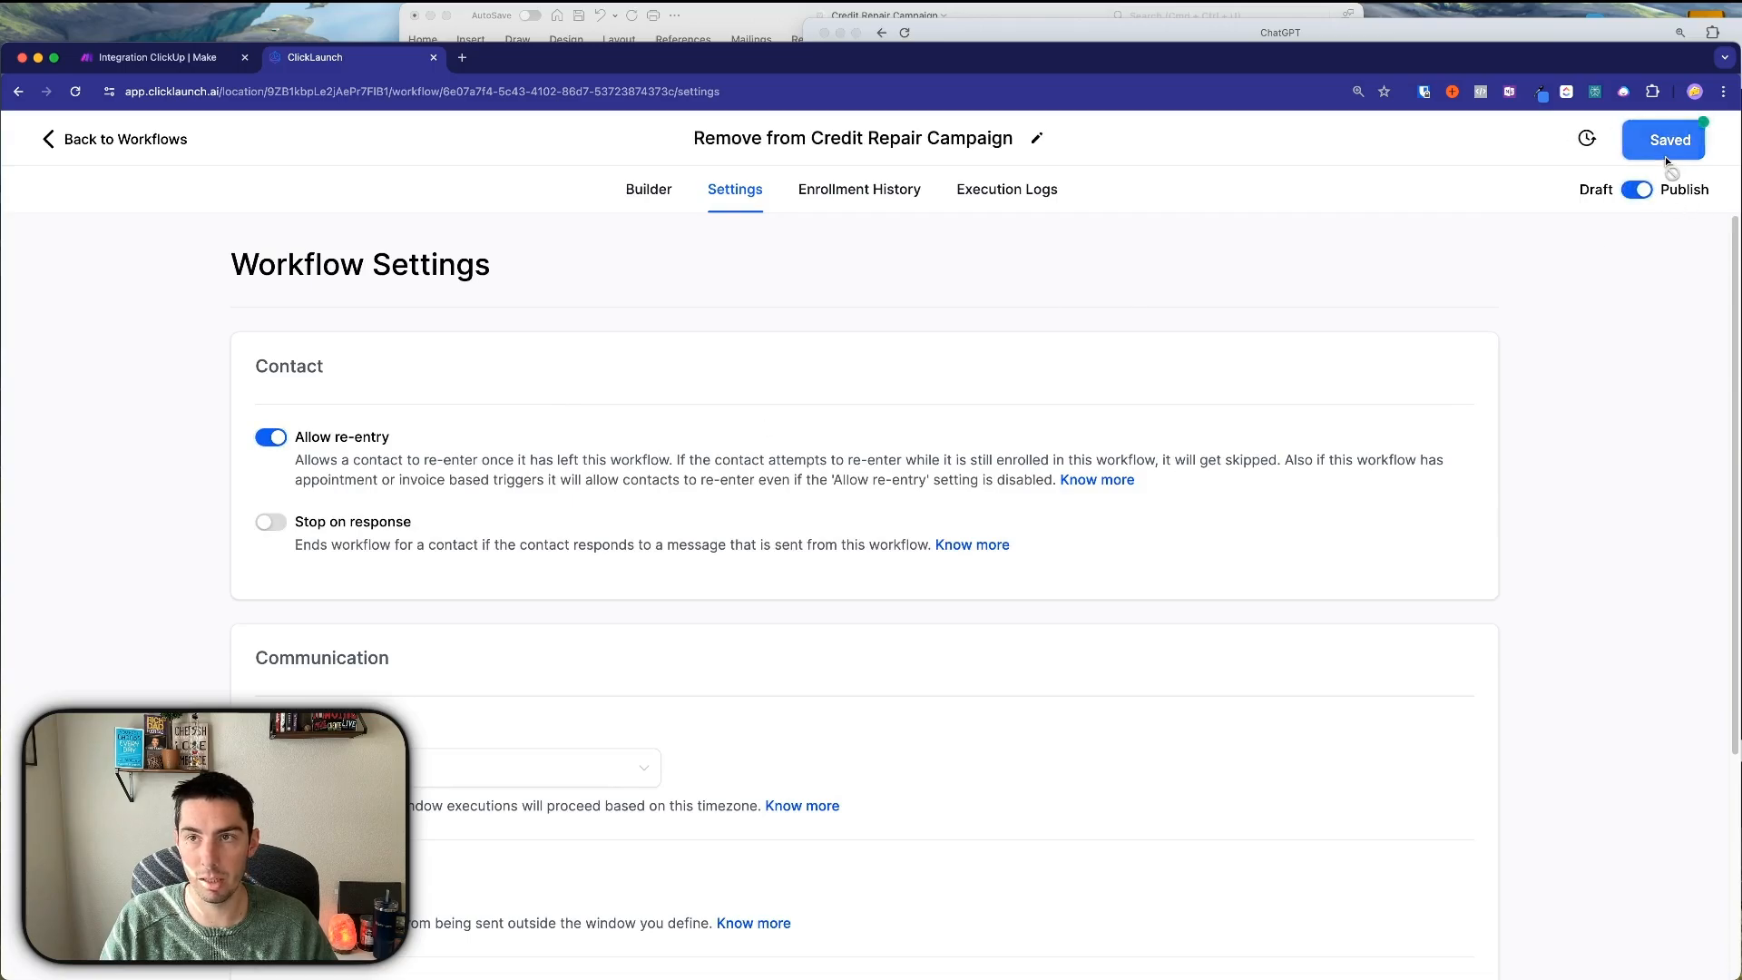
click(1666, 152)
click(160, 143)
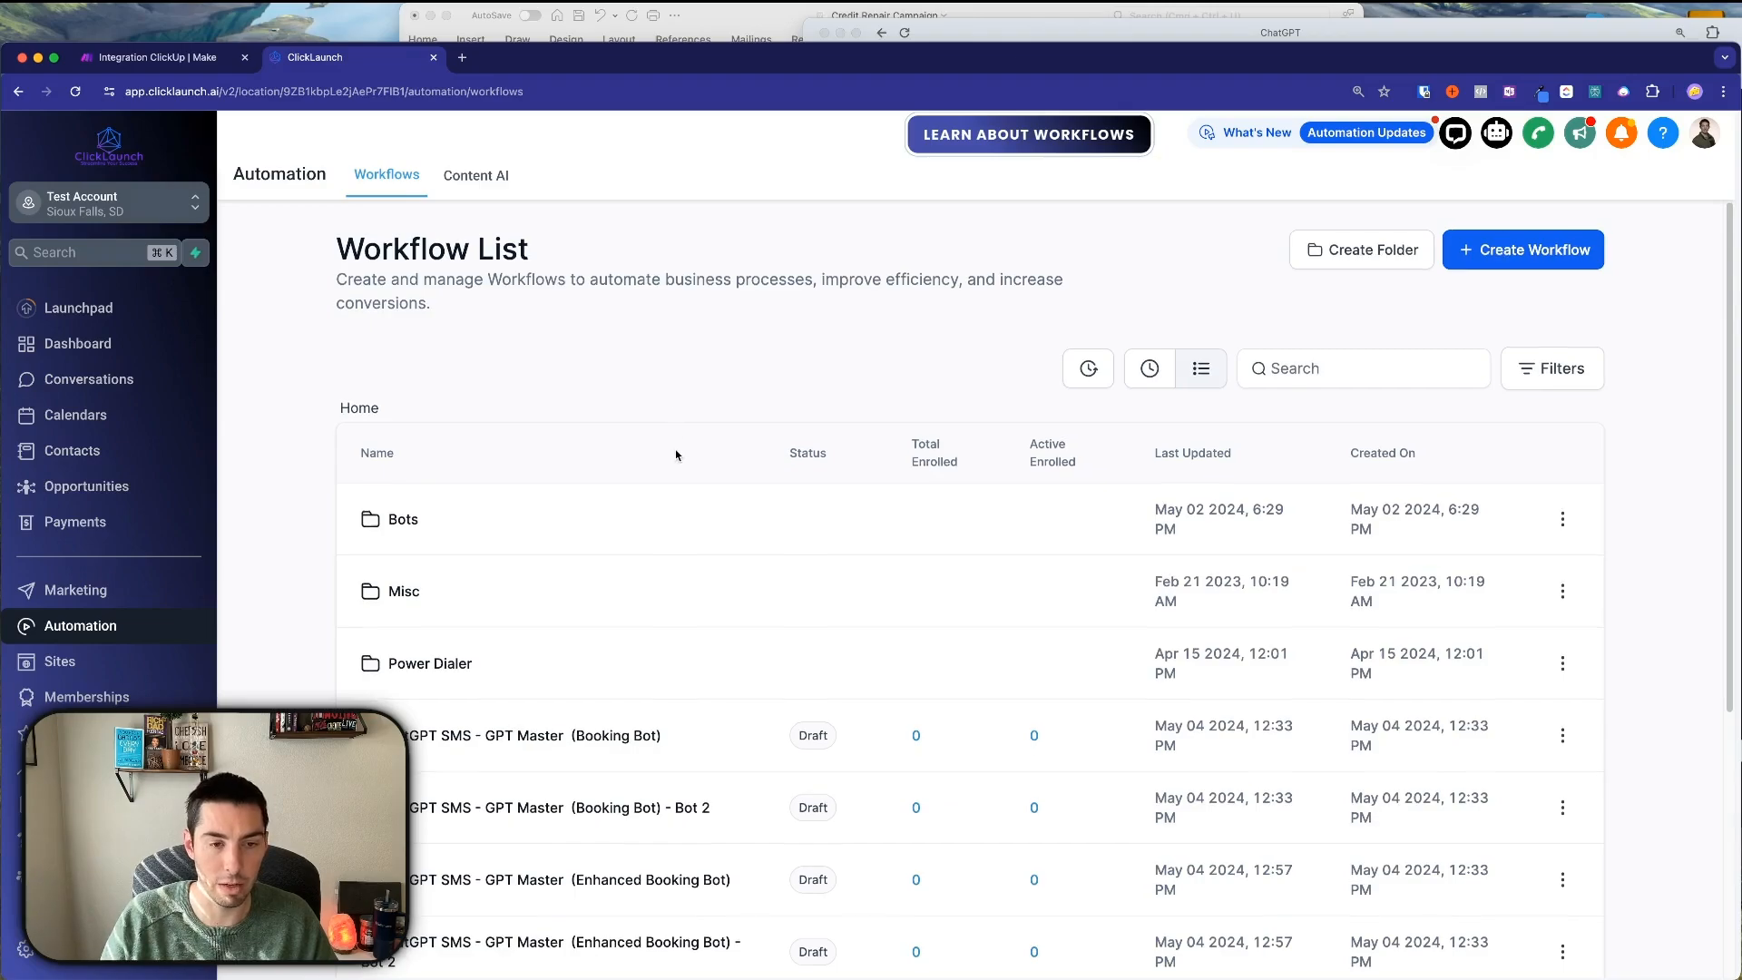
Copy the Credit Repair Campaign workflow to a sub-account, selecting MASTER - REI as destination.
scroll(676, 461, down, 1)
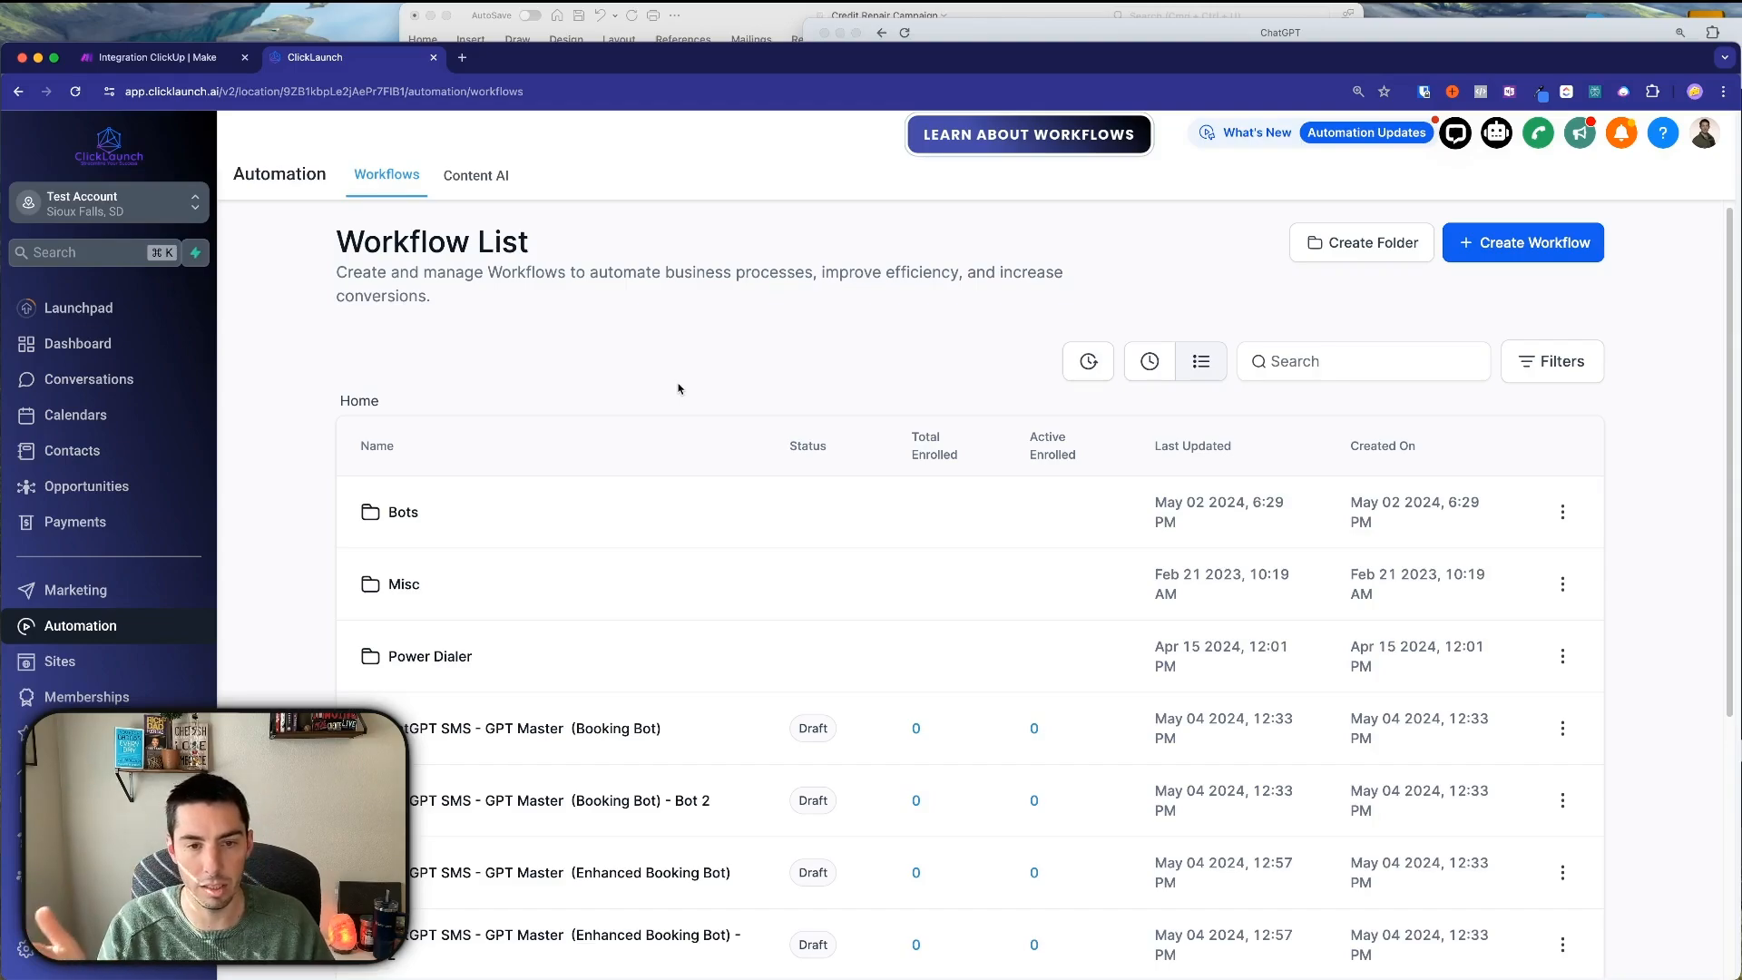
scroll(679, 388, down, 5)
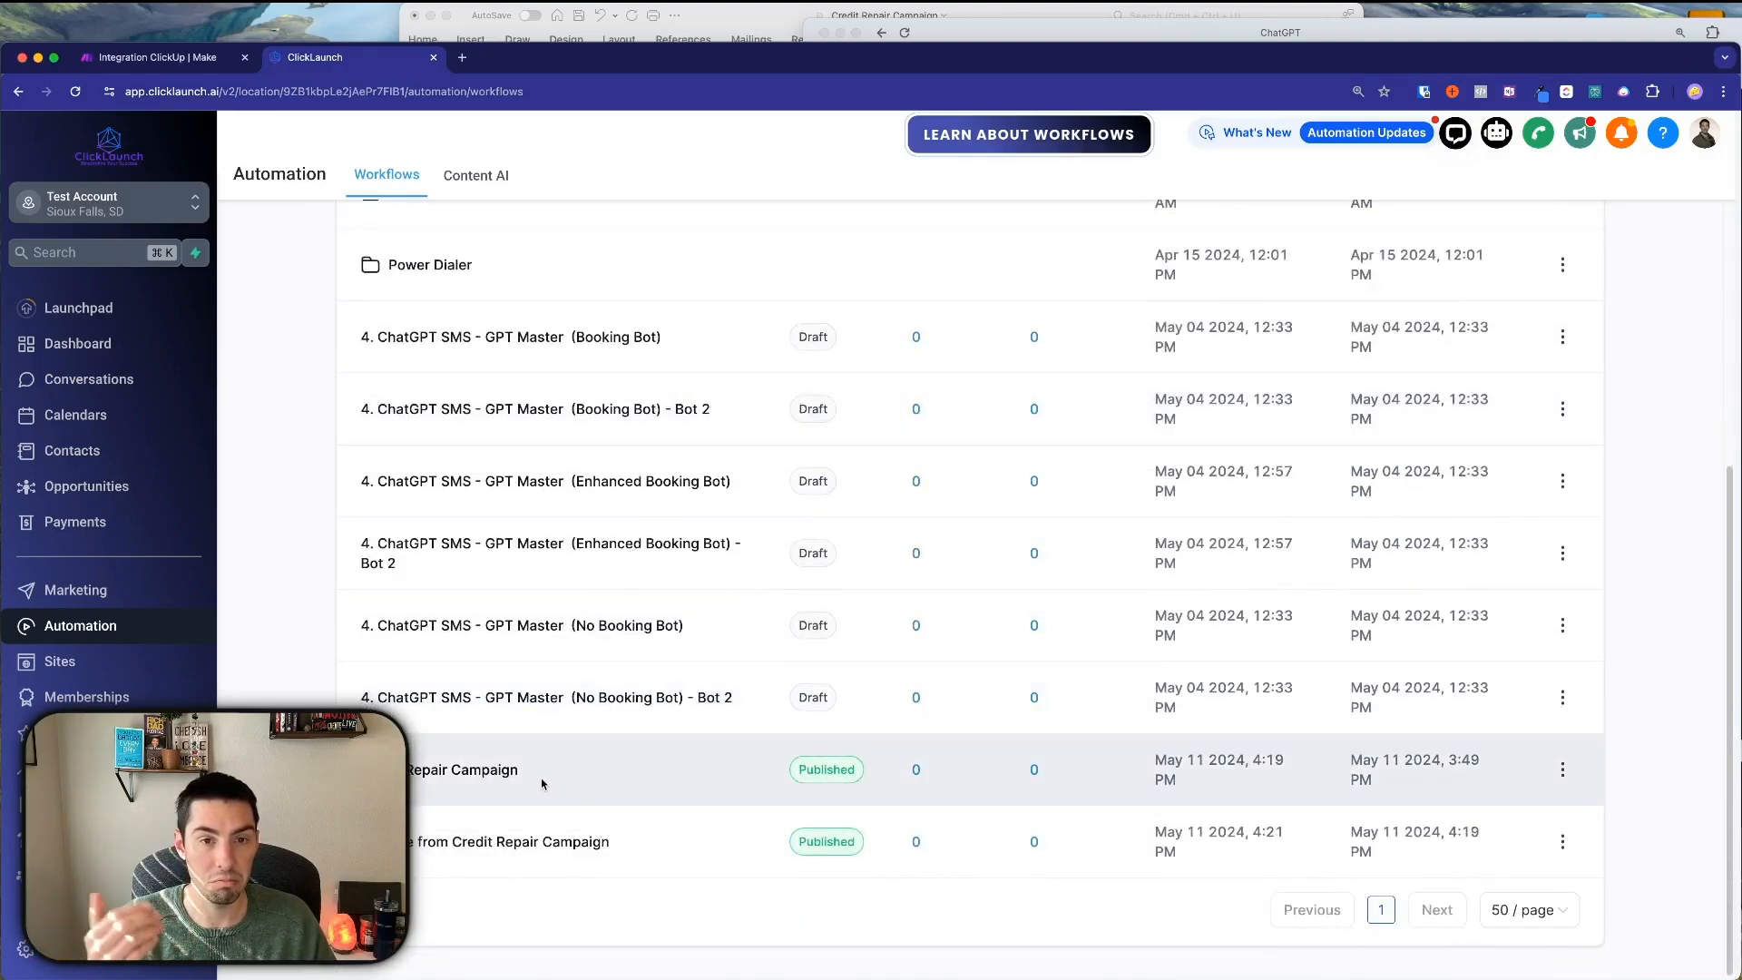
click(1562, 770)
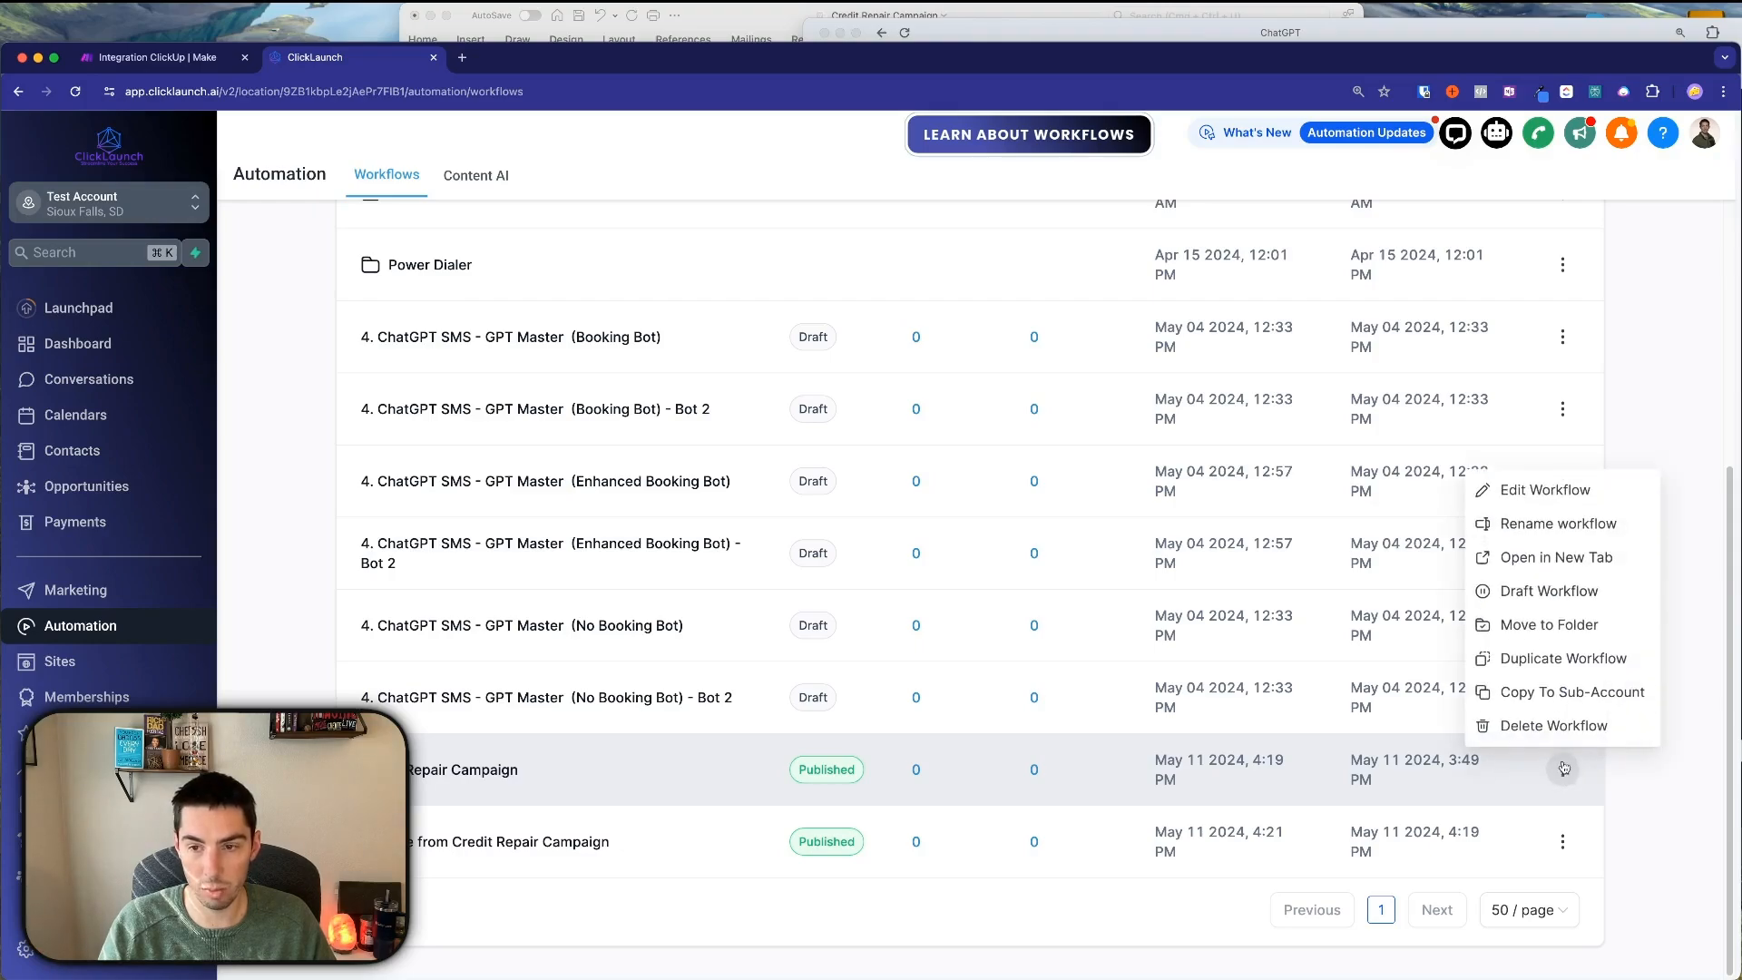
click(1548, 699)
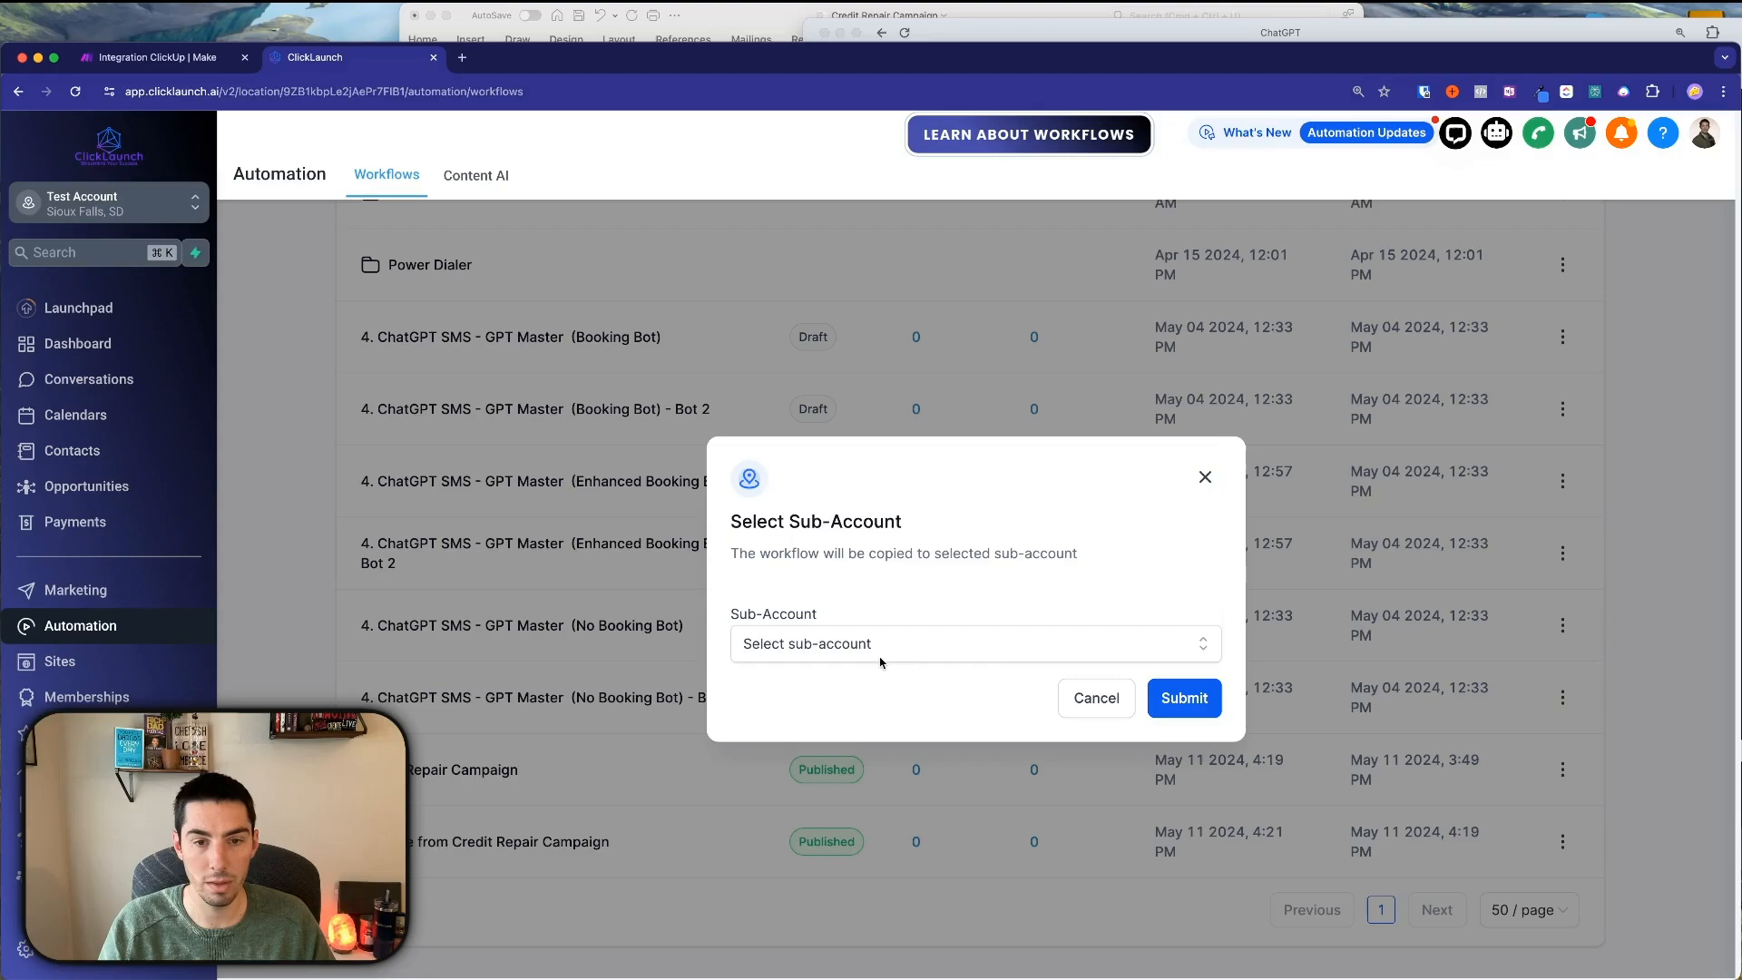
click(880, 663)
text(rei)
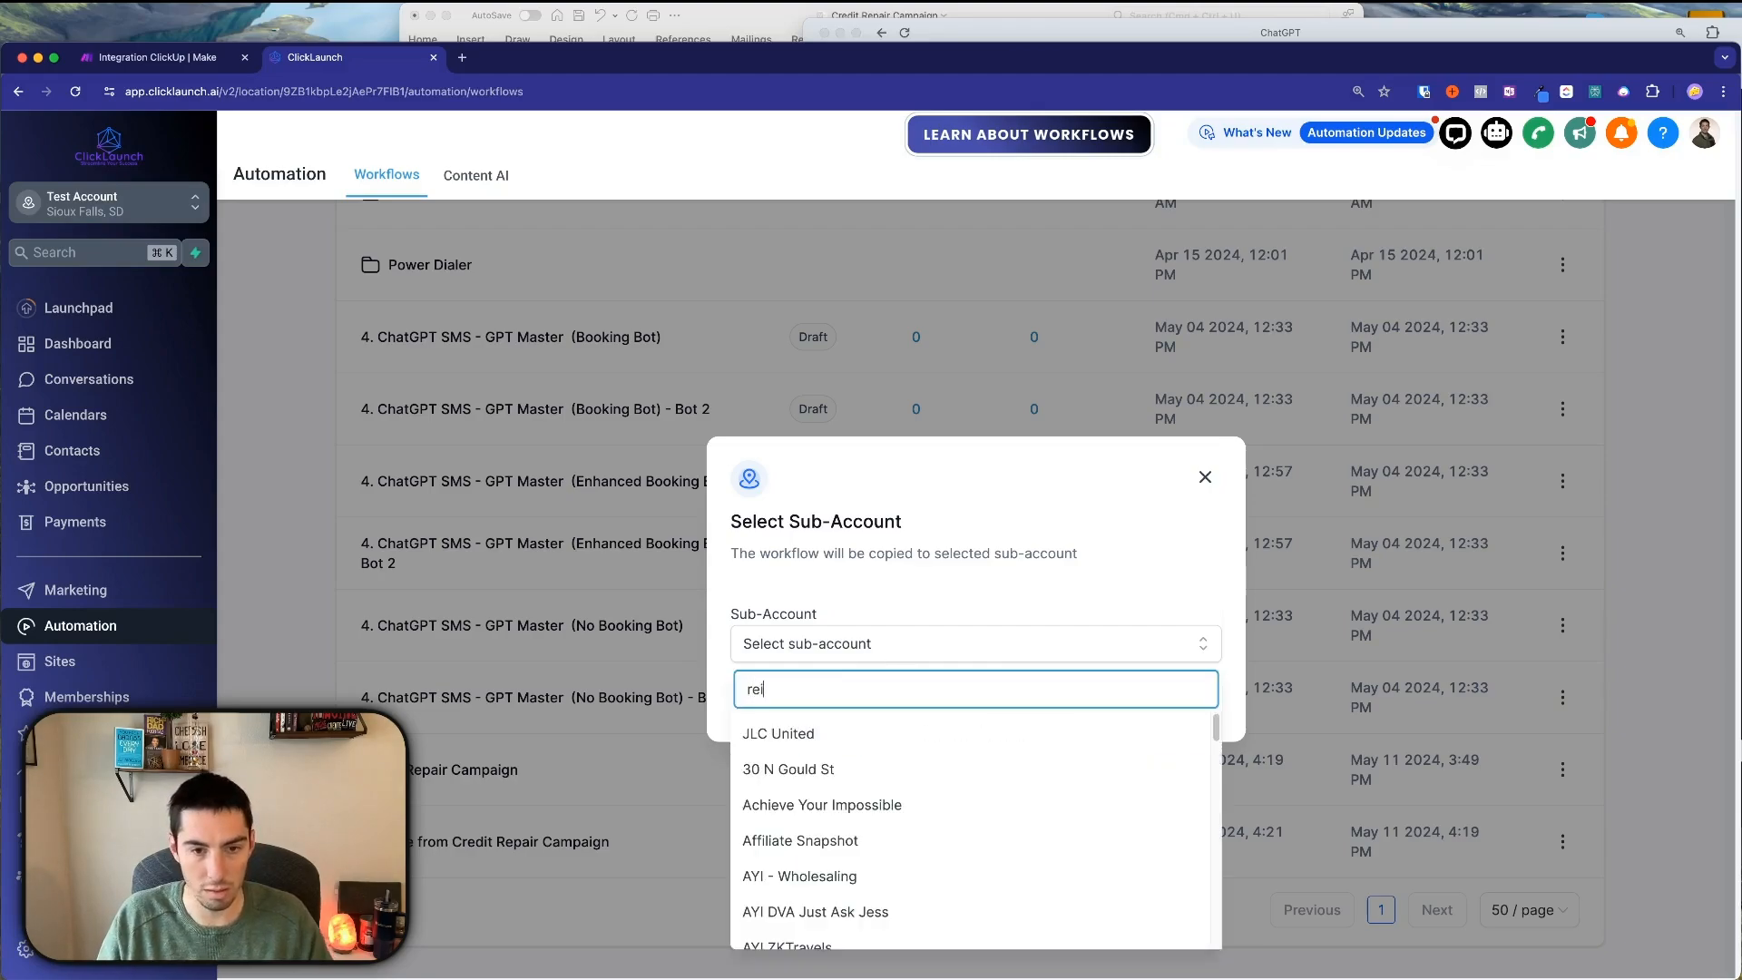
click(806, 732)
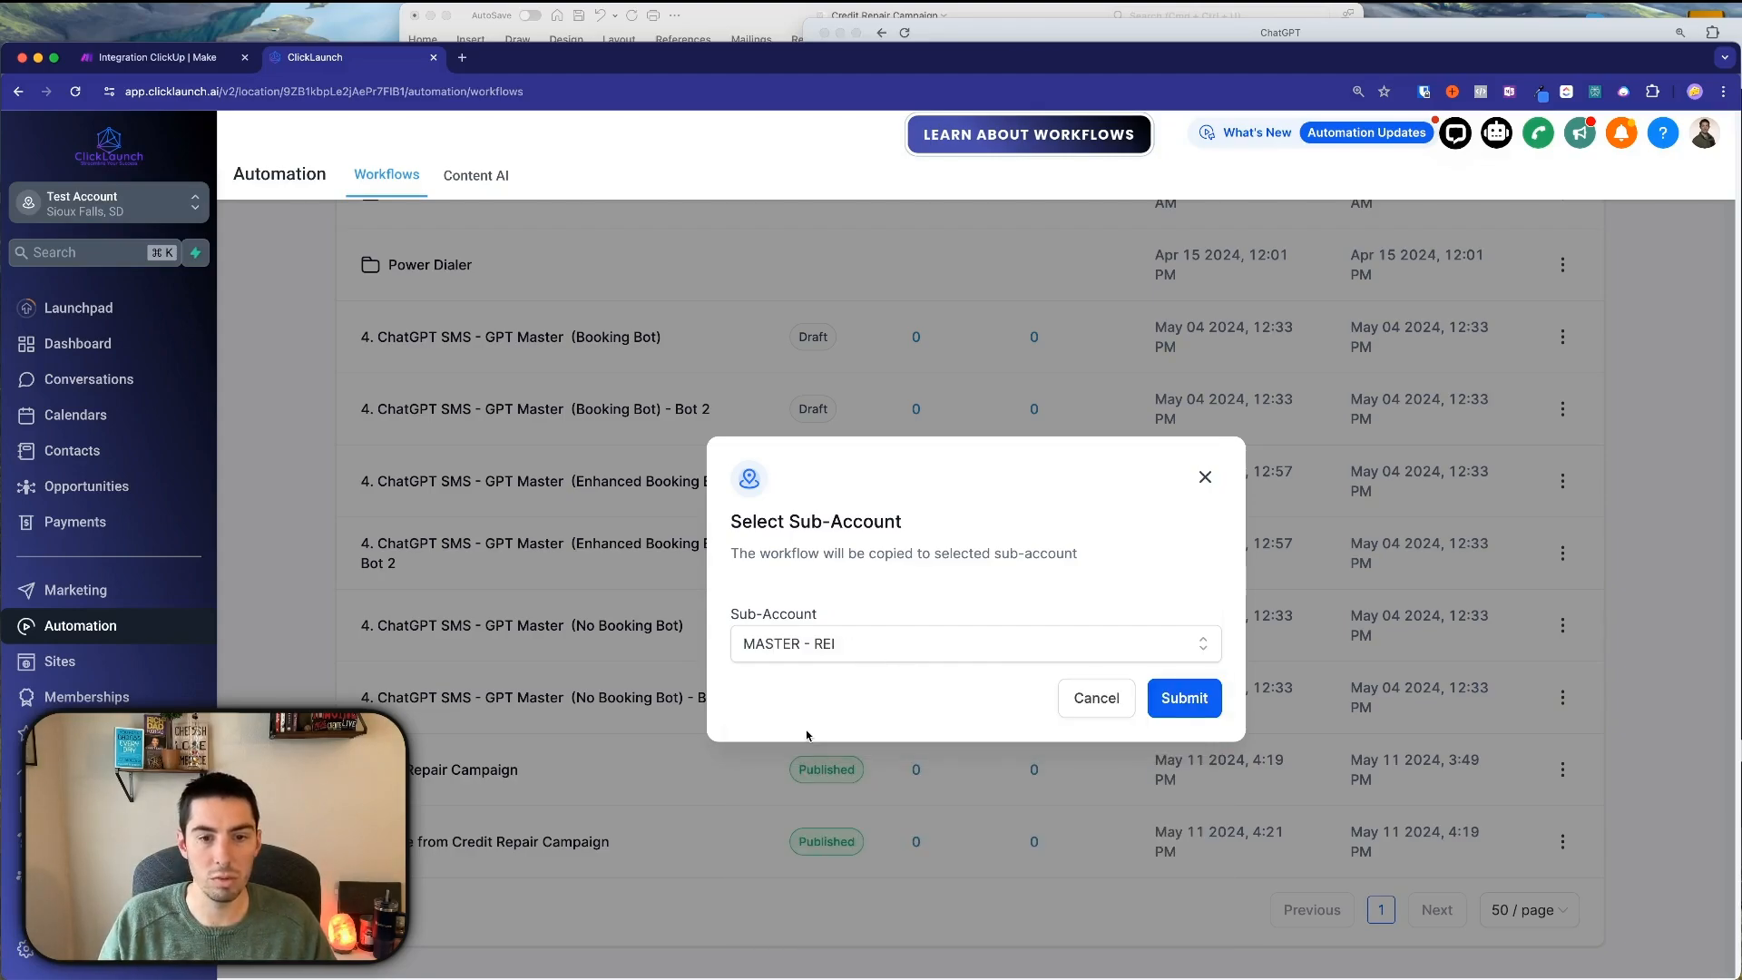